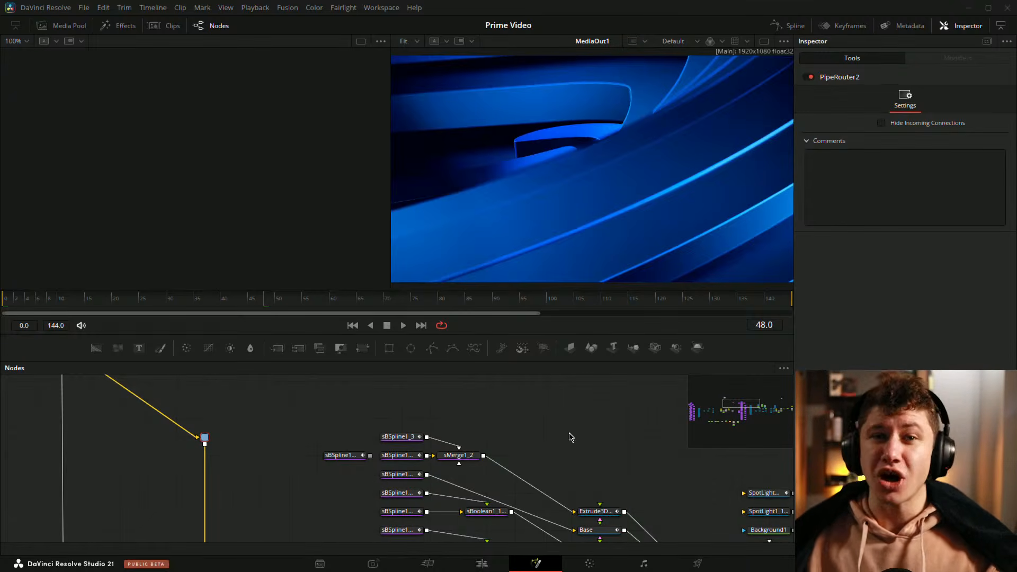
Step: Navigate the node graph to the reference clip node, view it in the left viewer and select it
{"action": "scroll", "coordinate": [585, 450], "scroll_direction": "down", "scroll_amount": 5}
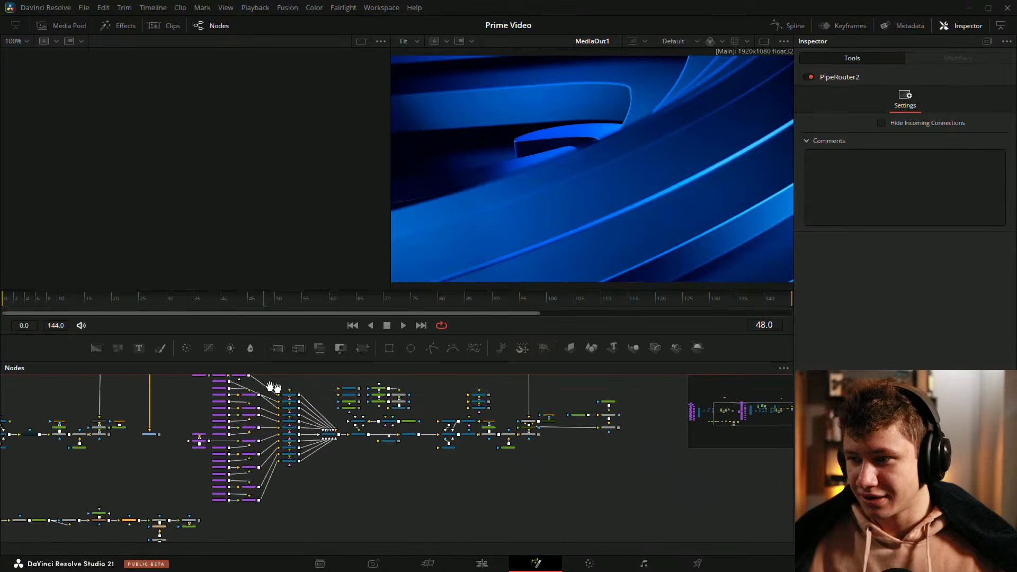
{"action": "scroll", "coordinate": [487, 453], "scroll_direction": "up", "scroll_amount": 8}
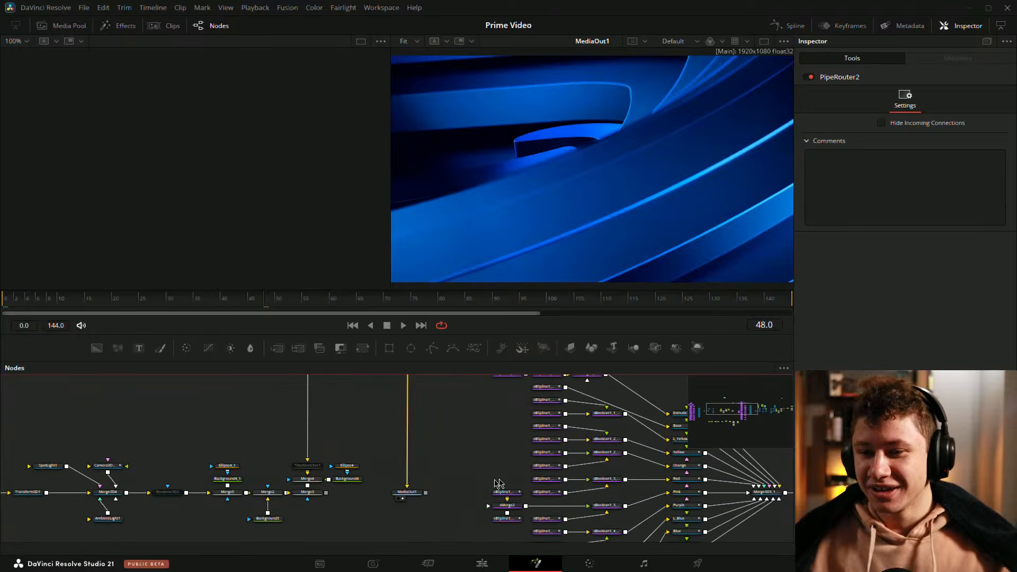
{"action": "left_click_drag", "start_coordinate": [607, 533], "coordinate": [612, 540]}
{"action": "scroll", "coordinate": [473, 441], "scroll_direction": "down", "scroll_amount": 2}
{"action": "left_click_drag", "start_coordinate": [400, 438], "coordinate": [372, 481]}
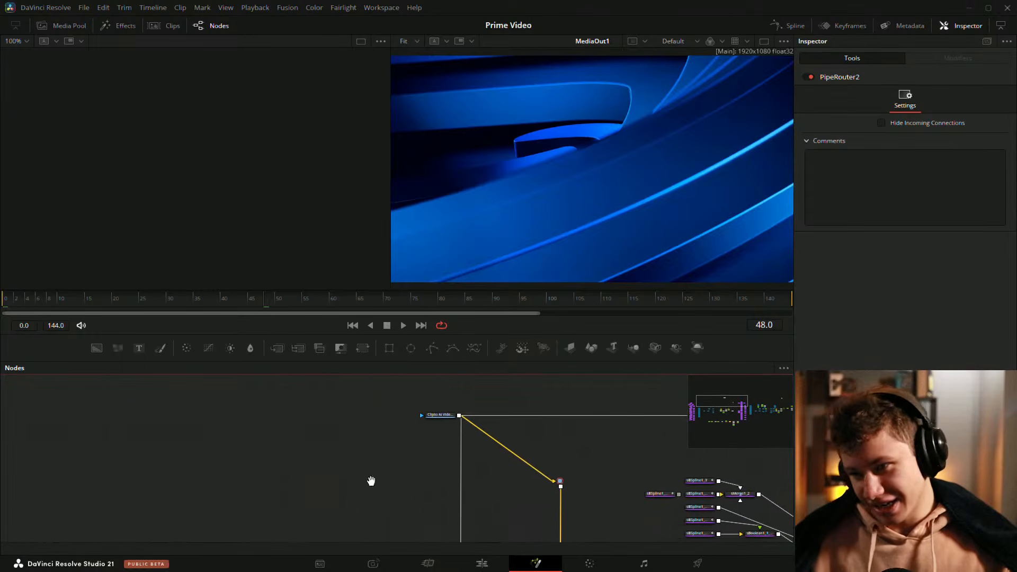
{"action": "scroll", "coordinate": [436, 434], "scroll_direction": "up", "scroll_amount": 2}
{"action": "key", "text": "1"}
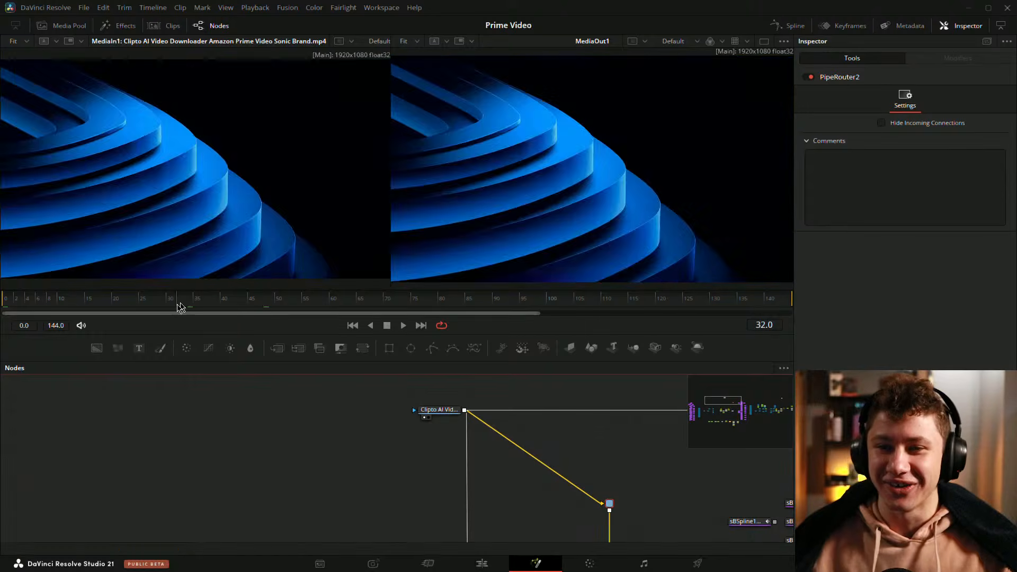
{"action": "left_click", "coordinate": [440, 409]}
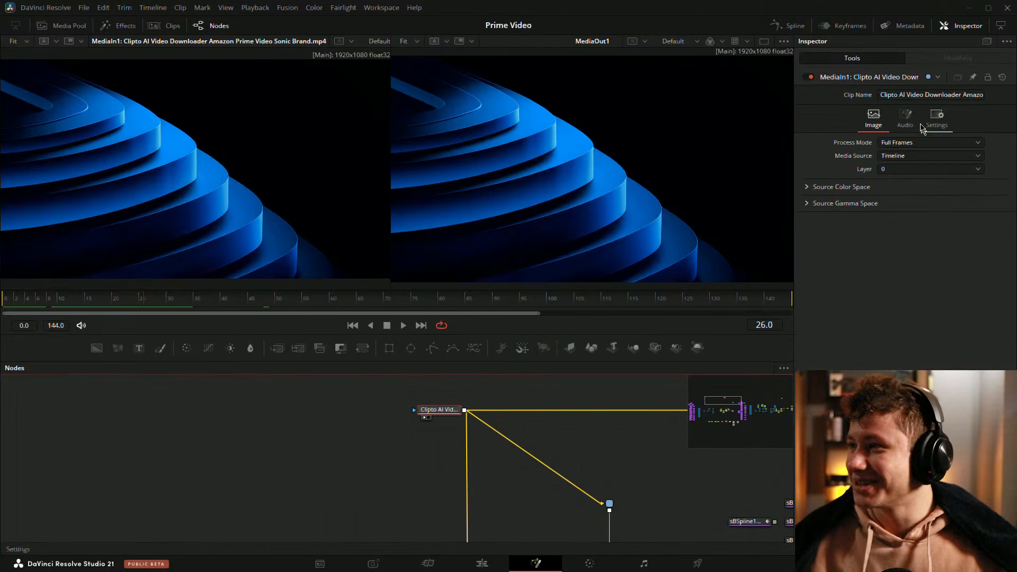
Step: Set the reference clip's audio track to None and purge its audio cache
{"action": "left_click", "coordinate": [906, 118]}
{"action": "left_click", "coordinate": [912, 143]}
{"action": "left_click", "coordinate": [893, 183]}
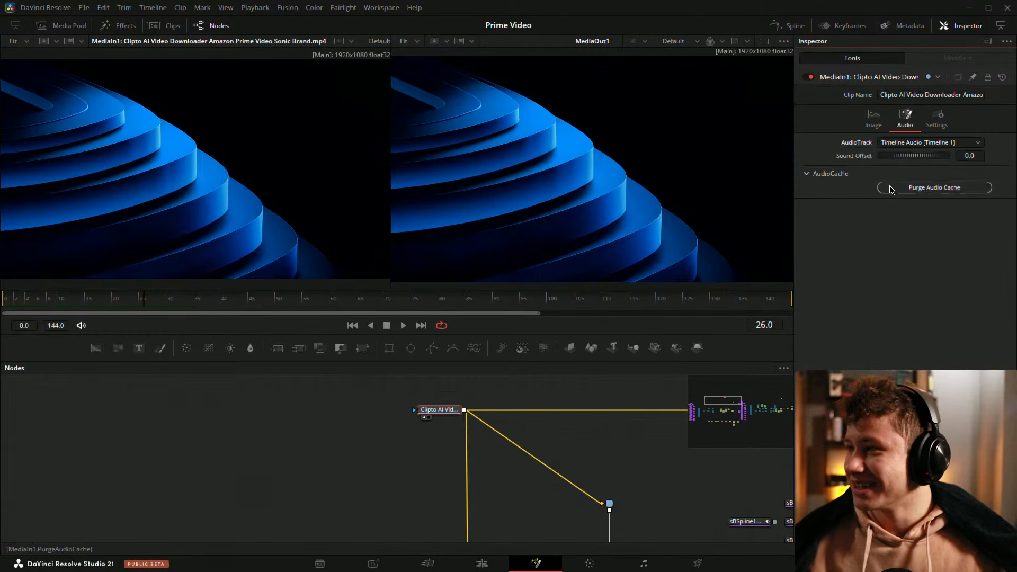
{"action": "left_click", "coordinate": [900, 143]}
{"action": "left_click", "coordinate": [884, 160]}
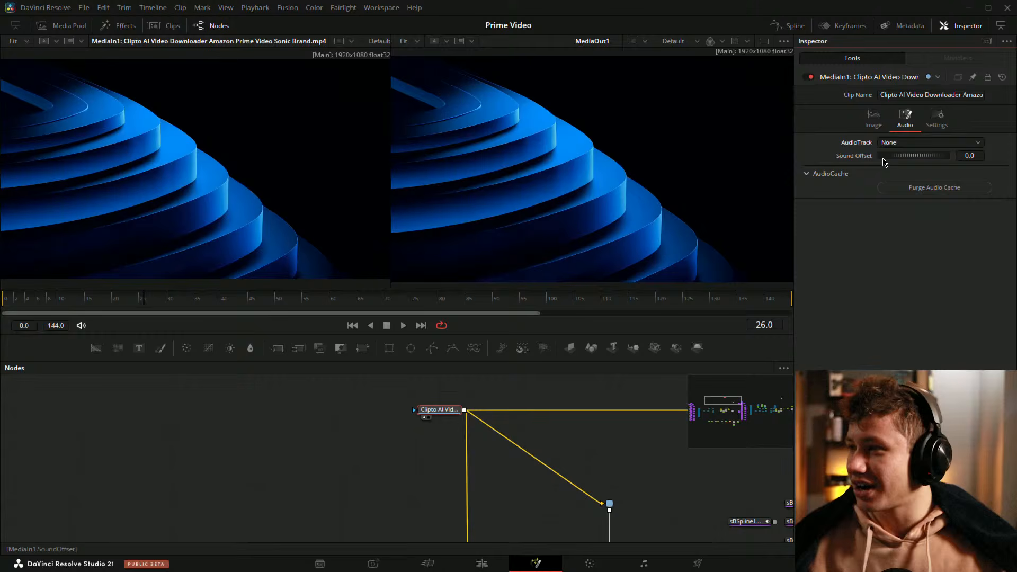
{"action": "left_click", "coordinate": [909, 189]}
Step: Play and scrub through the reference animation to study its motion
{"action": "left_click", "coordinate": [359, 407]}
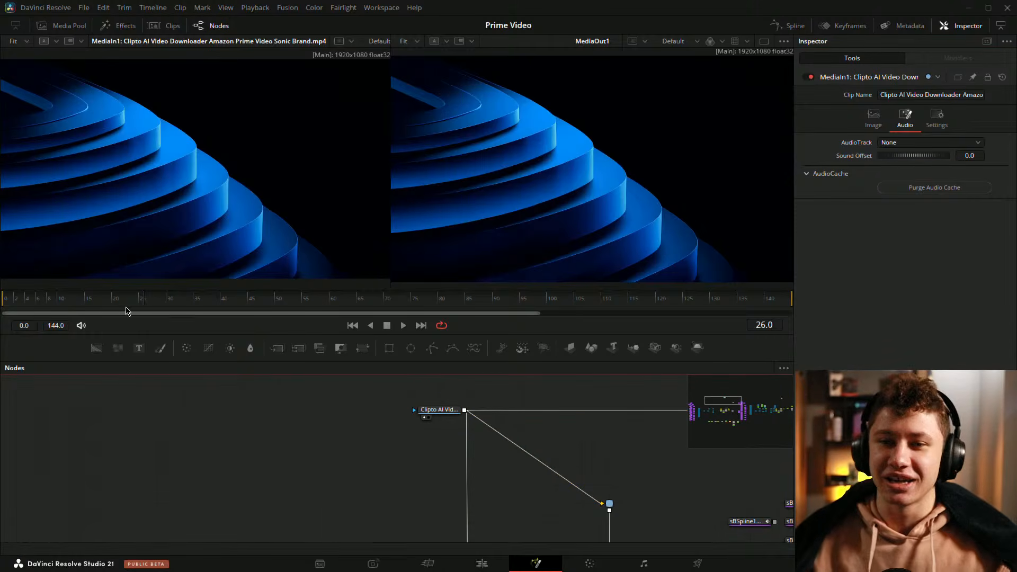
{"action": "left_click", "coordinate": [52, 298]}
{"action": "key", "text": "space"}
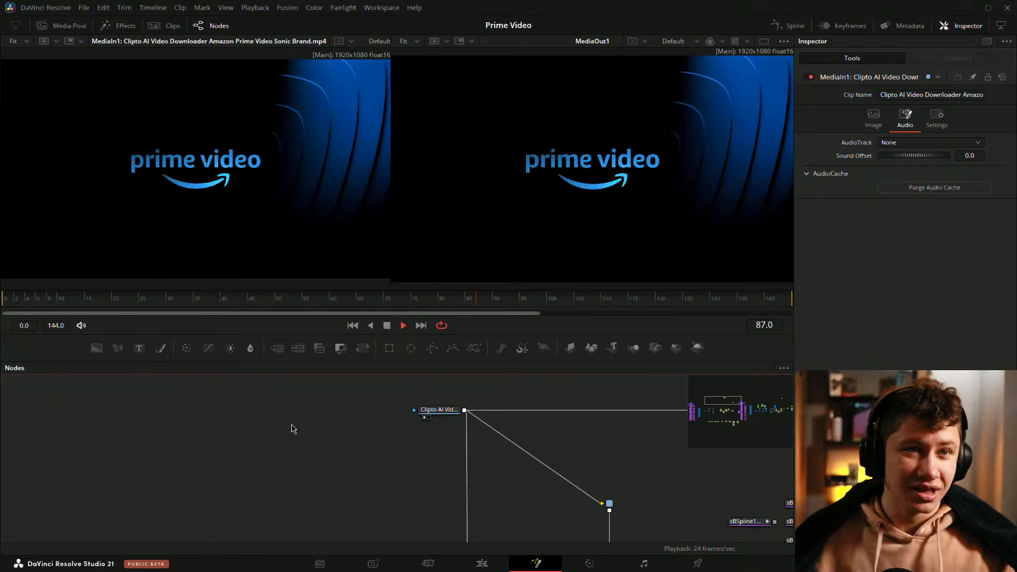
{"action": "key", "text": "space"}
{"action": "left_click_drag", "start_coordinate": [315, 298], "coordinate": [5, 298]}
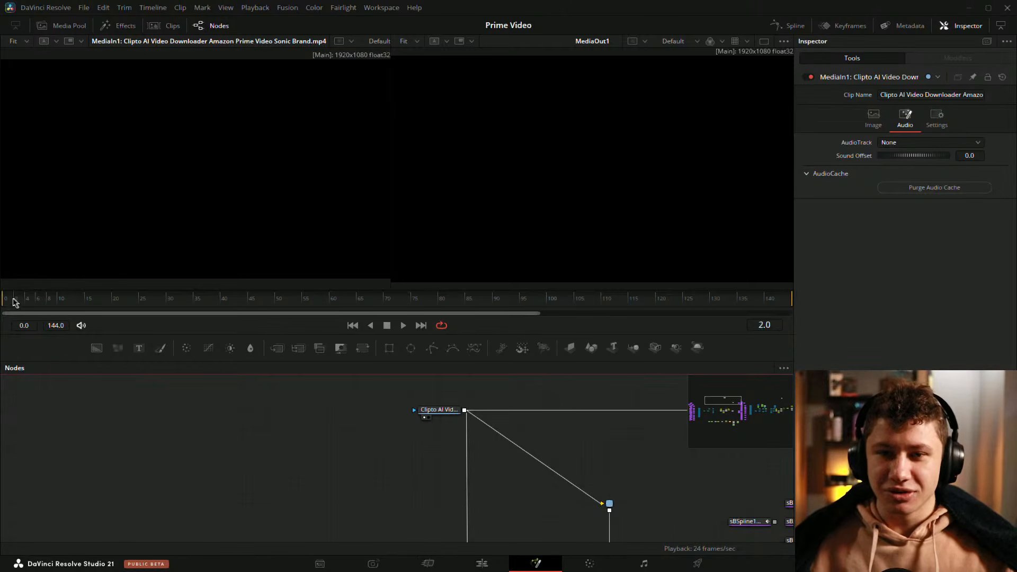
{"action": "left_click_drag", "start_coordinate": [37, 303], "coordinate": [126, 301]}
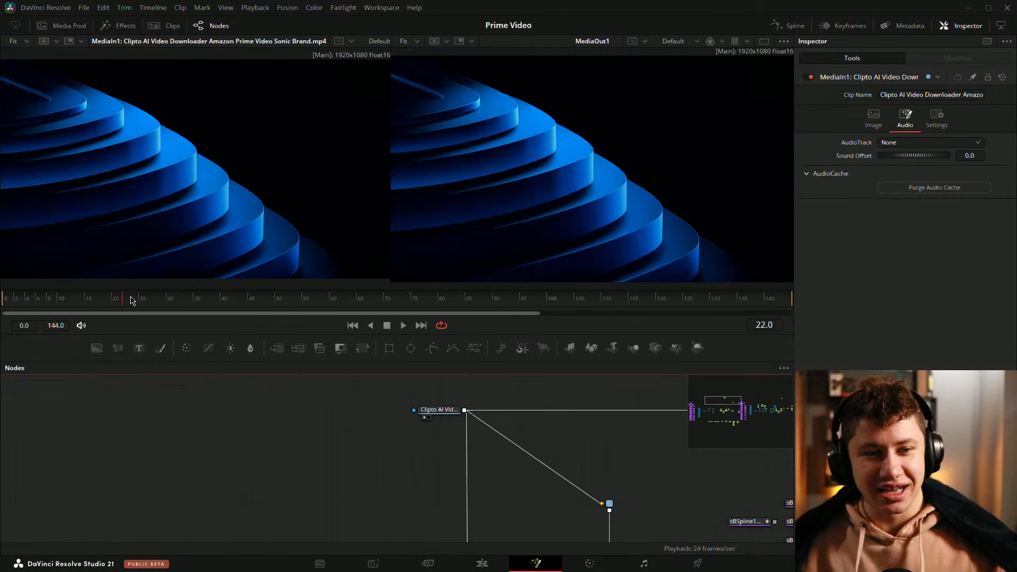
{"action": "key", "text": "space"}
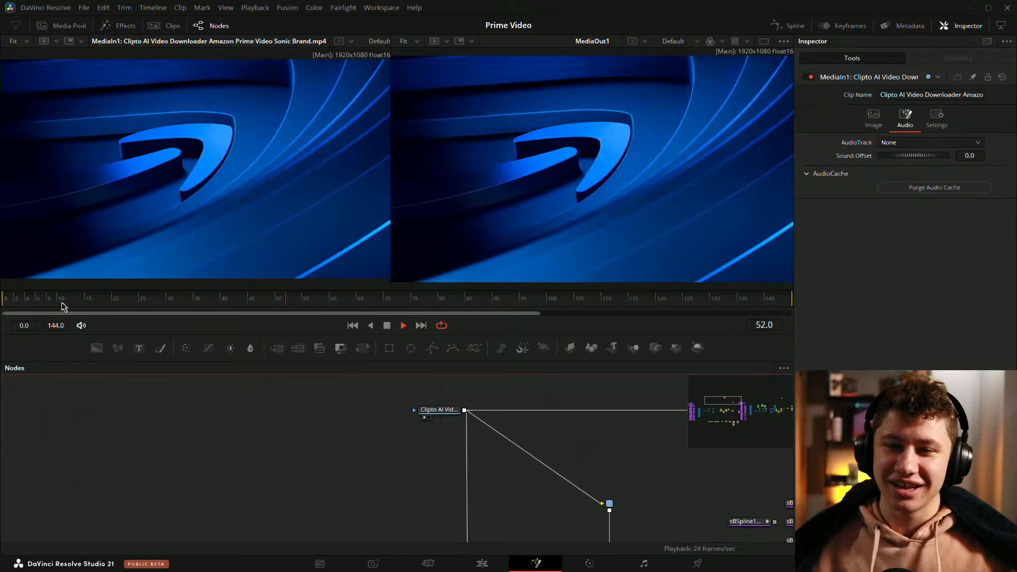
{"action": "left_click", "coordinate": [39, 303]}
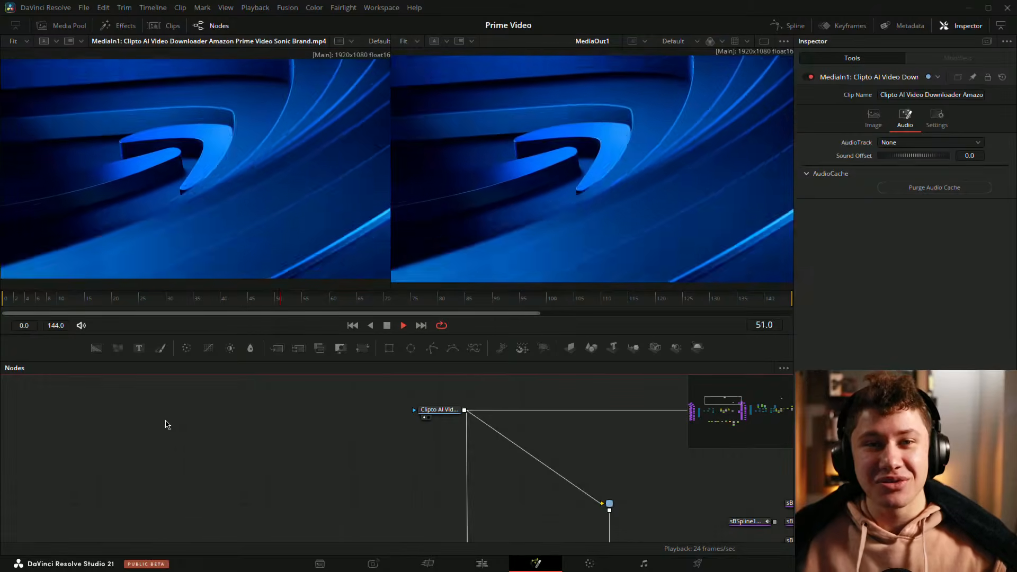
{"action": "left_click", "coordinate": [33, 300]}
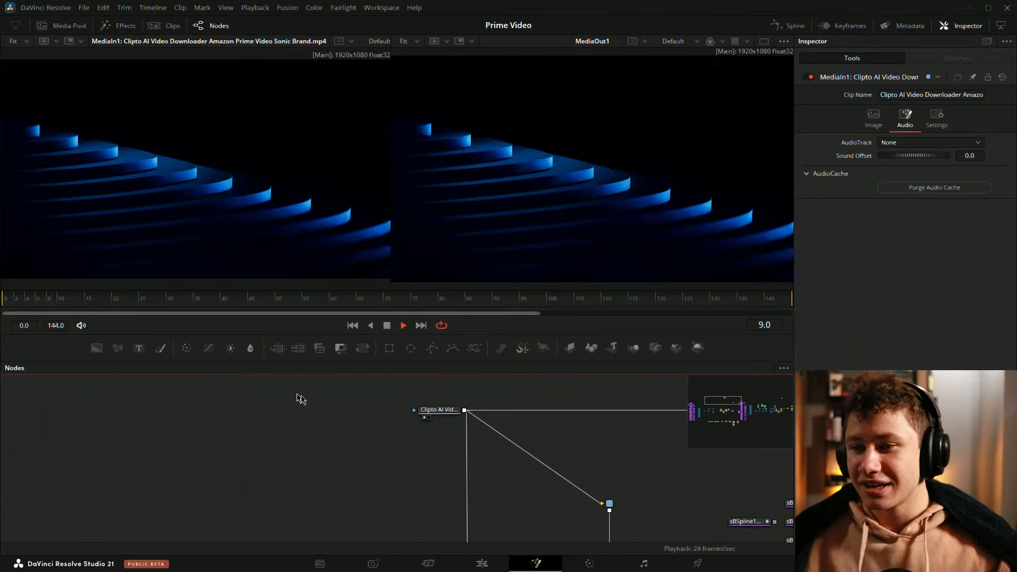
{"action": "key", "text": "space"}
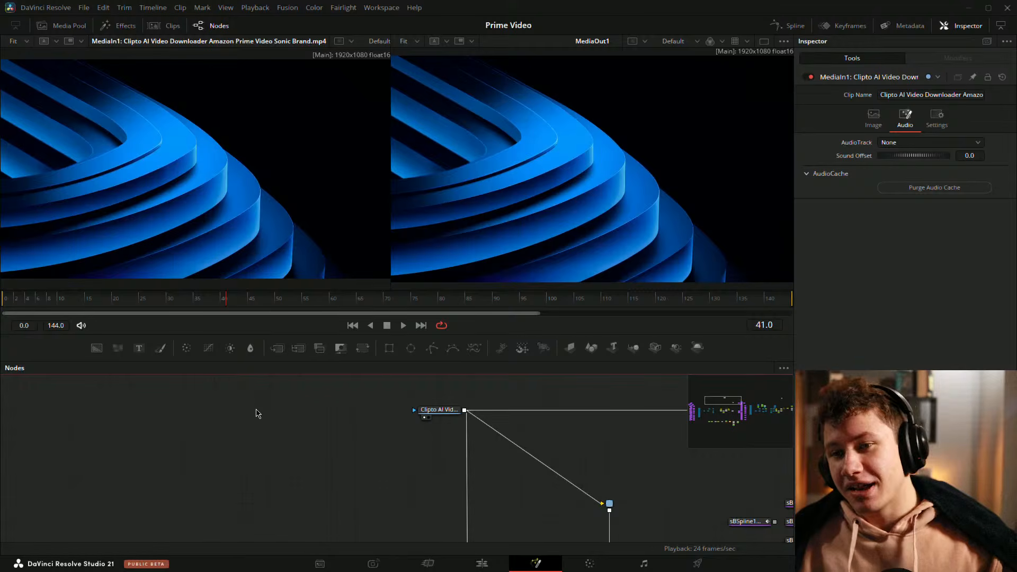
{"action": "key", "text": "space"}
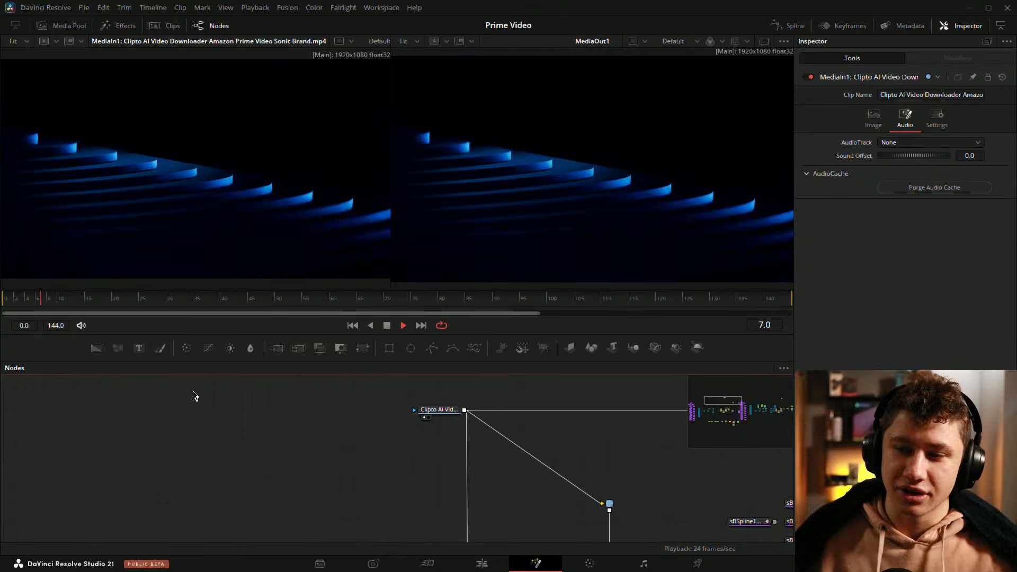
{"action": "key", "text": "space"}
Step: Load the Merge2 output into the left viewer and inspect the Renderer3D2 node settings
{"action": "scroll", "coordinate": [454, 455], "scroll_direction": "down", "scroll_amount": 3}
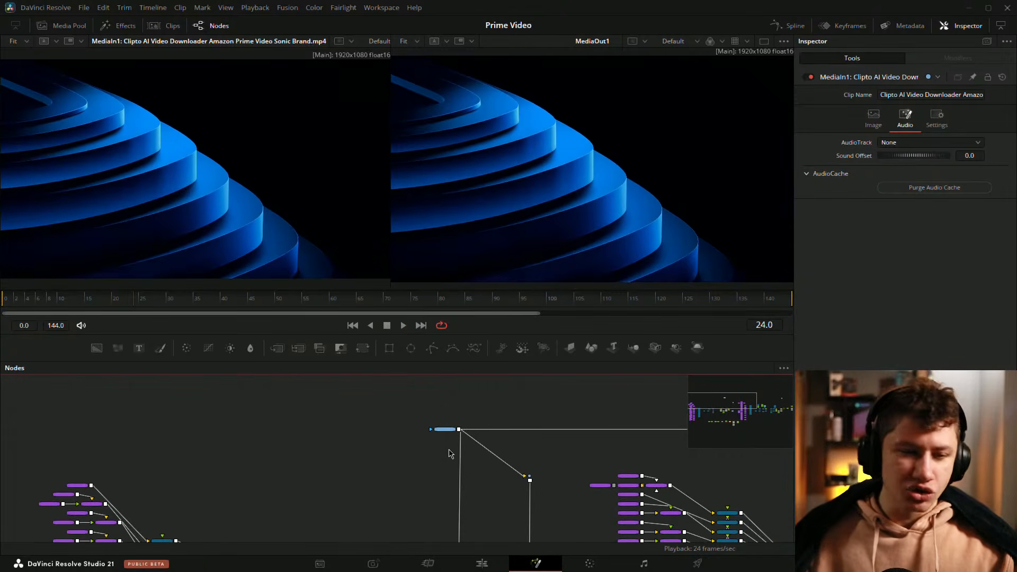
{"action": "left_click_drag", "start_coordinate": [475, 459], "coordinate": [220, 364]}
{"action": "left_click_drag", "start_coordinate": [257, 437], "coordinate": [398, 427]}
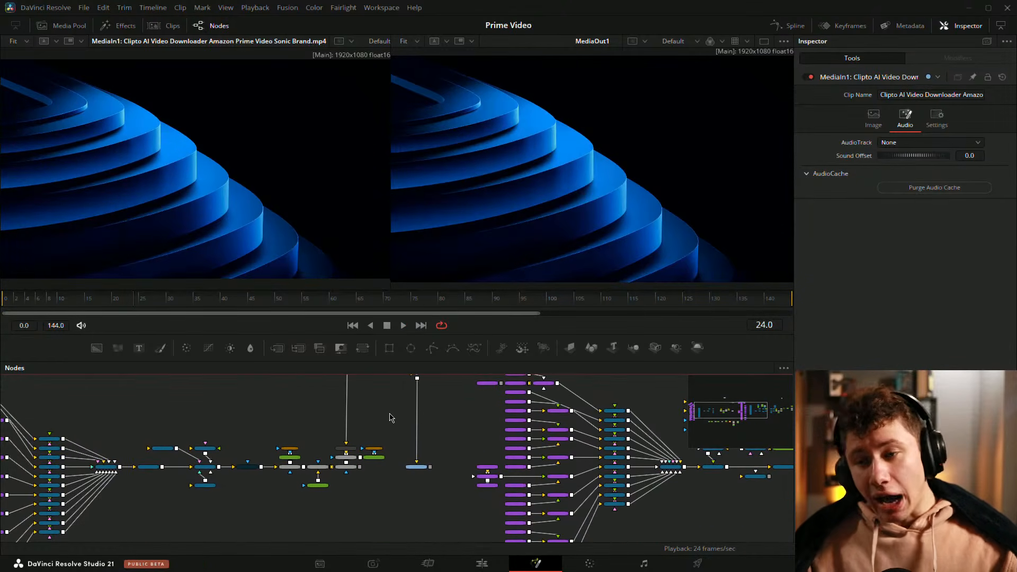
{"action": "scroll", "coordinate": [249, 456], "scroll_direction": "up", "scroll_amount": 4}
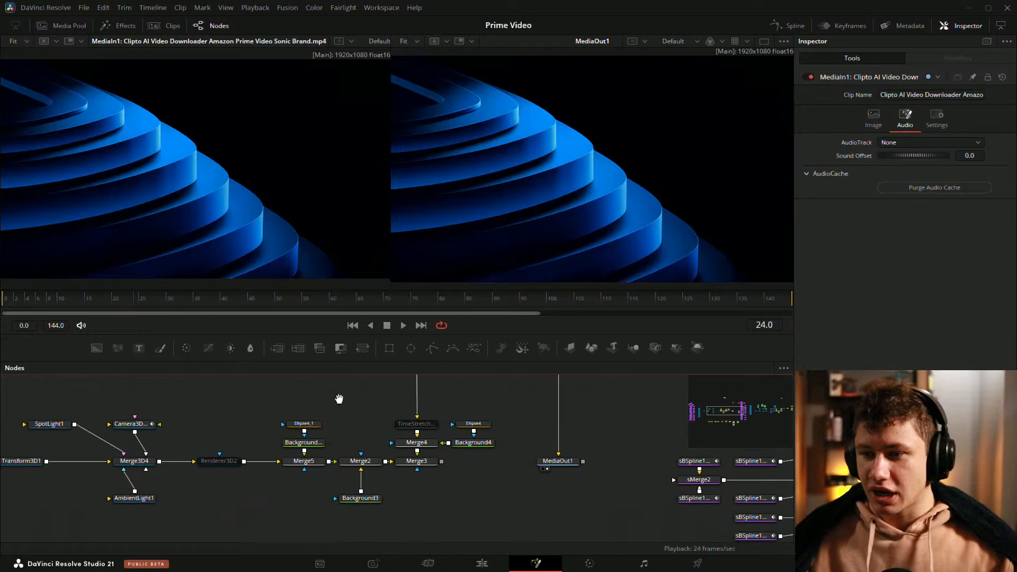
{"action": "left_click", "coordinate": [405, 468]}
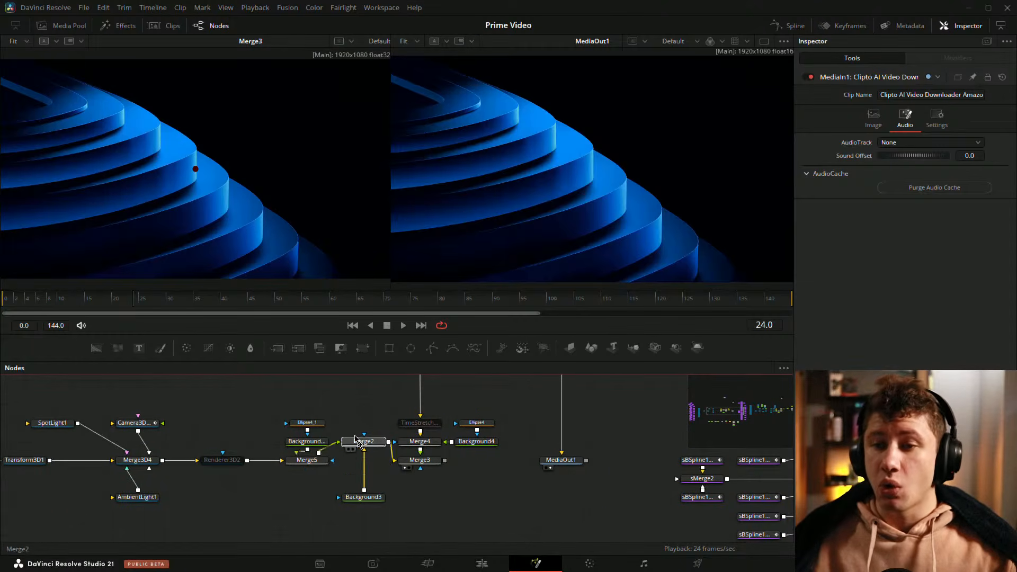
{"action": "left_click", "coordinate": [351, 468]}
{"action": "left_click_drag", "start_coordinate": [321, 391], "coordinate": [466, 409]}
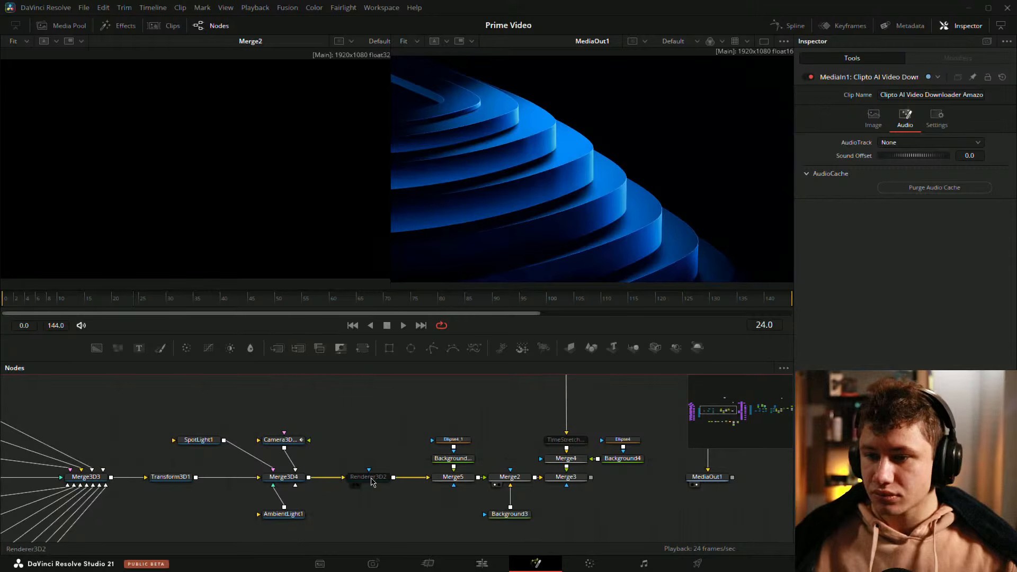
{"action": "left_click", "coordinate": [369, 477]}
{"action": "left_click", "coordinate": [806, 77]}
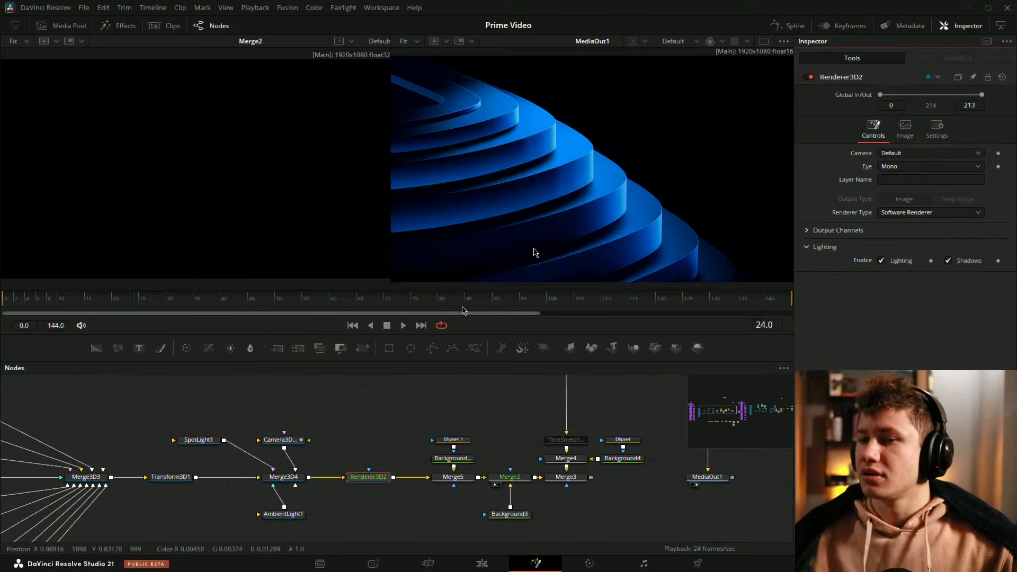
{"action": "left_click", "coordinate": [387, 422]}
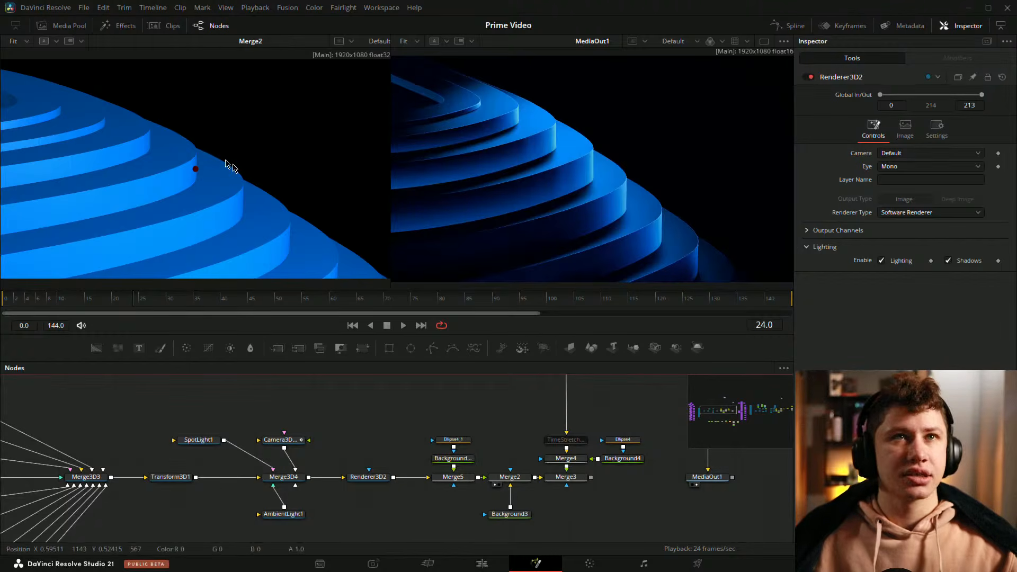
Step: Play and scrub the timeline to compare the recreated render with the reference clip
{"action": "left_click_drag", "start_coordinate": [113, 302], "coordinate": [16, 302]}
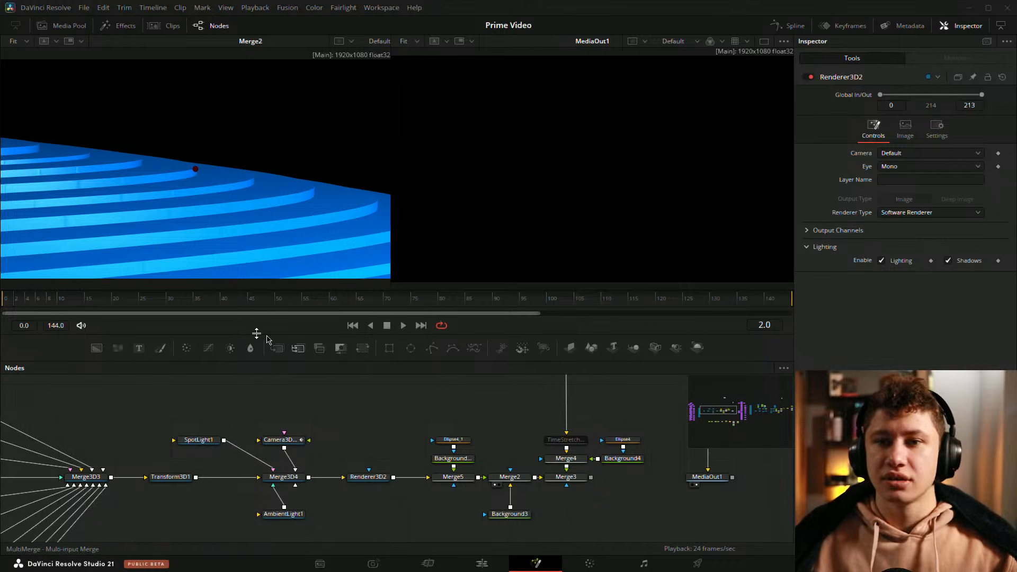
{"action": "left_click", "coordinate": [11, 302]}
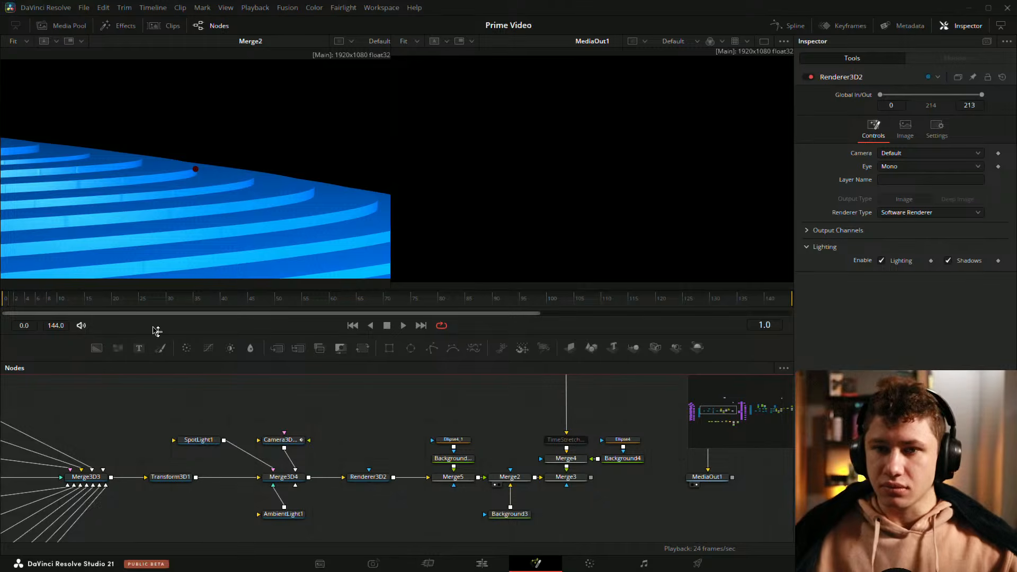
{"action": "mouse_move", "coordinate": [23, 305]}
{"action": "left_mouse_down"}
{"action": "mouse_move", "coordinate": [155, 306]}
{"action": "mouse_move", "coordinate": [9, 304]}
{"action": "mouse_move", "coordinate": [80, 305]}
{"action": "mouse_move", "coordinate": [10, 305]}
{"action": "mouse_move", "coordinate": [37, 306]}
{"action": "left_mouse_up"}
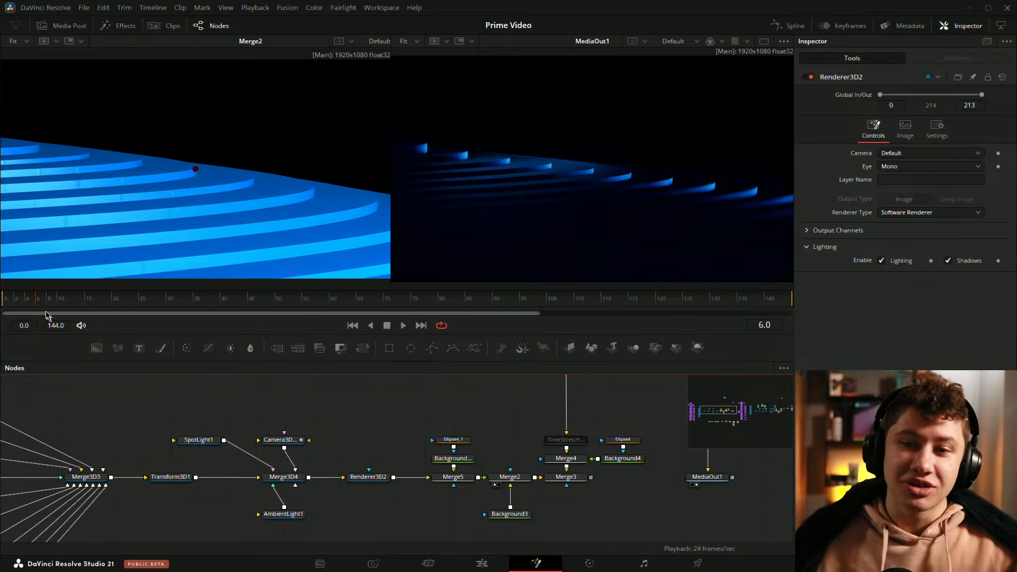
{"action": "key", "text": "space"}
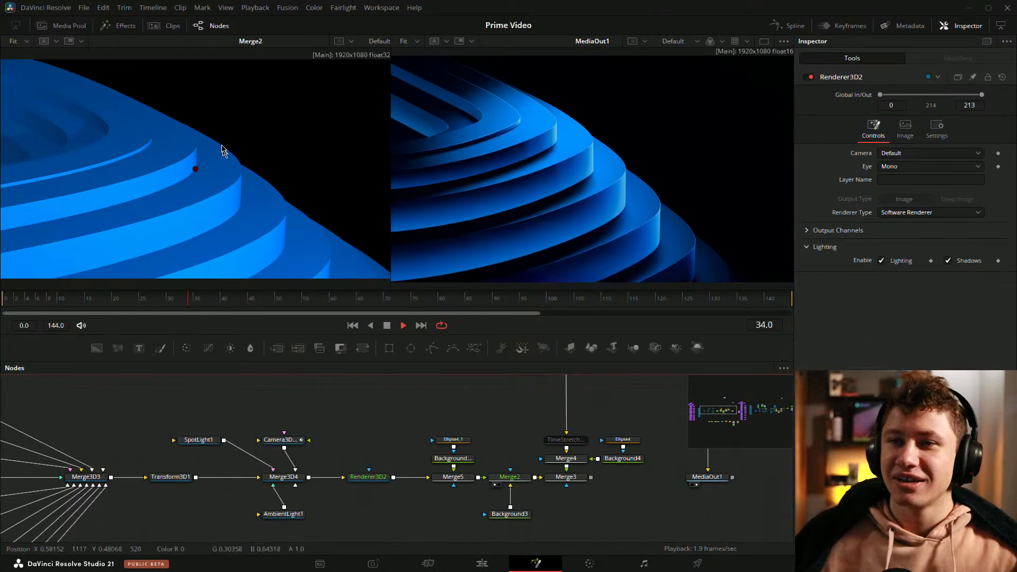
{"action": "scroll", "coordinate": [180, 188], "scroll_direction": "down", "scroll_amount": 1}
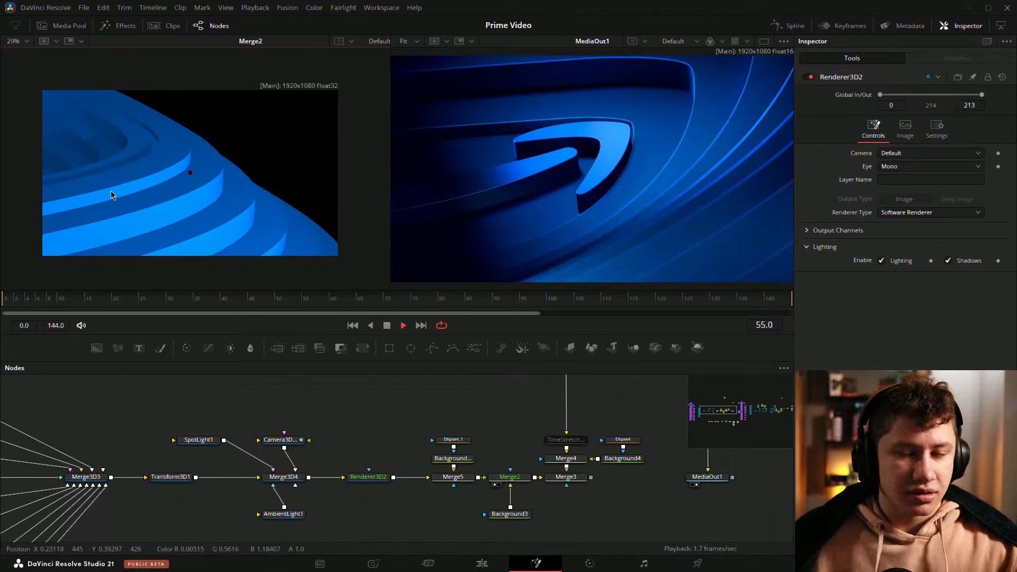
{"action": "key", "text": "space"}
{"action": "key", "text": "ctrl+f"}
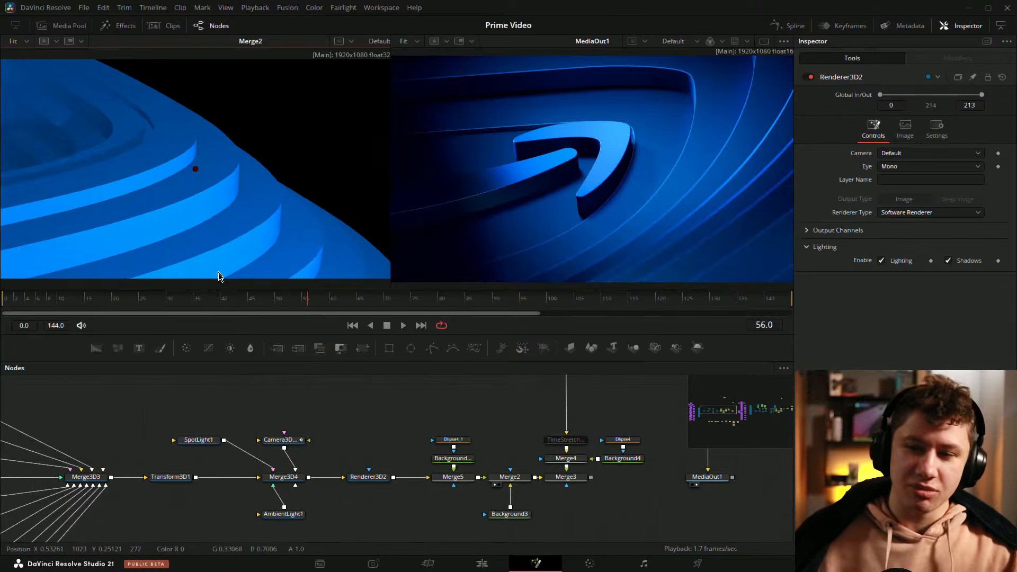
{"action": "left_click_drag", "start_coordinate": [207, 300], "coordinate": [4, 302]}
{"action": "key", "text": "space"}
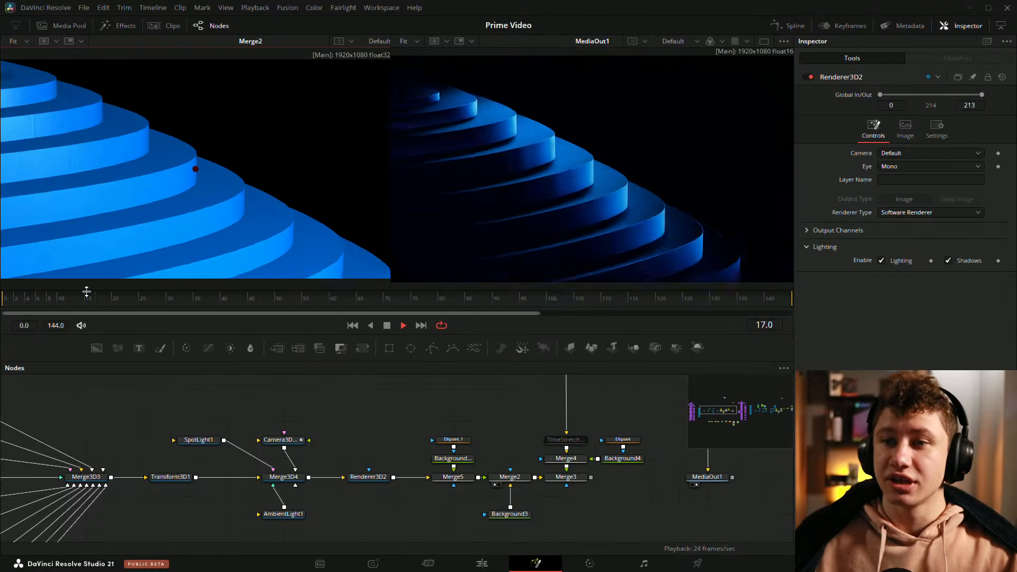
{"action": "key", "text": "space"}
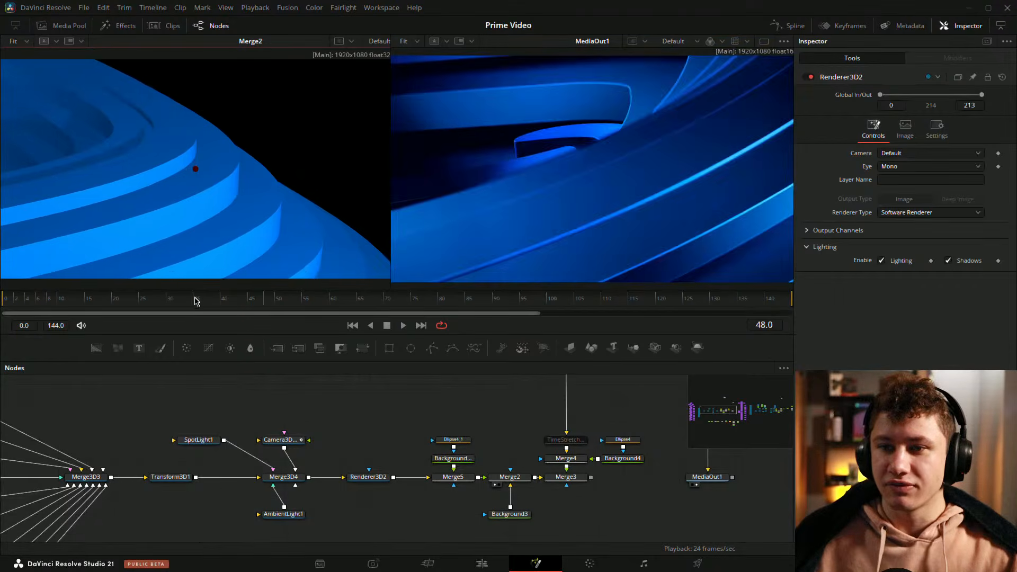
{"action": "left_click_drag", "start_coordinate": [195, 300], "coordinate": [148, 301]}
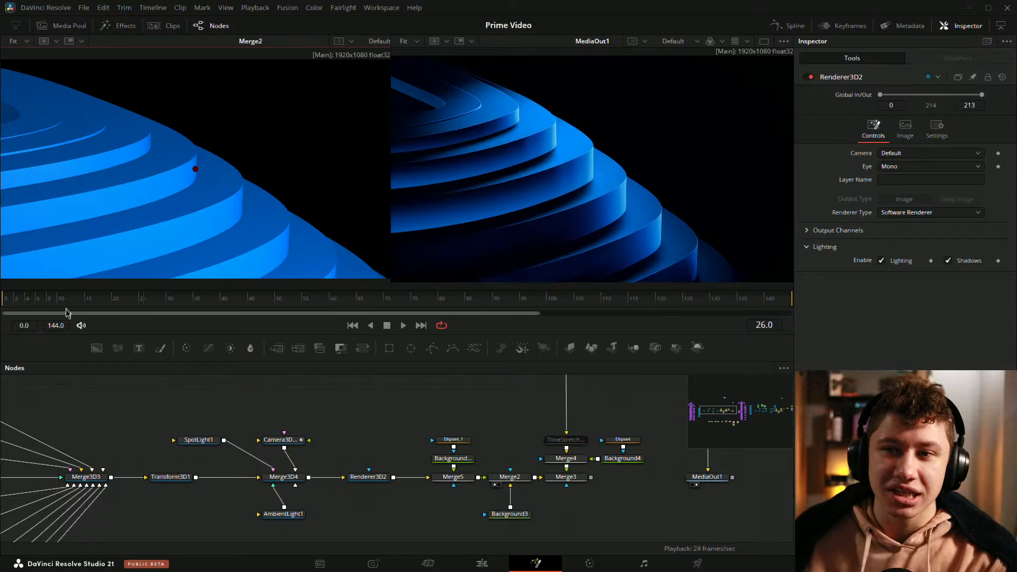
{"action": "left_click_drag", "start_coordinate": [8, 301], "coordinate": [61, 300]}
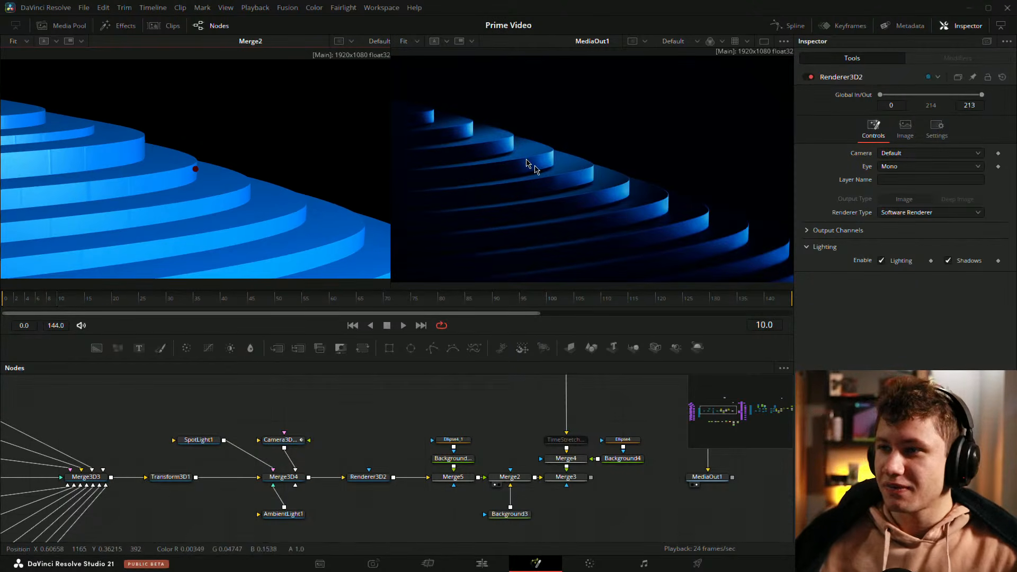
{"action": "key", "text": "space"}
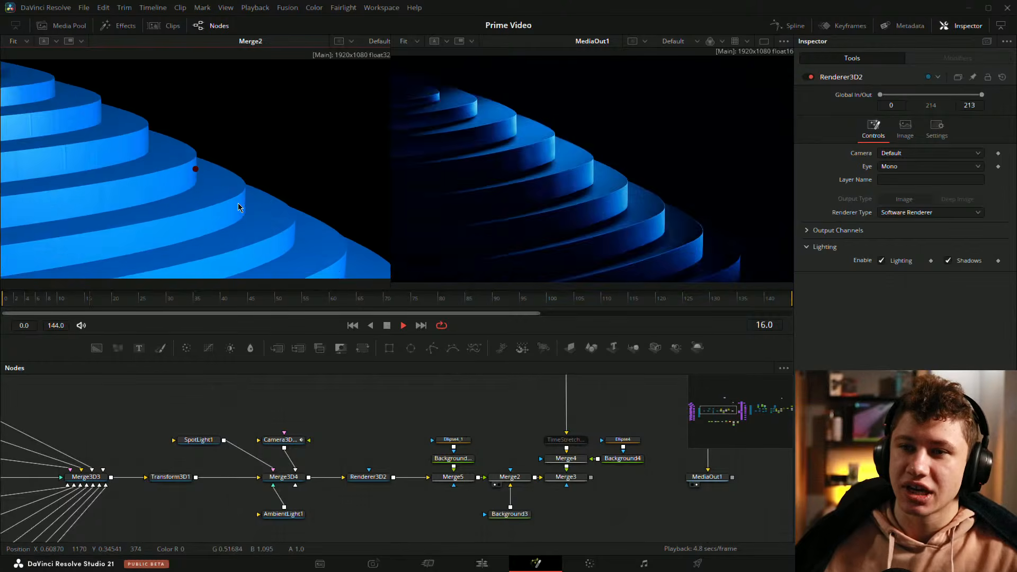
{"action": "key", "text": "space"}
{"action": "left_click_drag", "start_coordinate": [275, 302], "coordinate": [1, 287]}
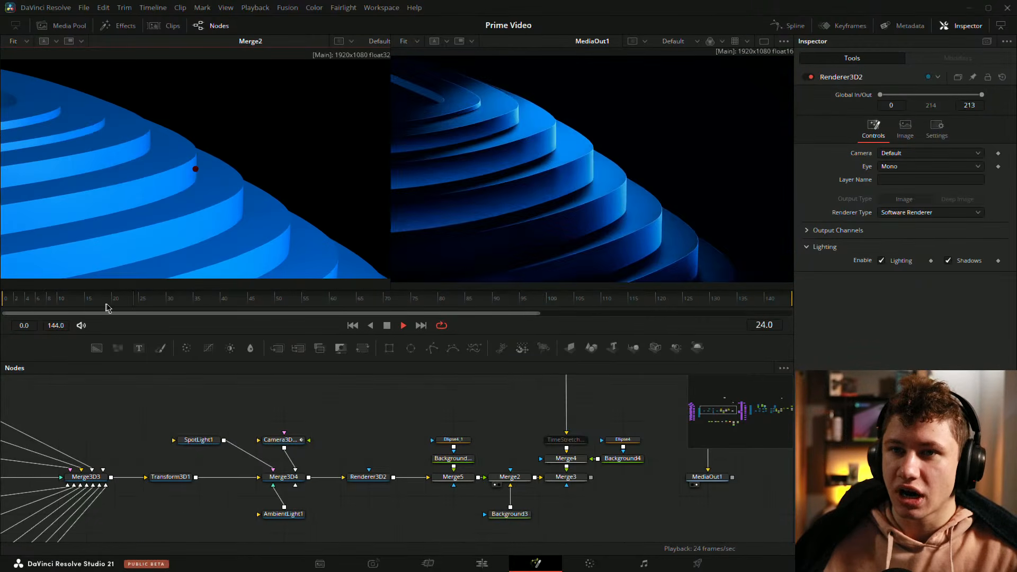
{"action": "key", "text": "space"}
{"action": "mouse_move", "coordinate": [161, 305]}
{"action": "left_mouse_down"}
{"action": "mouse_move", "coordinate": [119, 302]}
{"action": "mouse_move", "coordinate": [177, 302]}
{"action": "left_mouse_up"}
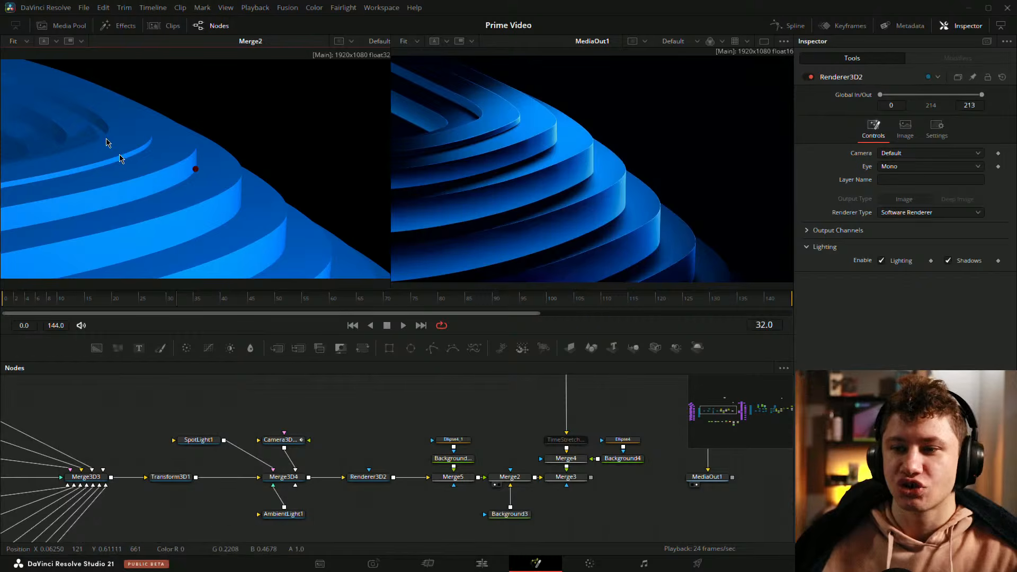
Step: Navigate around the node graph and scrub the timeline to review the existing node network
{"action": "scroll", "coordinate": [530, 424], "scroll_direction": "right", "scroll_amount": 5}
{"action": "scroll", "coordinate": [547, 437], "scroll_direction": "down", "scroll_amount": 10}
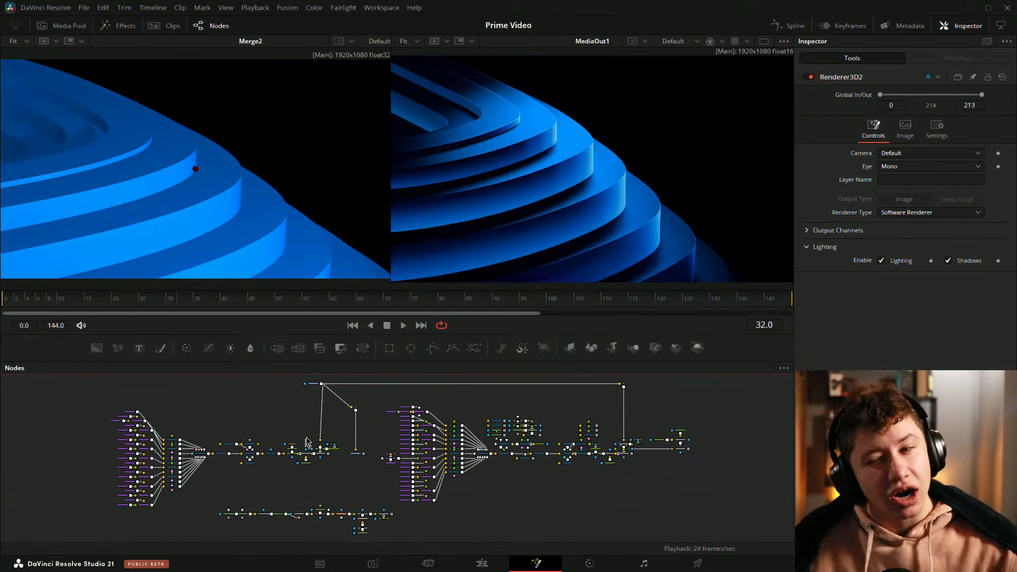
{"action": "scroll", "coordinate": [306, 443], "scroll_direction": "up", "scroll_amount": 8}
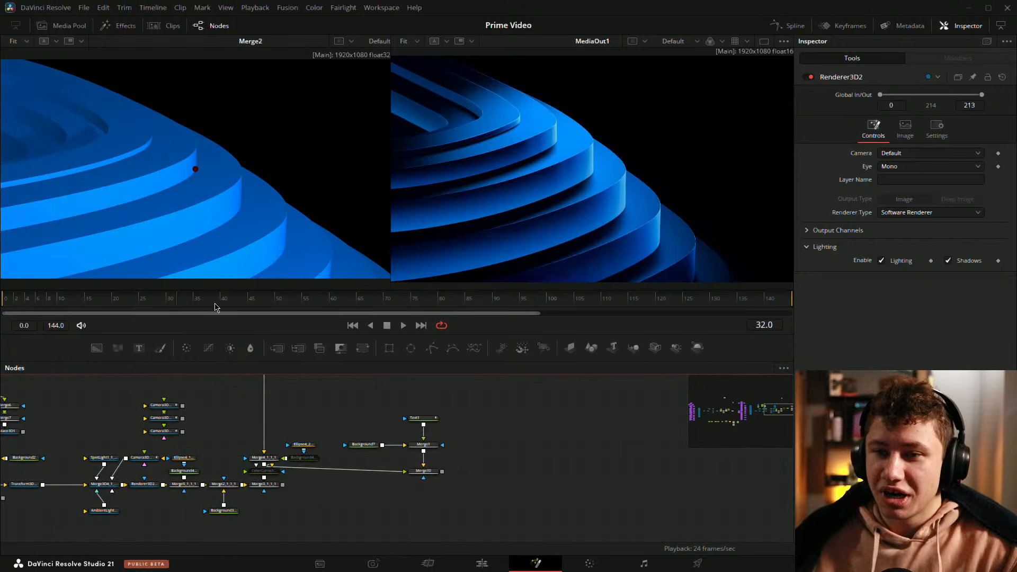
{"action": "left_click_drag", "start_coordinate": [182, 307], "coordinate": [204, 307]}
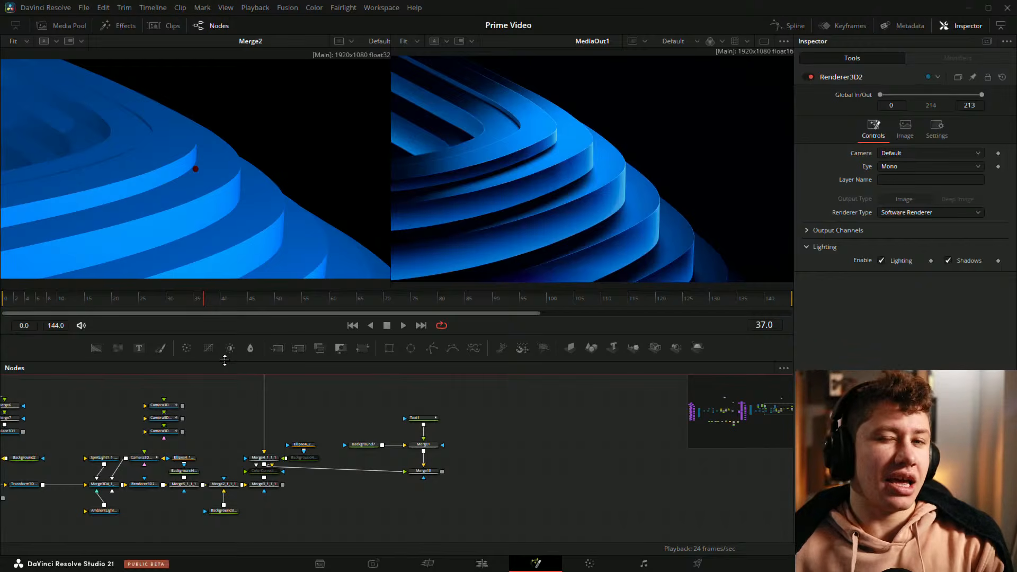
{"action": "left_click_drag", "start_coordinate": [604, 436], "coordinate": [467, 460]}
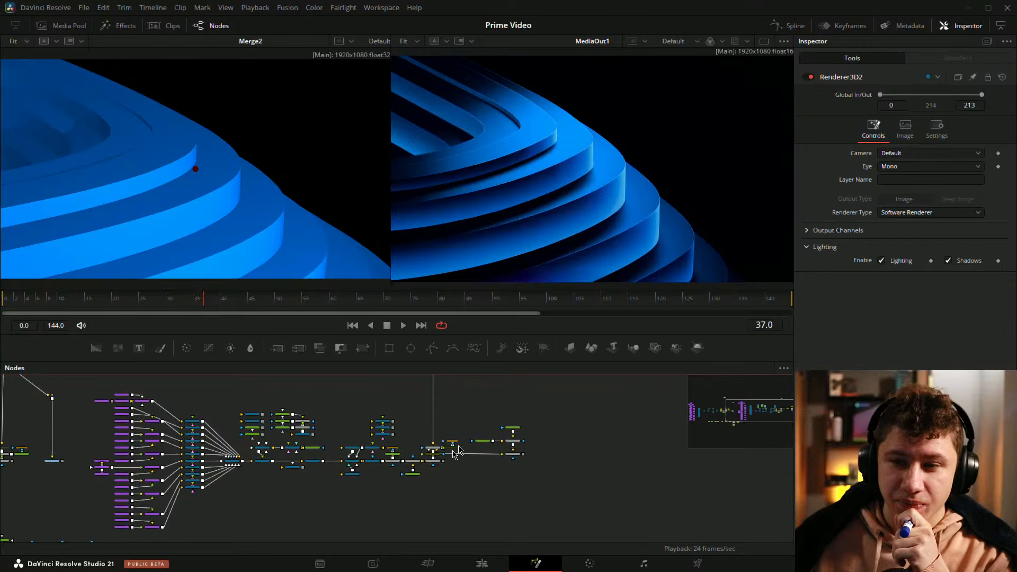
{"action": "left_click_drag", "start_coordinate": [459, 451], "coordinate": [550, 406]}
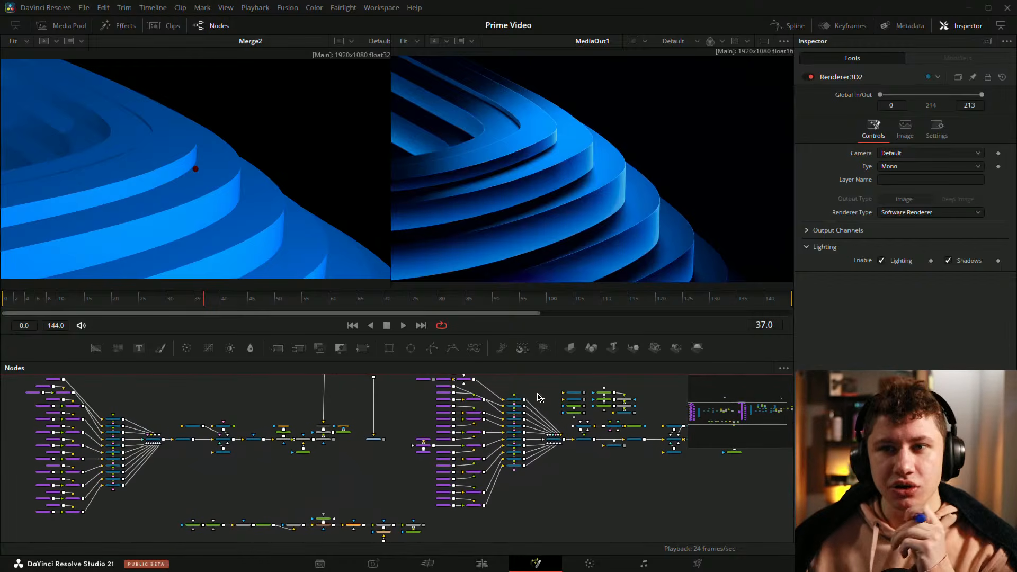
{"action": "left_click_drag", "start_coordinate": [215, 416], "coordinate": [451, 390]}
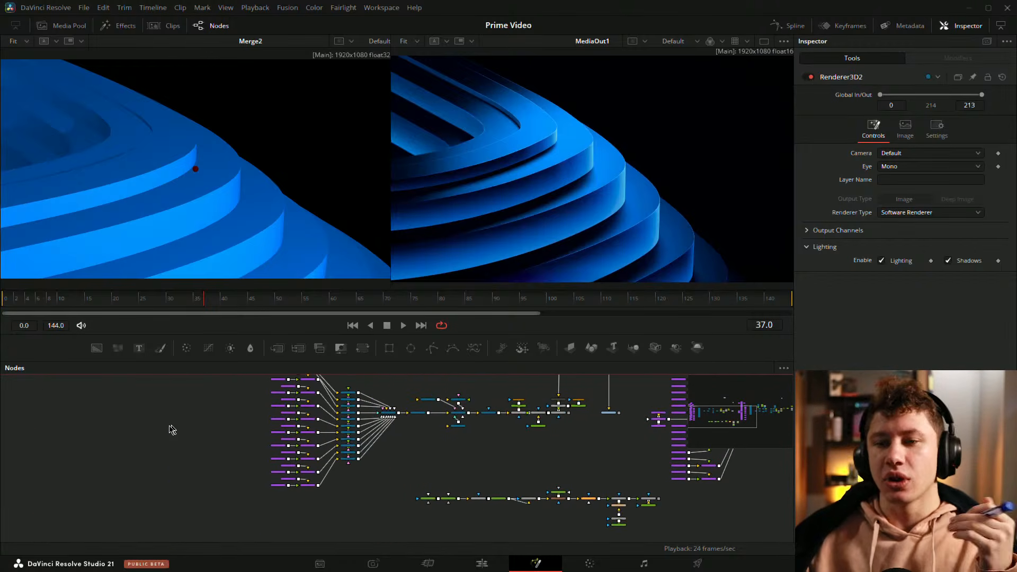
Step: Add a Shape 3D node and view its plane in the left viewer
{"action": "key", "text": "shift+space"}
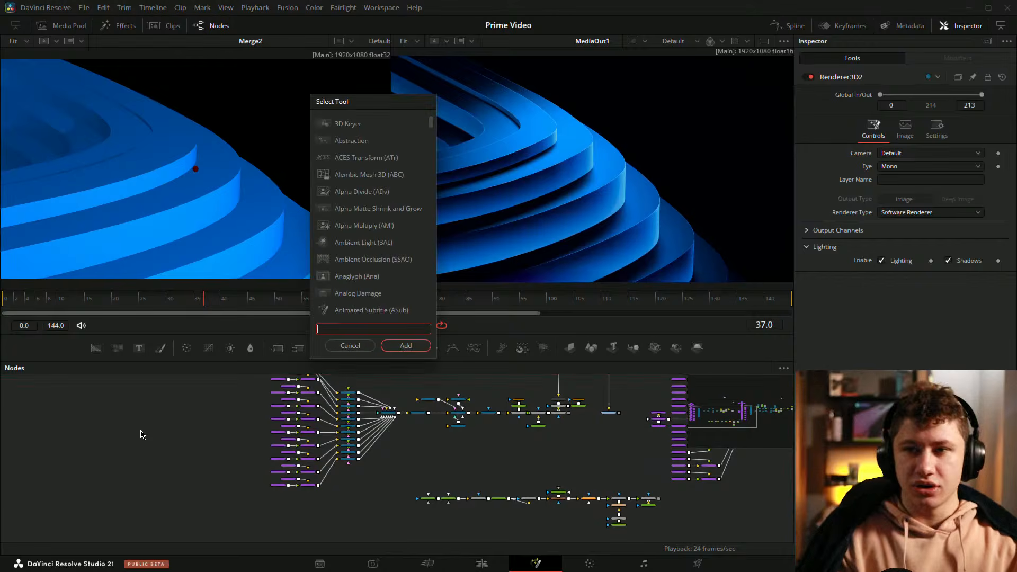
{"action": "type", "text": "shapee"}
{"action": "key", "text": "BackSpace"}
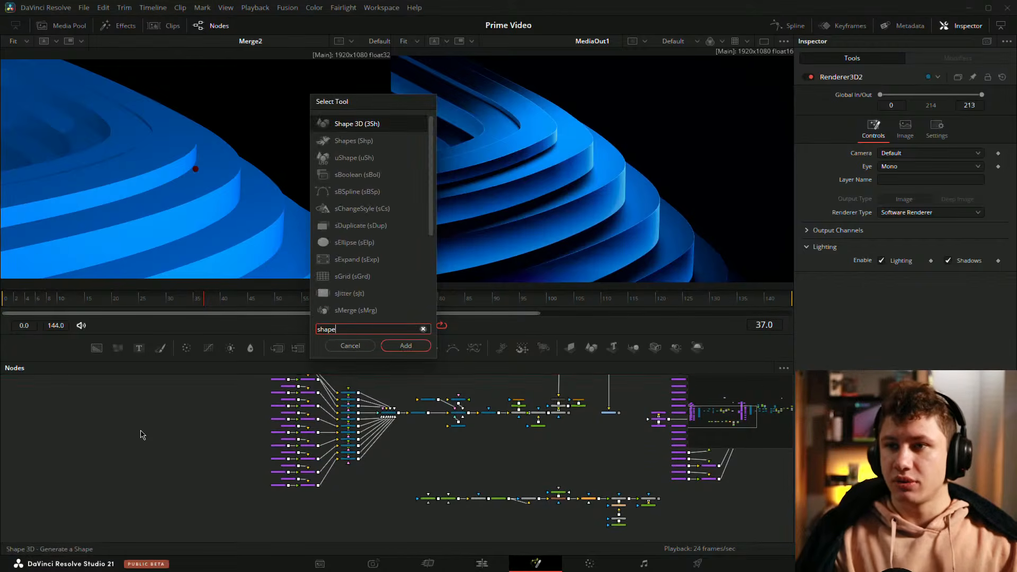
{"action": "key", "text": "Return"}
{"action": "scroll", "coordinate": [140, 435], "scroll_direction": "up", "scroll_amount": 5}
{"action": "left_click_drag", "start_coordinate": [180, 449], "coordinate": [392, 475]}
{"action": "left_click_drag", "start_coordinate": [328, 461], "coordinate": [223, 62]}
{"action": "left_click", "coordinate": [236, 189]}
{"action": "key", "text": "f"}
{"action": "left_click_drag", "start_coordinate": [309, 188], "coordinate": [120, 207]}
{"action": "scroll", "coordinate": [380, 436], "scroll_direction": "down", "scroll_amount": 5}
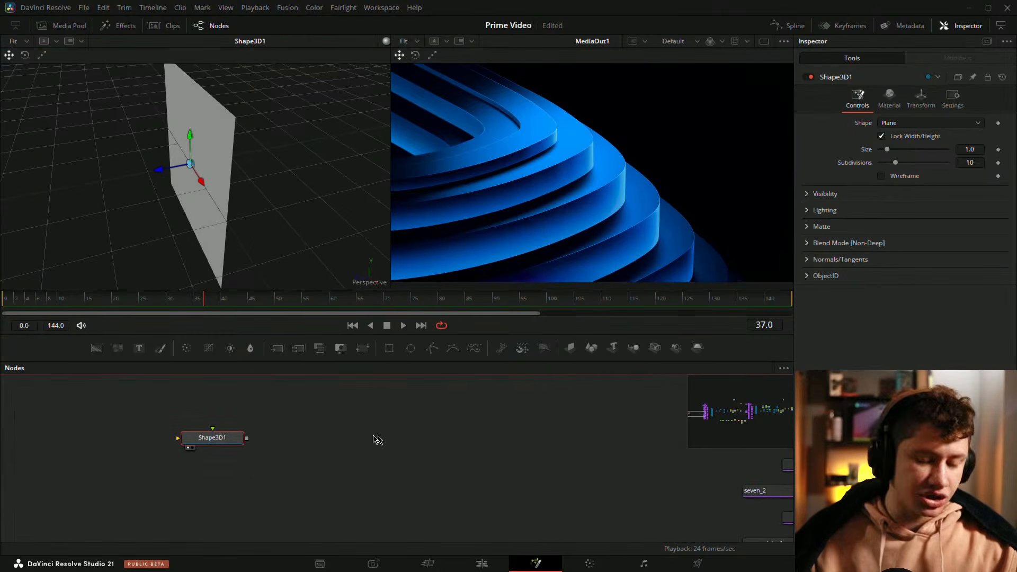
Step: Inspect the existing sBoolean shape nodes by loading one into the left viewer
{"action": "scroll", "coordinate": [540, 461], "scroll_direction": "up", "scroll_amount": 5}
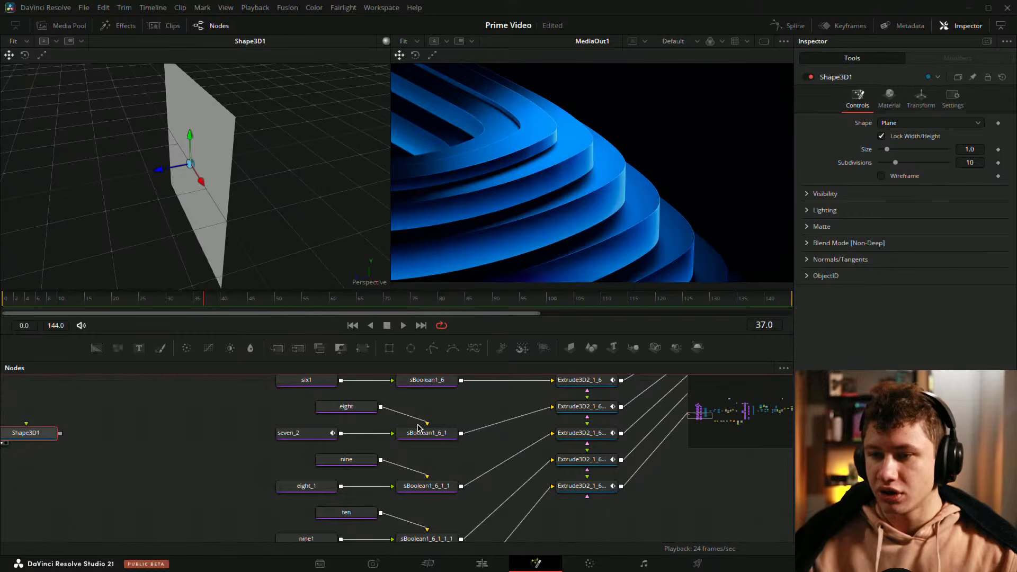
{"action": "scroll", "coordinate": [430, 437], "scroll_direction": "down", "scroll_amount": 2}
{"action": "scroll", "coordinate": [429, 436], "scroll_direction": "down", "scroll_amount": 2}
{"action": "left_click_drag", "start_coordinate": [402, 394], "coordinate": [256, 249]}
{"action": "scroll", "coordinate": [237, 205], "scroll_direction": "down", "scroll_amount": 3}
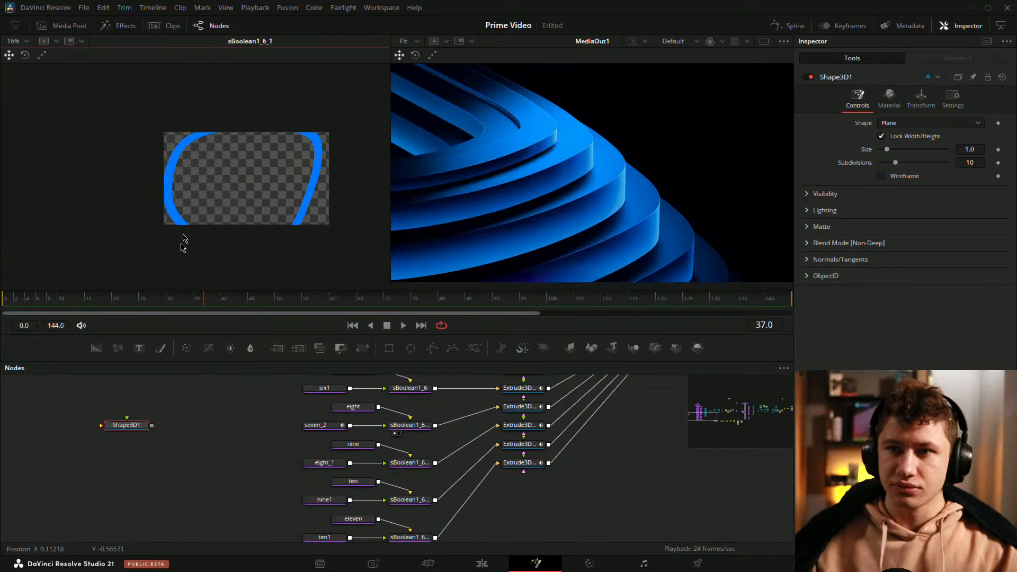
{"action": "scroll", "coordinate": [291, 484], "scroll_direction": "up", "scroll_amount": 8}
{"action": "scroll", "coordinate": [319, 470], "scroll_direction": "up", "scroll_amount": 1}
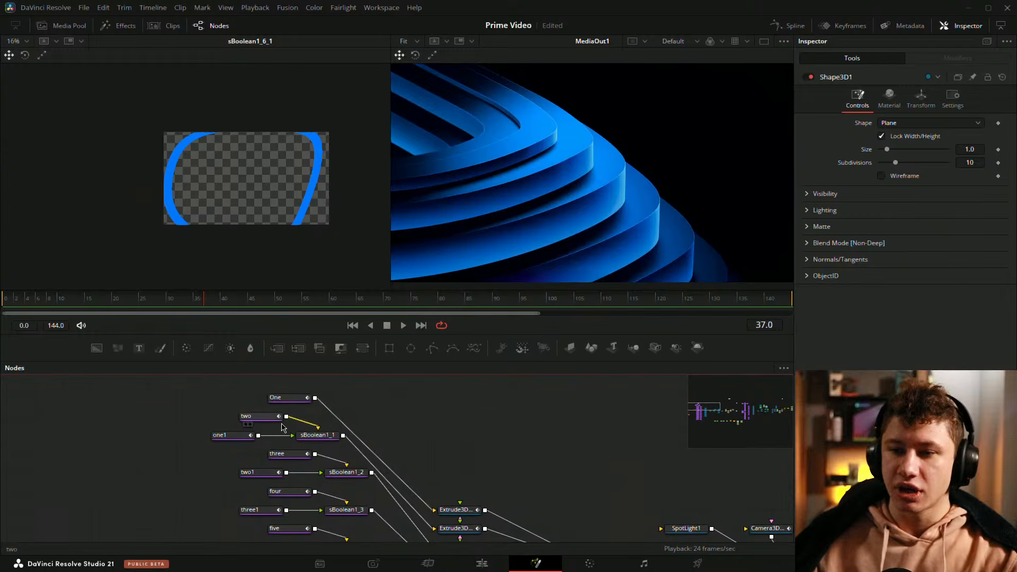
{"action": "scroll", "coordinate": [191, 418], "scroll_direction": "left", "scroll_amount": 3}
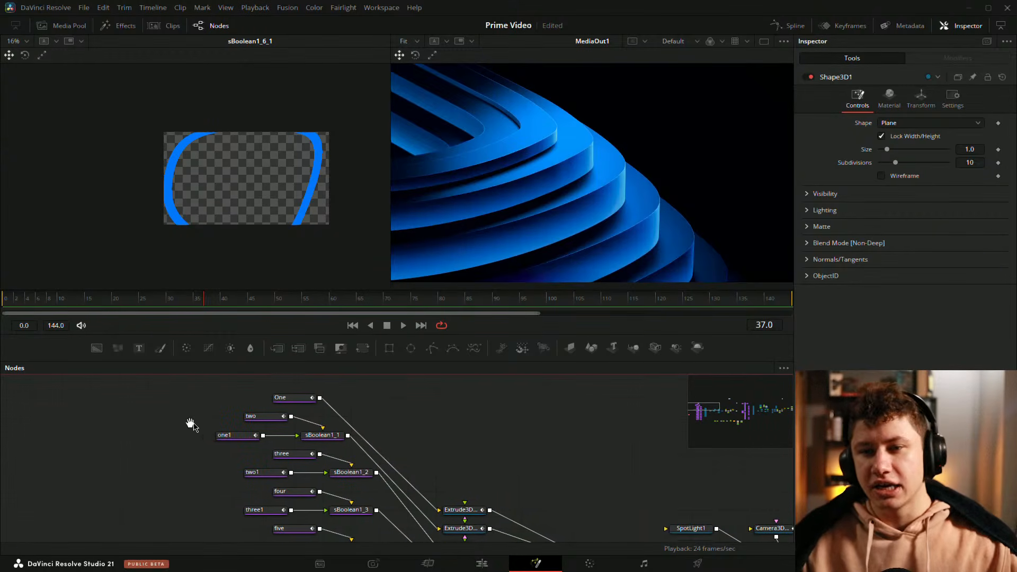
Step: Add a Polygon node and draw a closed four-point shape in the left viewer
{"action": "left_click_drag", "start_coordinate": [441, 350], "coordinate": [214, 260]}
{"action": "scroll", "coordinate": [159, 177], "scroll_direction": "down", "scroll_amount": 1}
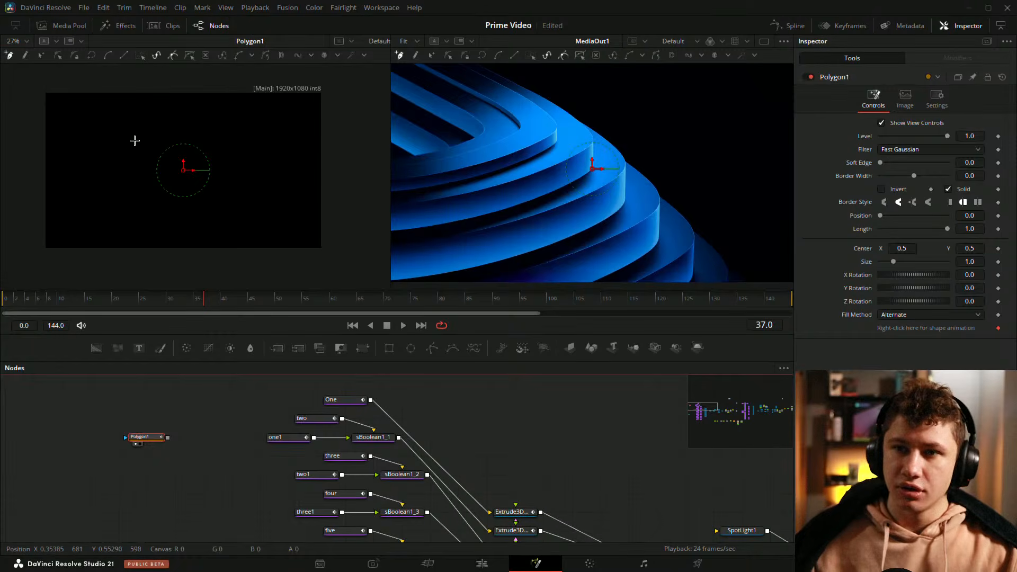
{"action": "left_click", "coordinate": [133, 141]}
{"action": "left_click", "coordinate": [116, 197]}
{"action": "left_click", "coordinate": [193, 212]}
{"action": "left_click", "coordinate": [207, 172]}
{"action": "left_click", "coordinate": [215, 152]}
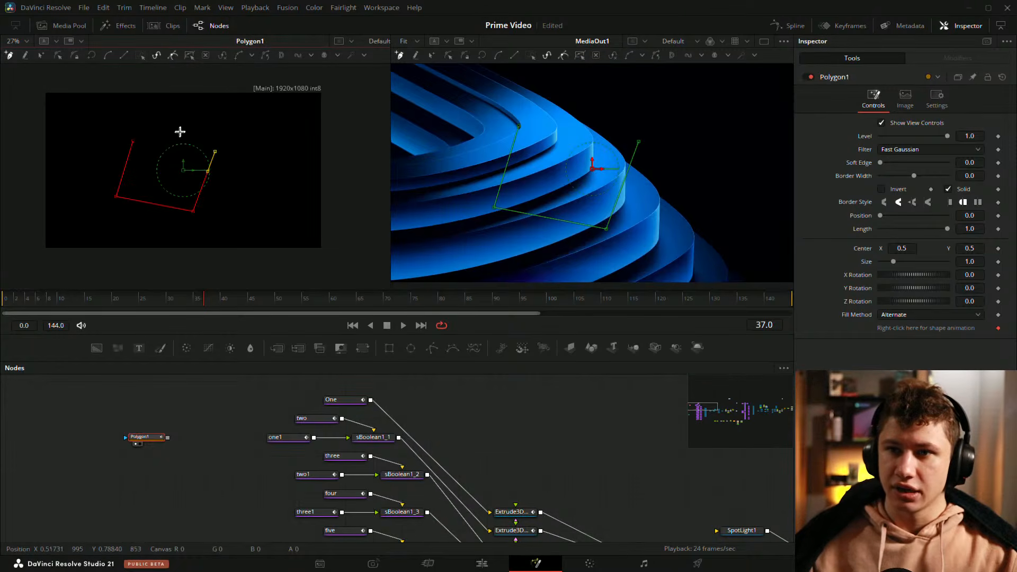
{"action": "left_click", "coordinate": [133, 142]}
{"action": "scroll", "coordinate": [154, 180], "scroll_direction": "up", "scroll_amount": 2}
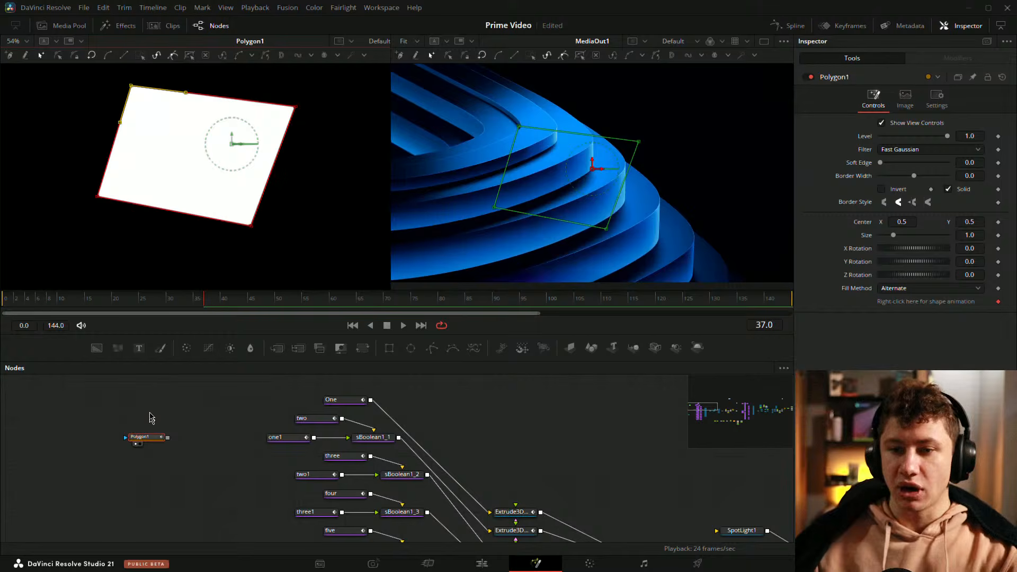
{"action": "key", "text": "shift+space"}
{"action": "type", "text": "s"}
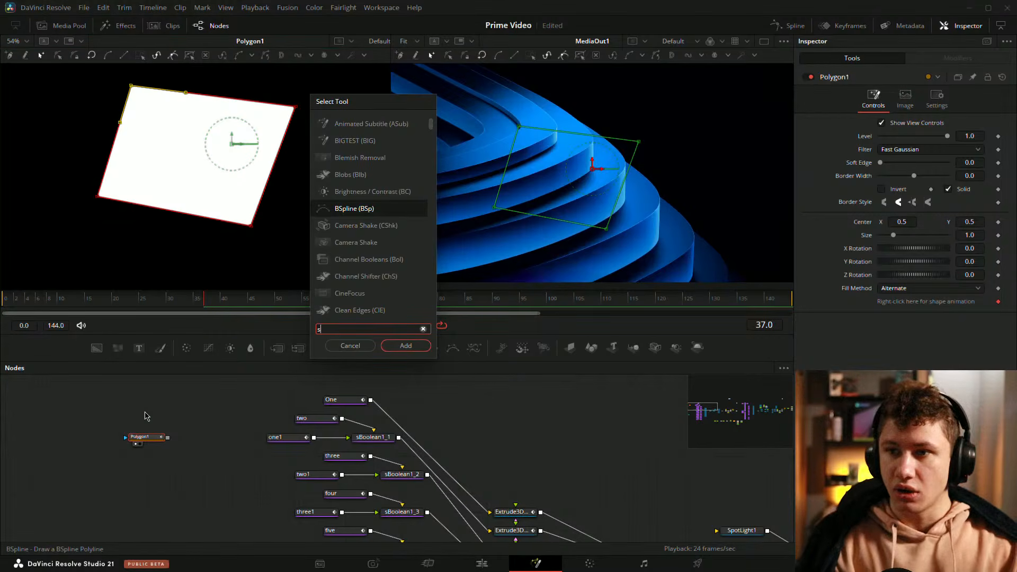
{"action": "key", "text": "Return"}
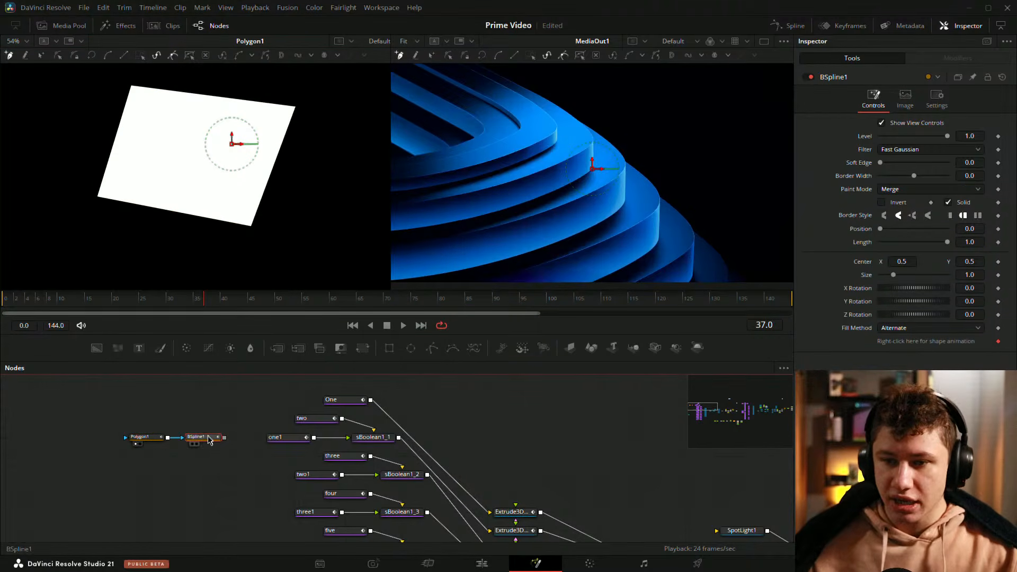
{"action": "key", "text": "ctrl+z"}
Step: Add an sBSpline node and move it above the Polygon node
{"action": "left_click", "coordinate": [160, 418]}
{"action": "key", "text": "shift+space"}
{"action": "type", "text": "s"}
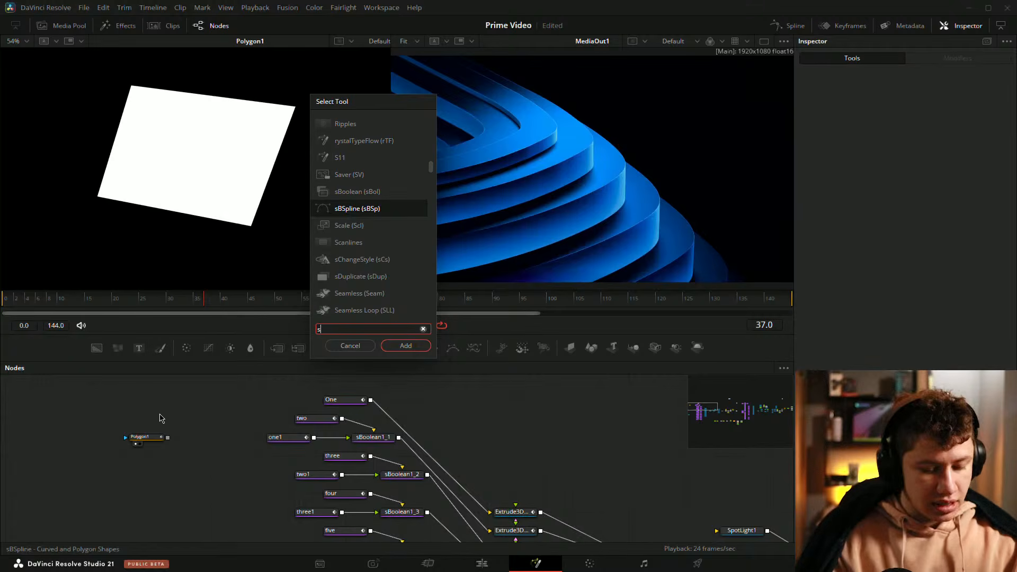
{"action": "key", "text": "Return"}
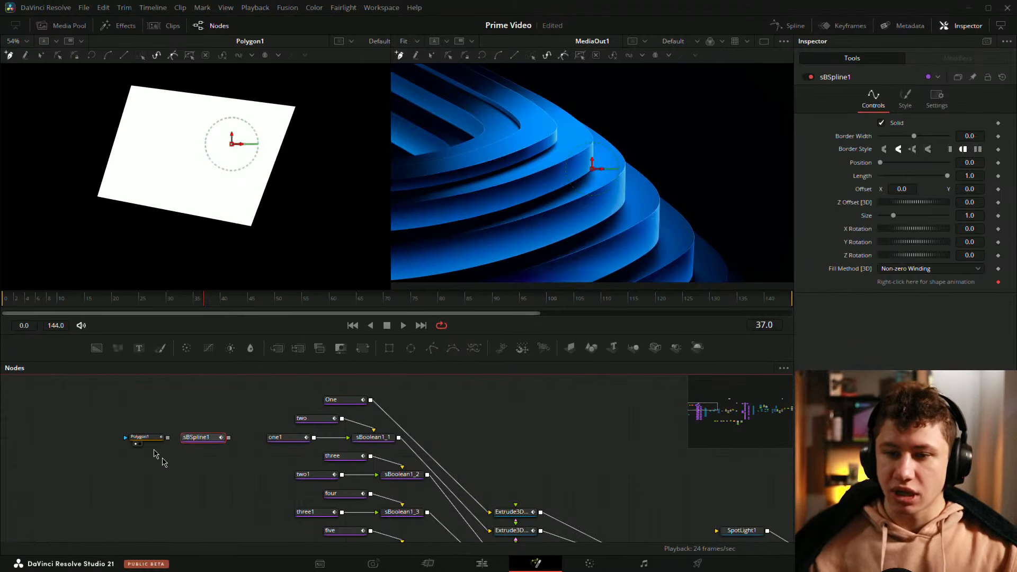
{"action": "left_click_drag", "start_coordinate": [199, 438], "coordinate": [142, 400]}
{"action": "scroll", "coordinate": [226, 204], "scroll_direction": "down", "scroll_amount": 2}
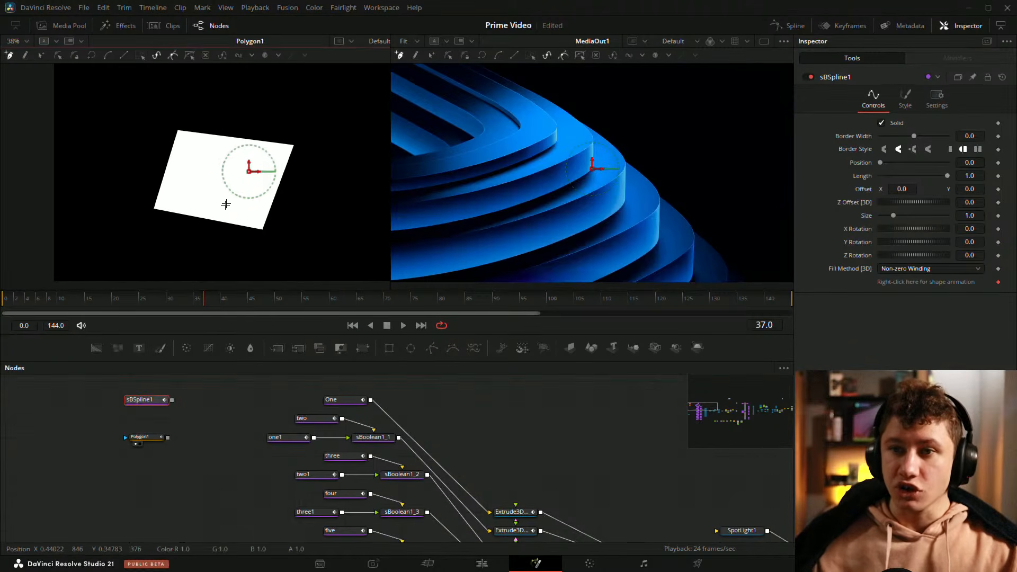
Step: Draw a closed four-point sBSpline shape beside the polygon in the viewer
{"action": "left_click_drag", "start_coordinate": [225, 204], "coordinate": [210, 195]}
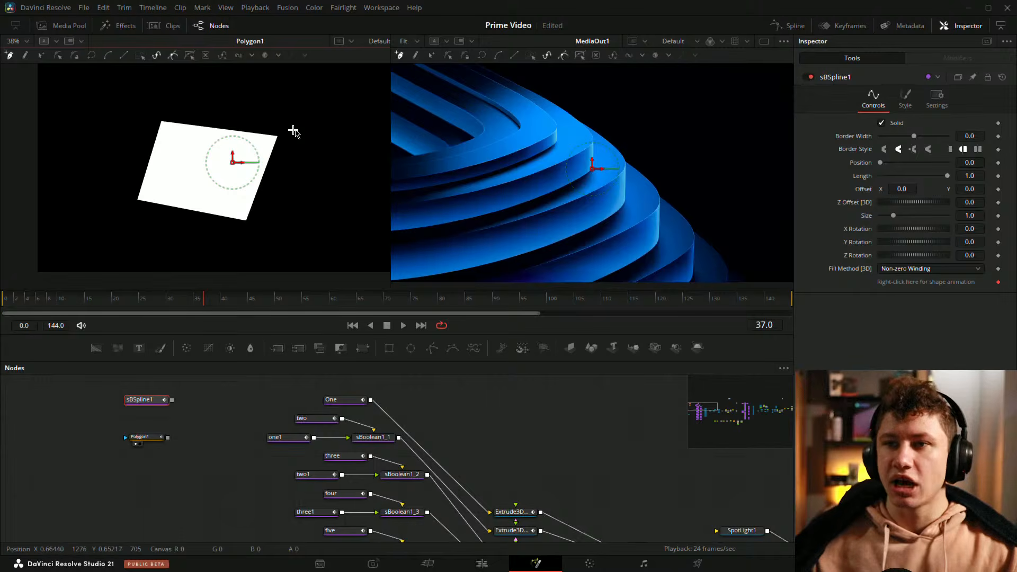
{"action": "left_click_drag", "start_coordinate": [294, 131], "coordinate": [198, 135]}
{"action": "left_click", "coordinate": [171, 214]}
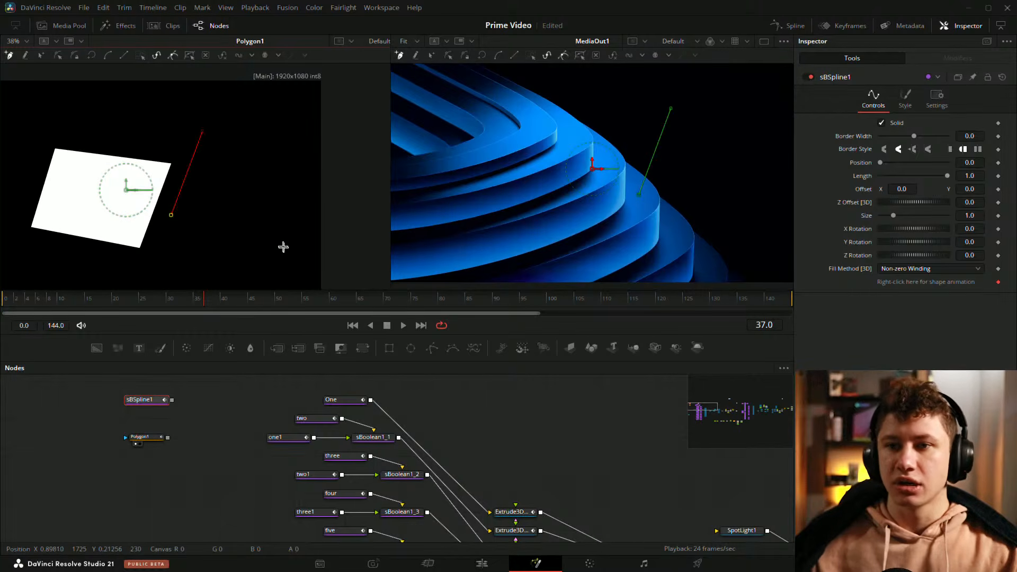
{"action": "left_click", "coordinate": [280, 244]}
{"action": "left_click", "coordinate": [311, 149]}
{"action": "left_click", "coordinate": [202, 132]}
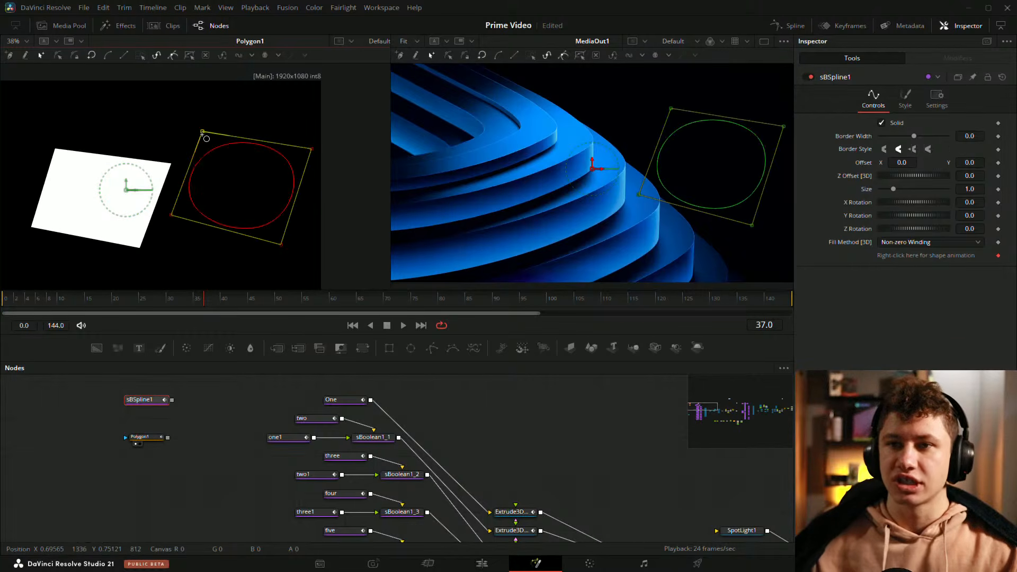
{"action": "mouse_move", "coordinate": [195, 220]}
{"action": "left_mouse_down"}
{"action": "mouse_move", "coordinate": [218, 207]}
{"action": "mouse_move", "coordinate": [205, 204]}
{"action": "left_mouse_up"}
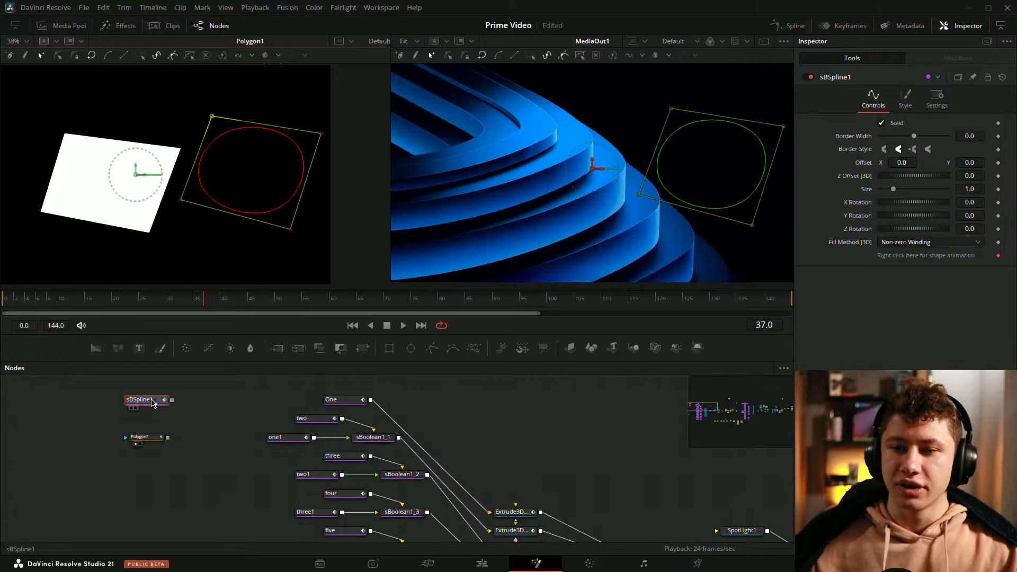
Step: View the sBSpline and Polygon shapes in the left viewer to compare them
{"action": "left_click_drag", "start_coordinate": [153, 403], "coordinate": [258, 260]}
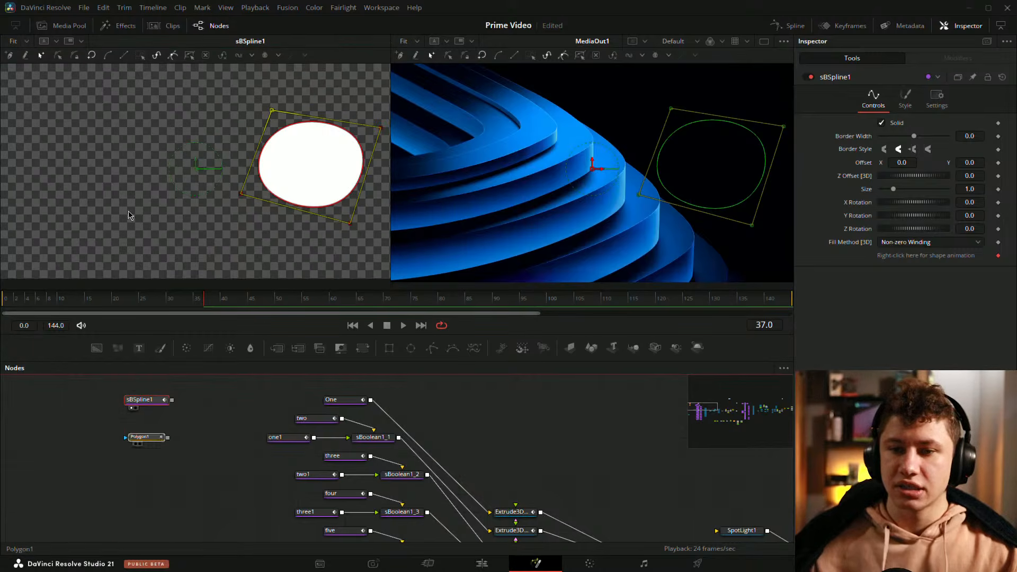
{"action": "key", "text": "1"}
{"action": "left_click", "coordinate": [148, 440]}
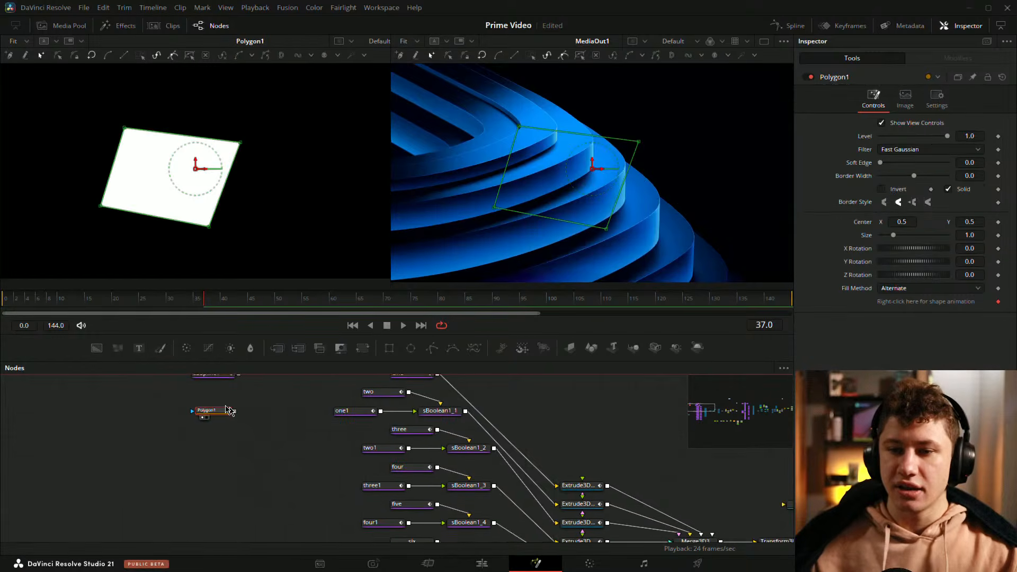
{"action": "scroll", "coordinate": [186, 416], "scroll_direction": "up", "scroll_amount": 5}
{"action": "left_click_drag", "start_coordinate": [179, 410], "coordinate": [362, 481]}
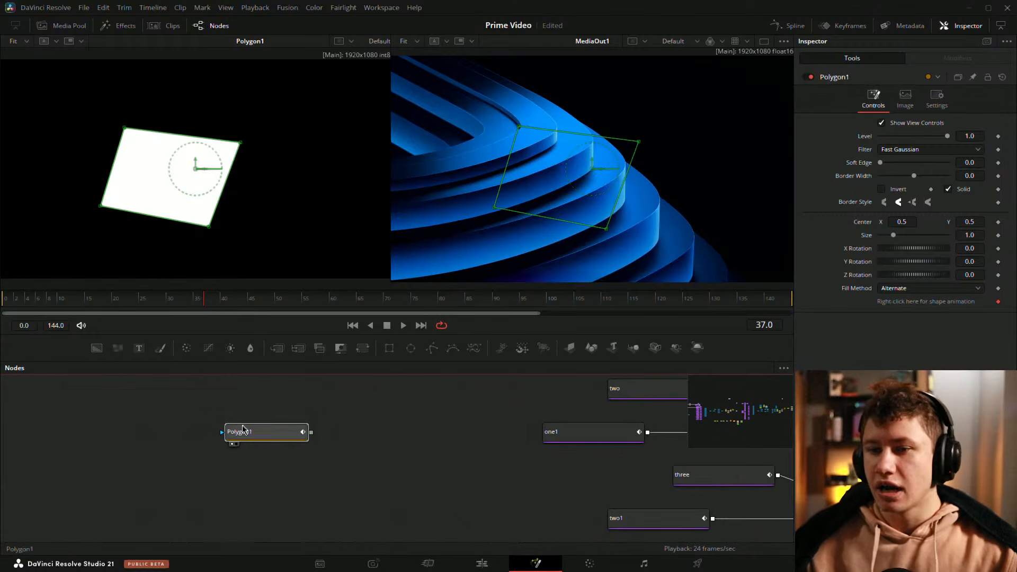
{"action": "left_click_drag", "start_coordinate": [386, 378], "coordinate": [283, 480]}
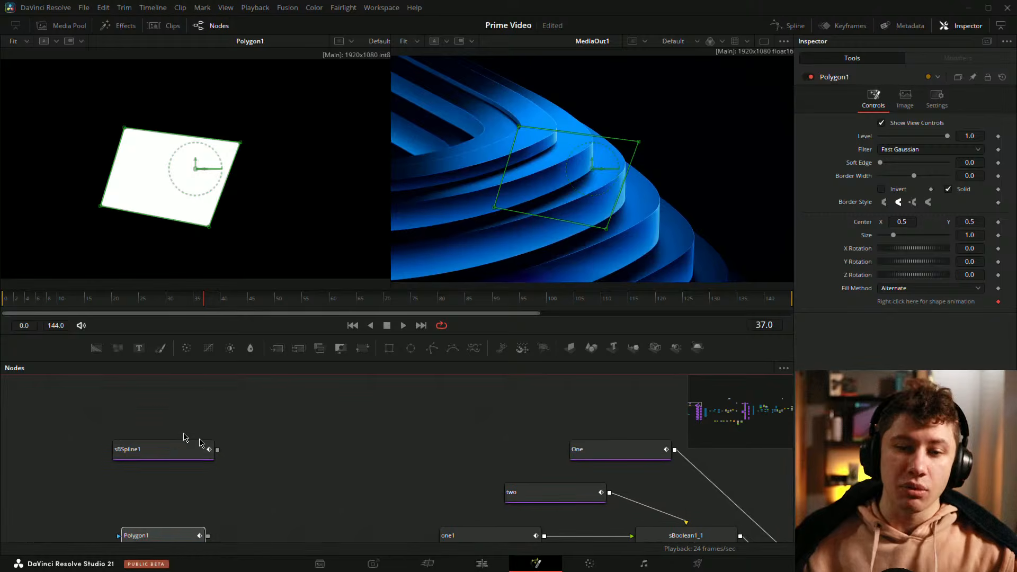
{"action": "left_click_drag", "start_coordinate": [59, 408], "coordinate": [266, 481]}
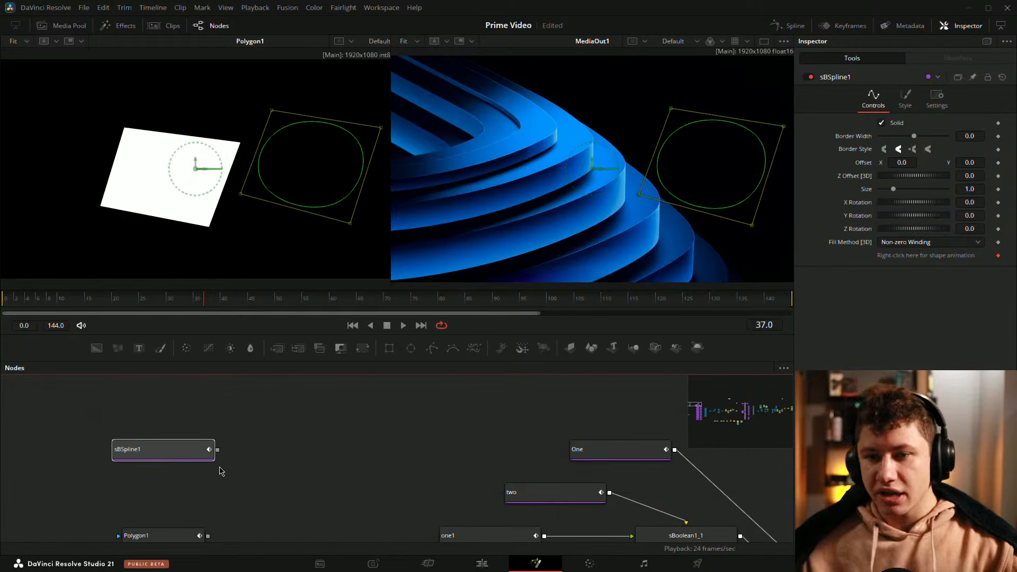
{"action": "left_click", "coordinate": [140, 456]}
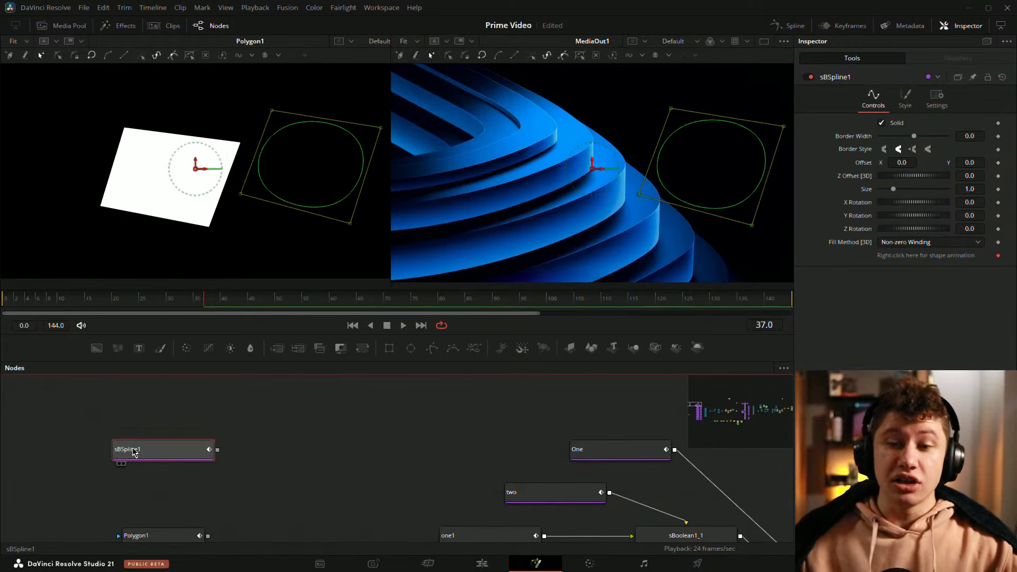
Step: Delete the Polygon node
{"action": "left_click_drag", "start_coordinate": [249, 441], "coordinate": [221, 436]}
{"action": "left_click_drag", "start_coordinate": [72, 421], "coordinate": [105, 476]}
{"action": "left_click_drag", "start_coordinate": [182, 496], "coordinate": [244, 434]}
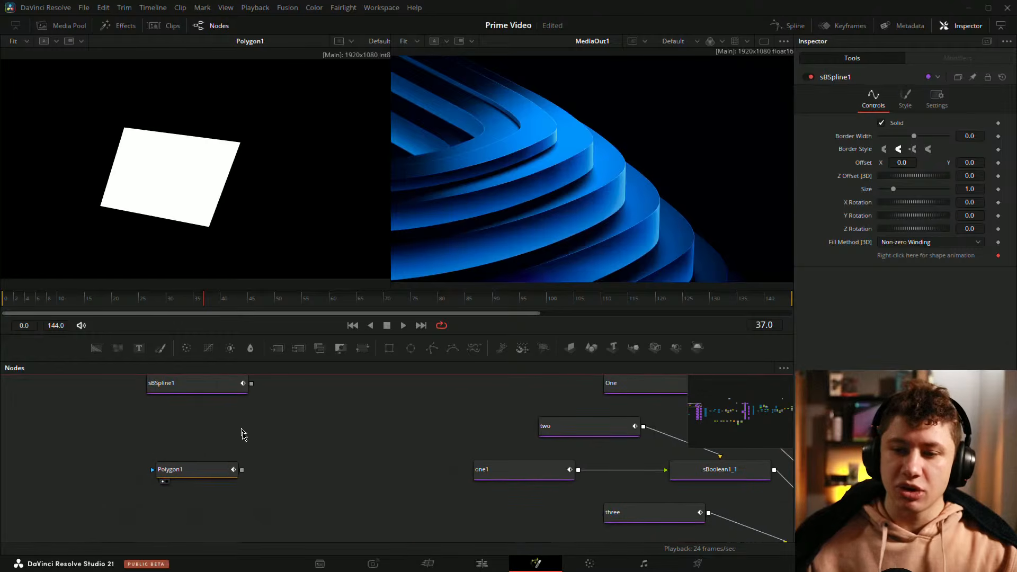
{"action": "left_click", "coordinate": [205, 472]}
{"action": "key", "text": "Delete"}
Step: Add an Extrude 3D node next to the sBSpline node
{"action": "left_click_drag", "start_coordinate": [210, 471], "coordinate": [336, 527]}
{"action": "left_click_drag", "start_coordinate": [333, 449], "coordinate": [202, 450]}
{"action": "left_click", "coordinate": [353, 452]}
{"action": "key", "text": "shift+space"}
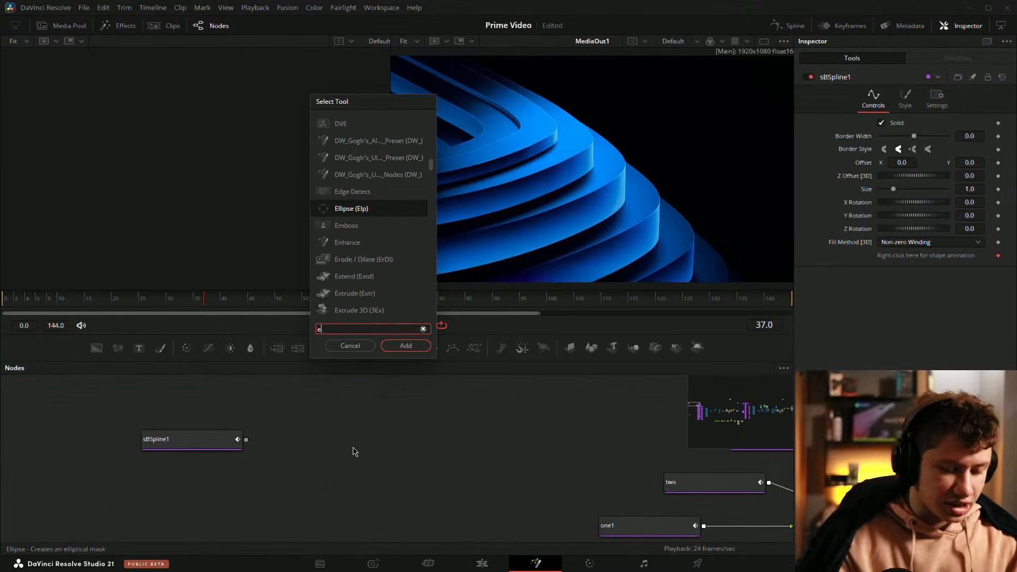
{"action": "type", "text": "extru"}
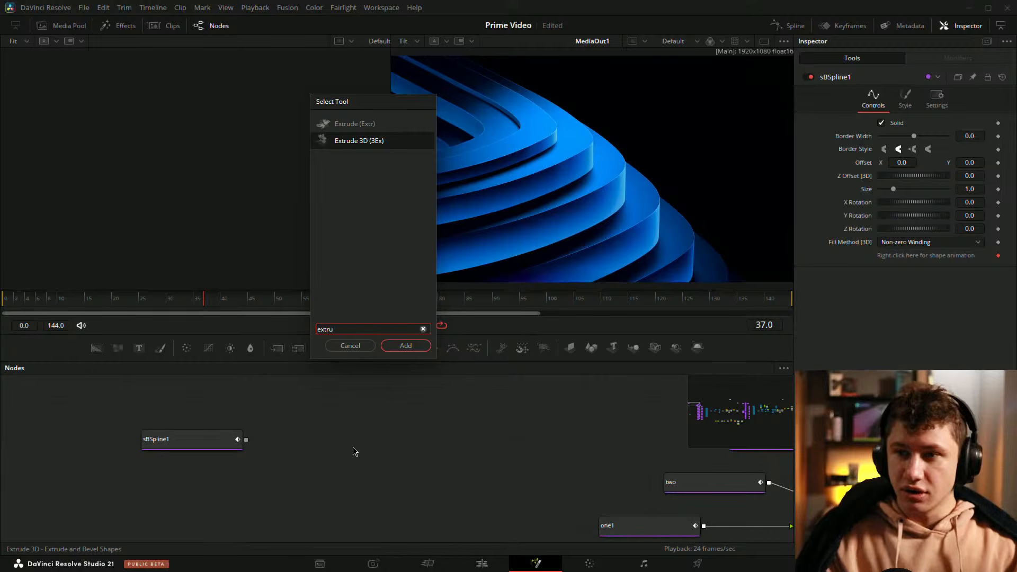
{"action": "key", "text": "Return"}
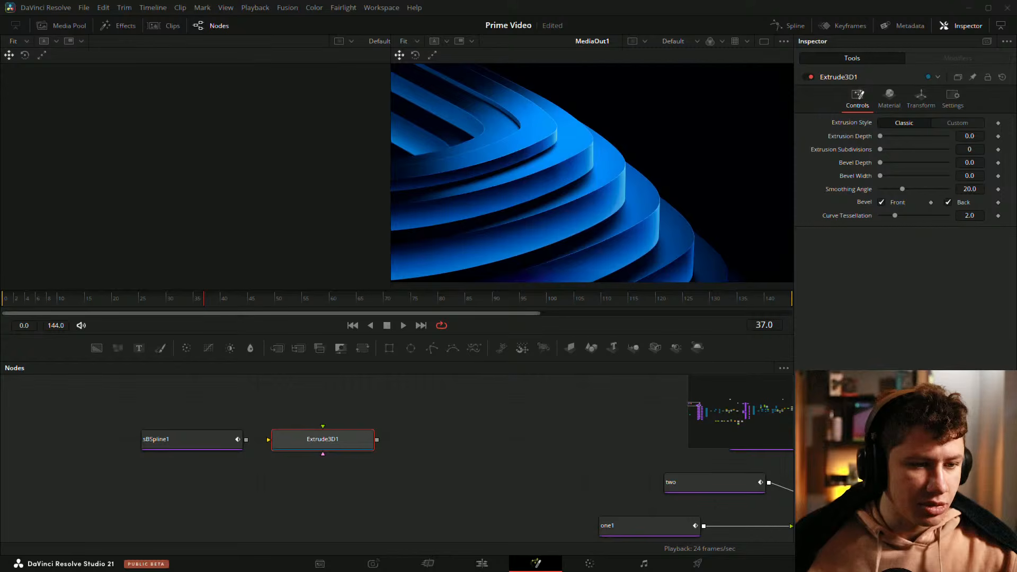
Step: Connect sBSpline1 into Extrude3D1 and display the extrusion in the left viewer
{"action": "left_click", "coordinate": [436, 507]}
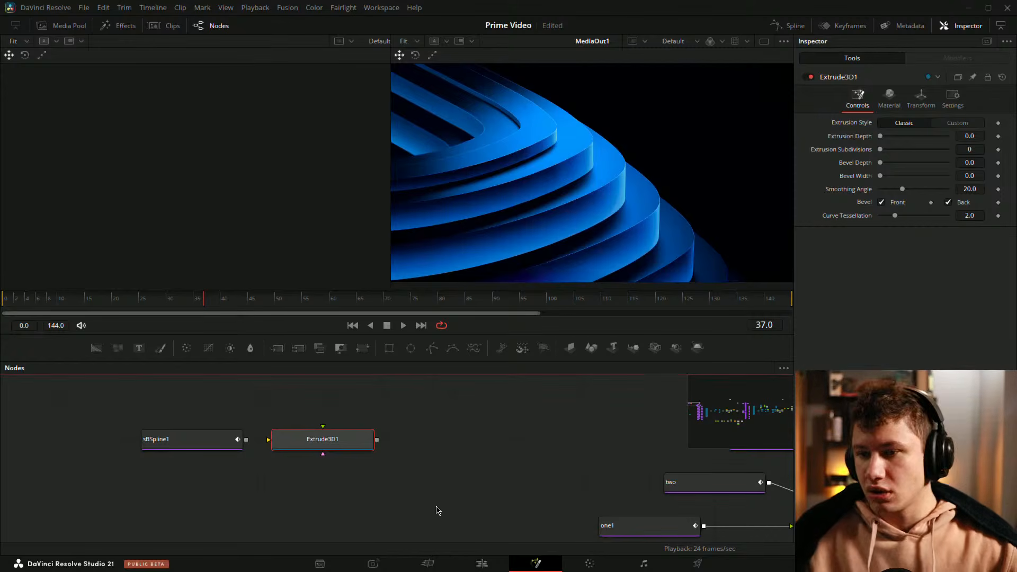
{"action": "left_click_drag", "start_coordinate": [172, 435], "coordinate": [149, 430]}
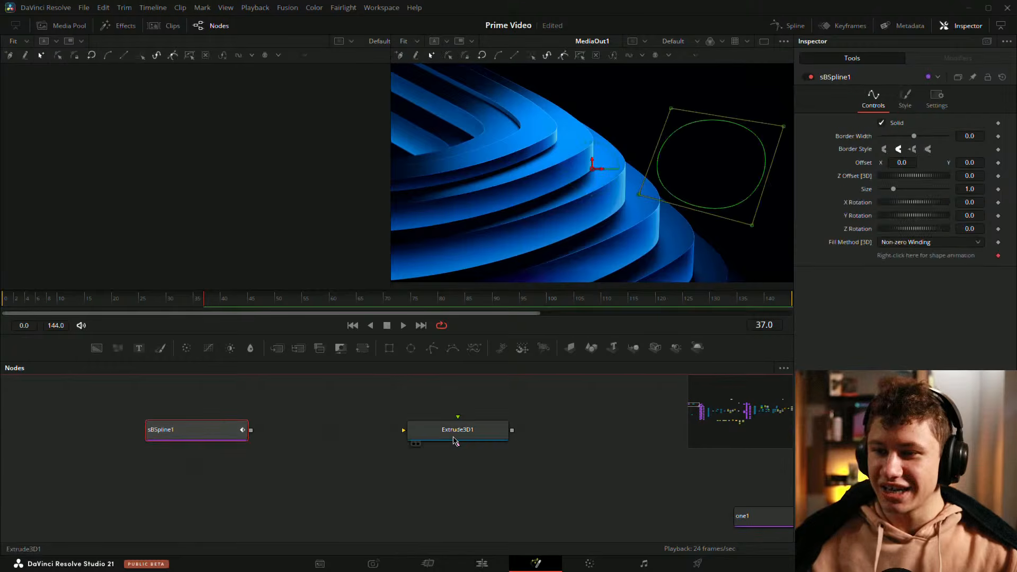
{"action": "left_click_drag", "start_coordinate": [419, 432], "coordinate": [287, 432]}
{"action": "left_click", "coordinate": [355, 473]}
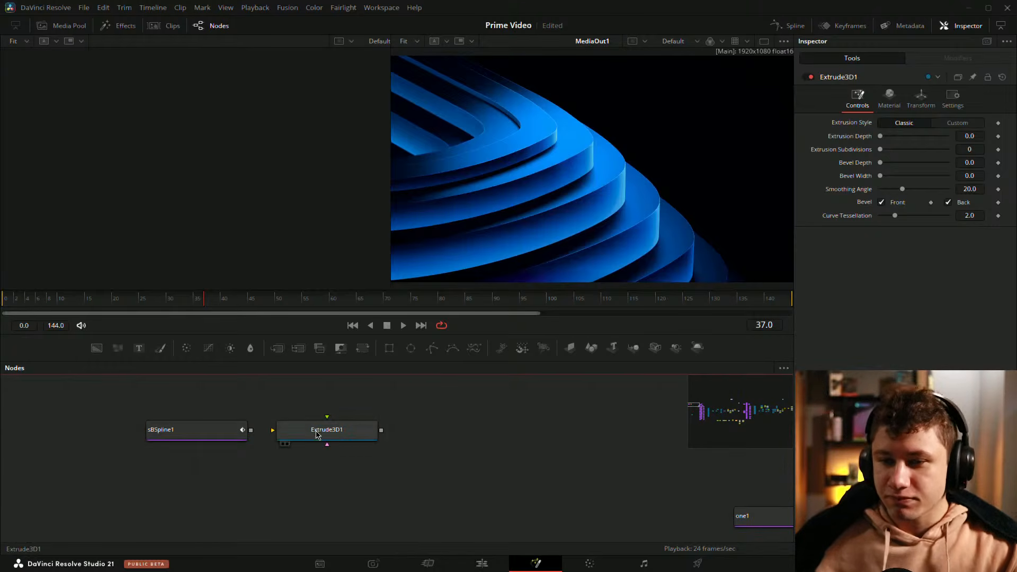
{"action": "left_click", "coordinate": [239, 432]}
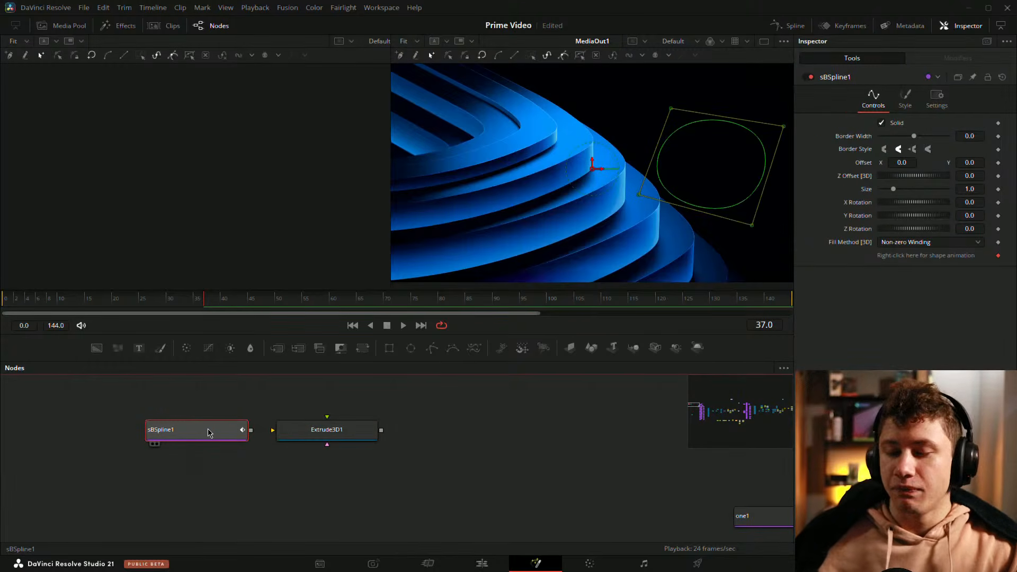
{"action": "left_click", "coordinate": [282, 504]}
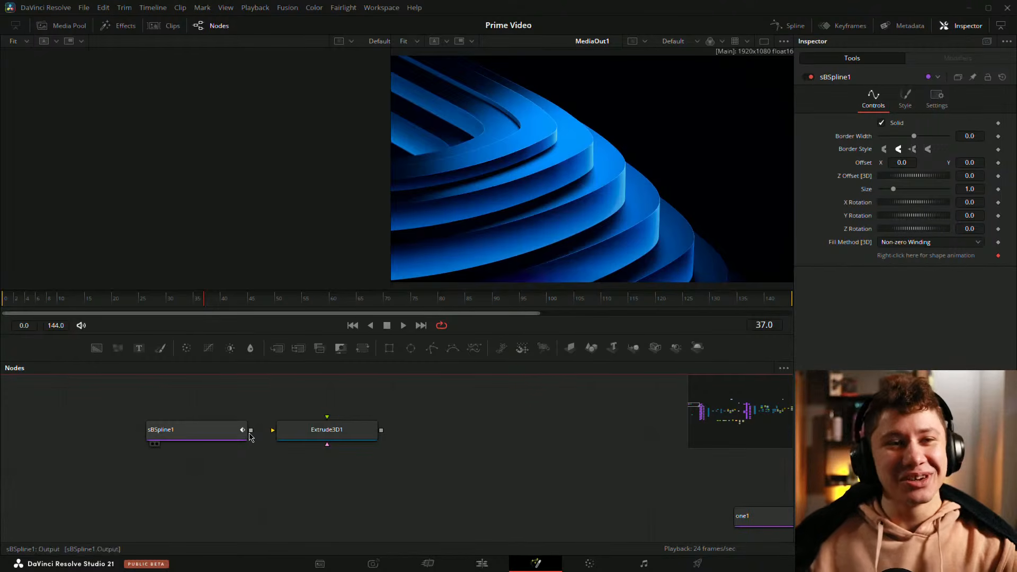
{"action": "left_click_drag", "start_coordinate": [251, 430], "coordinate": [304, 437]}
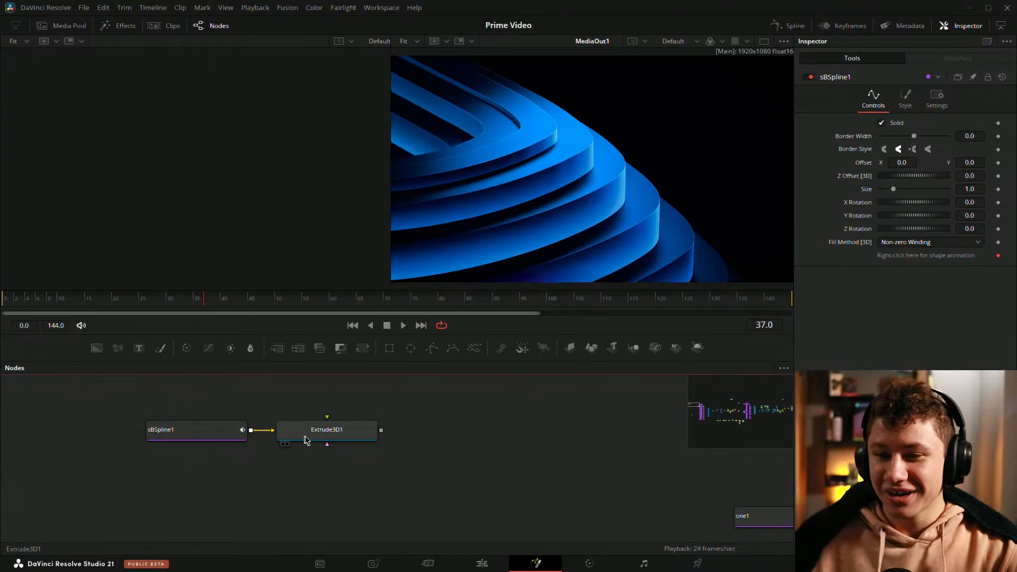
{"action": "left_click", "coordinate": [283, 443]}
{"action": "left_click_drag", "start_coordinate": [264, 141], "coordinate": [187, 149]}
{"action": "scroll", "coordinate": [262, 205], "scroll_direction": "up", "scroll_amount": 3}
{"action": "mouse_move", "coordinate": [264, 209]}
{"action": "left_mouse_down"}
{"action": "mouse_move", "coordinate": [118, 222]}
{"action": "mouse_move", "coordinate": [234, 195]}
{"action": "mouse_move", "coordinate": [301, 200]}
{"action": "mouse_move", "coordinate": [278, 209]}
{"action": "left_mouse_up"}
{"action": "scroll", "coordinate": [269, 210], "scroll_direction": "up", "scroll_amount": 2}
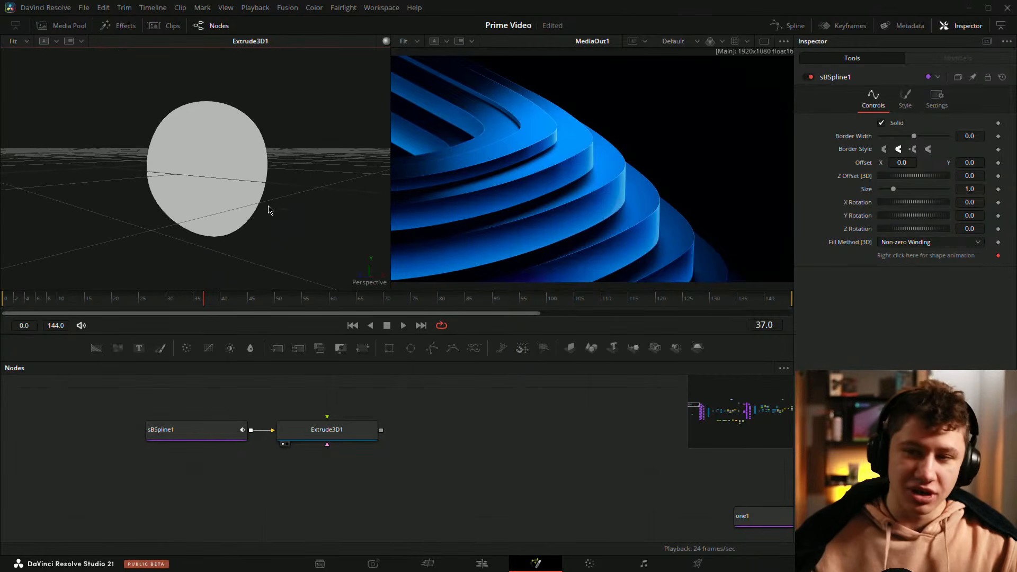
{"action": "left_click_drag", "start_coordinate": [283, 167], "coordinate": [261, 182]}
{"action": "right_click", "coordinate": [262, 183]}
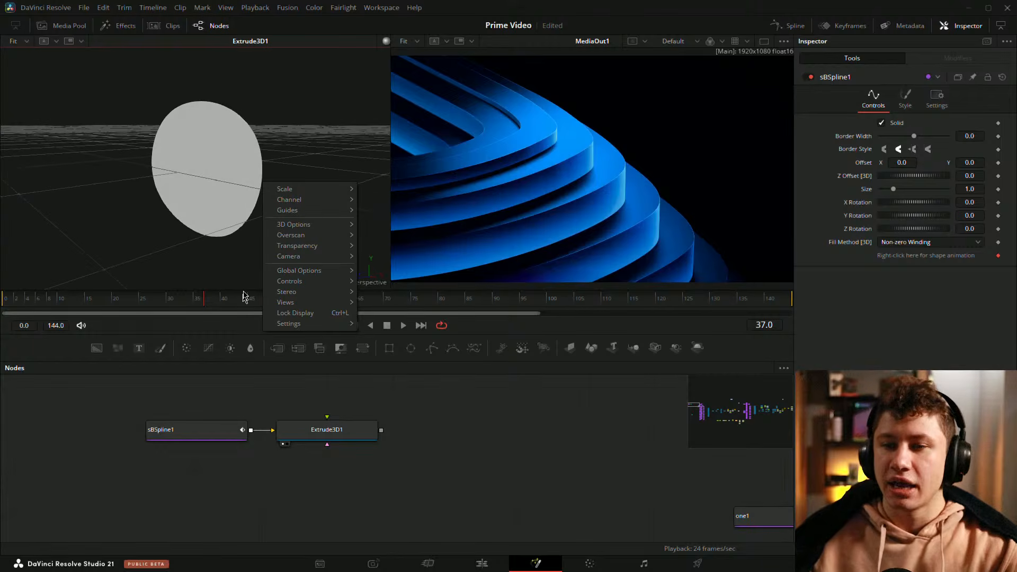
{"action": "left_click", "coordinate": [183, 532]}
{"action": "scroll", "coordinate": [202, 504], "scroll_direction": "down", "scroll_amount": 5}
{"action": "left_click_drag", "start_coordinate": [200, 504], "coordinate": [265, 446]}
{"action": "left_click_drag", "start_coordinate": [389, 349], "coordinate": [222, 403]}
{"action": "scroll", "coordinate": [274, 432], "scroll_direction": "up", "scroll_amount": 5}
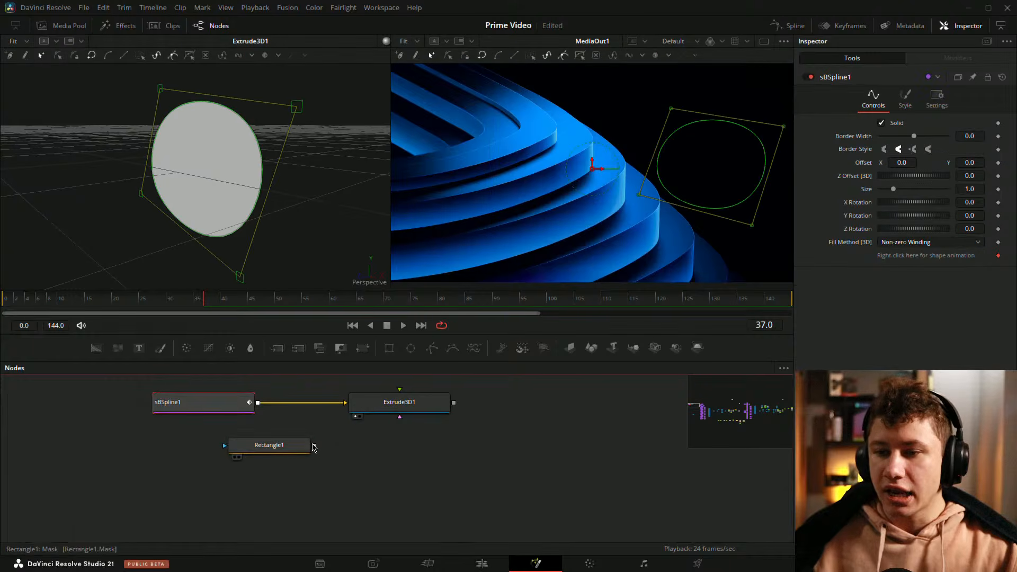
{"action": "left_click_drag", "start_coordinate": [314, 446], "coordinate": [346, 406]}
{"action": "left_click", "coordinate": [338, 404]}
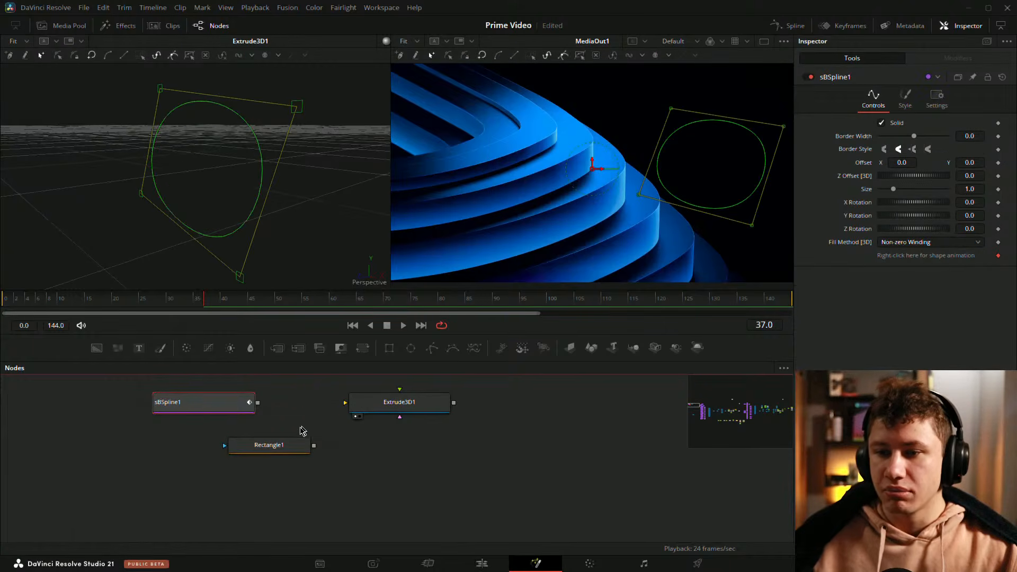
{"action": "left_click_drag", "start_coordinate": [272, 447], "coordinate": [278, 236]}
{"action": "scroll", "coordinate": [276, 195], "scroll_direction": "down", "scroll_amount": 2}
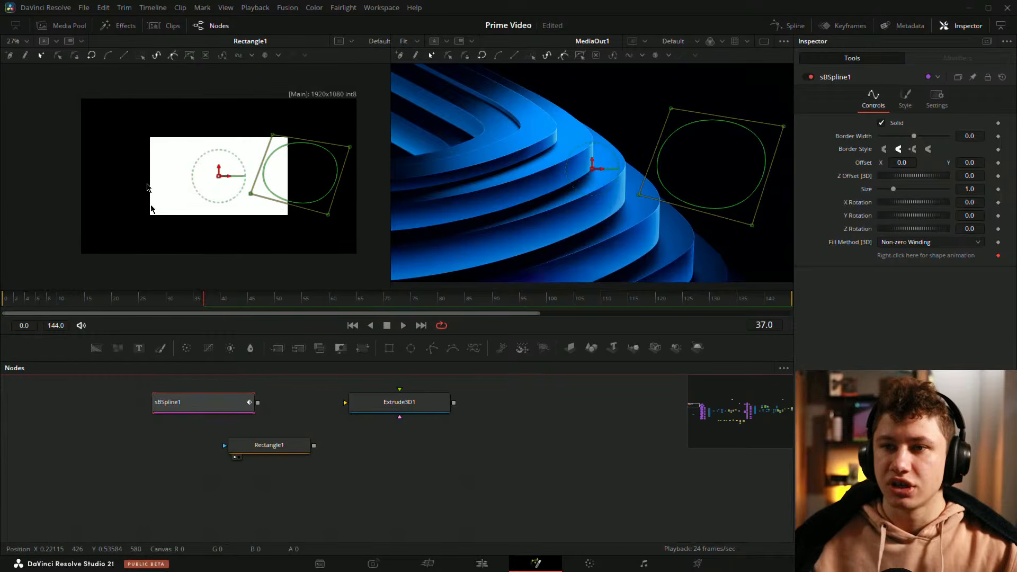
{"action": "left_click", "coordinate": [321, 443]}
{"action": "left_click_drag", "start_coordinate": [315, 446], "coordinate": [354, 406]}
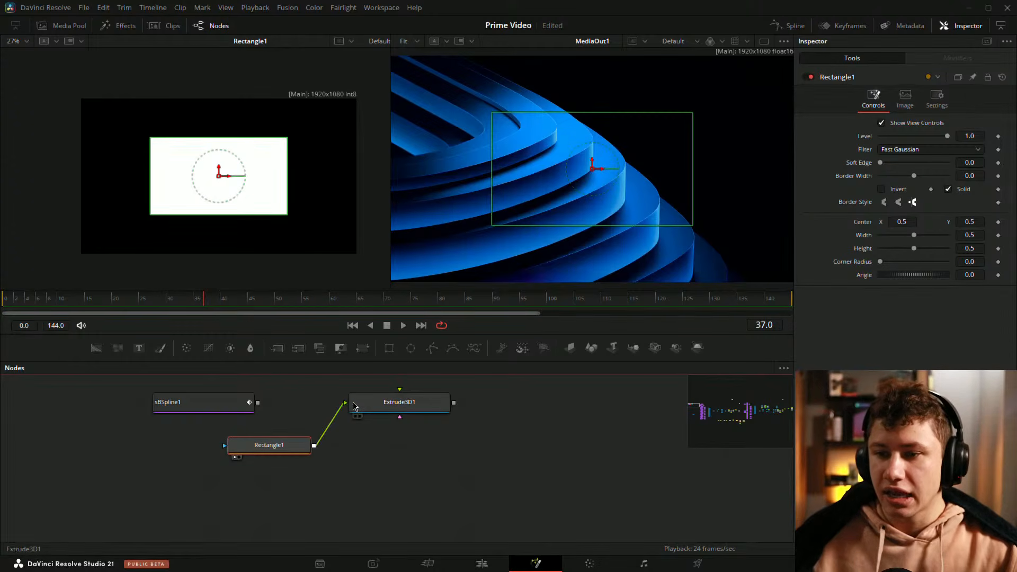
{"action": "key", "text": "Delete"}
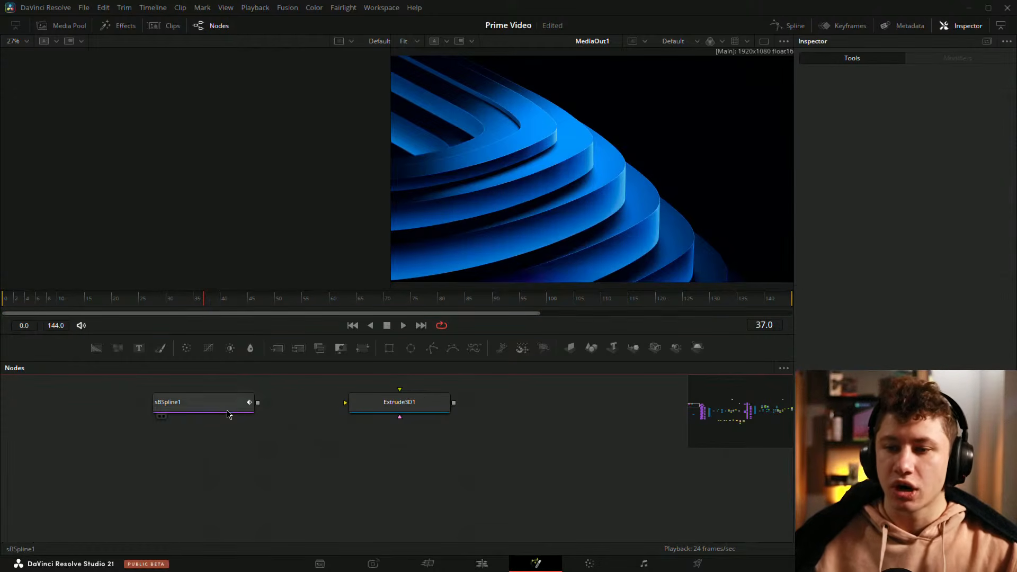
Step: Reconnect sBSpline1 to Extrude3D1 and set the Extrusion Depth to 0.1701
{"action": "left_click_drag", "start_coordinate": [227, 412], "coordinate": [212, 188]}
{"action": "left_click_drag", "start_coordinate": [123, 169], "coordinate": [307, 207]}
{"action": "left_click", "coordinate": [396, 410]}
{"action": "left_click_drag", "start_coordinate": [891, 132], "coordinate": [937, 137]}
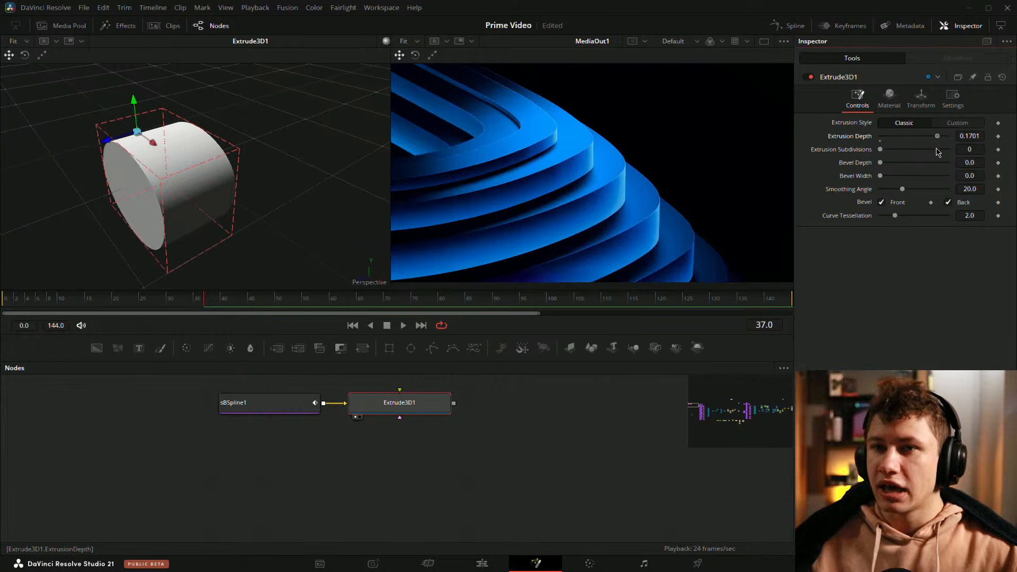
Step: Inspect the extruded sBSpline shape from different angles in the 3D viewer
{"action": "left_click", "coordinate": [414, 465]}
{"action": "left_click_drag", "start_coordinate": [148, 274], "coordinate": [159, 225]}
{"action": "right_click", "coordinate": [157, 226]}
{"action": "left_click", "coordinate": [116, 453]}
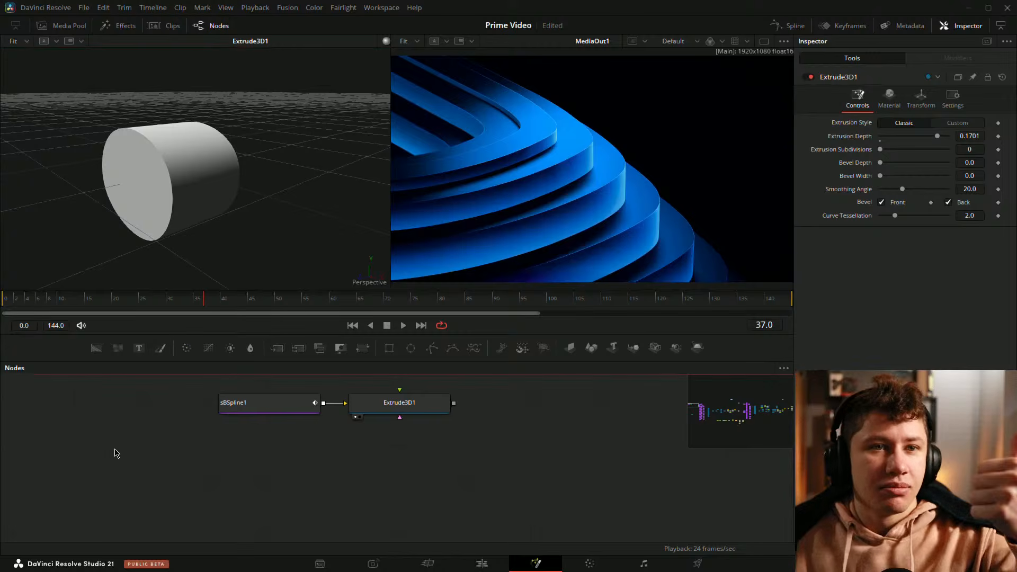
{"action": "left_click_drag", "start_coordinate": [408, 443], "coordinate": [379, 463]}
{"action": "mouse_move", "coordinate": [239, 207]}
{"action": "left_mouse_down"}
{"action": "mouse_move", "coordinate": [144, 260]}
{"action": "mouse_move", "coordinate": [167, 258]}
{"action": "mouse_move", "coordinate": [325, 152]}
{"action": "mouse_move", "coordinate": [249, 191]}
{"action": "mouse_move", "coordinate": [254, 202]}
{"action": "left_mouse_up"}
{"action": "scroll", "coordinate": [276, 461], "scroll_direction": "down", "scroll_amount": 2}
{"action": "scroll", "coordinate": [276, 459], "scroll_direction": "down", "scroll_amount": 2}
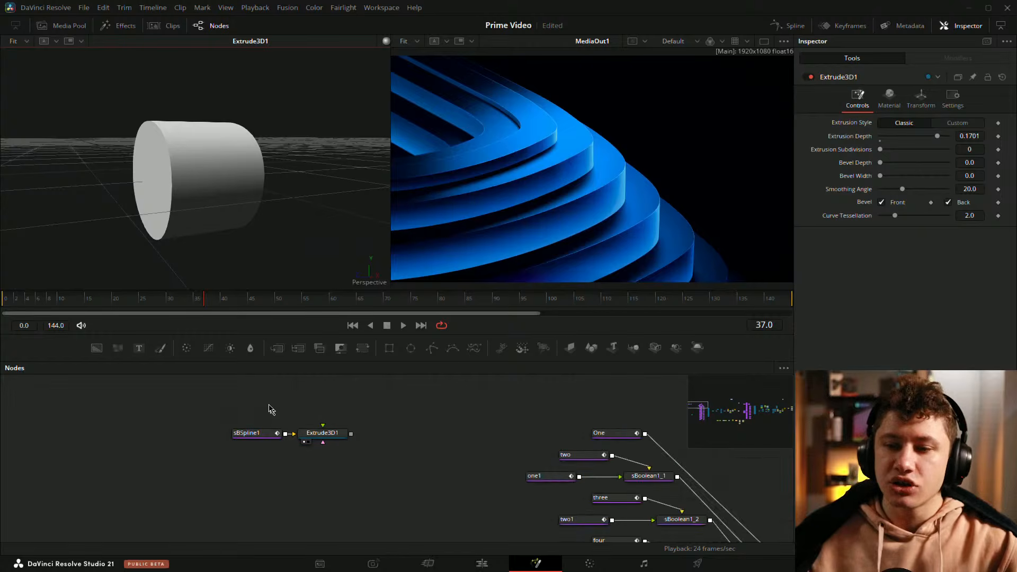
{"action": "scroll", "coordinate": [295, 477], "scroll_direction": "left", "scroll_amount": 3}
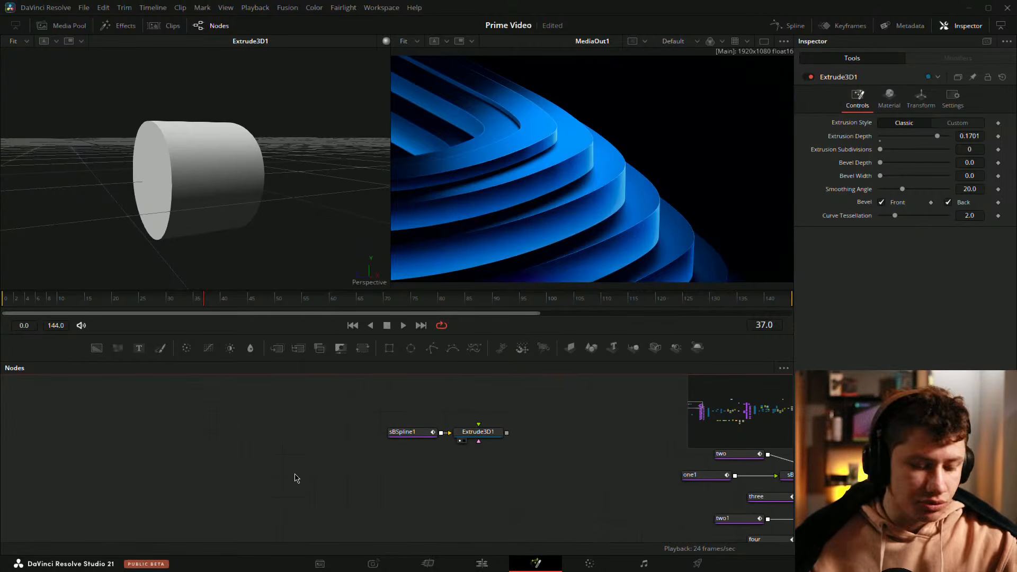
Step: Try adding a Shape 3D node set to Cylinder and previewing it, then delete it
{"action": "key", "text": "shift+space"}
{"action": "type", "text": "extru"}
{"action": "key", "text": "BackSpace"}
{"action": "key", "text": "BackSpace"}
{"action": "key", "text": "BackSpace"}
{"action": "key", "text": "BackSpace"}
{"action": "key", "text": "BackSpace"}
{"action": "type", "text": "sha"}
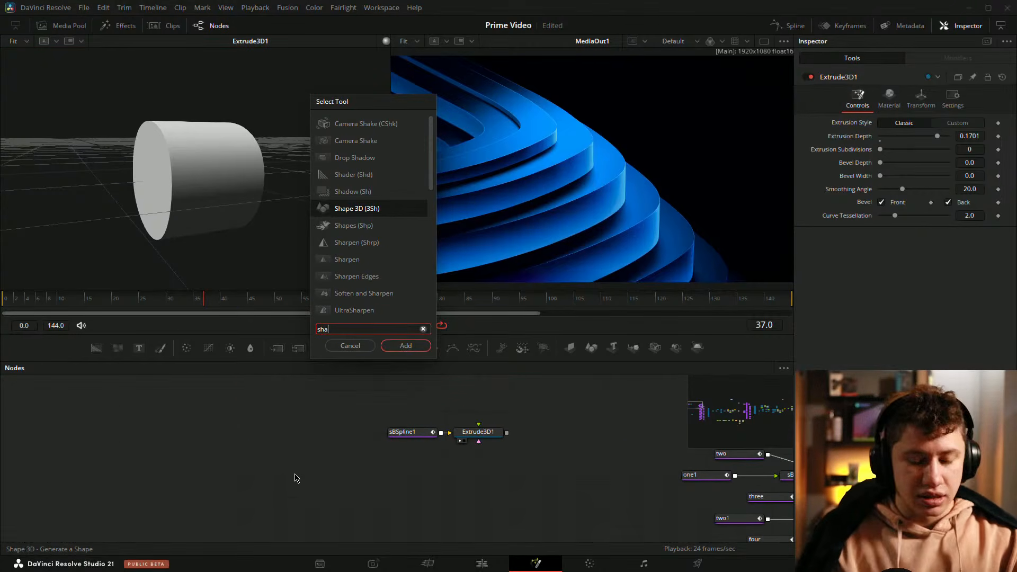
{"action": "key", "text": "Return"}
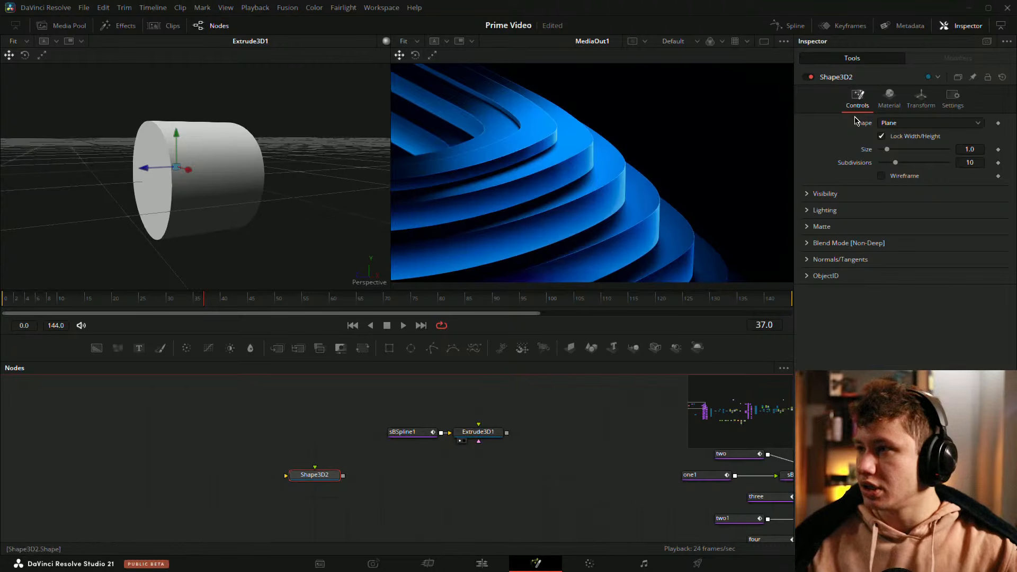
{"action": "left_click", "coordinate": [901, 123]}
{"action": "left_click", "coordinate": [902, 123]}
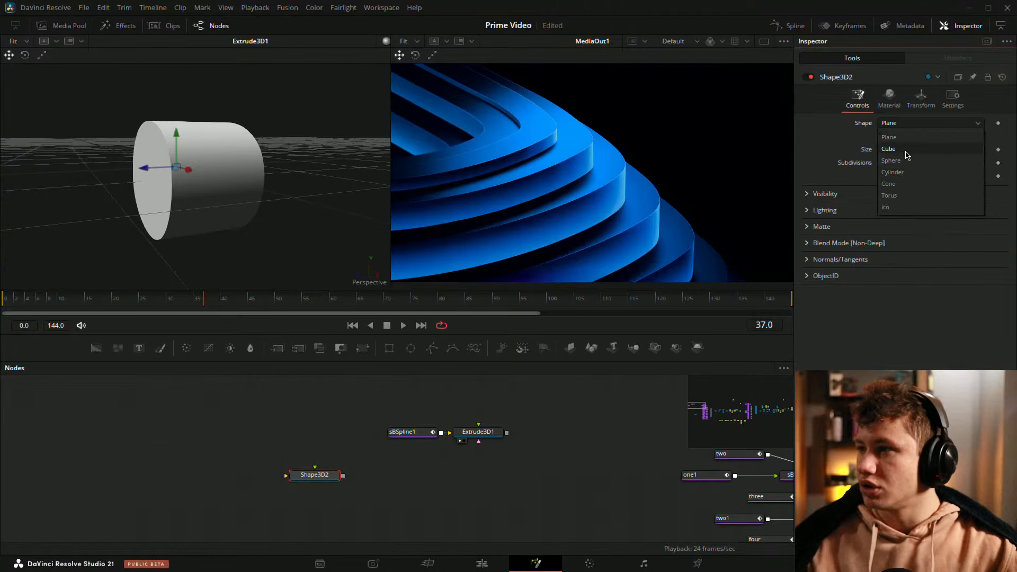
{"action": "left_click", "coordinate": [906, 173]}
{"action": "key", "text": "1"}
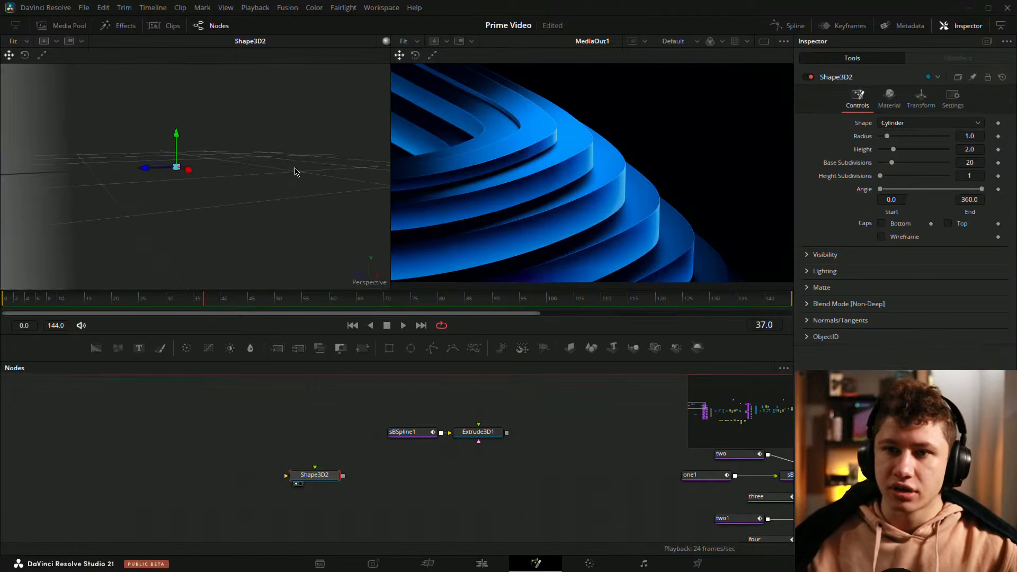
{"action": "key", "text": "f"}
{"action": "left_click_drag", "start_coordinate": [291, 174], "coordinate": [195, 233]}
{"action": "right_click", "coordinate": [196, 233]}
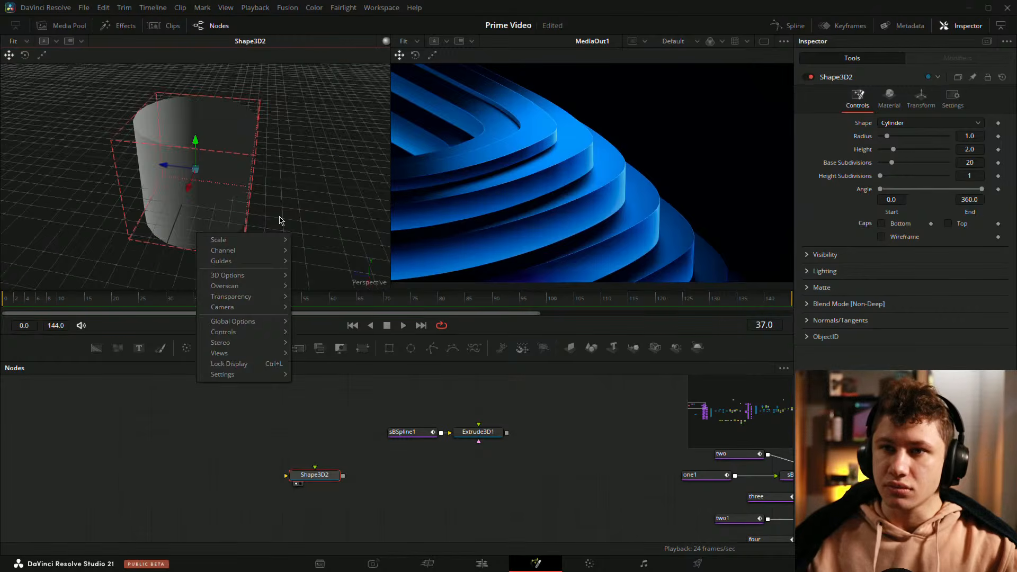
{"action": "left_click_drag", "start_coordinate": [281, 220], "coordinate": [159, 129]}
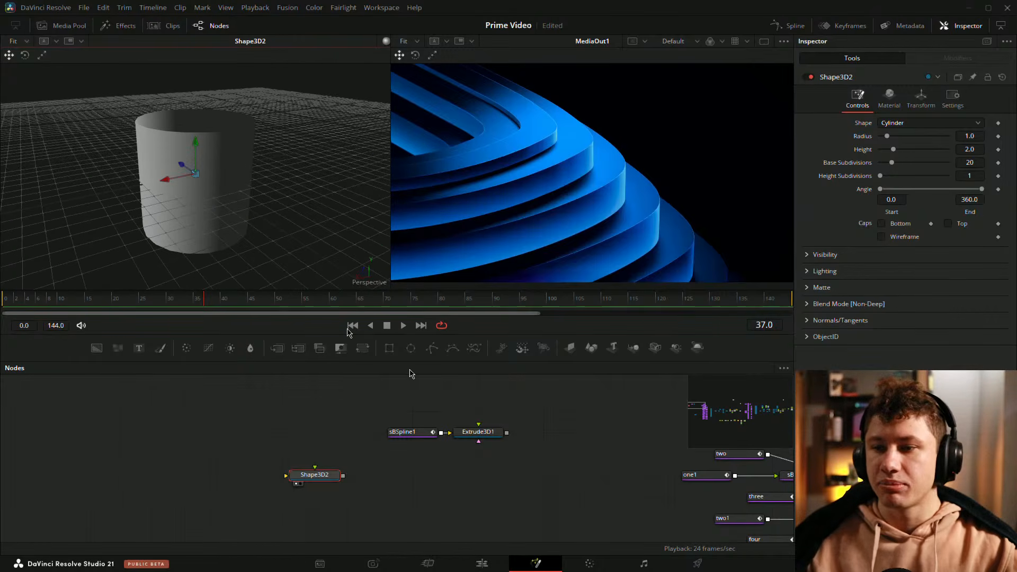
{"action": "left_click", "coordinate": [315, 475]}
{"action": "key", "text": "Delete"}
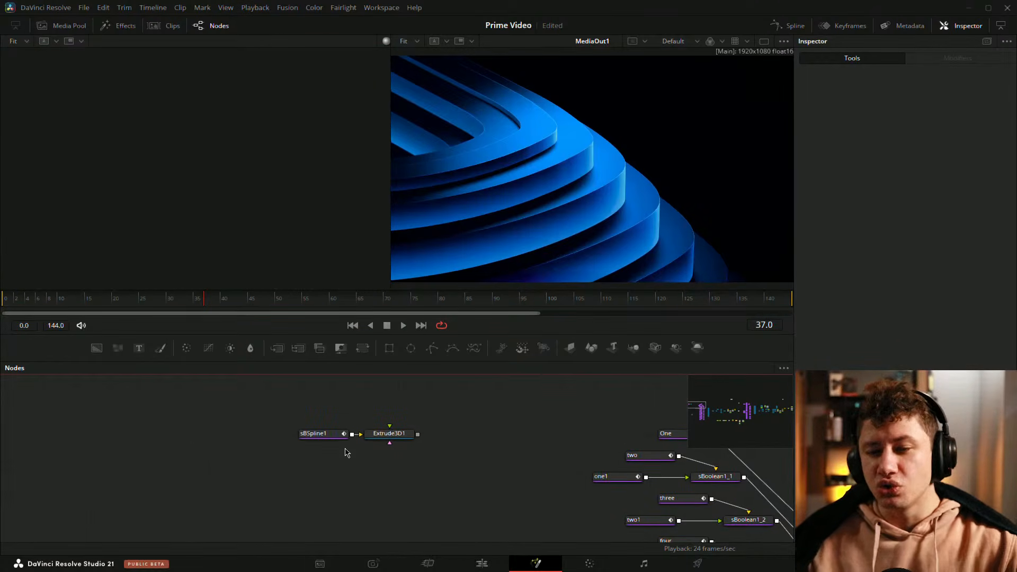
Step: Delete the sBSpline1 and Extrude3D1 nodes together
{"action": "left_click_drag", "start_coordinate": [330, 440], "coordinate": [268, 437]}
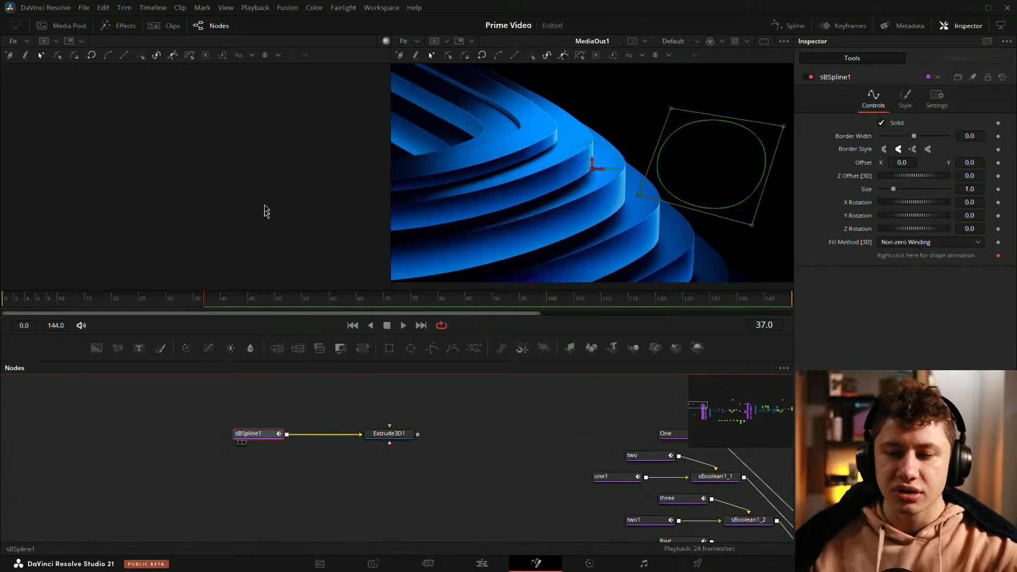
{"action": "key", "text": "1"}
{"action": "left_click_drag", "start_coordinate": [394, 439], "coordinate": [329, 439]}
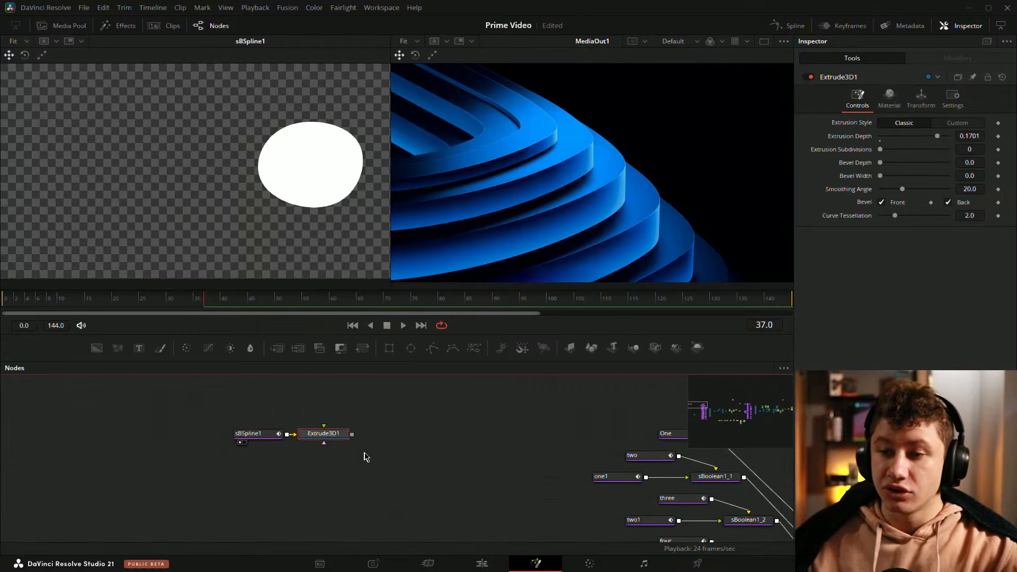
{"action": "key", "text": "1"}
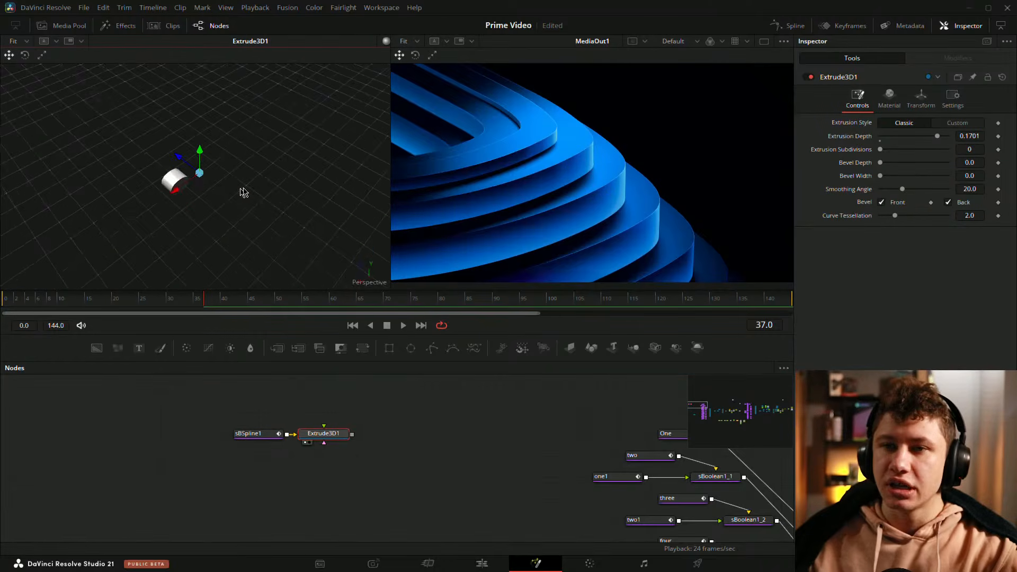
{"action": "left_click_drag", "start_coordinate": [200, 403], "coordinate": [471, 487]}
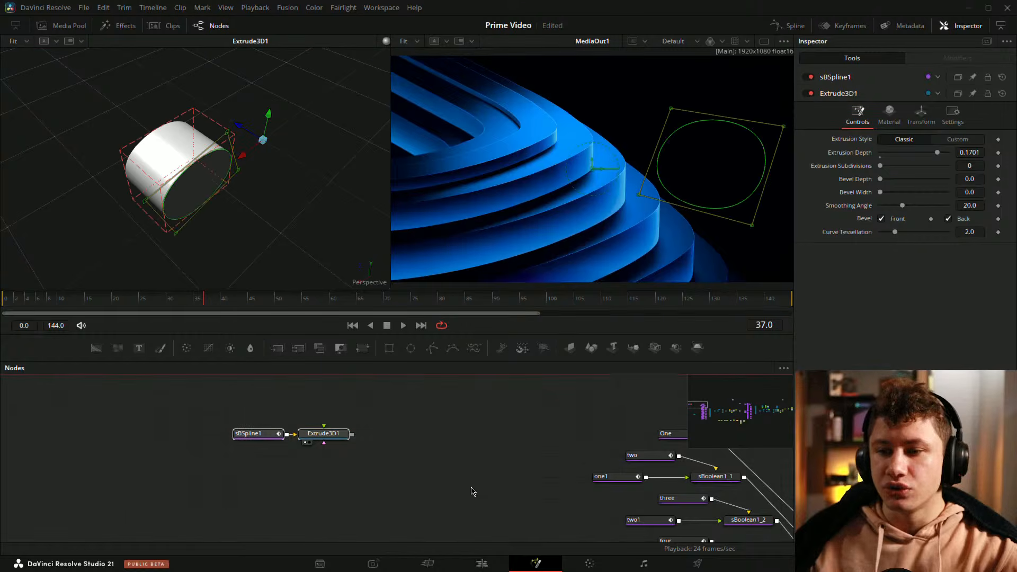
{"action": "key", "text": "Delete"}
Step: Load the Merge3D3 node into the left viewer and orbit around the existing 3D layers
{"action": "scroll", "coordinate": [421, 482], "scroll_direction": "down", "scroll_amount": 3}
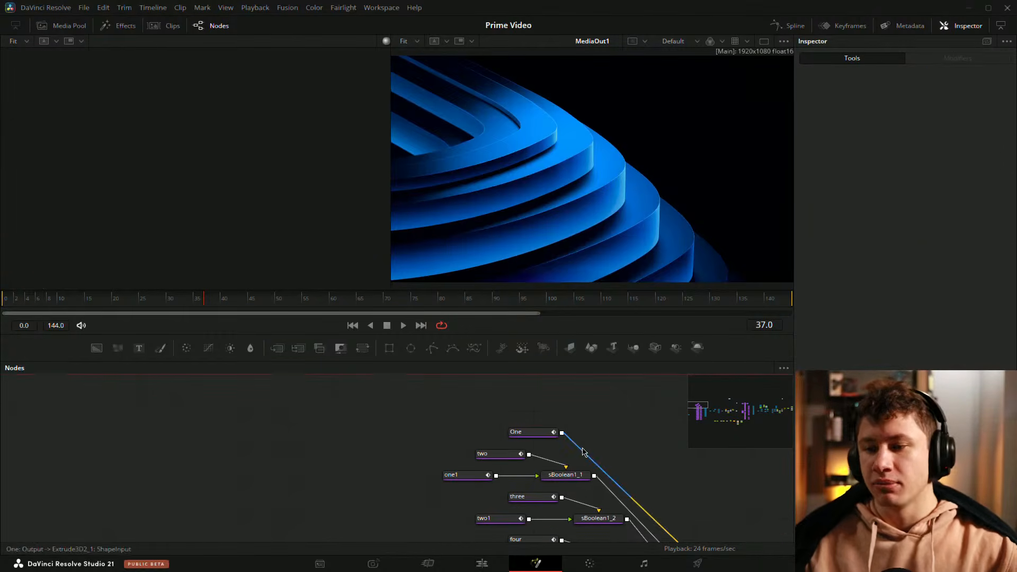
{"action": "scroll", "coordinate": [576, 448], "scroll_direction": "up", "scroll_amount": 6}
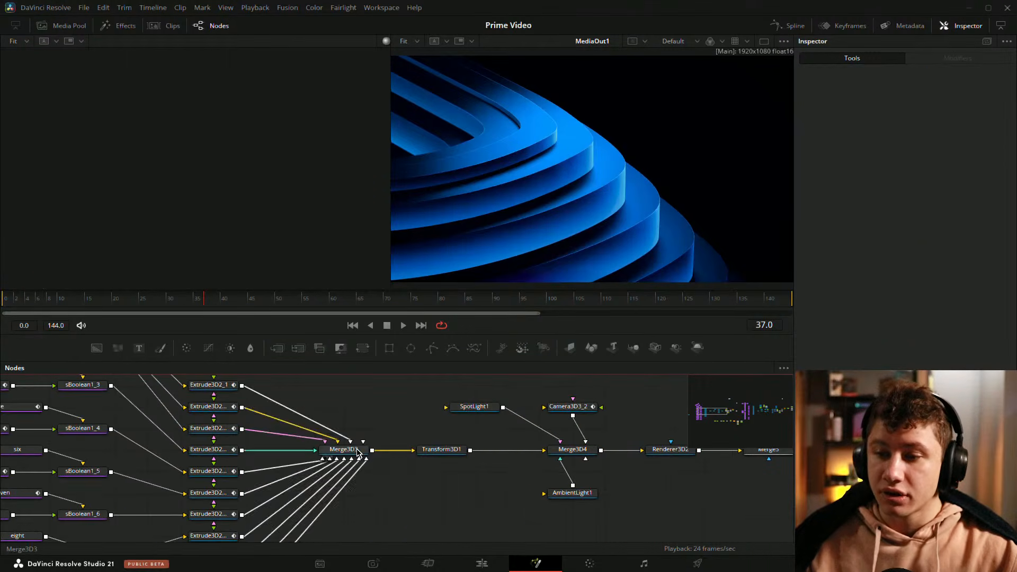
{"action": "left_click_drag", "start_coordinate": [352, 451], "coordinate": [210, 88]}
{"action": "scroll", "coordinate": [258, 170], "scroll_direction": "down", "scroll_amount": 5}
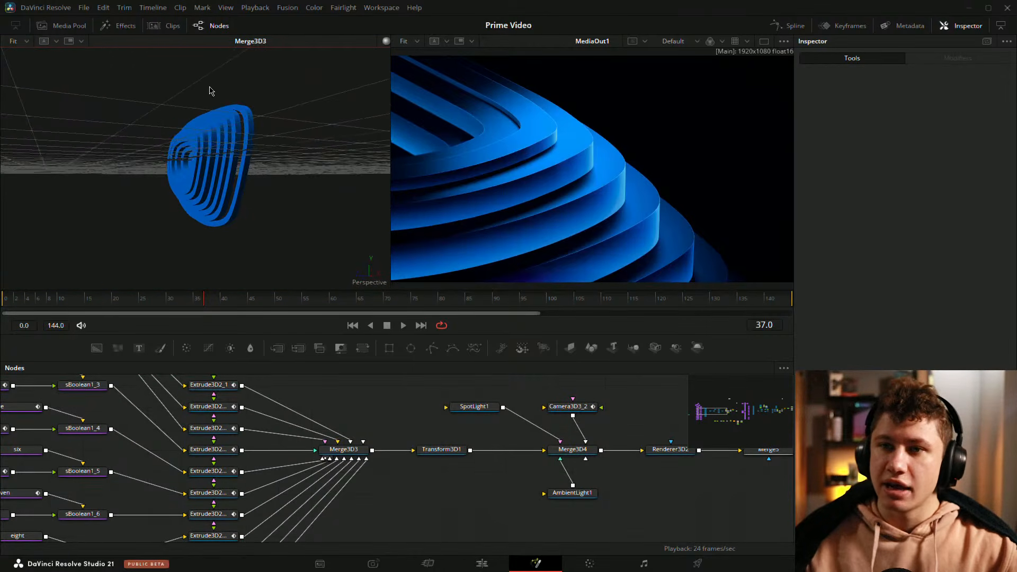
{"action": "scroll", "coordinate": [202, 161], "scroll_direction": "up", "scroll_amount": 5}
{"action": "left_click_drag", "start_coordinate": [202, 164], "coordinate": [275, 181]}
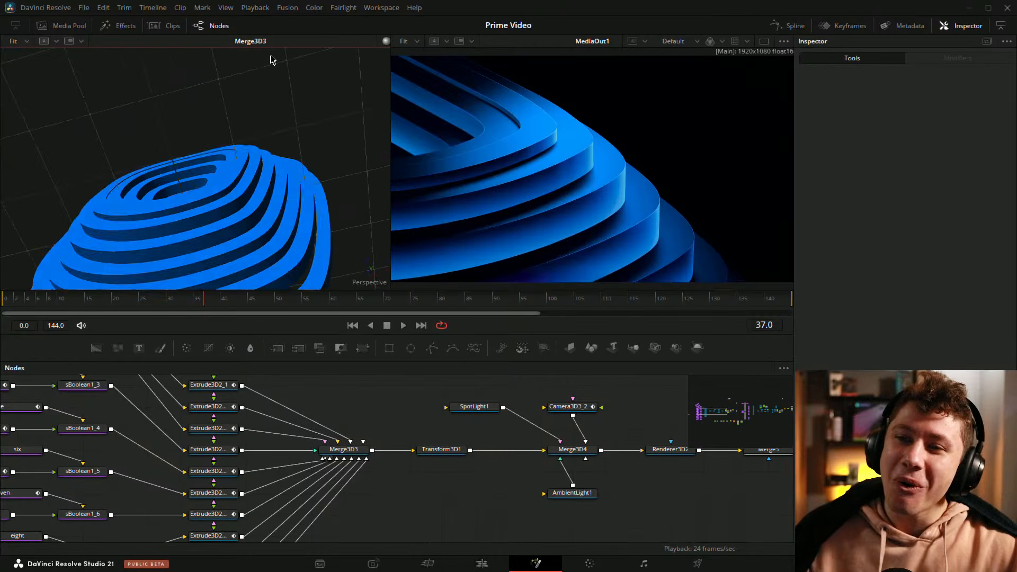
{"action": "left_click_drag", "start_coordinate": [270, 59], "coordinate": [223, 198]}
{"action": "left_click_drag", "start_coordinate": [133, 379], "coordinate": [285, 431]}
{"action": "left_click_drag", "start_coordinate": [175, 206], "coordinate": [287, 205]}
{"action": "right_click", "coordinate": [284, 211]}
{"action": "left_click", "coordinate": [246, 397]}
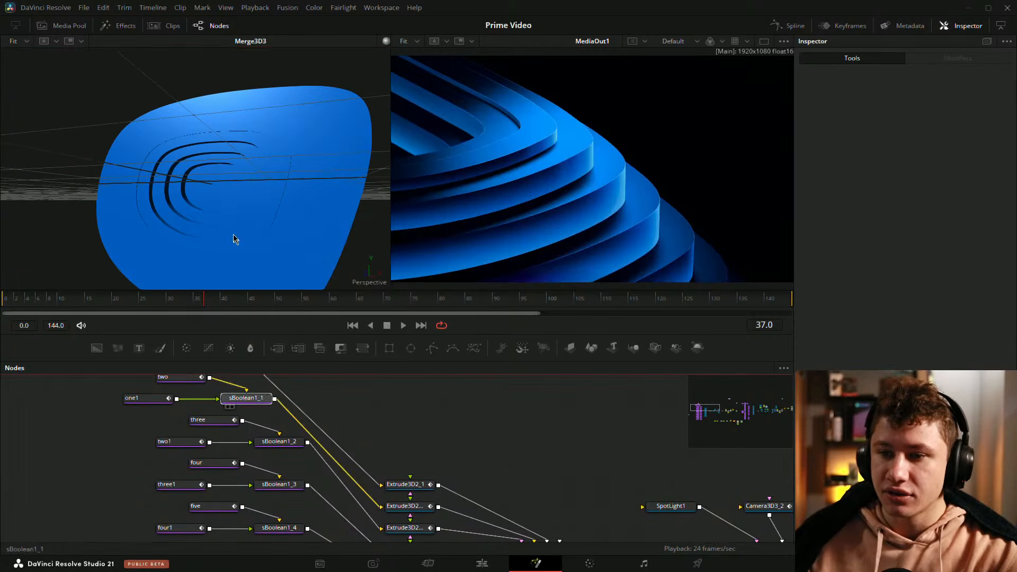
Step: View the sBoolean1_1 and sBoolean1_2 shapes in the left viewer to compare them
{"action": "left_click_drag", "start_coordinate": [234, 240], "coordinate": [236, 252]}
{"action": "left_click_drag", "start_coordinate": [271, 400], "coordinate": [250, 220]}
{"action": "left_click_drag", "start_coordinate": [305, 451], "coordinate": [229, 212]}
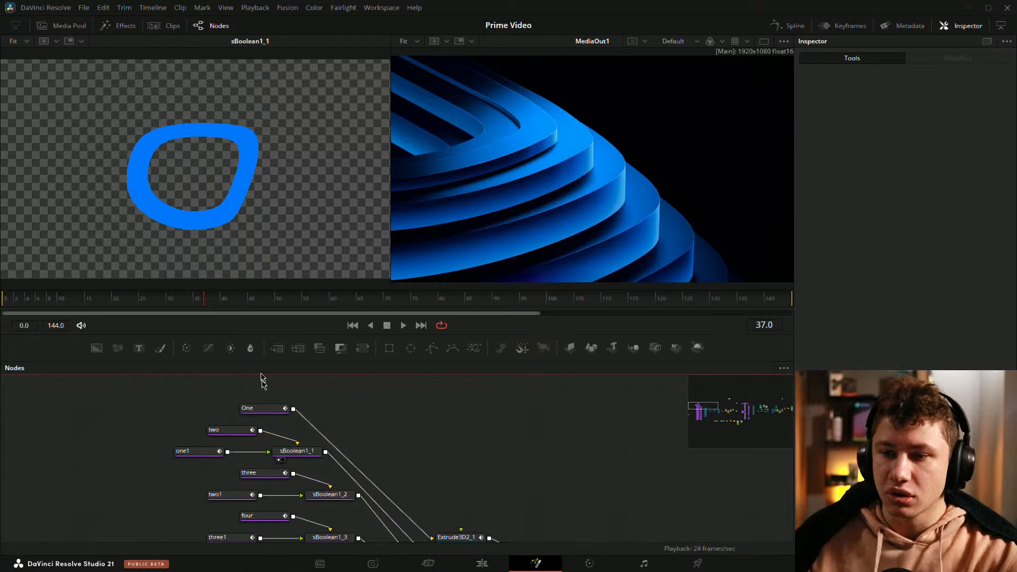
{"action": "left_click_drag", "start_coordinate": [319, 494], "coordinate": [234, 223]}
{"action": "left_click_drag", "start_coordinate": [615, 517], "coordinate": [478, 451]}
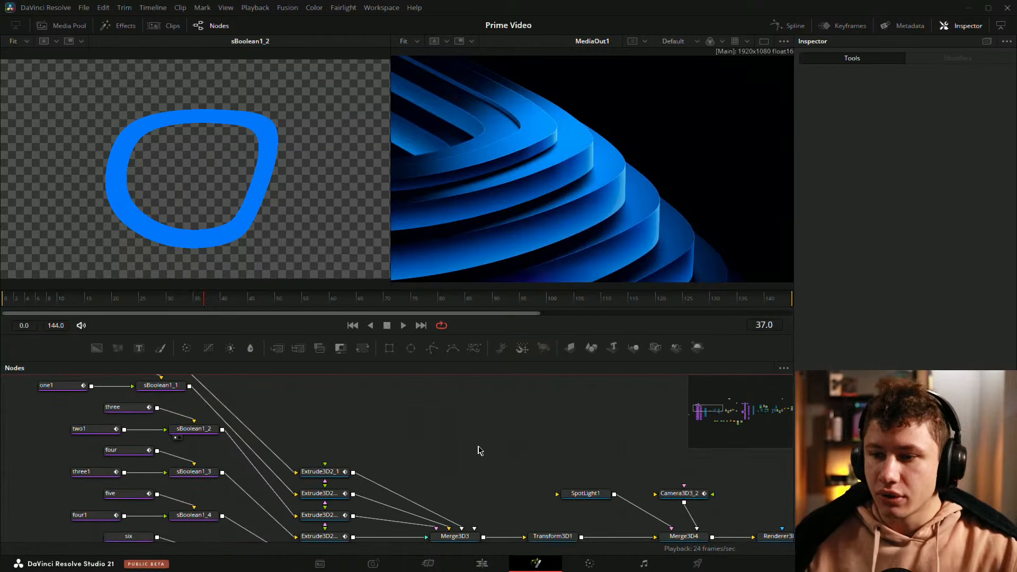
Step: Load the sMerge1_2 arrow shape into the left viewer and enlarge it for a closer look
{"action": "scroll", "coordinate": [488, 451], "scroll_direction": "down", "scroll_amount": 5}
{"action": "left_click_drag", "start_coordinate": [560, 472], "coordinate": [261, 493]}
{"action": "scroll", "coordinate": [366, 418], "scroll_direction": "up", "scroll_amount": 5}
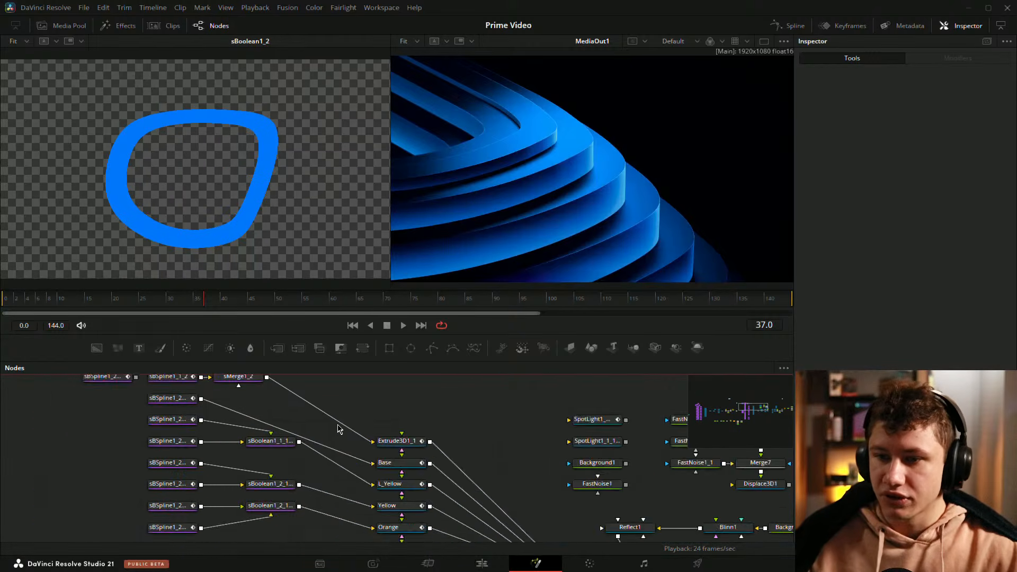
{"action": "left_click_drag", "start_coordinate": [265, 390], "coordinate": [230, 164]}
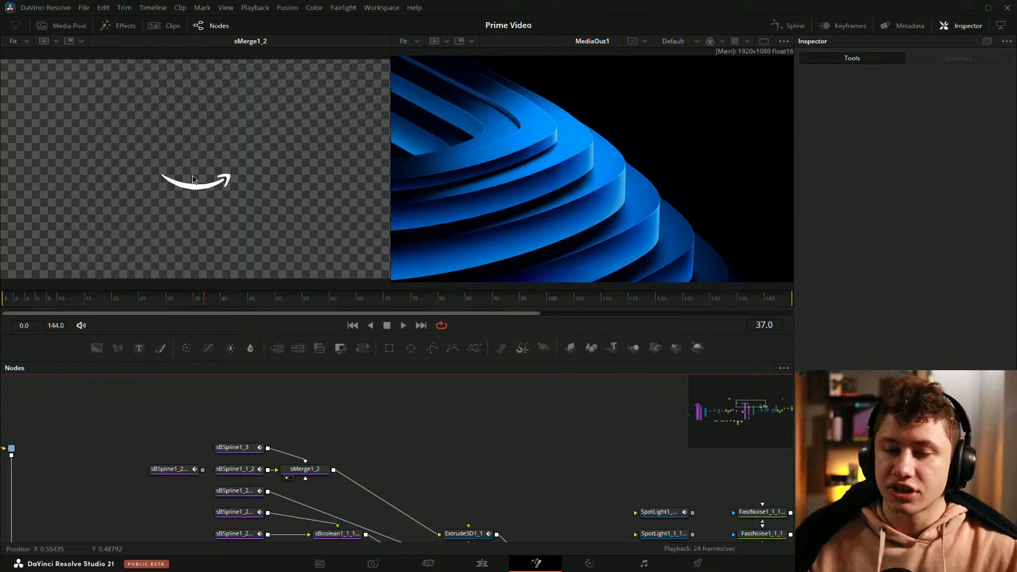
{"action": "scroll", "coordinate": [194, 180], "scroll_direction": "up", "scroll_amount": 5}
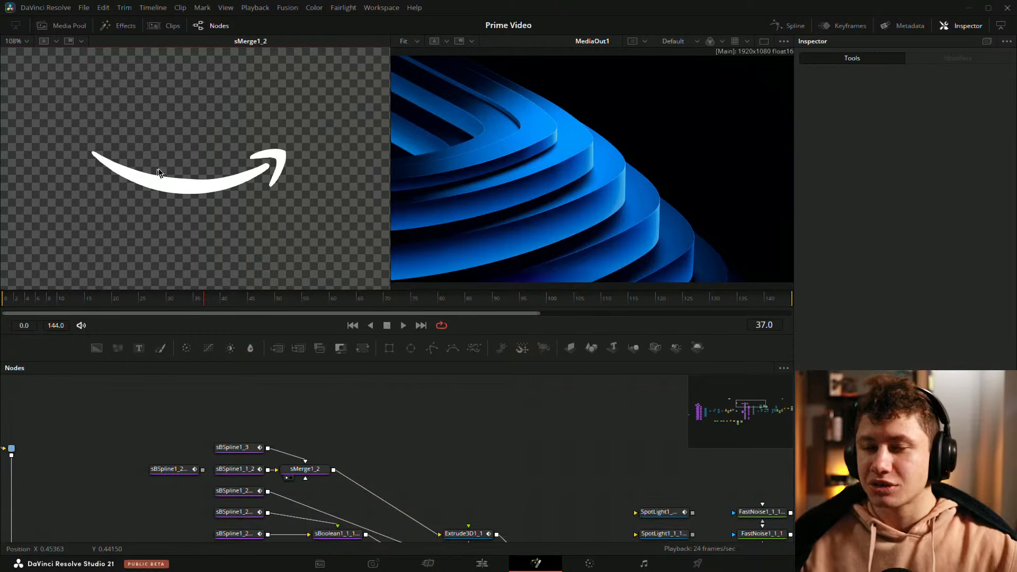
{"action": "left_click_drag", "start_coordinate": [263, 147], "coordinate": [241, 121]}
Step: Load the extruded arrow Extrude3D1_1 into the left viewer in perspective and orbit around it
{"action": "left_click_drag", "start_coordinate": [494, 485], "coordinate": [417, 421]}
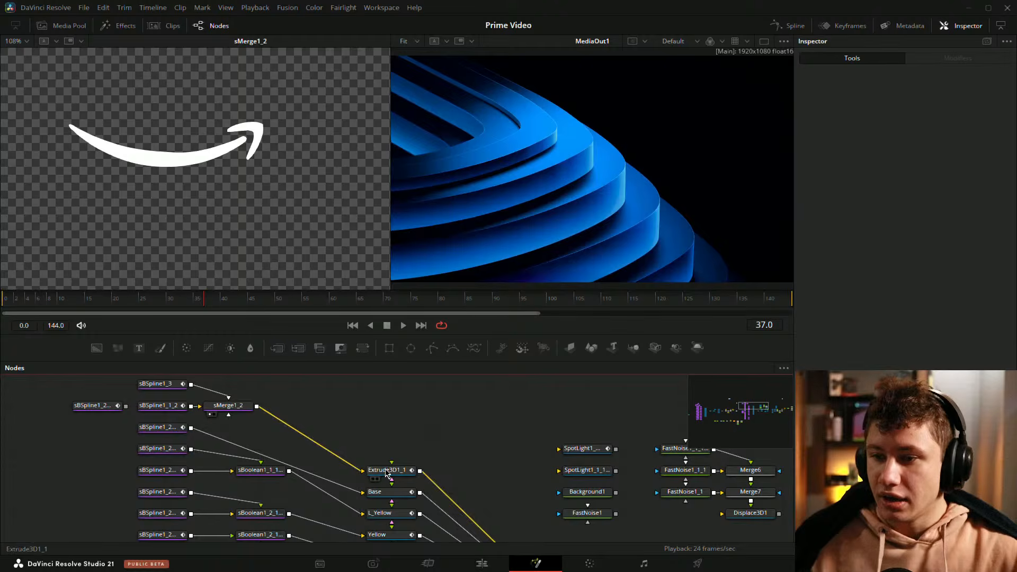
{"action": "left_click_drag", "start_coordinate": [386, 470], "coordinate": [162, 164]}
{"action": "right_click", "coordinate": [131, 199]}
{"action": "left_click", "coordinate": [112, 209]}
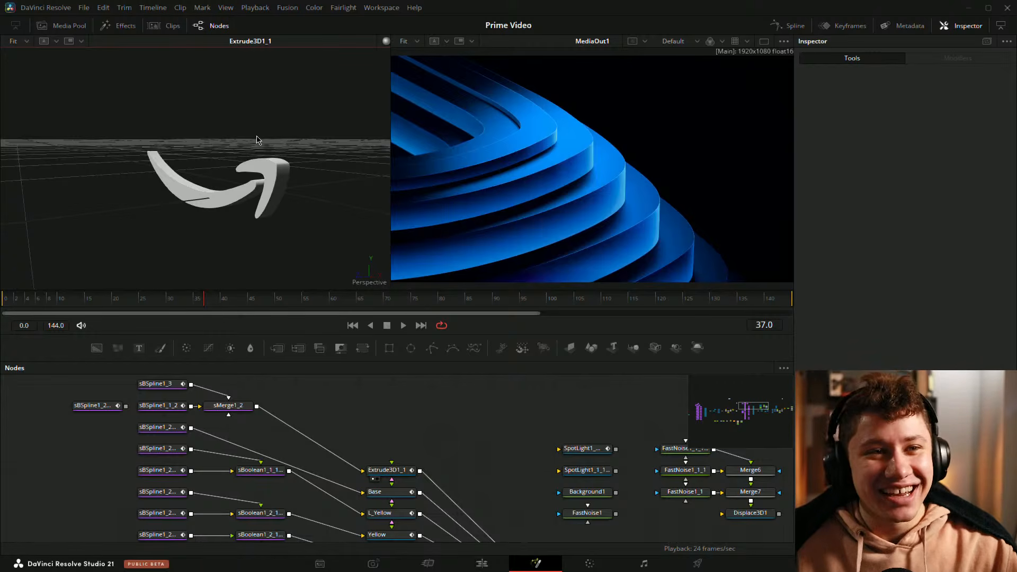
{"action": "mouse_move", "coordinate": [257, 139]}
{"action": "left_mouse_down"}
{"action": "mouse_move", "coordinate": [207, 159]}
{"action": "mouse_move", "coordinate": [150, 204]}
{"action": "mouse_move", "coordinate": [295, 132]}
{"action": "mouse_move", "coordinate": [256, 127]}
{"action": "left_mouse_up"}
Step: Survey the full node tree to find the spline and extrude branches
{"action": "scroll", "coordinate": [429, 407], "scroll_direction": "down", "scroll_amount": 5}
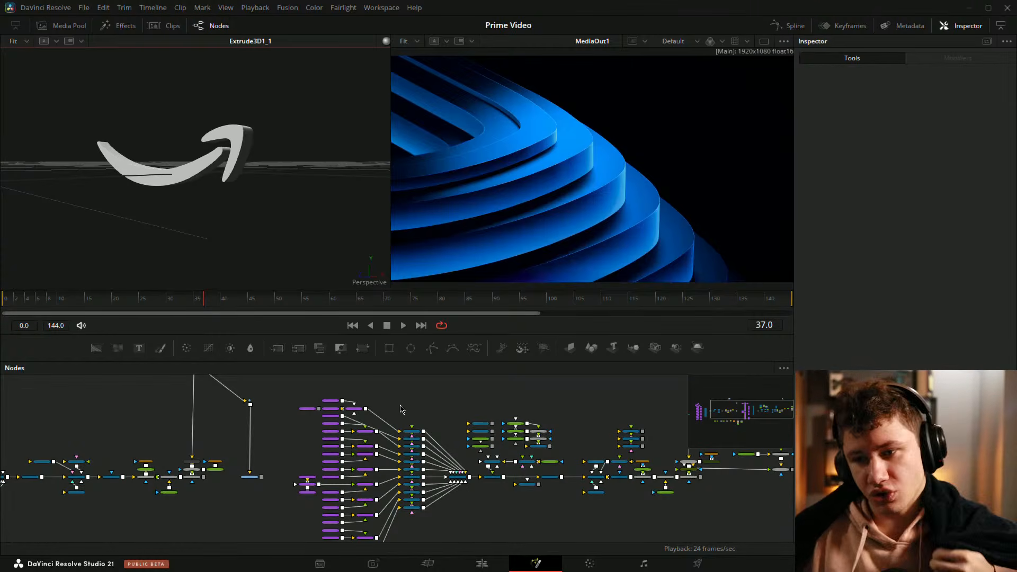
{"action": "scroll", "coordinate": [395, 411], "scroll_direction": "right", "scroll_amount": 5}
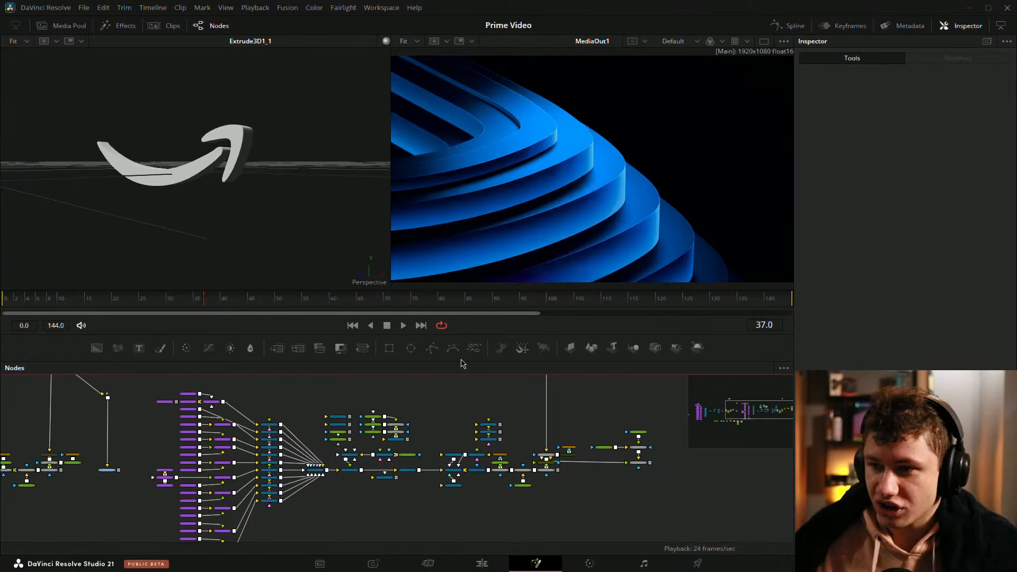
{"action": "left_click_drag", "start_coordinate": [463, 364], "coordinate": [463, 300]}
{"action": "scroll", "coordinate": [423, 368], "scroll_direction": "left", "scroll_amount": 12}
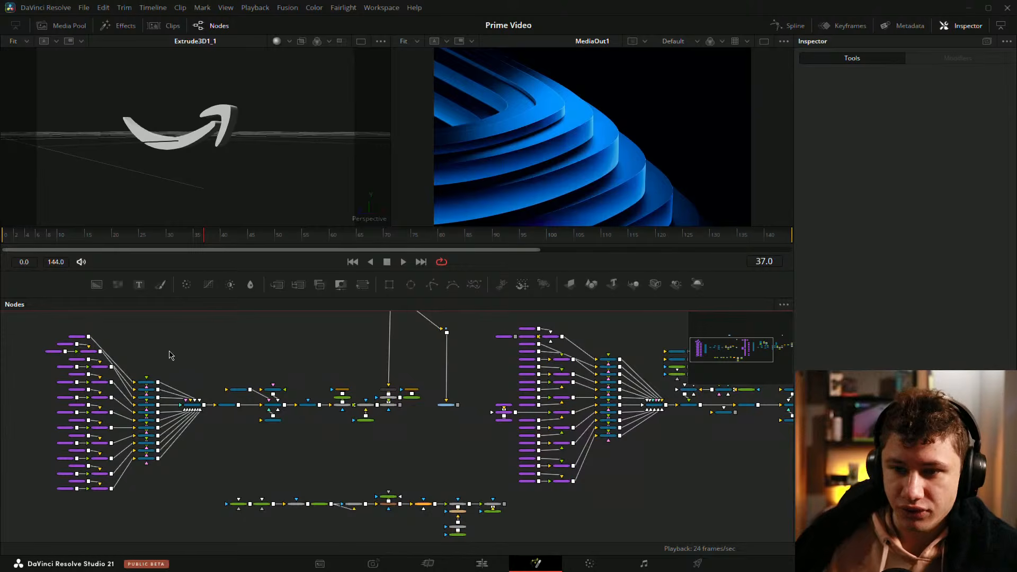
{"action": "left_click_drag", "start_coordinate": [174, 362], "coordinate": [281, 356]}
{"action": "scroll", "coordinate": [309, 357], "scroll_direction": "up", "scroll_amount": 3}
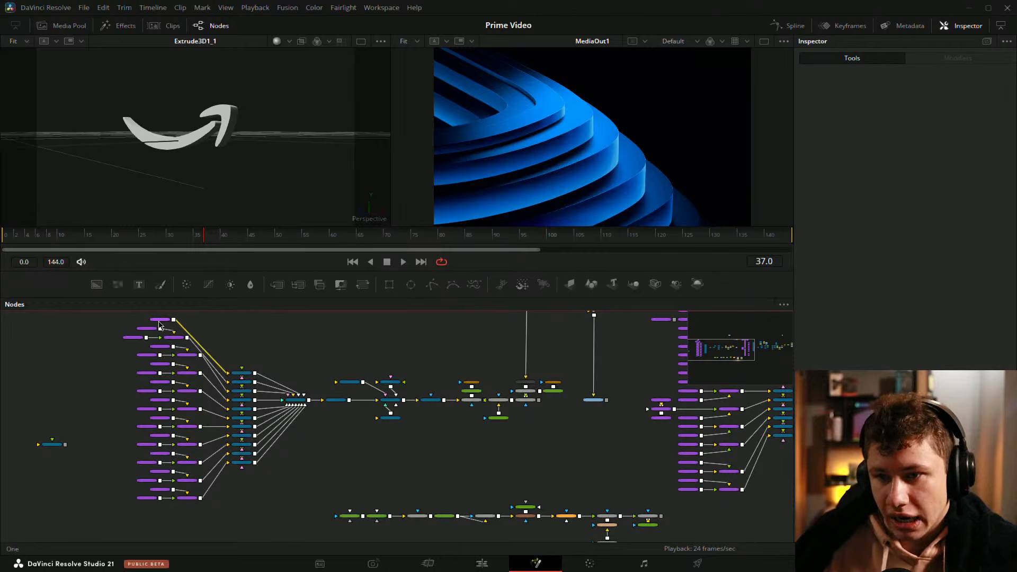
Step: Select the stacked spline node groups and the Merge3D3 node to inspect them
{"action": "left_click_drag", "start_coordinate": [118, 316], "coordinate": [200, 506]}
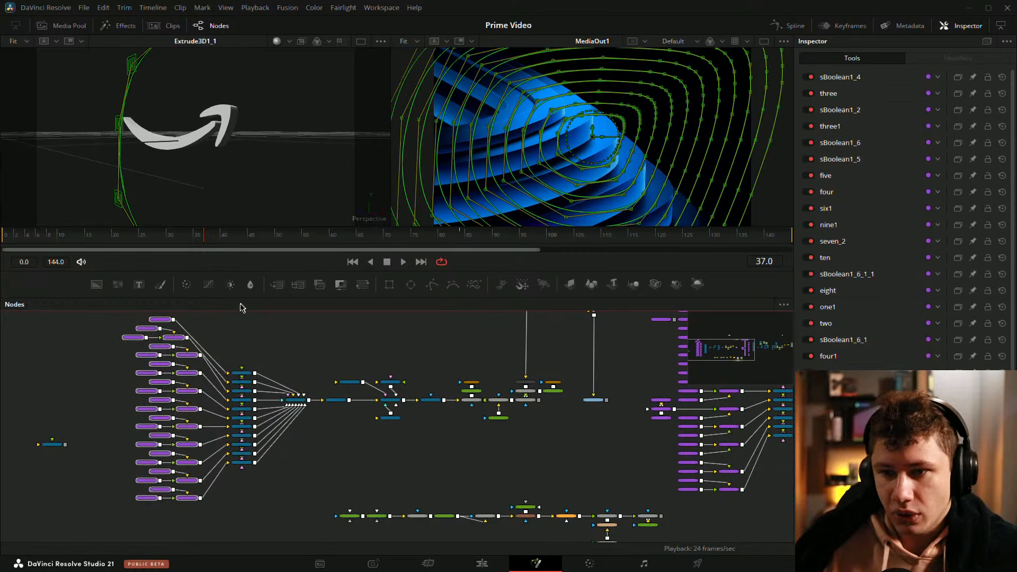
{"action": "left_click_drag", "start_coordinate": [233, 314], "coordinate": [268, 505]}
{"action": "left_click", "coordinate": [296, 400]}
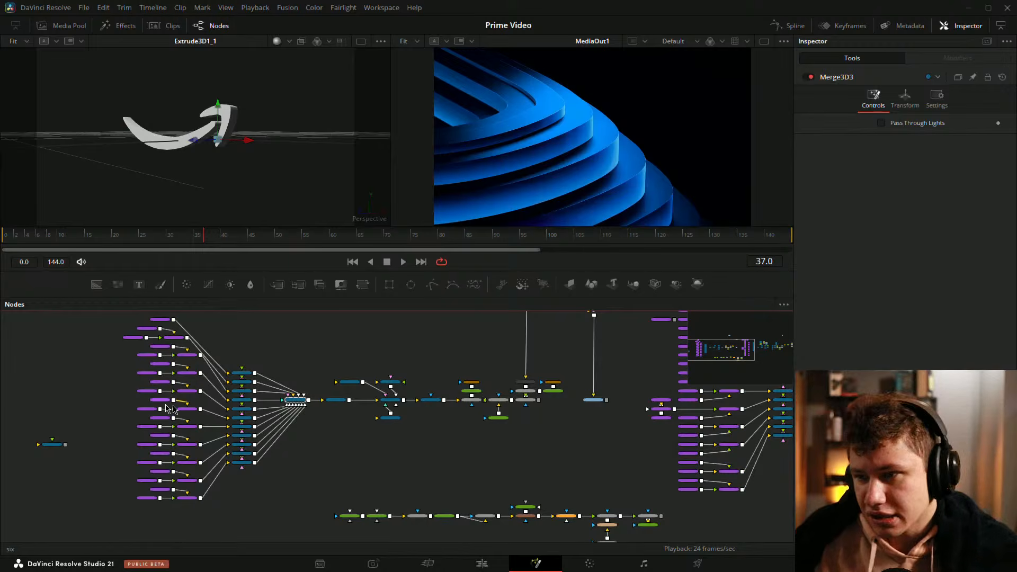
{"action": "left_click", "coordinate": [333, 451]}
{"action": "left_click_drag", "start_coordinate": [433, 440], "coordinate": [419, 442]}
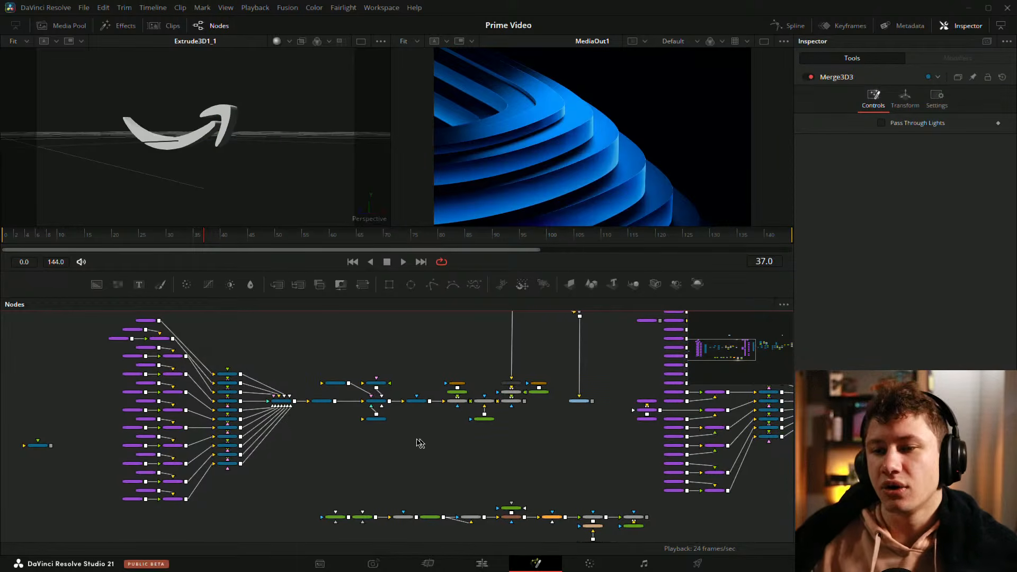
Step: Inspect the settings of the five spline node feeding sBoolean1_4
{"action": "scroll", "coordinate": [303, 453], "scroll_direction": "up", "scroll_amount": 2}
{"action": "left_click_drag", "start_coordinate": [490, 428], "coordinate": [636, 407]}
{"action": "left_click_drag", "start_coordinate": [178, 349], "coordinate": [279, 395]}
{"action": "scroll", "coordinate": [217, 394], "scroll_direction": "up", "scroll_amount": 3}
{"action": "left_click_drag", "start_coordinate": [217, 394], "coordinate": [165, 411]}
{"action": "scroll", "coordinate": [228, 400], "scroll_direction": "up", "scroll_amount": 1}
{"action": "scroll", "coordinate": [166, 411], "scroll_direction": "up", "scroll_amount": 2}
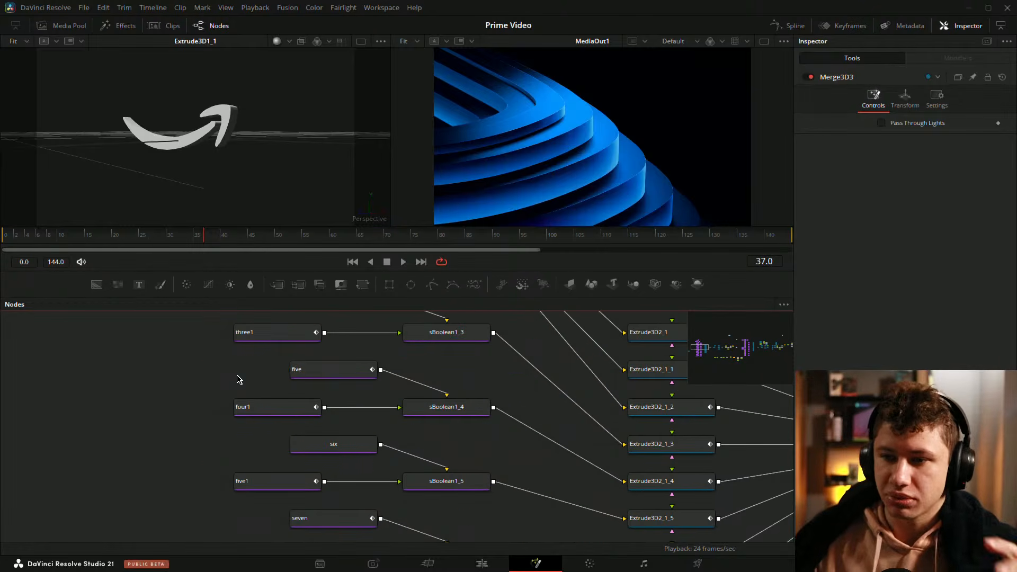
{"action": "left_click_drag", "start_coordinate": [238, 380], "coordinate": [166, 381]}
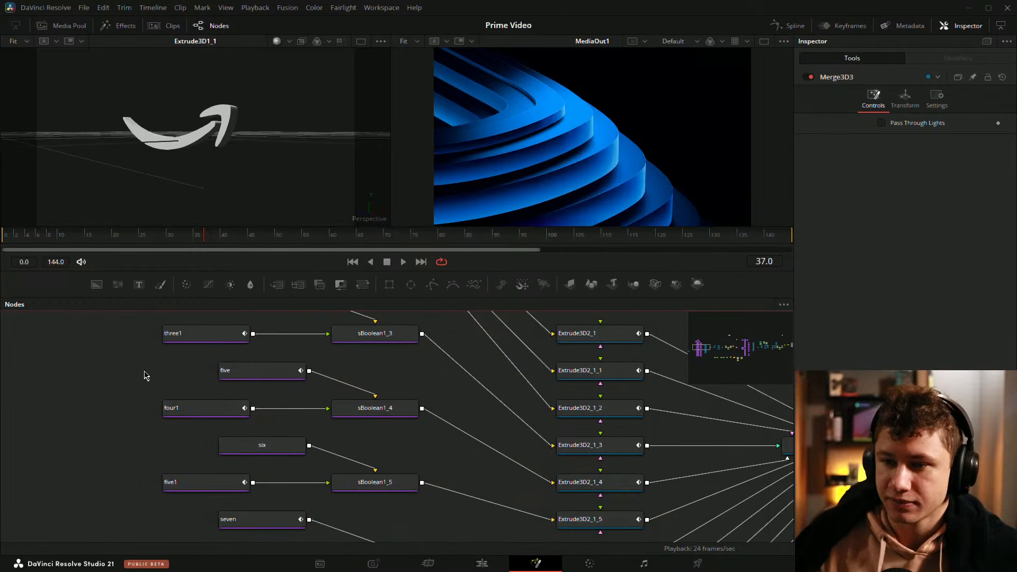
{"action": "left_click_drag", "start_coordinate": [114, 362], "coordinate": [403, 413]}
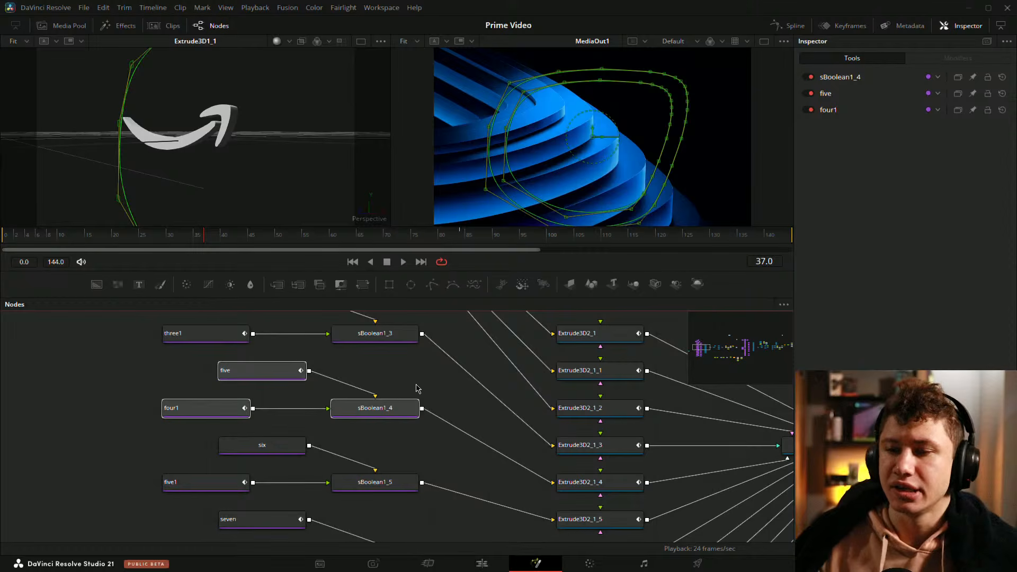
{"action": "left_click", "coordinate": [416, 388]}
{"action": "left_click", "coordinate": [235, 373]}
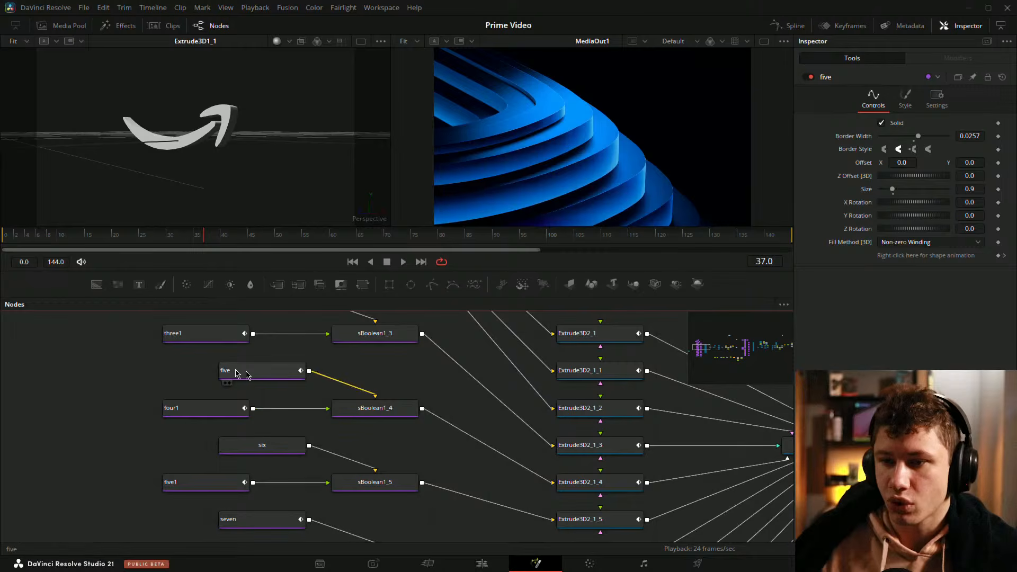
Step: Examine the downstream merge, lighting and render chains across the node tree
{"action": "scroll", "coordinate": [144, 382], "scroll_direction": "down", "scroll_amount": 10}
{"action": "left_click_drag", "start_coordinate": [322, 442], "coordinate": [287, 478]}
{"action": "scroll", "coordinate": [320, 470], "scroll_direction": "up", "scroll_amount": 1}
{"action": "scroll", "coordinate": [264, 466], "scroll_direction": "up", "scroll_amount": 3}
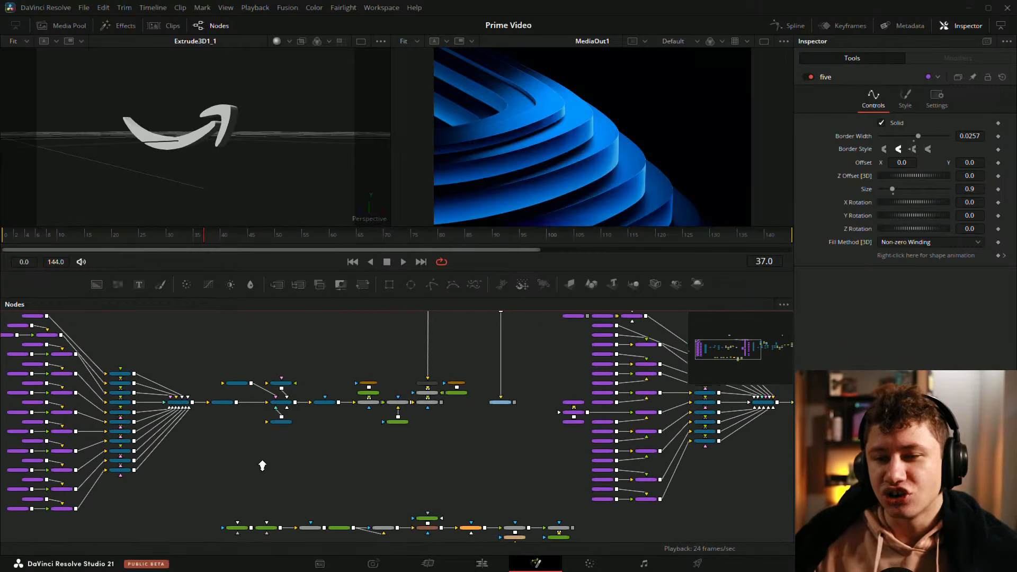
{"action": "scroll", "coordinate": [236, 460], "scroll_direction": "up", "scroll_amount": 1}
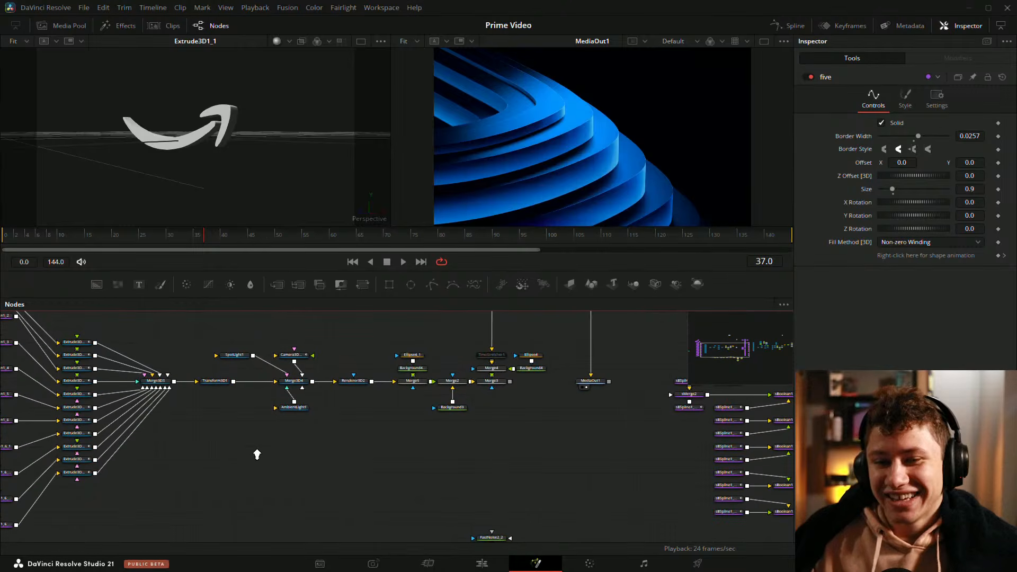
{"action": "left_click_drag", "start_coordinate": [253, 452], "coordinate": [271, 458]}
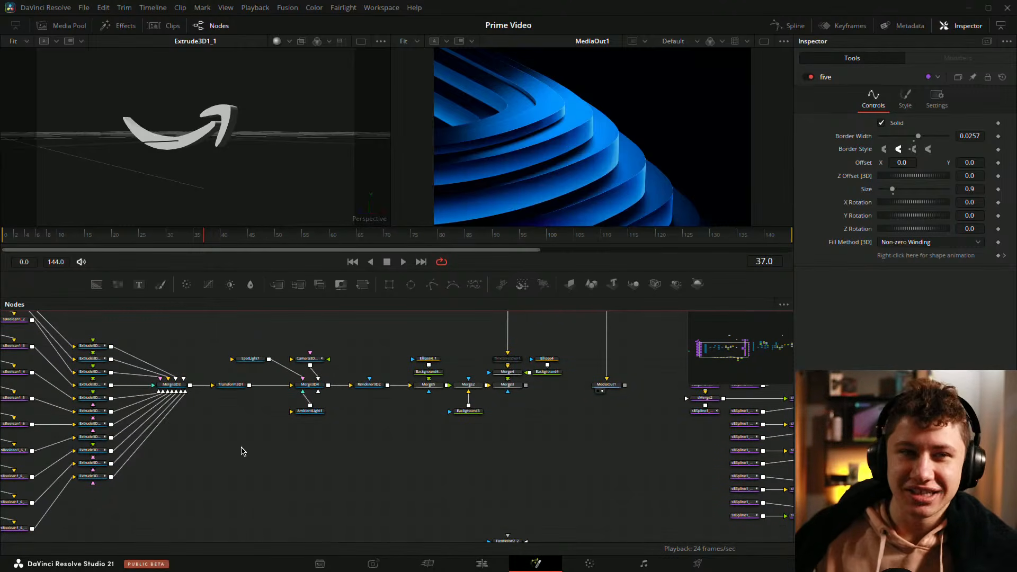
{"action": "left_click_drag", "start_coordinate": [259, 455], "coordinate": [295, 459]}
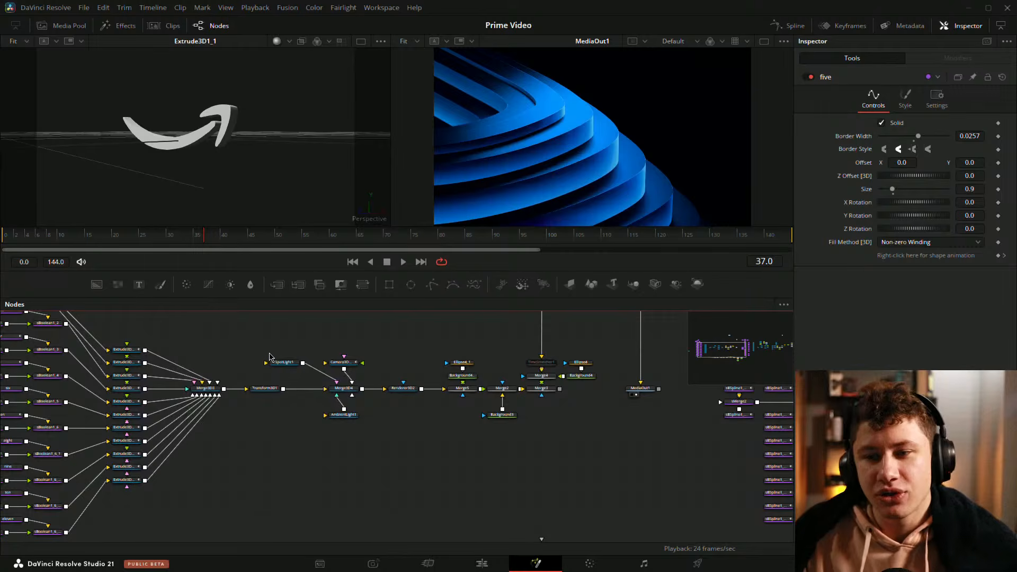
{"action": "left_click_drag", "start_coordinate": [363, 332], "coordinate": [248, 352]}
{"action": "left_click_drag", "start_coordinate": [579, 359], "coordinate": [350, 376]}
{"action": "left_click_drag", "start_coordinate": [660, 364], "coordinate": [376, 379]}
{"action": "left_click_drag", "start_coordinate": [534, 348], "coordinate": [371, 366]}
{"action": "scroll", "coordinate": [559, 336], "scroll_direction": "down", "scroll_amount": 4}
{"action": "left_click_drag", "start_coordinate": [472, 343], "coordinate": [417, 338]}
{"action": "left_click_drag", "start_coordinate": [339, 327], "coordinate": [419, 331]}
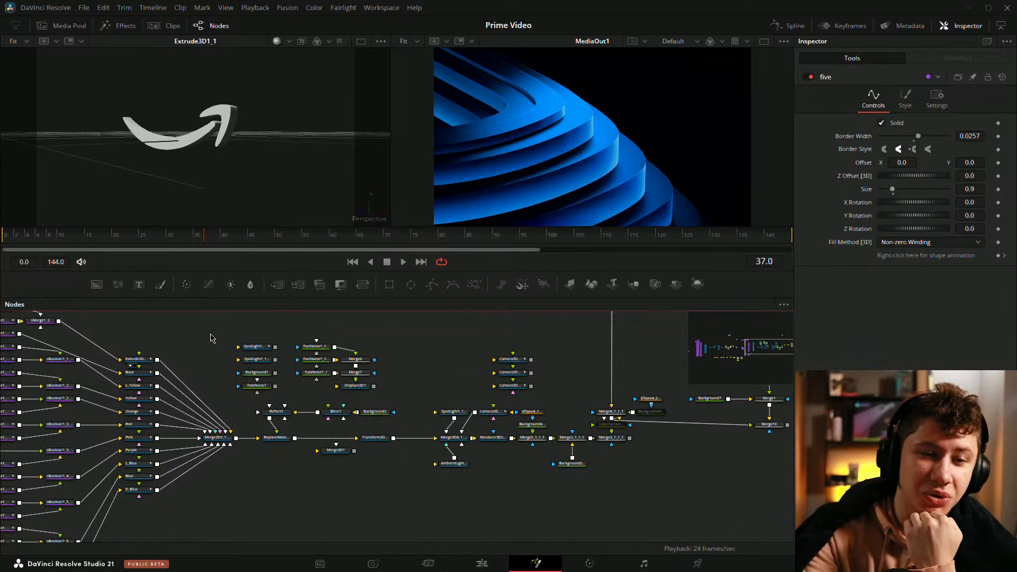
Step: Load the One spline node into the left viewer and select it to show its outline
{"action": "left_click_drag", "start_coordinate": [301, 124], "coordinate": [276, 133]}
{"action": "left_click_drag", "start_coordinate": [175, 407], "coordinate": [325, 441]}
{"action": "left_click_drag", "start_coordinate": [314, 359], "coordinate": [1015, 359]}
{"action": "left_click_drag", "start_coordinate": [229, 387], "coordinate": [380, 380]}
{"action": "scroll", "coordinate": [339, 343], "scroll_direction": "up", "scroll_amount": 4}
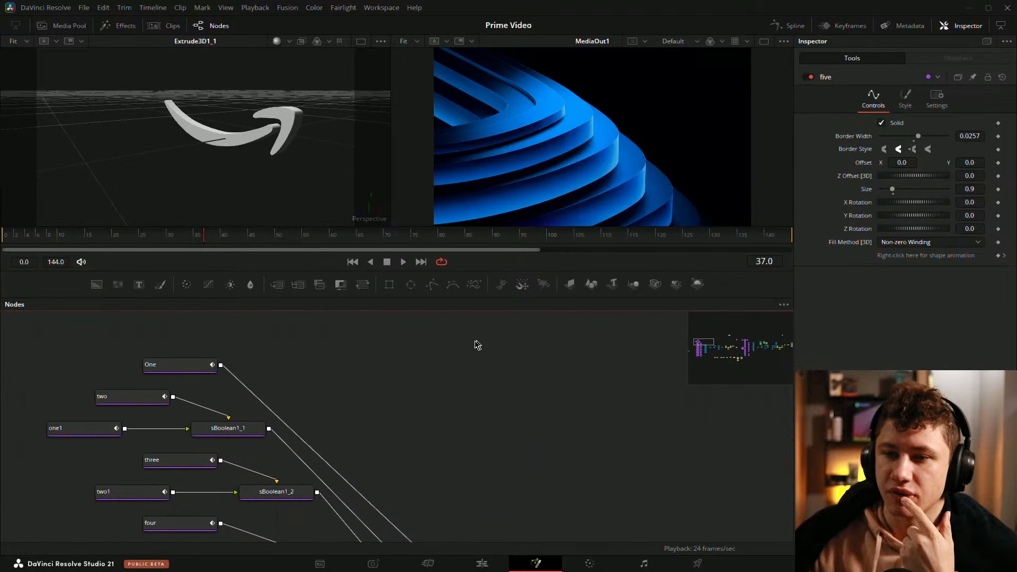
{"action": "left_click_drag", "start_coordinate": [182, 365], "coordinate": [267, 144]}
{"action": "scroll", "coordinate": [270, 147], "scroll_direction": "down", "scroll_amount": 1}
{"action": "scroll", "coordinate": [270, 153], "scroll_direction": "up", "scroll_amount": 1}
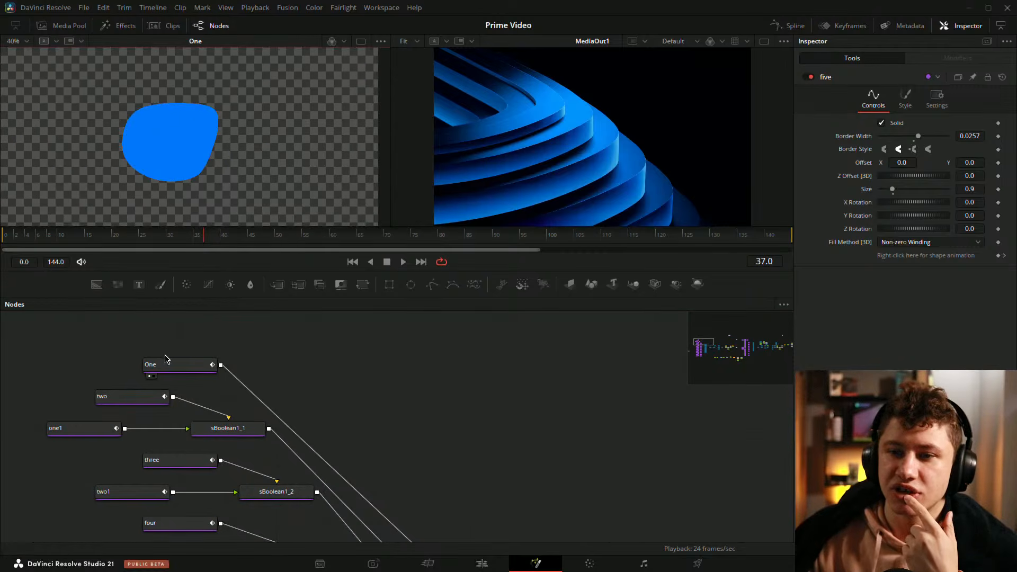
{"action": "left_click", "coordinate": [165, 364]}
{"action": "left_click_drag", "start_coordinate": [598, 485], "coordinate": [400, 447]}
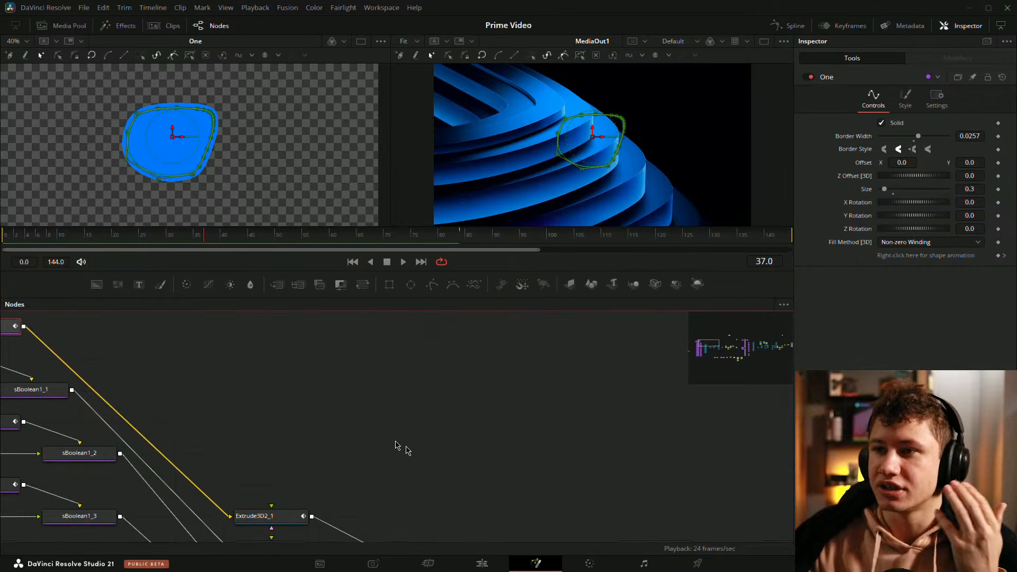
Step: Enlarge the viewer area and scrub the timeline to frame 85 to preview the reference ending
{"action": "scroll", "coordinate": [406, 443], "scroll_direction": "down", "scroll_amount": 3}
{"action": "left_click", "coordinate": [78, 235]}
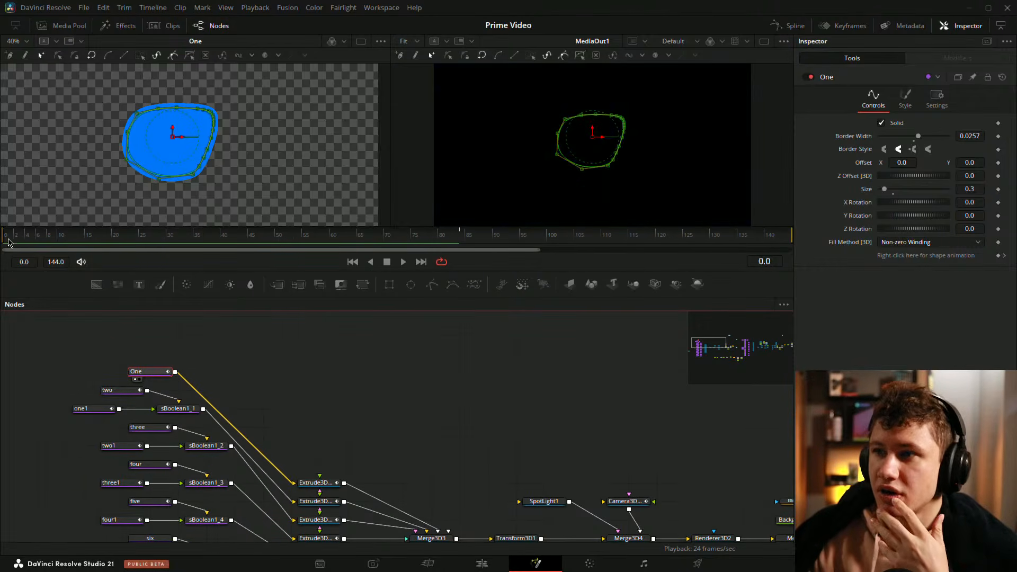
{"action": "left_click_drag", "start_coordinate": [77, 237], "coordinate": [89, 237]}
{"action": "left_click_drag", "start_coordinate": [241, 298], "coordinate": [249, 364]}
{"action": "left_click", "coordinate": [295, 434]}
{"action": "left_click_drag", "start_coordinate": [98, 302], "coordinate": [469, 296]}
Step: Compare the reference clip at frames 12 and 81 in the right viewer
{"action": "left_click_drag", "start_coordinate": [726, 93], "coordinate": [646, 118]}
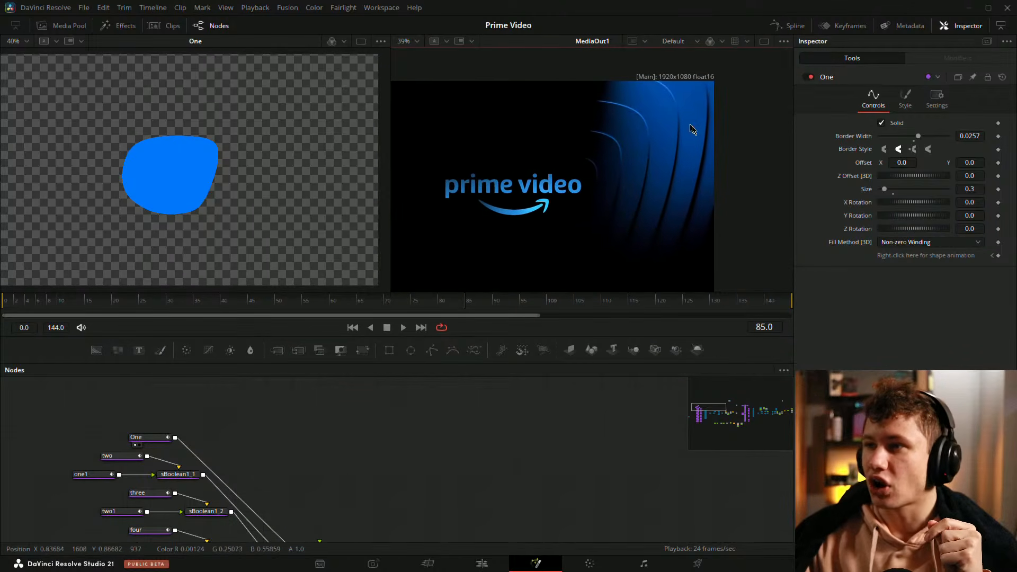
{"action": "left_click_drag", "start_coordinate": [689, 174], "coordinate": [711, 144]}
{"action": "left_click_drag", "start_coordinate": [578, 157], "coordinate": [535, 177]}
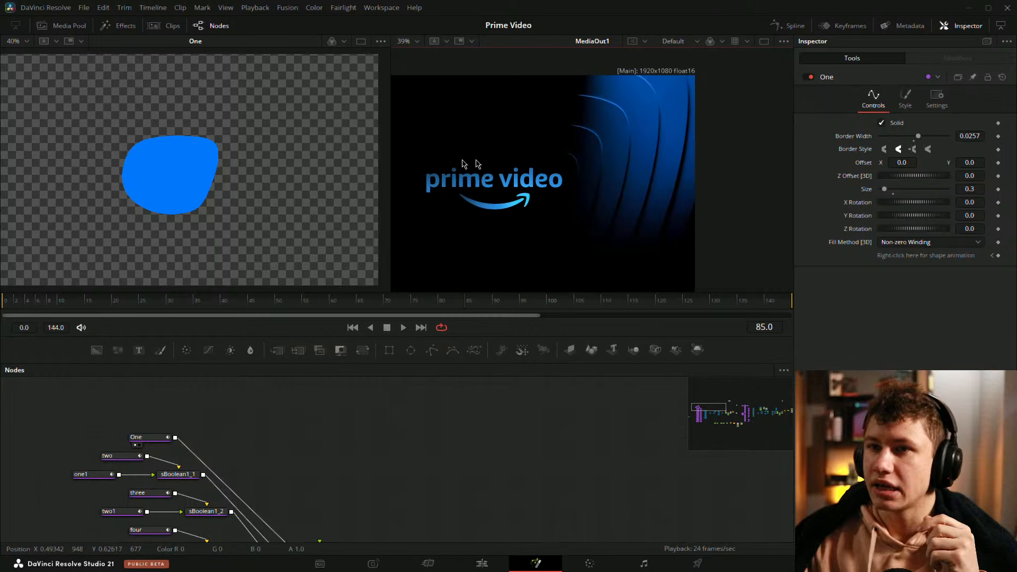
{"action": "left_click_drag", "start_coordinate": [85, 299], "coordinate": [66, 298]}
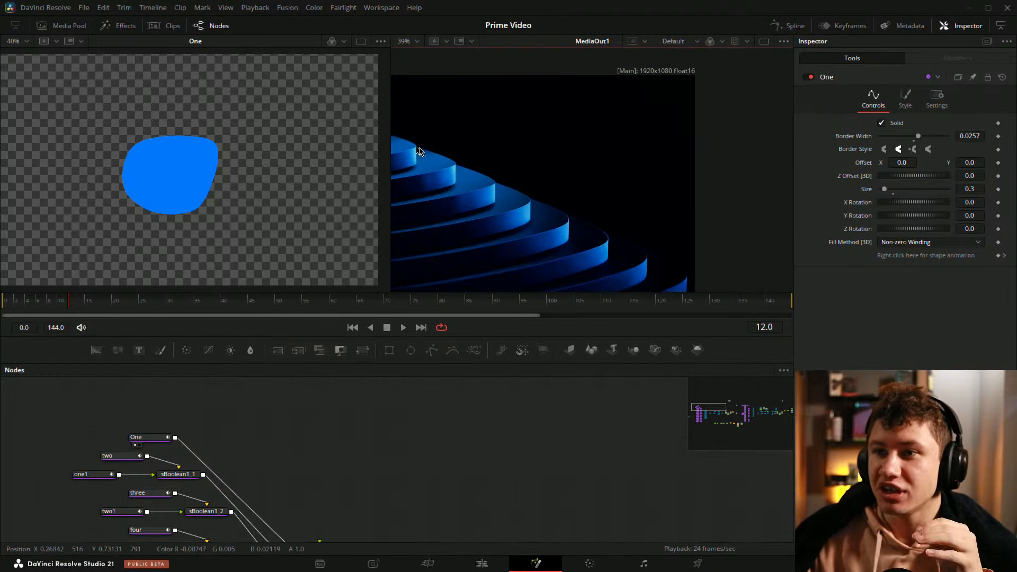
{"action": "left_click_drag", "start_coordinate": [180, 301], "coordinate": [443, 301]}
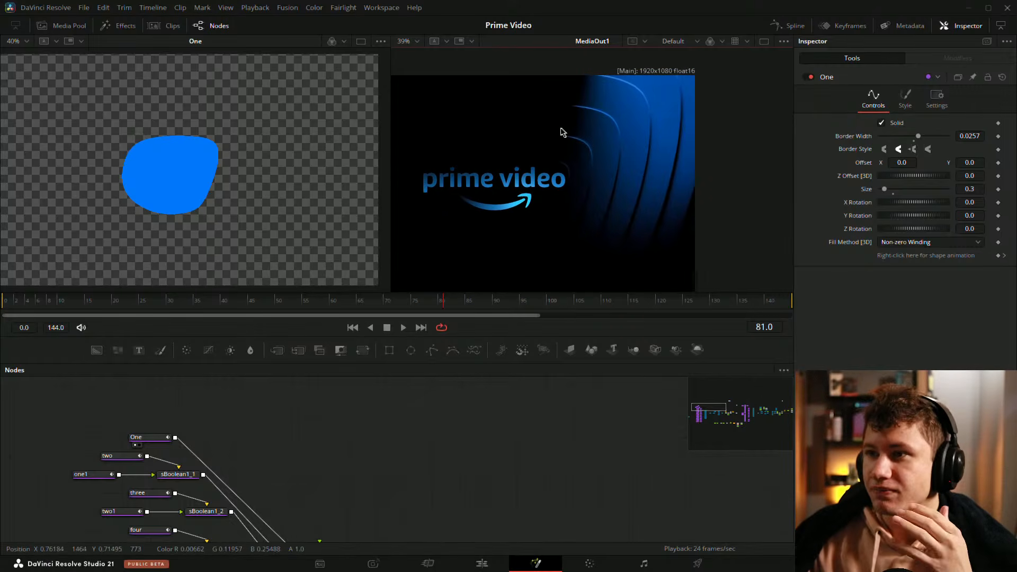
Step: Check the One outline against the reference at frame 75, then fit both viewers to the window
{"action": "left_click", "coordinate": [164, 440]}
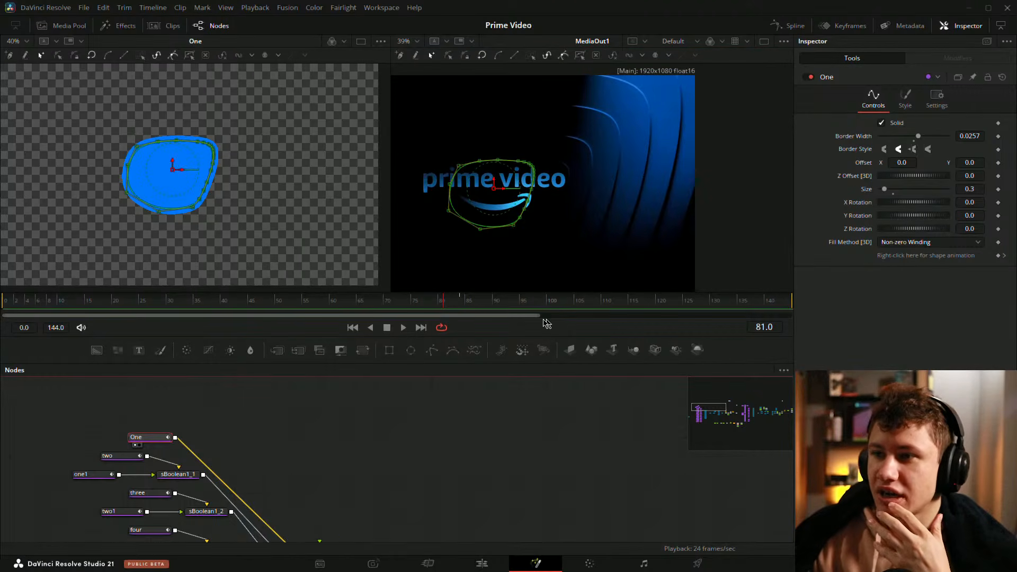
{"action": "scroll", "coordinate": [572, 156], "scroll_direction": "up", "scroll_amount": 3}
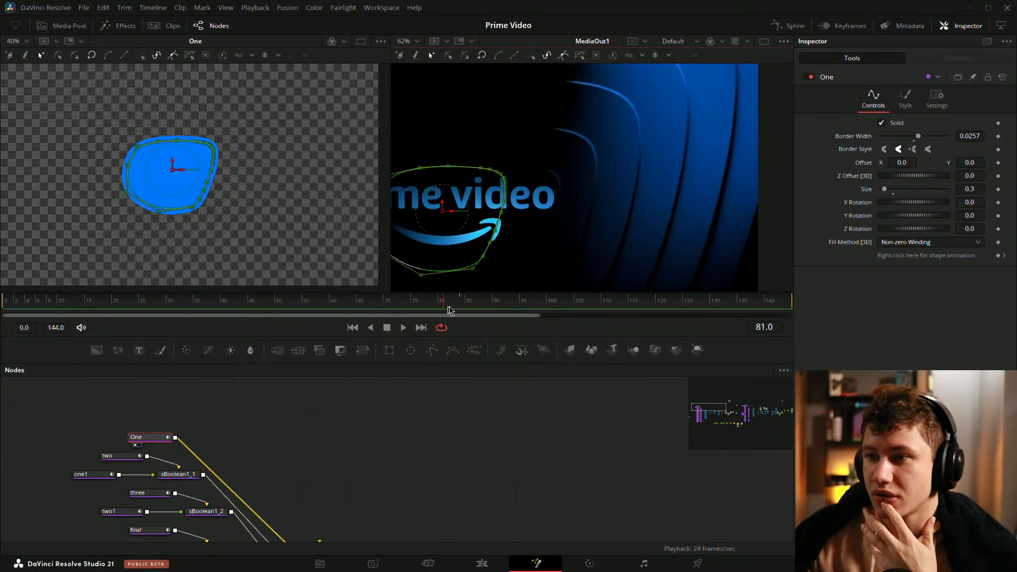
{"action": "left_click_drag", "start_coordinate": [449, 310], "coordinate": [417, 303]}
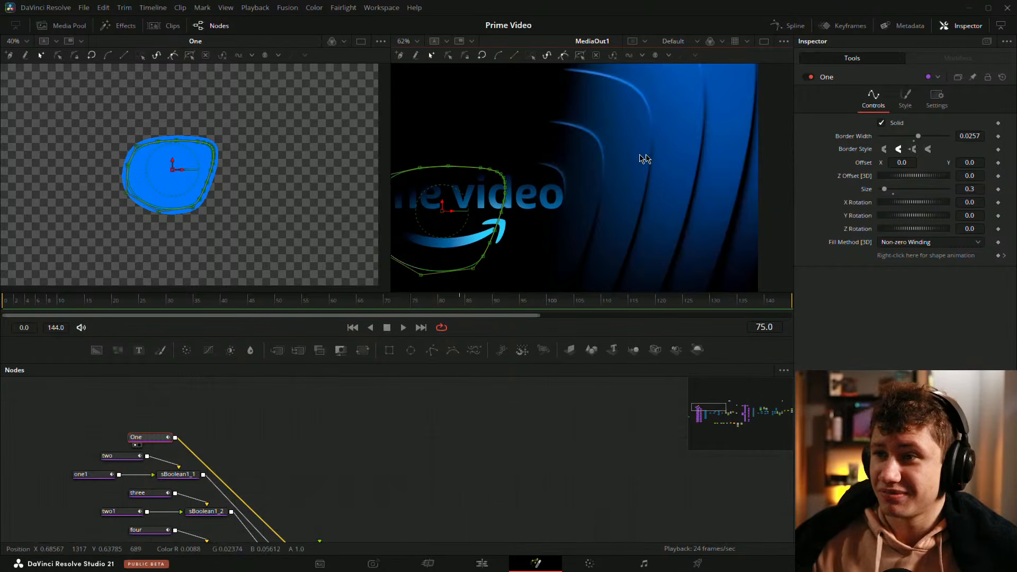
{"action": "scroll", "coordinate": [680, 156], "scroll_direction": "down", "scroll_amount": 3}
{"action": "left_click", "coordinate": [528, 394]}
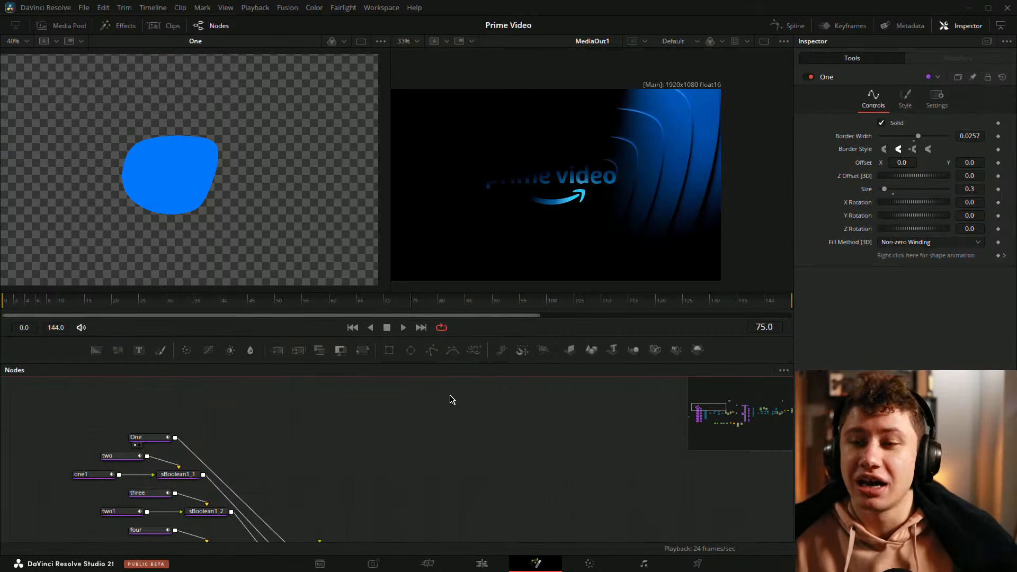
{"action": "key", "text": "ctrl+f"}
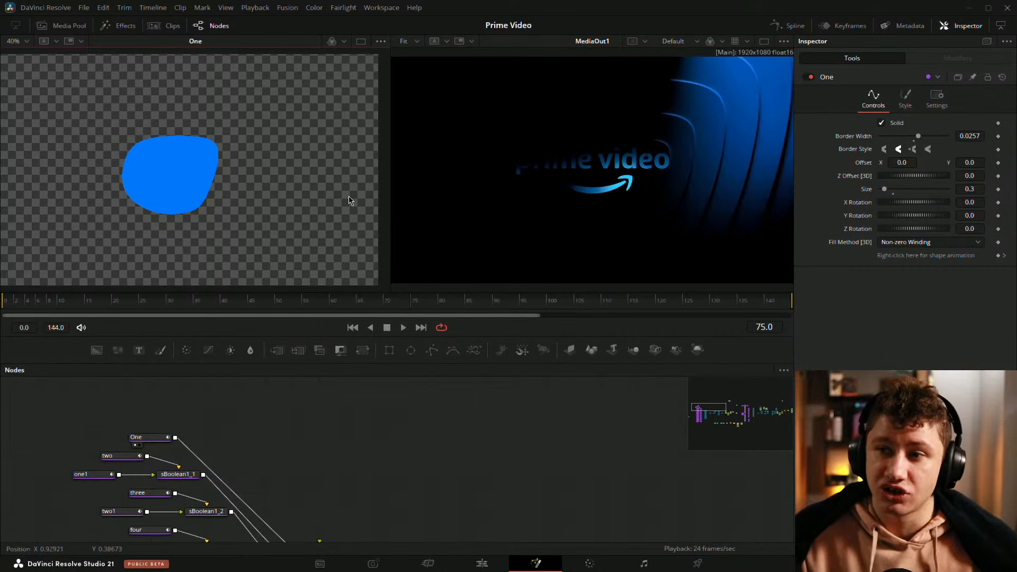
{"action": "key", "text": "ctrl+f"}
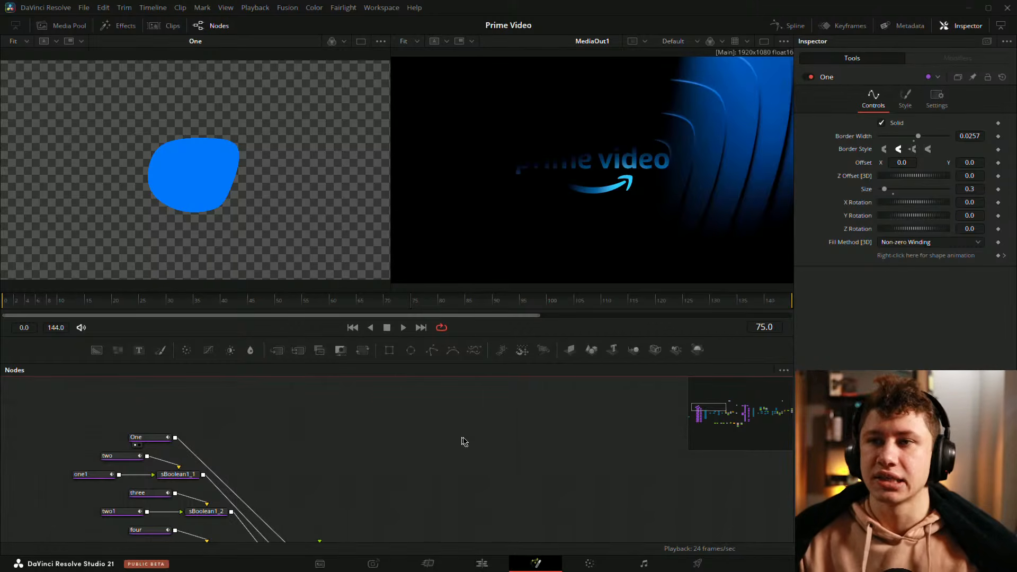
Step: Survey the existing node network across the node graph
{"action": "scroll", "coordinate": [583, 436], "scroll_direction": "down", "scroll_amount": 5}
{"action": "left_click_drag", "start_coordinate": [521, 450], "coordinate": [328, 438]}
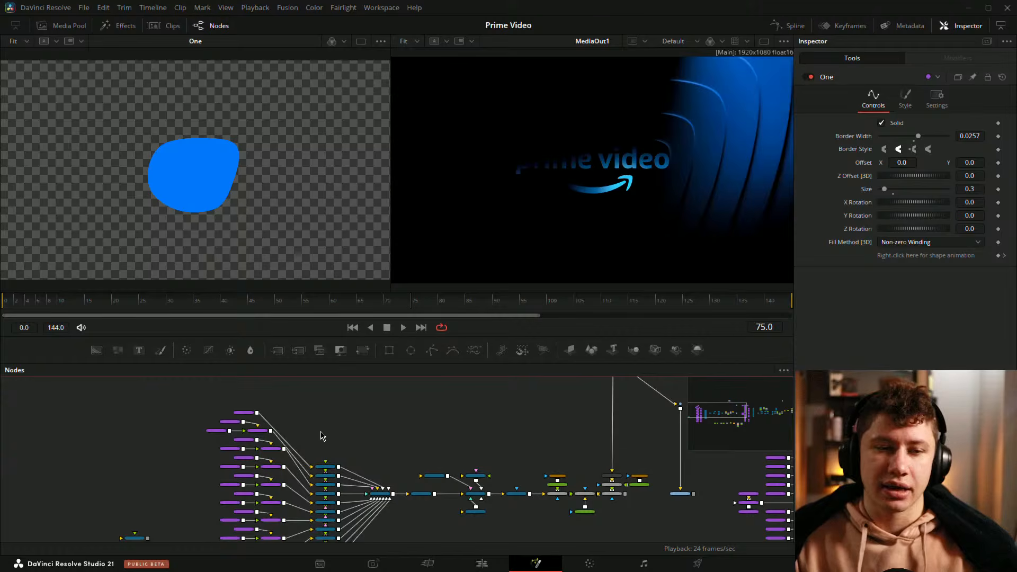
{"action": "scroll", "coordinate": [323, 430], "scroll_direction": "up", "scroll_amount": 4}
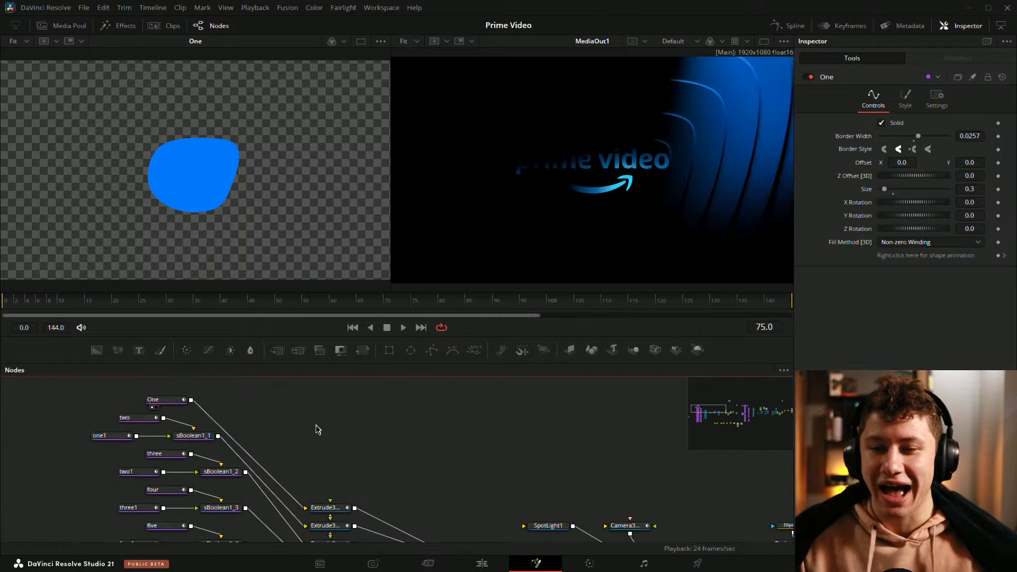
{"action": "left_click_drag", "start_coordinate": [394, 439], "coordinate": [354, 439]}
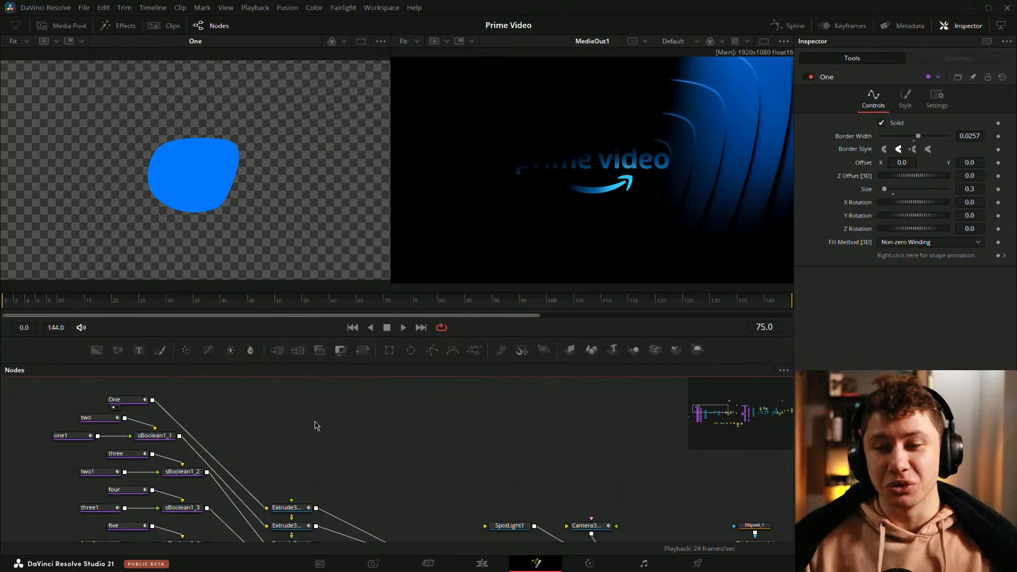
{"action": "left_click_drag", "start_coordinate": [341, 414], "coordinate": [361, 412]}
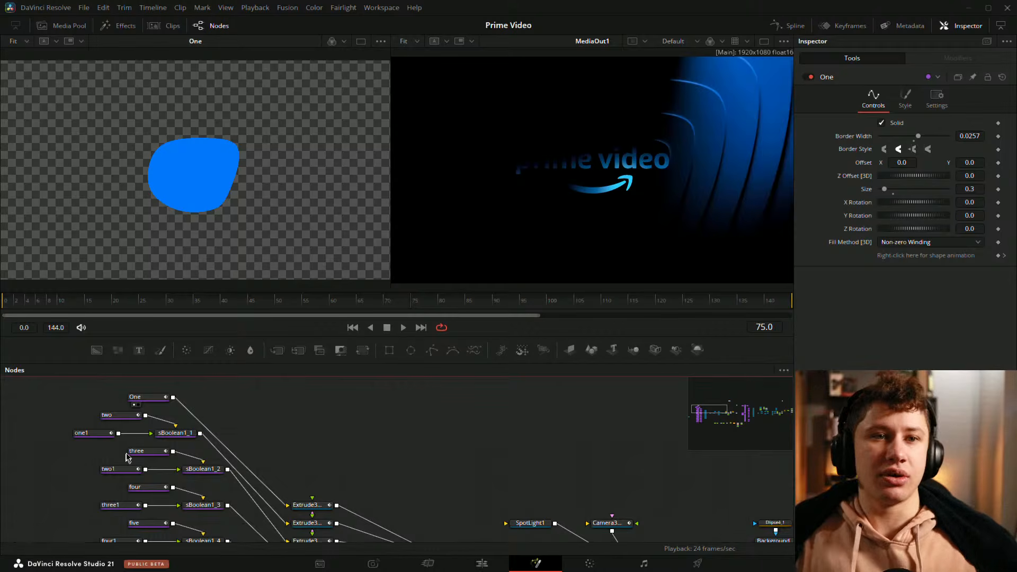
{"action": "scroll", "coordinate": [286, 464], "scroll_direction": "left", "scroll_amount": 10}
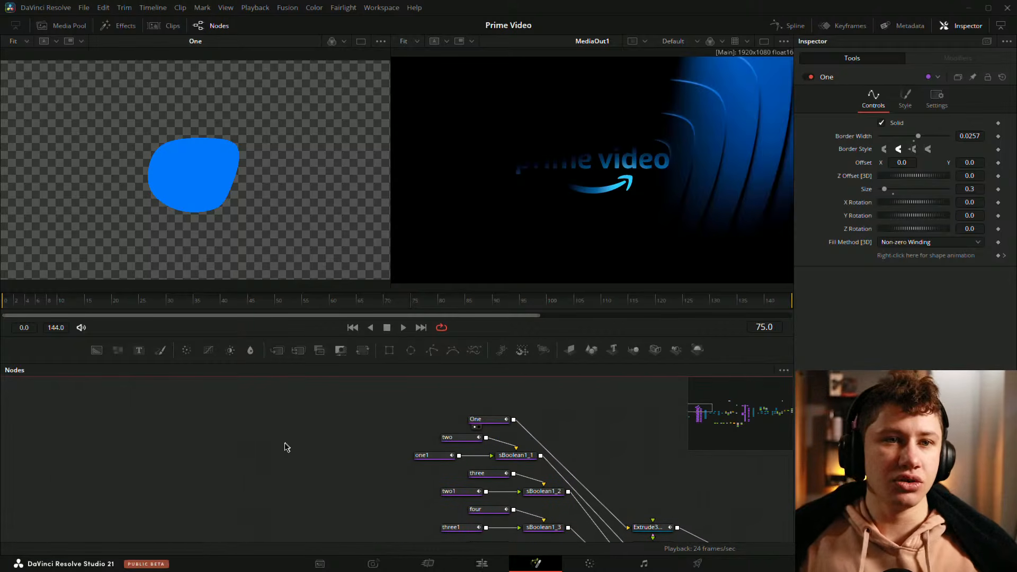
{"action": "scroll", "coordinate": [249, 455], "scroll_direction": "left", "scroll_amount": 5}
{"action": "scroll", "coordinate": [241, 450], "scroll_direction": "down", "scroll_amount": 5}
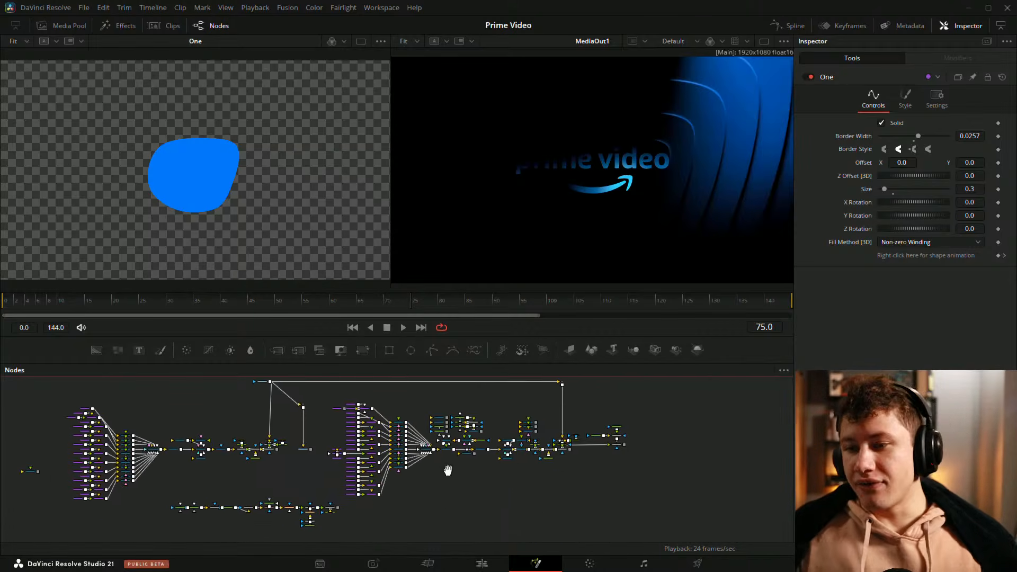
{"action": "left_click_drag", "start_coordinate": [447, 470], "coordinate": [480, 490]}
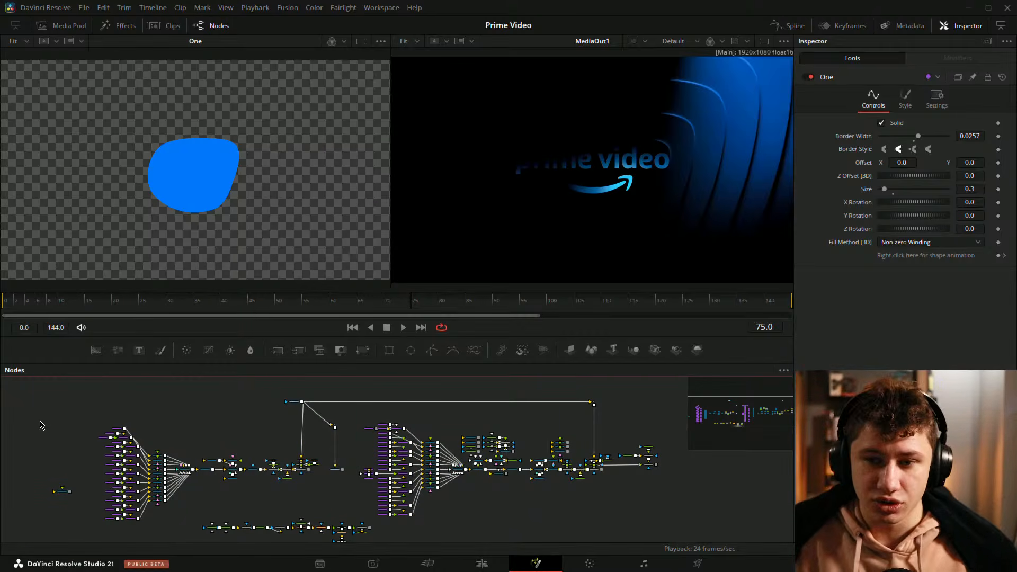
{"action": "scroll", "coordinate": [35, 424], "scroll_direction": "up", "scroll_amount": 5}
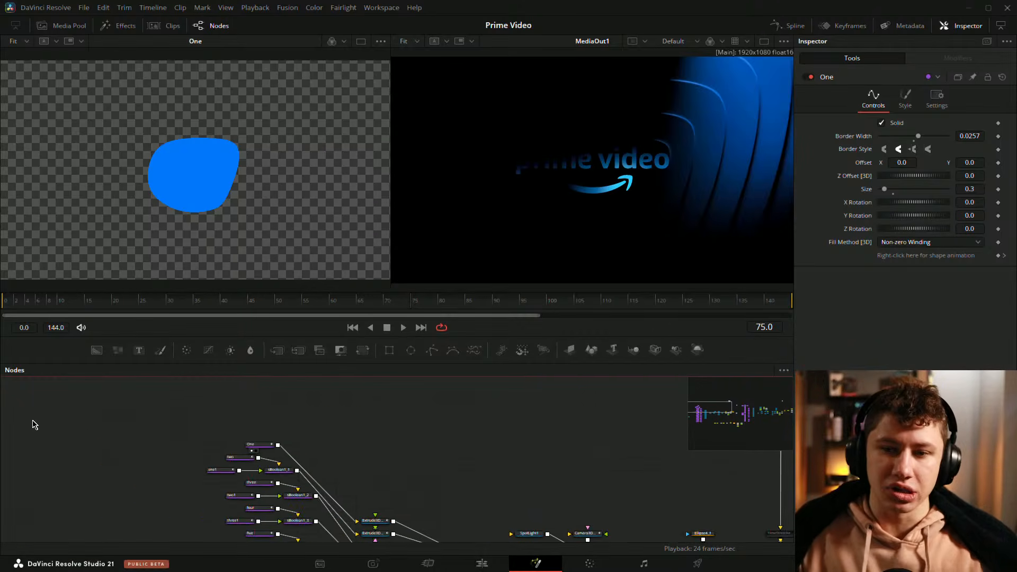
{"action": "scroll", "coordinate": [180, 405], "scroll_direction": "down", "scroll_amount": 3}
{"action": "scroll", "coordinate": [180, 404], "scroll_direction": "left", "scroll_amount": 3}
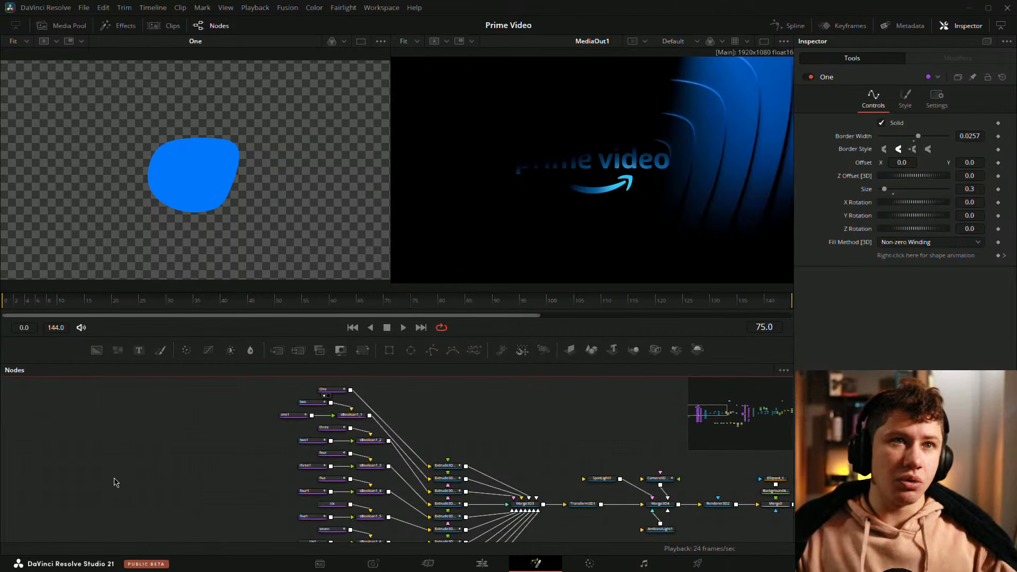
{"action": "left_click_drag", "start_coordinate": [46, 422], "coordinate": [117, 425]}
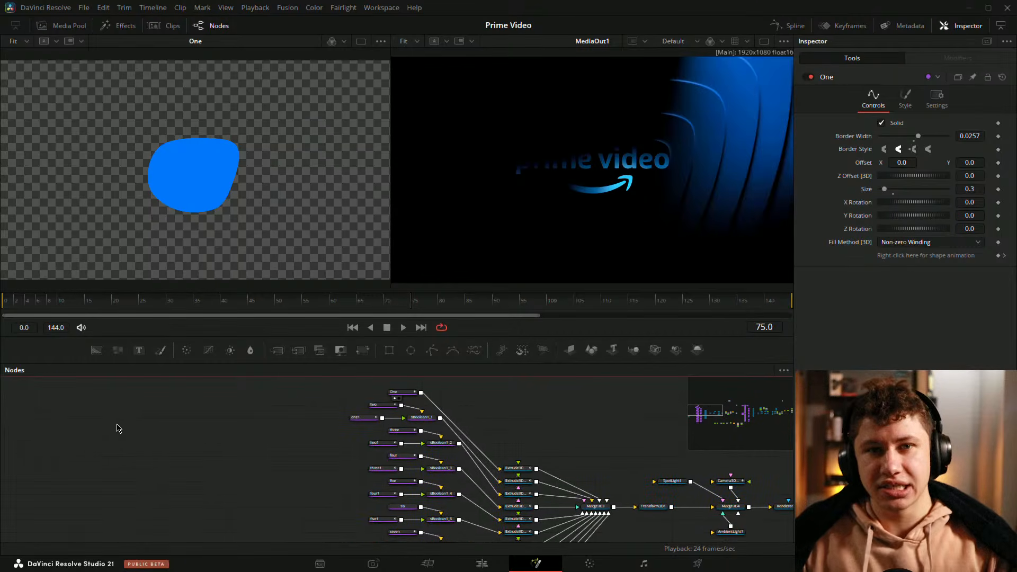
{"action": "scroll", "coordinate": [127, 423], "scroll_direction": "up", "scroll_amount": 4}
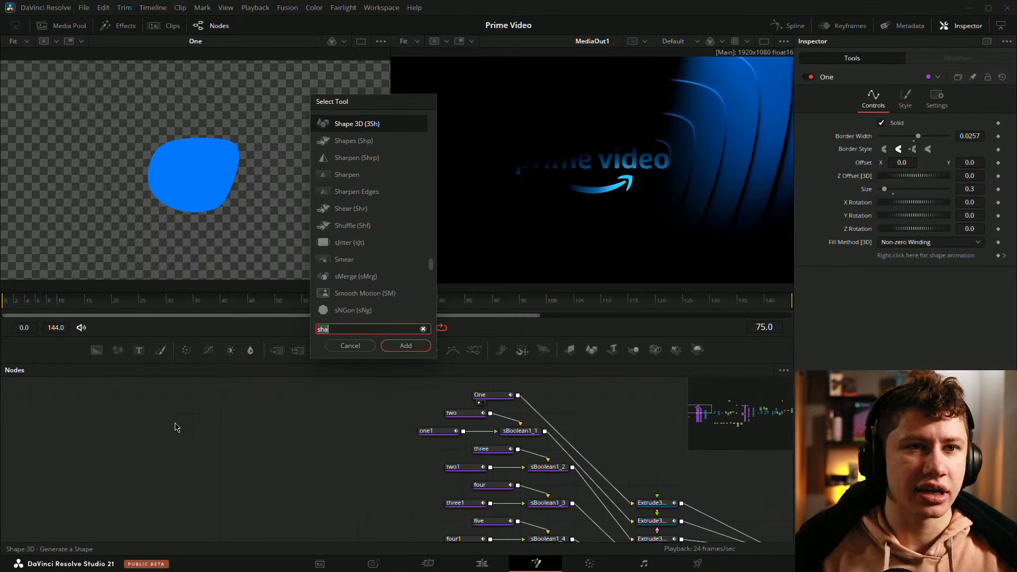
{"action": "key", "text": "shift+space"}
{"action": "type", "text": "sha"}
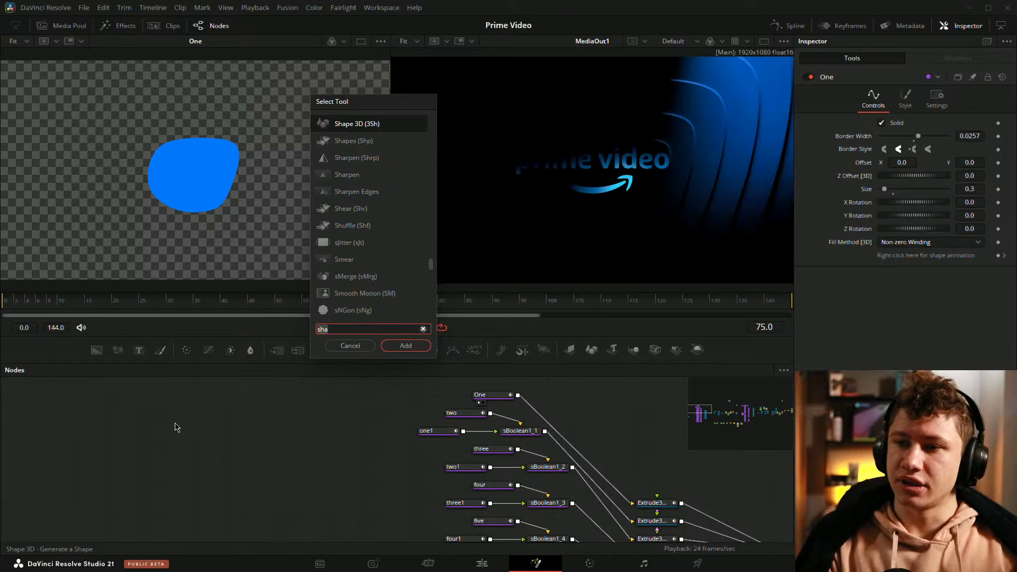
{"action": "key", "text": "Escape"}
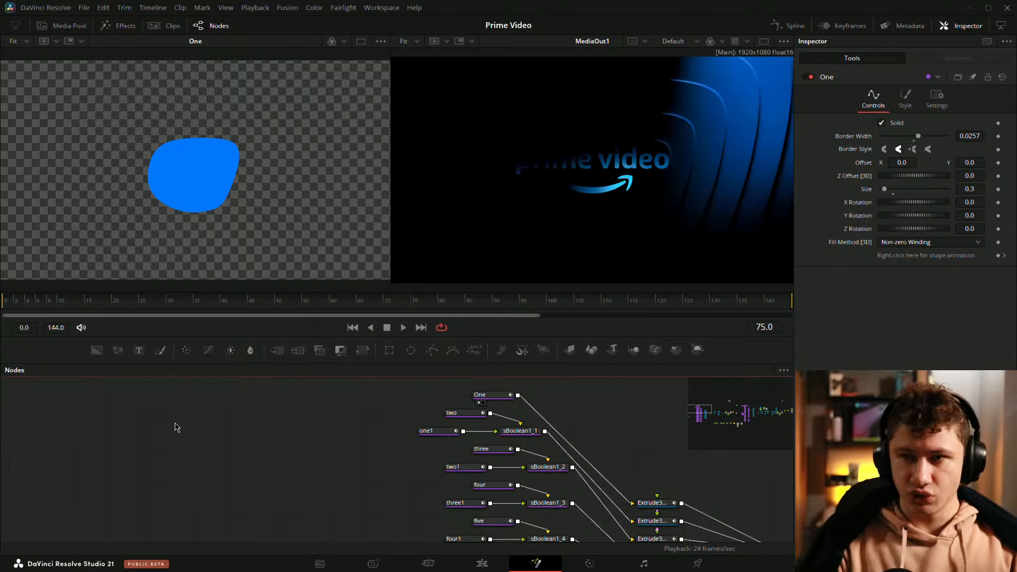
Step: Chain new Rectangle, Background and Transform nodes, show the Transform in the left viewer, and save the project
{"action": "left_click_drag", "start_coordinate": [390, 351], "coordinate": [85, 441]}
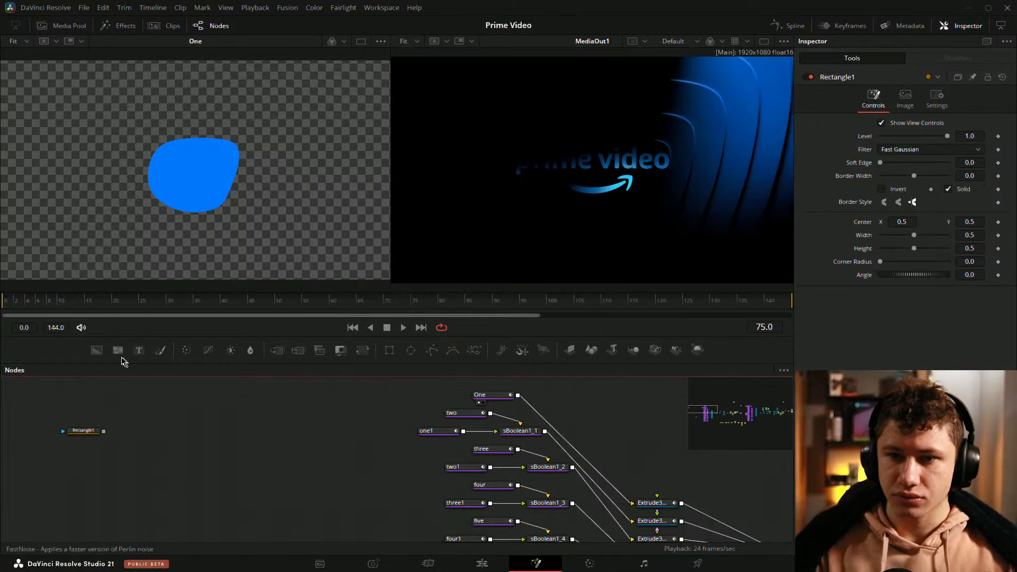
{"action": "left_click_drag", "start_coordinate": [97, 351], "coordinate": [145, 431]}
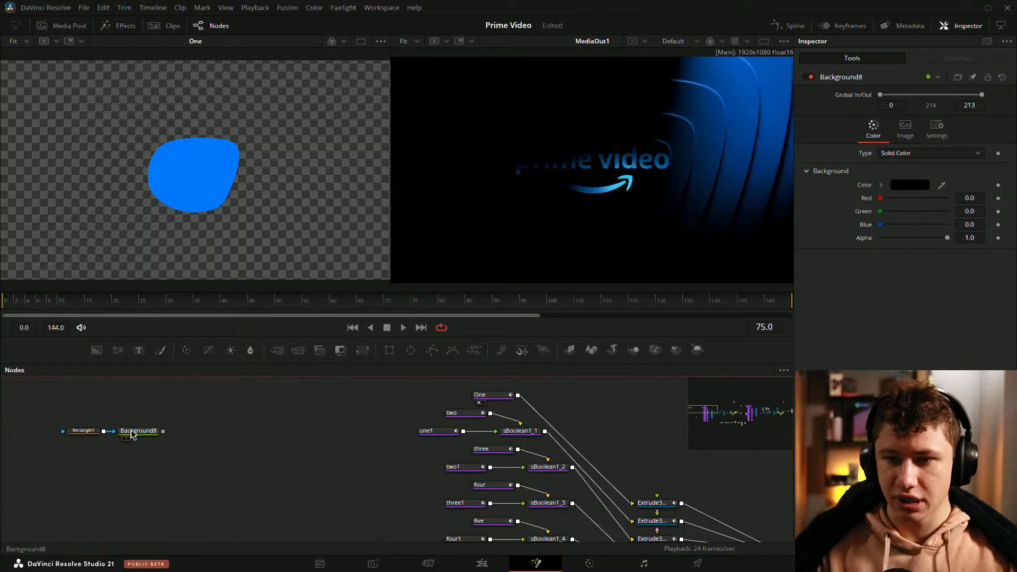
{"action": "left_click_drag", "start_coordinate": [363, 350], "coordinate": [245, 444]}
{"action": "left_click_drag", "start_coordinate": [163, 431], "coordinate": [234, 220]}
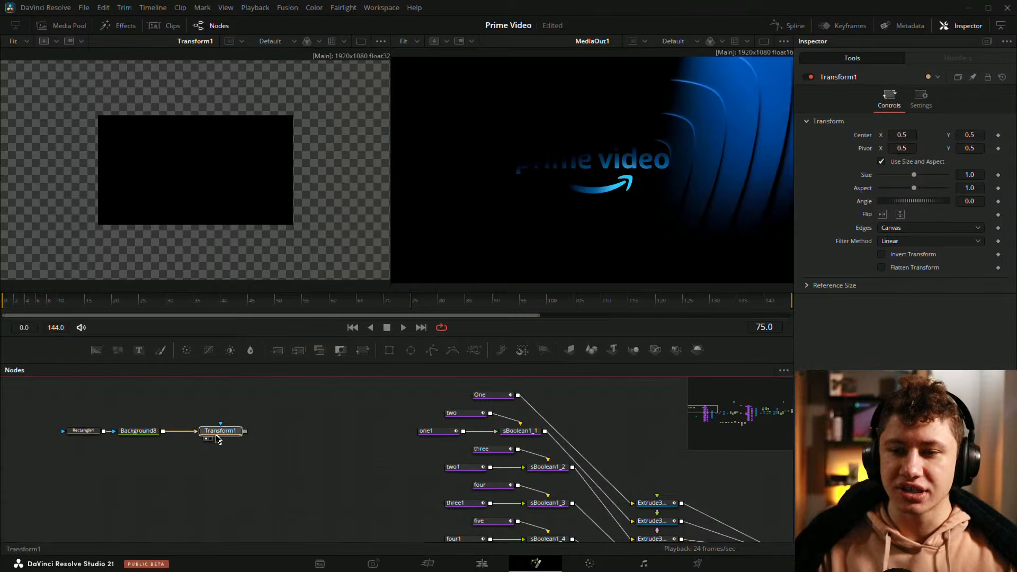
{"action": "key", "text": "ctrl+s"}
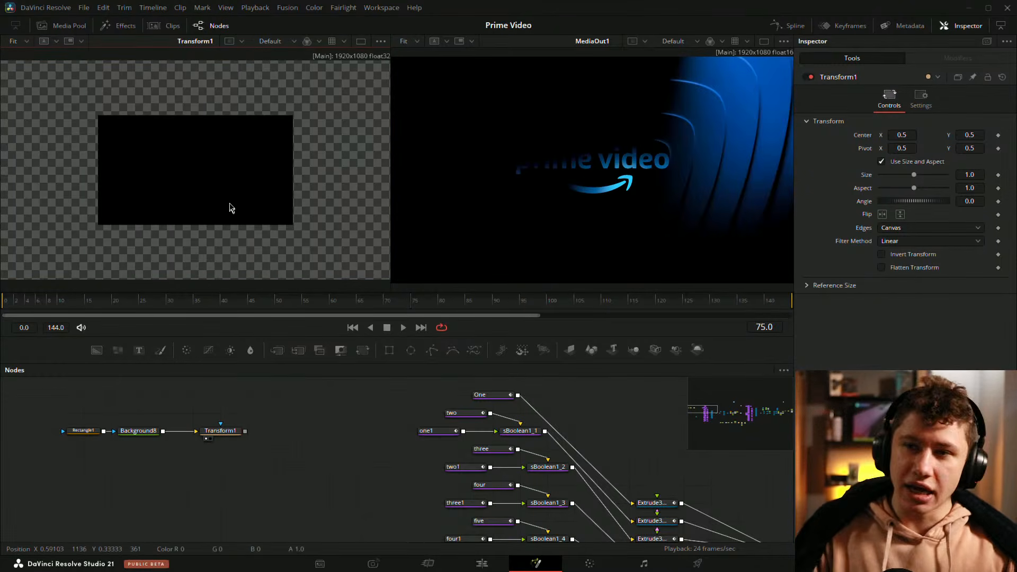
Step: Set the Transform node's size to 0 at frame 0
{"action": "left_click", "coordinate": [237, 433]}
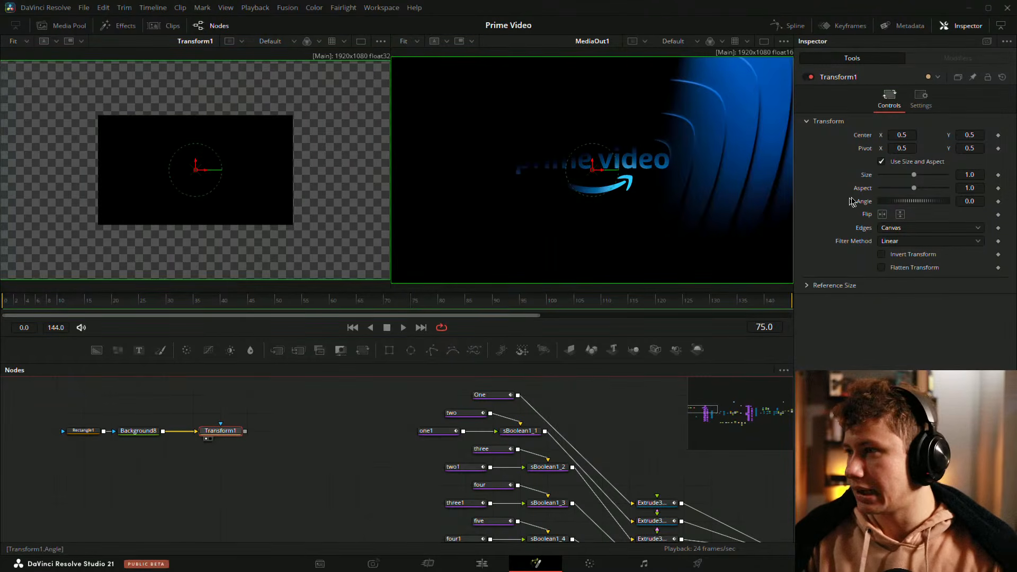
{"action": "left_click_drag", "start_coordinate": [915, 180], "coordinate": [897, 180]}
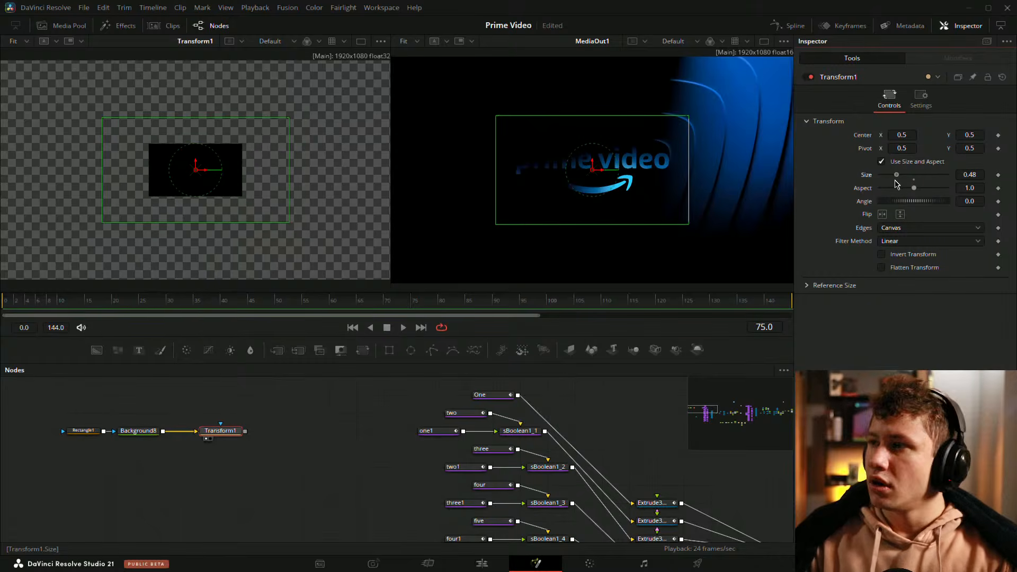
{"action": "left_click_drag", "start_coordinate": [70, 300], "coordinate": [2, 312]}
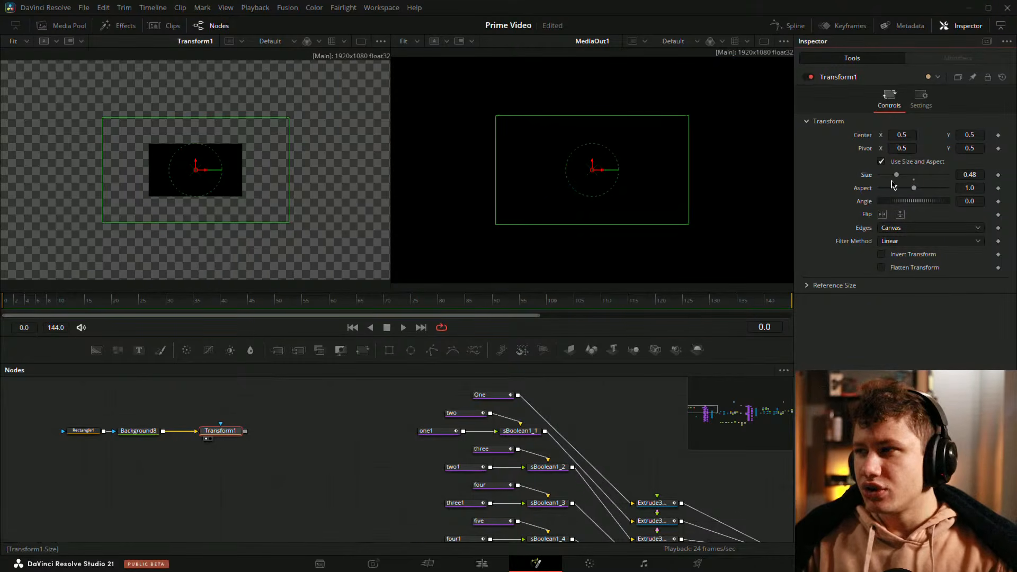
{"action": "left_click_drag", "start_coordinate": [896, 175], "coordinate": [413, 251]}
{"action": "left_click", "coordinate": [263, 431]}
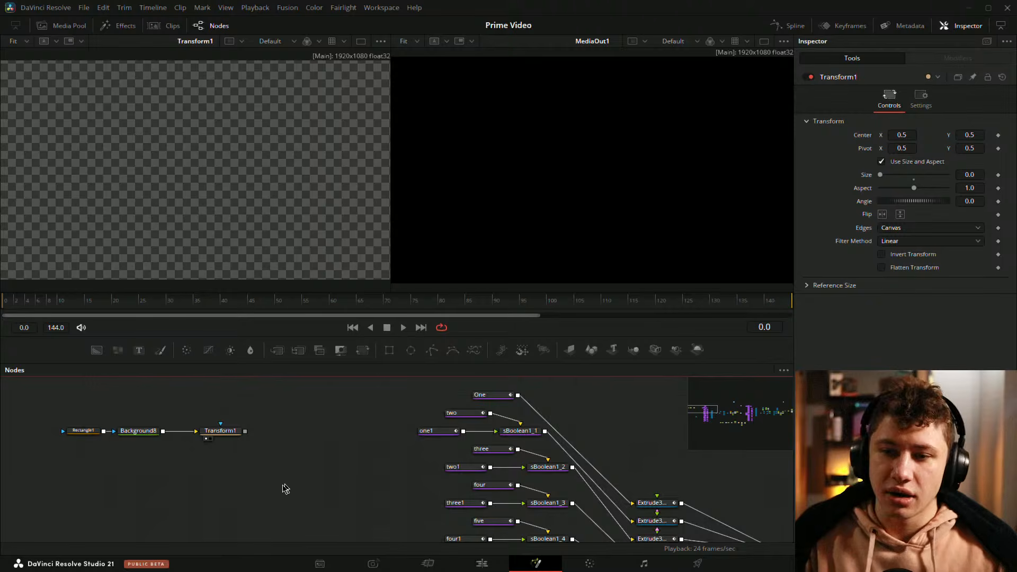
Step: Delete a selected group of effect nodes, then undo the deletion
{"action": "scroll", "coordinate": [285, 488], "scroll_direction": "down", "scroll_amount": 5}
{"action": "left_click_drag", "start_coordinate": [337, 537], "coordinate": [322, 418]}
{"action": "left_click_drag", "start_coordinate": [513, 501], "coordinate": [291, 447]}
{"action": "left_click_drag", "start_coordinate": [512, 448], "coordinate": [299, 435]}
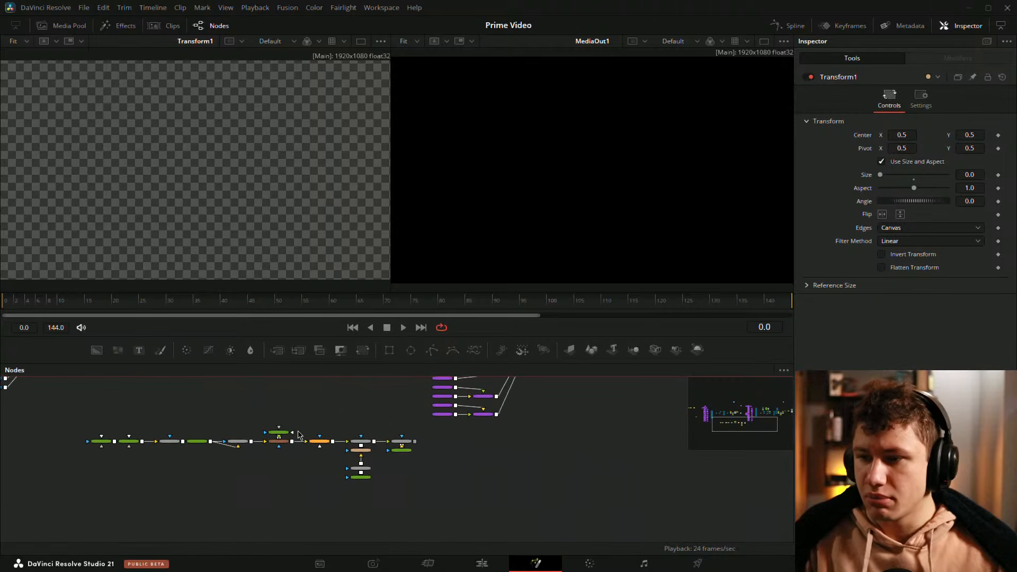
{"action": "left_click_drag", "start_coordinate": [69, 430], "coordinate": [451, 513]}
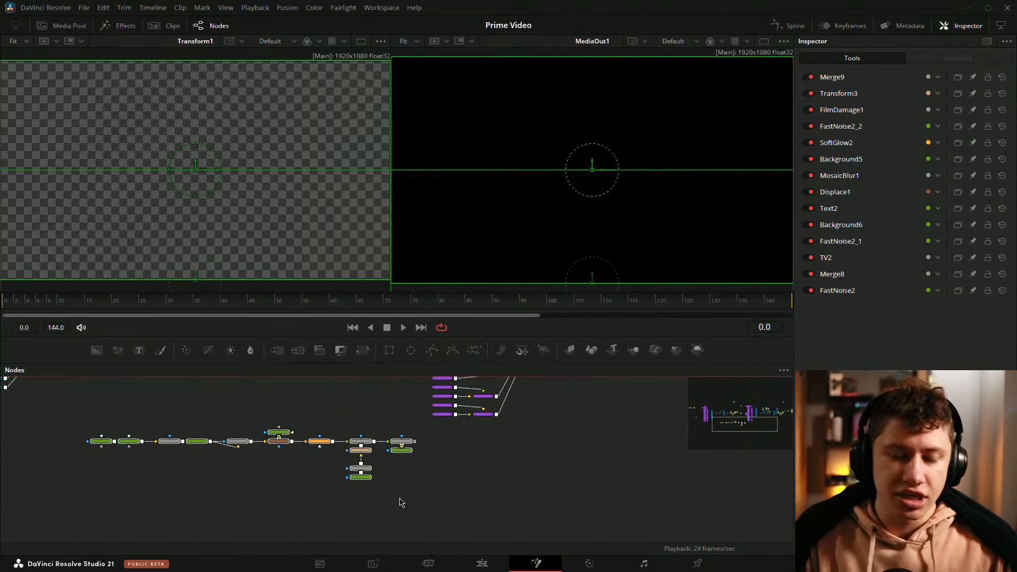
{"action": "key", "text": "Delete"}
{"action": "left_click_drag", "start_coordinate": [223, 435], "coordinate": [550, 484]}
{"action": "left_click_drag", "start_coordinate": [128, 424], "coordinate": [470, 493]}
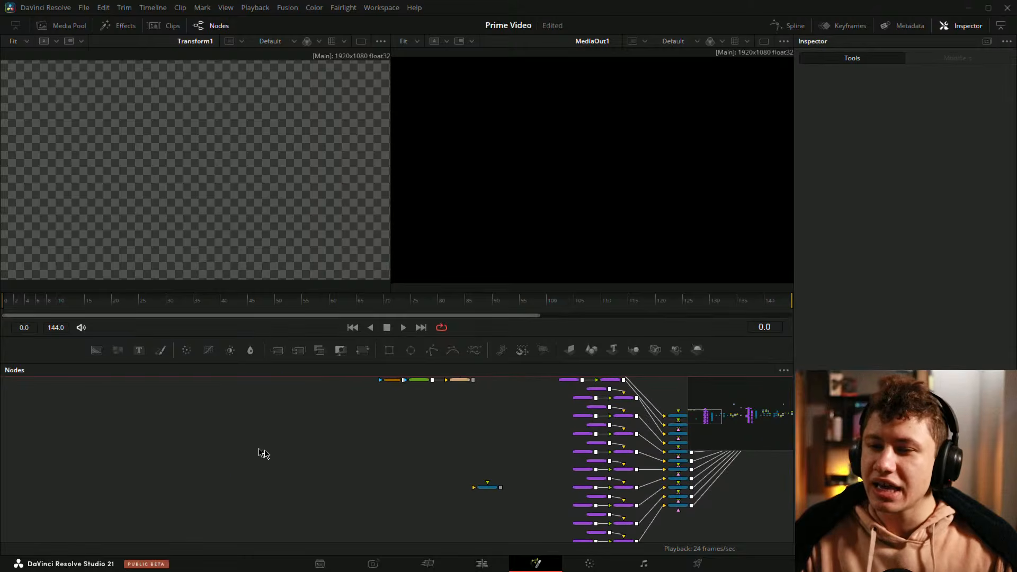
{"action": "key", "text": "ctrl+z"}
Step: Keyframe the Transform's size at 0 on frame 0 and at 1.0 on frame 15
{"action": "left_click_drag", "start_coordinate": [529, 448], "coordinate": [352, 427]}
{"action": "left_click", "coordinate": [438, 409]}
{"action": "left_click_drag", "start_coordinate": [438, 409], "coordinate": [416, 414]}
{"action": "scroll", "coordinate": [470, 470], "scroll_direction": "up", "scroll_amount": 2}
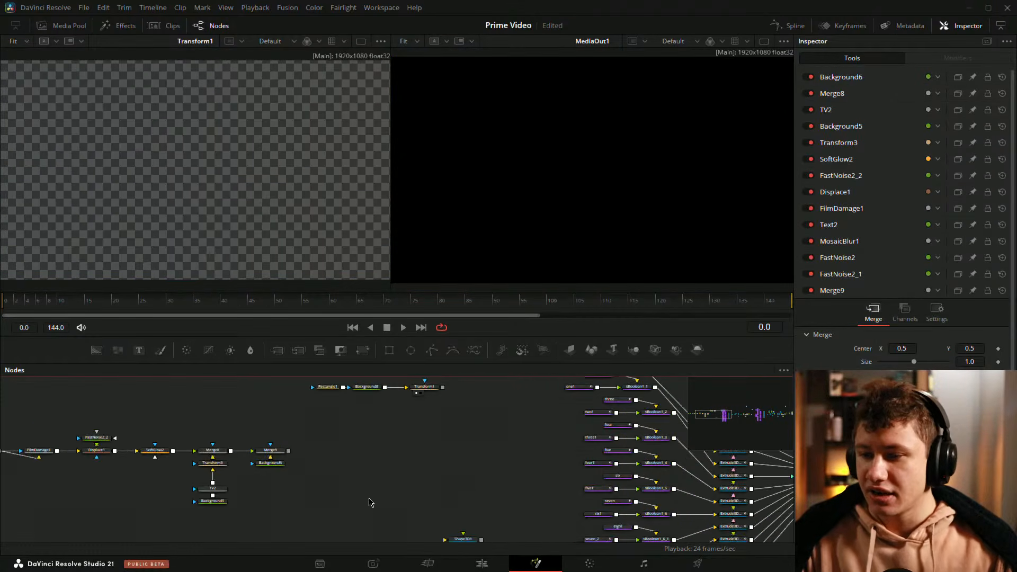
{"action": "left_click", "coordinate": [387, 448]}
{"action": "scroll", "coordinate": [365, 448], "scroll_direction": "up", "scroll_amount": 2}
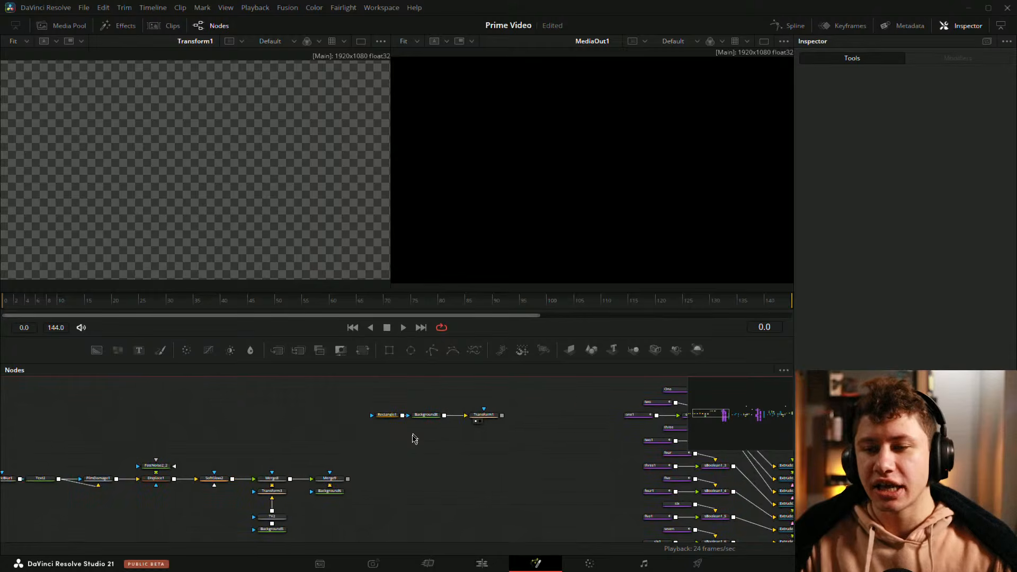
{"action": "left_click_drag", "start_coordinate": [414, 439], "coordinate": [588, 435]}
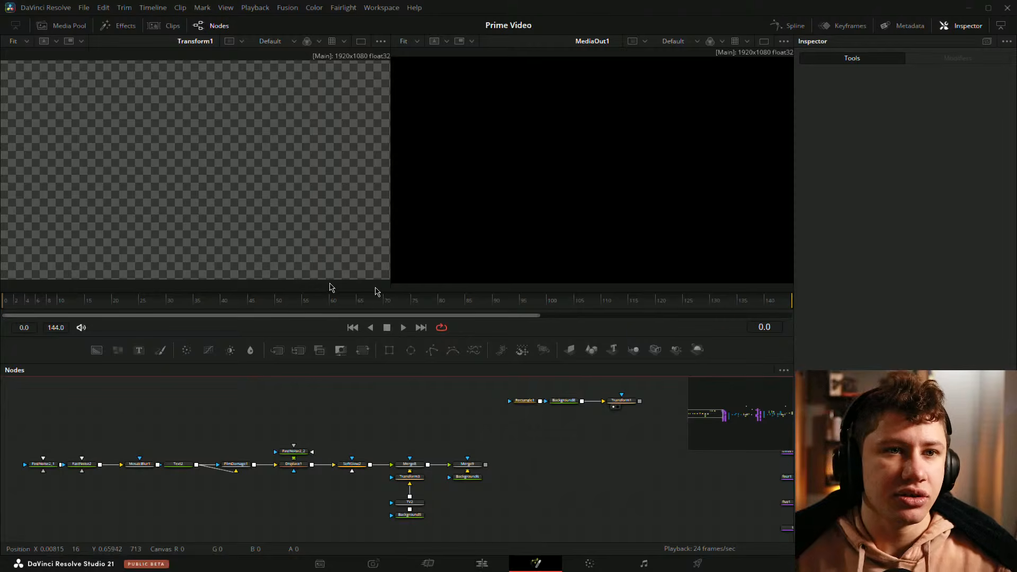
{"action": "left_click_drag", "start_coordinate": [575, 422], "coordinate": [311, 432]}
{"action": "left_click_drag", "start_coordinate": [468, 459], "coordinate": [371, 461]}
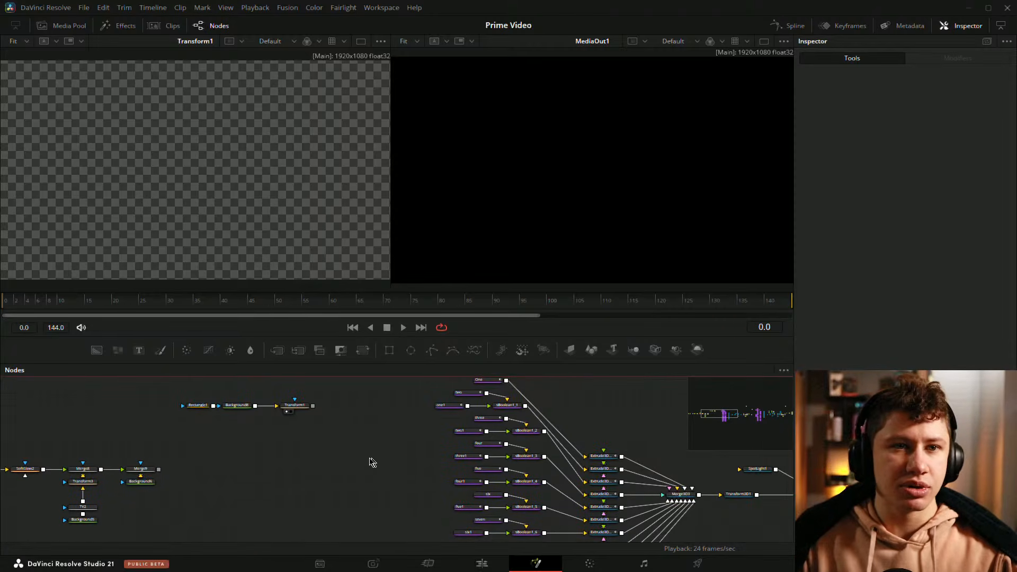
{"action": "left_click_drag", "start_coordinate": [247, 420], "coordinate": [309, 442]}
{"action": "scroll", "coordinate": [309, 442], "scroll_direction": "up", "scroll_amount": 3}
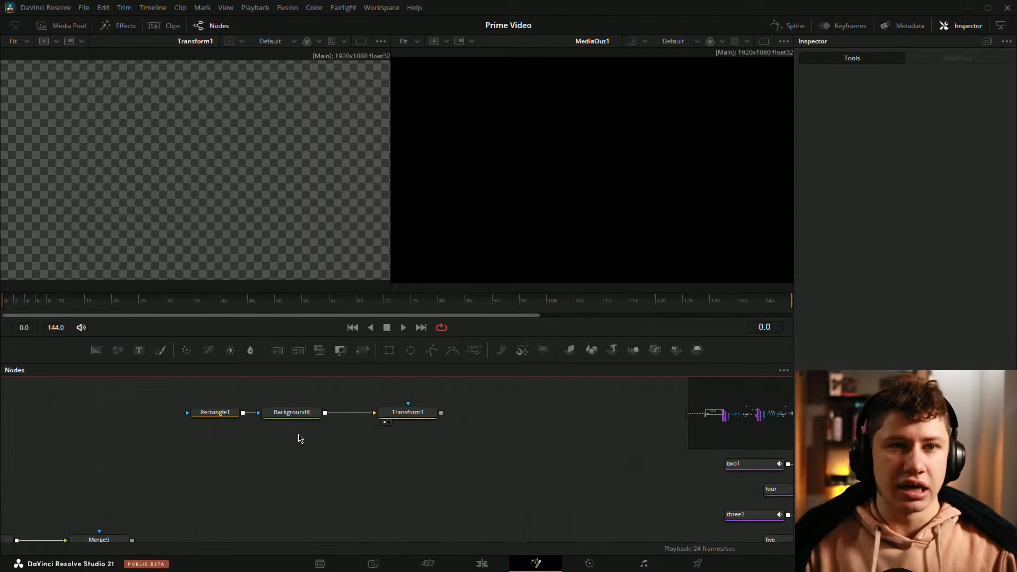
{"action": "left_click_drag", "start_coordinate": [395, 448], "coordinate": [327, 471]}
{"action": "left_click_drag", "start_coordinate": [397, 469], "coordinate": [490, 472]}
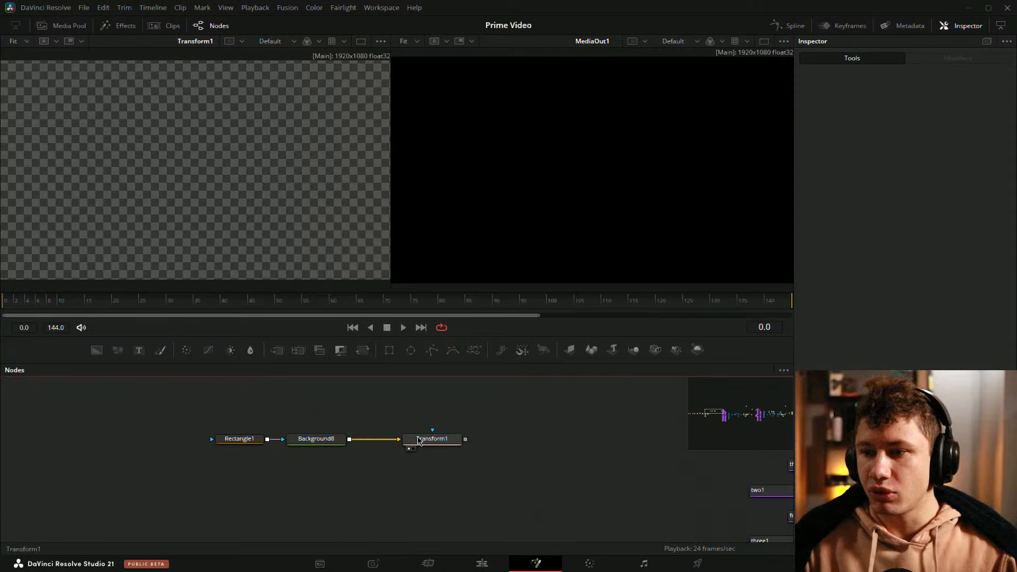
{"action": "left_click", "coordinate": [420, 441]}
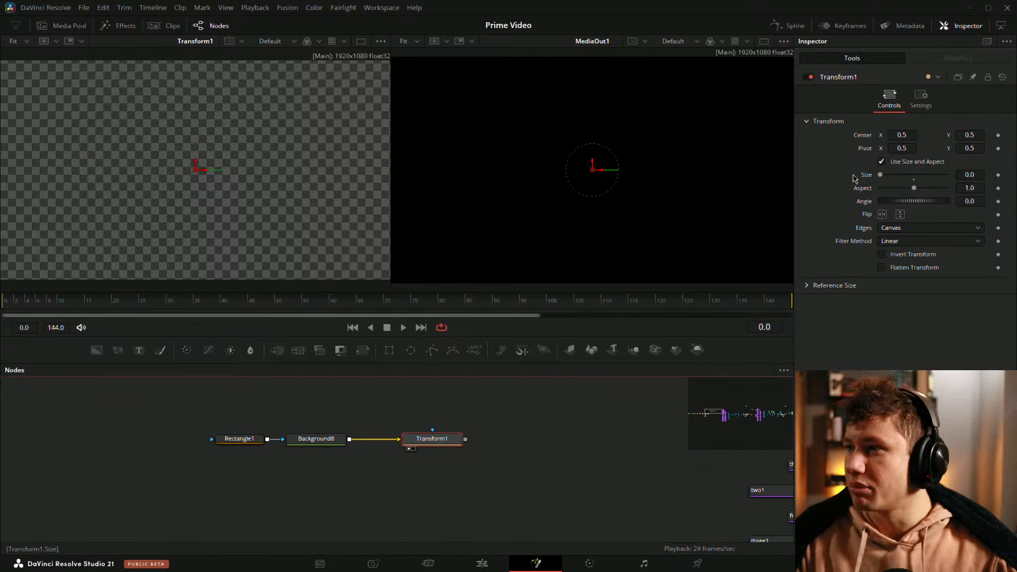
{"action": "left_click", "coordinate": [998, 175]}
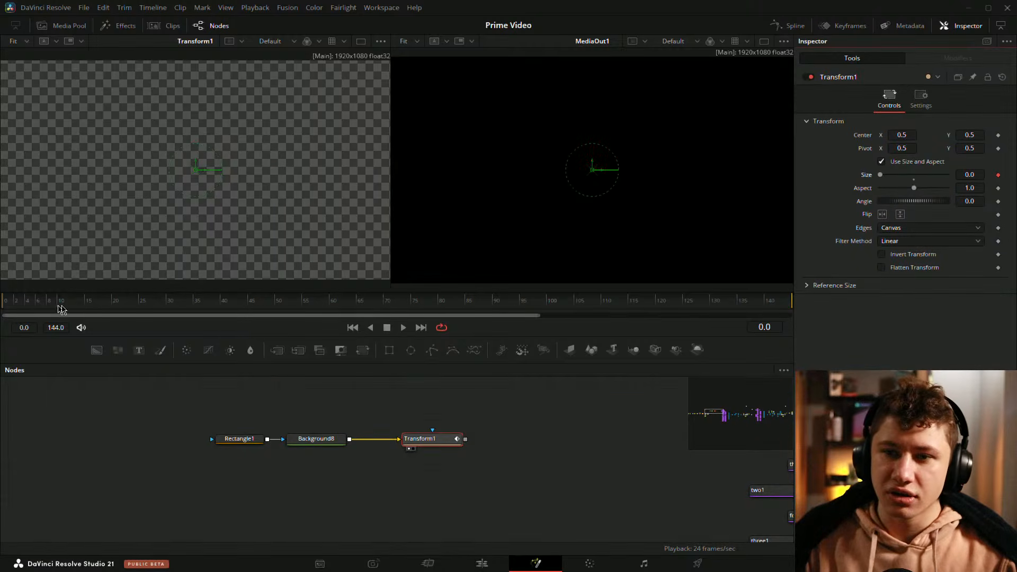
{"action": "left_click_drag", "start_coordinate": [61, 307], "coordinate": [88, 307]}
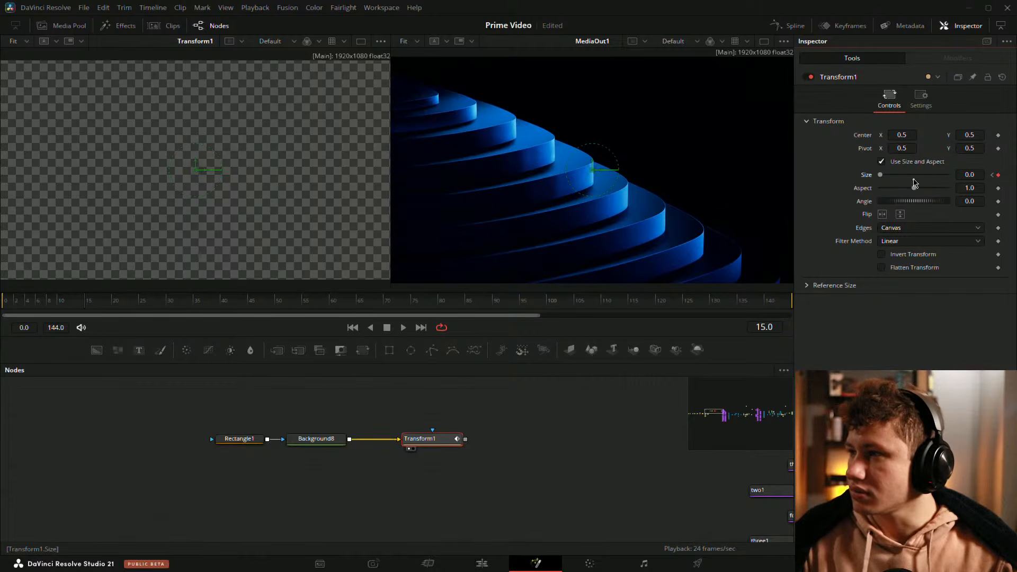
{"action": "left_click", "coordinate": [914, 176]}
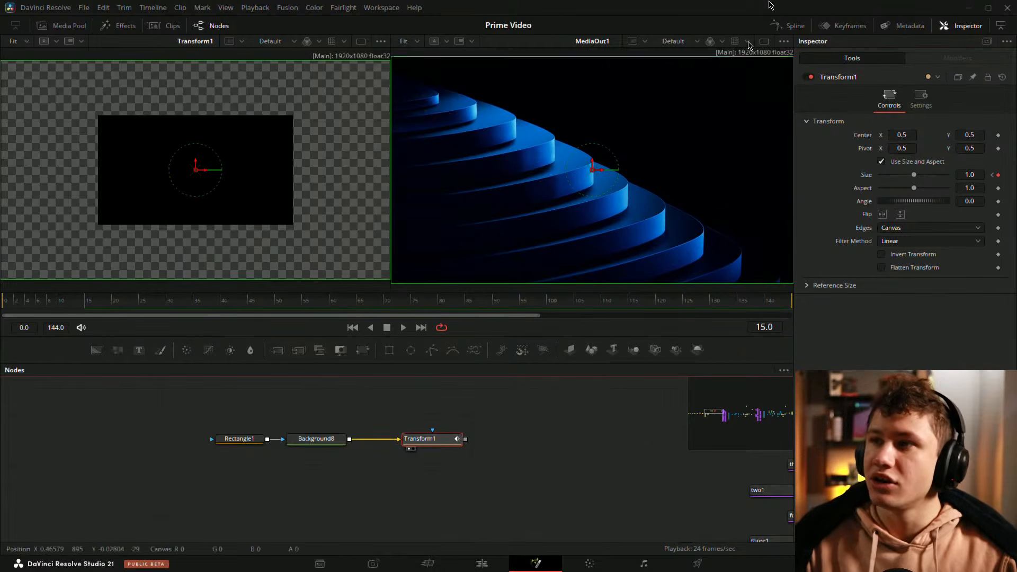
Step: Open the Spline editor to show the Transform's size animation curve
{"action": "left_click", "coordinate": [776, 25]}
{"action": "left_click", "coordinate": [418, 398]}
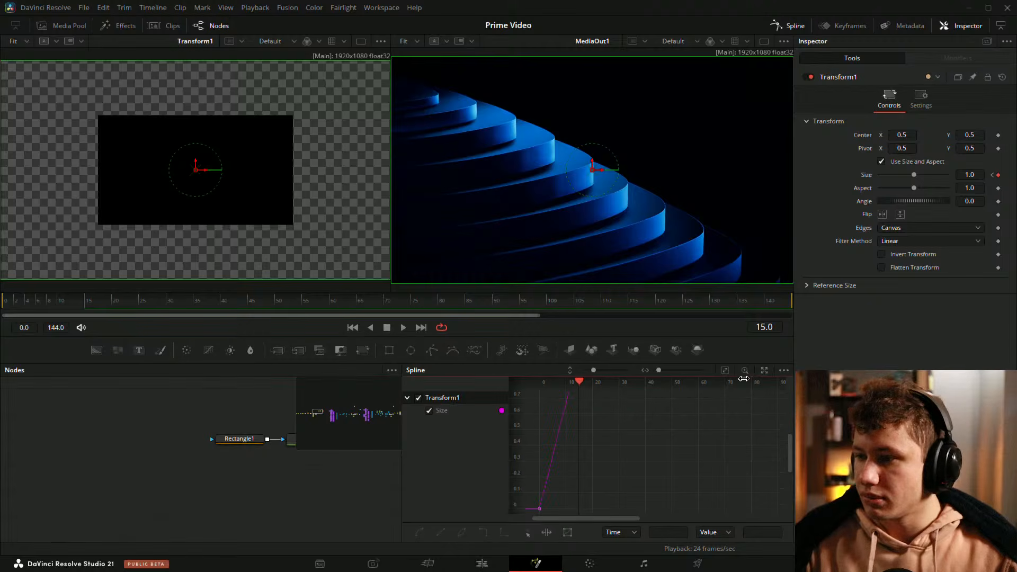
Step: Fit the size curve in view and smooth the Transform's size keyframes into an eased curve
{"action": "left_click", "coordinate": [733, 372]}
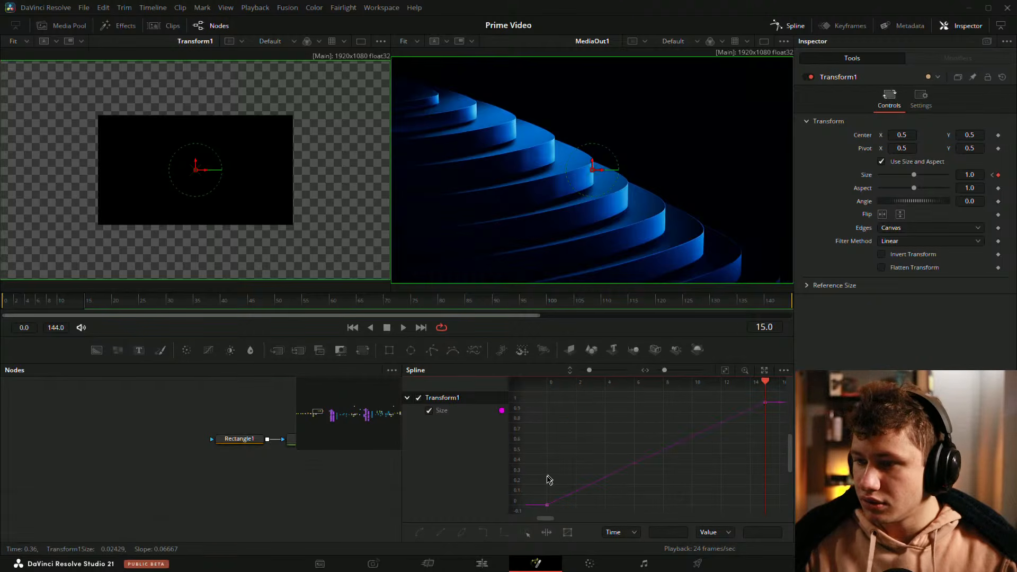
{"action": "left_click", "coordinate": [575, 482]}
{"action": "left_click_drag", "start_coordinate": [601, 446], "coordinate": [537, 406]}
{"action": "left_click_drag", "start_coordinate": [699, 439], "coordinate": [636, 446]}
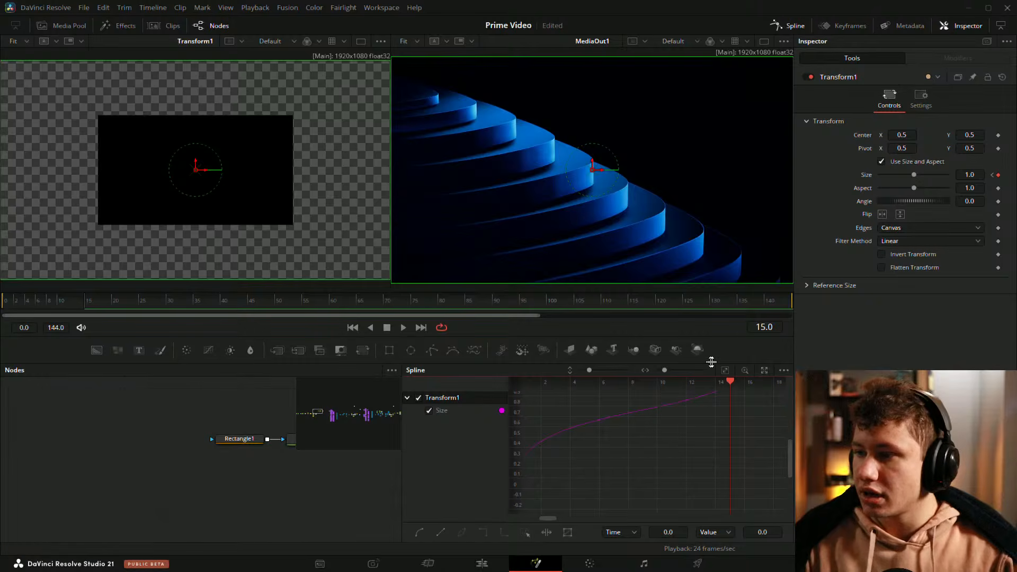
Step: Float the Spline editor in a larger window and drag the size keyframe handles so the curve eases out quickly toward 1.0
{"action": "left_click", "coordinate": [764, 372]}
{"action": "left_click_drag", "start_coordinate": [578, 358], "coordinate": [314, 117]}
{"action": "left_click_drag", "start_coordinate": [529, 304], "coordinate": [854, 505]}
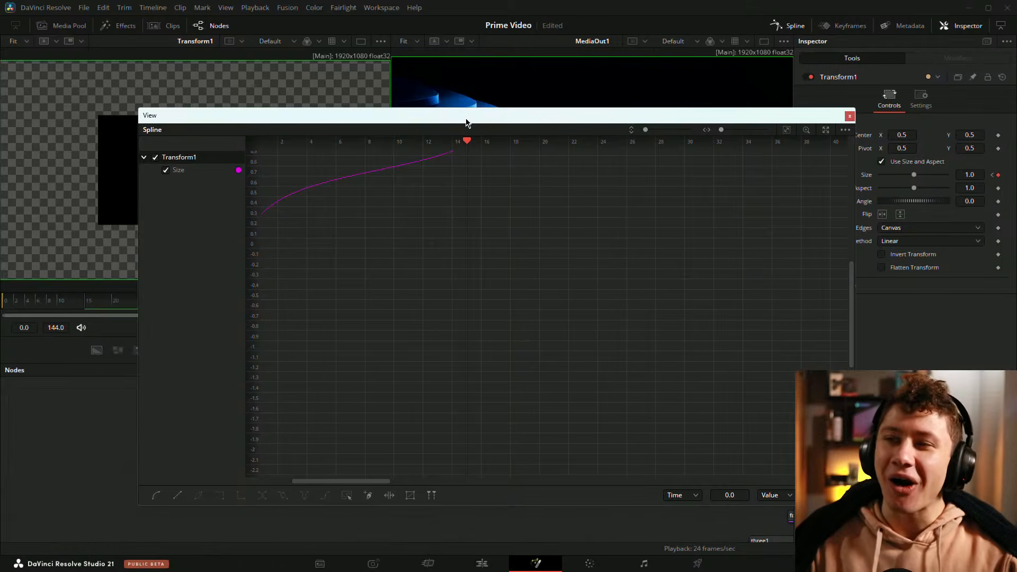
{"action": "left_click_drag", "start_coordinate": [468, 119], "coordinate": [369, 80]}
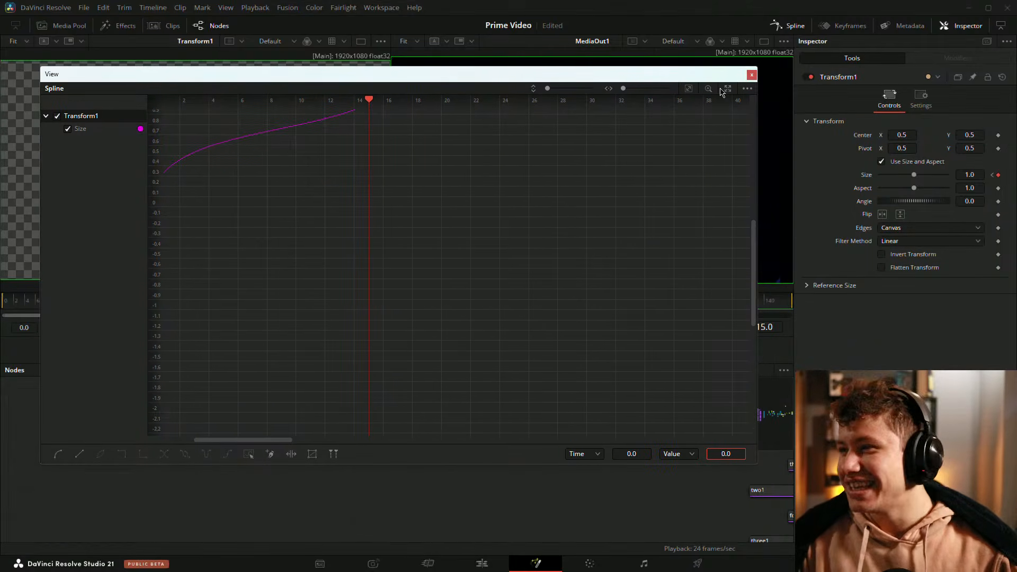
{"action": "left_click", "coordinate": [690, 89]}
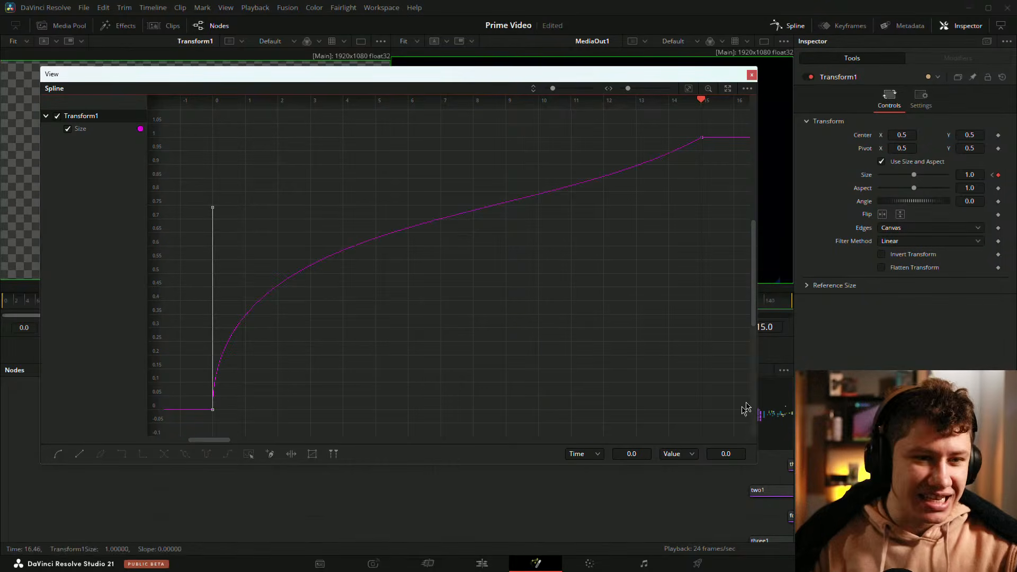
{"action": "left_click_drag", "start_coordinate": [666, 135], "coordinate": [730, 202]}
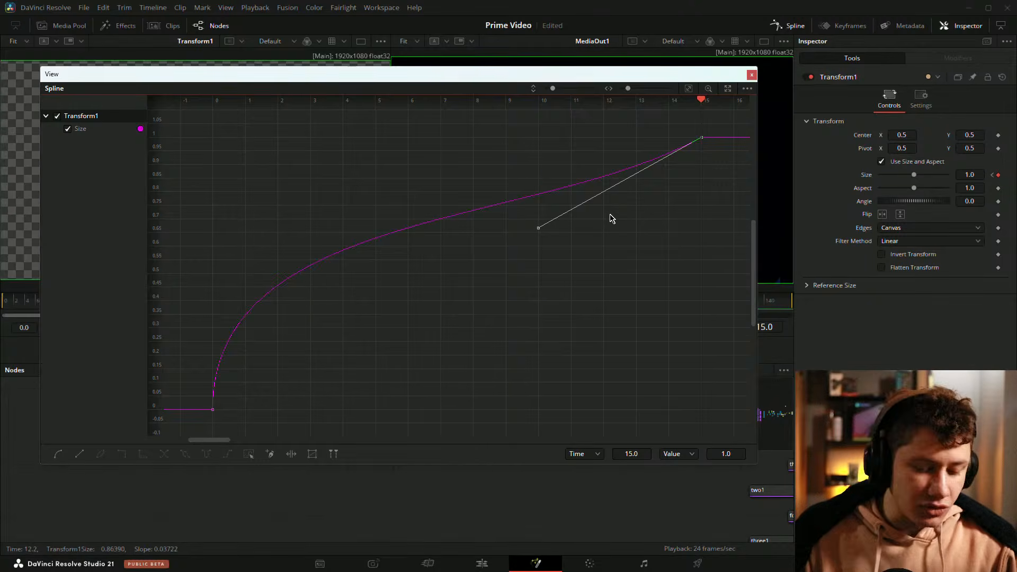
{"action": "key", "text": "f"}
{"action": "left_click_drag", "start_coordinate": [583, 188], "coordinate": [585, 216]}
{"action": "scroll", "coordinate": [590, 191], "scroll_direction": "down", "scroll_amount": 4}
{"action": "scroll", "coordinate": [606, 181], "scroll_direction": "up", "scroll_amount": 4}
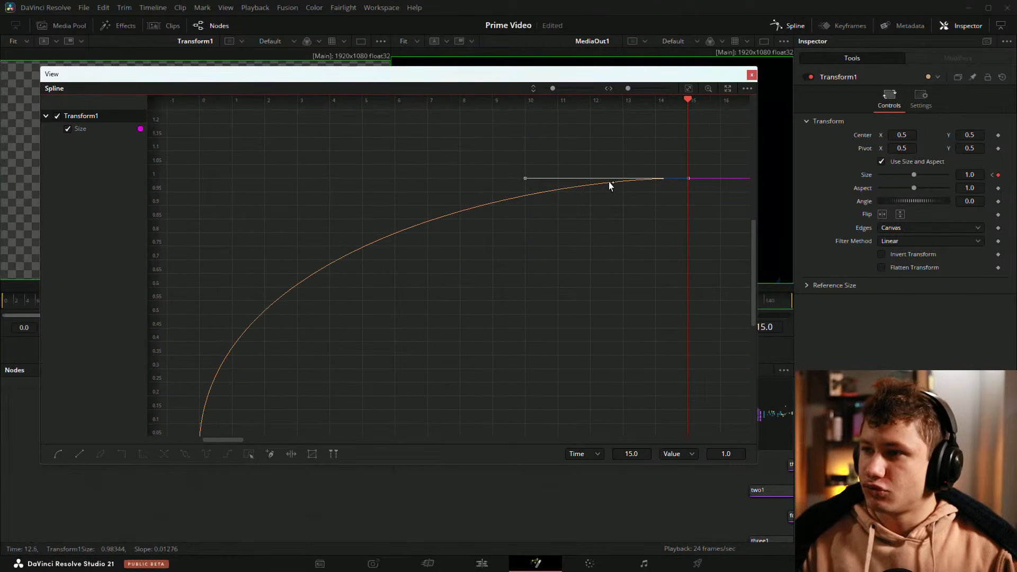
{"action": "left_click_drag", "start_coordinate": [500, 241], "coordinate": [476, 205]}
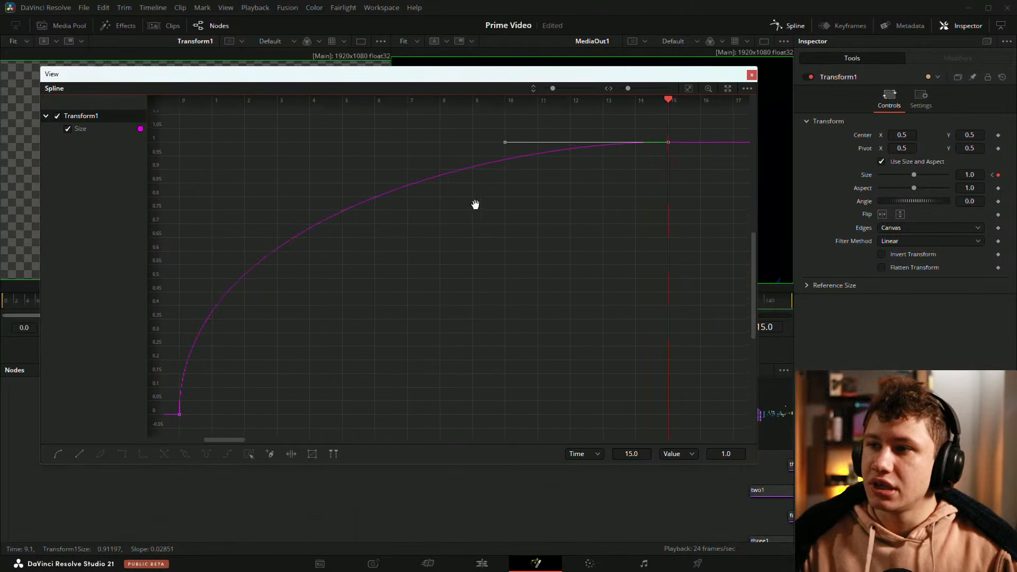
Step: Pull the frame-15 keyframe handle so the size slightly overshoots above 1.0 before settling
{"action": "scroll", "coordinate": [495, 200], "scroll_direction": "down", "scroll_amount": 2}
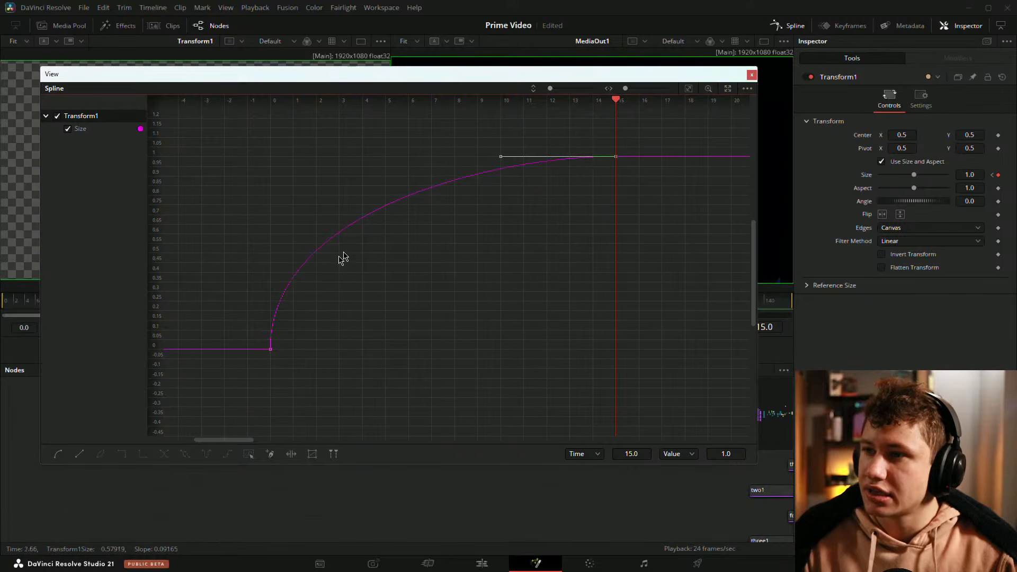
{"action": "left_click_drag", "start_coordinate": [595, 154], "coordinate": [559, 201]}
{"action": "left_click_drag", "start_coordinate": [463, 206], "coordinate": [447, 178]}
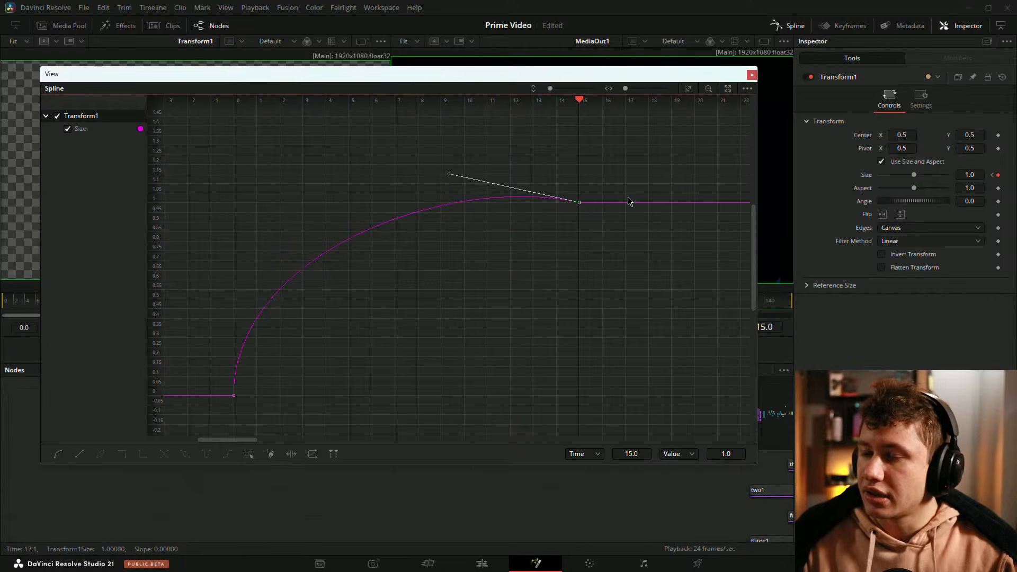
{"action": "left_click_drag", "start_coordinate": [571, 205], "coordinate": [488, 218]}
Step: Add size keyframes at frames 20 and 21
{"action": "left_click_drag", "start_coordinate": [498, 100], "coordinate": [613, 101]}
{"action": "left_click", "coordinate": [998, 175]}
{"action": "left_click", "coordinate": [998, 175]}
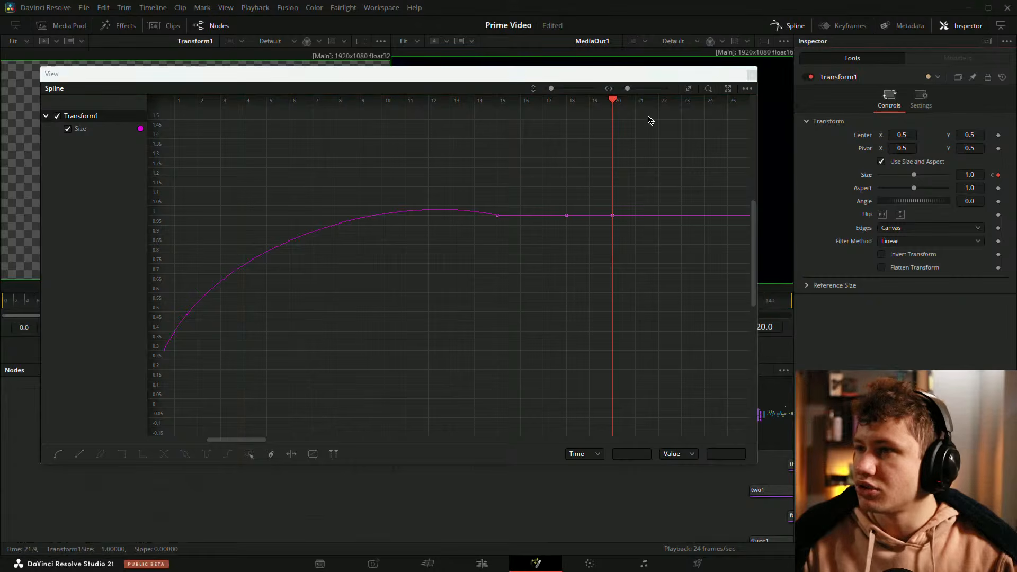
{"action": "left_click_drag", "start_coordinate": [616, 104], "coordinate": [636, 101]}
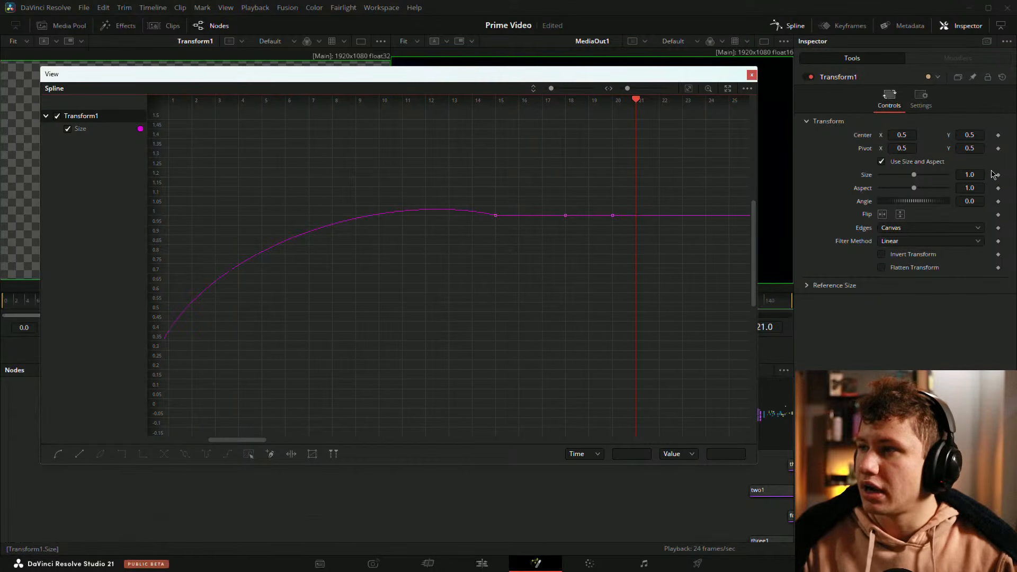
{"action": "left_click", "coordinate": [999, 176]}
Step: Adjust the new keyframes' handles to add a small dip and settle after the overshoot
{"action": "left_click_drag", "start_coordinate": [488, 189], "coordinate": [523, 255]}
{"action": "left_click_drag", "start_coordinate": [519, 215], "coordinate": [589, 252]}
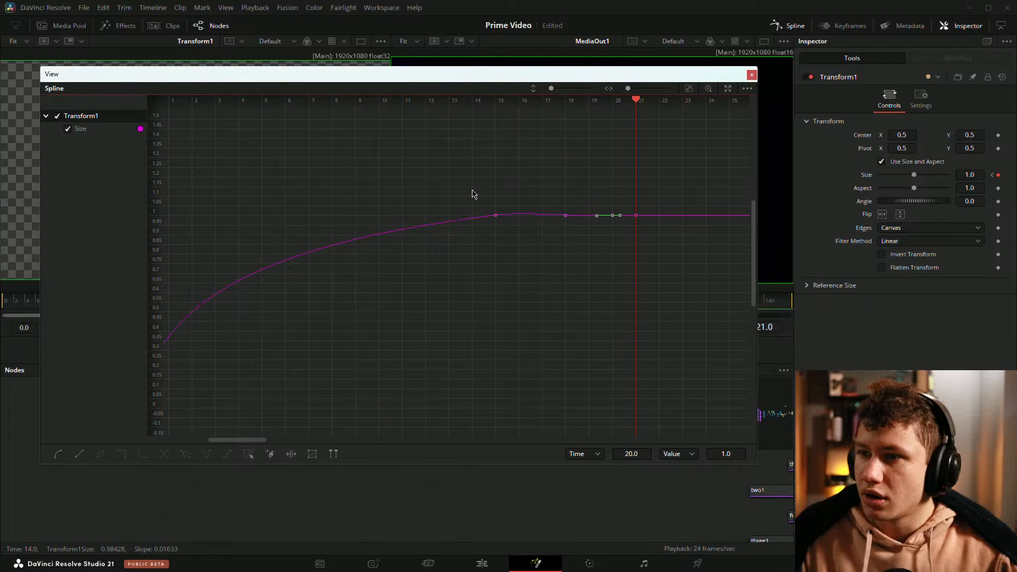
{"action": "left_click_drag", "start_coordinate": [473, 193], "coordinate": [582, 248]}
{"action": "scroll", "coordinate": [573, 210], "scroll_direction": "up", "scroll_amount": 2}
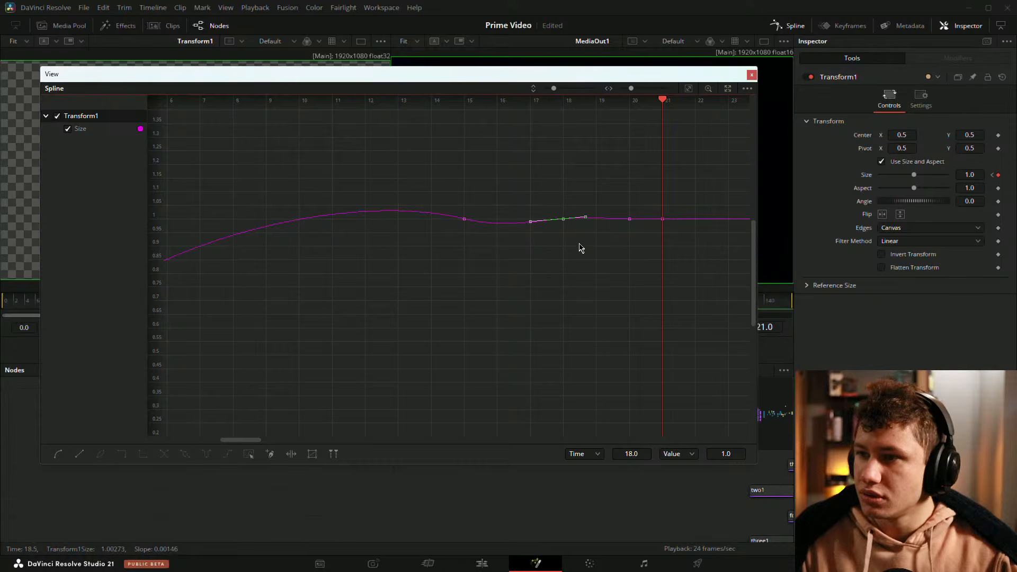
{"action": "left_click_drag", "start_coordinate": [627, 204], "coordinate": [642, 254]}
{"action": "left_click", "coordinate": [593, 204]}
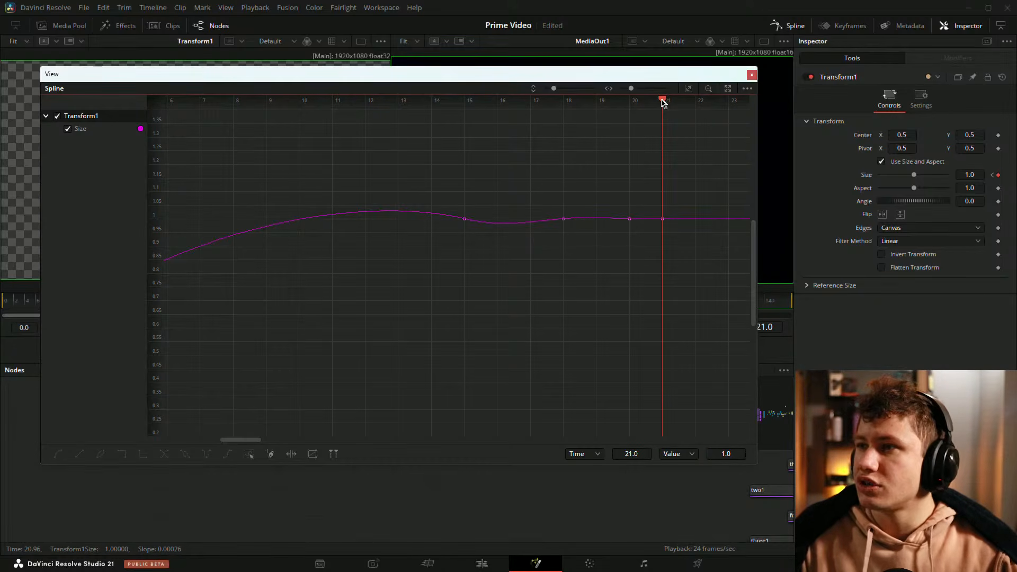
Step: Close the floating Spline window and play the animation from the start to review the size bounce
{"action": "left_click_drag", "start_coordinate": [663, 102], "coordinate": [539, 148]}
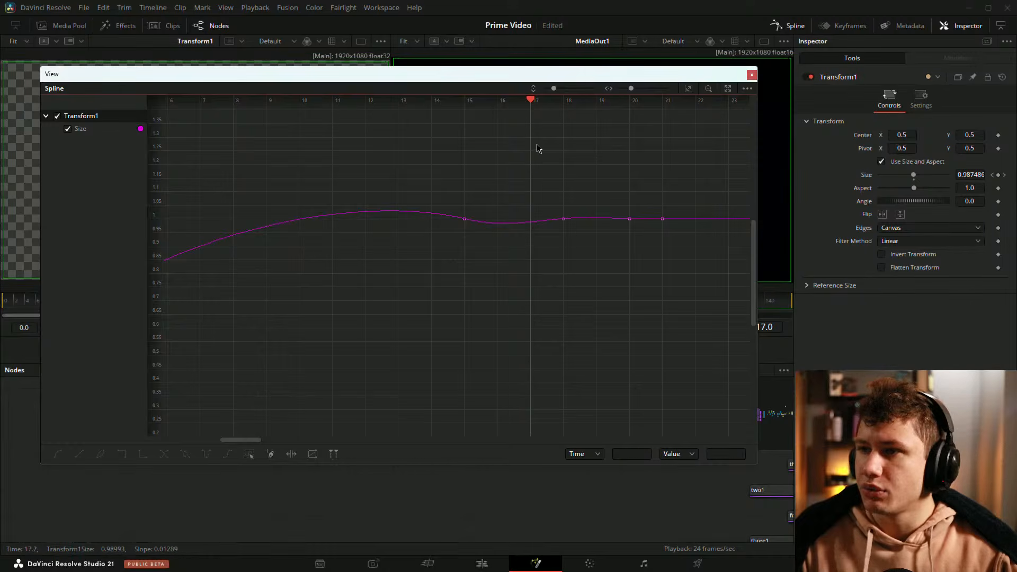
{"action": "scroll", "coordinate": [537, 149], "scroll_direction": "down", "scroll_amount": 5}
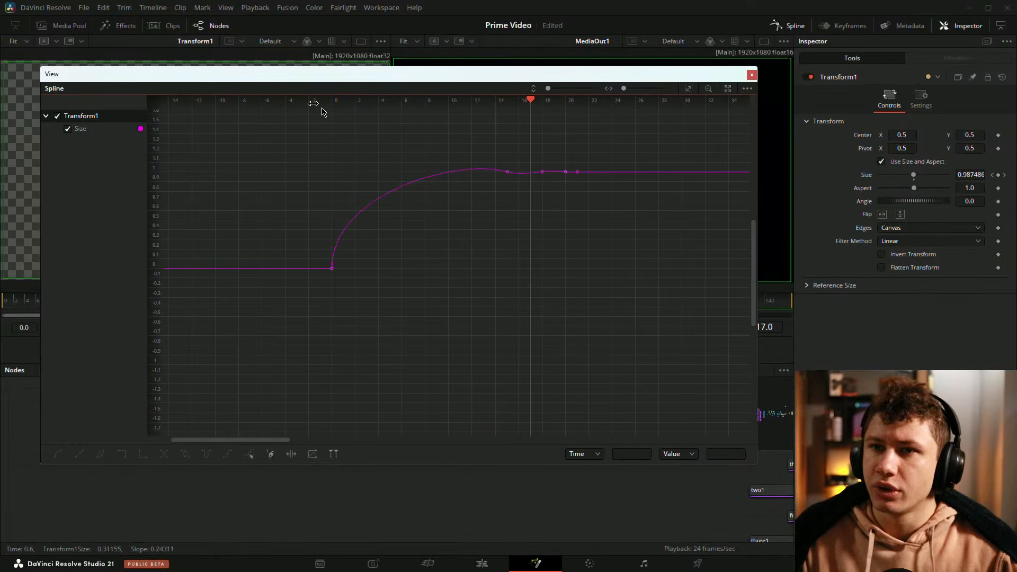
{"action": "left_click", "coordinate": [753, 74]}
{"action": "left_click", "coordinate": [791, 27]}
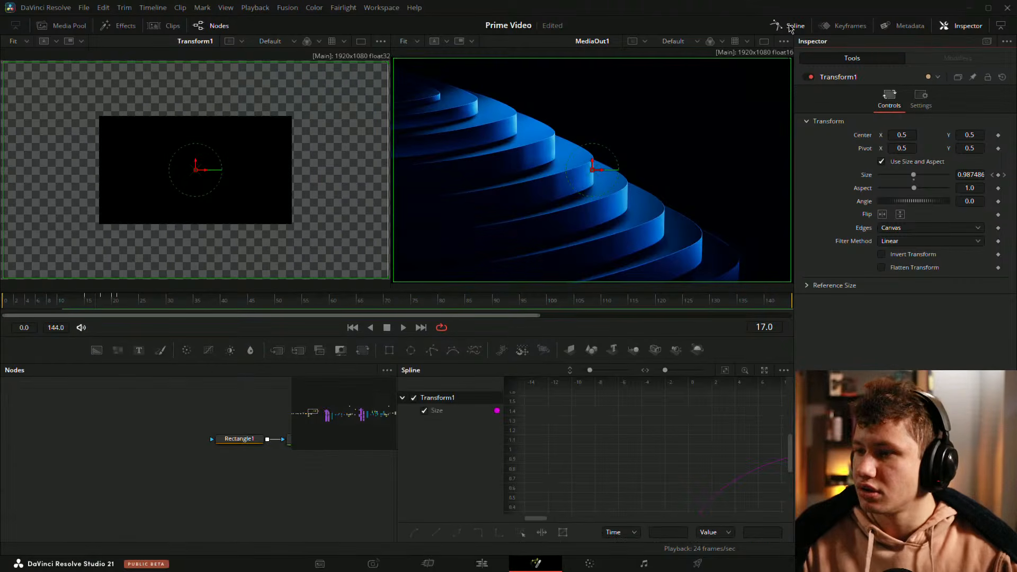
{"action": "left_click", "coordinate": [726, 371]}
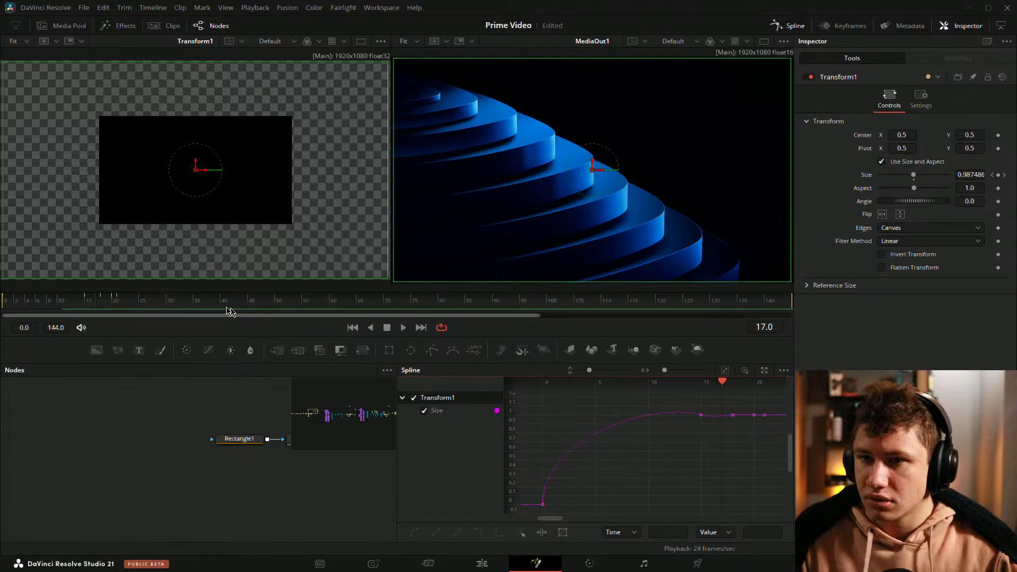
{"action": "left_click_drag", "start_coordinate": [101, 304], "coordinate": [3, 304]}
{"action": "key", "text": "space"}
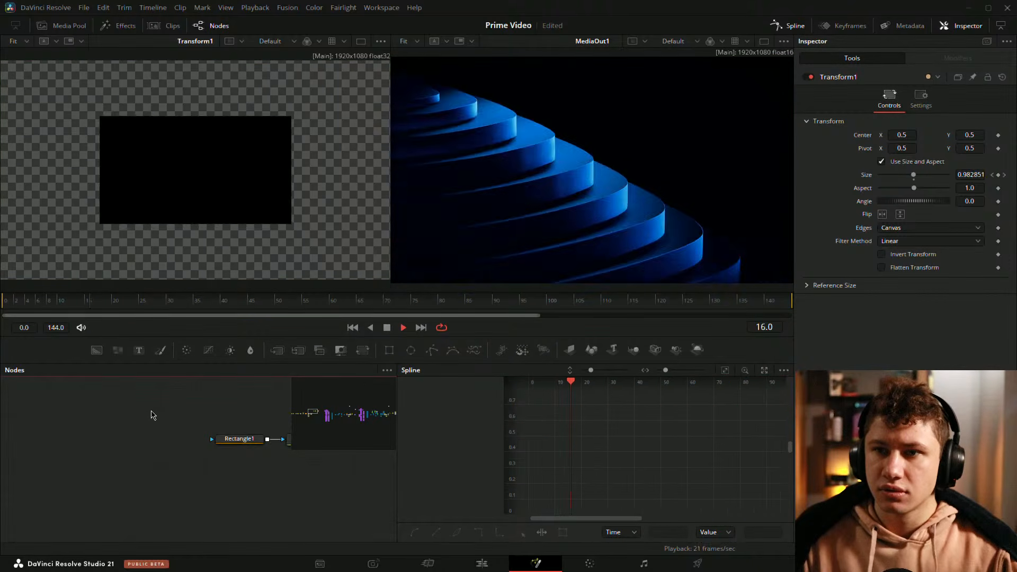
Step: Open the Keyframes editor beside the Spline editor and select the Transform1 node to show its size keyframes
{"action": "left_click", "coordinate": [844, 26]}
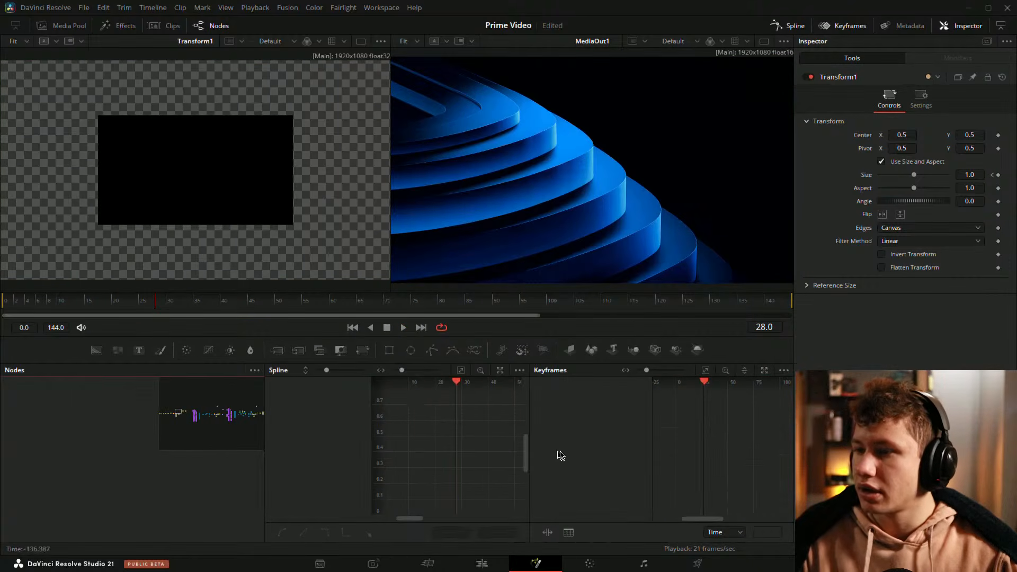
{"action": "left_click_drag", "start_coordinate": [234, 446], "coordinate": [66, 477]}
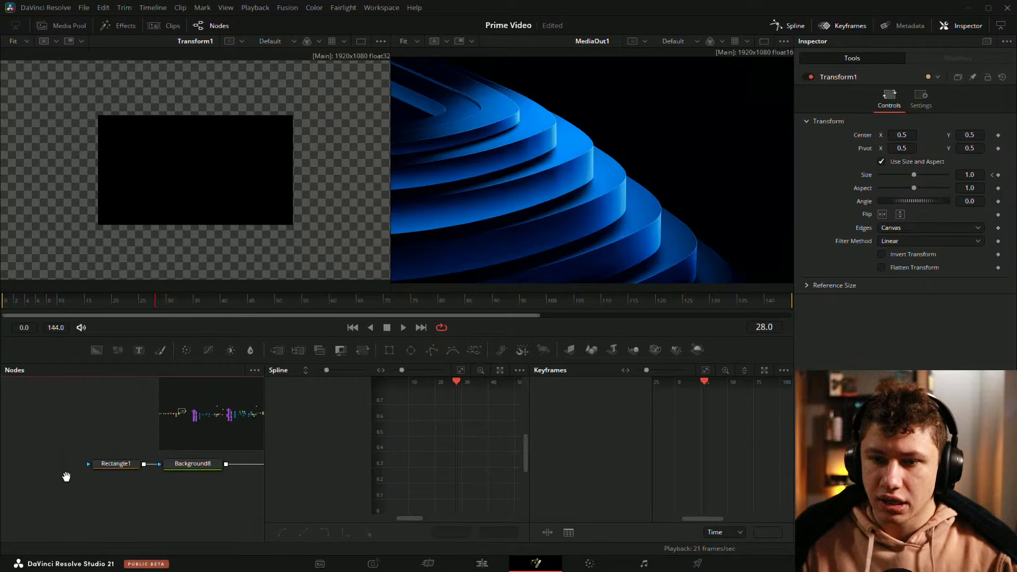
{"action": "left_click_drag", "start_coordinate": [128, 459], "coordinate": [8, 451]}
{"action": "left_click", "coordinate": [125, 459]}
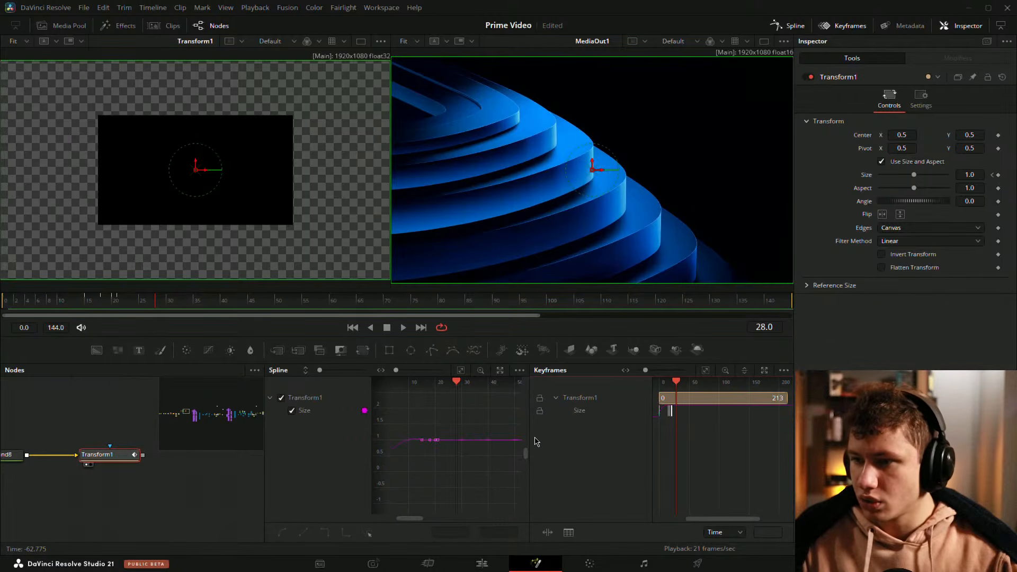
{"action": "left_click_drag", "start_coordinate": [530, 443], "coordinate": [485, 442]}
{"action": "left_click_drag", "start_coordinate": [265, 443], "coordinate": [124, 445]}
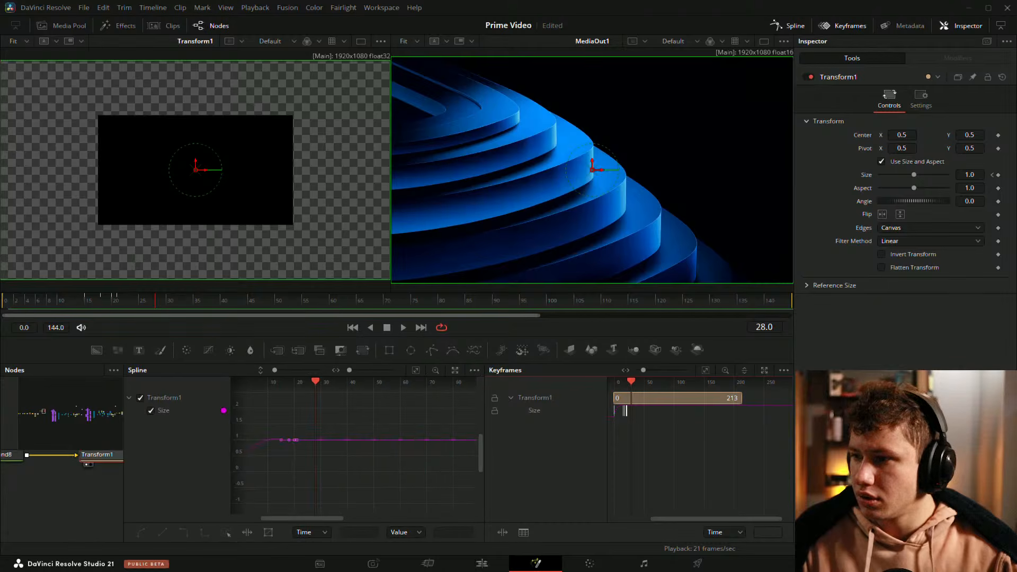
{"action": "scroll", "coordinate": [628, 414], "scroll_direction": "up", "scroll_amount": 5}
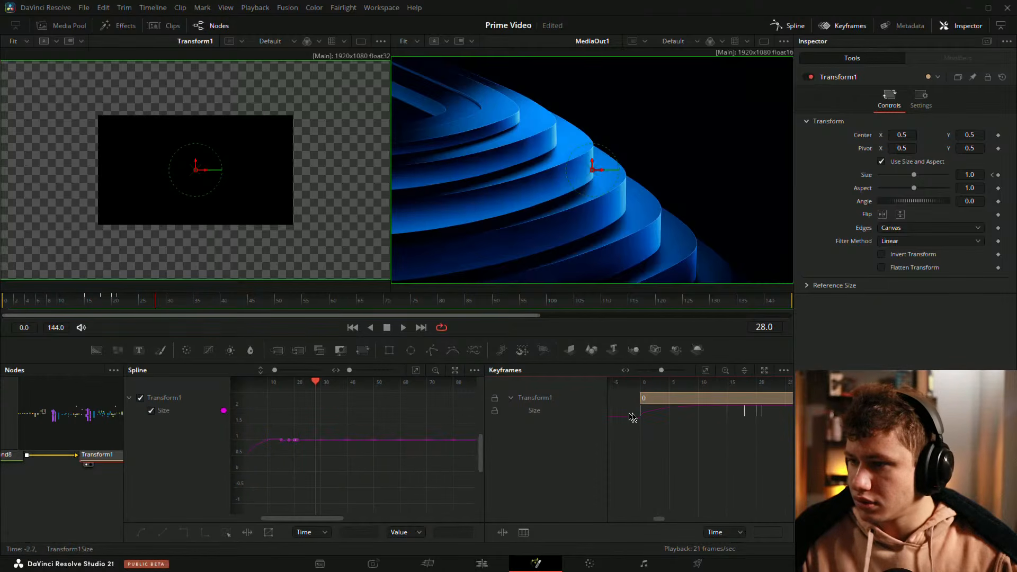
Step: Move the later size keyframes earlier to tighten the bounce timing
{"action": "left_click_drag", "start_coordinate": [772, 432], "coordinate": [681, 413]}
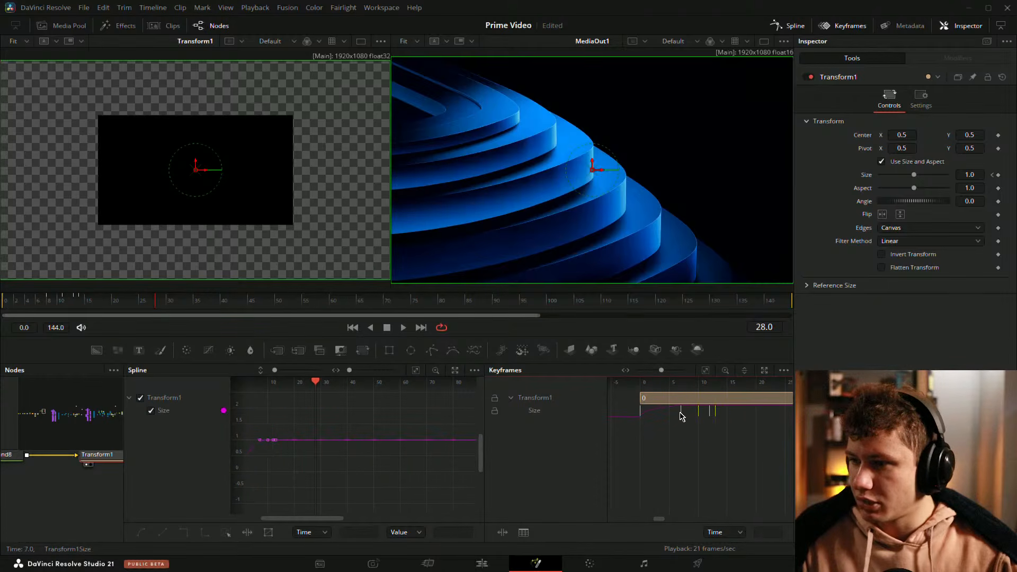
{"action": "left_click_drag", "start_coordinate": [182, 301], "coordinate": [9, 308]}
{"action": "left_click_drag", "start_coordinate": [736, 454], "coordinate": [664, 418]}
Step: Play the animation from the start several times to review the scale-in timing
{"action": "left_click", "coordinate": [6, 307]}
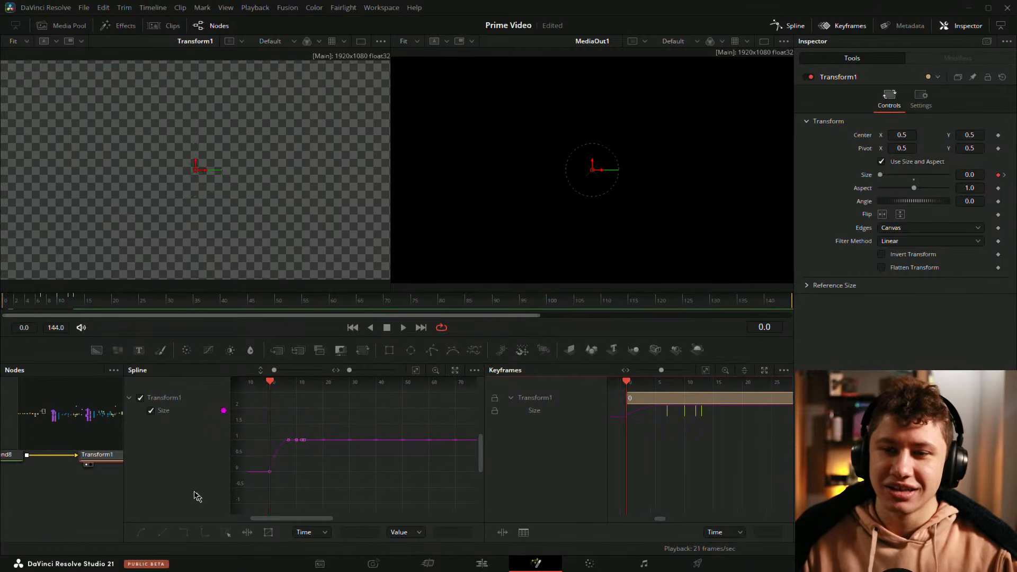
{"action": "left_click", "coordinate": [156, 469]}
{"action": "key", "text": "space"}
{"action": "key", "text": "space"}
{"action": "left_click", "coordinate": [83, 494]}
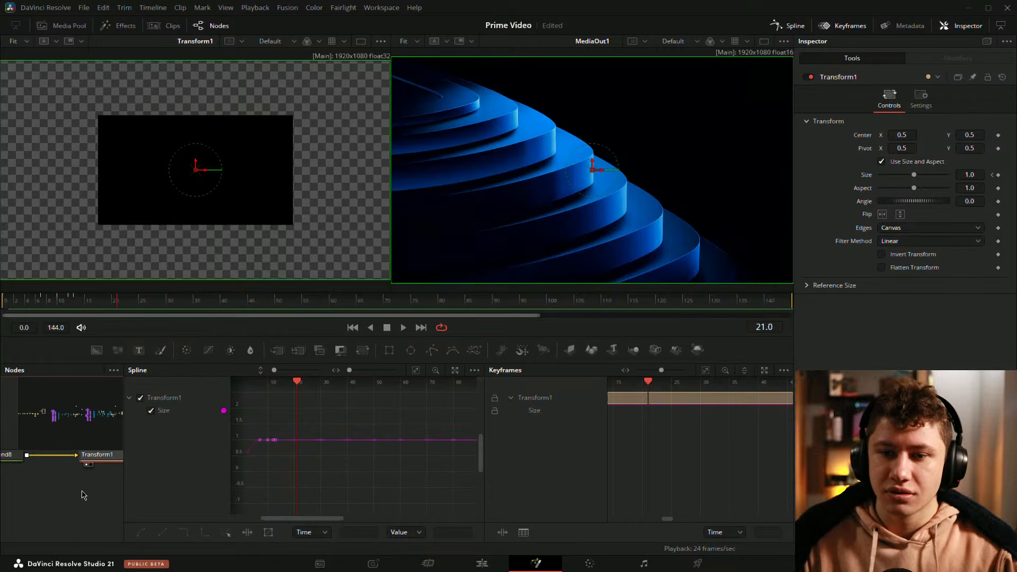
{"action": "left_click", "coordinate": [7, 306]}
{"action": "key", "text": "space"}
{"action": "key", "text": "space"}
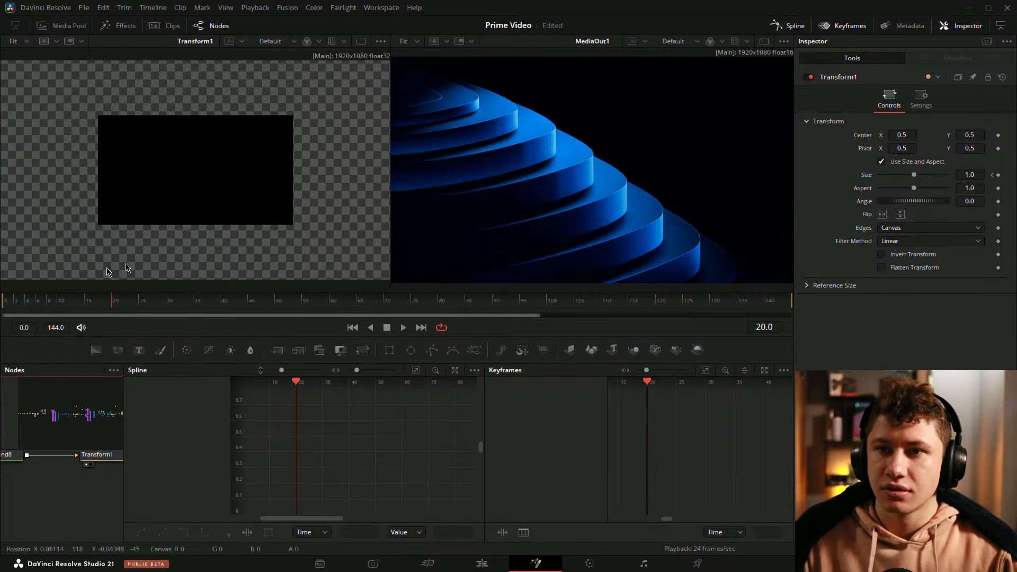
{"action": "key", "text": "space"}
{"action": "key", "text": "space"}
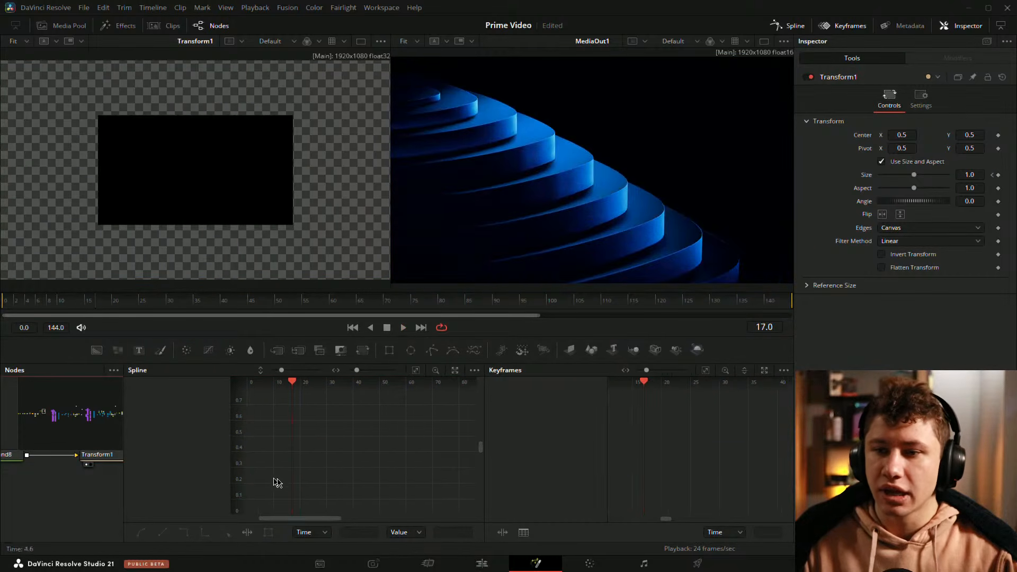
Step: Select the Transform node, go to frame 7 and step to the next size keyframe
{"action": "left_click_drag", "start_coordinate": [122, 478], "coordinate": [286, 479]}
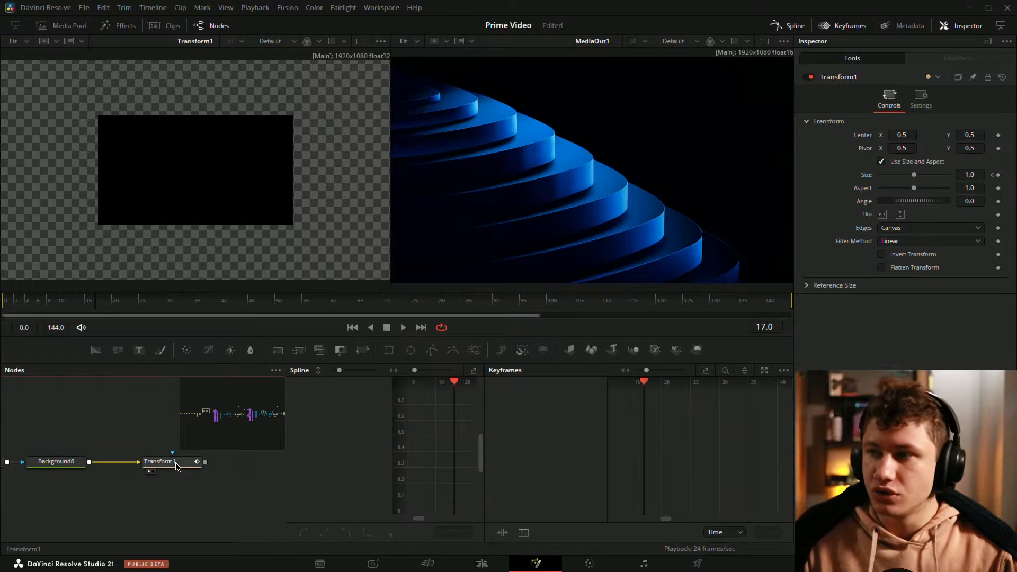
{"action": "left_click", "coordinate": [159, 475]}
{"action": "left_click", "coordinate": [38, 302]}
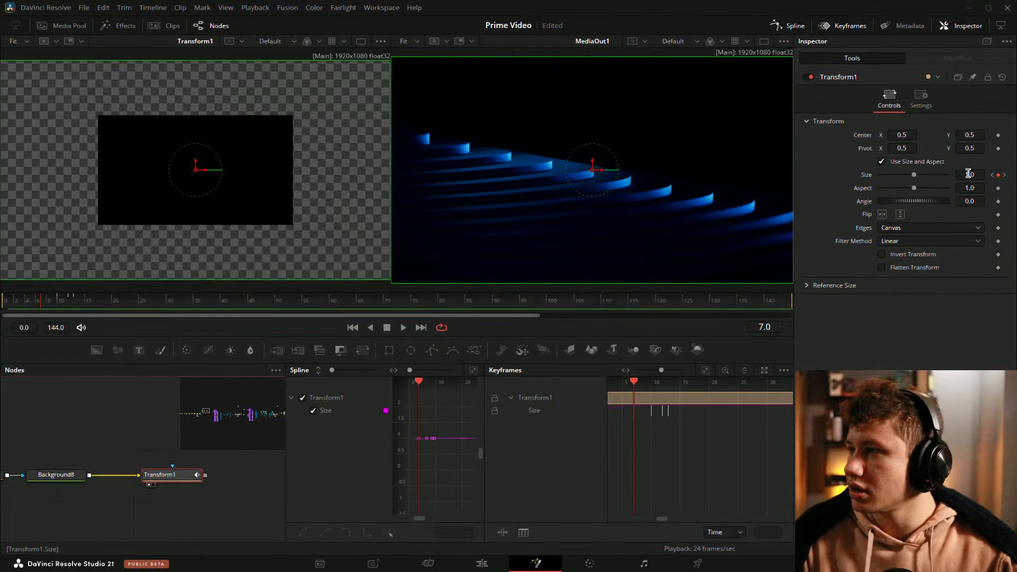
{"action": "left_click", "coordinate": [998, 175]}
{"action": "left_click", "coordinate": [1005, 175]}
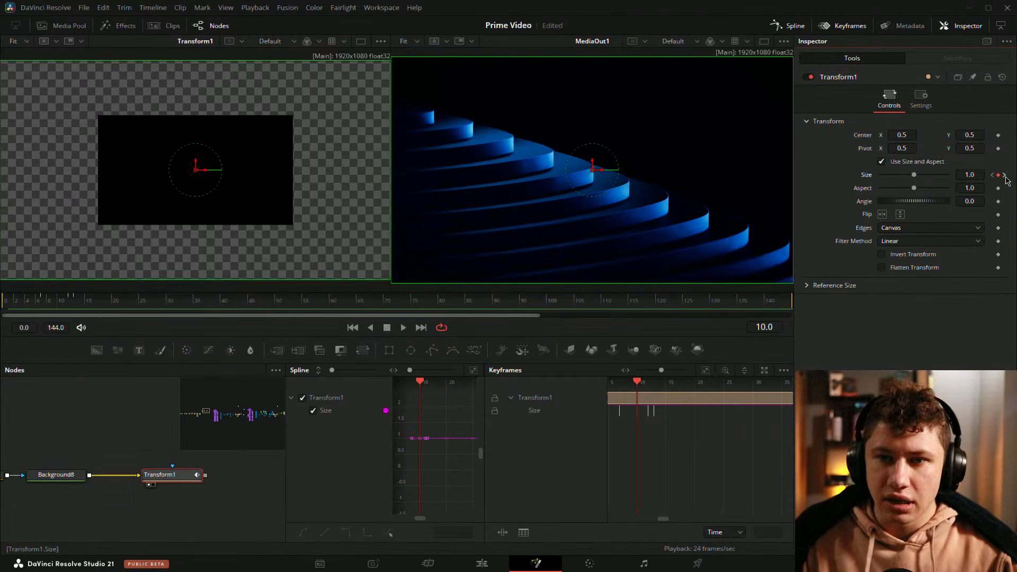
Step: Close the Keyframes editor and float the Spline editor in a separate window
{"action": "left_click", "coordinate": [824, 25]}
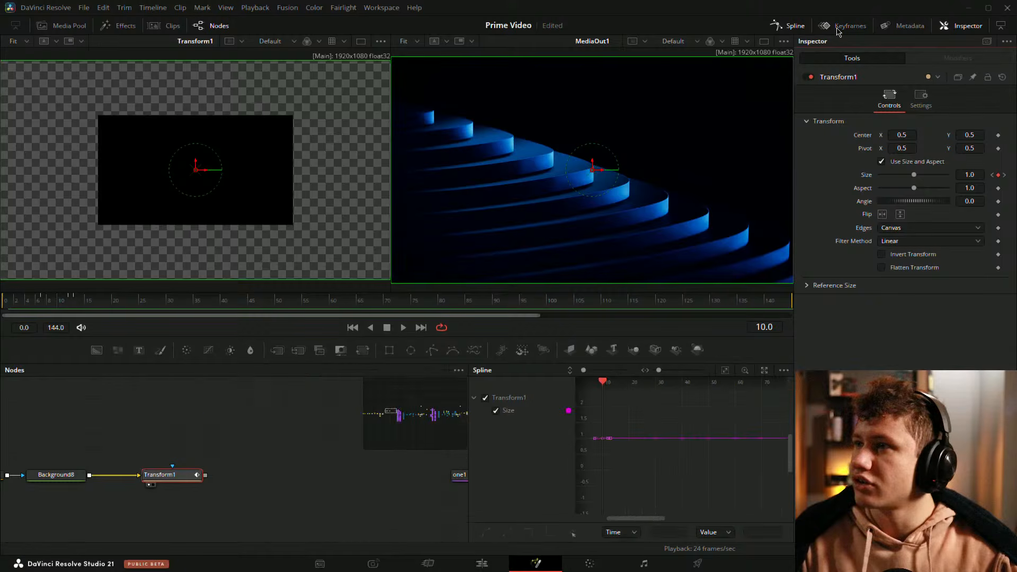
{"action": "left_click", "coordinate": [765, 370]}
{"action": "left_click_drag", "start_coordinate": [508, 155], "coordinate": [488, 164]}
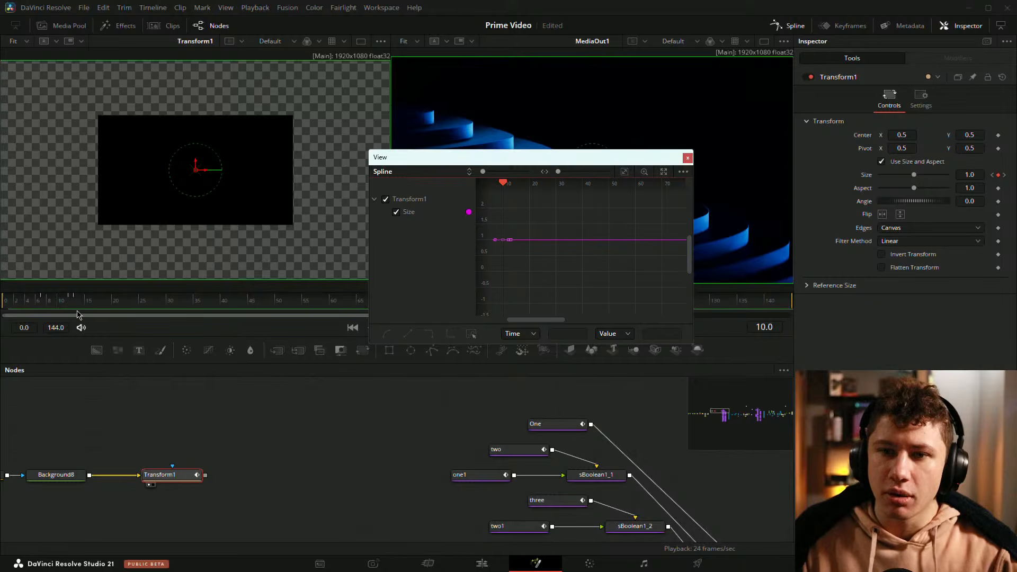
Step: Enlarge the floating Spline editor and reshape the Bezier handles of the size overshoot keyframe near frame 7 to smooth the bounce
{"action": "mouse_move", "coordinate": [79, 301]}
{"action": "left_mouse_down"}
{"action": "mouse_move", "coordinate": [6, 301]}
{"action": "mouse_move", "coordinate": [75, 301]}
{"action": "left_mouse_up"}
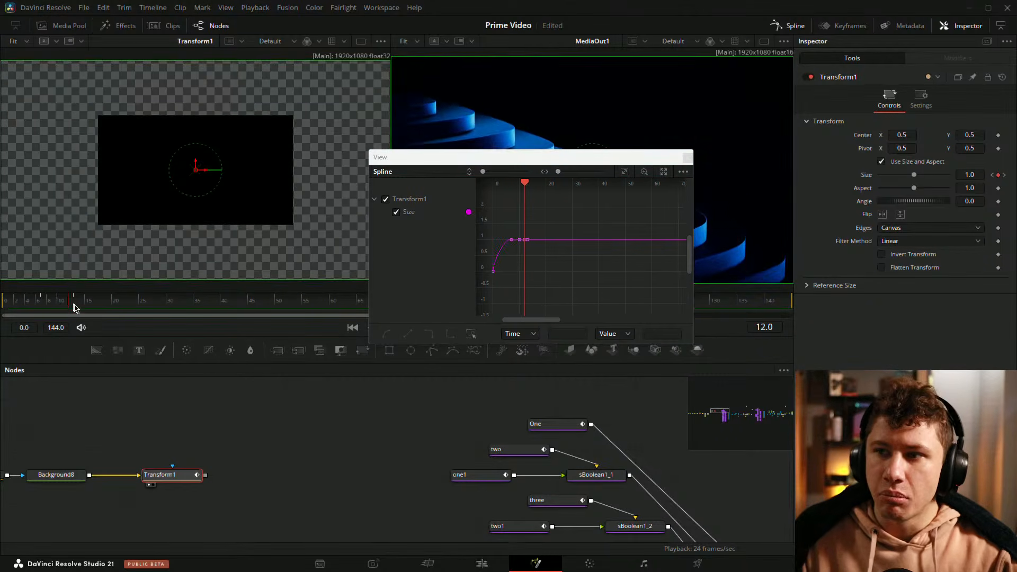
{"action": "left_click_drag", "start_coordinate": [613, 159], "coordinate": [412, 142]}
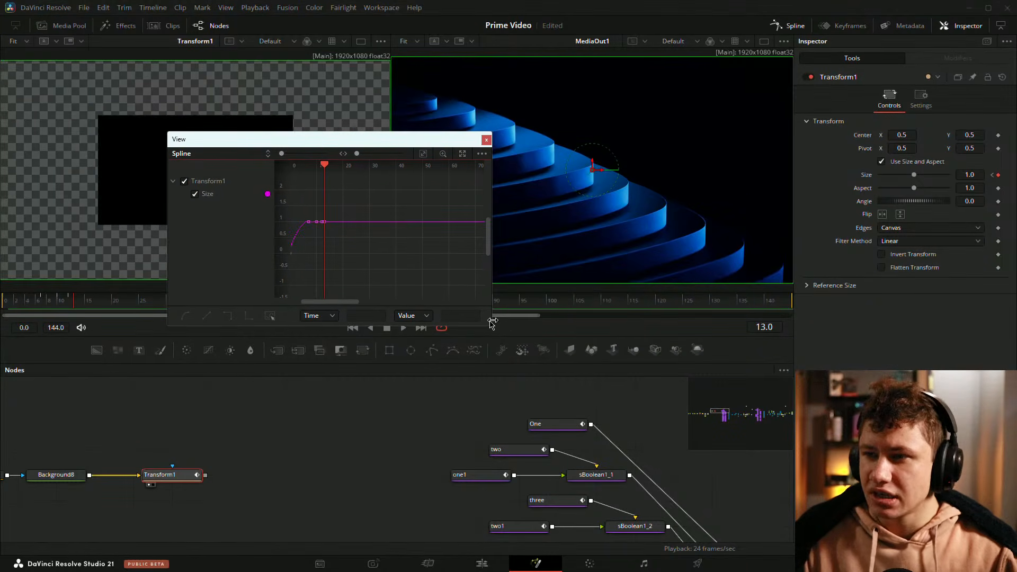
{"action": "left_click_drag", "start_coordinate": [492, 327], "coordinate": [754, 538]}
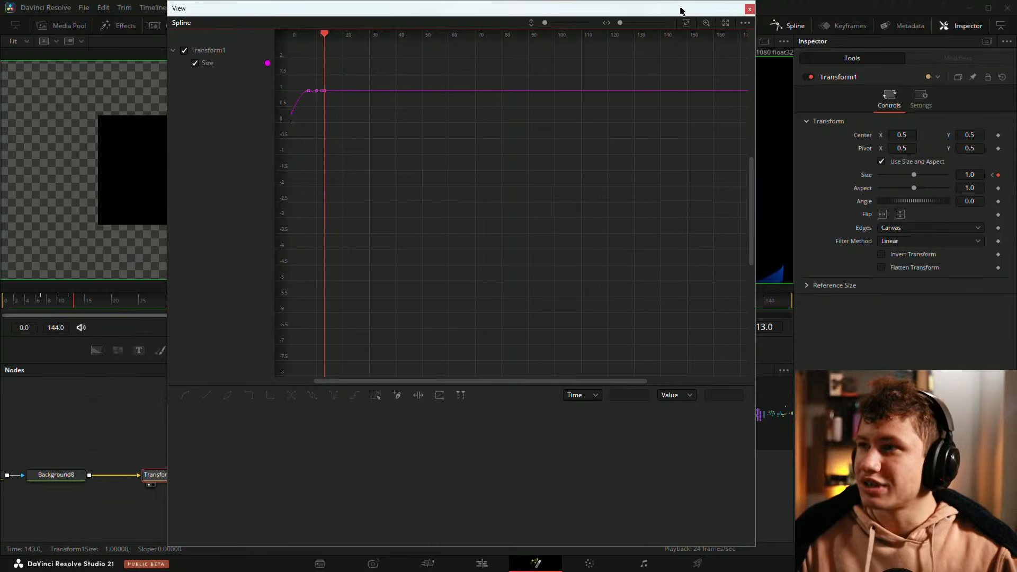
{"action": "left_click", "coordinate": [686, 23]}
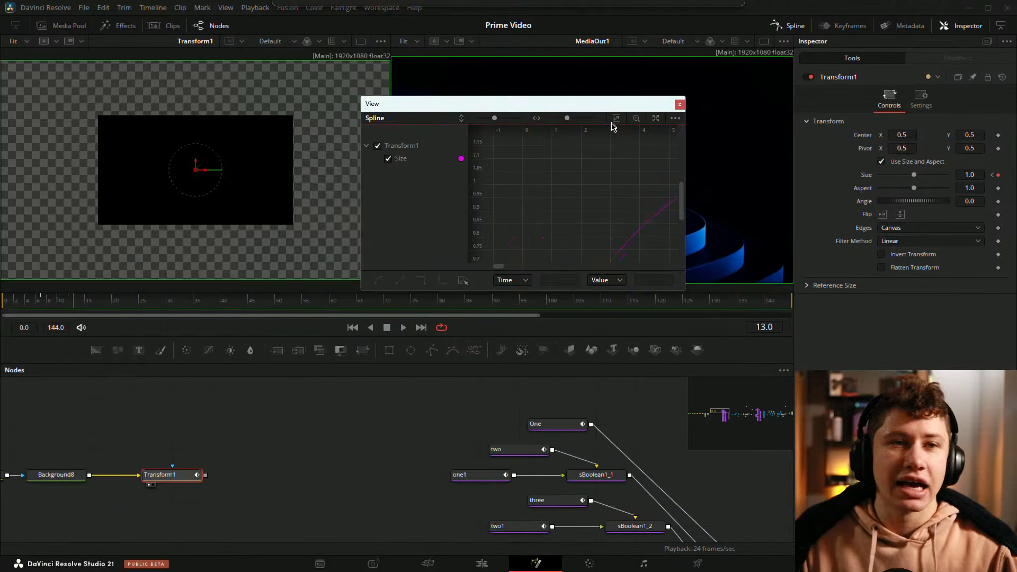
{"action": "left_click_drag", "start_coordinate": [613, 126], "coordinate": [393, 101]}
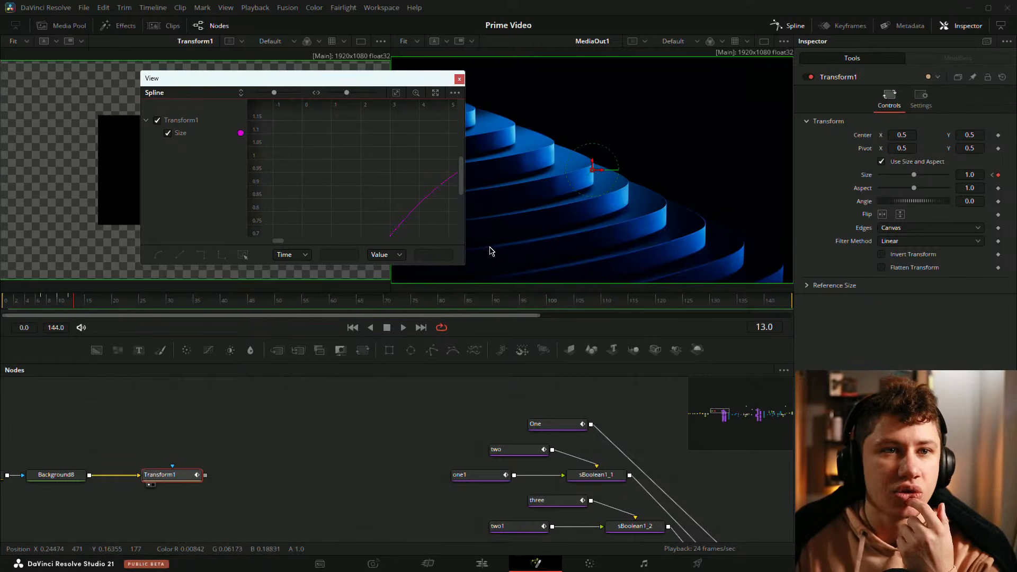
{"action": "left_click_drag", "start_coordinate": [461, 267], "coordinate": [766, 507]}
{"action": "left_click_drag", "start_coordinate": [479, 186], "coordinate": [520, 250]}
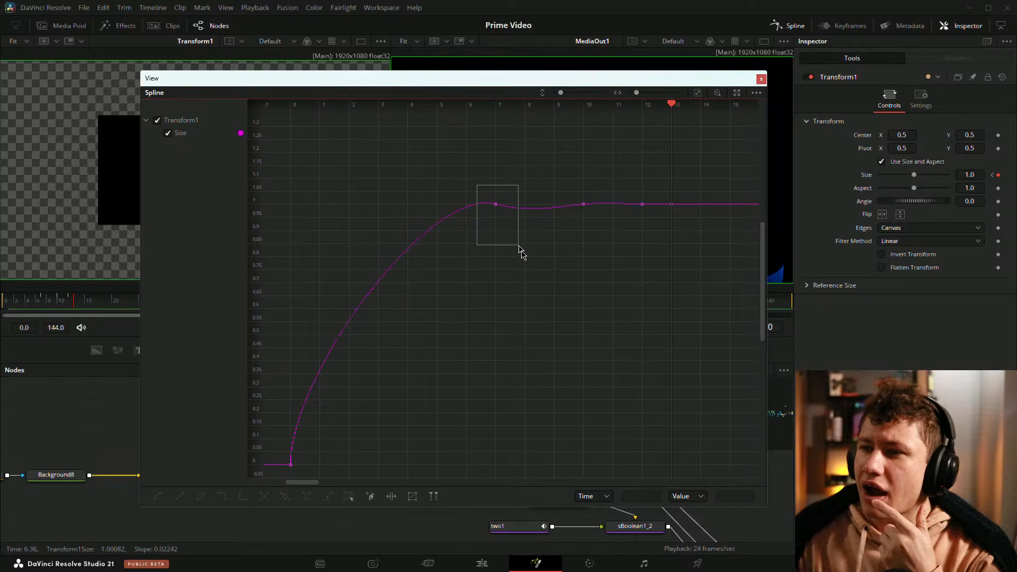
{"action": "left_click_drag", "start_coordinate": [428, 188], "coordinate": [385, 177]}
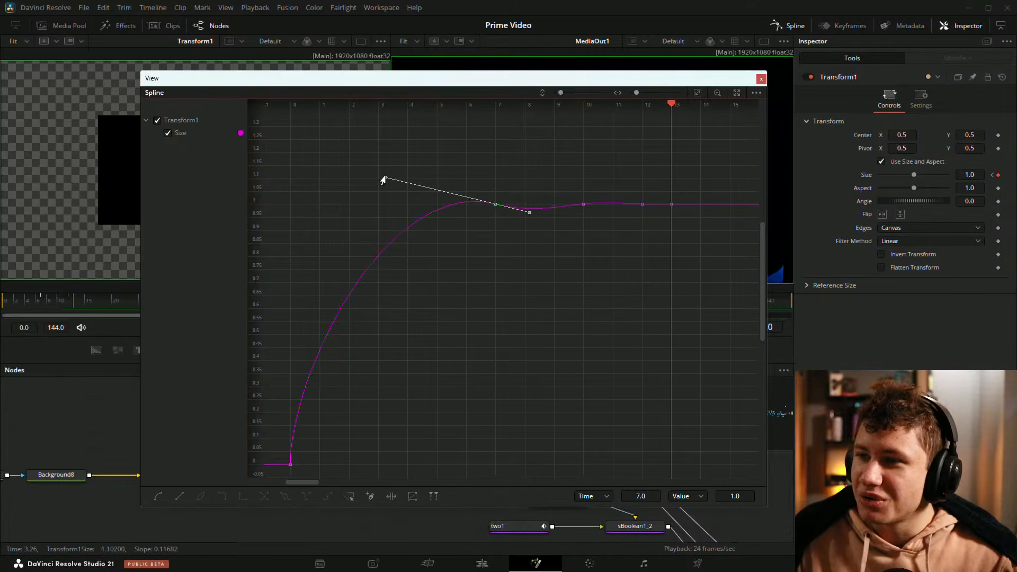
{"action": "left_click_drag", "start_coordinate": [525, 214], "coordinate": [660, 230]}
Step: Refine the handles of the later size bounce keyframes around frame 12 for a smoother settle
{"action": "scroll", "coordinate": [653, 205], "scroll_direction": "up", "scroll_amount": 3}
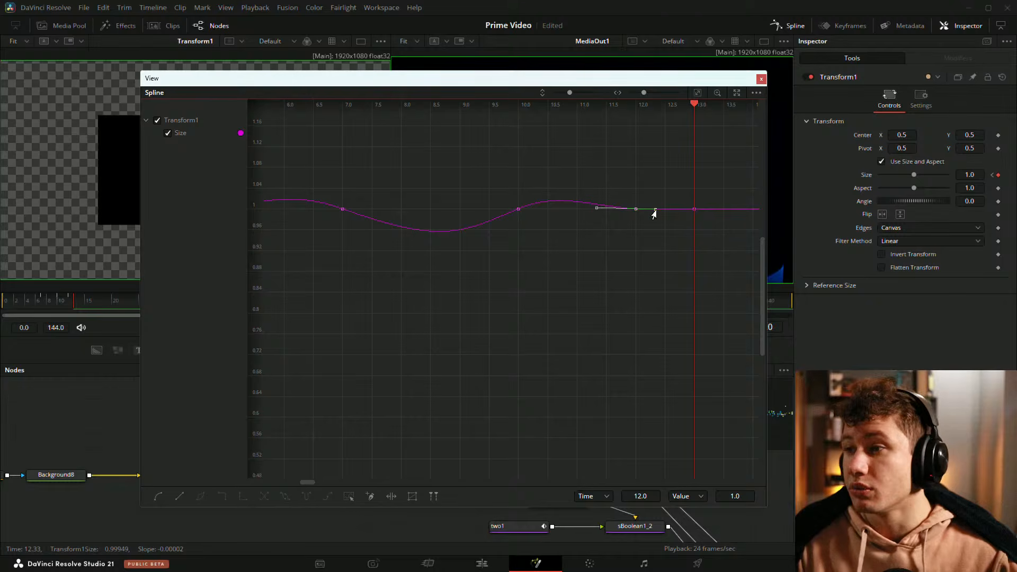
{"action": "left_click_drag", "start_coordinate": [655, 211], "coordinate": [659, 218]}
{"action": "left_click", "coordinate": [665, 187]}
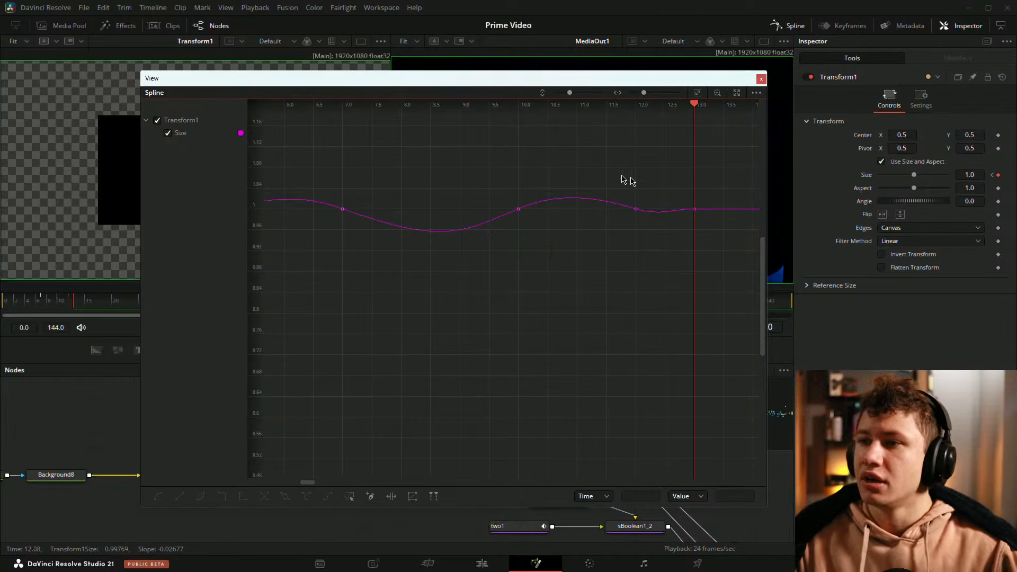
{"action": "scroll", "coordinate": [546, 160], "scroll_direction": "down", "scroll_amount": 3}
{"action": "left_click_drag", "start_coordinate": [456, 158], "coordinate": [546, 162]}
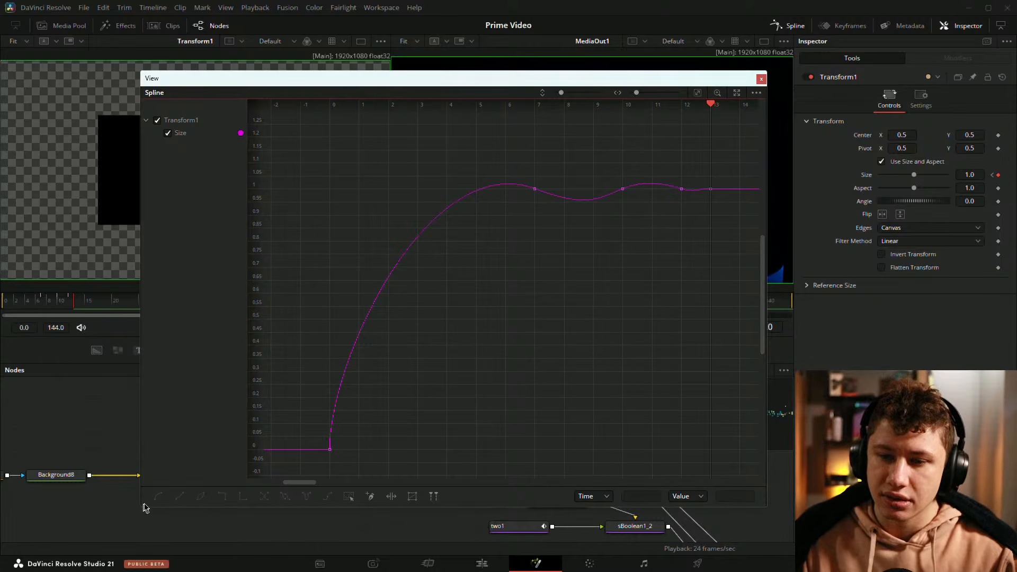
Step: Shrink the Spline window and play the animation from the start to review the bounce
{"action": "left_click_drag", "start_coordinate": [139, 510], "coordinate": [386, 386]}
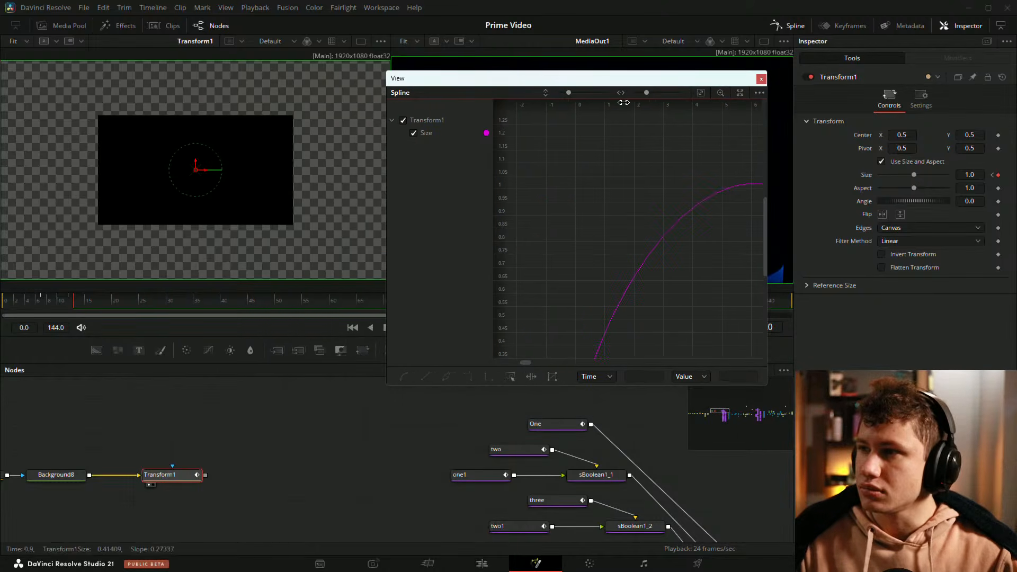
{"action": "left_click_drag", "start_coordinate": [660, 74], "coordinate": [692, 69]}
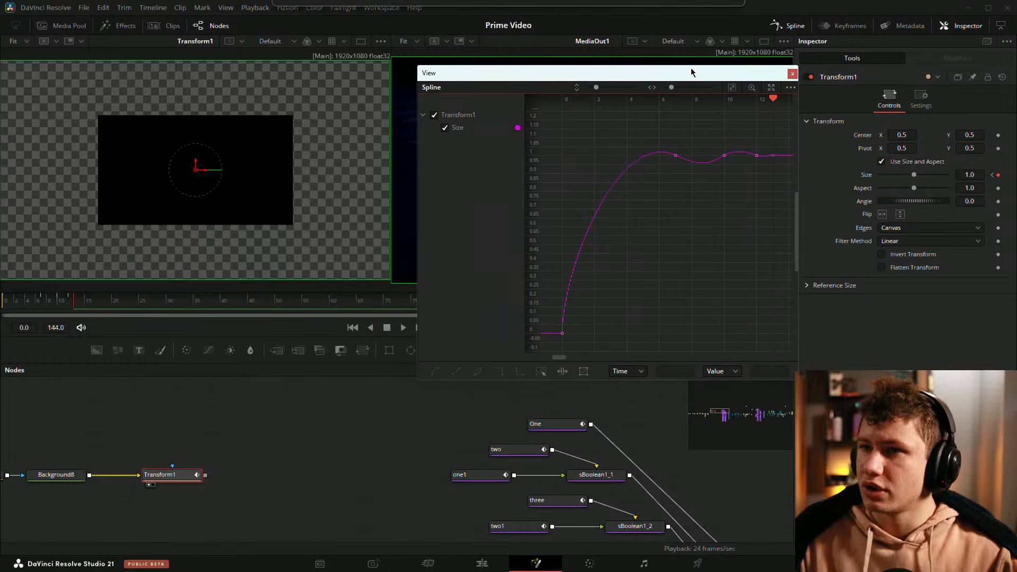
{"action": "key", "text": "space"}
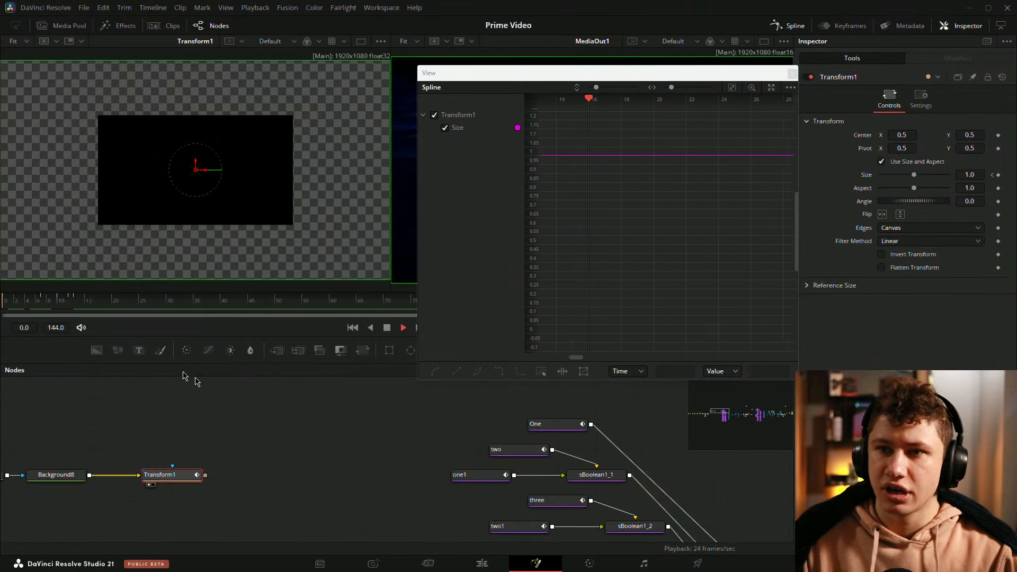
{"action": "key", "text": "space"}
{"action": "left_click_drag", "start_coordinate": [59, 301], "coordinate": [1, 308]}
{"action": "left_click", "coordinate": [290, 415]}
{"action": "key", "text": "space"}
{"action": "key", "text": "space"}
{"action": "key", "text": "space"}
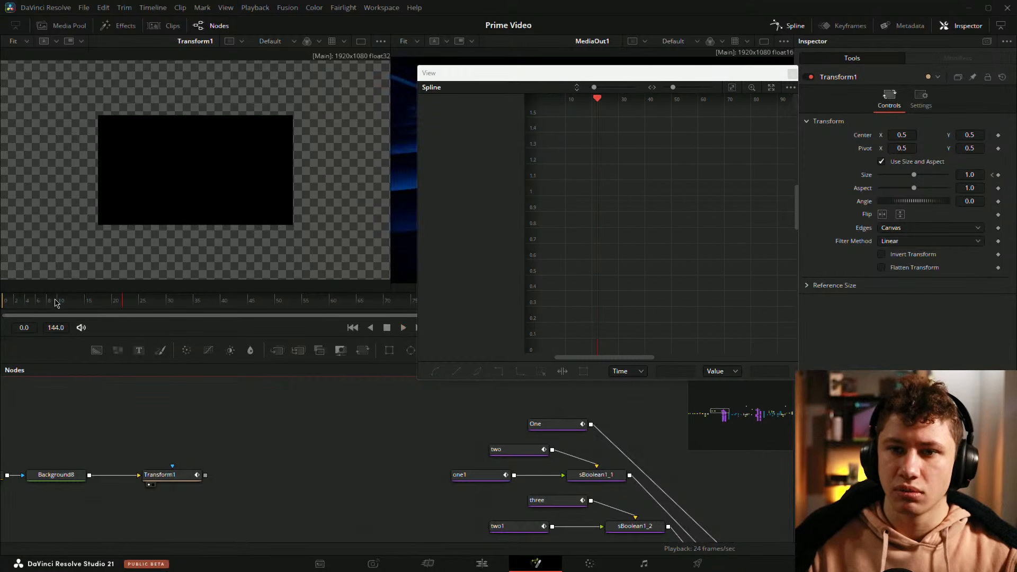
{"action": "key", "text": "space"}
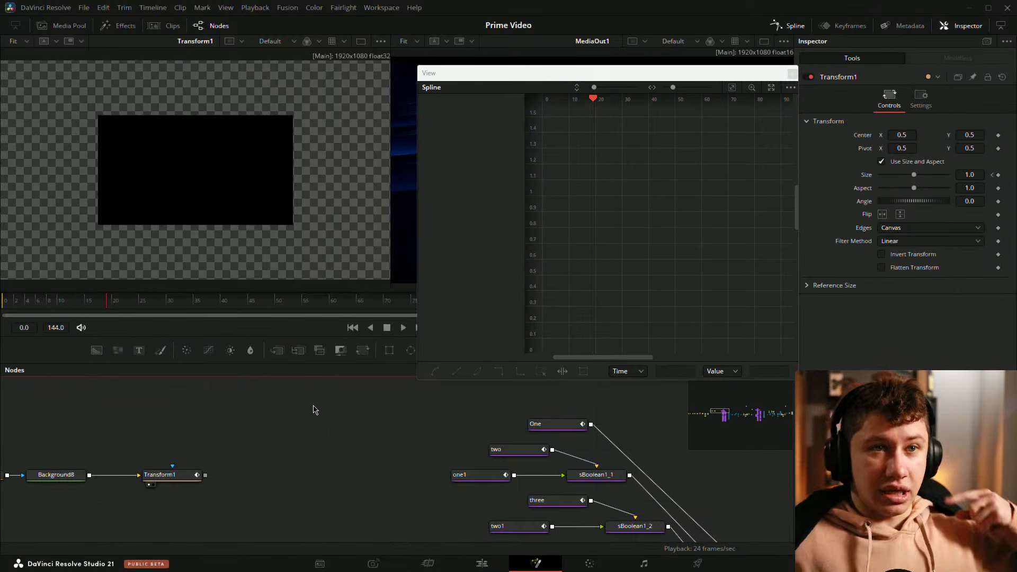
Step: Close the floating Spline editor
{"action": "mouse_move", "coordinate": [565, 69]}
{"action": "left_mouse_down"}
{"action": "mouse_move", "coordinate": [466, 284]}
{"action": "mouse_move", "coordinate": [547, 125]}
{"action": "mouse_move", "coordinate": [546, 74]}
{"action": "left_mouse_up"}
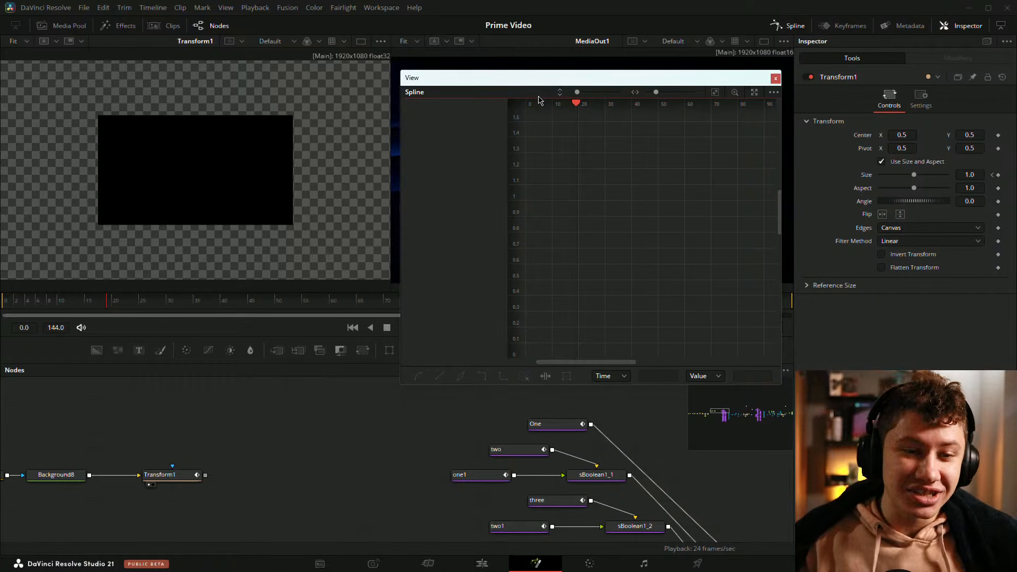
{"action": "left_click_drag", "start_coordinate": [434, 440], "coordinate": [365, 443]}
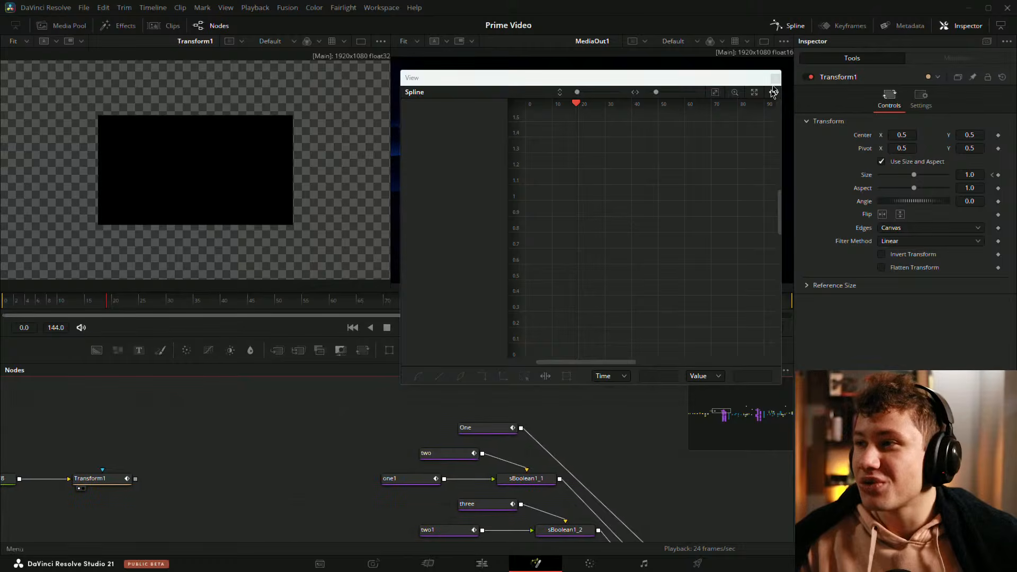
{"action": "left_click", "coordinate": [776, 78]}
{"action": "left_click_drag", "start_coordinate": [144, 303], "coordinate": [210, 302]}
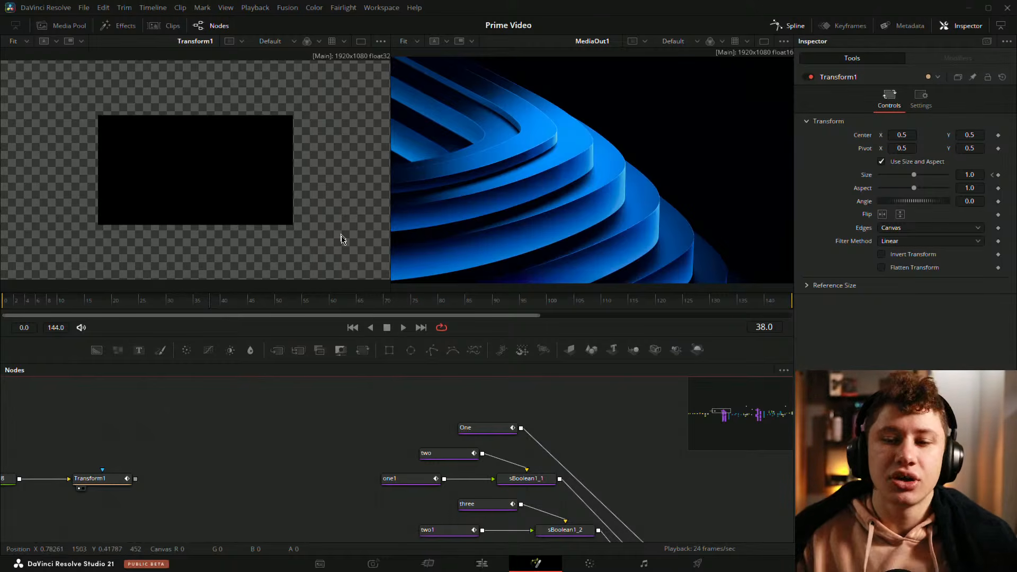
Step: Arrange the Rectangle node feeding the Background node, moving it further left in the node graph
{"action": "left_click_drag", "start_coordinate": [191, 461], "coordinate": [489, 428]}
{"action": "left_click", "coordinate": [206, 446]}
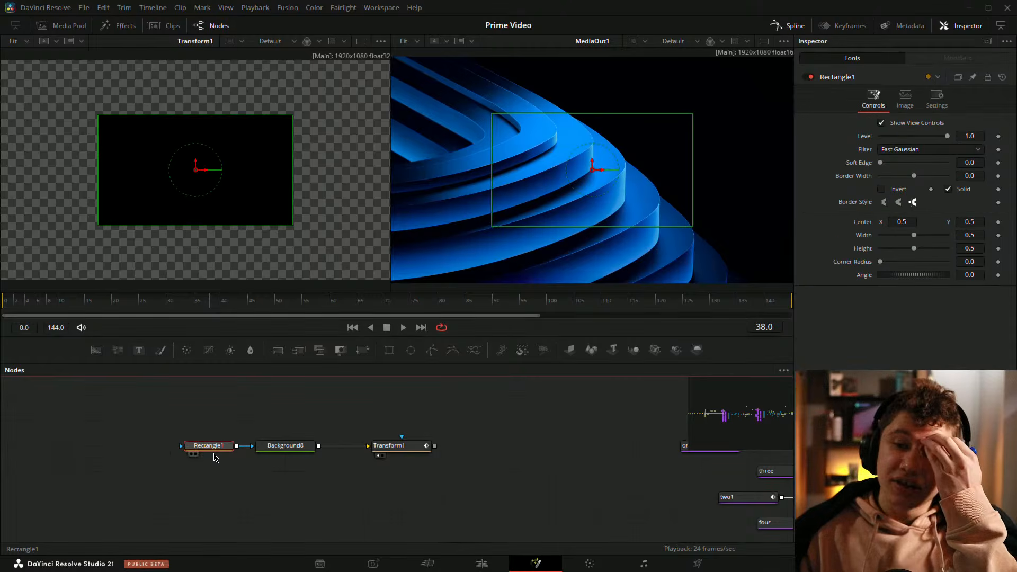
{"action": "left_click_drag", "start_coordinate": [176, 304], "coordinate": [91, 325]}
{"action": "left_click", "coordinate": [110, 414]}
{"action": "left_click", "coordinate": [221, 450]}
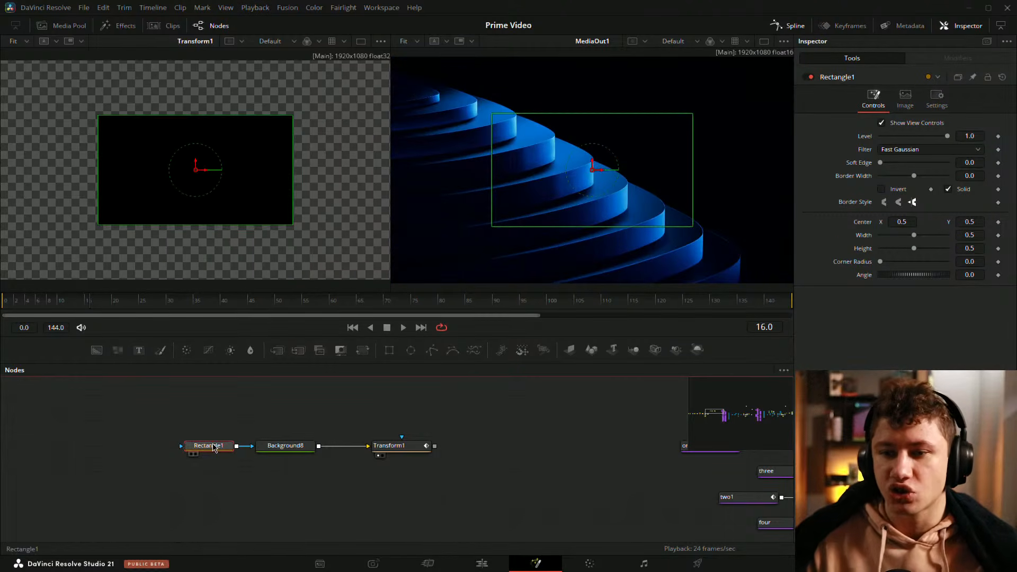
{"action": "left_click", "coordinate": [199, 427]}
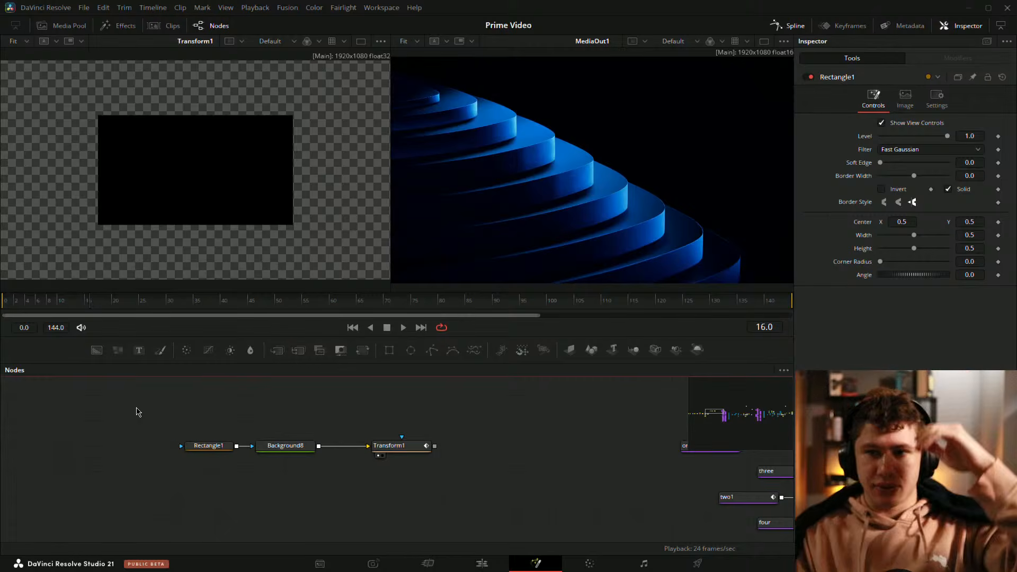
{"action": "left_click", "coordinate": [200, 450]}
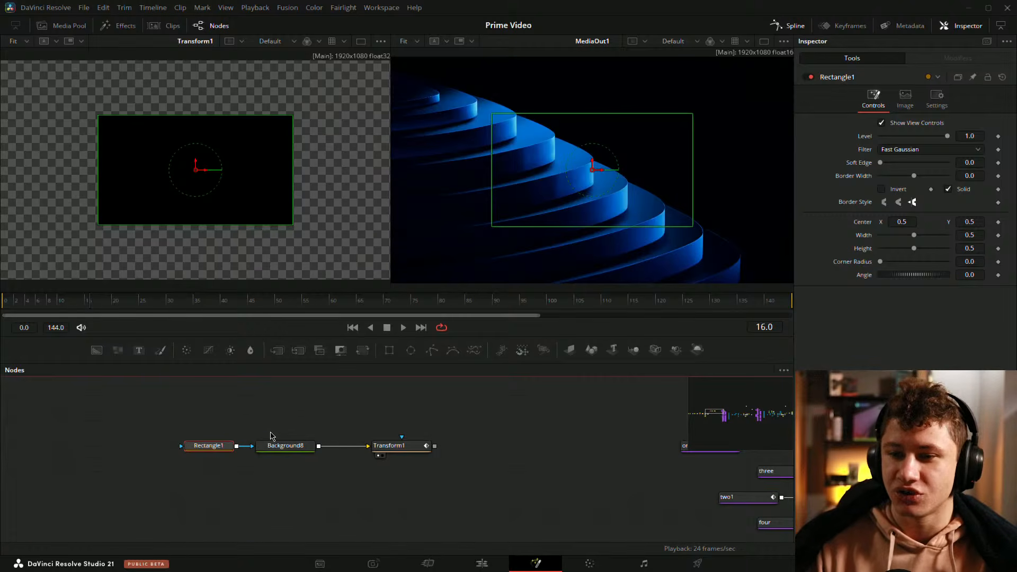
{"action": "left_click_drag", "start_coordinate": [264, 427], "coordinate": [370, 421]}
{"action": "left_click", "coordinate": [307, 444]}
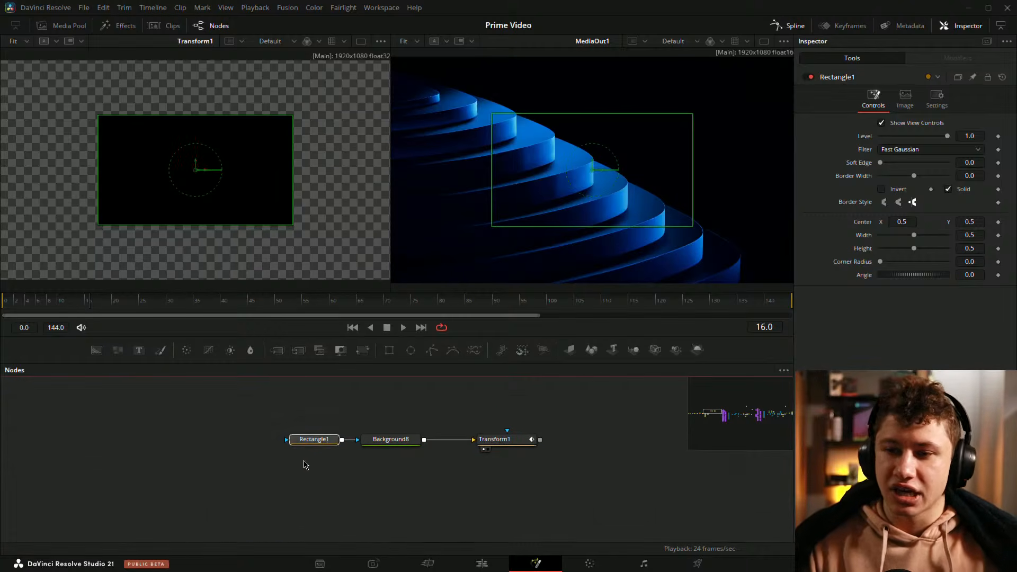
{"action": "left_click", "coordinate": [319, 443]}
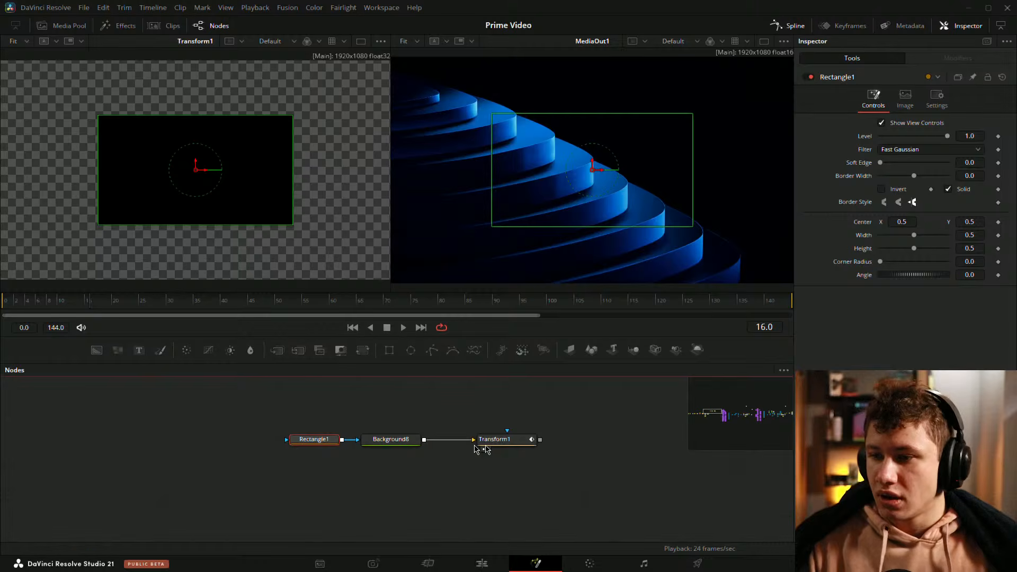
{"action": "left_click", "coordinate": [504, 441]}
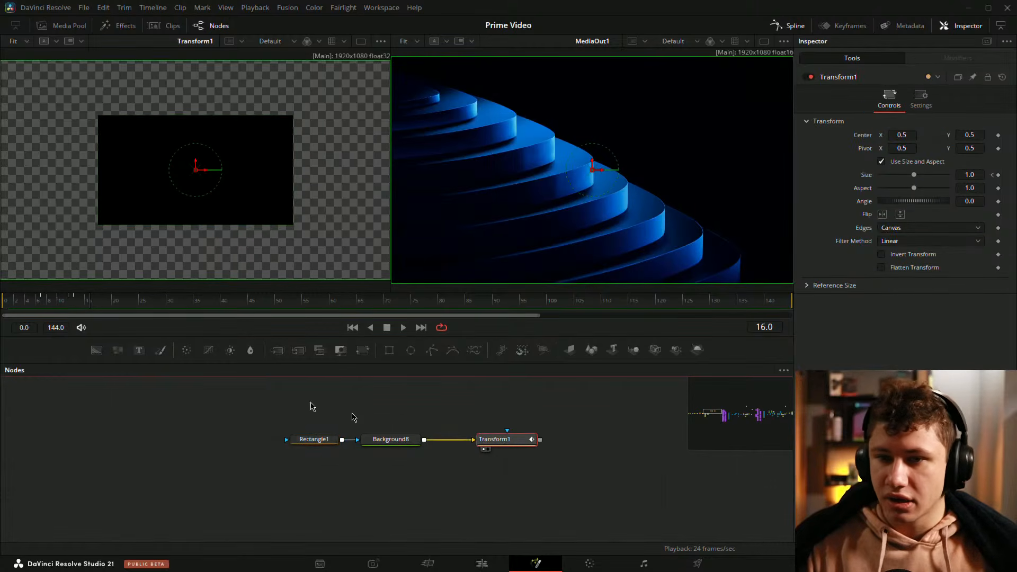
{"action": "left_click_drag", "start_coordinate": [328, 439], "coordinate": [212, 439]}
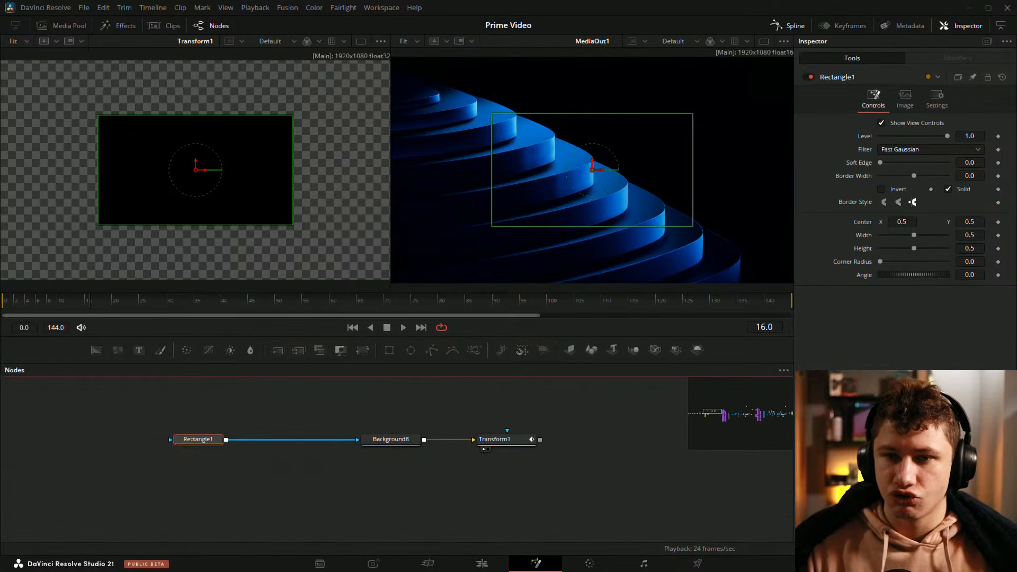
Step: At frame 13, set keyframes on the Rectangle's Width and Height
{"action": "left_click", "coordinate": [504, 439]}
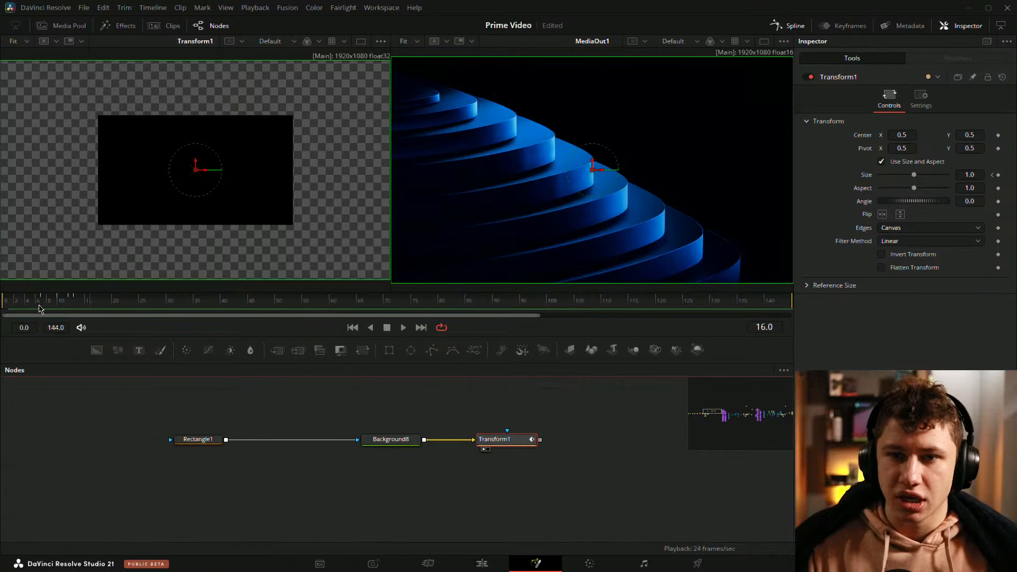
{"action": "left_click_drag", "start_coordinate": [71, 305], "coordinate": [78, 306]}
{"action": "left_click", "coordinate": [202, 440]}
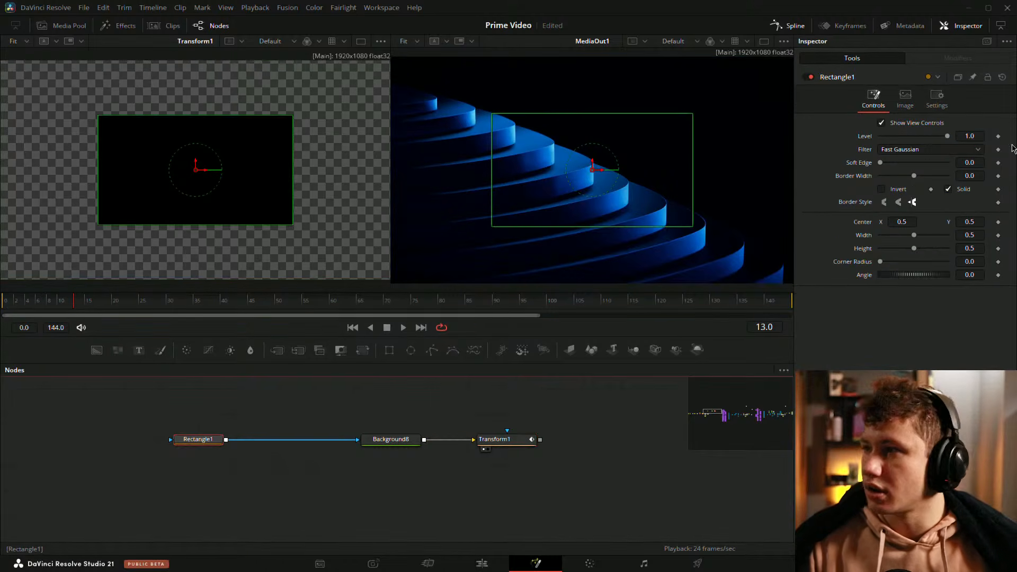
{"action": "left_click", "coordinate": [999, 248]}
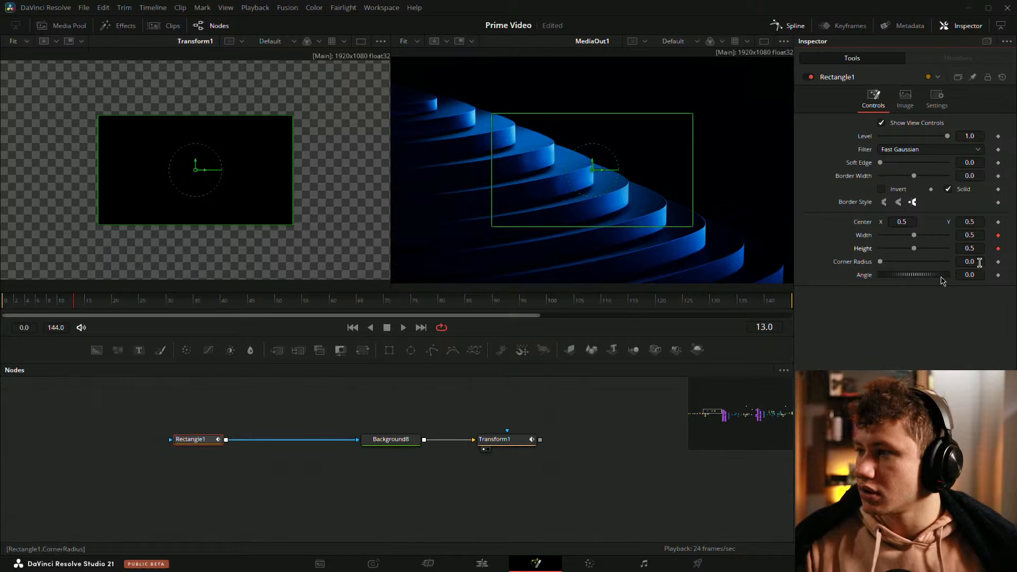
Step: At frame 12, set keyframes on the Rectangle's Width and Height
{"action": "left_click", "coordinate": [504, 439]}
{"action": "left_click", "coordinate": [69, 302]}
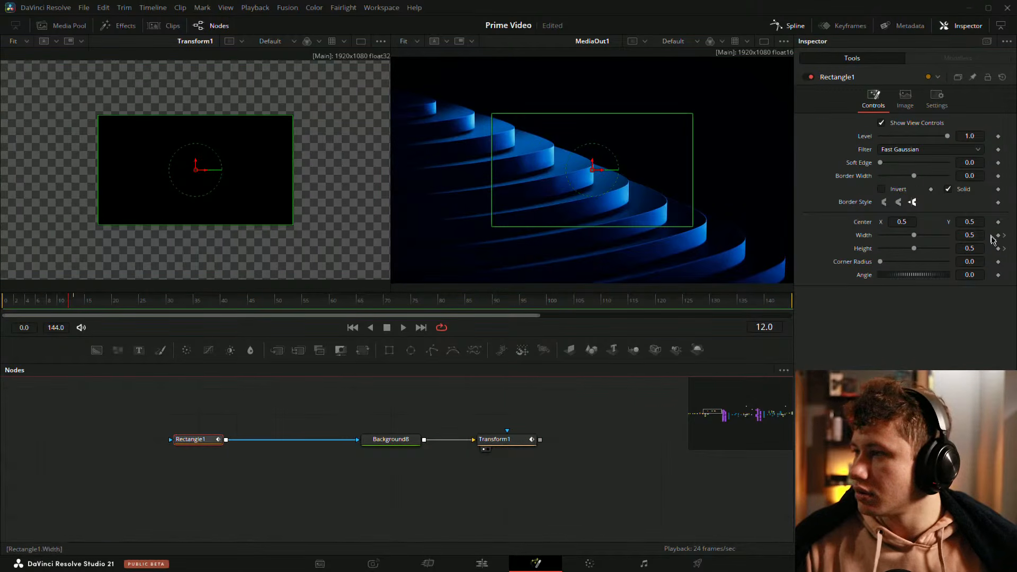
{"action": "left_click", "coordinate": [999, 235]}
{"action": "left_click", "coordinate": [999, 248]}
Step: Scrub between frames 5 and 10, comparing the Transform's size with the Rectangle's keyframes
{"action": "left_click", "coordinate": [57, 300]}
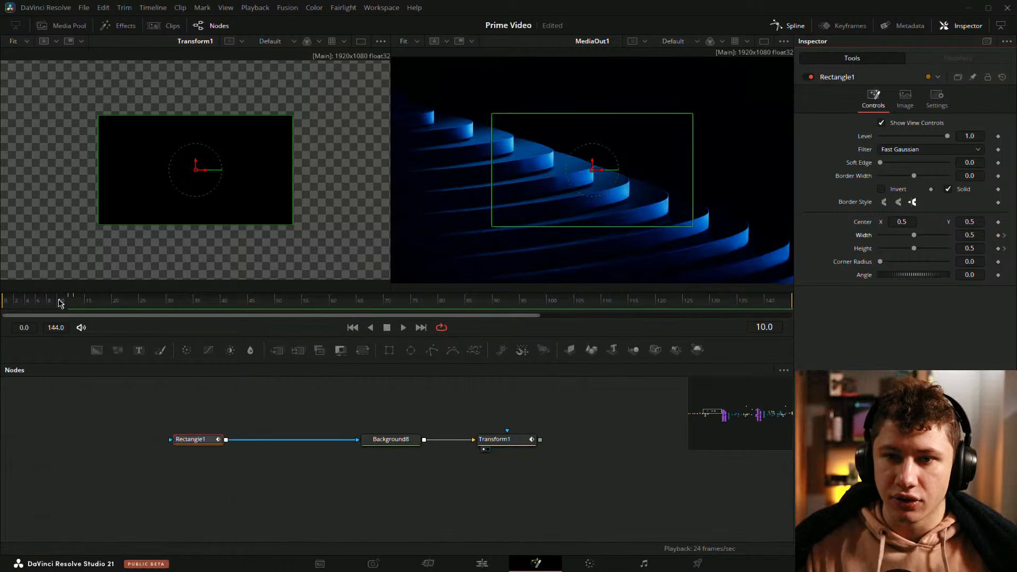
{"action": "left_click", "coordinate": [513, 440]}
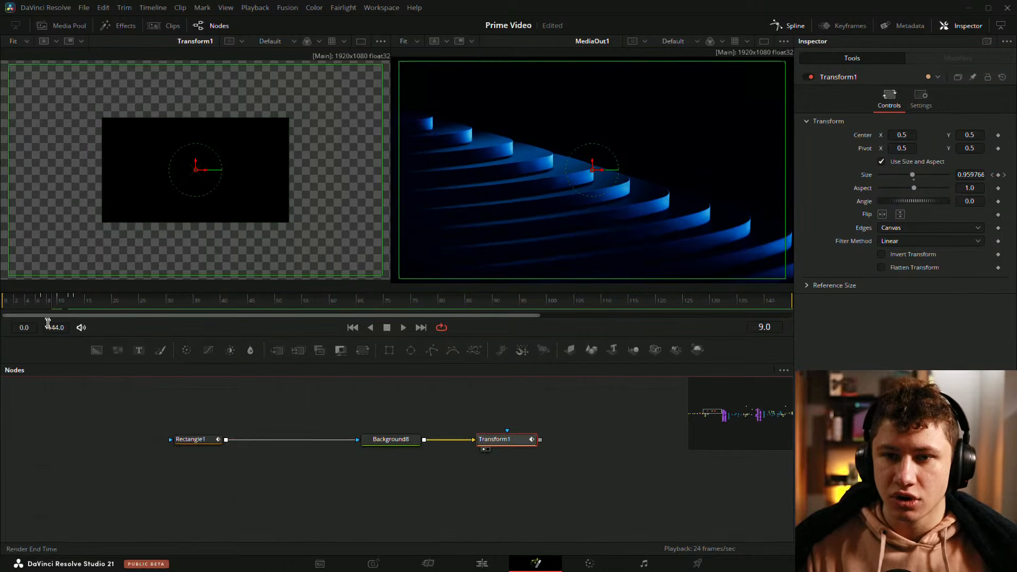
{"action": "left_click", "coordinate": [60, 305]}
{"action": "left_click", "coordinate": [192, 444]}
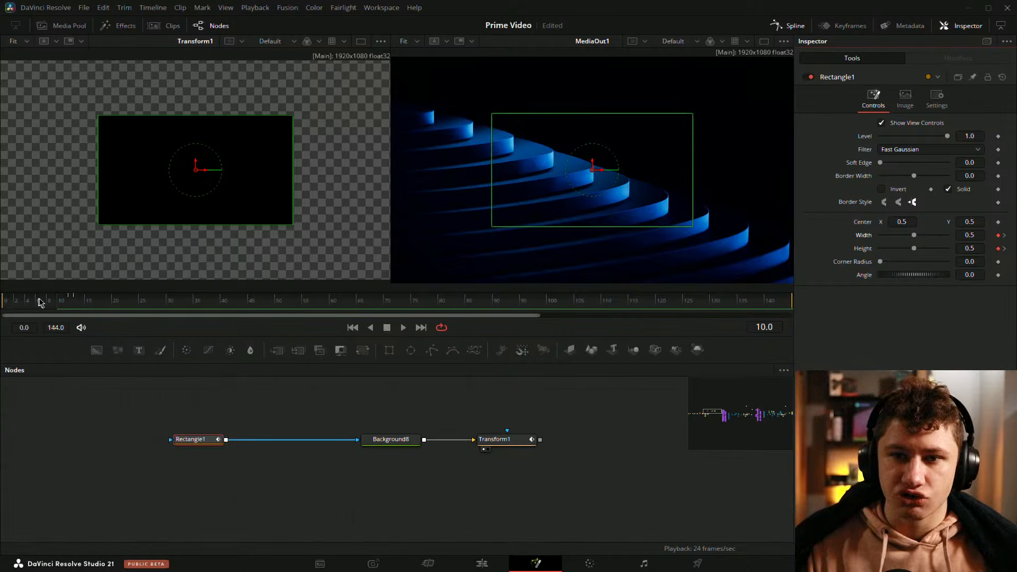
{"action": "left_click", "coordinate": [32, 300]}
{"action": "left_click", "coordinate": [498, 440]}
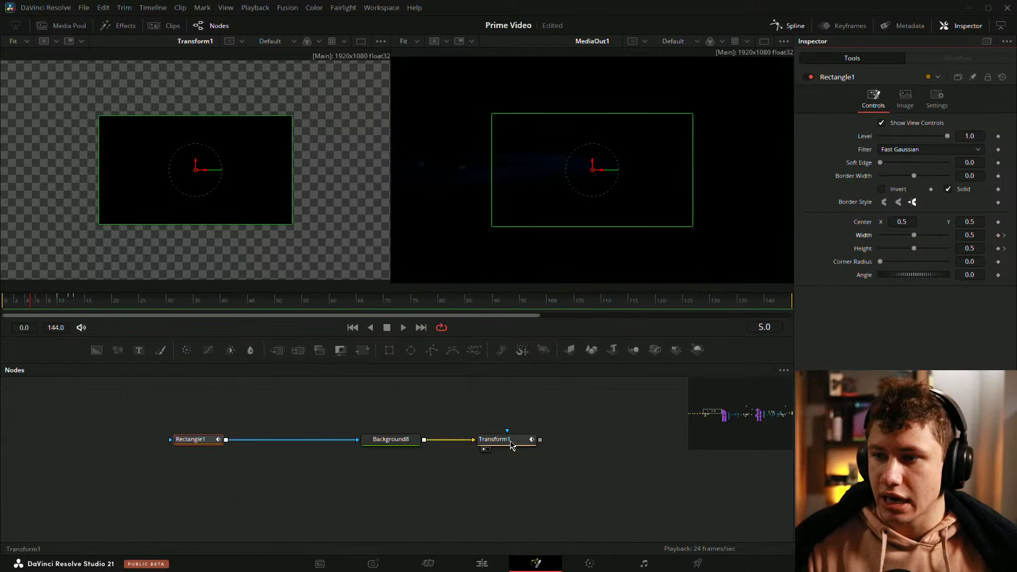
{"action": "left_click", "coordinate": [49, 300]}
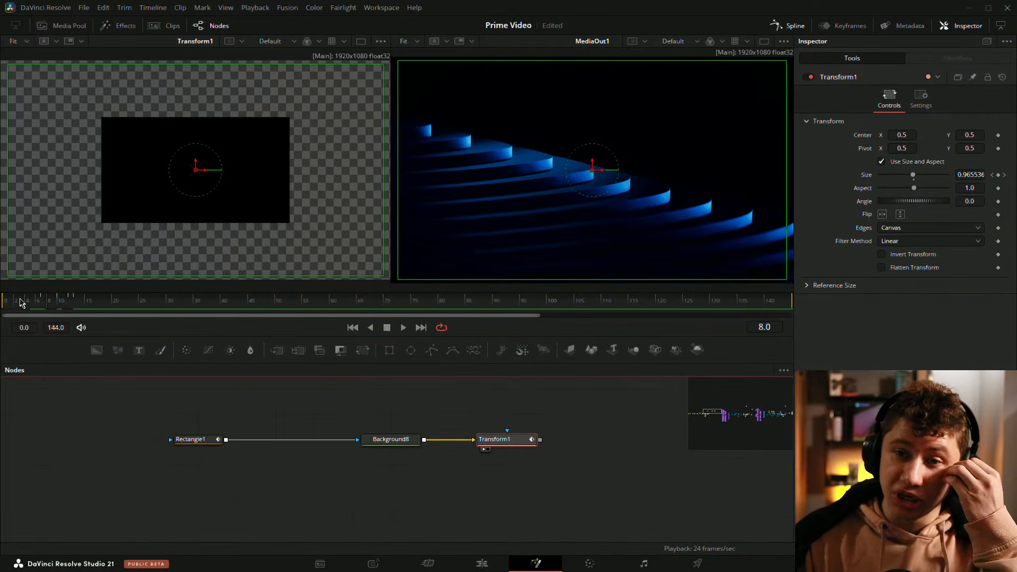
{"action": "left_click", "coordinate": [43, 301]}
Step: At frame 7, set keyframes on the Rectangle's Width and Height
{"action": "left_click", "coordinate": [193, 441]}
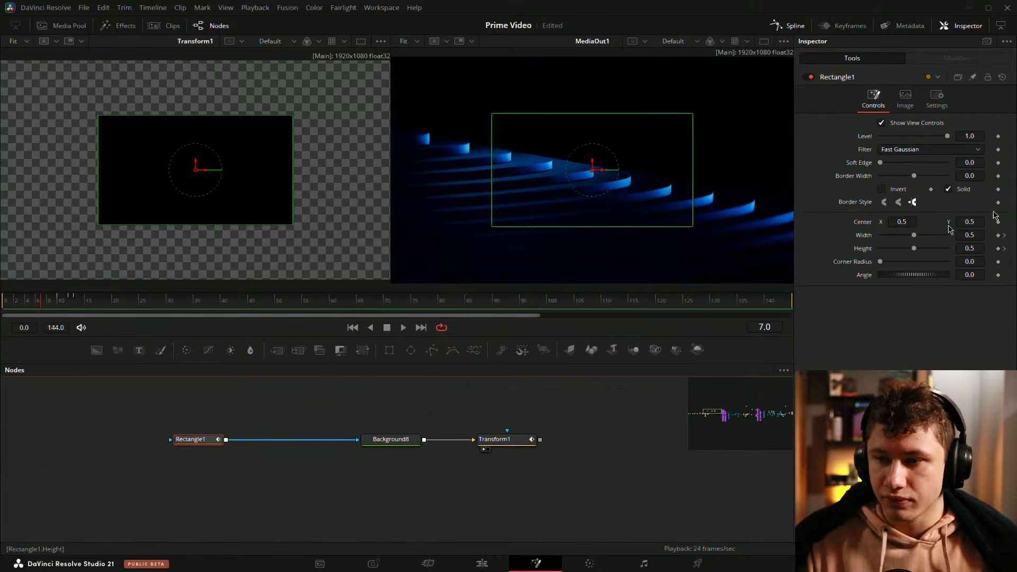
{"action": "left_click", "coordinate": [998, 248]}
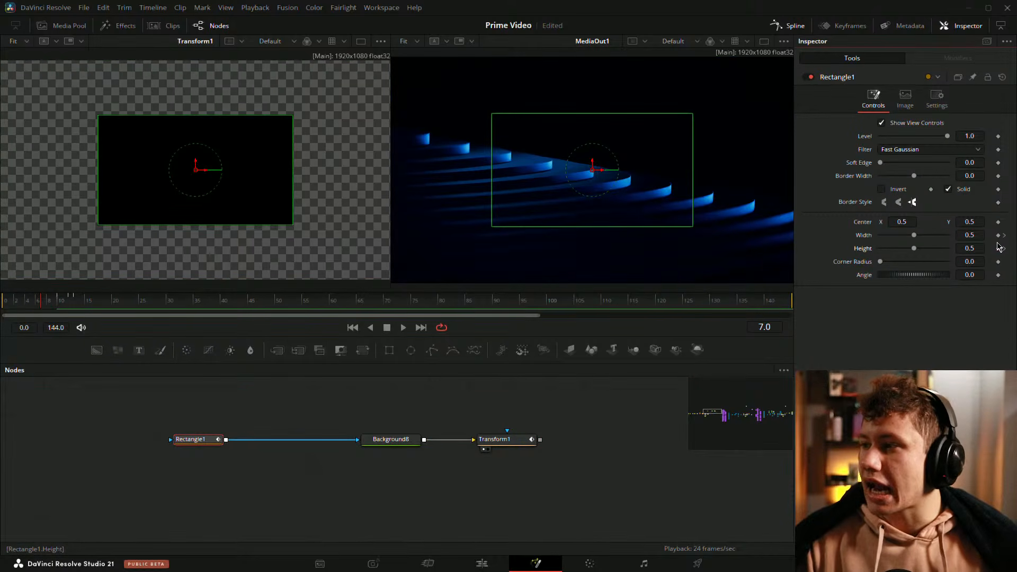
{"action": "left_click", "coordinate": [998, 234]}
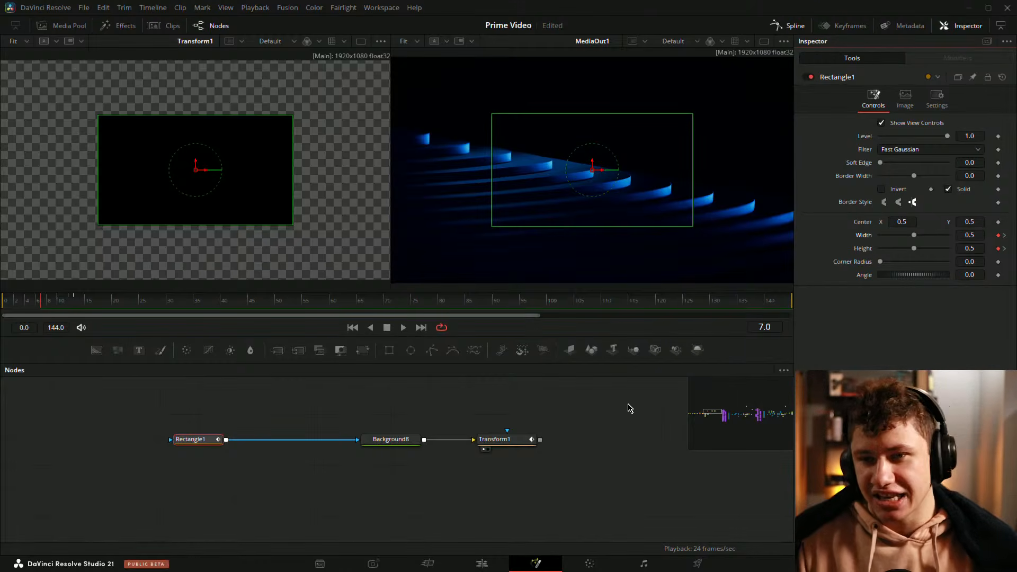
{"action": "left_click", "coordinate": [159, 506]}
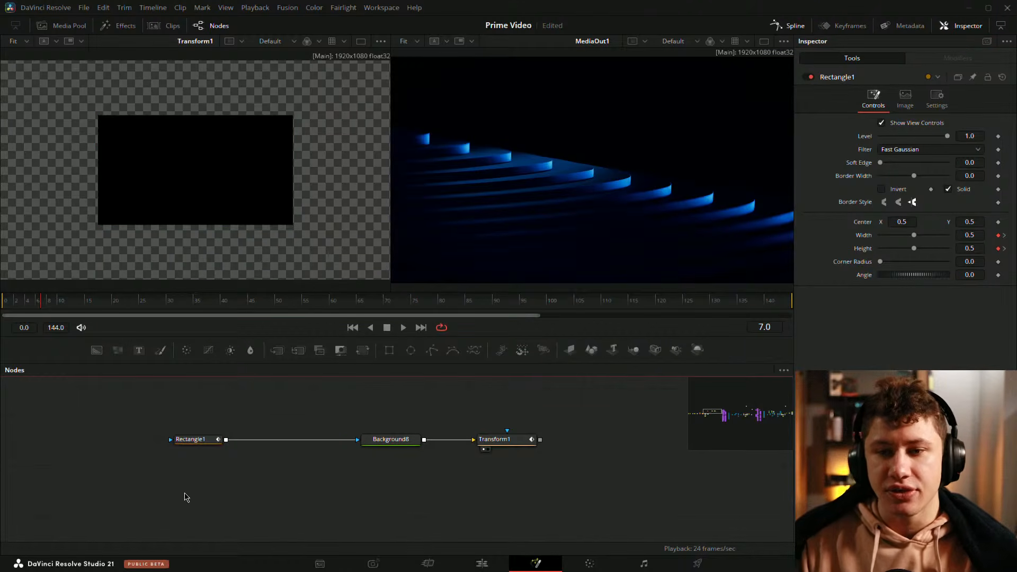
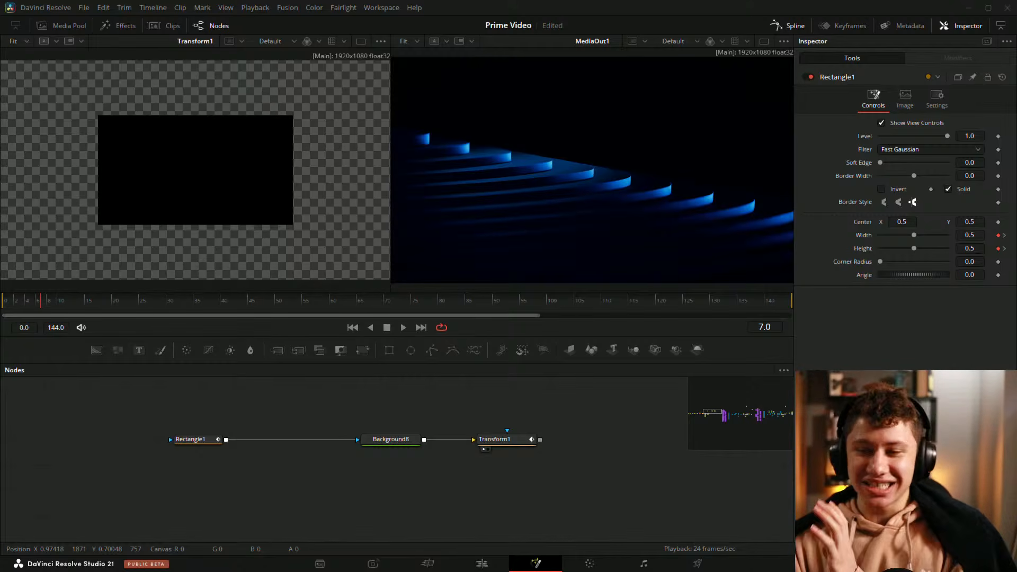
Step: Save the composition and review the full node tree and rendered animation across the timeline
{"action": "key", "text": "ctrl+s"}
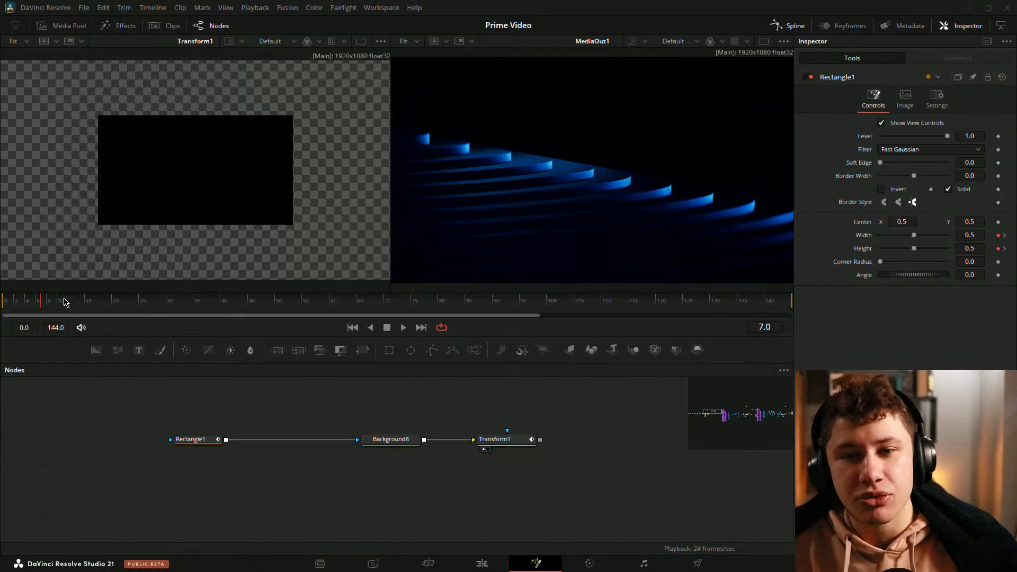
{"action": "left_click_drag", "start_coordinate": [64, 302], "coordinate": [351, 314]}
{"action": "scroll", "coordinate": [610, 448], "scroll_direction": "down", "scroll_amount": 5}
{"action": "left_click_drag", "start_coordinate": [407, 479], "coordinate": [18, 417]}
{"action": "left_click_drag", "start_coordinate": [479, 440], "coordinate": [84, 454]}
{"action": "left_click_drag", "start_coordinate": [211, 431], "coordinate": [239, 437]}
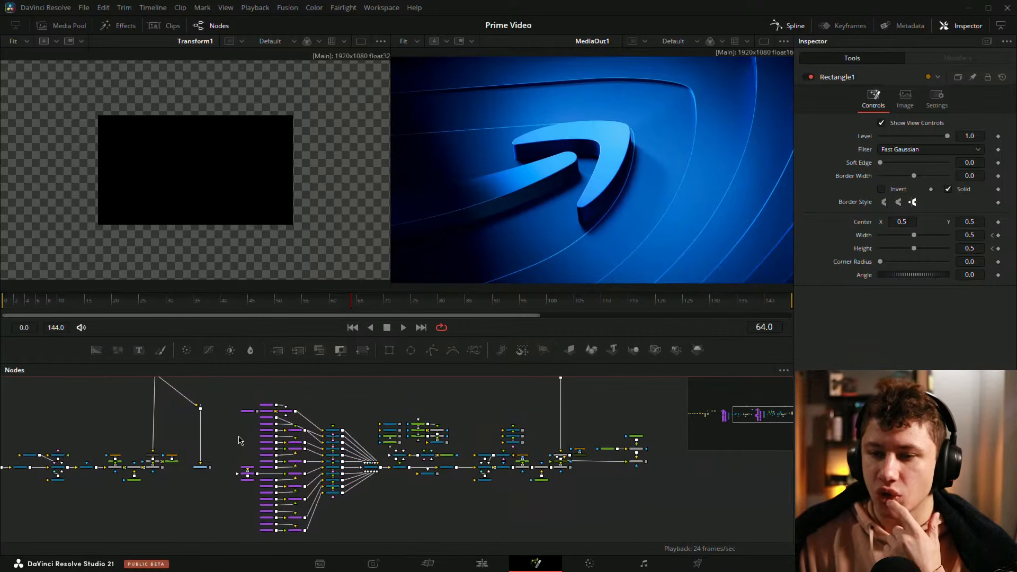
{"action": "left_click_drag", "start_coordinate": [709, 428], "coordinate": [609, 433]}
{"action": "left_click_drag", "start_coordinate": [390, 308], "coordinate": [466, 305]}
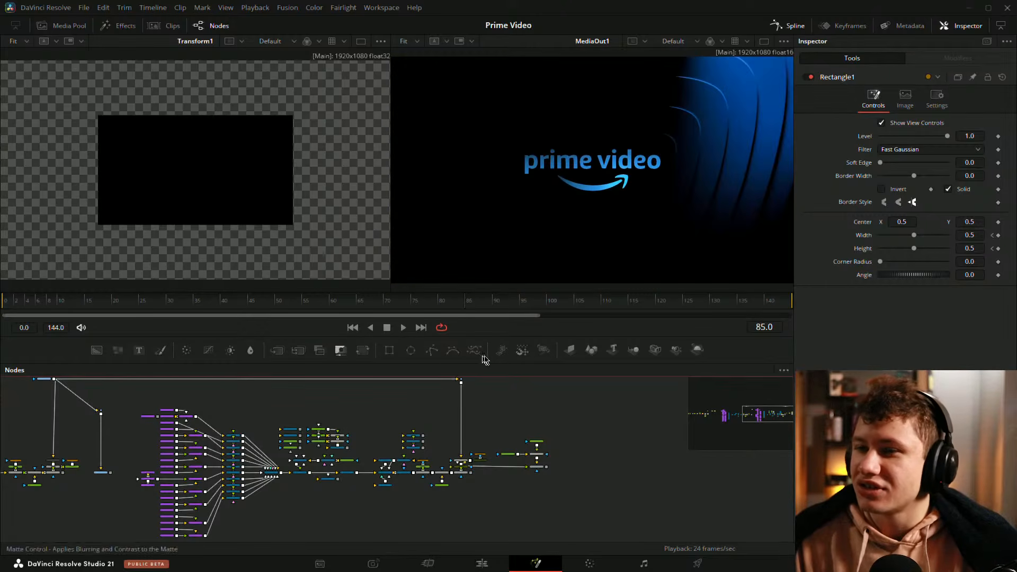
{"action": "left_click_drag", "start_coordinate": [412, 389], "coordinate": [736, 397]}
{"action": "left_click_drag", "start_coordinate": [263, 401], "coordinate": [401, 367]}
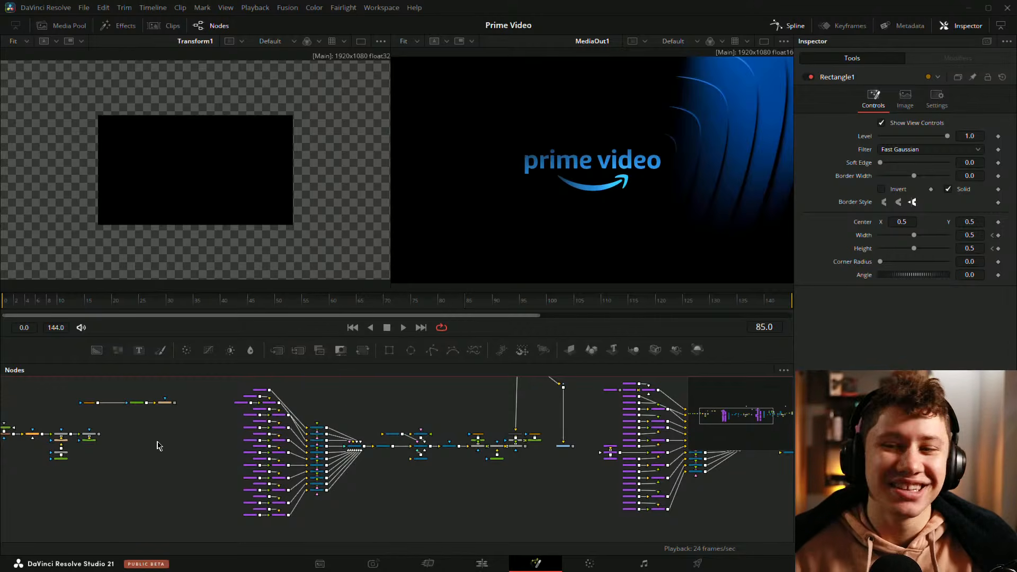
{"action": "left_click_drag", "start_coordinate": [139, 451], "coordinate": [316, 462]}
{"action": "scroll", "coordinate": [130, 486], "scroll_direction": "up", "scroll_amount": 3}
{"action": "left_click_drag", "start_coordinate": [230, 488], "coordinate": [212, 549]}
{"action": "scroll", "coordinate": [392, 460], "scroll_direction": "up", "scroll_amount": 3}
{"action": "left_click_drag", "start_coordinate": [521, 446], "coordinate": [390, 491]}
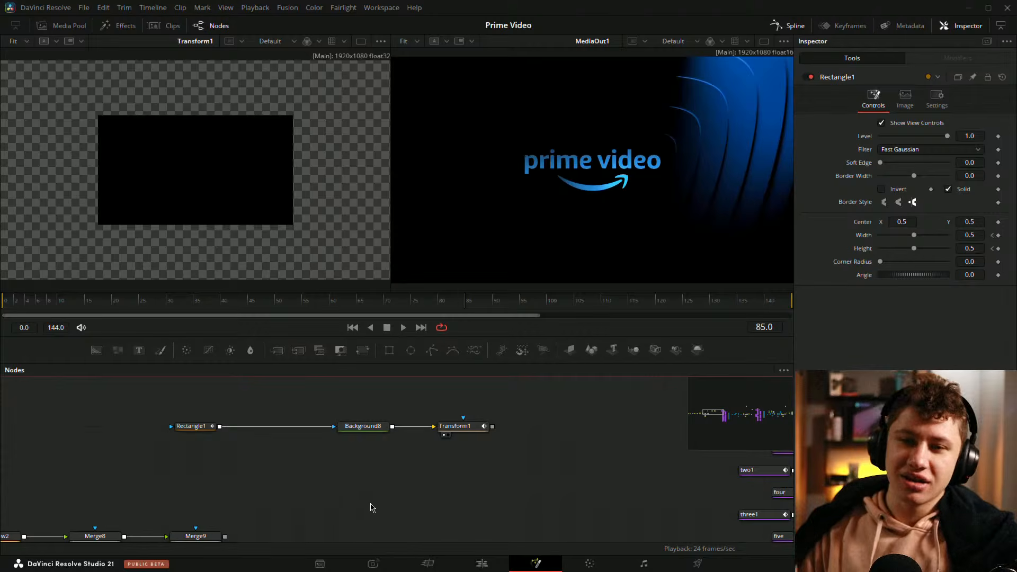
Step: Select the Rectangle mask and scrub frames 0 to 7, comparing its Width and Height keyframes with the Transform
{"action": "left_click", "coordinate": [195, 428]}
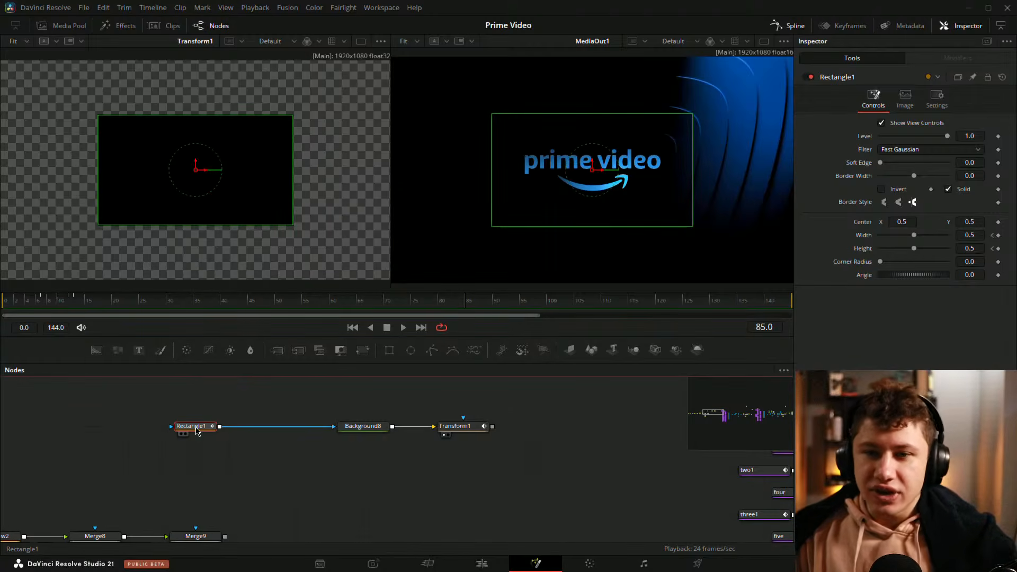
{"action": "mouse_move", "coordinate": [20, 304]}
{"action": "left_mouse_down"}
{"action": "mouse_move", "coordinate": [9, 304]}
{"action": "mouse_move", "coordinate": [19, 304]}
{"action": "left_mouse_up"}
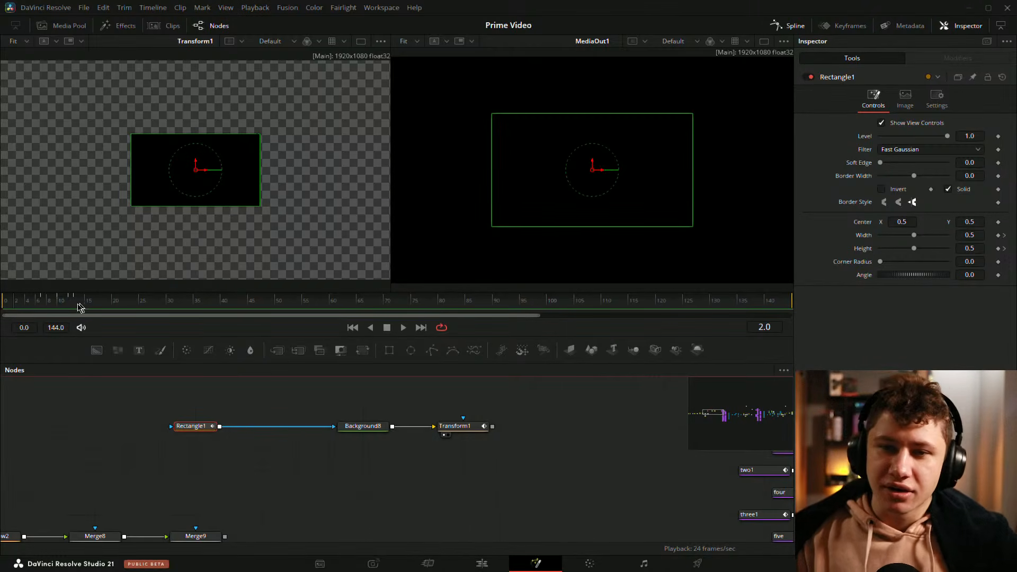
{"action": "left_click", "coordinate": [7, 304]}
{"action": "mouse_move", "coordinate": [7, 303]}
{"action": "left_mouse_down"}
{"action": "mouse_move", "coordinate": [365, 288]}
{"action": "mouse_move", "coordinate": [5, 304]}
{"action": "left_mouse_up"}
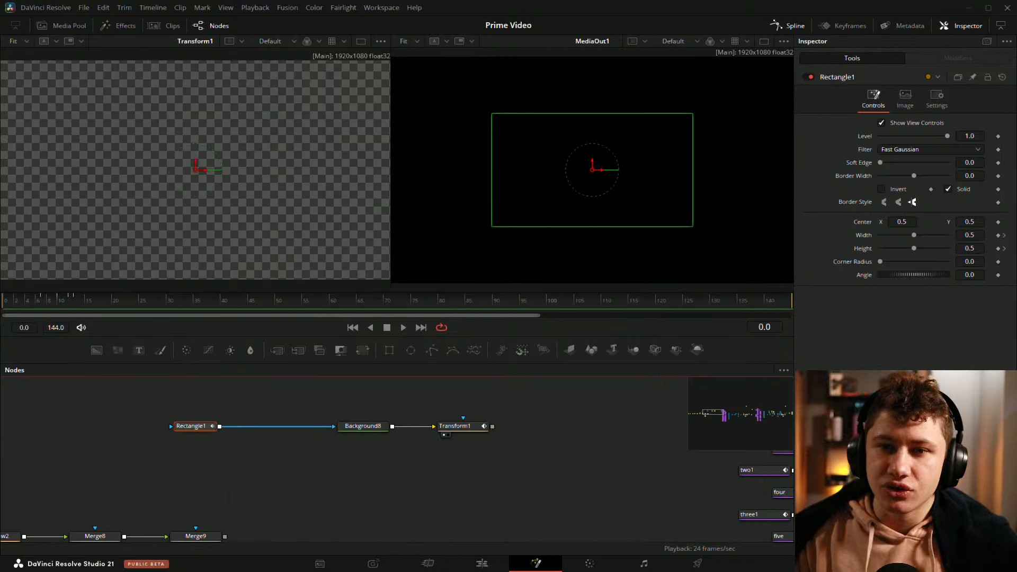
{"action": "left_click", "coordinate": [1005, 237]}
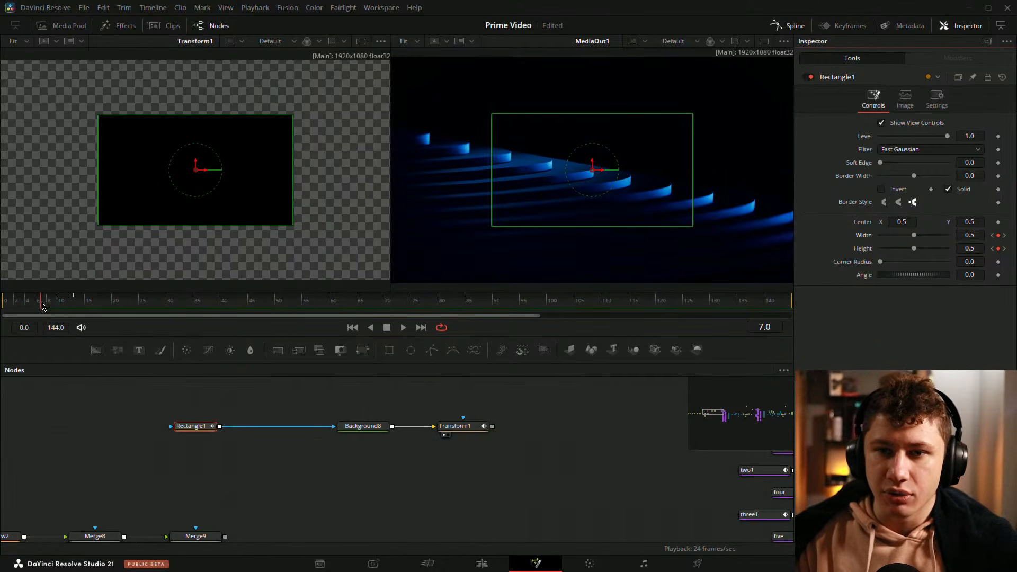
{"action": "mouse_move", "coordinate": [44, 305]}
{"action": "left_mouse_down"}
{"action": "mouse_move", "coordinate": [82, 306]}
{"action": "mouse_move", "coordinate": [46, 306]}
{"action": "left_mouse_up"}
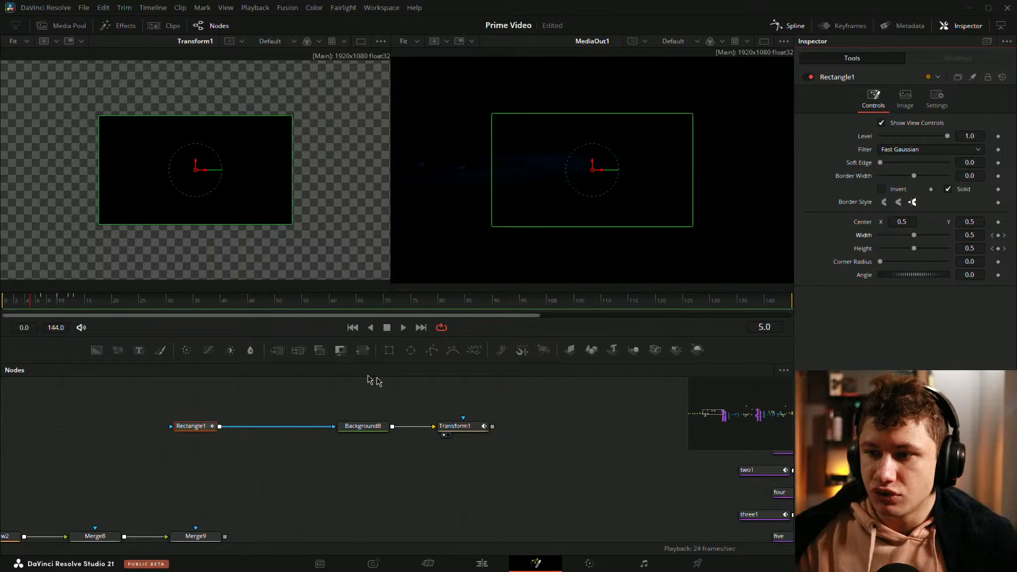
{"action": "left_click", "coordinate": [455, 426]}
{"action": "left_click", "coordinate": [3, 303]}
{"action": "mouse_move", "coordinate": [2, 304]}
{"action": "left_mouse_down"}
{"action": "mouse_move", "coordinate": [45, 305]}
{"action": "mouse_move", "coordinate": [1, 306]}
{"action": "left_mouse_up"}
{"action": "left_click", "coordinate": [195, 427]}
{"action": "left_click", "coordinate": [40, 300]}
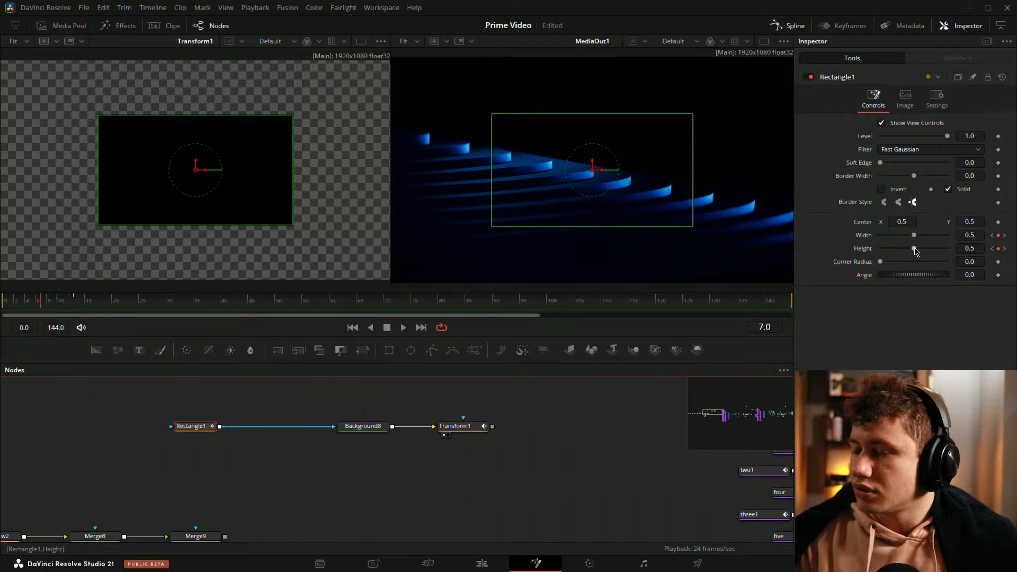
Step: At frame 7, set the Rectangle's Width to 0.693 and Height to 0.488, scrubbing frames 5 to 10 to check
{"action": "mouse_move", "coordinate": [915, 249]}
{"action": "left_mouse_down"}
{"action": "mouse_move", "coordinate": [928, 252]}
{"action": "mouse_move", "coordinate": [902, 237]}
{"action": "mouse_move", "coordinate": [931, 237]}
{"action": "mouse_move", "coordinate": [913, 249]}
{"action": "left_mouse_up"}
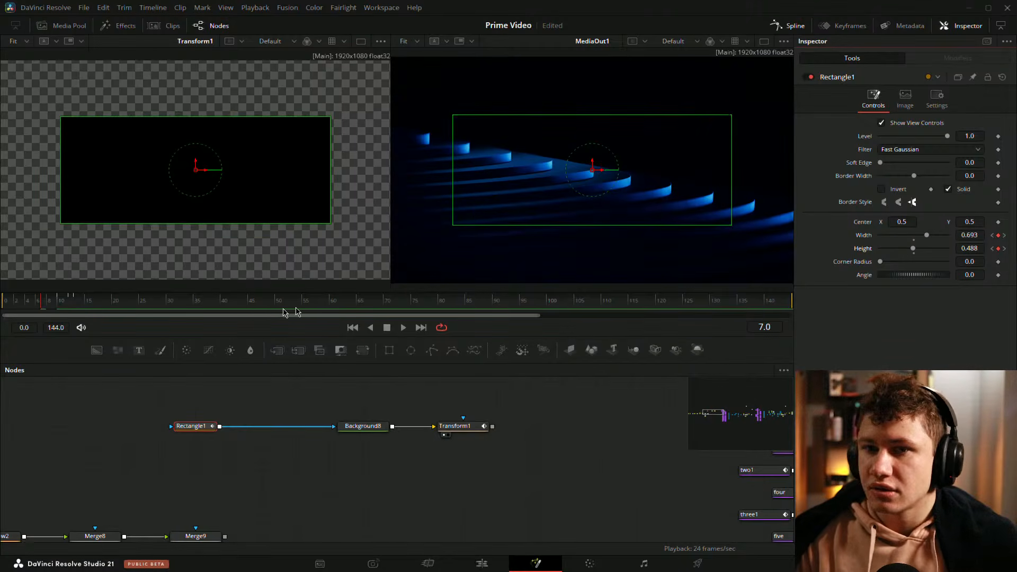
{"action": "left_click_drag", "start_coordinate": [25, 305], "coordinate": [42, 308]}
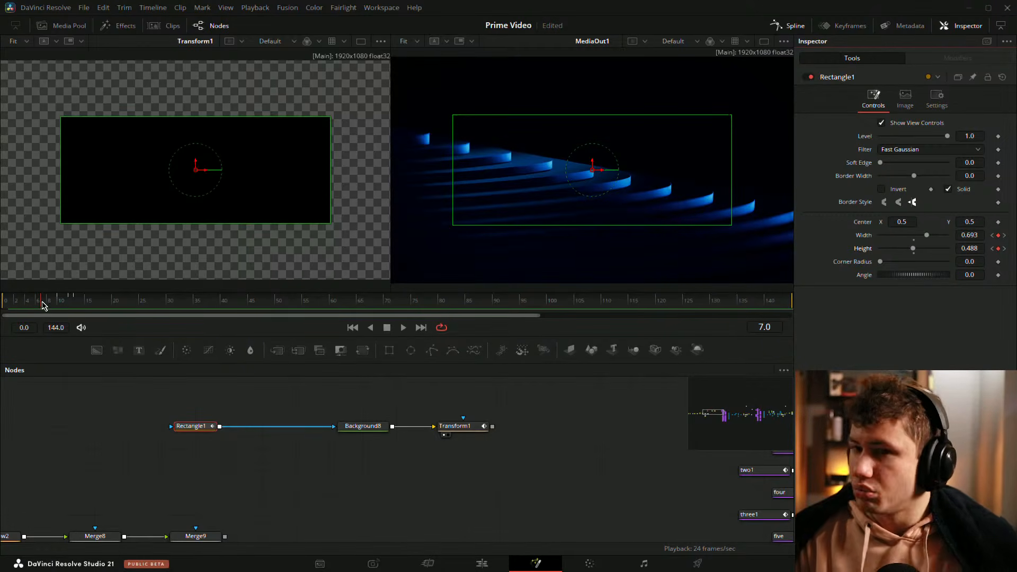
{"action": "left_click_drag", "start_coordinate": [42, 307], "coordinate": [62, 309]}
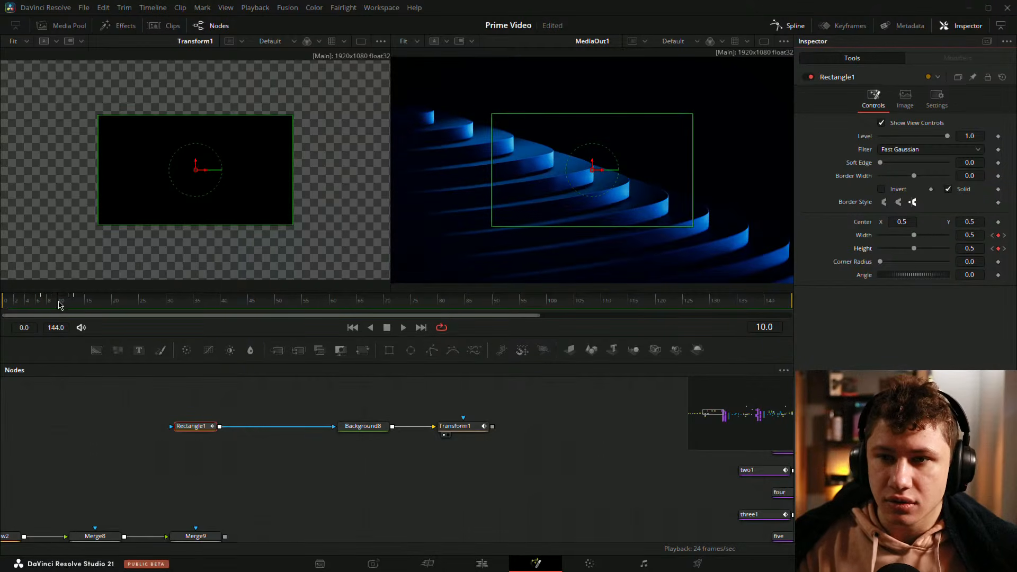
{"action": "mouse_move", "coordinate": [914, 248]}
{"action": "left_mouse_down"}
{"action": "mouse_move", "coordinate": [905, 249]}
{"action": "mouse_move", "coordinate": [923, 249]}
{"action": "left_mouse_up"}
{"action": "mouse_move", "coordinate": [914, 235]}
{"action": "left_mouse_down"}
{"action": "mouse_move", "coordinate": [901, 239]}
{"action": "mouse_move", "coordinate": [928, 249]}
{"action": "left_mouse_up"}
{"action": "mouse_move", "coordinate": [30, 300]}
{"action": "left_mouse_down"}
{"action": "mouse_move", "coordinate": [16, 300]}
{"action": "mouse_move", "coordinate": [58, 305]}
{"action": "mouse_move", "coordinate": [18, 310]}
{"action": "mouse_move", "coordinate": [44, 308]}
{"action": "left_mouse_up"}
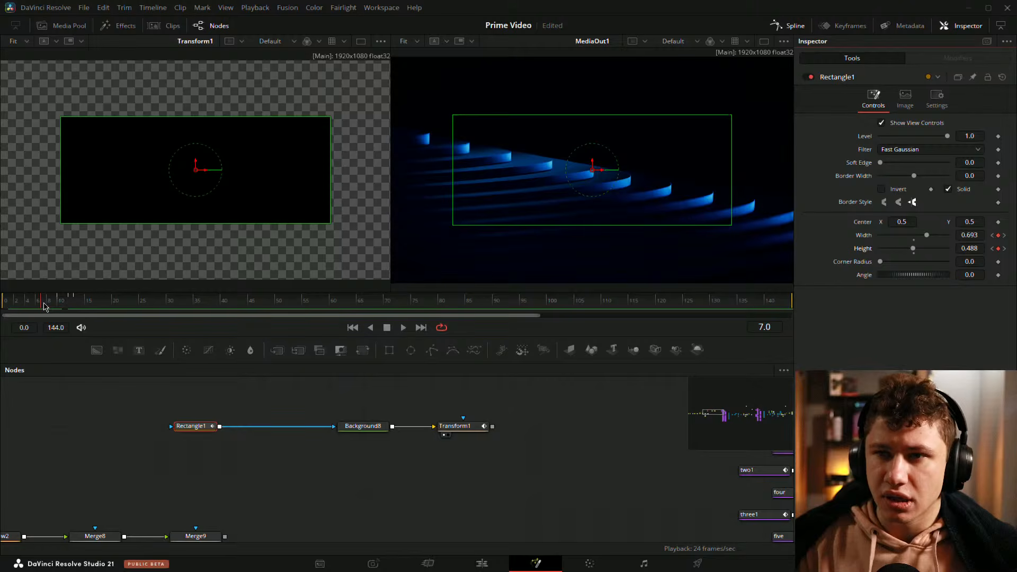
{"action": "mouse_move", "coordinate": [44, 306]}
{"action": "left_mouse_down"}
{"action": "mouse_move", "coordinate": [55, 304]}
{"action": "mouse_move", "coordinate": [47, 317]}
{"action": "left_mouse_up"}
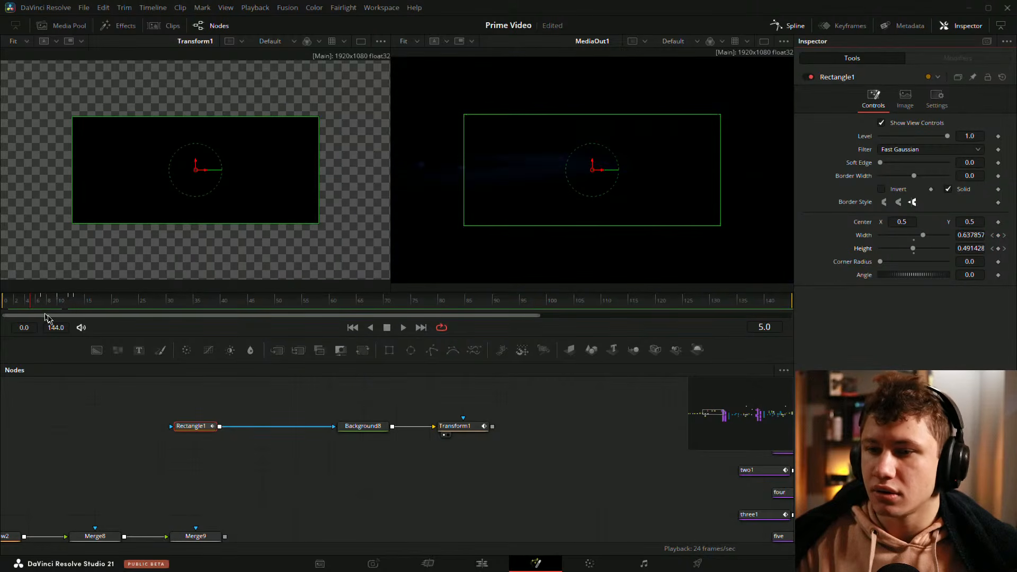
{"action": "left_click", "coordinate": [386, 356]}
{"action": "left_click_drag", "start_coordinate": [254, 404], "coordinate": [335, 430]}
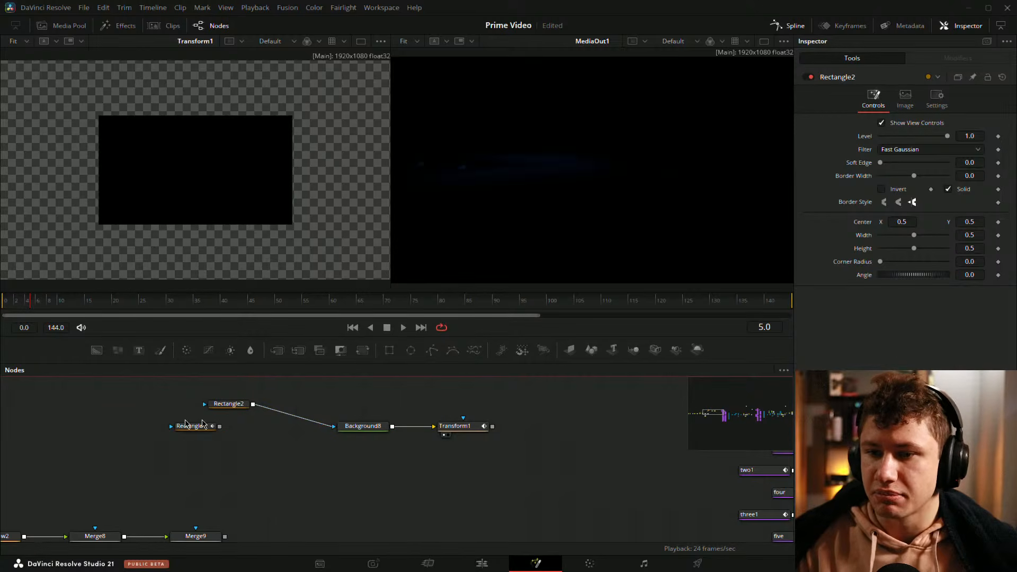
{"action": "left_click_drag", "start_coordinate": [203, 424], "coordinate": [102, 424]}
{"action": "left_click_drag", "start_coordinate": [233, 405], "coordinate": [234, 427]}
{"action": "left_click", "coordinate": [8, 305]}
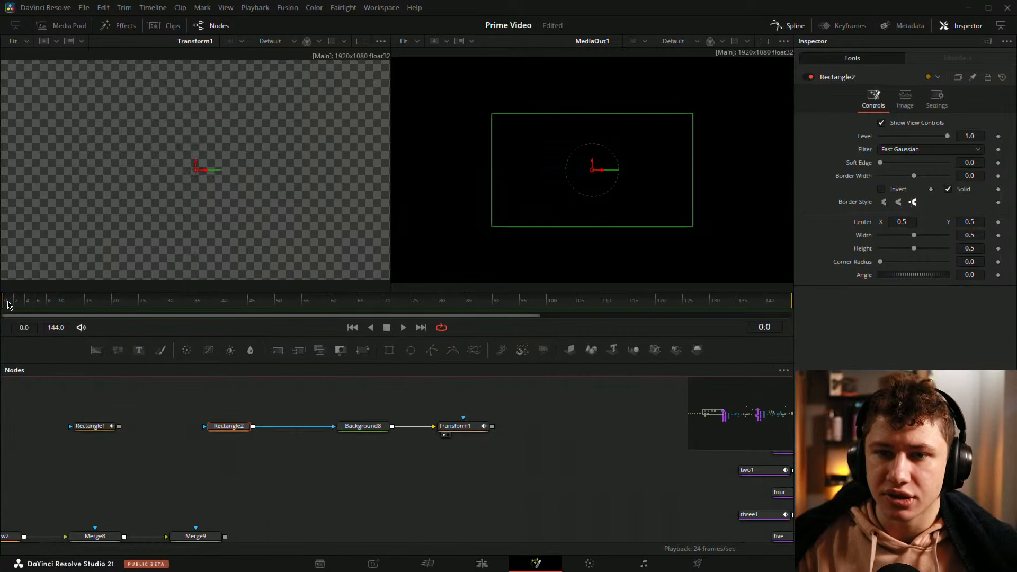
{"action": "left_click_drag", "start_coordinate": [8, 304], "coordinate": [56, 320]}
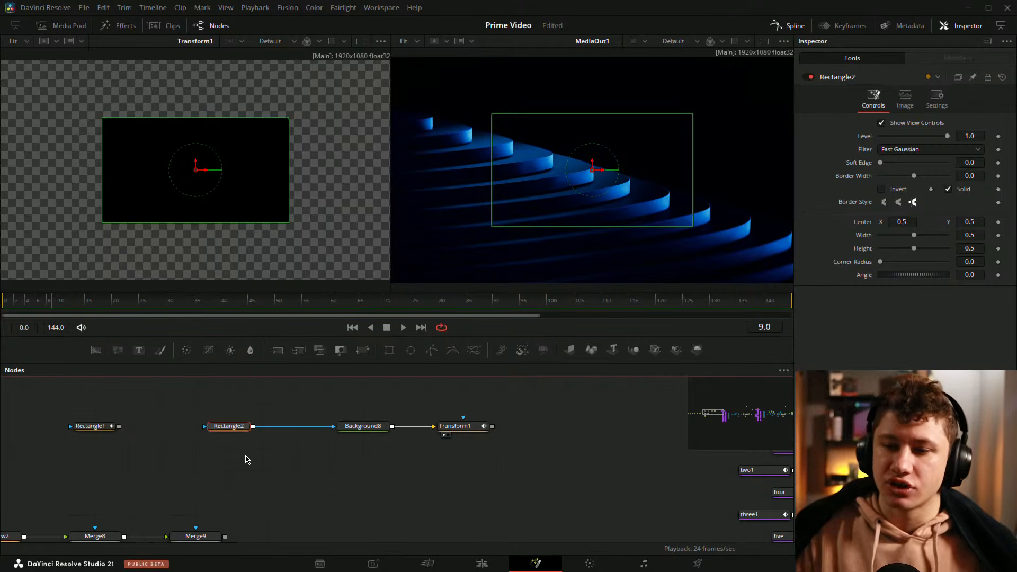
{"action": "key", "text": "Delete"}
{"action": "left_click_drag", "start_coordinate": [90, 426], "coordinate": [335, 426]}
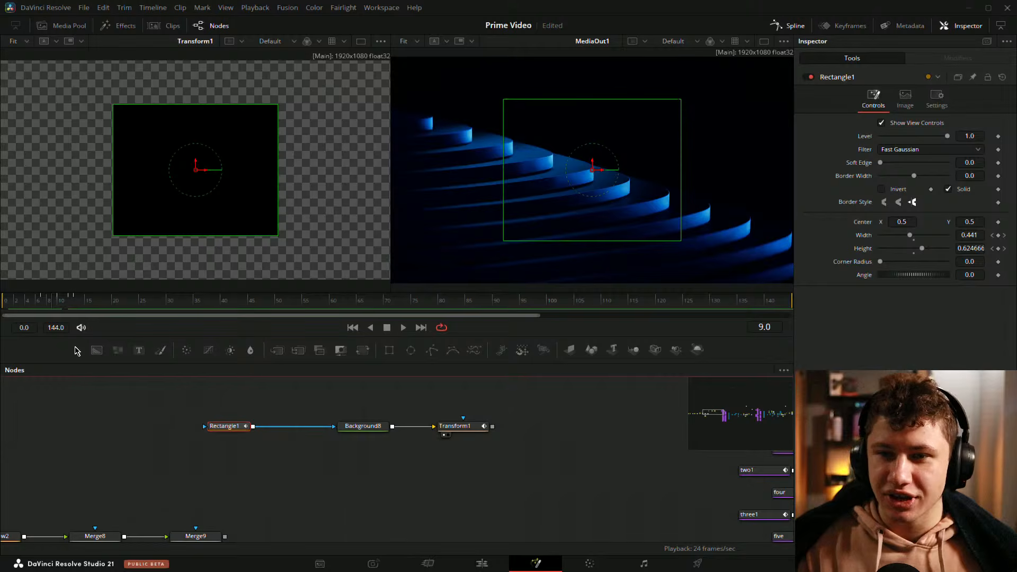
Step: At frame 7, reset the Rectangle's Height to 0.5
{"action": "mouse_move", "coordinate": [54, 303]}
{"action": "left_mouse_down"}
{"action": "mouse_move", "coordinate": [5, 302]}
{"action": "mouse_move", "coordinate": [42, 303]}
{"action": "left_mouse_up"}
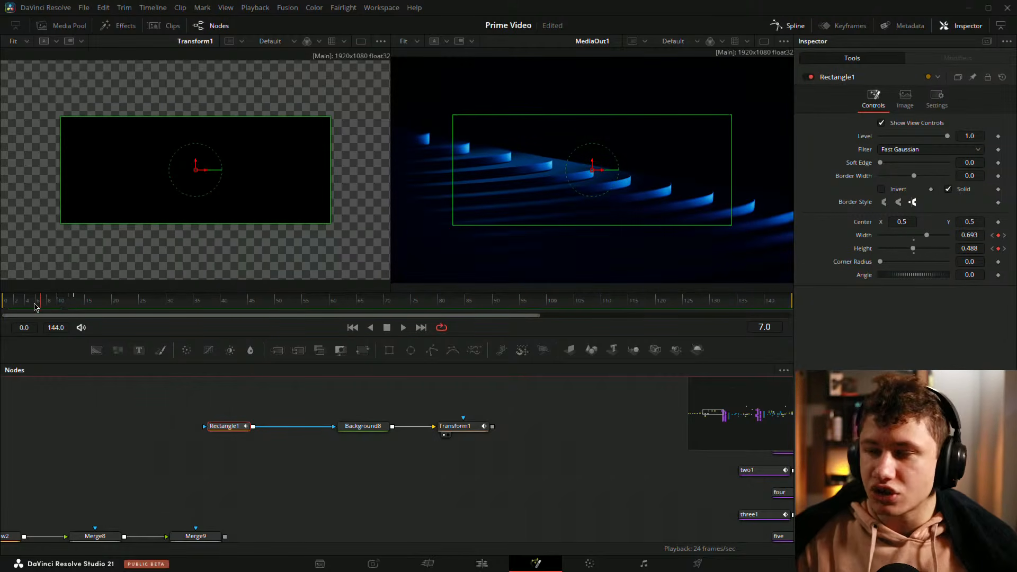
{"action": "left_click", "coordinate": [914, 254]}
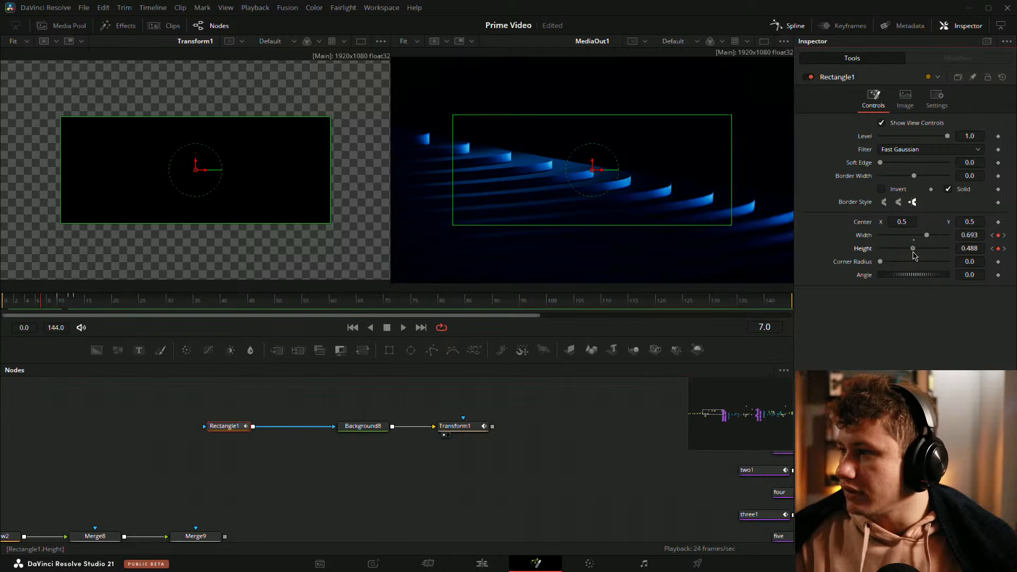
{"action": "left_click", "coordinate": [914, 253]}
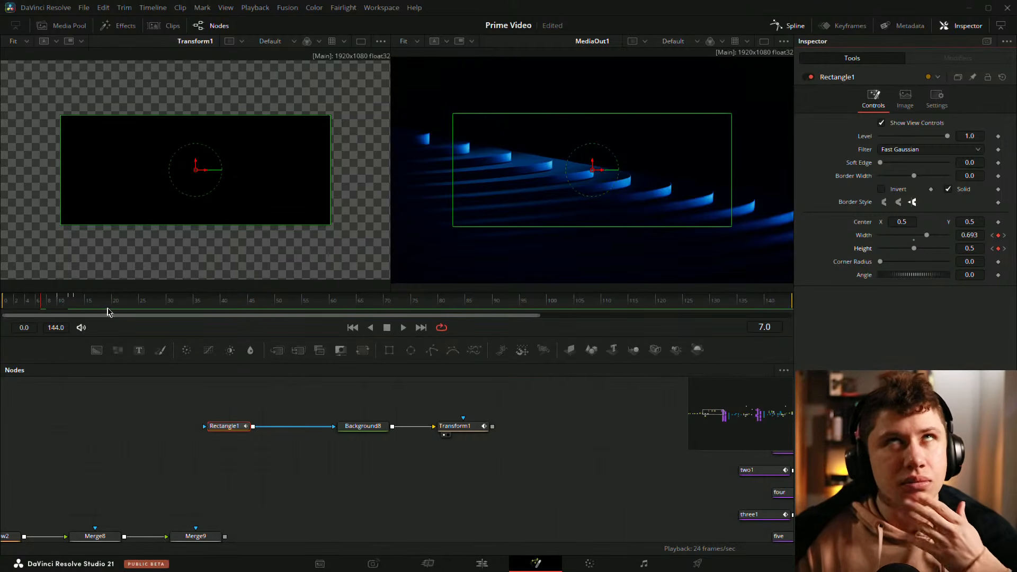
Step: At frame 10, set the Rectangle's Width to 0.693 by copying the value from frame 7
{"action": "left_click", "coordinate": [48, 304]}
{"action": "left_click_drag", "start_coordinate": [49, 304], "coordinate": [61, 306]}
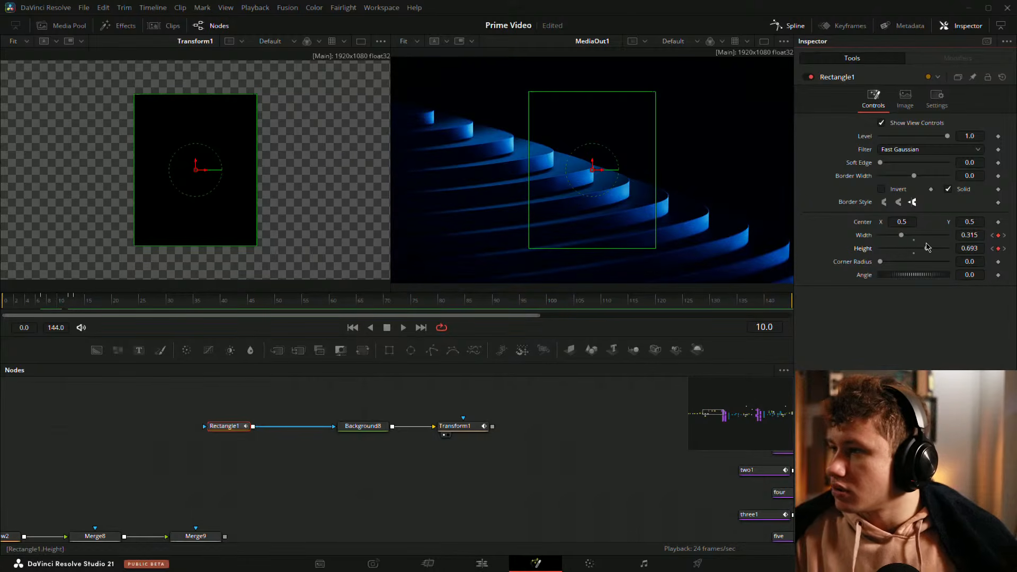
{"action": "left_click", "coordinate": [999, 236]}
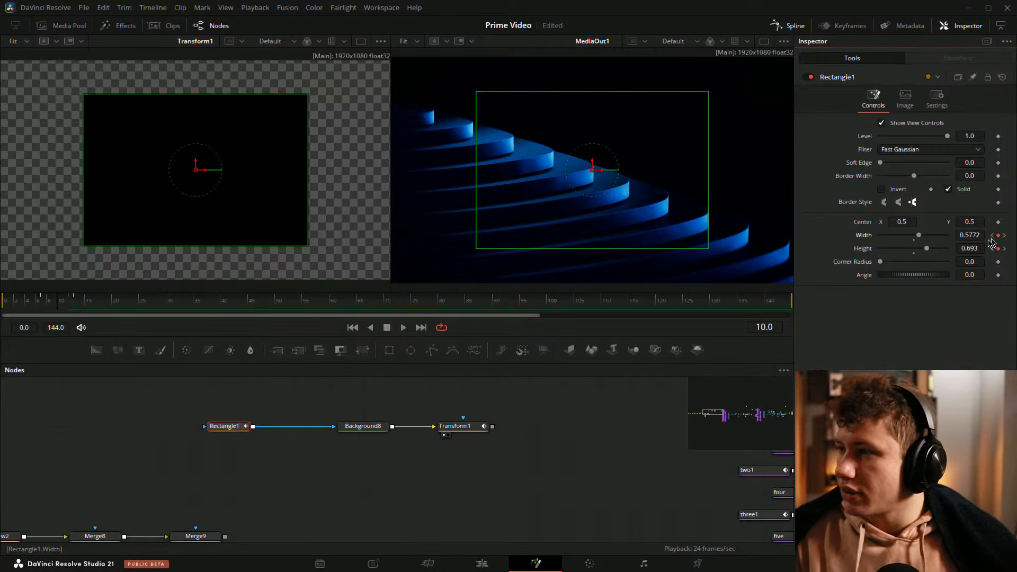
{"action": "left_click_drag", "start_coordinate": [60, 302], "coordinate": [42, 302]}
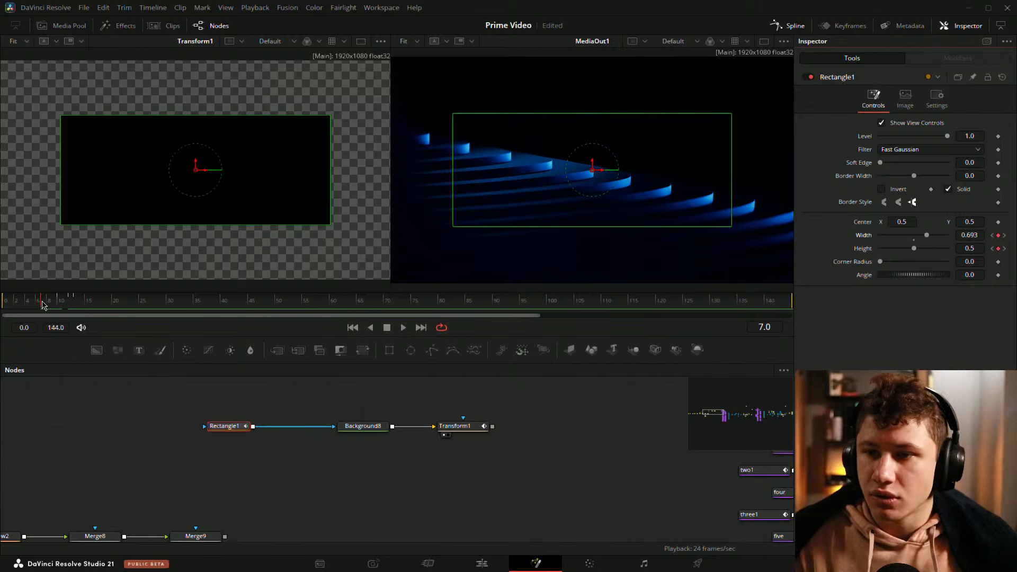
{"action": "double_click", "coordinate": [967, 237]}
{"action": "key", "text": "ctrl+c"}
{"action": "left_click", "coordinate": [59, 301]}
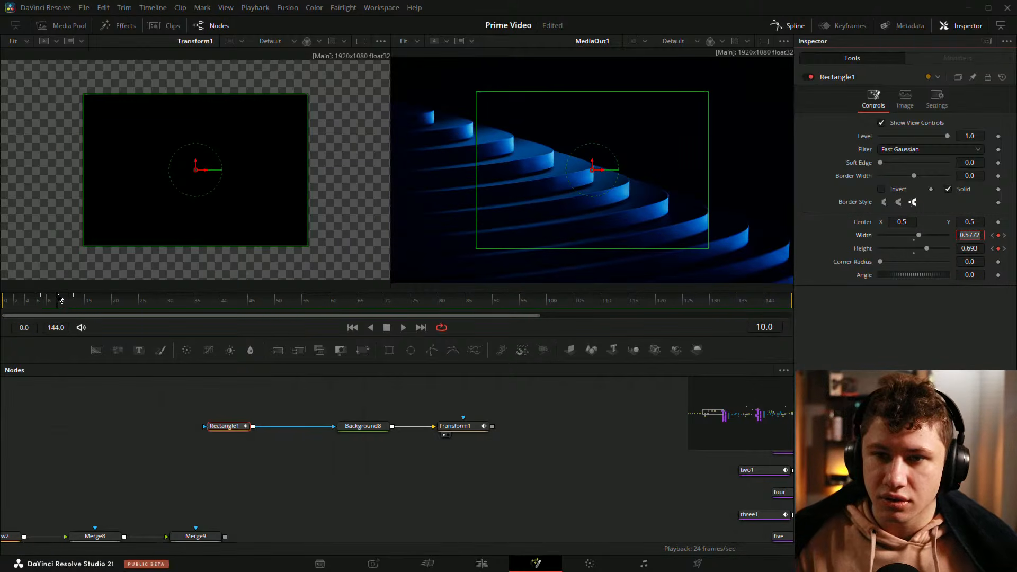
{"action": "double_click", "coordinate": [976, 235]}
{"action": "key", "text": "ctrl+v"}
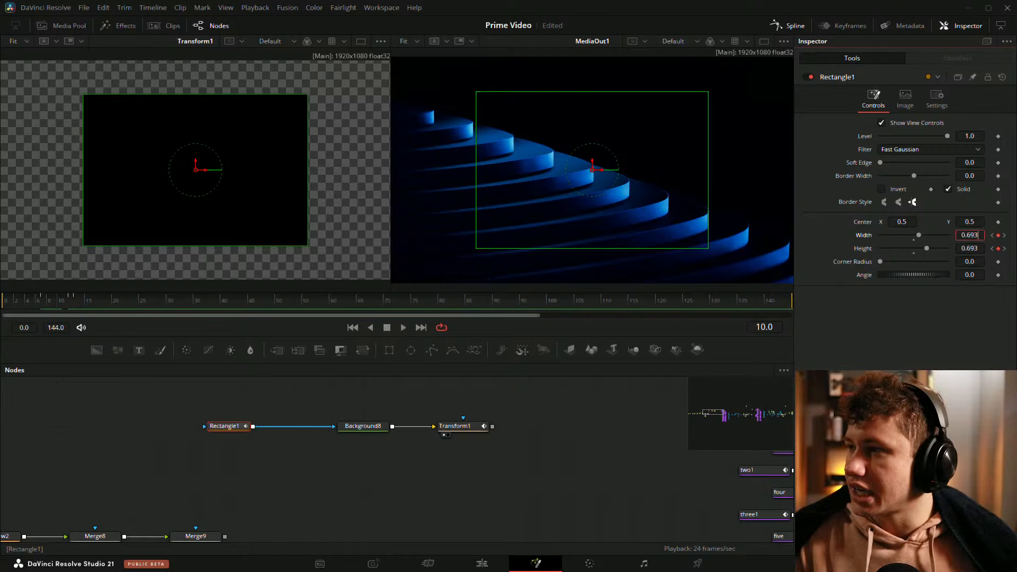
{"action": "key", "text": "Return"}
Step: At frame 12, paste 0.693 into the Rectangle's Width
{"action": "left_click", "coordinate": [73, 301]}
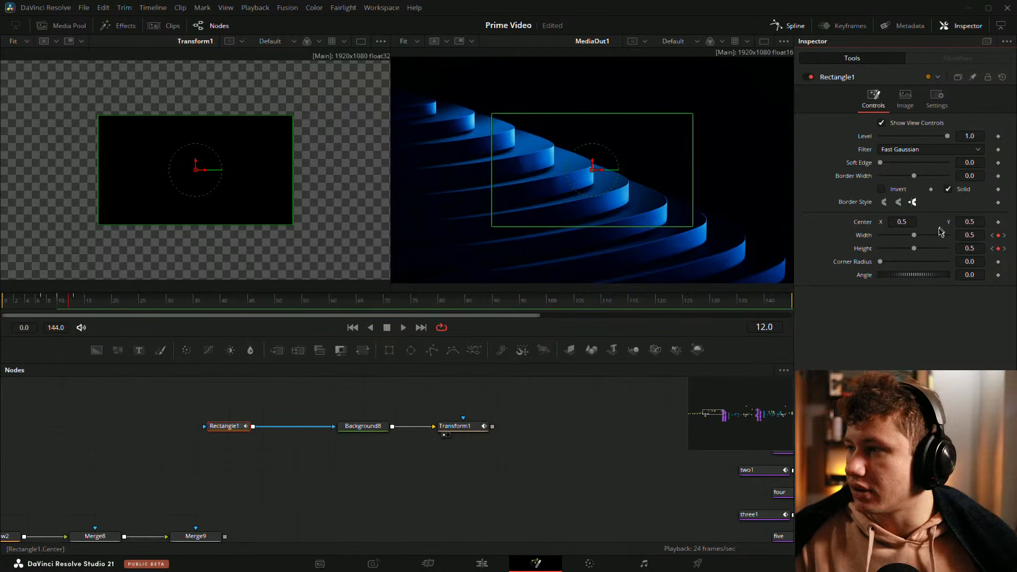
{"action": "left_click", "coordinate": [963, 235]}
{"action": "key", "text": "ctrl+v"}
{"action": "key", "text": "Return"}
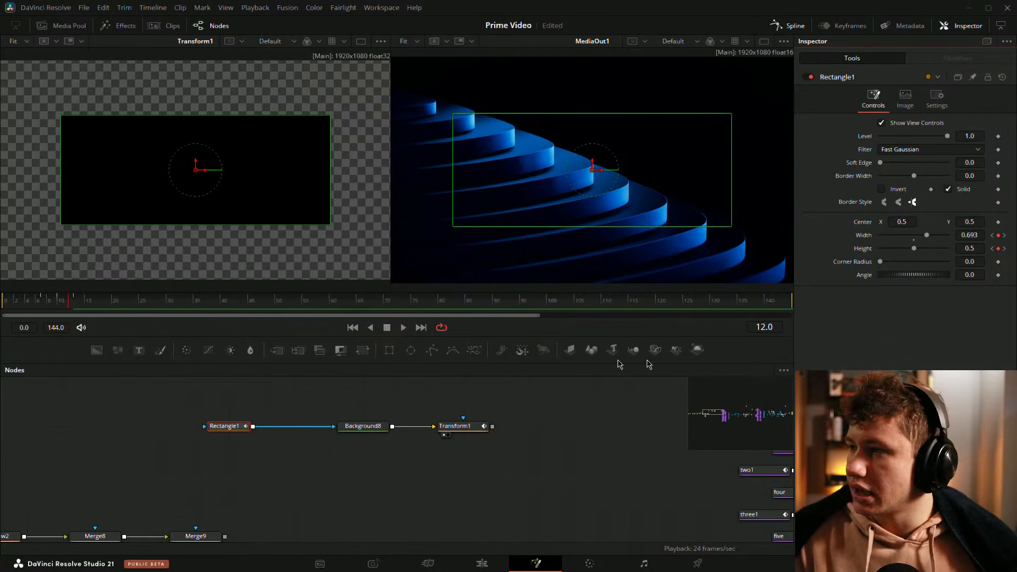
Step: At frame 13, try setting the Rectangle's Width to 0.693
{"action": "left_click", "coordinate": [79, 300]}
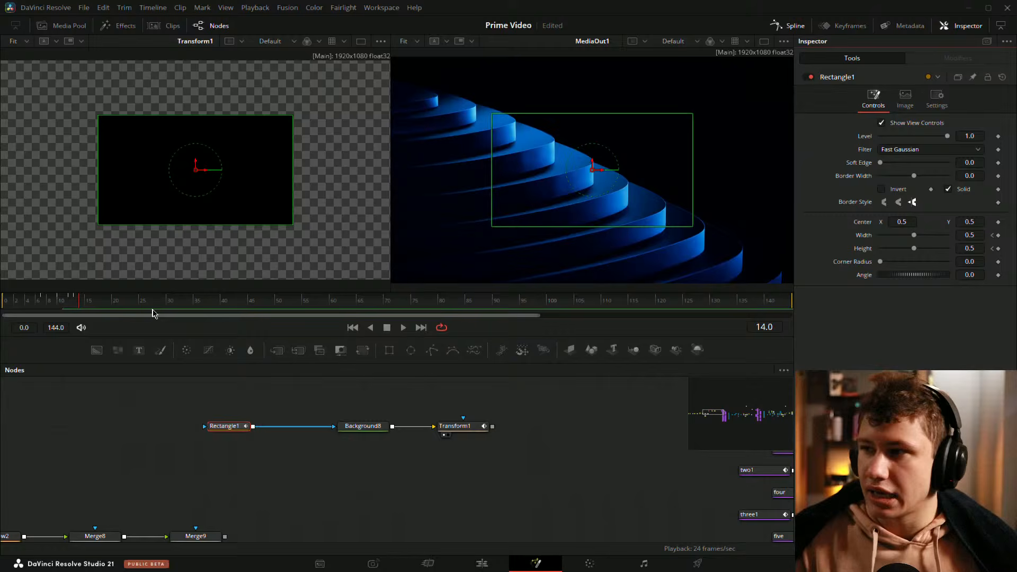
{"action": "left_click", "coordinate": [73, 301]}
{"action": "double_click", "coordinate": [976, 235]}
{"action": "key", "text": "ctrl+v"}
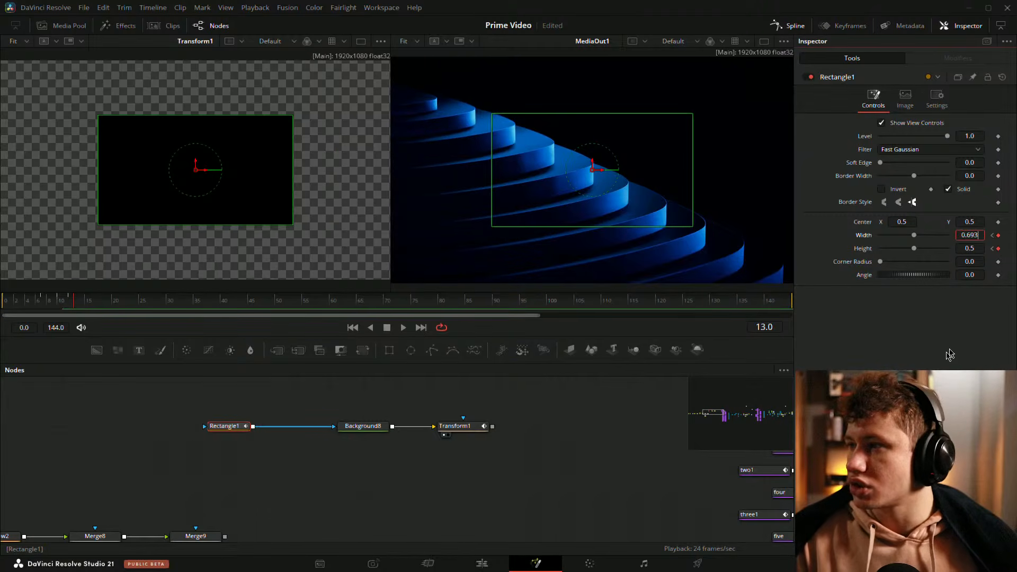
{"action": "key", "text": "Return"}
{"action": "left_click", "coordinate": [914, 241]}
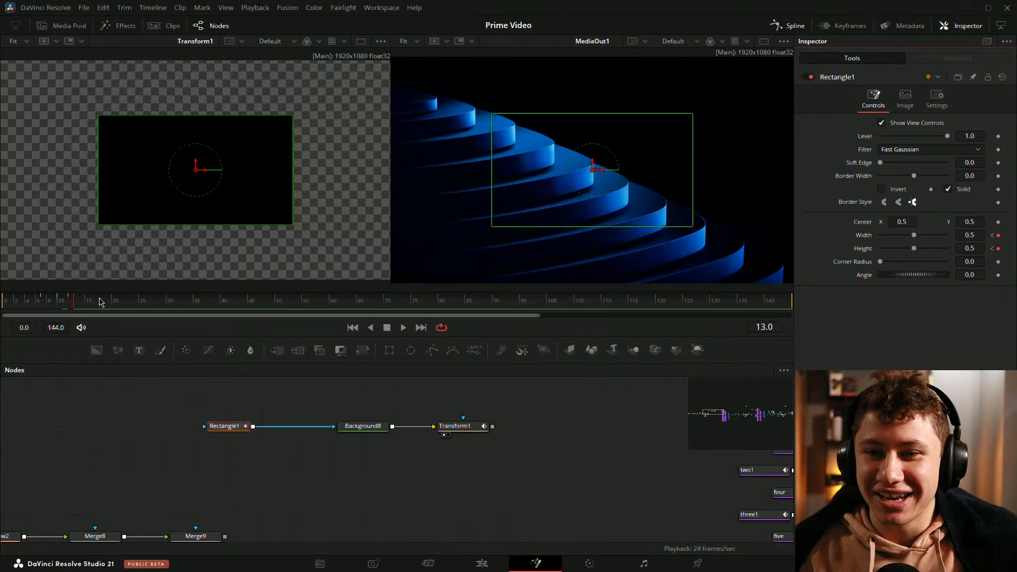
Step: Scrub the timeline to review the Rectangle's animated reveal of the logo
{"action": "left_click", "coordinate": [42, 302]}
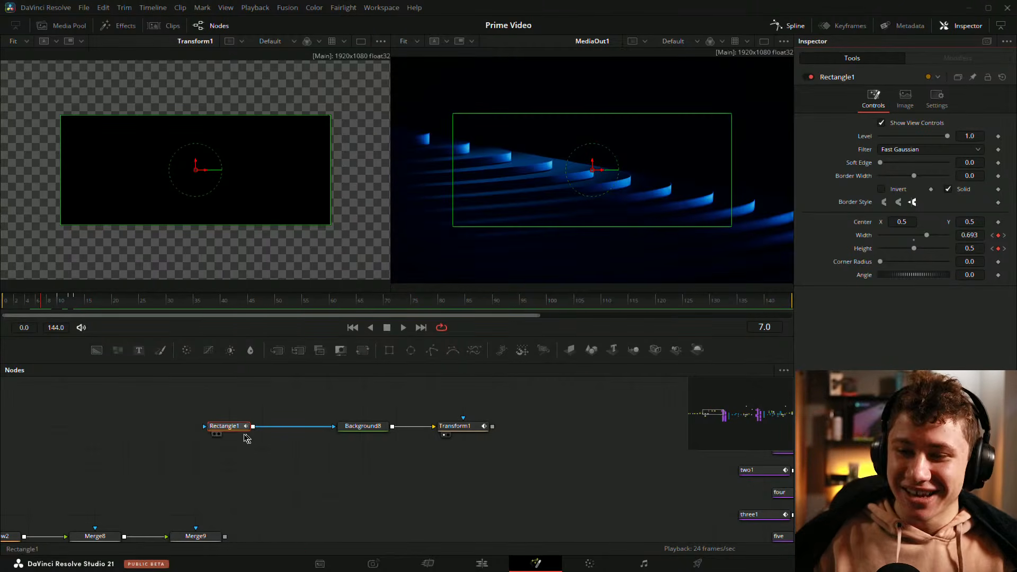
{"action": "left_click_drag", "start_coordinate": [327, 419], "coordinate": [247, 429]}
{"action": "left_click_drag", "start_coordinate": [512, 302], "coordinate": [596, 303]}
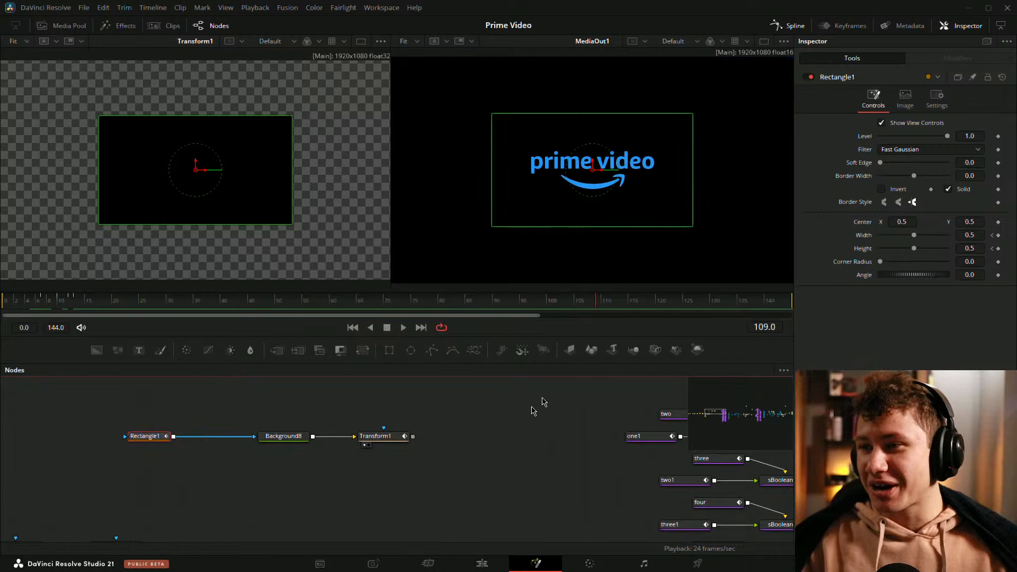
{"action": "left_click", "coordinate": [503, 441]}
{"action": "scroll", "coordinate": [583, 182], "scroll_direction": "up", "scroll_amount": 5}
{"action": "scroll", "coordinate": [742, 167], "scroll_direction": "up", "scroll_amount": 1}
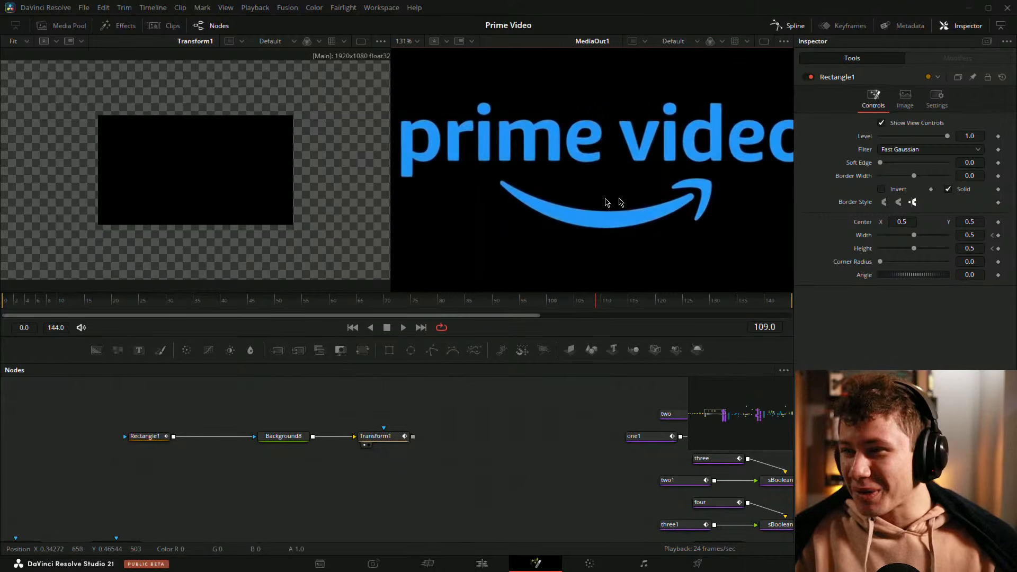
{"action": "key", "text": "ctrl+f"}
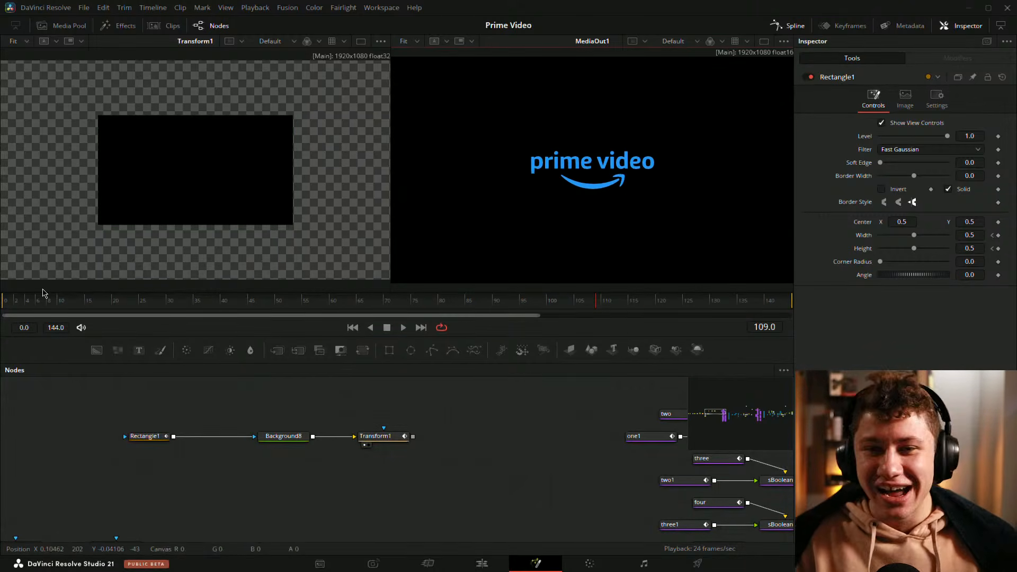
Step: At frame 9, lower the Rectangle's Width to 0.544
{"action": "mouse_move", "coordinate": [67, 302]}
{"action": "left_mouse_down"}
{"action": "mouse_move", "coordinate": [11, 308]}
{"action": "mouse_move", "coordinate": [61, 310]}
{"action": "left_mouse_up"}
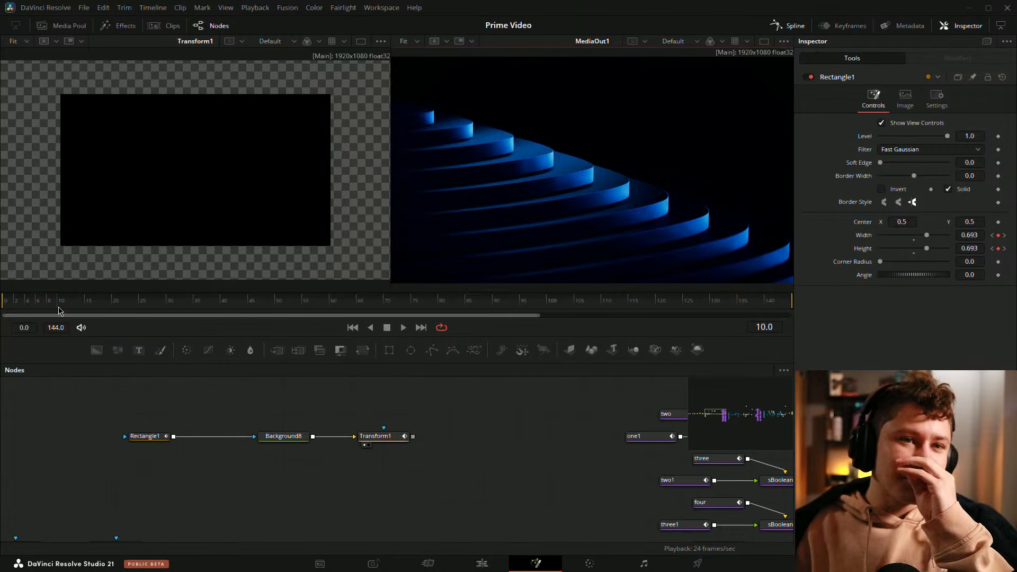
{"action": "mouse_move", "coordinate": [48, 300]}
{"action": "left_mouse_down"}
{"action": "mouse_move", "coordinate": [8, 302]}
{"action": "mouse_move", "coordinate": [43, 300]}
{"action": "mouse_move", "coordinate": [30, 301]}
{"action": "left_mouse_up"}
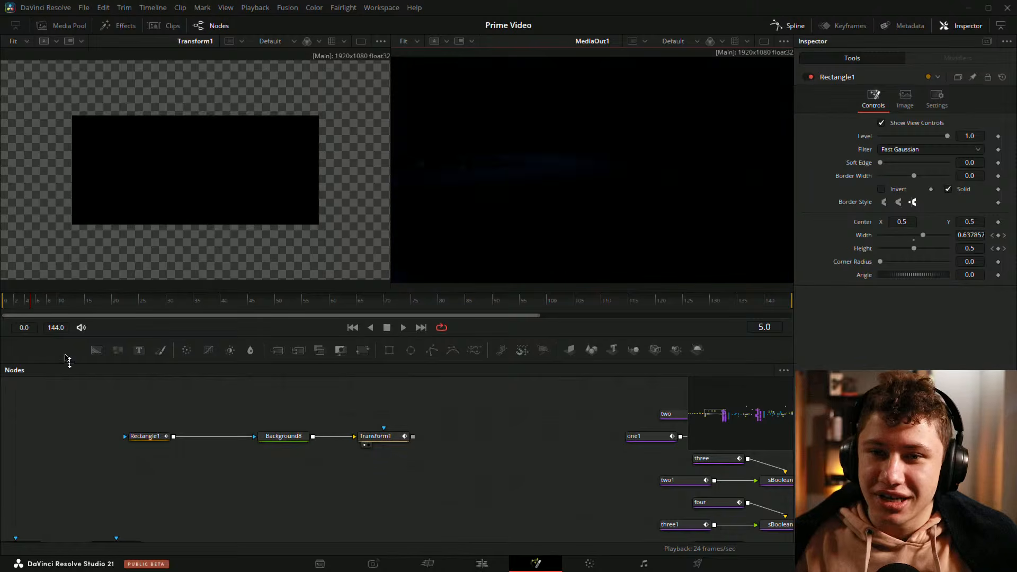
{"action": "left_click", "coordinate": [151, 438]}
{"action": "left_click", "coordinate": [45, 304]}
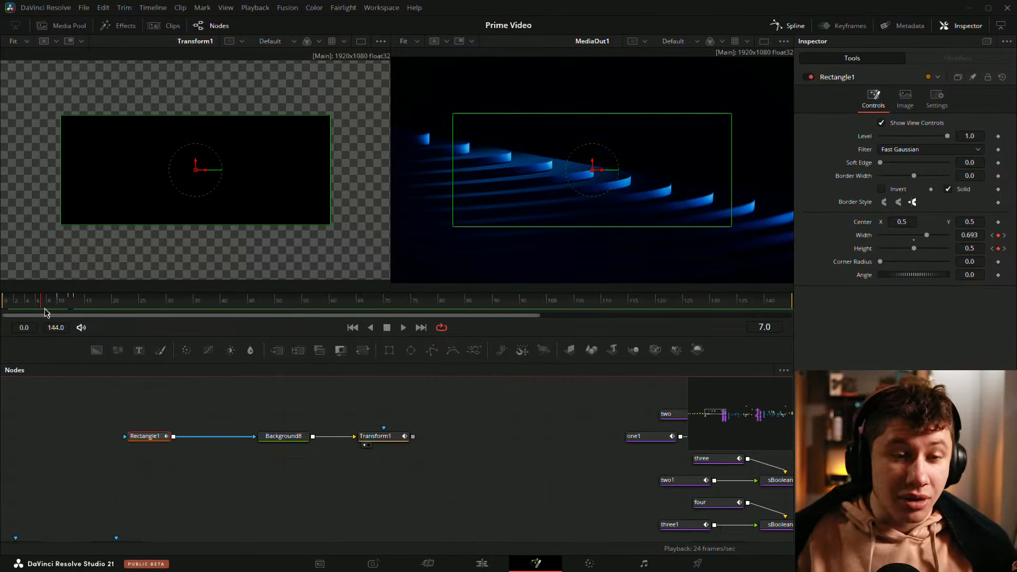
{"action": "mouse_move", "coordinate": [41, 301]}
{"action": "left_mouse_down"}
{"action": "mouse_move", "coordinate": [14, 302]}
{"action": "mouse_move", "coordinate": [55, 303]}
{"action": "left_mouse_up"}
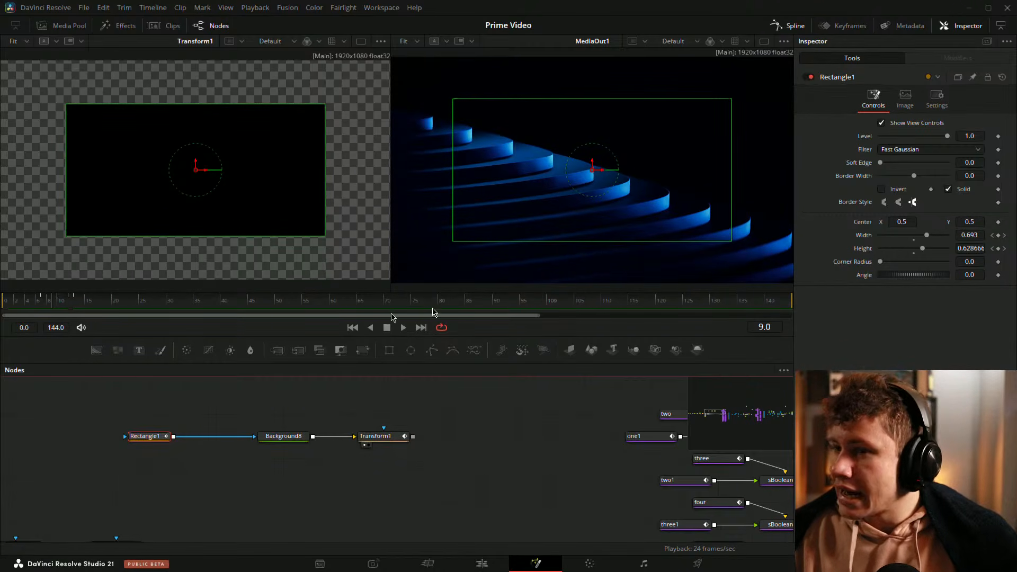
{"action": "left_click", "coordinate": [45, 302]}
{"action": "left_click_drag", "start_coordinate": [45, 303], "coordinate": [55, 302]}
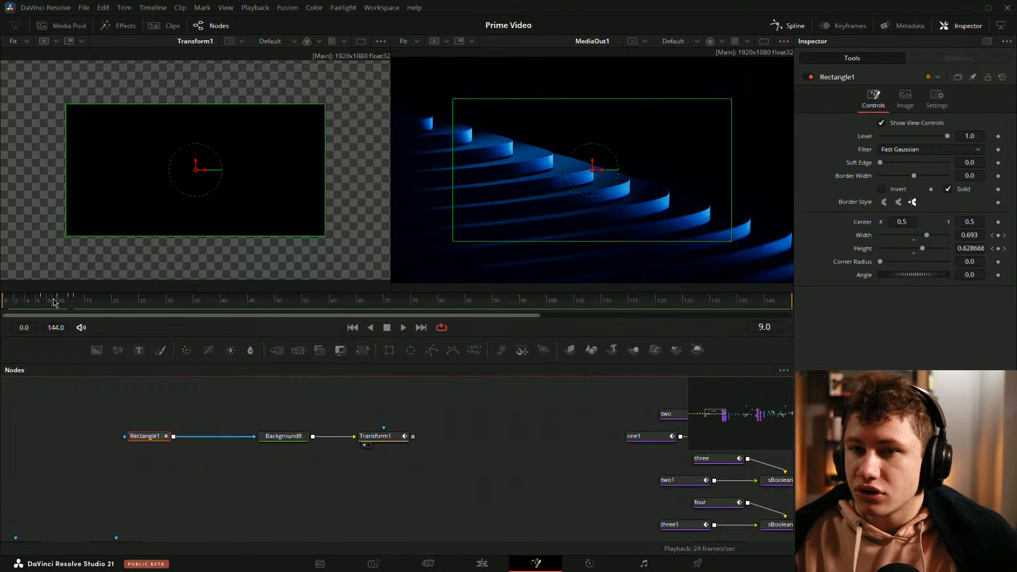
{"action": "left_click_drag", "start_coordinate": [974, 237], "coordinate": [895, 236]}
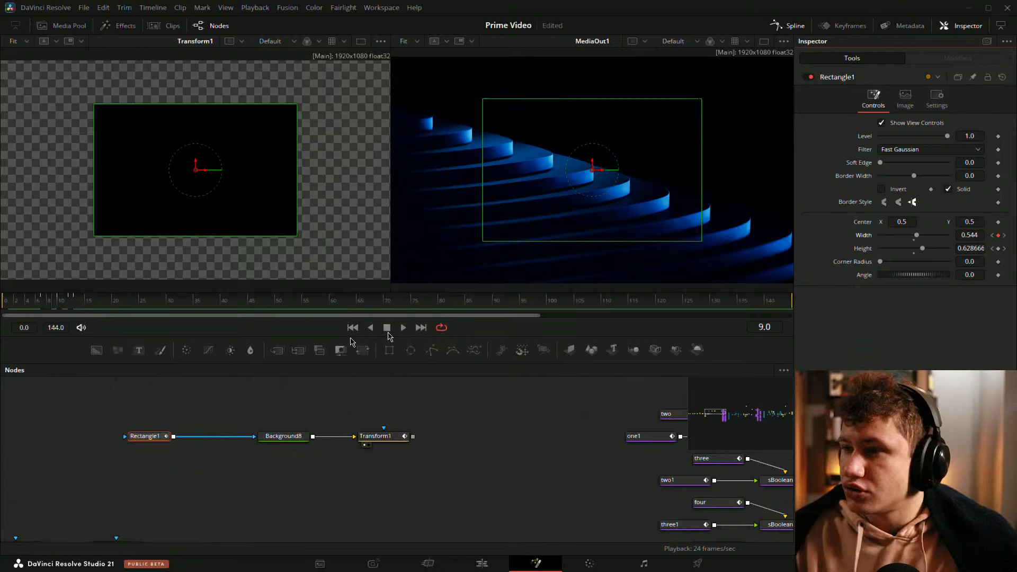
Step: Remove the Rectangle's Height keyframe at frame 10 while stepping through its Height keyframes
{"action": "mouse_move", "coordinate": [55, 311]}
{"action": "left_mouse_down"}
{"action": "mouse_move", "coordinate": [64, 310]}
{"action": "mouse_move", "coordinate": [43, 309]}
{"action": "left_mouse_up"}
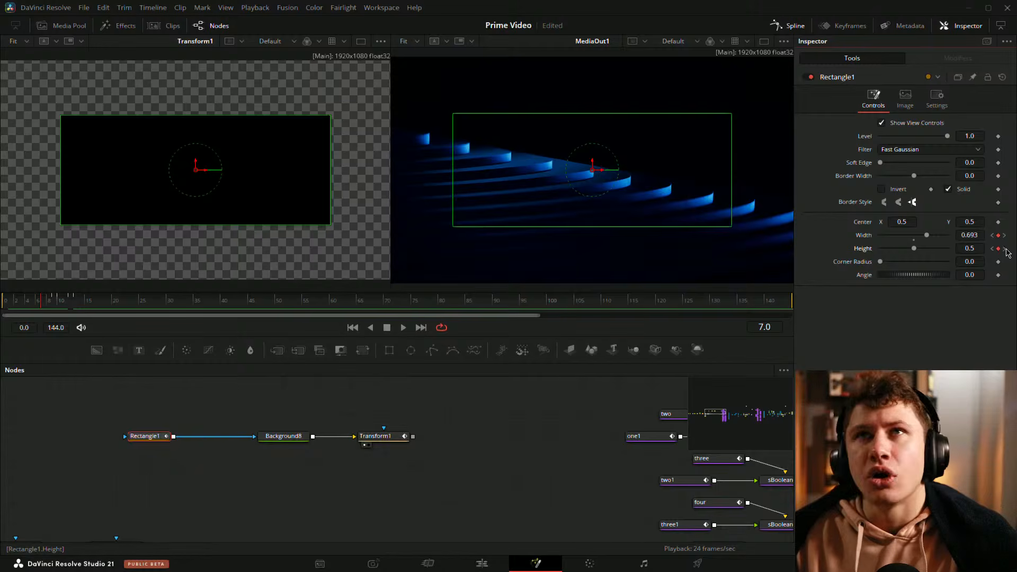
{"action": "left_click", "coordinate": [1005, 249]}
{"action": "left_click", "coordinate": [998, 249]}
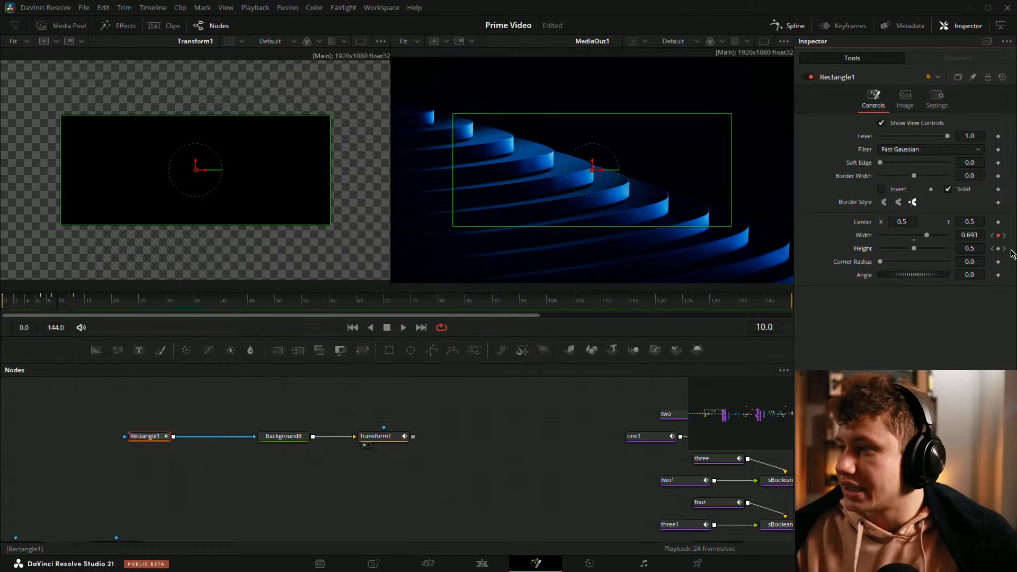
{"action": "left_click", "coordinate": [1005, 249]}
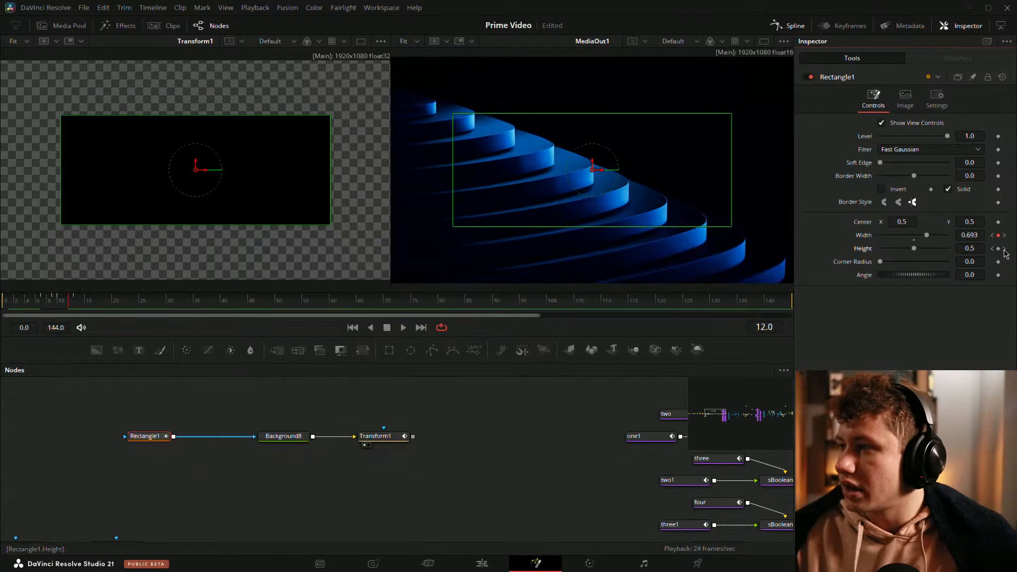
{"action": "left_click", "coordinate": [1004, 249]}
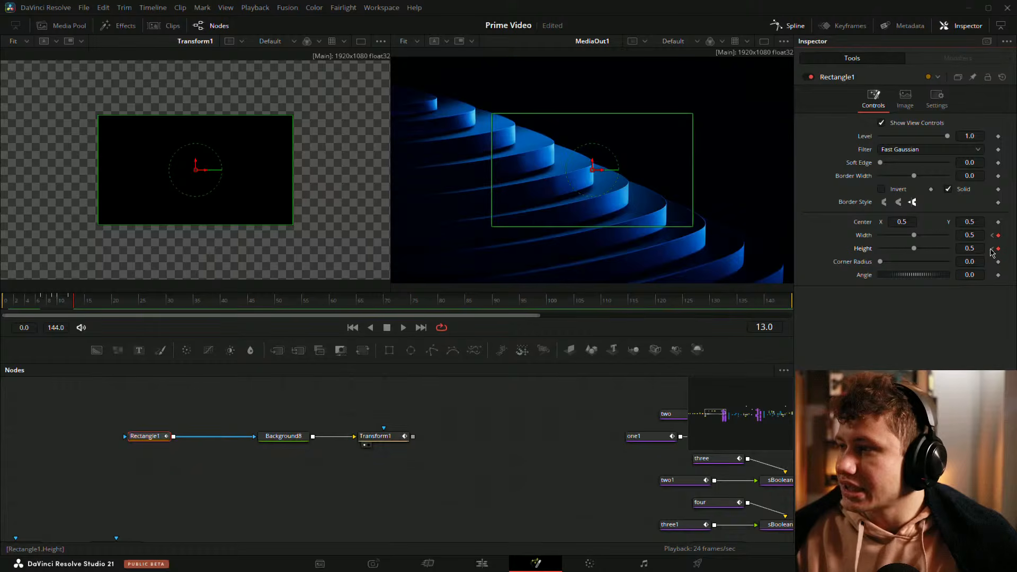
{"action": "left_click", "coordinate": [992, 249]}
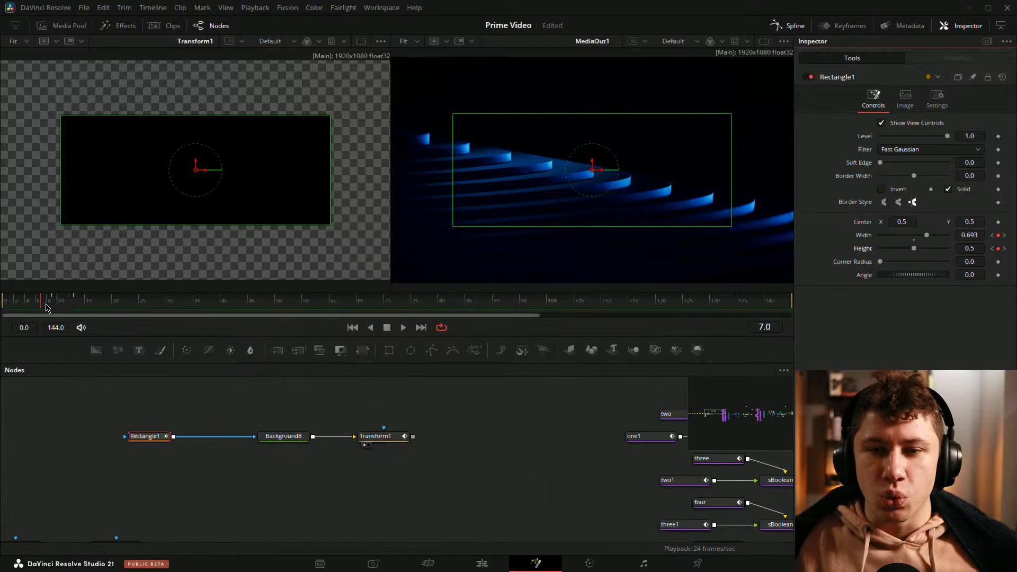
Step: At frame 10, delete the Rectangle's Width keyframe
{"action": "left_click", "coordinate": [51, 302]}
{"action": "mouse_move", "coordinate": [51, 302]}
{"action": "left_mouse_down"}
{"action": "mouse_move", "coordinate": [14, 303]}
{"action": "mouse_move", "coordinate": [55, 304]}
{"action": "mouse_move", "coordinate": [44, 304]}
{"action": "left_mouse_up"}
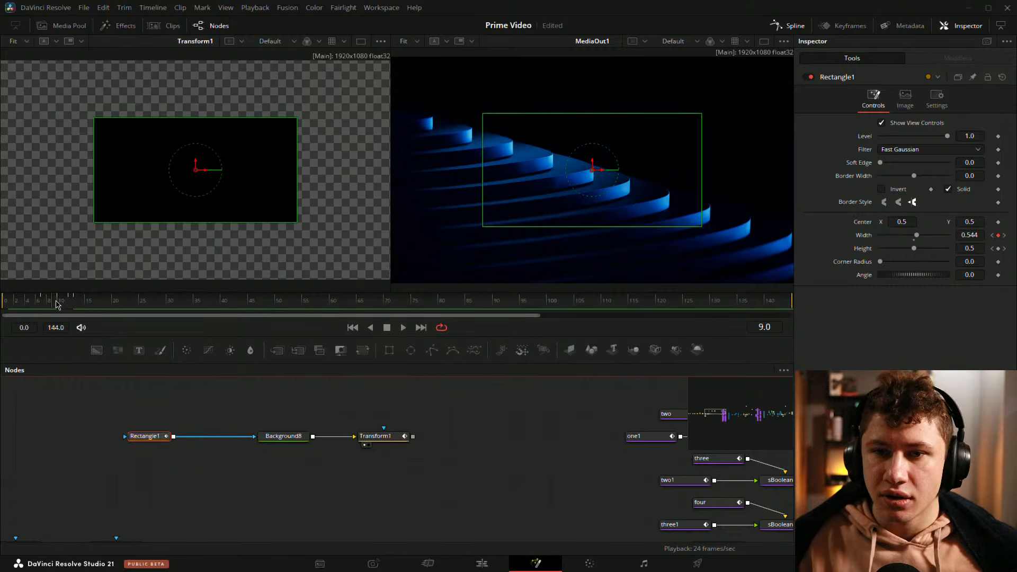
{"action": "left_click_drag", "start_coordinate": [58, 305], "coordinate": [61, 305]}
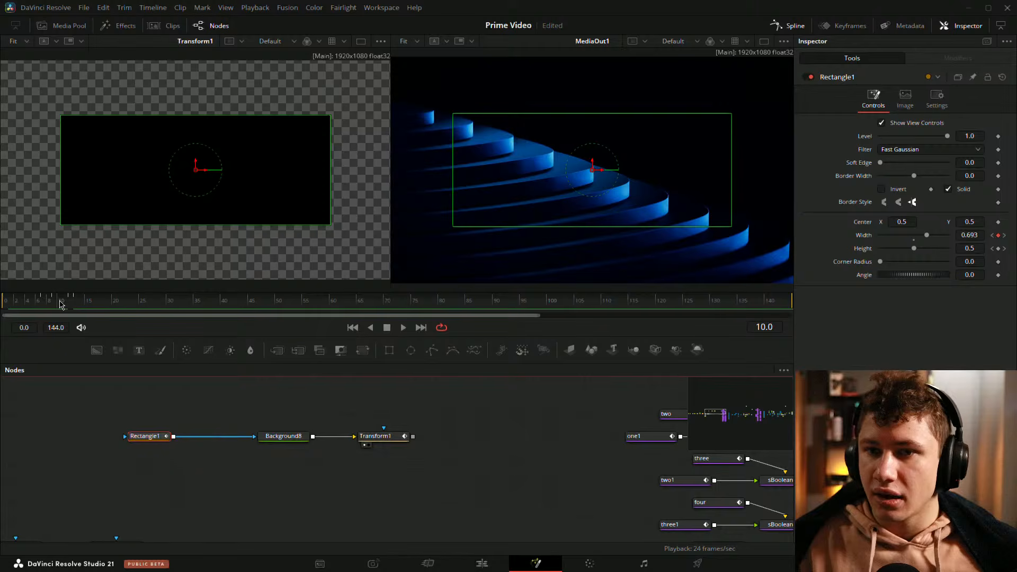
{"action": "left_click", "coordinate": [1001, 236]}
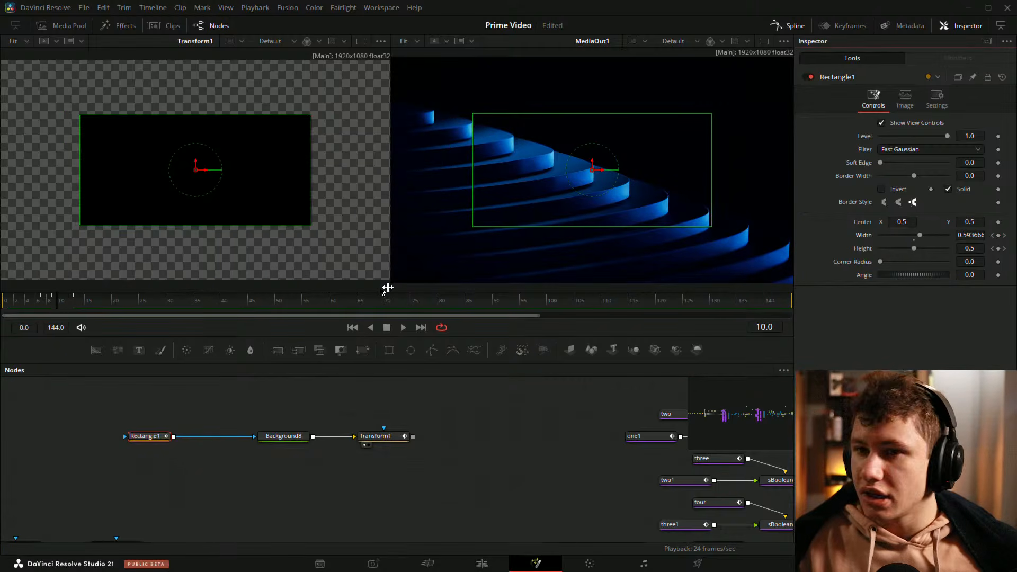
Step: At frame 7, set the Rectangle's Width to 0.64
{"action": "left_click", "coordinate": [63, 304]}
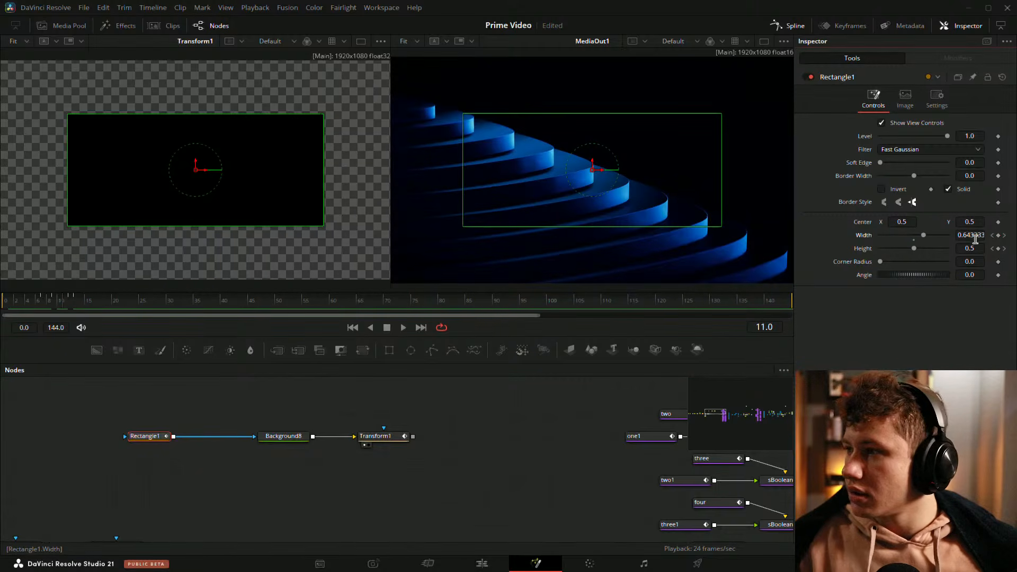
{"action": "mouse_move", "coordinate": [43, 304]}
{"action": "left_mouse_down"}
{"action": "mouse_move", "coordinate": [71, 303]}
{"action": "mouse_move", "coordinate": [45, 303]}
{"action": "left_mouse_up"}
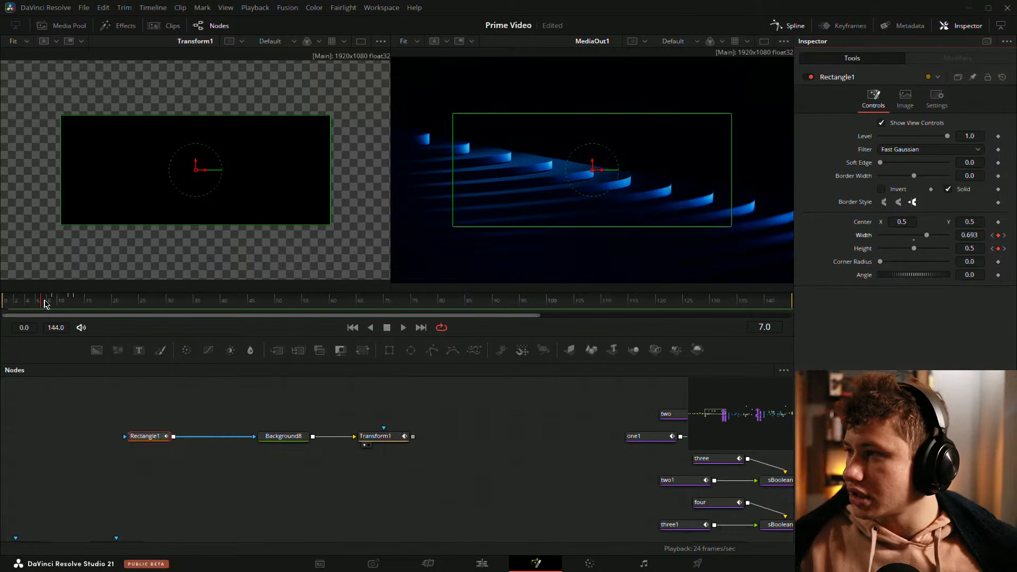
{"action": "type", "text": ".4"}
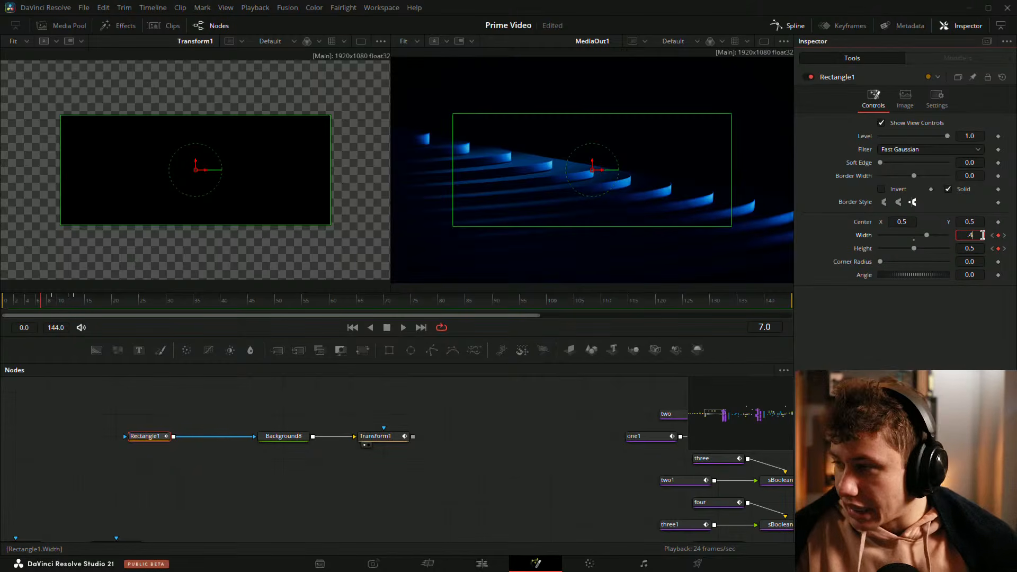
{"action": "key", "text": "Tab"}
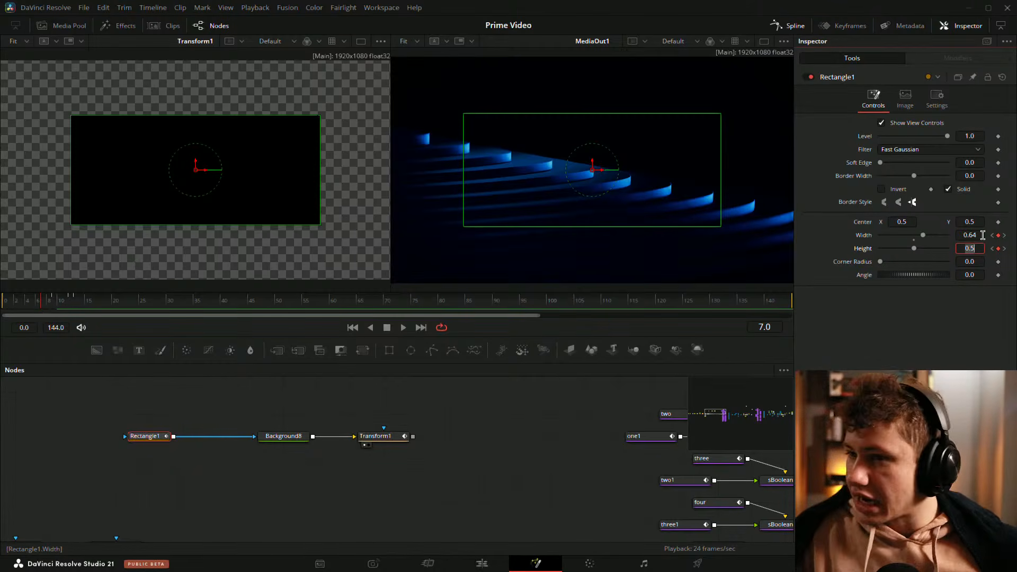
{"action": "left_click_drag", "start_coordinate": [43, 304], "coordinate": [62, 306]}
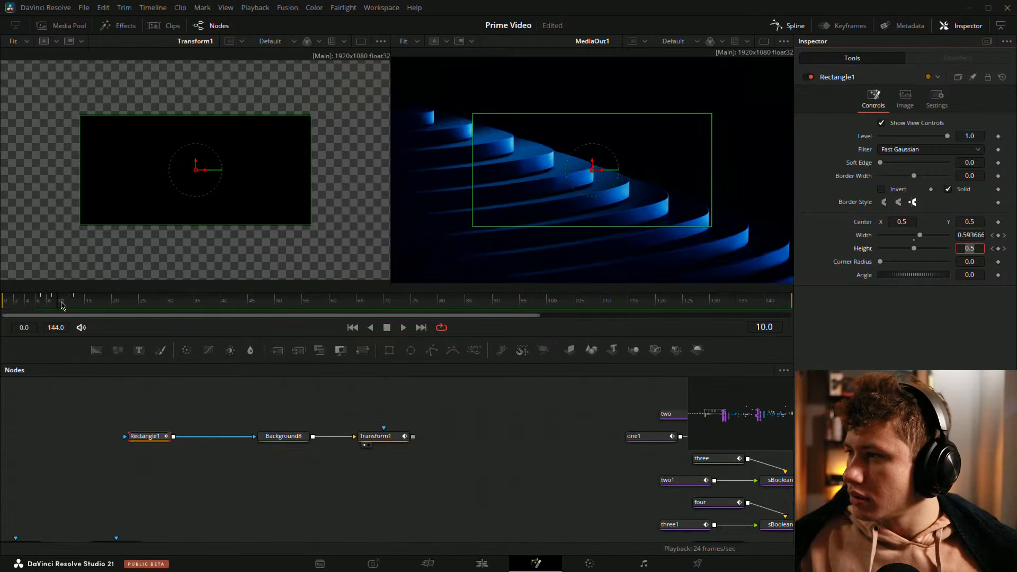
Step: Open the Spline editor as a floating window showing the Rectangle's Width and Height and Transform1's Size curves
{"action": "left_click", "coordinate": [795, 26]}
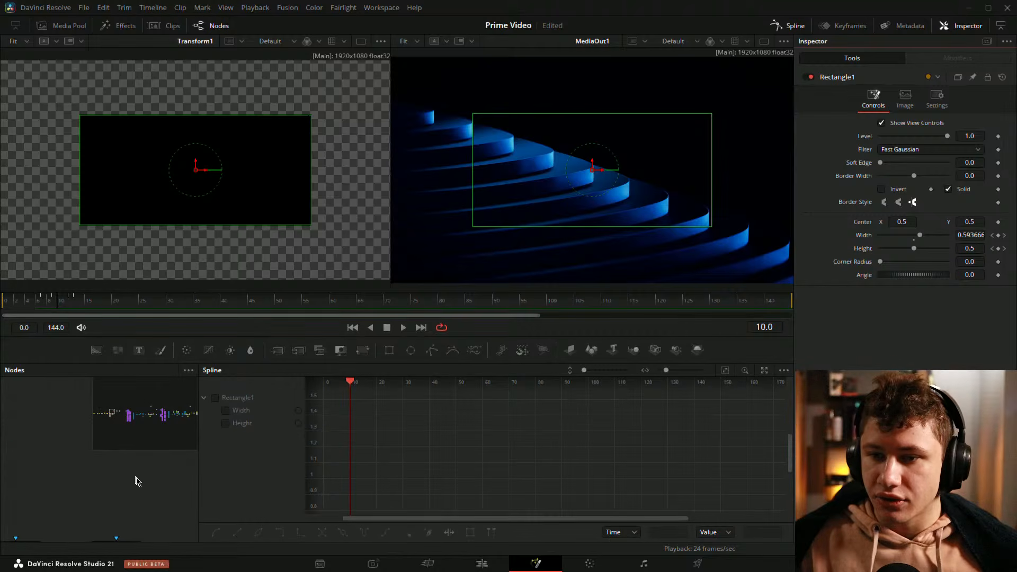
{"action": "left_click_drag", "start_coordinate": [136, 478], "coordinate": [91, 470]}
{"action": "left_click", "coordinate": [67, 456]}
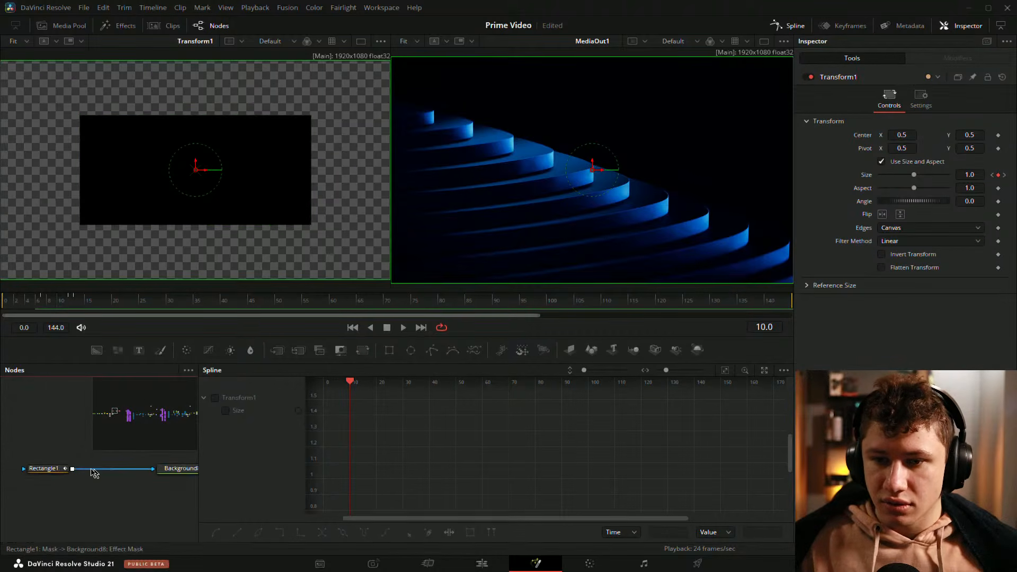
{"action": "left_click", "coordinate": [45, 469], "text": "ctrl"}
{"action": "left_click", "coordinate": [215, 397]}
{"action": "left_click", "coordinate": [215, 436]}
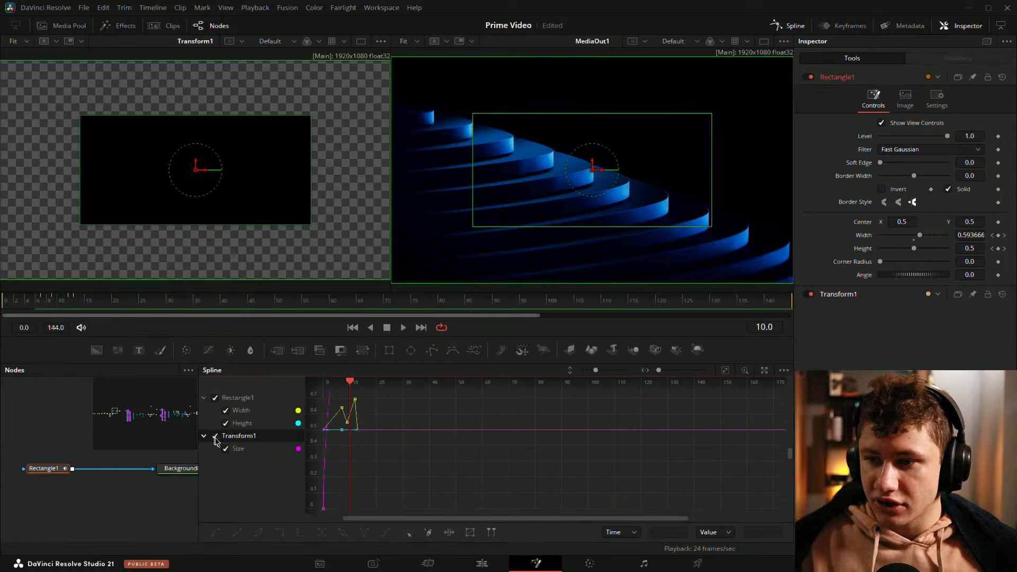
{"action": "left_click", "coordinate": [764, 370]}
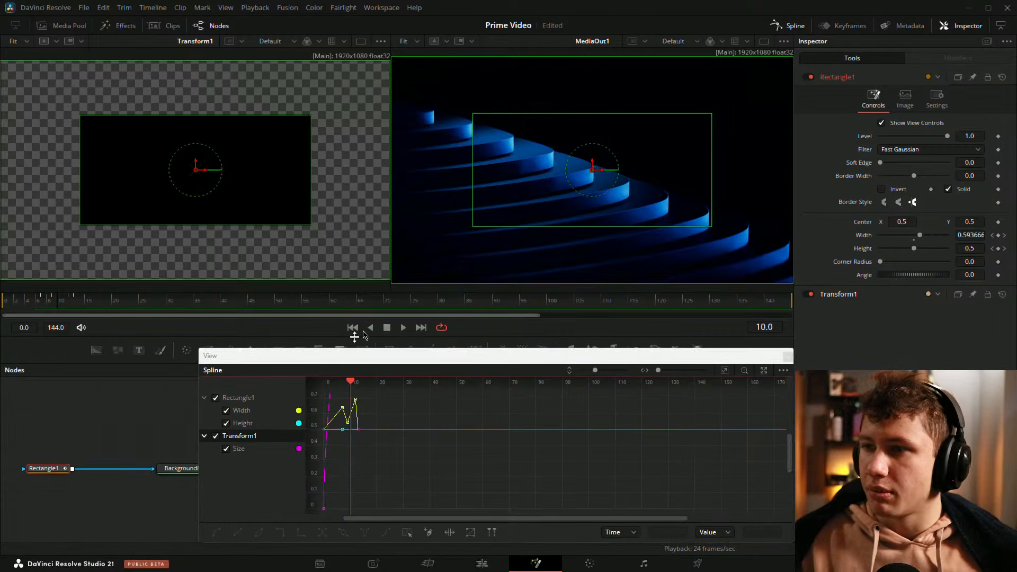
{"action": "left_click_drag", "start_coordinate": [601, 282], "coordinate": [646, 56]}
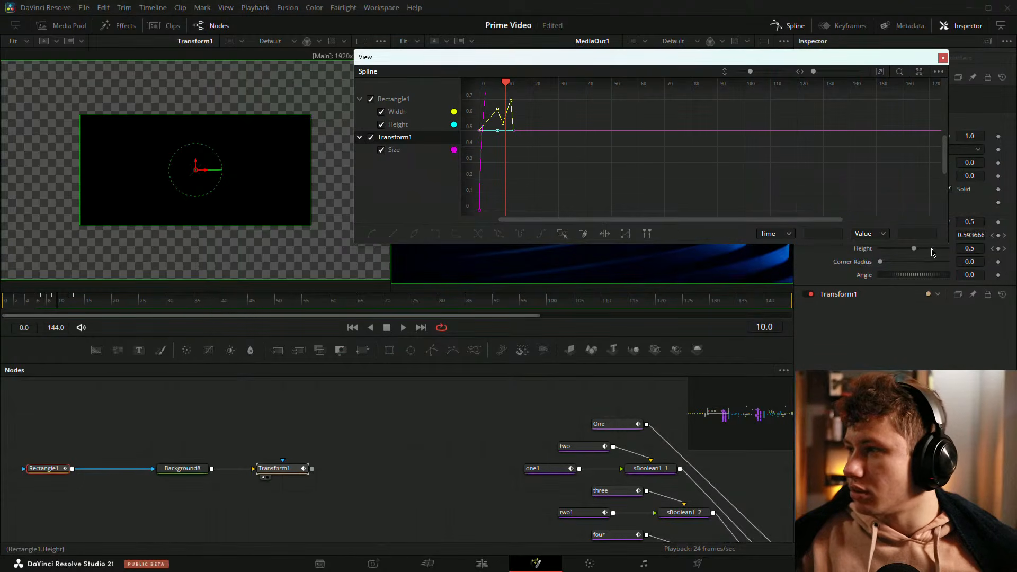
{"action": "left_click_drag", "start_coordinate": [933, 253], "coordinate": [895, 353]}
{"action": "left_click", "coordinate": [881, 72]}
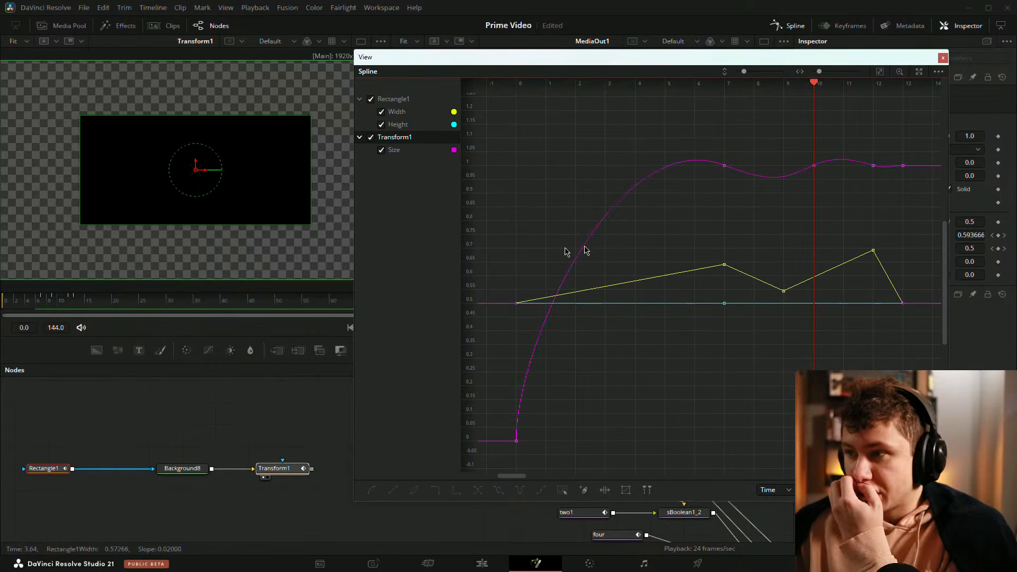
Step: Review the Rectangle's Width curve against the playback around frames 7 to 12
{"action": "left_click", "coordinate": [59, 307]}
{"action": "left_click_drag", "start_coordinate": [59, 306], "coordinate": [66, 307]}
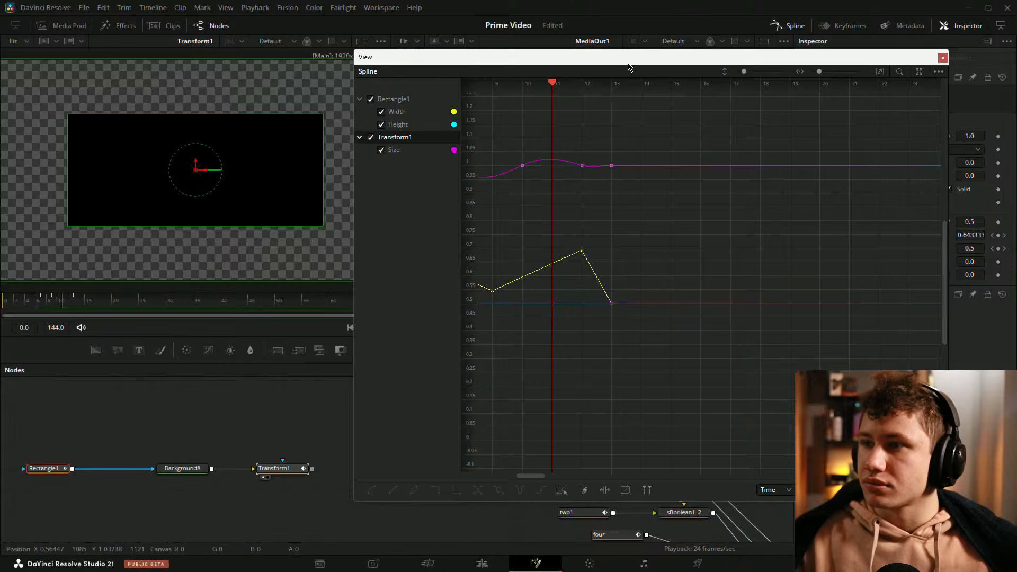
{"action": "left_click_drag", "start_coordinate": [387, 51], "coordinate": [285, 217]}
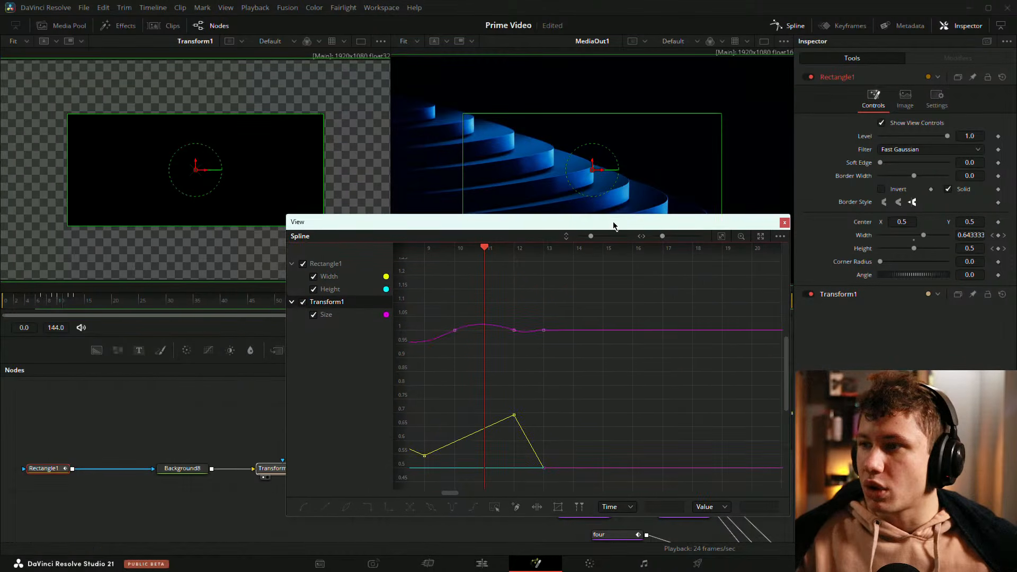
{"action": "left_click_drag", "start_coordinate": [613, 223], "coordinate": [638, 64]}
{"action": "left_click_drag", "start_coordinate": [291, 179], "coordinate": [338, 179]}
{"action": "left_click", "coordinate": [727, 70]}
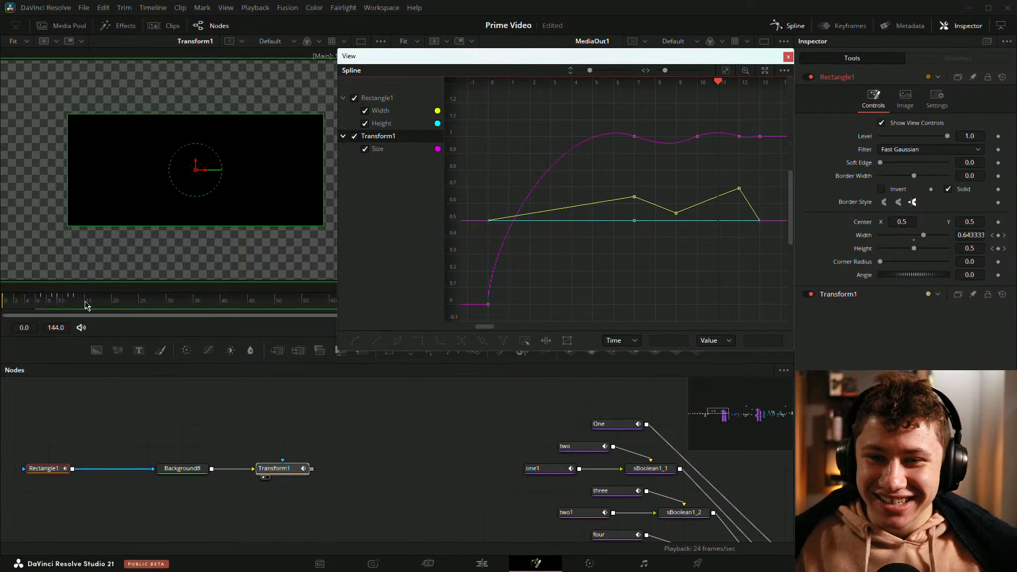
{"action": "left_click", "coordinate": [52, 300]}
{"action": "mouse_move", "coordinate": [51, 300]}
{"action": "left_mouse_down"}
{"action": "mouse_move", "coordinate": [14, 300]}
{"action": "mouse_move", "coordinate": [54, 301]}
{"action": "left_mouse_up"}
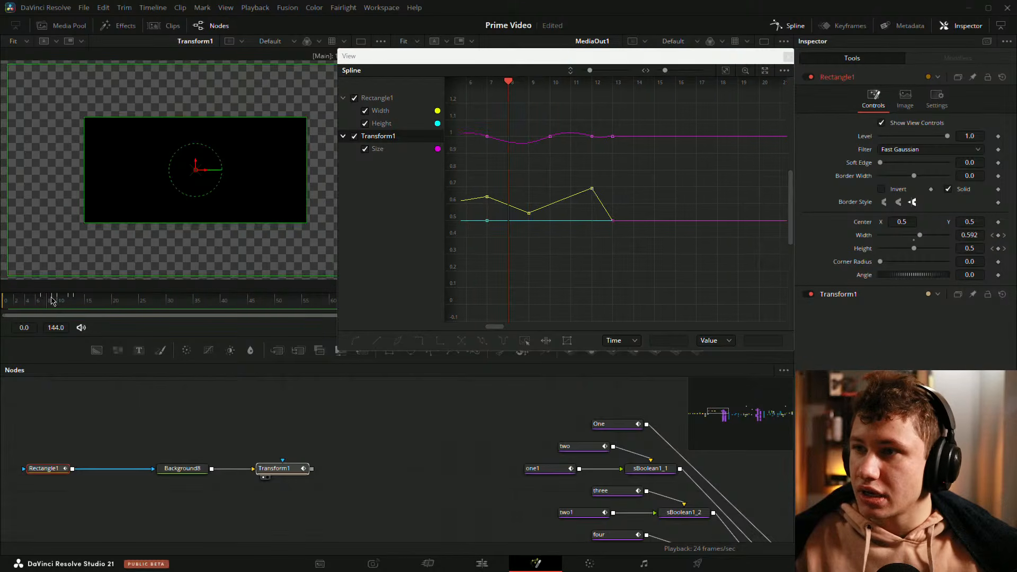
{"action": "left_click_drag", "start_coordinate": [57, 301], "coordinate": [67, 301]}
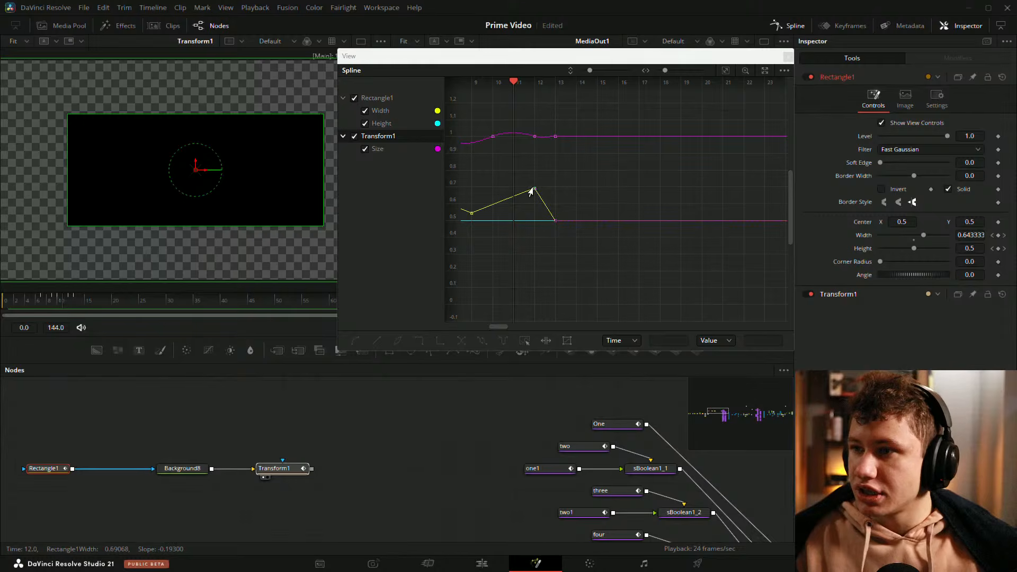
Step: Move the Rectangle's peak Width keyframe from frame 12 to frame 11
{"action": "left_click_drag", "start_coordinate": [535, 188], "coordinate": [517, 191]}
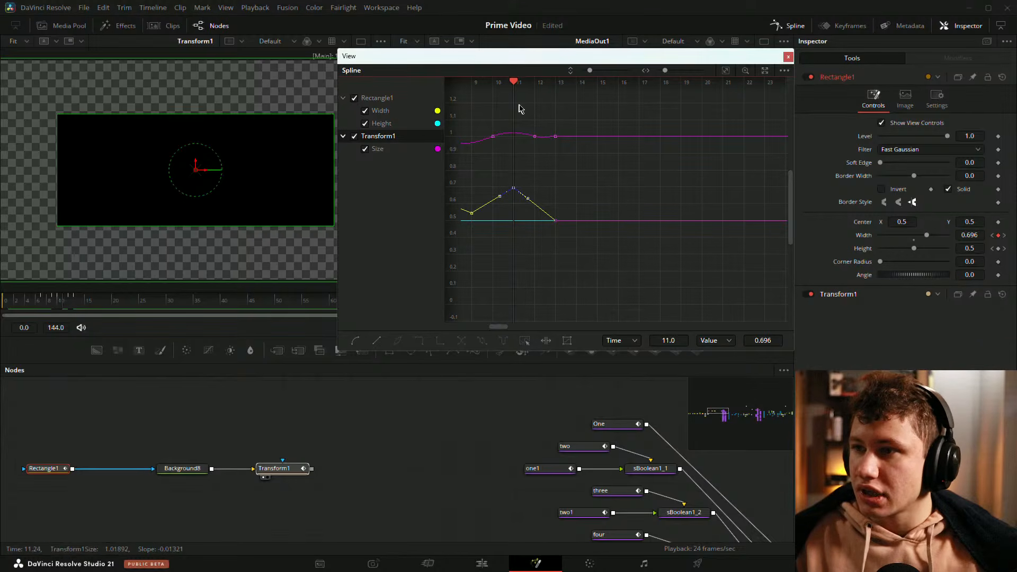
{"action": "mouse_move", "coordinate": [522, 87]}
{"action": "left_mouse_down"}
{"action": "mouse_move", "coordinate": [548, 91]}
{"action": "mouse_move", "coordinate": [516, 96]}
{"action": "left_mouse_up"}
Step: Select the Rectangle's Width keyframes around frames 9 to 11 and smooth them
{"action": "left_click_drag", "start_coordinate": [634, 198], "coordinate": [763, 189]}
{"action": "left_click_drag", "start_coordinate": [607, 192], "coordinate": [607, 190]}
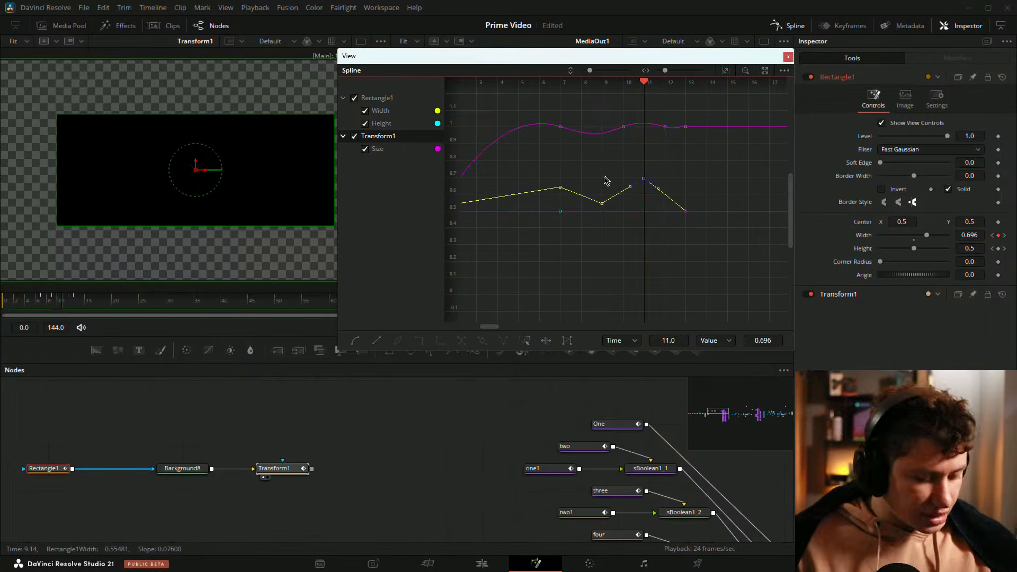
{"action": "key", "text": "shift+s"}
{"action": "left_click_drag", "start_coordinate": [550, 170], "coordinate": [613, 207]}
{"action": "key", "text": "shift+s"}
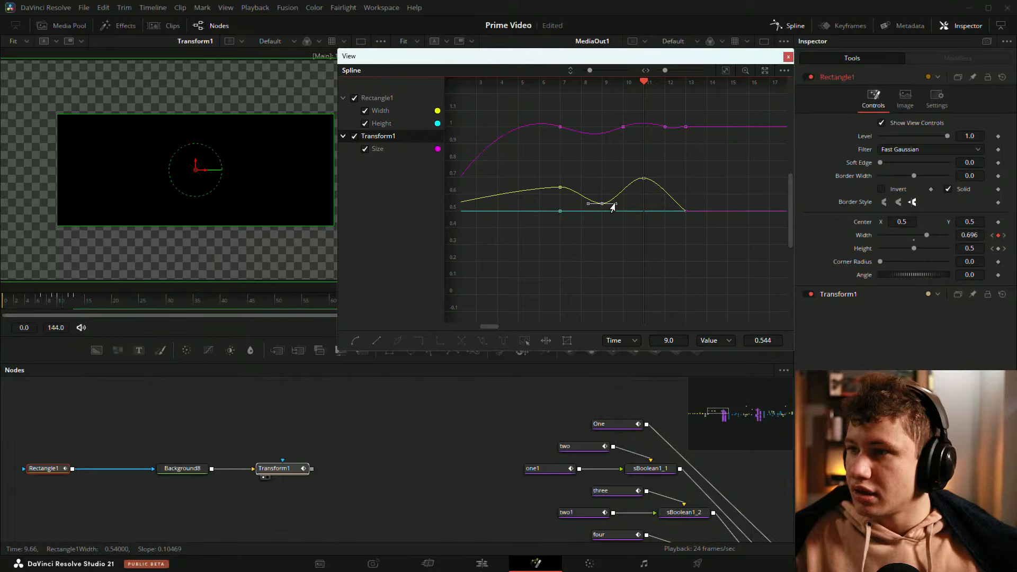
Step: Close the floating Spline window and scrub the playback through the opening frames
{"action": "left_click", "coordinate": [789, 56]}
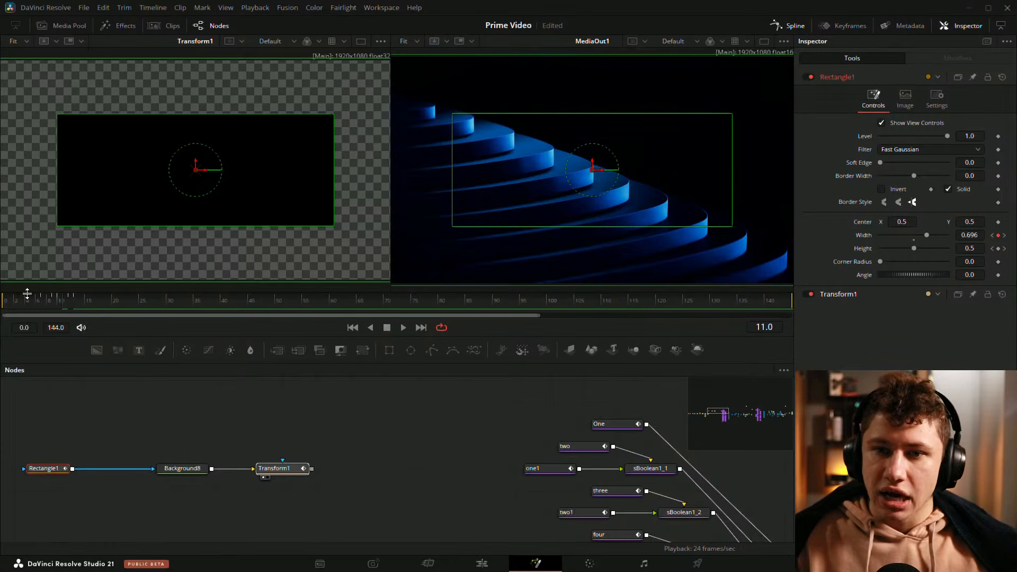
{"action": "left_click", "coordinate": [18, 303]}
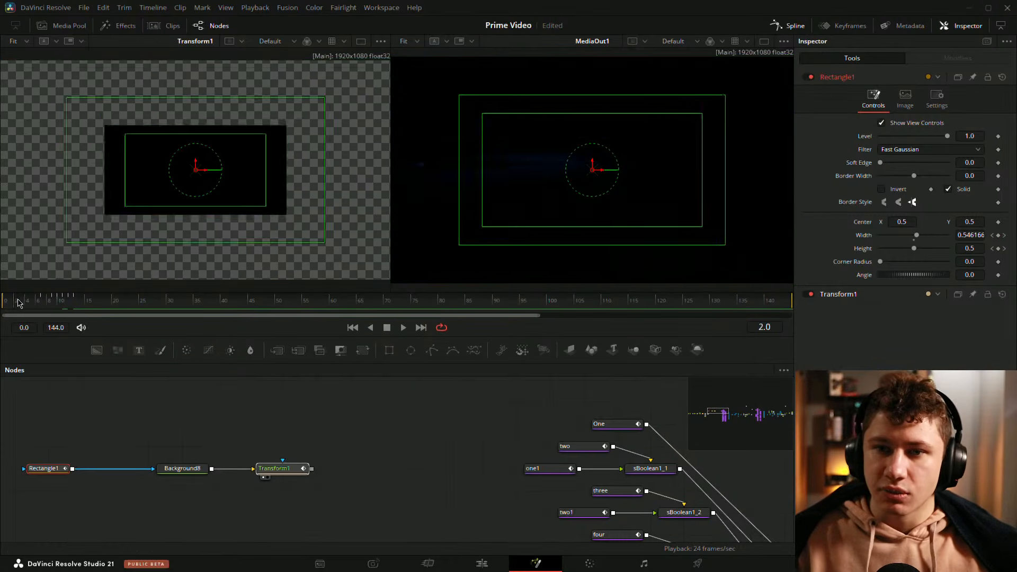
{"action": "left_click_drag", "start_coordinate": [17, 303], "coordinate": [48, 303]}
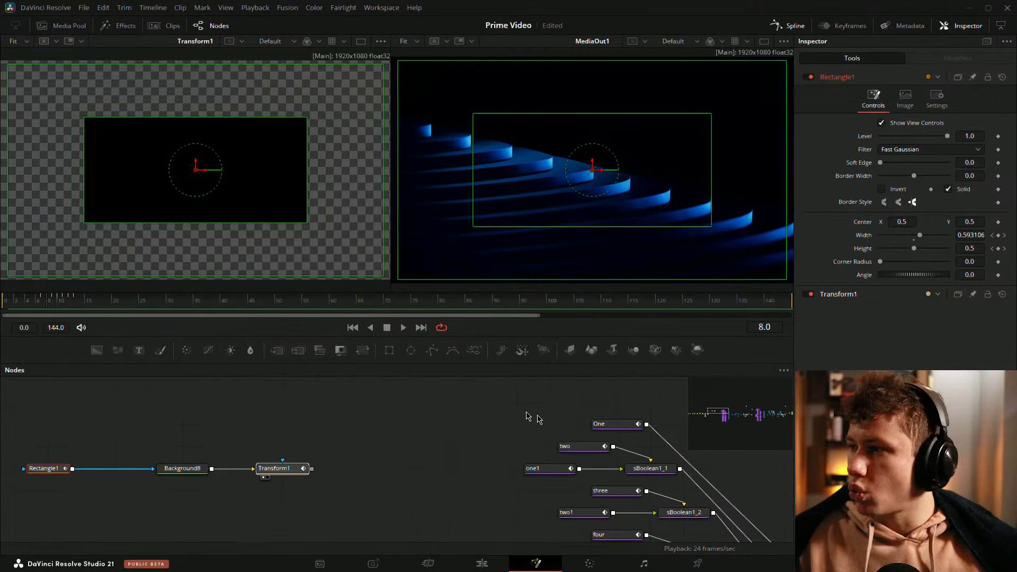
Step: Add a Height keyframe for the Rectangle at frame 11
{"action": "left_click", "coordinate": [790, 25]}
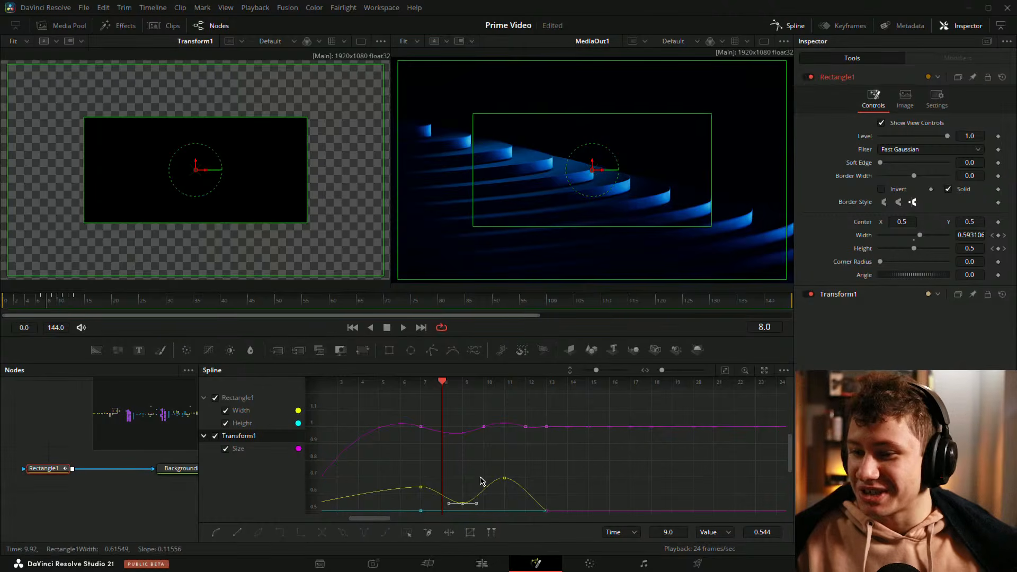
{"action": "left_click_drag", "start_coordinate": [444, 384], "coordinate": [416, 391]}
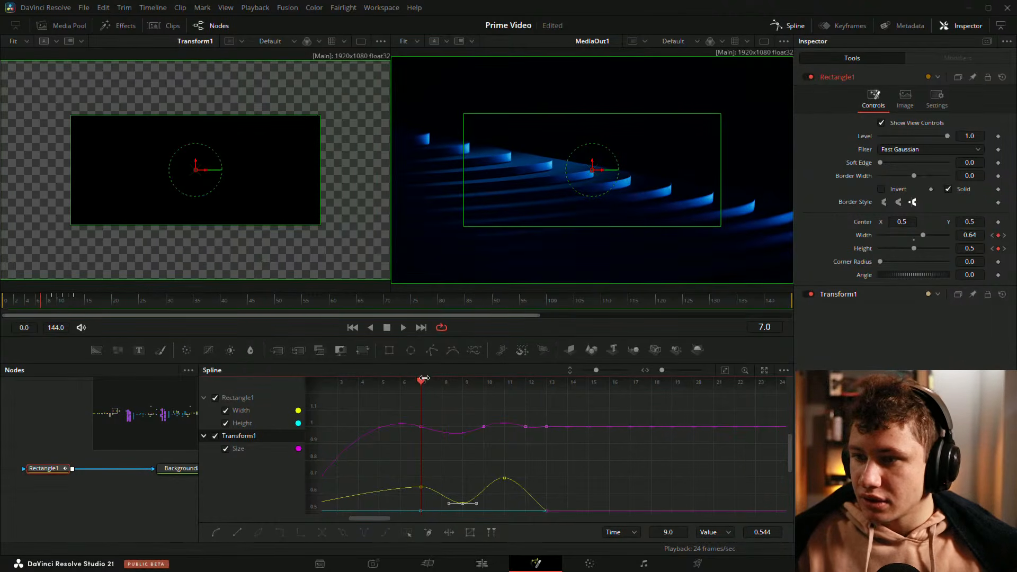
{"action": "left_click_drag", "start_coordinate": [427, 387], "coordinate": [505, 387]}
{"action": "left_click", "coordinate": [998, 249]}
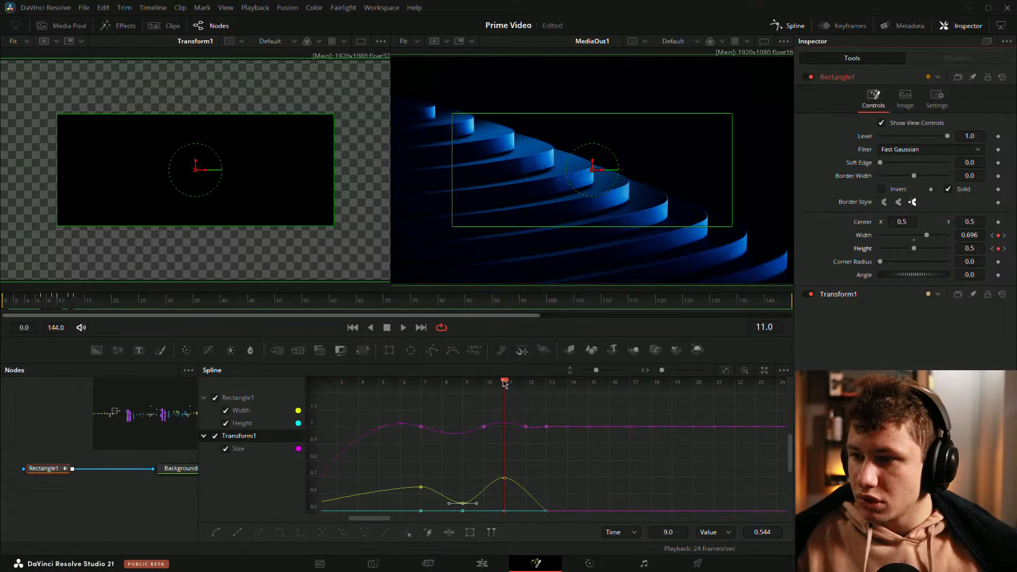
Step: Set the Rectangle's Height to 0.556 at frame 9 and to 0.438 at frame 11
{"action": "left_click_drag", "start_coordinate": [505, 385], "coordinate": [462, 390]}
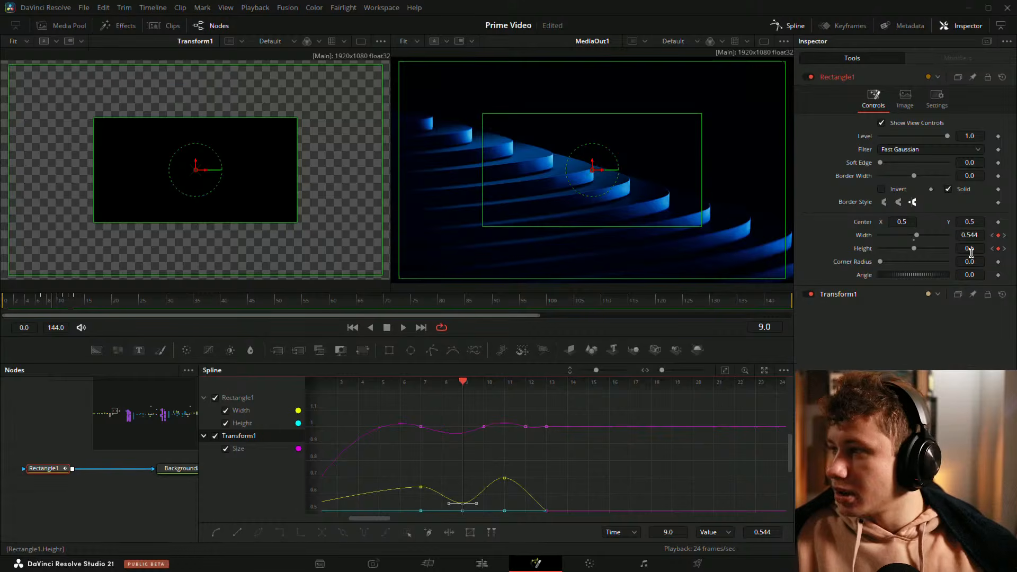
{"action": "left_click_drag", "start_coordinate": [972, 253], "coordinate": [977, 253]}
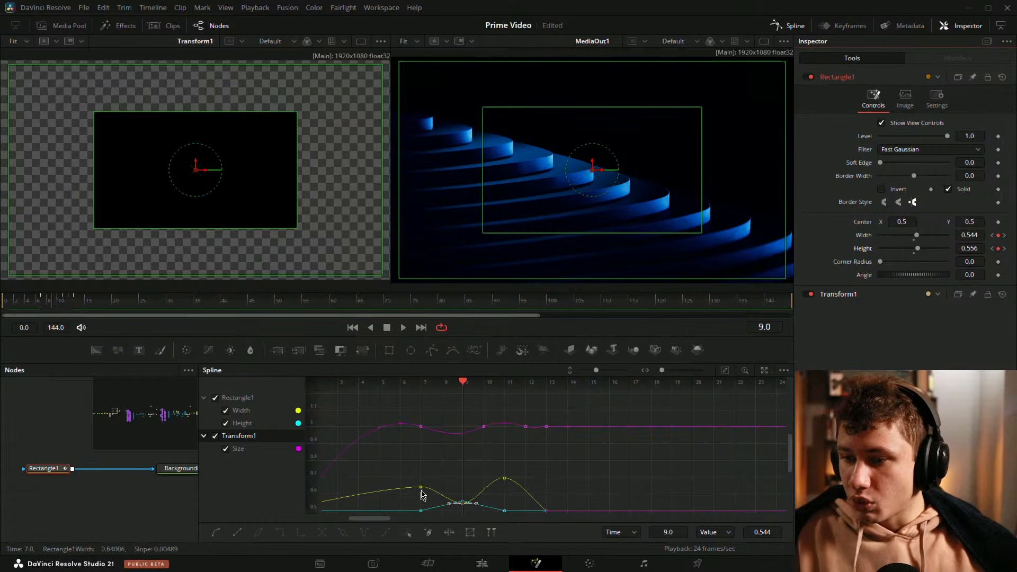
{"action": "left_click_drag", "start_coordinate": [580, 454], "coordinate": [584, 406]}
{"action": "left_click_drag", "start_coordinate": [481, 398], "coordinate": [469, 431]}
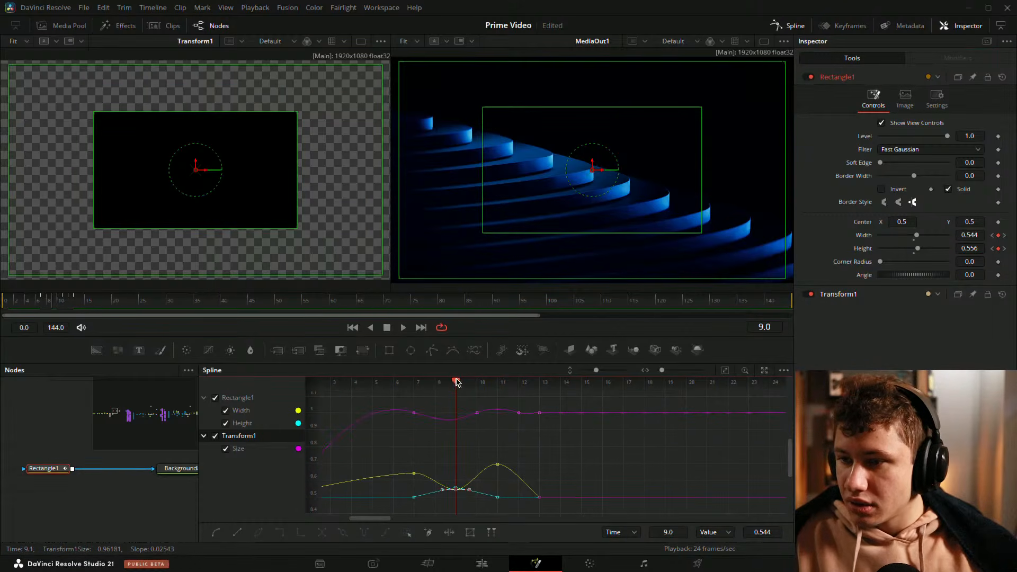
{"action": "left_click_drag", "start_coordinate": [457, 383], "coordinate": [506, 385]}
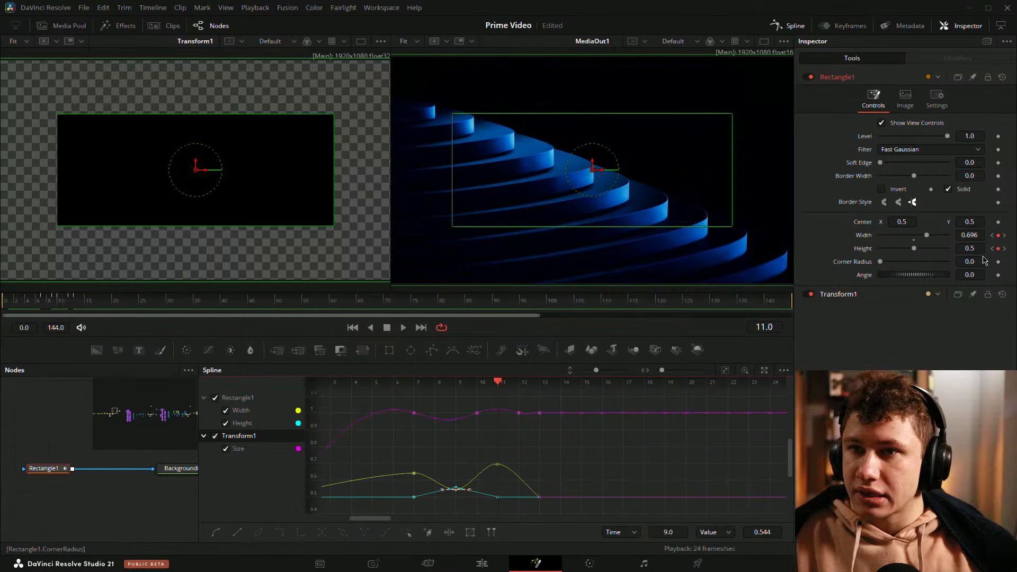
{"action": "left_click_drag", "start_coordinate": [977, 249], "coordinate": [972, 249]}
Step: Inspect the Width and Height keyframes around frames 7 to 11 and play back the animation
{"action": "left_click_drag", "start_coordinate": [595, 509], "coordinate": [634, 485]}
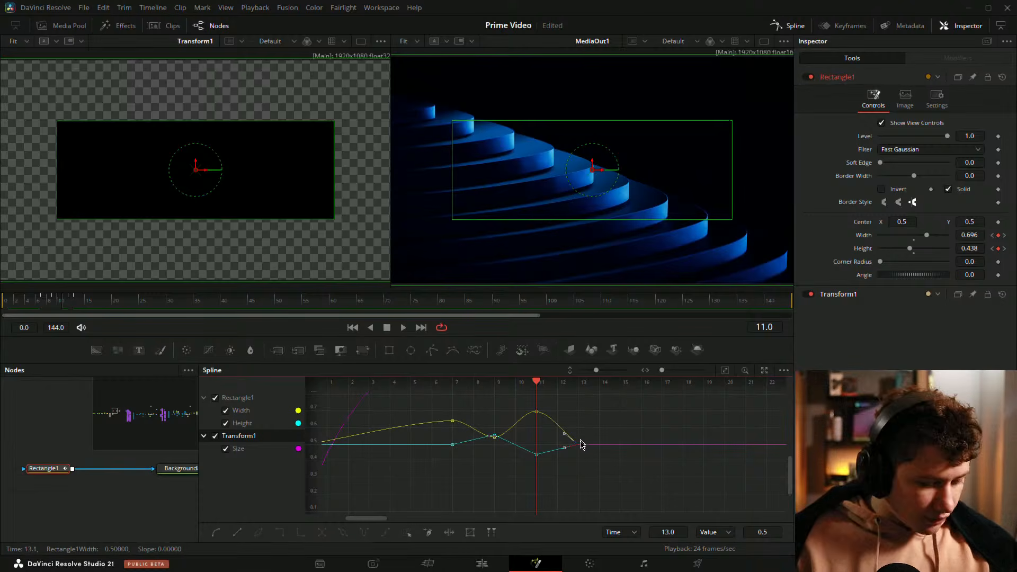
{"action": "left_click", "coordinate": [578, 445]}
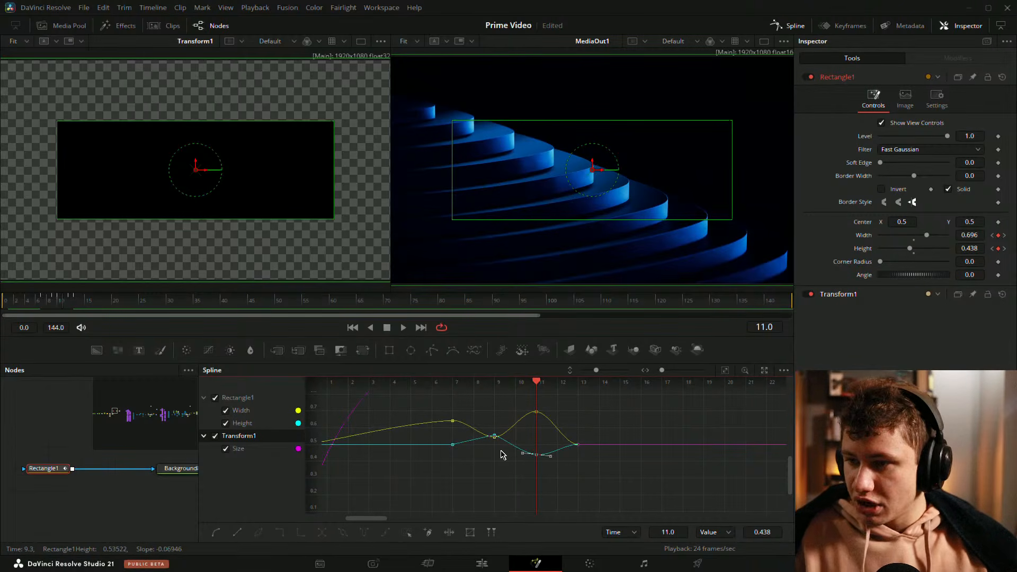
{"action": "left_click", "coordinate": [495, 436]}
{"action": "left_click", "coordinate": [453, 445]}
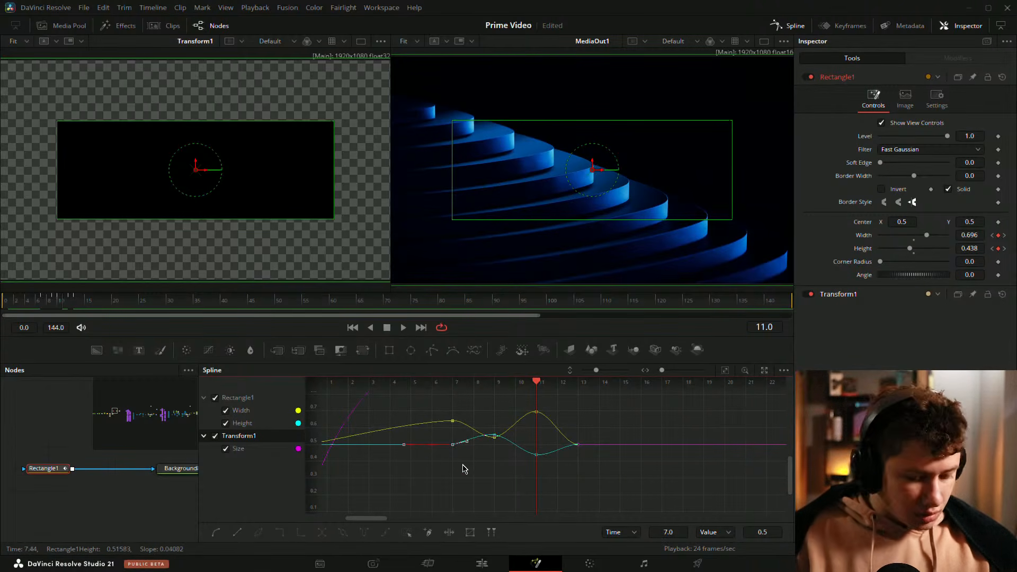
{"action": "left_click_drag", "start_coordinate": [463, 468], "coordinate": [603, 493]}
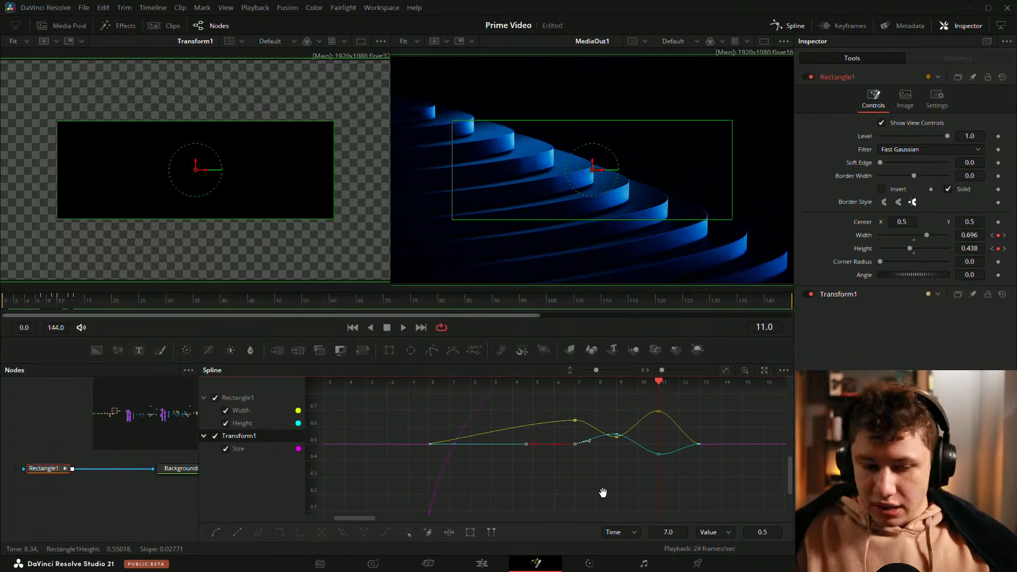
{"action": "left_click", "coordinate": [563, 479]}
{"action": "left_click_drag", "start_coordinate": [560, 421], "coordinate": [558, 443]}
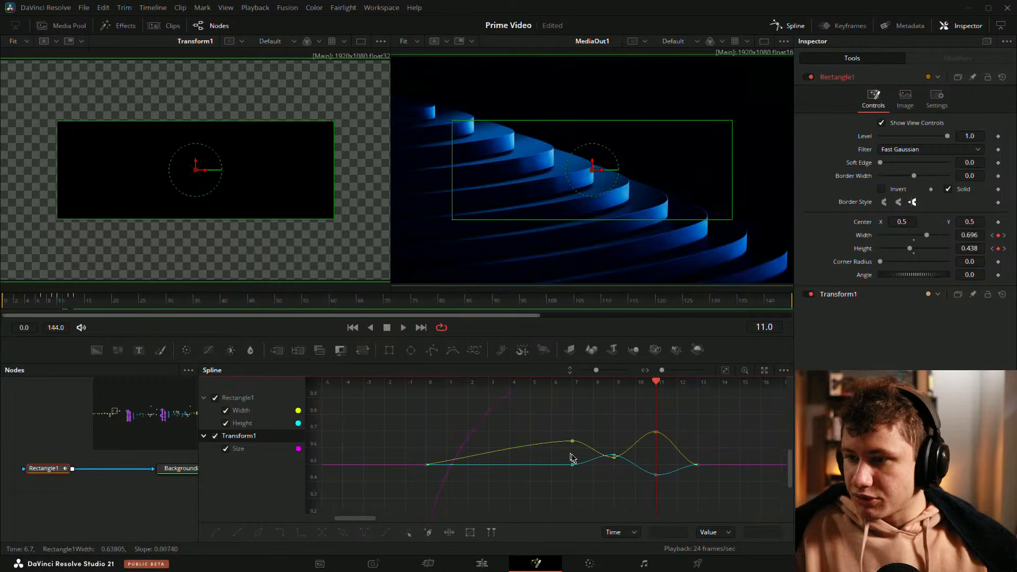
{"action": "left_click_drag", "start_coordinate": [656, 384], "coordinate": [468, 402]}
{"action": "left_click", "coordinate": [40, 413]}
{"action": "key", "text": "space"}
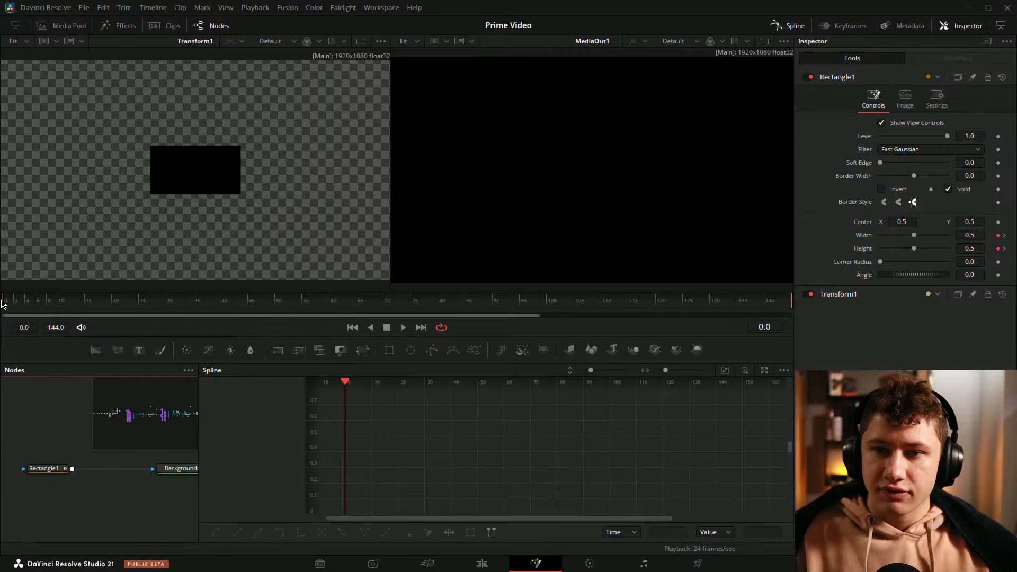
{"action": "mouse_move", "coordinate": [10, 302]}
{"action": "left_mouse_down"}
{"action": "mouse_move", "coordinate": [81, 296]}
{"action": "mouse_move", "coordinate": [6, 301]}
{"action": "mouse_move", "coordinate": [82, 305]}
{"action": "mouse_move", "coordinate": [3, 314]}
{"action": "left_mouse_up"}
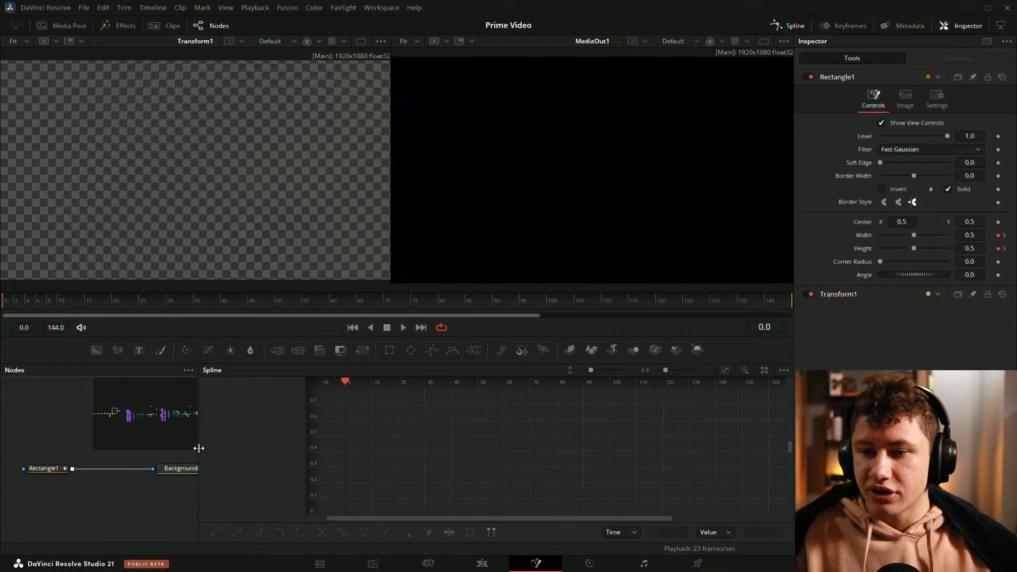
Step: Open the Spline editor as a floating window showing only Rectangle1's Width and Height curves
{"action": "mouse_move", "coordinate": [188, 449]}
{"action": "left_mouse_down"}
{"action": "mouse_move", "coordinate": [169, 452]}
{"action": "mouse_move", "coordinate": [181, 457]}
{"action": "left_mouse_up"}
{"action": "left_click", "coordinate": [45, 476]}
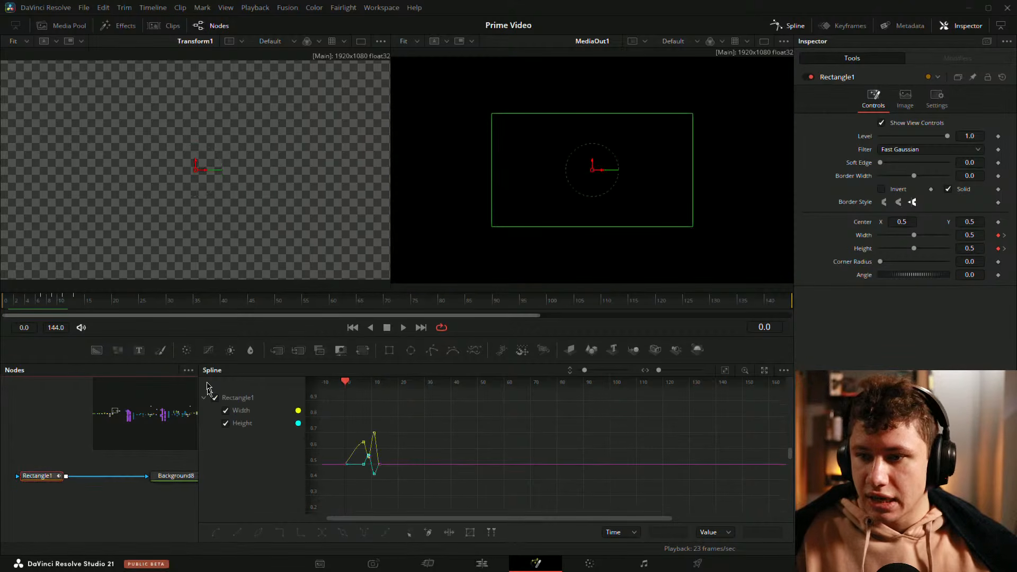
{"action": "left_click", "coordinate": [790, 26]}
{"action": "left_click", "coordinate": [790, 29]}
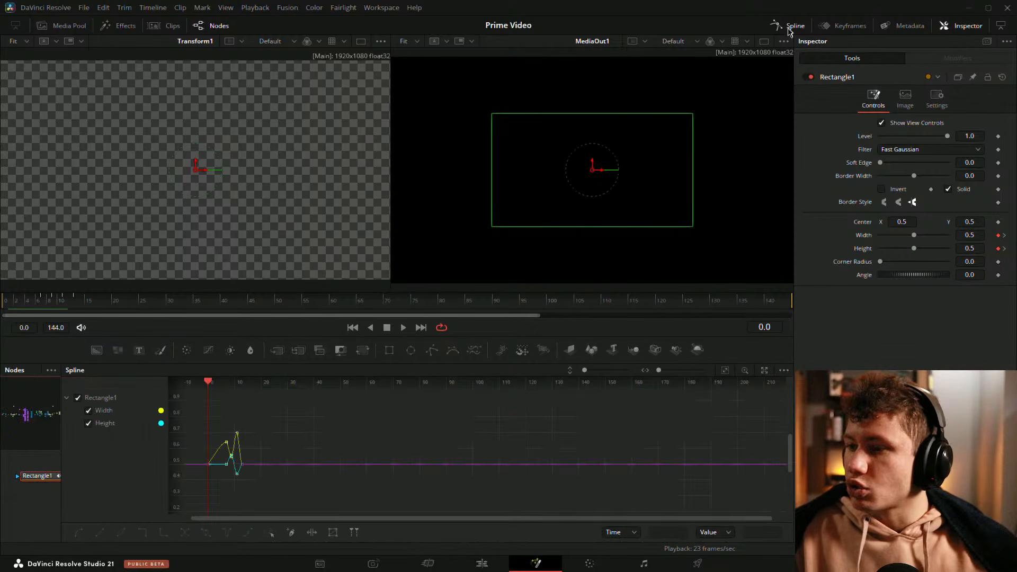
{"action": "left_click", "coordinate": [764, 370]}
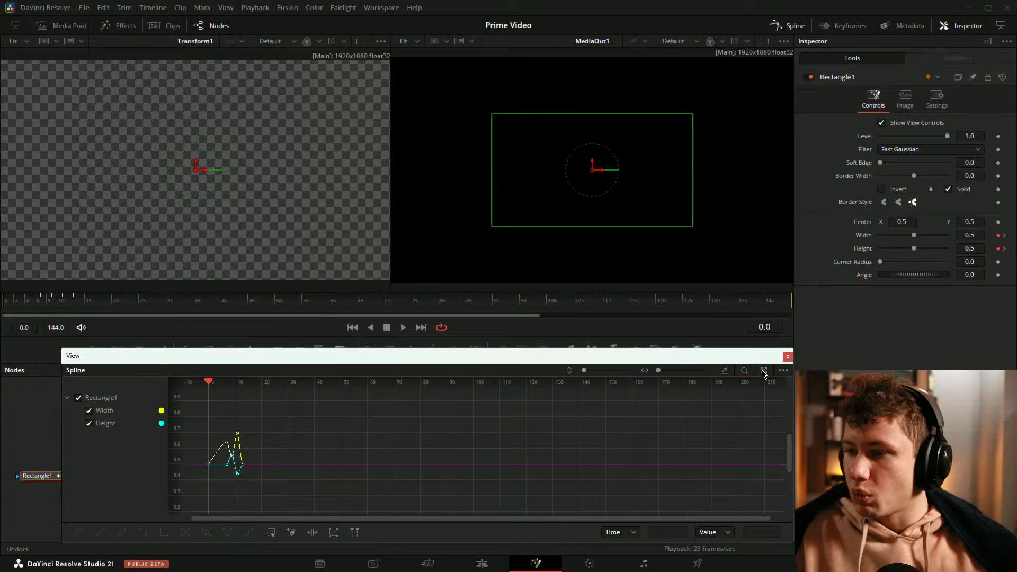
{"action": "left_click_drag", "start_coordinate": [720, 366], "coordinate": [710, 182]}
{"action": "left_click", "coordinate": [724, 369]}
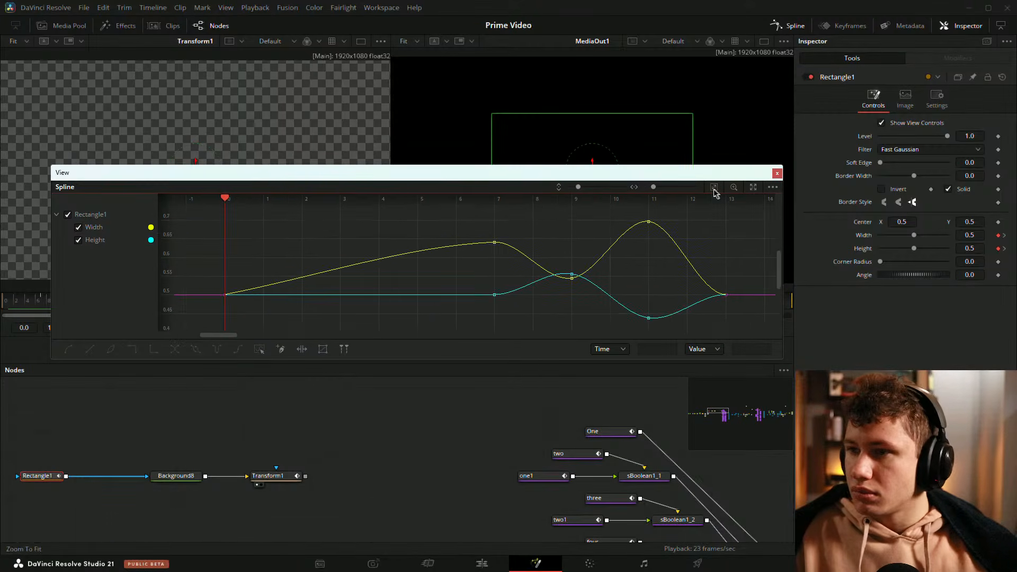
Step: Adjust the Width and Height keyframes between frames 7 and 11 to soften the bounce
{"action": "left_click_drag", "start_coordinate": [582, 242], "coordinate": [517, 266]}
{"action": "left_click_drag", "start_coordinate": [459, 247], "coordinate": [455, 322]}
{"action": "mouse_move", "coordinate": [416, 245]}
{"action": "left_mouse_down"}
{"action": "mouse_move", "coordinate": [417, 267]}
{"action": "mouse_move", "coordinate": [462, 283]}
{"action": "mouse_move", "coordinate": [455, 288]}
{"action": "mouse_move", "coordinate": [459, 273]}
{"action": "mouse_move", "coordinate": [467, 280]}
{"action": "mouse_move", "coordinate": [456, 265]}
{"action": "left_mouse_up"}
{"action": "left_click", "coordinate": [386, 222]}
{"action": "left_click", "coordinate": [419, 245]}
{"action": "left_click", "coordinate": [514, 262]}
{"action": "left_click_drag", "start_coordinate": [532, 237], "coordinate": [505, 250]}
{"action": "left_click_drag", "start_coordinate": [493, 216], "coordinate": [509, 278]}
{"action": "mouse_move", "coordinate": [498, 287]}
{"action": "left_mouse_down"}
{"action": "mouse_move", "coordinate": [525, 329]}
{"action": "mouse_move", "coordinate": [503, 303]}
{"action": "left_mouse_up"}
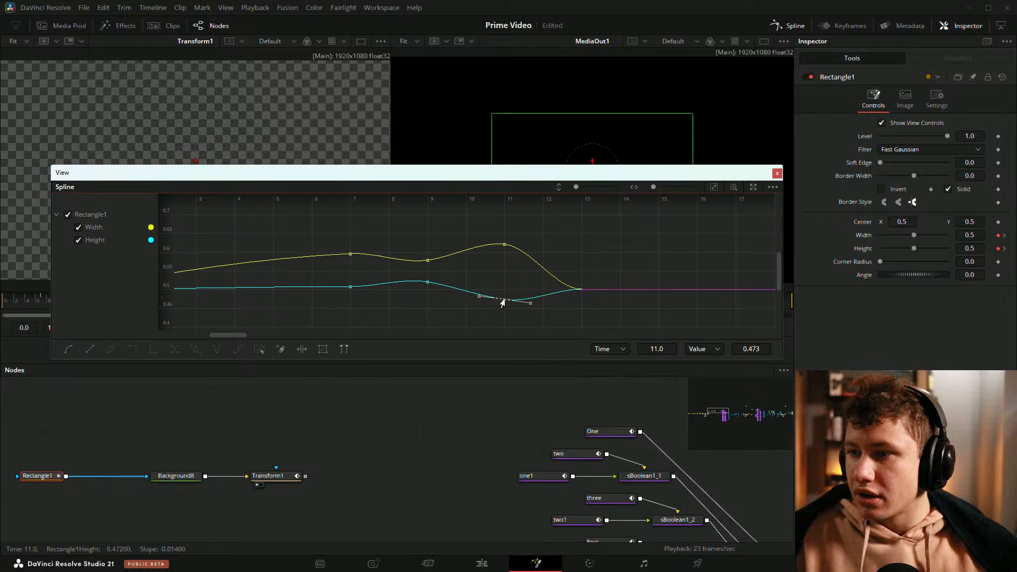
Step: Play back the animation to review the softened Width and Height bounce
{"action": "left_click", "coordinate": [585, 253]}
{"action": "left_click_drag", "start_coordinate": [554, 246], "coordinate": [696, 241]}
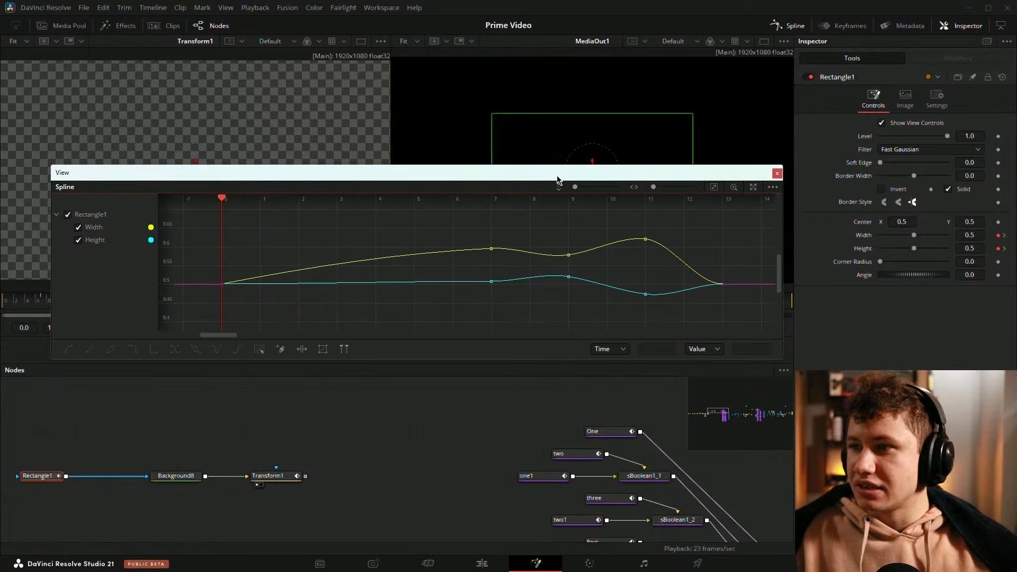
{"action": "left_click_drag", "start_coordinate": [556, 177], "coordinate": [633, 376]}
{"action": "key", "text": "space"}
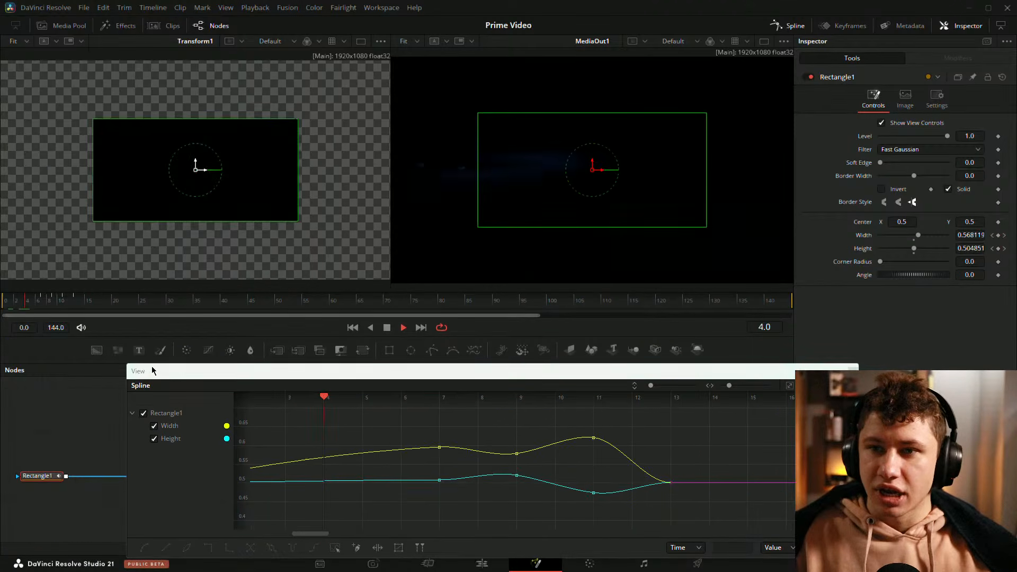
{"action": "left_click_drag", "start_coordinate": [36, 302], "coordinate": [68, 301]}
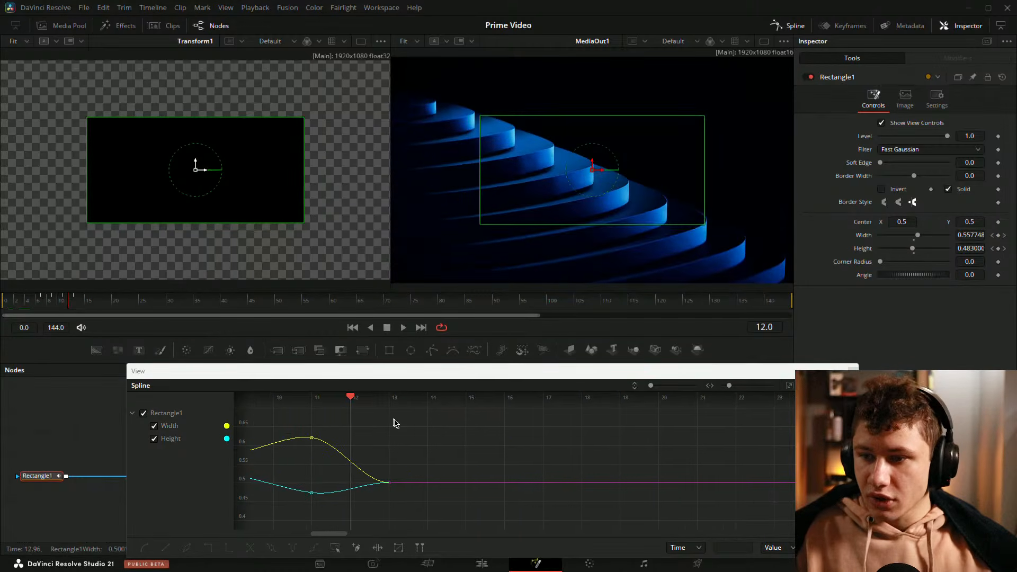
Step: Lower the Rectangle's Width keyframe at frame 11 to flatten its peak
{"action": "left_click_drag", "start_coordinate": [417, 430], "coordinate": [523, 433]}
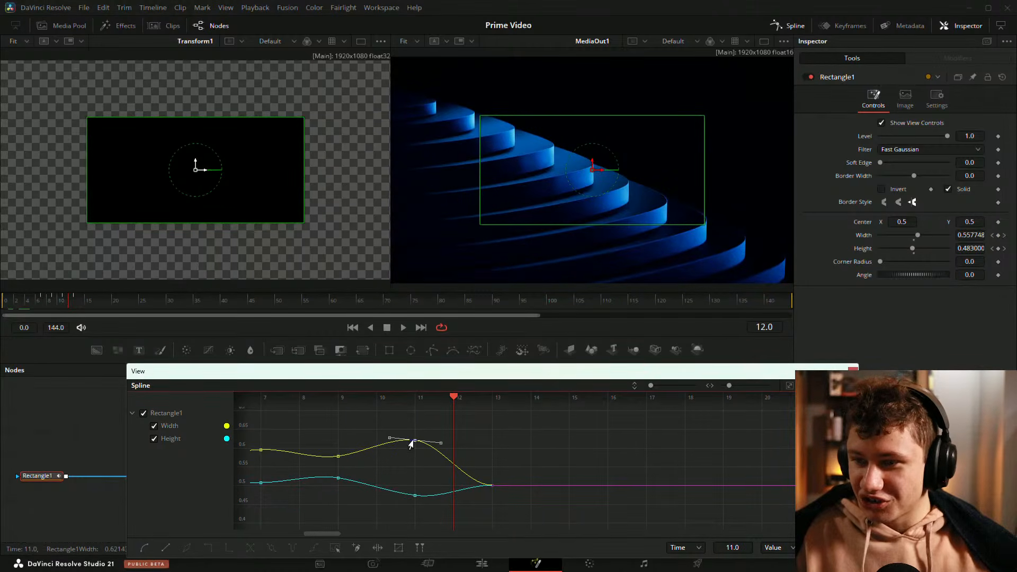
{"action": "left_click_drag", "start_coordinate": [411, 444], "coordinate": [534, 452]}
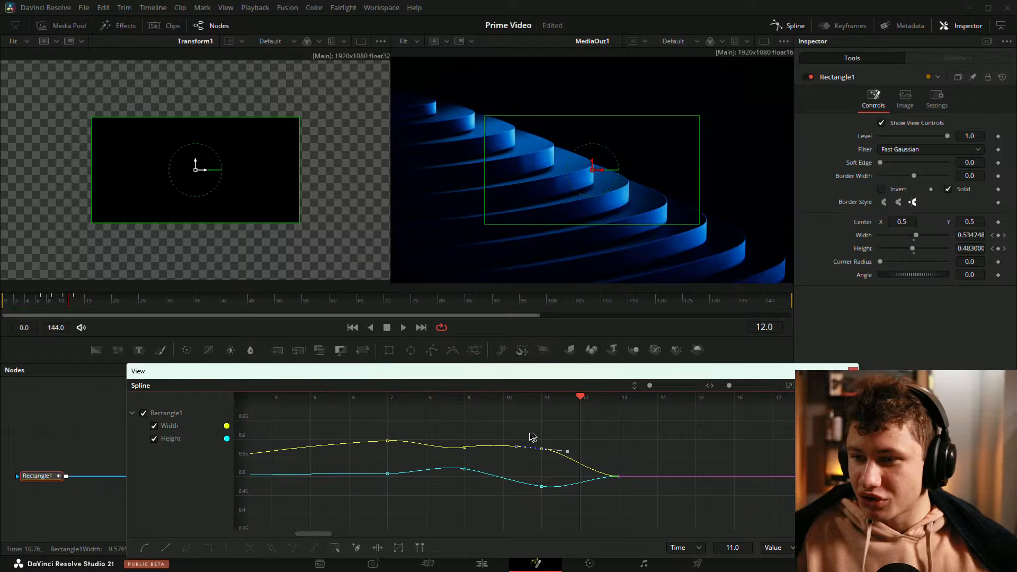
{"action": "left_click", "coordinate": [464, 449]}
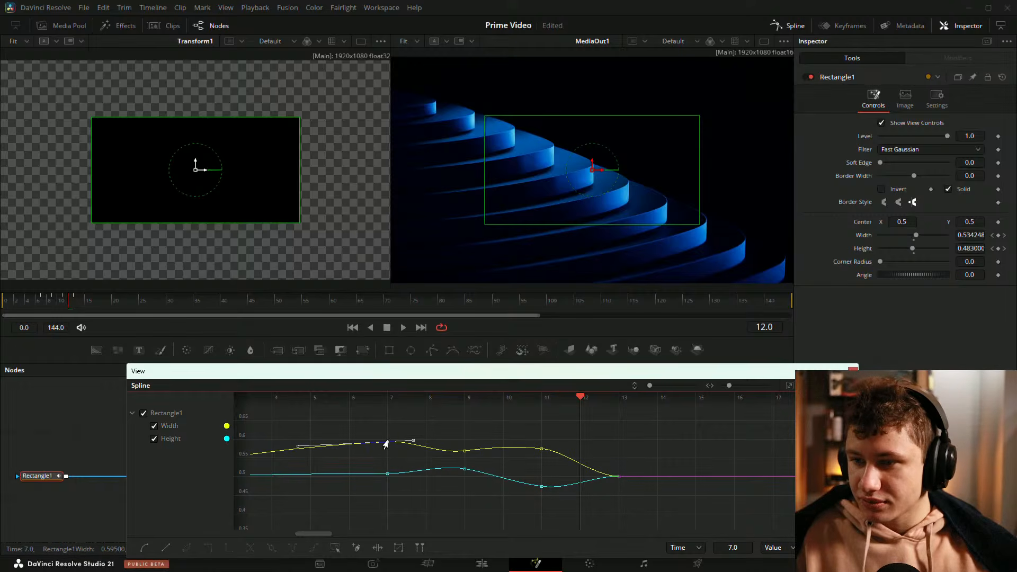
{"action": "left_click_drag", "start_coordinate": [402, 431], "coordinate": [585, 429]}
Step: Replay the opening frames to check the adjusted Width curve
{"action": "left_click_drag", "start_coordinate": [40, 300], "coordinate": [14, 302]}
{"action": "key", "text": "space"}
{"action": "left_click", "coordinate": [69, 302]}
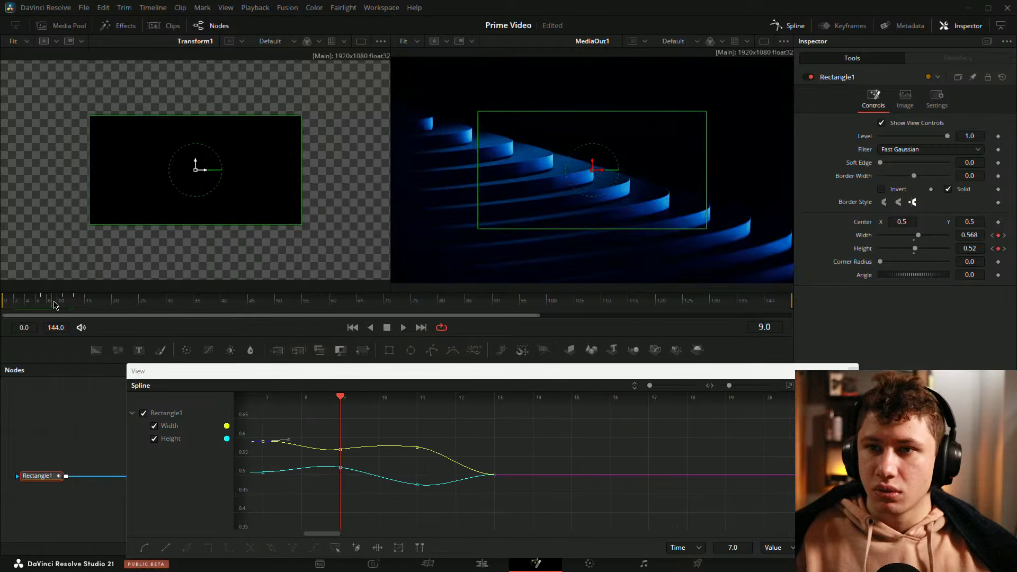
{"action": "key", "text": "space"}
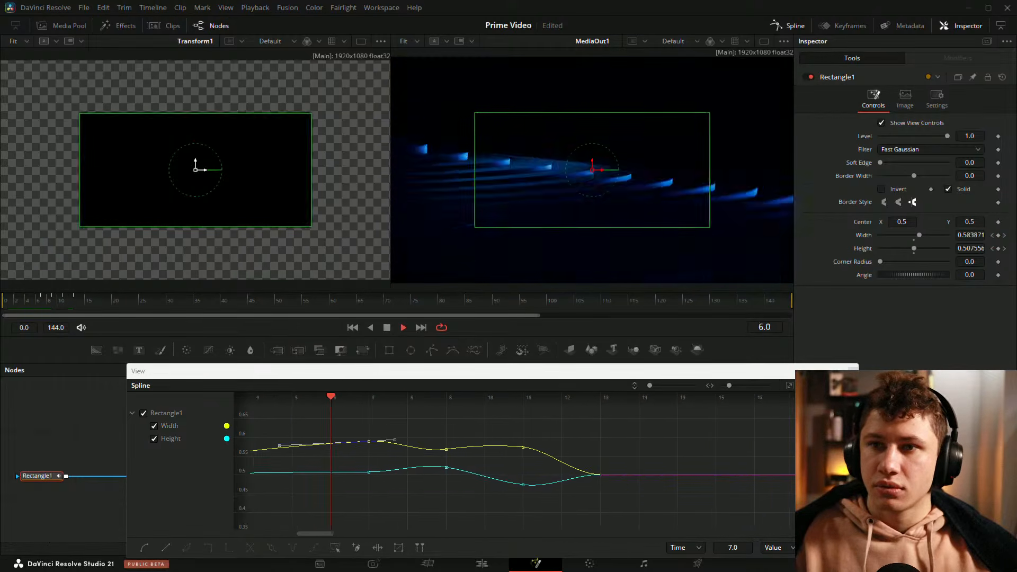
{"action": "key", "text": "space"}
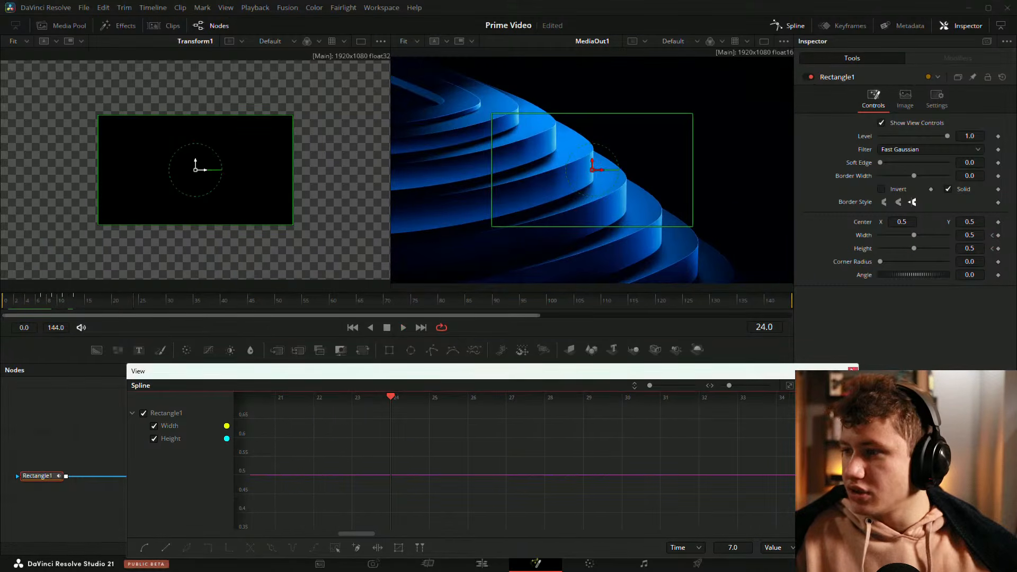
Step: Close the floating Spline window and play the animation from the start
{"action": "left_click", "coordinate": [855, 369]}
{"action": "left_click_drag", "start_coordinate": [134, 302], "coordinate": [2, 304]}
{"action": "left_click", "coordinate": [301, 455]}
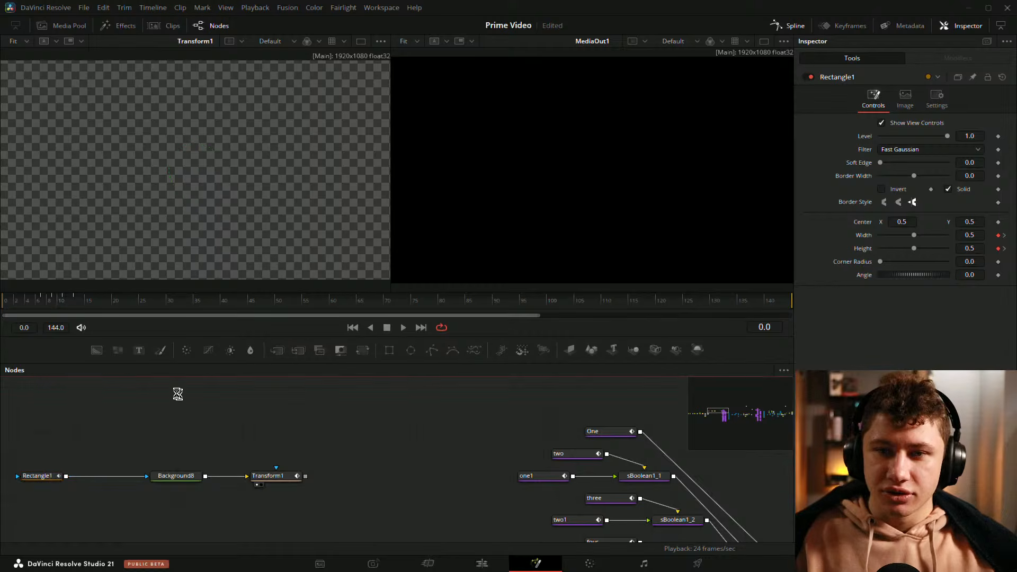
{"action": "key", "text": "space"}
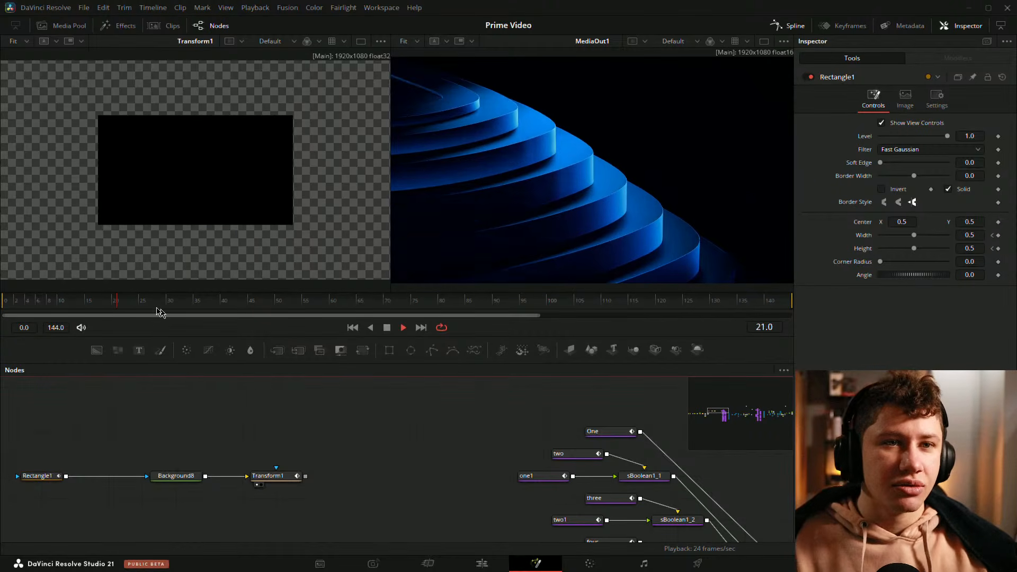
{"action": "key", "text": "space"}
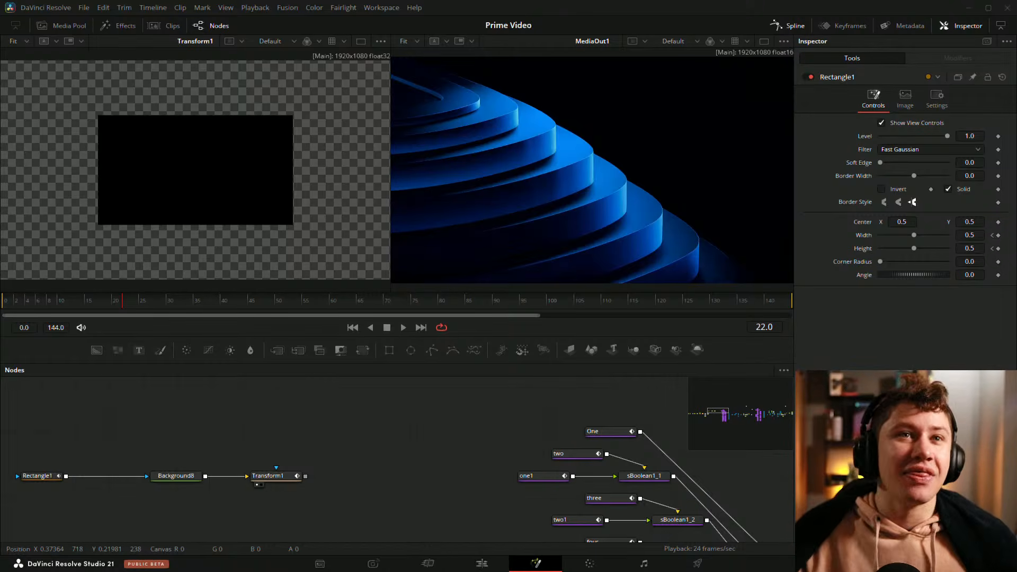
Step: Add a Rectangle node to the flow
{"action": "left_click", "coordinate": [389, 351]}
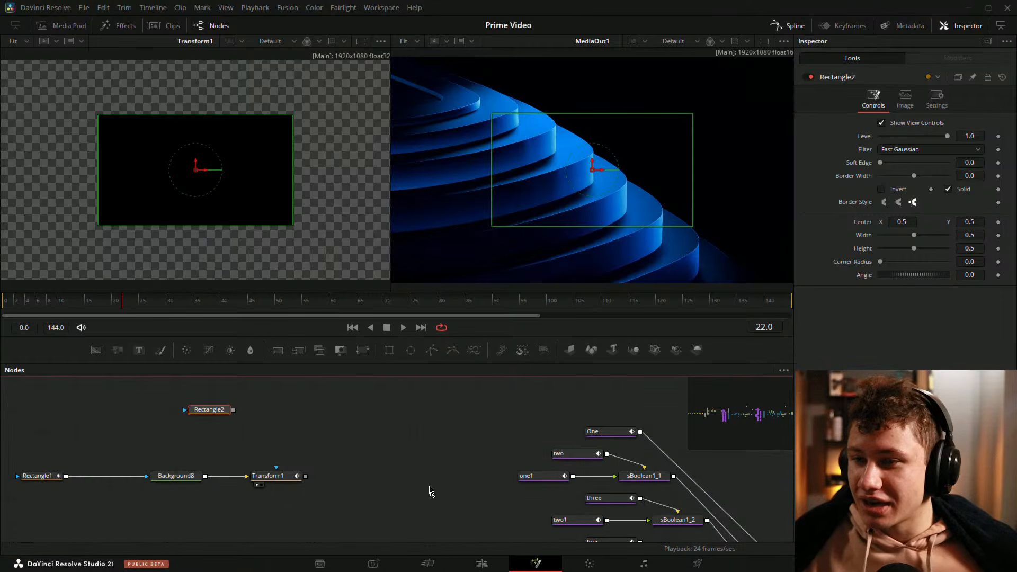
{"action": "scroll", "coordinate": [416, 487], "scroll_direction": "down", "scroll_amount": 5}
{"action": "left_click_drag", "start_coordinate": [391, 500], "coordinate": [128, 166]}
{"action": "left_click", "coordinate": [522, 468]}
{"action": "scroll", "coordinate": [452, 424], "scroll_direction": "up", "scroll_amount": 5}
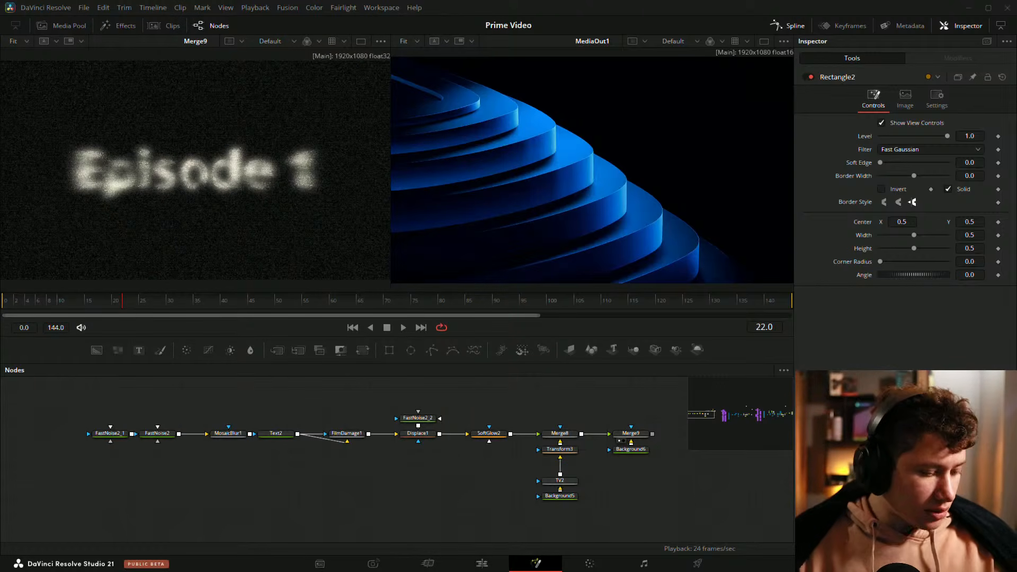
Step: Paste the copied Episode 1 text-effect node tree into the flow and move it into open space
{"action": "scroll", "coordinate": [241, 501], "scroll_direction": "down", "scroll_amount": 5}
{"action": "left_click_drag", "start_coordinate": [297, 486], "coordinate": [378, 348]}
{"action": "key", "text": "ctrl+v"}
{"action": "left_click_drag", "start_coordinate": [371, 432], "coordinate": [336, 468]}
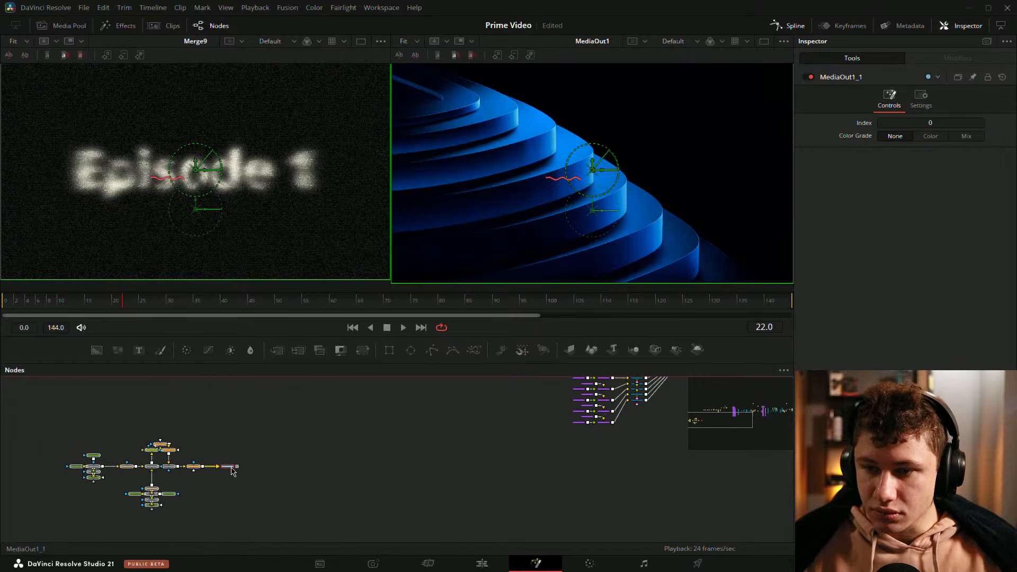
{"action": "left_click_drag", "start_coordinate": [229, 469], "coordinate": [476, 440]}
Step: Arrange the pasted node tree below the existing Episode 1 nodes and save the project
{"action": "scroll", "coordinate": [492, 435], "scroll_direction": "up", "scroll_amount": 2}
{"action": "left_click_drag", "start_coordinate": [494, 364], "coordinate": [492, 289]}
{"action": "scroll", "coordinate": [463, 347], "scroll_direction": "up", "scroll_amount": 2}
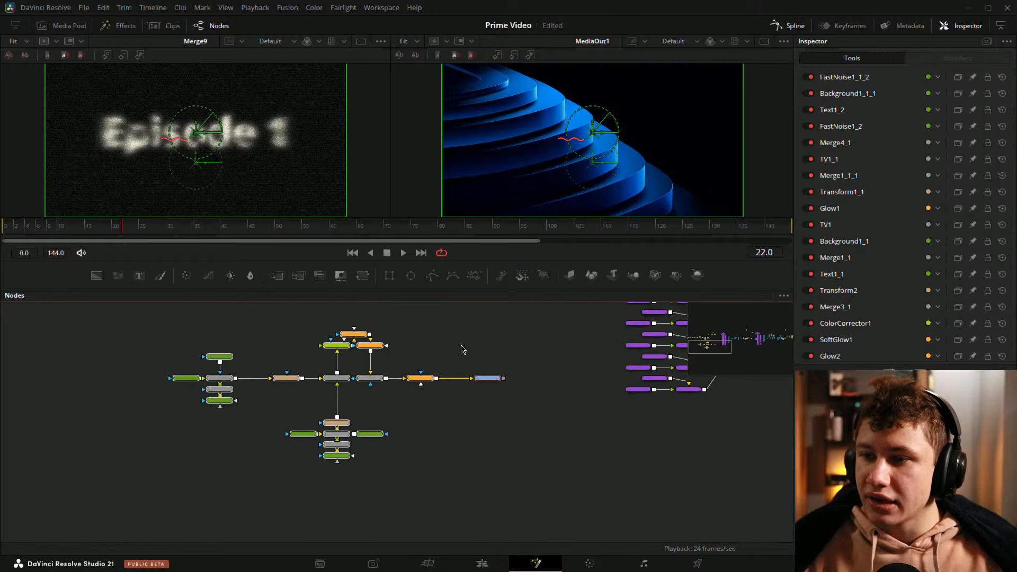
{"action": "left_click_drag", "start_coordinate": [428, 346], "coordinate": [470, 382]}
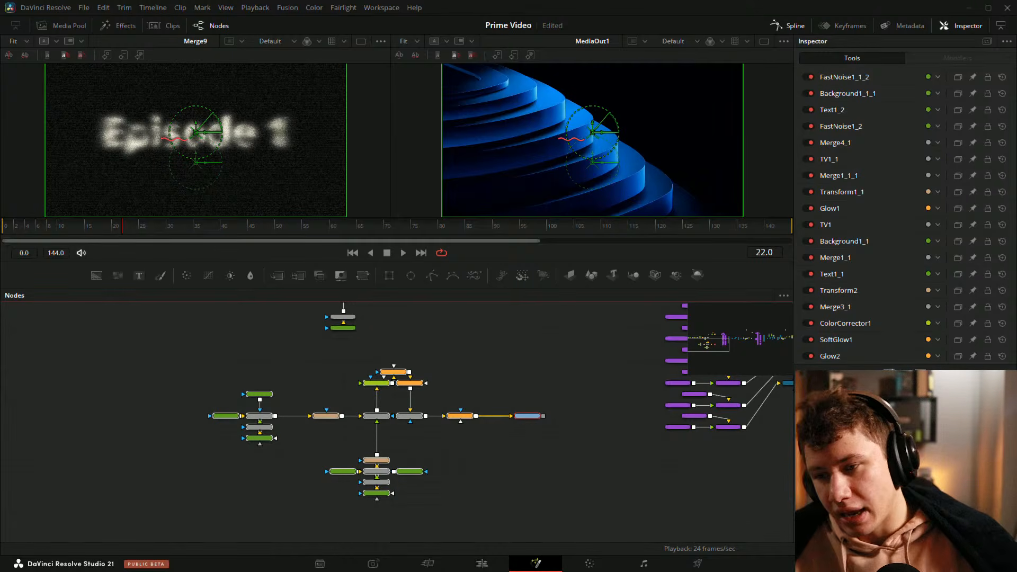
{"action": "left_click_drag", "start_coordinate": [505, 344], "coordinate": [592, 382]}
{"action": "left_click_drag", "start_coordinate": [616, 458], "coordinate": [428, 413]}
{"action": "left_click", "coordinate": [473, 375]}
{"action": "left_click_drag", "start_coordinate": [473, 375], "coordinate": [481, 390]}
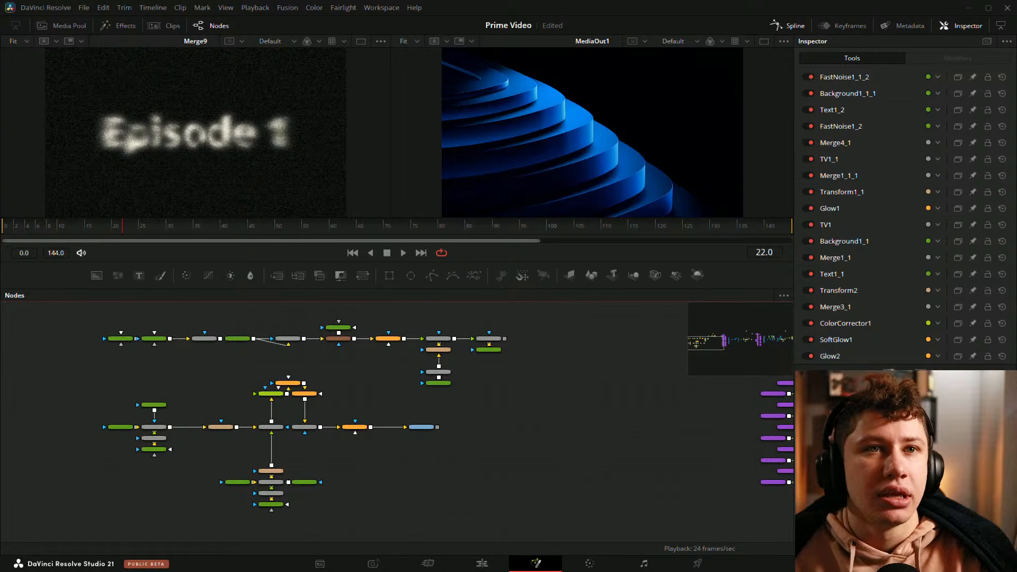
{"action": "key", "text": "ctrl+s"}
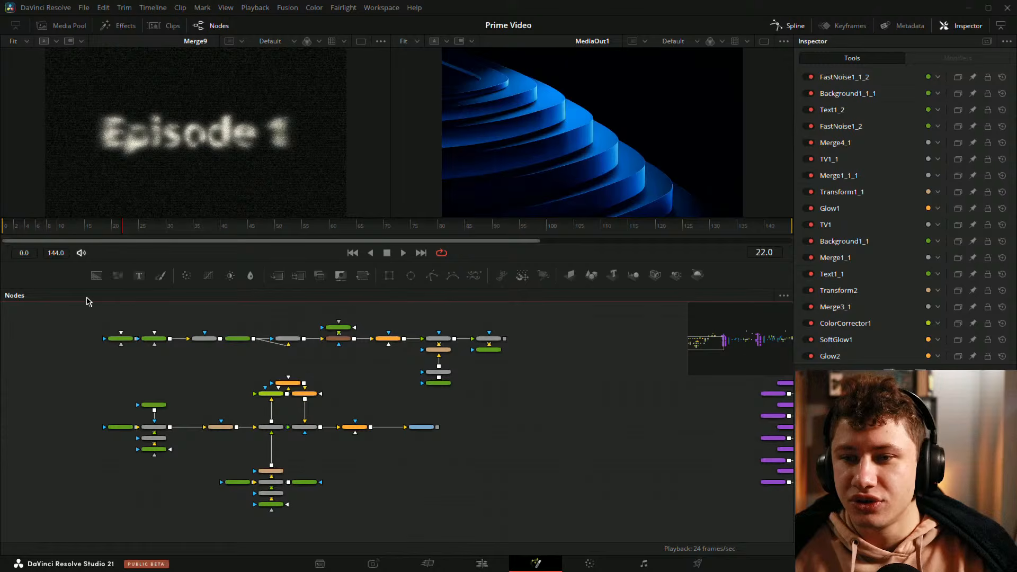
{"action": "left_click_drag", "start_coordinate": [71, 308], "coordinate": [563, 373]}
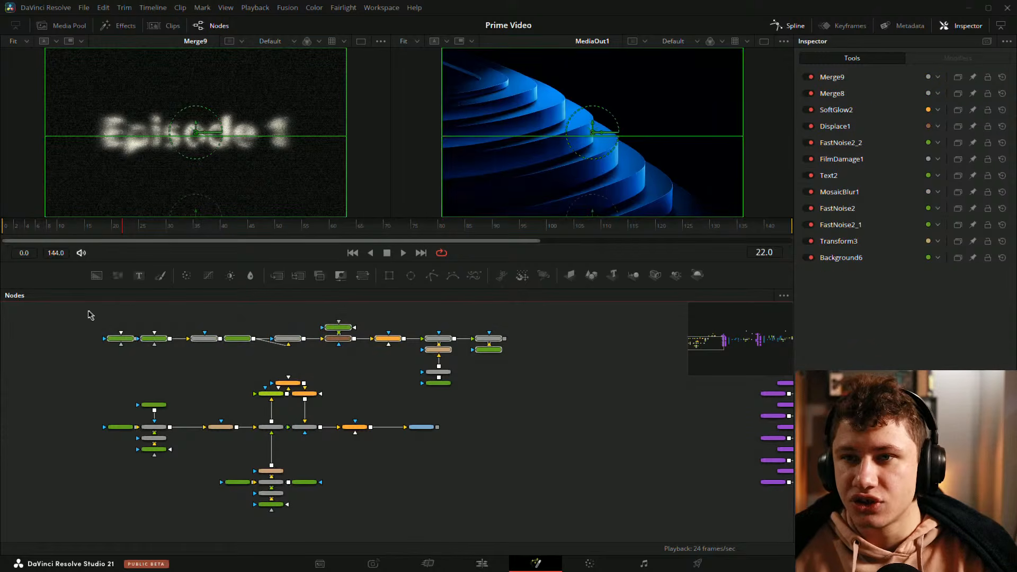
{"action": "left_click", "coordinate": [62, 311]}
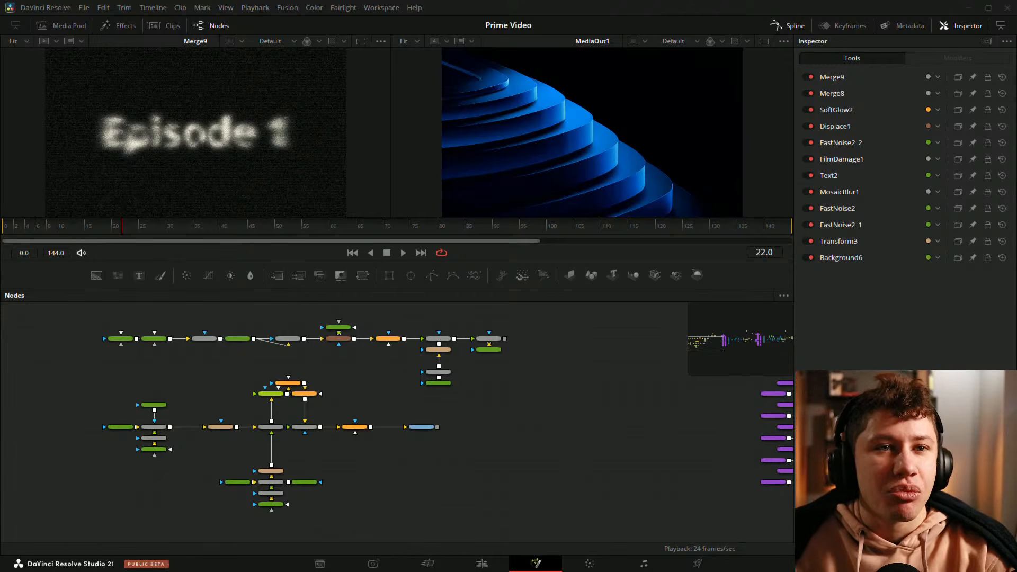
{"action": "left_click", "coordinate": [492, 460]}
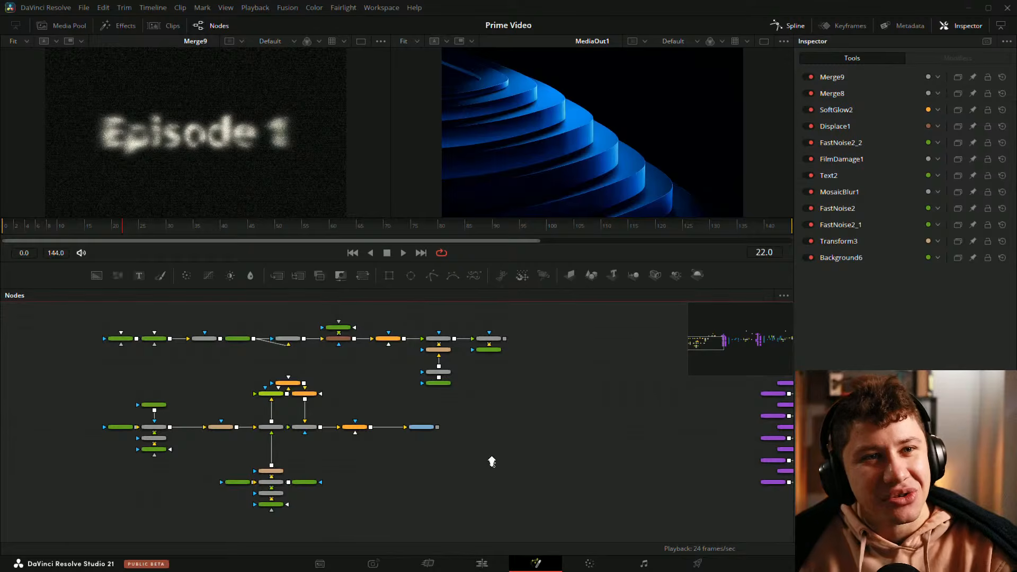
{"action": "scroll", "coordinate": [492, 461], "scroll_direction": "down", "scroll_amount": 1}
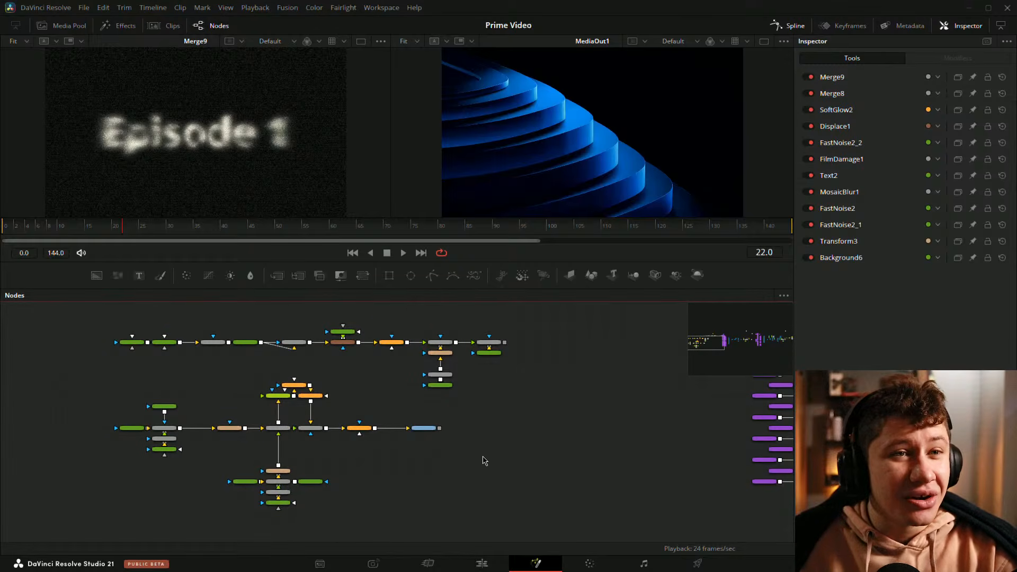
{"action": "scroll", "coordinate": [431, 475], "scroll_direction": "up", "scroll_amount": 1}
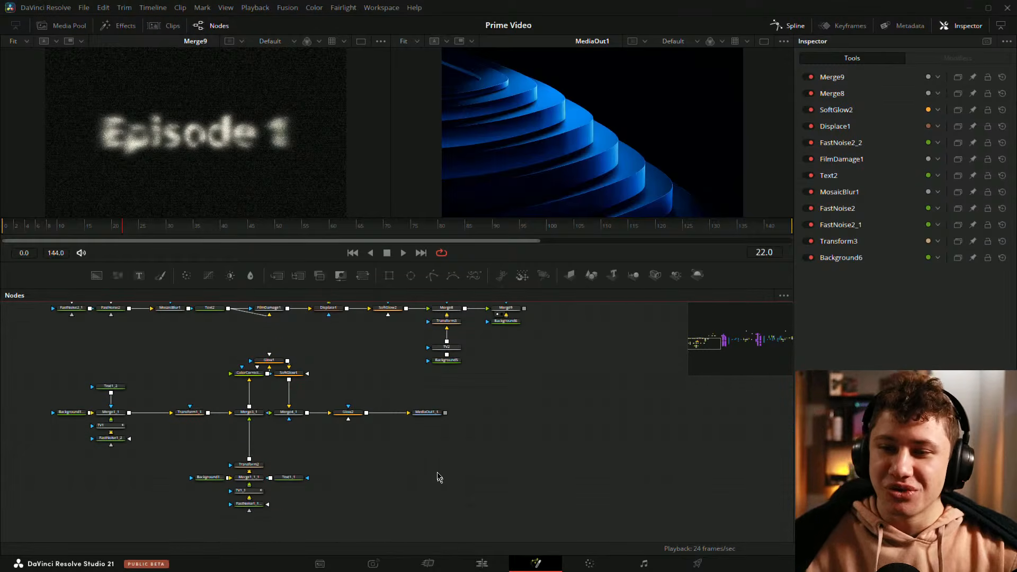
Step: Space out the pasted tree by moving Merge4_1, Glow2, MediaOut1_1 and the glow nodes into a clearer layout
{"action": "left_click_drag", "start_coordinate": [359, 442], "coordinate": [393, 449]}
{"action": "left_click_drag", "start_coordinate": [361, 379], "coordinate": [382, 398]}
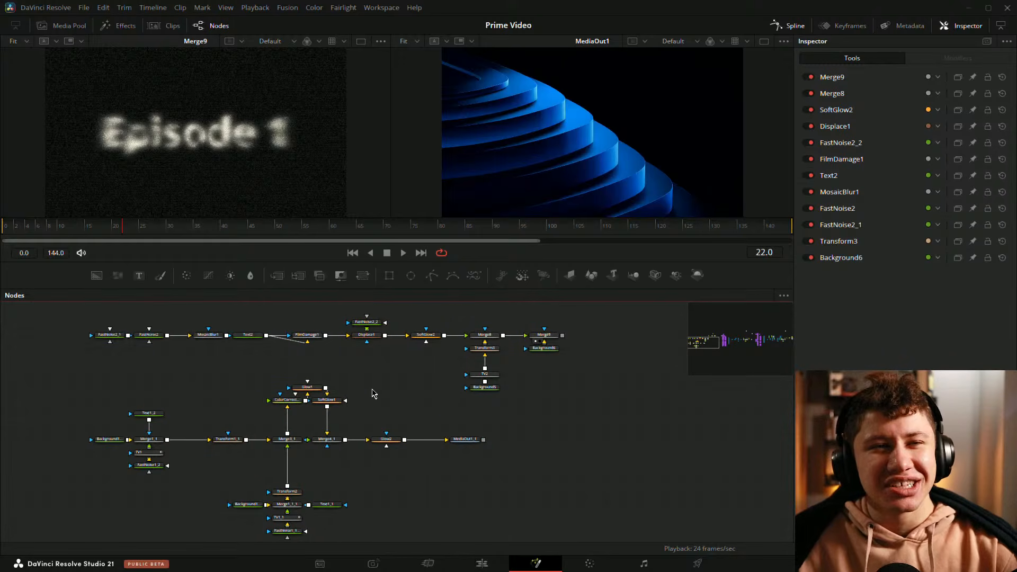
{"action": "scroll", "coordinate": [382, 381], "scroll_direction": "up", "scroll_amount": 2}
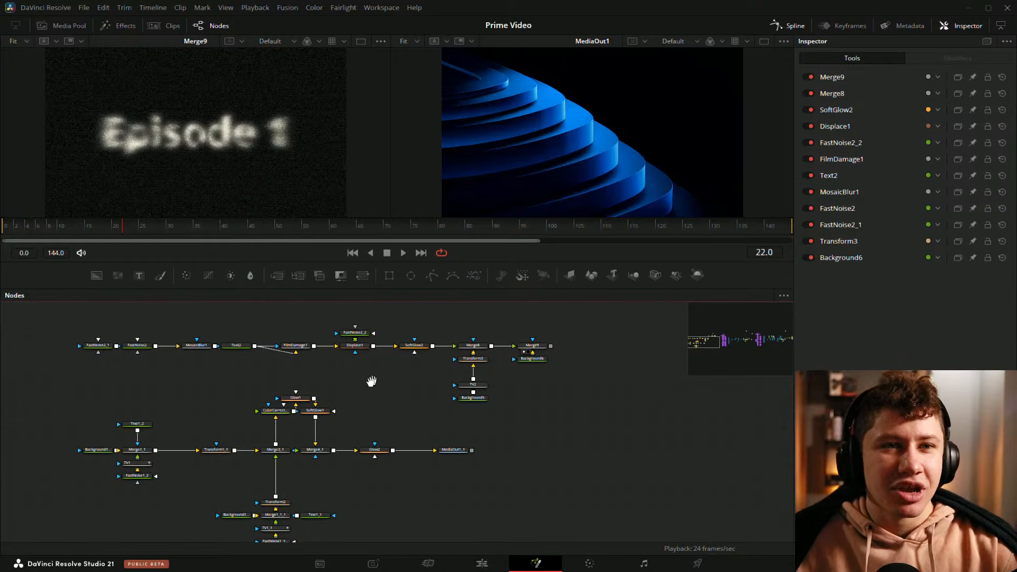
{"action": "scroll", "coordinate": [381, 396], "scroll_direction": "up", "scroll_amount": 2}
{"action": "left_click_drag", "start_coordinate": [382, 396], "coordinate": [415, 389]}
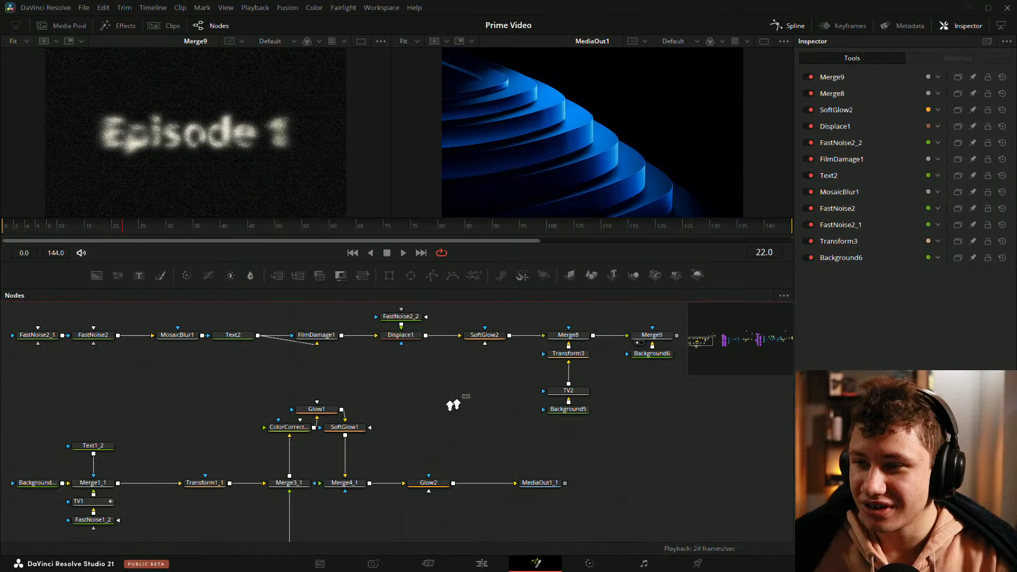
{"action": "scroll", "coordinate": [454, 402], "scroll_direction": "down", "scroll_amount": 3}
{"action": "left_click_drag", "start_coordinate": [468, 411], "coordinate": [437, 385]}
{"action": "scroll", "coordinate": [411, 382], "scroll_direction": "up", "scroll_amount": 2}
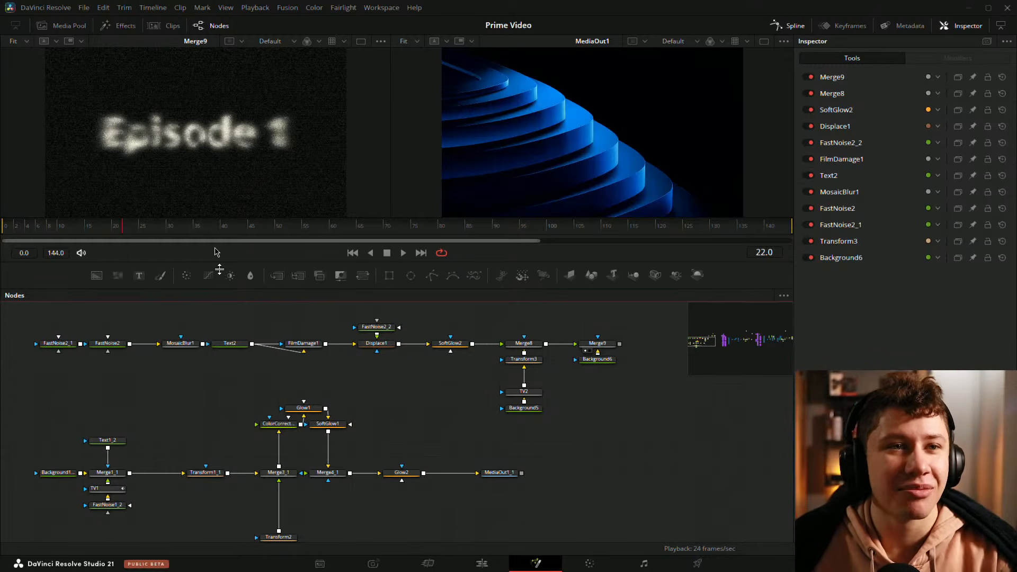
{"action": "left_click_drag", "start_coordinate": [439, 424], "coordinate": [518, 354]}
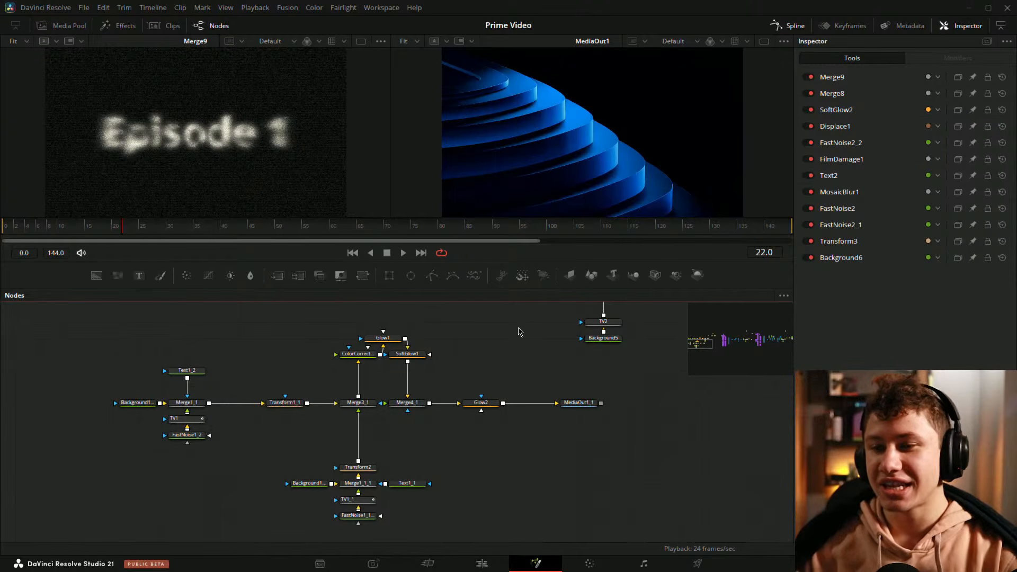
{"action": "left_click_drag", "start_coordinate": [497, 449], "coordinate": [492, 441]}
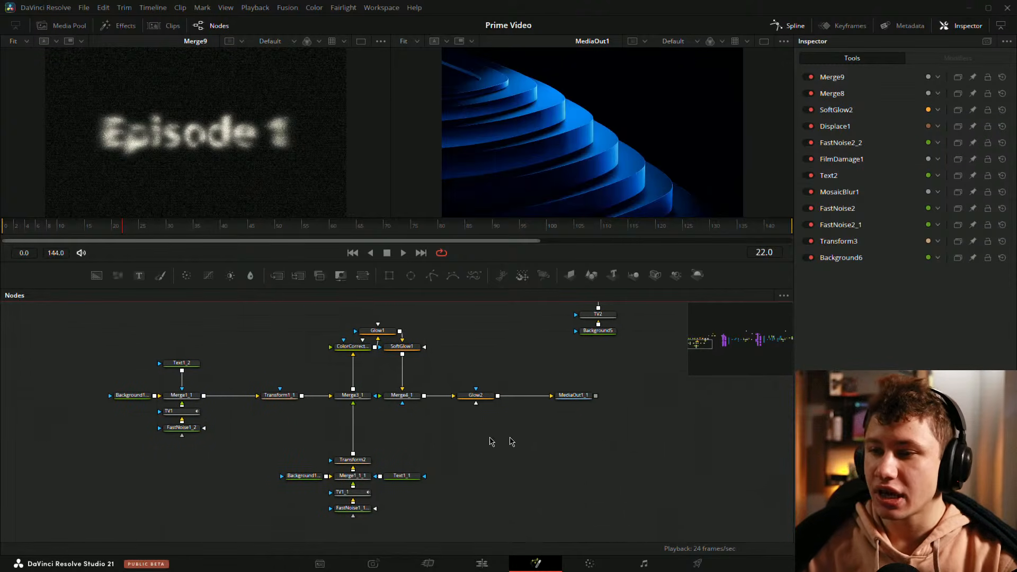
{"action": "left_click_drag", "start_coordinate": [609, 423], "coordinate": [375, 363]}
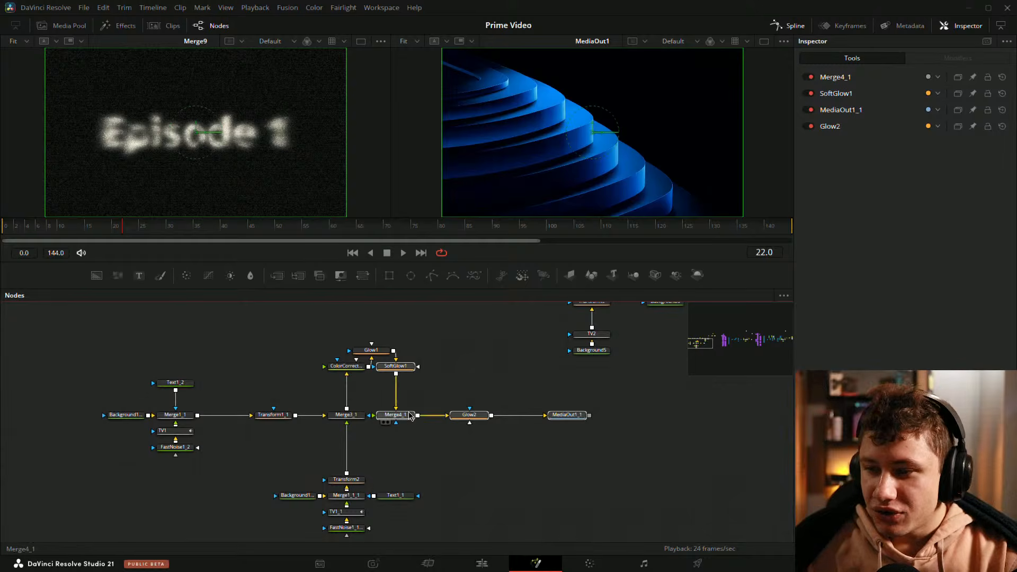
{"action": "left_click_drag", "start_coordinate": [409, 414], "coordinate": [483, 415]}
{"action": "left_click", "coordinate": [435, 391]}
{"action": "left_click_drag", "start_coordinate": [380, 352], "coordinate": [405, 369]}
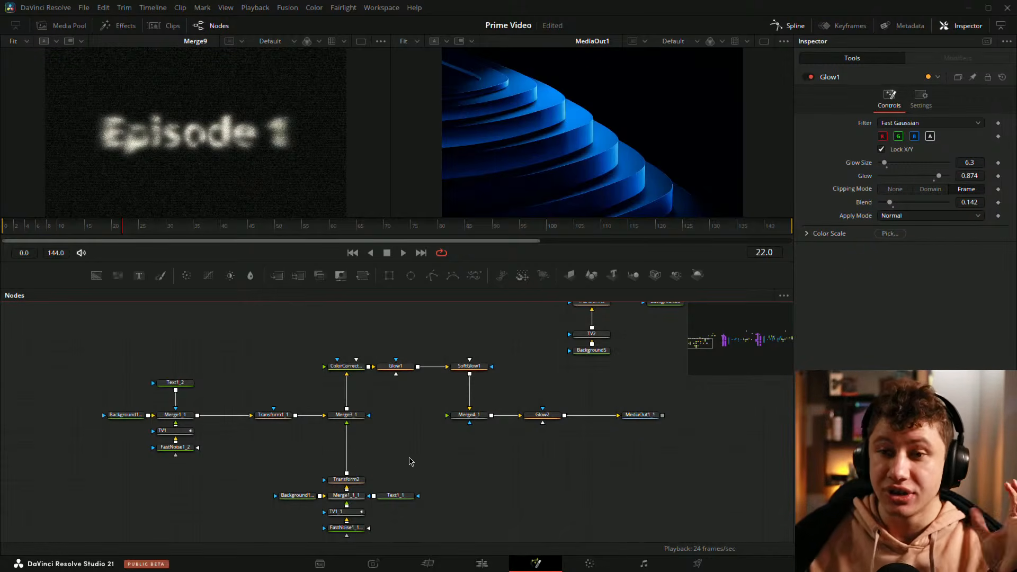
Step: View the pasted tree's Merge1_1, Background1_1, TV1 and FastNoise1_2 outputs one by one in the viewer
{"action": "left_click_drag", "start_coordinate": [408, 442], "coordinate": [393, 439]}
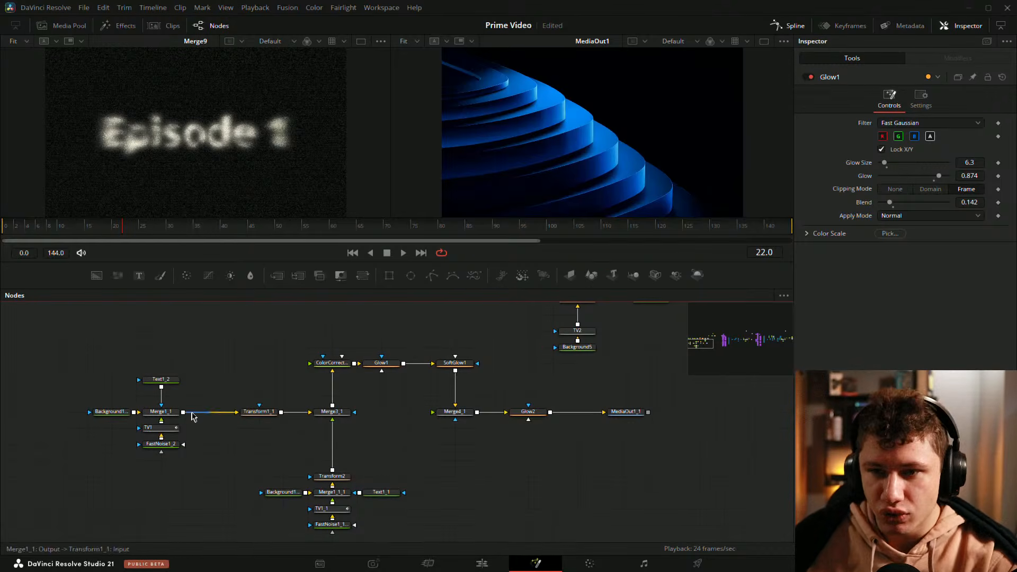
{"action": "left_click_drag", "start_coordinate": [213, 377], "coordinate": [237, 379]}
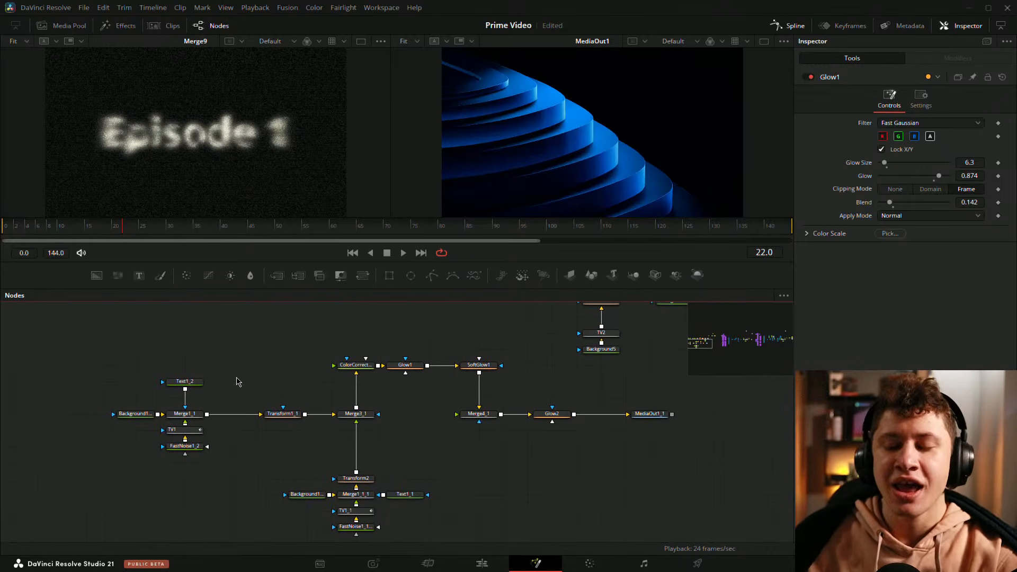
{"action": "left_click_drag", "start_coordinate": [196, 415], "coordinate": [541, 197]}
{"action": "mouse_move", "coordinate": [195, 415]}
{"action": "left_mouse_down"}
{"action": "mouse_move", "coordinate": [241, 388]}
{"action": "mouse_move", "coordinate": [201, 413]}
{"action": "left_mouse_up"}
{"action": "left_click", "coordinate": [201, 417]}
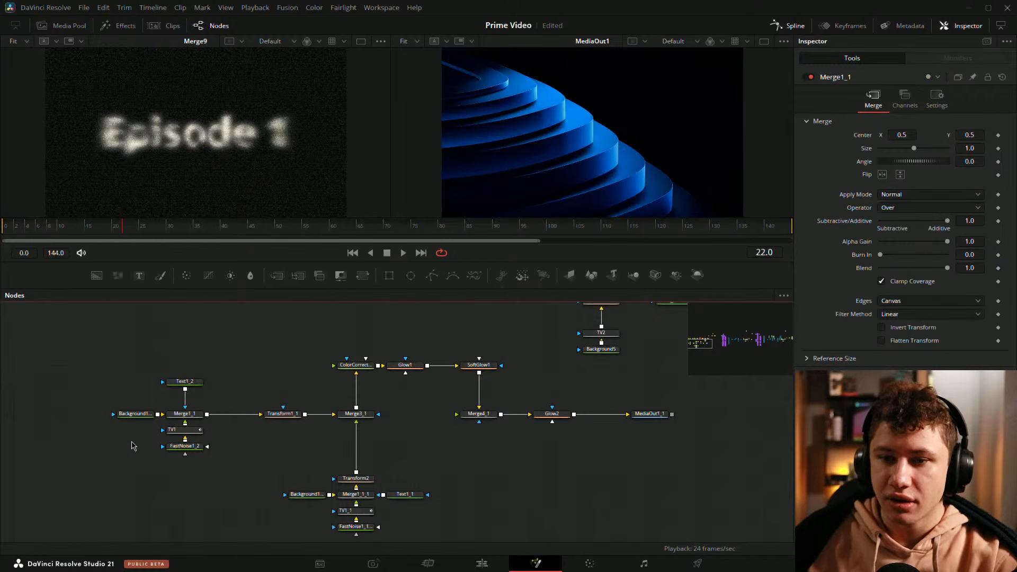
{"action": "left_click_drag", "start_coordinate": [134, 414], "coordinate": [153, 170]}
{"action": "left_click_drag", "start_coordinate": [234, 345], "coordinate": [353, 345]}
{"action": "left_click", "coordinate": [233, 415]}
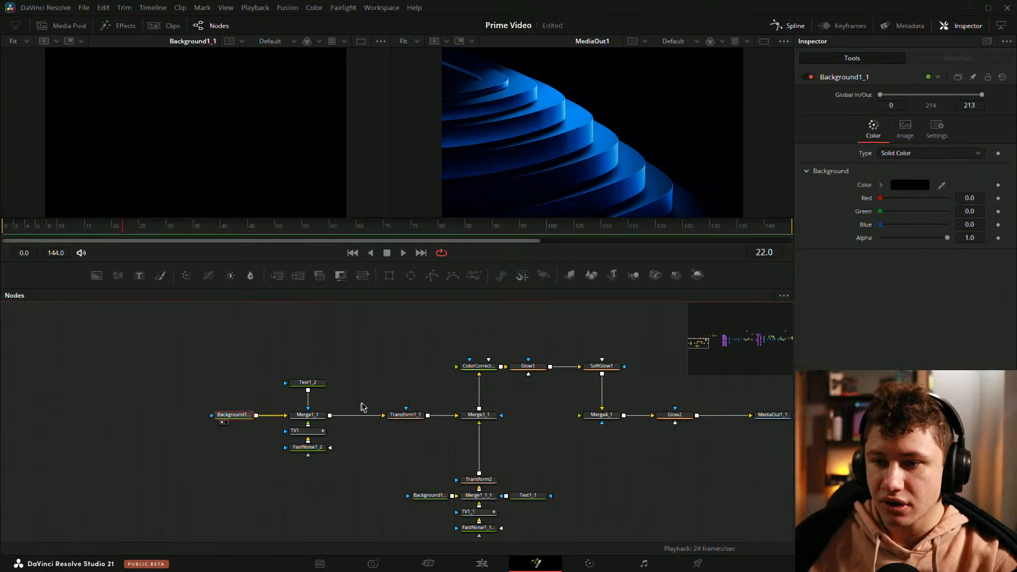
{"action": "left_click_drag", "start_coordinate": [307, 430], "coordinate": [233, 187]}
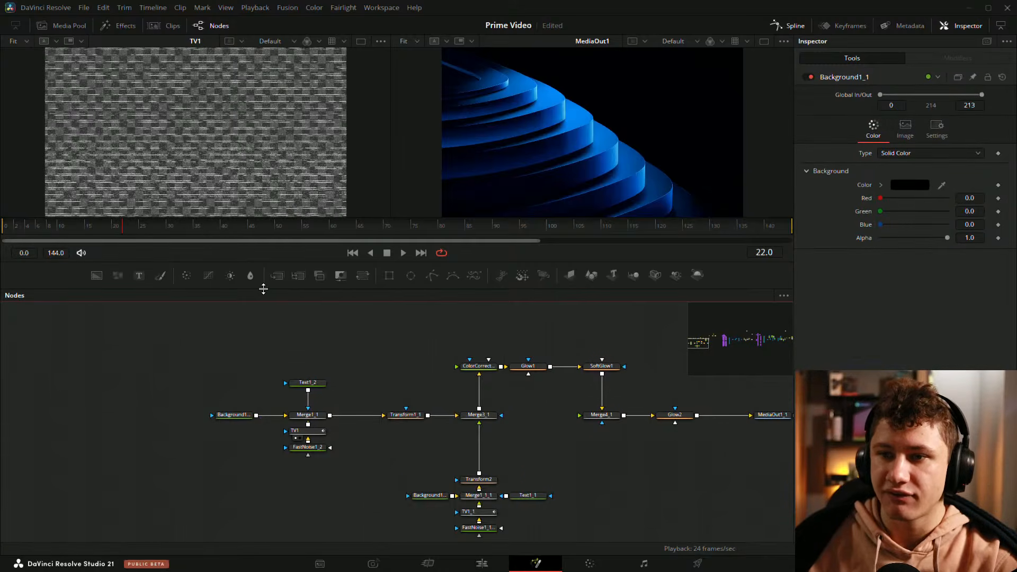
{"action": "left_click_drag", "start_coordinate": [261, 288], "coordinate": [261, 313]}
{"action": "left_click_drag", "start_coordinate": [307, 456], "coordinate": [306, 471]}
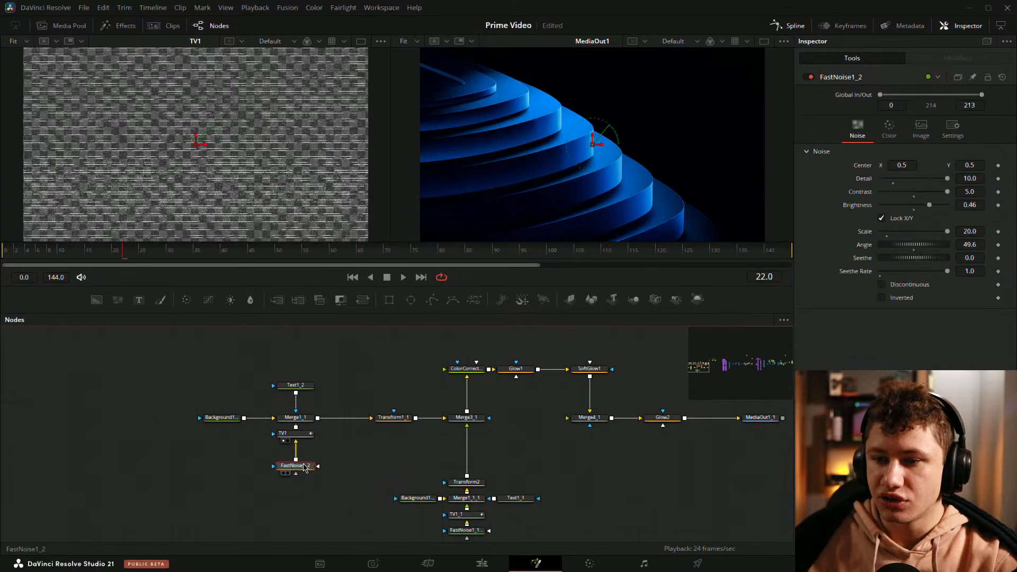
{"action": "key", "text": "1"}
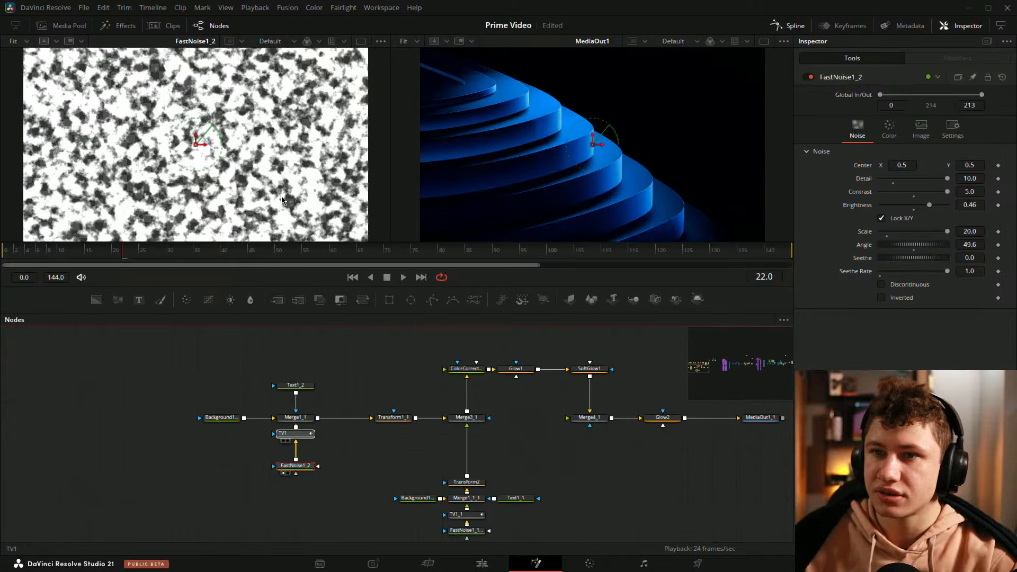
{"action": "left_click_drag", "start_coordinate": [270, 167], "coordinate": [260, 160]}
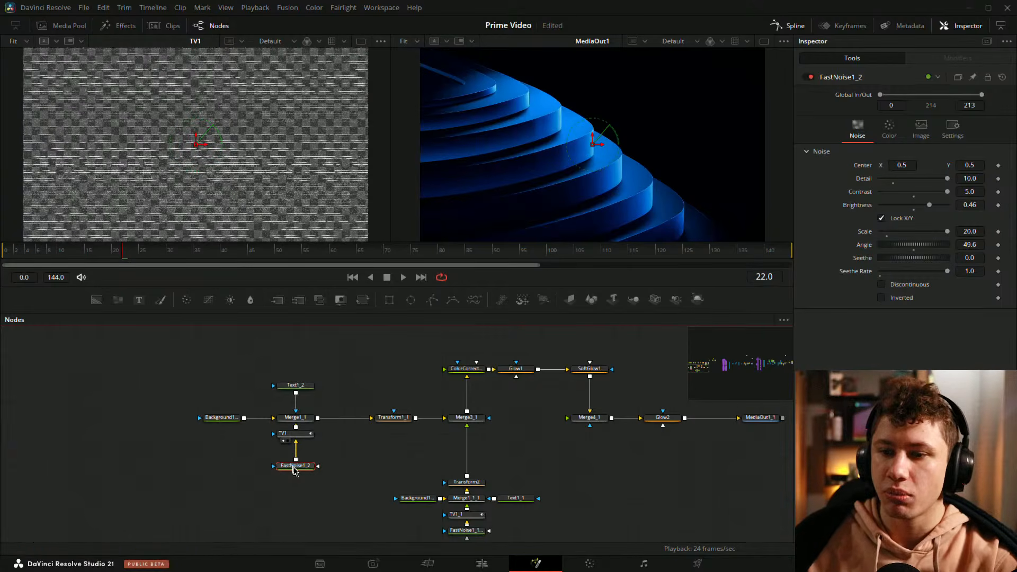
{"action": "left_click_drag", "start_coordinate": [309, 421], "coordinate": [245, 204]}
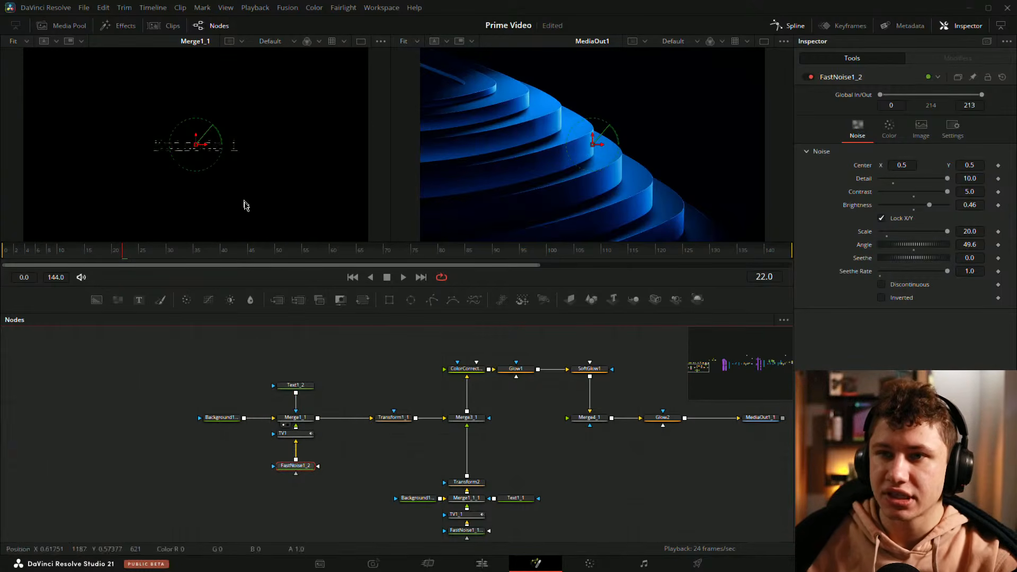
Step: Examine the Text1_2 and Transform1_1 nodes' output and settings in the viewer and Inspector
{"action": "left_click", "coordinate": [307, 386]}
{"action": "left_click_drag", "start_coordinate": [199, 119], "coordinate": [285, 117]}
{"action": "left_click", "coordinate": [419, 390]}
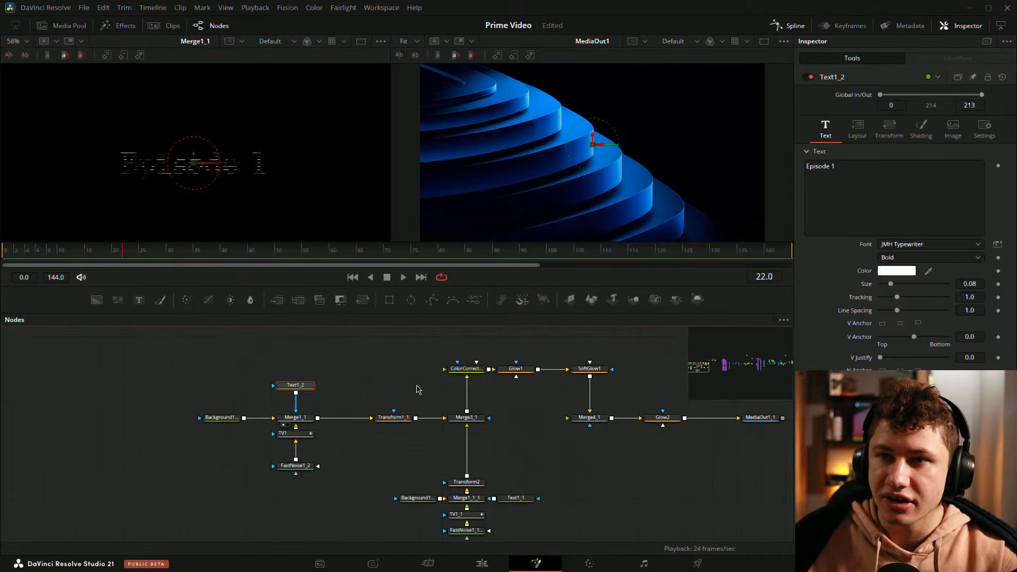
{"action": "left_click_drag", "start_coordinate": [424, 392], "coordinate": [300, 202]}
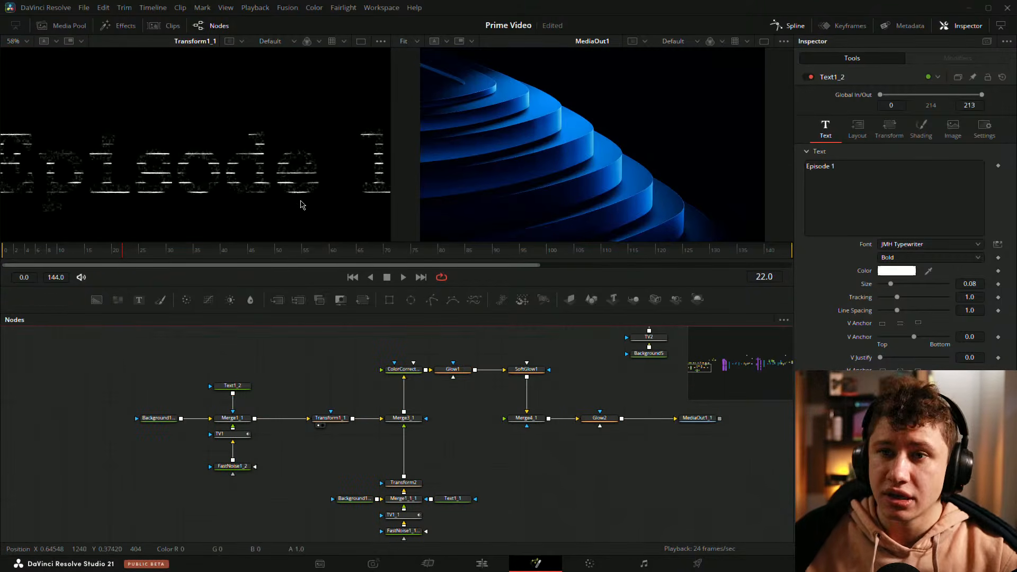
{"action": "left_click", "coordinate": [245, 188]}
{"action": "key", "text": "ctrl+f"}
{"action": "left_click_drag", "start_coordinate": [450, 437], "coordinate": [417, 419]}
{"action": "left_click_drag", "start_coordinate": [253, 436], "coordinate": [267, 429]}
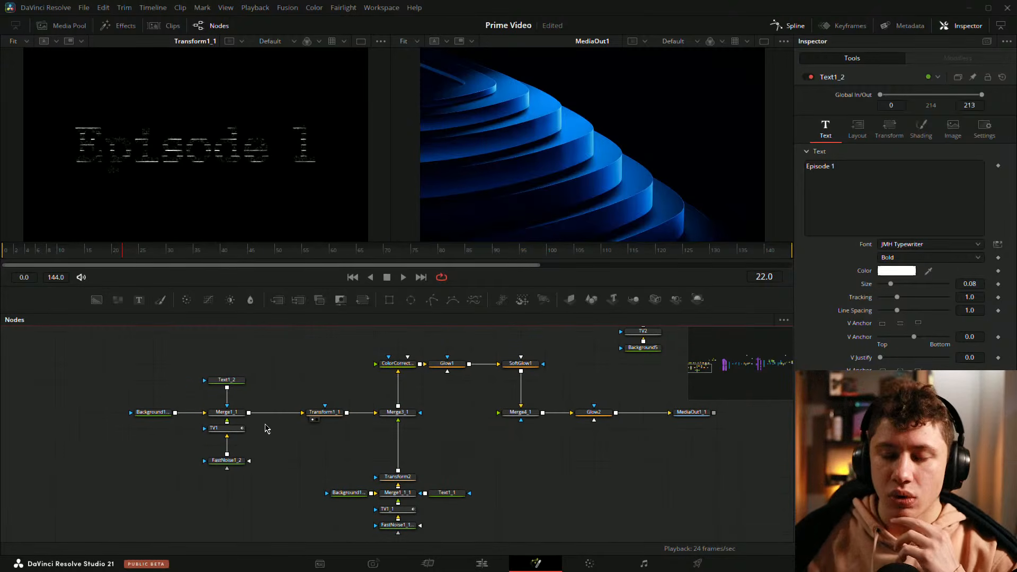
{"action": "left_click", "coordinate": [241, 381]}
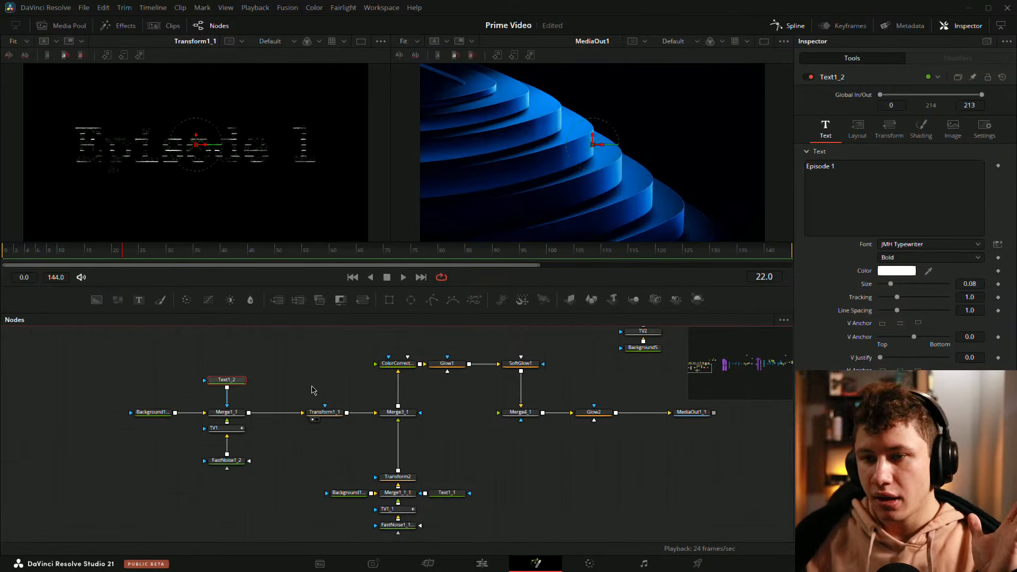
{"action": "left_click_drag", "start_coordinate": [324, 413], "coordinate": [365, 412]}
{"action": "left_click", "coordinate": [370, 391]}
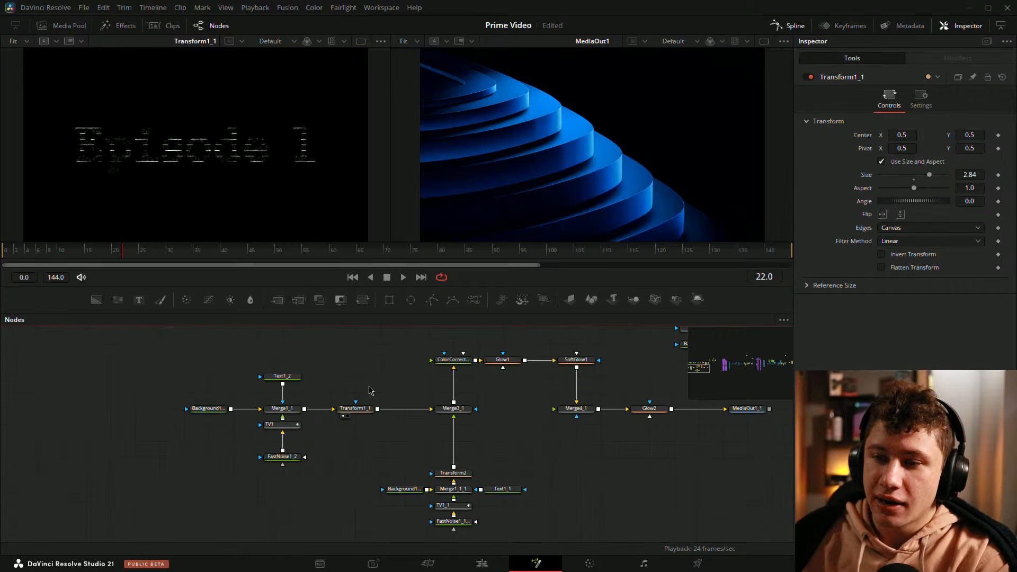
{"action": "left_click", "coordinate": [354, 409]}
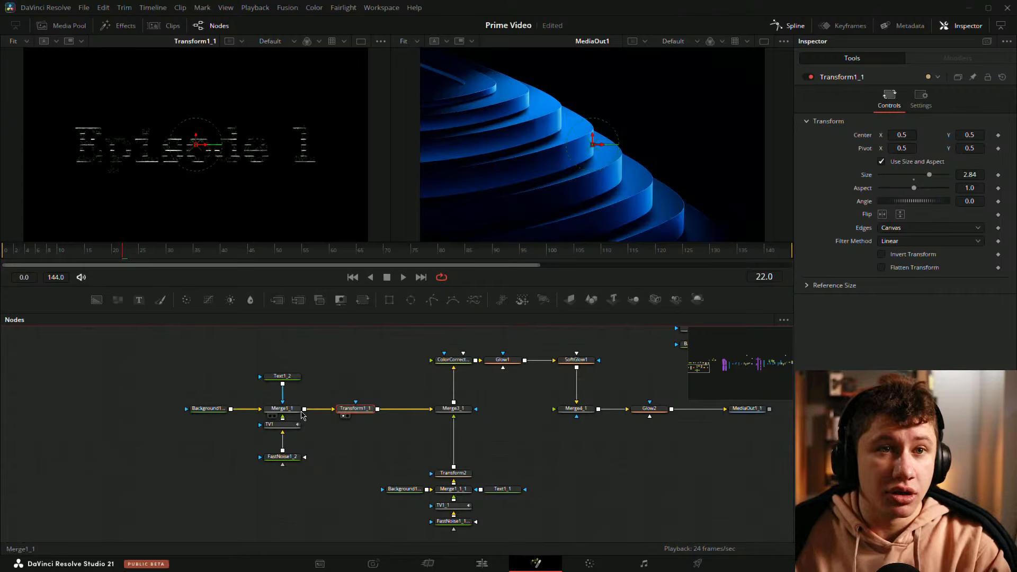
Step: Save the project after recentering the node graph
{"action": "left_click", "coordinate": [337, 397]}
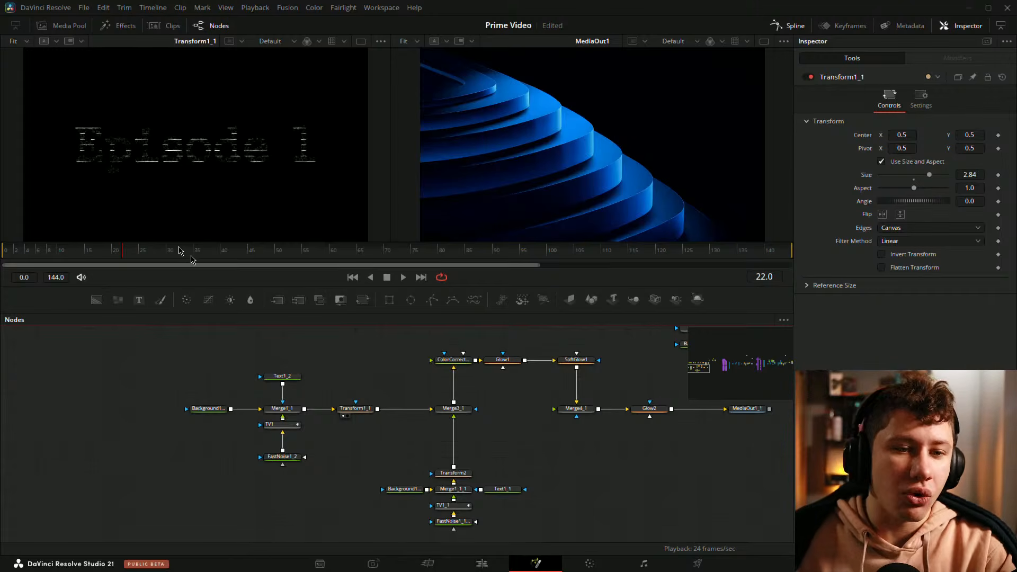
{"action": "left_click_drag", "start_coordinate": [329, 401], "coordinate": [466, 356]}
{"action": "key", "text": "ctrl+s"}
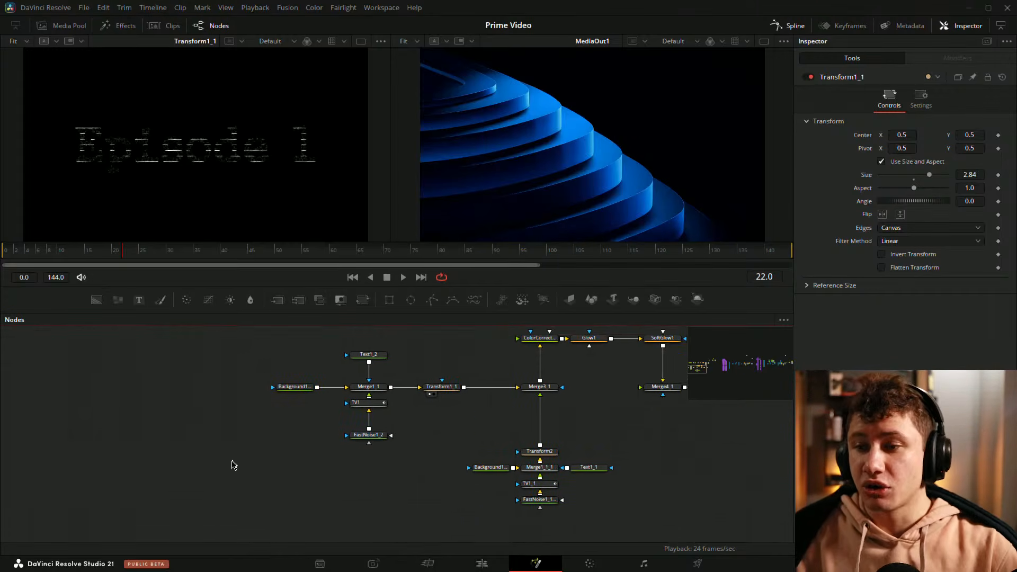
Step: Add a Text node and place it to the left of the pasted Episode 1 tree
{"action": "left_click_drag", "start_coordinate": [291, 439], "coordinate": [347, 423]}
{"action": "key", "text": "shift+space"}
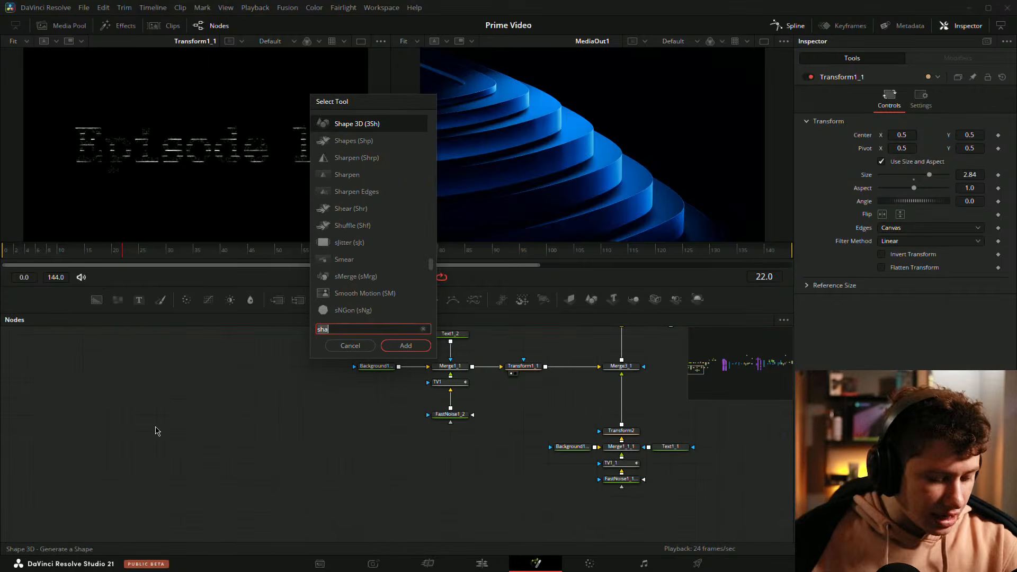
{"action": "type", "text": "text"}
{"action": "key", "text": "Down"}
{"action": "key", "text": "Return"}
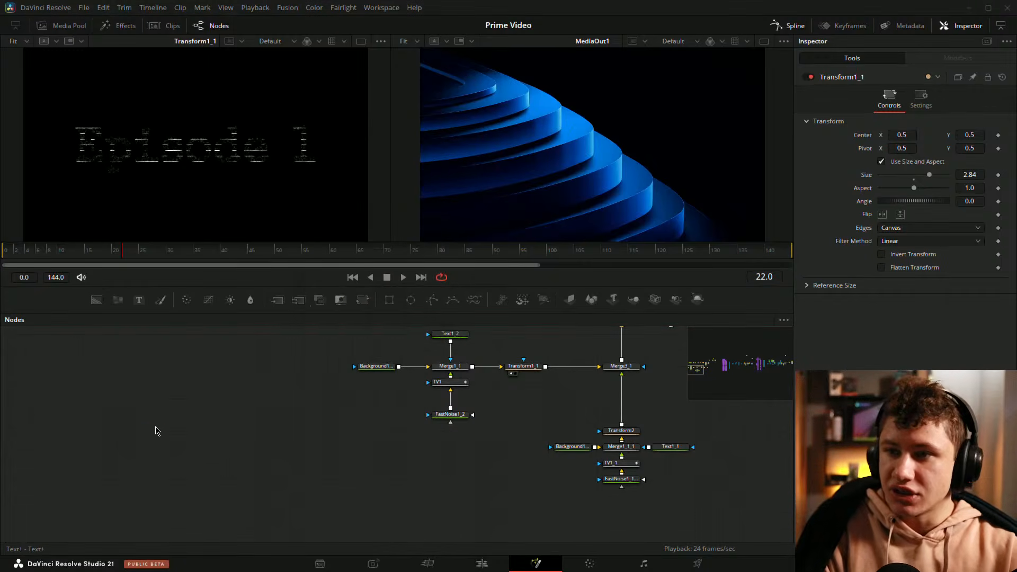
{"action": "scroll", "coordinate": [205, 408], "scroll_direction": "up", "scroll_amount": 2}
{"action": "left_click_drag", "start_coordinate": [158, 443], "coordinate": [136, 400]}
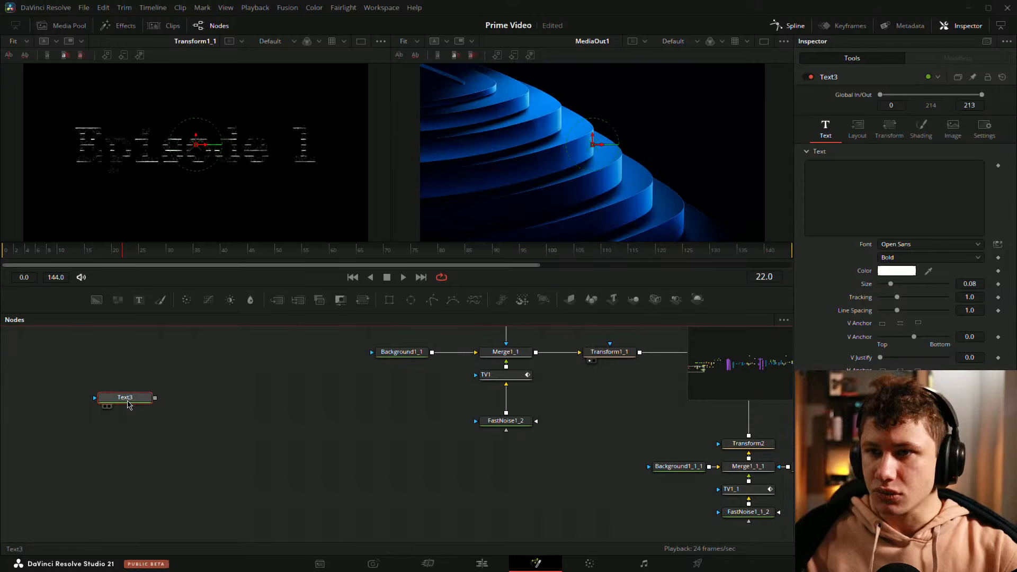
Step: Duplicate the Text3 node and load it into the first viewer
{"action": "key", "text": "ctrl+c"}
{"action": "key", "text": "ctrl+v"}
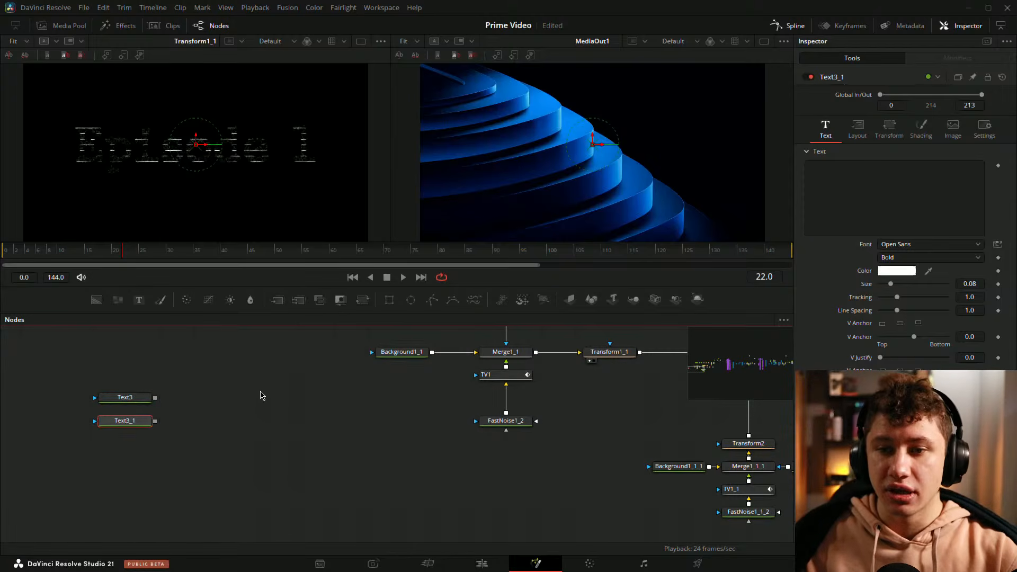
{"action": "key", "text": "1"}
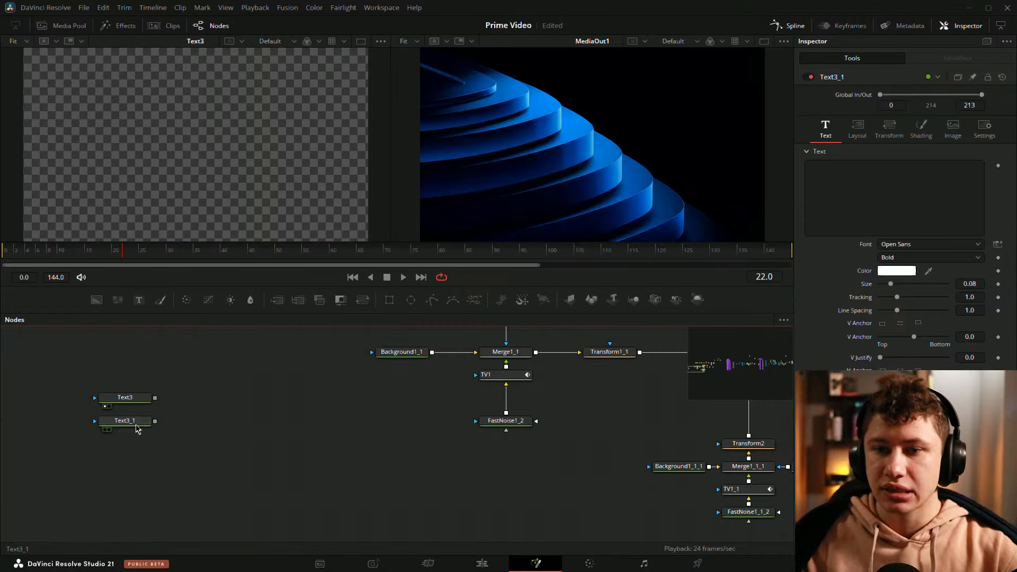
Step: Enter a person's full name as Text3's text
{"action": "left_click", "coordinate": [117, 401]}
{"action": "left_click", "coordinate": [915, 188]}
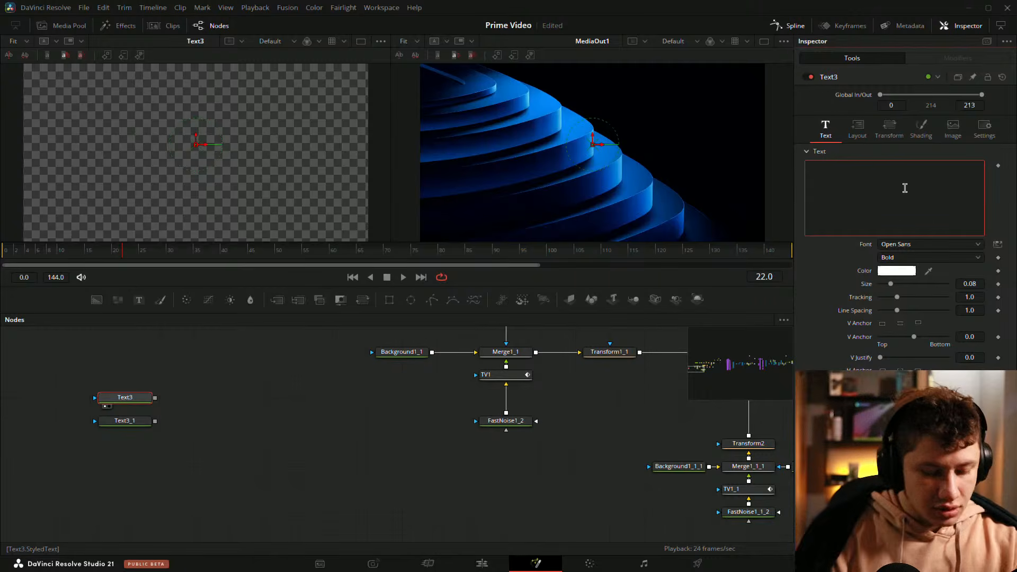
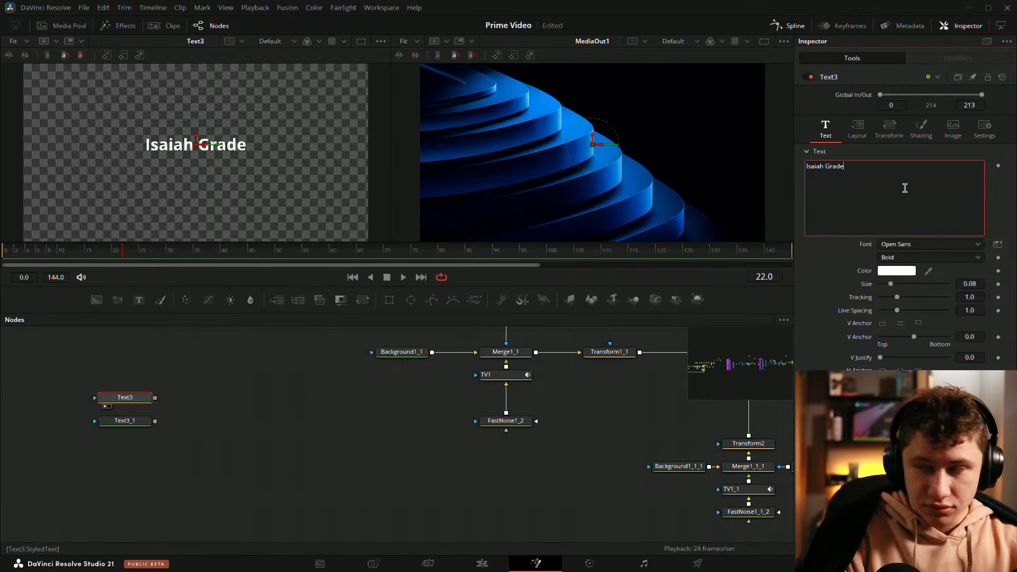
Step: Copy that text into Text3_1 and show Text3_1 in the second viewer
{"action": "key", "text": "ctrl+a"}
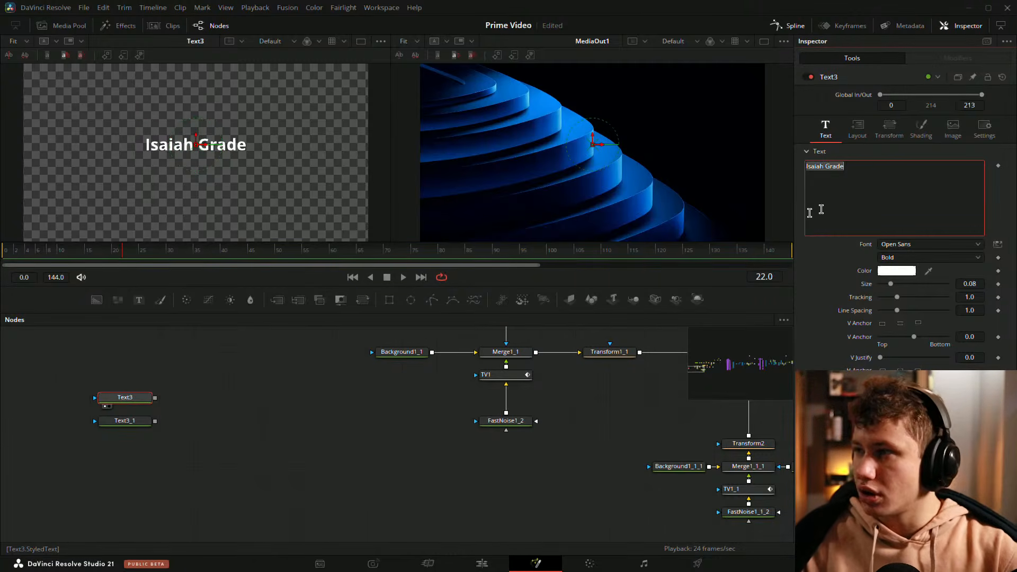
{"action": "left_click", "coordinate": [169, 433]}
{"action": "left_click", "coordinate": [122, 421]}
{"action": "left_click", "coordinate": [836, 192]}
{"action": "key", "text": "ctrl+v"}
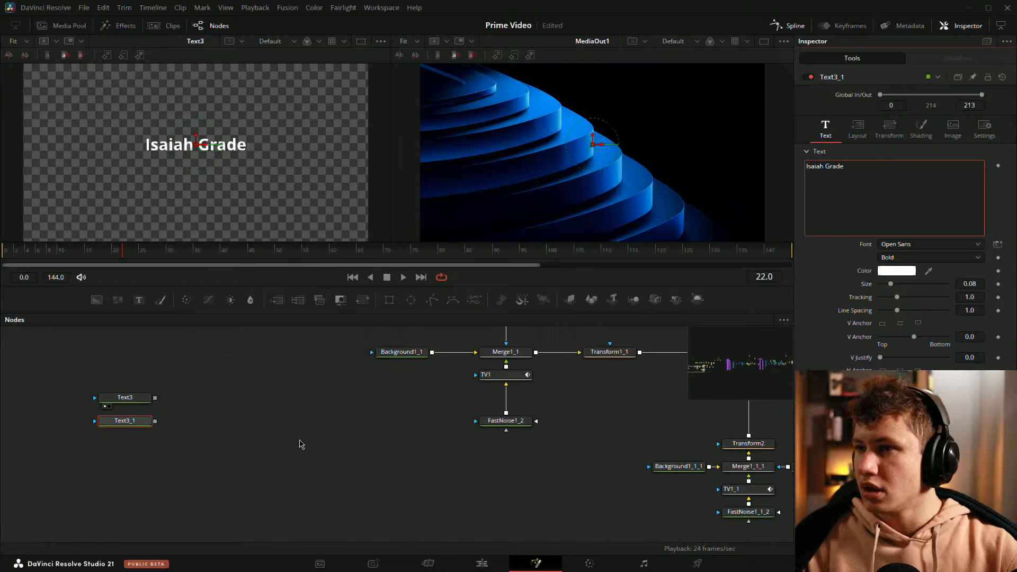
{"action": "left_click", "coordinate": [299, 442]}
{"action": "left_click", "coordinate": [210, 425]}
{"action": "left_click_drag", "start_coordinate": [124, 421], "coordinate": [583, 148]}
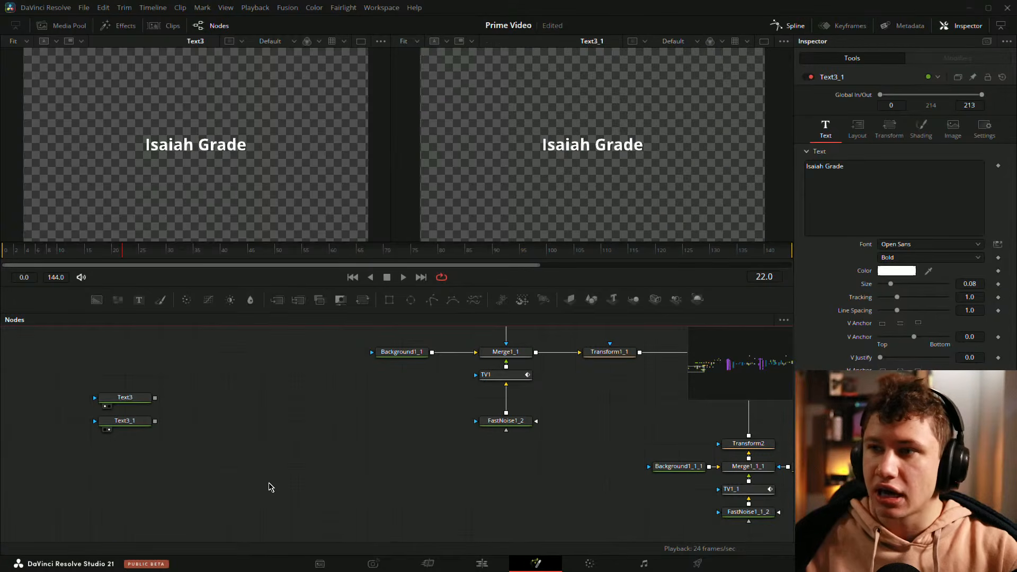
Step: Increase Text3's text size to about 0.24
{"action": "left_click", "coordinate": [125, 397]}
{"action": "scroll", "coordinate": [268, 130], "scroll_direction": "down", "scroll_amount": 3}
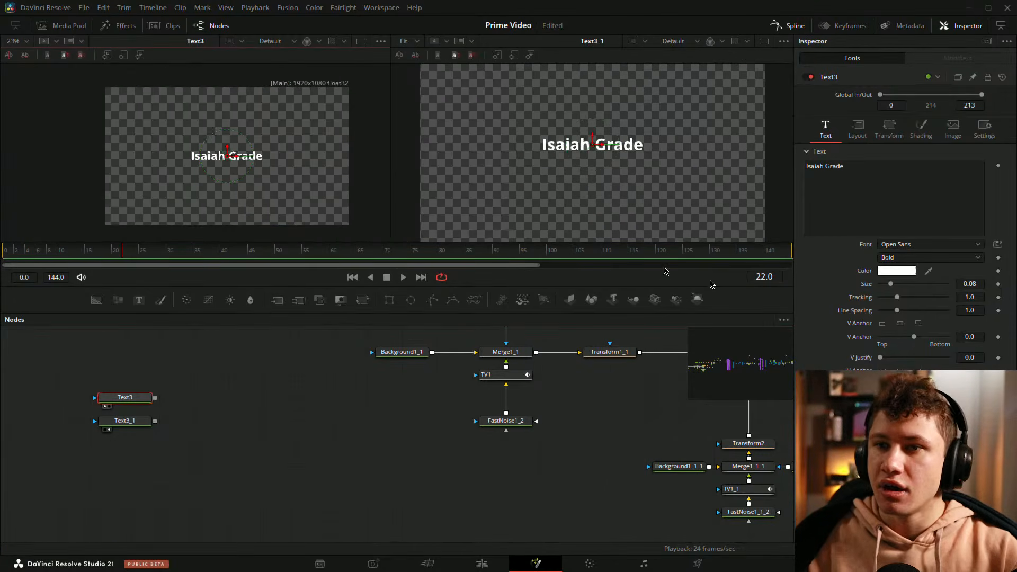
{"action": "left_click_drag", "start_coordinate": [891, 284], "coordinate": [912, 288]}
{"action": "left_click", "coordinate": [349, 390]}
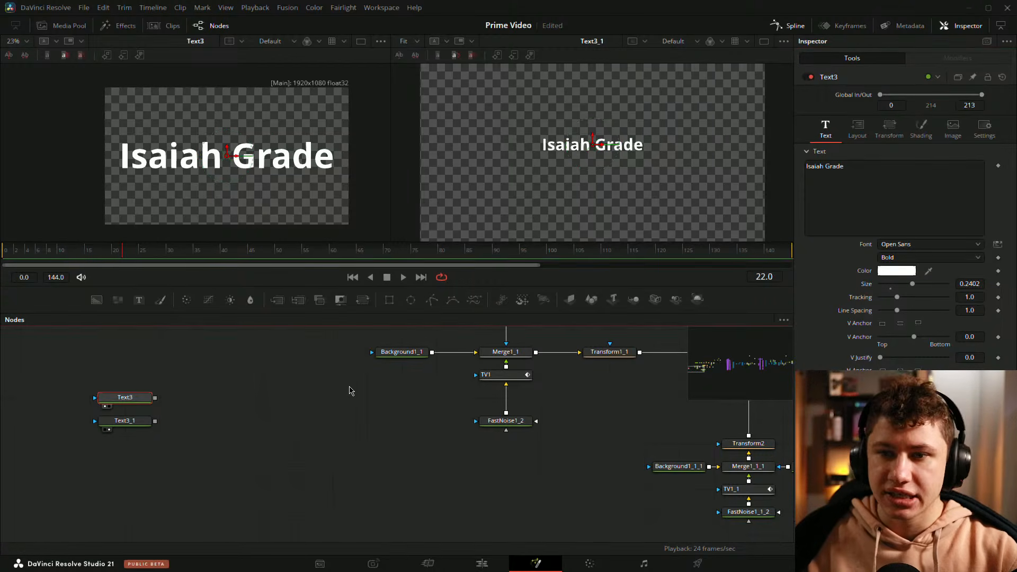
Step: Zoom into Text3's lettering in the viewer to inspect its edge quality
{"action": "scroll", "coordinate": [246, 171], "scroll_direction": "up", "scroll_amount": 10}
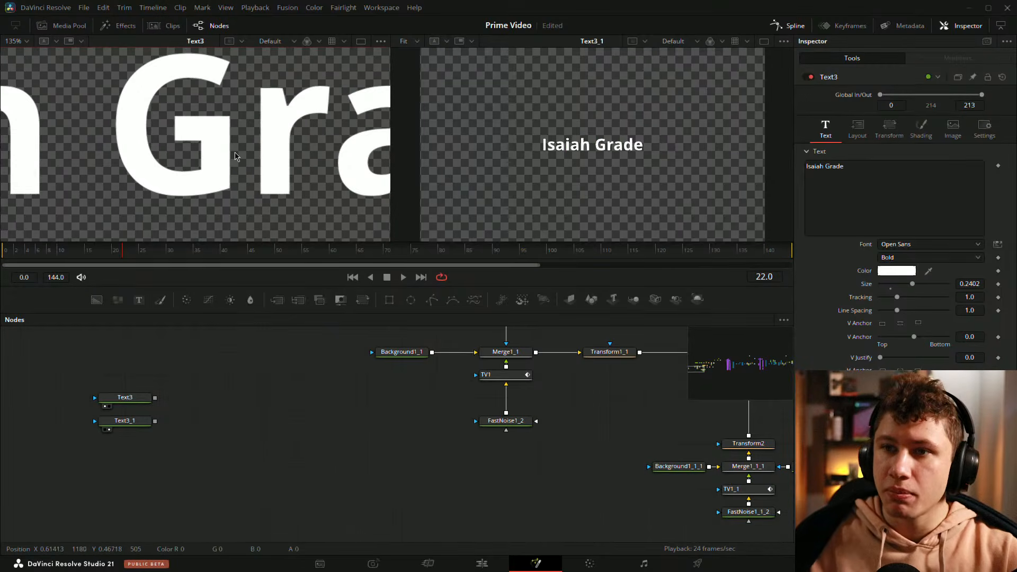
{"action": "left_click_drag", "start_coordinate": [166, 91], "coordinate": [410, 76]}
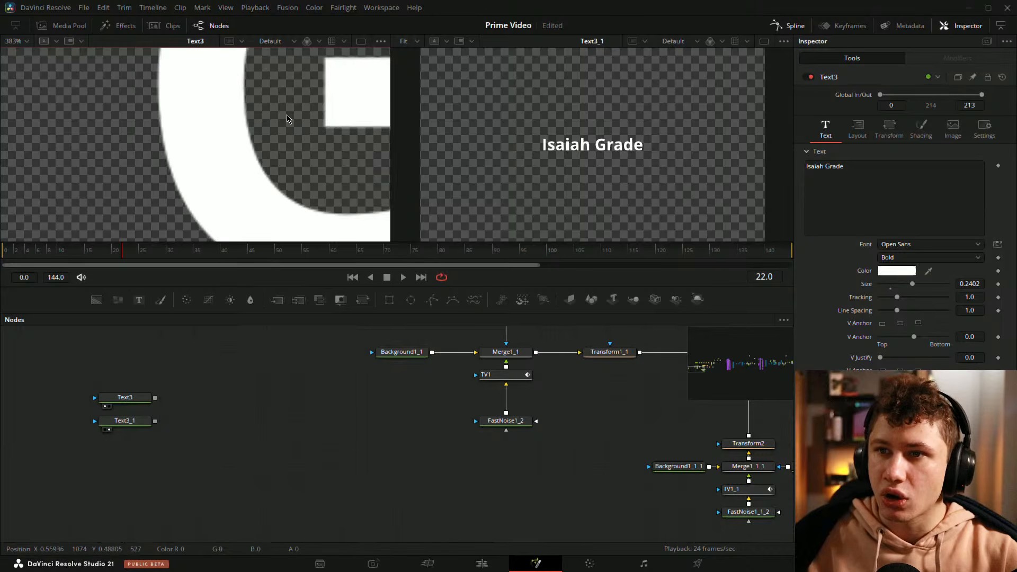
{"action": "left_click_drag", "start_coordinate": [288, 115], "coordinate": [214, 92]}
{"action": "scroll", "coordinate": [233, 122], "scroll_direction": "up", "scroll_amount": 4}
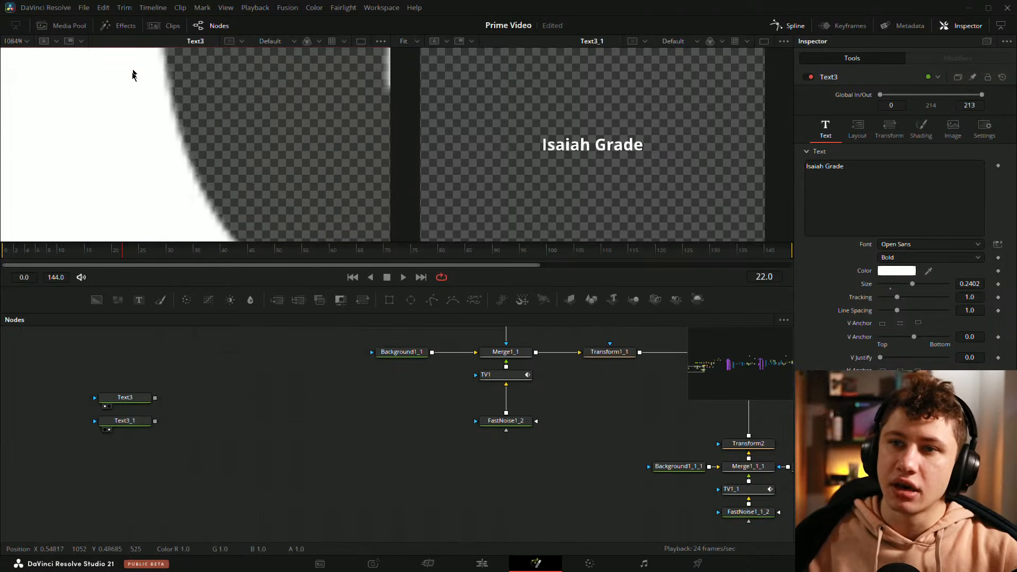
{"action": "scroll", "coordinate": [183, 160], "scroll_direction": "down", "scroll_amount": 6}
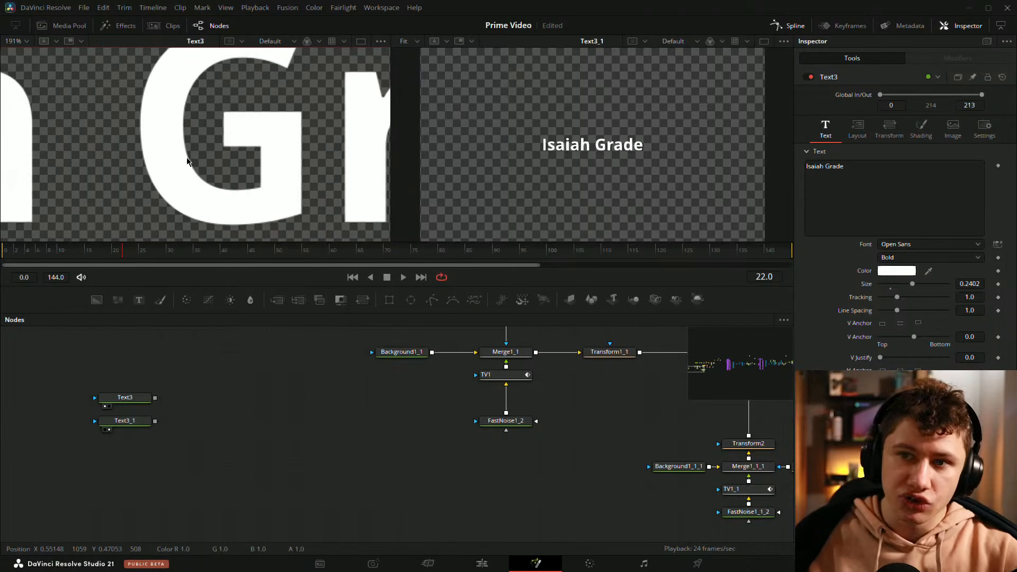
{"action": "key", "text": "ctrl+f"}
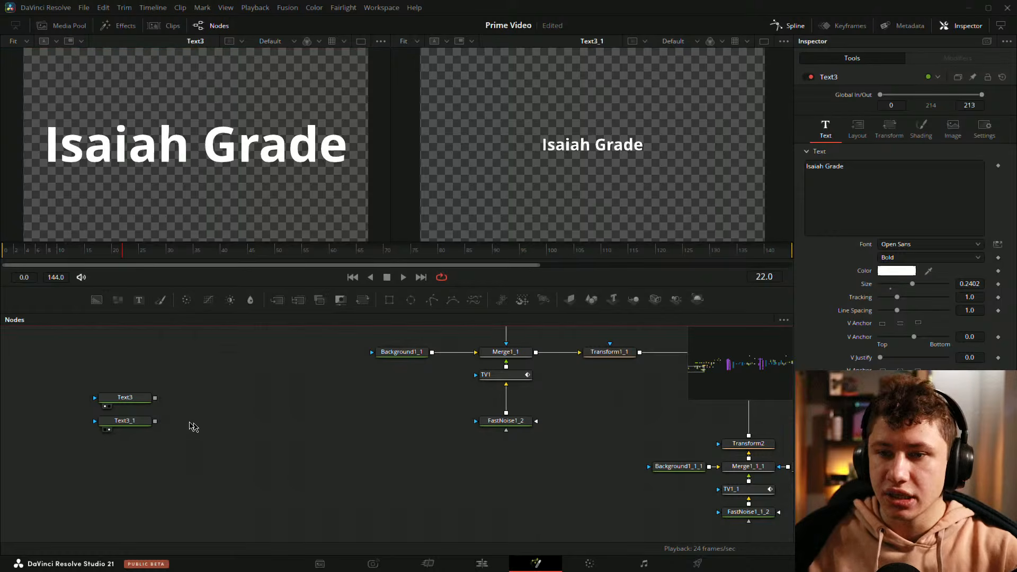
Step: Reduce Text3_1's text size to about 0.043 and save the project
{"action": "left_click", "coordinate": [124, 422]}
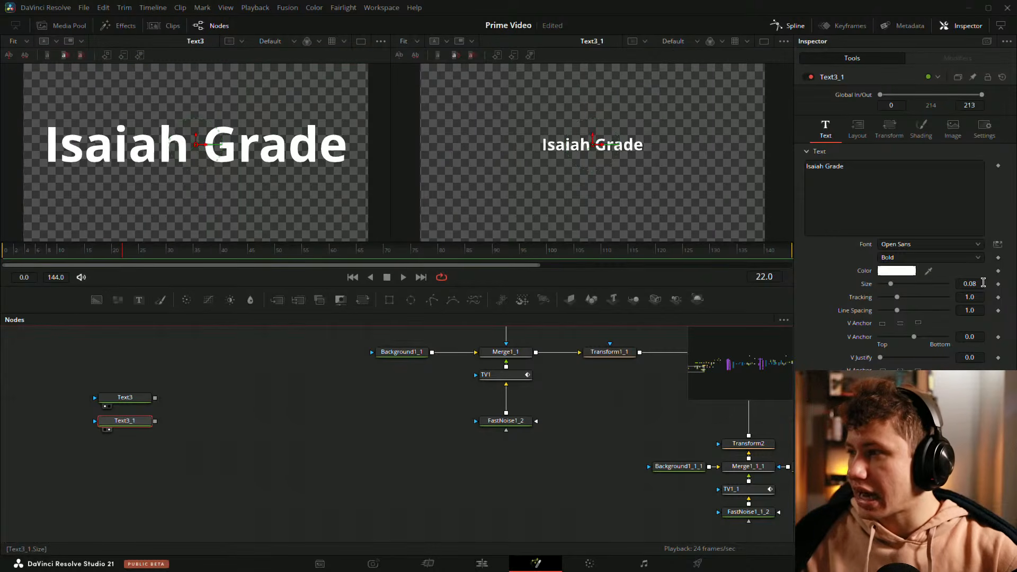
{"action": "left_click_drag", "start_coordinate": [980, 286], "coordinate": [962, 286]}
{"action": "left_click", "coordinate": [319, 489]}
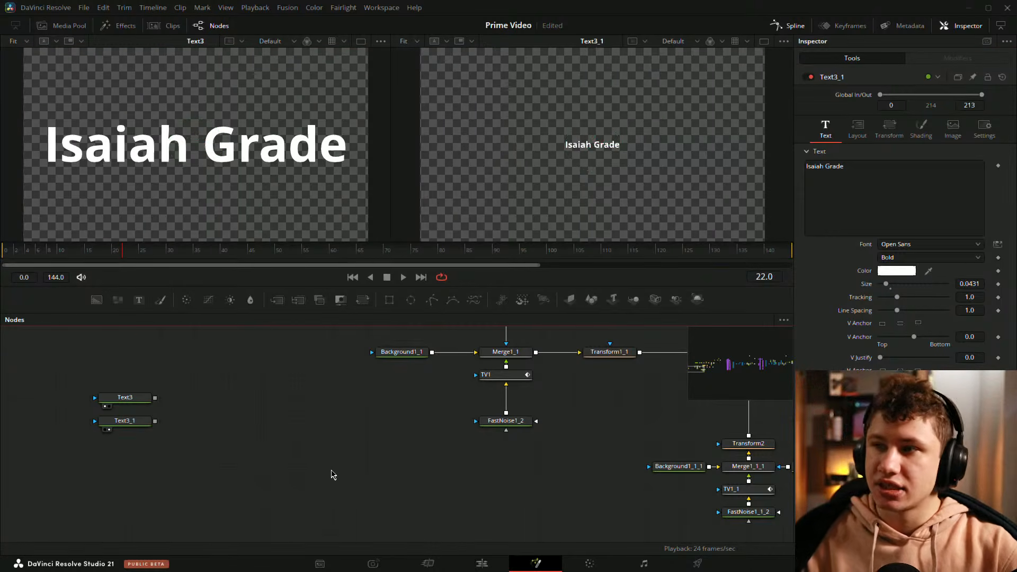
{"action": "key", "text": "ctrl+s"}
Step: Add a Transform node after Text3_1 and view it in the second viewer
{"action": "left_click_drag", "start_coordinate": [176, 443], "coordinate": [267, 435]}
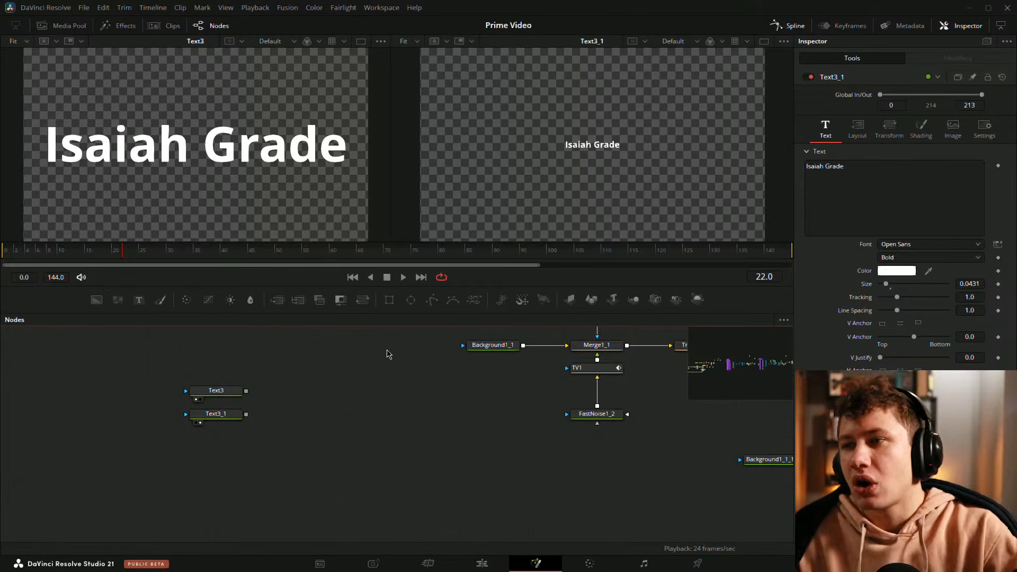
{"action": "left_click_drag", "start_coordinate": [416, 375], "coordinate": [390, 379]}
{"action": "left_click_drag", "start_coordinate": [365, 302], "coordinate": [299, 421]}
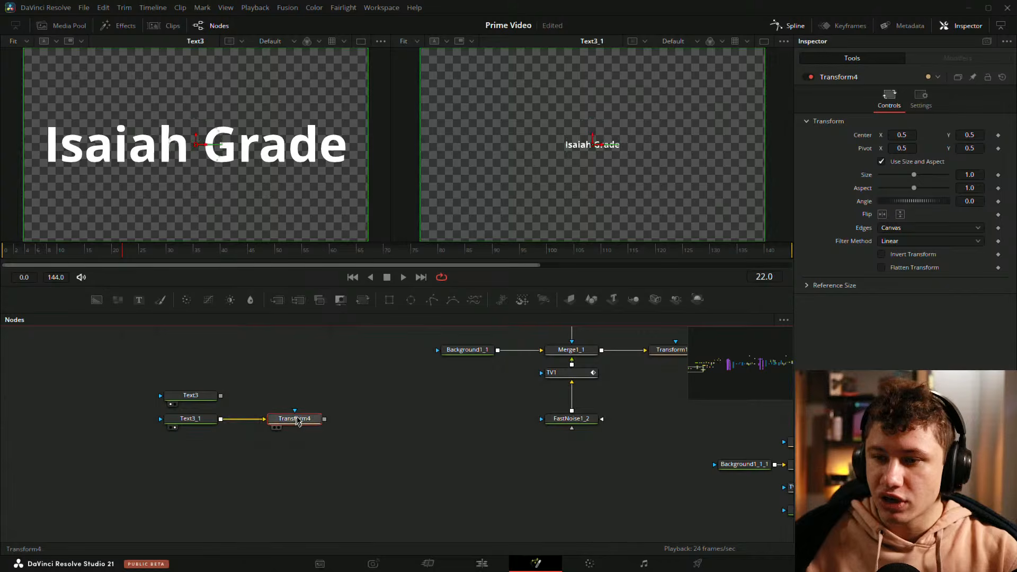
{"action": "key", "text": "2"}
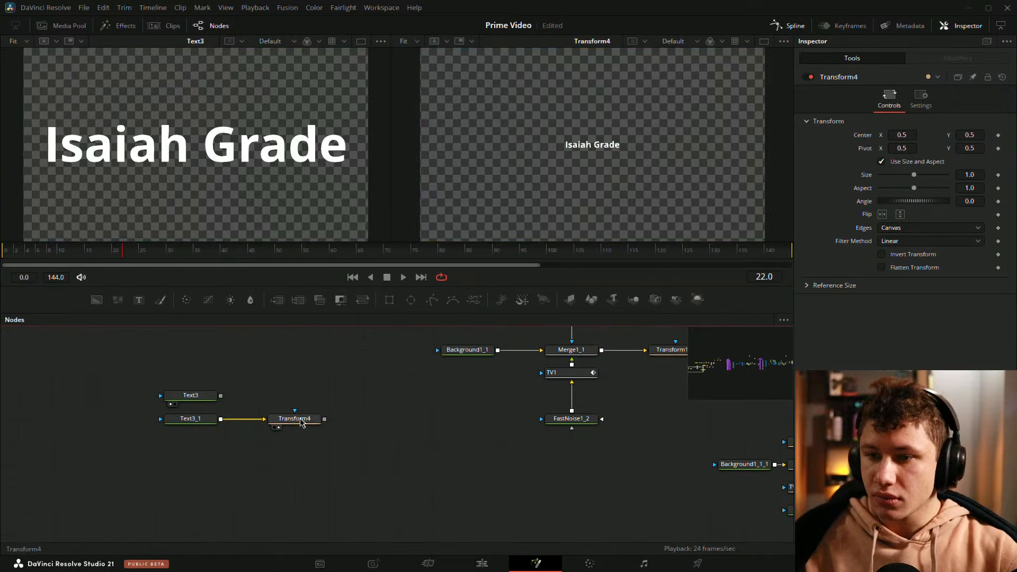
Step: Set Transform4's size to 6
{"action": "left_click", "coordinate": [301, 423]}
{"action": "left_click_drag", "start_coordinate": [915, 177], "coordinate": [1004, 179]}
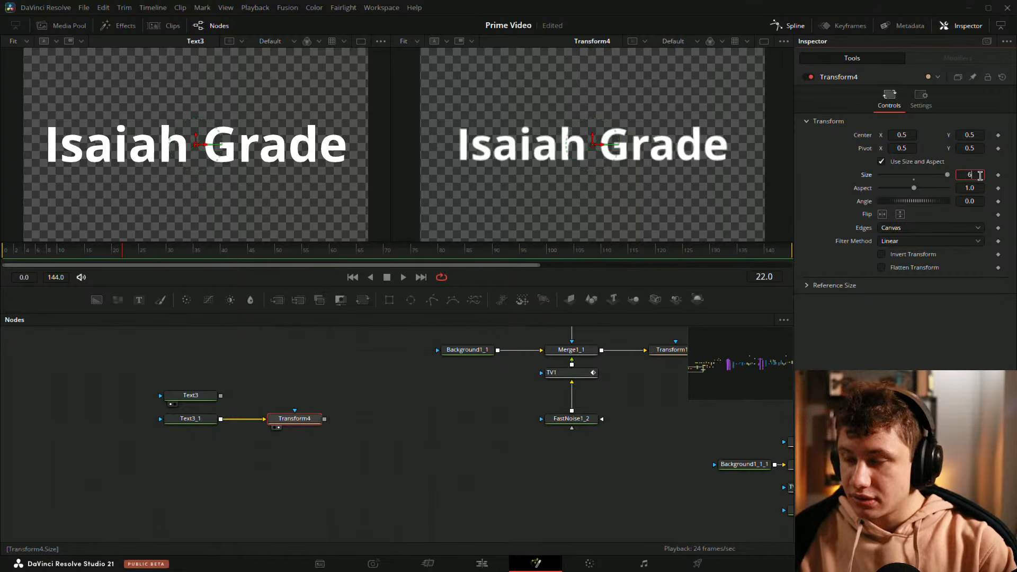
{"action": "key", "text": "Tab"}
{"action": "left_click", "coordinate": [397, 433]}
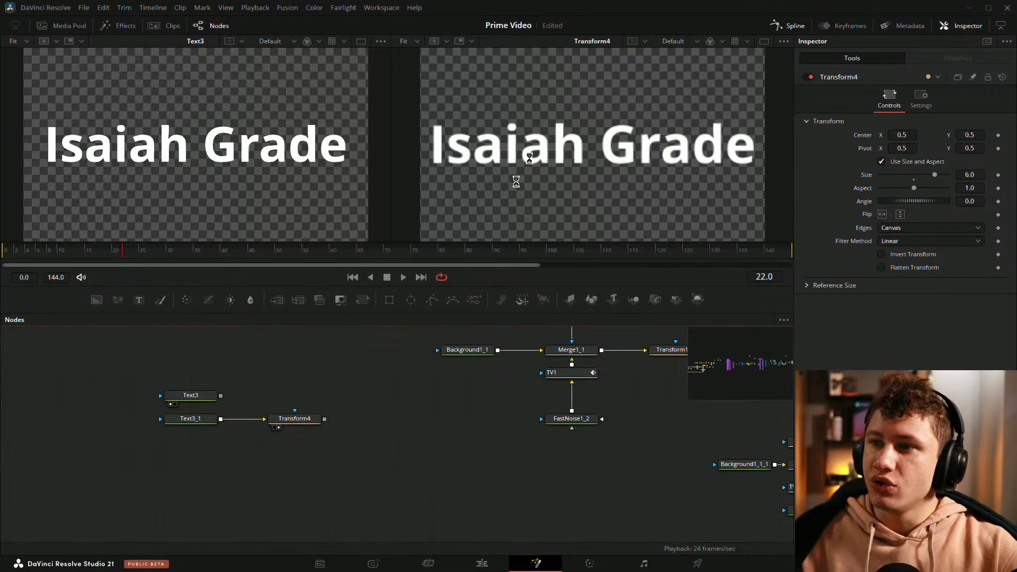
Step: Compare the upscaled Transform4 text with the original text by zooming and switching viewer inputs
{"action": "scroll", "coordinate": [139, 144], "scroll_direction": "up", "scroll_amount": 2}
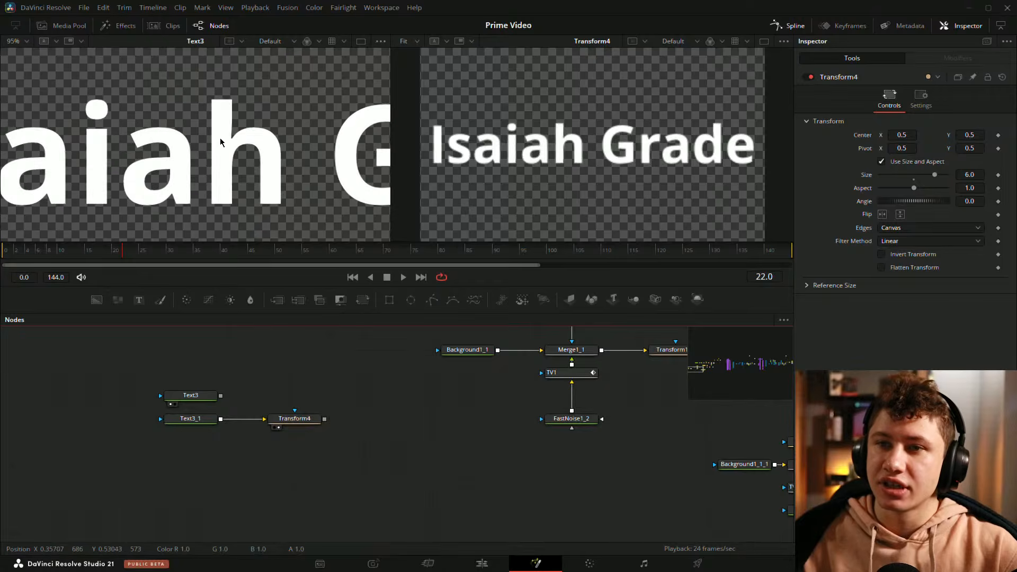
{"action": "scroll", "coordinate": [290, 172], "scroll_direction": "up", "scroll_amount": 2}
{"action": "scroll", "coordinate": [591, 141], "scroll_direction": "up", "scroll_amount": 2}
{"action": "scroll", "coordinate": [488, 171], "scroll_direction": "up", "scroll_amount": 3}
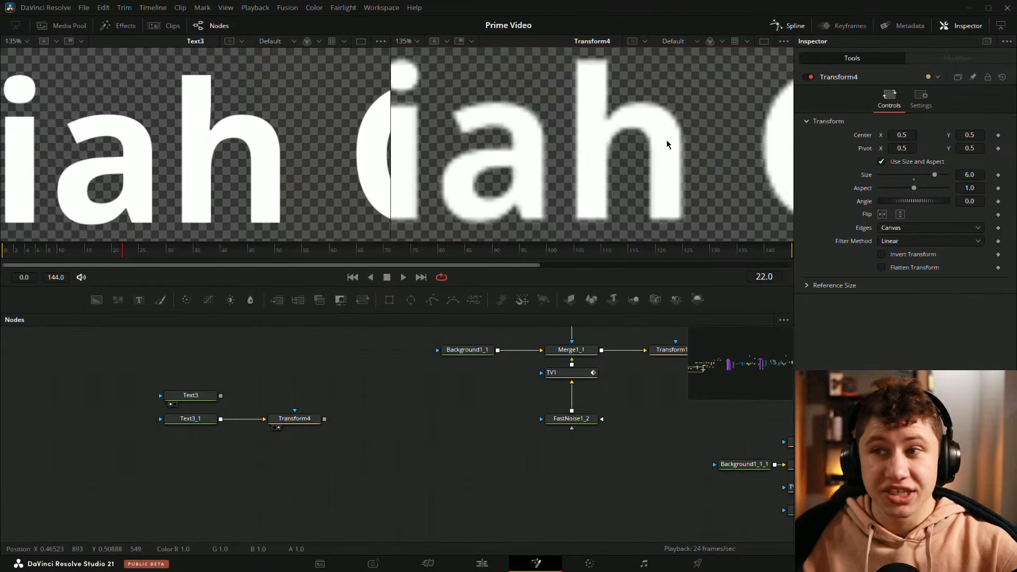
{"action": "key", "text": "ctrl+f"}
{"action": "key", "text": "ctrl+f"}
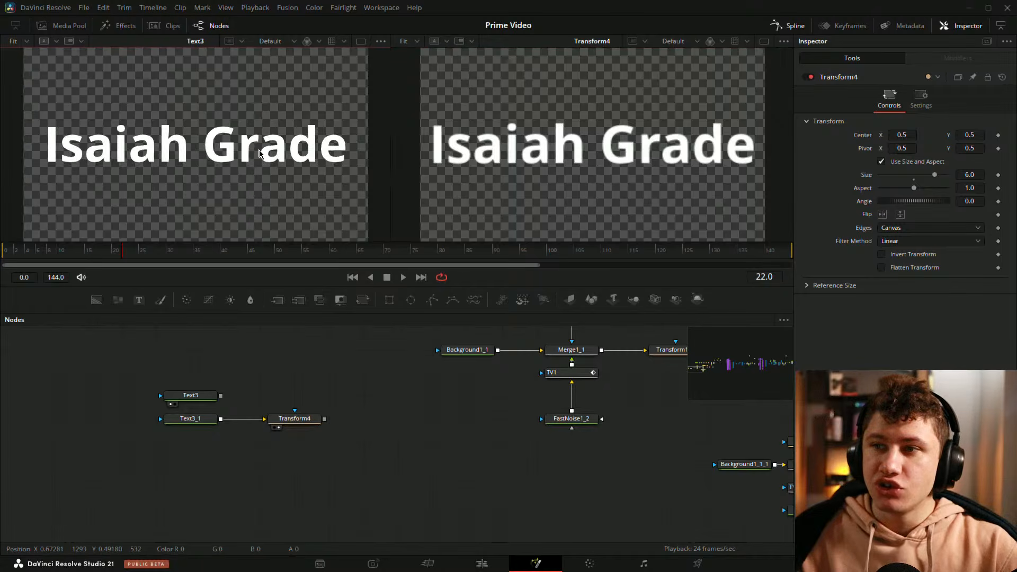
{"action": "left_click_drag", "start_coordinate": [191, 418], "coordinate": [556, 130]}
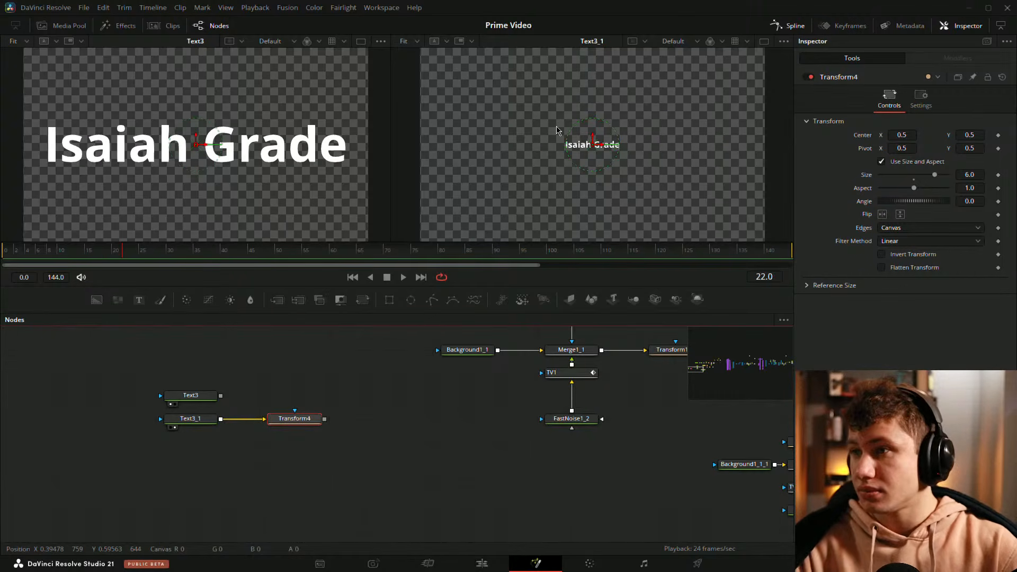
{"action": "left_click_drag", "start_coordinate": [295, 419], "coordinate": [580, 155]}
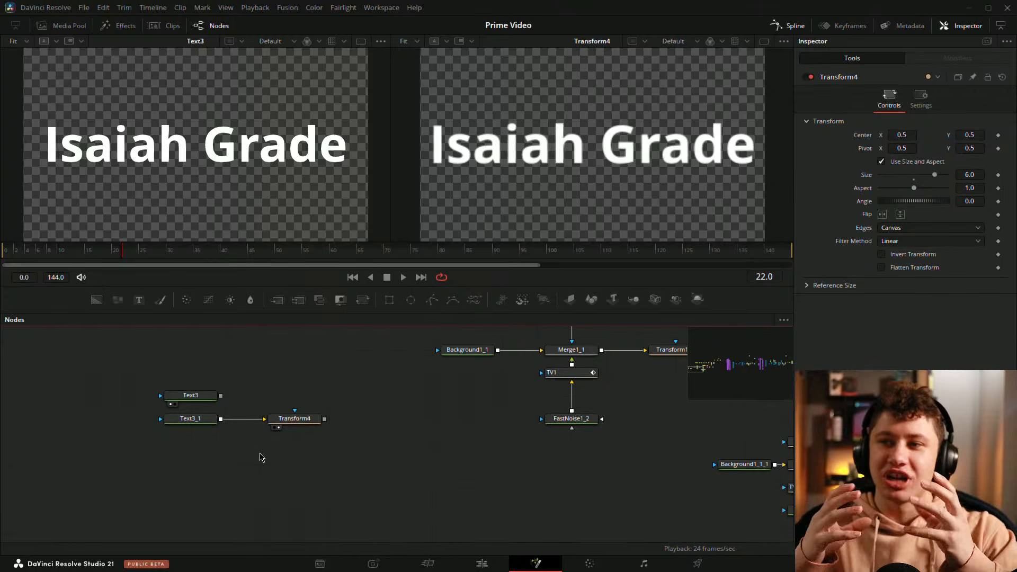
{"action": "left_click", "coordinate": [206, 403]}
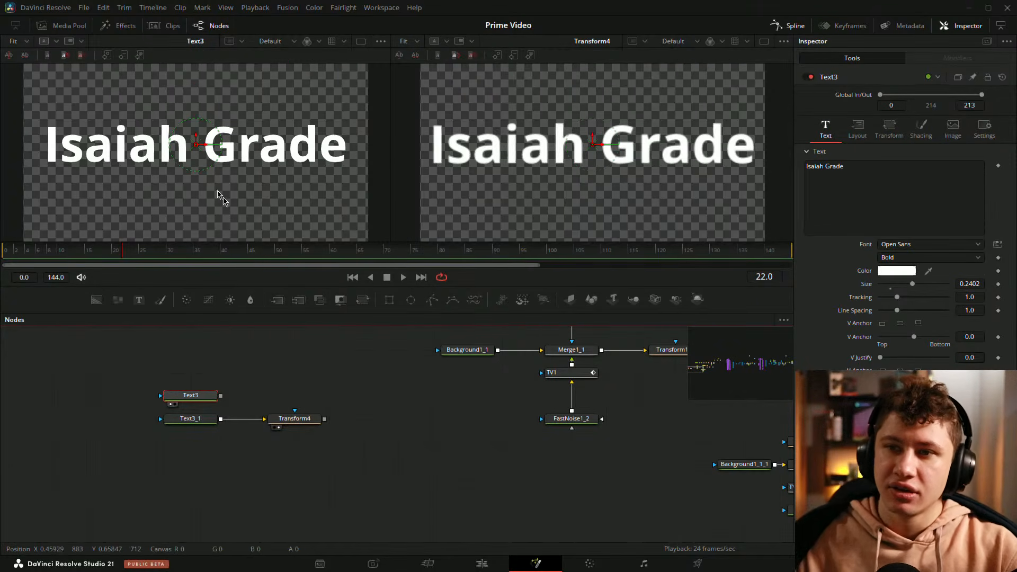
{"action": "left_click", "coordinate": [381, 359]}
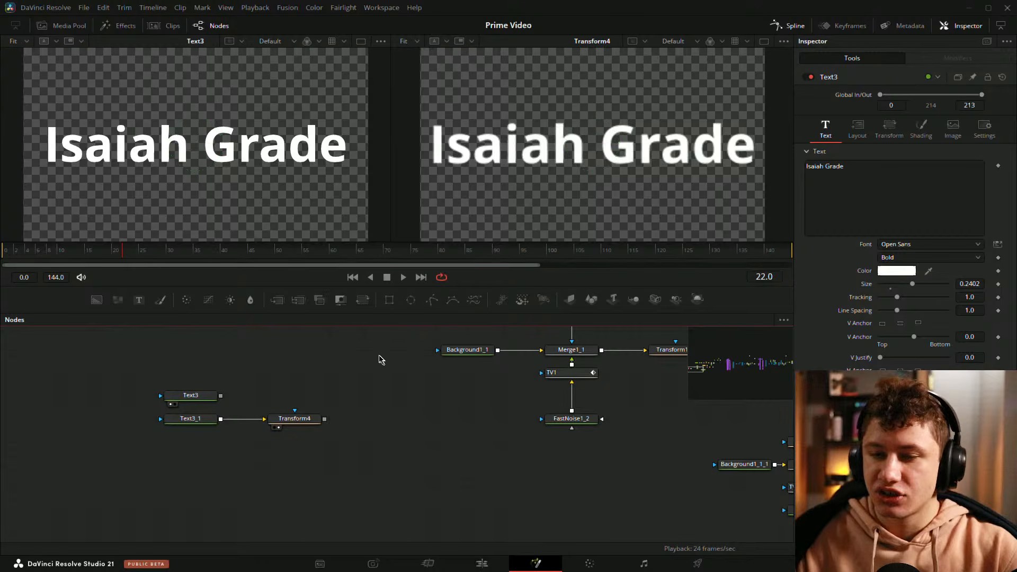
Step: Box-select Text3, Text3_1 and Transform4 and nudge them slightly in the node graph
{"action": "left_click_drag", "start_coordinate": [65, 371], "coordinate": [365, 467]}
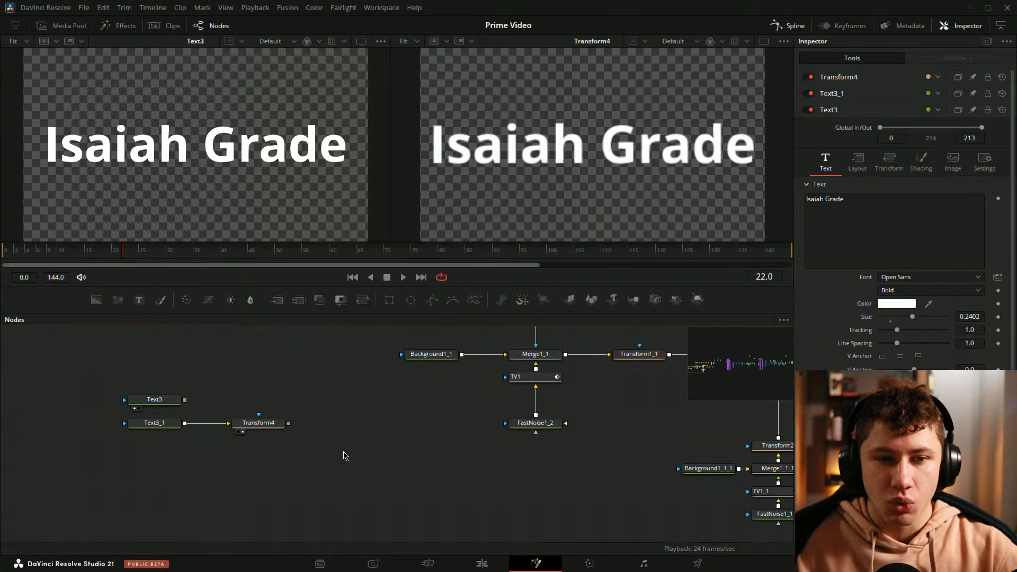
{"action": "mouse_move", "coordinate": [280, 424]}
{"action": "left_mouse_down"}
{"action": "mouse_move", "coordinate": [319, 425]}
{"action": "mouse_move", "coordinate": [291, 413]}
{"action": "mouse_move", "coordinate": [295, 431]}
{"action": "left_mouse_up"}
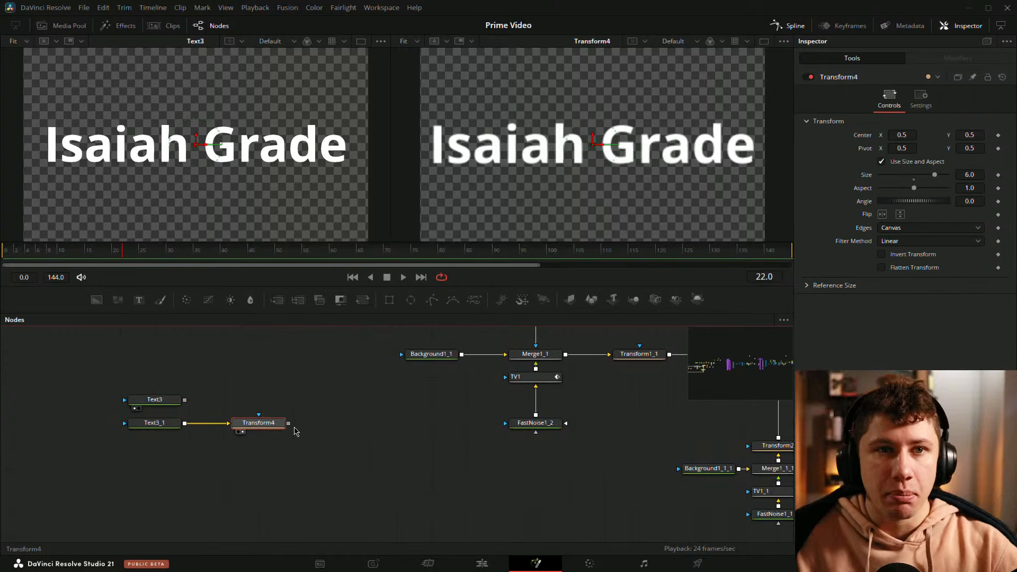
Step: Box-select the Text3, Text3_1 and Transform4 nodes and delete them
{"action": "left_click", "coordinate": [164, 364]}
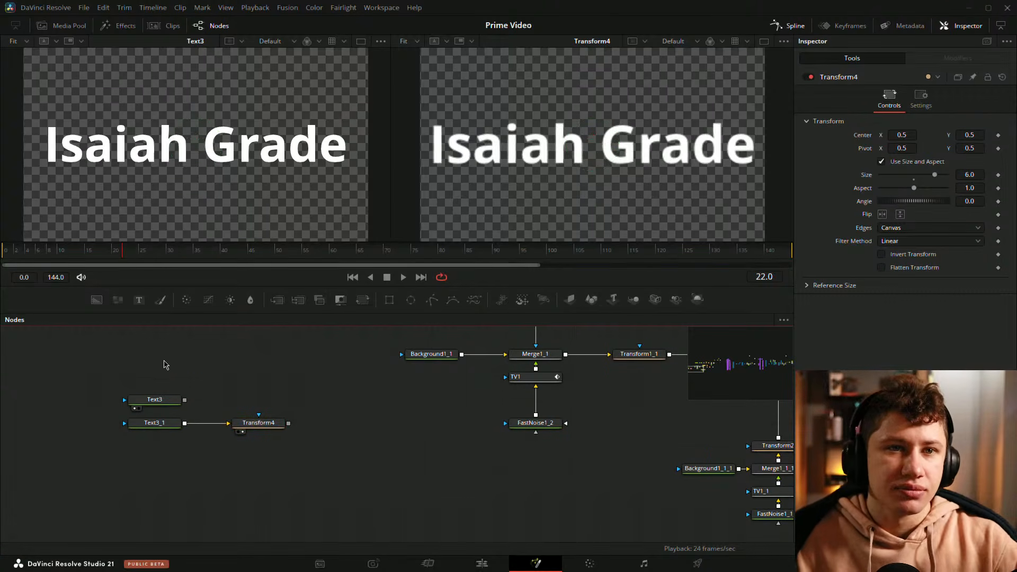
{"action": "left_click_drag", "start_coordinate": [164, 365], "coordinate": [205, 360]}
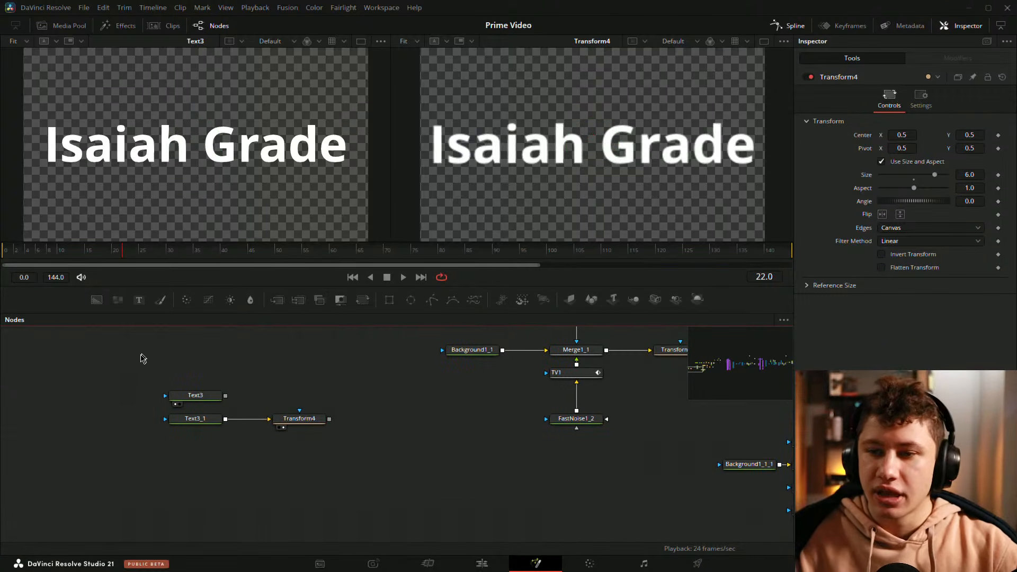
{"action": "left_click_drag", "start_coordinate": [144, 358], "coordinate": [334, 457]}
{"action": "key", "text": "Delete"}
Step: Step through the Episode 1 chain from Transform1_1 to Glow2, viewing each node's output, and play the animation back
{"action": "scroll", "coordinate": [423, 467], "scroll_direction": "right", "scroll_amount": 5}
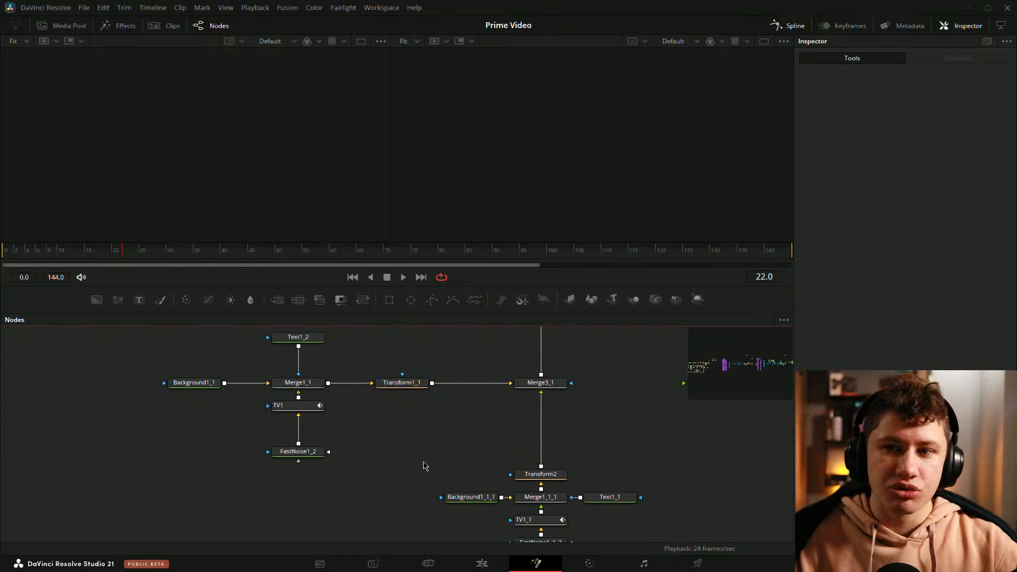
{"action": "scroll", "coordinate": [423, 467], "scroll_direction": "right", "scroll_amount": 2}
{"action": "left_click_drag", "start_coordinate": [338, 389], "coordinate": [222, 169]}
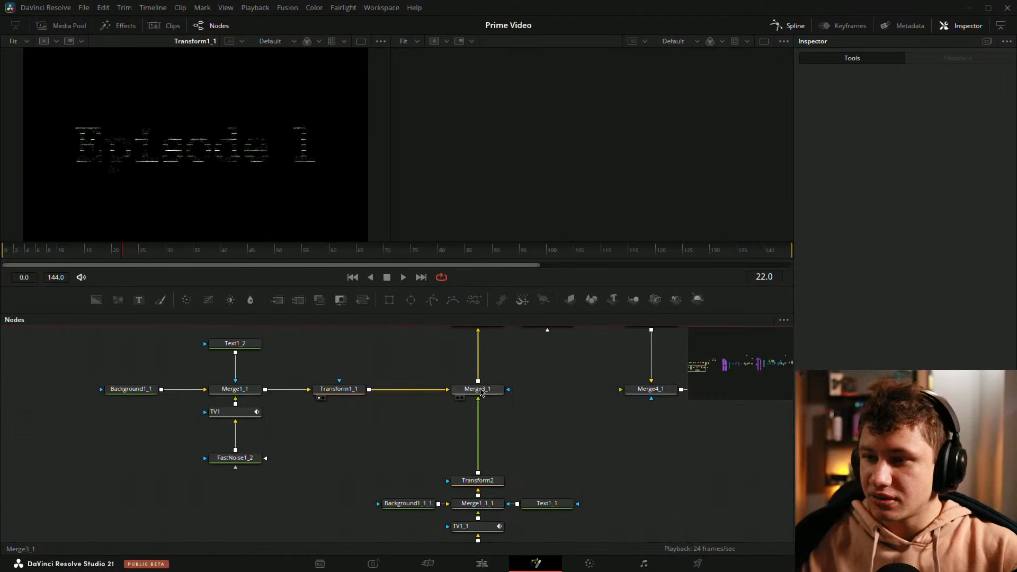
{"action": "left_click_drag", "start_coordinate": [480, 389], "coordinate": [213, 222]}
{"action": "left_click_drag", "start_coordinate": [558, 393], "coordinate": [478, 471]}
{"action": "left_click_drag", "start_coordinate": [415, 404], "coordinate": [233, 220]}
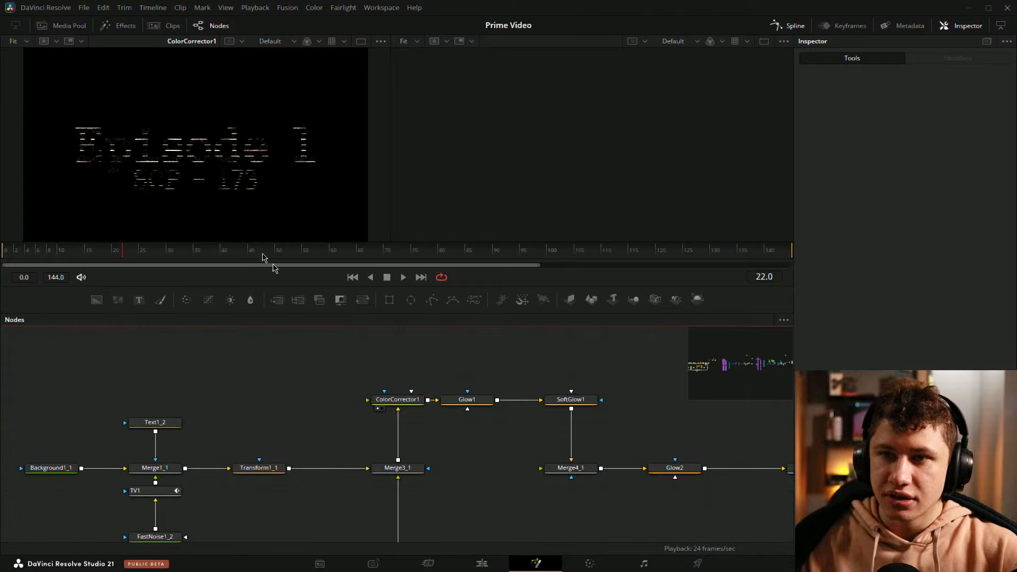
{"action": "left_click_drag", "start_coordinate": [467, 399], "coordinate": [183, 208]}
{"action": "scroll", "coordinate": [466, 400], "scroll_direction": "right", "scroll_amount": 3}
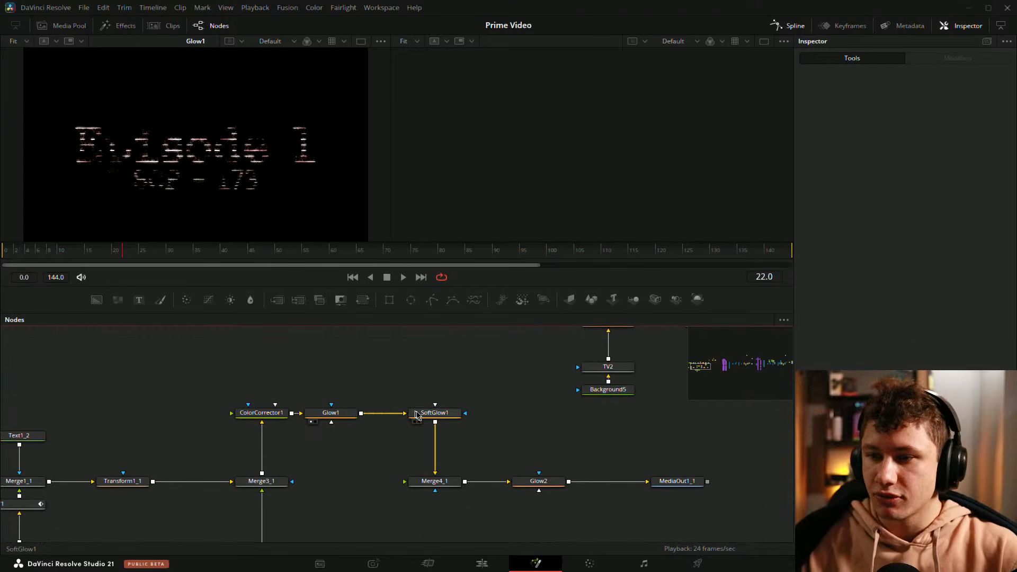
{"action": "left_click_drag", "start_coordinate": [418, 416], "coordinate": [228, 214]}
{"action": "left_click_drag", "start_coordinate": [515, 436], "coordinate": [467, 404]}
{"action": "left_click_drag", "start_coordinate": [391, 453], "coordinate": [244, 220]}
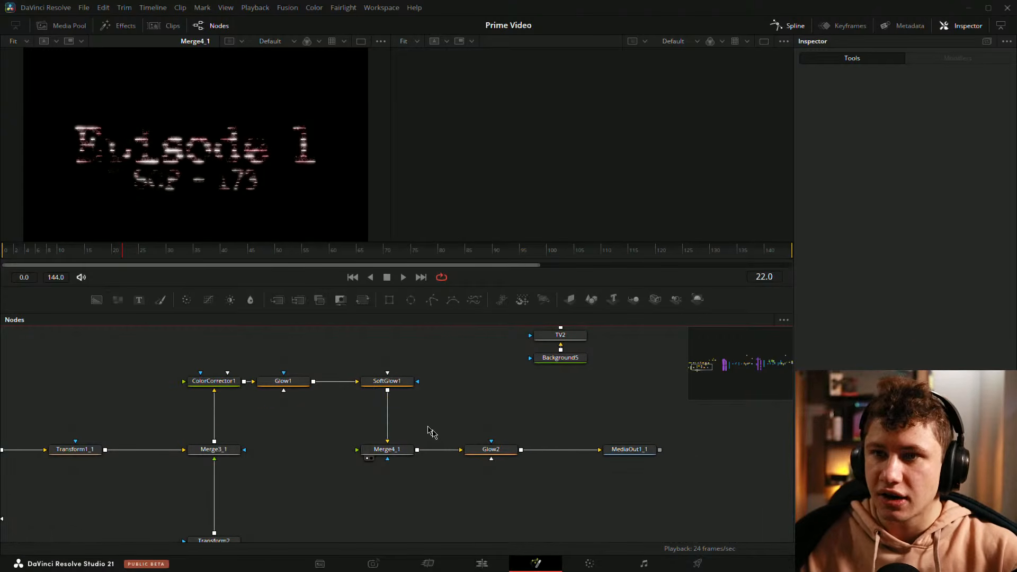
{"action": "left_click_drag", "start_coordinate": [491, 450], "coordinate": [271, 215]}
{"action": "key", "text": "space"}
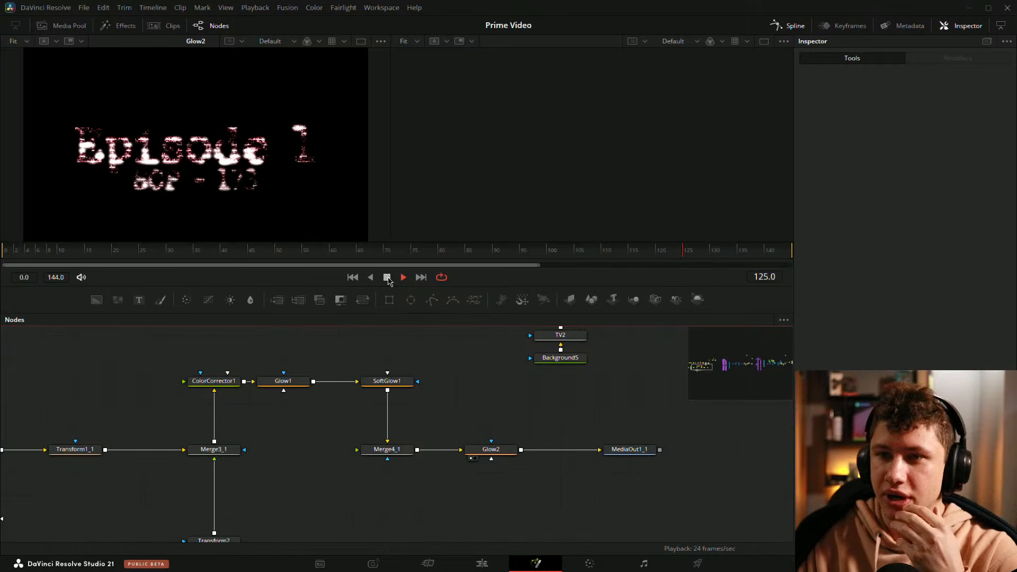
{"action": "left_click", "coordinate": [388, 277]}
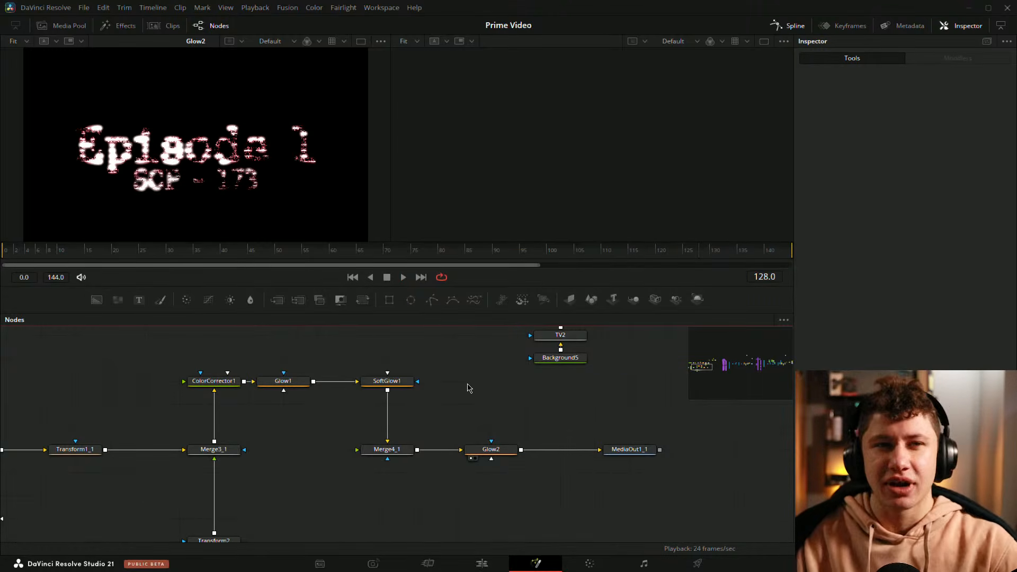
Step: Move to the Text2 glitch chain and shift FastNoise2 and Text2 slightly to space out the nodes
{"action": "scroll", "coordinate": [448, 401], "scroll_direction": "down", "scroll_amount": 3}
{"action": "scroll", "coordinate": [447, 402], "scroll_direction": "up", "scroll_amount": 3}
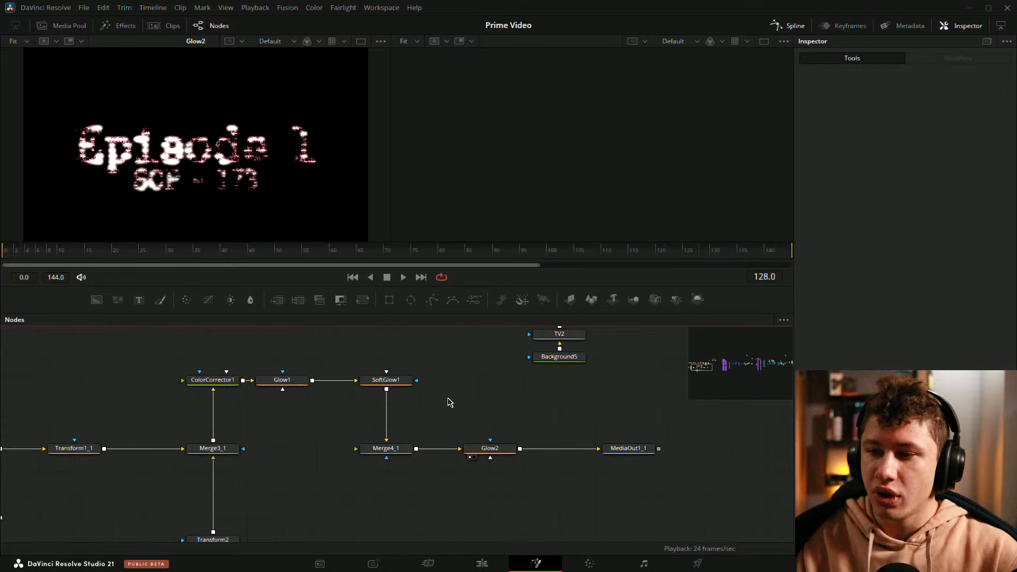
{"action": "left_click_drag", "start_coordinate": [164, 352], "coordinate": [403, 428]}
{"action": "left_click", "coordinate": [503, 394]}
{"action": "left_click_drag", "start_coordinate": [483, 387], "coordinate": [459, 435]}
{"action": "left_click_drag", "start_coordinate": [402, 364], "coordinate": [455, 454]}
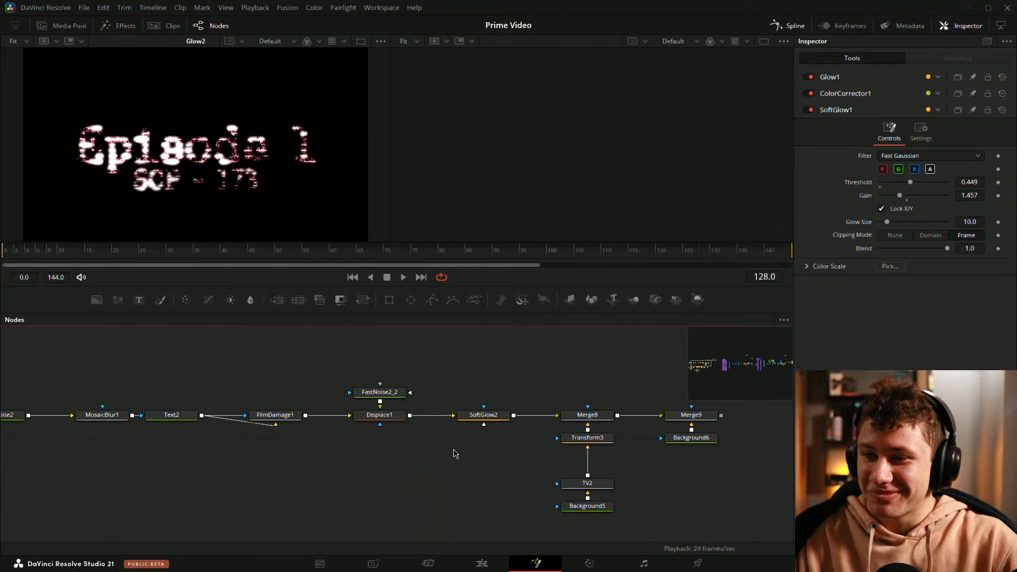
{"action": "left_click_drag", "start_coordinate": [198, 425], "coordinate": [494, 416]}
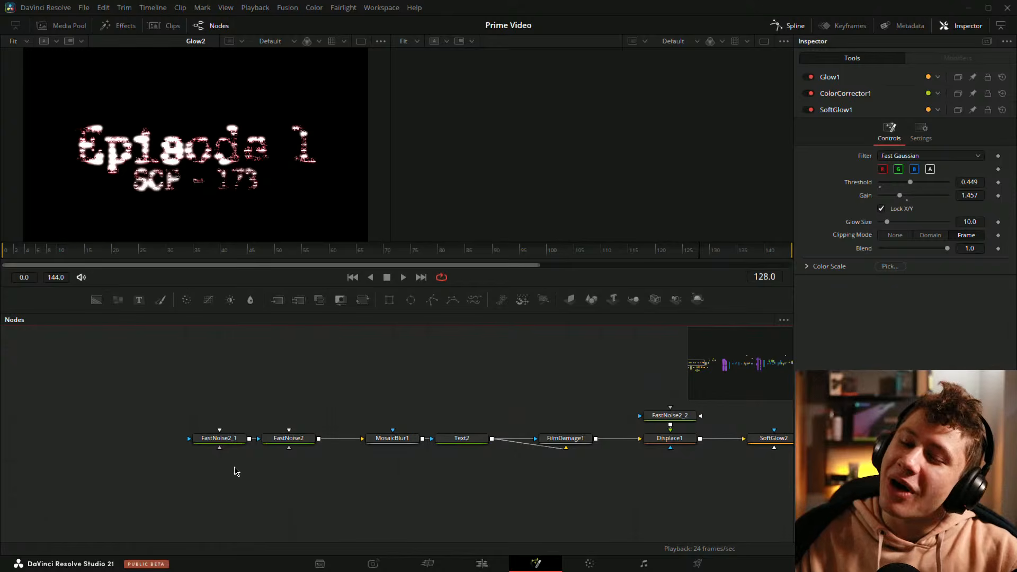
{"action": "left_click", "coordinate": [232, 441]}
{"action": "left_click_drag", "start_coordinate": [294, 443], "coordinate": [328, 443]}
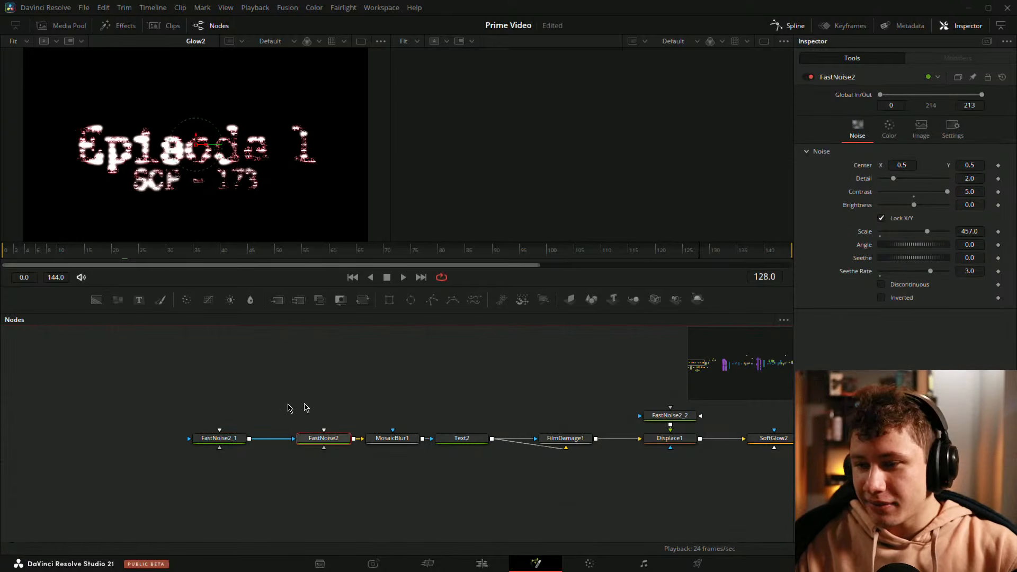
{"action": "left_click_drag", "start_coordinate": [517, 442], "coordinate": [536, 441]}
Step: Load Text2 into the second viewer and enlarge the viewer area
{"action": "left_click_drag", "start_coordinate": [467, 442], "coordinate": [598, 80]}
{"action": "left_click", "coordinate": [532, 384]}
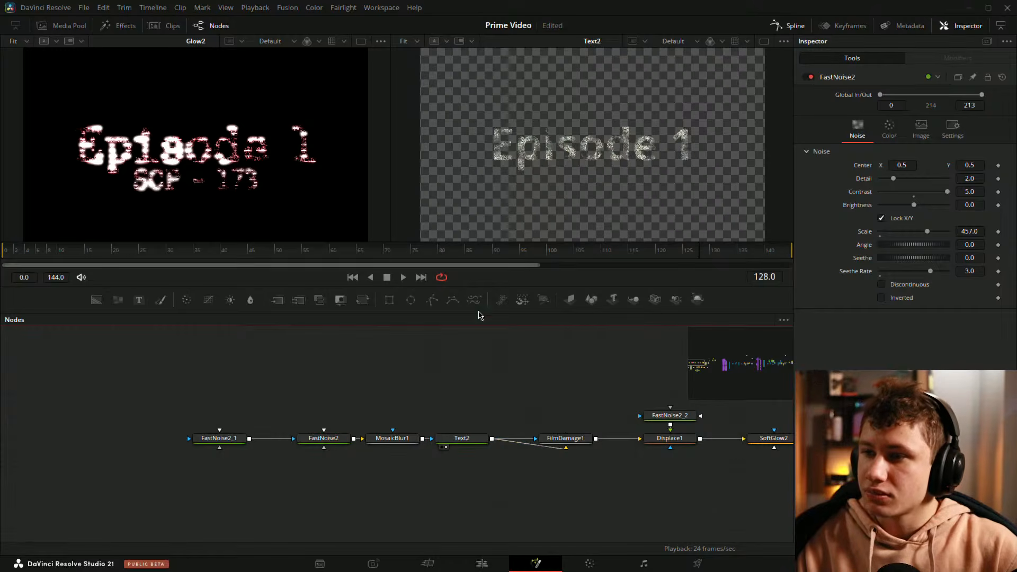
{"action": "left_click_drag", "start_coordinate": [476, 312], "coordinate": [582, 415]}
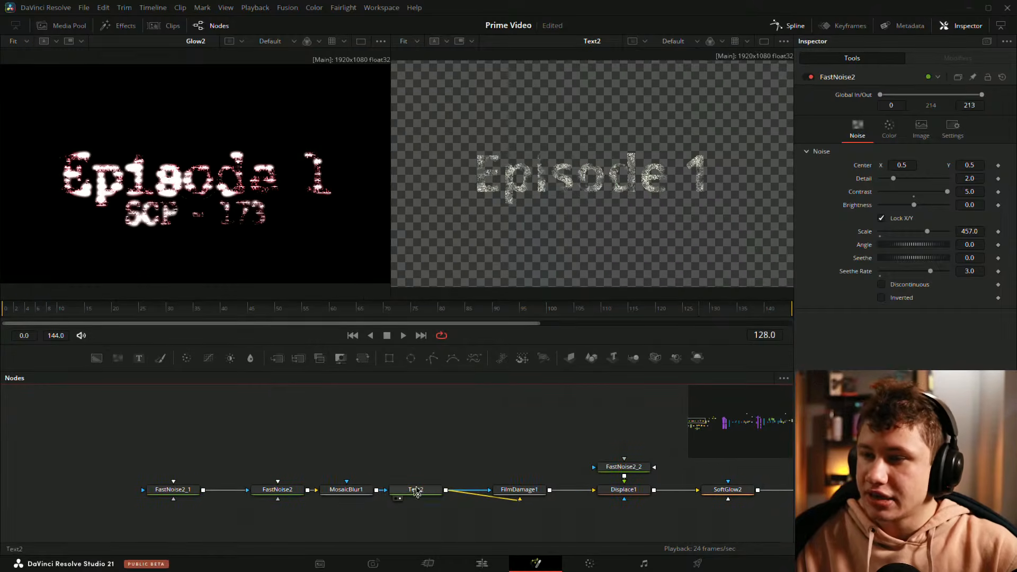
{"action": "left_click", "coordinate": [416, 492]}
{"action": "left_click_drag", "start_coordinate": [391, 126], "coordinate": [260, 139]}
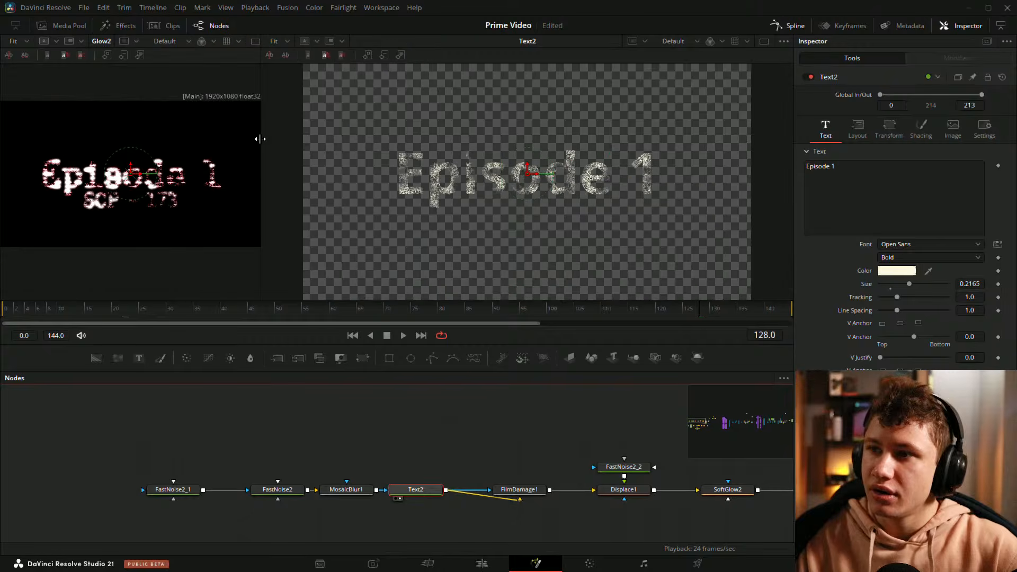
Step: Disconnect FastNoise2_1 from FastNoise2, view FastNoise2 alone in the second viewer and save the project
{"action": "left_click", "coordinate": [346, 489]}
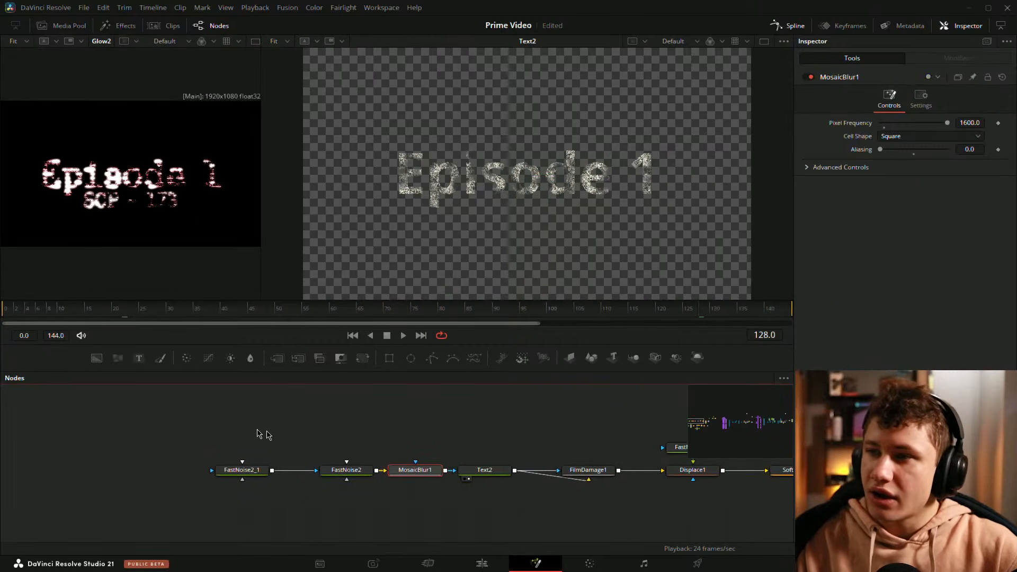
{"action": "left_click_drag", "start_coordinate": [205, 439], "coordinate": [375, 473]}
{"action": "left_click", "coordinate": [375, 471]}
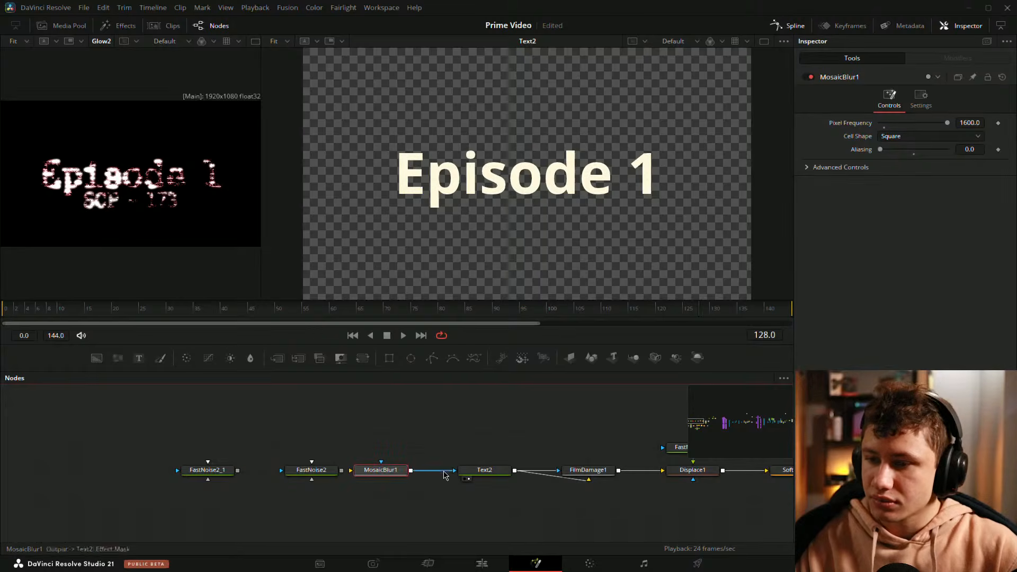
{"action": "left_click", "coordinate": [444, 471]}
{"action": "key", "text": "2"}
{"action": "key", "text": "ctrl+s"}
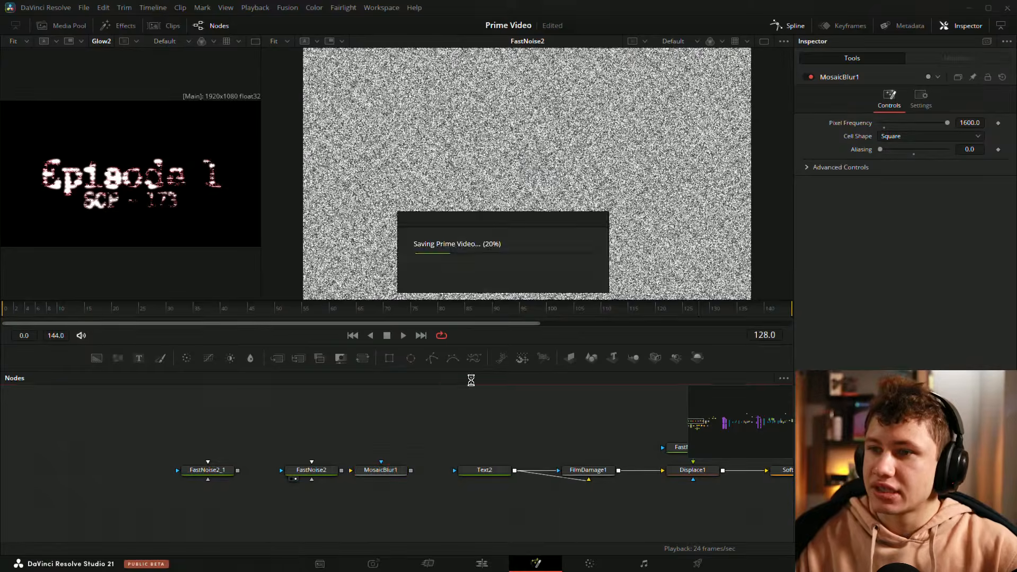
Step: Check FastNoise2's color settings and pull MosaicBlur1 out of the chain so FastNoise2 feeds Text2 directly
{"action": "key", "text": "space"}
{"action": "left_click", "coordinate": [312, 471]}
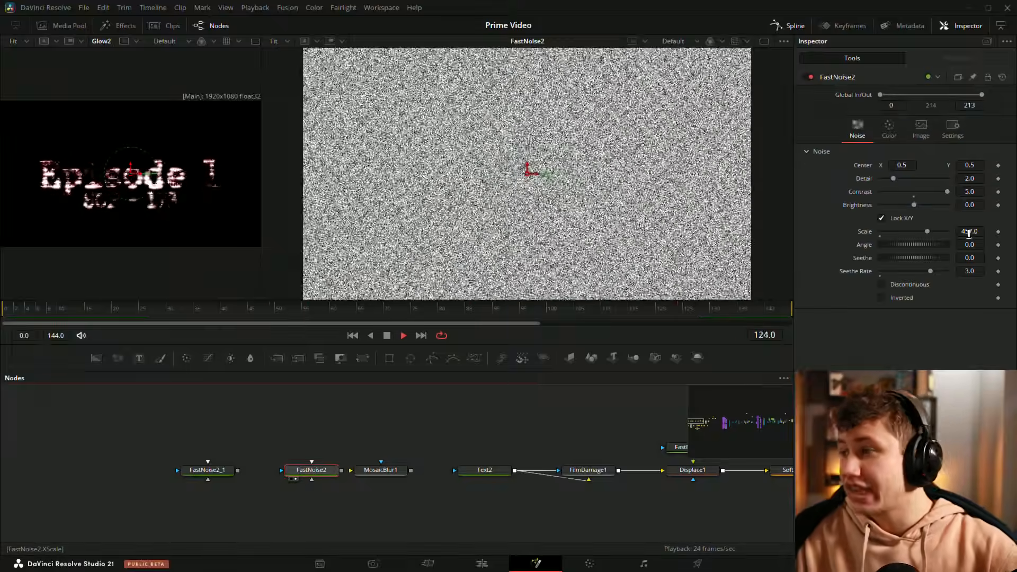
{"action": "left_click", "coordinate": [890, 128]}
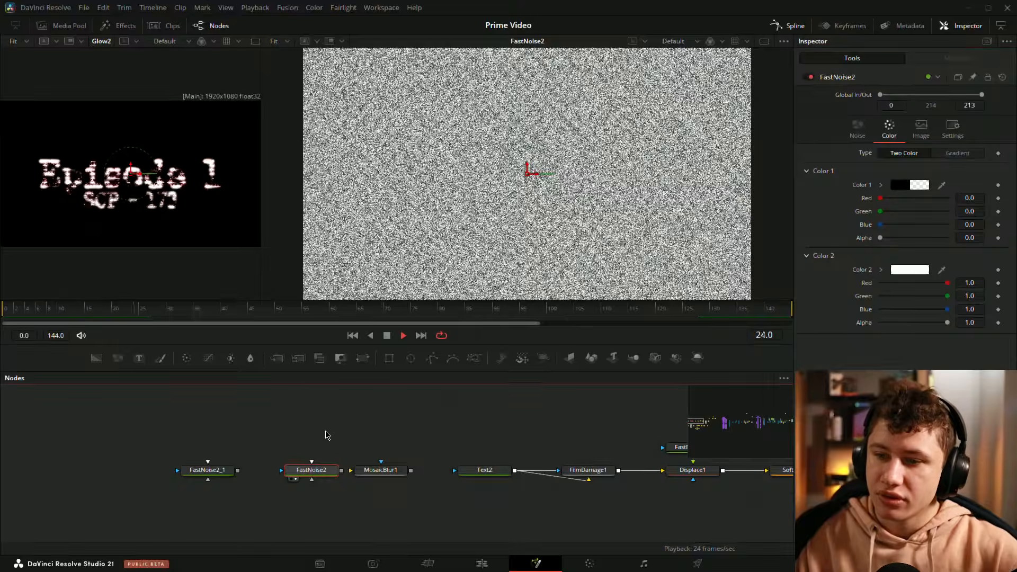
{"action": "left_click", "coordinate": [333, 464]}
{"action": "key", "text": "space"}
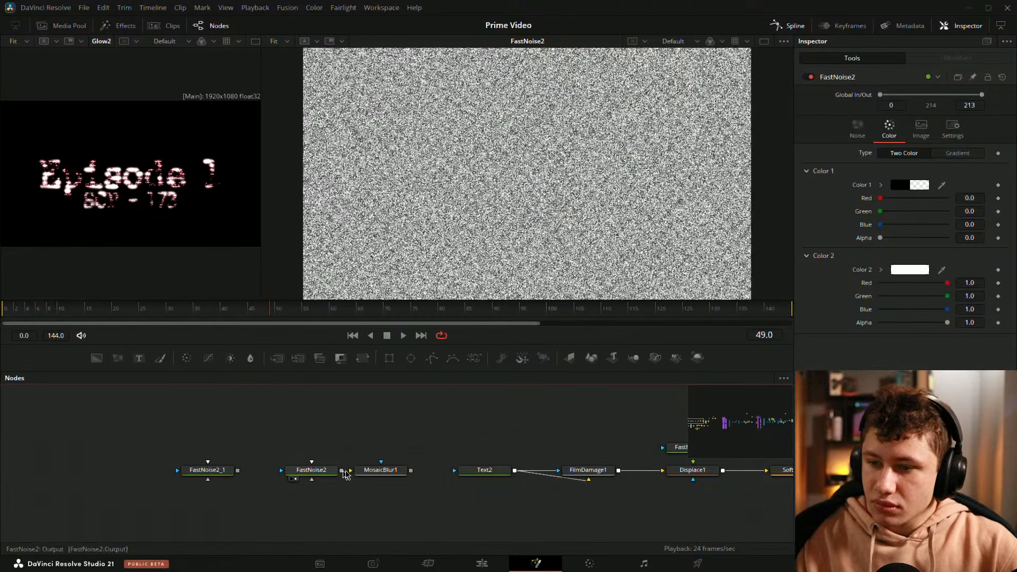
{"action": "left_click_drag", "start_coordinate": [377, 470], "coordinate": [456, 470]}
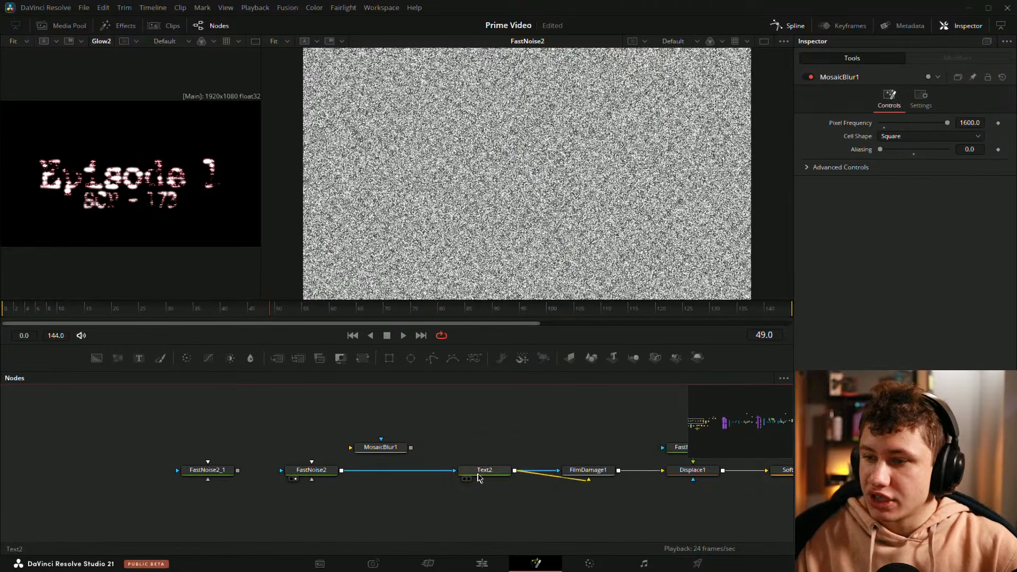
Step: Examine the noise-textured Text2 up close in the second viewer and save the project
{"action": "key", "text": "2"}
{"action": "key", "text": "space"}
{"action": "scroll", "coordinate": [474, 167], "scroll_direction": "up", "scroll_amount": 5}
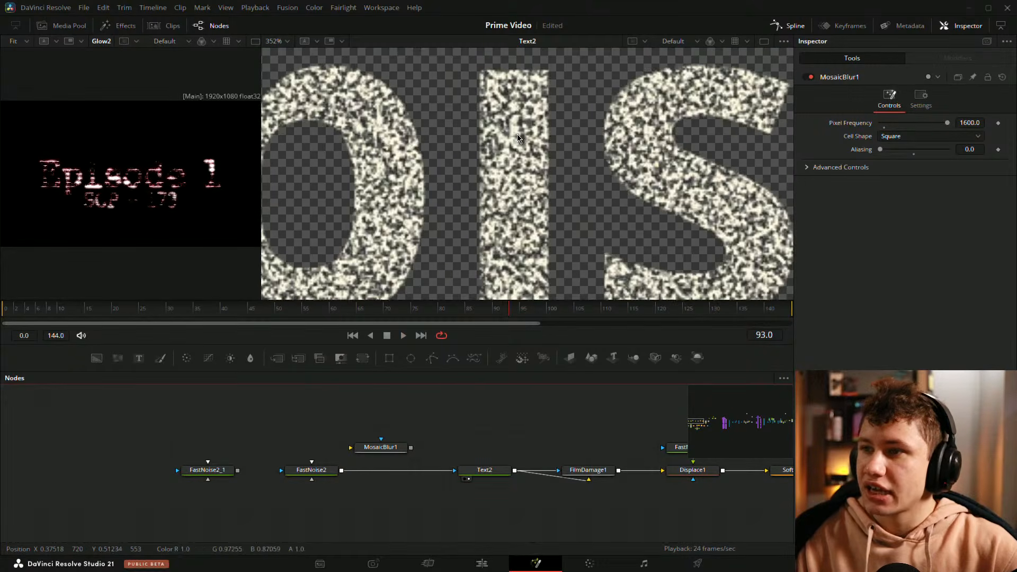
{"action": "scroll", "coordinate": [487, 149], "scroll_direction": "up", "scroll_amount": 8}
{"action": "key", "text": "ctrl+f"}
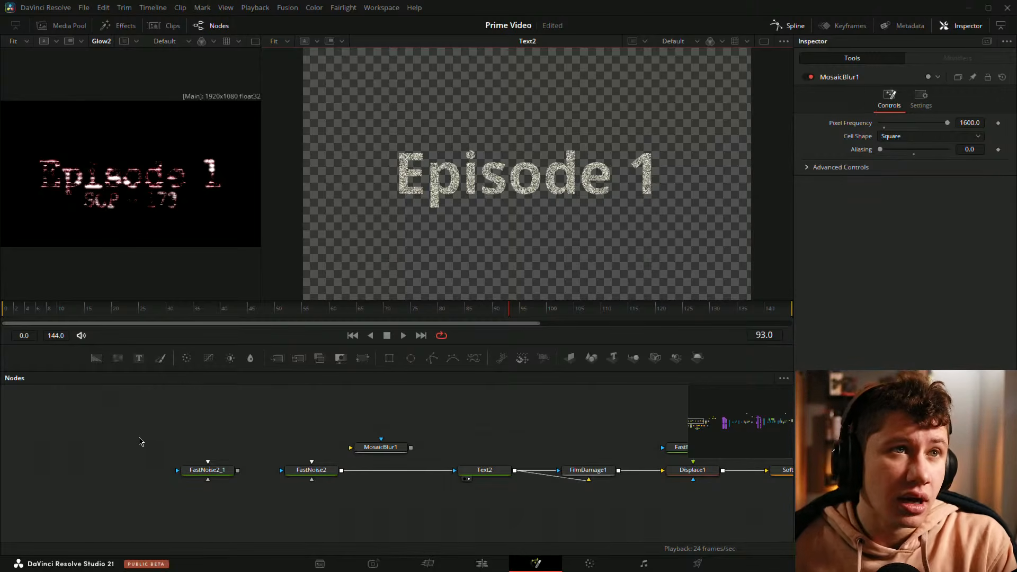
{"action": "mouse_move", "coordinate": [322, 409]}
{"action": "left_mouse_down"}
{"action": "mouse_move", "coordinate": [323, 427]}
{"action": "mouse_move", "coordinate": [318, 410]}
{"action": "left_mouse_up"}
{"action": "key", "text": "ctrl+s"}
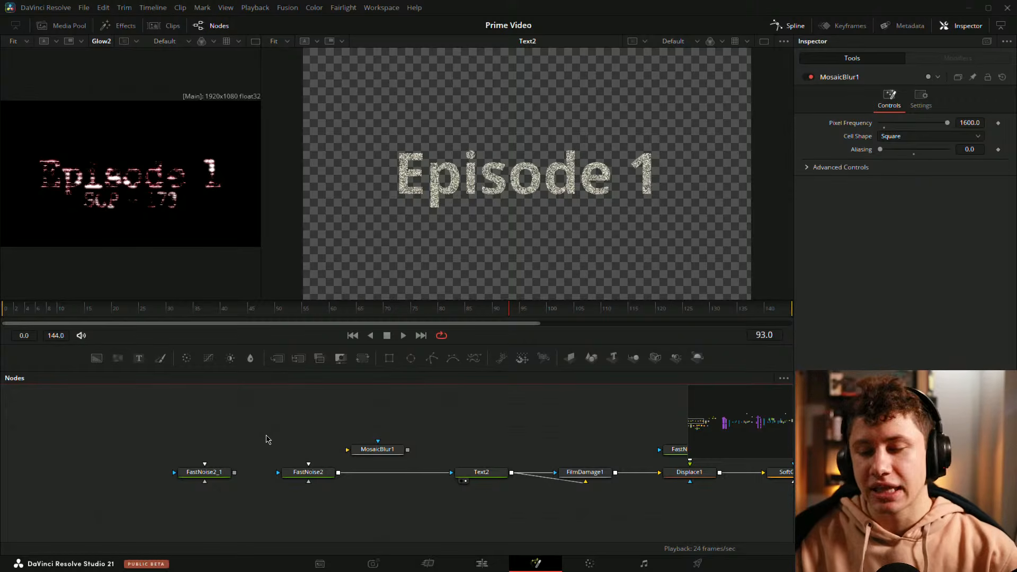
Step: Compare the FastNoise2 and FastNoise2_1 outputs in the second viewer while playing the animation
{"action": "left_click", "coordinate": [318, 473]}
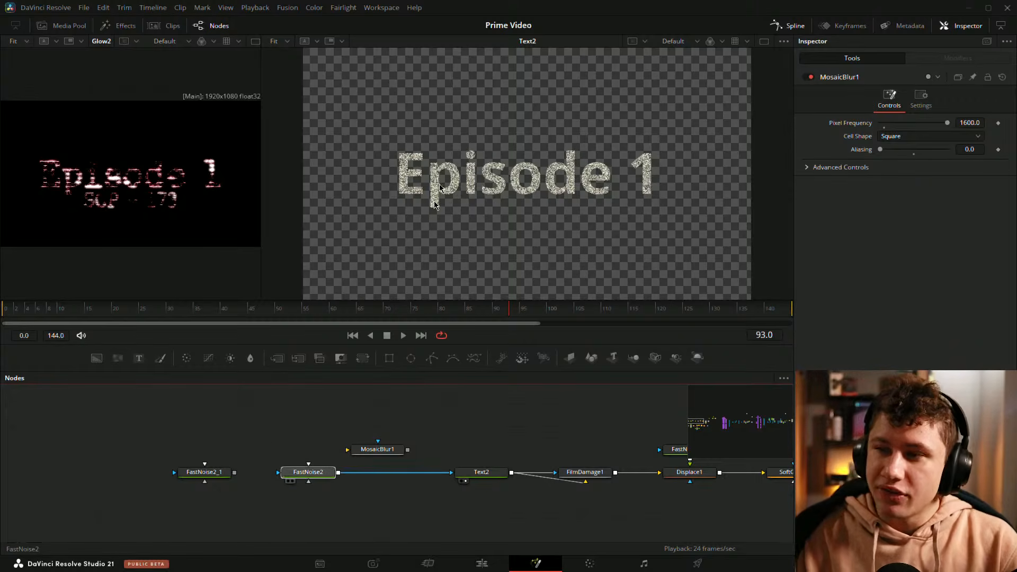
{"action": "key", "text": "2"}
{"action": "scroll", "coordinate": [94, 157], "scroll_direction": "up", "scroll_amount": 5}
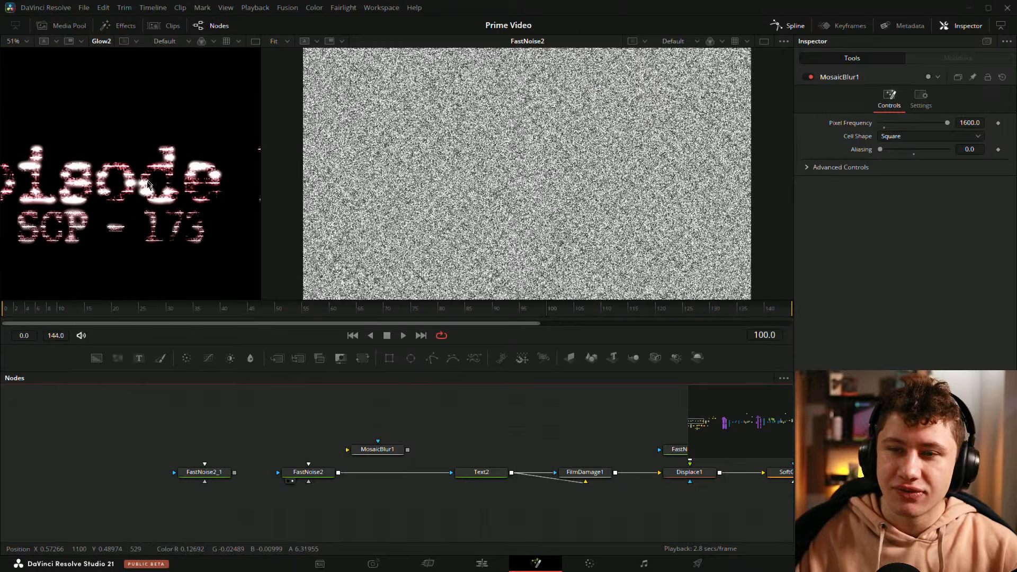
{"action": "key", "text": "space"}
{"action": "key", "text": "space"}
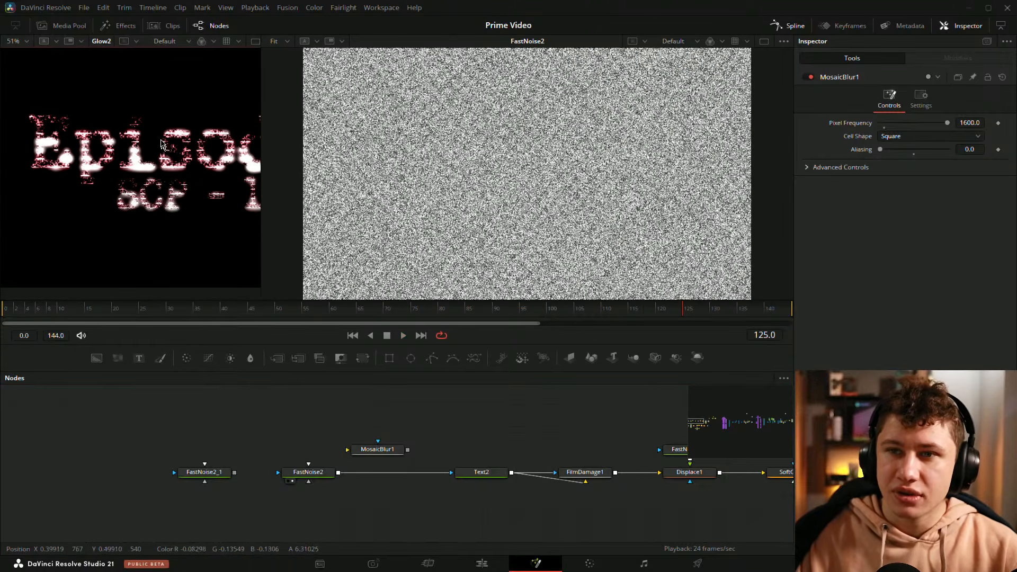
{"action": "left_click_drag", "start_coordinate": [490, 474], "coordinate": [516, 74]}
{"action": "left_click_drag", "start_coordinate": [212, 473], "coordinate": [524, 128]}
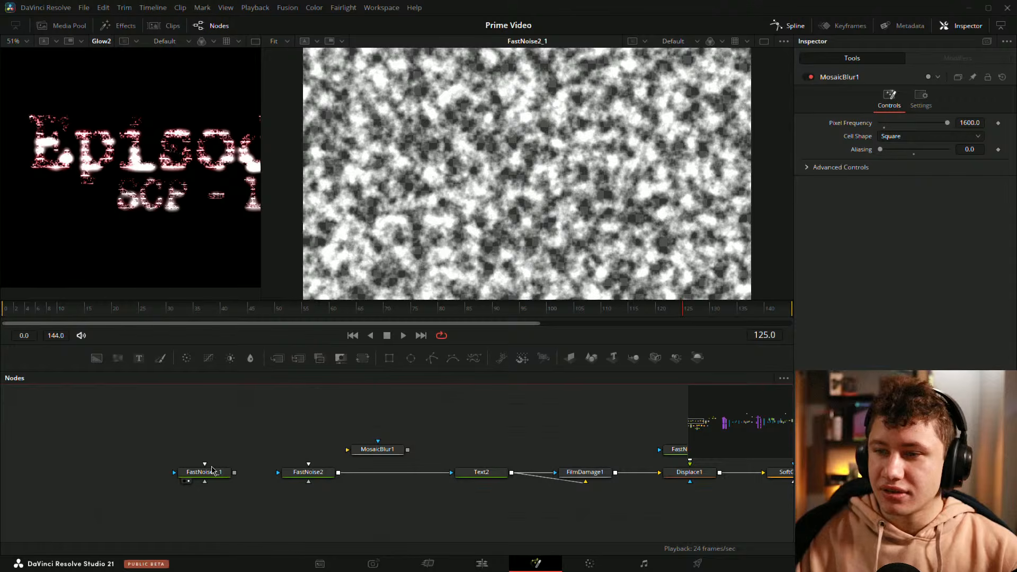
Step: Reconnect FastNoise2_1's output into FastNoise2 and inspect the combined noise pattern in the second viewer
{"action": "left_click", "coordinate": [205, 472]}
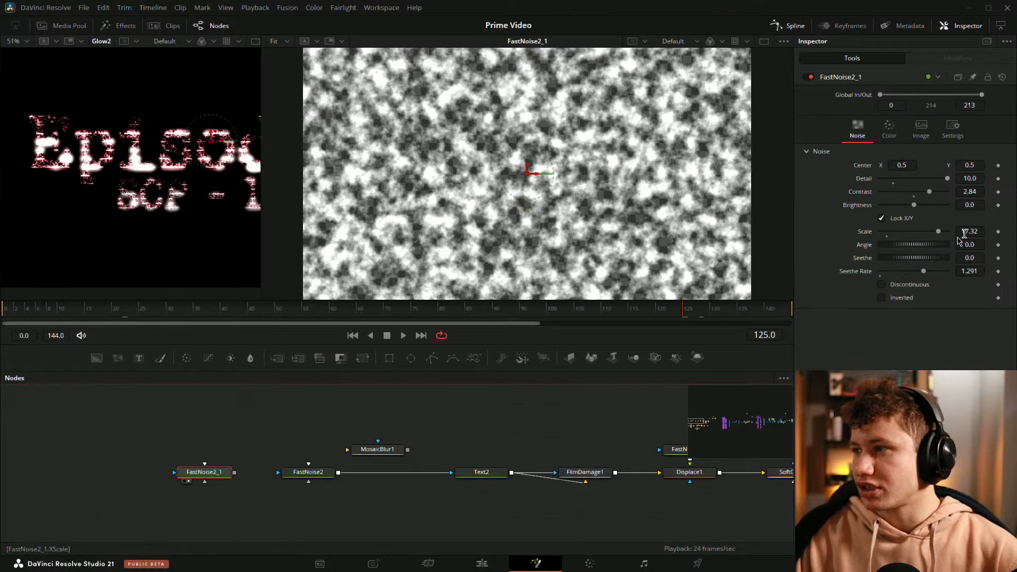
{"action": "left_click_drag", "start_coordinate": [234, 472], "coordinate": [308, 473]}
{"action": "left_click_drag", "start_coordinate": [455, 230], "coordinate": [456, 228]}
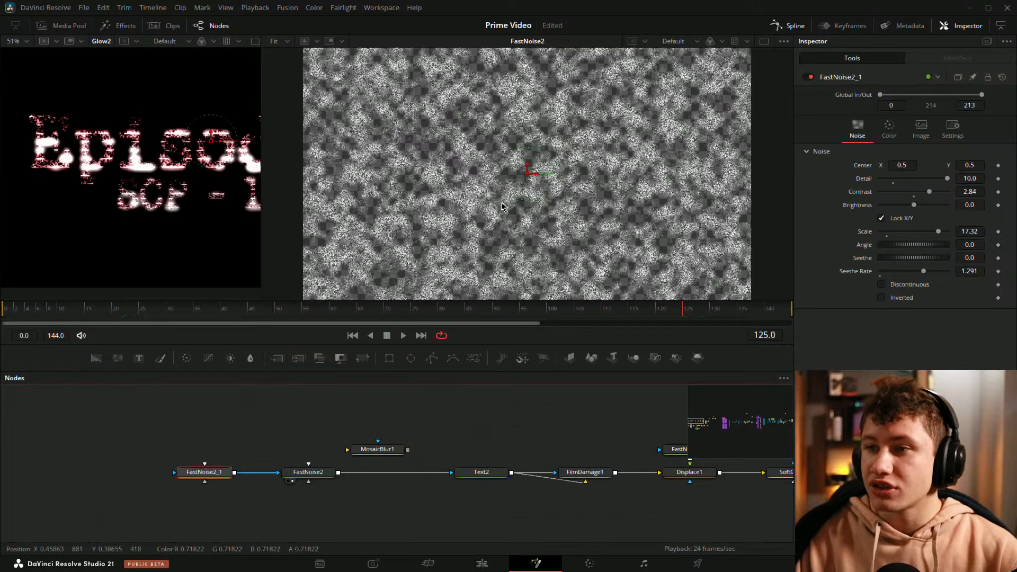
{"action": "scroll", "coordinate": [492, 199], "scroll_direction": "up", "scroll_amount": 8}
{"action": "left_click_drag", "start_coordinate": [450, 182], "coordinate": [513, 155]}
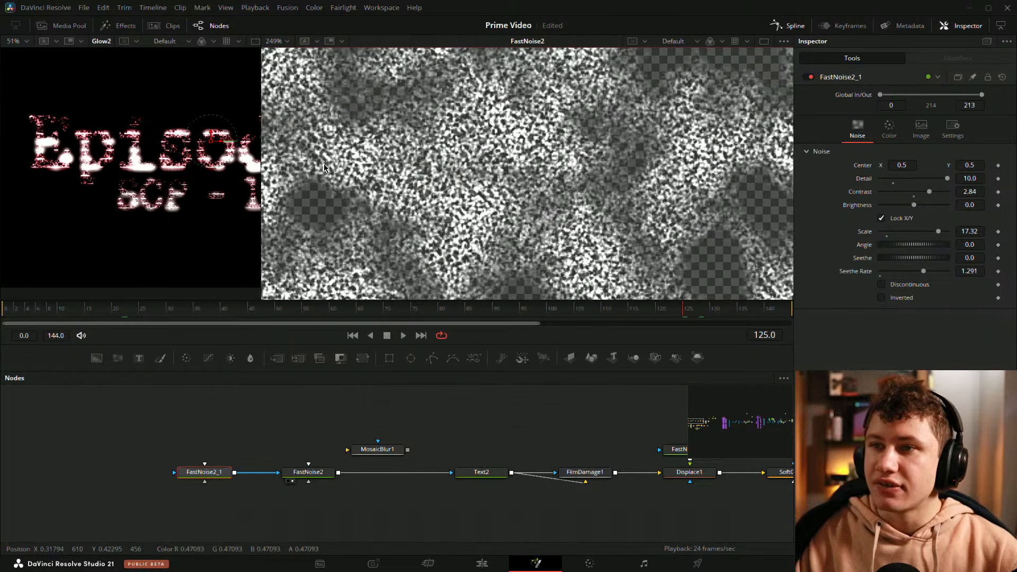
{"action": "scroll", "coordinate": [530, 215], "scroll_direction": "down", "scroll_amount": 10}
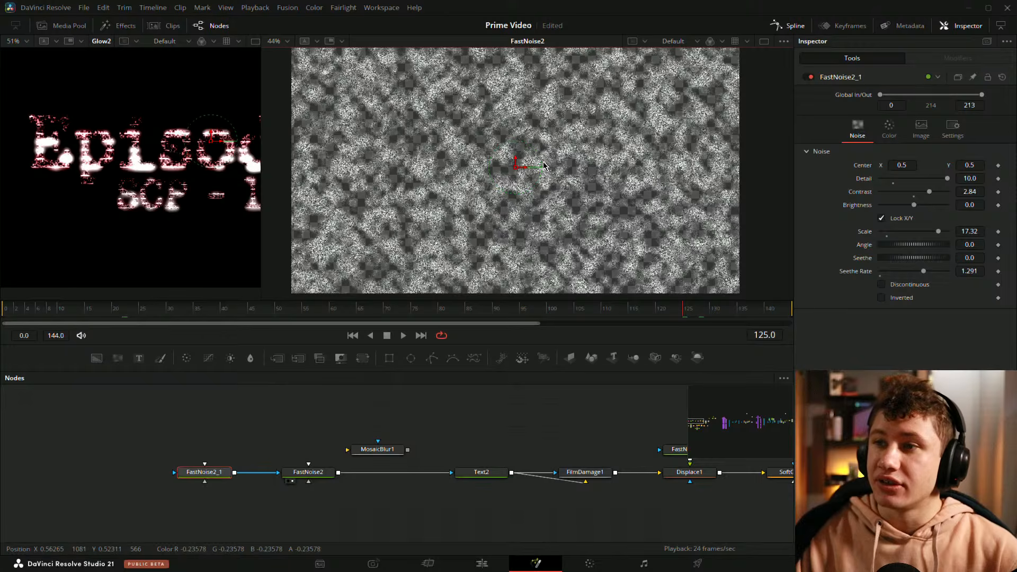
{"action": "key", "text": "space"}
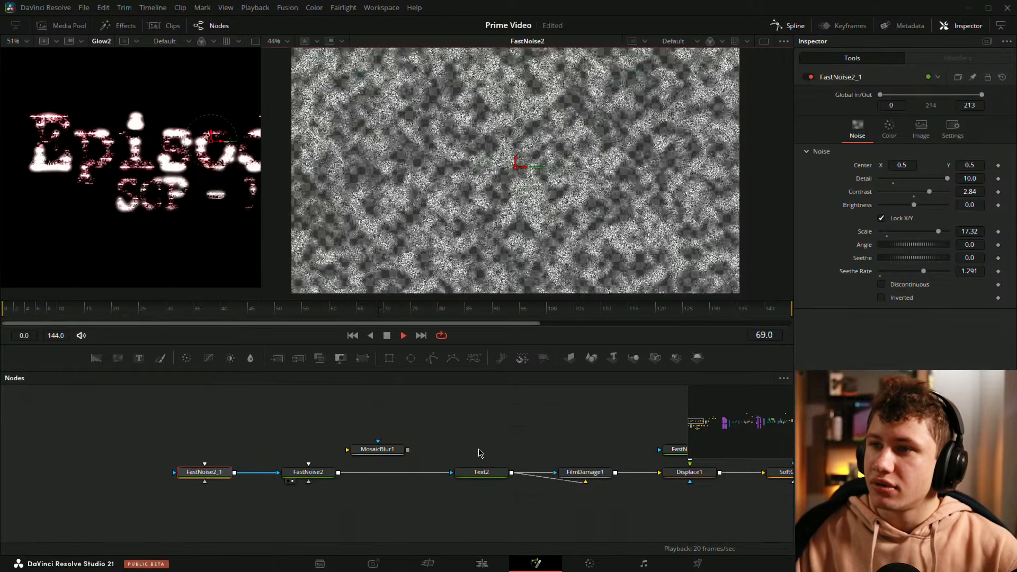
Step: Display Text2 in the second viewer and inspect its noise texture up close while playing the animation
{"action": "key", "text": "space"}
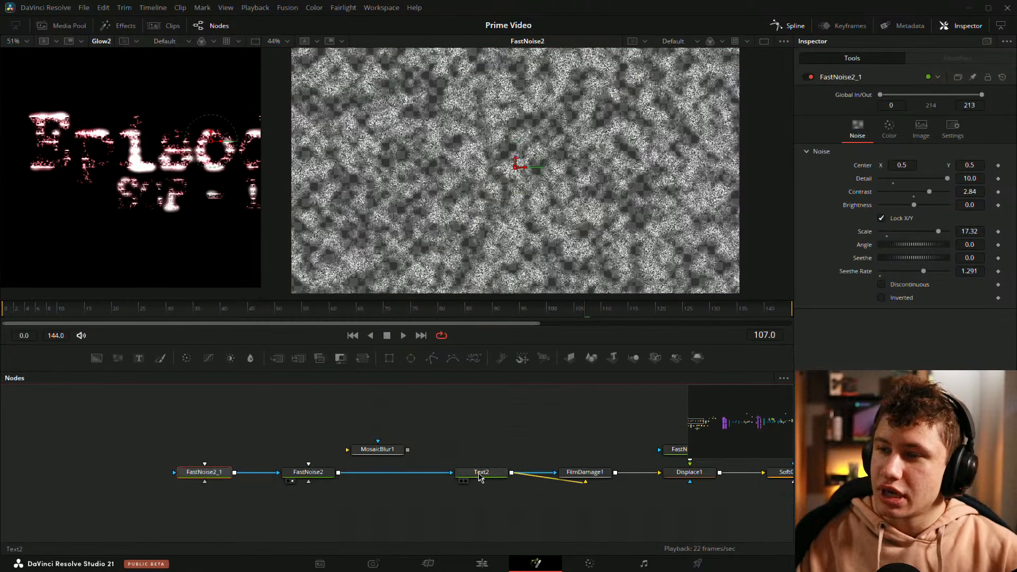
{"action": "left_click_drag", "start_coordinate": [480, 471], "coordinate": [461, 227]}
{"action": "left_click", "coordinate": [472, 443]}
{"action": "key", "text": "space"}
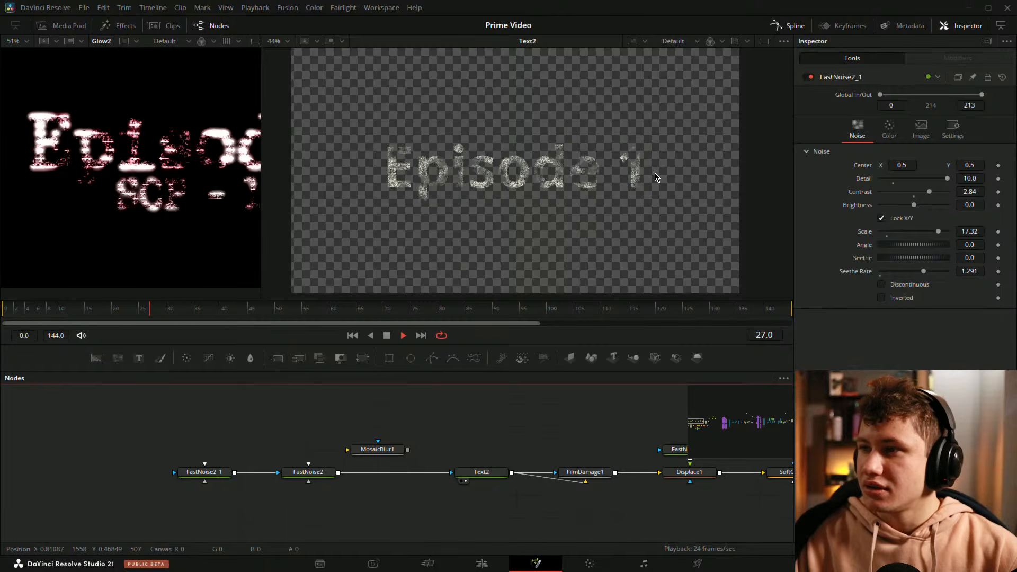
{"action": "scroll", "coordinate": [650, 174], "scroll_direction": "up", "scroll_amount": 5}
{"action": "key", "text": "space"}
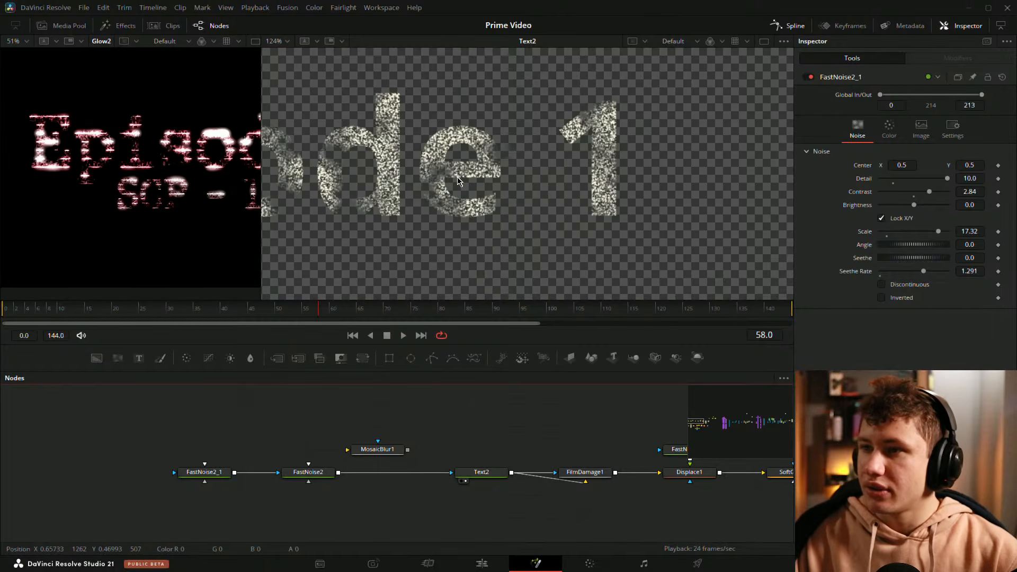
{"action": "left_click_drag", "start_coordinate": [455, 178], "coordinate": [663, 178]}
{"action": "left_click_drag", "start_coordinate": [442, 199], "coordinate": [542, 179]}
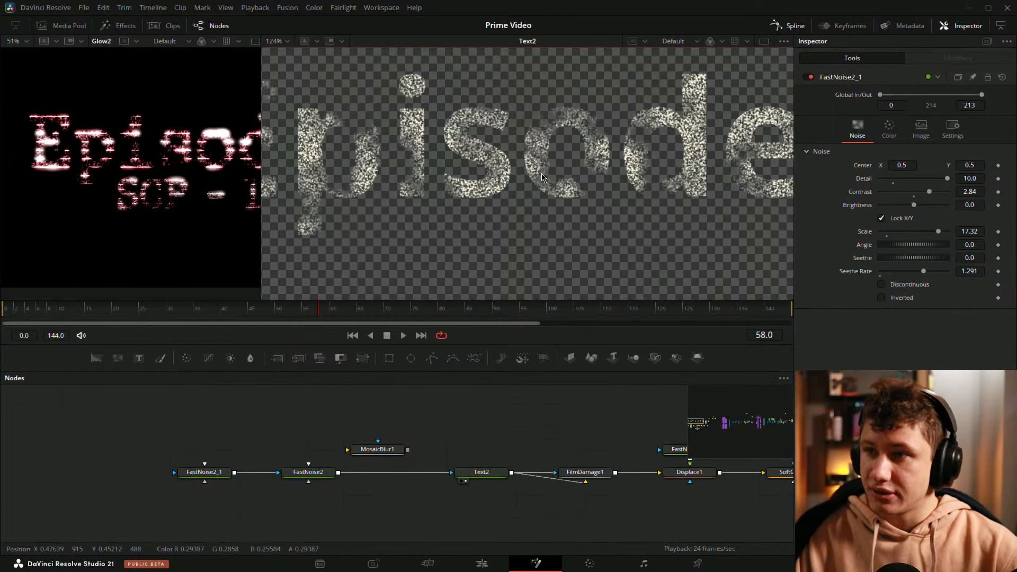
{"action": "key", "text": "ctrl+f"}
Step: Reinsert MosaicBlur1 between FastNoise2 and Text2 and save the project
{"action": "left_click_drag", "start_coordinate": [380, 456], "coordinate": [415, 478]}
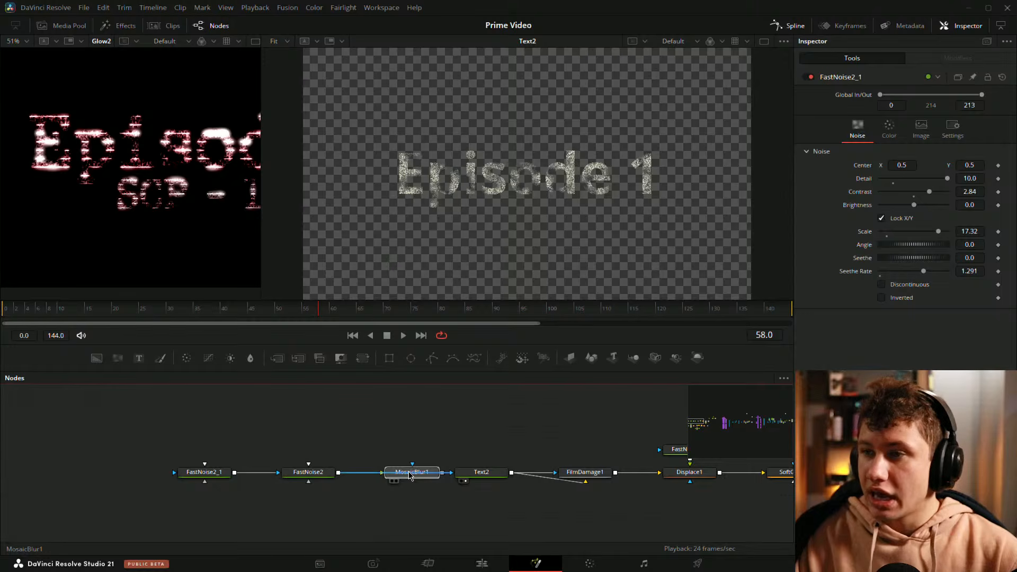
{"action": "left_click", "coordinate": [409, 474]}
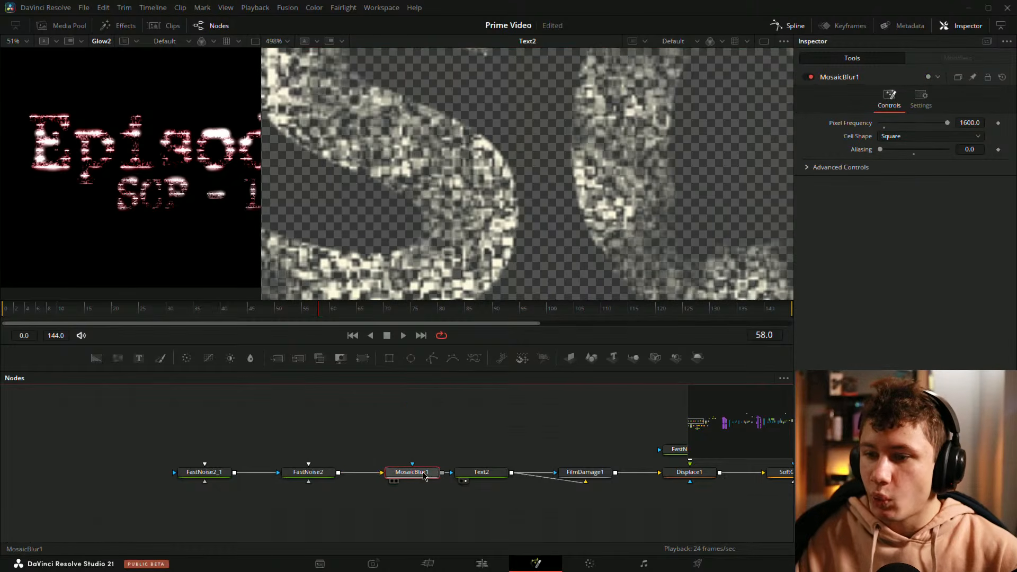
{"action": "left_click_drag", "start_coordinate": [413, 473], "coordinate": [413, 404]}
{"action": "scroll", "coordinate": [422, 171], "scroll_direction": "up", "scroll_amount": 4}
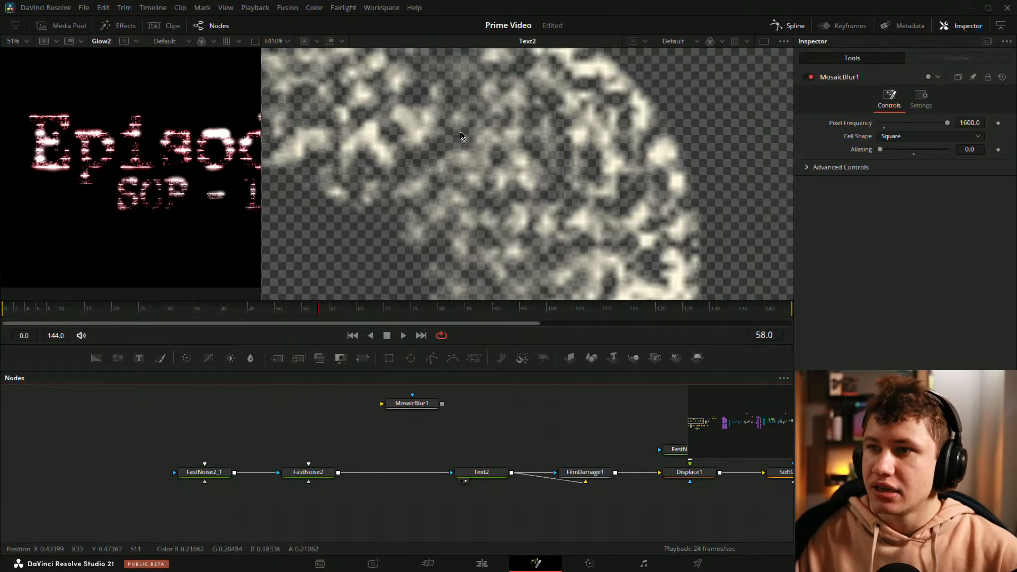
{"action": "left_click_drag", "start_coordinate": [465, 163], "coordinate": [444, 172]}
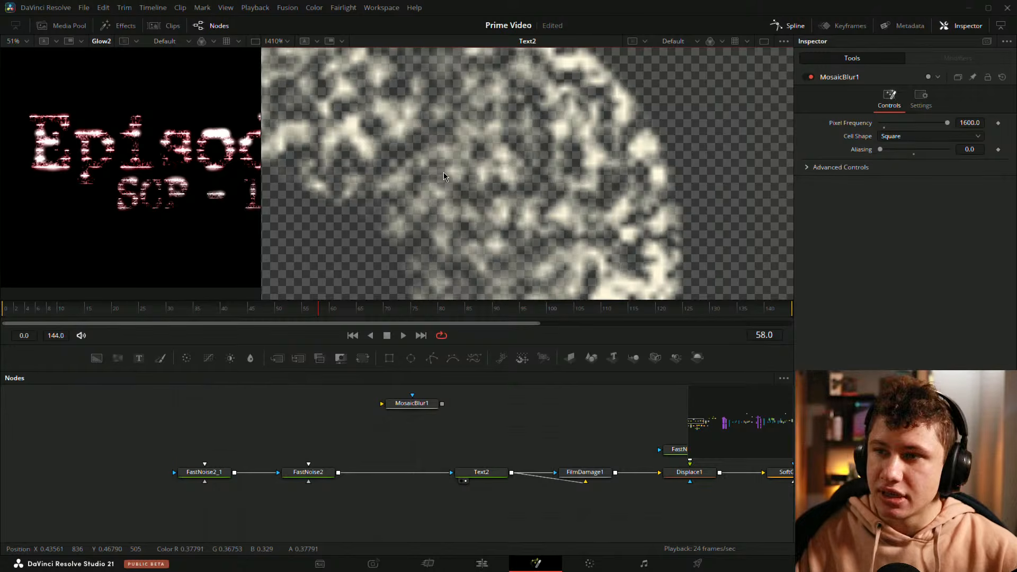
{"action": "key", "text": "ctrl+z"}
{"action": "key", "text": "ctrl+shift+z"}
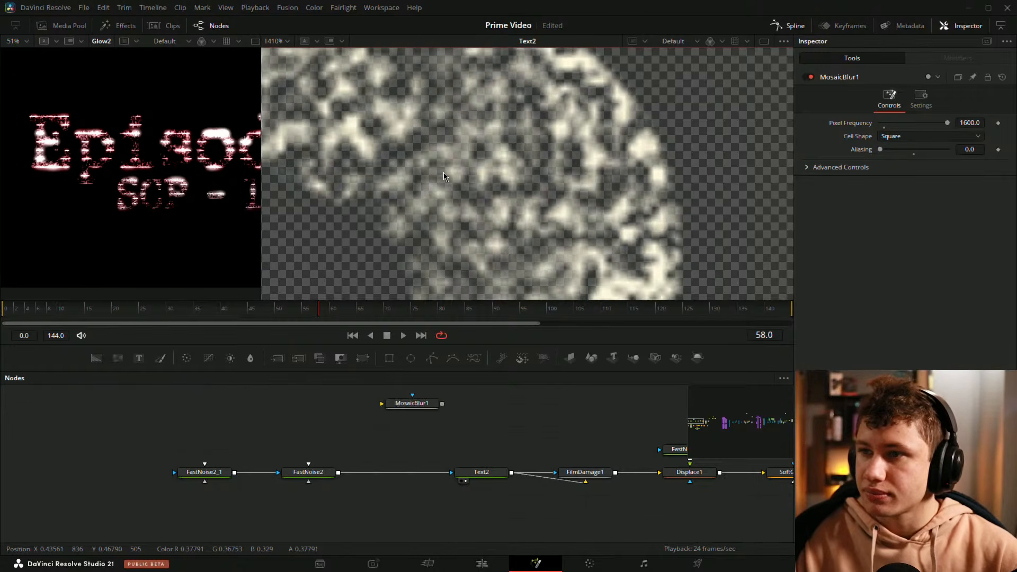
{"action": "key", "text": "ctrl+z"}
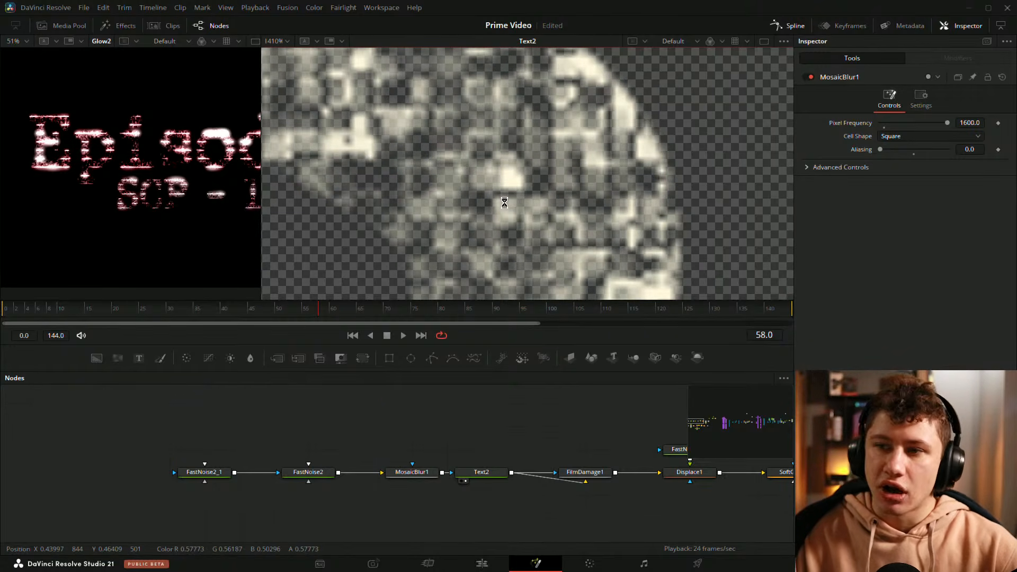
{"action": "key", "text": "ctrl+s"}
Step: Play the animation and inspect the mosaic-textured Episode 1 text up close in the second viewer
{"action": "key", "text": "ctrl+f"}
{"action": "key", "text": "space"}
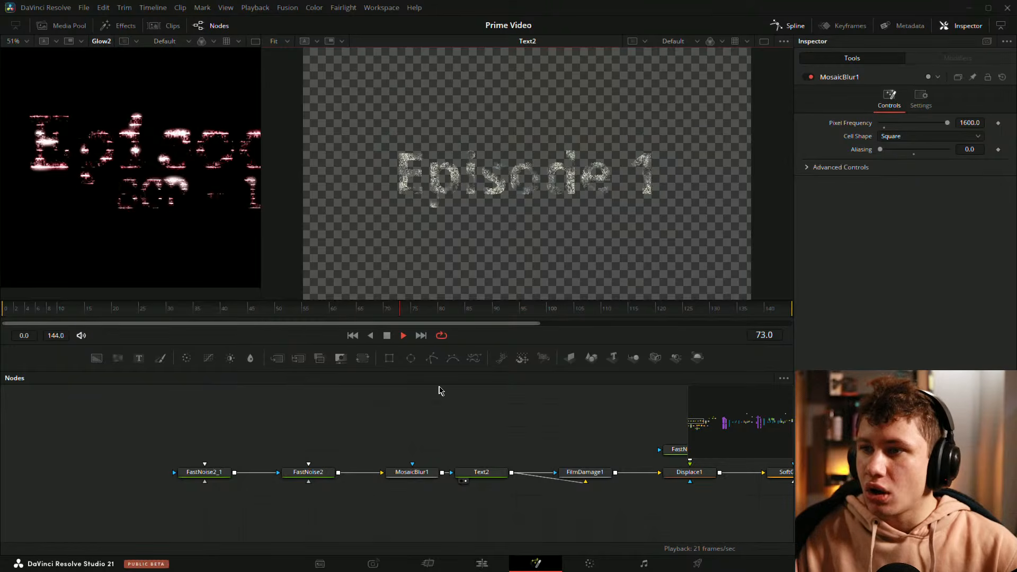
{"action": "left_click_drag", "start_coordinate": [451, 429], "coordinate": [381, 427]}
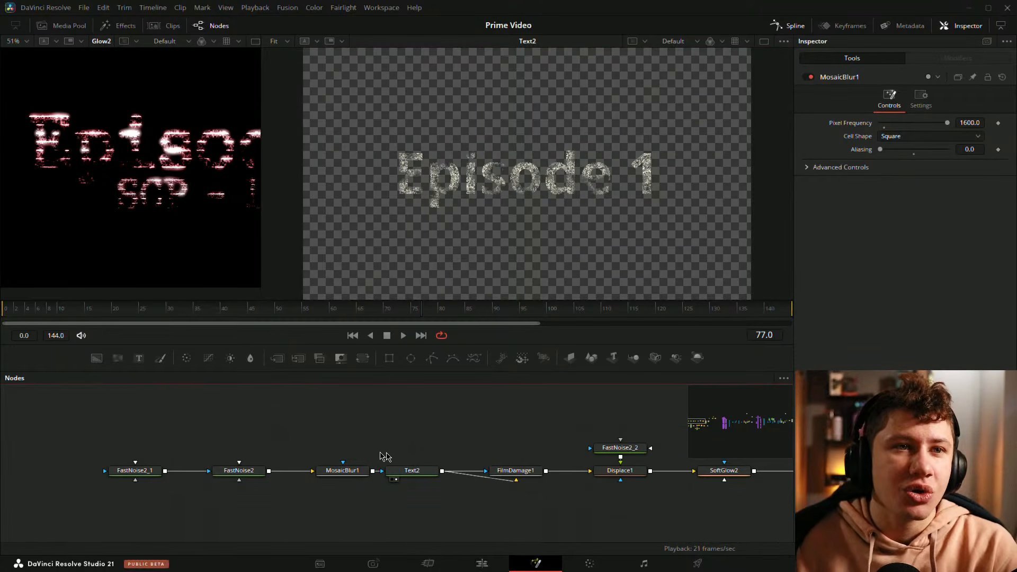
{"action": "left_click_drag", "start_coordinate": [477, 451], "coordinate": [381, 429]}
{"action": "left_click_drag", "start_coordinate": [495, 431], "coordinate": [480, 431]}
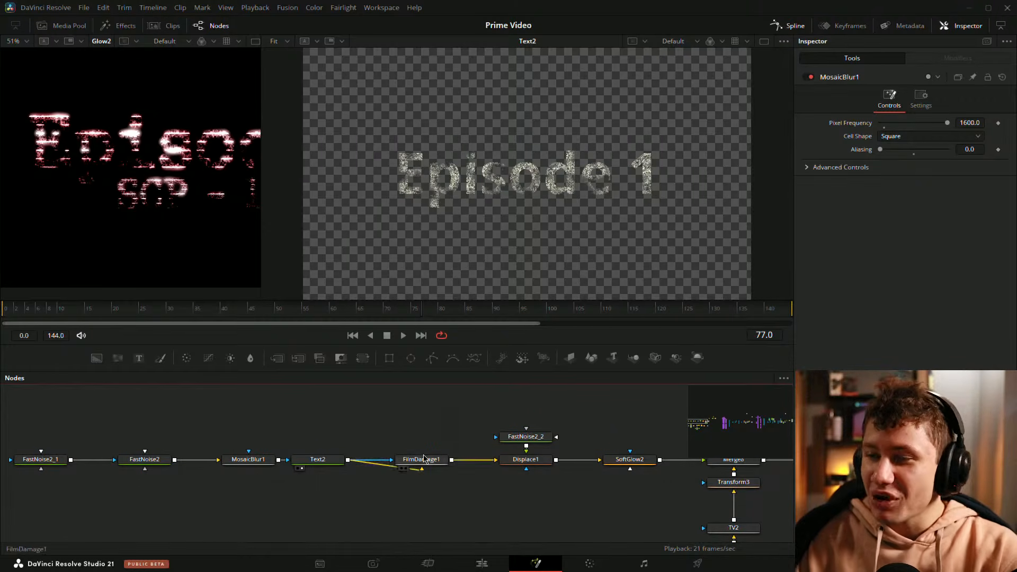
{"action": "scroll", "coordinate": [493, 163], "scroll_direction": "up", "scroll_amount": 6}
{"action": "scroll", "coordinate": [530, 159], "scroll_direction": "up", "scroll_amount": 2}
{"action": "scroll", "coordinate": [426, 151], "scroll_direction": "up", "scroll_amount": 2}
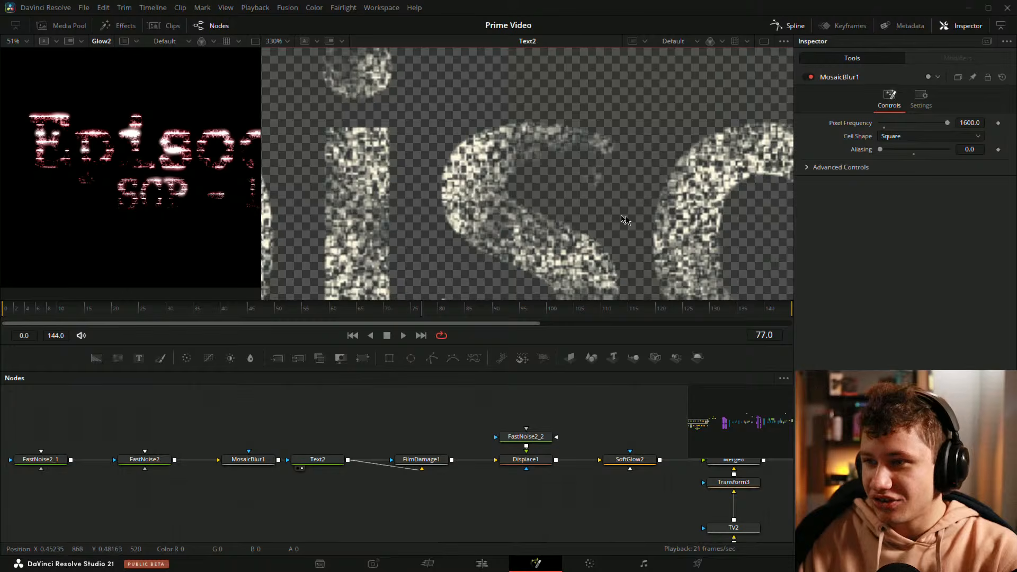
{"action": "key", "text": "ctrl+f"}
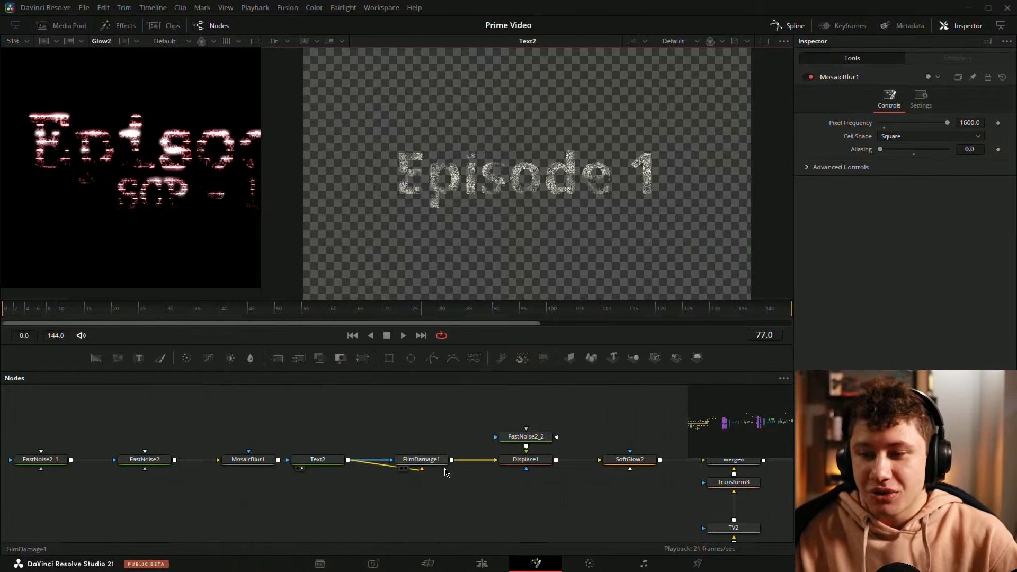
{"action": "right_click", "coordinate": [501, 484]}
{"action": "left_click", "coordinate": [440, 508]}
{"action": "left_click_drag", "start_coordinate": [419, 469], "coordinate": [495, 206]}
{"action": "left_click_drag", "start_coordinate": [408, 438], "coordinate": [457, 323]}
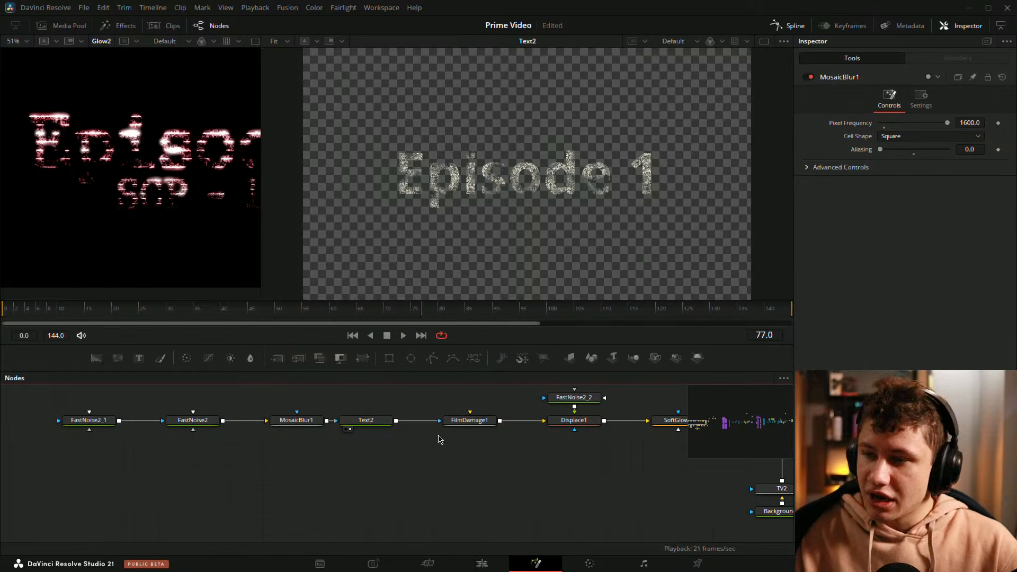
{"action": "key", "text": "ctrl+z"}
Step: Show FilmDamage1 in the second viewer and open its settings to examine the text's film damage
{"action": "key", "text": "2"}
{"action": "scroll", "coordinate": [492, 175], "scroll_direction": "up", "scroll_amount": 5}
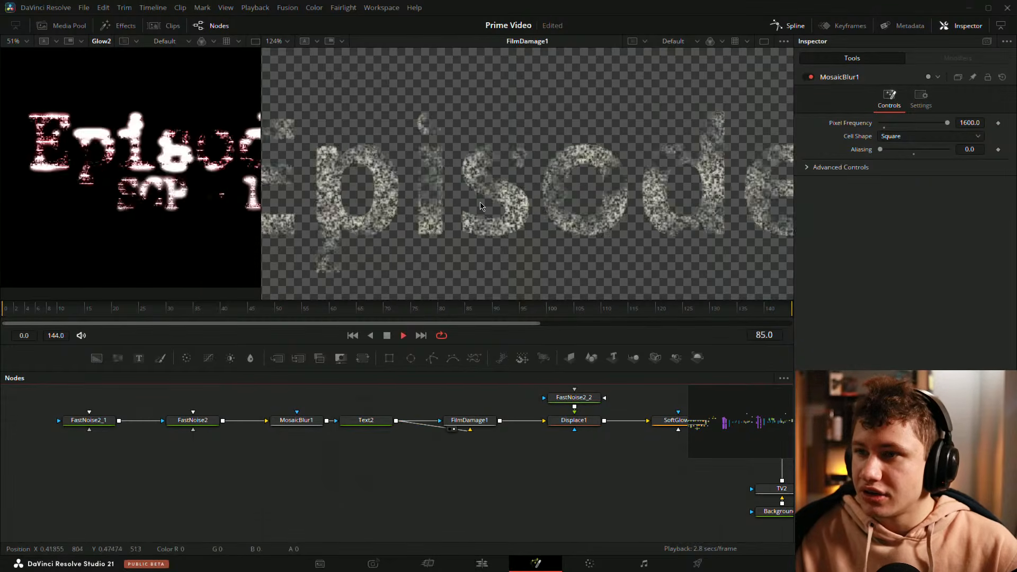
{"action": "left_click", "coordinate": [470, 420]}
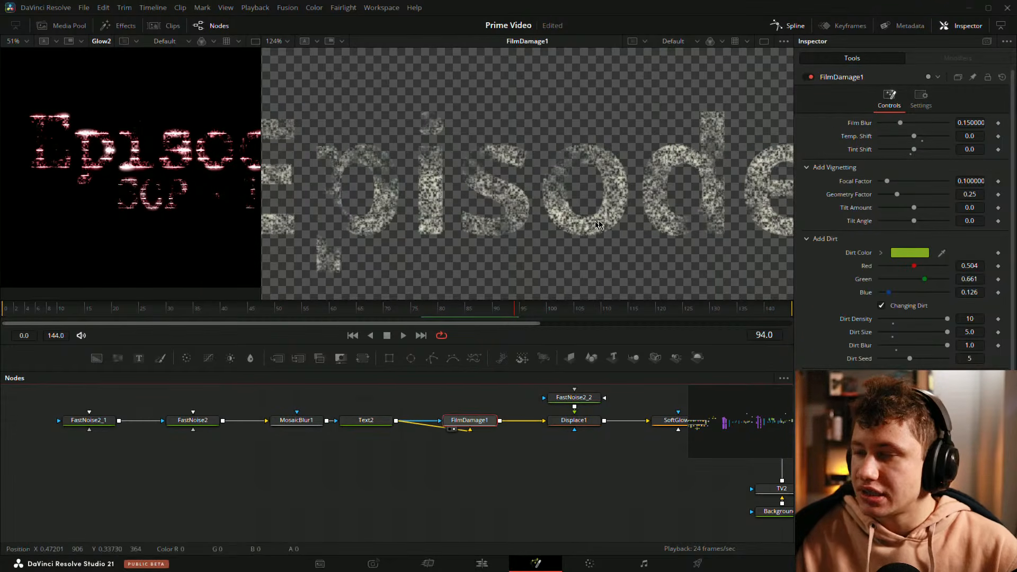
{"action": "left_click_drag", "start_coordinate": [663, 198], "coordinate": [618, 194]}
{"action": "scroll", "coordinate": [618, 196], "scroll_direction": "down", "scroll_amount": 3}
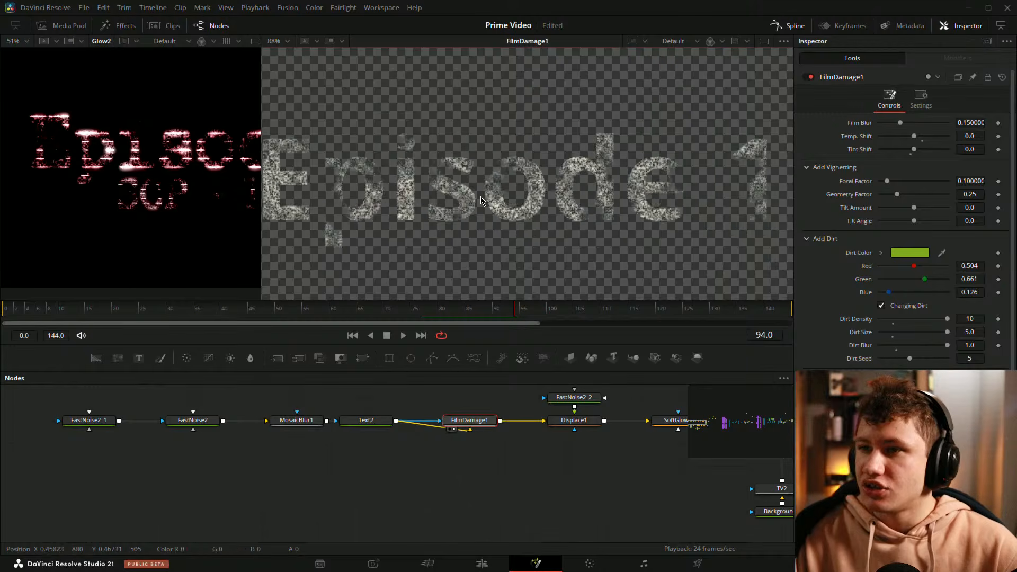
Step: Try a pure red dirt color with a dirt blur of 0 on FilmDamage1, then undo those changes
{"action": "left_click_drag", "start_coordinate": [914, 267], "coordinate": [949, 267]}
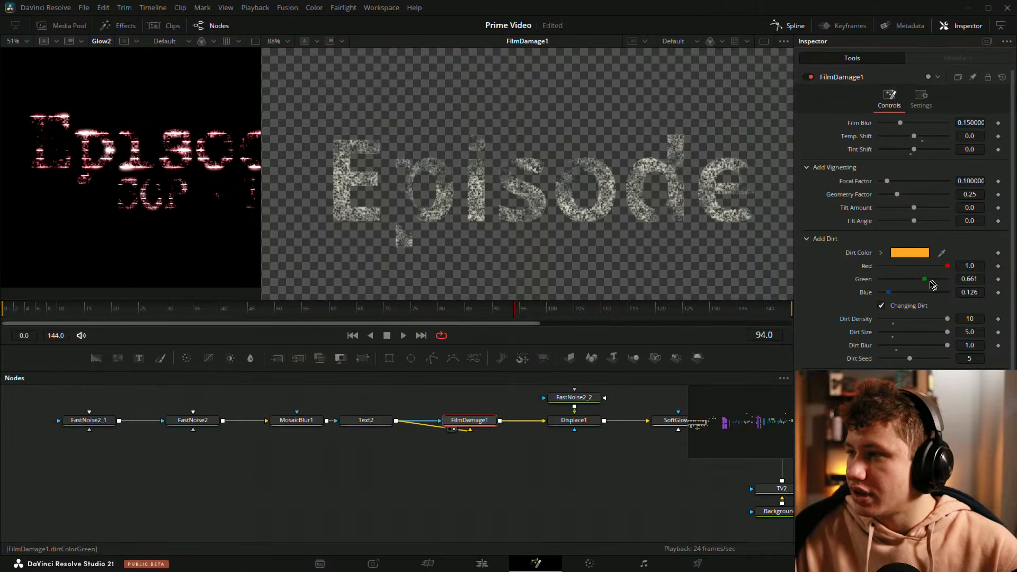
{"action": "mouse_move", "coordinate": [889, 293]}
{"action": "left_mouse_down"}
{"action": "mouse_move", "coordinate": [877, 293]}
{"action": "mouse_move", "coordinate": [877, 280]}
{"action": "left_mouse_up"}
{"action": "left_click_drag", "start_coordinate": [372, 311], "coordinate": [425, 309]}
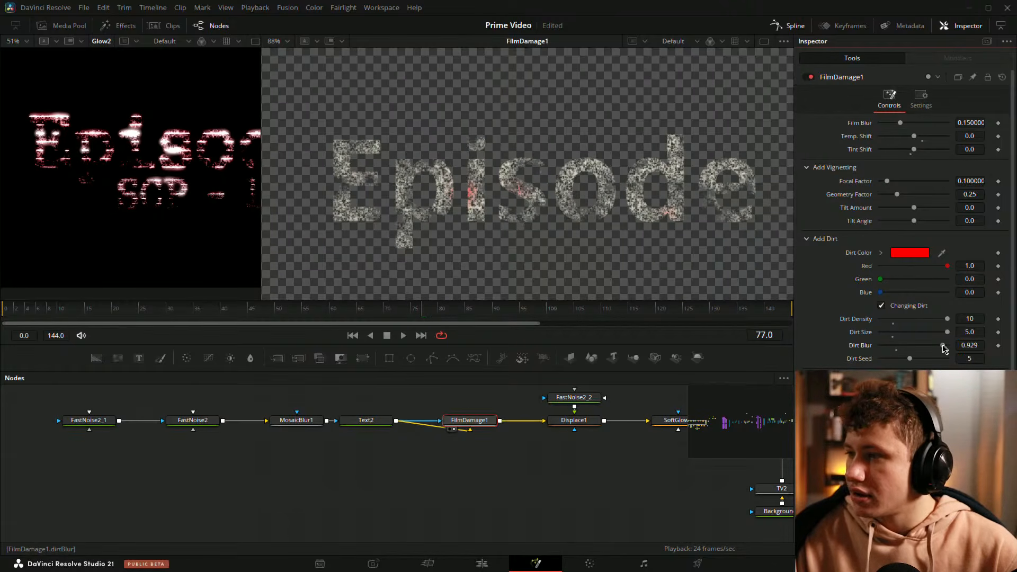
{"action": "left_click_drag", "start_coordinate": [945, 345], "coordinate": [880, 346]}
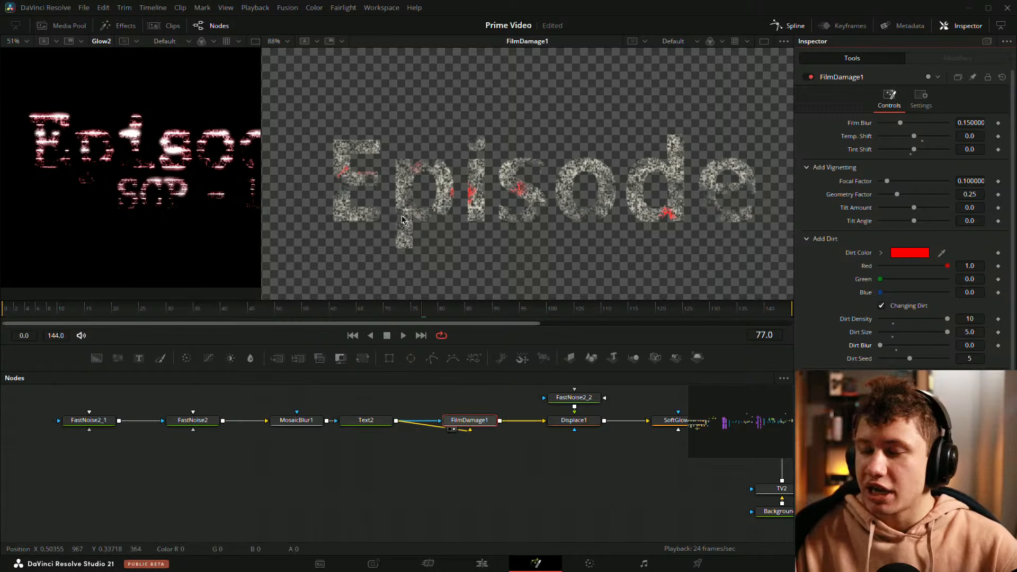
{"action": "key", "text": "ctrl+z"}
{"action": "key", "text": "ctrl+z"}
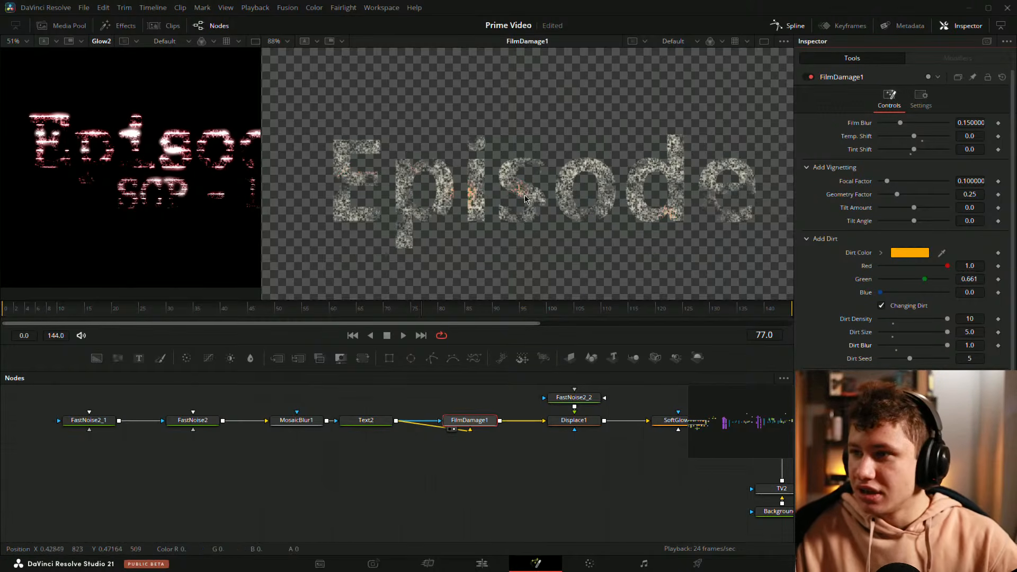
{"action": "key", "text": "ctrl+z"}
{"action": "key", "text": "ctrl+z"}
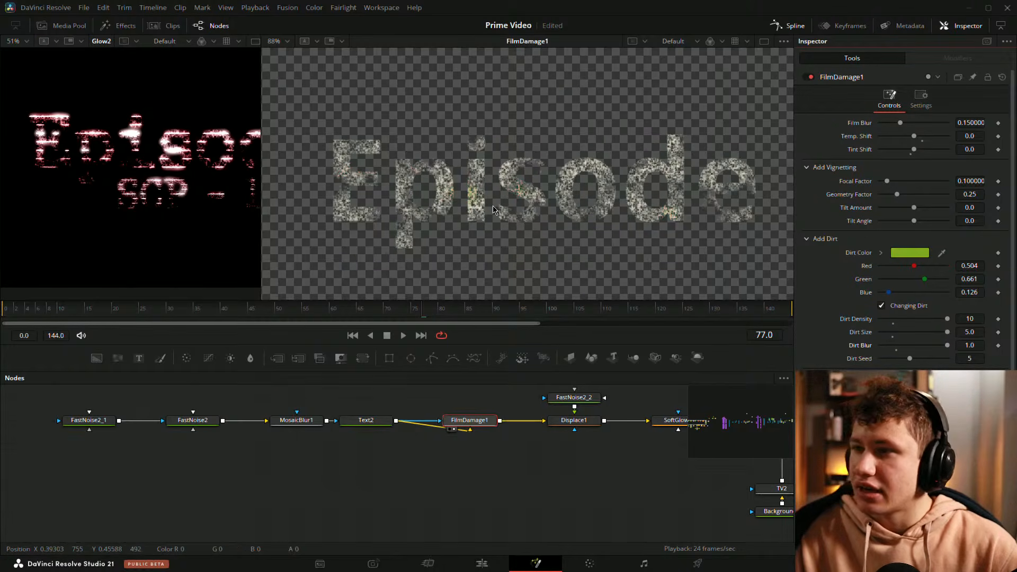
Step: Enlarge the first viewer to compare the final Glow2 title with the FilmDamage1 output
{"action": "left_click_drag", "start_coordinate": [474, 389], "coordinate": [206, 420]}
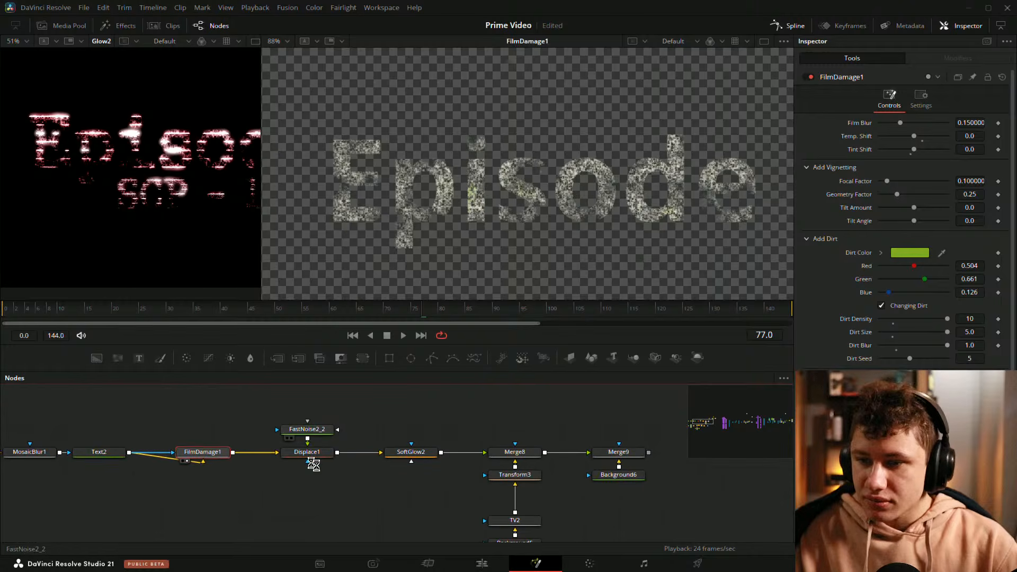
{"action": "left_click_drag", "start_coordinate": [341, 411], "coordinate": [494, 409]}
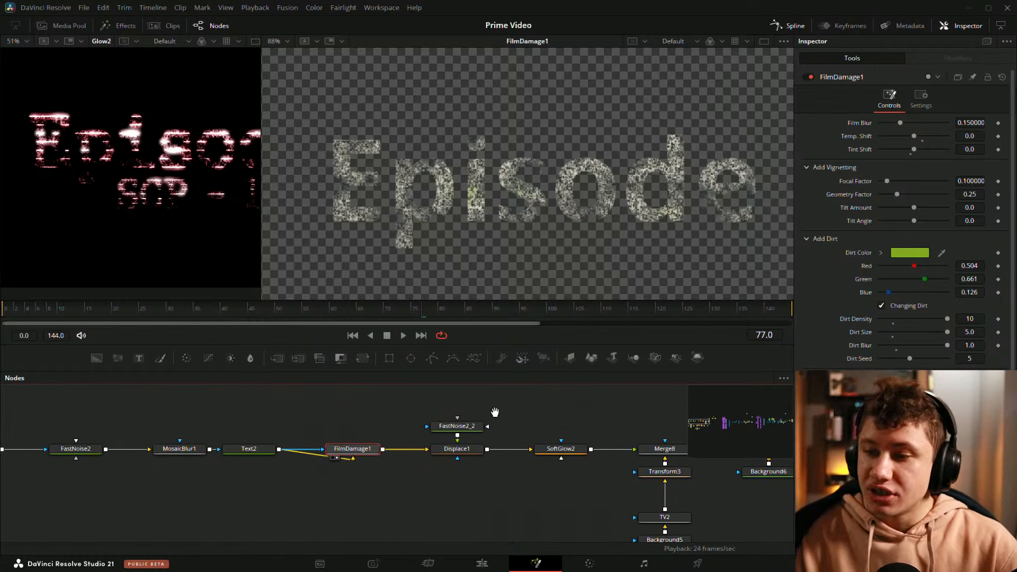
{"action": "left_click", "coordinate": [507, 200]}
{"action": "key", "text": "ctrl+f"}
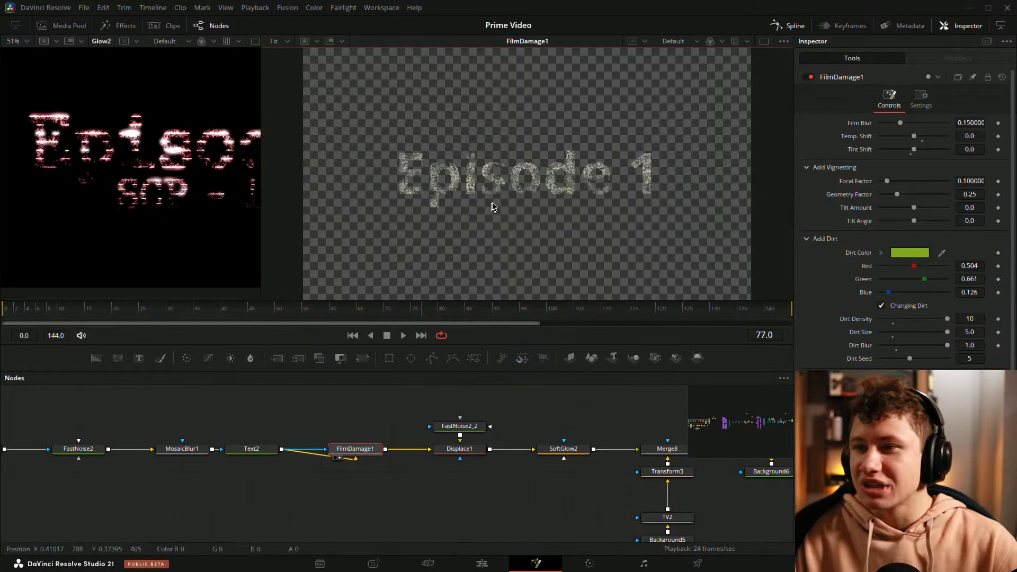
{"action": "left_click_drag", "start_coordinate": [265, 222], "coordinate": [416, 225]}
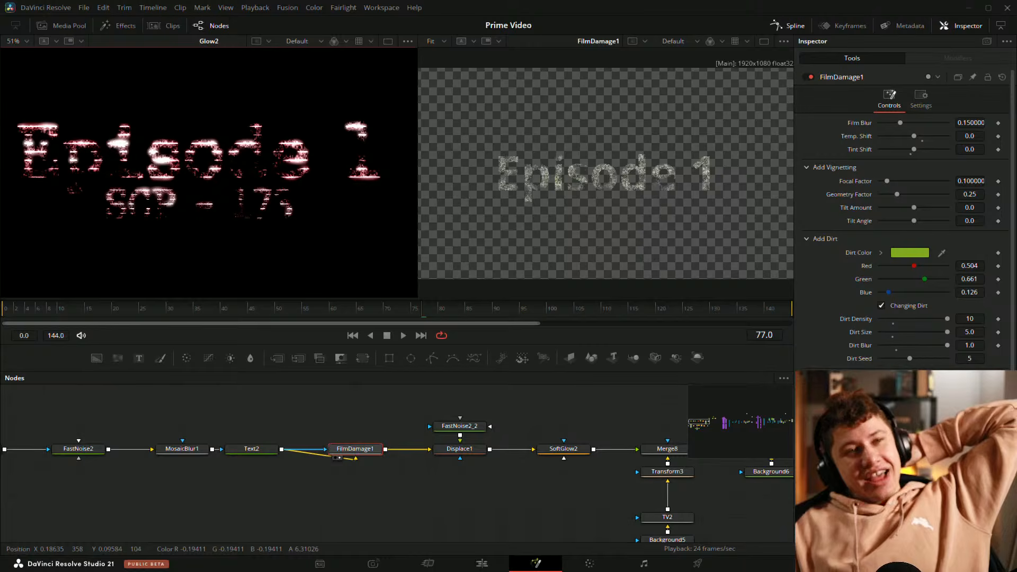
{"action": "left_click", "coordinate": [392, 511]}
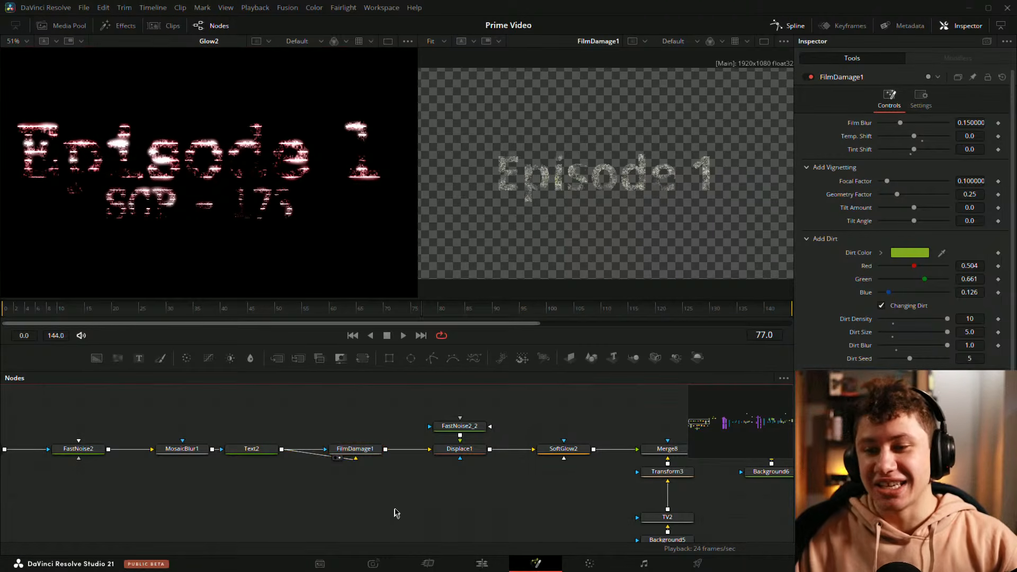
{"action": "left_click_drag", "start_coordinate": [400, 491], "coordinate": [395, 504]}
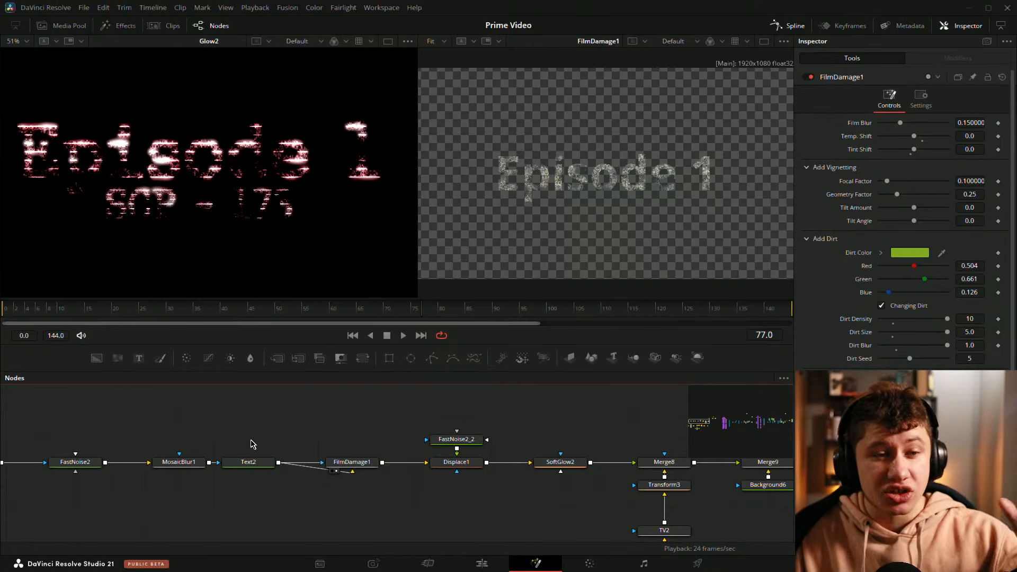
Step: Show Displace1 in the second viewer and play the animation to review the displaced text
{"action": "left_click_drag", "start_coordinate": [379, 436], "coordinate": [347, 443]}
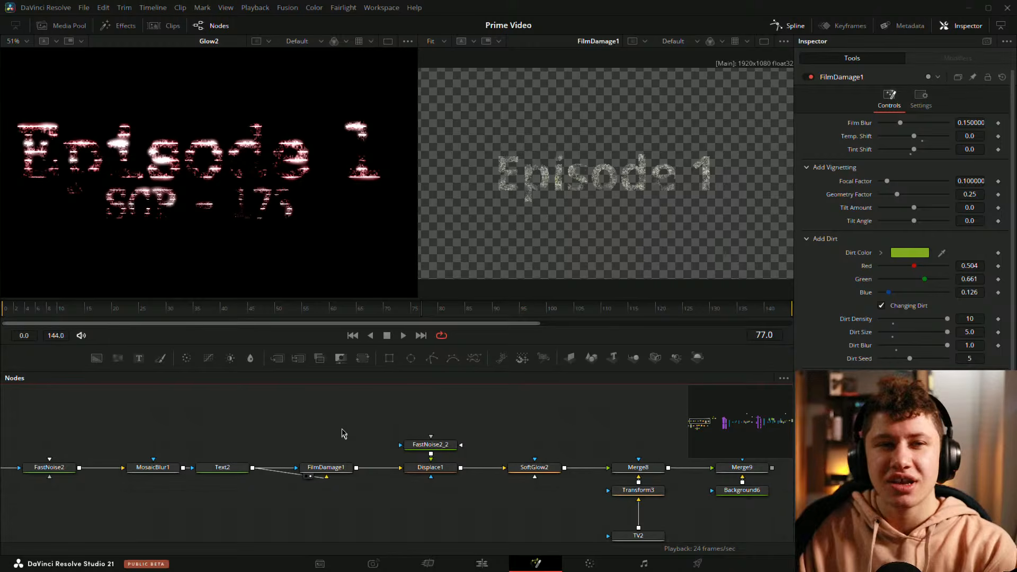
{"action": "left_click_drag", "start_coordinate": [297, 410], "coordinate": [290, 414]}
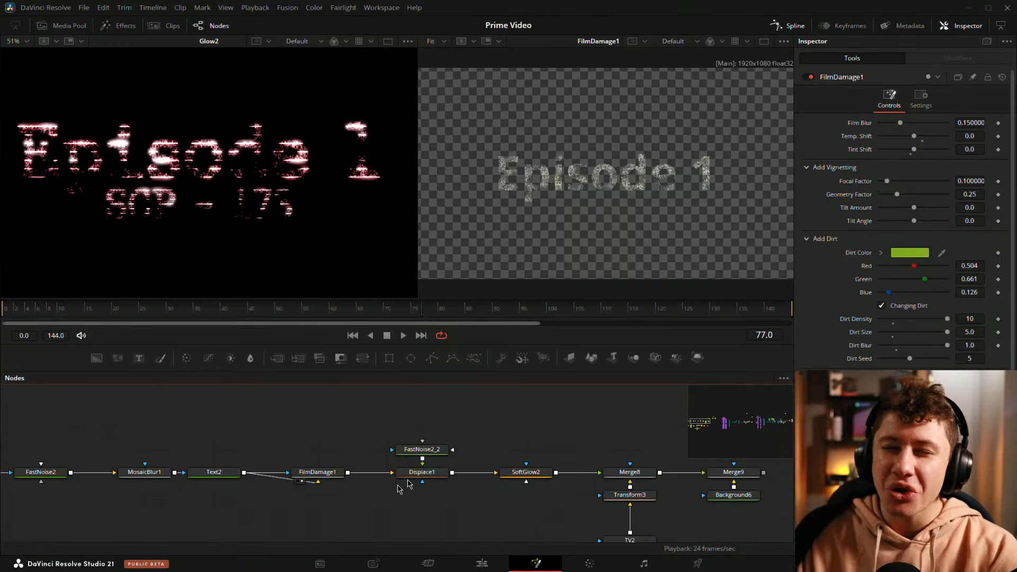
{"action": "left_click_drag", "start_coordinate": [459, 430], "coordinate": [419, 435]}
{"action": "left_click", "coordinate": [404, 478]}
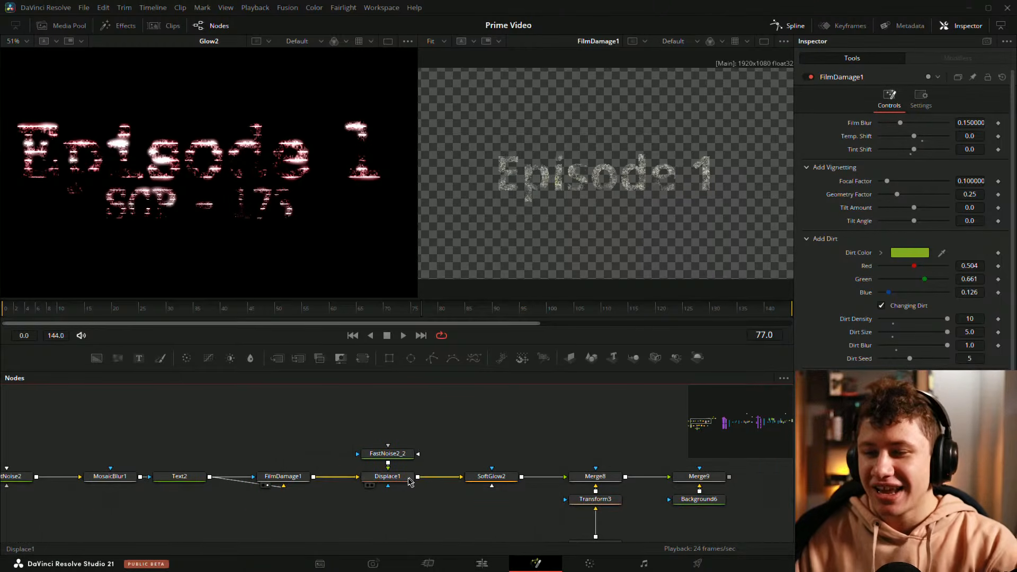
{"action": "key", "text": "2"}
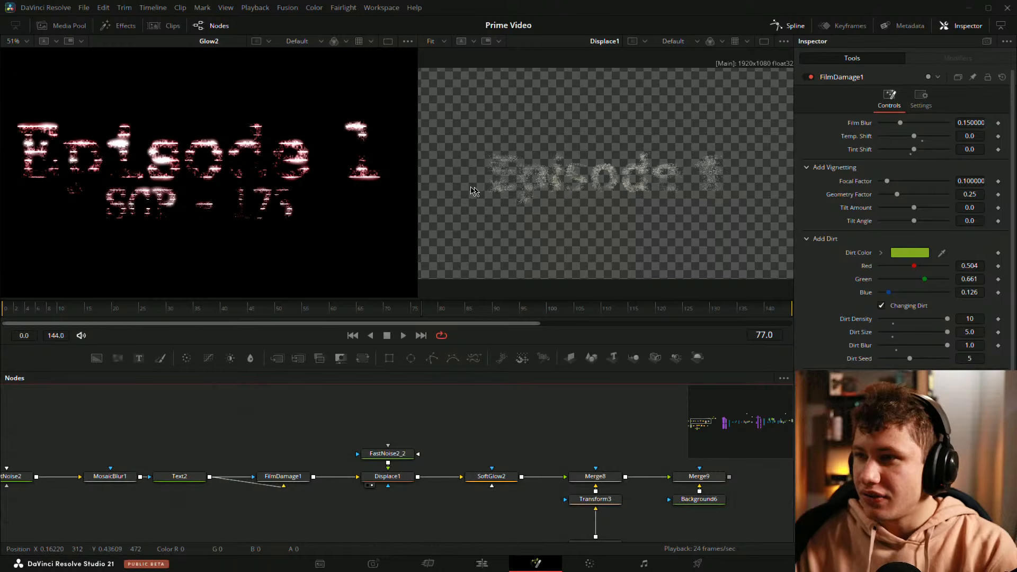
{"action": "left_click_drag", "start_coordinate": [417, 177], "coordinate": [325, 193]}
{"action": "key", "text": "space"}
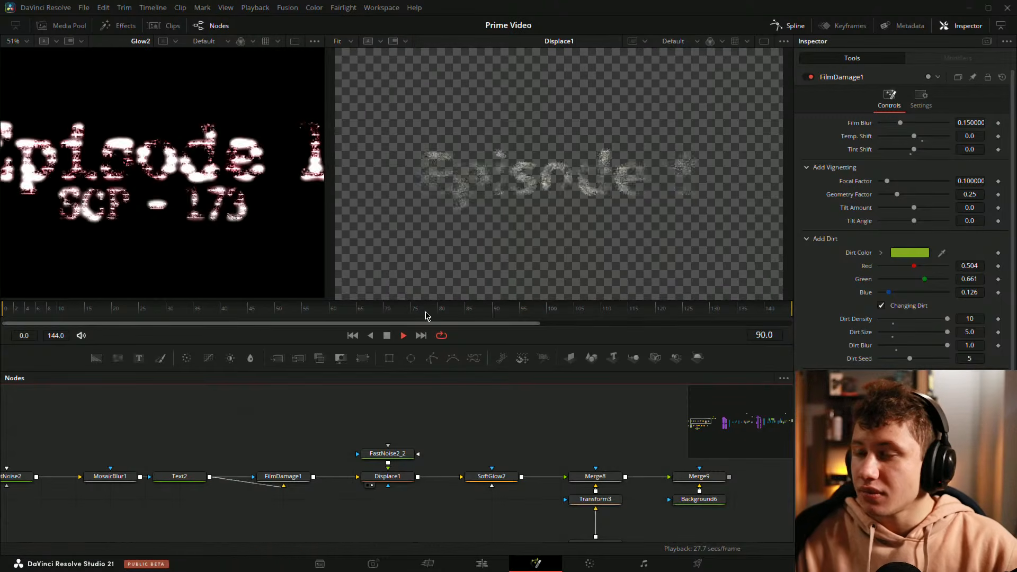
Step: Zoom into the Displace1 view in the second viewer and replay the animation to review the displaced text
{"action": "key", "text": "space"}
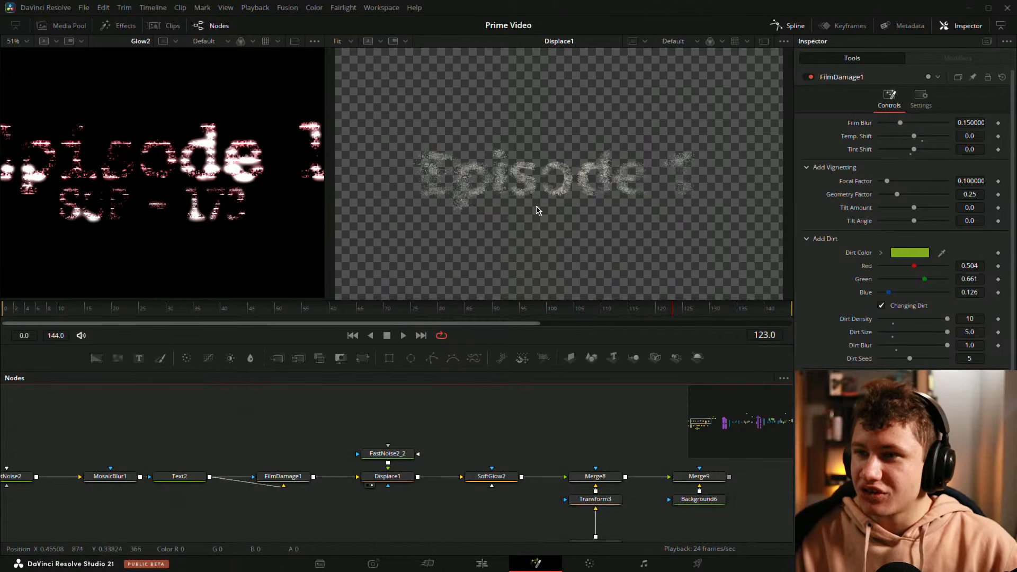
{"action": "scroll", "coordinate": [509, 186], "scroll_direction": "up", "scroll_amount": 2}
{"action": "left_click_drag", "start_coordinate": [508, 186], "coordinate": [570, 177]}
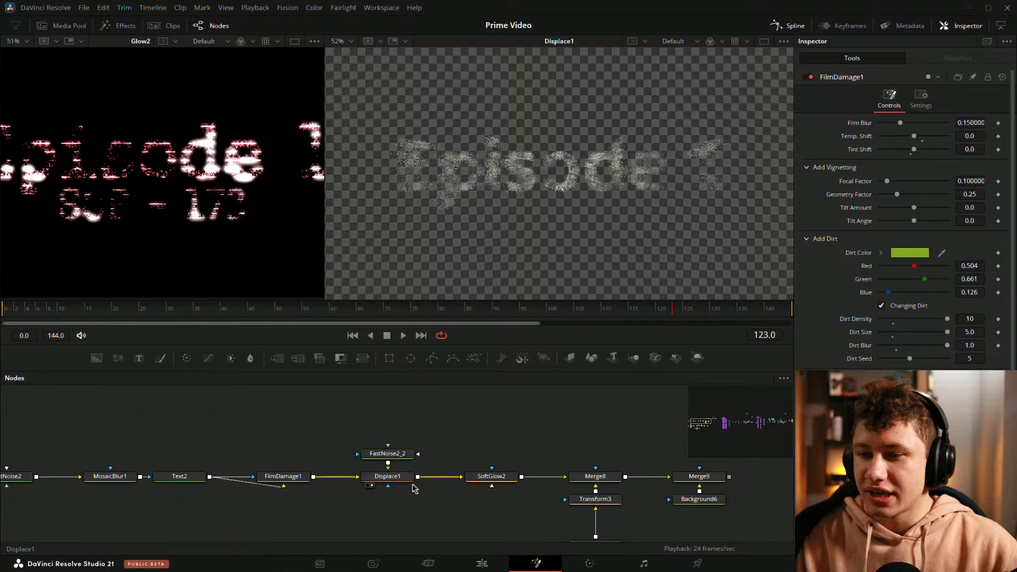
{"action": "key", "text": "space"}
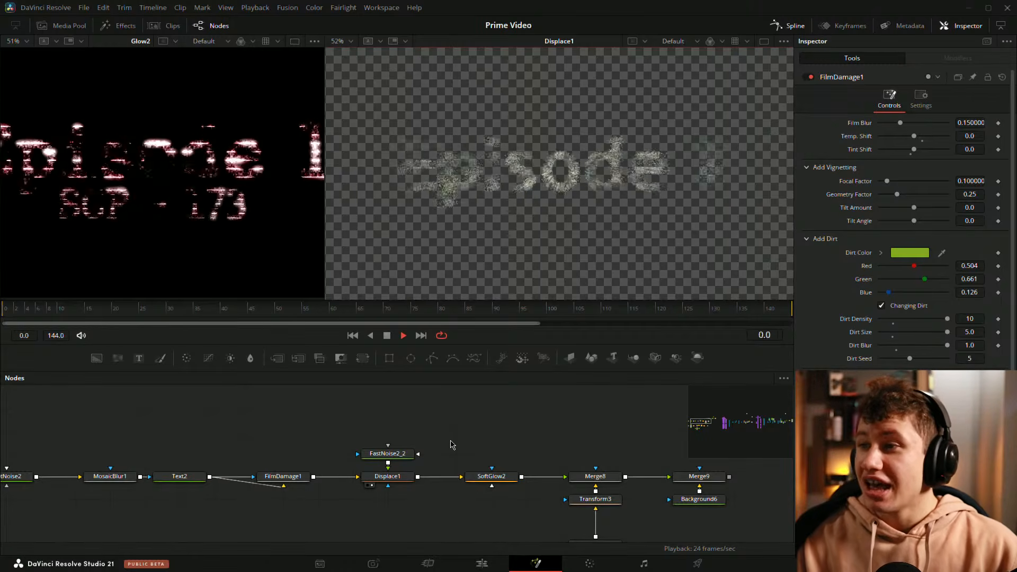
{"action": "key", "text": "space"}
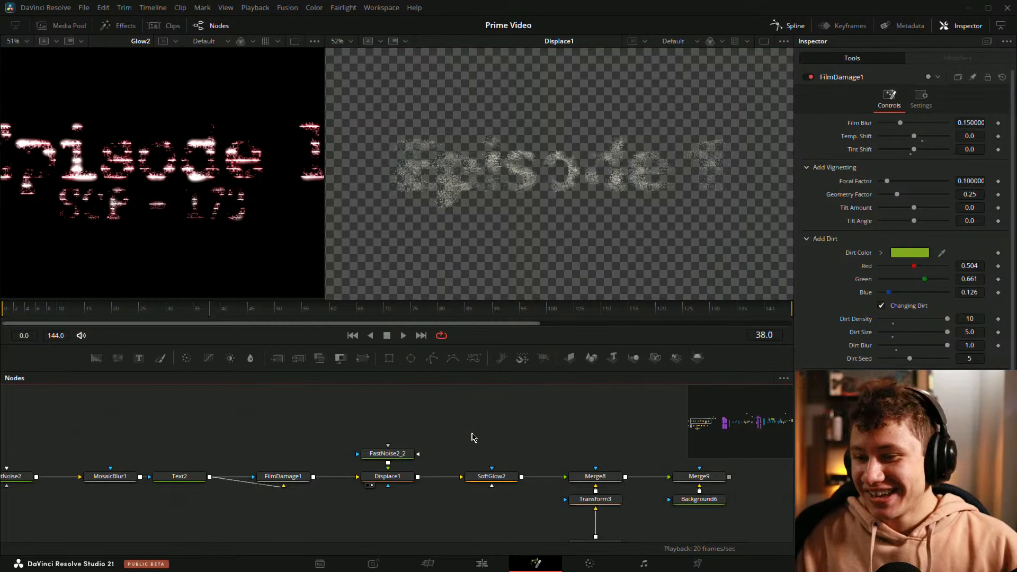
Step: Step through the SoftGlow2, Transform3, Merge8 and Merge9 outputs in the second viewer to review the downstream composite
{"action": "left_click_drag", "start_coordinate": [473, 437], "coordinate": [431, 433]}
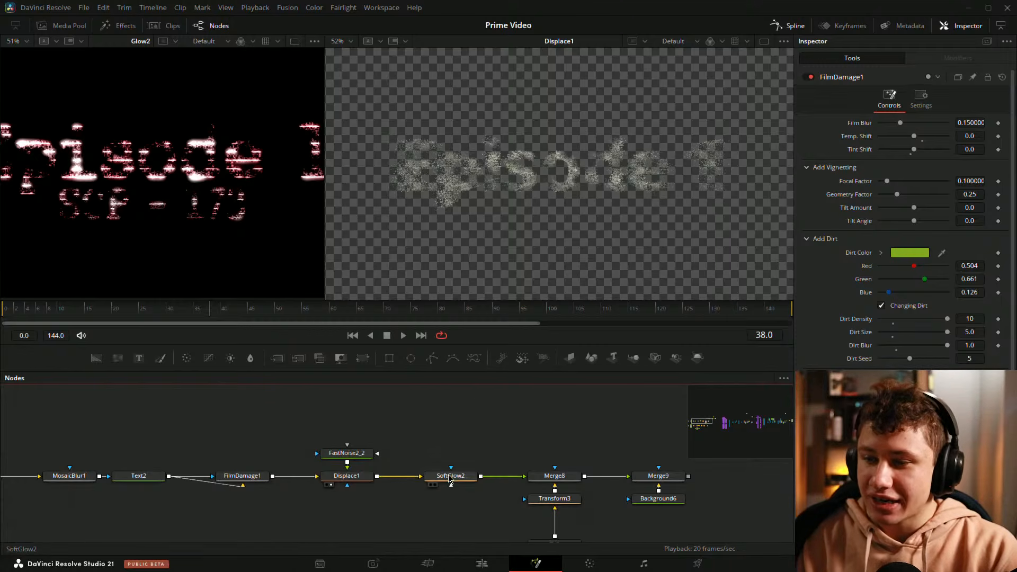
{"action": "left_click", "coordinate": [435, 485]}
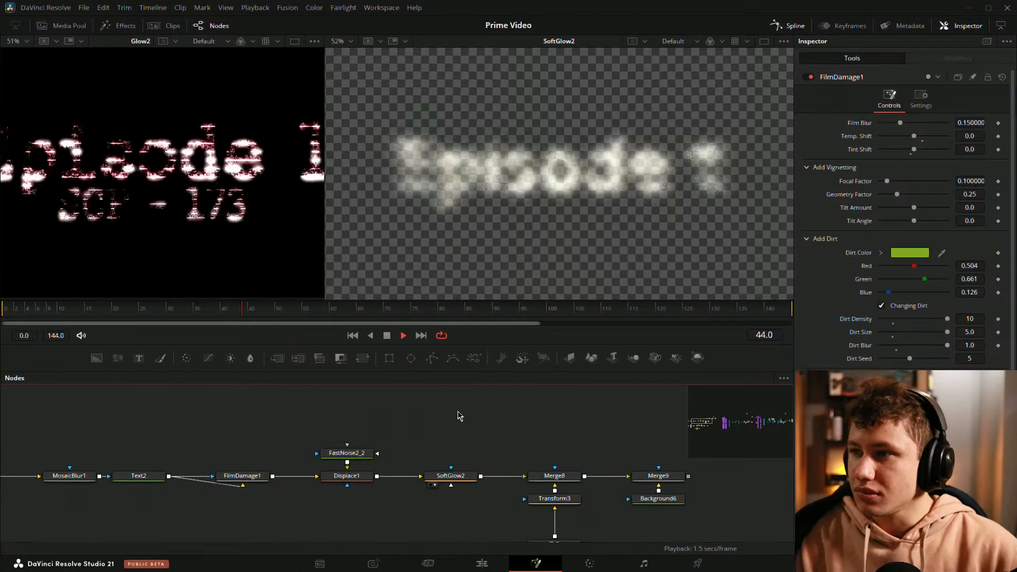
{"action": "left_click_drag", "start_coordinate": [603, 471], "coordinate": [518, 417]}
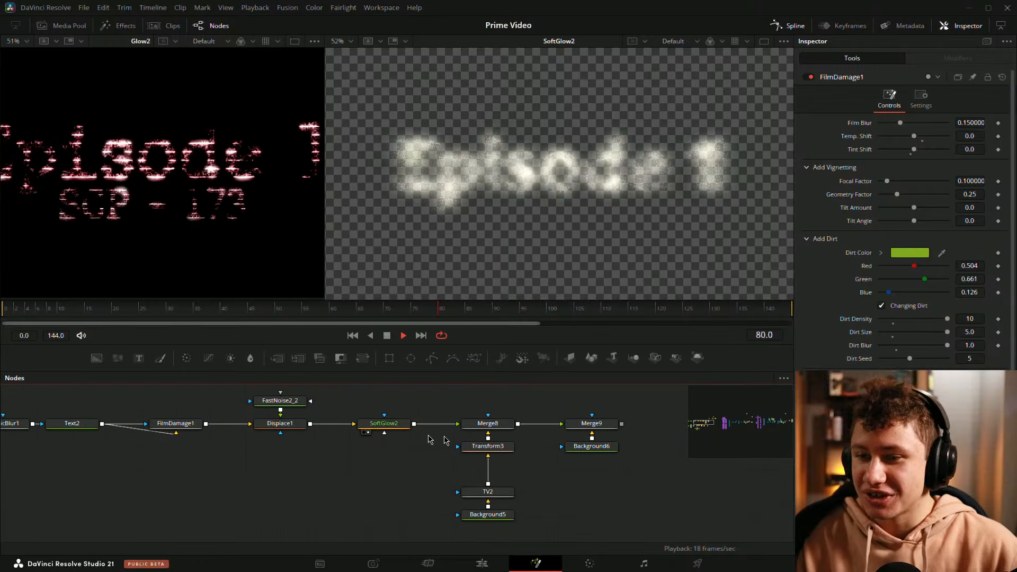
{"action": "left_click", "coordinate": [455, 456]}
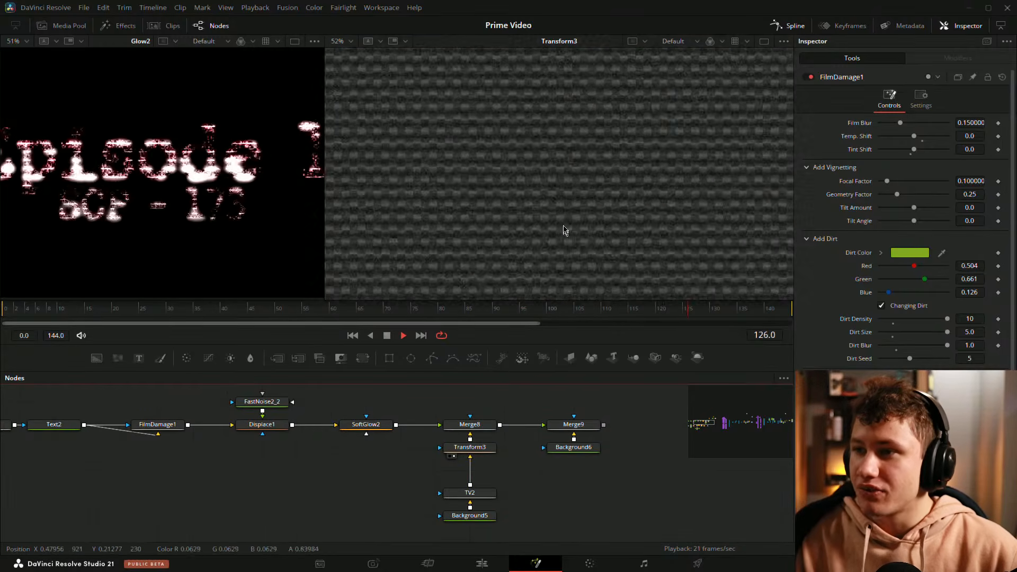
{"action": "left_click", "coordinate": [454, 433]}
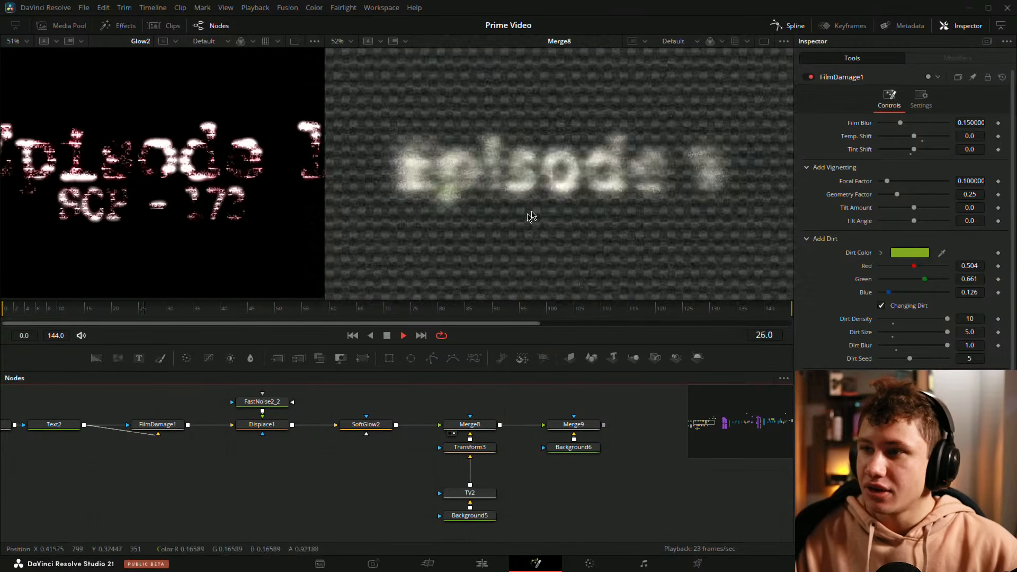
{"action": "left_click_drag", "start_coordinate": [574, 435], "coordinate": [564, 399]}
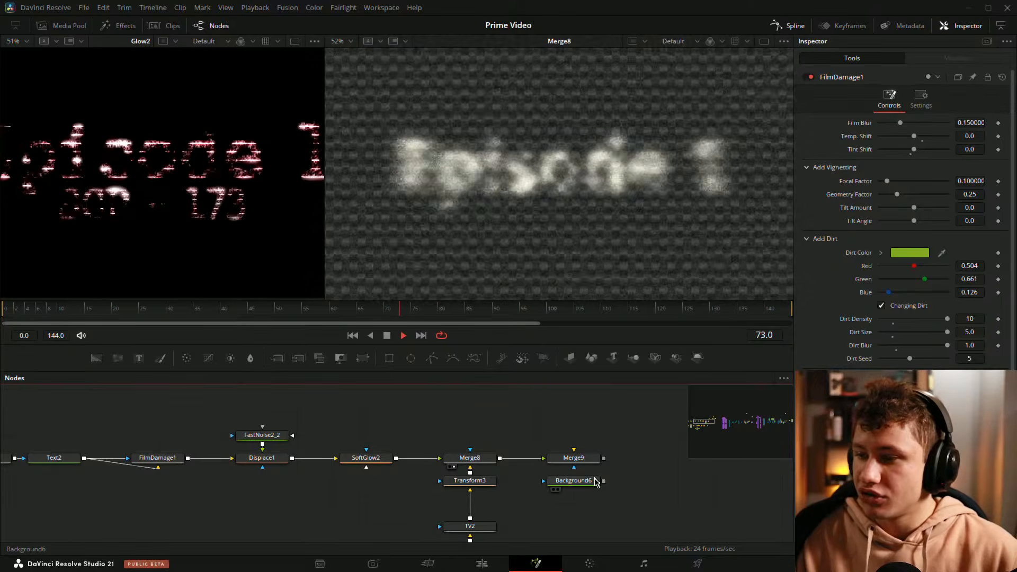
{"action": "left_click_drag", "start_coordinate": [603, 481], "coordinate": [588, 460]}
{"action": "left_click", "coordinate": [558, 467]}
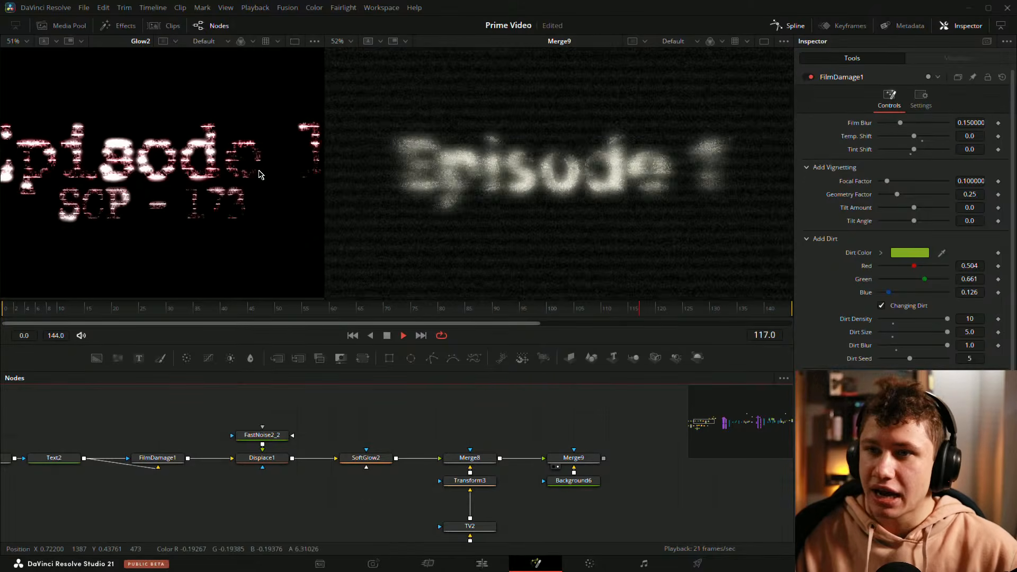
Step: Widen the first viewer and fit both viewers to frame the full Glow2 and Merge9 images side by side
{"action": "left_click_drag", "start_coordinate": [324, 193], "coordinate": [426, 192]}
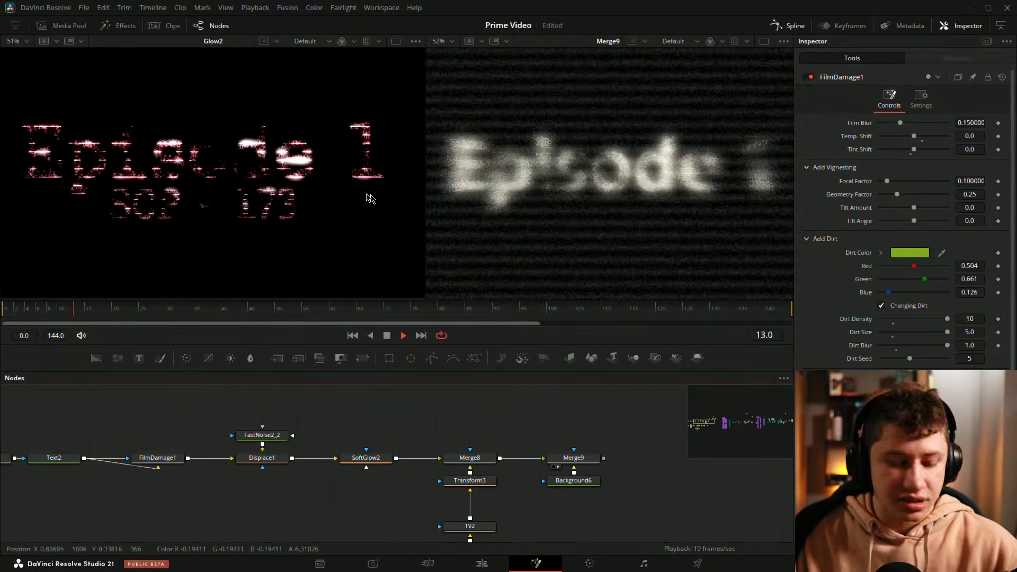
{"action": "left_click", "coordinate": [370, 198]}
{"action": "key", "text": "ctrl+f"}
{"action": "left_click", "coordinate": [647, 160]}
{"action": "key", "text": "ctrl+f"}
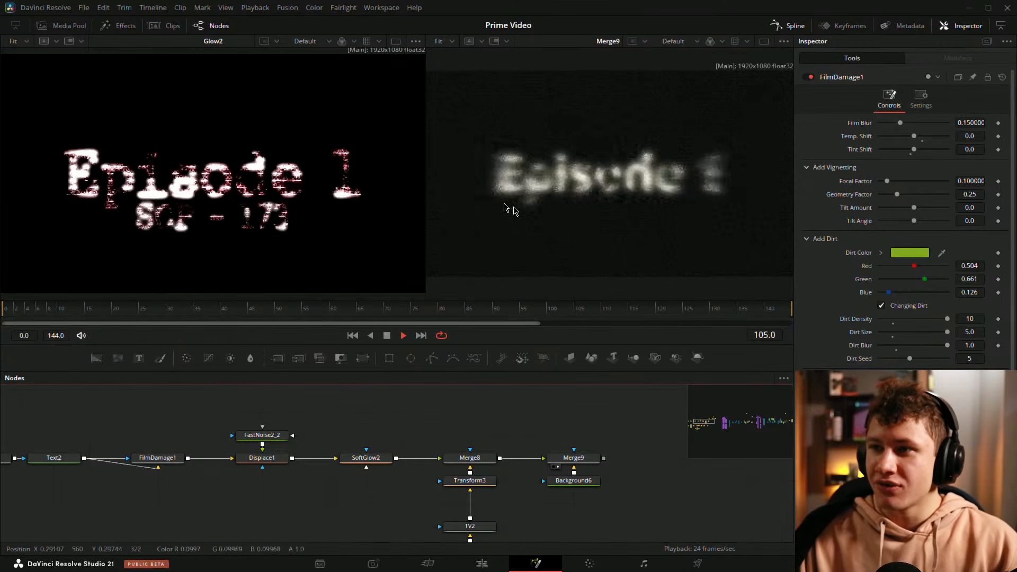
{"action": "scroll", "coordinate": [250, 177], "scroll_direction": "down", "scroll_amount": 2}
{"action": "scroll", "coordinate": [567, 162], "scroll_direction": "down", "scroll_amount": 2}
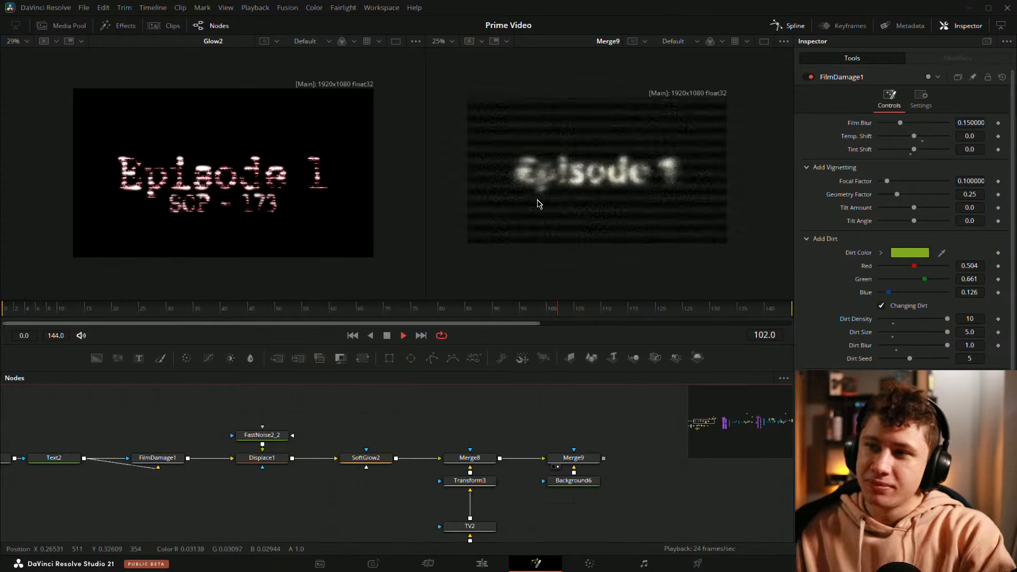
{"action": "key", "text": "ctrl+f"}
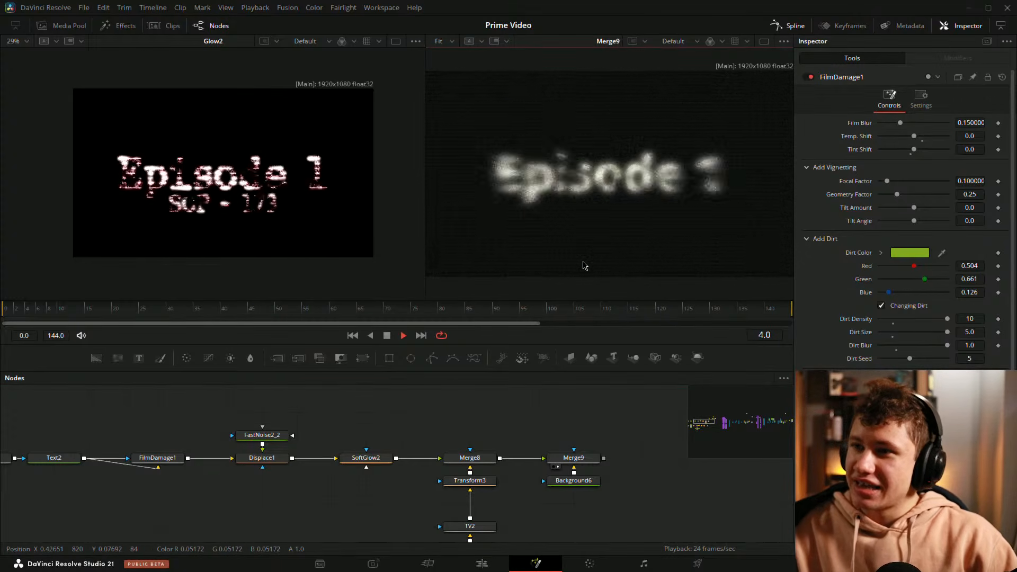
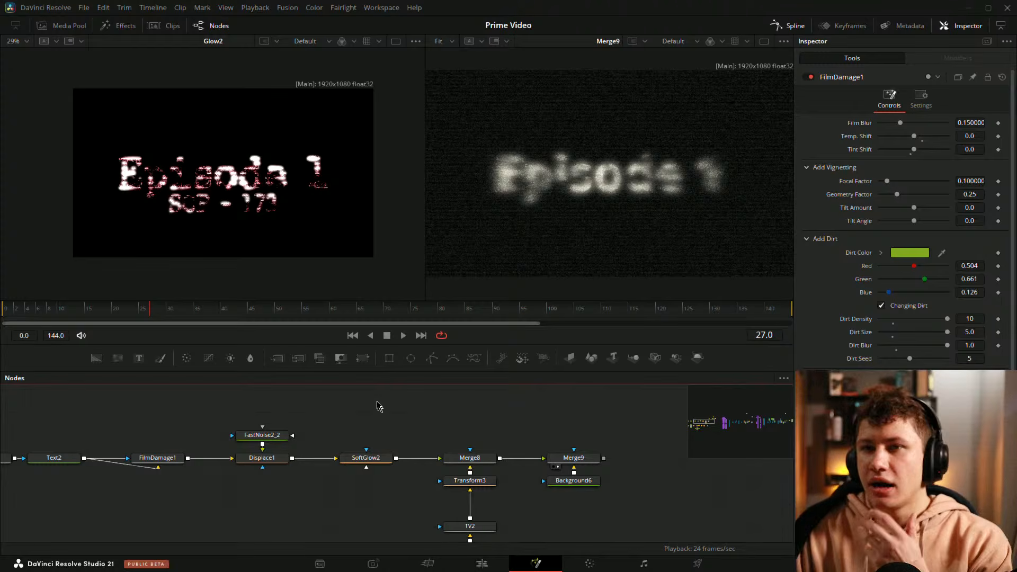
Step: Open the shading settings of Text2 and show its output in the second viewer
{"action": "left_click_drag", "start_coordinate": [396, 434], "coordinate": [463, 448]}
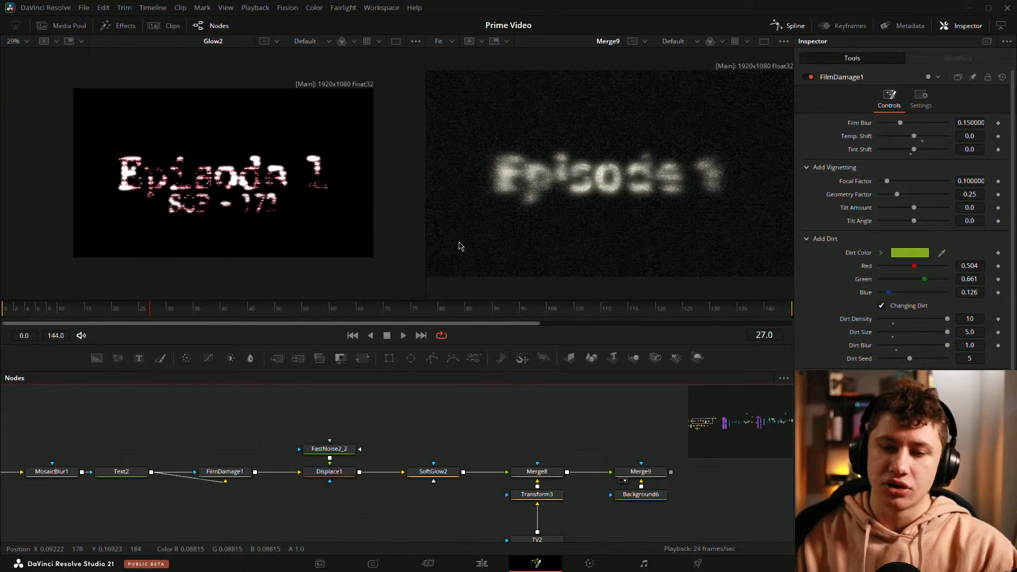
{"action": "left_click", "coordinate": [121, 471]}
{"action": "left_click_drag", "start_coordinate": [141, 453], "coordinate": [290, 440]}
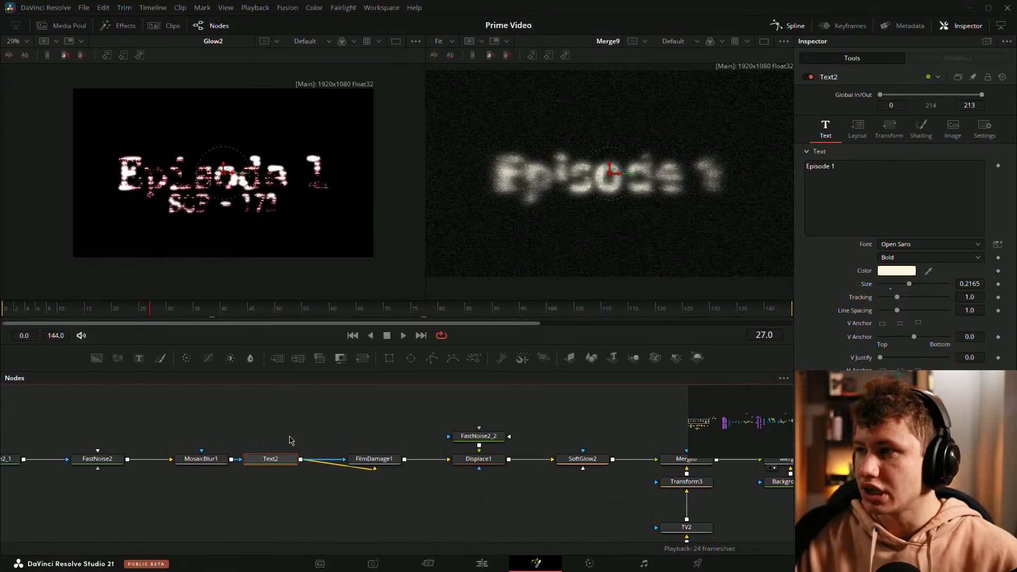
{"action": "left_click", "coordinate": [922, 127]}
{"action": "scroll", "coordinate": [921, 212], "scroll_direction": "down", "scroll_amount": 2}
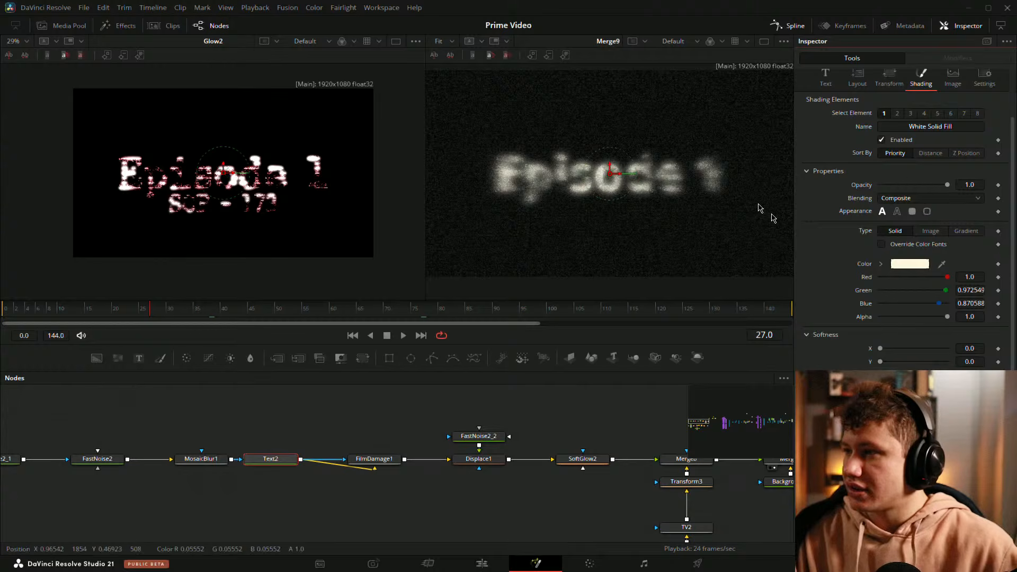
{"action": "scroll", "coordinate": [880, 241], "scroll_direction": "up", "scroll_amount": 2}
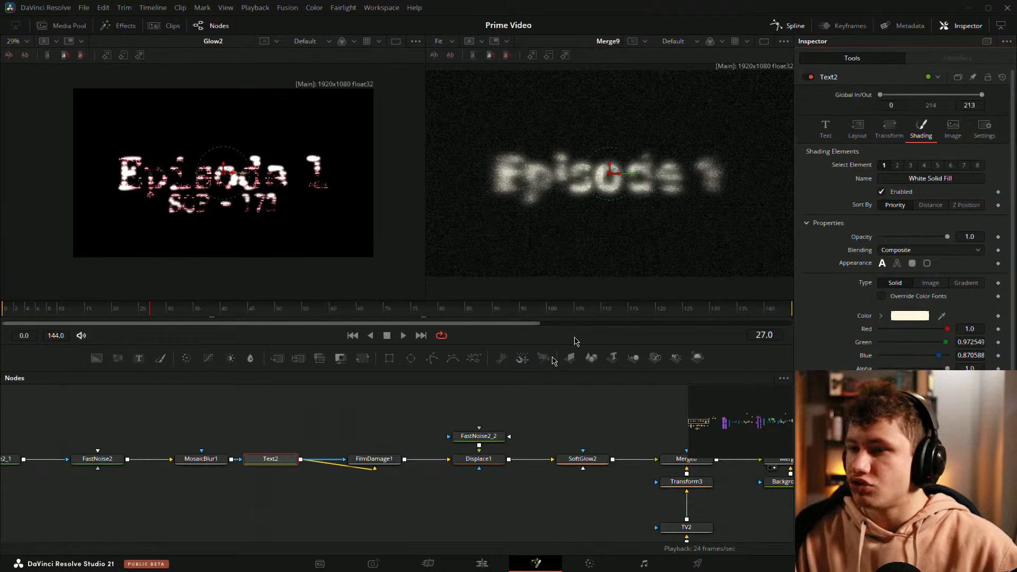
{"action": "left_click", "coordinate": [255, 468]}
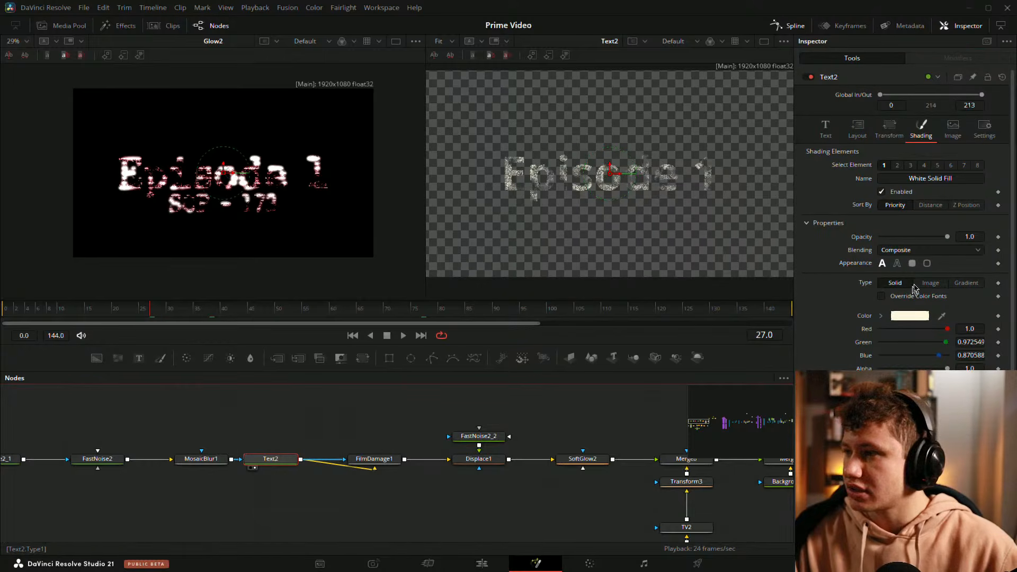
Step: Try the text outline and border outline appearances on Text2's first shading element, and return to text fill
{"action": "left_click", "coordinate": [898, 263]}
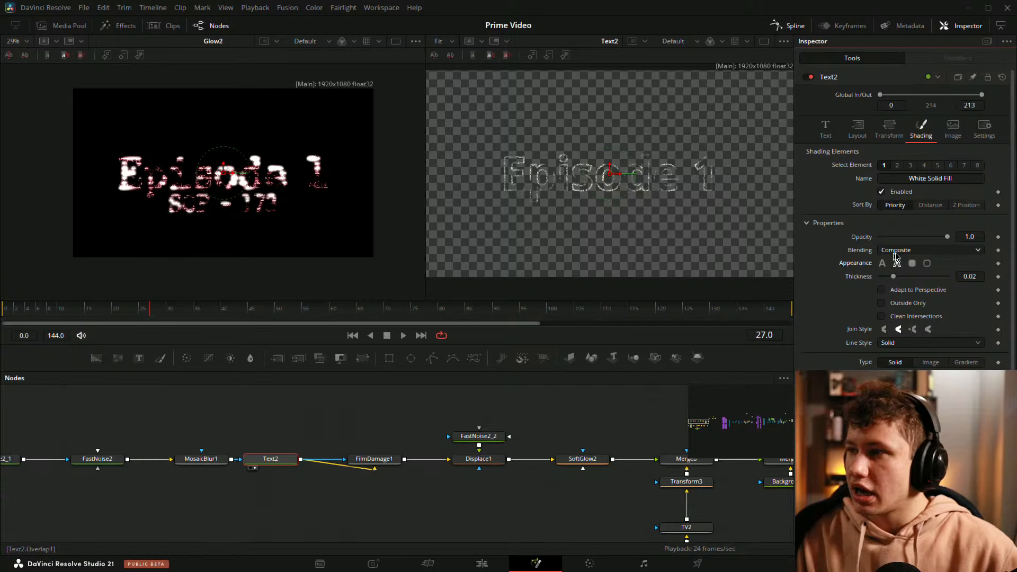
{"action": "left_click", "coordinate": [927, 263]}
{"action": "left_click", "coordinate": [927, 263]}
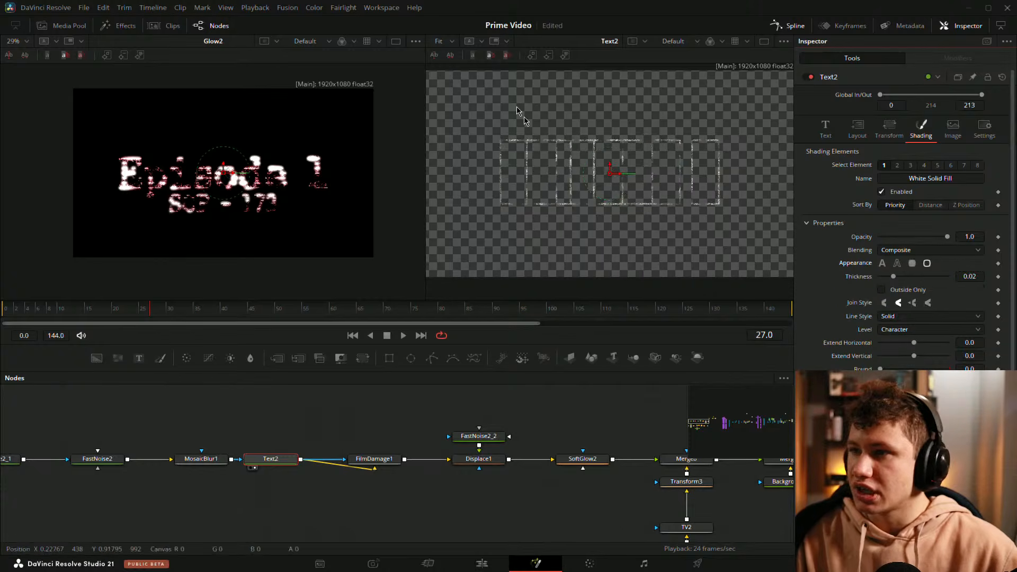
{"action": "left_click", "coordinate": [882, 264]}
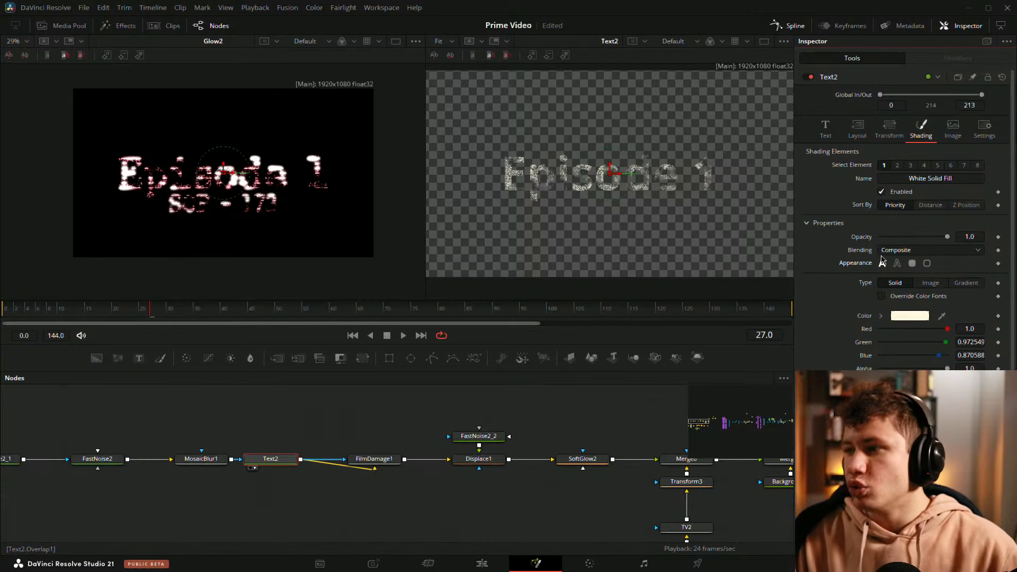
{"action": "left_click", "coordinate": [898, 263]}
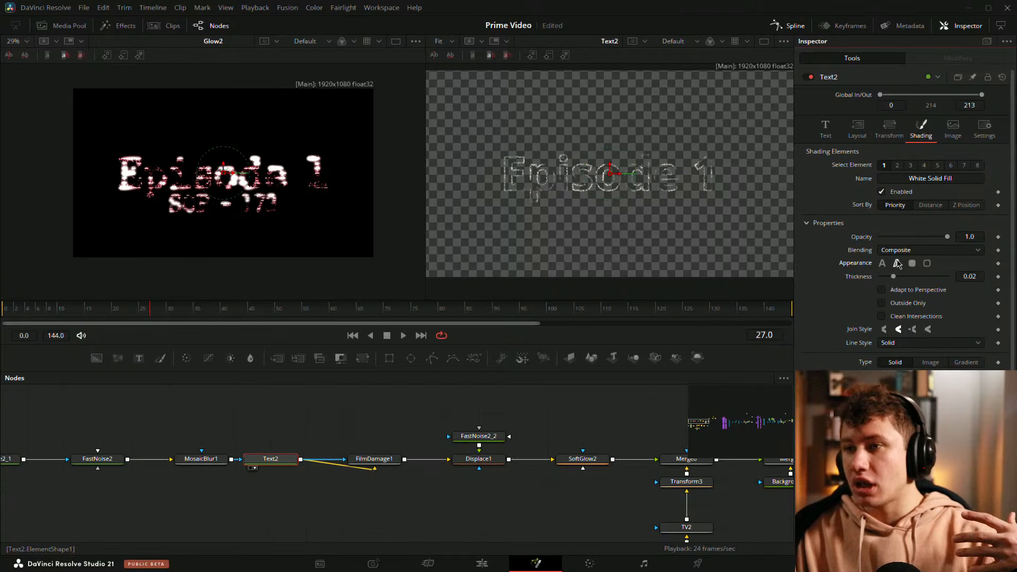
{"action": "left_click", "coordinate": [883, 263]}
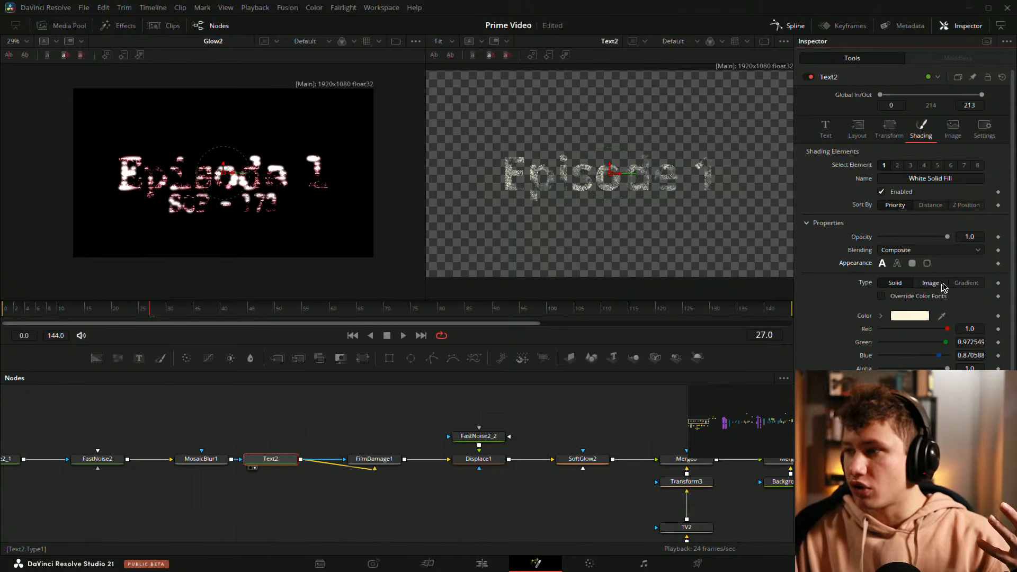
Step: Try the Image shading type on Text2, compare it with the noise and mosaic nodes feeding the text, and return to Solid
{"action": "left_click", "coordinate": [928, 283]}
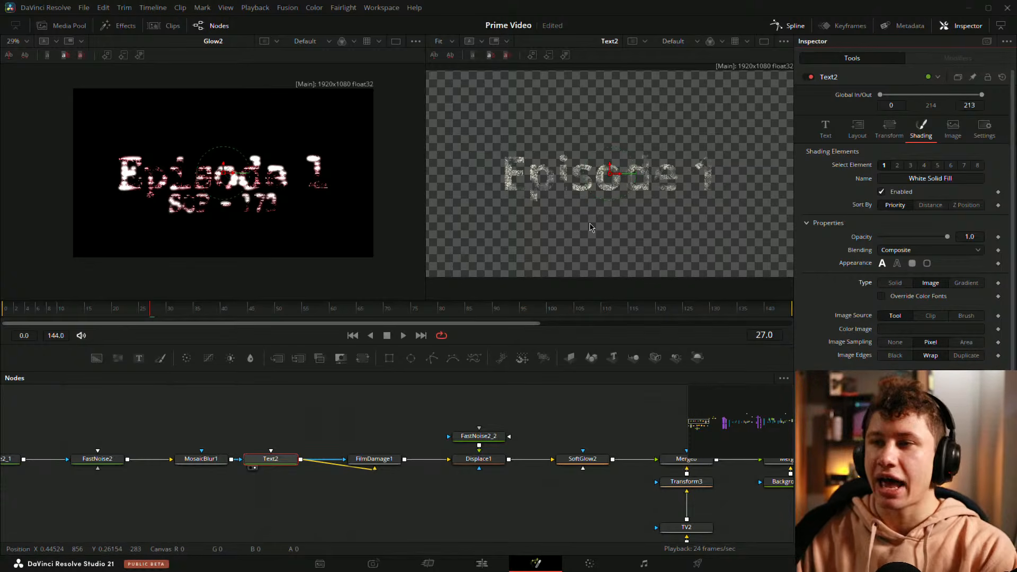
{"action": "scroll", "coordinate": [495, 182], "scroll_direction": "up", "scroll_amount": 3}
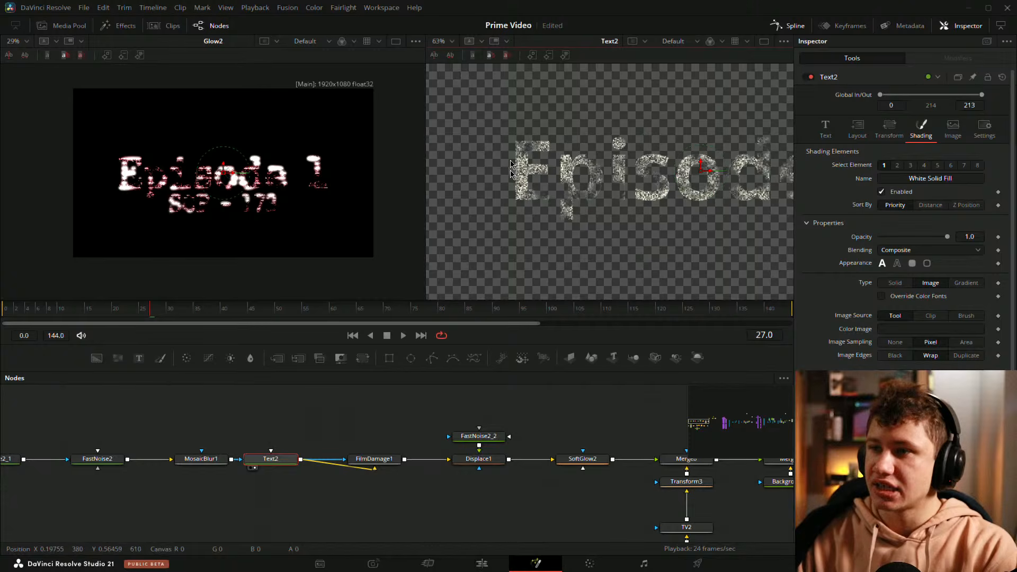
{"action": "left_click_drag", "start_coordinate": [662, 205], "coordinate": [560, 210]}
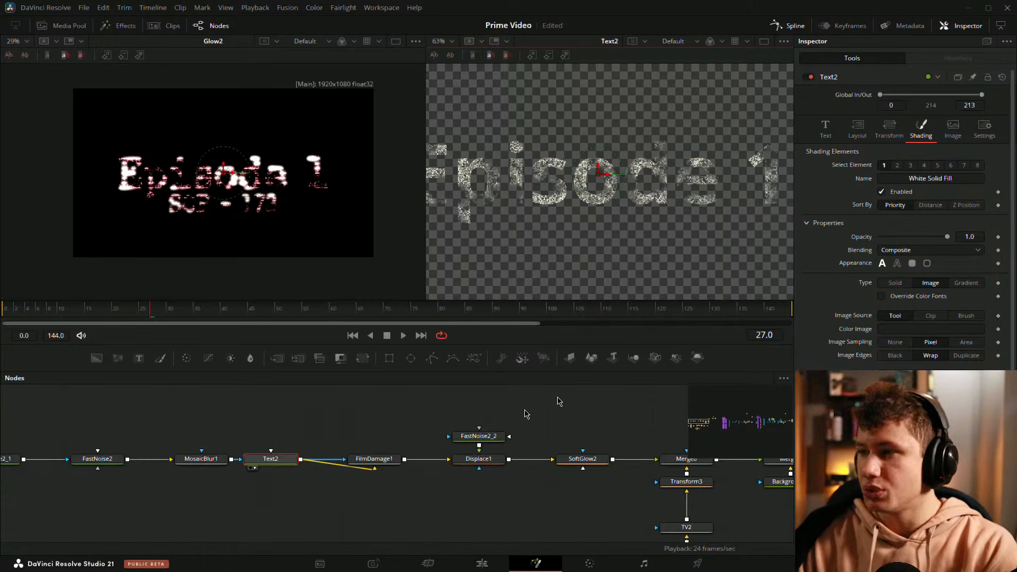
{"action": "left_click_drag", "start_coordinate": [170, 427], "coordinate": [311, 412]}
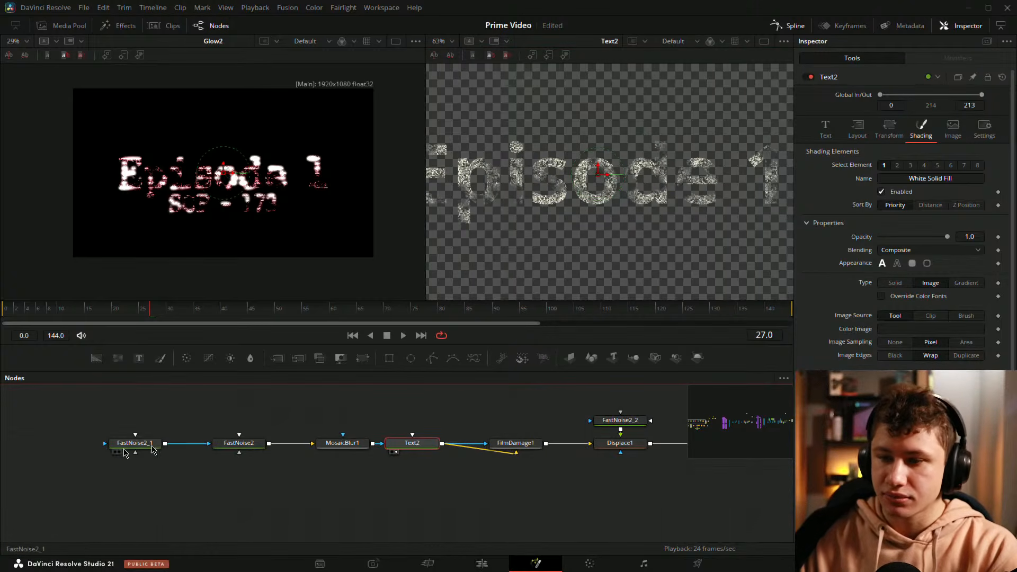
{"action": "left_click_drag", "start_coordinate": [348, 448], "coordinate": [522, 275]}
{"action": "left_click_drag", "start_coordinate": [409, 443], "coordinate": [630, 159]}
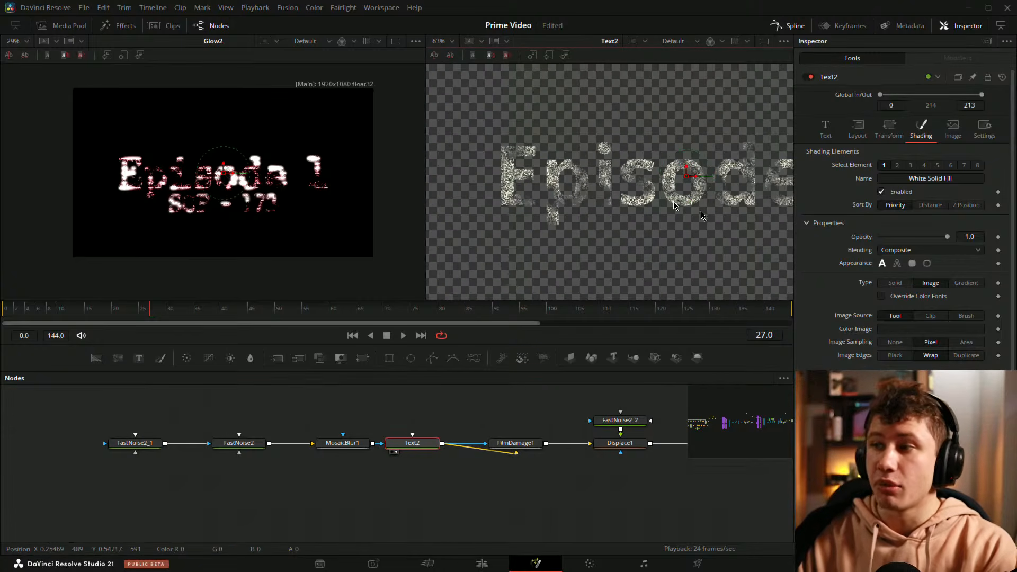
{"action": "left_click_drag", "start_coordinate": [524, 412], "coordinate": [442, 421]}
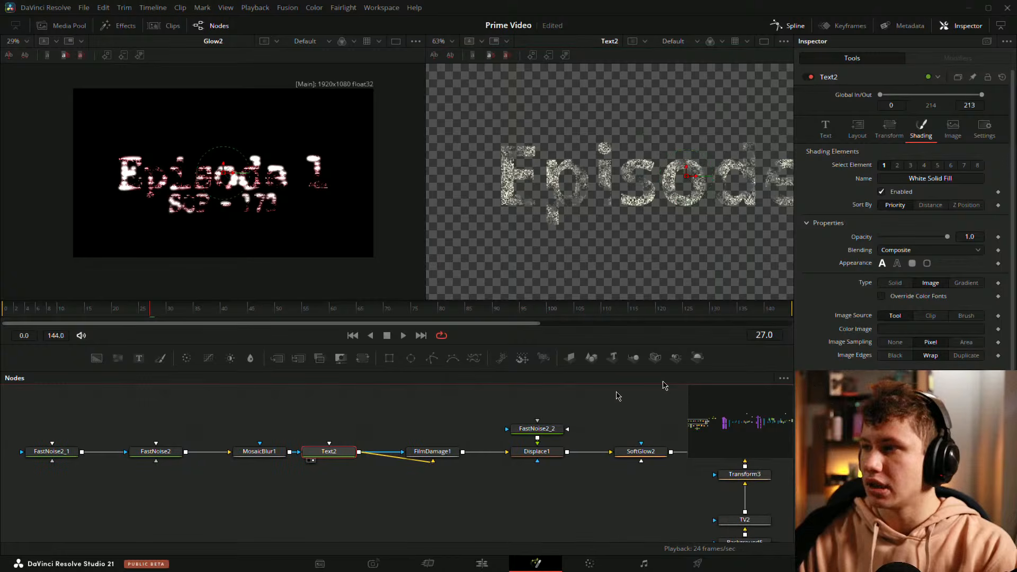
{"action": "left_click", "coordinate": [895, 282]}
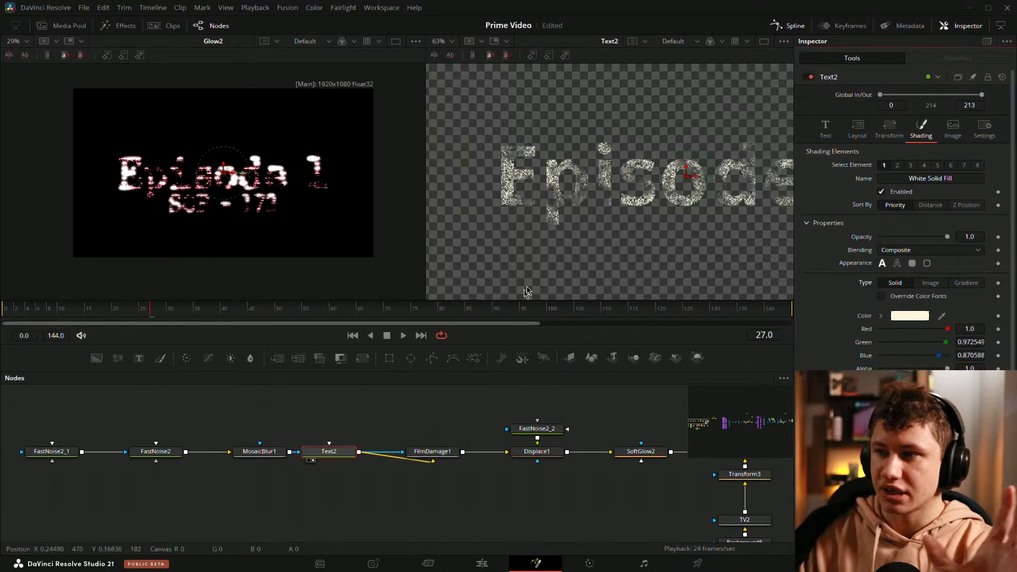
Step: Fit the whole Text2 image in the second viewer and save the project
{"action": "left_click", "coordinate": [599, 228]}
{"action": "key", "text": "ctrl+f"}
{"action": "left_click", "coordinate": [436, 406]}
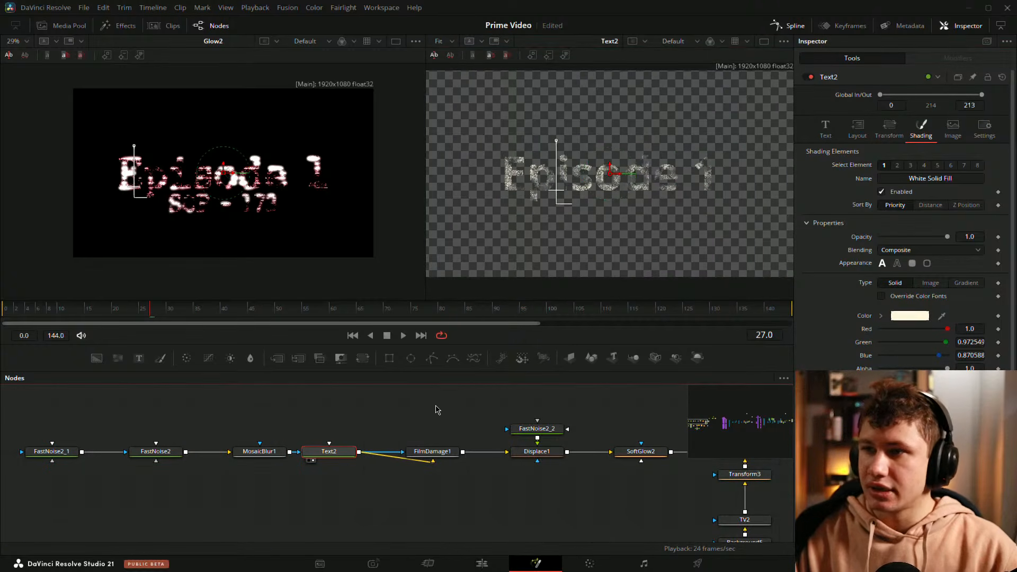
{"action": "left_click_drag", "start_coordinate": [496, 416], "coordinate": [307, 432]}
{"action": "left_click_drag", "start_coordinate": [568, 429], "coordinate": [508, 410]}
{"action": "key", "text": "ctrl+s"}
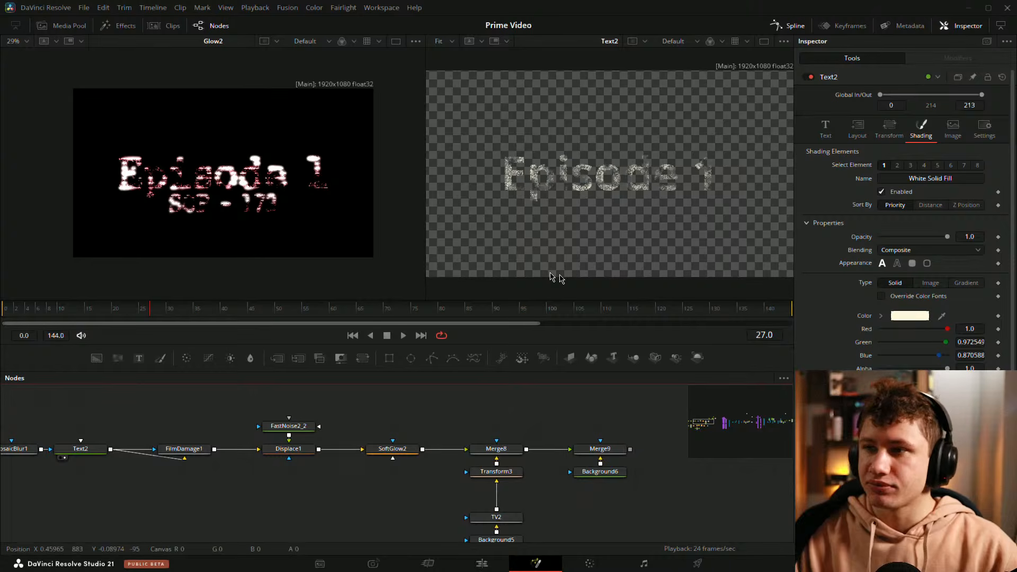
Step: Play the animation and switch the second viewer to Merge9 to review the final glitch text
{"action": "key", "text": "space"}
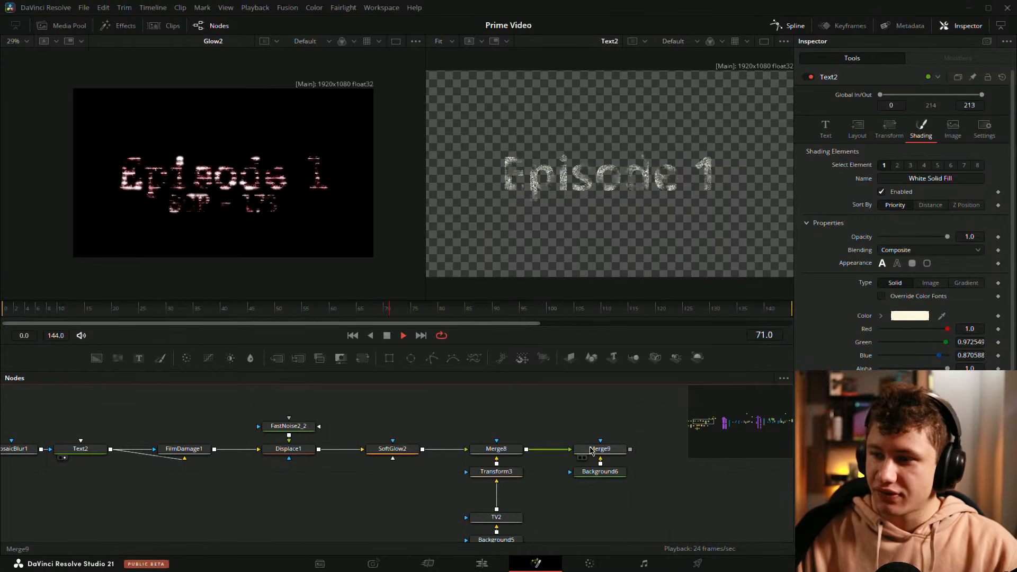
{"action": "left_click", "coordinate": [584, 458]}
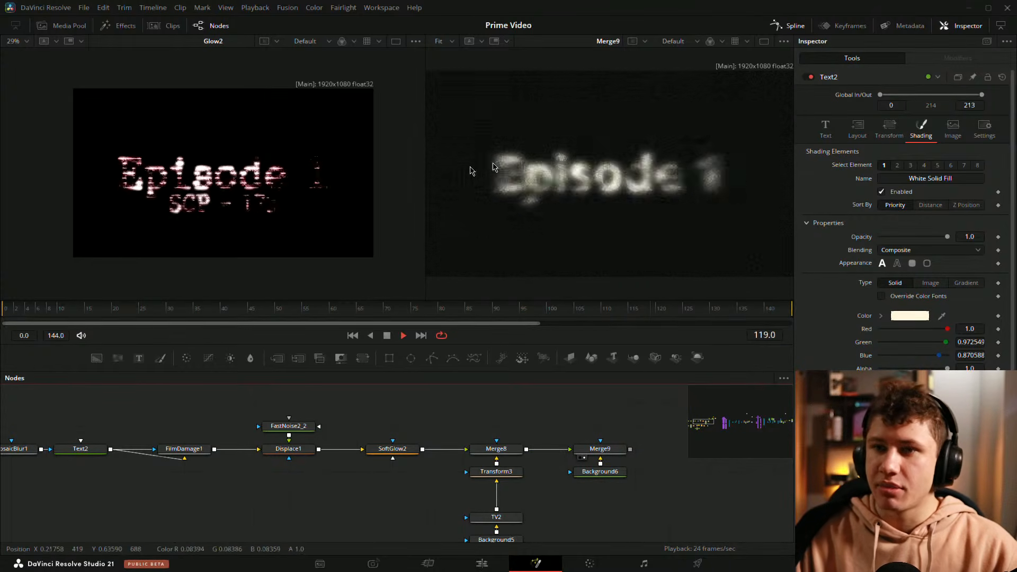
{"action": "key", "text": "space"}
Step: Examine the overall node tree, comparing the Episode 1 text branch with the branch below it
{"action": "scroll", "coordinate": [424, 442], "scroll_direction": "down", "scroll_amount": 3}
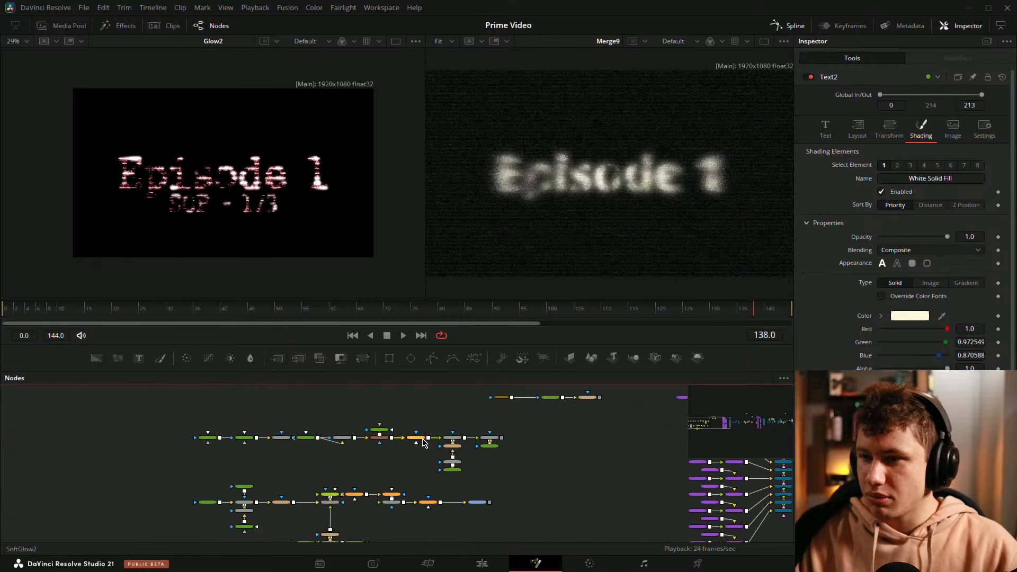
{"action": "left_click_drag", "start_coordinate": [401, 411], "coordinate": [238, 375]}
{"action": "left_click_drag", "start_coordinate": [395, 429], "coordinate": [496, 422]}
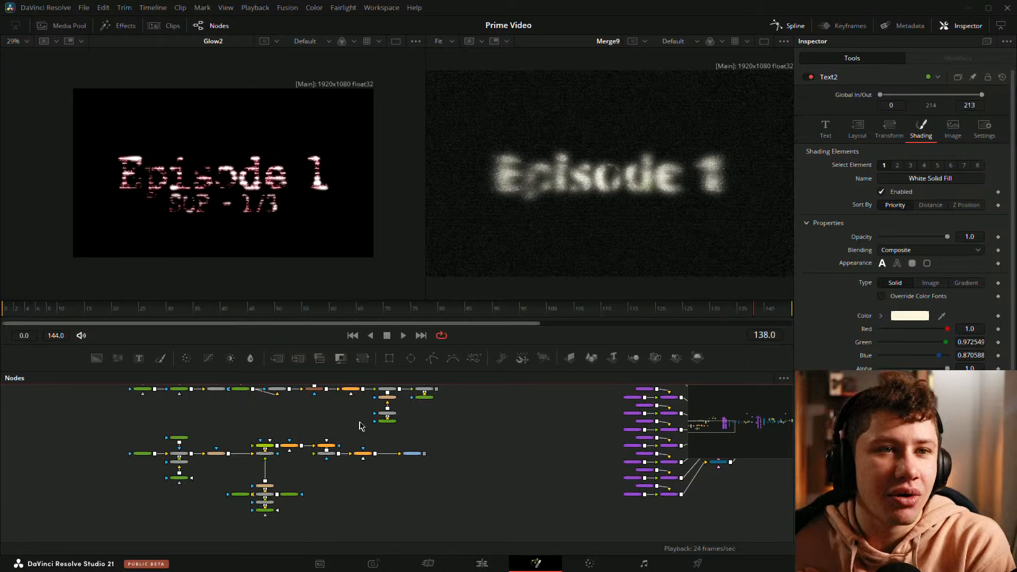
{"action": "left_click", "coordinate": [359, 454]}
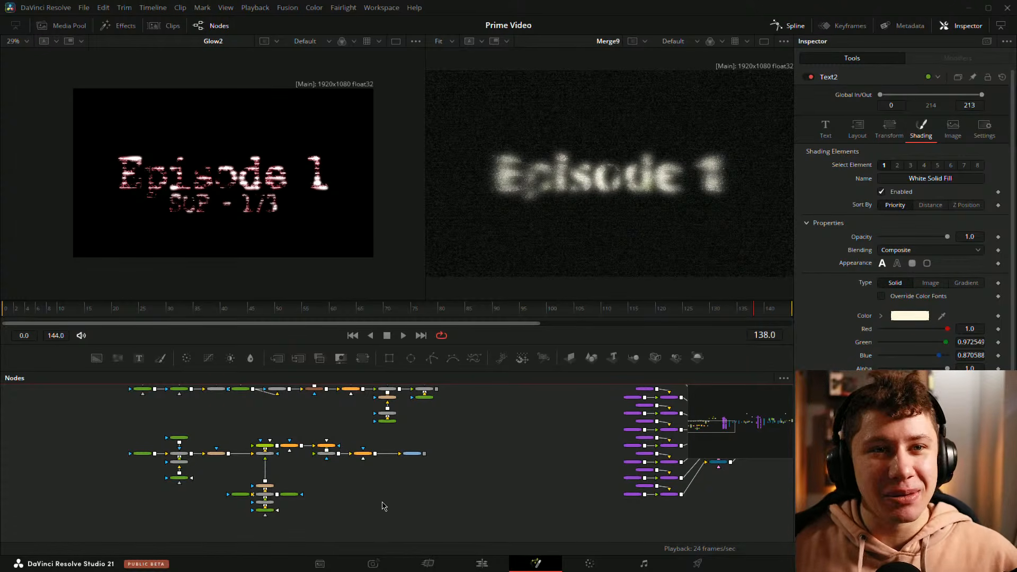
{"action": "scroll", "coordinate": [297, 471], "scroll_direction": "up", "scroll_amount": 4}
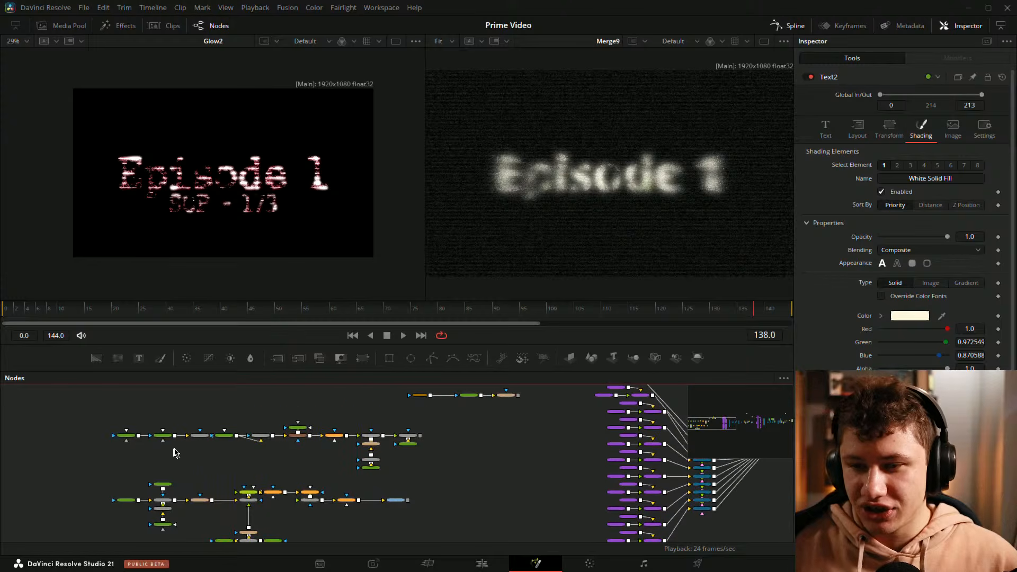
{"action": "scroll", "coordinate": [233, 462], "scroll_direction": "up", "scroll_amount": 4}
{"action": "scroll", "coordinate": [272, 459], "scroll_direction": "up", "scroll_amount": 1}
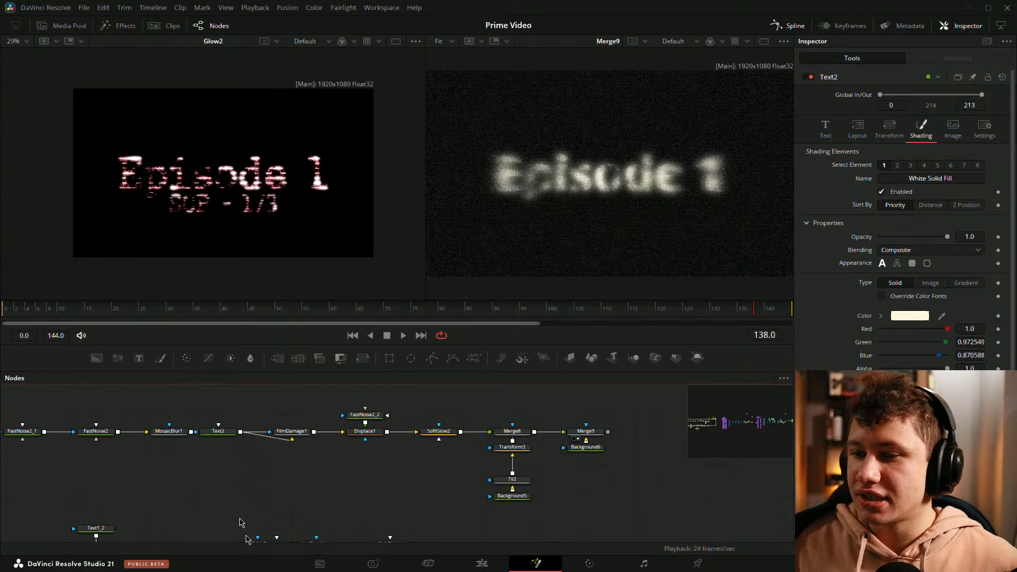
Step: Show Text2 in the second viewer and move the MosaicBlur1 node closer to FastNoise2
{"action": "left_click", "coordinate": [216, 431]}
{"action": "left_click_drag", "start_coordinate": [611, 225], "coordinate": [612, 223]}
{"action": "left_click_drag", "start_coordinate": [173, 433], "coordinate": [149, 433]}
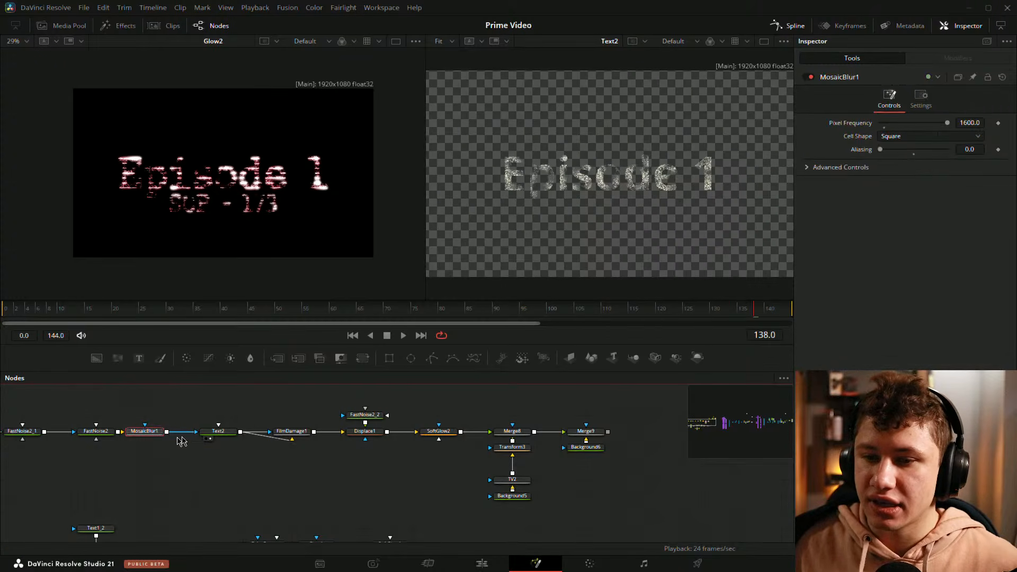
Step: Disconnect MosaicBlur1 from Text2 to examine the text without its noise input, and undo the disconnection
{"action": "left_click", "coordinate": [187, 431]}
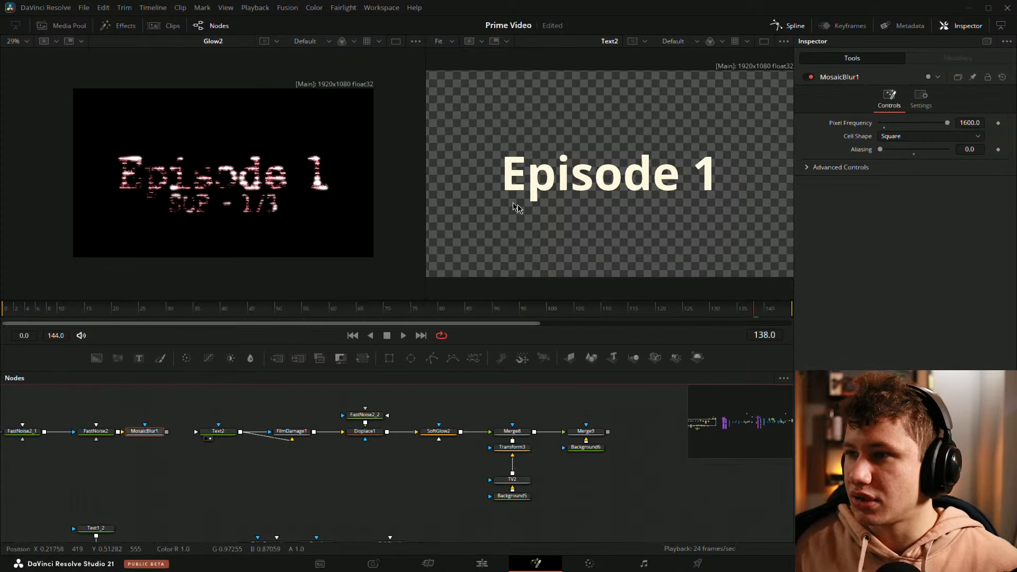
{"action": "scroll", "coordinate": [533, 170], "scroll_direction": "up", "scroll_amount": 2}
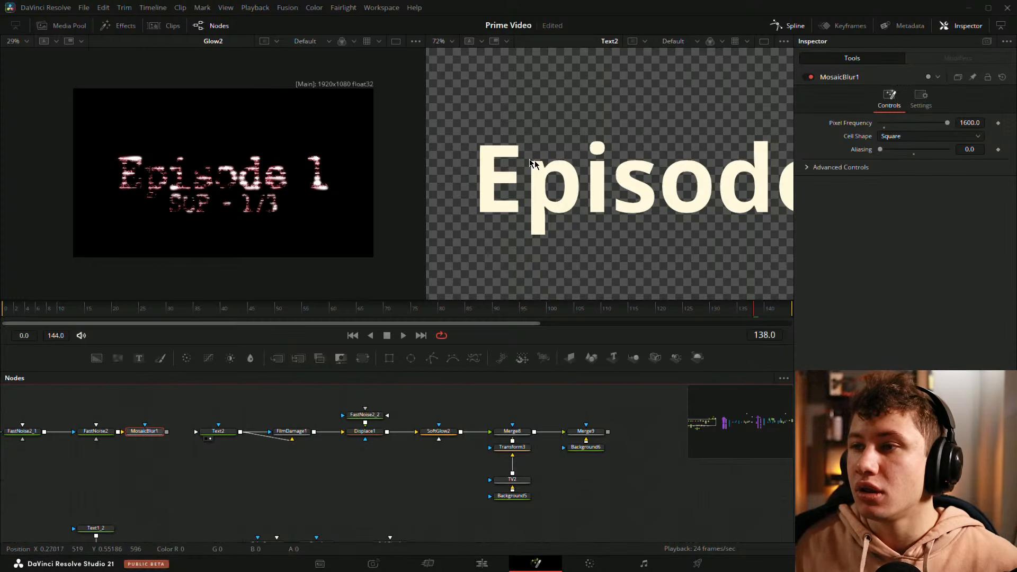
{"action": "scroll", "coordinate": [533, 165], "scroll_direction": "down", "scroll_amount": 2}
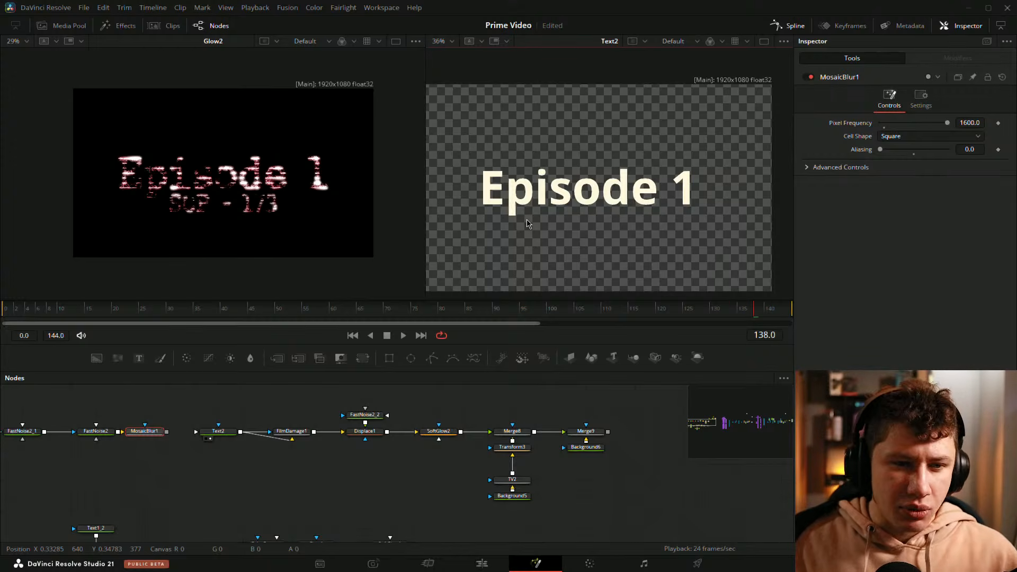
{"action": "key", "text": "ctrl+z"}
{"action": "left_click", "coordinate": [200, 478]}
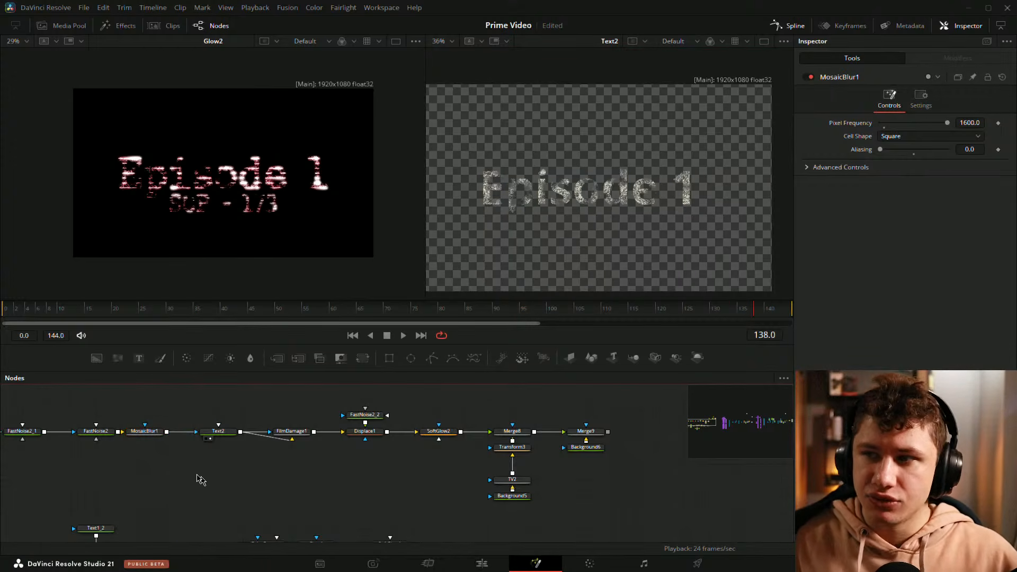
Step: Narrow the first viewer and frame the full Glow2 and Text2 images side by side
{"action": "scroll", "coordinate": [295, 454], "scroll_direction": "down", "scroll_amount": 2}
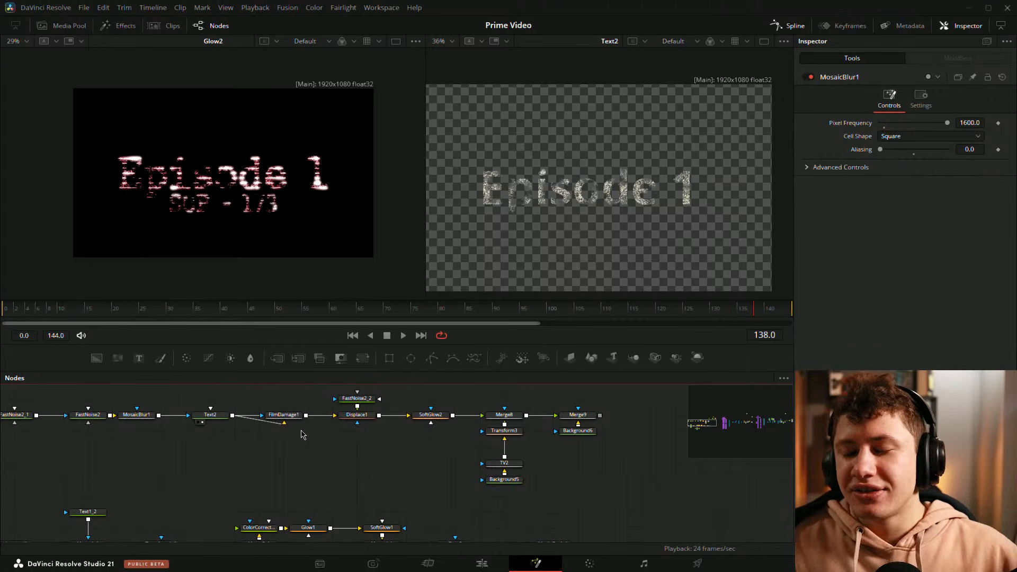
{"action": "left_click_drag", "start_coordinate": [433, 469], "coordinate": [313, 472]}
{"action": "left_click_drag", "start_coordinate": [540, 488], "coordinate": [464, 491]}
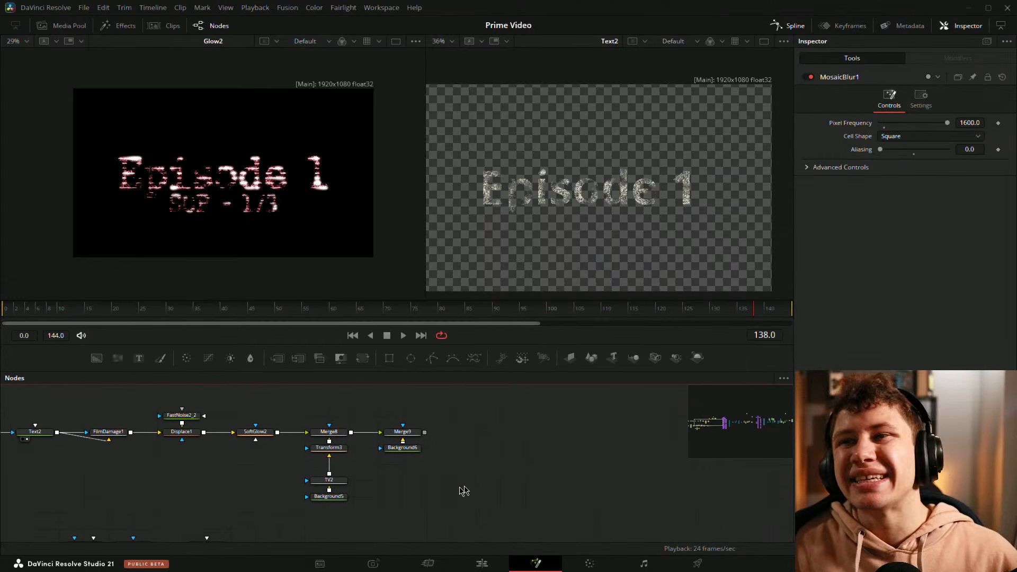
{"action": "key", "text": "ctrl+f"}
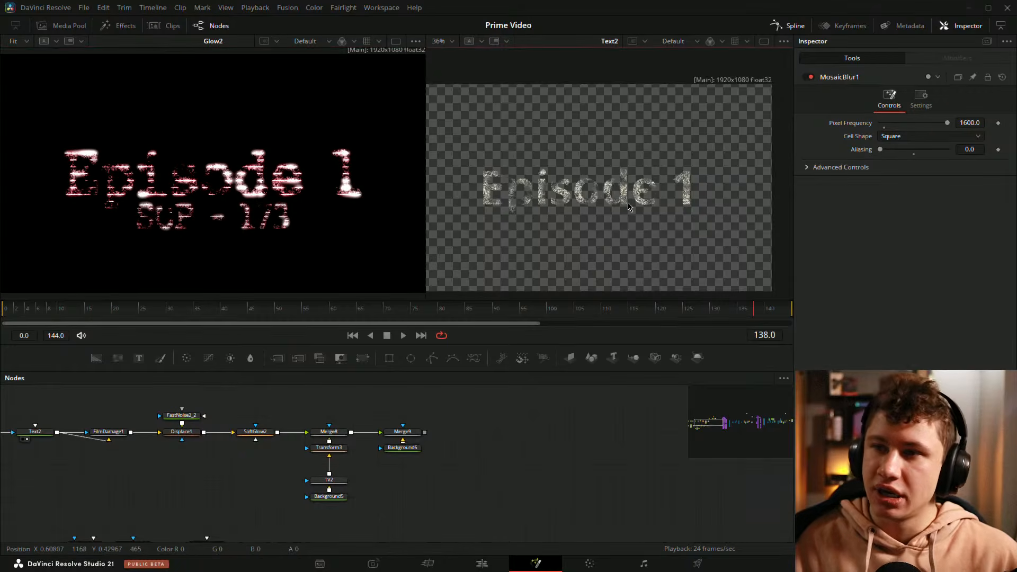
{"action": "key", "text": "ctrl+f"}
{"action": "left_click_drag", "start_coordinate": [427, 169], "coordinate": [402, 170]}
{"action": "scroll", "coordinate": [530, 159], "scroll_direction": "down", "scroll_amount": 2}
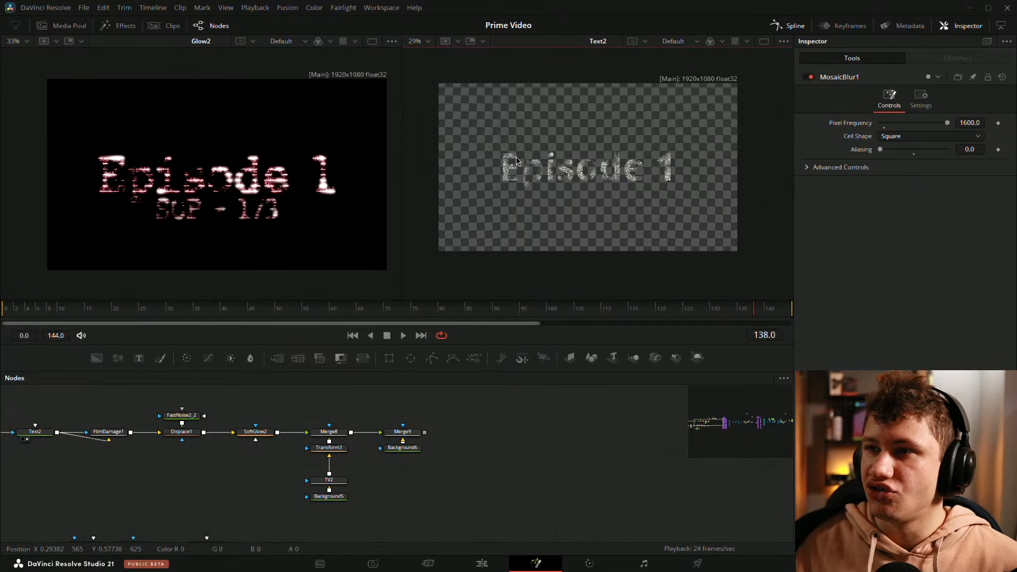
Step: Add a Text 3D node in the empty area of the node tree, beyond the MediaOut1_1 output
{"action": "scroll", "coordinate": [535, 175], "scroll_direction": "up", "scroll_amount": 1}
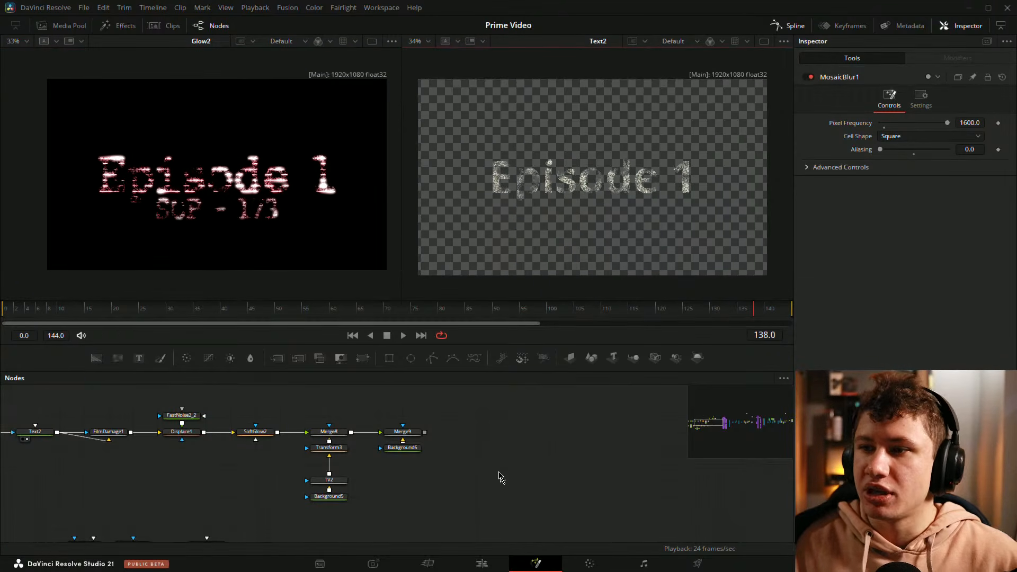
{"action": "left_click_drag", "start_coordinate": [499, 477], "coordinate": [452, 436]}
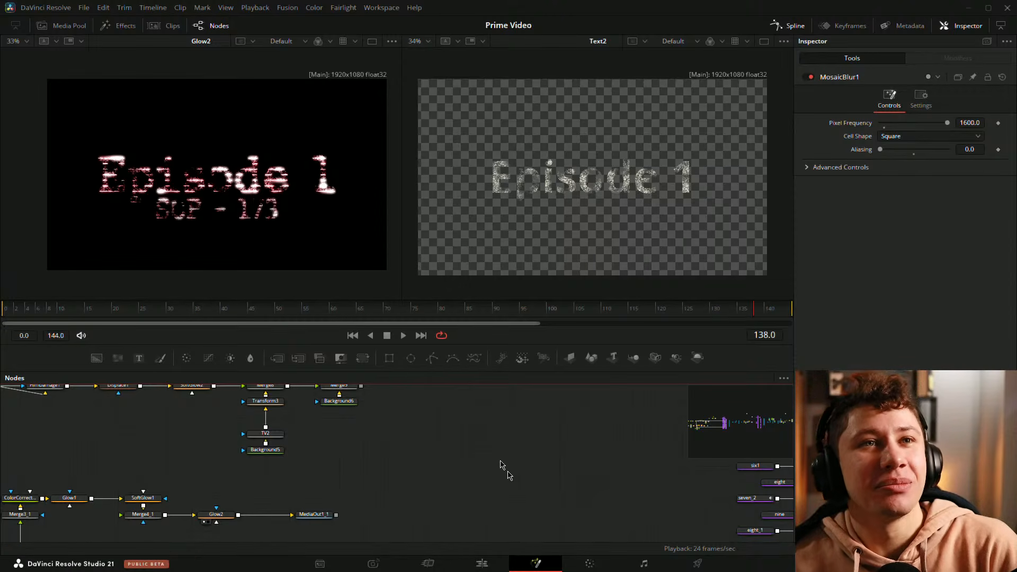
{"action": "left_click_drag", "start_coordinate": [497, 460], "coordinate": [419, 455]}
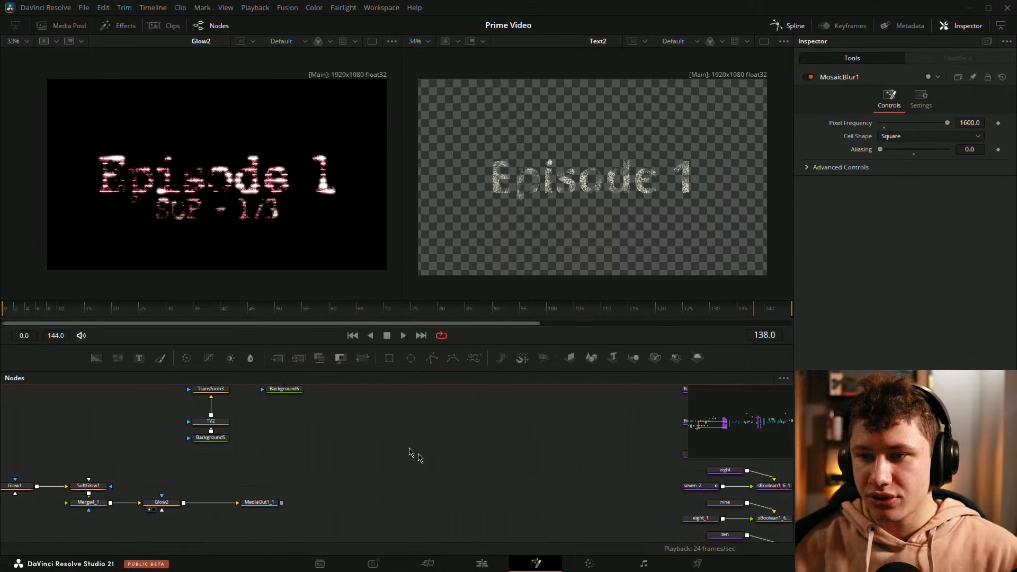
{"action": "key", "text": "shift+space"}
{"action": "type", "text": "text"}
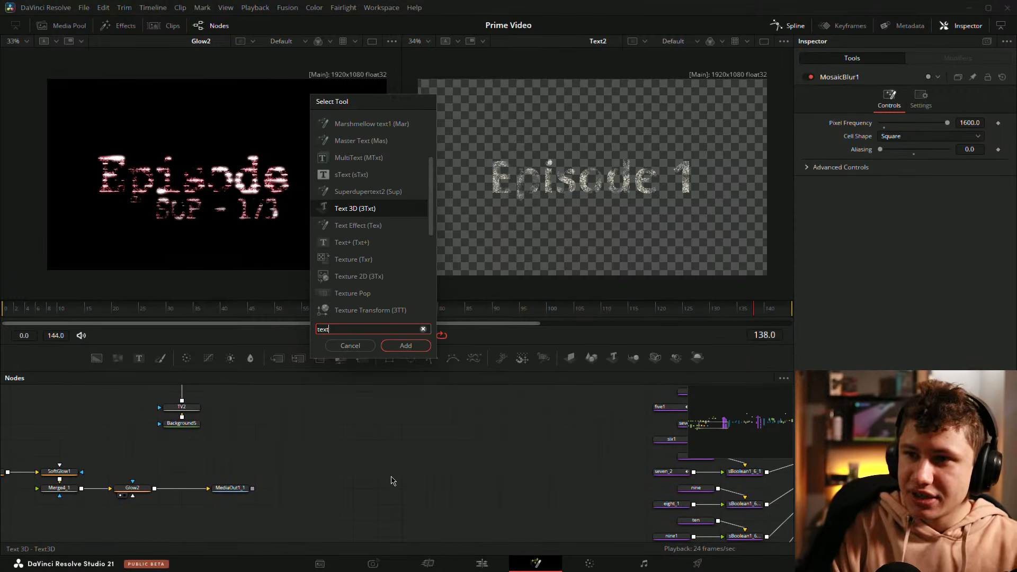
{"action": "key", "text": "Return"}
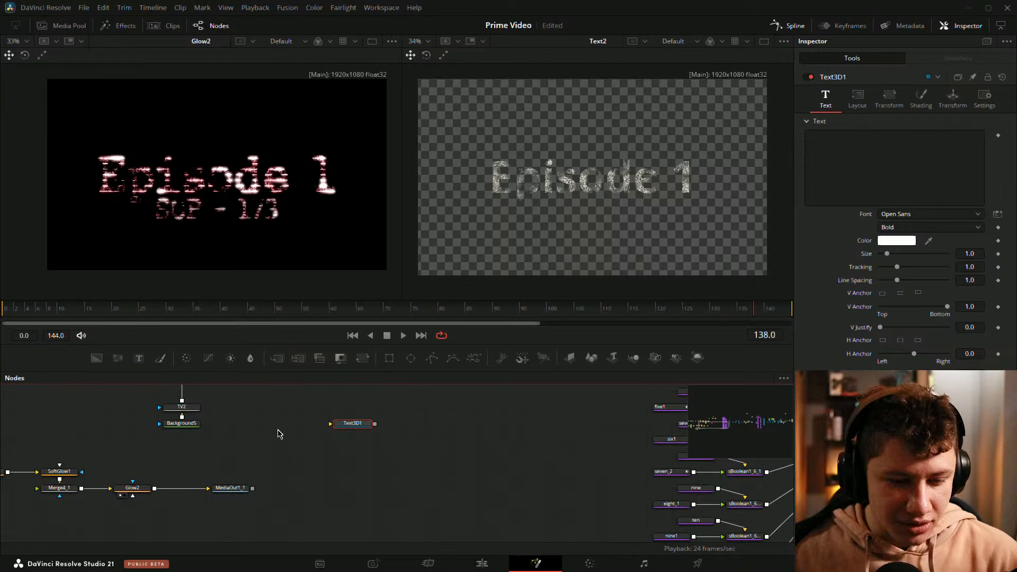
{"action": "left_click_drag", "start_coordinate": [352, 424], "coordinate": [378, 439]}
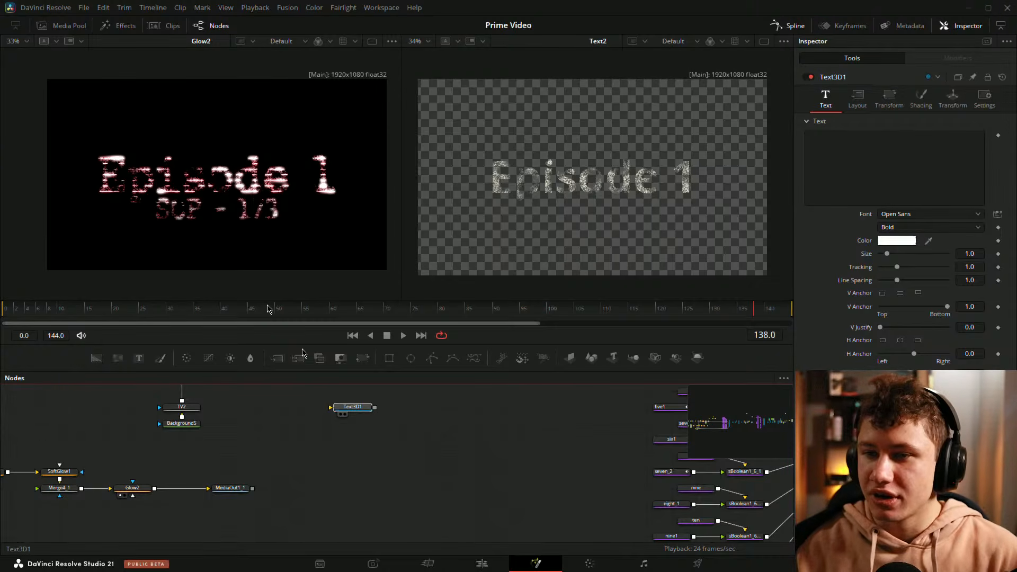
Step: Show Text3D1 in the first viewer and enter the person's name as its text
{"action": "key", "text": "1"}
{"action": "left_click", "coordinate": [831, 148]}
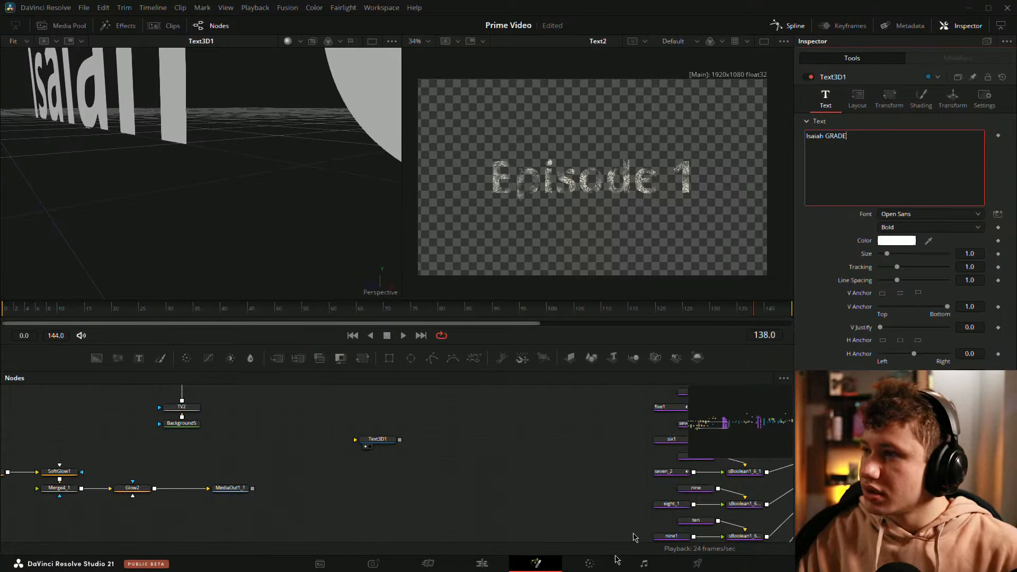
Step: Extrude the Text3D1 lettering so it has visible depth, and view the solid text from the front
{"action": "left_click", "coordinate": [921, 100]}
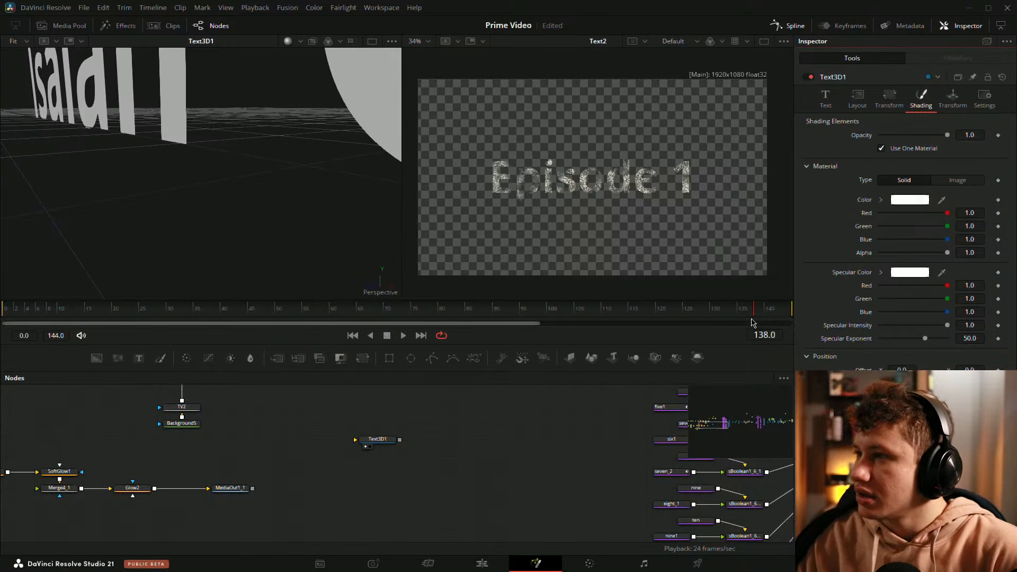
{"action": "left_click", "coordinate": [378, 439]}
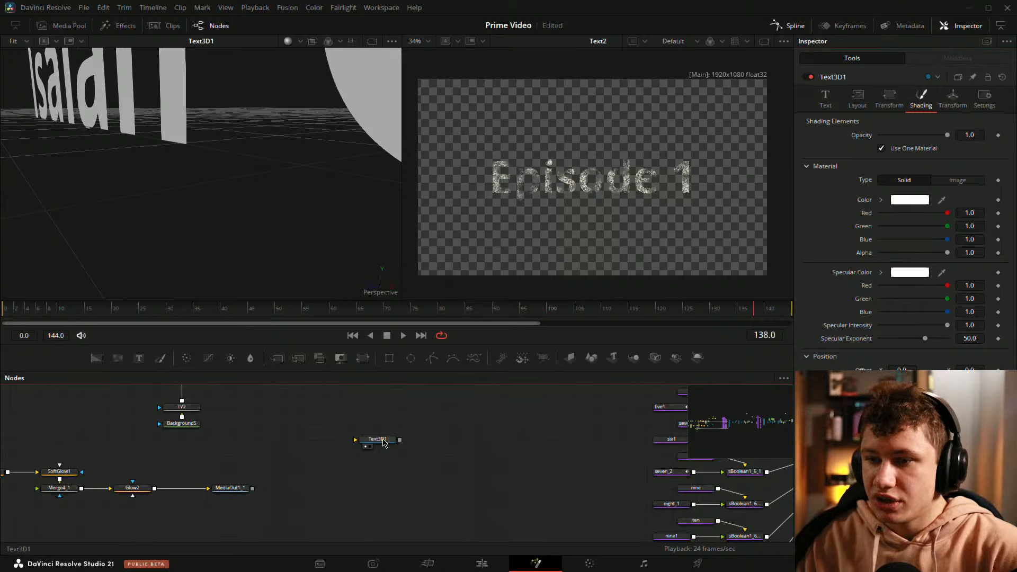
{"action": "left_click_drag", "start_coordinate": [271, 264], "coordinate": [270, 212]}
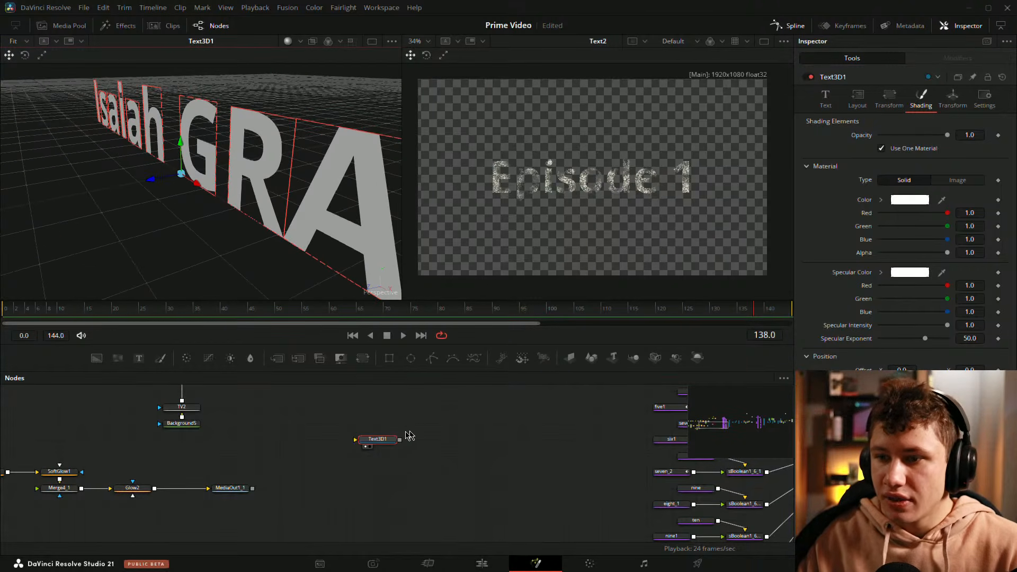
{"action": "left_click_drag", "start_coordinate": [378, 439], "coordinate": [297, 212]}
{"action": "left_click_drag", "start_coordinate": [294, 199], "coordinate": [259, 196]}
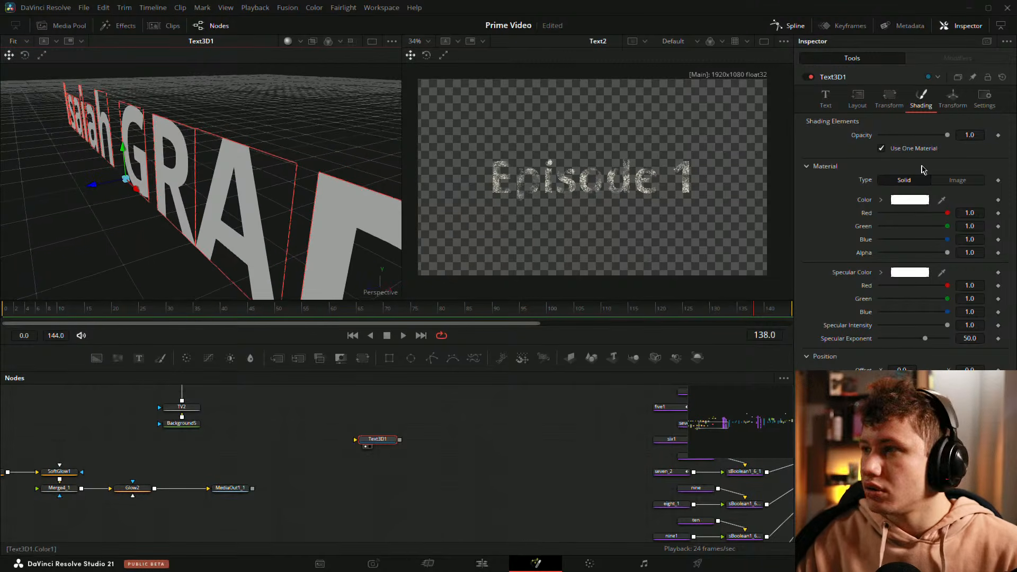
{"action": "left_click", "coordinate": [826, 98]}
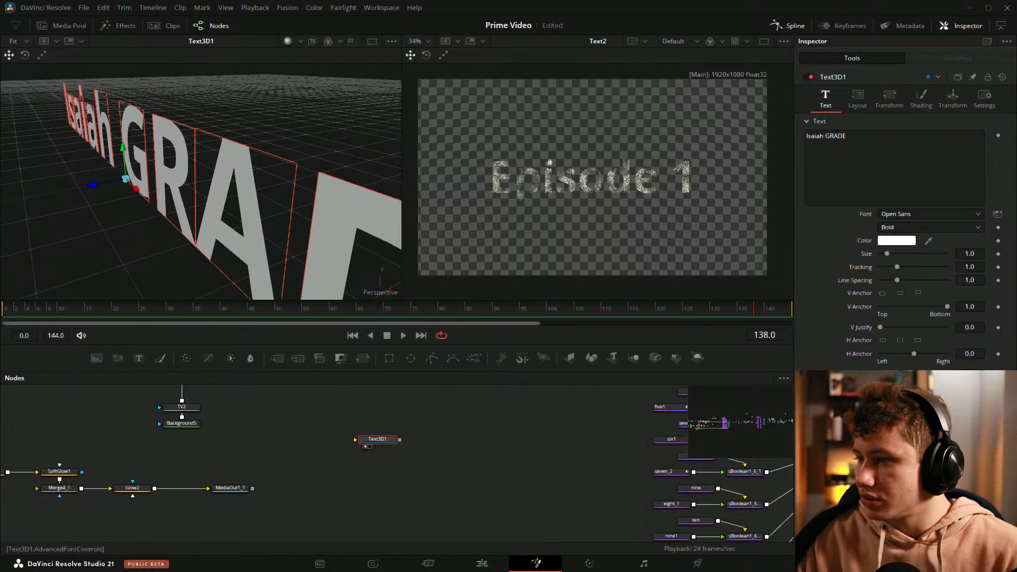
{"action": "left_click_drag", "start_coordinate": [880, 466], "coordinate": [906, 467]}
{"action": "left_click", "coordinate": [493, 465]}
{"action": "left_click_drag", "start_coordinate": [269, 250], "coordinate": [140, 204]}
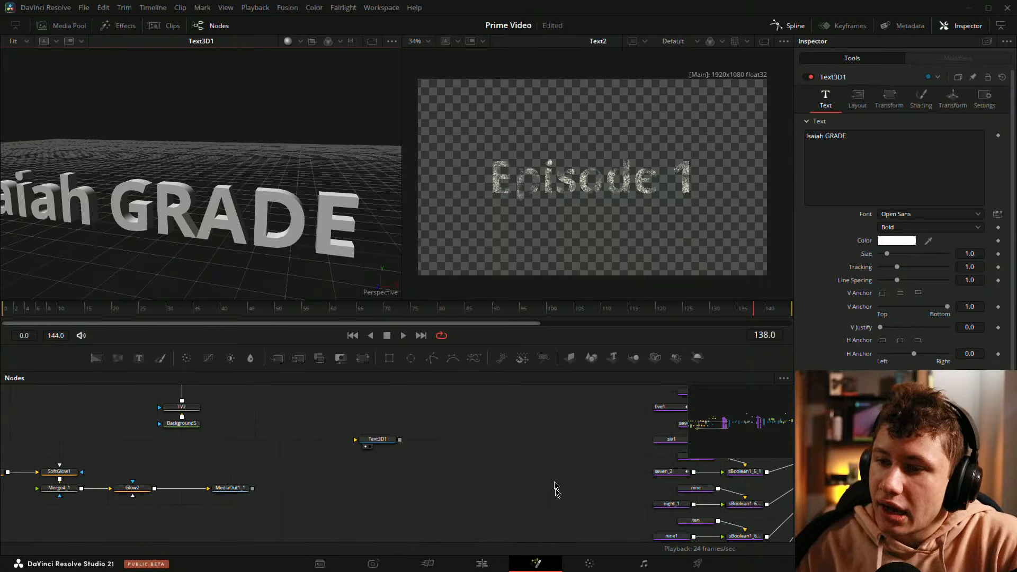
Step: Add a Duplicate 3D node and place it in line beside Text3D1
{"action": "left_click_drag", "start_coordinate": [539, 456], "coordinate": [523, 463]}
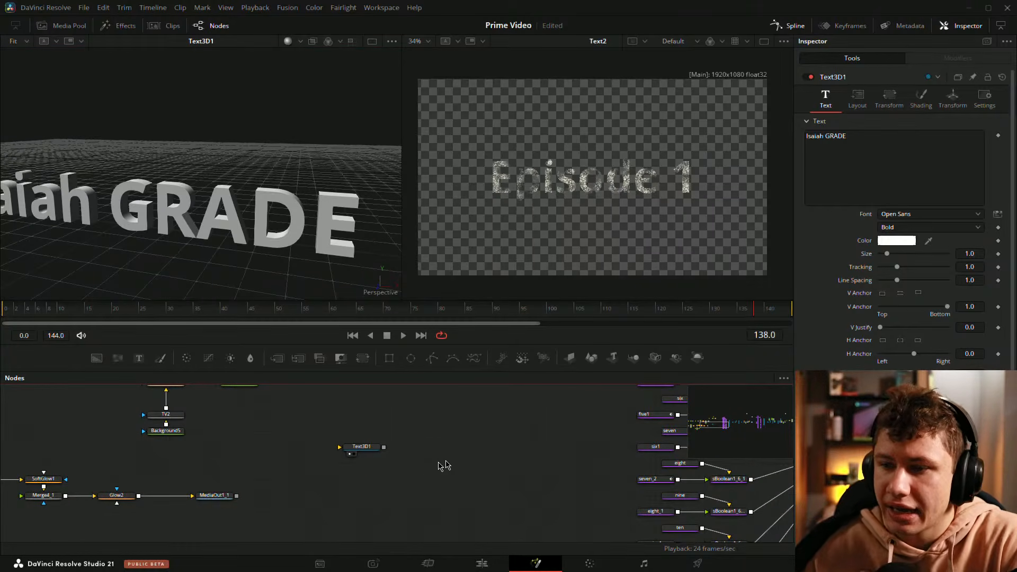
{"action": "key", "text": "shift+space"}
{"action": "type", "text": "dupl"}
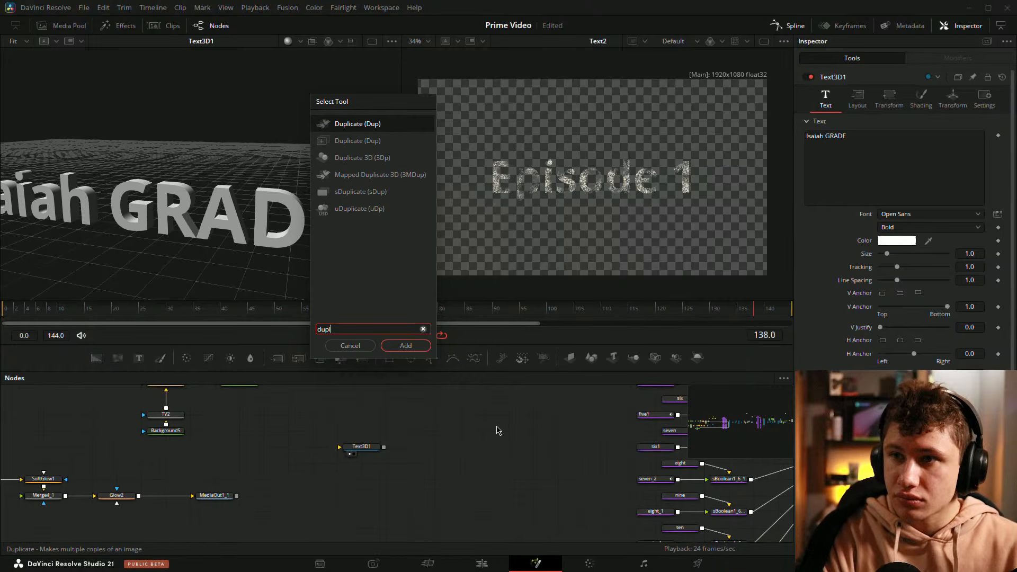
{"action": "key", "text": "Down"}
{"action": "key", "text": "Down"}
{"action": "key", "text": "Return"}
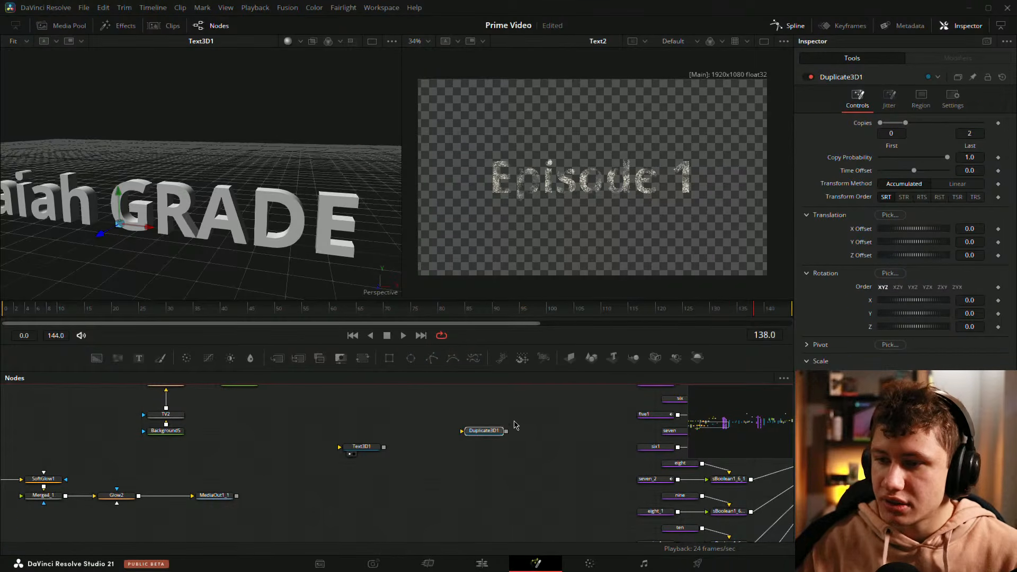
{"action": "left_click_drag", "start_coordinate": [491, 435], "coordinate": [467, 451]}
Step: Turn off Use One Material for Text3D1 to examine its separate bevel material settings, and turn it back on
{"action": "left_click", "coordinate": [356, 447]}
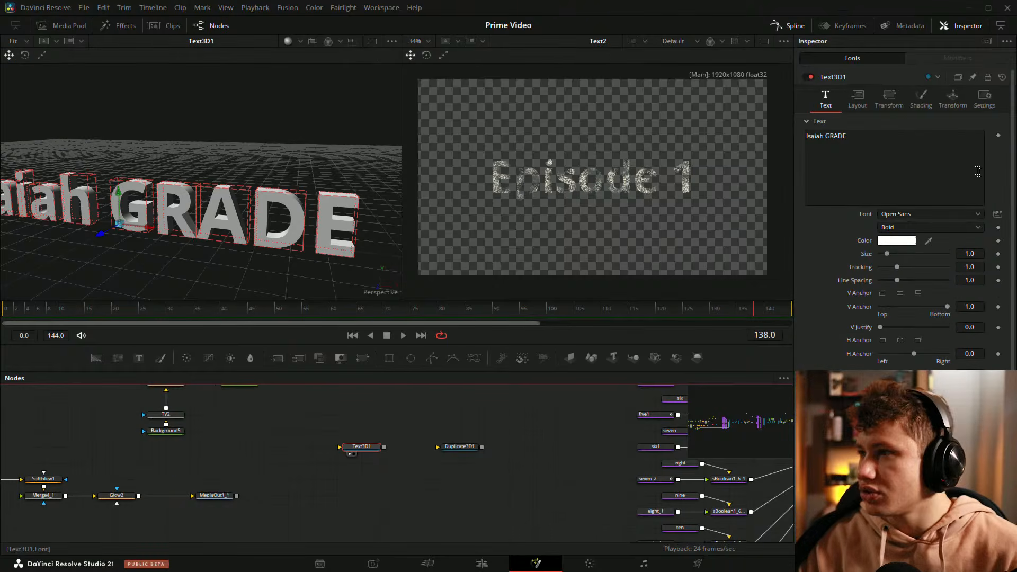
{"action": "left_click", "coordinate": [913, 99]}
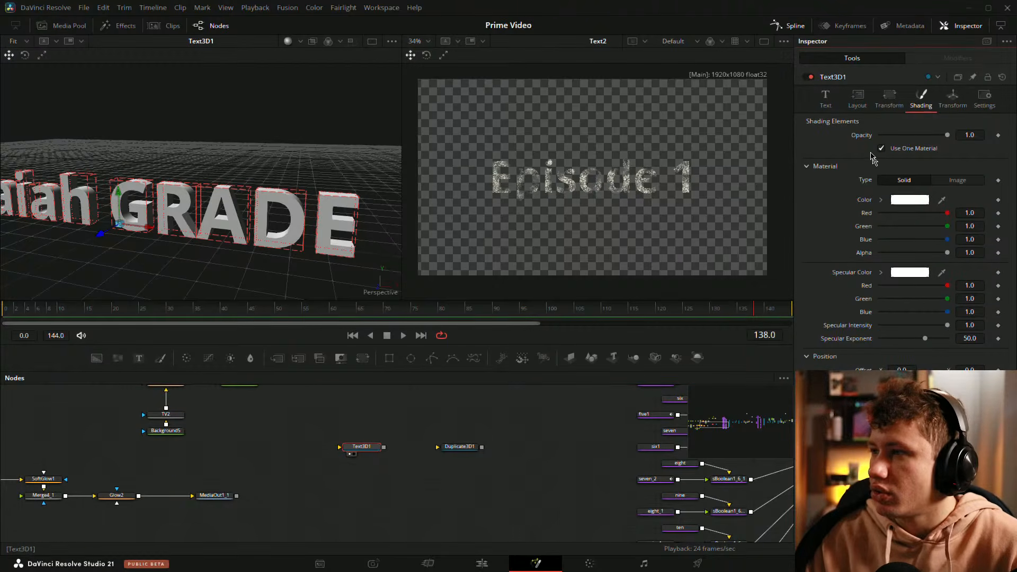
{"action": "left_click", "coordinate": [883, 150]}
{"action": "scroll", "coordinate": [901, 223], "scroll_direction": "down", "scroll_amount": 2}
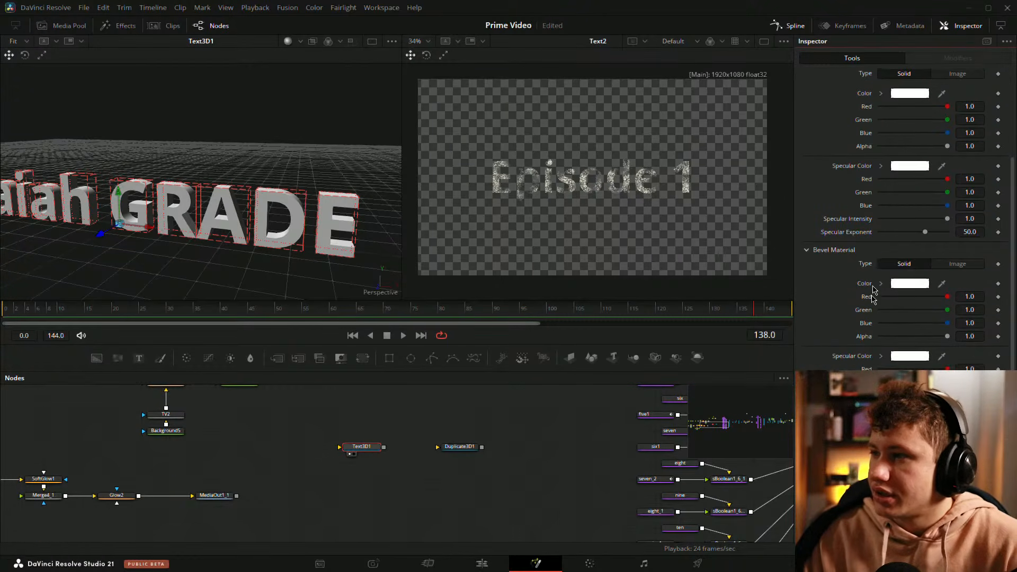
{"action": "scroll", "coordinate": [901, 223], "scroll_direction": "up", "scroll_amount": 2}
{"action": "left_click", "coordinate": [881, 148]}
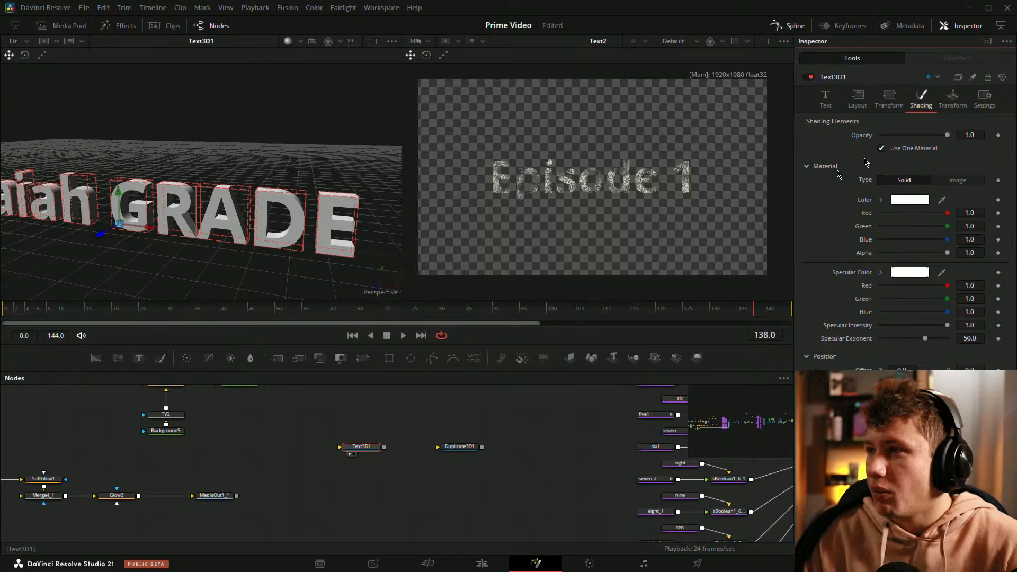
{"action": "left_click", "coordinate": [496, 460]}
Step: Connect Text3D1 to Duplicate3D1, space the two nodes apart and show Duplicate3D1 in the first viewer
{"action": "scroll", "coordinate": [429, 442], "scroll_direction": "up", "scroll_amount": 2}
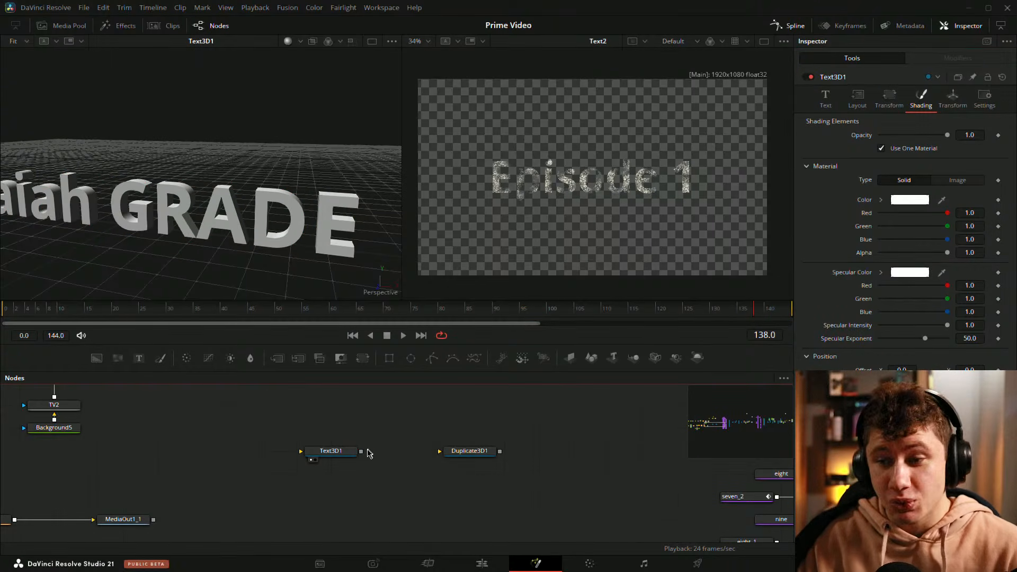
{"action": "left_click_drag", "start_coordinate": [361, 452], "coordinate": [477, 451]}
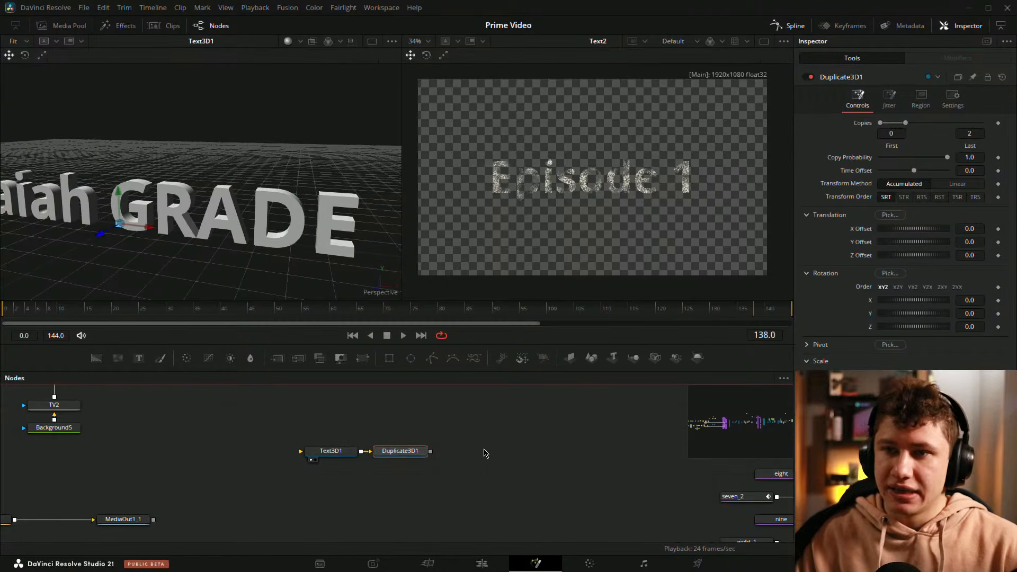
{"action": "left_click", "coordinate": [486, 453]}
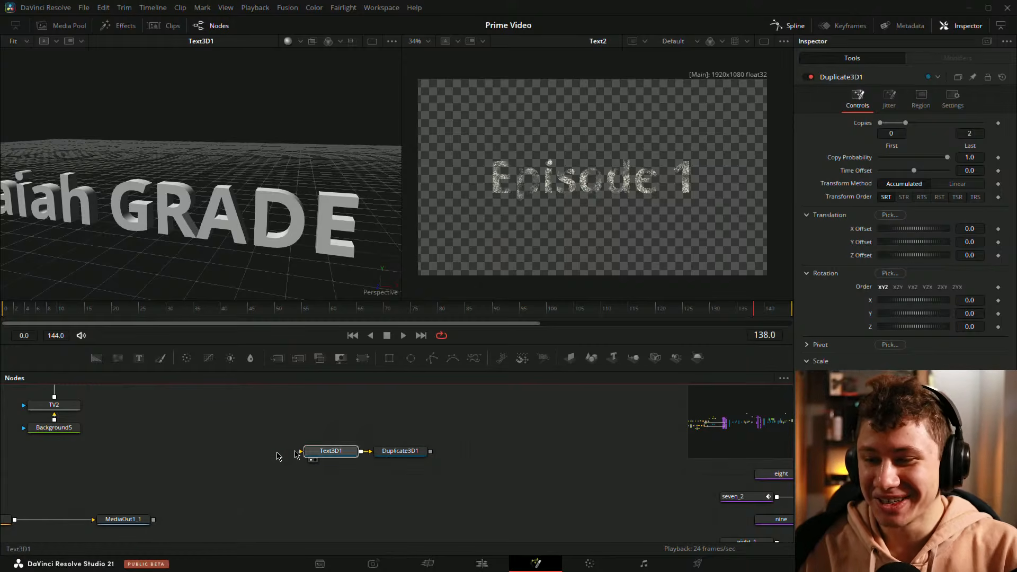
{"action": "left_click_drag", "start_coordinate": [318, 452], "coordinate": [248, 452]}
{"action": "left_click_drag", "start_coordinate": [412, 457], "coordinate": [378, 456]}
{"action": "key", "text": "1"}
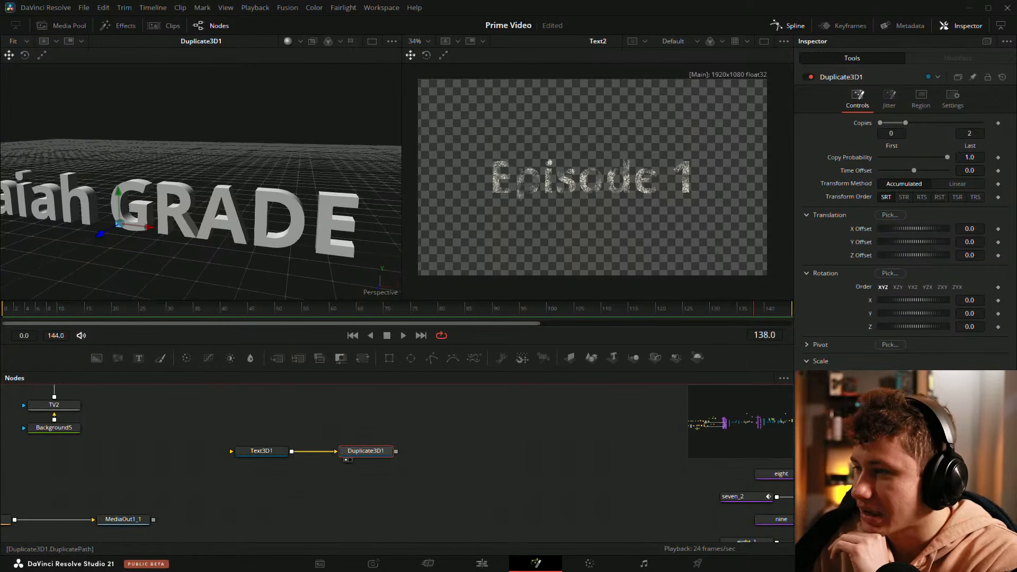
Step: Set the X Offset of Duplicate3D1 to about -0.0186 and examine the overlapping copies of the 3D text up close
{"action": "left_click_drag", "start_coordinate": [893, 388], "coordinate": [895, 388]}
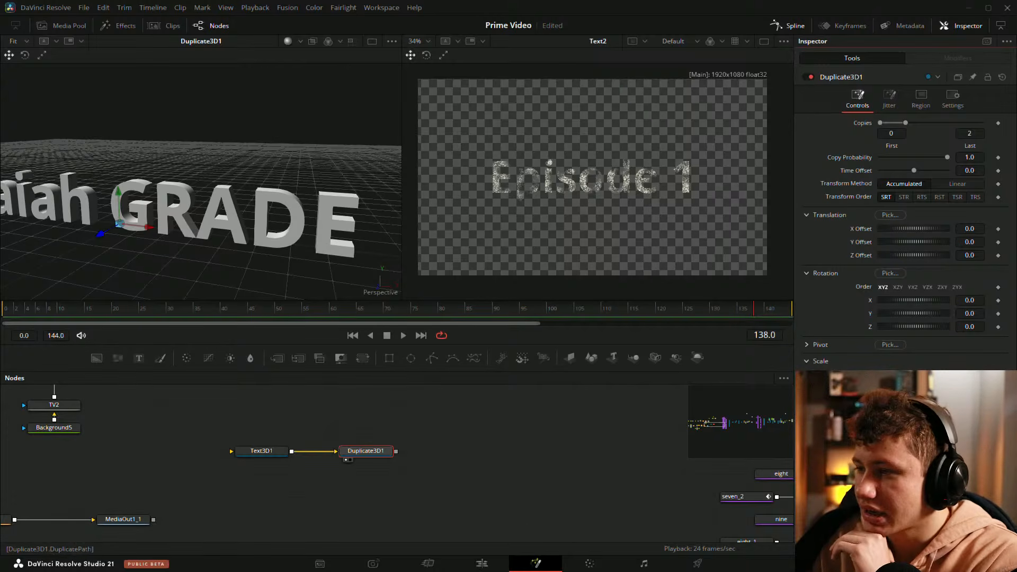
{"action": "left_click_drag", "start_coordinate": [286, 170], "coordinate": [310, 161]}
{"action": "right_click", "coordinate": [310, 162]}
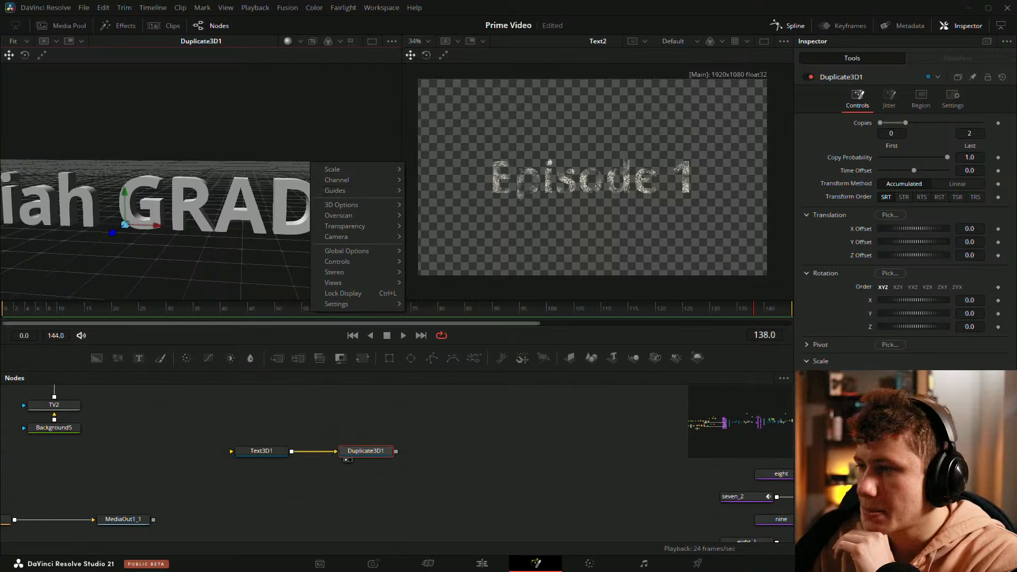
{"action": "left_click", "coordinate": [894, 388]}
{"action": "left_click_drag", "start_coordinate": [894, 388], "coordinate": [896, 388]}
{"action": "left_click_drag", "start_coordinate": [227, 231], "coordinate": [200, 230]}
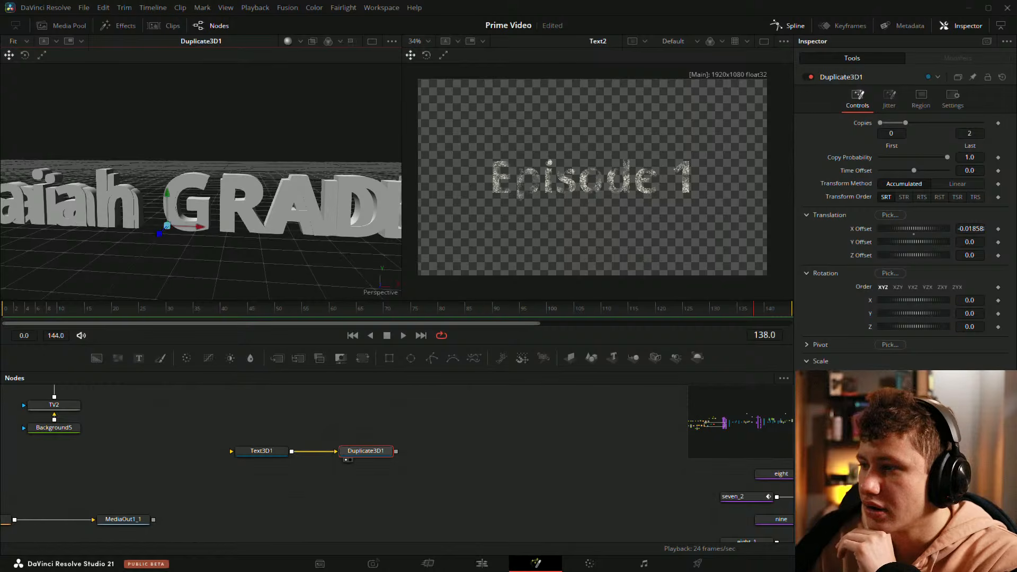
{"action": "left_click_drag", "start_coordinate": [304, 225], "coordinate": [275, 204]}
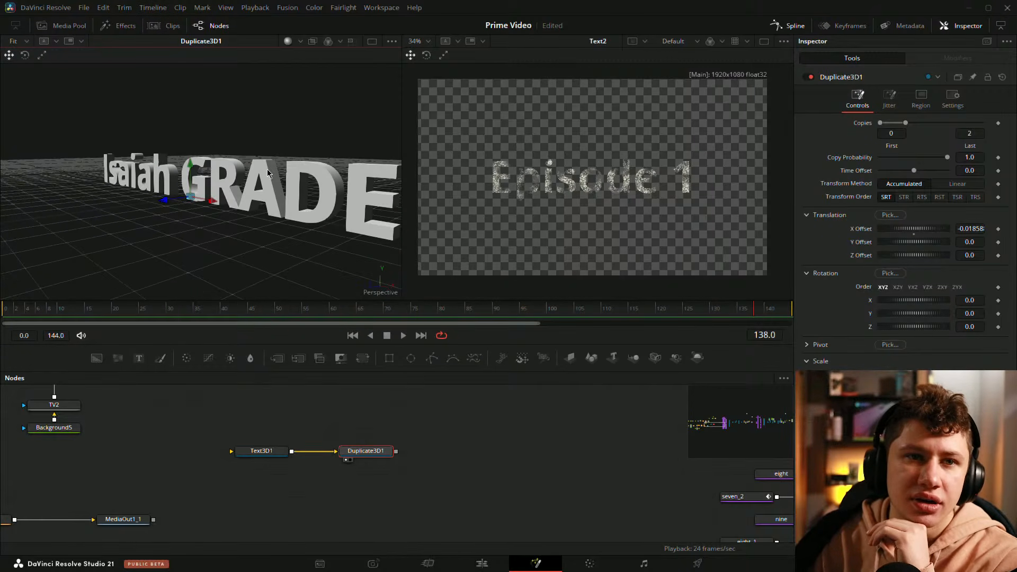
{"action": "left_click_drag", "start_coordinate": [257, 174], "coordinate": [226, 208]}
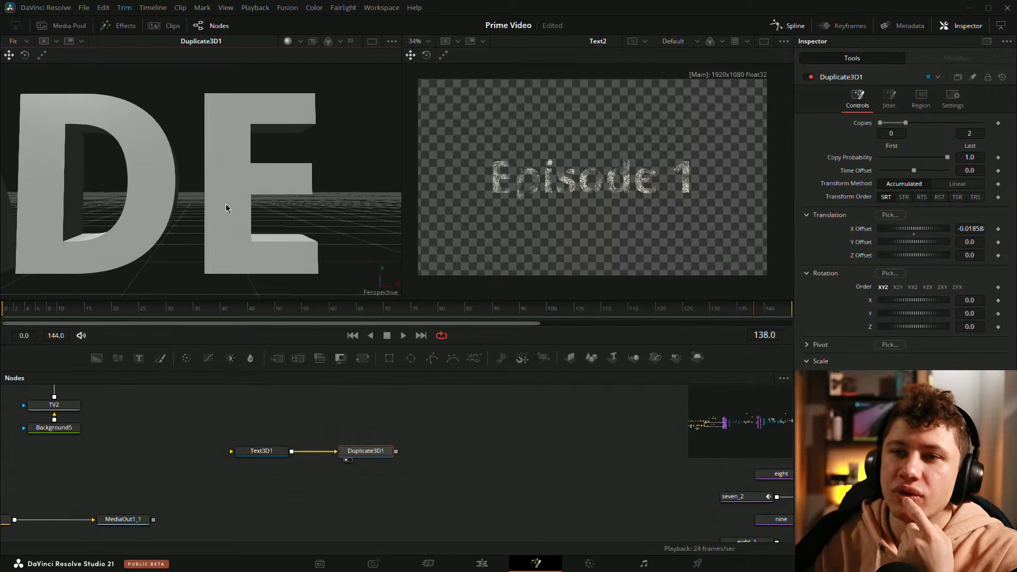
Step: Paste a copy of the Text3D1 node directly above the original
{"action": "left_click", "coordinate": [239, 451]}
{"action": "left_click", "coordinate": [826, 98]}
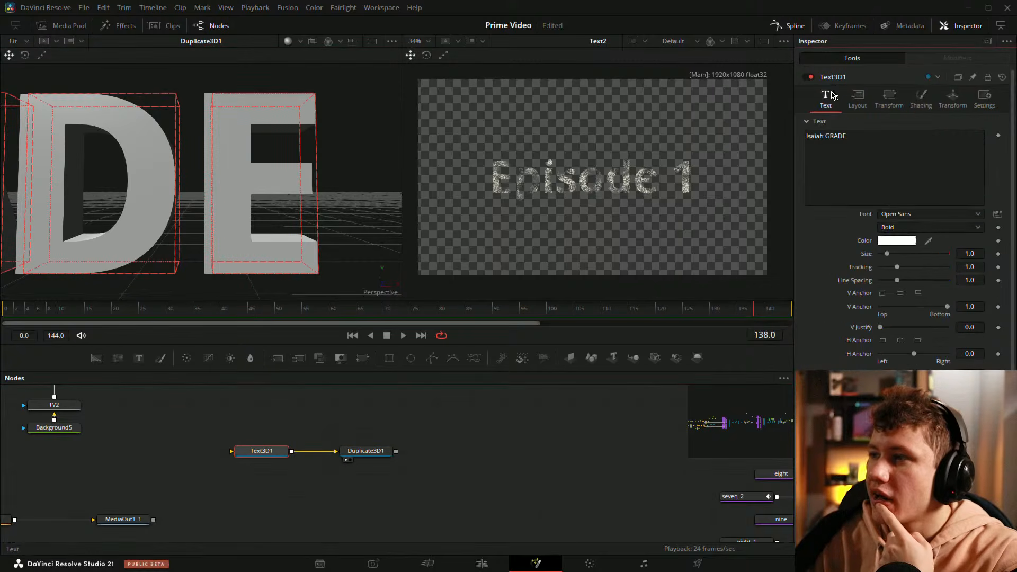
{"action": "left_click", "coordinate": [369, 500]}
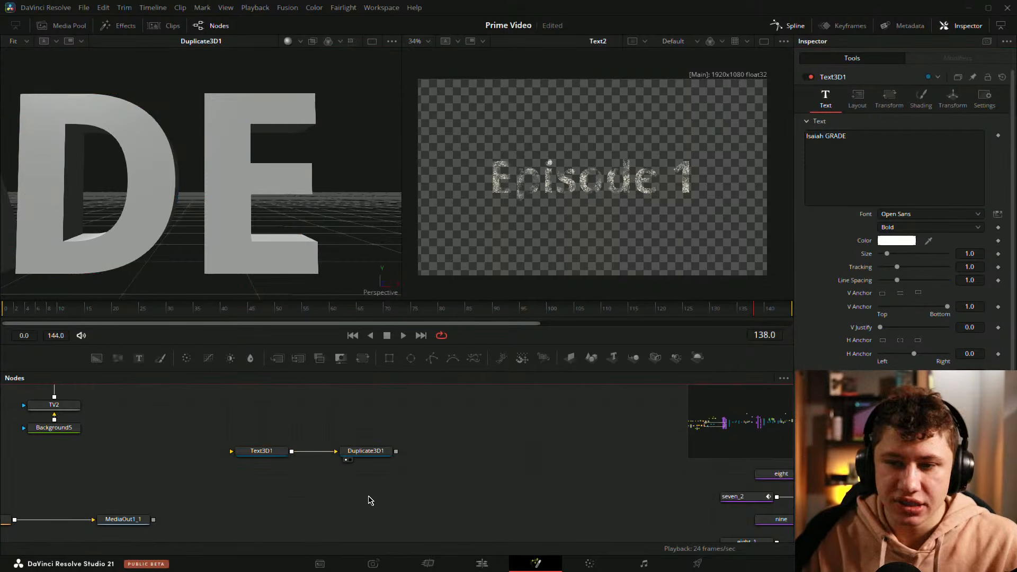
{"action": "left_click", "coordinate": [266, 452]}
{"action": "key", "text": "ctrl+c"}
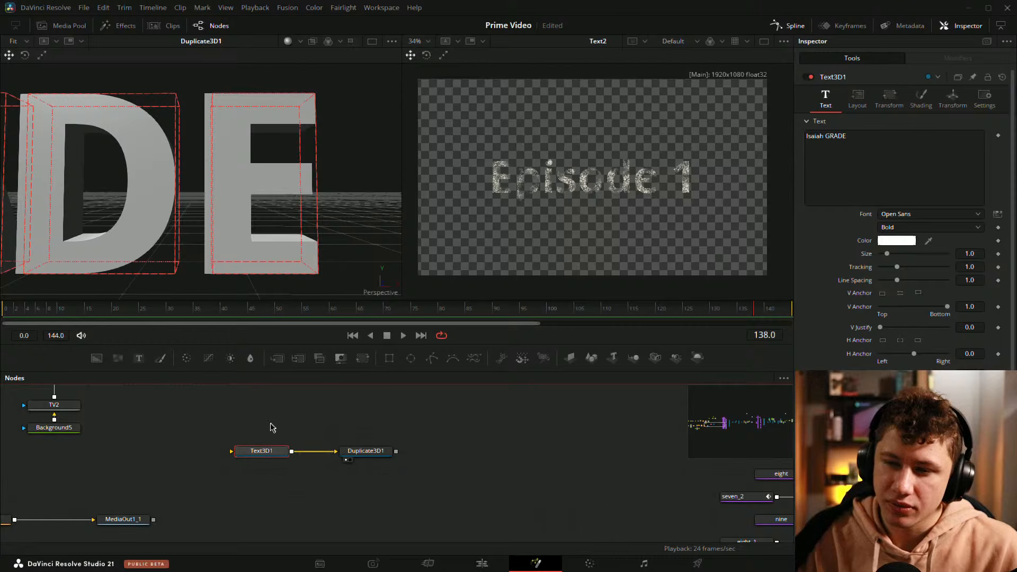
{"action": "key", "text": "ctrl+v"}
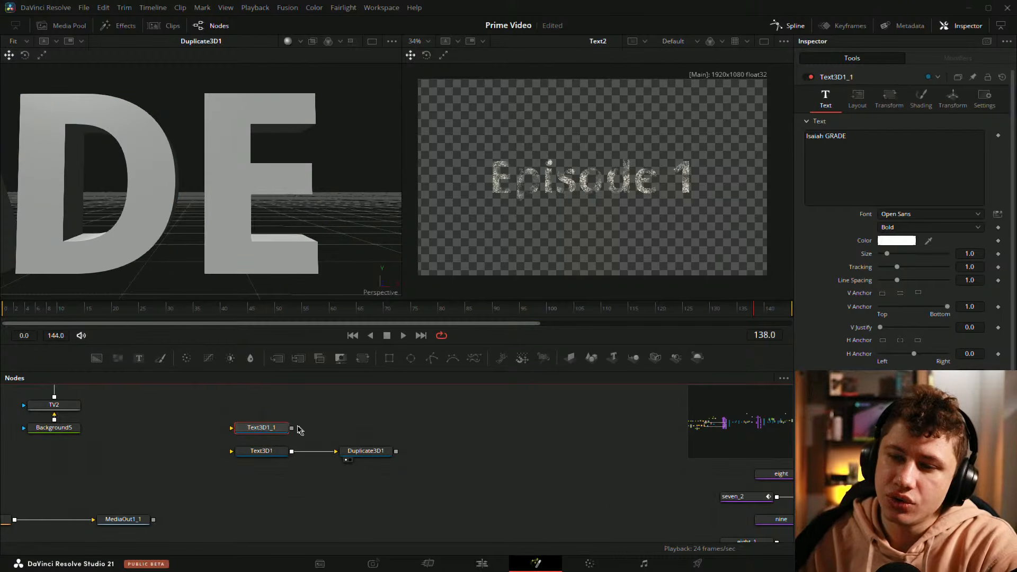
Step: Set the font style of the original Text3D1 node to Semibold
{"action": "left_click", "coordinate": [261, 451]}
{"action": "left_click", "coordinate": [930, 227]}
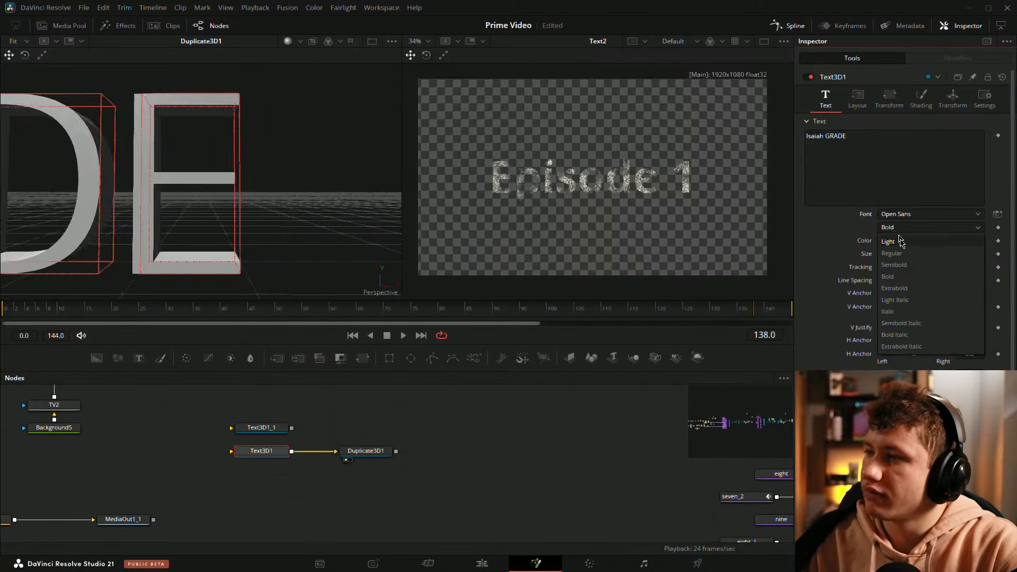
{"action": "left_click", "coordinate": [908, 265]}
Step: Delete the Duplicate3D1 node and join Text3D1_1 and Text3D1 through a Merge 3D node
{"action": "left_click", "coordinate": [281, 428]}
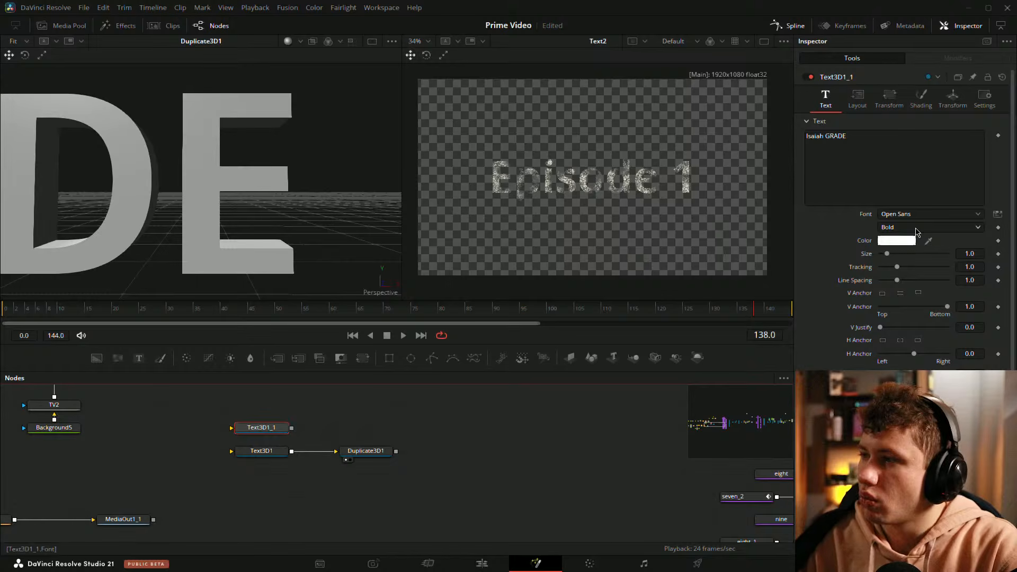
{"action": "left_click", "coordinate": [377, 452]}
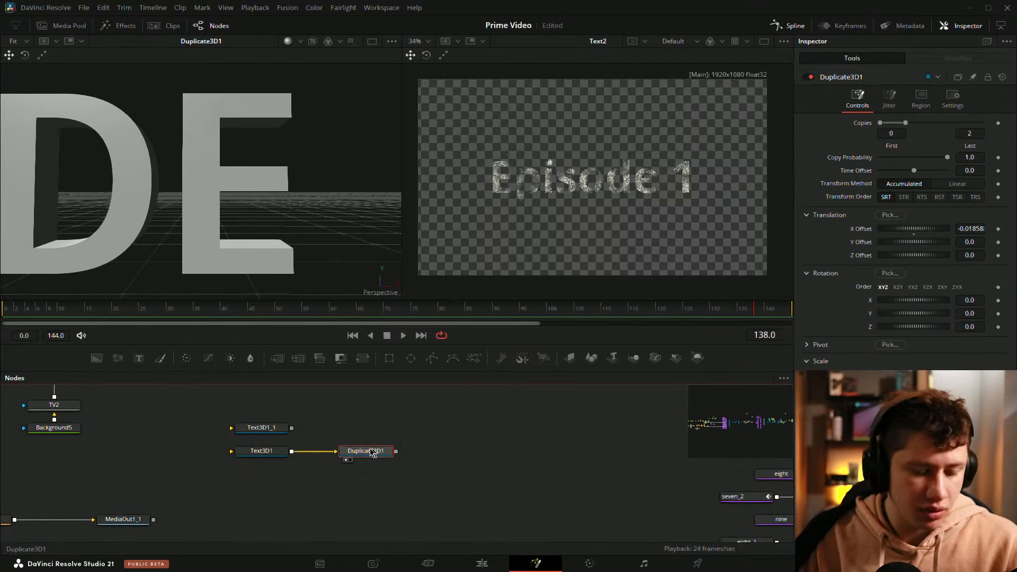
{"action": "key", "text": "Delete"}
{"action": "left_click_drag", "start_coordinate": [292, 427], "coordinate": [290, 234]}
Step: Set the text color of Text3D1_1 to black
{"action": "left_click", "coordinate": [267, 428]}
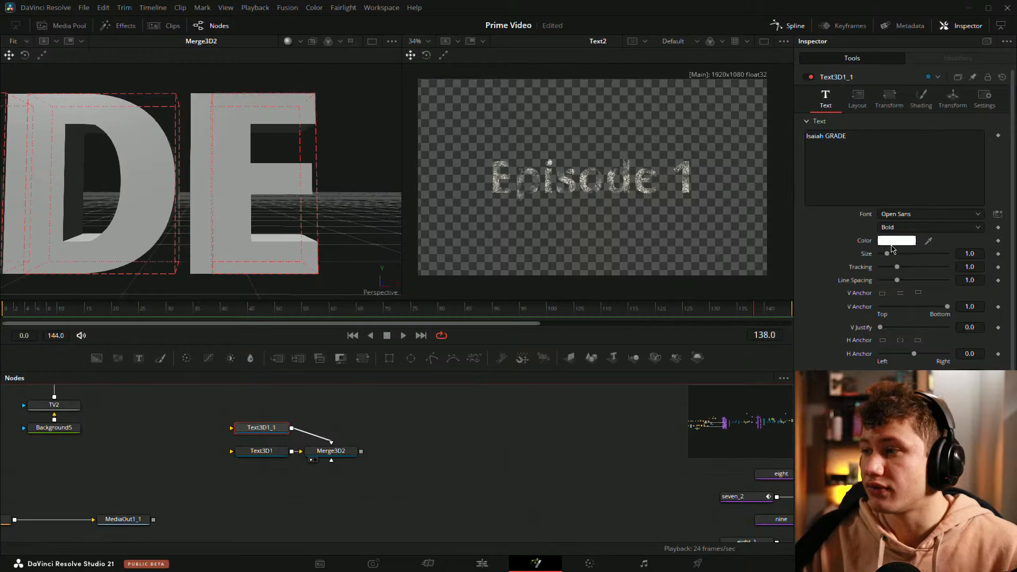
{"action": "left_click", "coordinate": [897, 240]}
{"action": "left_click", "coordinate": [383, 205]}
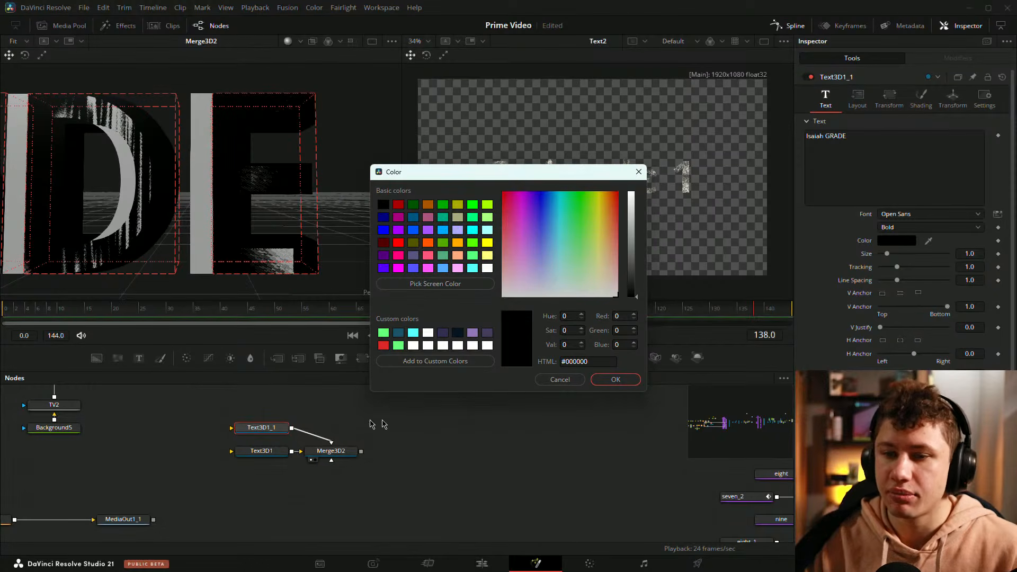
{"action": "left_click", "coordinate": [616, 379]}
{"action": "left_click", "coordinate": [484, 436]}
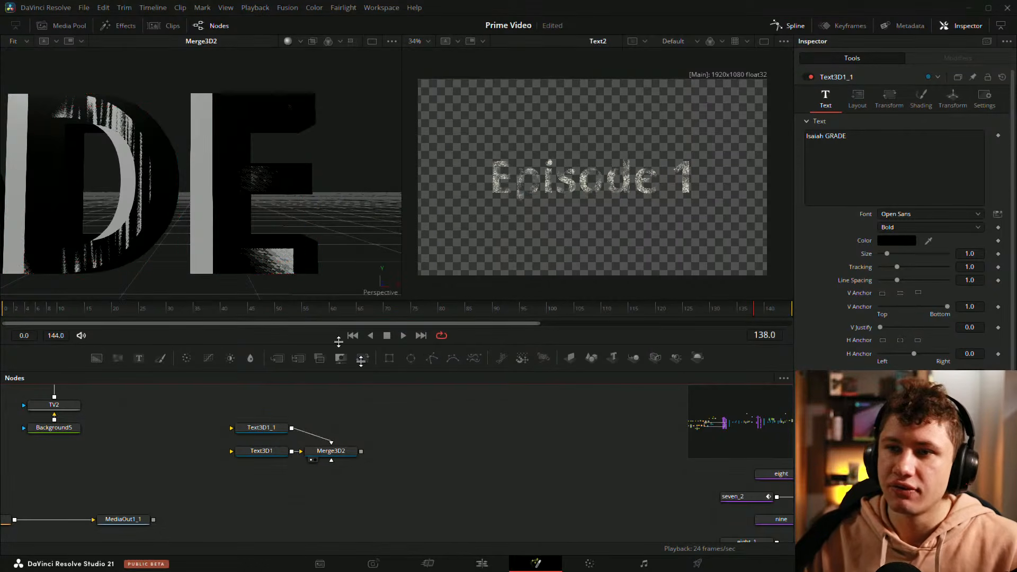
Step: Reduce the extrusion depth of Text3D1_1 so the light text faces stand in front of the black copy
{"action": "scroll", "coordinate": [285, 108], "scroll_direction": "down", "scroll_amount": 3}
{"action": "left_click_drag", "start_coordinate": [285, 108], "coordinate": [279, 153]}
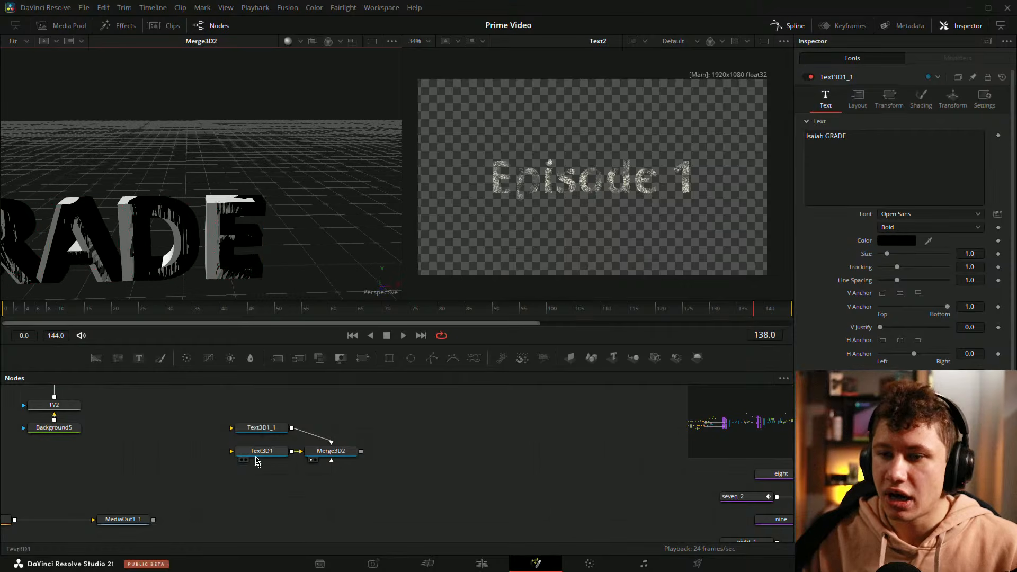
{"action": "left_click", "coordinate": [262, 428]}
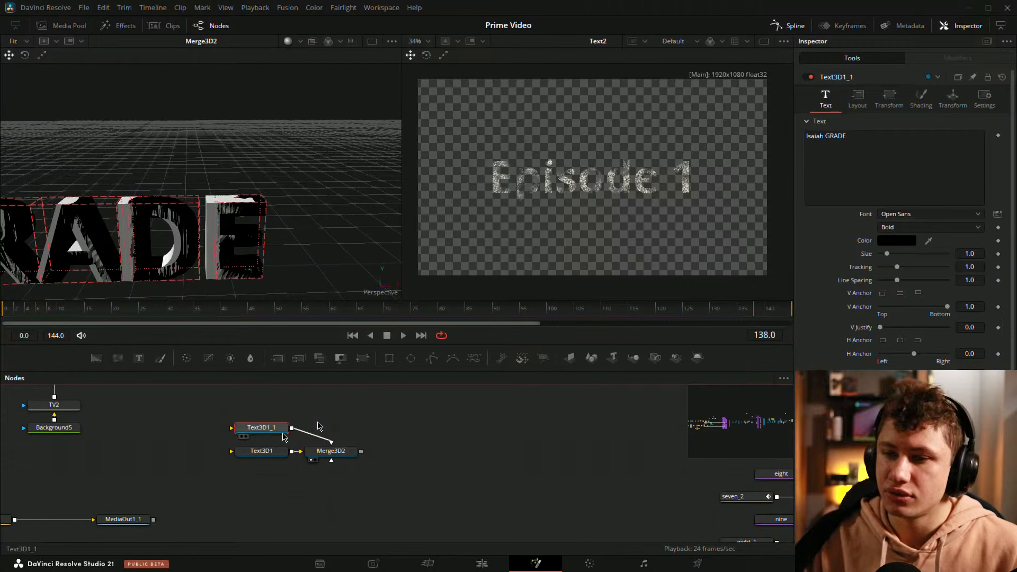
{"action": "scroll", "coordinate": [841, 320], "scroll_direction": "down", "scroll_amount": 1}
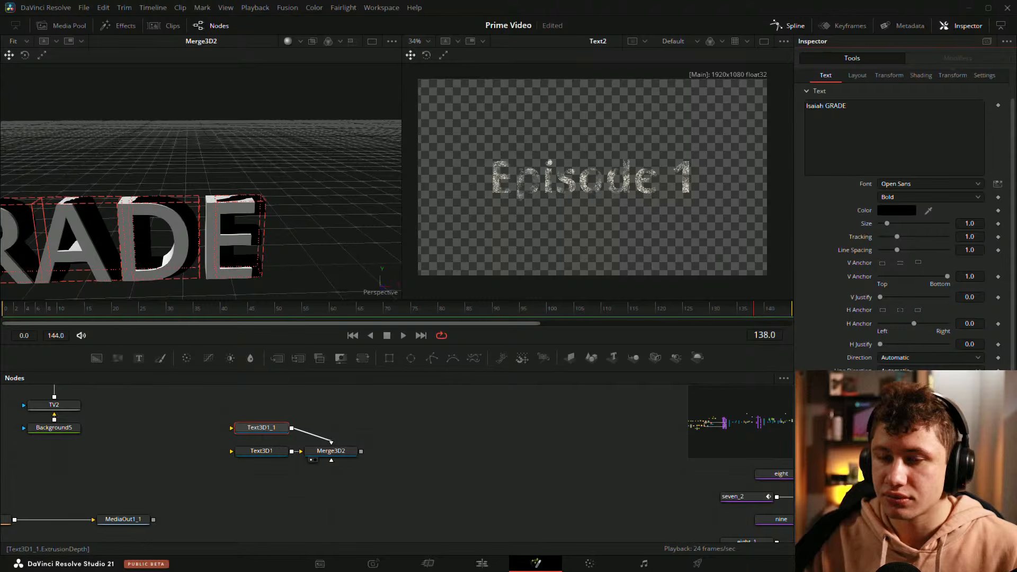
{"action": "scroll", "coordinate": [913, 159], "scroll_direction": "up", "scroll_amount": 1}
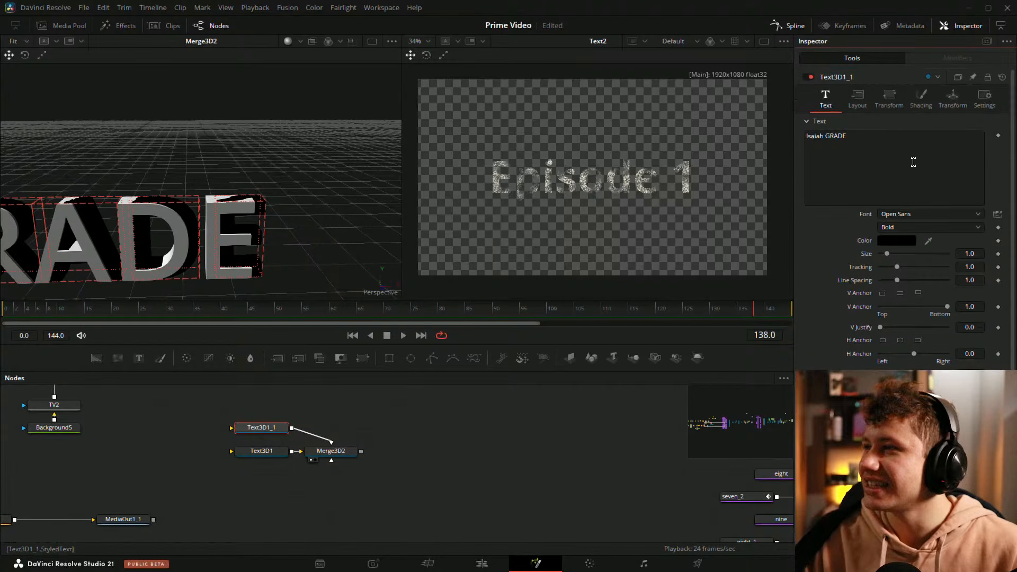
Step: Examine the layered black and light 3D text up close and from several angles
{"action": "left_click", "coordinate": [925, 101]}
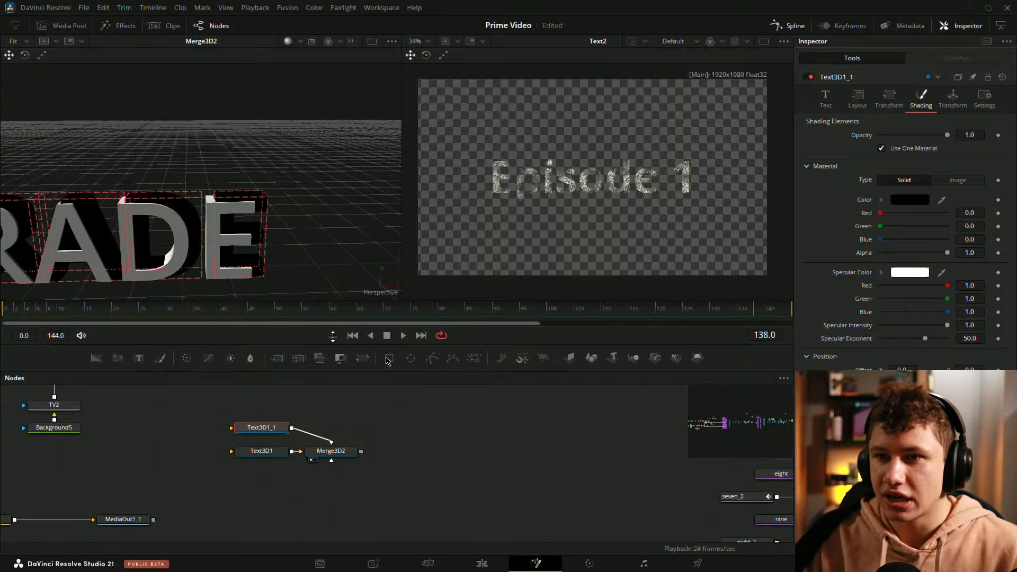
{"action": "left_click_drag", "start_coordinate": [199, 244], "coordinate": [321, 200]}
{"action": "left_click_drag", "start_coordinate": [166, 186], "coordinate": [131, 160]}
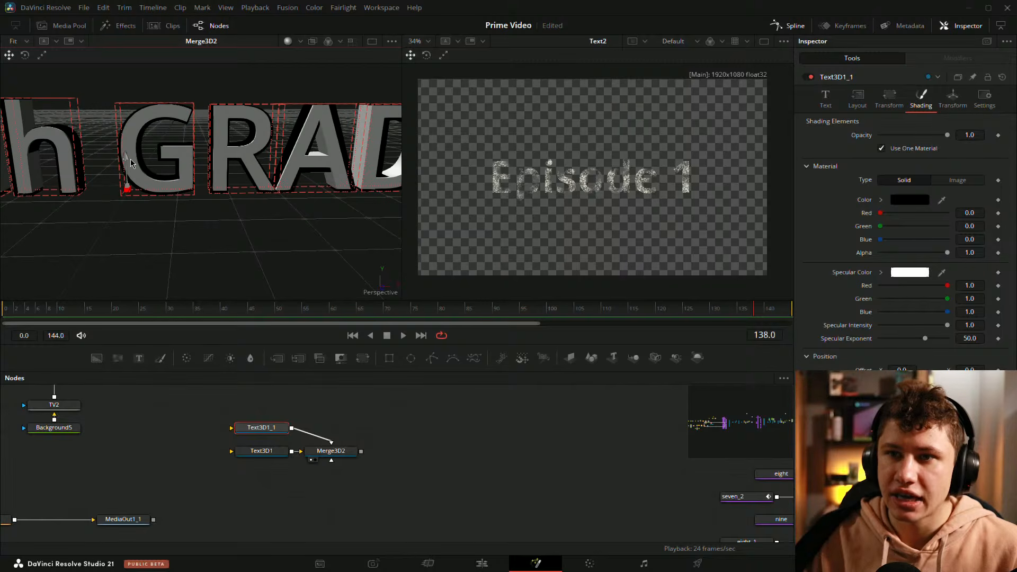
{"action": "left_click_drag", "start_coordinate": [348, 80], "coordinate": [251, 116]}
{"action": "left_click", "coordinate": [423, 433]}
{"action": "left_click_drag", "start_coordinate": [251, 235], "coordinate": [347, 225]}
{"action": "left_click_drag", "start_coordinate": [914, 450], "coordinate": [918, 451]}
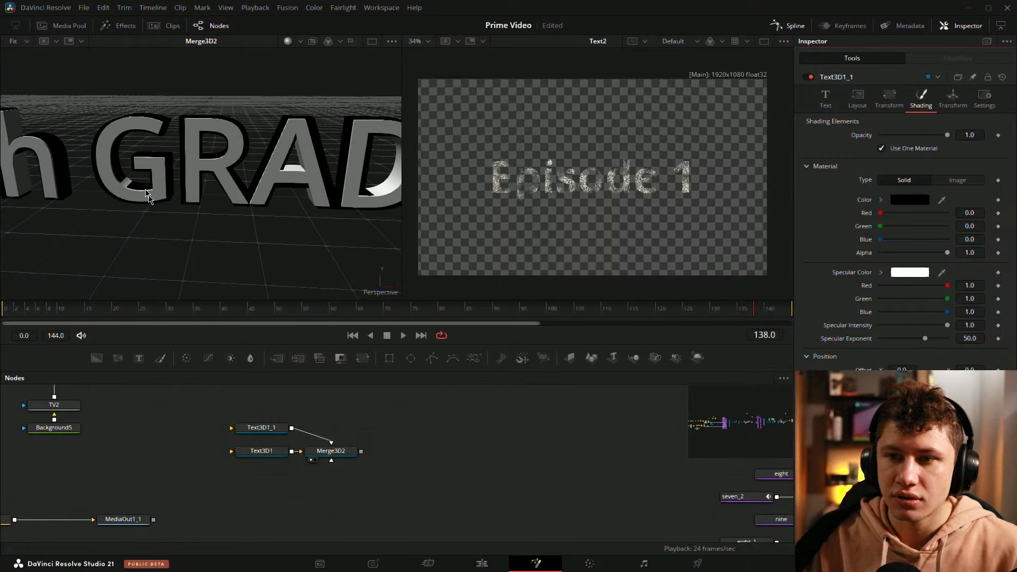
{"action": "left_click", "coordinate": [167, 184]}
{"action": "left_click_drag", "start_coordinate": [142, 197], "coordinate": [142, 197]}
{"action": "scroll", "coordinate": [200, 225], "scroll_direction": "down", "scroll_amount": 5}
{"action": "mouse_move", "coordinate": [165, 205]}
{"action": "left_mouse_down"}
{"action": "mouse_move", "coordinate": [192, 157]}
{"action": "mouse_move", "coordinate": [297, 276]}
{"action": "mouse_move", "coordinate": [262, 221]}
{"action": "mouse_move", "coordinate": [125, 286]}
{"action": "mouse_move", "coordinate": [318, 222]}
{"action": "mouse_move", "coordinate": [245, 278]}
{"action": "mouse_move", "coordinate": [291, 184]}
{"action": "mouse_move", "coordinate": [179, 194]}
{"action": "left_mouse_up"}
{"action": "scroll", "coordinate": [179, 194], "scroll_direction": "up", "scroll_amount": 8}
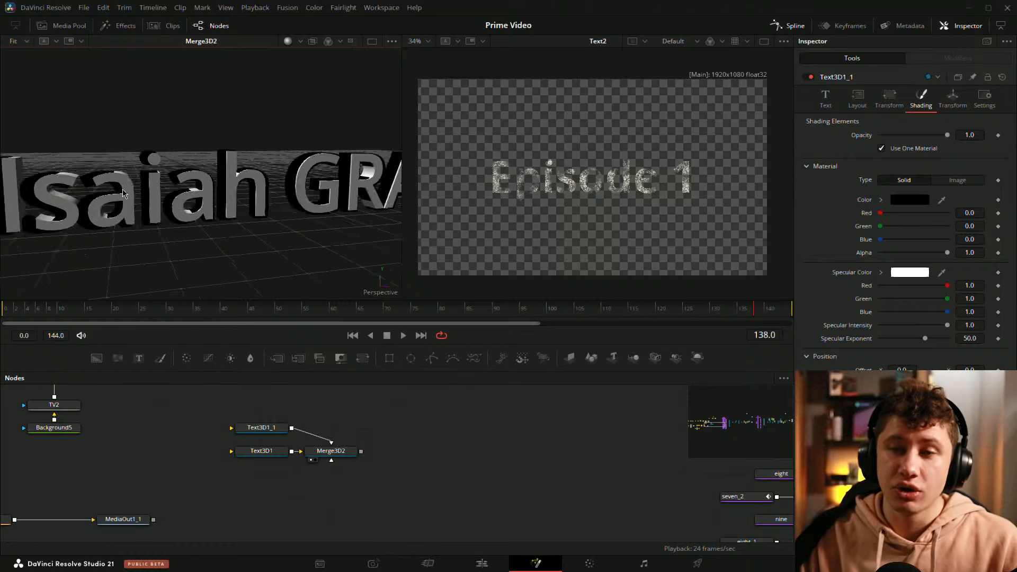
Step: Delete the Text3D1_1 node and turn off Use One Material in the shading of Text3D1
{"action": "left_click", "coordinate": [262, 428]}
{"action": "key", "text": "Delete"}
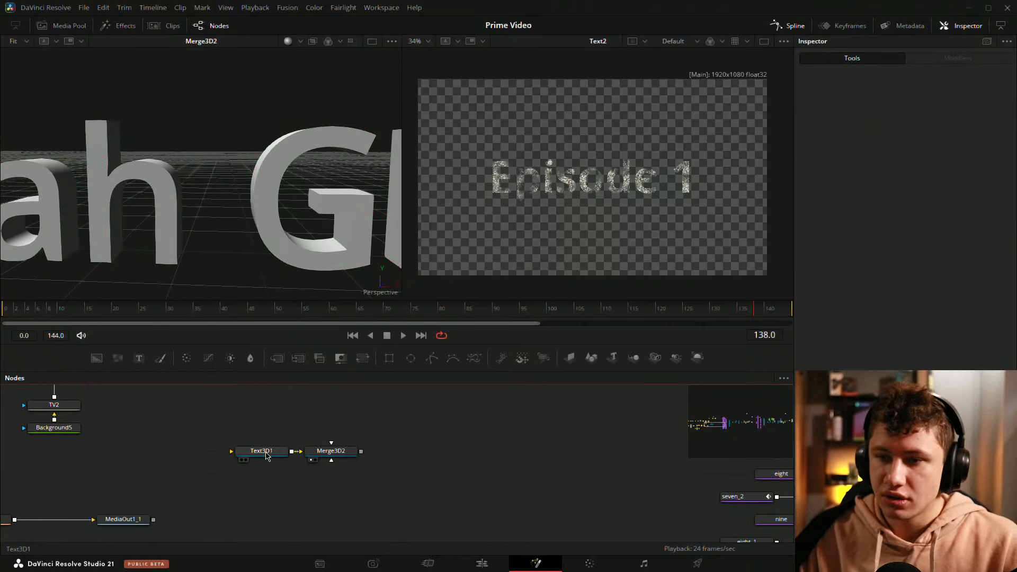
{"action": "left_click", "coordinate": [266, 450]}
{"action": "left_click", "coordinate": [825, 98]}
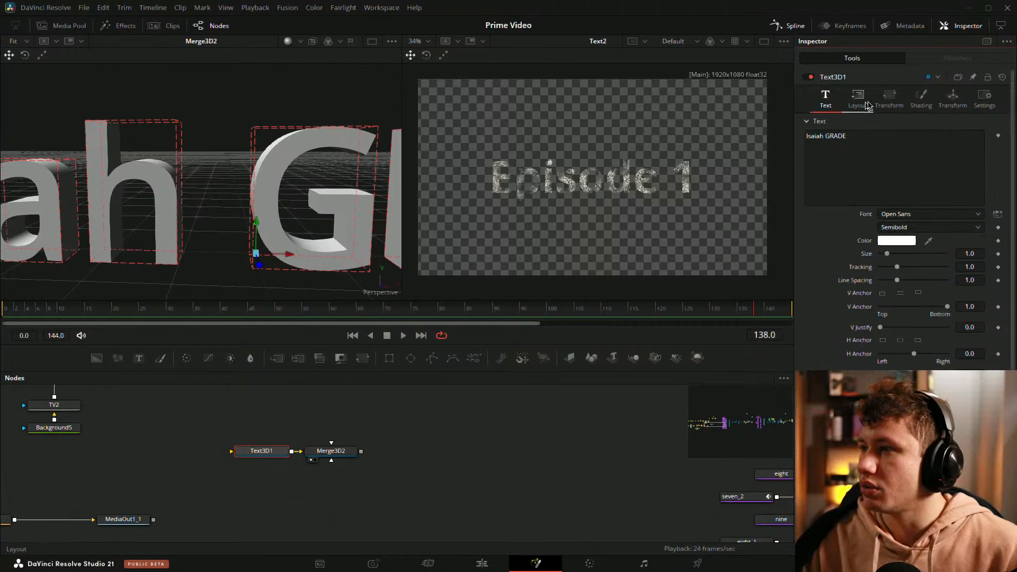
{"action": "left_click", "coordinate": [921, 98]}
{"action": "left_click", "coordinate": [882, 148]}
{"action": "scroll", "coordinate": [893, 205], "scroll_direction": "down", "scroll_amount": 3}
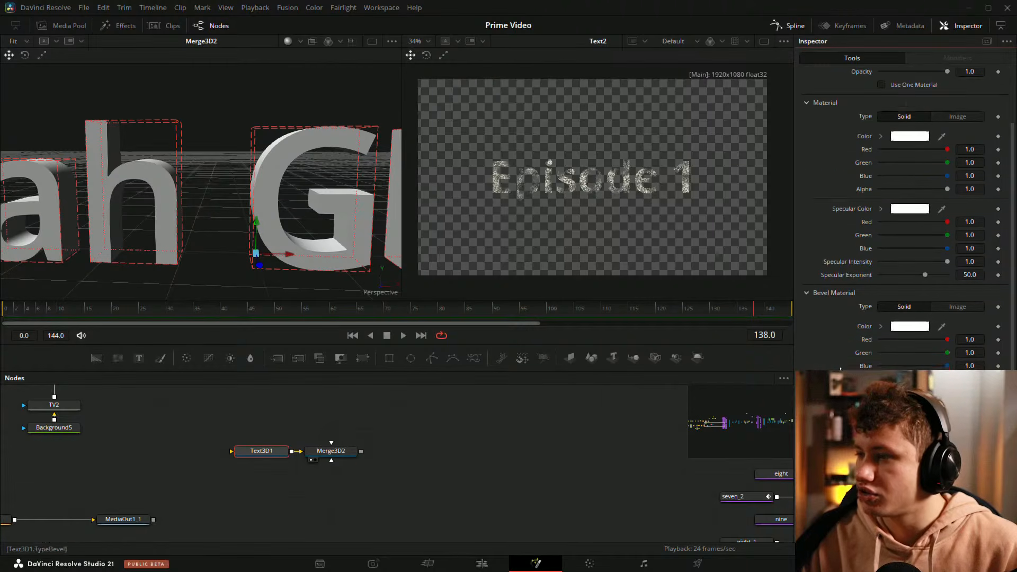
{"action": "scroll", "coordinate": [877, 88], "scroll_direction": "up", "scroll_amount": 3}
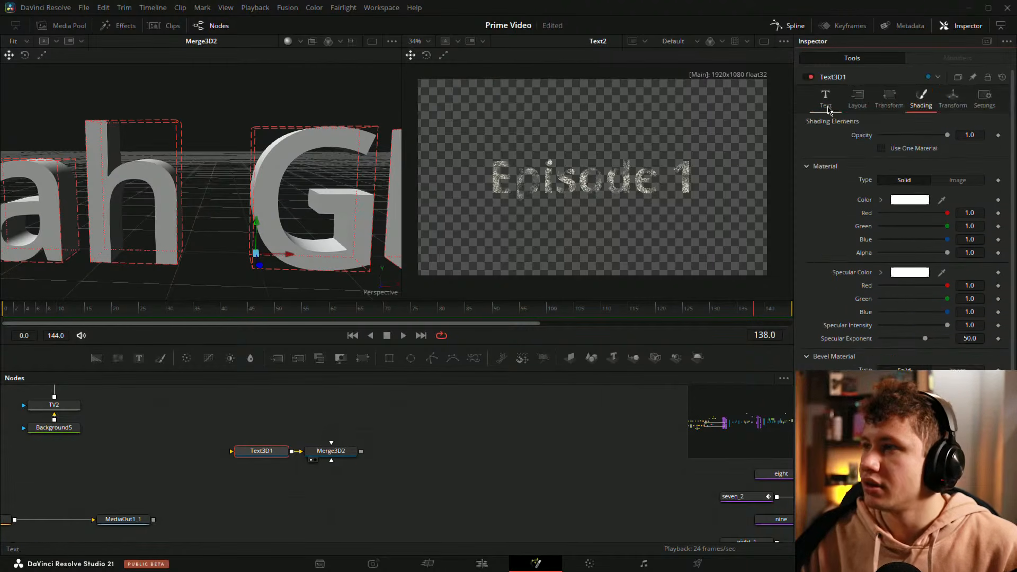
Step: Increase the bevel depth of Text3D1 slightly and inspect the beveled letter edge
{"action": "left_click", "coordinate": [825, 75]}
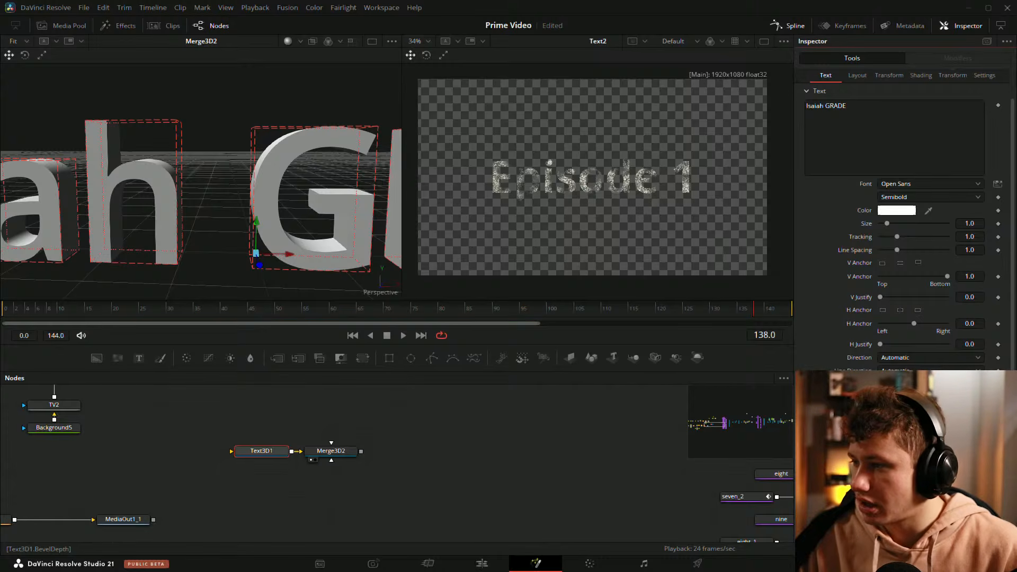
{"action": "left_click_drag", "start_coordinate": [881, 449], "coordinate": [886, 449]}
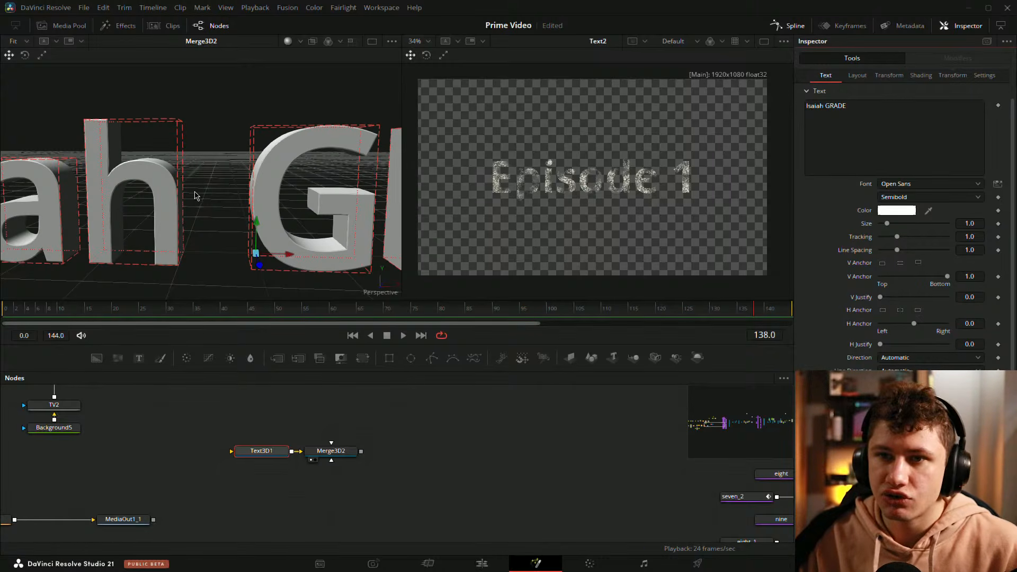
{"action": "scroll", "coordinate": [154, 180], "scroll_direction": "up", "scroll_amount": 6}
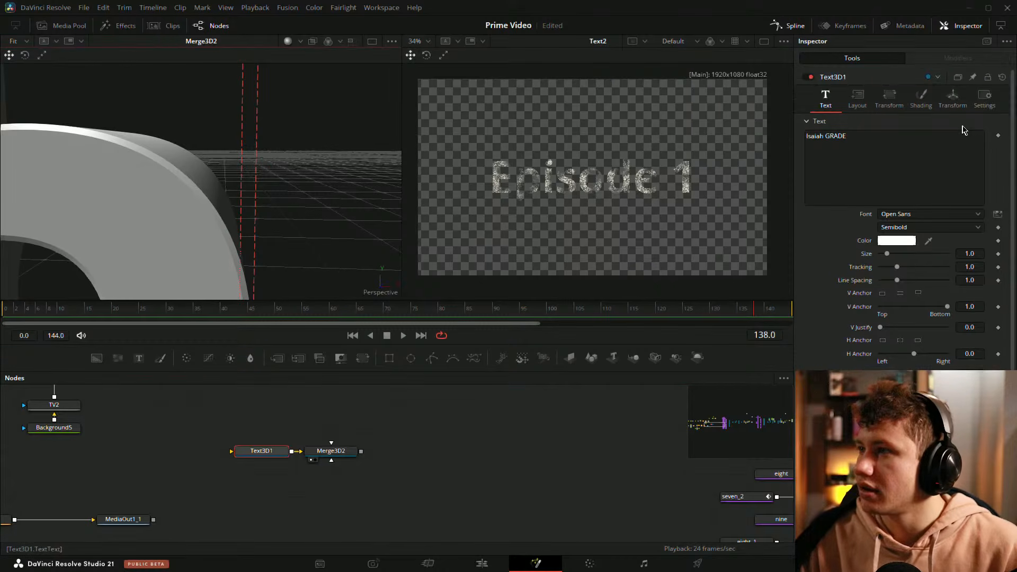
Step: Color Text3D1's front material magenta with Green at 0.409 and its bevel material cyan with Red at 0.0
{"action": "left_click", "coordinate": [922, 96]}
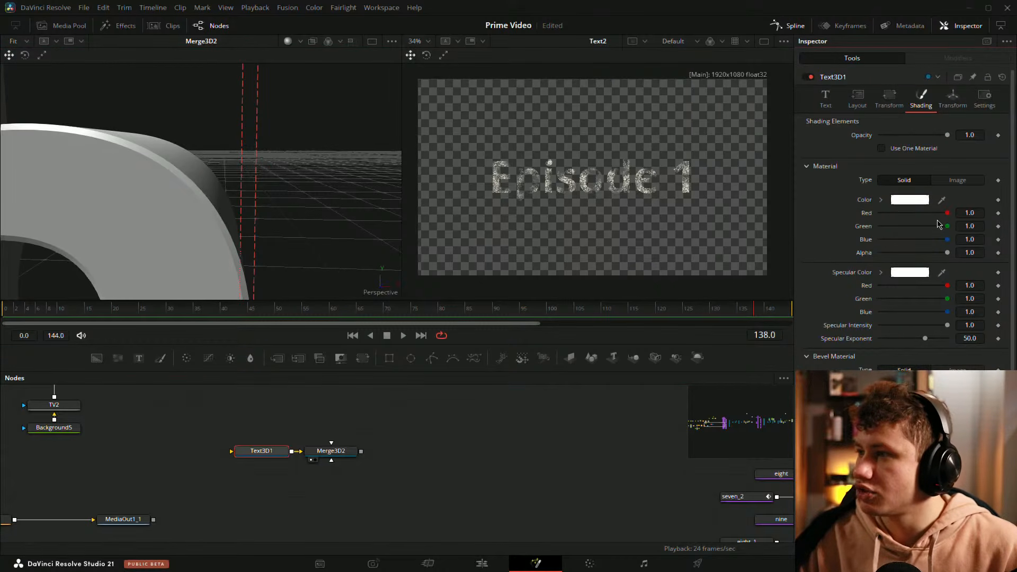
{"action": "left_click_drag", "start_coordinate": [948, 226], "coordinate": [907, 228]}
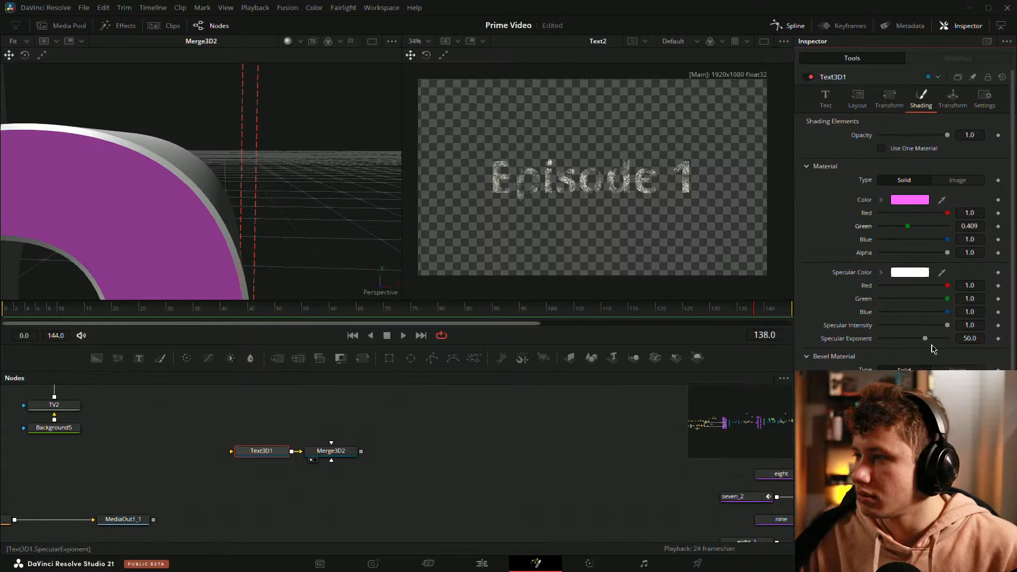
{"action": "scroll", "coordinate": [901, 328], "scroll_direction": "down", "scroll_amount": 4}
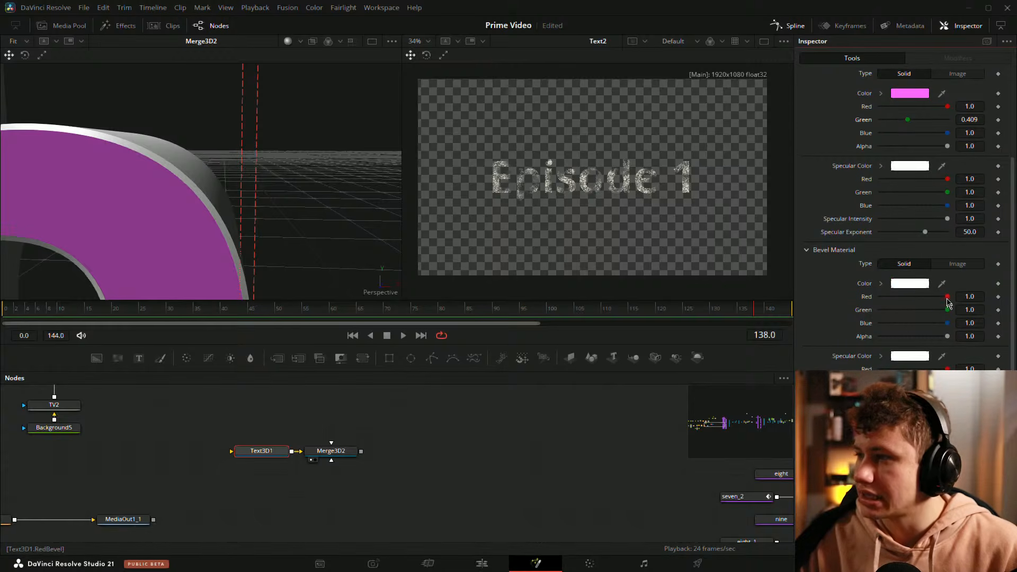
{"action": "left_click_drag", "start_coordinate": [948, 297], "coordinate": [880, 297]}
{"action": "left_click", "coordinate": [308, 194]}
{"action": "key", "text": "f"}
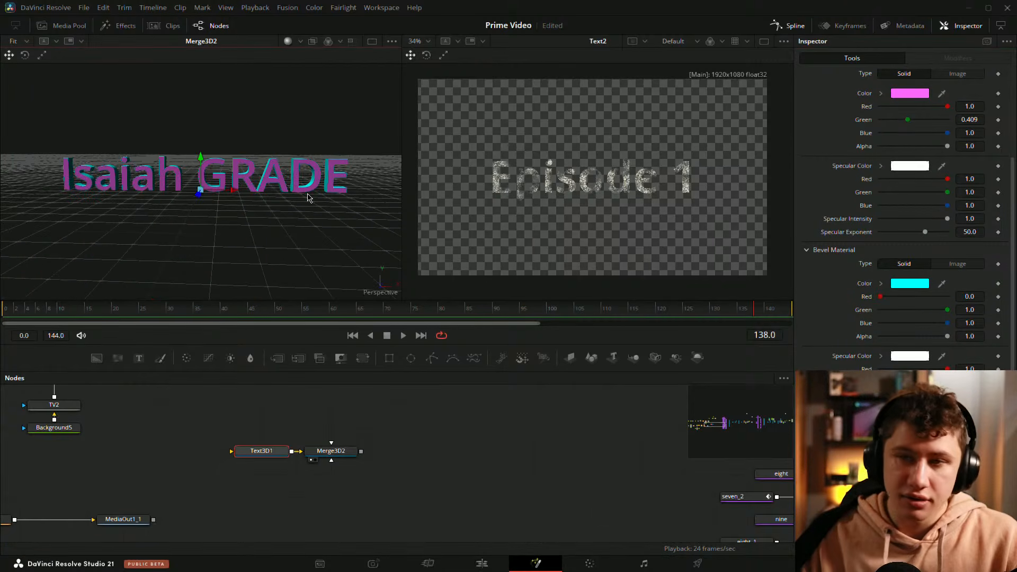
{"action": "left_click", "coordinate": [490, 459]}
{"action": "left_click_drag", "start_coordinate": [255, 264], "coordinate": [259, 207]}
{"action": "scroll", "coordinate": [204, 230], "scroll_direction": "up", "scroll_amount": 4}
Step: Add a Renderer 3D node in the empty space beside Merge3D2
{"action": "left_click", "coordinate": [434, 447]}
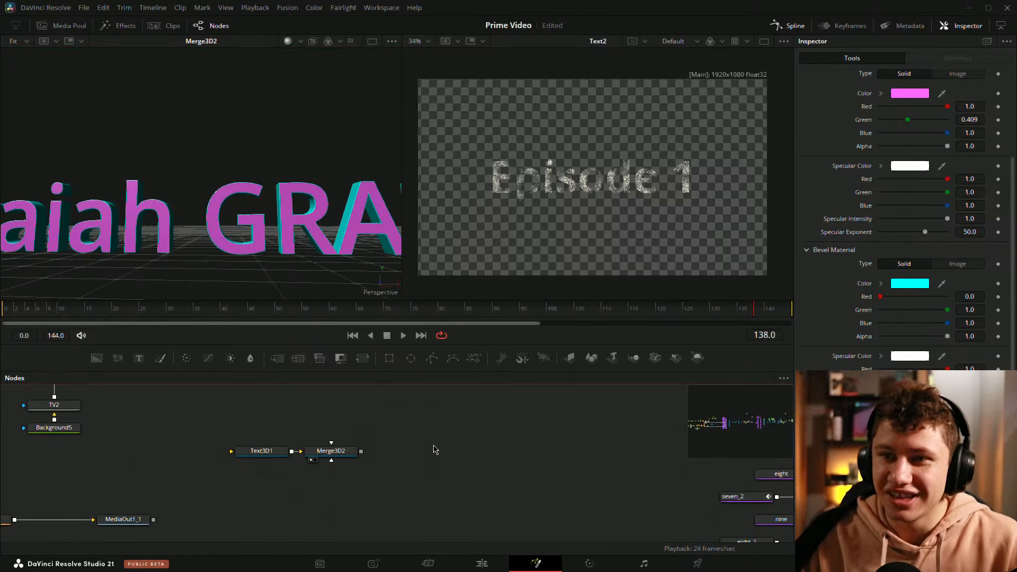
{"action": "key", "text": "shift+space"}
{"action": "type", "text": "REN"}
{"action": "key", "text": "Return"}
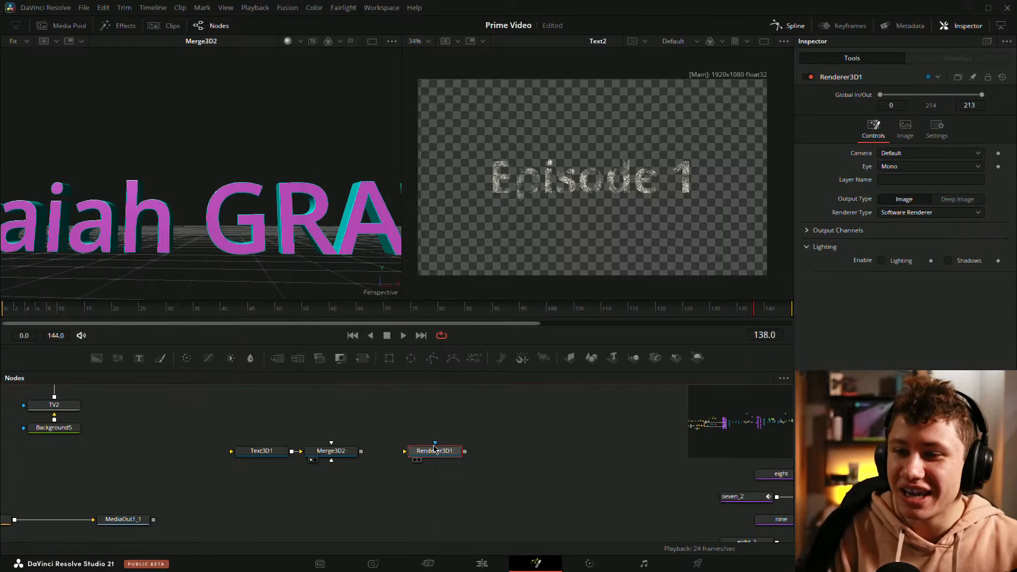
Step: Add a Camera 3D node and place it above the node chain, with Renderer3D1 shifted further along
{"action": "key", "text": "shift+space"}
{"action": "type", "text": "CAERM"}
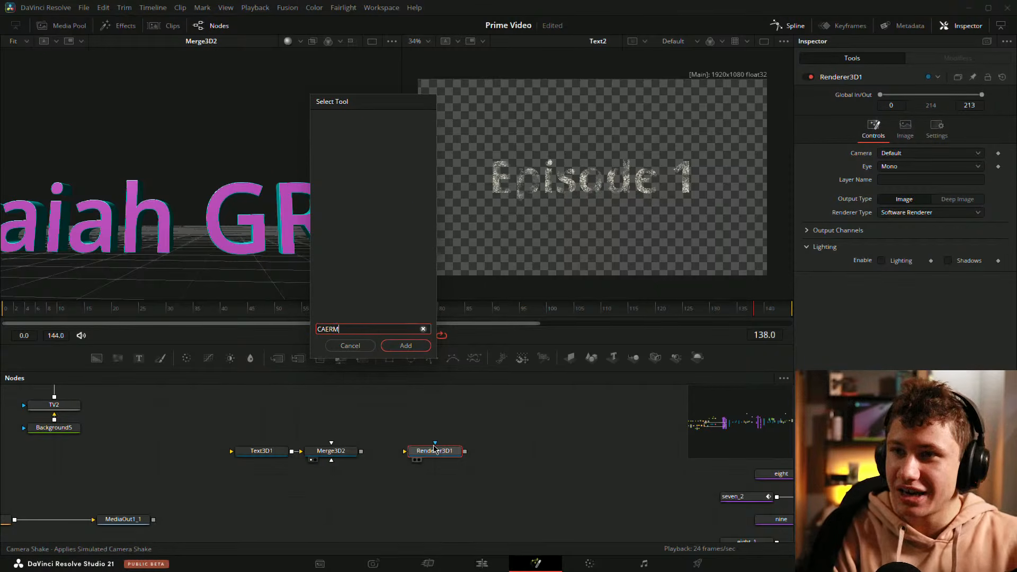
{"action": "key", "text": "BackSpace"}
{"action": "key", "text": "BackSpace"}
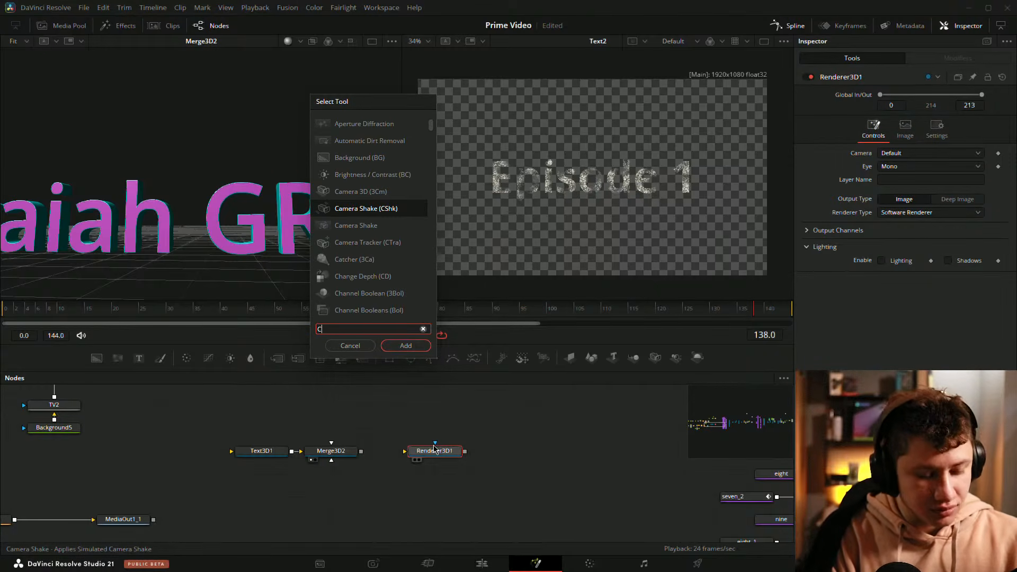
{"action": "type", "text": "a"}
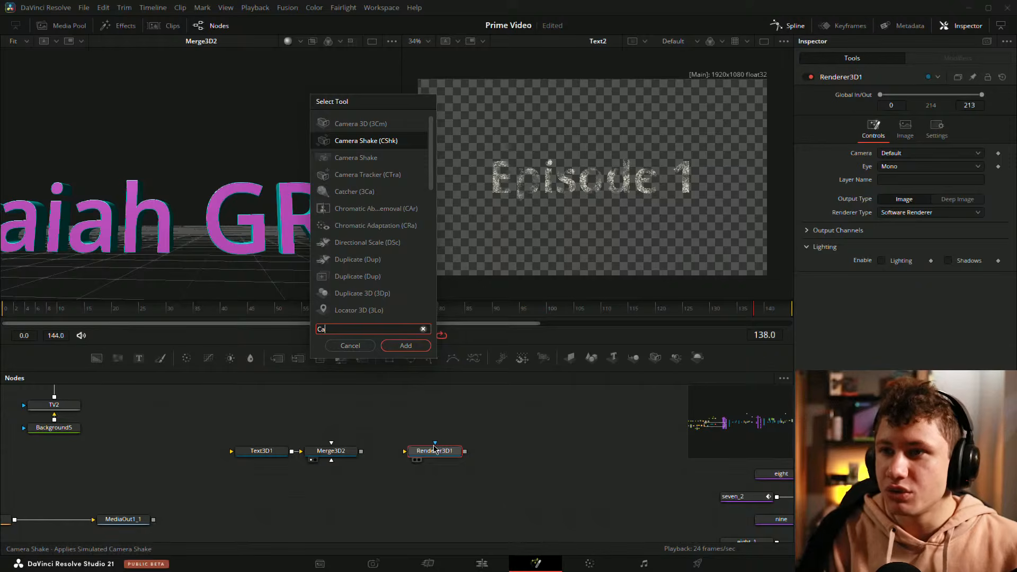
{"action": "key", "text": "Up"}
{"action": "key", "text": "Return"}
{"action": "left_click_drag", "start_coordinate": [509, 456], "coordinate": [465, 451]}
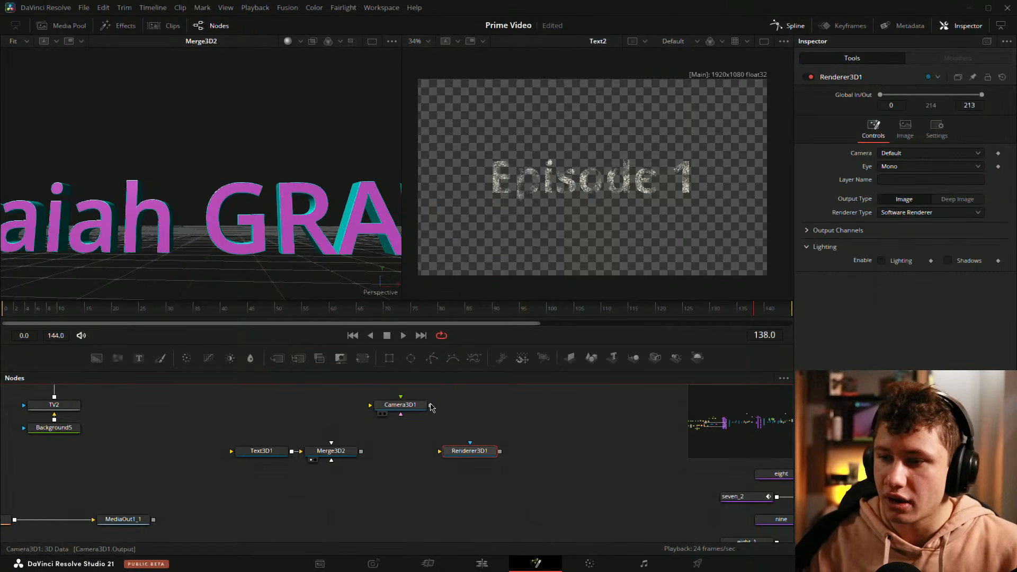
Step: Insert a new Merge 3D node between Merge3D2 and Renderer3D1, linking all three, and connect Camera3D1 to it
{"action": "left_click_drag", "start_coordinate": [430, 406], "coordinate": [345, 451]}
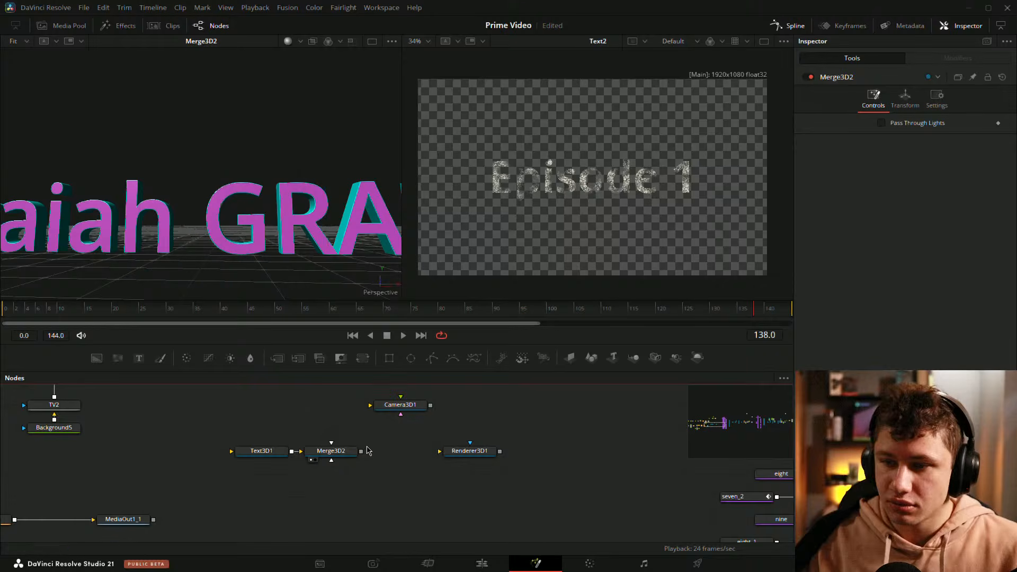
{"action": "key", "text": "shift+space"}
{"action": "type", "text": "merge"}
{"action": "key", "text": "Down"}
{"action": "key", "text": "Return"}
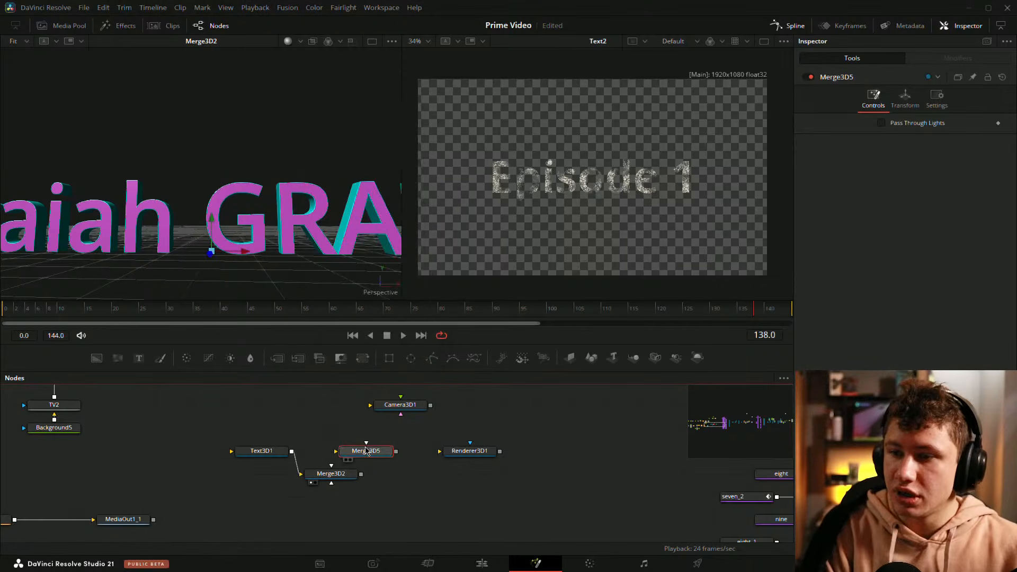
{"action": "left_click_drag", "start_coordinate": [369, 449], "coordinate": [404, 450]}
{"action": "left_click_drag", "start_coordinate": [346, 477], "coordinate": [440, 451]}
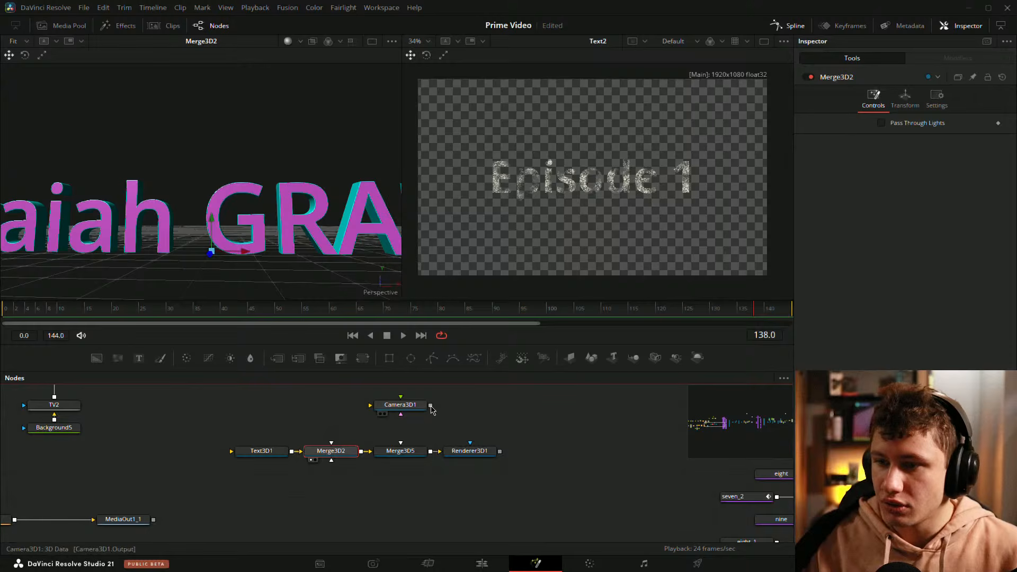
{"action": "left_click_drag", "start_coordinate": [430, 405], "coordinate": [402, 450]}
Step: Show Renderer3D1 in the first viewer and set Camera3D1's Z translation to 7.77
{"action": "left_click", "coordinate": [471, 433]}
{"action": "key", "text": "1"}
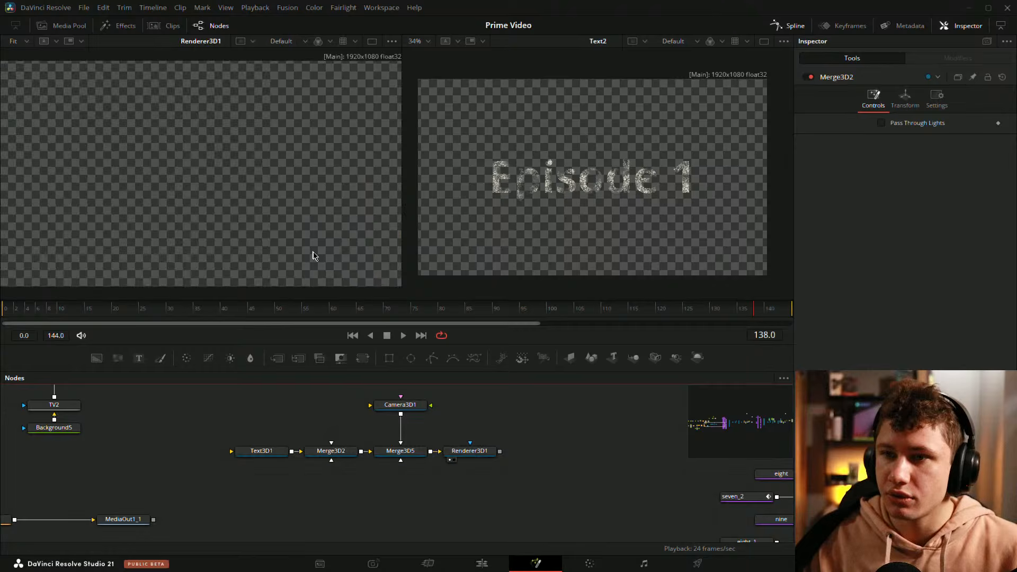
{"action": "left_click", "coordinate": [395, 405]}
{"action": "left_click", "coordinate": [906, 98]}
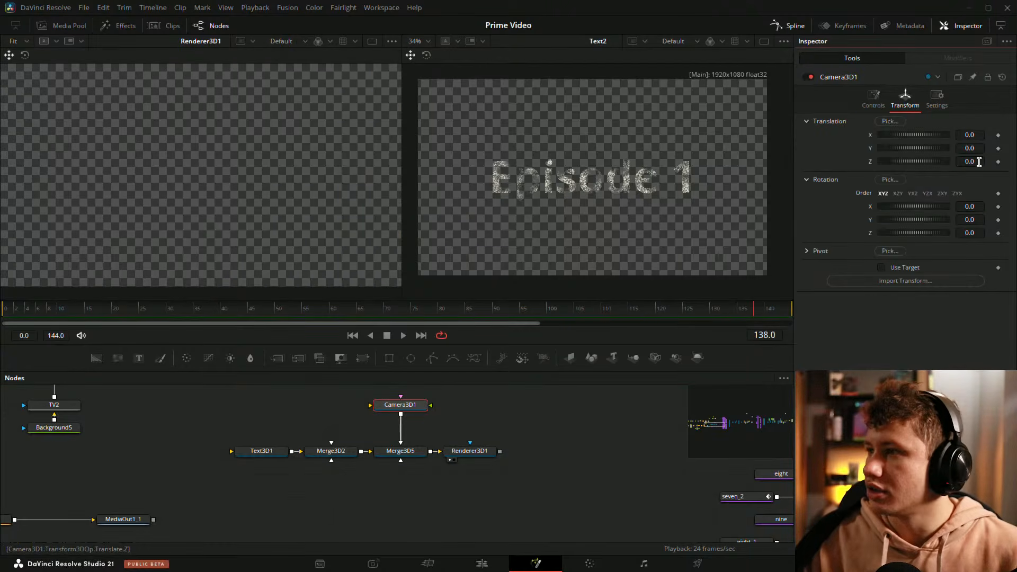
{"action": "left_click_drag", "start_coordinate": [970, 162], "coordinate": [1009, 161]}
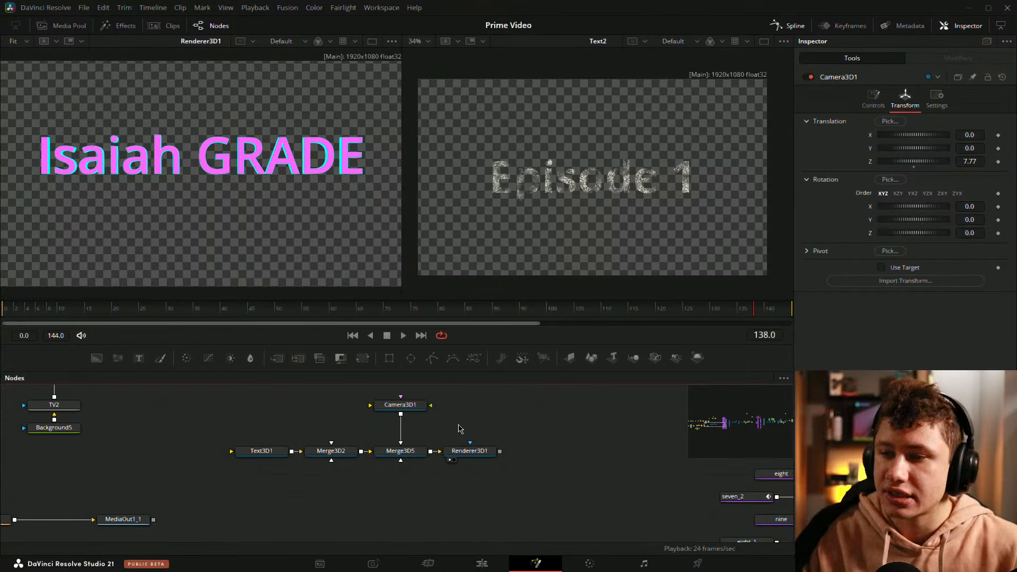
Step: Enable Use Target on Camera3D1 and raise its Y translation to 0.492
{"action": "left_click", "coordinate": [400, 405]}
{"action": "left_click", "coordinate": [881, 267]}
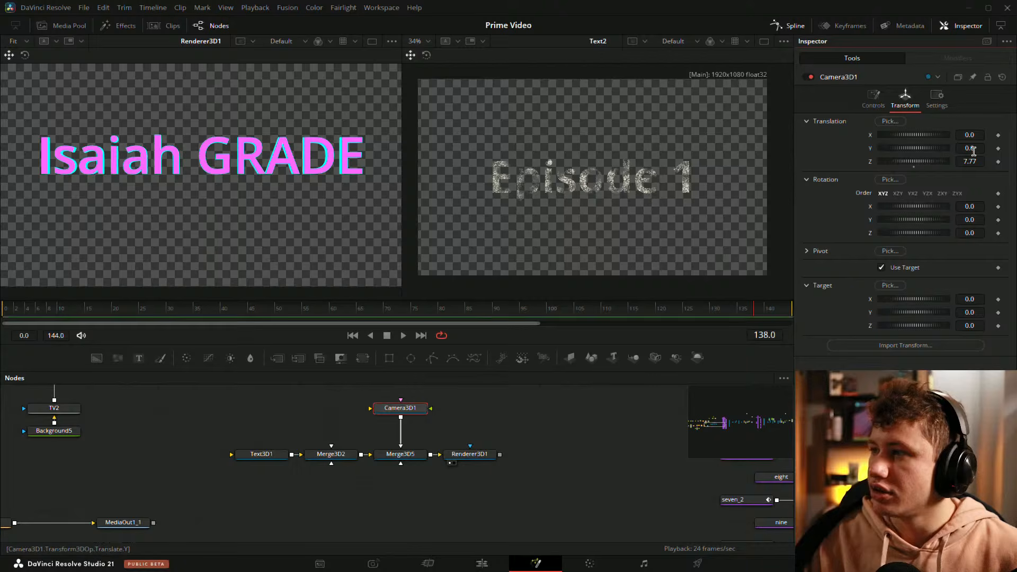
{"action": "left_click_drag", "start_coordinate": [974, 151], "coordinate": [987, 150]}
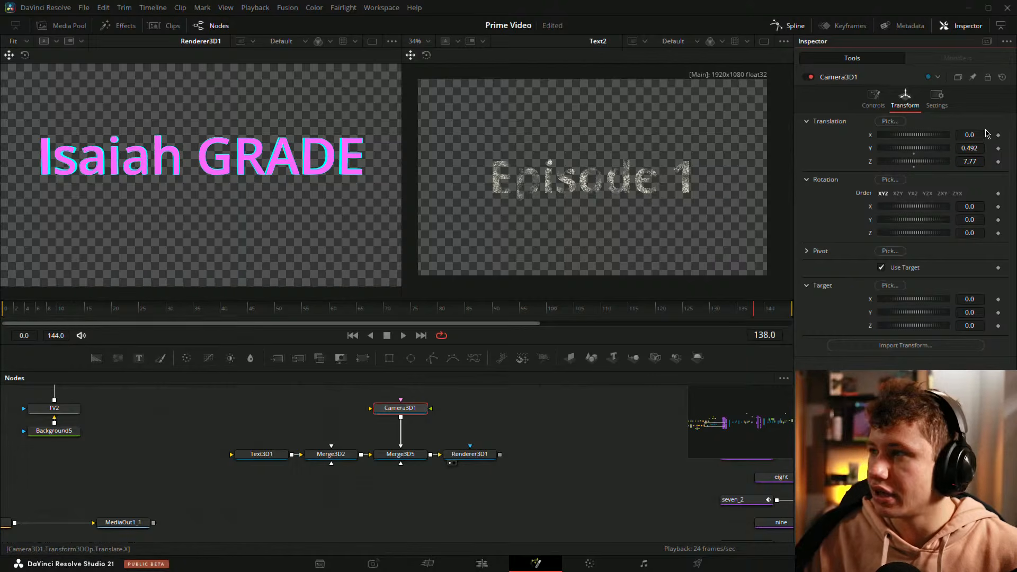
{"action": "scroll", "coordinate": [270, 142], "scroll_direction": "up", "scroll_amount": 2}
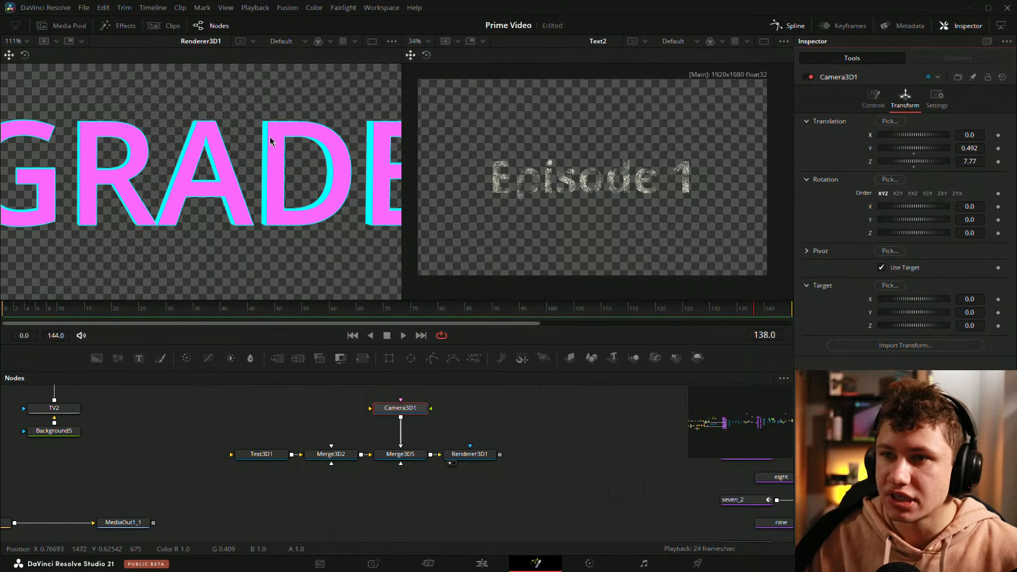
{"action": "left_click_drag", "start_coordinate": [335, 170], "coordinate": [281, 180]}
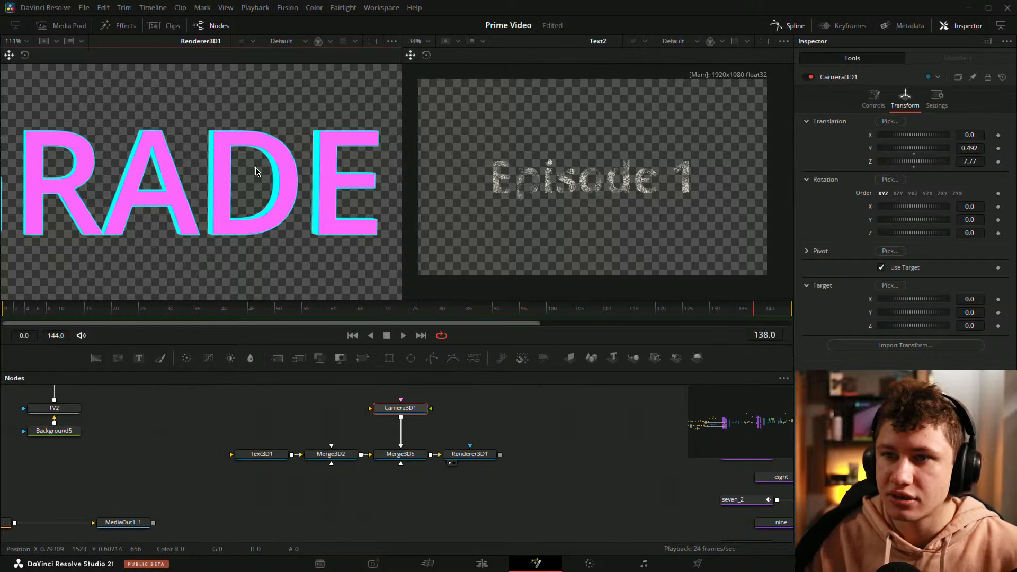
{"action": "key", "text": "ctrl+f"}
Step: Set Camera3D1's X translation to -0.489 and Z to 5.32, and move its node closer above Merge3D5
{"action": "left_click_drag", "start_coordinate": [978, 135], "coordinate": [920, 136]}
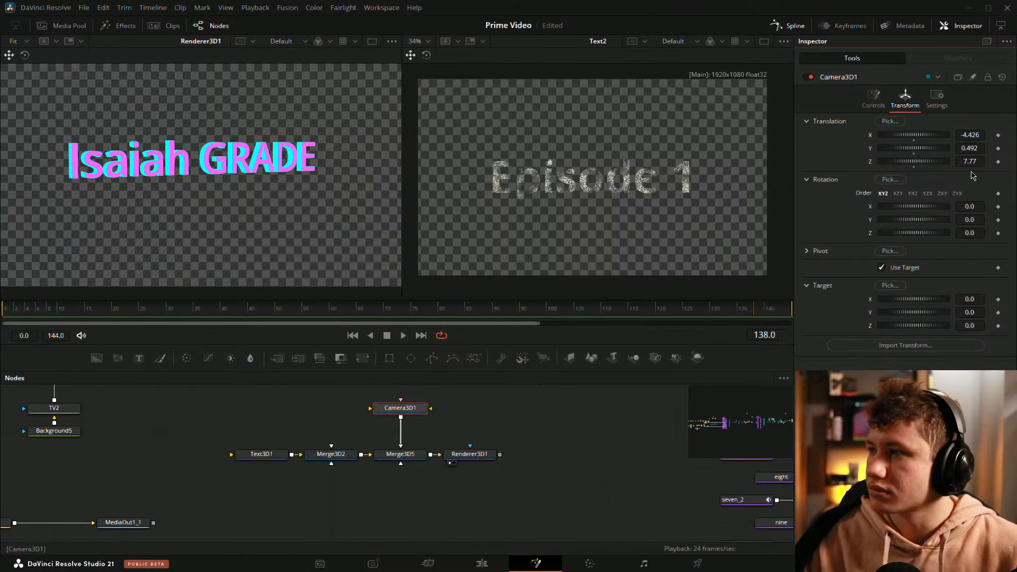
{"action": "left_click_drag", "start_coordinate": [975, 160], "coordinate": [997, 134]}
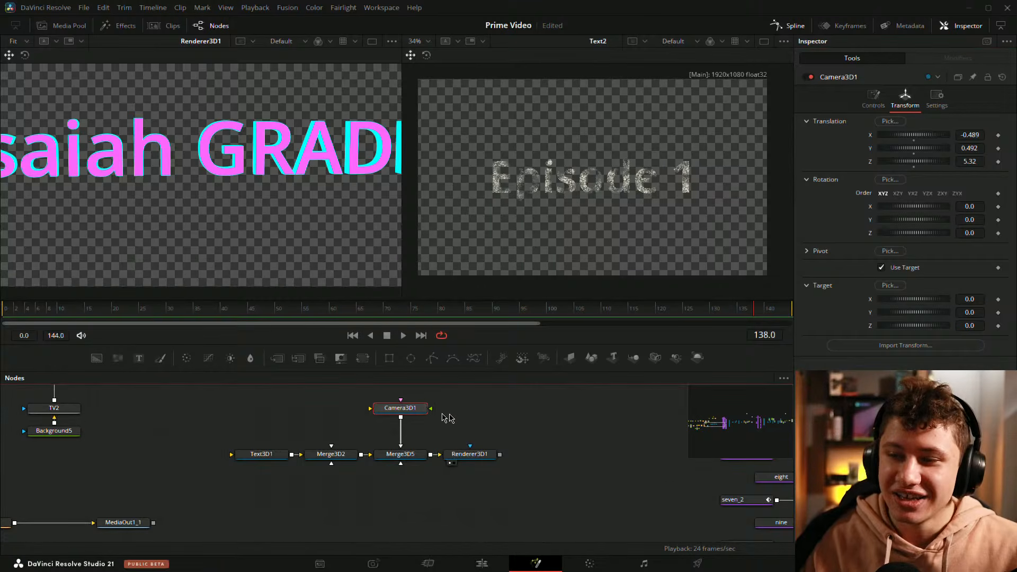
{"action": "left_click_drag", "start_coordinate": [393, 408], "coordinate": [393, 431]}
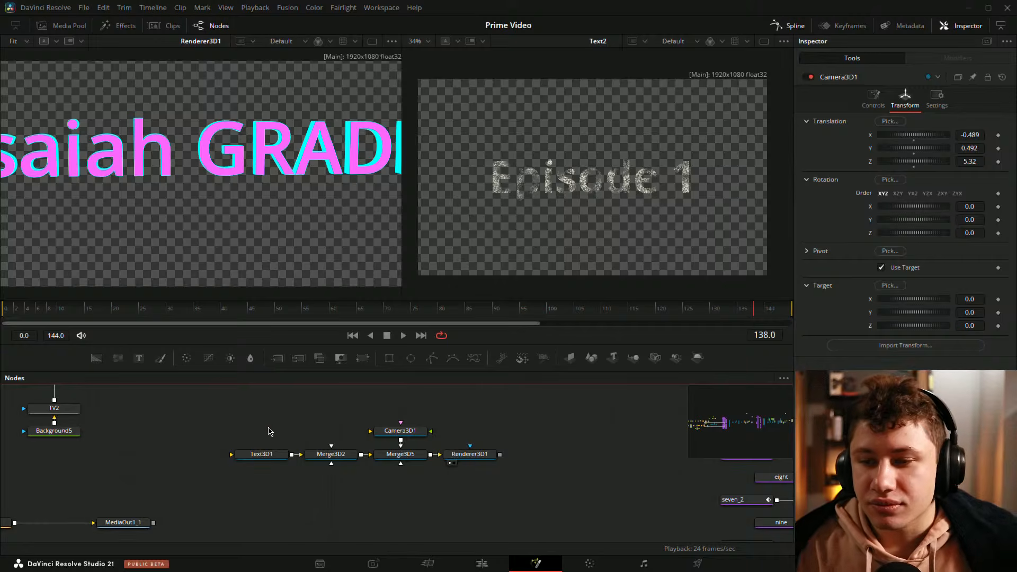
Step: View Text3D1 in the first viewer and examine the extruded letters from several angles
{"action": "left_click", "coordinate": [260, 455]}
{"action": "key", "text": "1"}
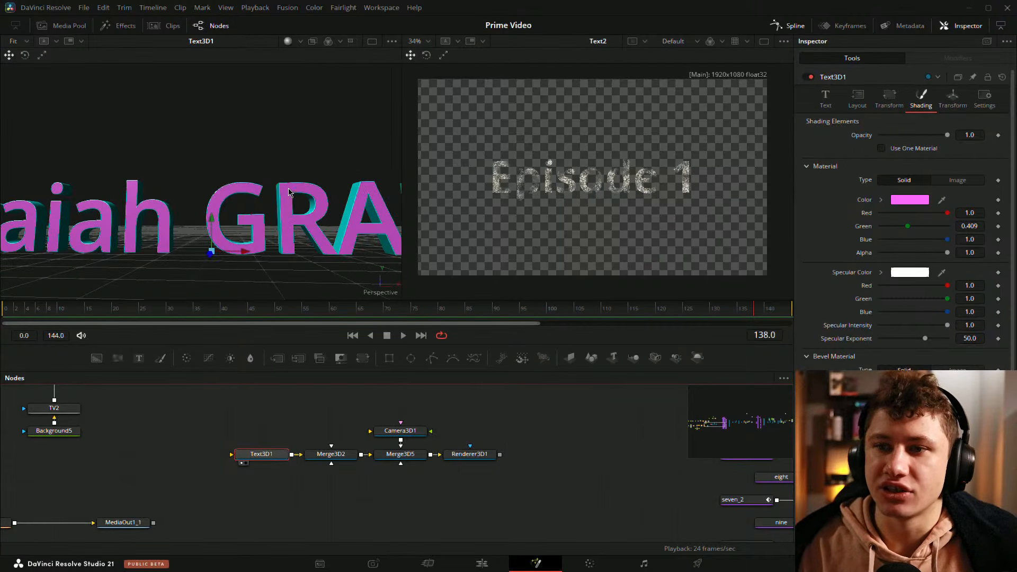
{"action": "left_click", "coordinate": [261, 407]}
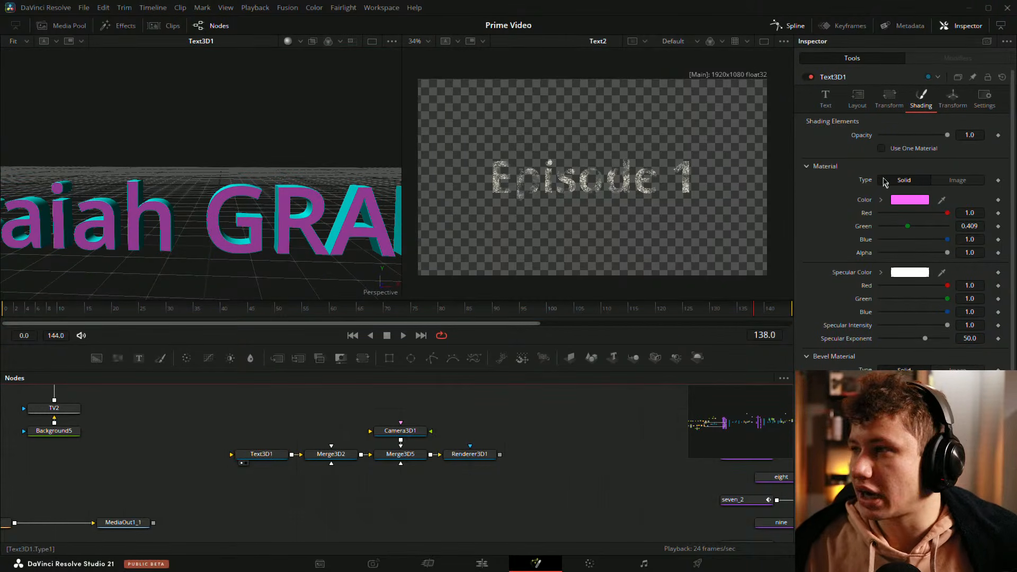
{"action": "left_click", "coordinate": [270, 457]}
{"action": "left_click_drag", "start_coordinate": [309, 263], "coordinate": [269, 256]}
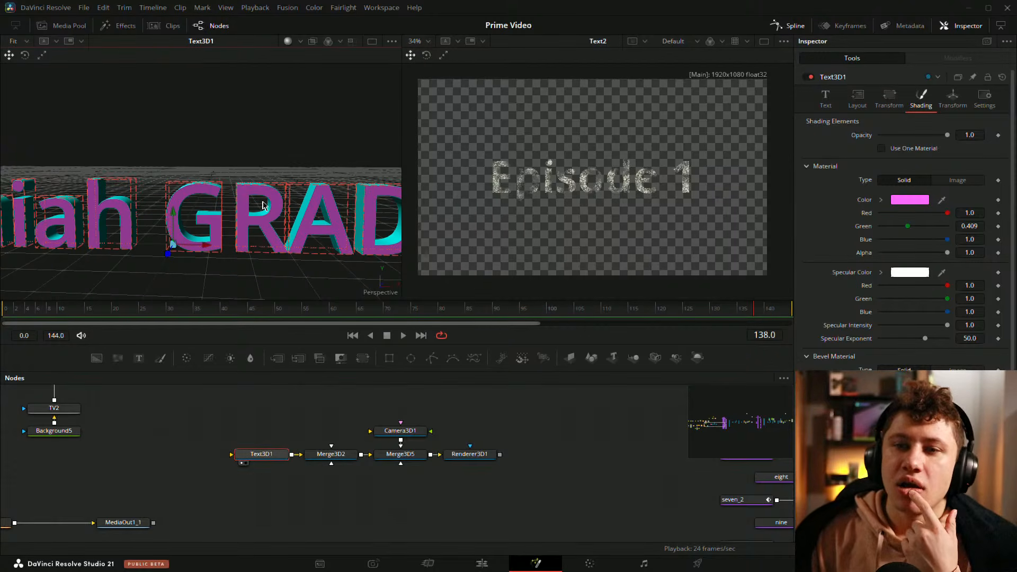
{"action": "left_click_drag", "start_coordinate": [273, 203], "coordinate": [228, 236]}
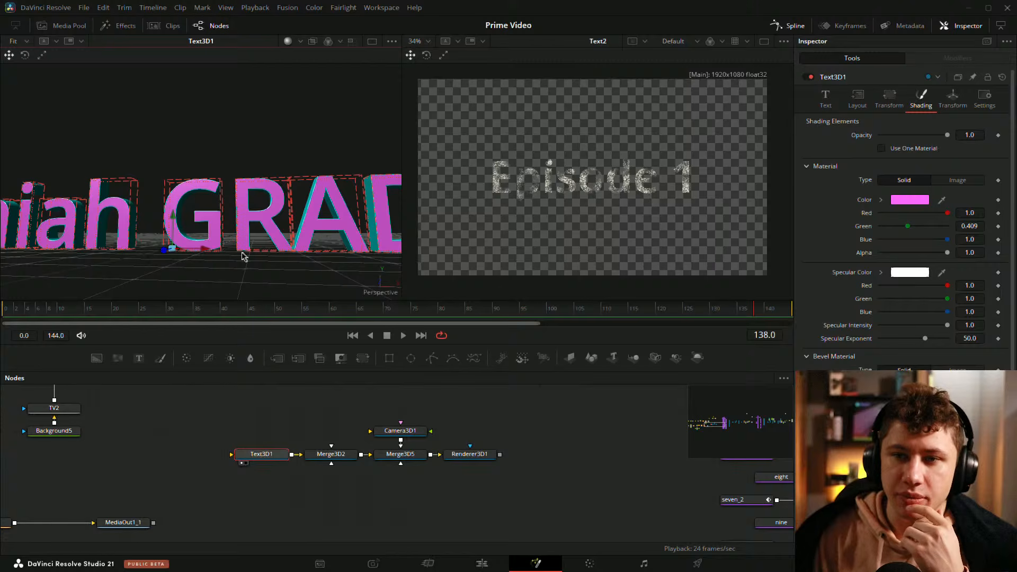
{"action": "left_click_drag", "start_coordinate": [199, 205], "coordinate": [206, 216]}
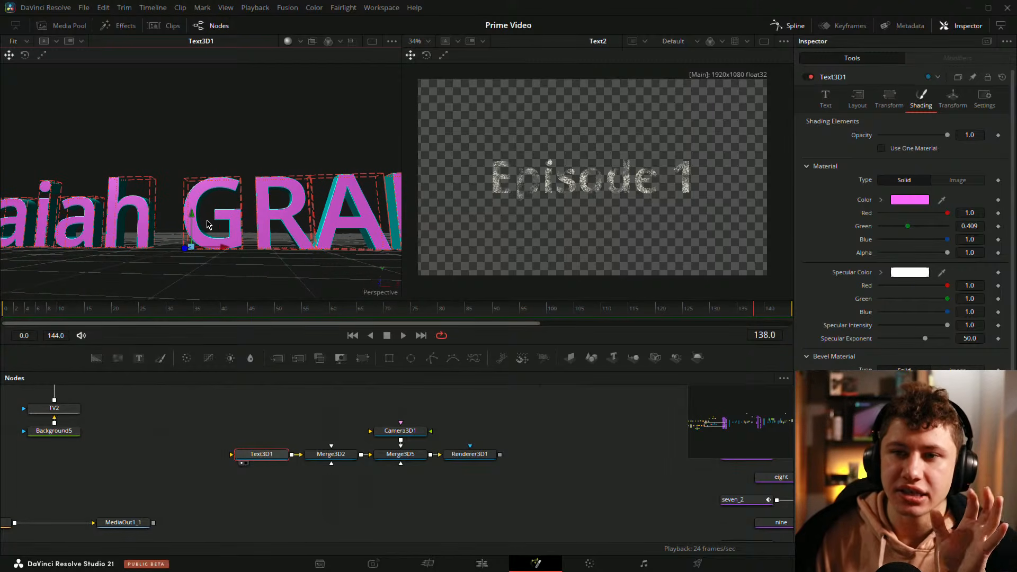
{"action": "left_click_drag", "start_coordinate": [215, 218], "coordinate": [201, 213]}
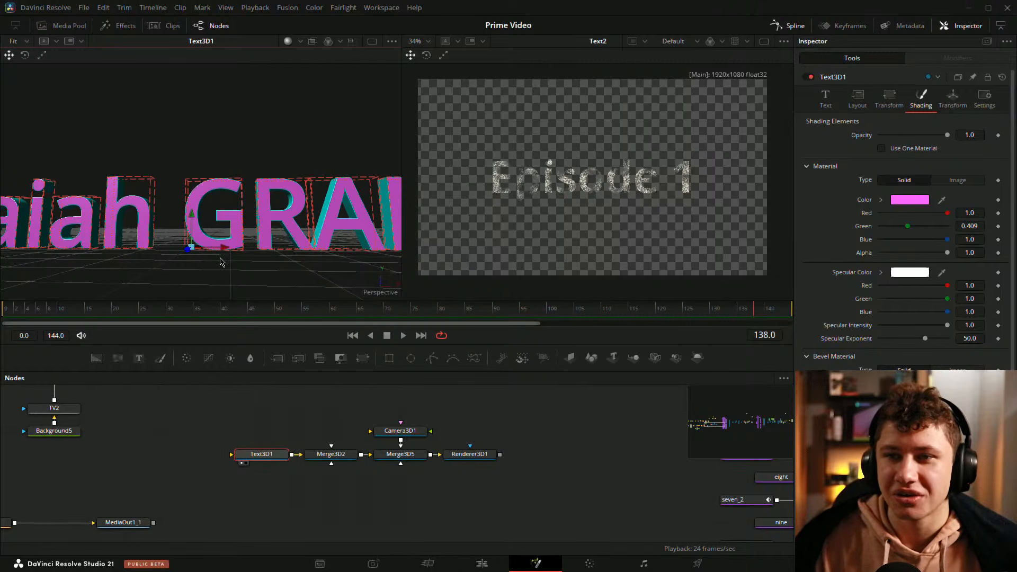
{"action": "left_click_drag", "start_coordinate": [348, 161], "coordinate": [161, 322]}
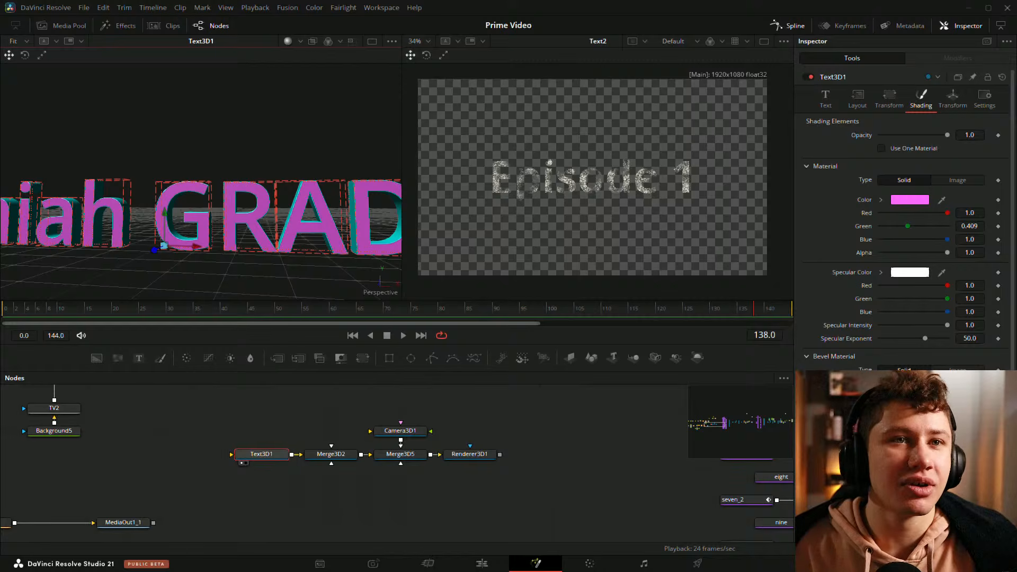
{"action": "left_click", "coordinate": [483, 436]}
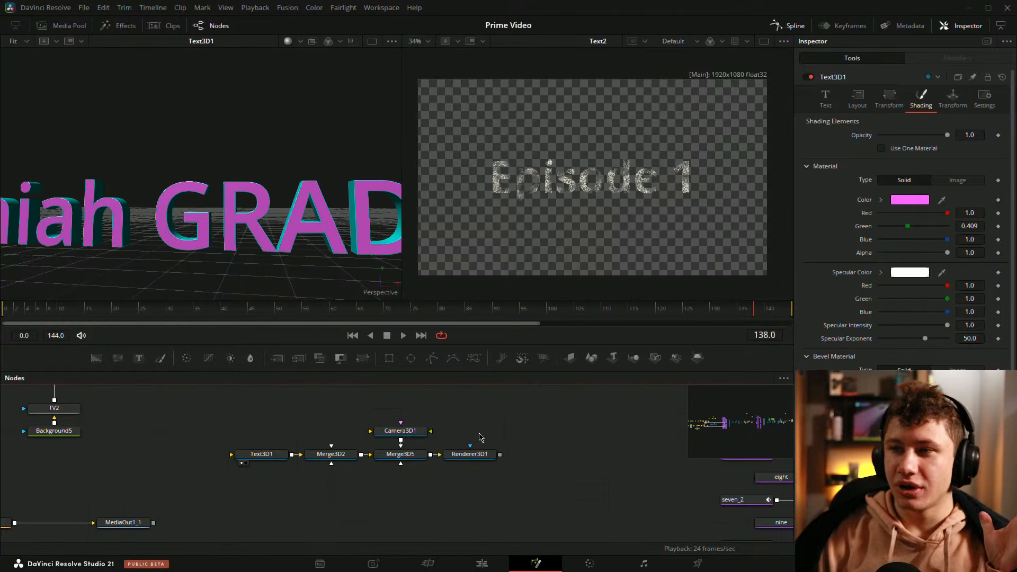
{"action": "left_click_drag", "start_coordinate": [536, 431], "coordinate": [583, 422]}
{"action": "left_click_drag", "start_coordinate": [314, 215], "coordinate": [29, 249]}
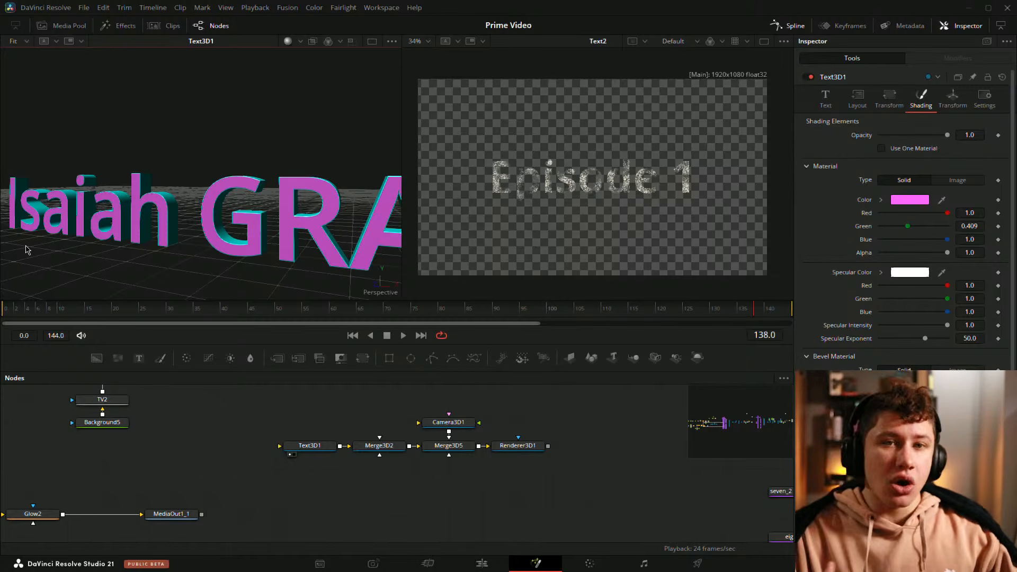
Step: Try linking Text3D1 straight to Renderer3D1 without the merges and camera, and undo the rewiring
{"action": "left_click_drag", "start_coordinate": [306, 449], "coordinate": [335, 440]}
{"action": "mouse_move", "coordinate": [339, 439]}
{"action": "left_mouse_down"}
{"action": "mouse_move", "coordinate": [390, 402]}
{"action": "mouse_move", "coordinate": [343, 444]}
{"action": "left_mouse_up"}
{"action": "mouse_move", "coordinate": [429, 440]}
{"action": "left_mouse_down"}
{"action": "mouse_move", "coordinate": [430, 506]}
{"action": "mouse_move", "coordinate": [429, 439]}
{"action": "left_mouse_up"}
{"action": "left_click_drag", "start_coordinate": [547, 436], "coordinate": [512, 481]}
{"action": "left_click_drag", "start_coordinate": [349, 436], "coordinate": [211, 265]}
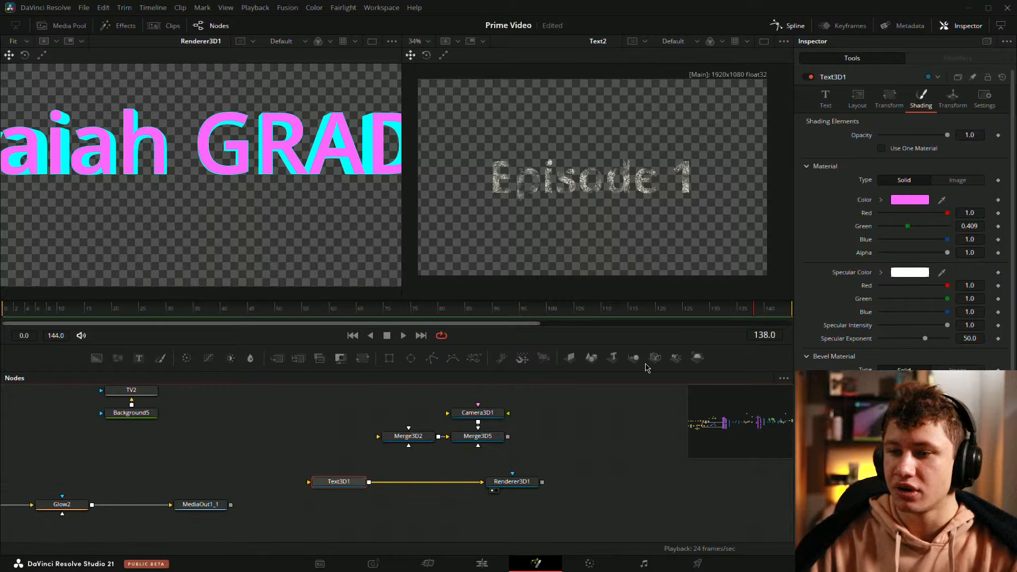
{"action": "key", "text": "ctrl+z"}
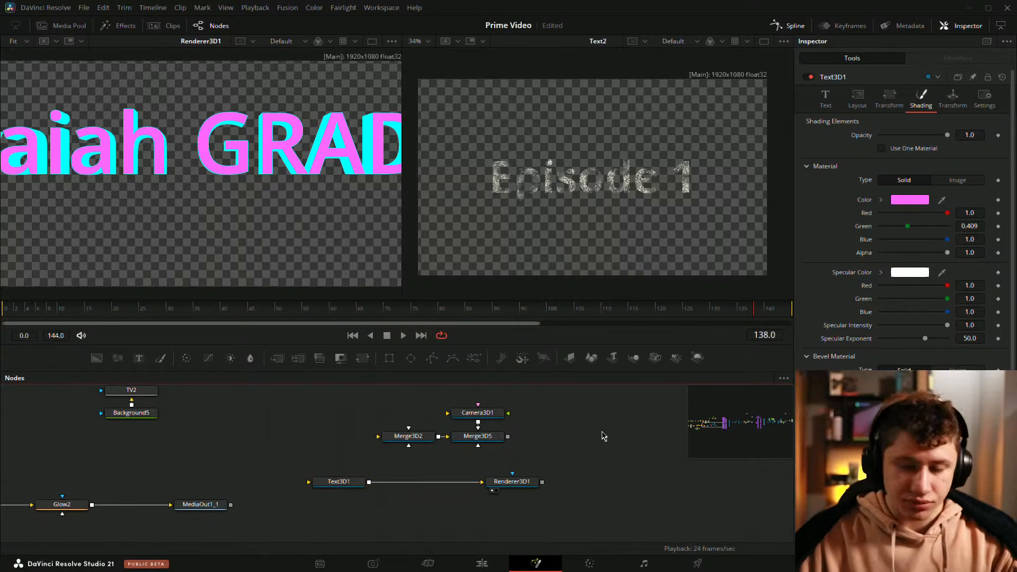
{"action": "key", "text": "ctrl+z"}
Step: Delete Merge3D2 so Text3D1 feeds directly into Merge3D5
{"action": "left_click", "coordinate": [477, 412]}
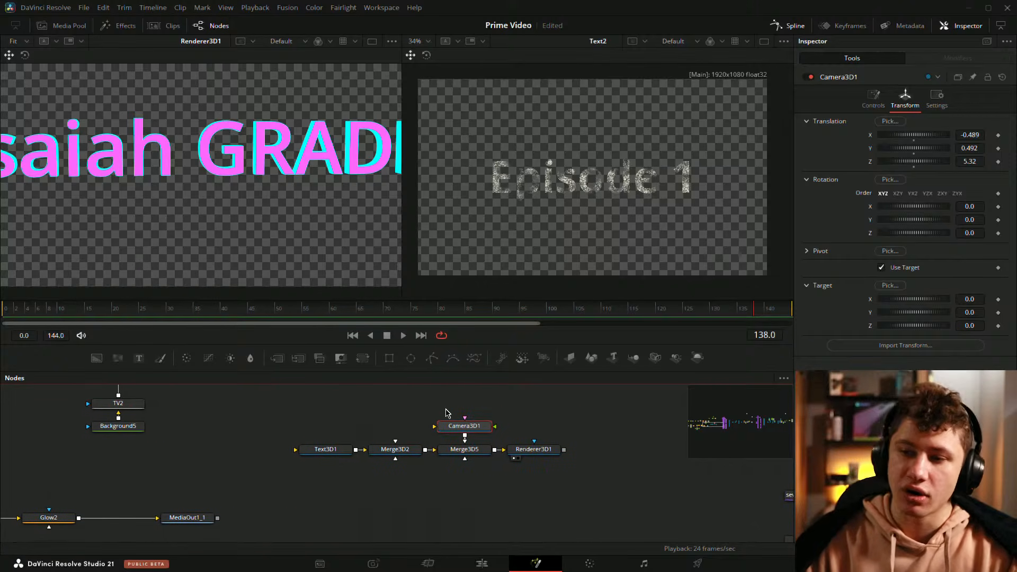
{"action": "left_click_drag", "start_coordinate": [445, 415], "coordinate": [533, 407]}
{"action": "left_click", "coordinate": [481, 448]}
{"action": "key", "text": "Delete"}
Step: Move Text3D1 closer to Merge3D5, space Renderer3D1 evenly on the other side, and save the project
{"action": "left_click", "coordinate": [403, 449]}
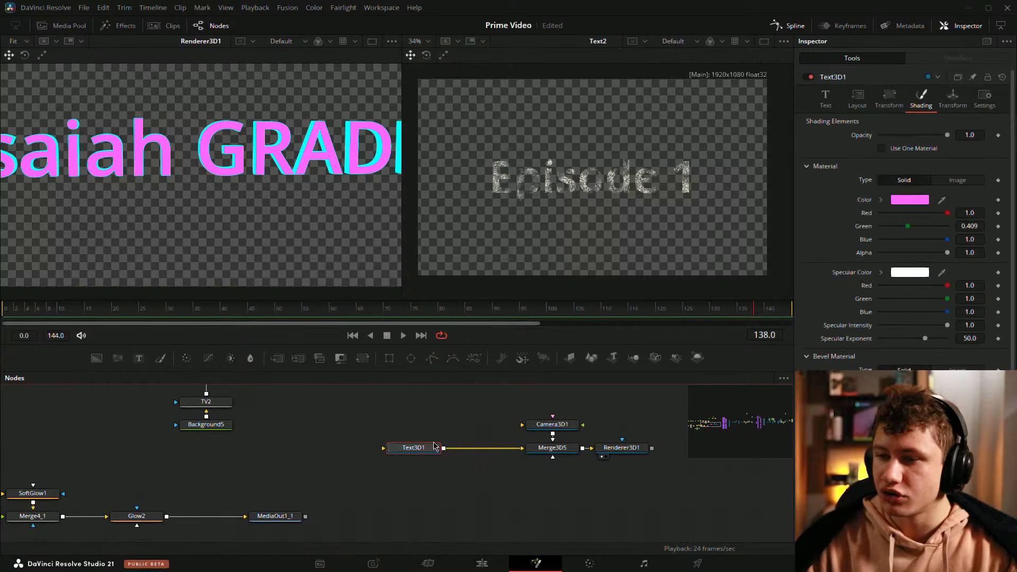
{"action": "left_click_drag", "start_coordinate": [403, 449], "coordinate": [438, 450]}
{"action": "left_click_drag", "start_coordinate": [569, 489], "coordinate": [488, 523]}
{"action": "left_click", "coordinate": [562, 481]}
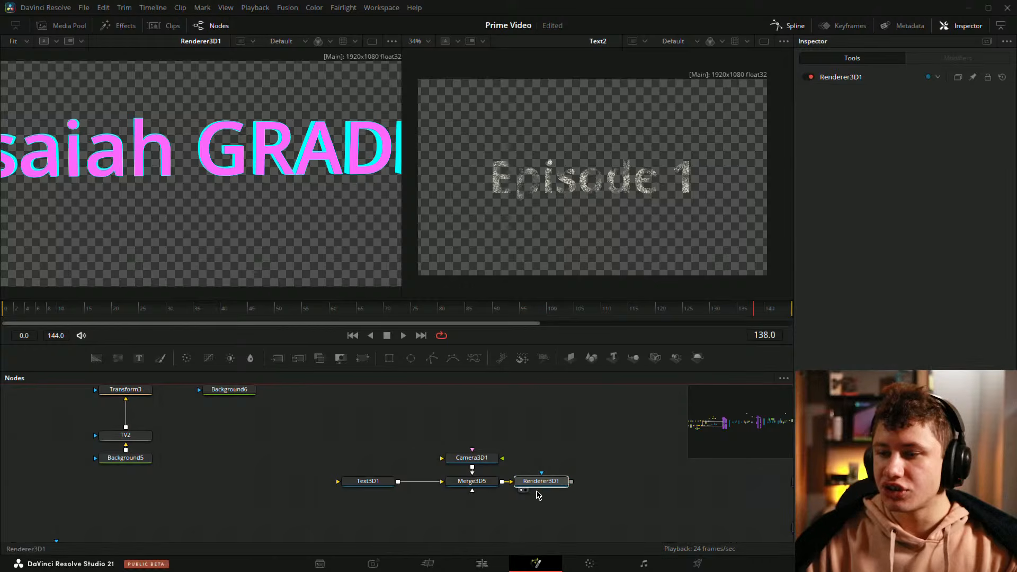
{"action": "left_click", "coordinate": [576, 456]}
{"action": "key", "text": "ctrl+s"}
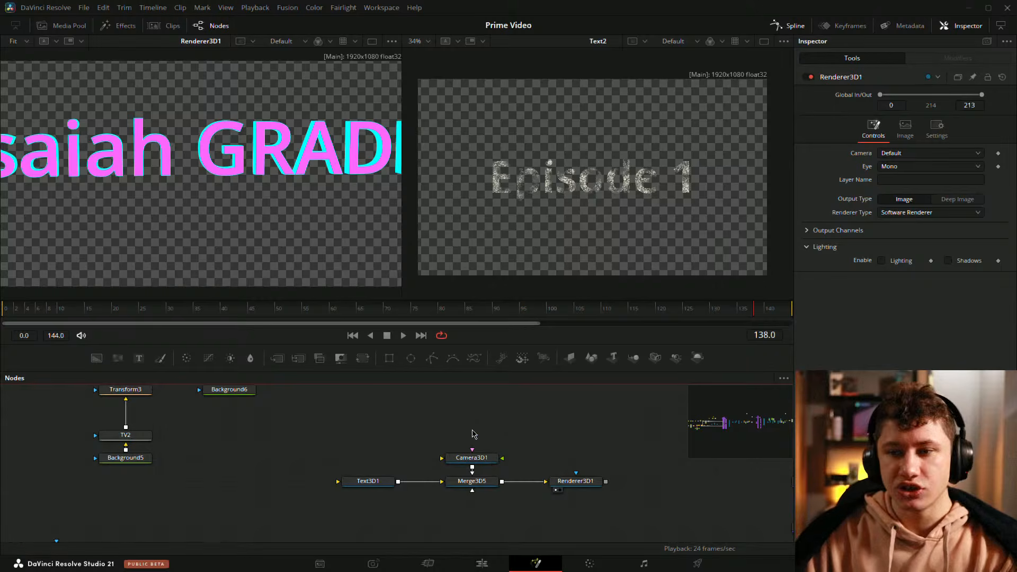
Step: Move FastNoise2_1, FastNoise2 and MosaicBlur1 closer to Text2 in the glitch text chain, with even spacing
{"action": "scroll", "coordinate": [351, 450], "scroll_direction": "down", "scroll_amount": 3}
{"action": "left_click_drag", "start_coordinate": [174, 508], "coordinate": [469, 557]}
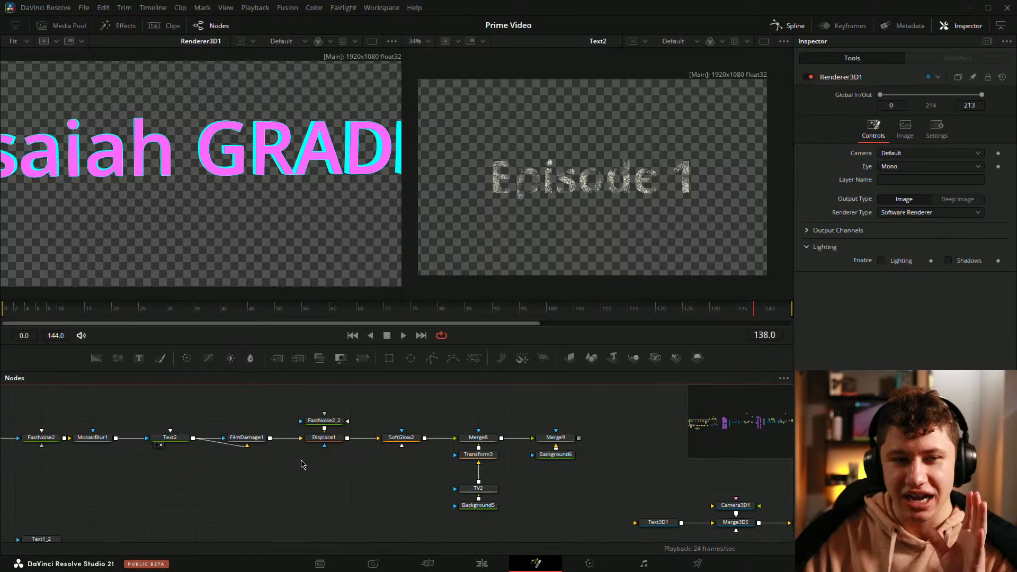
{"action": "left_click_drag", "start_coordinate": [301, 423], "coordinate": [334, 415]}
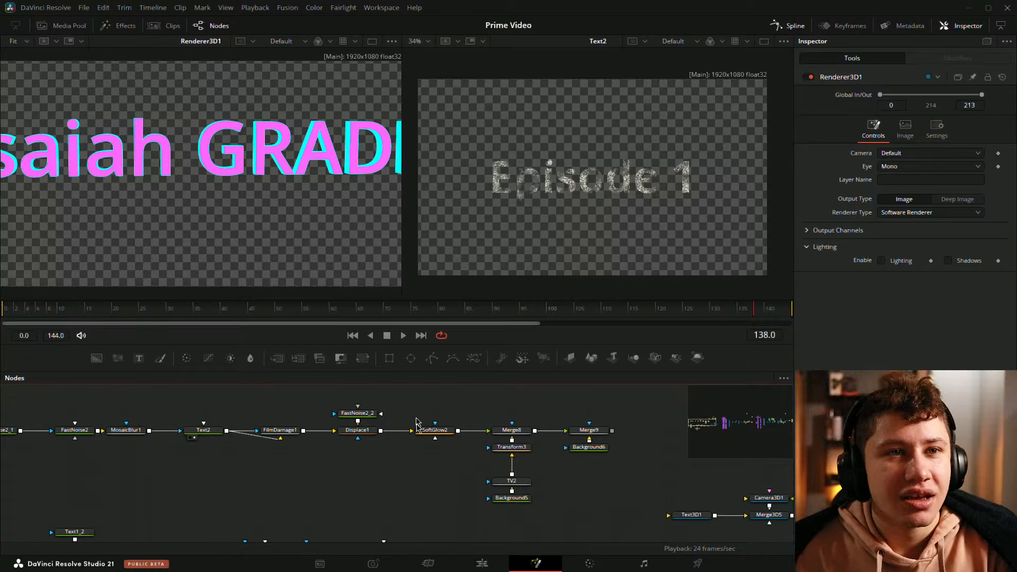
{"action": "left_click_drag", "start_coordinate": [442, 504], "coordinate": [457, 506]}
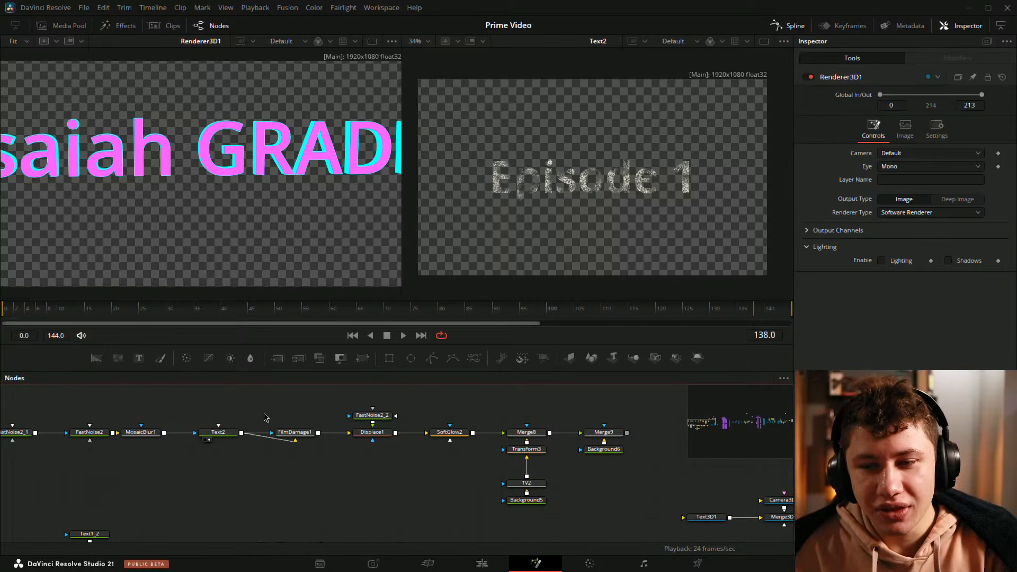
{"action": "left_click_drag", "start_coordinate": [261, 415], "coordinate": [326, 408]}
{"action": "left_click_drag", "start_coordinate": [512, 417], "coordinate": [476, 418]}
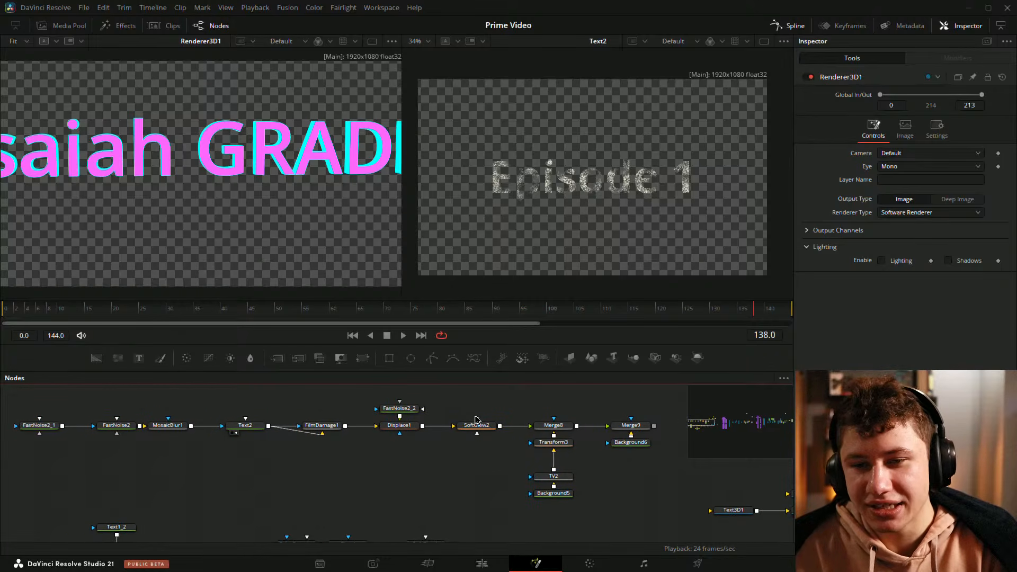
{"action": "left_click_drag", "start_coordinate": [40, 427], "coordinate": [184, 442]}
{"action": "left_click_drag", "start_coordinate": [165, 428], "coordinate": [190, 430]}
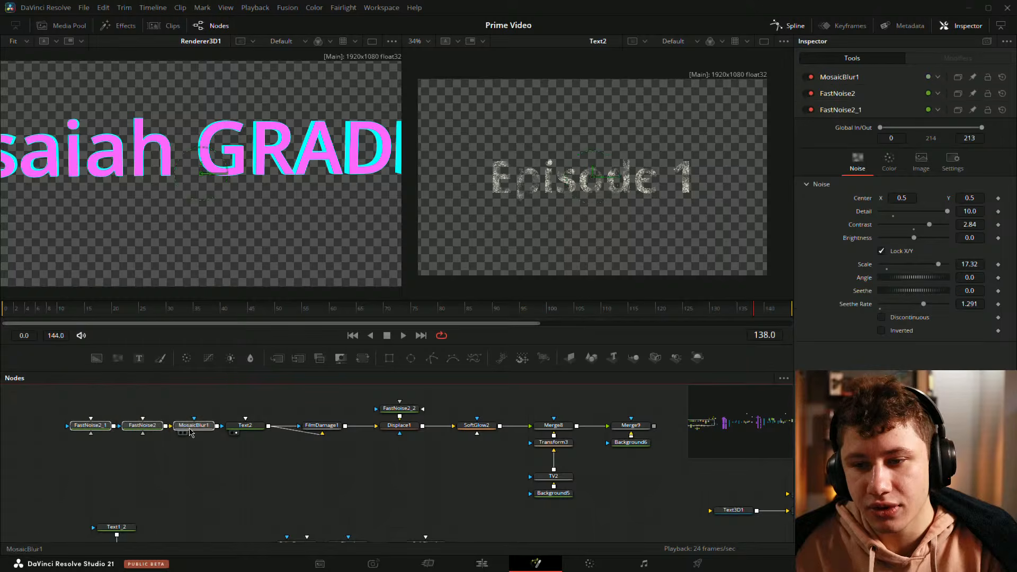
{"action": "left_click", "coordinate": [189, 430]}
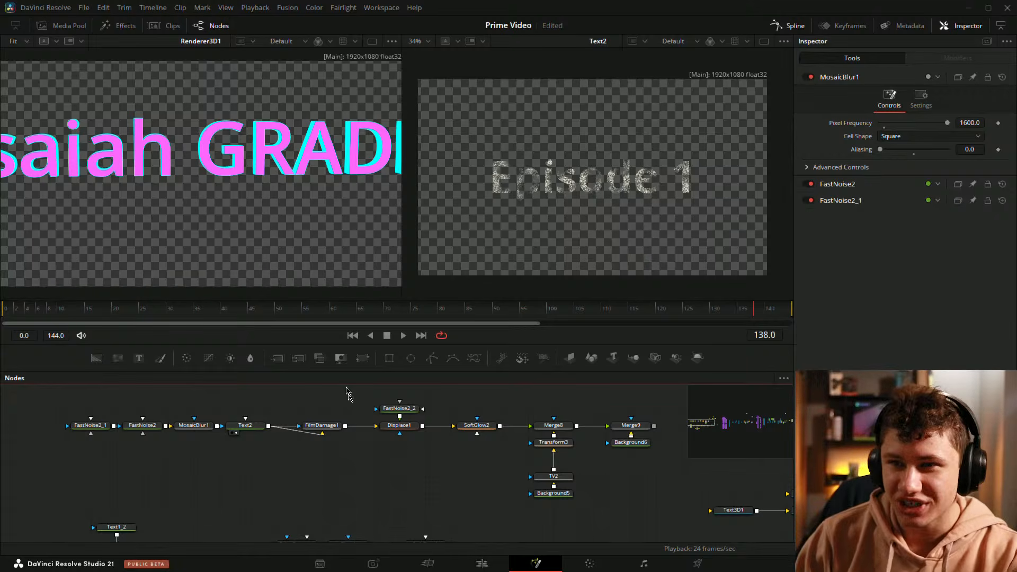
Step: Fit the Text2 image to its viewer and even out the widths of the two viewers
{"action": "key", "text": "ctrl+f"}
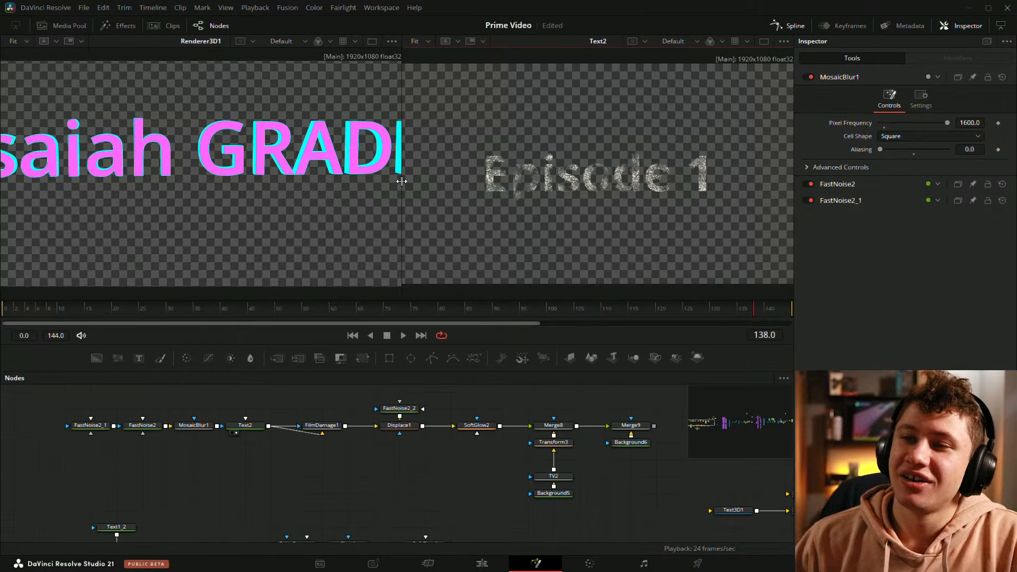
{"action": "left_click_drag", "start_coordinate": [402, 181], "coordinate": [397, 181]}
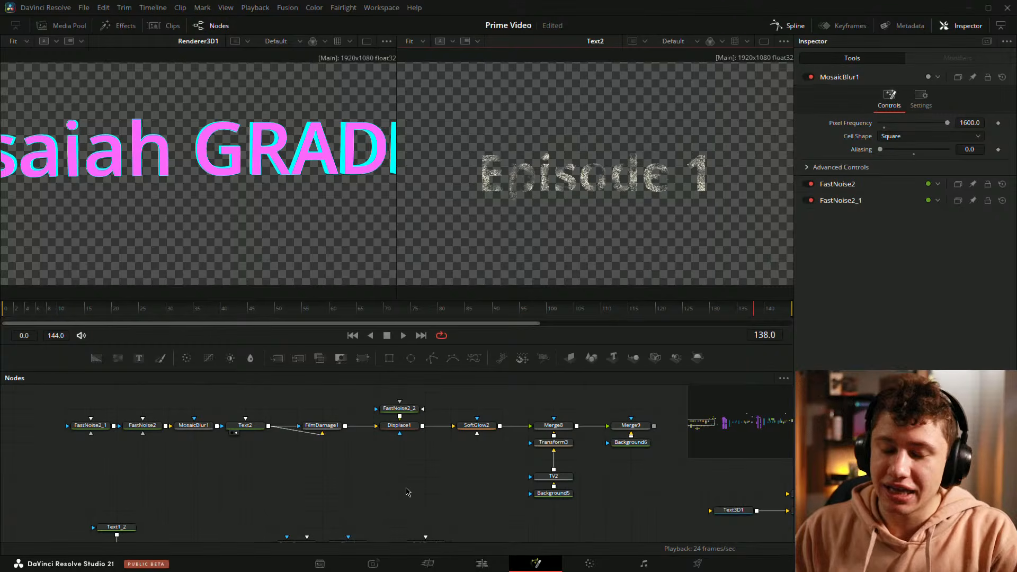
{"action": "left_click_drag", "start_coordinate": [409, 492], "coordinate": [396, 489]}
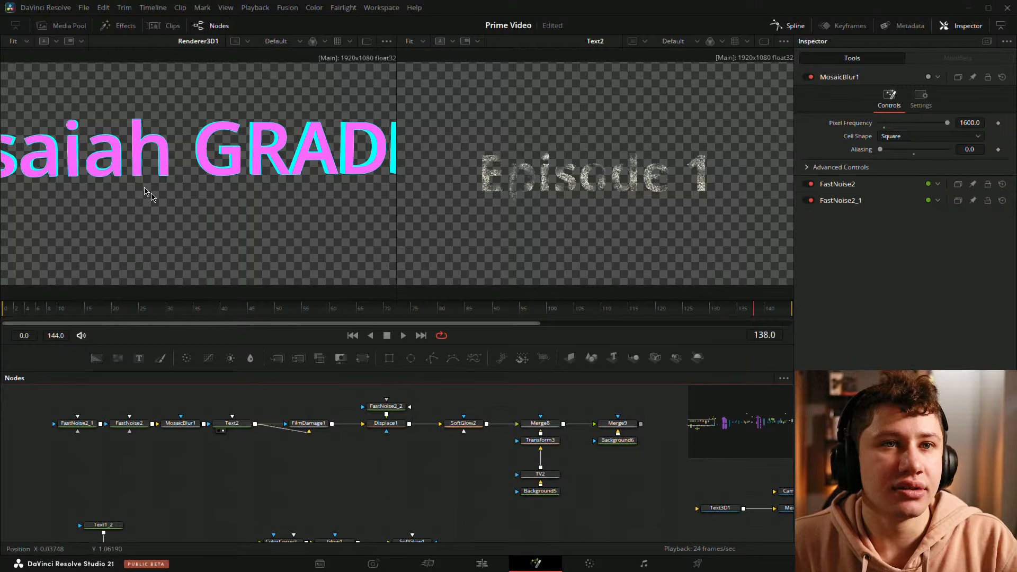
Step: Try a bevel width of 0.0252 and a bevel depth of 0.0006 in the Text3D1 extrusion settings
{"action": "left_click_drag", "start_coordinate": [392, 474], "coordinate": [268, 456]}
{"action": "mouse_move", "coordinate": [485, 485]}
{"action": "left_mouse_down"}
{"action": "mouse_move", "coordinate": [473, 495]}
{"action": "mouse_move", "coordinate": [291, 461]}
{"action": "left_mouse_up"}
{"action": "left_click", "coordinate": [318, 456]}
{"action": "scroll", "coordinate": [843, 228], "scroll_direction": "down", "scroll_amount": 3}
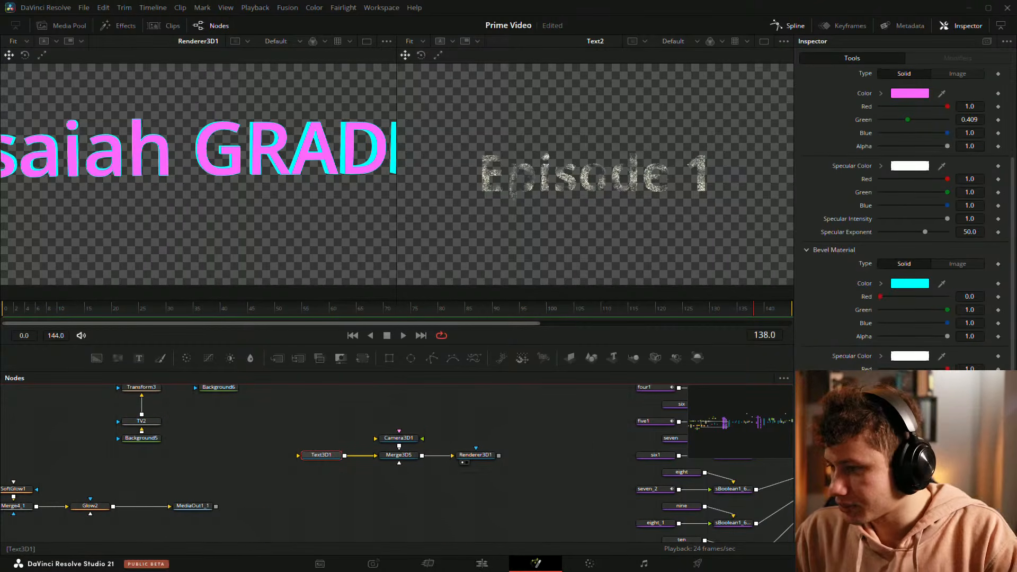
{"action": "scroll", "coordinate": [862, 141], "scroll_direction": "up", "scroll_amount": 3}
{"action": "left_click", "coordinate": [826, 99]}
{"action": "scroll", "coordinate": [901, 239], "scroll_direction": "down", "scroll_amount": 1}
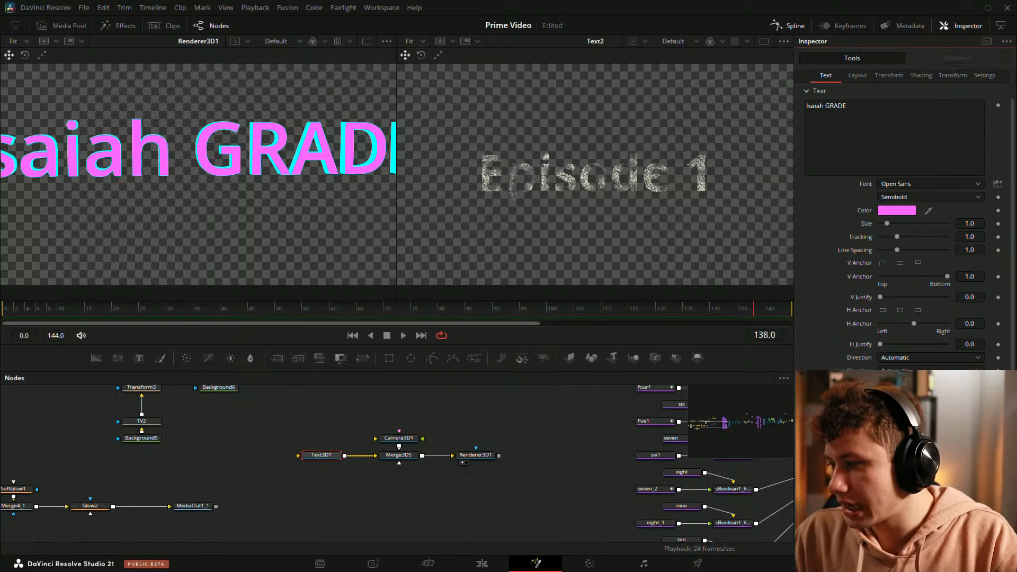
{"action": "scroll", "coordinate": [901, 222], "scroll_direction": "down", "scroll_amount": 5}
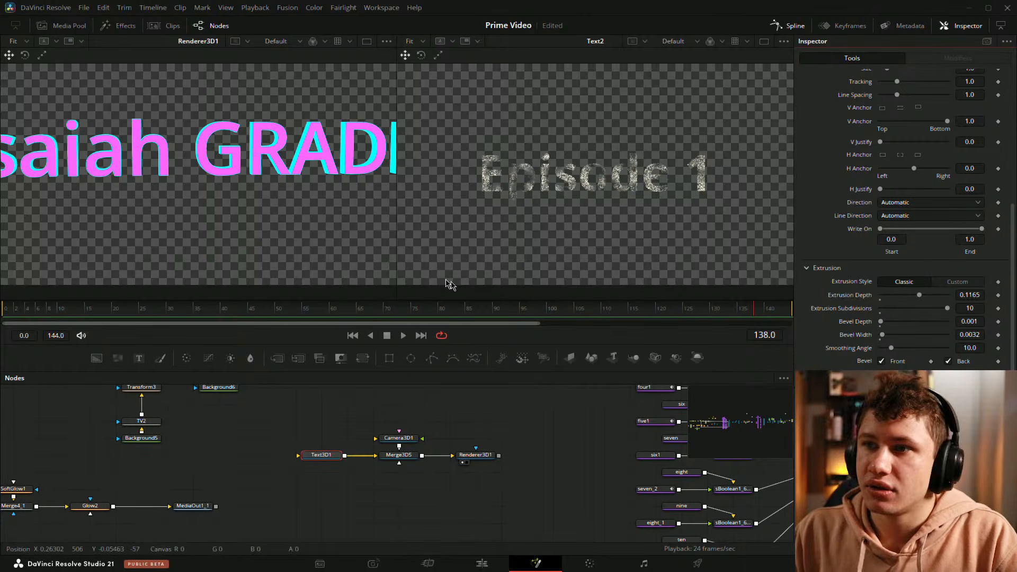
{"action": "mouse_move", "coordinate": [883, 337]}
{"action": "left_mouse_down"}
{"action": "mouse_move", "coordinate": [913, 340]}
{"action": "mouse_move", "coordinate": [898, 337]}
{"action": "left_mouse_up"}
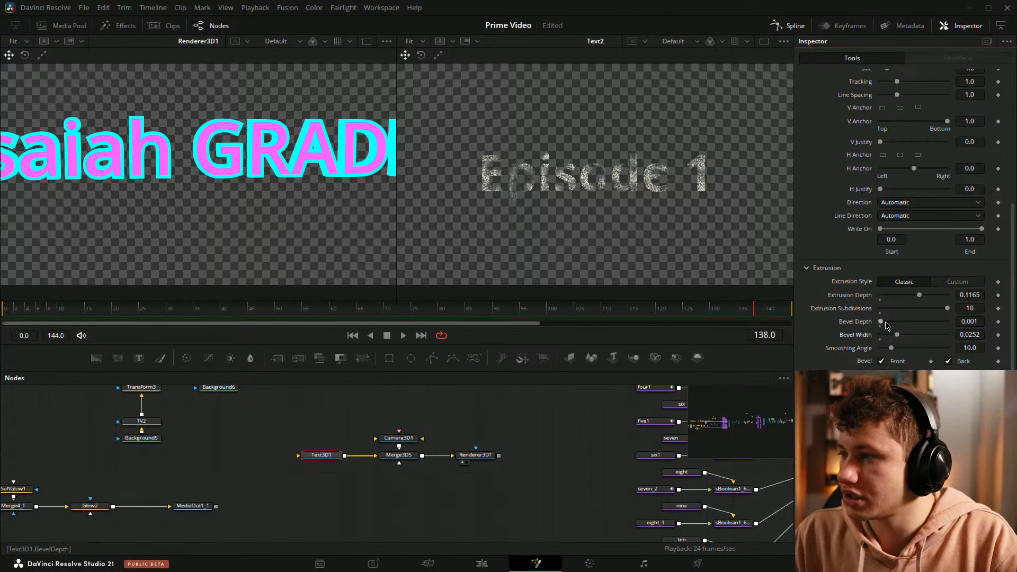
{"action": "left_click", "coordinate": [984, 321]}
{"action": "key", "text": "BackSpace"}
{"action": "type", "text": "06"}
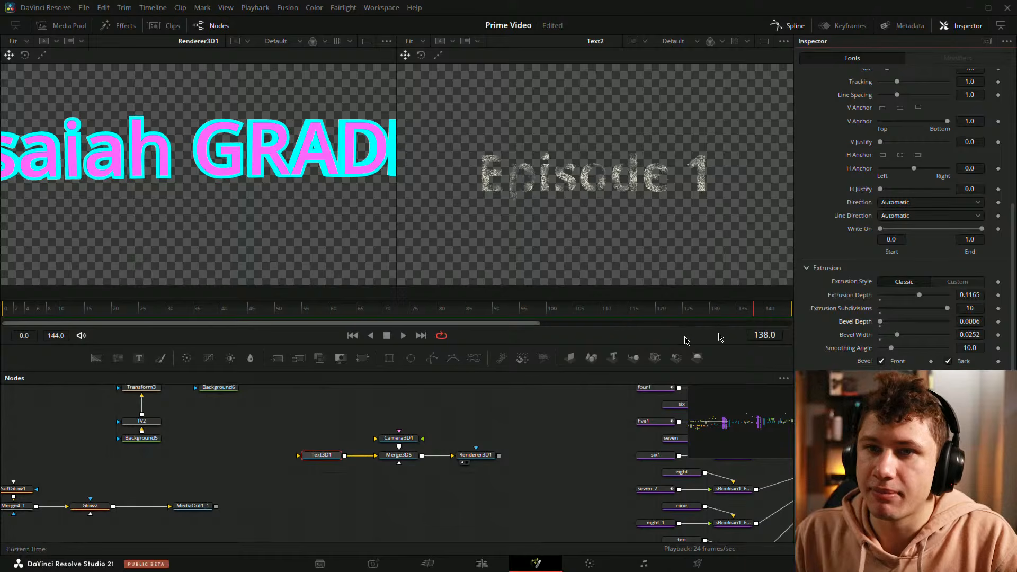
Step: Enlarge the viewer area and undo the bevel depth and bevel width changes on Text3D1
{"action": "left_click_drag", "start_coordinate": [398, 372], "coordinate": [405, 476]}
{"action": "scroll", "coordinate": [288, 331], "scroll_direction": "down", "scroll_amount": 3}
{"action": "scroll", "coordinate": [283, 328], "scroll_direction": "up", "scroll_amount": 2}
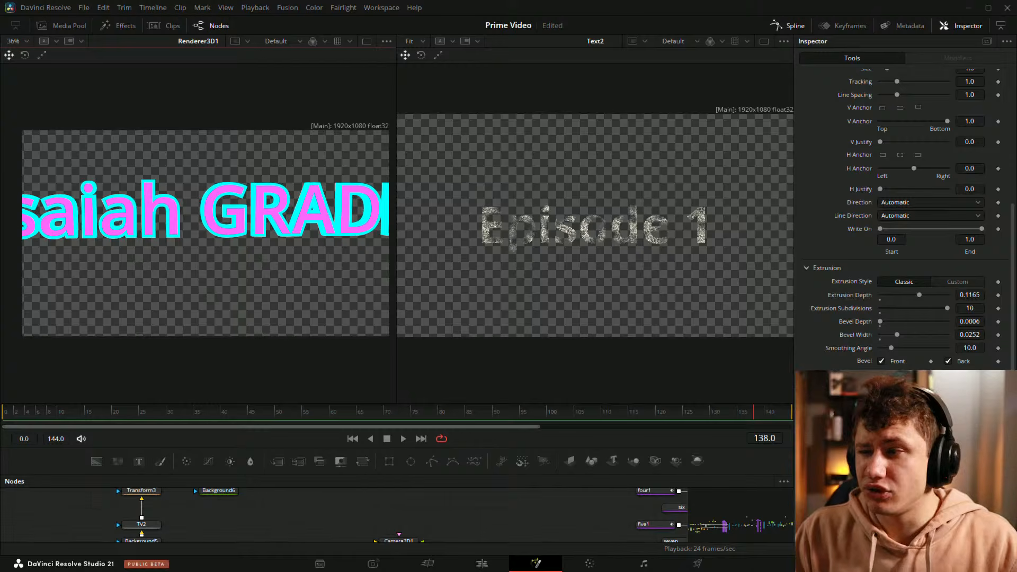
{"action": "left_click_drag", "start_coordinate": [880, 322], "coordinate": [882, 334]}
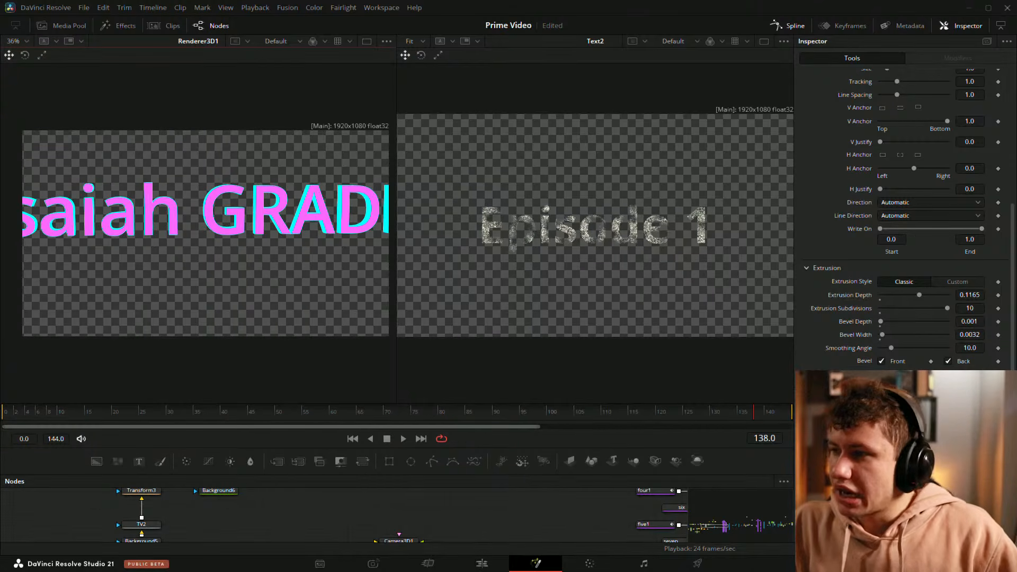
Step: Set Camera3D1's X translation to -1.145, give the node graph more height again, and fit the rendered text to its viewer
{"action": "scroll", "coordinate": [392, 524], "scroll_direction": "down", "scroll_amount": 2}
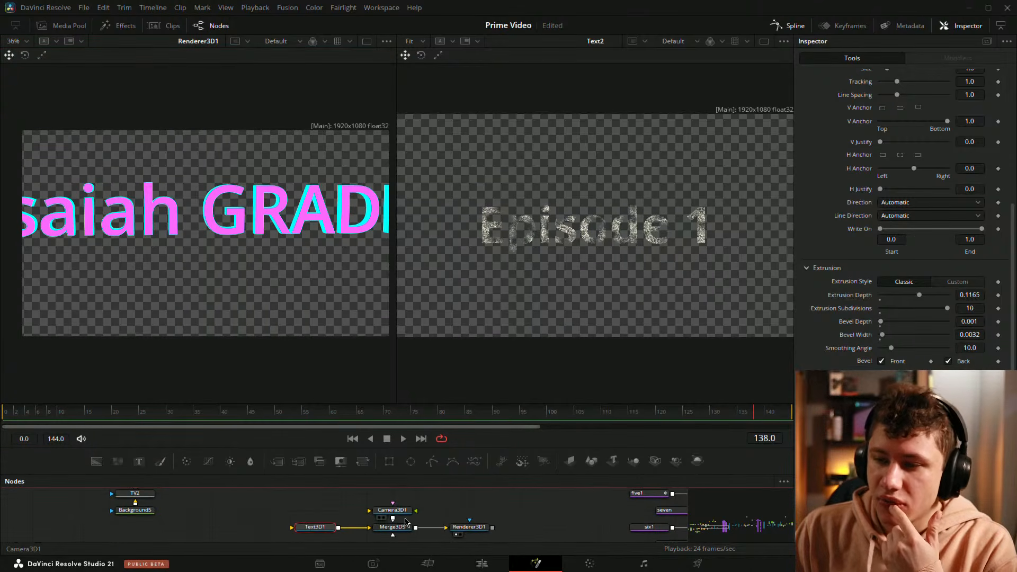
{"action": "left_click", "coordinate": [393, 510]}
{"action": "mouse_move", "coordinate": [974, 138]}
{"action": "left_mouse_down"}
{"action": "mouse_move", "coordinate": [998, 138]}
{"action": "mouse_move", "coordinate": [964, 137]}
{"action": "mouse_move", "coordinate": [983, 137]}
{"action": "mouse_move", "coordinate": [973, 137]}
{"action": "left_mouse_up"}
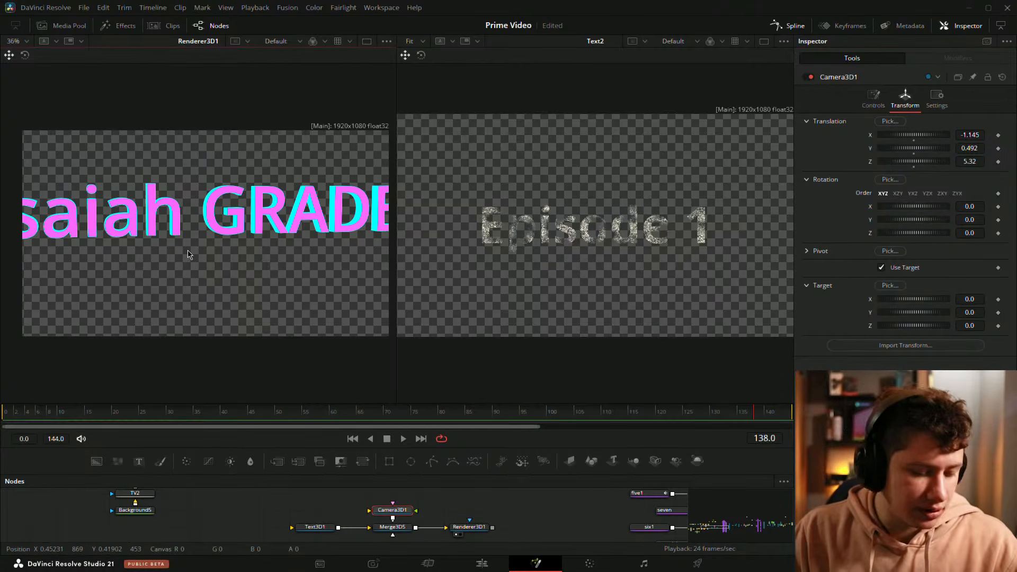
{"action": "key", "text": "ctrl+f"}
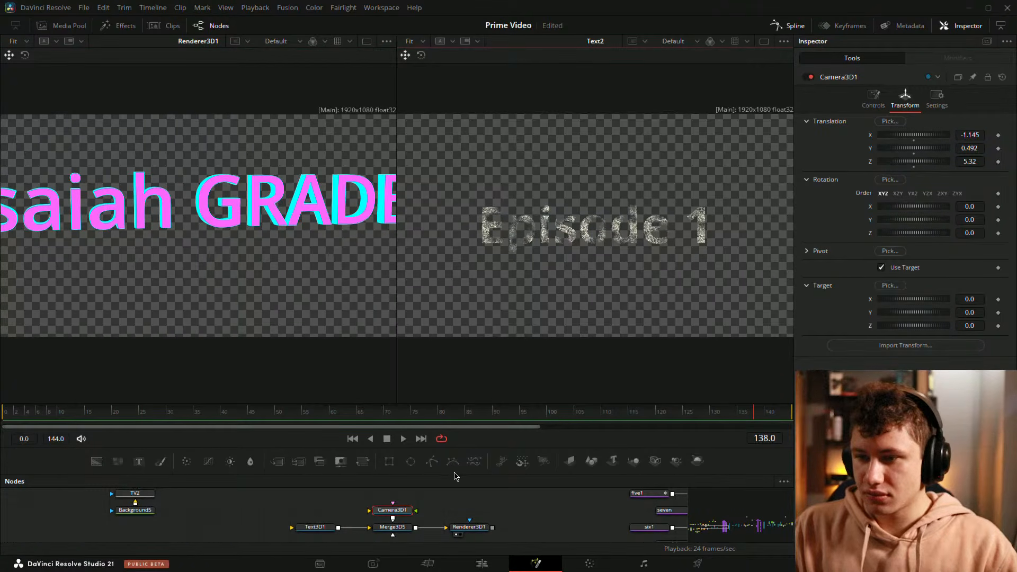
{"action": "left_click_drag", "start_coordinate": [453, 476], "coordinate": [452, 350]}
{"action": "key", "text": "ctrl+f"}
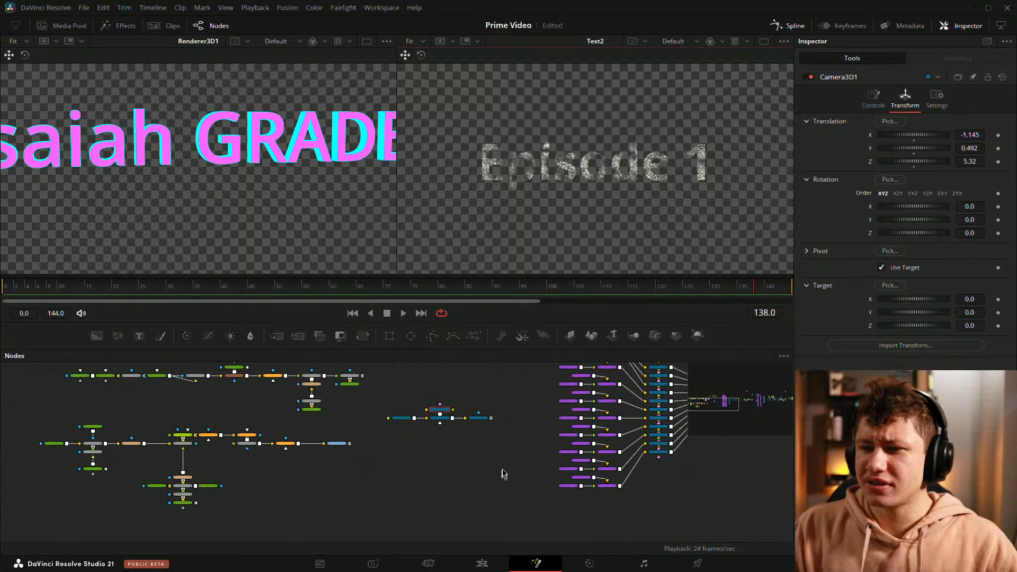
Step: Cut the Text3D1, Merge3D5, Camera3D1 and Renderer3D1 group and paste it below the chain ending in MediaOut1_1
{"action": "left_click_drag", "start_coordinate": [368, 391], "coordinate": [438, 456]}
{"action": "left_click_drag", "start_coordinate": [331, 389], "coordinate": [442, 466]}
{"action": "left_click_drag", "start_coordinate": [388, 488], "coordinate": [400, 474]}
{"action": "key", "text": "ctrl+x"}
{"action": "key", "text": "ctrl+v"}
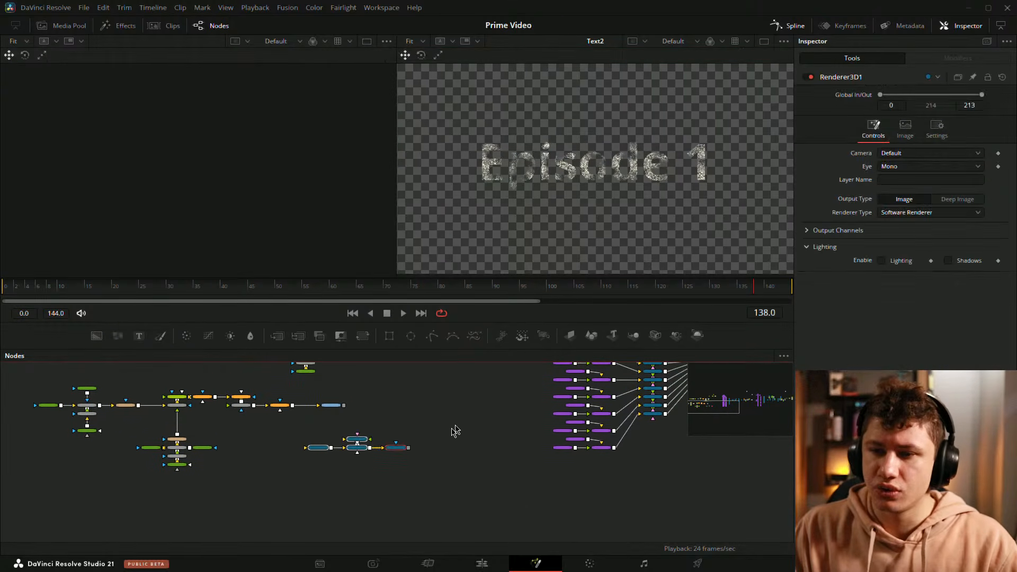
{"action": "left_click_drag", "start_coordinate": [220, 430], "coordinate": [383, 483]}
Step: Find the first extruded ring node tree and show its Merge2 output in the viewer beside Text2
{"action": "mouse_move", "coordinate": [408, 417]}
{"action": "left_mouse_down"}
{"action": "mouse_move", "coordinate": [330, 444]}
{"action": "mouse_move", "coordinate": [290, 430]}
{"action": "left_mouse_up"}
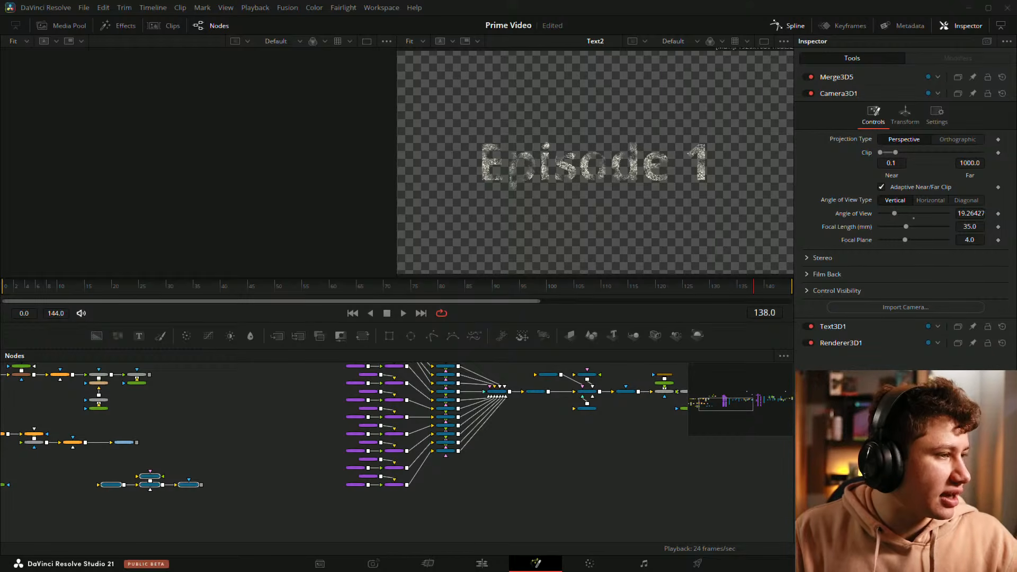
{"action": "scroll", "coordinate": [642, 491], "scroll_direction": "down", "scroll_amount": 2}
{"action": "left_click_drag", "start_coordinate": [643, 492], "coordinate": [334, 517]}
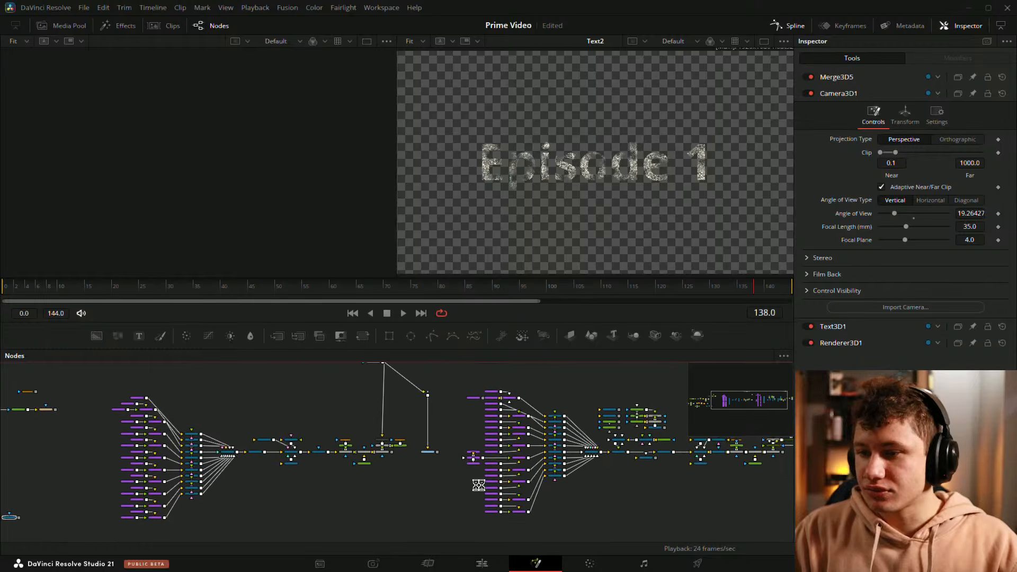
{"action": "left_click_drag", "start_coordinate": [583, 432], "coordinate": [434, 484]}
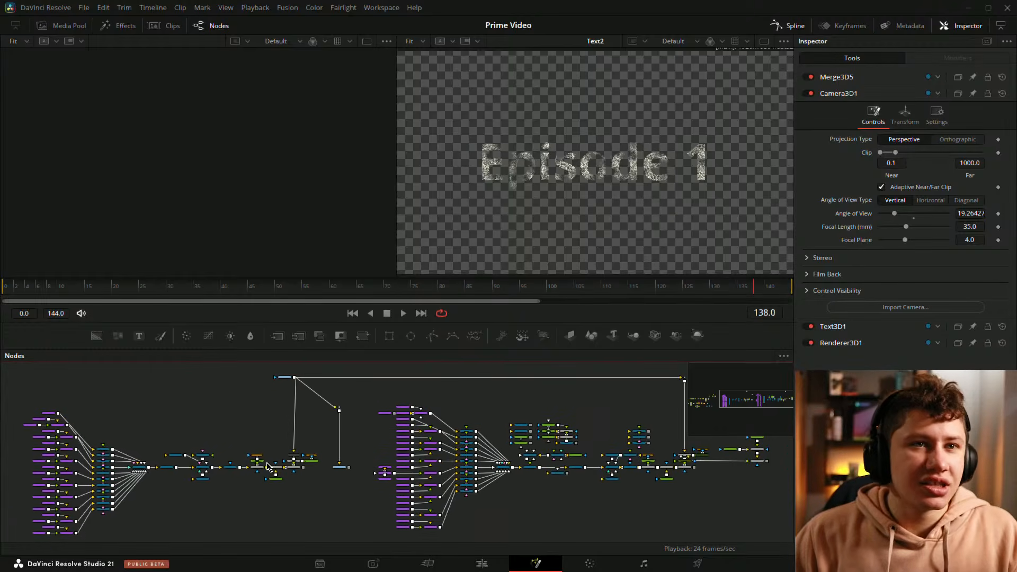
{"action": "scroll", "coordinate": [169, 491], "scroll_direction": "up", "scroll_amount": 2}
{"action": "left_click_drag", "start_coordinate": [169, 490], "coordinate": [439, 455]}
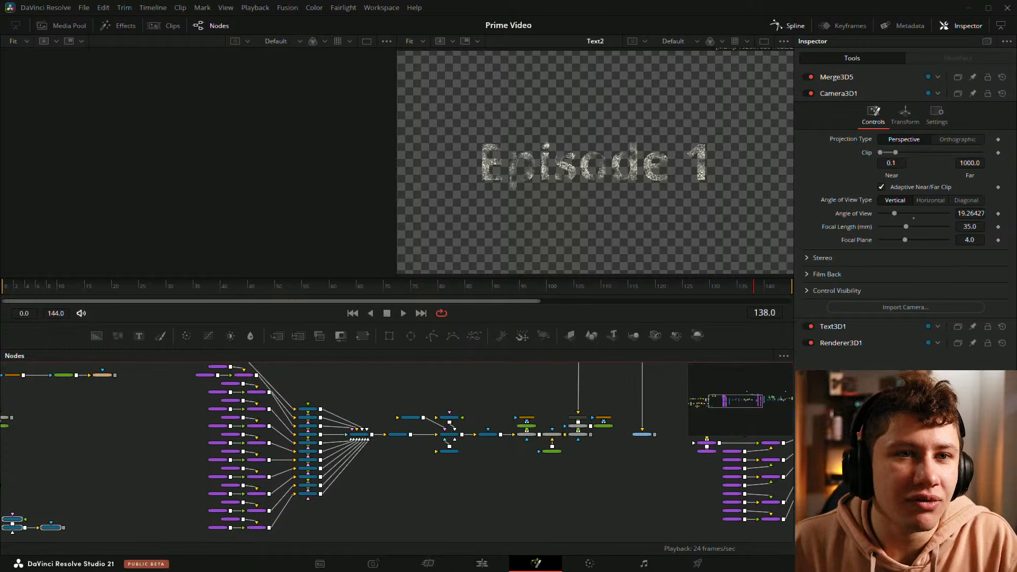
{"action": "left_click_drag", "start_coordinate": [489, 504], "coordinate": [389, 506]}
{"action": "scroll", "coordinate": [400, 445], "scroll_direction": "up", "scroll_amount": 2}
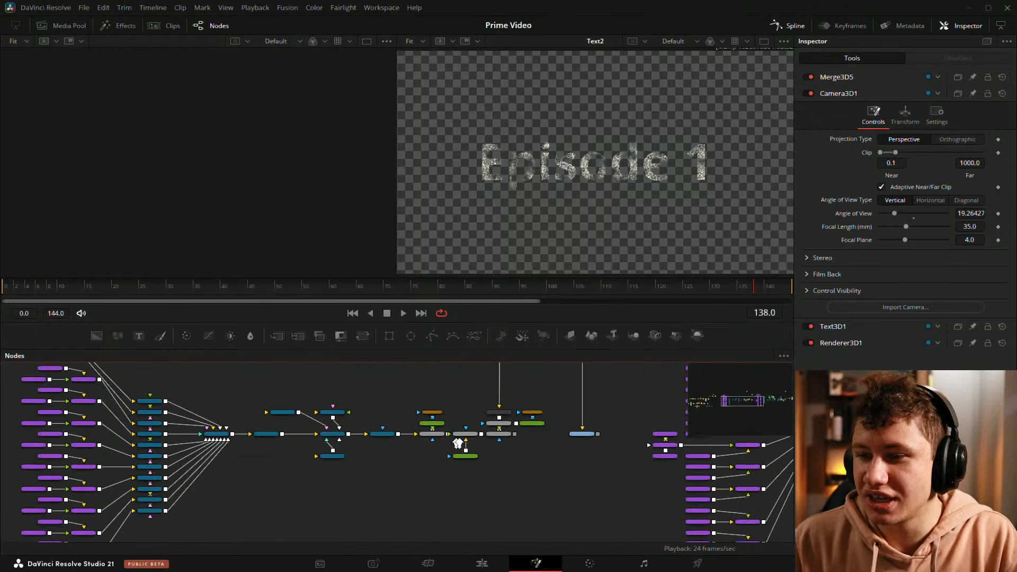
{"action": "scroll", "coordinate": [459, 444], "scroll_direction": "up", "scroll_amount": 3}
{"action": "left_click_drag", "start_coordinate": [693, 415], "coordinate": [543, 458]}
{"action": "left_click_drag", "start_coordinate": [398, 464], "coordinate": [251, 212]}
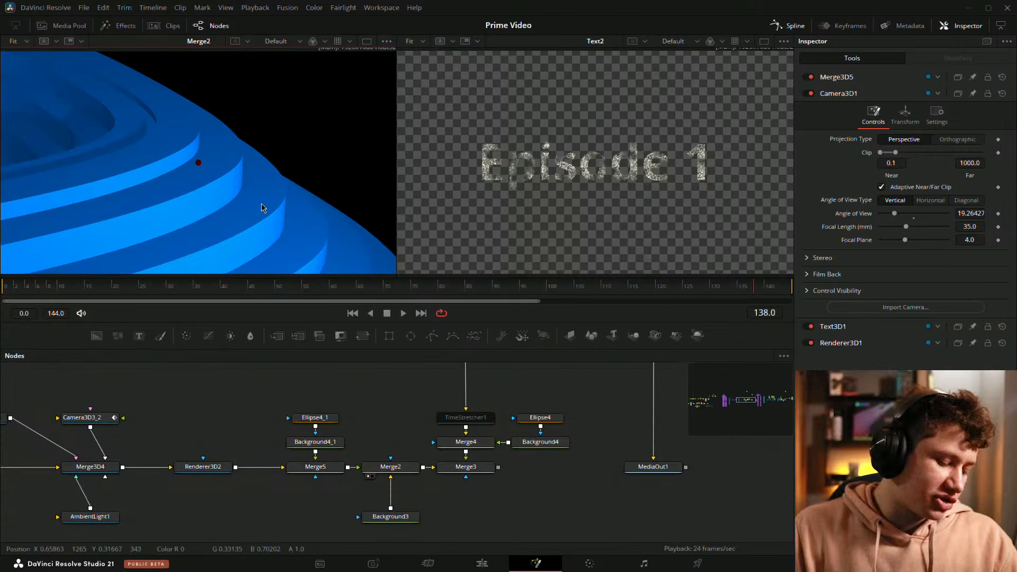
Step: Show Merge4 in the viewer that holds Text2 and move the playhead to frame 10 to compare the two outputs
{"action": "scroll", "coordinate": [583, 424], "scroll_direction": "down", "scroll_amount": 5}
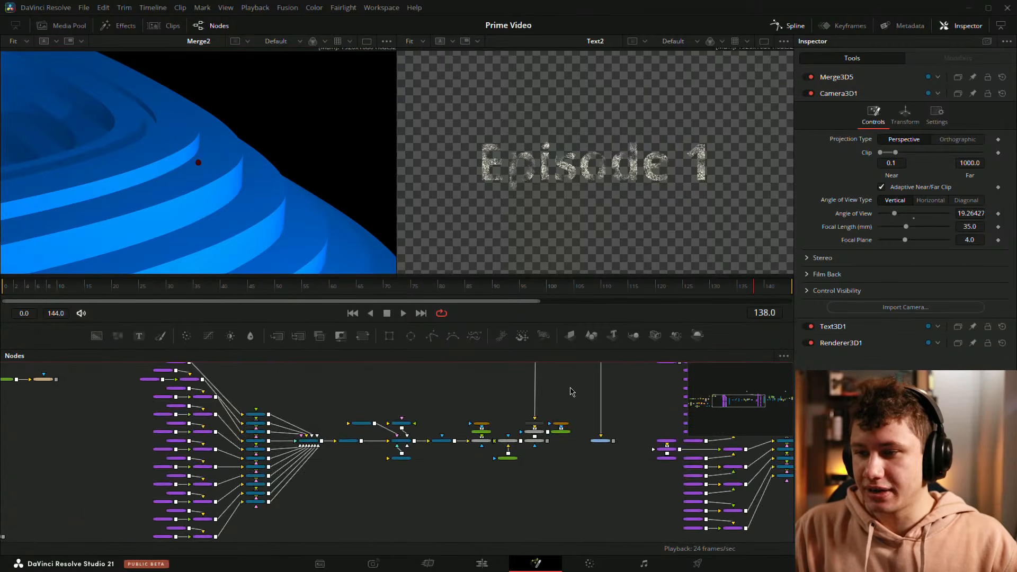
{"action": "scroll", "coordinate": [570, 392], "scroll_direction": "up", "scroll_amount": 5}
{"action": "left_click_drag", "start_coordinate": [492, 511], "coordinate": [582, 160]}
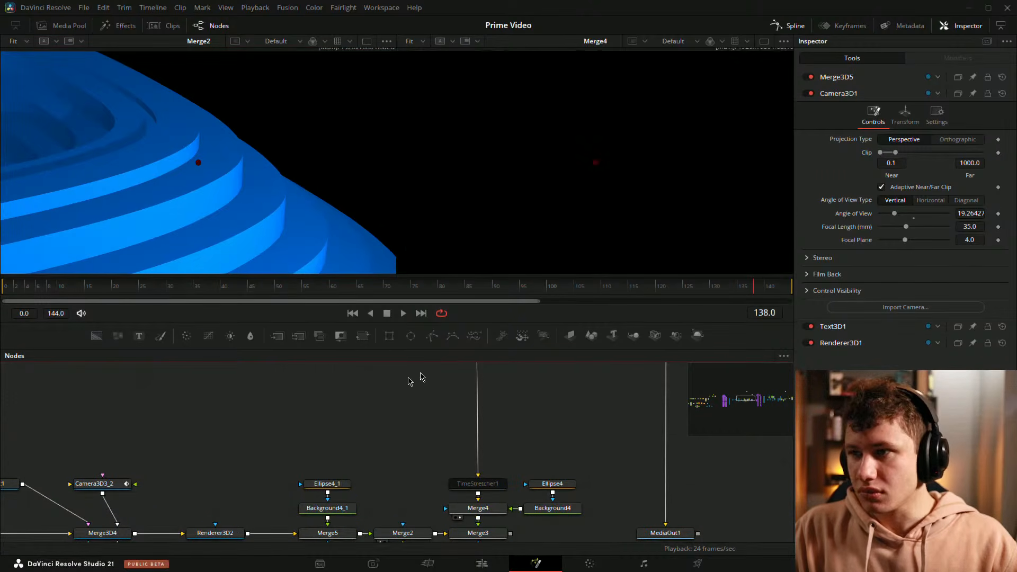
{"action": "left_click", "coordinate": [17, 293]}
{"action": "left_click", "coordinate": [56, 291]}
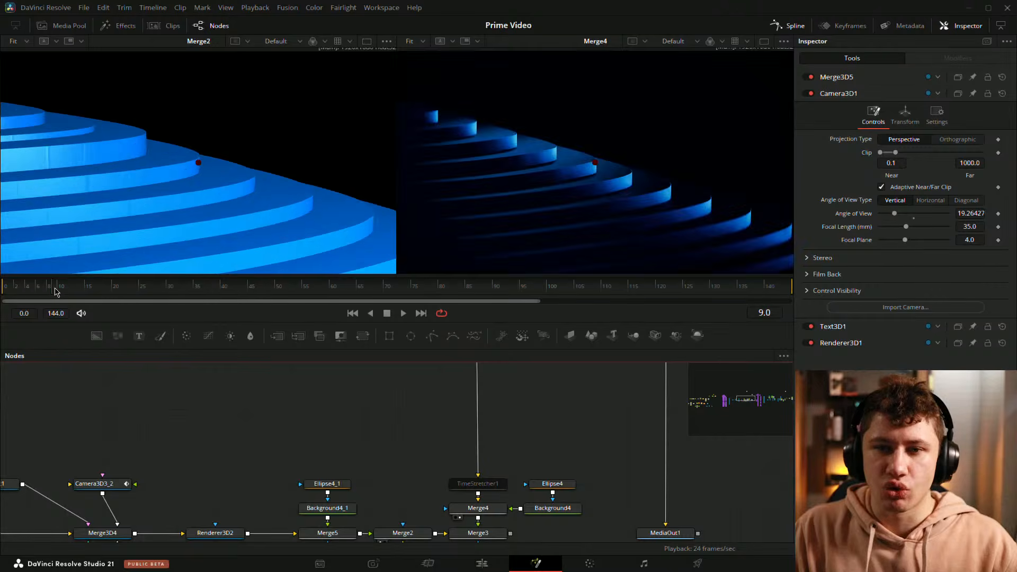
{"action": "mouse_move", "coordinate": [55, 290]}
{"action": "left_mouse_down"}
{"action": "mouse_move", "coordinate": [33, 289]}
{"action": "mouse_move", "coordinate": [75, 292]}
{"action": "mouse_move", "coordinate": [59, 290]}
{"action": "left_mouse_up"}
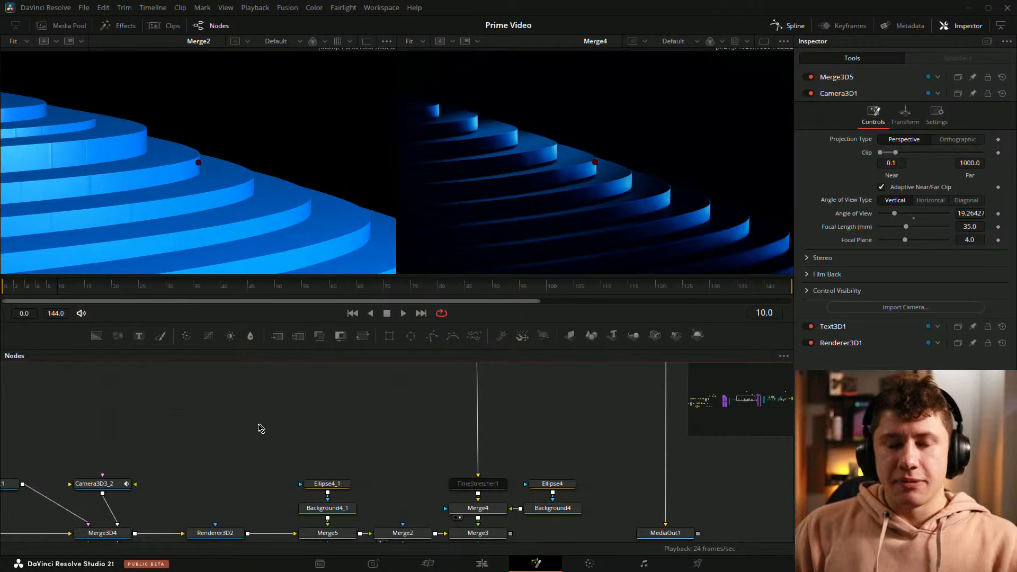
Step: Examine the overall layout of the node graph, highlighting both large ring node trees together and clearing the selection
{"action": "scroll", "coordinate": [359, 411], "scroll_direction": "down", "scroll_amount": 6}
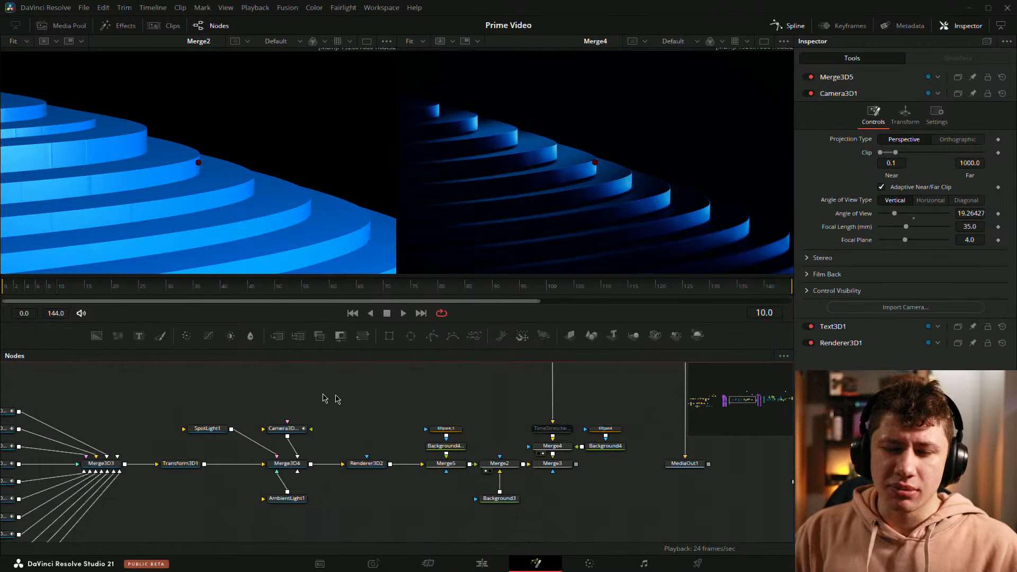
{"action": "left_click_drag", "start_coordinate": [281, 397], "coordinate": [375, 413]}
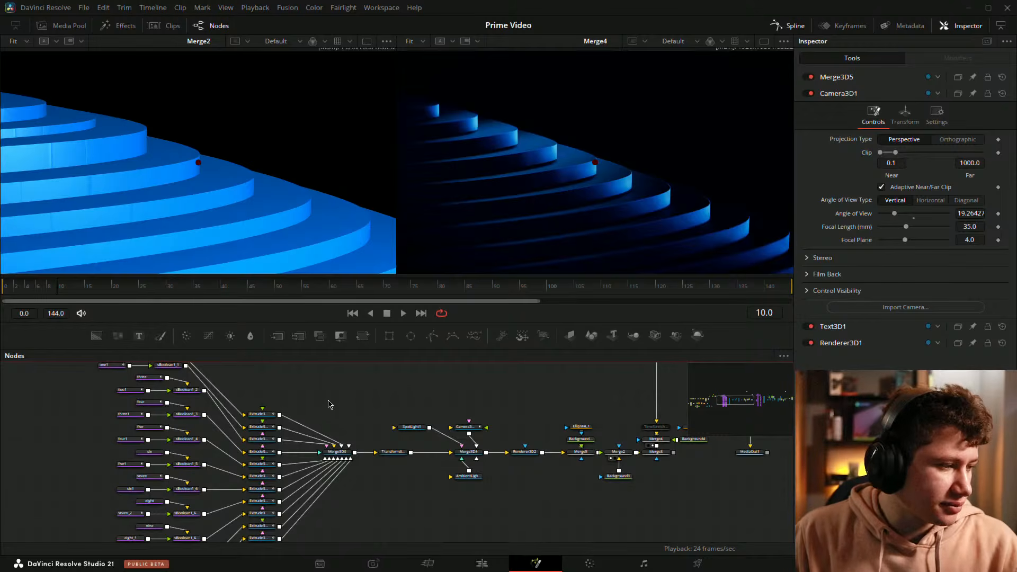
{"action": "left_click_drag", "start_coordinate": [369, 408], "coordinate": [312, 416]}
{"action": "scroll", "coordinate": [504, 448], "scroll_direction": "down", "scroll_amount": 5}
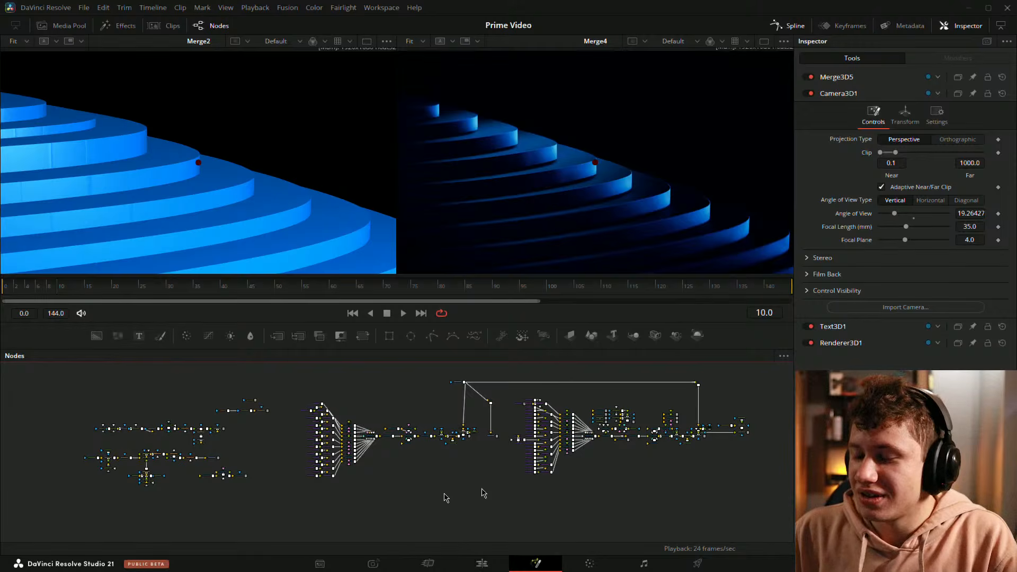
{"action": "scroll", "coordinate": [430, 474], "scroll_direction": "right", "scroll_amount": 5}
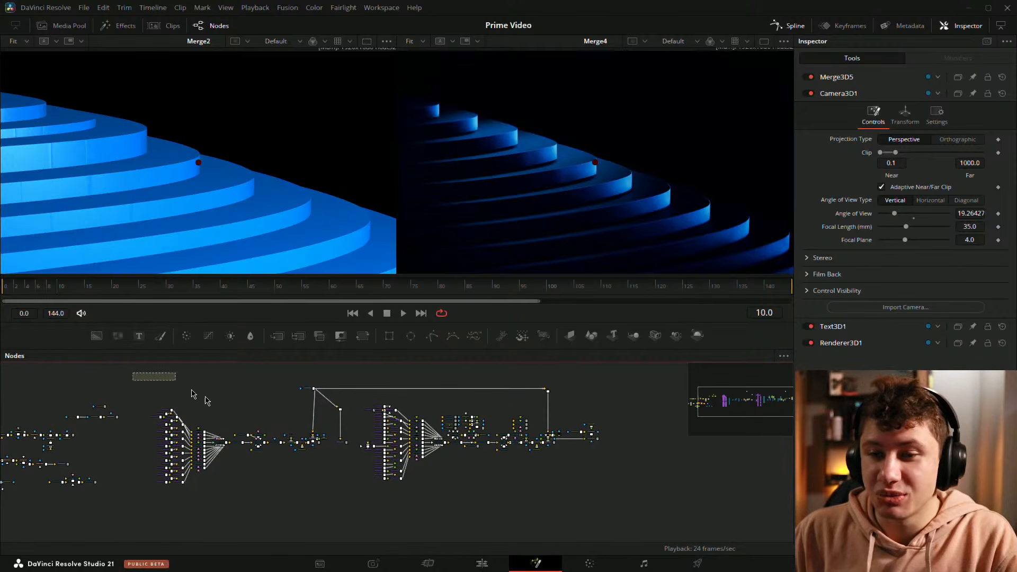
{"action": "left_click_drag", "start_coordinate": [193, 393], "coordinate": [666, 516]}
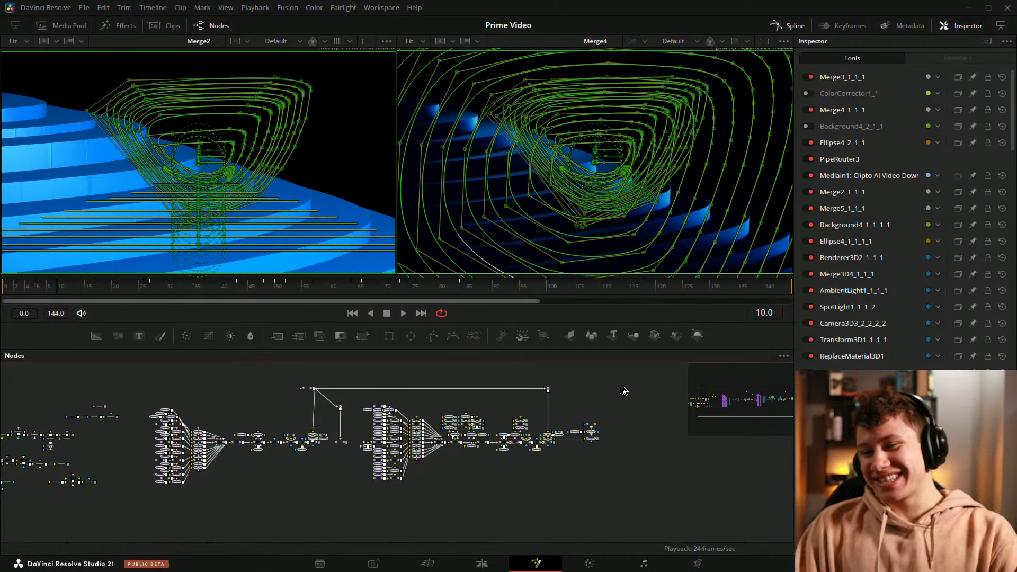
{"action": "left_click", "coordinate": [260, 521]}
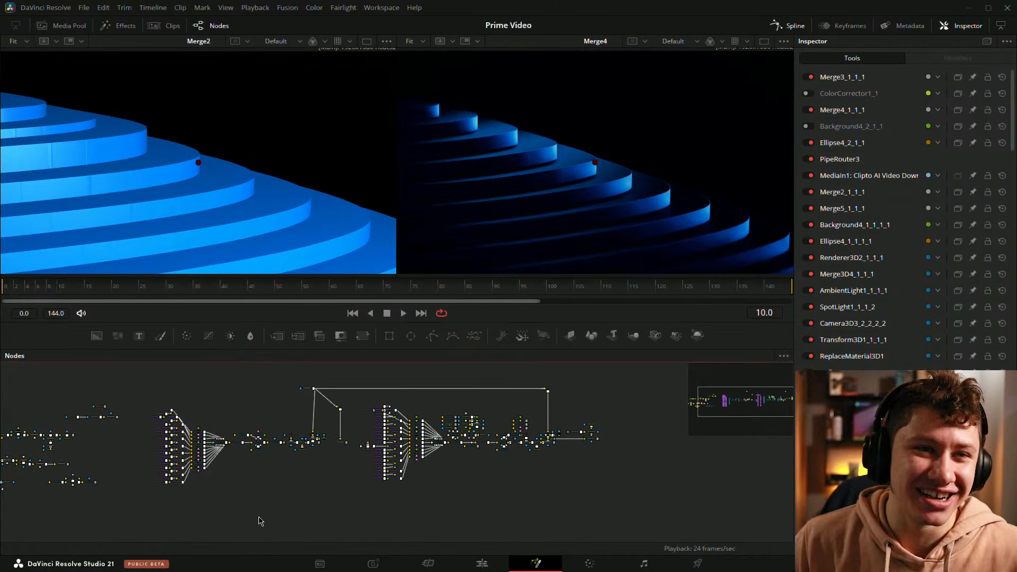
{"action": "scroll", "coordinate": [261, 404], "scroll_direction": "up", "scroll_amount": 5}
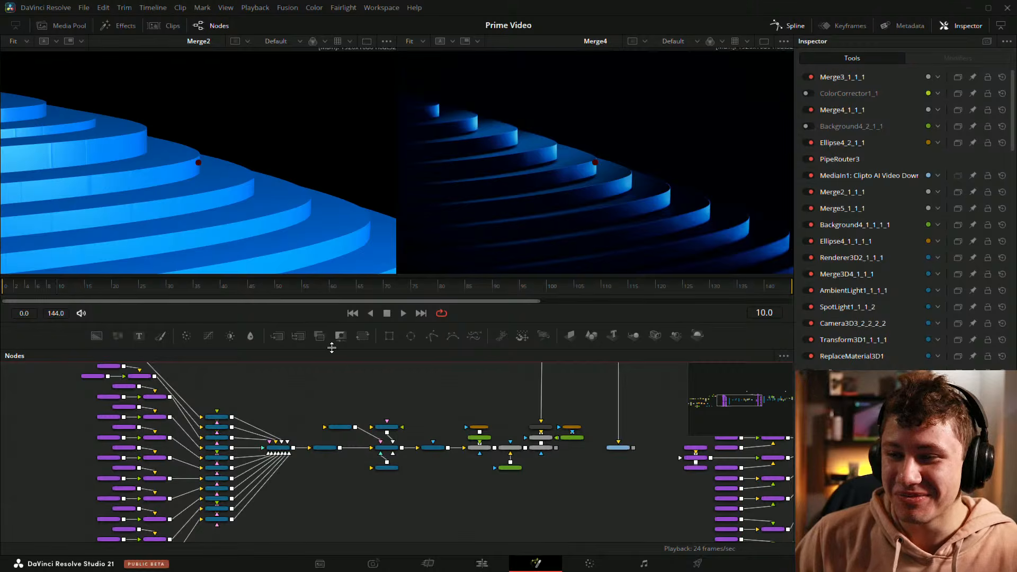
{"action": "scroll", "coordinate": [342, 390], "scroll_direction": "down", "scroll_amount": 5}
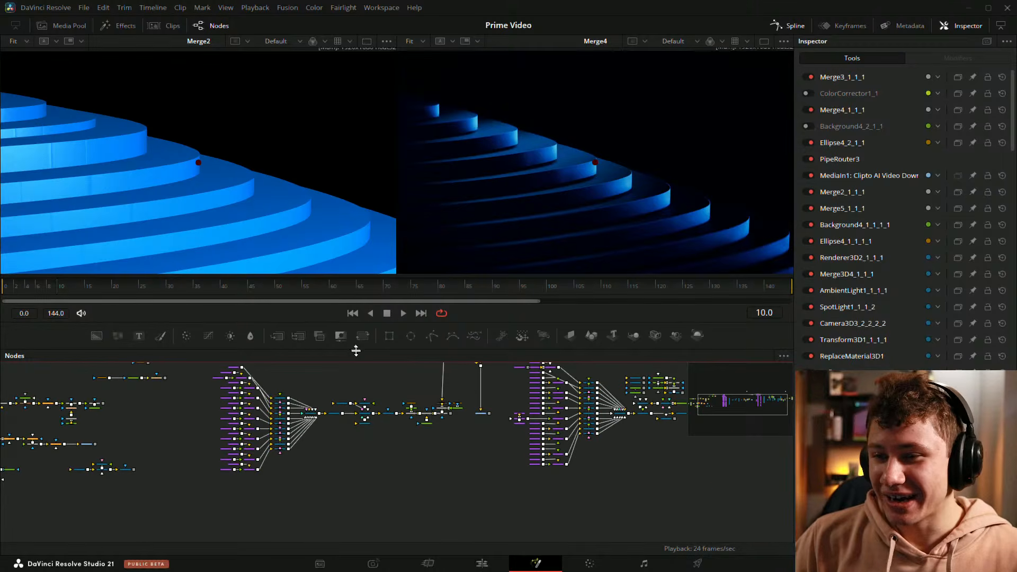
{"action": "left_click_drag", "start_coordinate": [322, 389], "coordinate": [279, 430]}
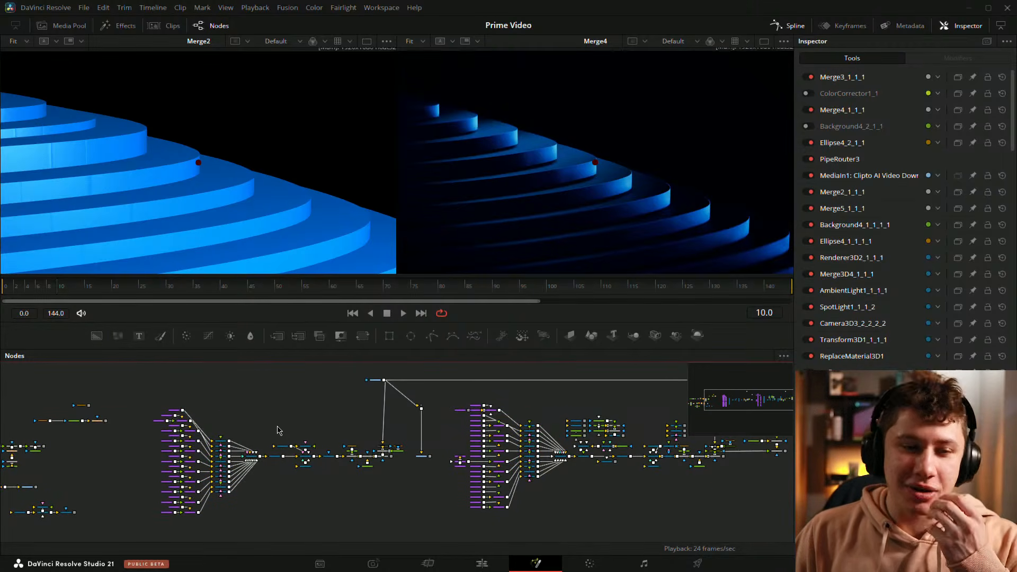
Step: Select the shape, sBoolean, Extrude3D and Merge3D3 nodes of the first ring tree and examine them up close
{"action": "left_click_drag", "start_coordinate": [126, 402], "coordinate": [293, 530]}
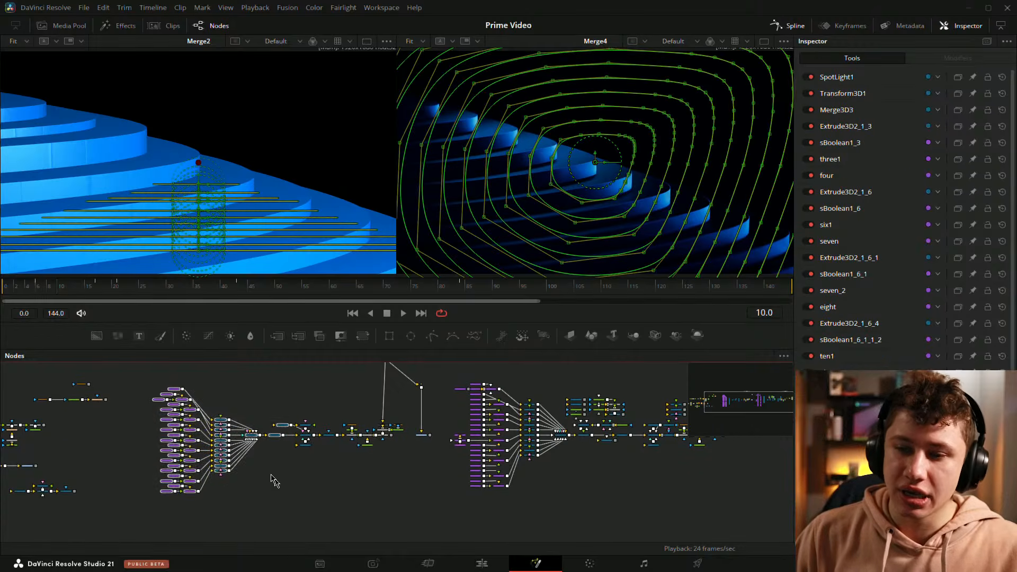
{"action": "left_click_drag", "start_coordinate": [144, 386], "coordinate": [270, 520]}
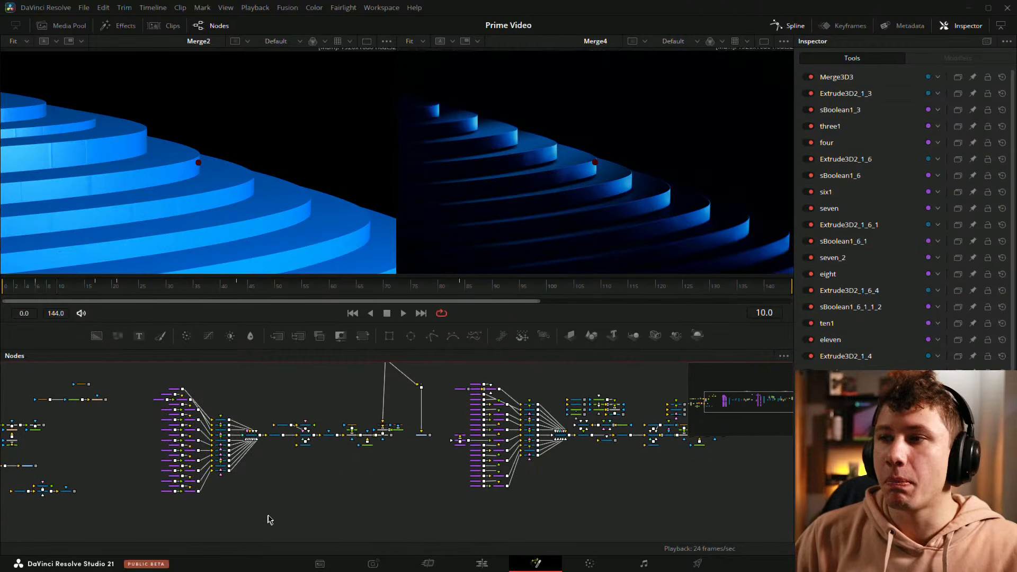
{"action": "left_click_drag", "start_coordinate": [162, 373], "coordinate": [260, 527]}
{"action": "scroll", "coordinate": [238, 443], "scroll_direction": "up", "scroll_amount": 3}
{"action": "scroll", "coordinate": [182, 394], "scroll_direction": "up", "scroll_amount": 5}
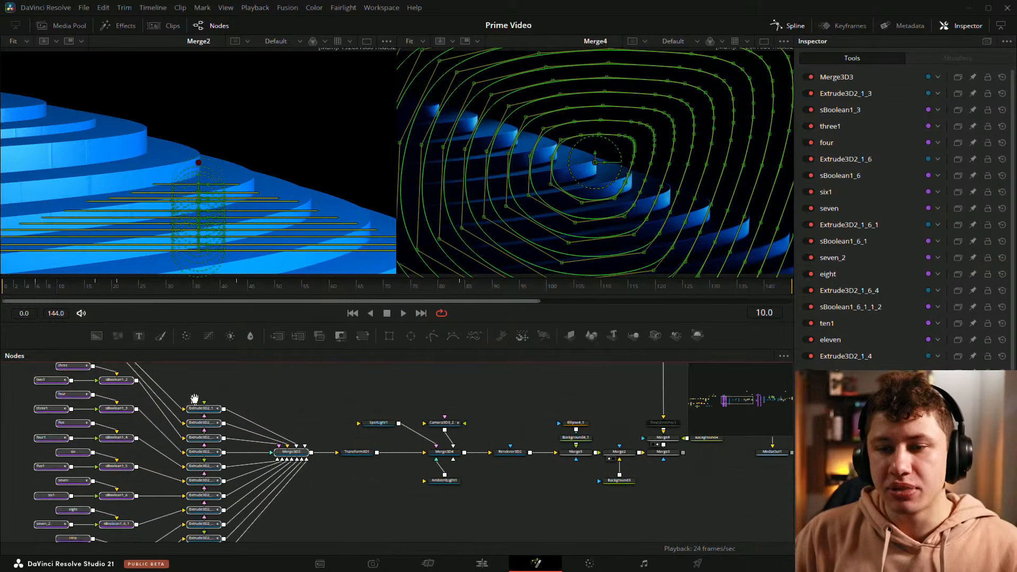
{"action": "left_click_drag", "start_coordinate": [359, 350], "coordinate": [360, 334]}
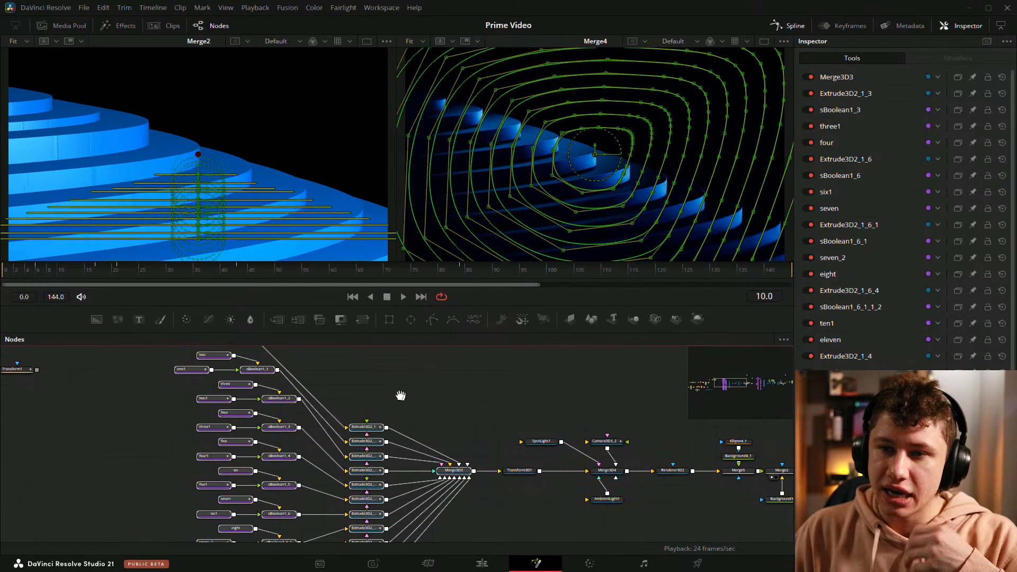
Step: Clear the node selection and scrub the early frames up to frame 29 to compare the Merge2 and Merge4 outputs
{"action": "left_click", "coordinate": [354, 412]}
{"action": "left_click_drag", "start_coordinate": [24, 272], "coordinate": [132, 268]}
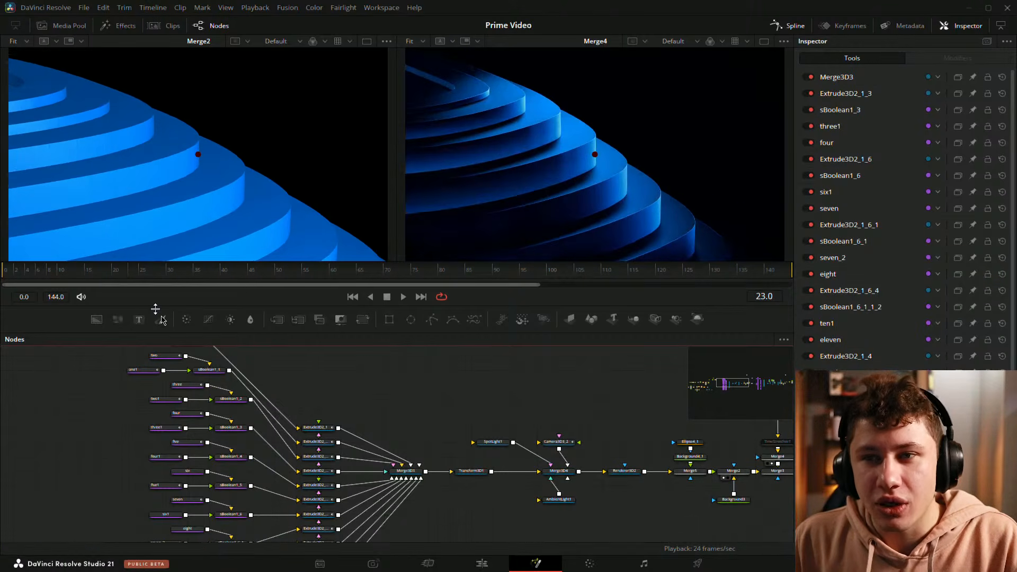
{"action": "left_click_drag", "start_coordinate": [416, 400], "coordinate": [343, 401]}
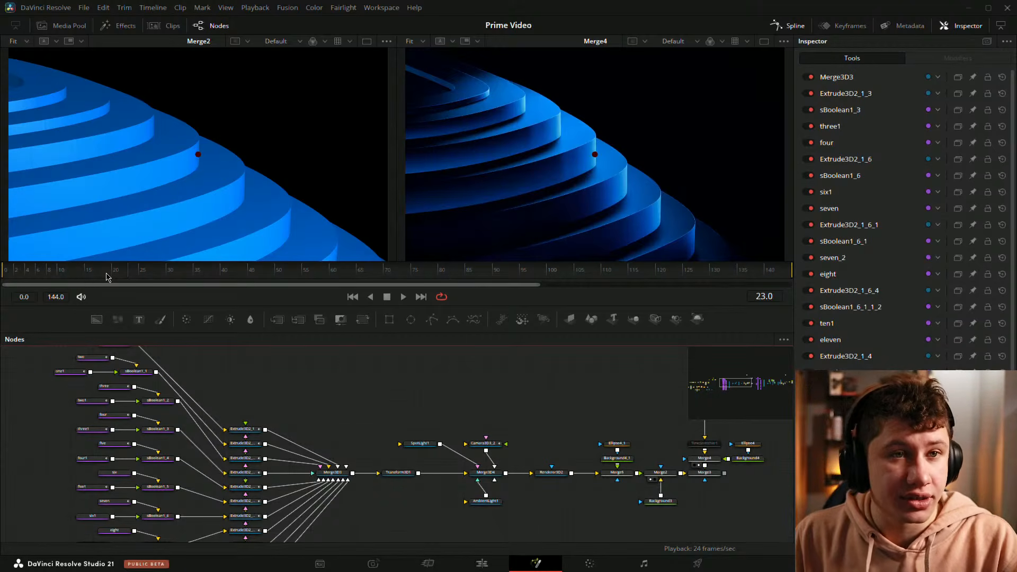
{"action": "mouse_move", "coordinate": [109, 275]}
{"action": "left_mouse_down"}
{"action": "mouse_move", "coordinate": [67, 276]}
{"action": "mouse_move", "coordinate": [117, 281]}
{"action": "left_mouse_up"}
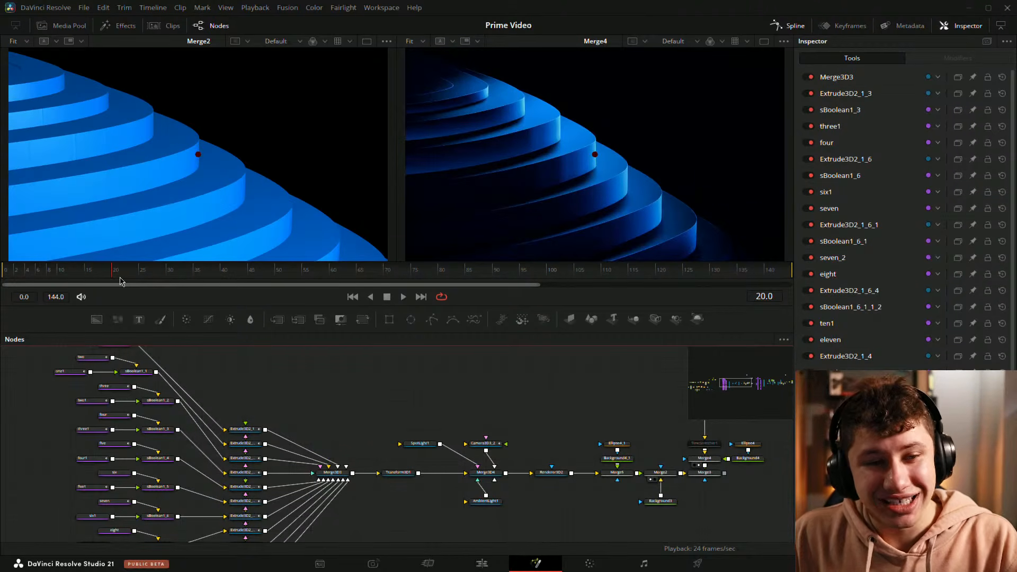
{"action": "left_click_drag", "start_coordinate": [85, 272], "coordinate": [160, 291]}
Step: Select Camera3D3_2 and examine its projection and lens controls, with the nodes around Merge3D4 in view
{"action": "left_click", "coordinate": [483, 444]}
{"action": "left_click_drag", "start_coordinate": [503, 414], "coordinate": [481, 399]}
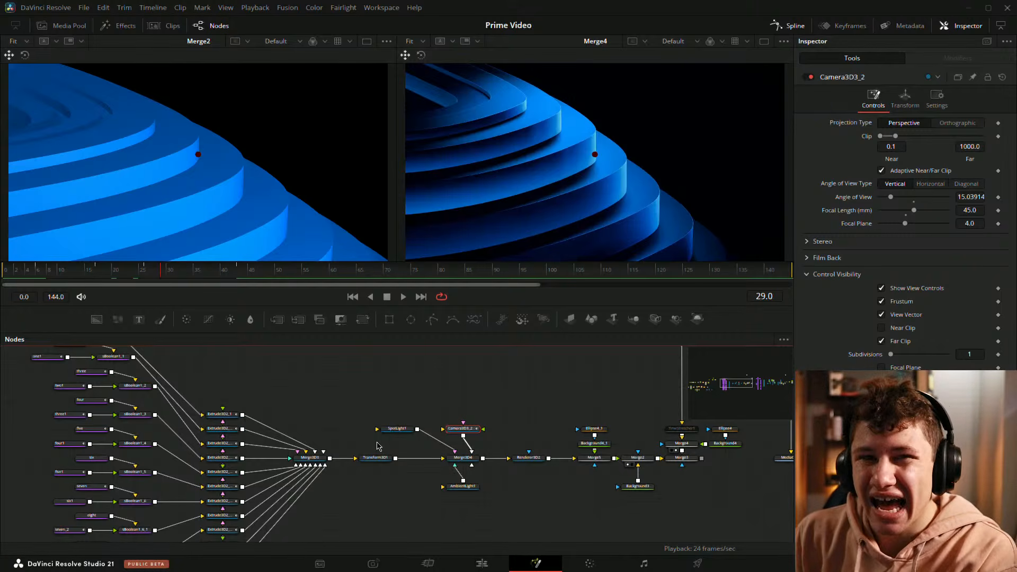
{"action": "left_click", "coordinate": [481, 402]}
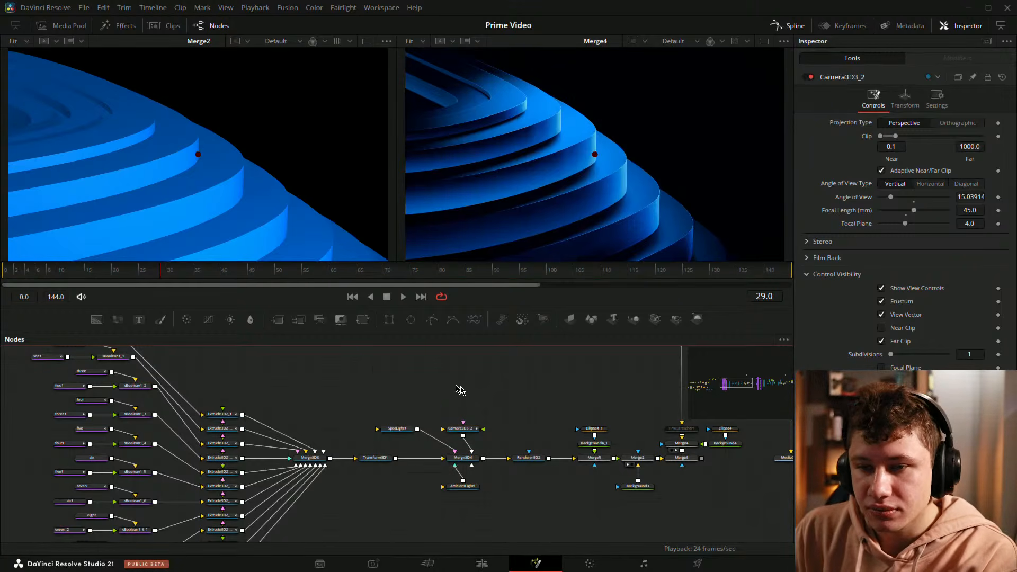
{"action": "left_click_drag", "start_coordinate": [320, 402], "coordinate": [410, 439]}
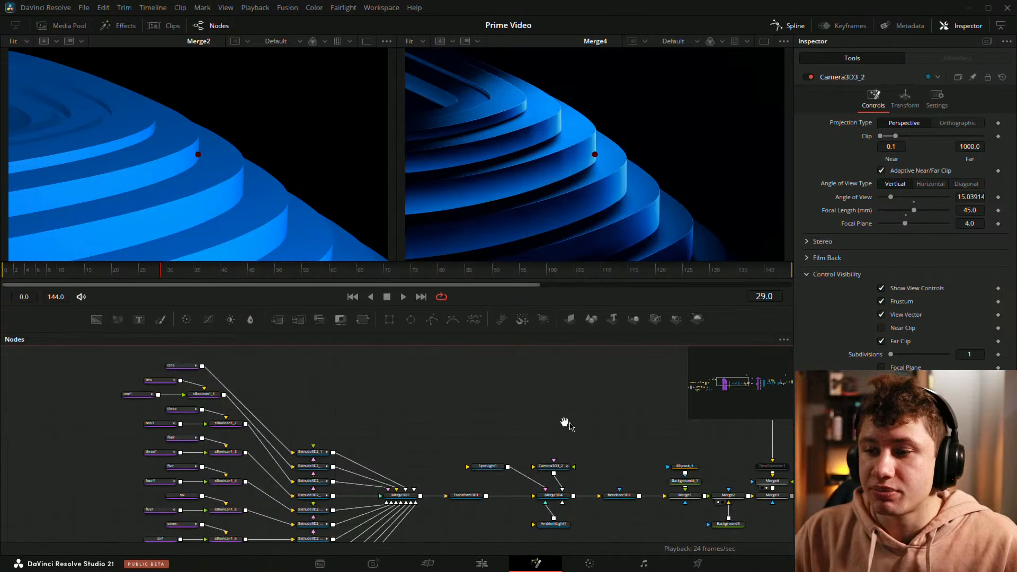
Step: Duplicate Camera3D3_2 and connect the copy to Merge3D4 in place of the original camera
{"action": "left_click_drag", "start_coordinate": [567, 425], "coordinate": [432, 398]}
{"action": "left_click", "coordinate": [439, 436]}
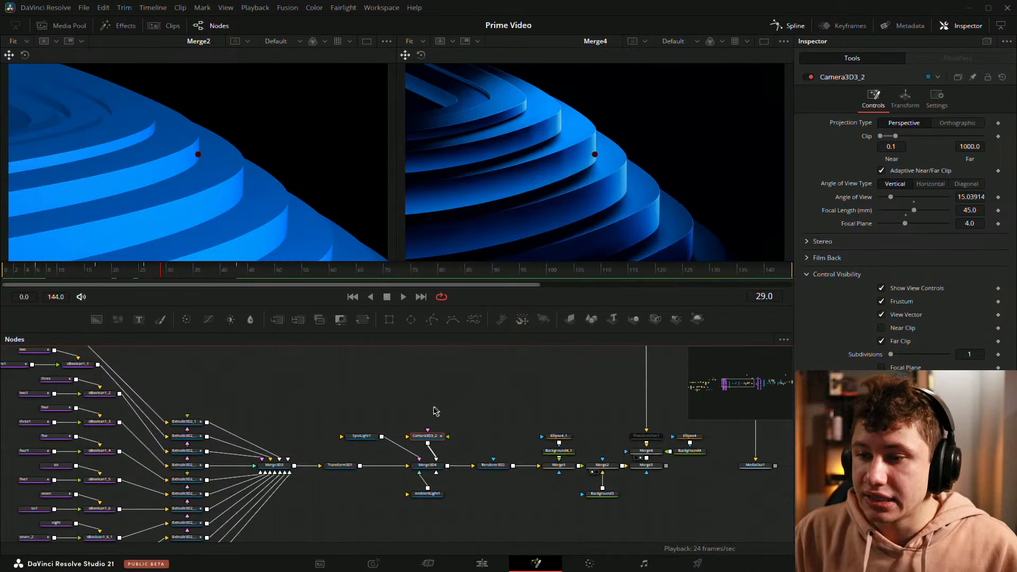
{"action": "left_click", "coordinate": [435, 411]}
{"action": "key", "text": "ctrl+v"}
{"action": "left_click_drag", "start_coordinate": [432, 437], "coordinate": [437, 460]}
{"action": "left_click", "coordinate": [529, 409]}
{"action": "left_click_drag", "start_coordinate": [437, 407], "coordinate": [443, 432]}
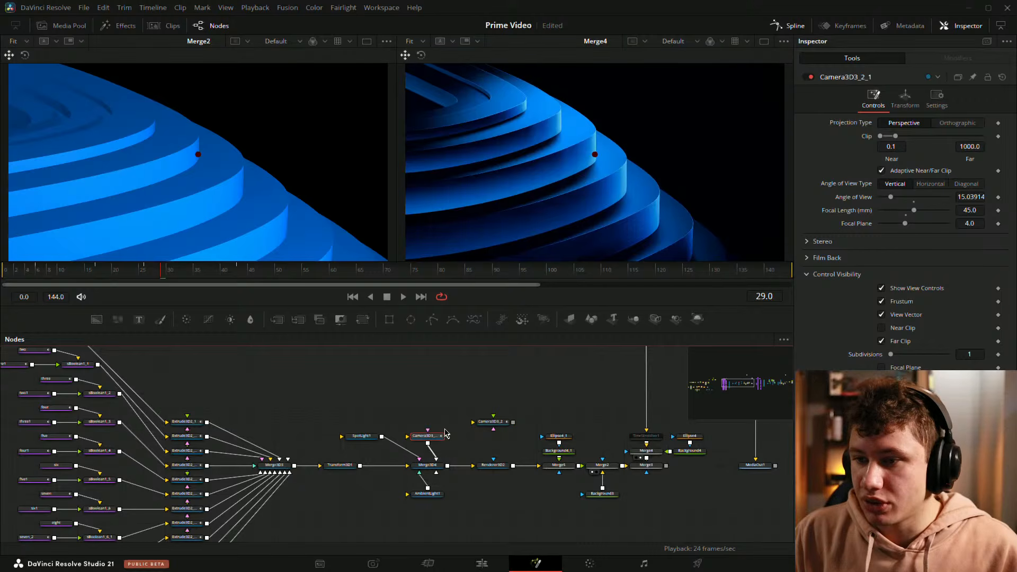
Step: Examine the duplicate camera's translation and target values, and show Merge3D4 in the viewer to inspect the camera around the rings
{"action": "left_click", "coordinate": [905, 102]}
{"action": "left_click", "coordinate": [873, 100]}
{"action": "left_click", "coordinate": [905, 100]}
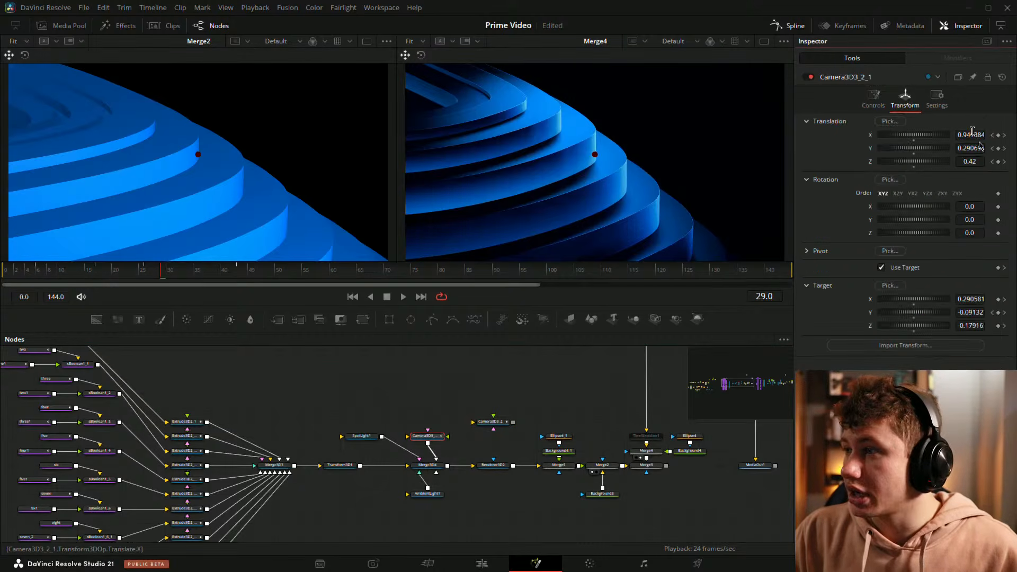
{"action": "left_click_drag", "start_coordinate": [427, 466], "coordinate": [199, 176]}
{"action": "left_click_drag", "start_coordinate": [212, 174], "coordinate": [260, 148]}
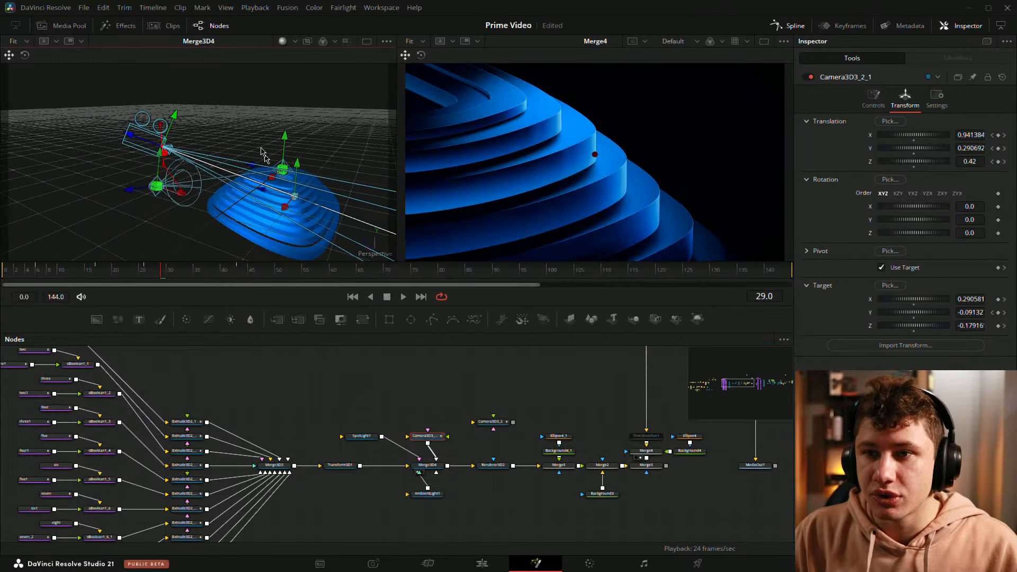
{"action": "left_click_drag", "start_coordinate": [212, 184], "coordinate": [58, 172]}
{"action": "left_click_drag", "start_coordinate": [158, 138], "coordinate": [275, 215]}
Step: Show Merge5 in the viewer beside Merge4 and move the playhead to frame 8
{"action": "left_click", "coordinate": [484, 473]}
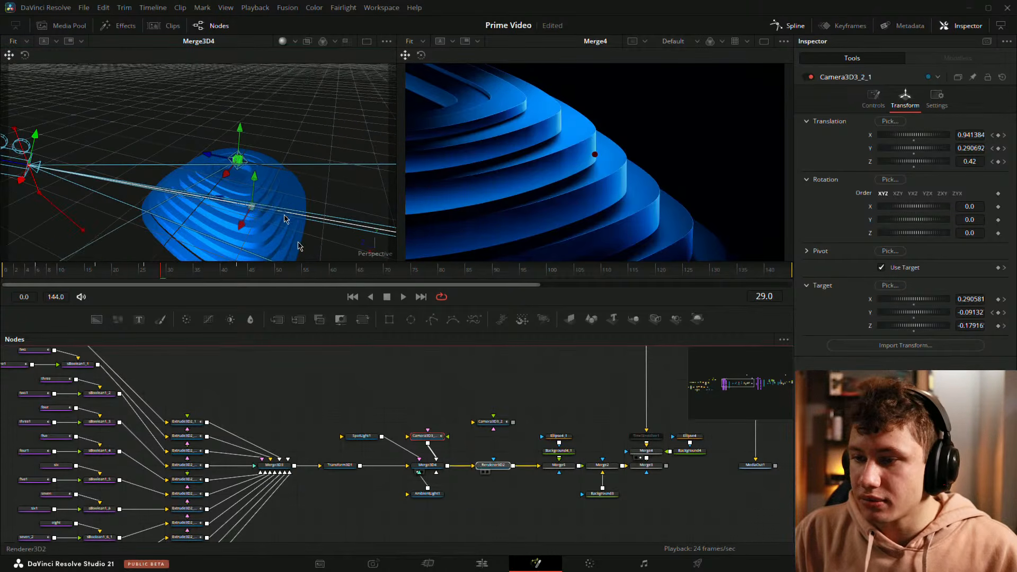
{"action": "left_click", "coordinate": [549, 472]}
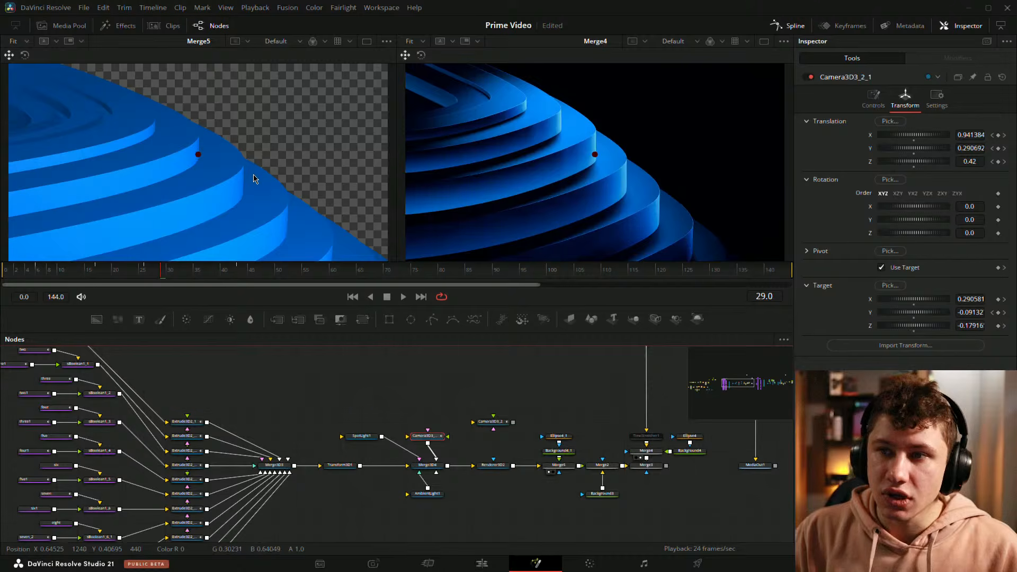
{"action": "left_click_drag", "start_coordinate": [137, 271], "coordinate": [50, 277]}
{"action": "scroll", "coordinate": [305, 164], "scroll_direction": "down", "scroll_amount": 1}
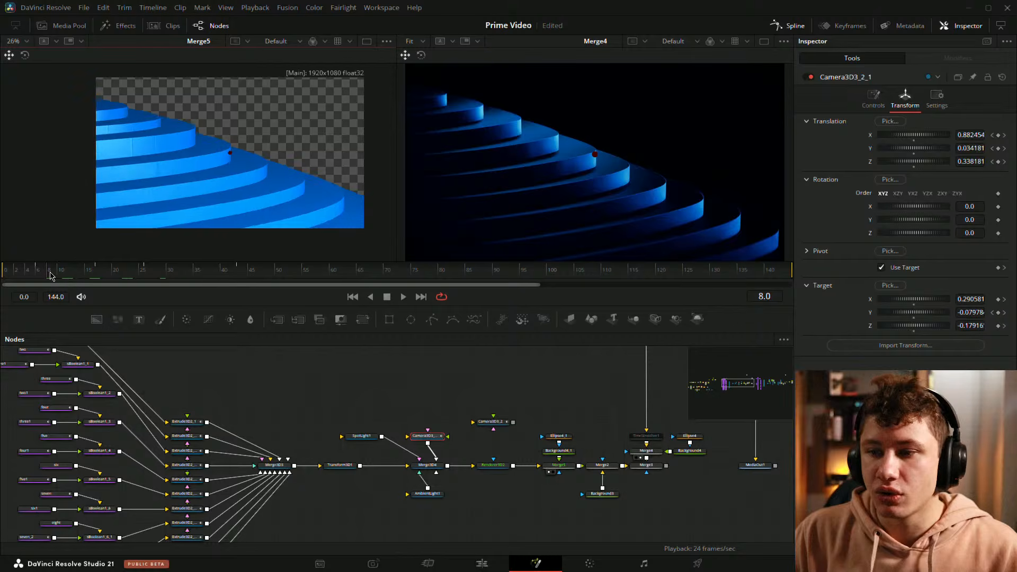
Step: Reduce the duplicate camera's focal length to 21.1 mm and check the wider framing of the rings through frame 7
{"action": "left_click", "coordinate": [873, 98]}
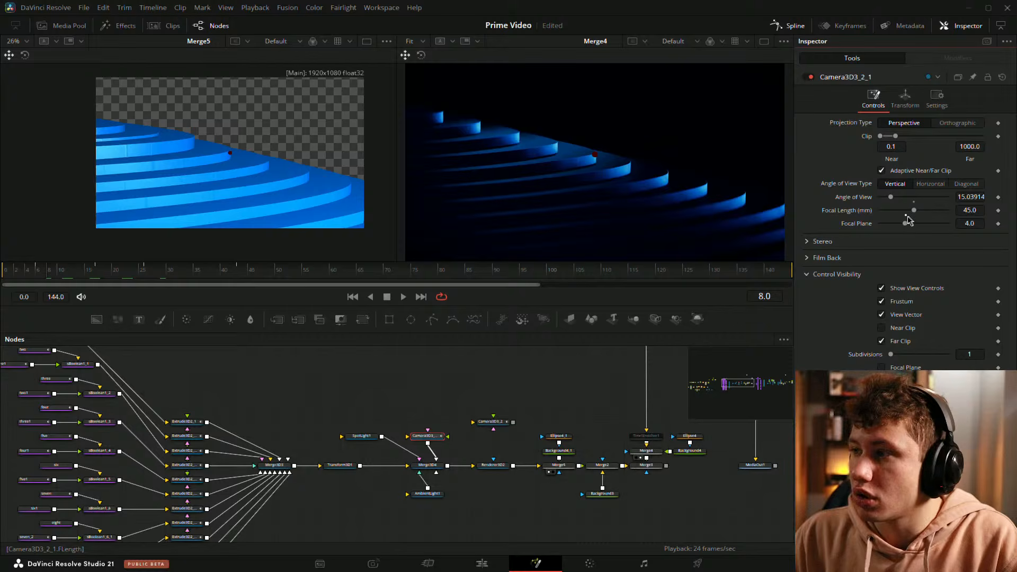
{"action": "left_click", "coordinate": [907, 216]}
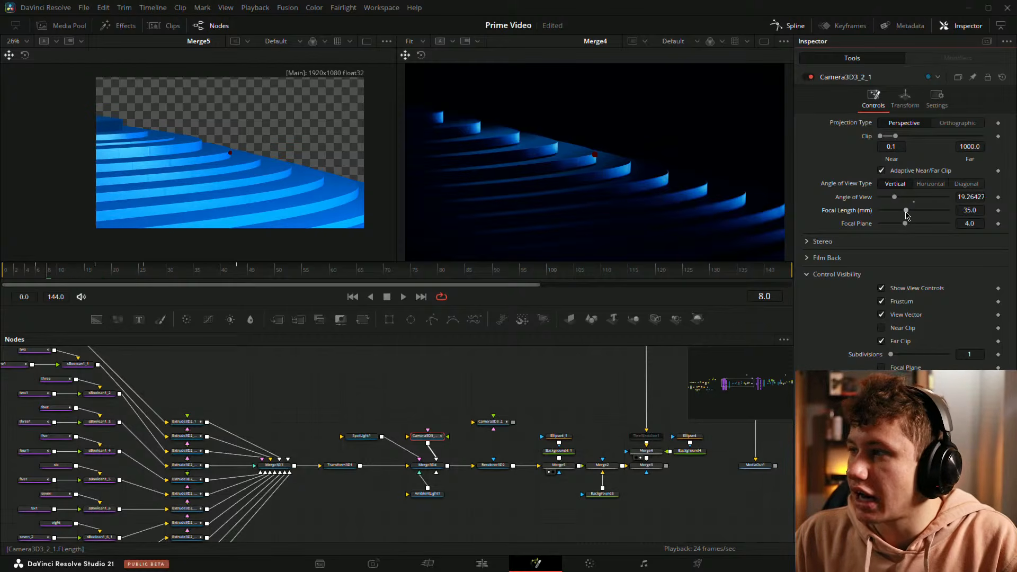
{"action": "left_click_drag", "start_coordinate": [907, 215], "coordinate": [890, 215]}
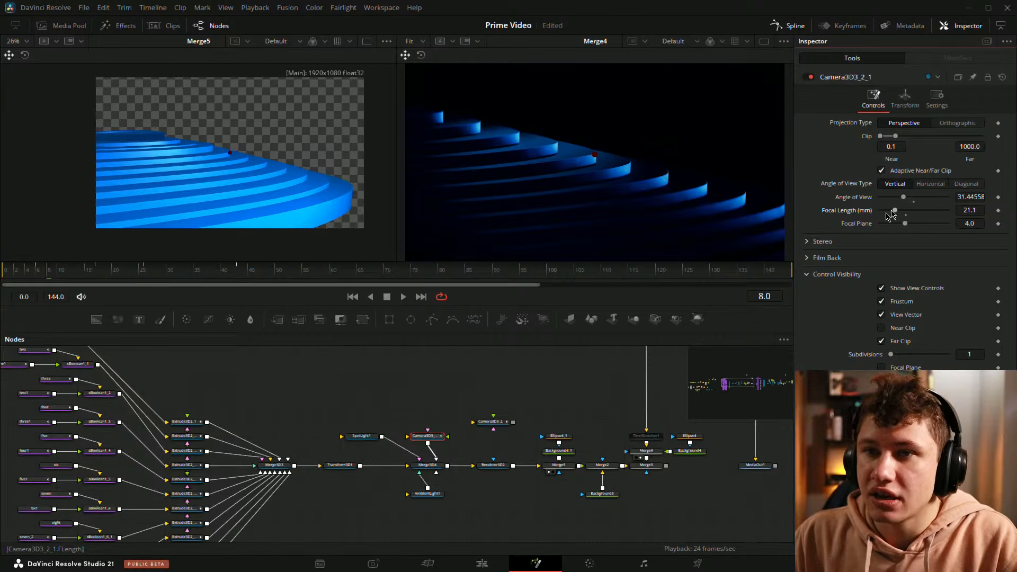
{"action": "scroll", "coordinate": [255, 163], "scroll_direction": "up", "scroll_amount": 4}
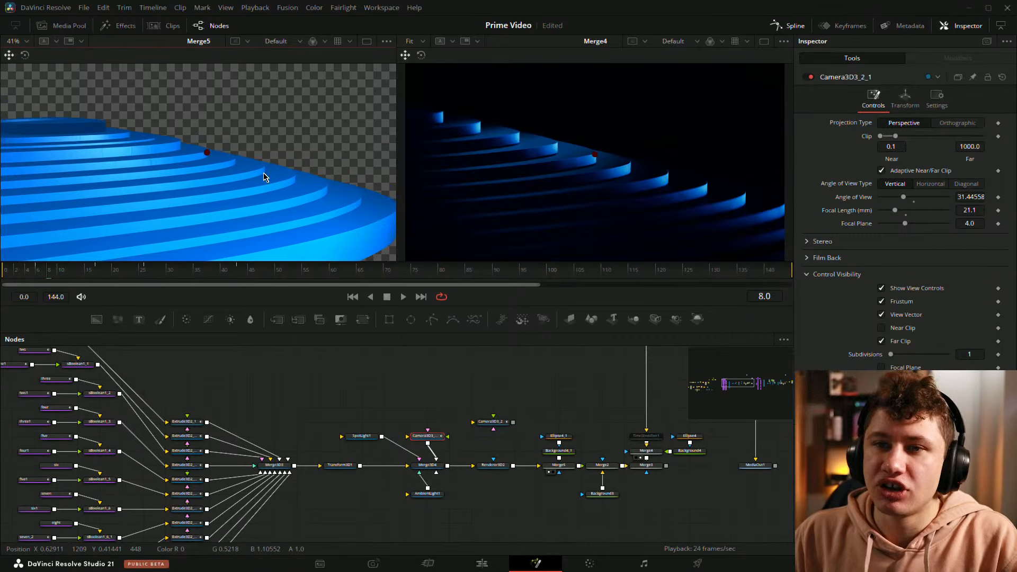
{"action": "mouse_move", "coordinate": [263, 174]}
{"action": "left_mouse_down"}
{"action": "mouse_move", "coordinate": [243, 158]}
{"action": "mouse_move", "coordinate": [250, 165]}
{"action": "left_mouse_up"}
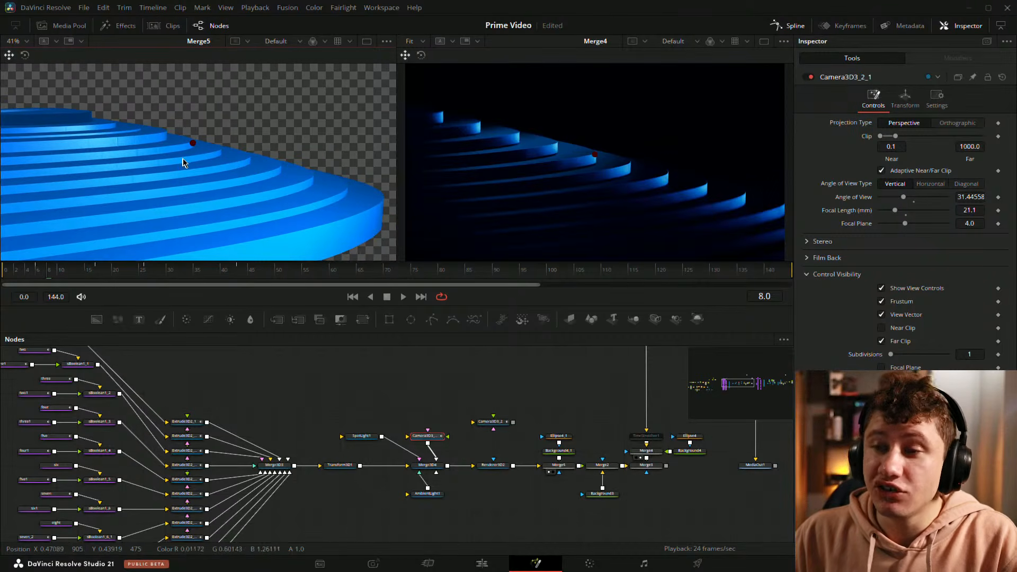
{"action": "scroll", "coordinate": [326, 166], "scroll_direction": "down", "scroll_amount": 2}
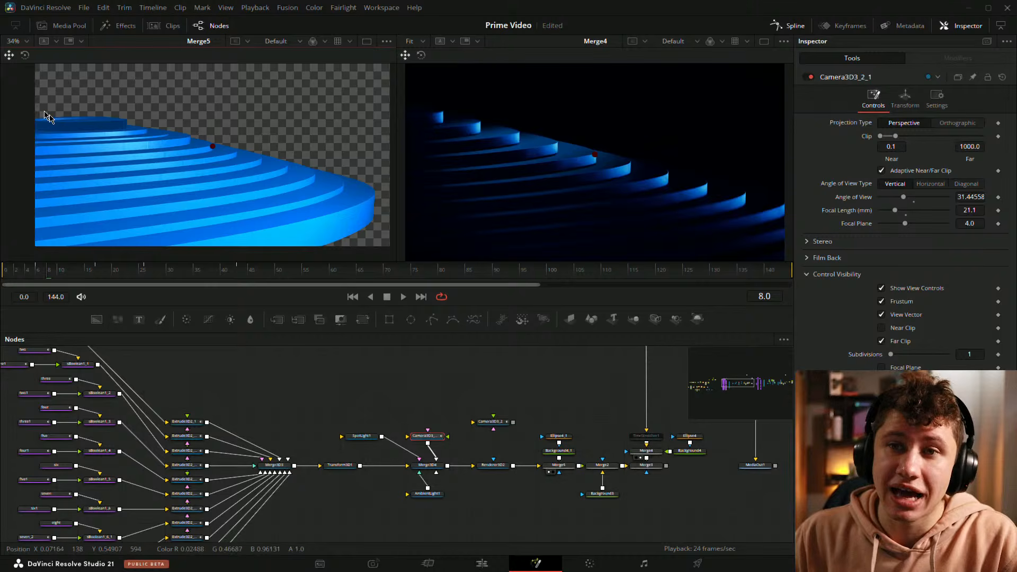
{"action": "left_click", "coordinate": [21, 275]}
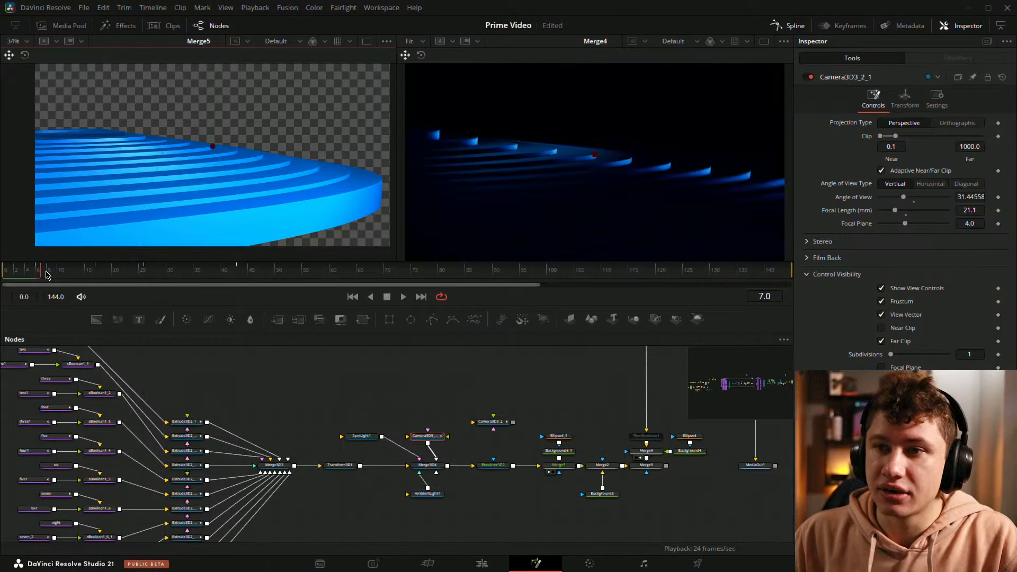
{"action": "mouse_move", "coordinate": [33, 275]}
{"action": "left_mouse_down"}
{"action": "mouse_move", "coordinate": [239, 279]}
{"action": "mouse_move", "coordinate": [43, 276]}
{"action": "left_mouse_up"}
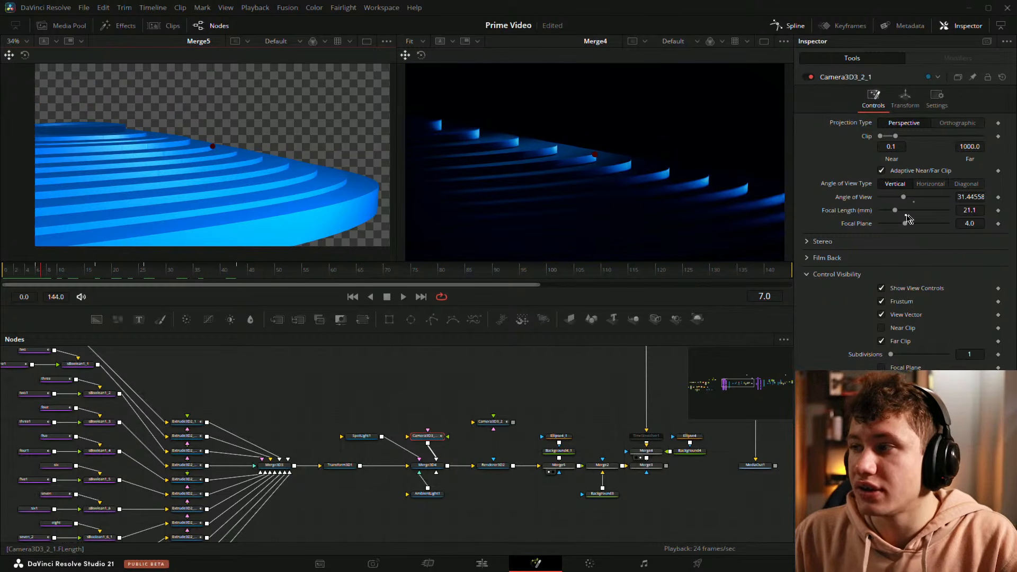
Step: Set the duplicate camera's focal length back to 45 mm
{"action": "left_click", "coordinate": [906, 215]}
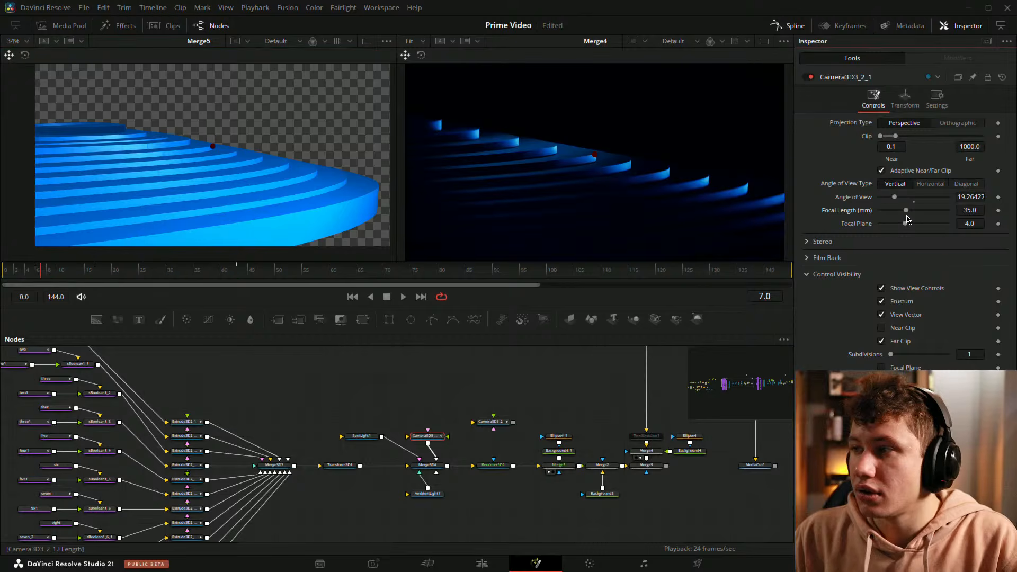
{"action": "left_click_drag", "start_coordinate": [906, 210], "coordinate": [914, 209]}
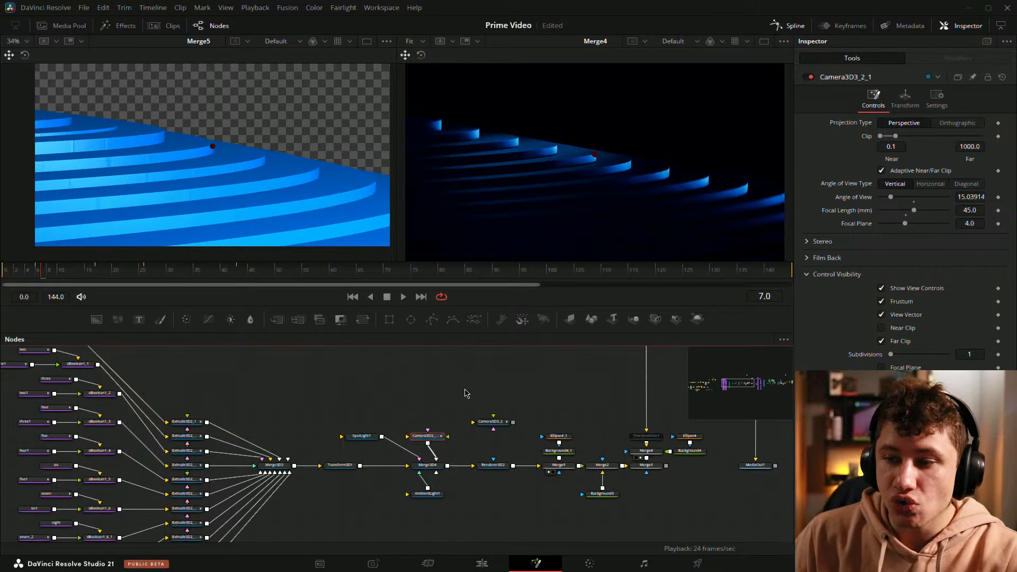
Step: Move the playhead to frame 23 and save the project
{"action": "left_click_drag", "start_coordinate": [415, 390], "coordinate": [393, 342]}
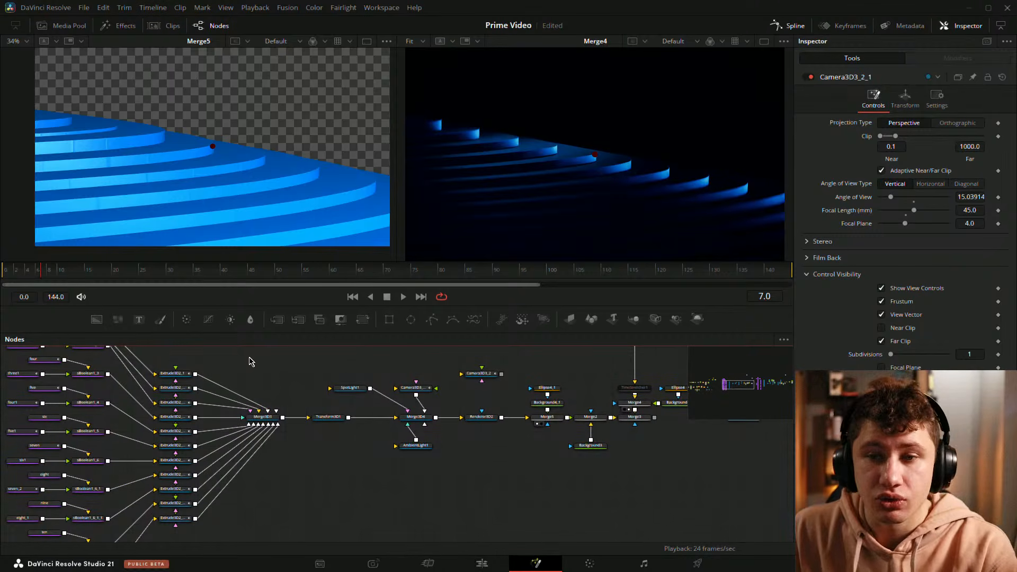
{"action": "left_click_drag", "start_coordinate": [36, 272], "coordinate": [128, 273]}
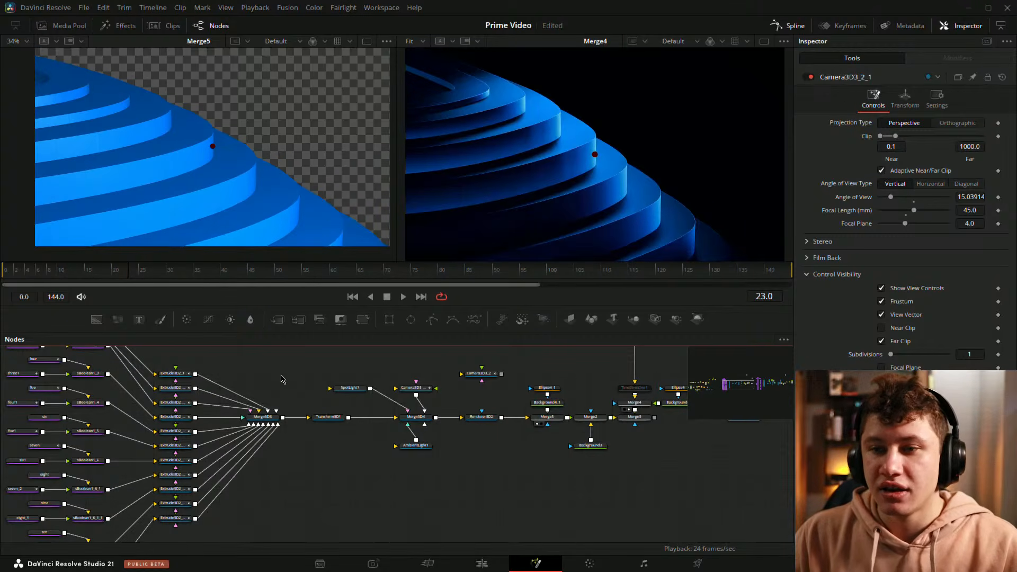
{"action": "key", "text": "ctrl+s"}
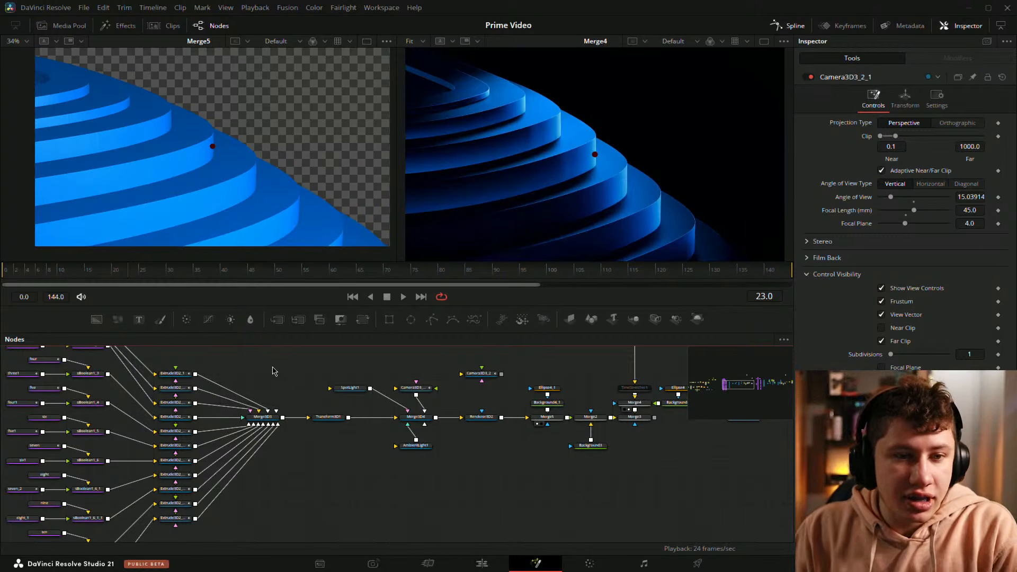
Step: Scrub the camera move between frames 8 and 22 to compare the Merge5 and Merge4 outputs
{"action": "left_click_drag", "start_coordinate": [64, 275], "coordinate": [89, 276]}
{"action": "left_click_drag", "start_coordinate": [98, 280], "coordinate": [76, 282]}
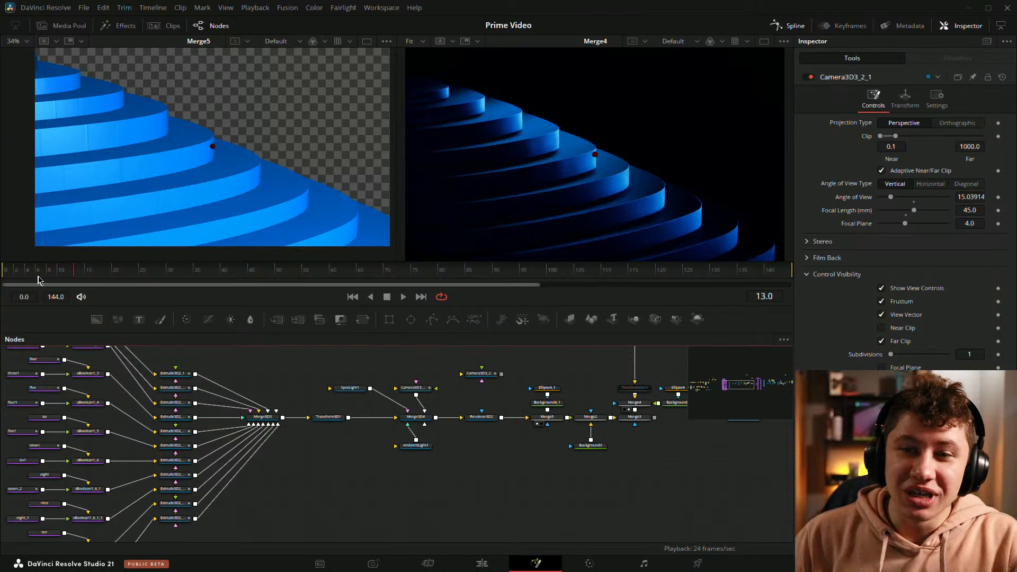
{"action": "mouse_move", "coordinate": [38, 279]}
{"action": "left_mouse_down"}
{"action": "mouse_move", "coordinate": [17, 273]}
{"action": "mouse_move", "coordinate": [132, 273]}
{"action": "mouse_move", "coordinate": [49, 273]}
{"action": "left_mouse_up"}
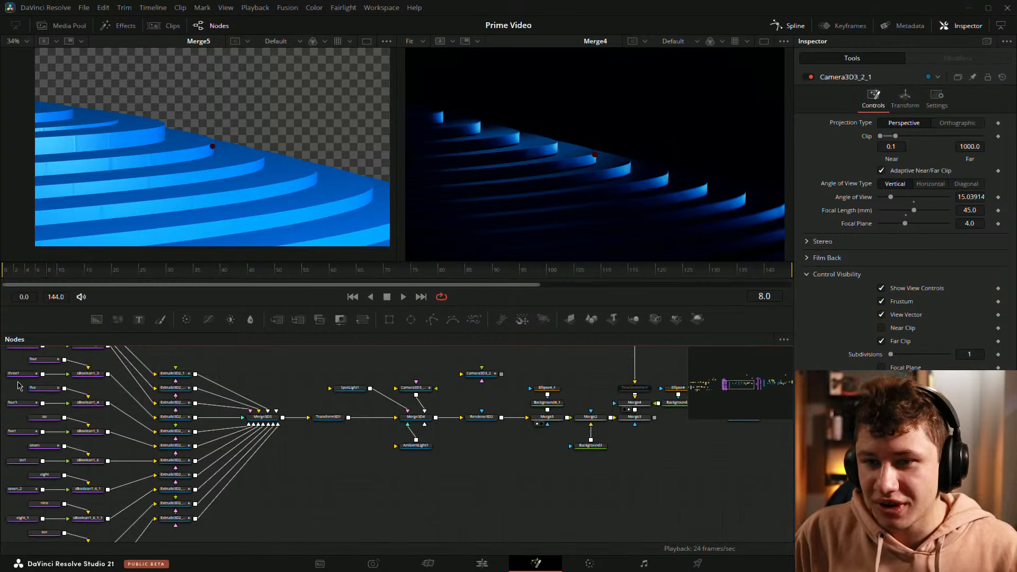
{"action": "left_click_drag", "start_coordinate": [16, 271], "coordinate": [126, 273]}
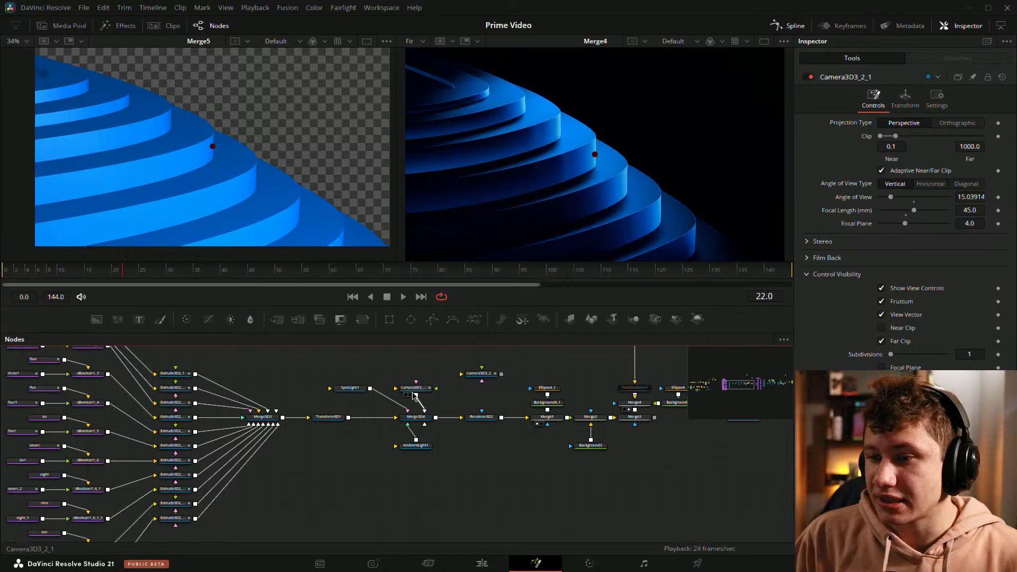
Step: Select the duplicate camera, check its focal length, and briefly play the animation from frame 23
{"action": "left_click", "coordinate": [415, 392]}
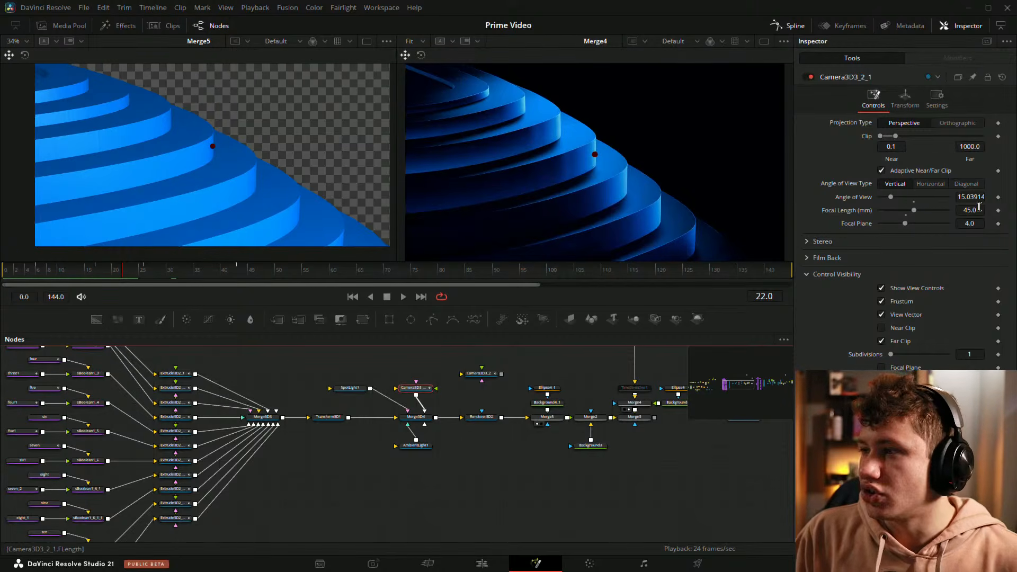
{"action": "left_click", "coordinate": [133, 274]}
{"action": "key", "text": "space"}
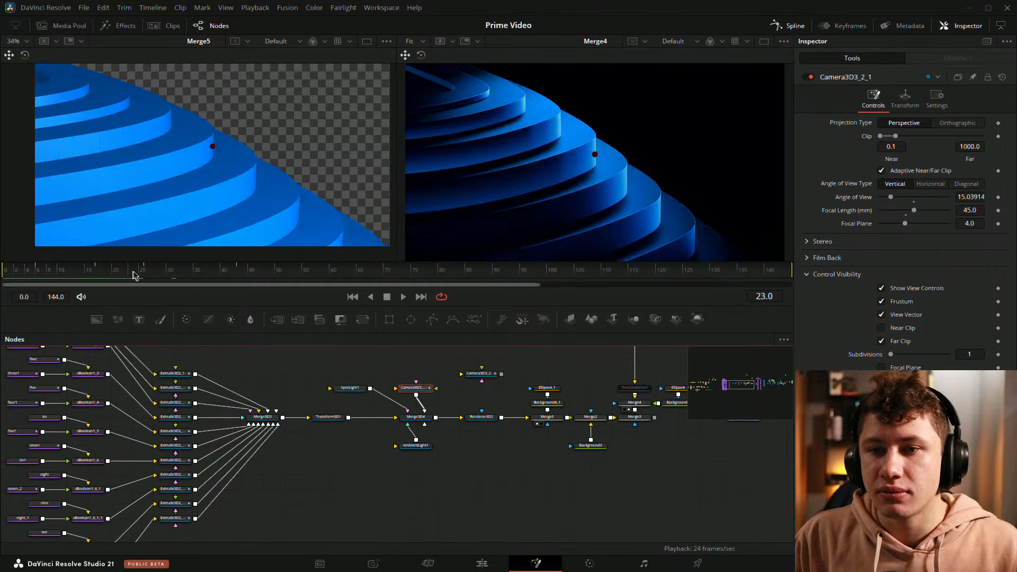
{"action": "key", "text": "space"}
Step: Move the playhead to frame 5, examine the ring tree's nodes from the first shapes to the renderer, and clear the selection
{"action": "left_click_drag", "start_coordinate": [305, 387], "coordinate": [411, 393]}
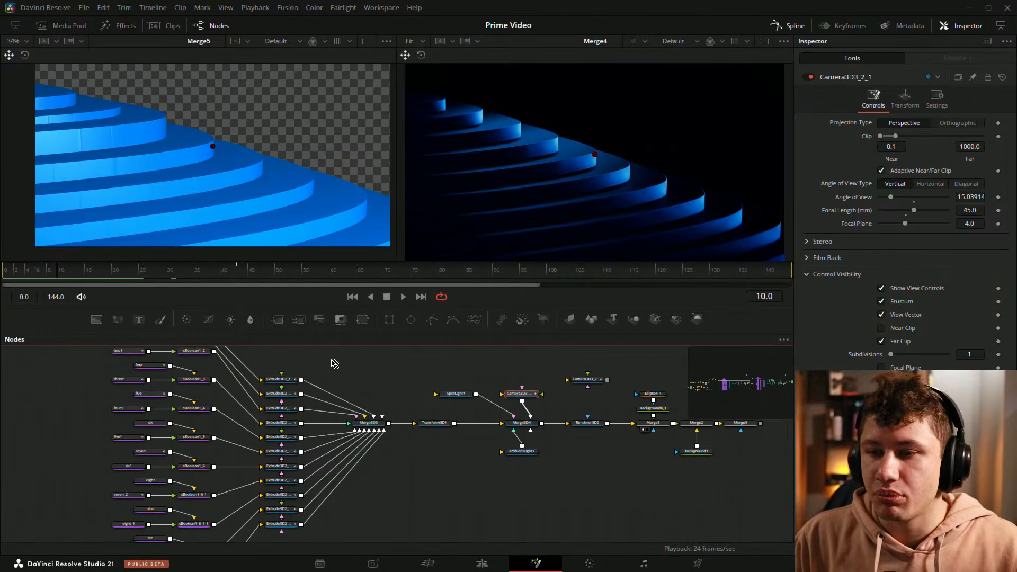
{"action": "left_click_drag", "start_coordinate": [334, 366], "coordinate": [379, 421]}
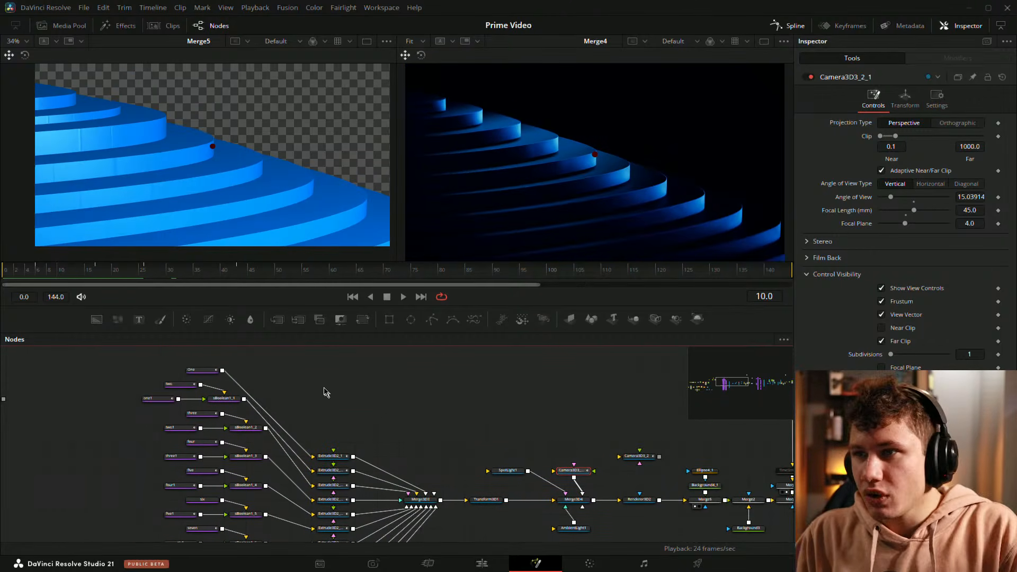
{"action": "mouse_move", "coordinate": [33, 278]}
{"action": "left_mouse_down"}
{"action": "mouse_move", "coordinate": [168, 277]}
{"action": "mouse_move", "coordinate": [30, 278]}
{"action": "left_mouse_up"}
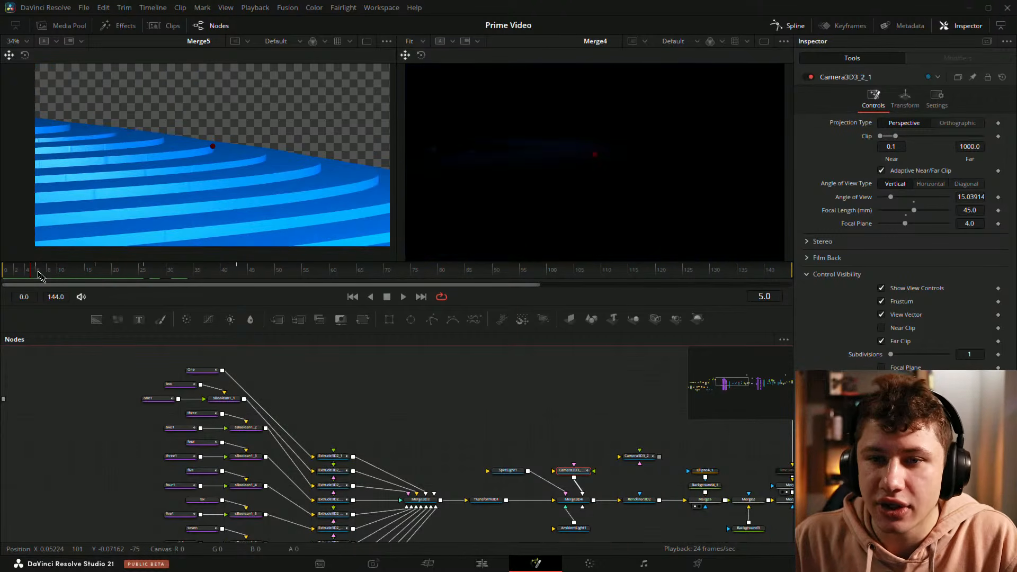
{"action": "left_click_drag", "start_coordinate": [383, 451], "coordinate": [403, 407]}
{"action": "left_click", "coordinate": [405, 407]}
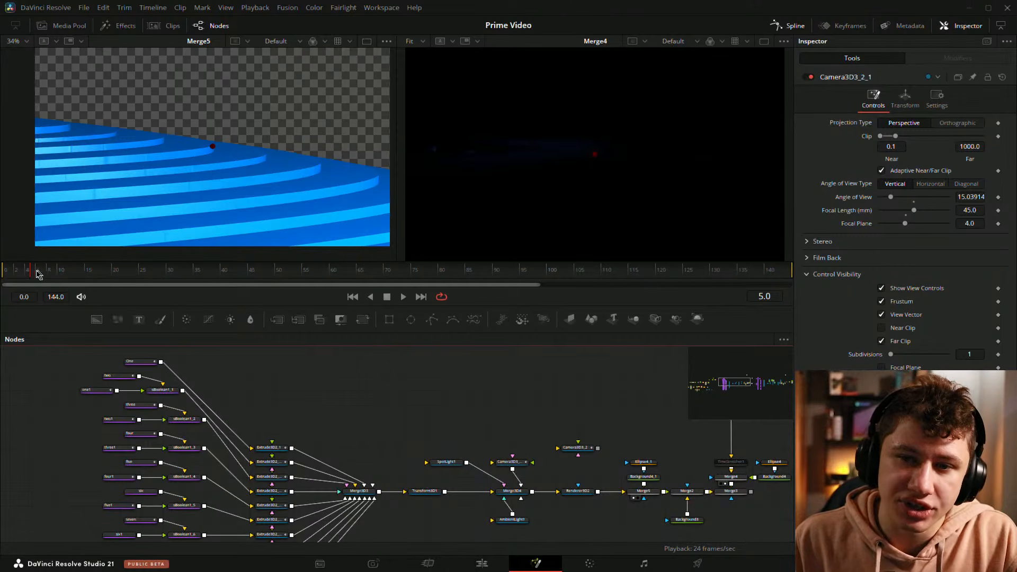
Step: Scrub the camera move from frame 5 to frame 15 and play the ring animation
{"action": "left_click_drag", "start_coordinate": [39, 272], "coordinate": [75, 272]}
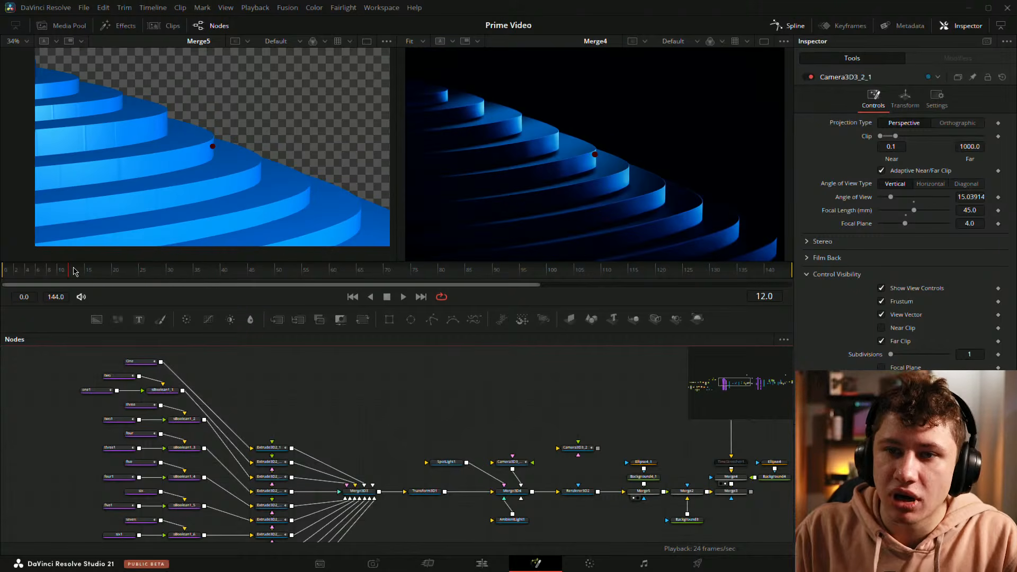
{"action": "left_click_drag", "start_coordinate": [490, 434], "coordinate": [316, 407]}
{"action": "left_click_drag", "start_coordinate": [227, 403], "coordinate": [470, 386]}
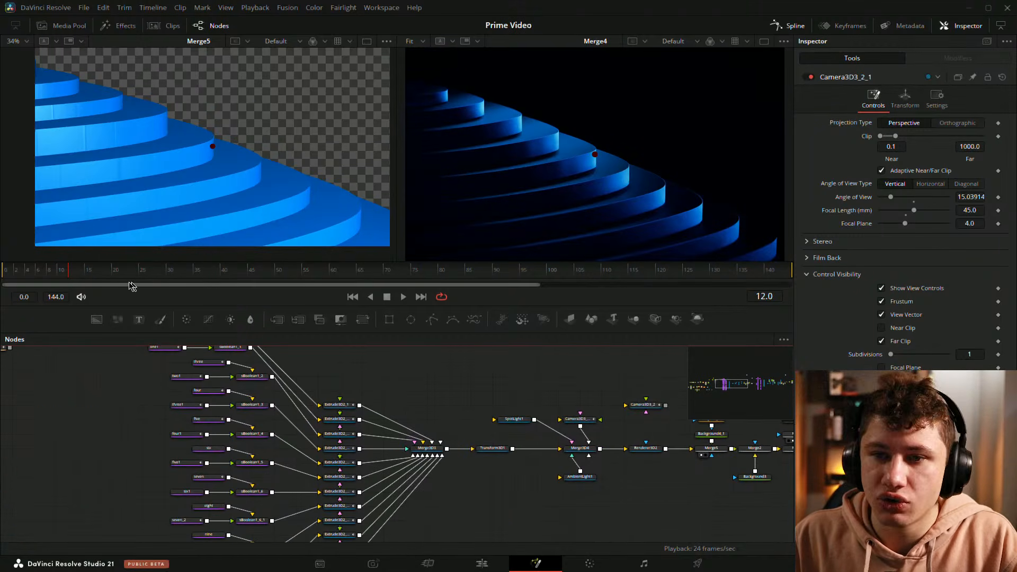
{"action": "left_click_drag", "start_coordinate": [48, 272], "coordinate": [88, 269]}
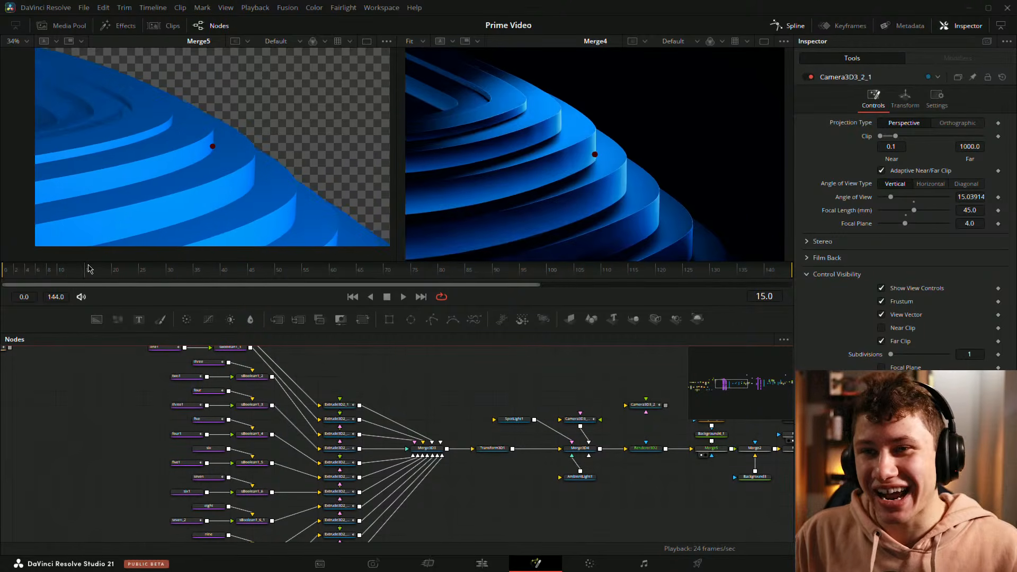
{"action": "key", "text": "space"}
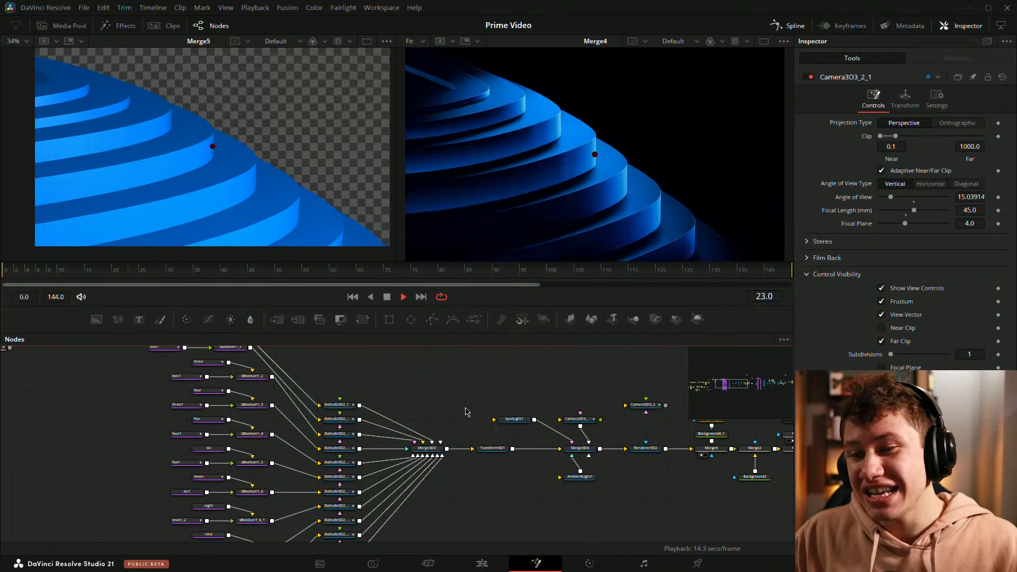
{"action": "left_click", "coordinate": [49, 276]}
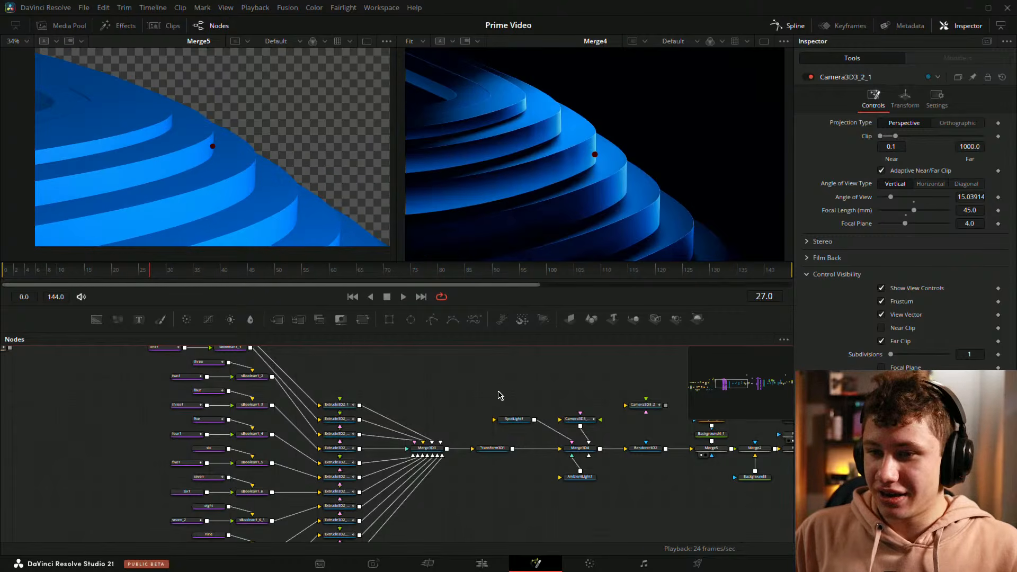
Step: Display the One shape in the viewer, briefly select the shape nodes from two to seven, and clear the selection
{"action": "left_click_drag", "start_coordinate": [373, 377], "coordinate": [386, 387]}
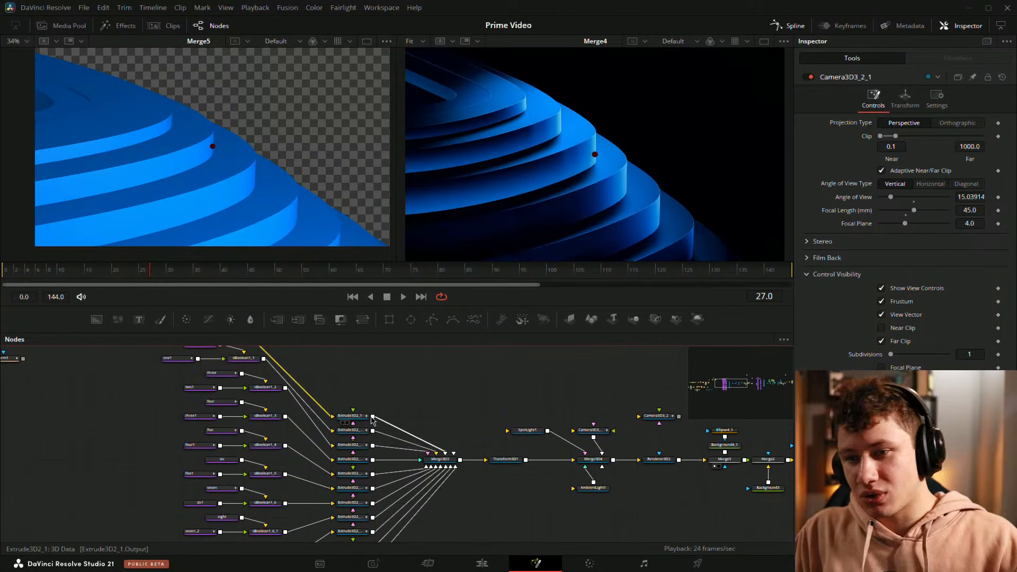
{"action": "scroll", "coordinate": [311, 395], "scroll_direction": "up", "scroll_amount": 3}
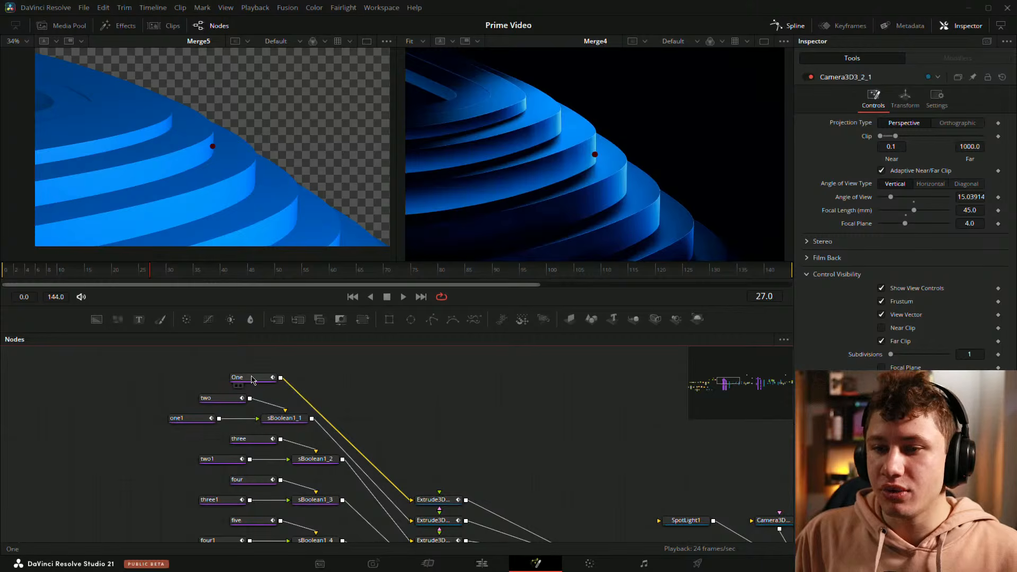
{"action": "left_click_drag", "start_coordinate": [251, 380], "coordinate": [164, 197]}
{"action": "left_click_drag", "start_coordinate": [247, 407], "coordinate": [273, 381]}
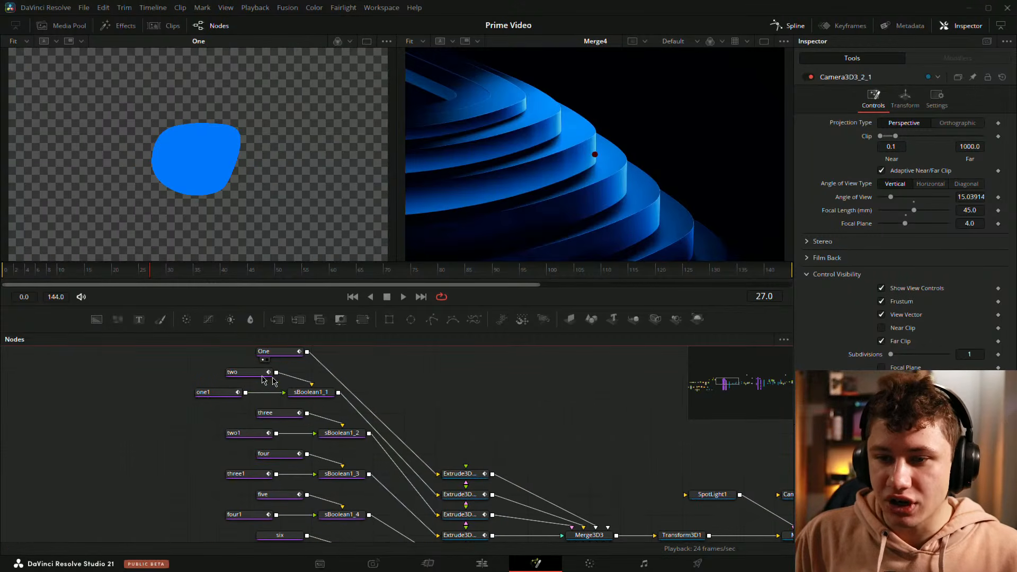
{"action": "left_click_drag", "start_coordinate": [166, 372], "coordinate": [265, 546]}
{"action": "left_click", "coordinate": [164, 444]}
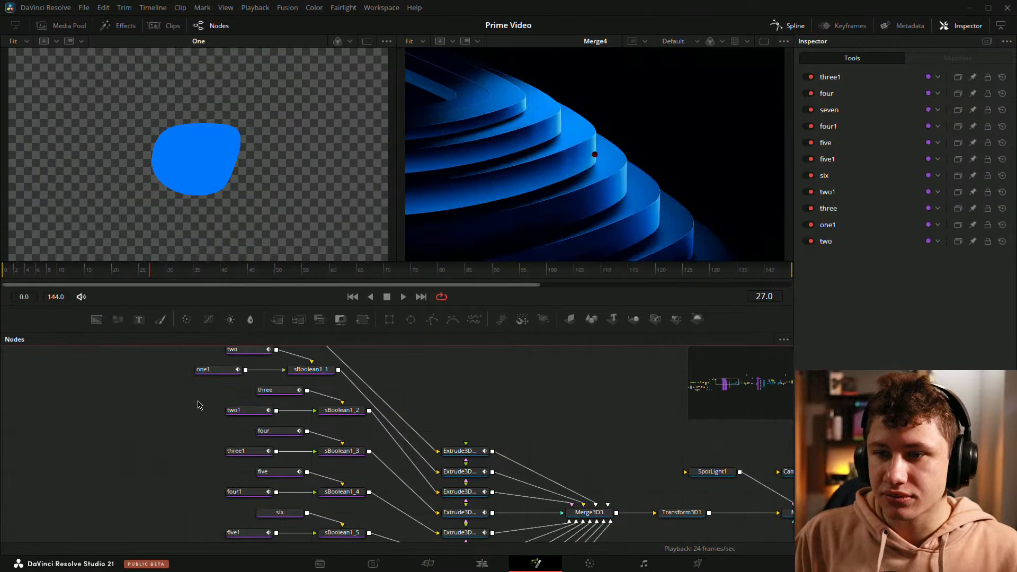
Step: View the sBoolean1_1 ring output and select its input shape one1 to compare the outlines
{"action": "left_click_drag", "start_coordinate": [197, 402], "coordinate": [169, 450]}
{"action": "left_click_drag", "start_coordinate": [285, 422], "coordinate": [228, 219]}
{"action": "left_click_drag", "start_coordinate": [431, 418], "coordinate": [465, 422]}
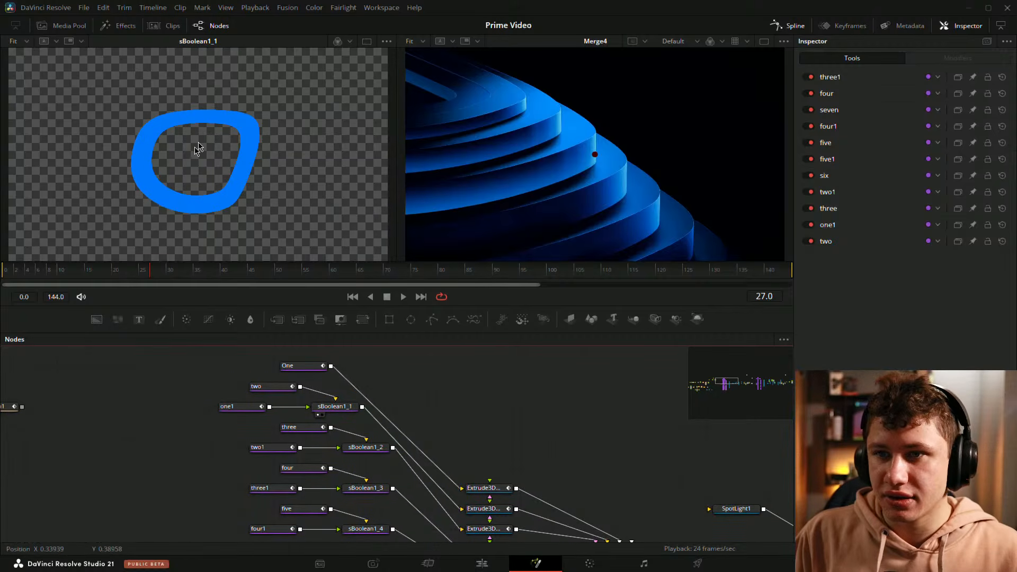
{"action": "left_click_drag", "start_coordinate": [368, 449], "coordinate": [270, 184]}
{"action": "left_click_drag", "start_coordinate": [449, 402], "coordinate": [504, 412]}
{"action": "left_click", "coordinate": [323, 407]}
{"action": "left_click_drag", "start_coordinate": [402, 431], "coordinate": [260, 181]}
{"action": "left_click", "coordinate": [303, 432]}
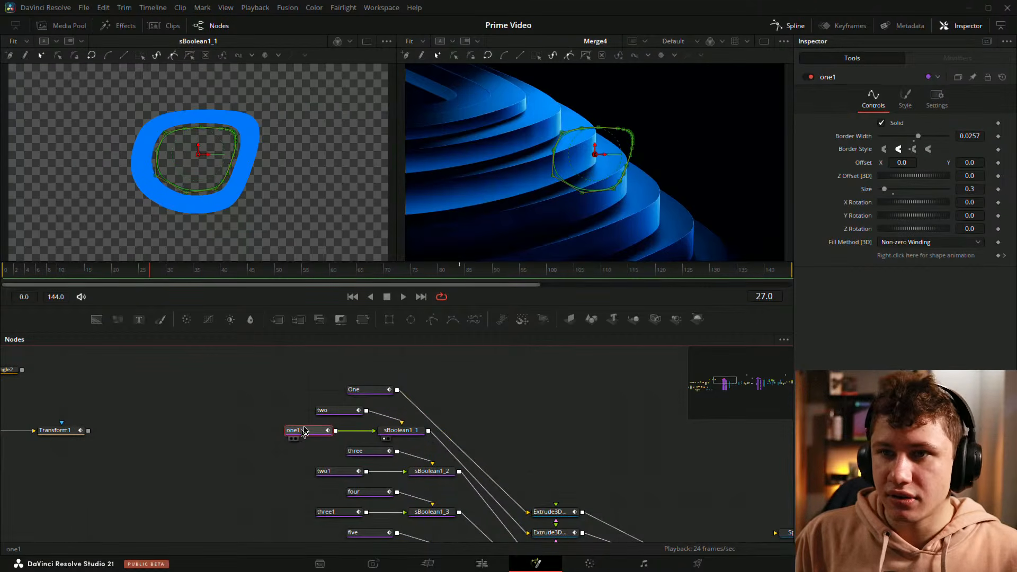
Step: Duplicate the two shape node into empty graph space and delete the copy
{"action": "left_click", "coordinate": [323, 412]}
{"action": "scroll", "coordinate": [270, 400], "scroll_direction": "up", "scroll_amount": 2}
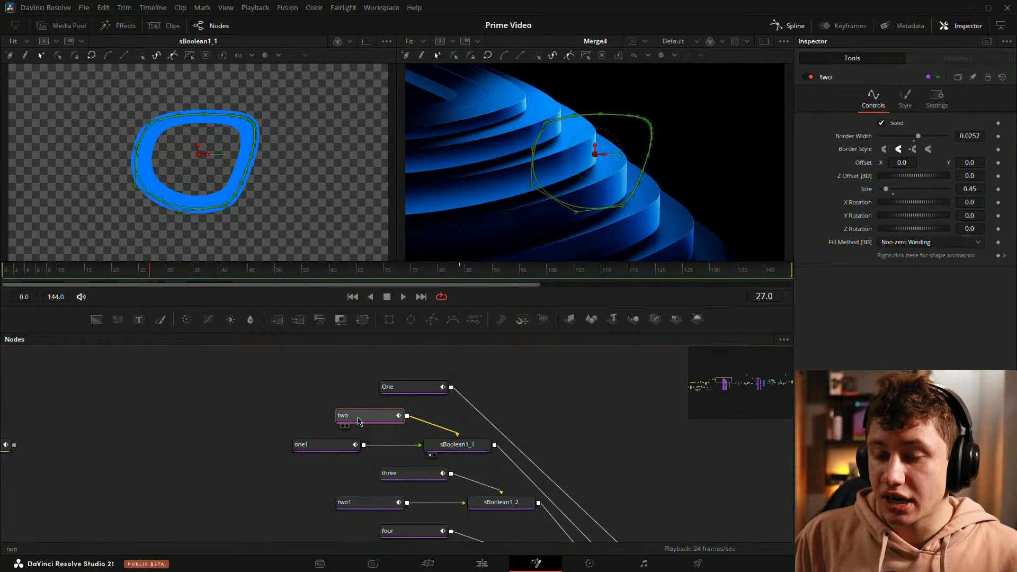
{"action": "left_click_drag", "start_coordinate": [123, 405], "coordinate": [293, 392]}
{"action": "left_click", "coordinate": [292, 393]}
{"action": "key", "text": "ctrl+v"}
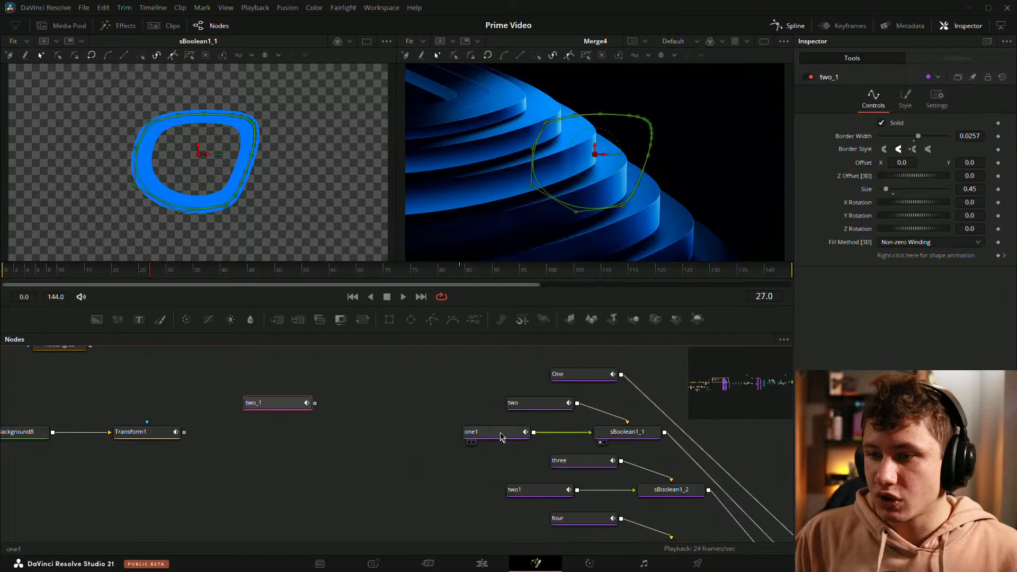
{"action": "left_click_drag", "start_coordinate": [502, 438], "coordinate": [392, 450]}
{"action": "key", "text": "Delete"}
Step: Compare the two and one1 shapes individually with the sBoolean1_1 ring they form, and clear the selection
{"action": "left_click_drag", "start_coordinate": [426, 416], "coordinate": [215, 193]}
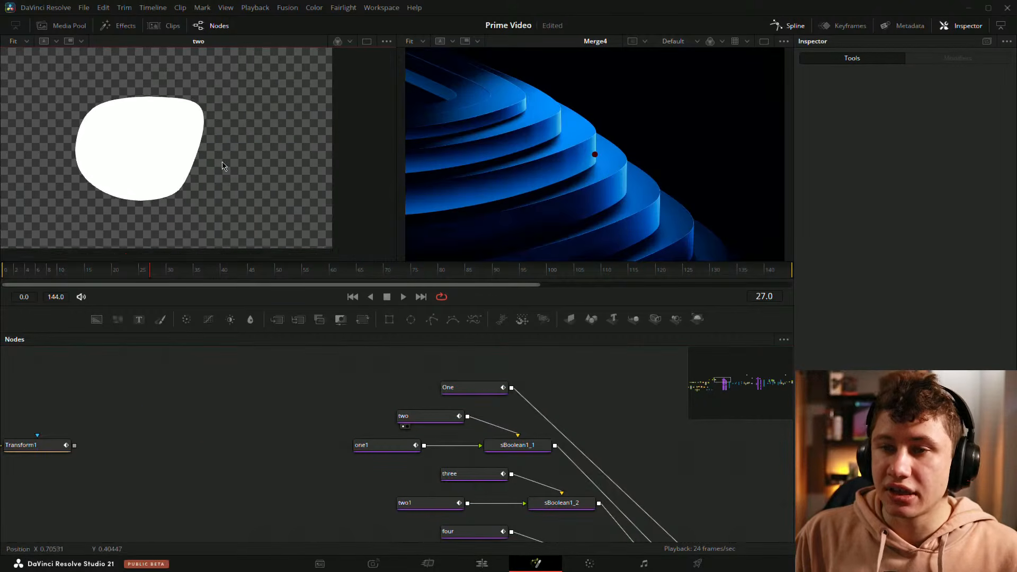
{"action": "left_click_drag", "start_coordinate": [373, 448], "coordinate": [243, 463]}
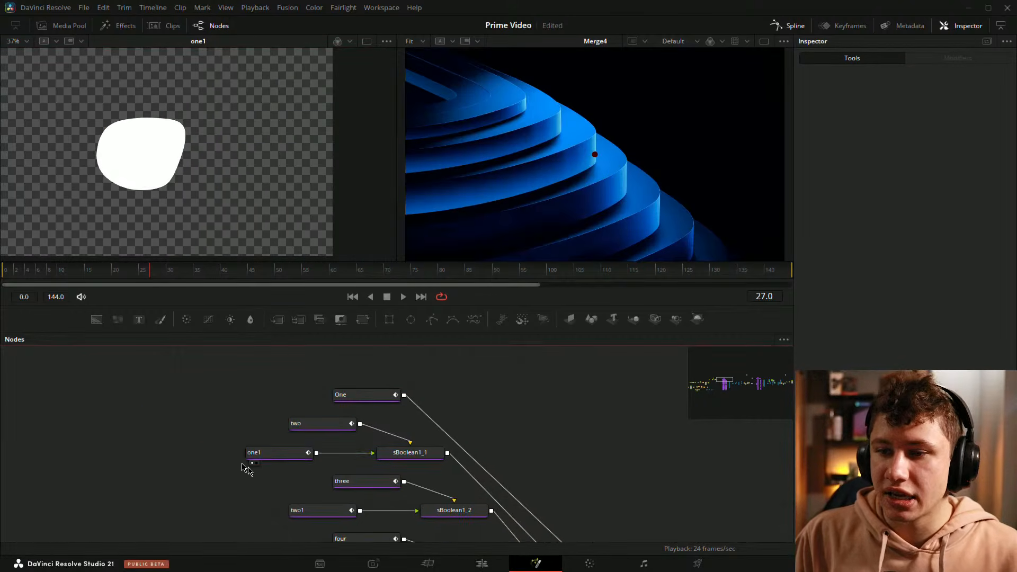
{"action": "left_click", "coordinate": [281, 452]}
{"action": "scroll", "coordinate": [122, 155], "scroll_direction": "up", "scroll_amount": 3}
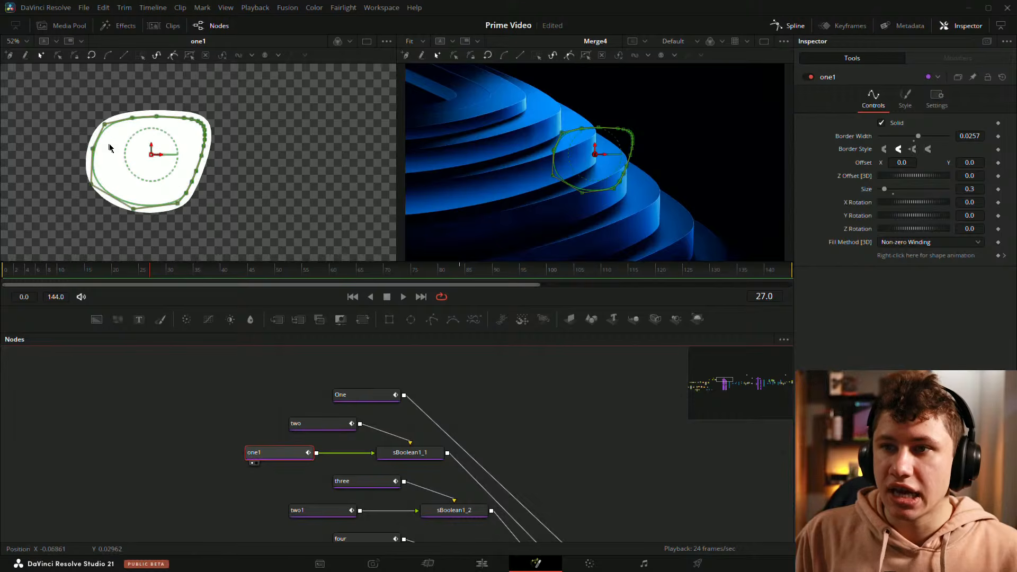
{"action": "left_click_drag", "start_coordinate": [297, 423], "coordinate": [296, 394]}
{"action": "left_click_drag", "start_coordinate": [266, 352], "coordinate": [223, 212]}
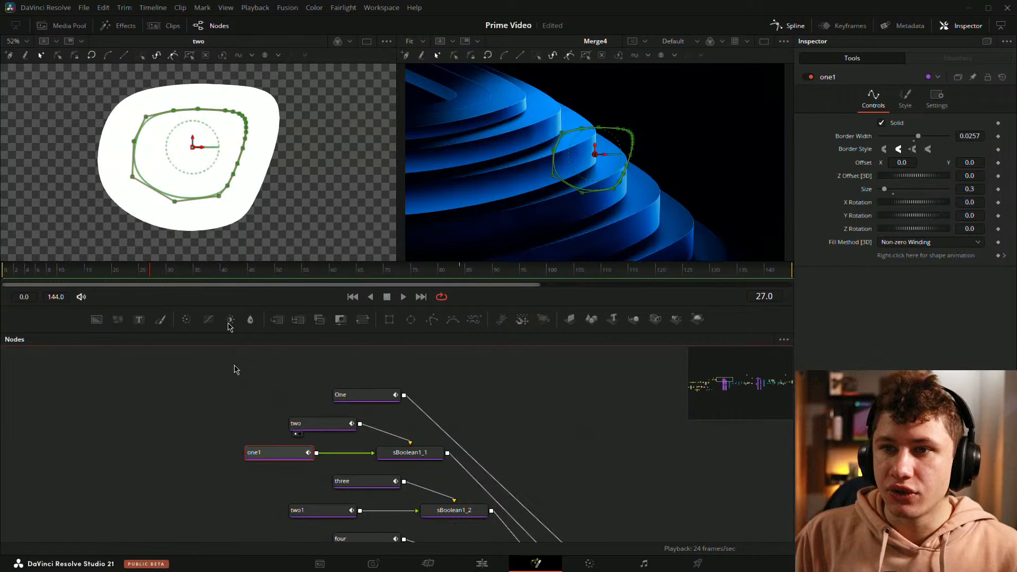
{"action": "left_click_drag", "start_coordinate": [399, 456], "coordinate": [218, 172]}
{"action": "left_click_drag", "start_coordinate": [271, 412], "coordinate": [233, 383]}
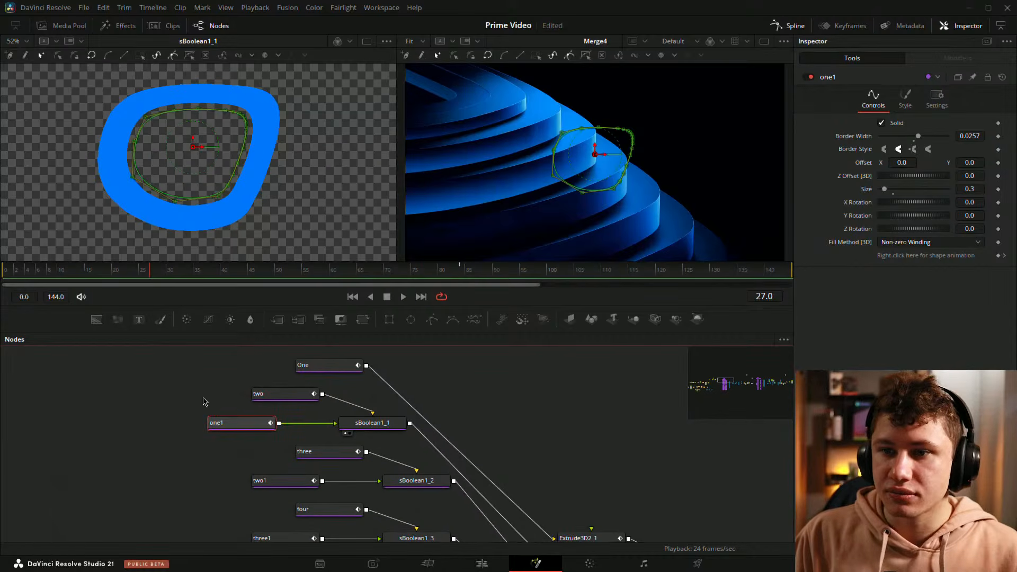
{"action": "left_click", "coordinate": [203, 400]}
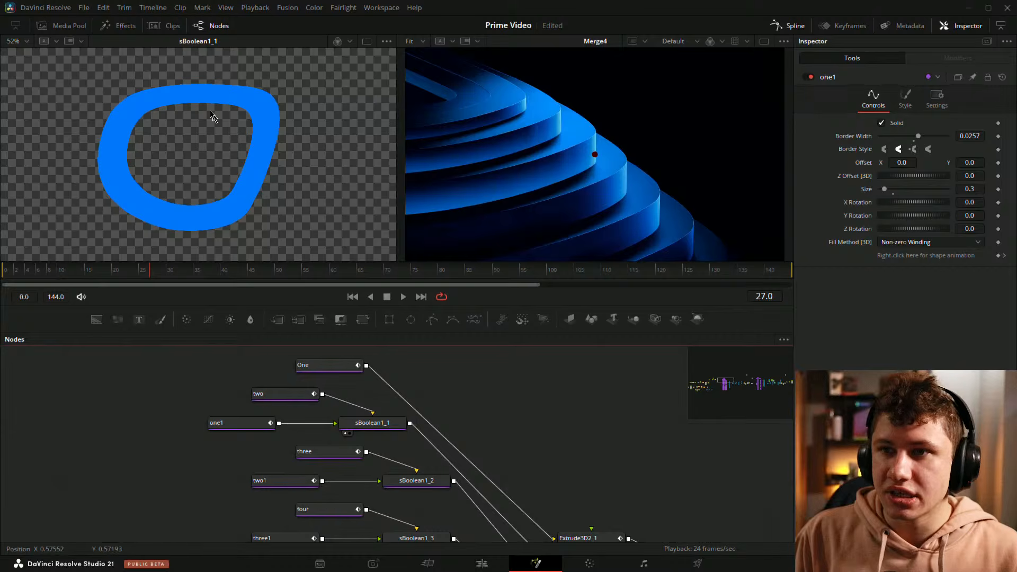
Step: Display the Renderer3D2 output to examine the stacked rings
{"action": "scroll", "coordinate": [554, 498], "scroll_direction": "down", "scroll_amount": 3}
{"action": "left_click_drag", "start_coordinate": [554, 498], "coordinate": [218, 419]}
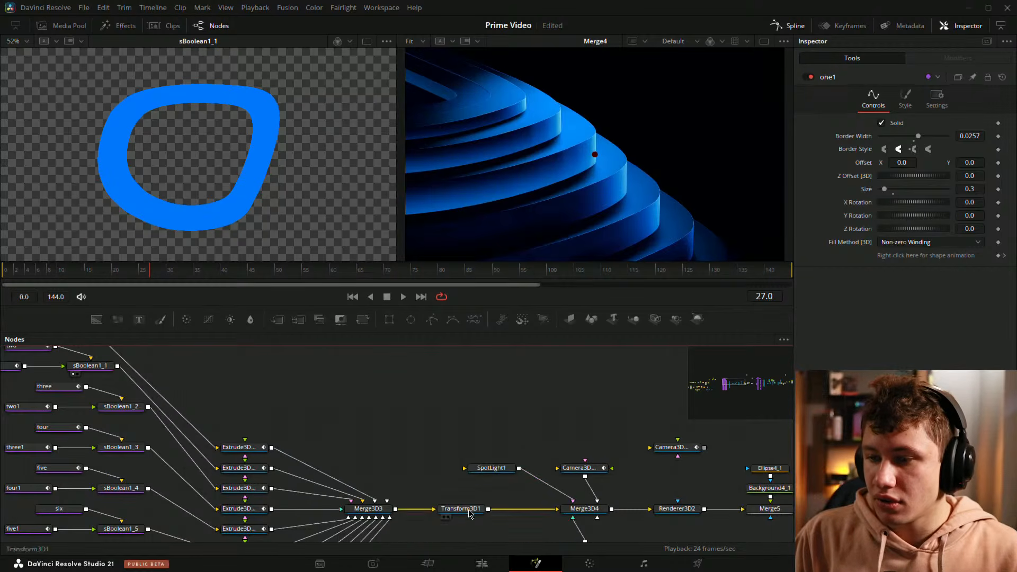
{"action": "left_click_drag", "start_coordinate": [663, 513], "coordinate": [148, 249]}
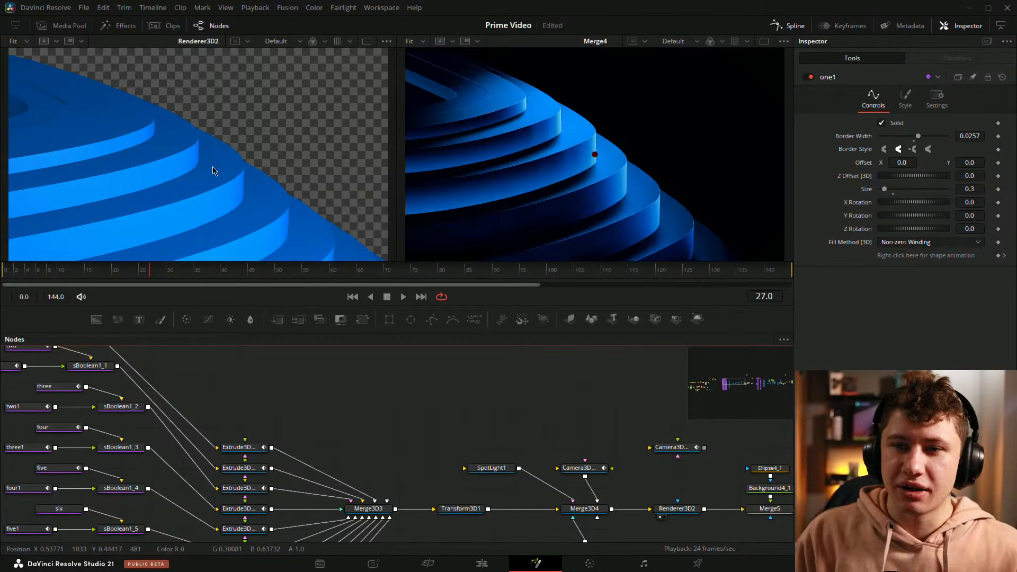
Step: View the One shape and the sBoolean1_1, sBoolean1_2 and sBoolean1_3 rings in turn to compare their growing outlines
{"action": "left_click_drag", "start_coordinate": [363, 386], "coordinate": [586, 448]}
{"action": "left_click_drag", "start_coordinate": [290, 390], "coordinate": [215, 150]}
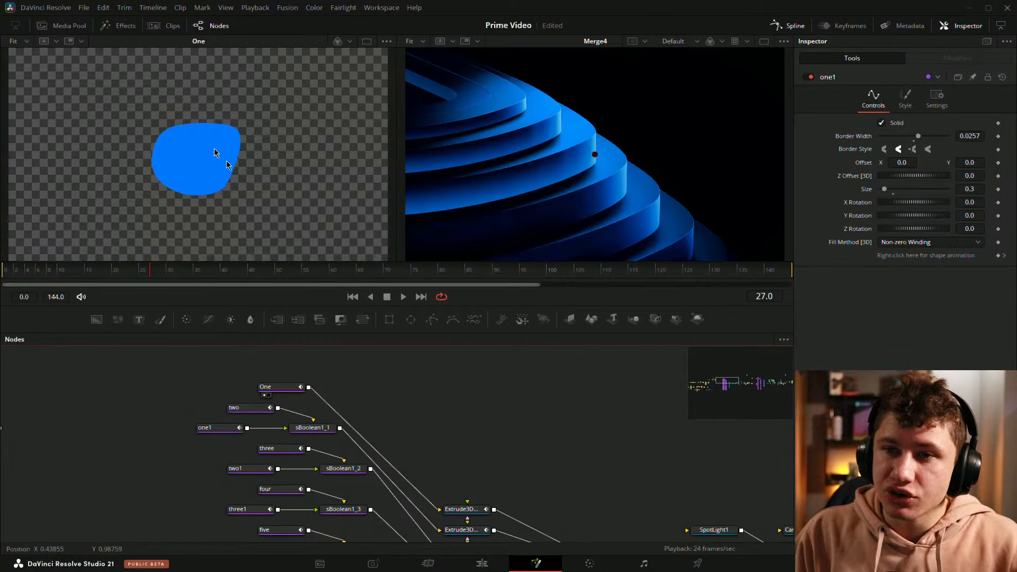
{"action": "left_click", "coordinate": [295, 436]}
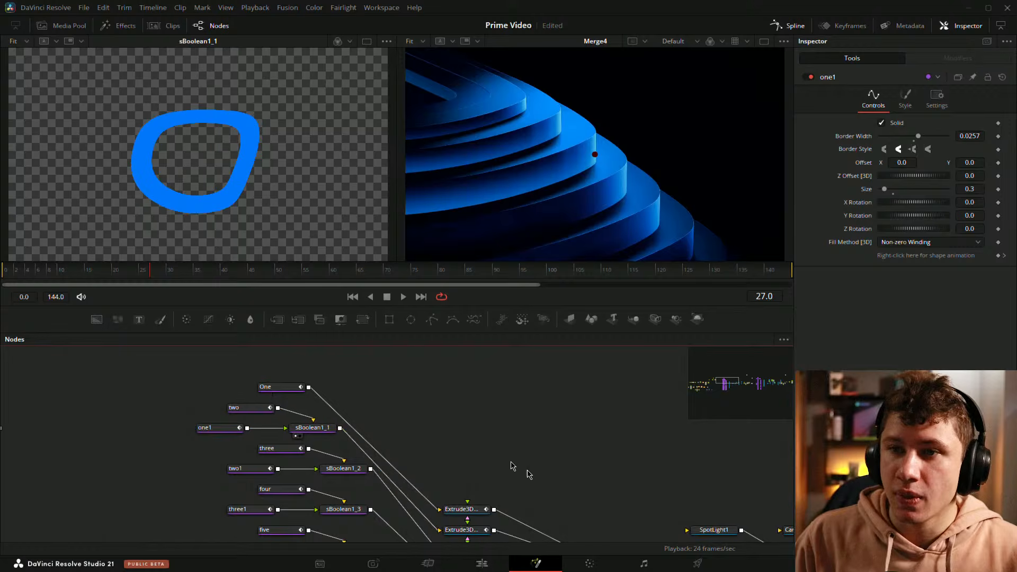
{"action": "left_click_drag", "start_coordinate": [528, 470], "coordinate": [539, 452]}
{"action": "left_click", "coordinate": [338, 458]}
{"action": "left_click_drag", "start_coordinate": [492, 427], "coordinate": [514, 352]}
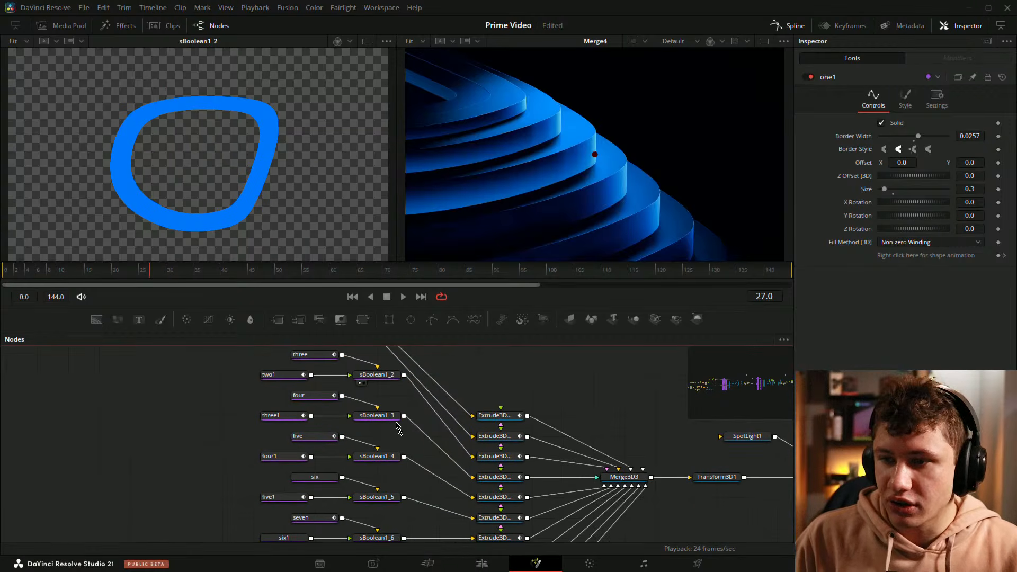
{"action": "left_click_drag", "start_coordinate": [377, 417], "coordinate": [291, 241]}
{"action": "left_click_drag", "start_coordinate": [434, 487], "coordinate": [371, 415]}
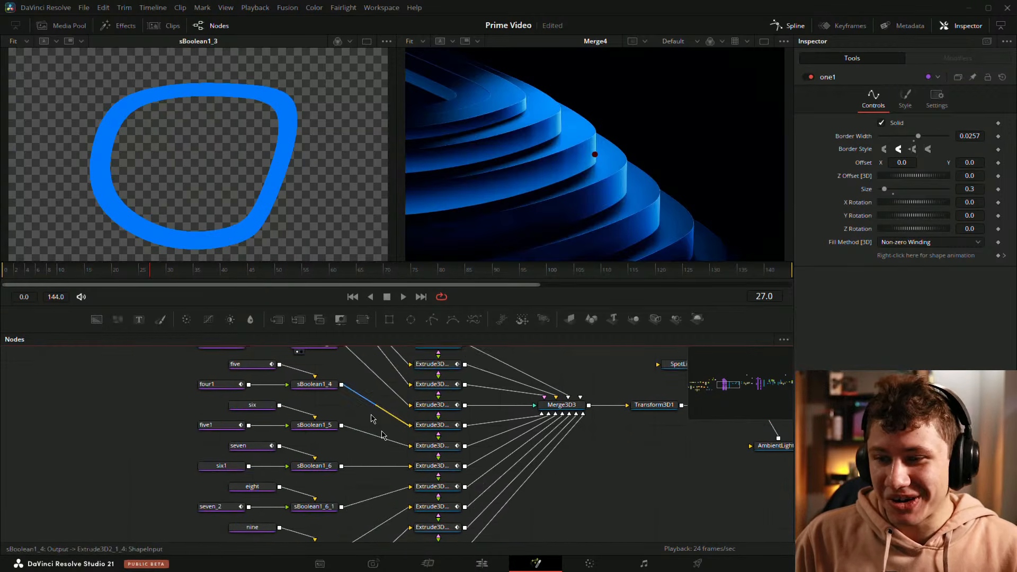
{"action": "scroll", "coordinate": [476, 439], "scroll_direction": "down", "scroll_amount": 2}
{"action": "scroll", "coordinate": [490, 429], "scroll_direction": "up", "scroll_amount": 1}
Step: View Extrude3D2_1 from the front and step through the following extruded rings up to Extrude3D2_1_4
{"action": "left_click", "coordinate": [433, 385]}
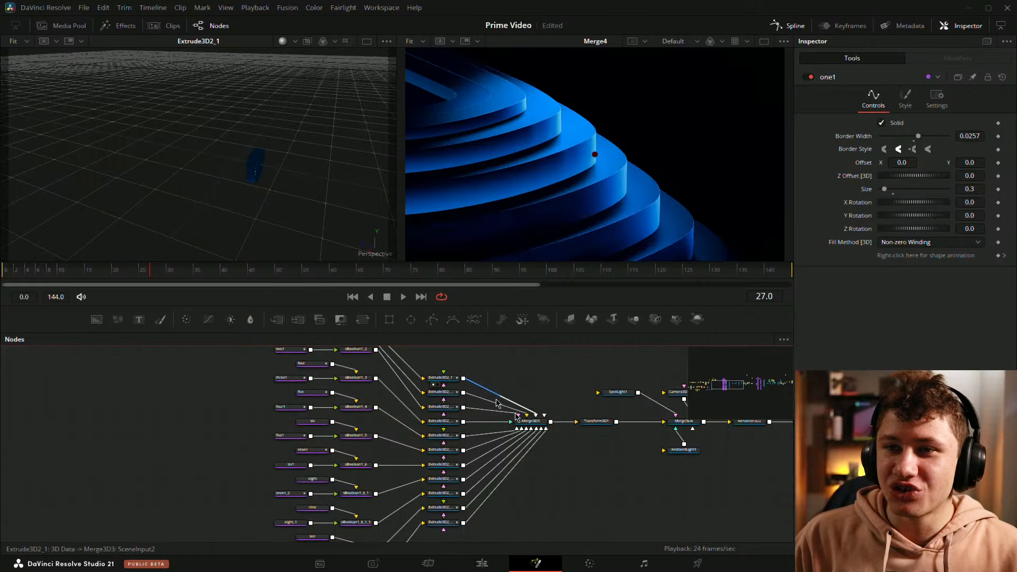
{"action": "left_click_drag", "start_coordinate": [515, 413], "coordinate": [382, 417]}
{"action": "left_click_drag", "start_coordinate": [297, 169], "coordinate": [345, 142]}
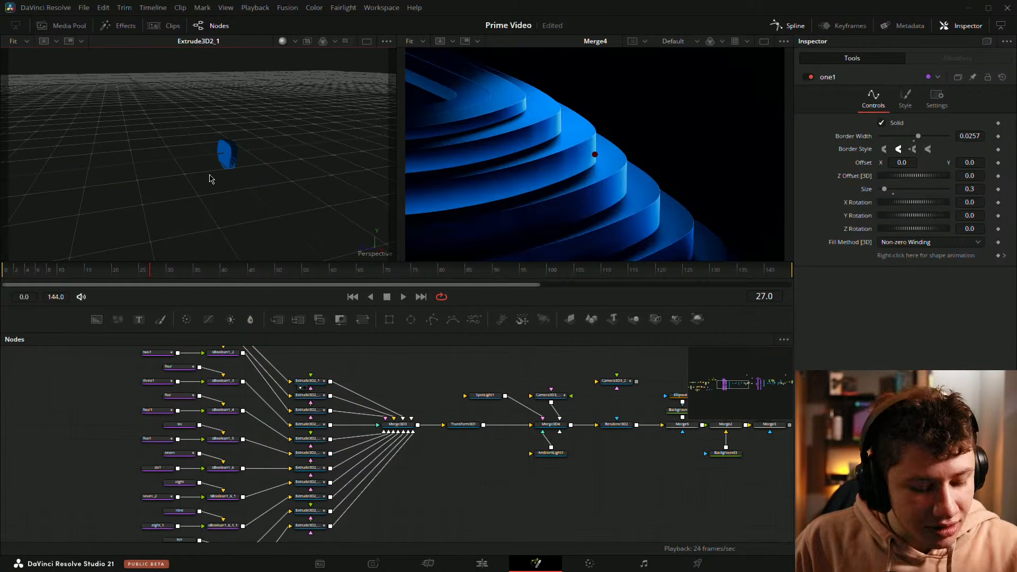
{"action": "scroll", "coordinate": [210, 176], "scroll_direction": "up", "scroll_amount": 5}
{"action": "left_click_drag", "start_coordinate": [209, 186], "coordinate": [345, 165]}
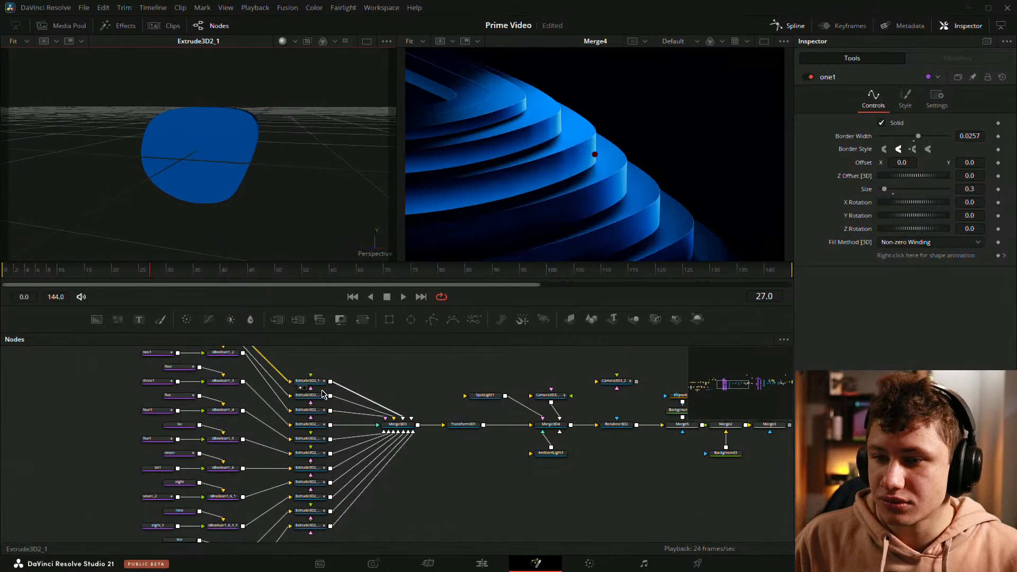
{"action": "left_click_drag", "start_coordinate": [320, 395], "coordinate": [222, 143]}
{"action": "left_click_drag", "start_coordinate": [316, 414], "coordinate": [208, 154]}
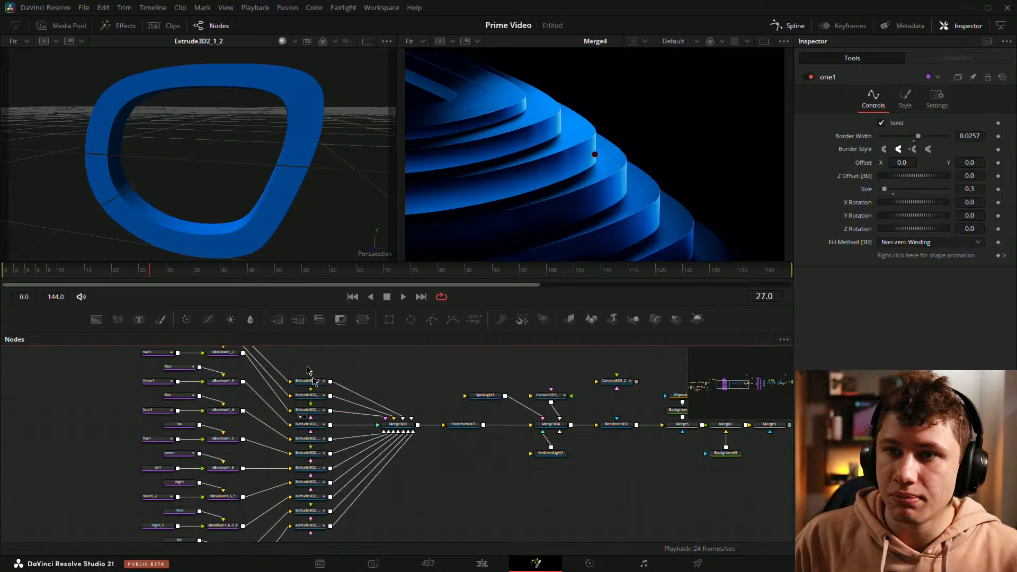
{"action": "left_click_drag", "start_coordinate": [313, 425], "coordinate": [180, 150]}
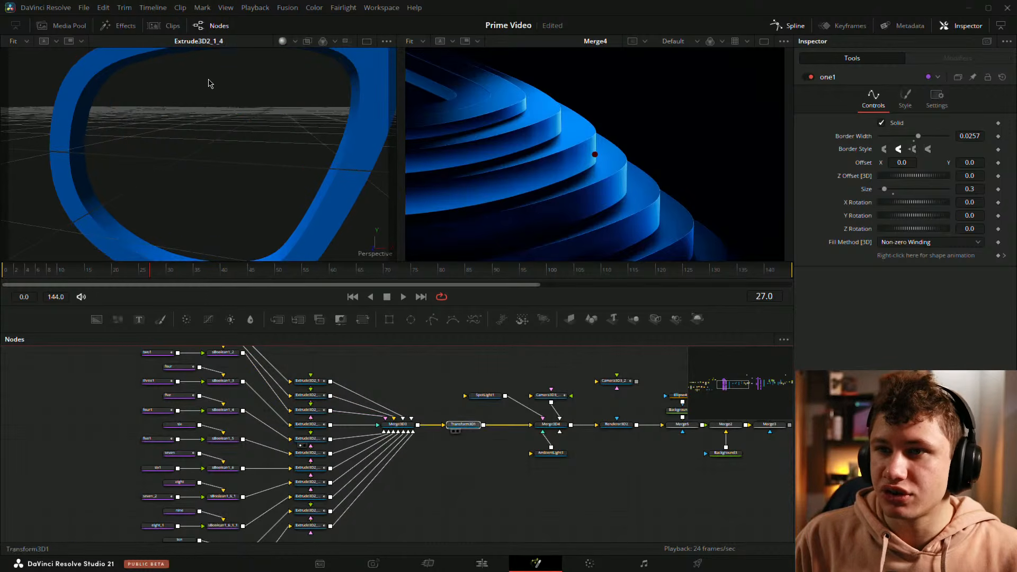
Step: Examine the combined ring stack at Transform3D1 and compare it with the Renderer3D2 output
{"action": "left_click_drag", "start_coordinate": [208, 84], "coordinate": [209, 89]}
{"action": "left_click_drag", "start_coordinate": [238, 170], "coordinate": [269, 48]}
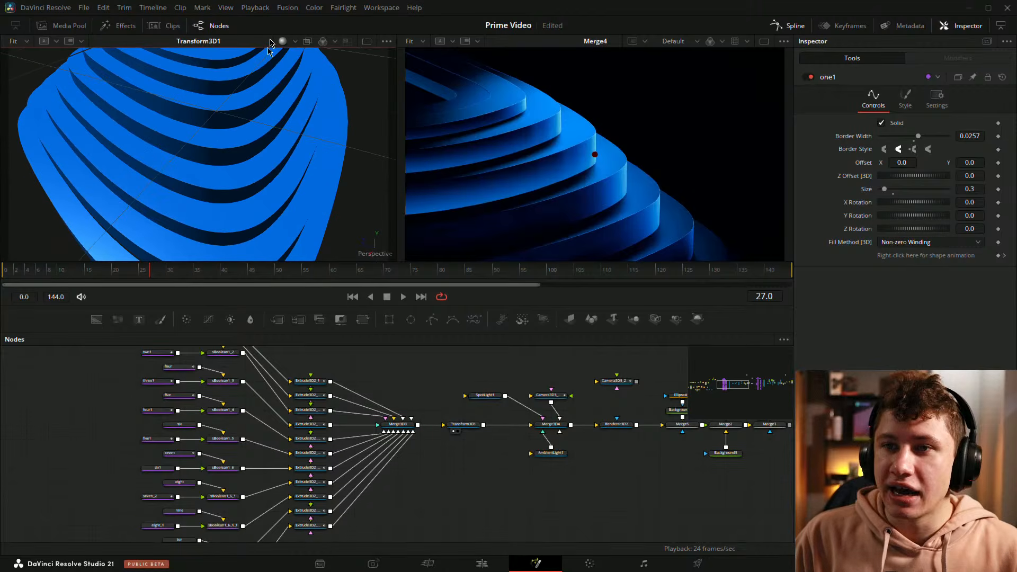
{"action": "left_click_drag", "start_coordinate": [581, 442], "coordinate": [399, 474]}
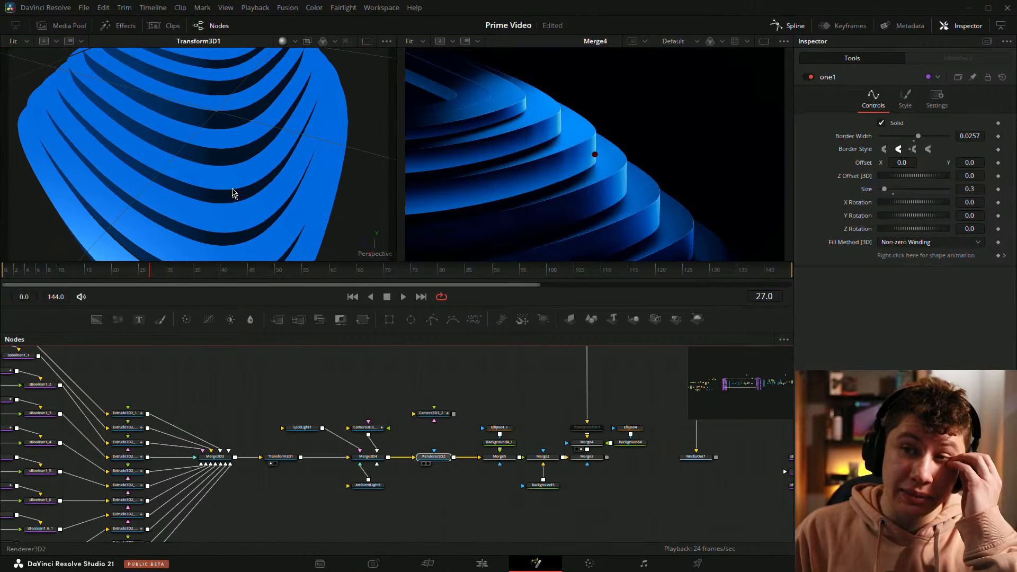
{"action": "left_click_drag", "start_coordinate": [233, 194], "coordinate": [237, 209]}
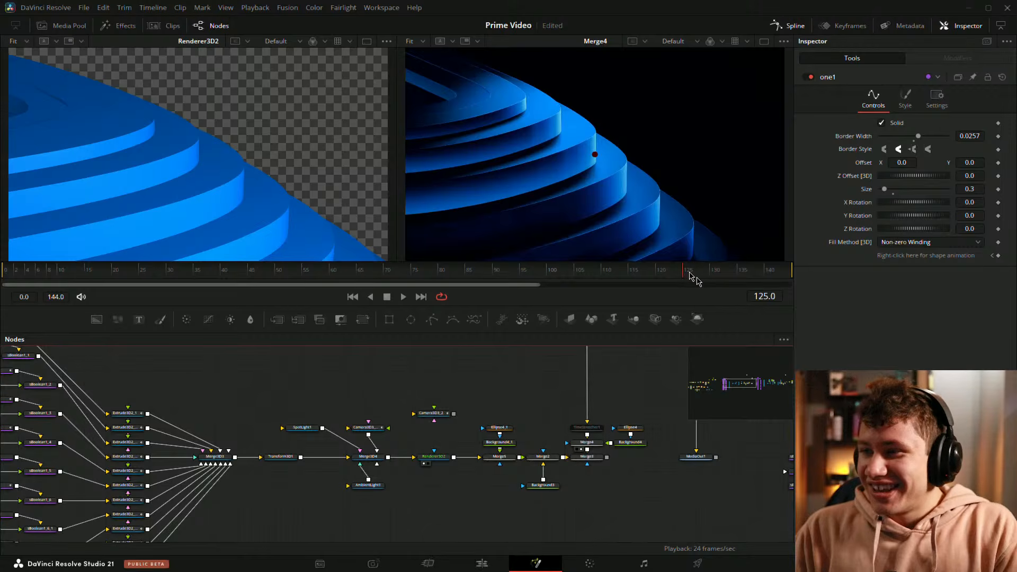
Step: Move the playhead to frame 83, select the One shape, and examine the rings beside the Prime Video logo in Merge4
{"action": "left_click", "coordinate": [693, 274]}
{"action": "left_click_drag", "start_coordinate": [605, 271], "coordinate": [455, 273]}
{"action": "left_click_drag", "start_coordinate": [690, 114], "coordinate": [612, 127]}
{"action": "left_click_drag", "start_coordinate": [211, 408], "coordinate": [394, 443]}
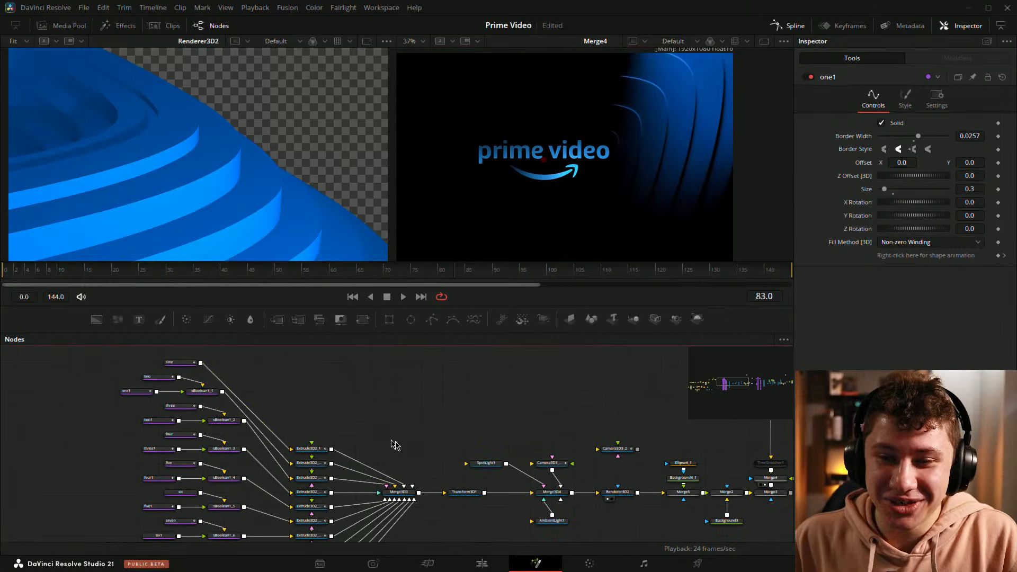
{"action": "left_click", "coordinate": [174, 365]}
{"action": "left_click_drag", "start_coordinate": [646, 132], "coordinate": [559, 156]}
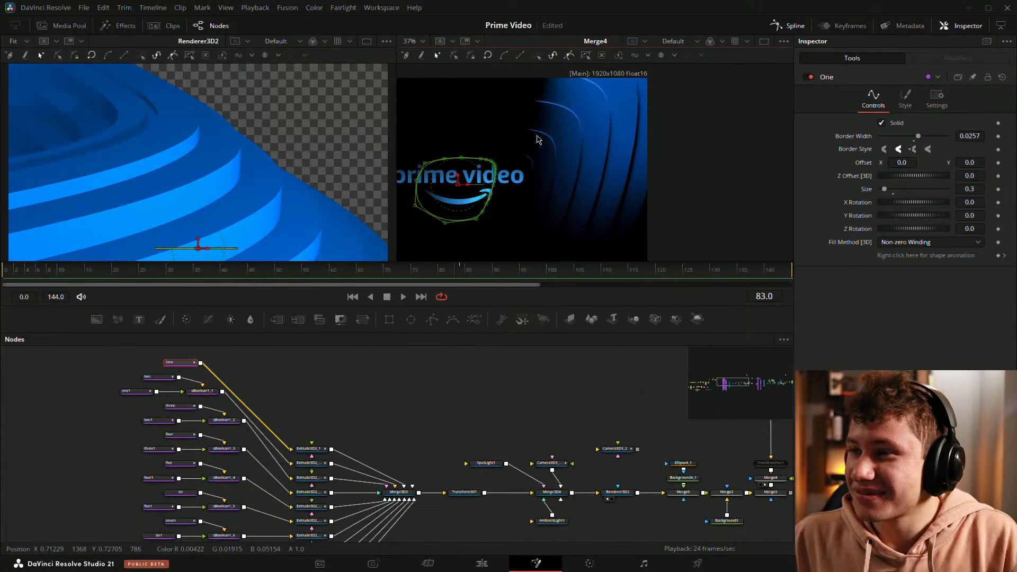
Step: Inspect the curved ring edges and their fade towards the Prime Video logo in the Merge4 output
{"action": "right_click", "coordinate": [575, 116]}
{"action": "left_click", "coordinate": [547, 133]}
{"action": "scroll", "coordinate": [542, 131], "scroll_direction": "up", "scroll_amount": 3}
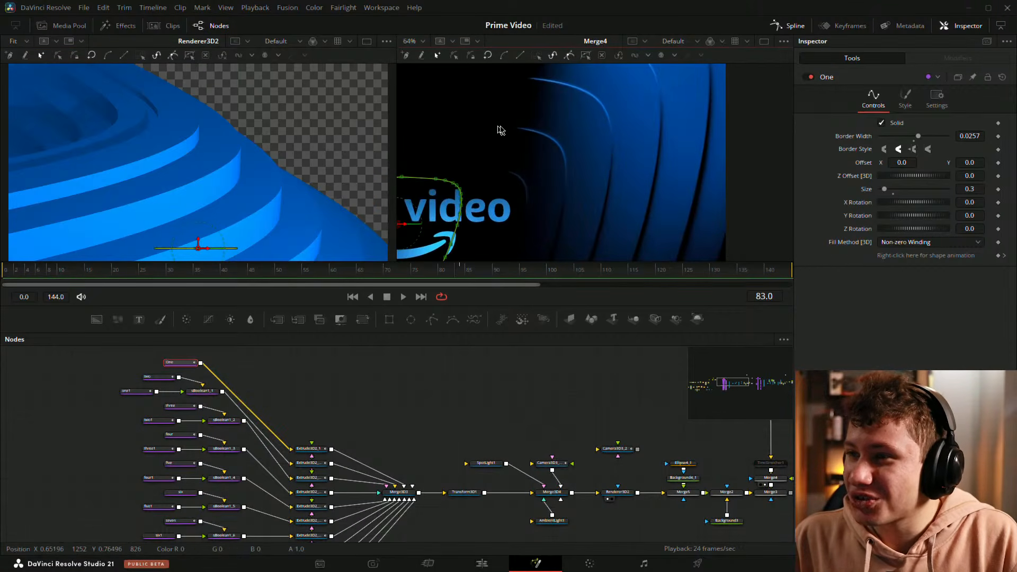
{"action": "scroll", "coordinate": [593, 201], "scroll_direction": "down", "scroll_amount": 2}
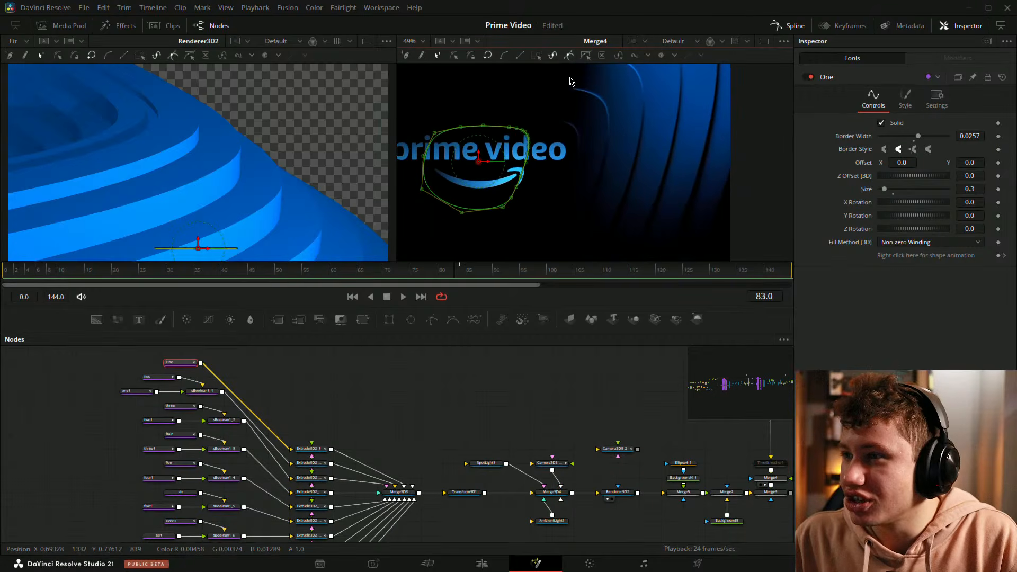
{"action": "left_click_drag", "start_coordinate": [504, 110], "coordinate": [633, 97]}
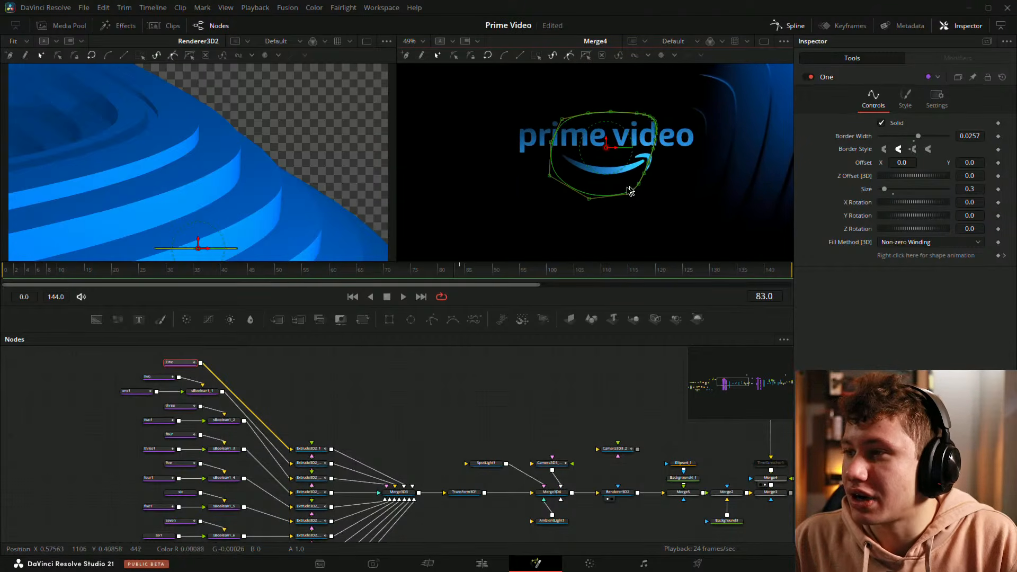
{"action": "left_click_drag", "start_coordinate": [737, 124], "coordinate": [668, 161]}
{"action": "left_click_drag", "start_coordinate": [462, 131], "coordinate": [616, 239]}
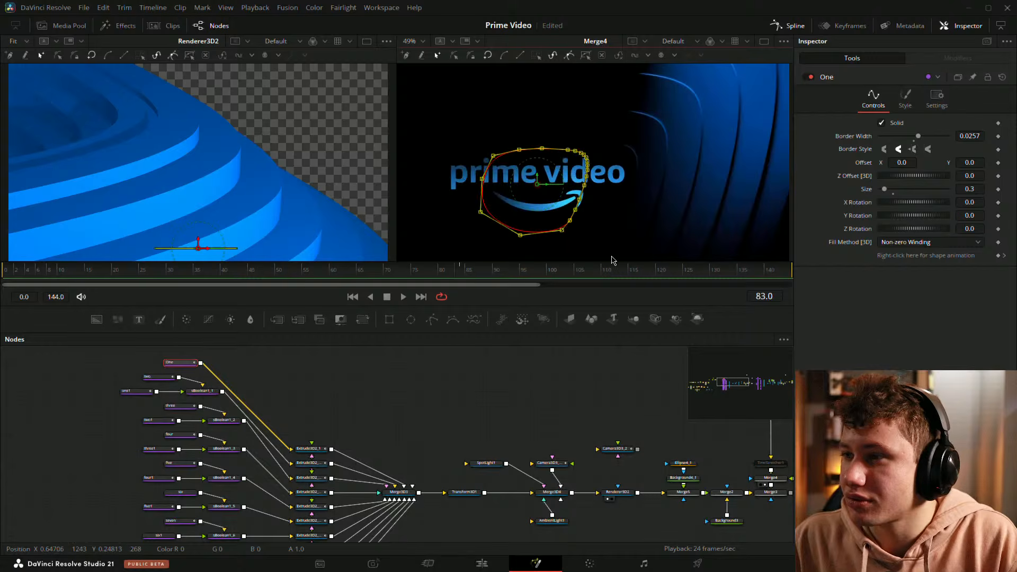
{"action": "left_click", "coordinate": [629, 213]}
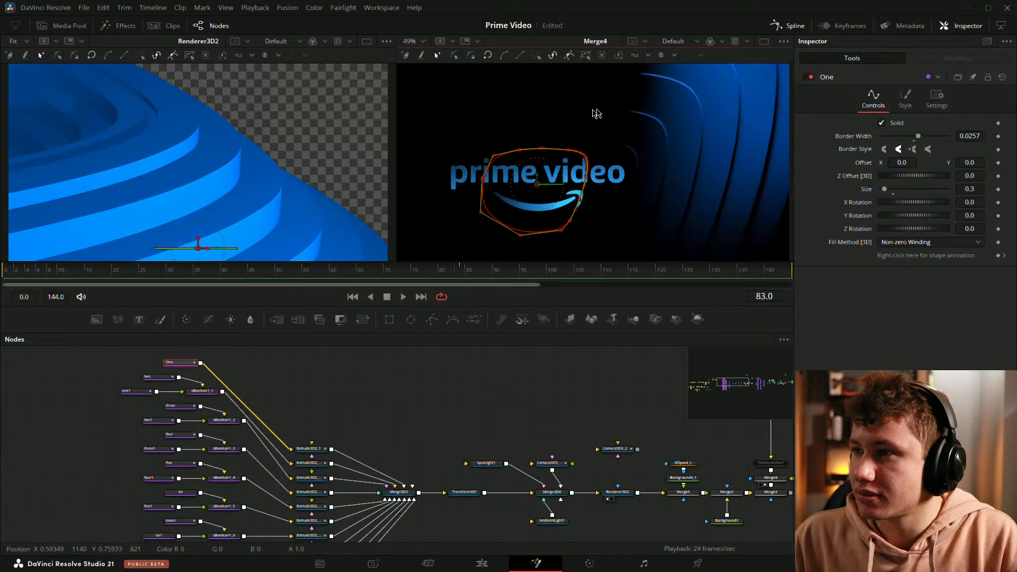
Step: View Transform3D1 in place of Renderer3D2 and examine the whole ring stack from above and closer in
{"action": "scroll", "coordinate": [268, 146], "scroll_direction": "down", "scroll_amount": 4}
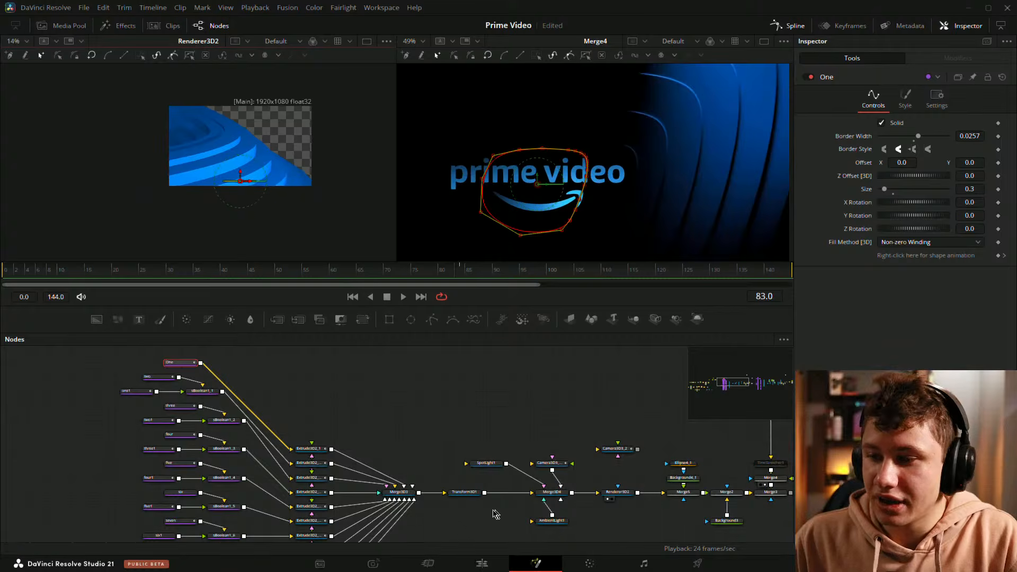
{"action": "left_click_drag", "start_coordinate": [462, 493], "coordinate": [235, 134]}
{"action": "scroll", "coordinate": [235, 137], "scroll_direction": "down", "scroll_amount": 10}
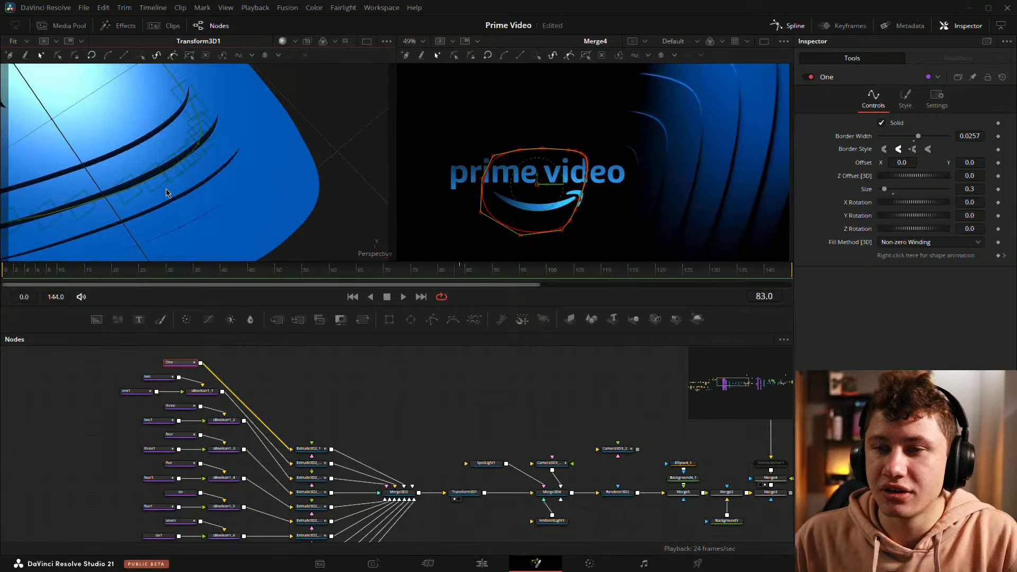
{"action": "left_click_drag", "start_coordinate": [138, 176], "coordinate": [274, 166]}
{"action": "scroll", "coordinate": [265, 176], "scroll_direction": "up", "scroll_amount": 5}
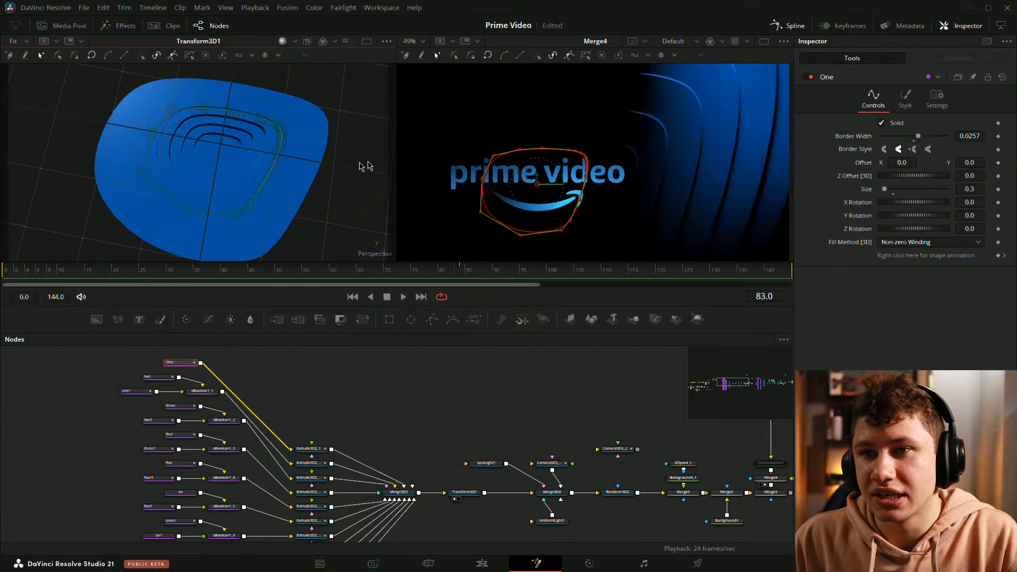
{"action": "left_click_drag", "start_coordinate": [364, 165], "coordinate": [316, 128]}
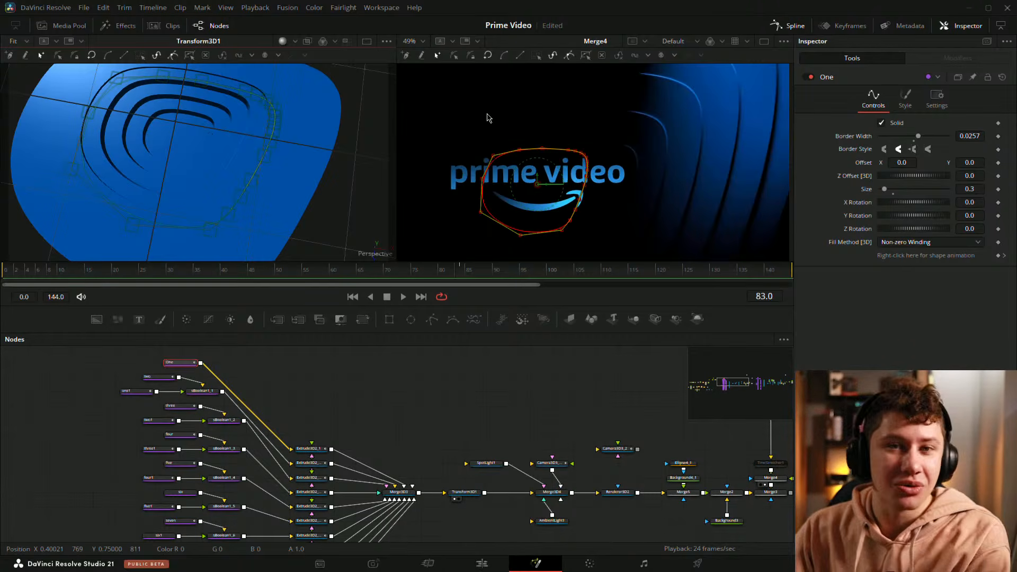
Step: Save the Prime Video project
{"action": "key", "text": "ctrl+s"}
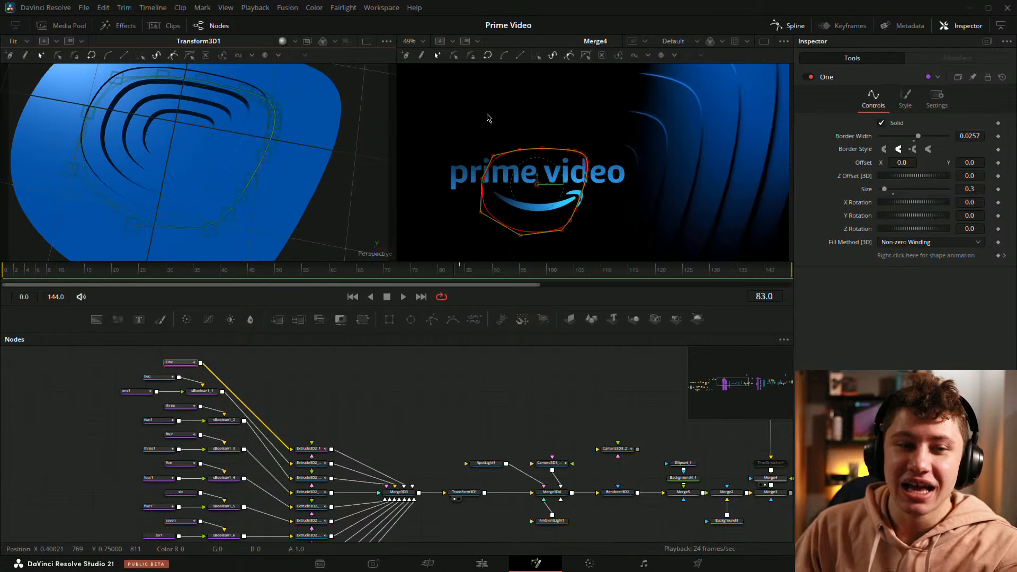
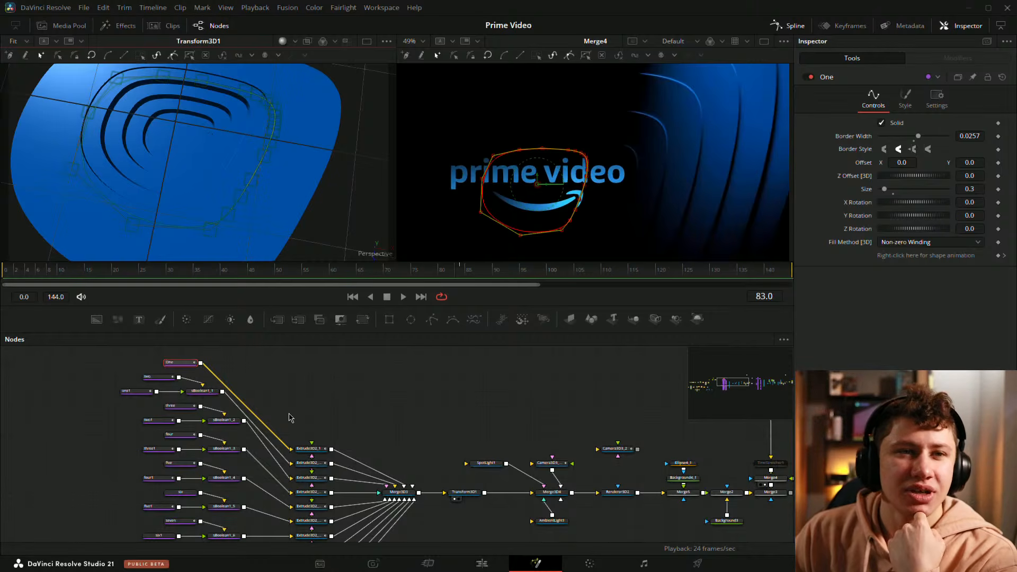
Step: Copy the One shape together with its Extrude3D2_1 node and paste the pair into an empty area of the node graph
{"action": "mouse_move", "coordinate": [289, 419]}
{"action": "left_mouse_down"}
{"action": "mouse_move", "coordinate": [443, 404]}
{"action": "mouse_move", "coordinate": [352, 415]}
{"action": "mouse_move", "coordinate": [279, 406]}
{"action": "left_mouse_up"}
{"action": "left_click", "coordinate": [263, 390]}
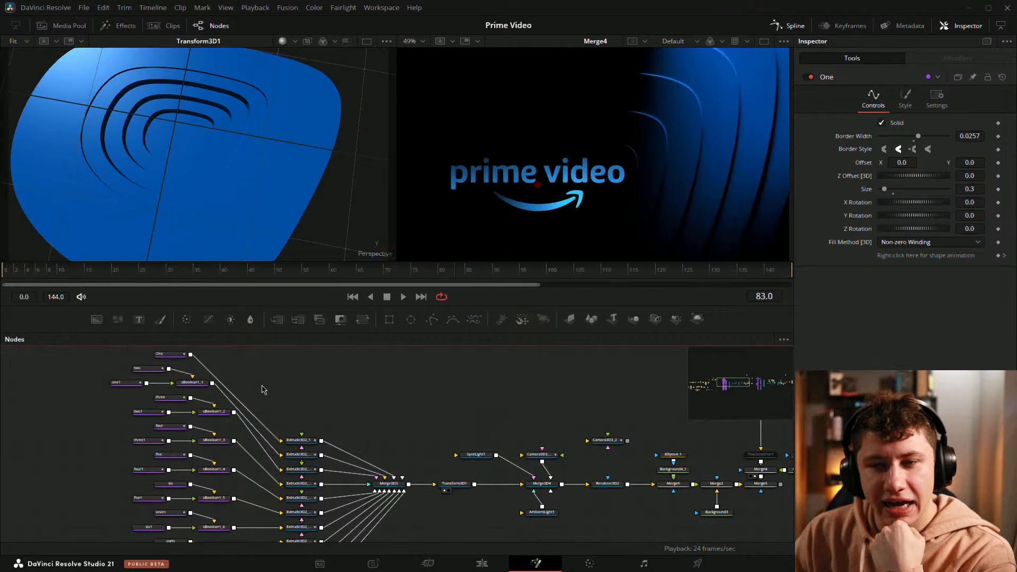
{"action": "left_click_drag", "start_coordinate": [249, 358], "coordinate": [439, 395]}
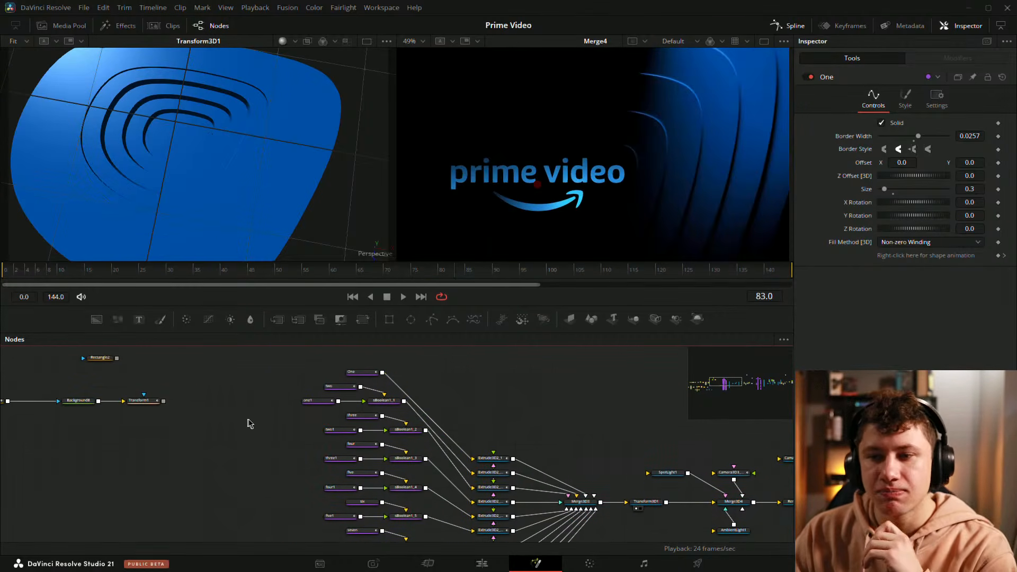
{"action": "left_click_drag", "start_coordinate": [236, 436], "coordinate": [317, 421]}
{"action": "left_click_drag", "start_coordinate": [361, 370], "coordinate": [366, 380]}
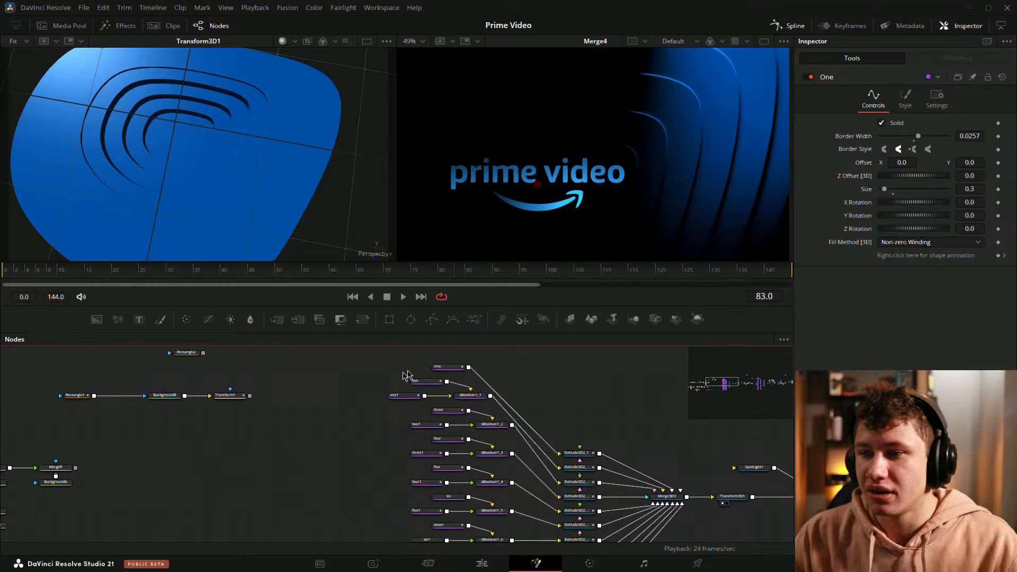
{"action": "left_click", "coordinate": [454, 368]}
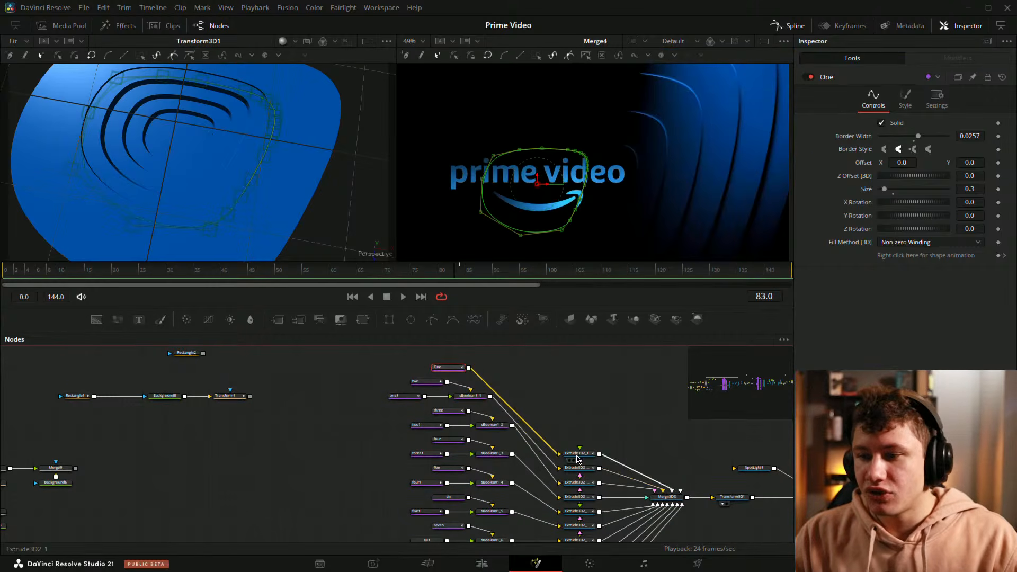
{"action": "left_click", "coordinate": [578, 459], "text": "ctrl"}
{"action": "left_click_drag", "start_coordinate": [235, 504], "coordinate": [464, 443]}
{"action": "left_click", "coordinate": [427, 504]}
{"action": "key", "text": "ctrl+v"}
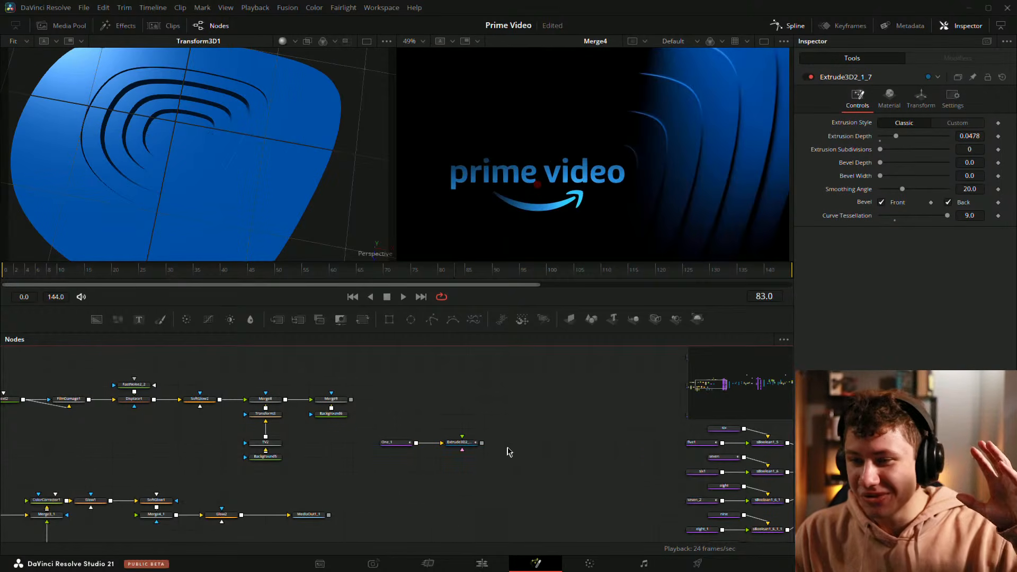
Step: View the pasted Extrude3D2_1_7 in place of Transform3D1 and examine the extruded shape from several angles
{"action": "left_click_drag", "start_coordinate": [528, 433], "coordinate": [476, 442]}
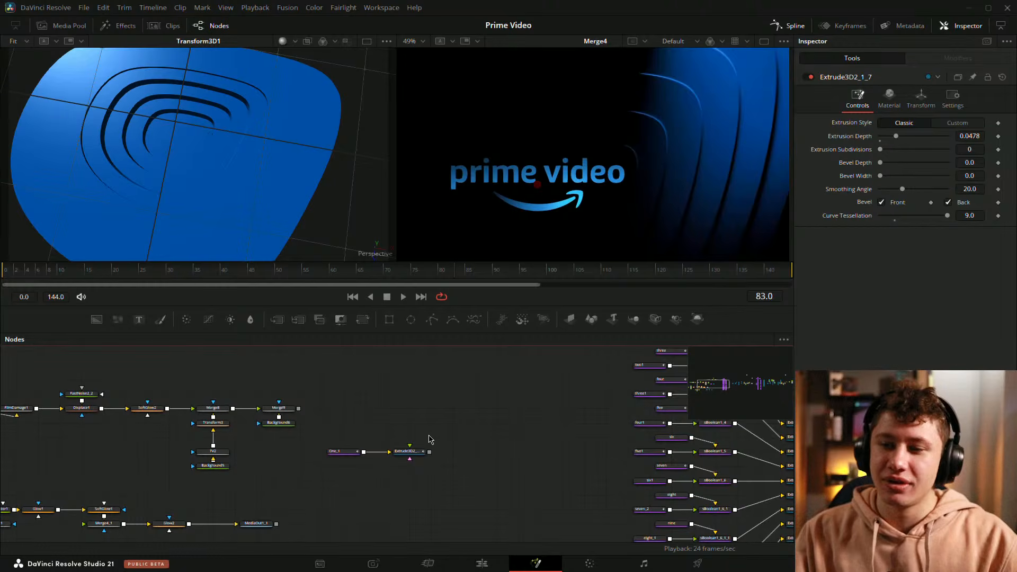
{"action": "scroll", "coordinate": [408, 442], "scroll_direction": "up", "scroll_amount": 2}
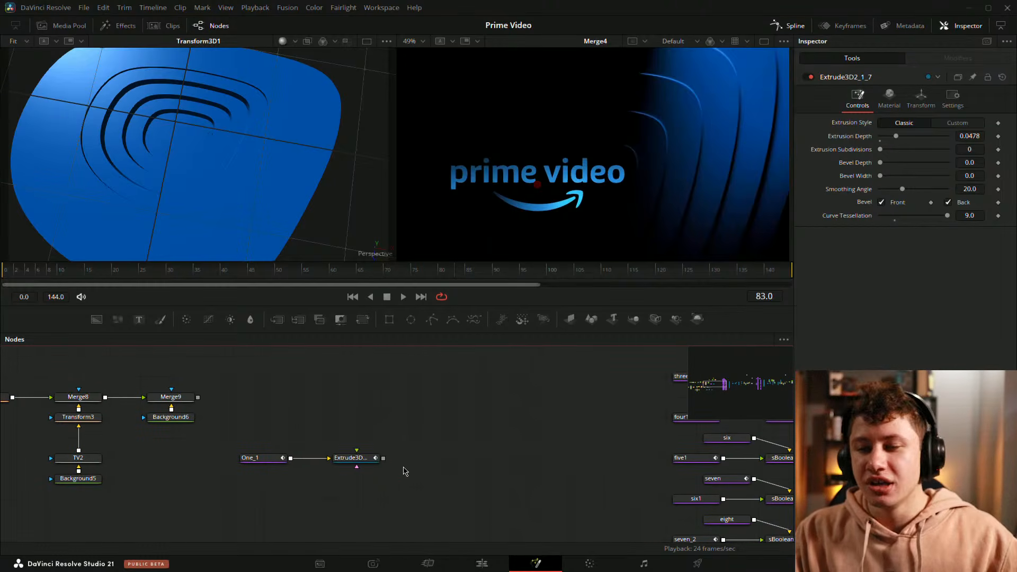
{"action": "left_click_drag", "start_coordinate": [349, 458], "coordinate": [243, 171]}
{"action": "left_click_drag", "start_coordinate": [263, 114], "coordinate": [264, 73]}
{"action": "scroll", "coordinate": [246, 117], "scroll_direction": "down", "scroll_amount": 2}
{"action": "key", "text": "f"}
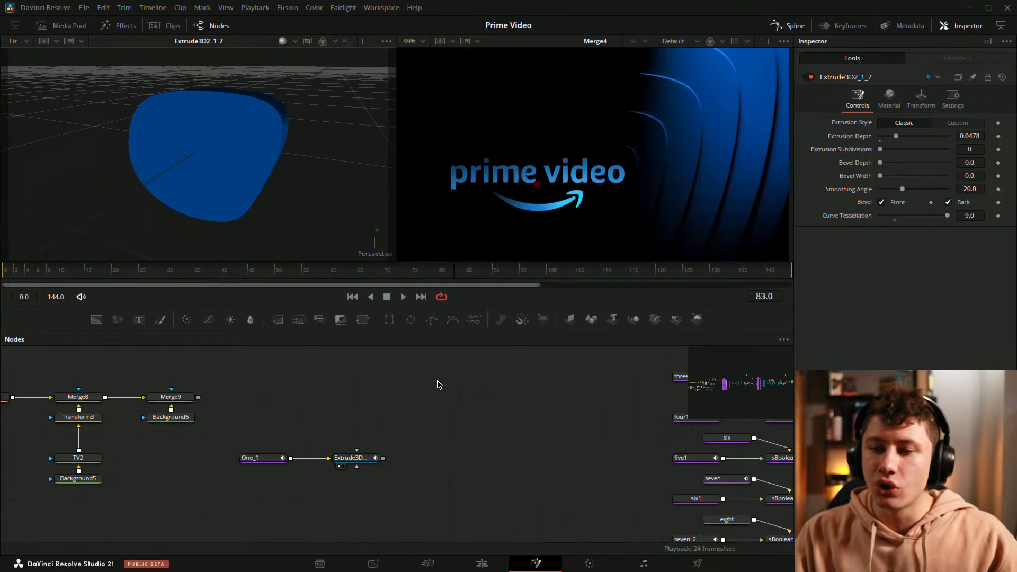
{"action": "left_click_drag", "start_coordinate": [443, 425], "coordinate": [354, 424]}
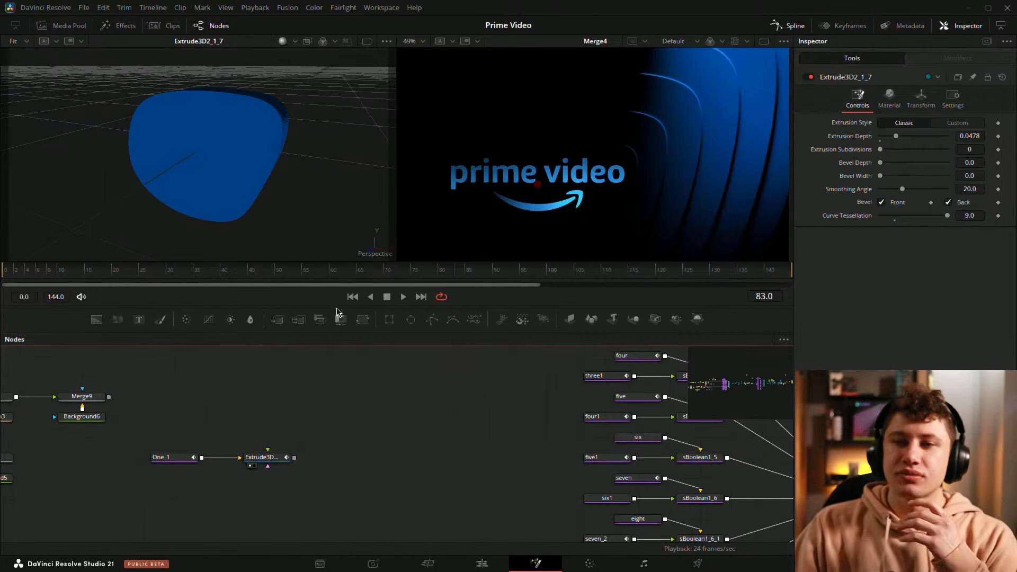
{"action": "left_click_drag", "start_coordinate": [265, 81], "coordinate": [248, 116]}
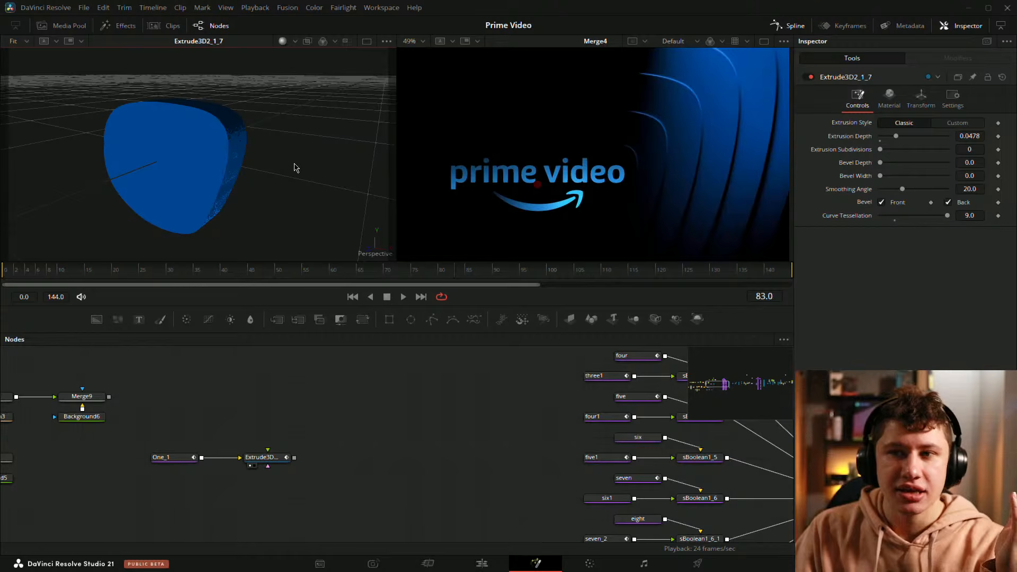
{"action": "left_click_drag", "start_coordinate": [281, 137], "coordinate": [234, 180]}
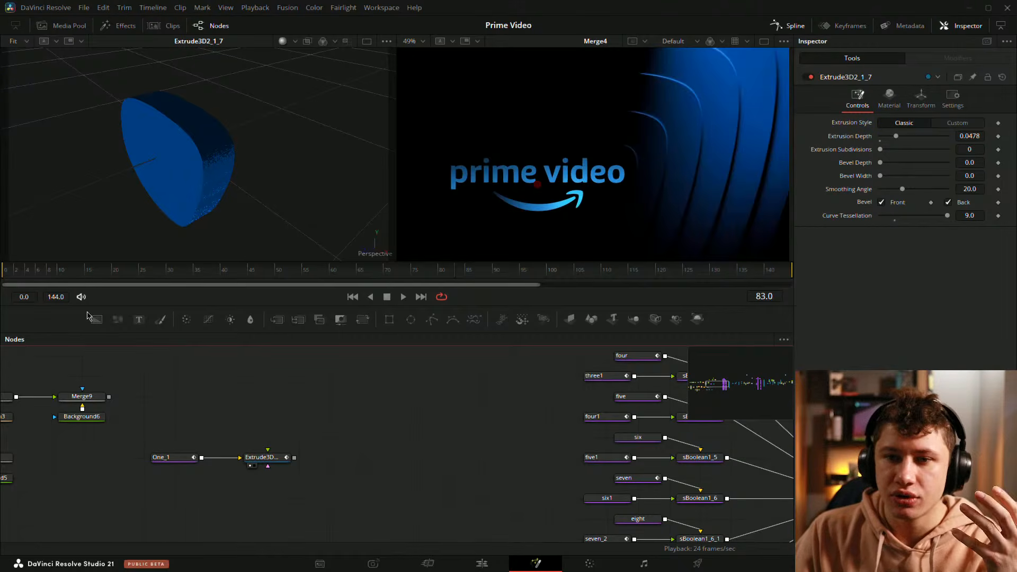
Step: Add an Ellipse mask connected to a new Background node above the pasted pair and view the masked background
{"action": "left_click", "coordinate": [410, 320]}
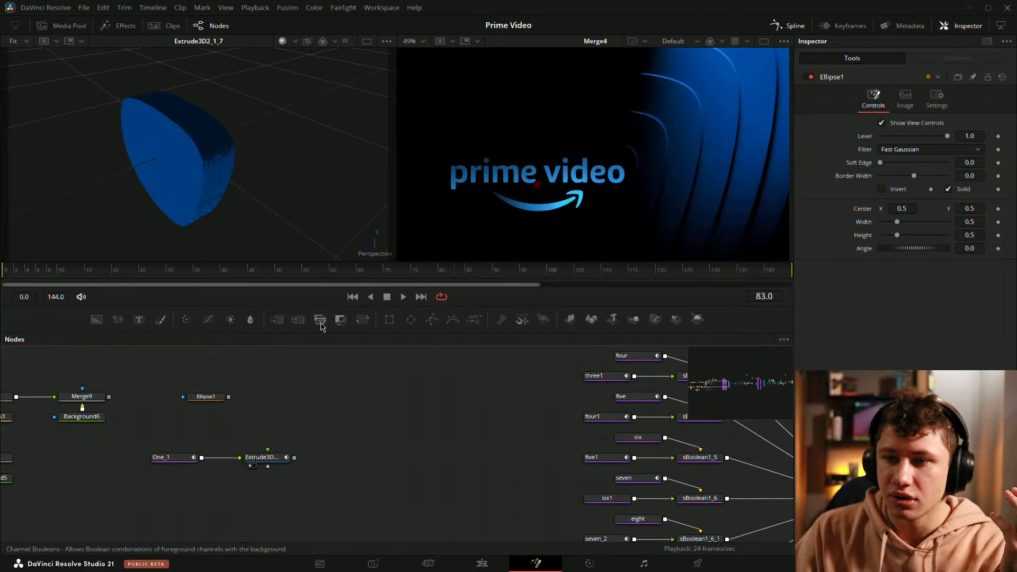
{"action": "left_click", "coordinate": [97, 320]}
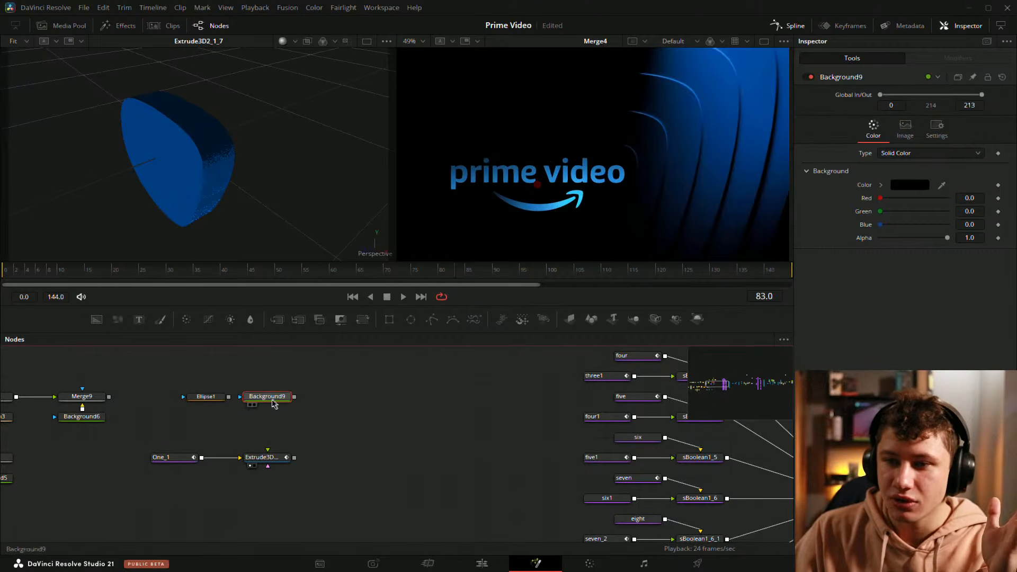
{"action": "left_click_drag", "start_coordinate": [229, 397], "coordinate": [249, 398]}
{"action": "left_click_drag", "start_coordinate": [249, 397], "coordinate": [228, 223]}
{"action": "left_click", "coordinate": [342, 379]}
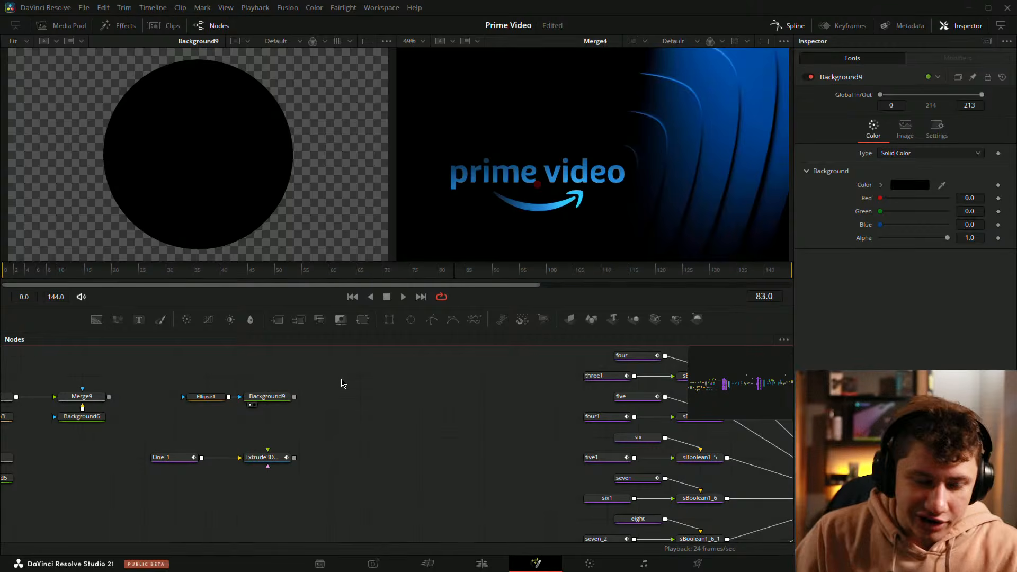
Step: Add a Blur node after Background9, view its output, and set the Blur Size to 59.8
{"action": "key", "text": "shift+space"}
{"action": "type", "text": "blur"}
{"action": "key", "text": "Return"}
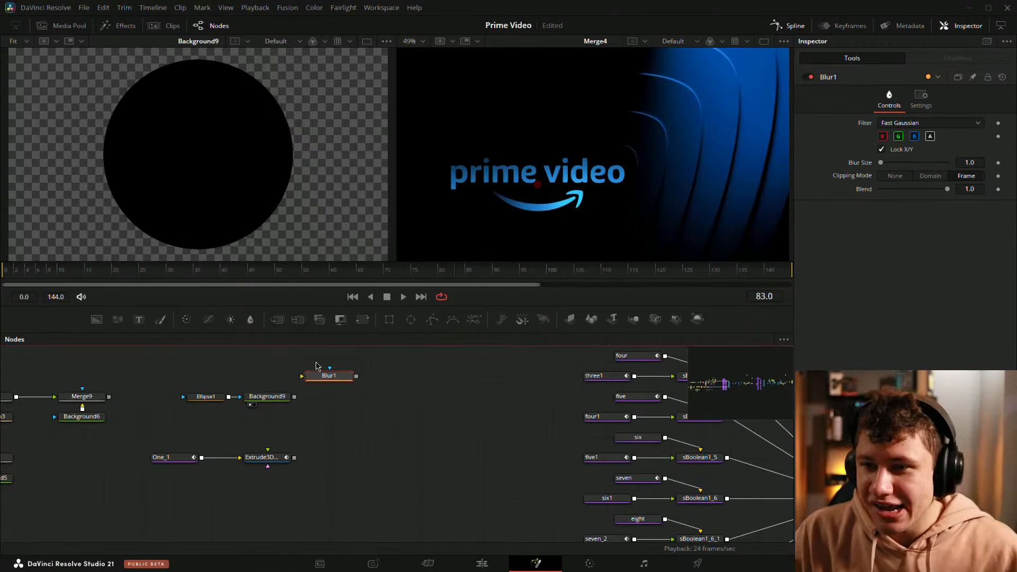
{"action": "left_click_drag", "start_coordinate": [344, 376], "coordinate": [362, 417]}
{"action": "left_click_drag", "start_coordinate": [294, 398], "coordinate": [212, 184]}
{"action": "left_click_drag", "start_coordinate": [899, 163], "coordinate": [965, 164]}
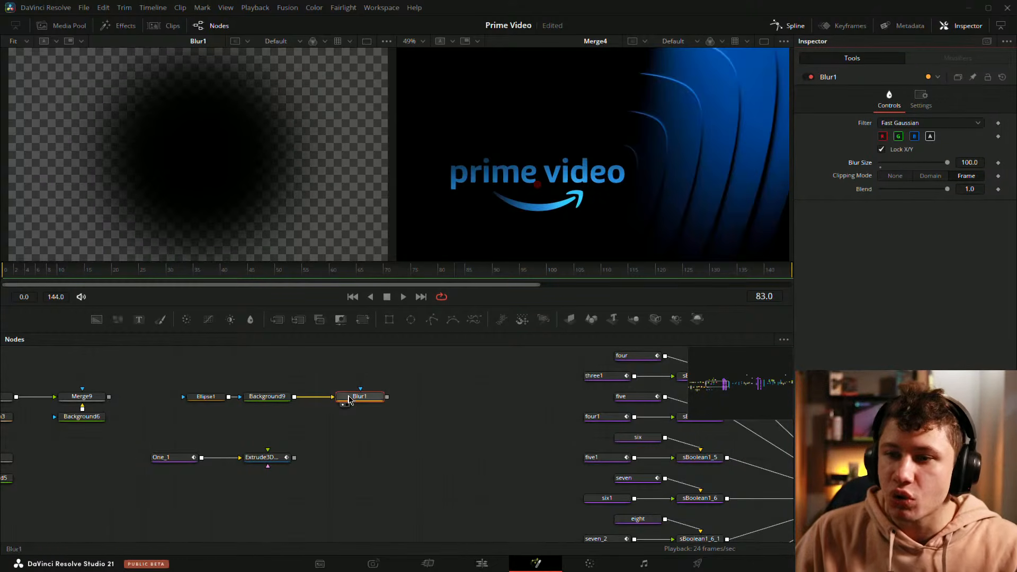
{"action": "left_click_drag", "start_coordinate": [952, 165], "coordinate": [921, 163]}
Step: View Extrude3D2_1_7 in place of Blur1 to compare the 3D shape with the blurred circle
{"action": "left_click_drag", "start_coordinate": [268, 465], "coordinate": [251, 105]}
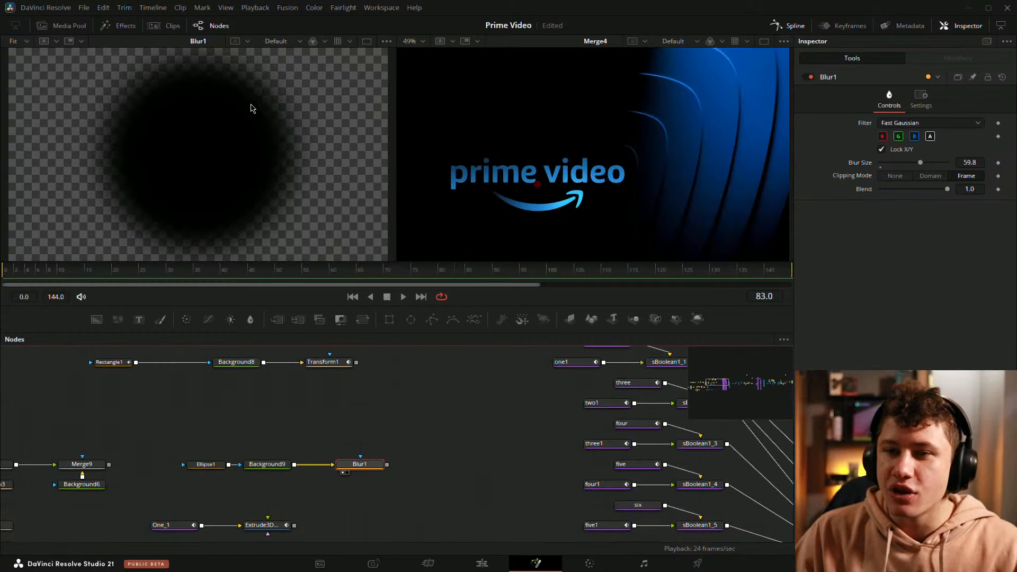
{"action": "left_click_drag", "start_coordinate": [370, 438], "coordinate": [371, 381]}
{"action": "left_click_drag", "start_coordinate": [281, 469], "coordinate": [317, 126]}
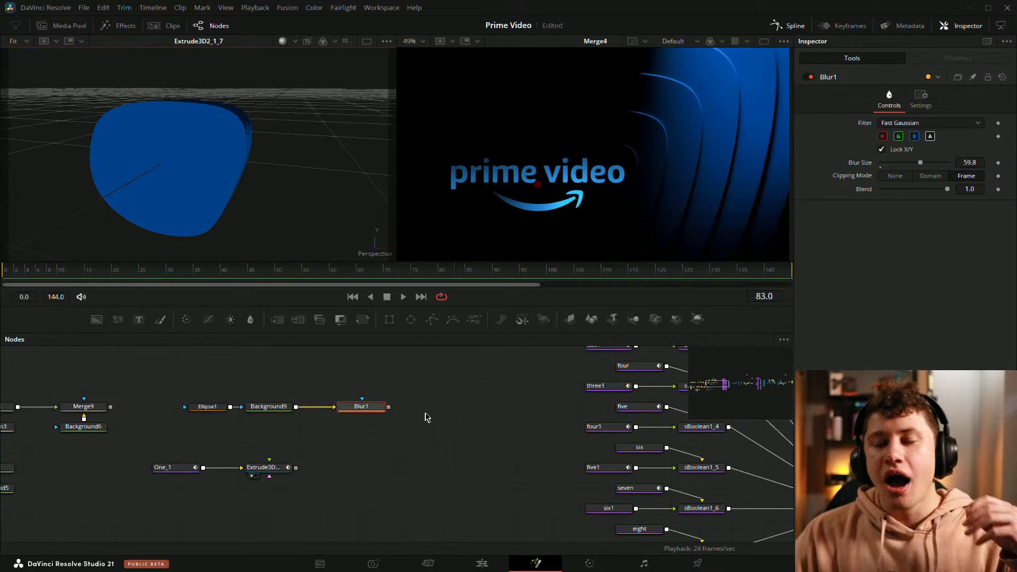
{"action": "left_click", "coordinate": [504, 419]}
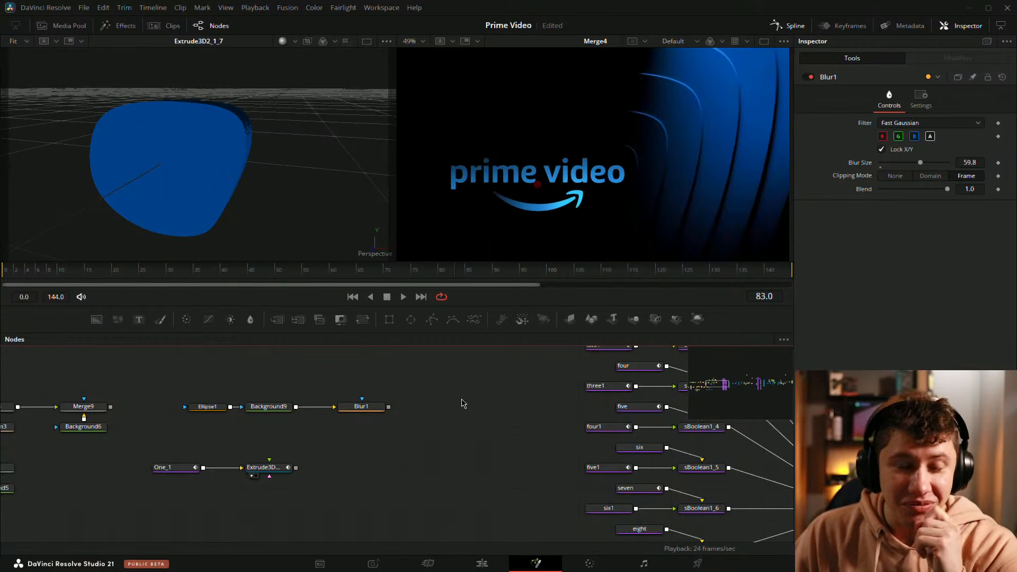
{"action": "left_click_drag", "start_coordinate": [437, 441], "coordinate": [314, 440]}
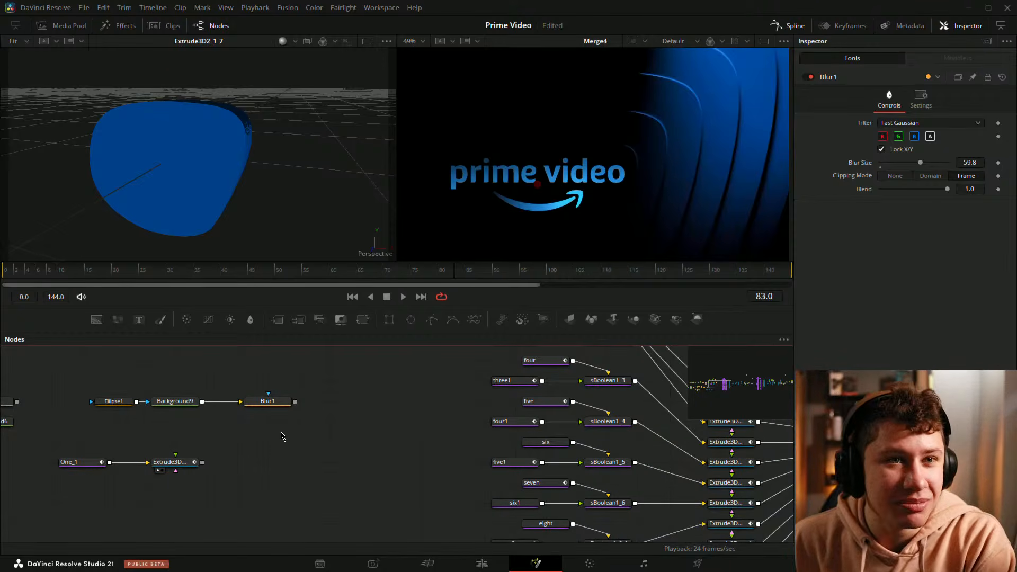
Step: Delete the pasted Extrude3D2_1_7 node and view the bare One_1 shape
{"action": "left_click_drag", "start_coordinate": [191, 464], "coordinate": [274, 460]}
{"action": "left_click", "coordinate": [261, 458]}
{"action": "left_click", "coordinate": [214, 460]}
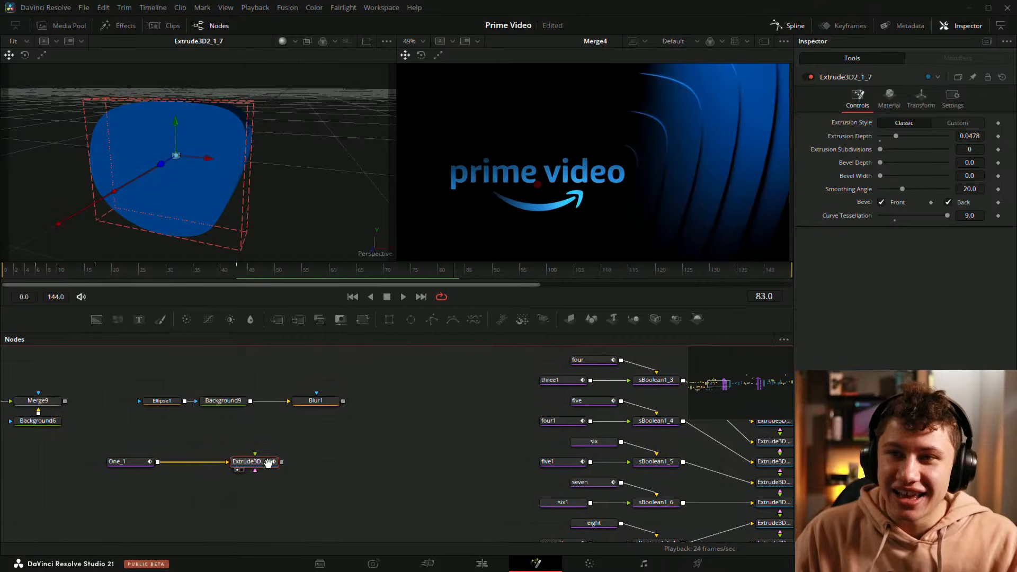
{"action": "key", "text": "Delete"}
{"action": "key", "text": "shift+space"}
{"action": "type", "text": "blur"}
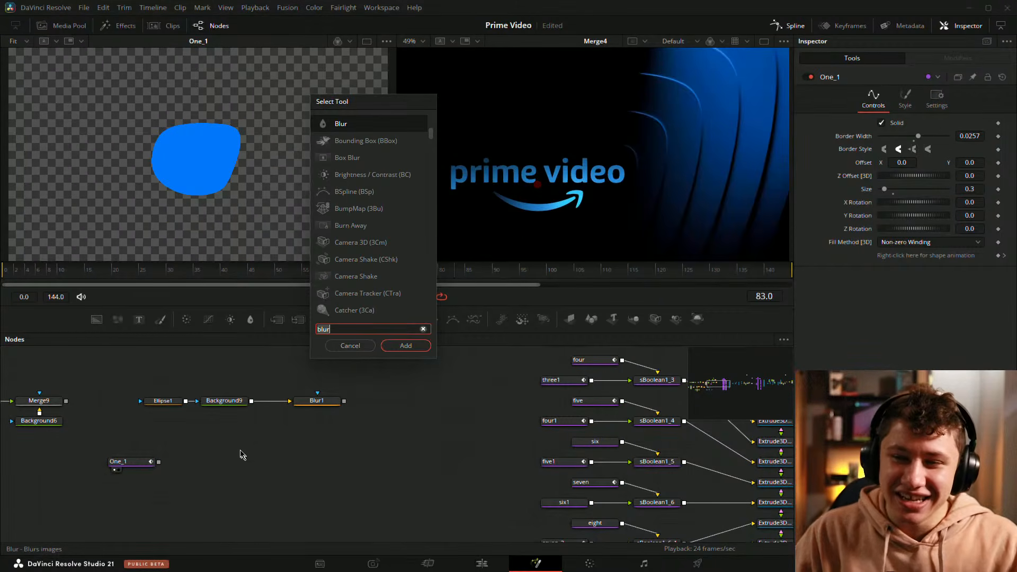
{"action": "key", "text": "Escape"}
Step: Duplicate the Ellipse1 mask beside the One_1 shape
{"action": "left_click", "coordinate": [163, 401]}
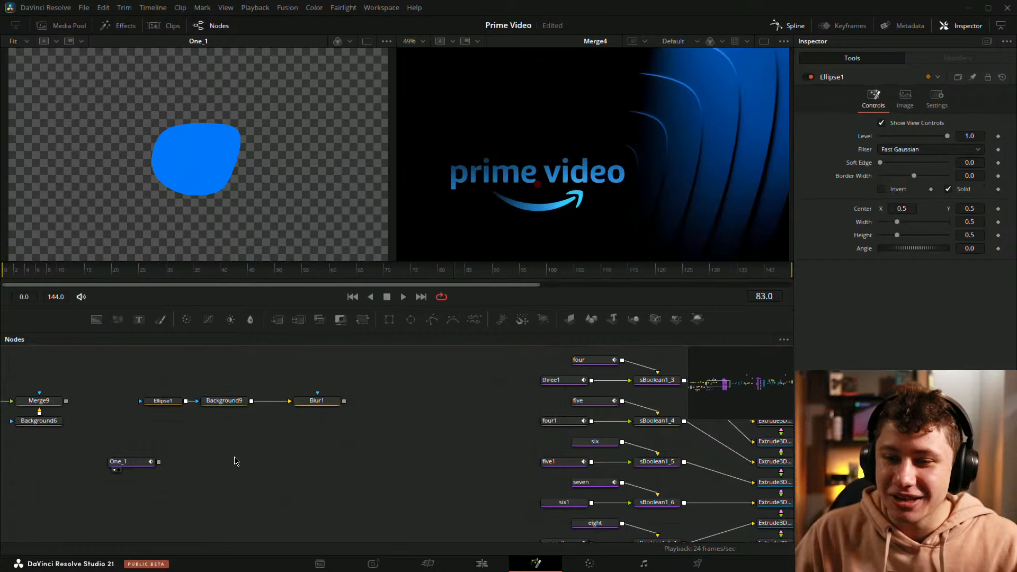
{"action": "key", "text": "ctrl+c"}
{"action": "key", "text": "ctrl+v"}
Step: Add a pEmitter, set its Region to Bitmap, and connect Ellipse1_1 to it as the region bitmap
{"action": "key", "text": "shift+space"}
{"action": "type", "text": "pem"}
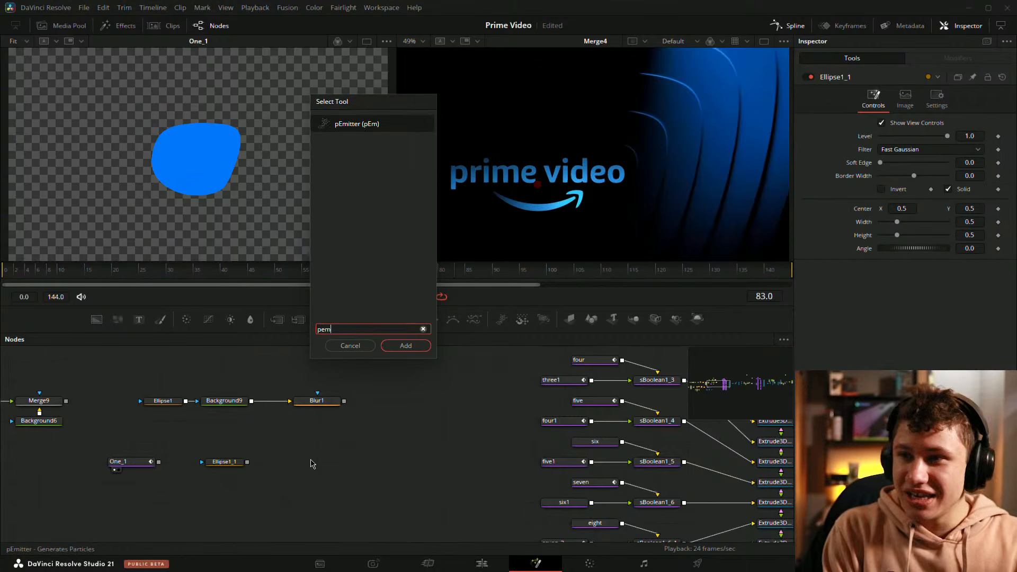
{"action": "key", "text": "Return"}
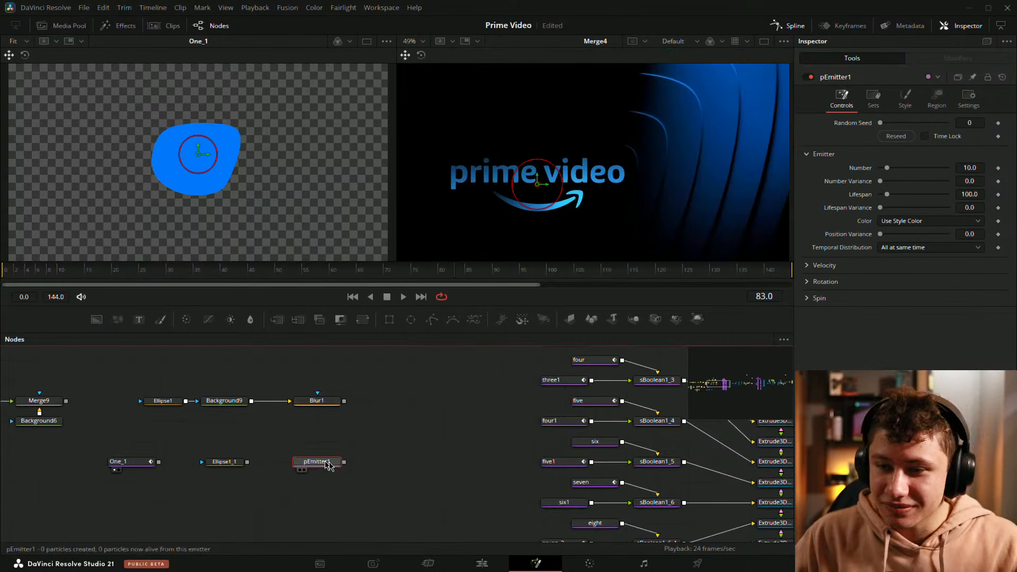
{"action": "left_click", "coordinate": [937, 98]}
{"action": "left_click", "coordinate": [913, 136]}
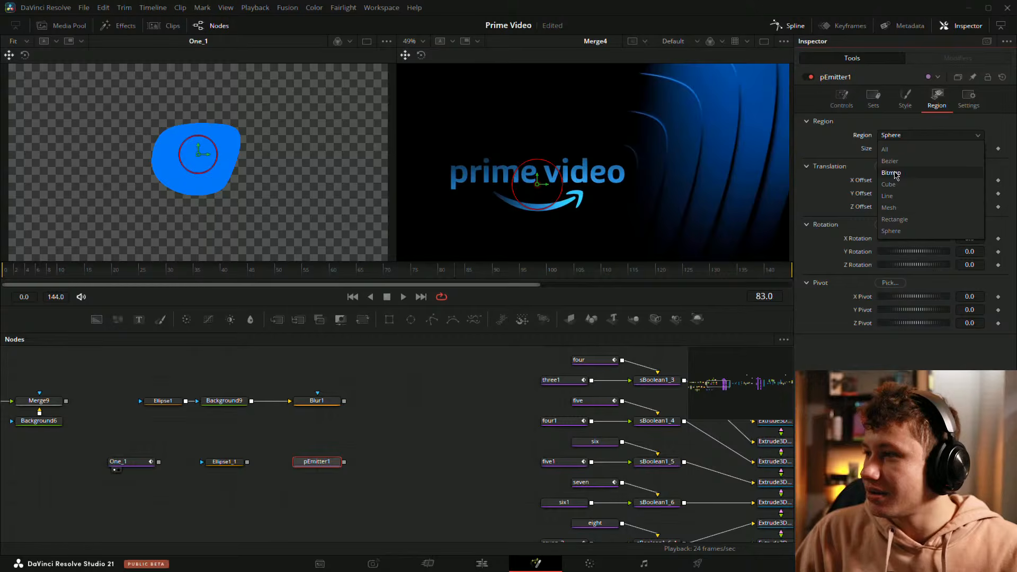
{"action": "left_click", "coordinate": [890, 173]}
{"action": "left_click_drag", "start_coordinate": [247, 462], "coordinate": [290, 462]}
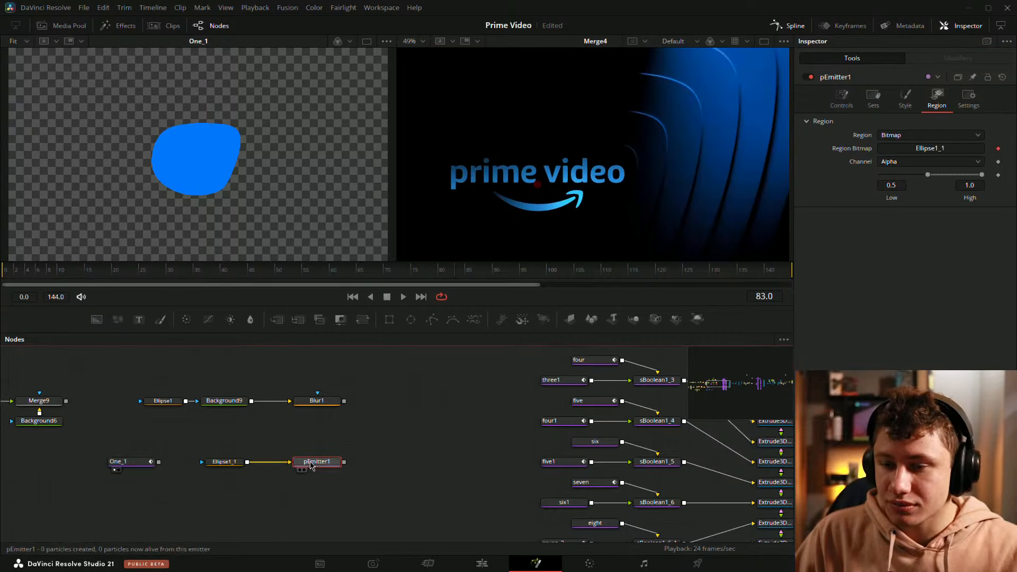
Step: Delete the Ellipse1_1 mask that feeds pEmitter1
{"action": "left_click", "coordinate": [463, 395]}
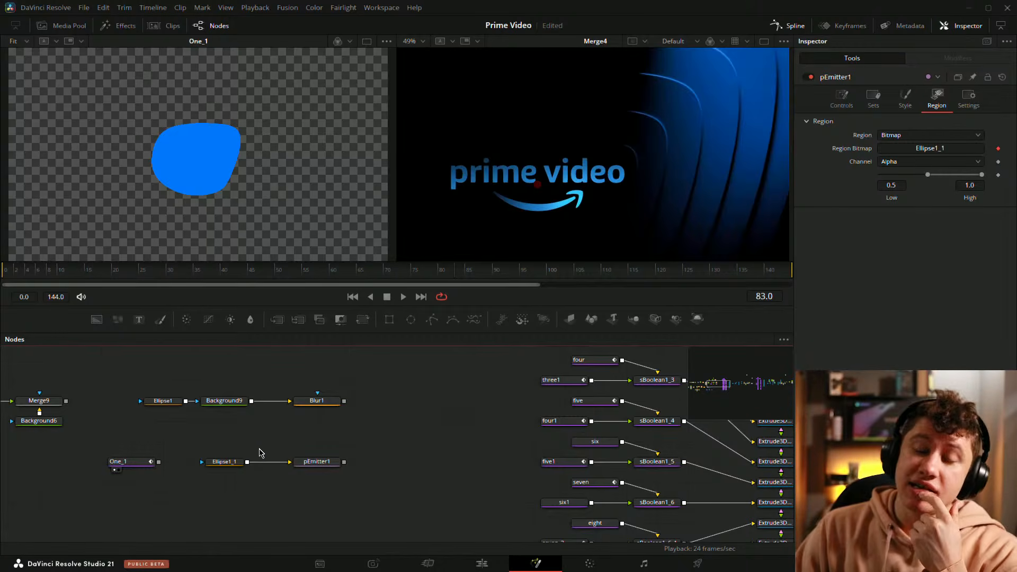
{"action": "left_click", "coordinate": [220, 465]}
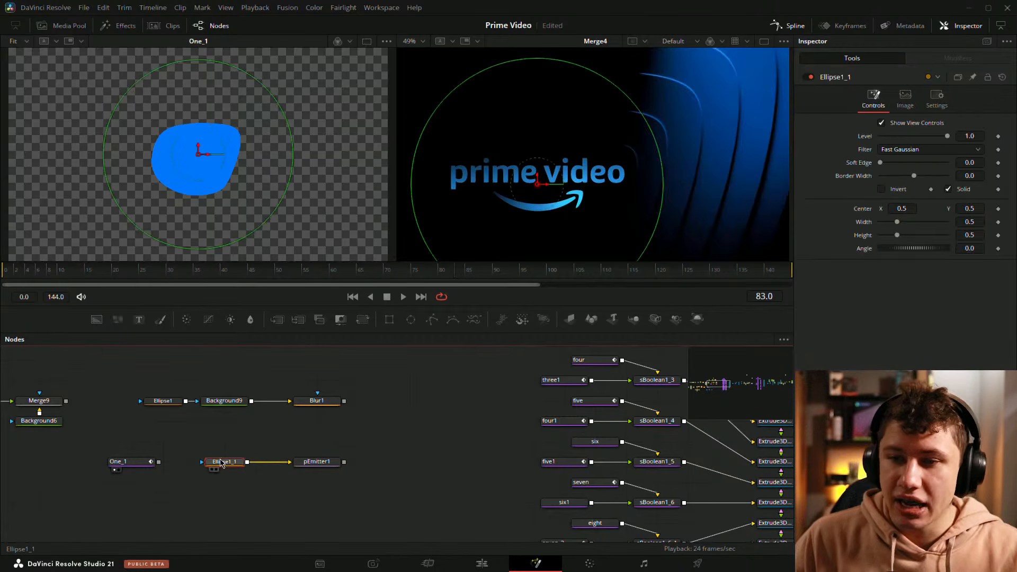
{"action": "key", "text": "Delete"}
{"action": "key", "text": "shift+space"}
{"action": "type", "text": "pem"}
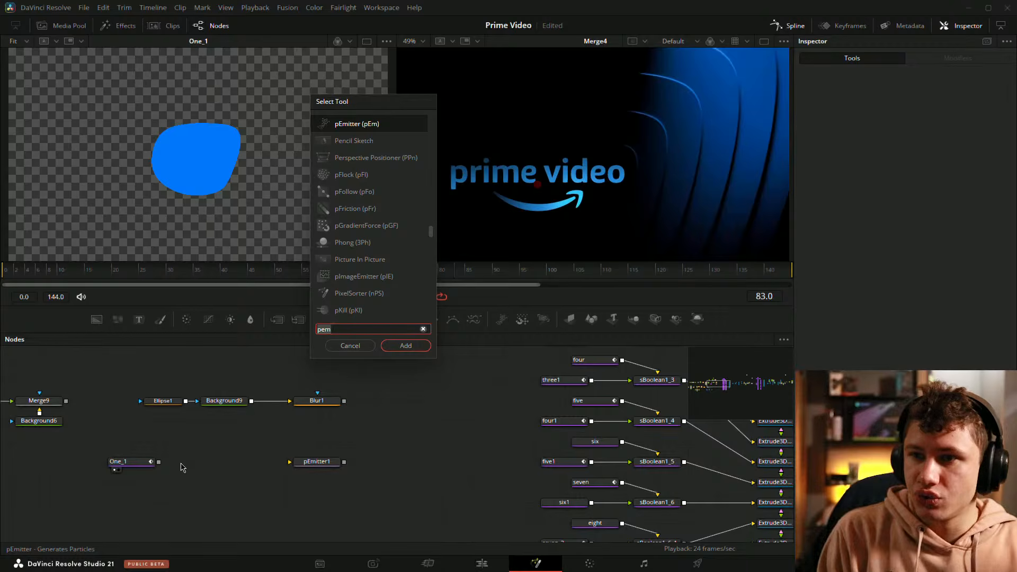
{"action": "key", "text": "Escape"}
Step: Replace the One_1 shape with a new sEllipse shape placed before pEmitter1
{"action": "left_click_drag", "start_coordinate": [501, 425], "coordinate": [322, 441]}
{"action": "left_click_drag", "start_coordinate": [192, 429], "coordinate": [407, 412]}
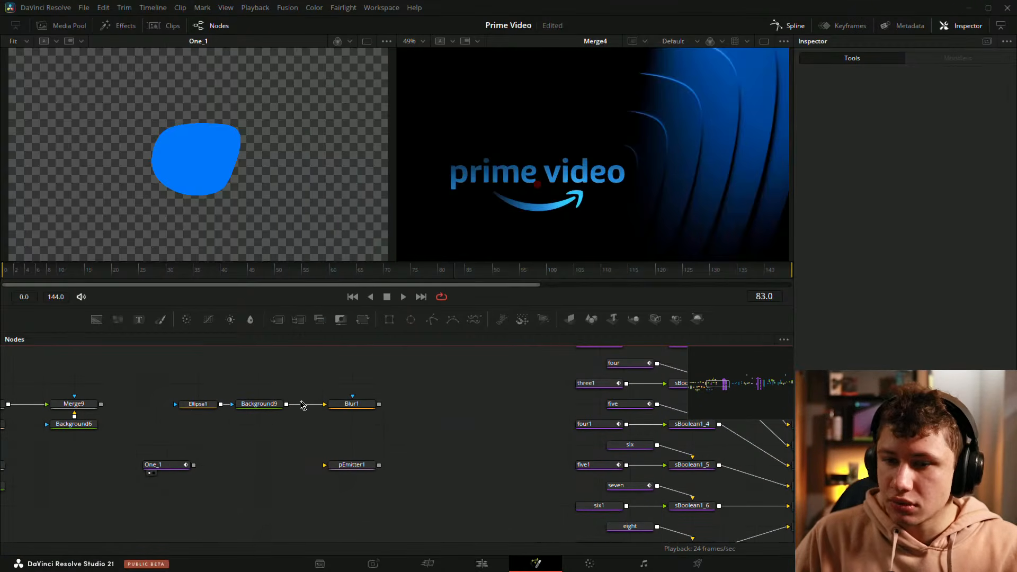
{"action": "key", "text": "shift+space"}
{"action": "type", "text": "sE"}
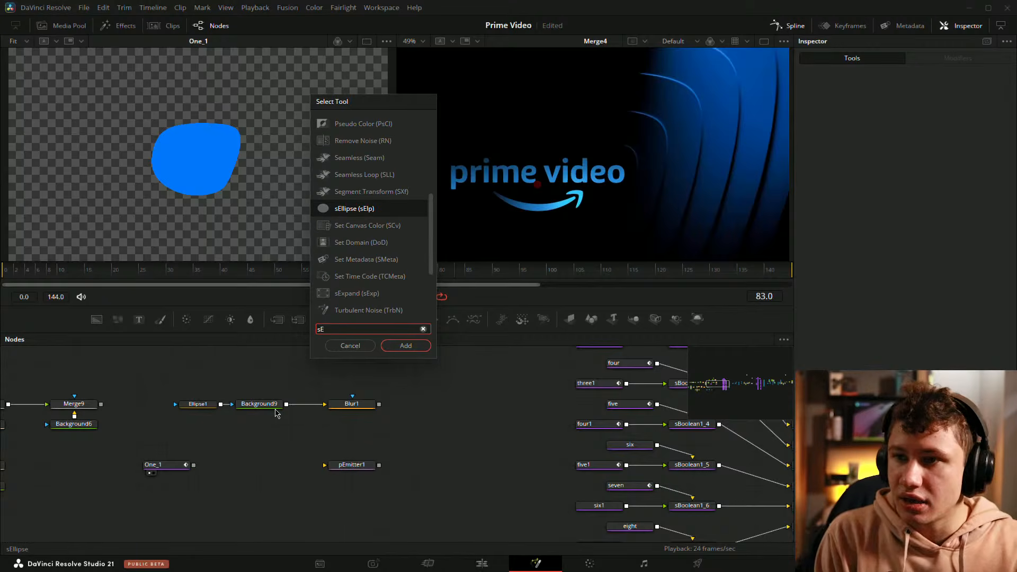
{"action": "key", "text": "Return"}
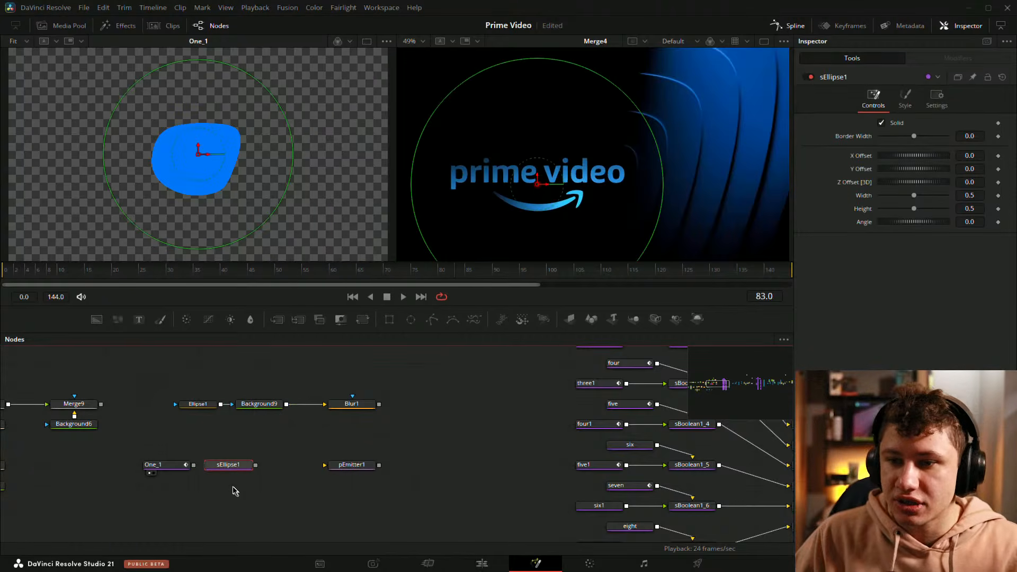
{"action": "left_click_drag", "start_coordinate": [255, 232], "coordinate": [238, 210]}
{"action": "left_click_drag", "start_coordinate": [199, 478], "coordinate": [141, 438]}
{"action": "key", "text": "Delete"}
Step: Copy the Extrude3D2_1 node and paste it between sEllipse1 and pEmitter1
{"action": "left_click_drag", "start_coordinate": [609, 371], "coordinate": [267, 456]}
{"action": "left_click", "coordinate": [467, 468]}
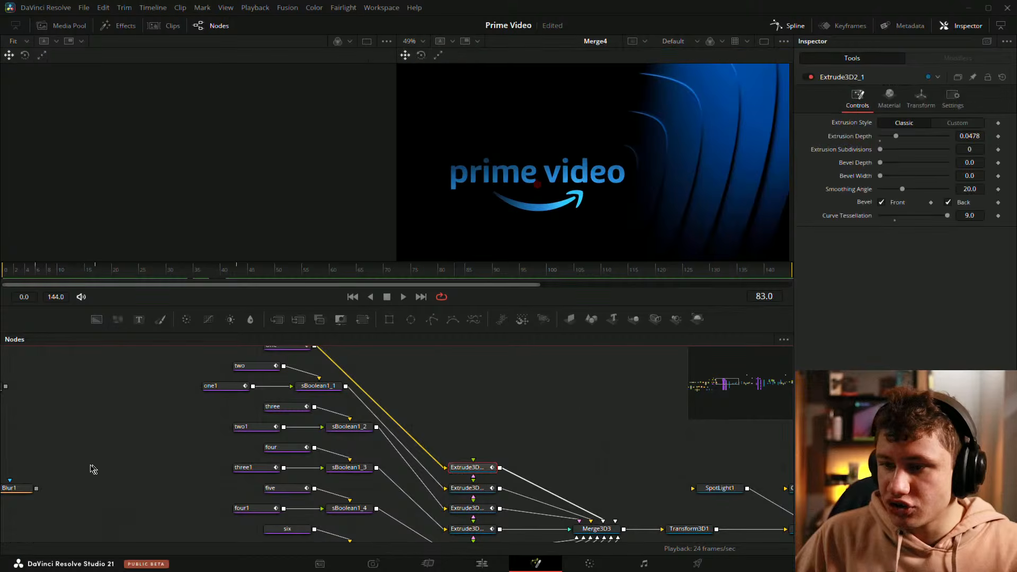
{"action": "left_click_drag", "start_coordinate": [91, 470], "coordinate": [454, 427]}
{"action": "key", "text": "ctrl+v"}
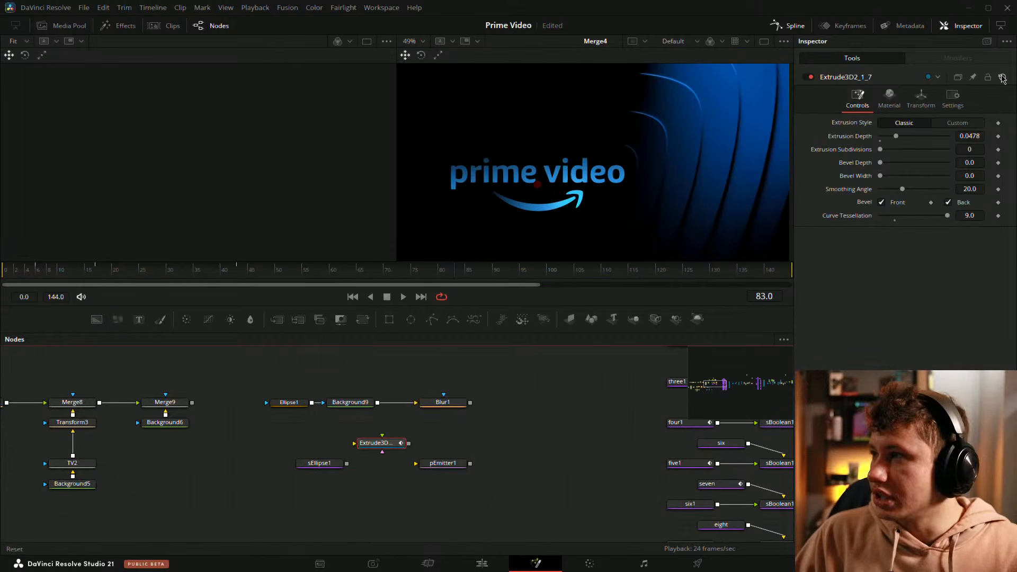
Step: Reset the pasted extrude node to its defaults, feed sEllipse1 into it, and load it in the 3D viewer
{"action": "left_click", "coordinate": [1002, 78]}
{"action": "left_click_drag", "start_coordinate": [347, 464], "coordinate": [370, 443]}
{"action": "left_click_drag", "start_coordinate": [371, 443], "coordinate": [380, 464]}
{"action": "left_click_drag", "start_coordinate": [273, 441], "coordinate": [241, 193]}
{"action": "left_click", "coordinate": [378, 467], "text": "ctrl"}
{"action": "left_click", "coordinate": [379, 468]}
{"action": "left_click", "coordinate": [330, 465]}
{"action": "left_click", "coordinate": [373, 468], "text": "ctrl"}
{"action": "left_click", "coordinate": [354, 504]}
Step: Give the extruded sEllipse1 disc an Extrusion Depth of about 0.0409 and save the project
{"action": "left_click_drag", "start_coordinate": [306, 164], "coordinate": [255, 182]}
{"action": "right_click", "coordinate": [256, 181]}
{"action": "left_click", "coordinate": [196, 170]}
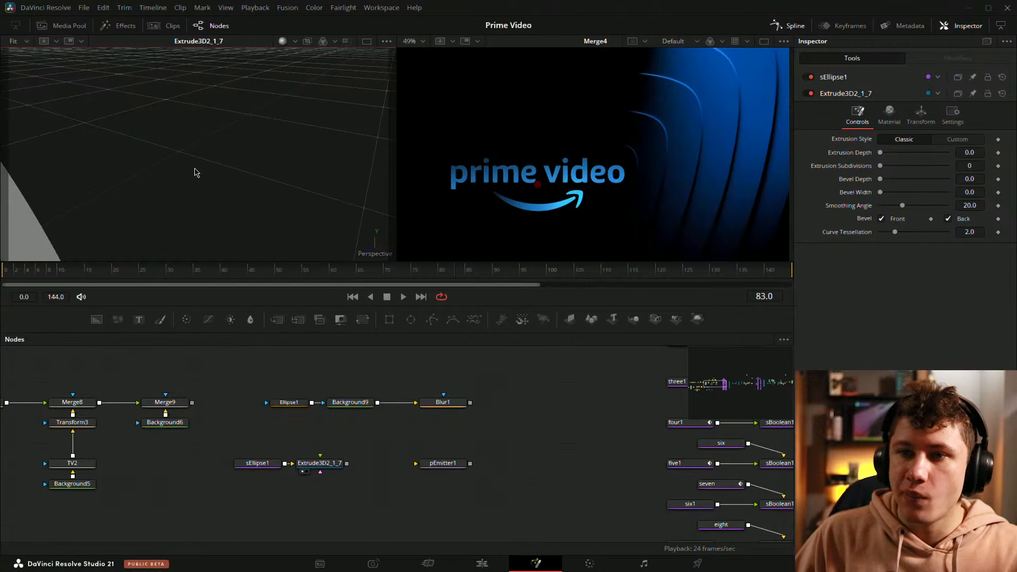
{"action": "scroll", "coordinate": [192, 160], "scroll_direction": "down", "scroll_amount": 5}
{"action": "mouse_move", "coordinate": [177, 170]}
{"action": "left_mouse_down"}
{"action": "mouse_move", "coordinate": [165, 185]}
{"action": "mouse_move", "coordinate": [175, 189]}
{"action": "left_mouse_up"}
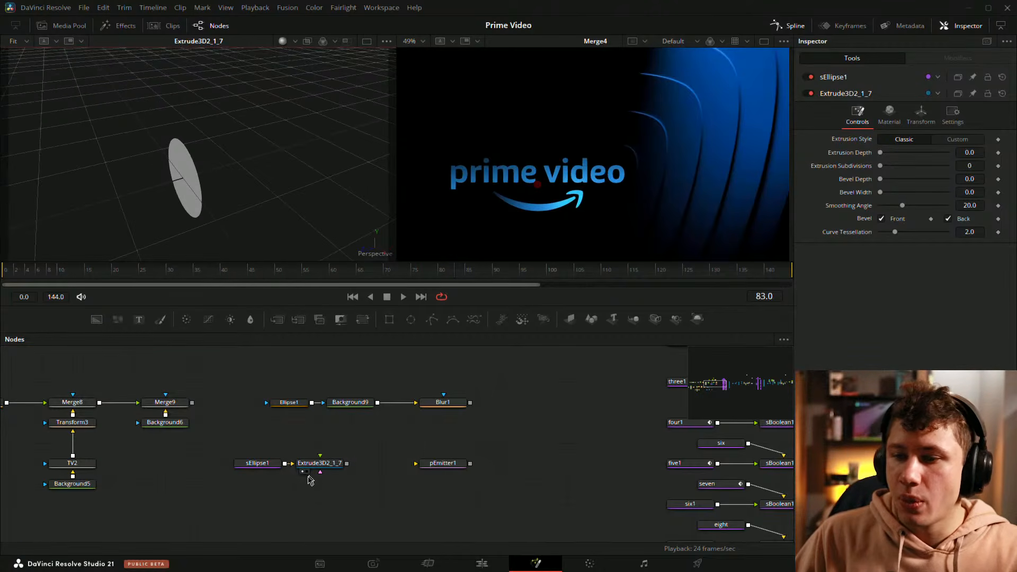
{"action": "left_click", "coordinate": [309, 477]}
{"action": "left_click_drag", "start_coordinate": [880, 136], "coordinate": [894, 136]}
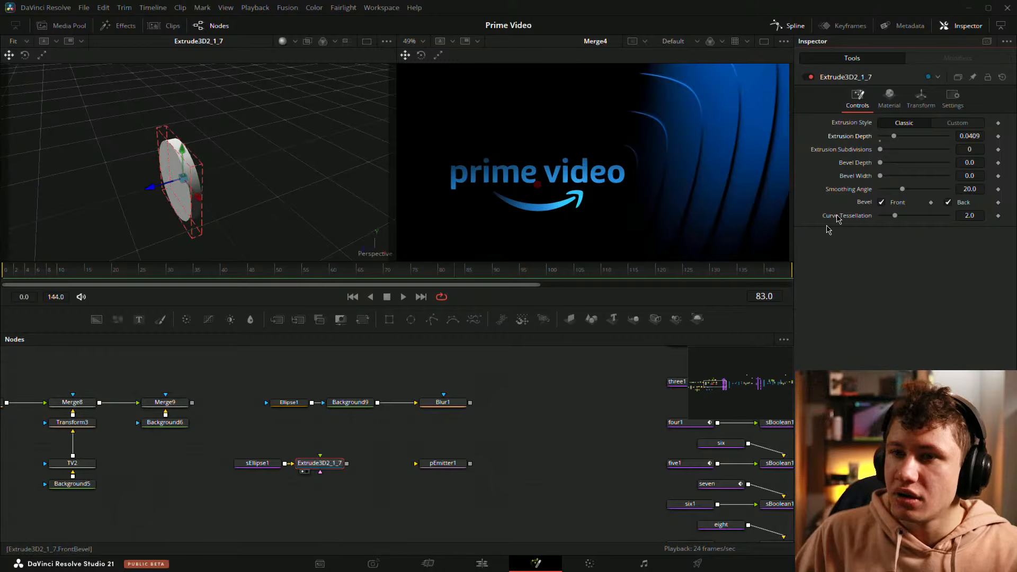
{"action": "left_click", "coordinate": [354, 500]}
{"action": "key", "text": "ctrl+s"}
Step: Delete the extrude node after sEllipse1 and connect the Ellipse1 mask to pEmitter1, placing it directly before the emitter
{"action": "scroll", "coordinate": [335, 458], "scroll_direction": "up", "scroll_amount": 2}
{"action": "left_click_drag", "start_coordinate": [314, 467], "coordinate": [370, 443]}
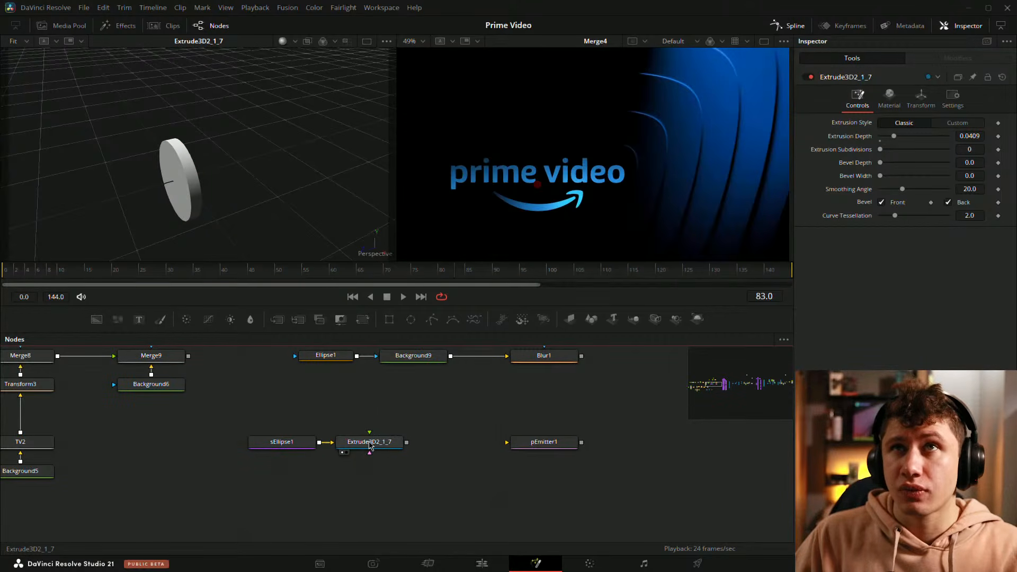
{"action": "left_click", "coordinate": [369, 444]}
{"action": "key", "text": "Delete"}
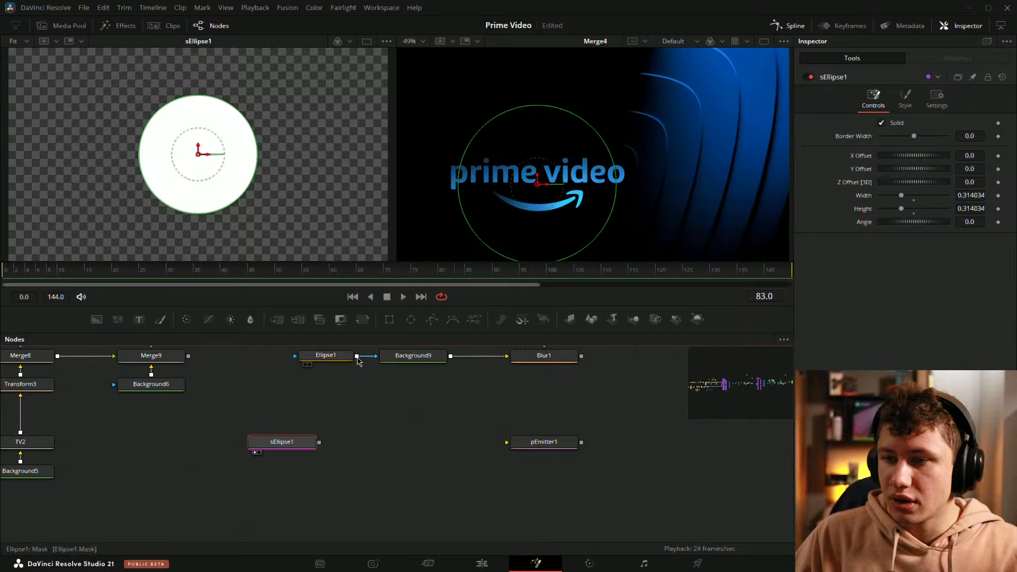
{"action": "left_click_drag", "start_coordinate": [358, 357], "coordinate": [508, 445]}
{"action": "left_click_drag", "start_coordinate": [329, 358], "coordinate": [416, 445]}
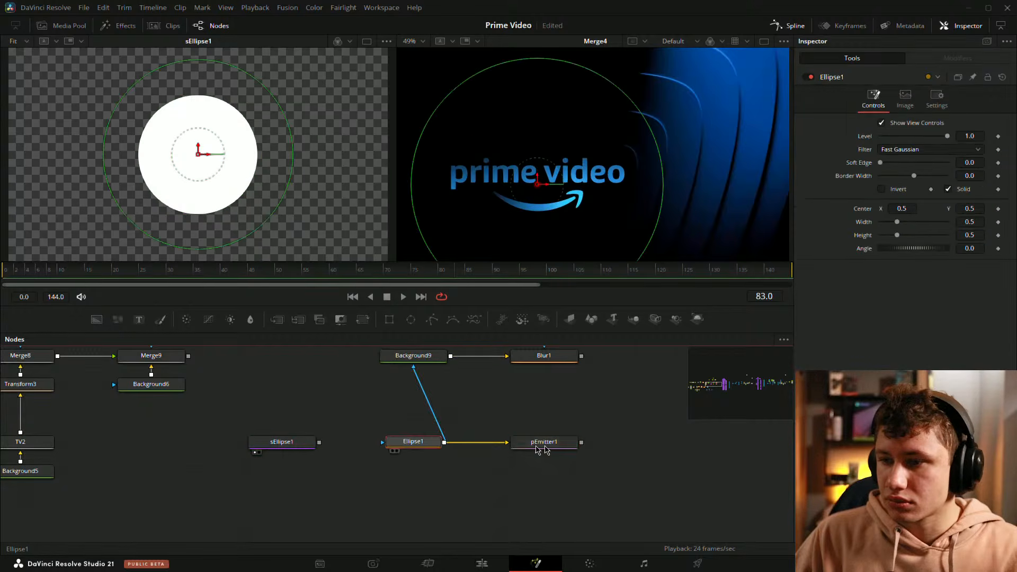
Step: Add a pRender node, connect pEmitter1 to it, and show its 3D output in the viewer
{"action": "key", "text": "shift+space"}
{"action": "type", "text": "pre"}
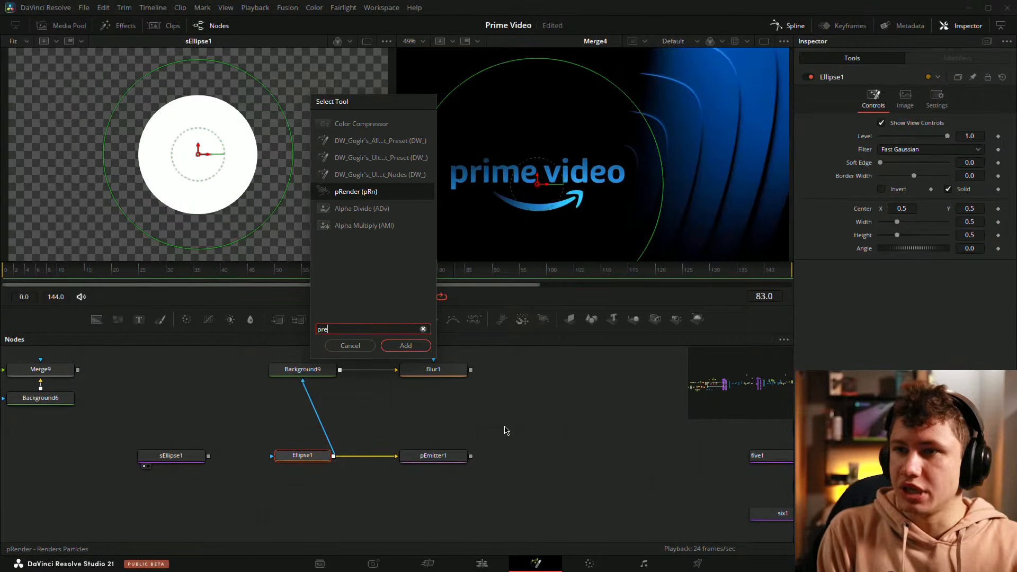
{"action": "key", "text": "Return"}
{"action": "left_click_drag", "start_coordinate": [359, 463], "coordinate": [619, 463]}
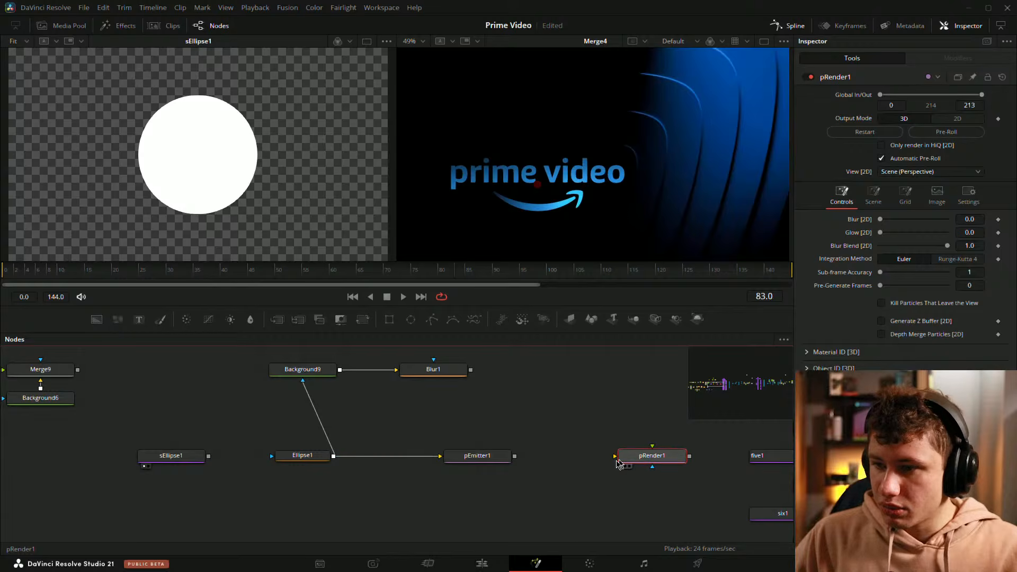
{"action": "left_click_drag", "start_coordinate": [515, 456], "coordinate": [644, 467]}
{"action": "key", "text": "1"}
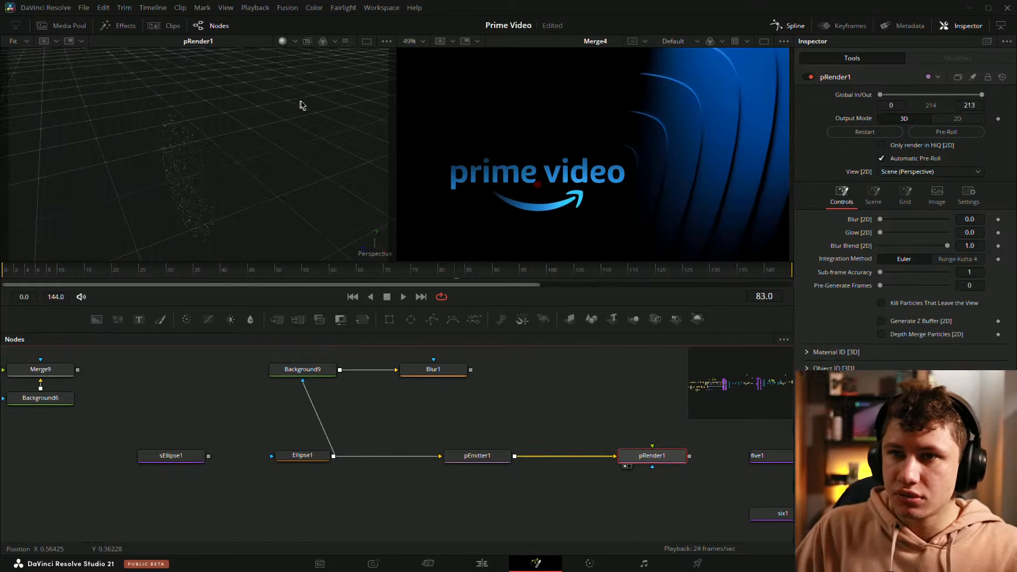
Step: Space pEmitter1 and pRender1 closer together in the node chain and inspect the particle disc from another angle
{"action": "left_click_drag", "start_coordinate": [454, 422], "coordinate": [648, 487]}
{"action": "left_click_drag", "start_coordinate": [652, 467], "coordinate": [562, 461]}
{"action": "left_click", "coordinate": [549, 500]}
{"action": "left_click", "coordinate": [510, 503]}
{"action": "left_click_drag", "start_coordinate": [394, 464], "coordinate": [374, 460]}
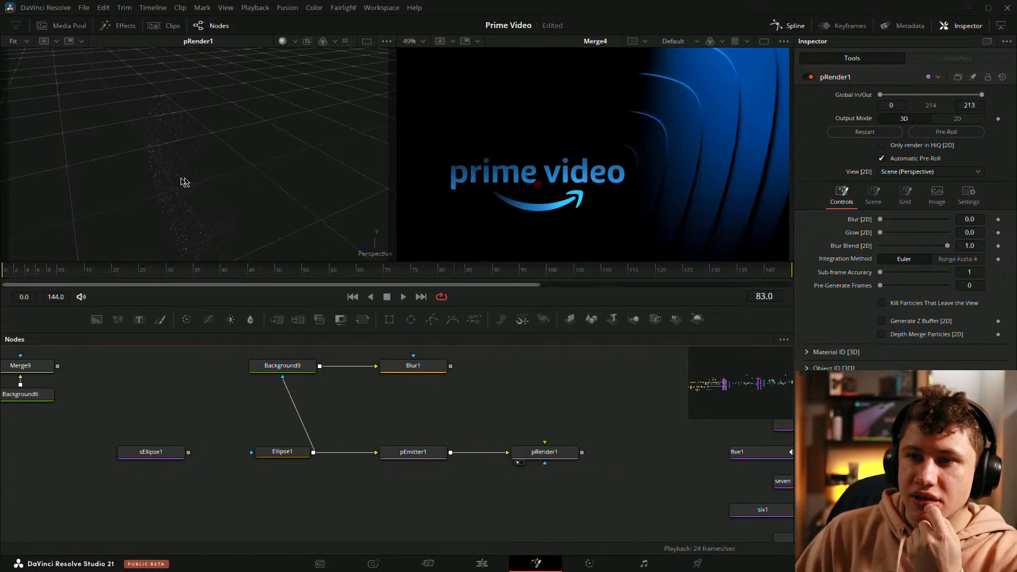
{"action": "mouse_move", "coordinate": [182, 178]}
{"action": "left_mouse_down"}
{"action": "mouse_move", "coordinate": [318, 125]}
{"action": "mouse_move", "coordinate": [154, 175]}
{"action": "mouse_move", "coordinate": [165, 167]}
{"action": "left_mouse_up"}
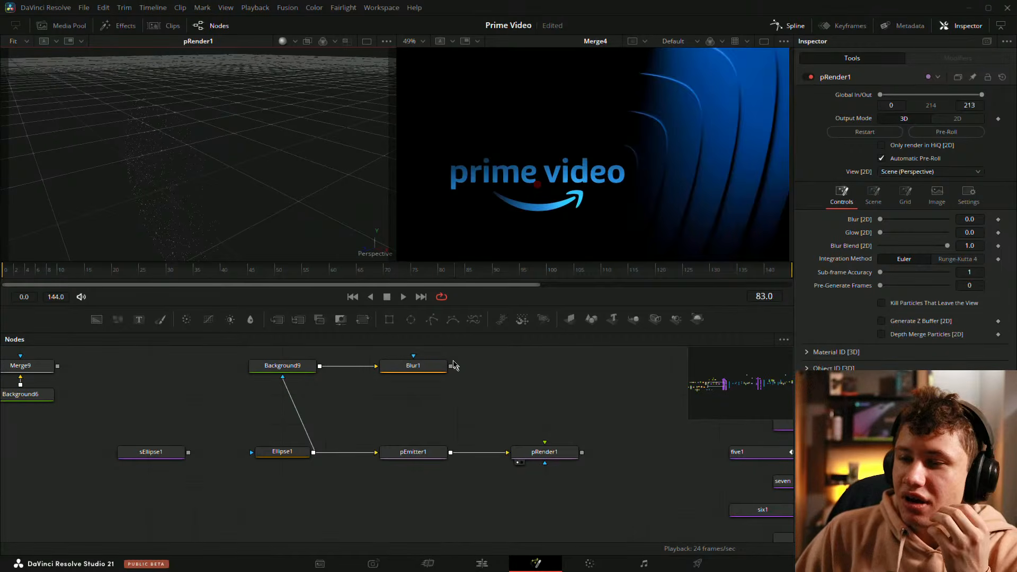
Step: Change pEmitter1's particle style to Blob
{"action": "left_click", "coordinate": [414, 452]}
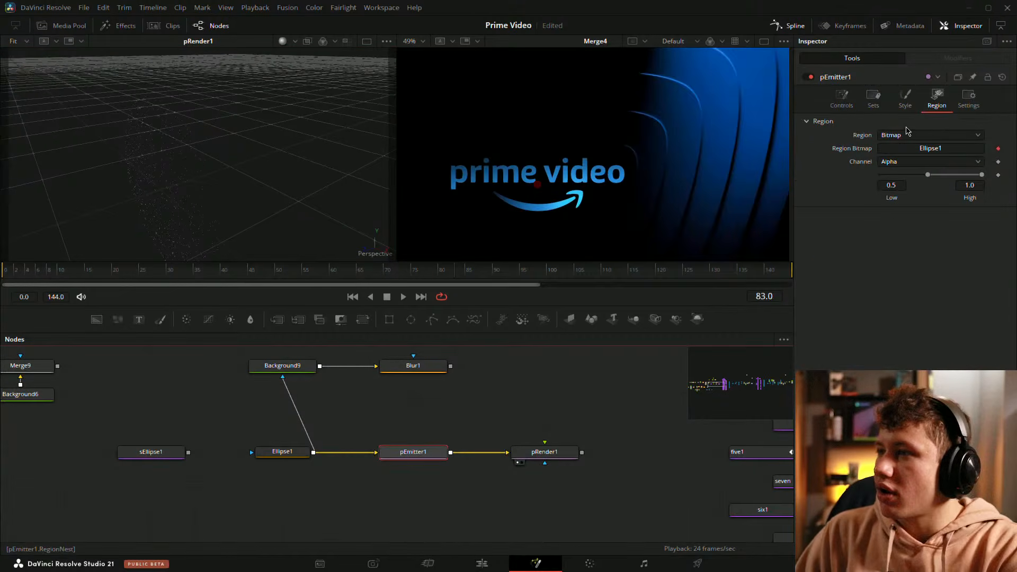
{"action": "left_click", "coordinate": [896, 136]}
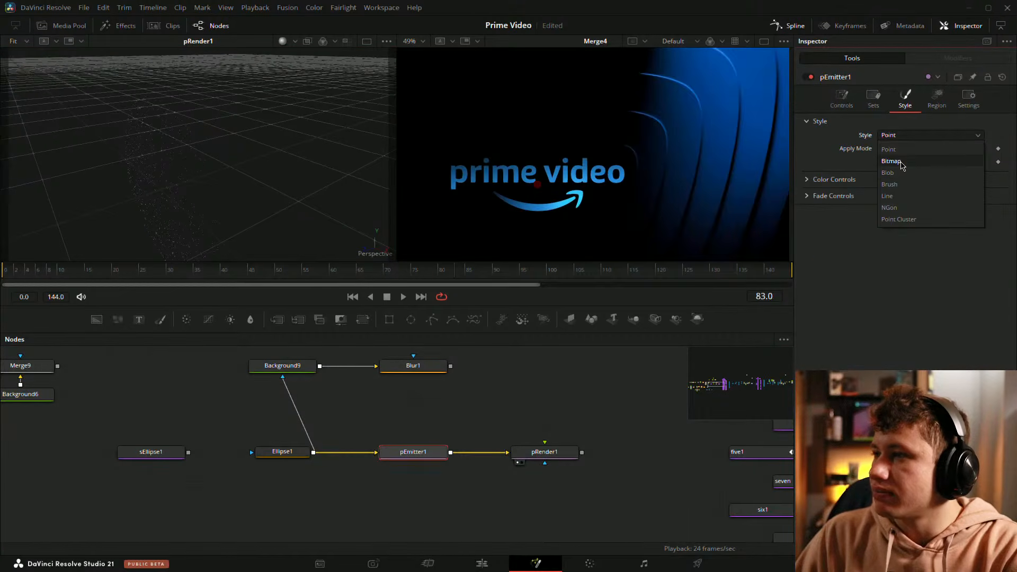
{"action": "left_click", "coordinate": [893, 183]}
{"action": "left_click_drag", "start_coordinate": [345, 152], "coordinate": [397, 141]}
Step: Set pEmitter1's particle Size to about 0.0053 and Size Variance to about 0.0127
{"action": "left_click", "coordinate": [834, 183]}
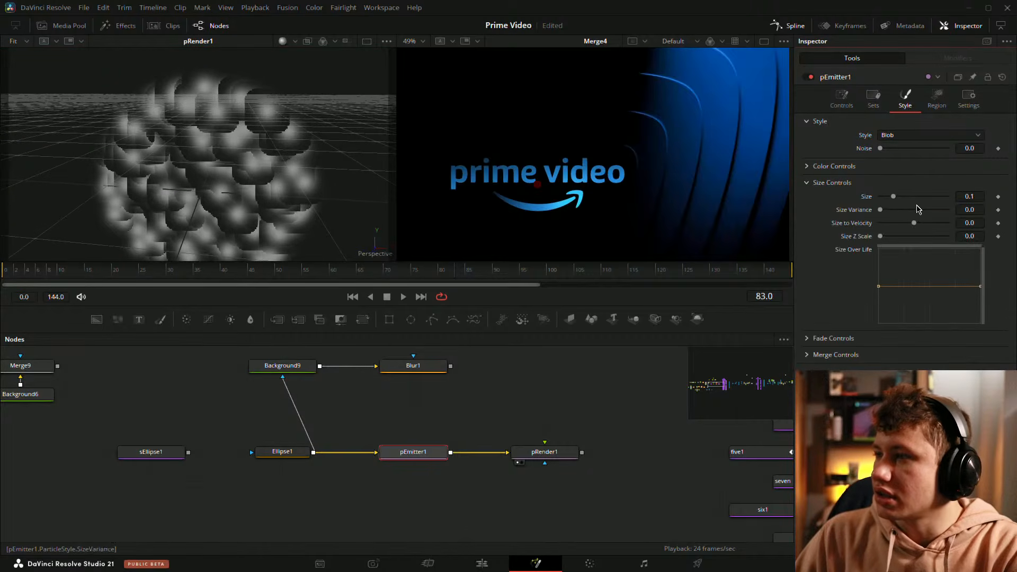
{"action": "left_click_drag", "start_coordinate": [919, 197], "coordinate": [885, 200]}
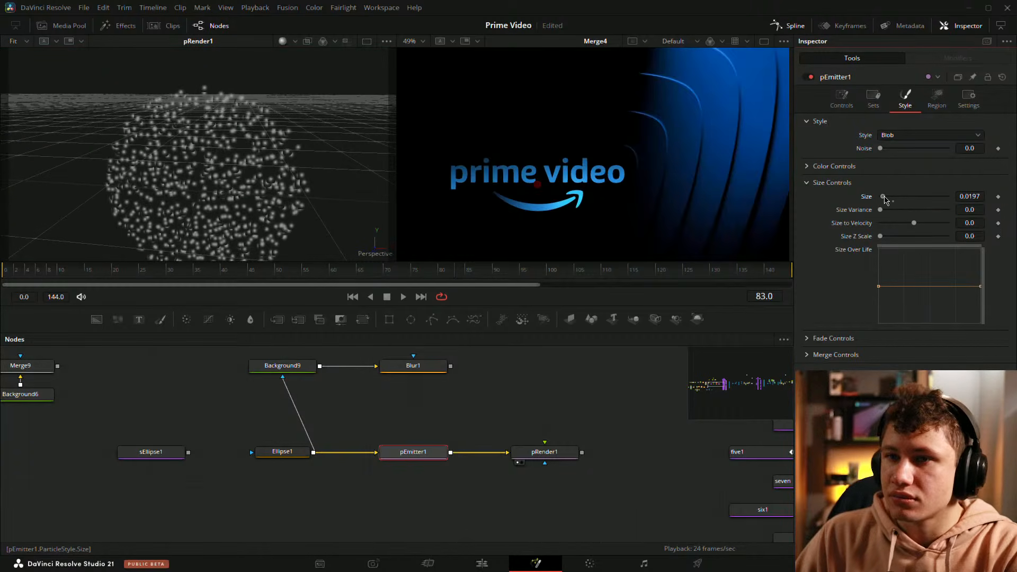
{"action": "left_click_drag", "start_coordinate": [979, 209], "coordinate": [985, 209]}
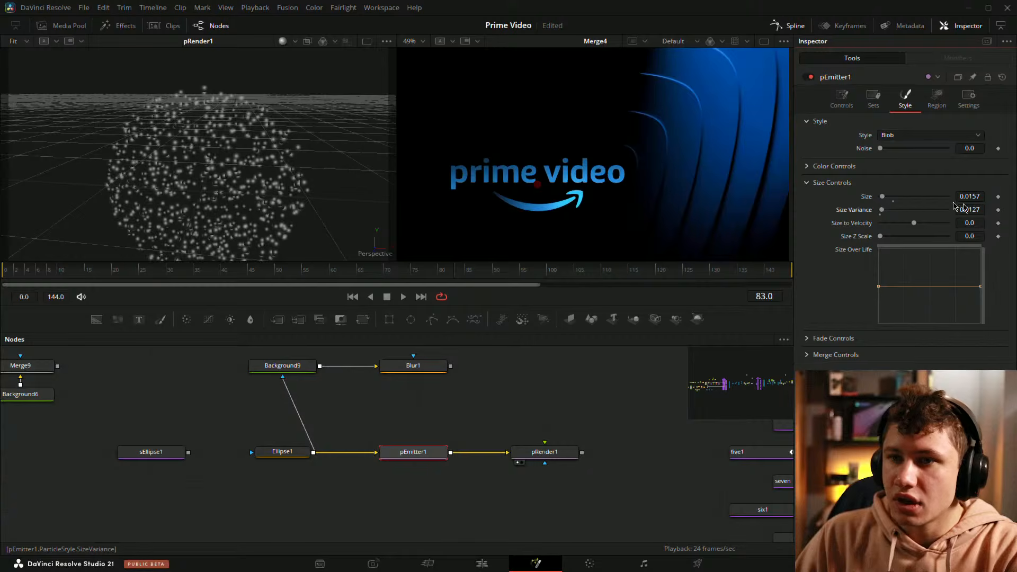
{"action": "scroll", "coordinate": [357, 127], "scroll_direction": "up", "scroll_amount": 5}
{"action": "left_click_drag", "start_coordinate": [605, 379], "coordinate": [569, 381]}
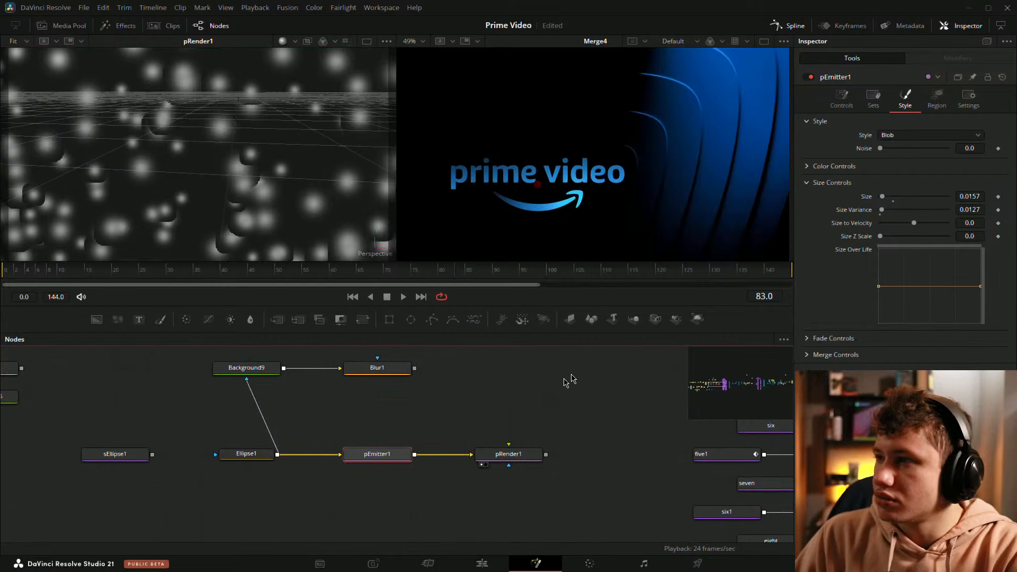
{"action": "left_click_drag", "start_coordinate": [969, 194], "coordinate": [962, 194]}
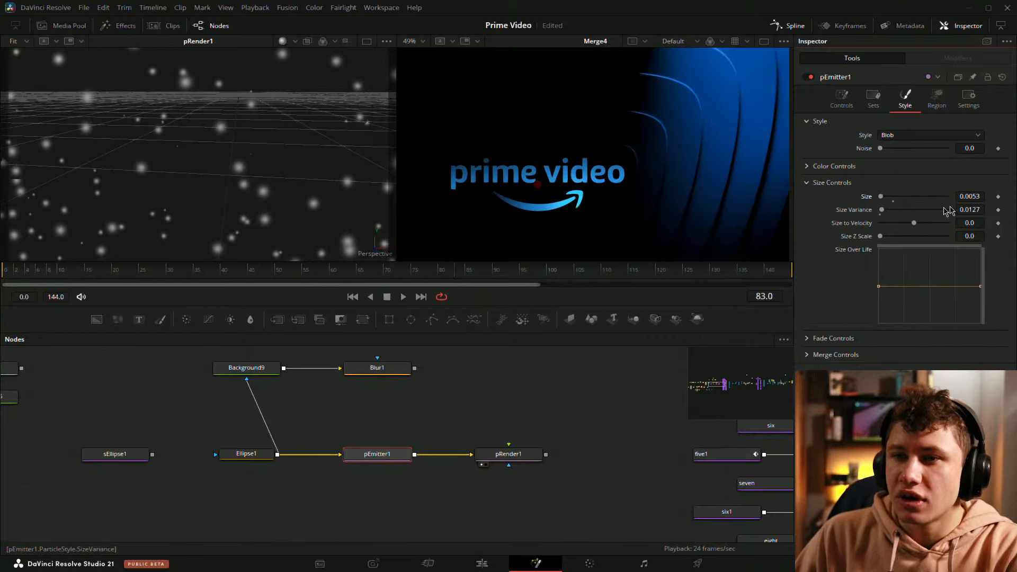
Step: Raise pEmitter1's Number to 100 and check the denser particle disc from several angles
{"action": "left_click", "coordinate": [842, 98]}
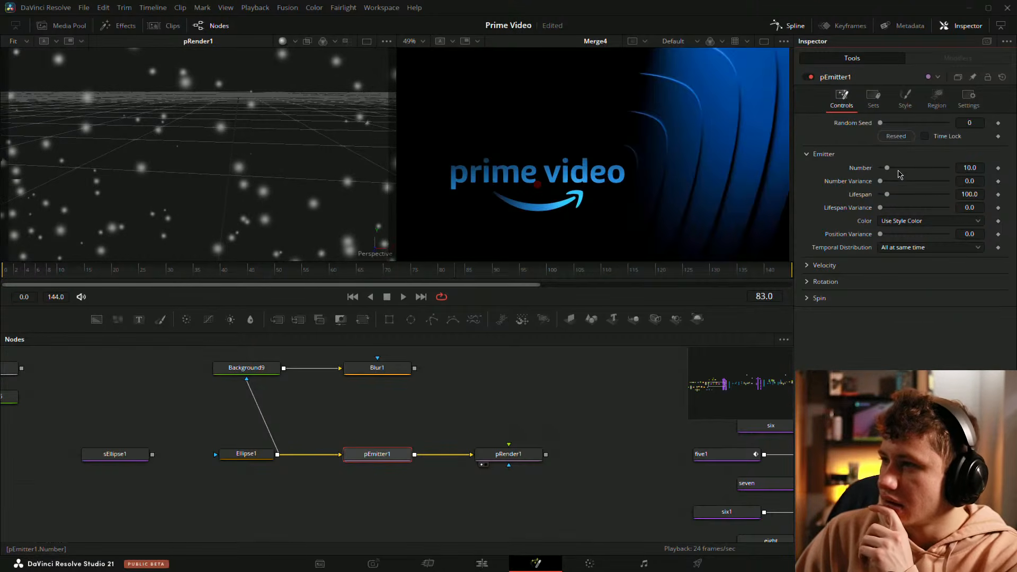
{"action": "left_click_drag", "start_coordinate": [899, 174], "coordinate": [948, 168]}
{"action": "left_click_drag", "start_coordinate": [133, 159], "coordinate": [32, 162]}
{"action": "left_click_drag", "start_coordinate": [497, 359], "coordinate": [443, 368]}
{"action": "left_click", "coordinate": [438, 377]}
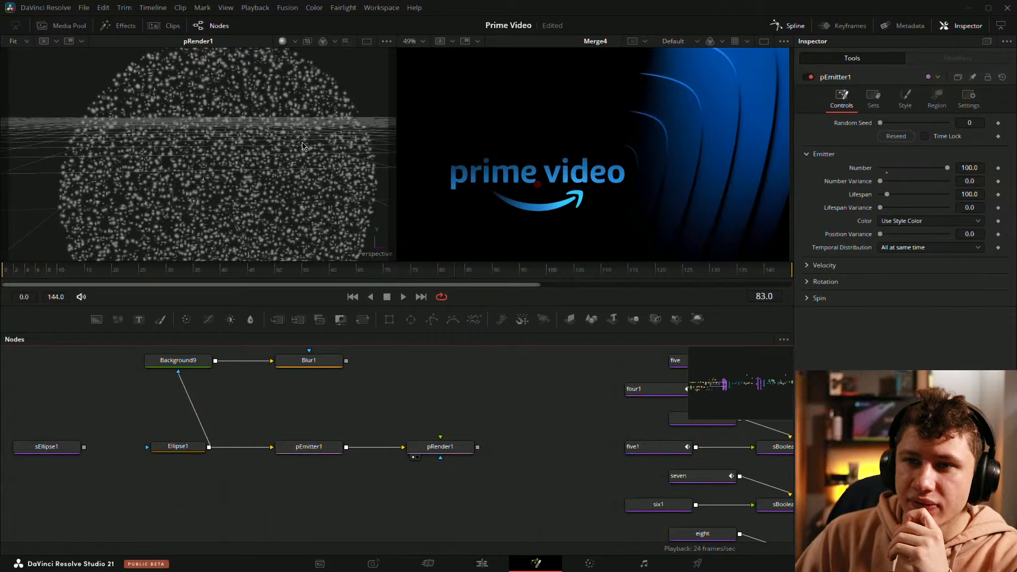
{"action": "left_click_drag", "start_coordinate": [302, 146], "coordinate": [225, 175]}
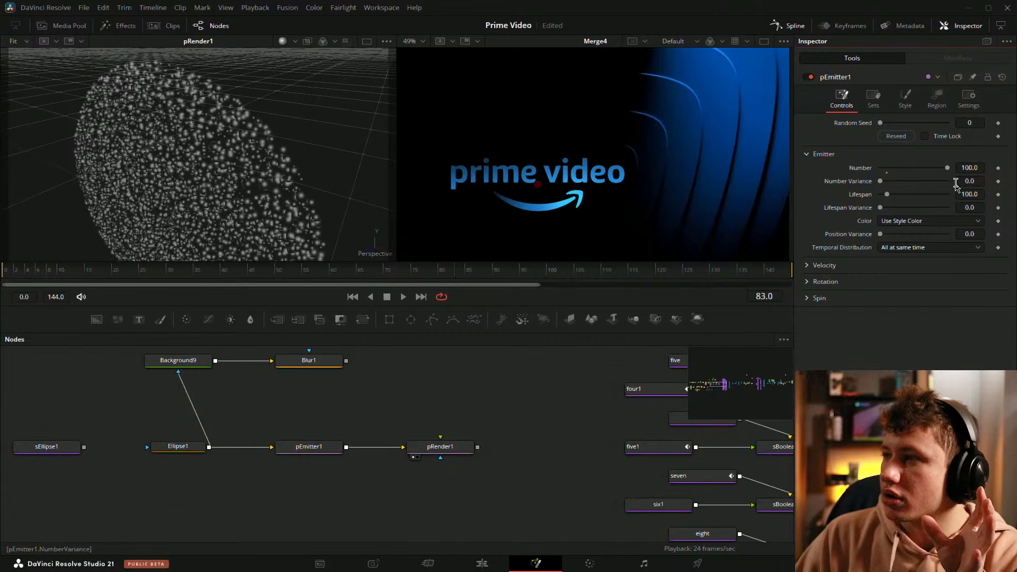
Step: Color pEmitter1's particles magenta by setting the Green value to 0
{"action": "left_click", "coordinate": [905, 98]}
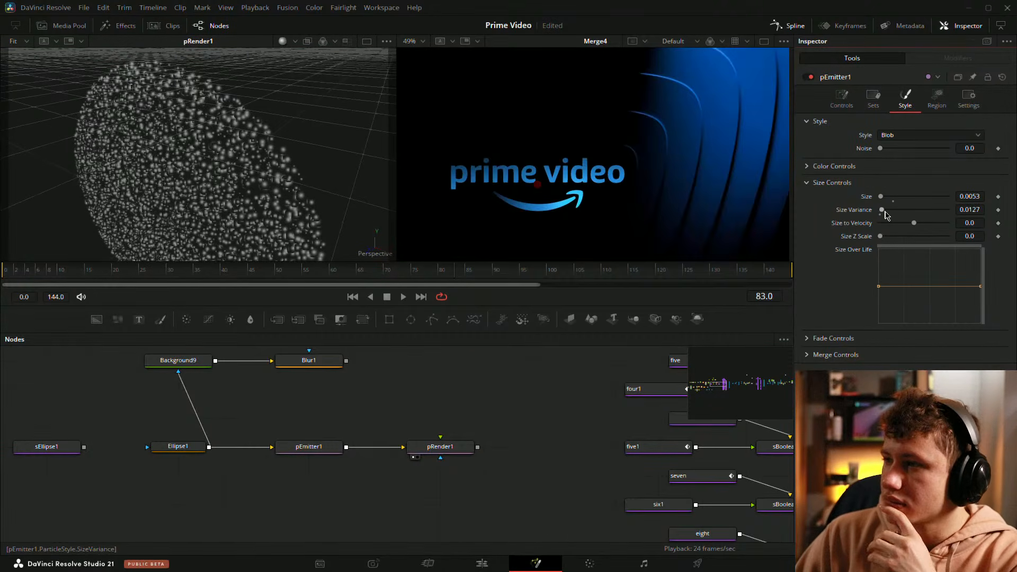
{"action": "left_click", "coordinate": [807, 167]}
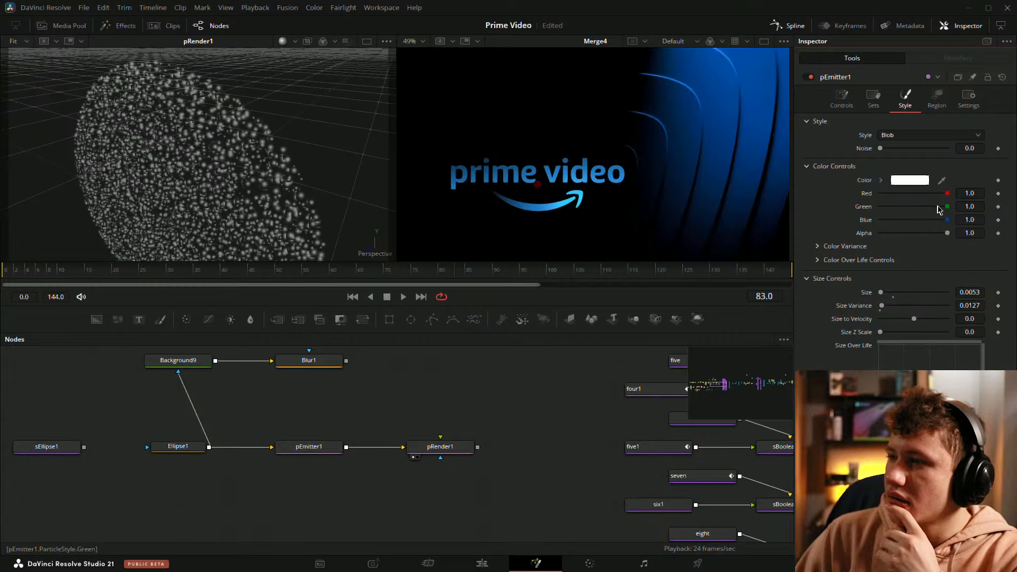
{"action": "left_click_drag", "start_coordinate": [939, 209], "coordinate": [881, 208]}
{"action": "left_click_drag", "start_coordinate": [272, 209], "coordinate": [366, 148]}
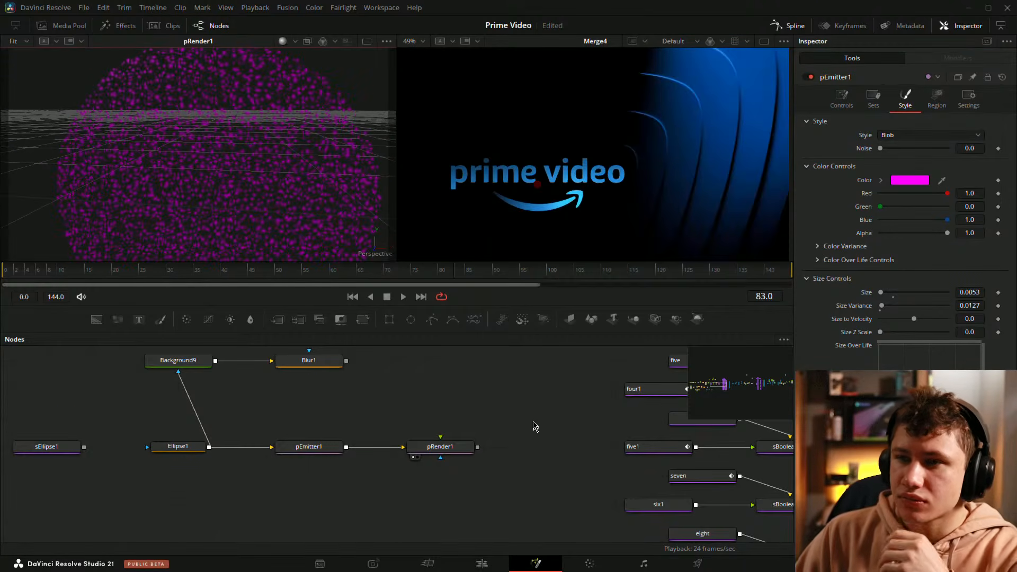
Step: Add a Renderer 3D node near pRender1 in the particle chain
{"action": "left_click_drag", "start_coordinate": [524, 418], "coordinate": [540, 398]}
{"action": "key", "text": "shift+space"}
{"action": "type", "text": "pre"}
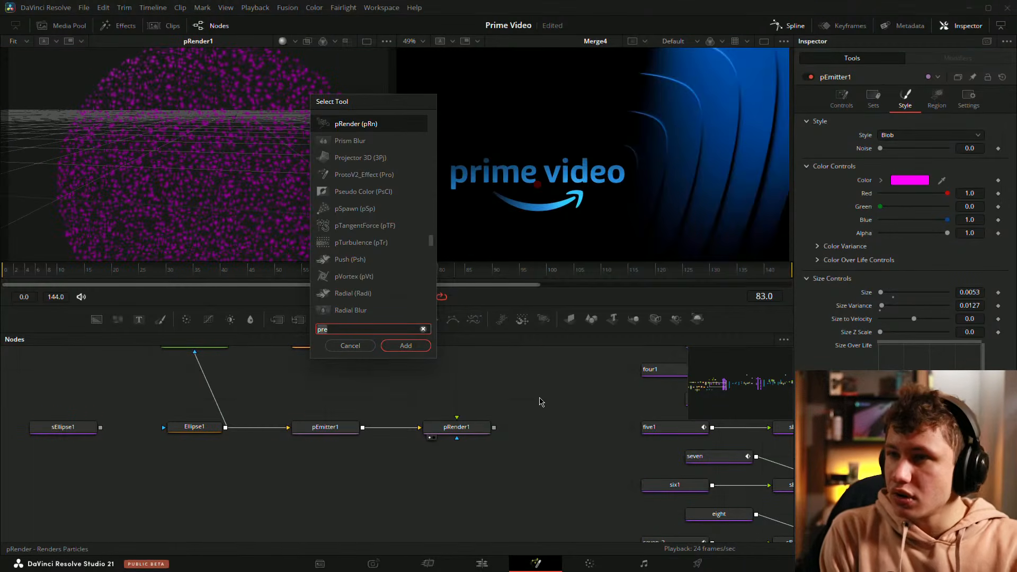
{"action": "key", "text": "BackSpace"}
{"action": "key", "text": "BackSpace"}
{"action": "key", "text": "BackSpace"}
{"action": "type", "text": "ren"}
{"action": "key", "text": "Return"}
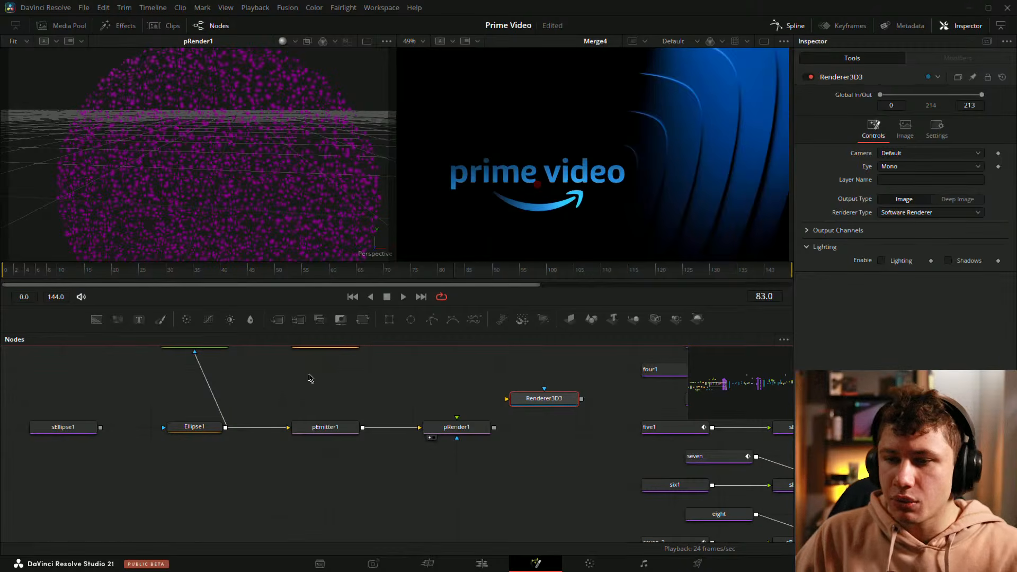
Step: Line up the particle nodes, connect pRender1 to Renderer3D3, and view the rendered 2D result
{"action": "left_click_drag", "start_coordinate": [346, 424], "coordinate": [302, 424]}
{"action": "left_click_drag", "start_coordinate": [445, 430], "coordinate": [358, 430]}
{"action": "left_click_drag", "start_coordinate": [522, 401], "coordinate": [522, 430]}
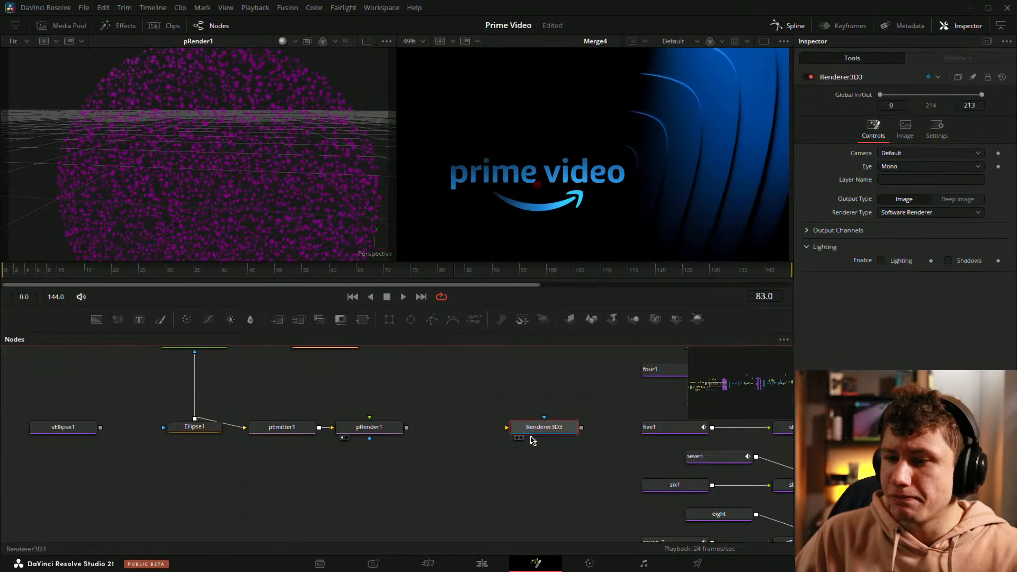
{"action": "left_click_drag", "start_coordinate": [407, 427], "coordinate": [283, 227]}
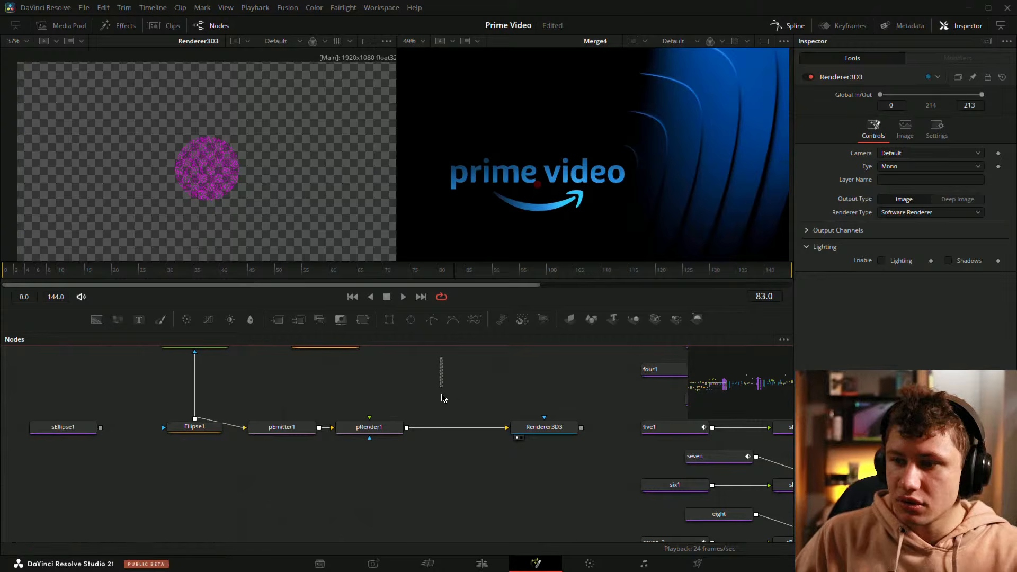
Step: Add a Merge 3D node and insert it between pRender1 and Renderer3D3 in place of their direct connection
{"action": "left_click_drag", "start_coordinate": [441, 394], "coordinate": [440, 396]}
{"action": "key", "text": "shift+space"}
{"action": "type", "text": "merg"}
{"action": "key", "text": "Down"}
{"action": "key", "text": "Return"}
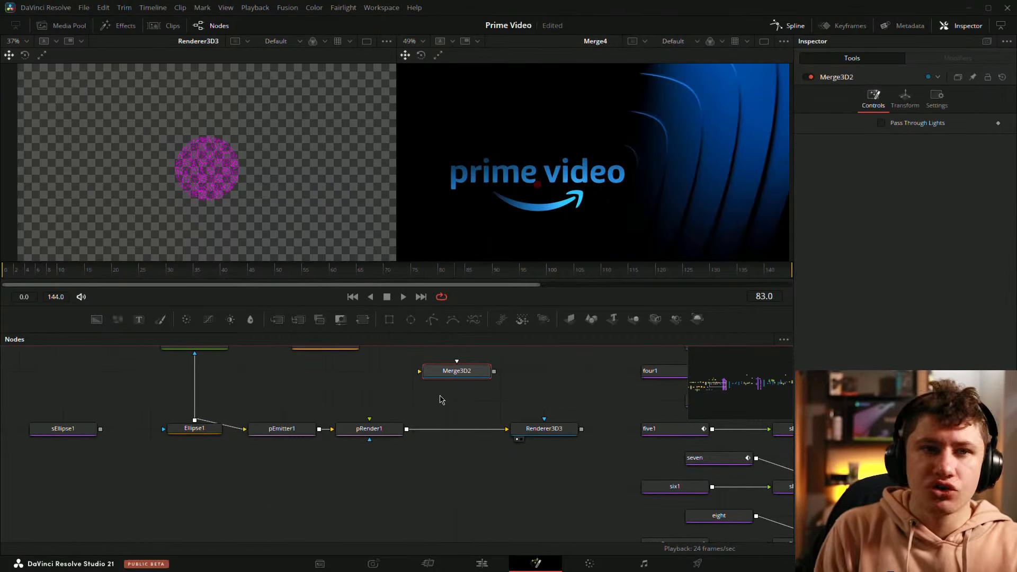
{"action": "left_click", "coordinate": [487, 430]}
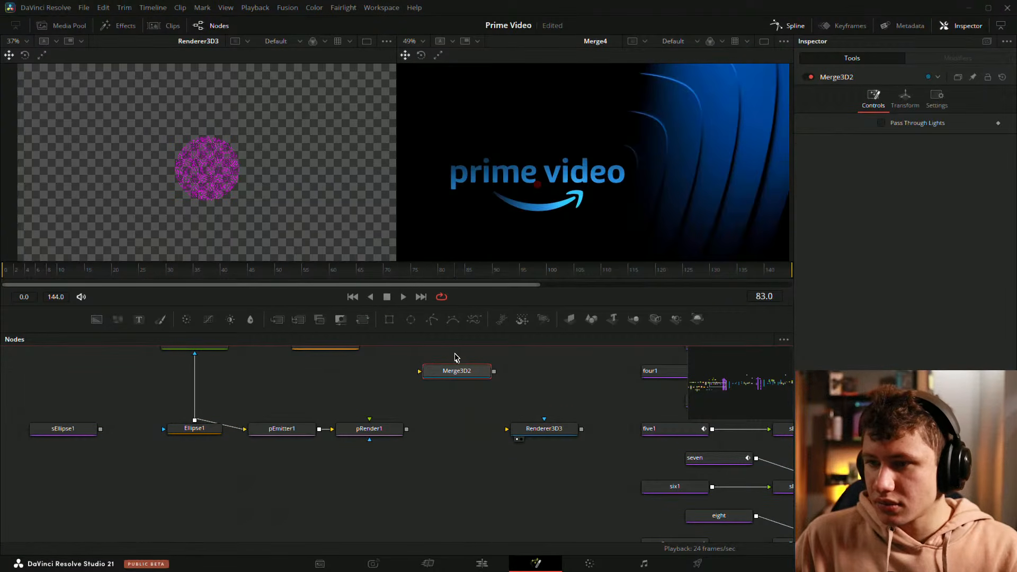
{"action": "left_click_drag", "start_coordinate": [457, 377], "coordinate": [527, 433]}
Step: Add a Camera 3D node above Merge3D2 and connect it to the merge
{"action": "left_click", "coordinate": [476, 388]}
{"action": "key", "text": "shift+space"}
{"action": "type", "text": "merg"}
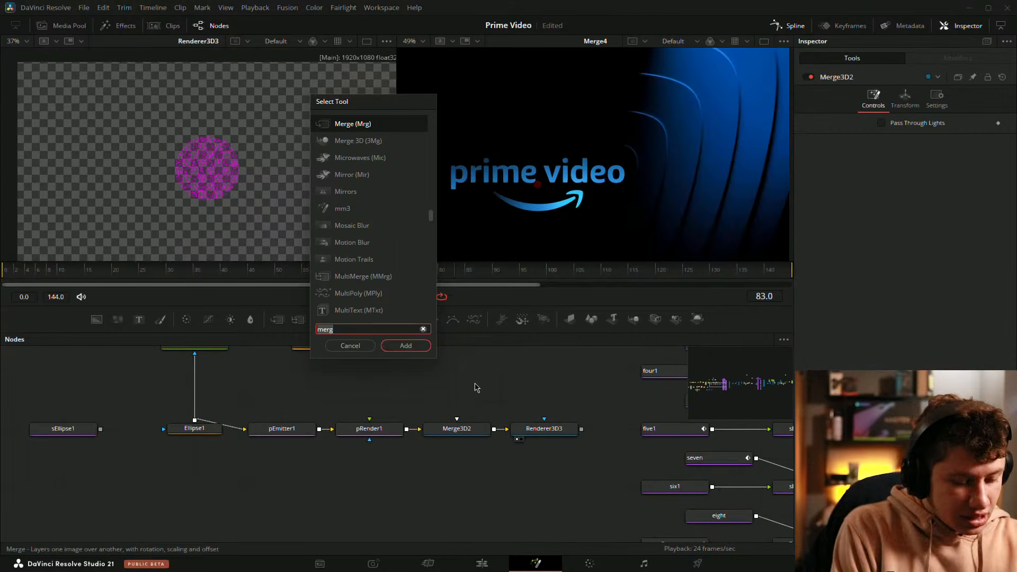
{"action": "key", "text": "BackSpace"}
{"action": "key", "text": "BackSpace"}
{"action": "key", "text": "BackSpace"}
{"action": "key", "text": "BackSpace"}
{"action": "type", "text": "camera"}
{"action": "key", "text": "Return"}
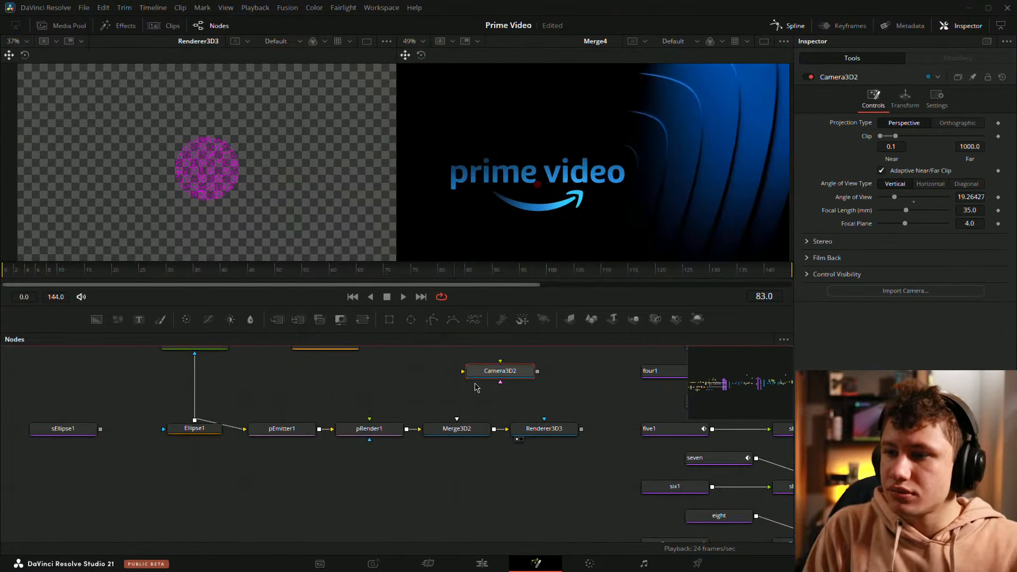
{"action": "left_click_drag", "start_coordinate": [500, 382], "coordinate": [469, 391]}
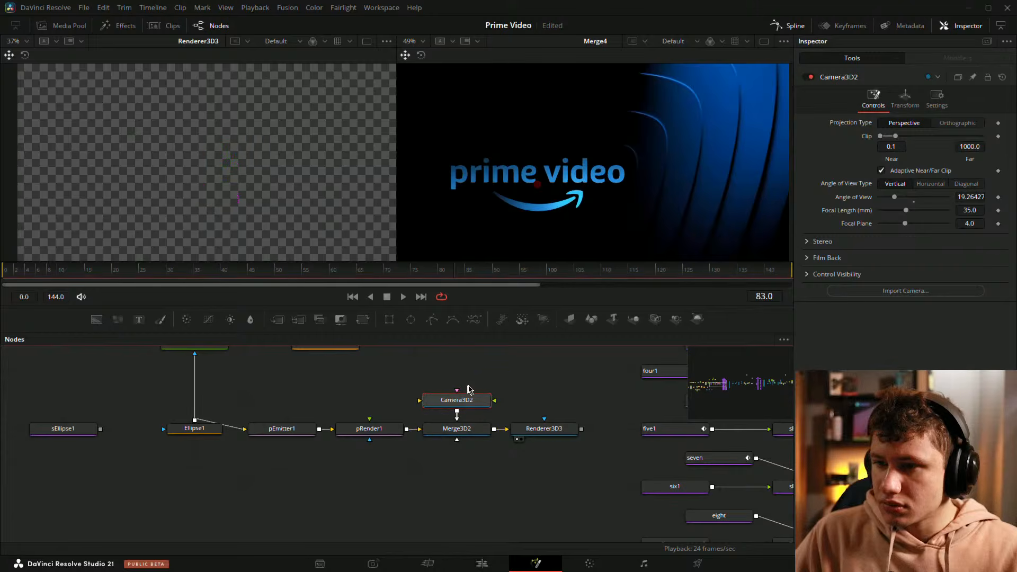
Step: Set Camera3D2's Z translation to 1.79 and inspect the rendered particles up close
{"action": "left_click", "coordinate": [906, 100]}
{"action": "left_click_drag", "start_coordinate": [969, 162], "coordinate": [993, 161]}
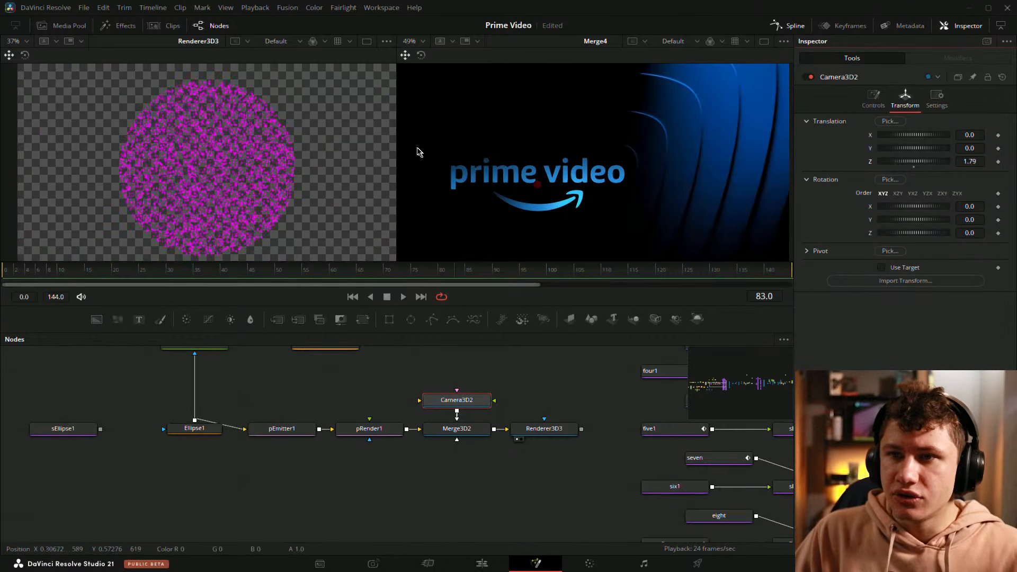
{"action": "scroll", "coordinate": [297, 159], "scroll_direction": "up", "scroll_amount": 6}
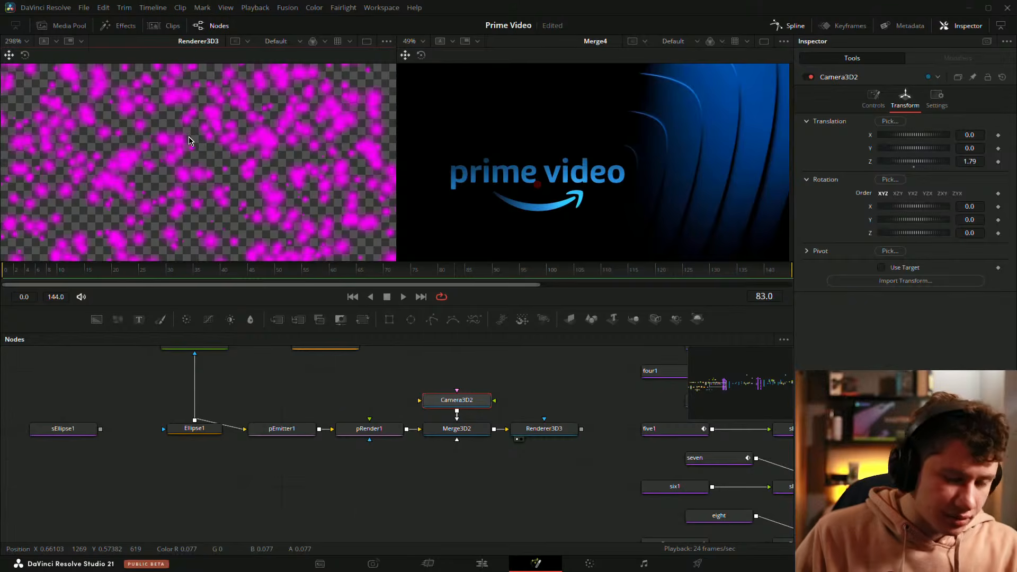
Step: Show pRender1's 3D scene and inspect the particle disc from several angles and distances
{"action": "key", "text": "ctrl+f"}
{"action": "left_click_drag", "start_coordinate": [305, 450], "coordinate": [148, 82]}
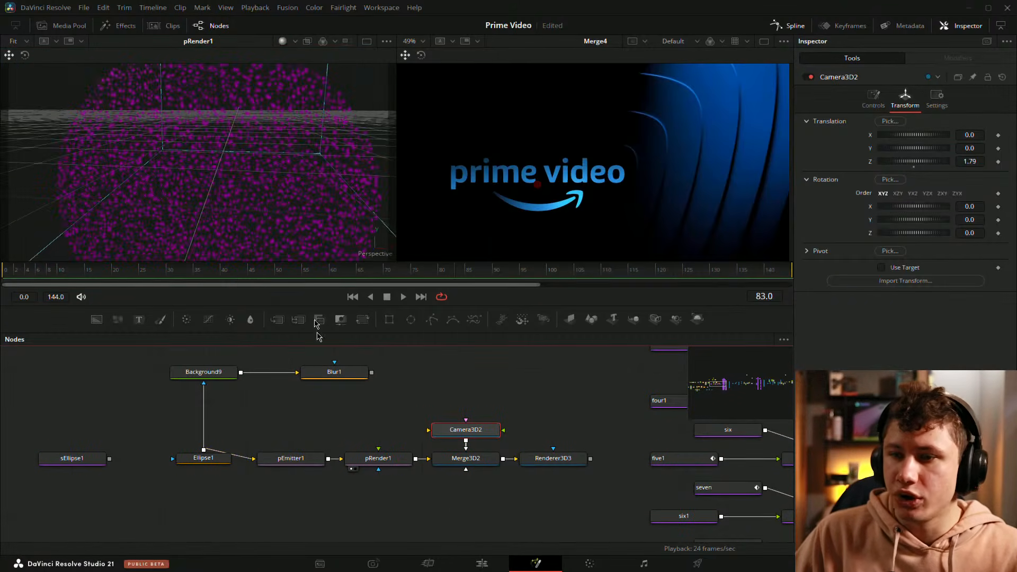
{"action": "left_click_drag", "start_coordinate": [271, 133], "coordinate": [242, 172]}
{"action": "right_click", "coordinate": [241, 171]}
{"action": "left_click", "coordinate": [221, 521]}
{"action": "scroll", "coordinate": [222, 125], "scroll_direction": "up", "scroll_amount": 5}
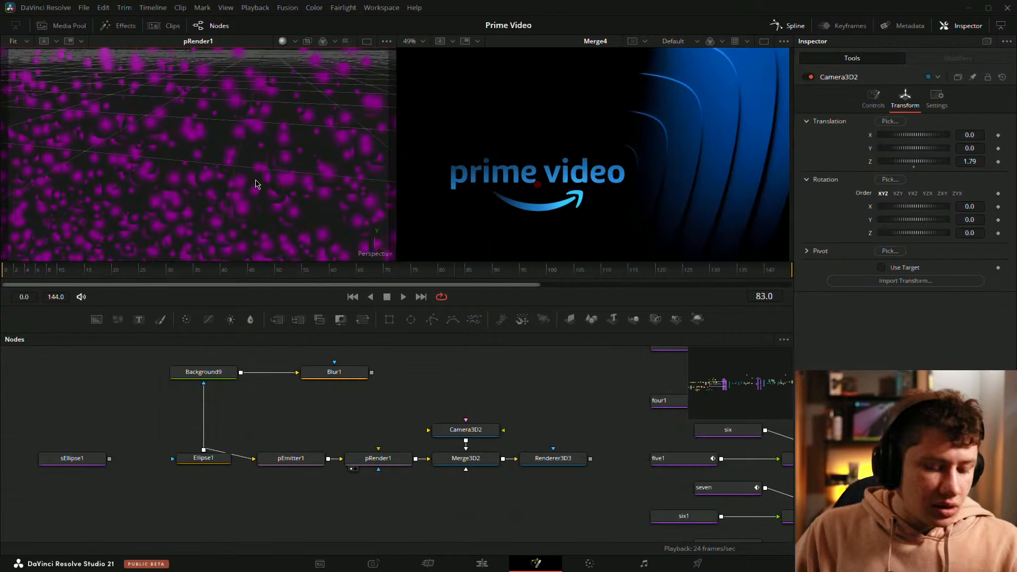
{"action": "scroll", "coordinate": [265, 180], "scroll_direction": "down", "scroll_amount": 5}
{"action": "left_click_drag", "start_coordinate": [277, 177], "coordinate": [286, 143]}
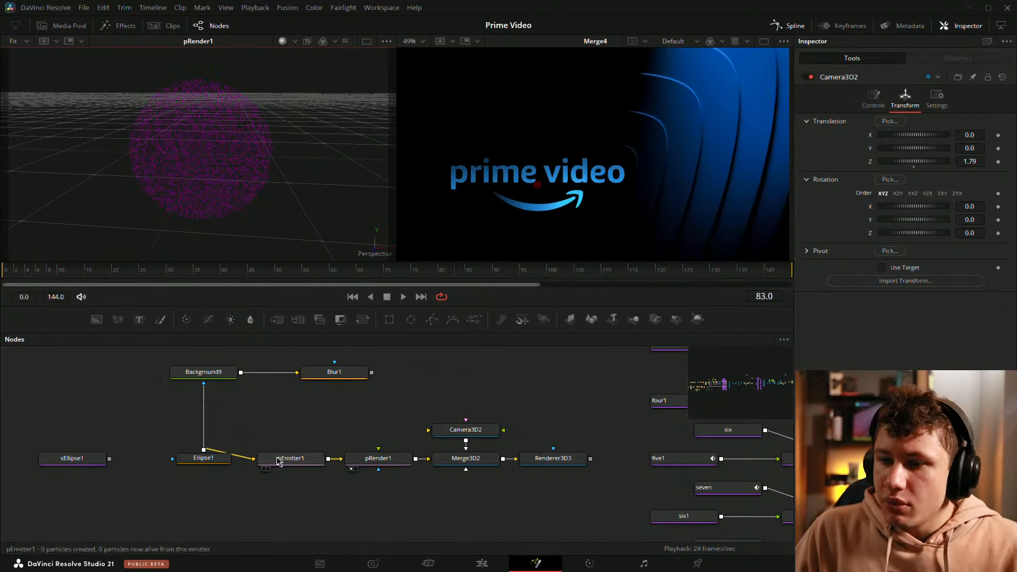
Step: Set pEmitter1's particle size to 0.0662 and show the Renderer3D3 output
{"action": "left_click", "coordinate": [291, 459]}
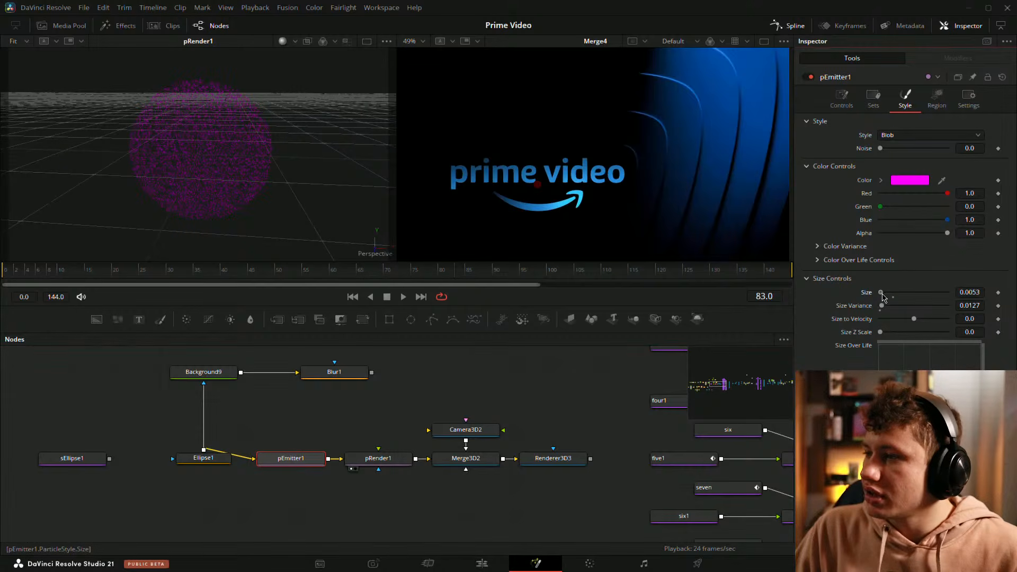
{"action": "left_click_drag", "start_coordinate": [978, 296], "coordinate": [1011, 295]}
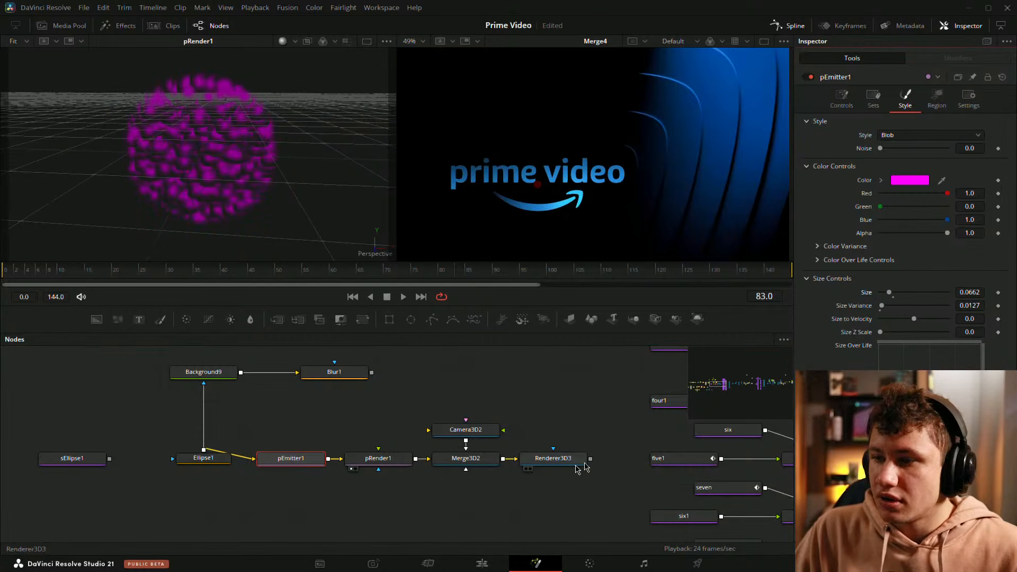
{"action": "left_click_drag", "start_coordinate": [572, 461], "coordinate": [201, 149]}
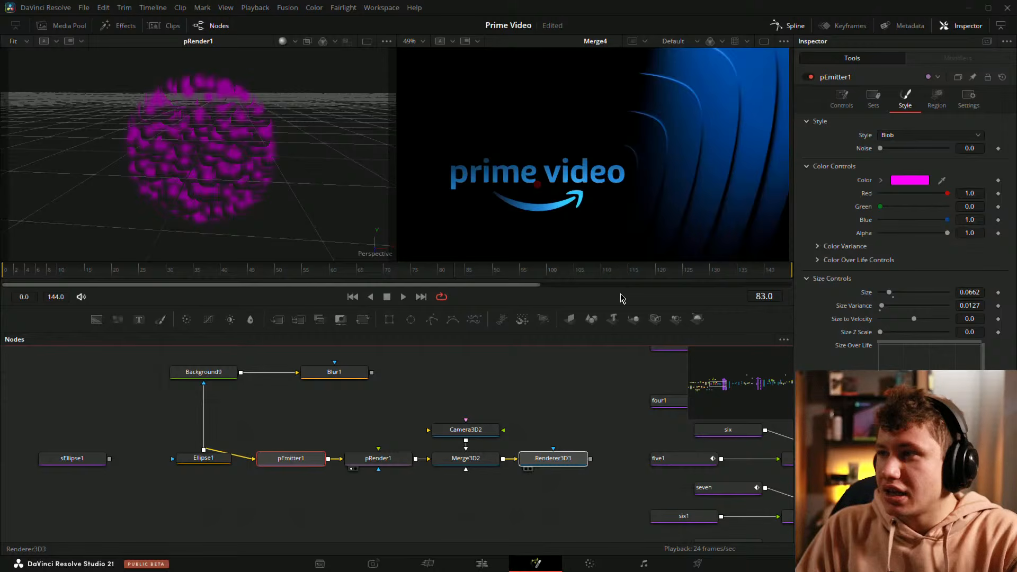
{"action": "left_click_drag", "start_coordinate": [621, 299], "coordinate": [298, 228]}
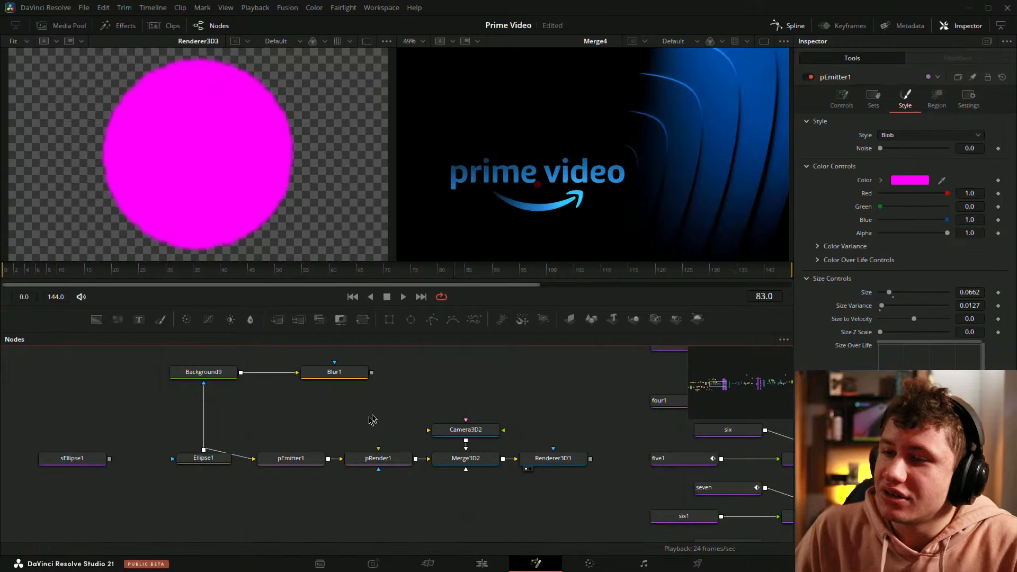
Step: View pRender1's particles edge-on in 3D and open pEmitter1's region settings
{"action": "left_click", "coordinate": [318, 459]}
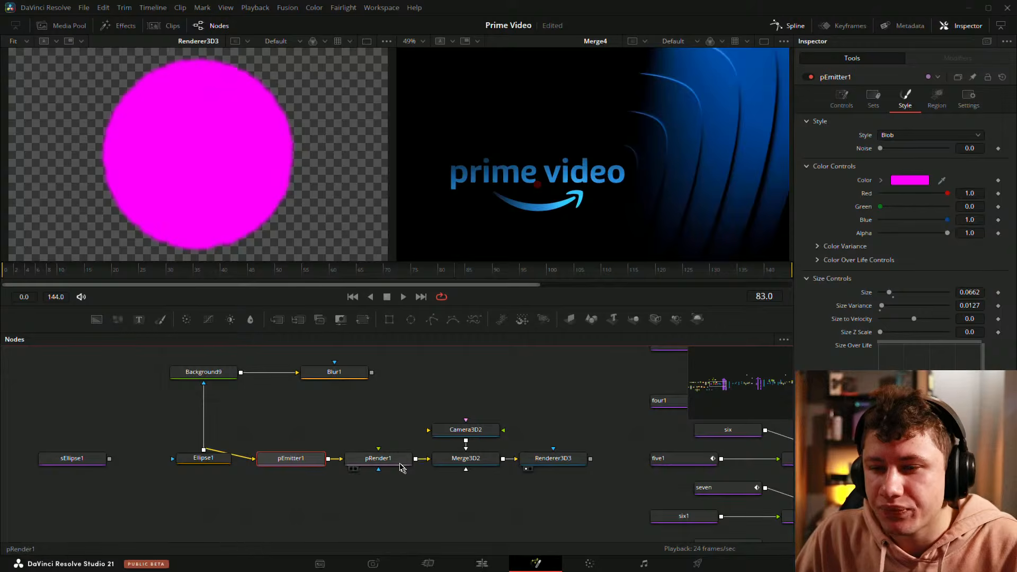
{"action": "left_click_drag", "start_coordinate": [399, 469], "coordinate": [69, 178]}
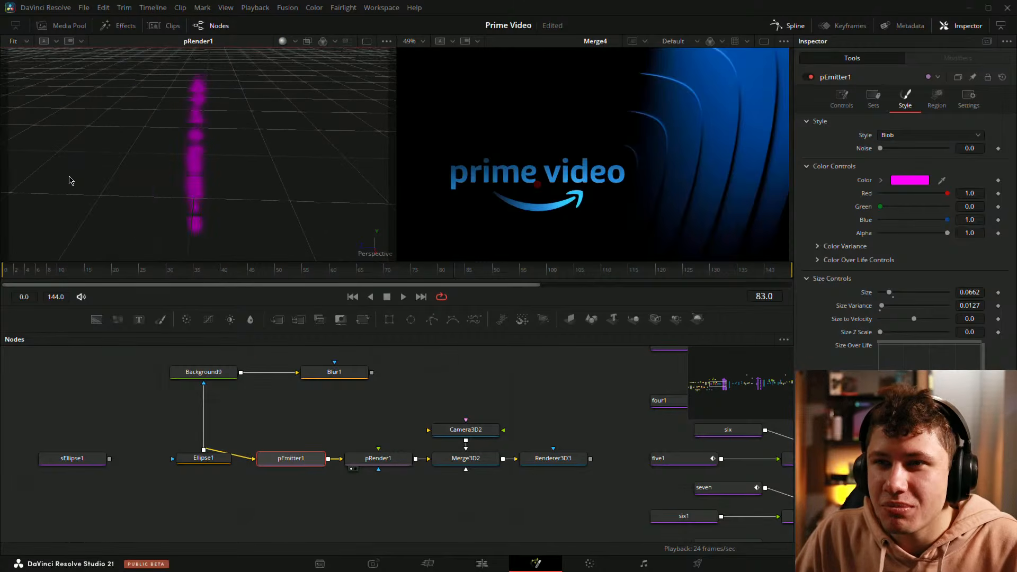
{"action": "right_click", "coordinate": [69, 178]}
{"action": "left_click", "coordinate": [350, 431]}
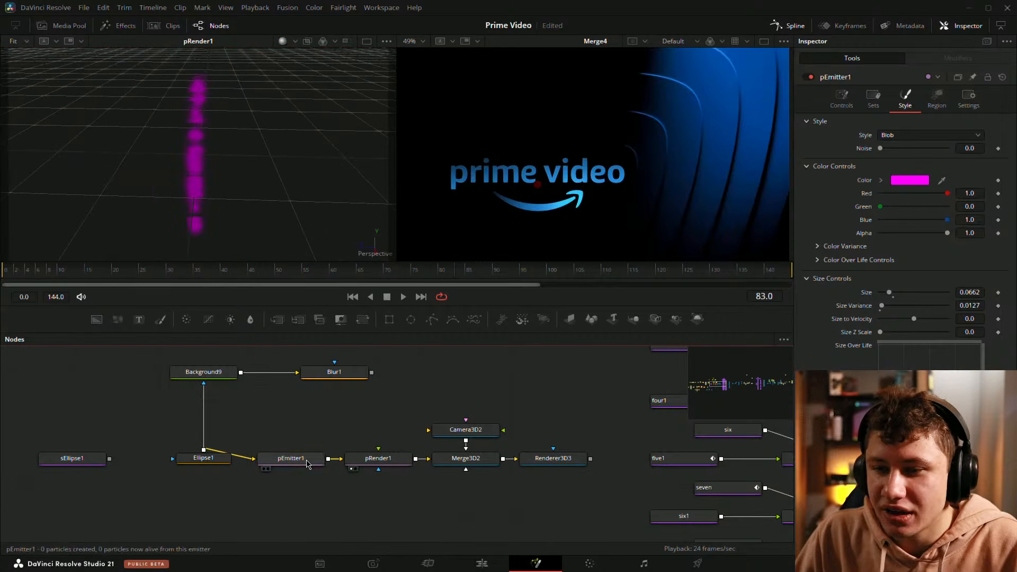
{"action": "left_click", "coordinate": [937, 98]}
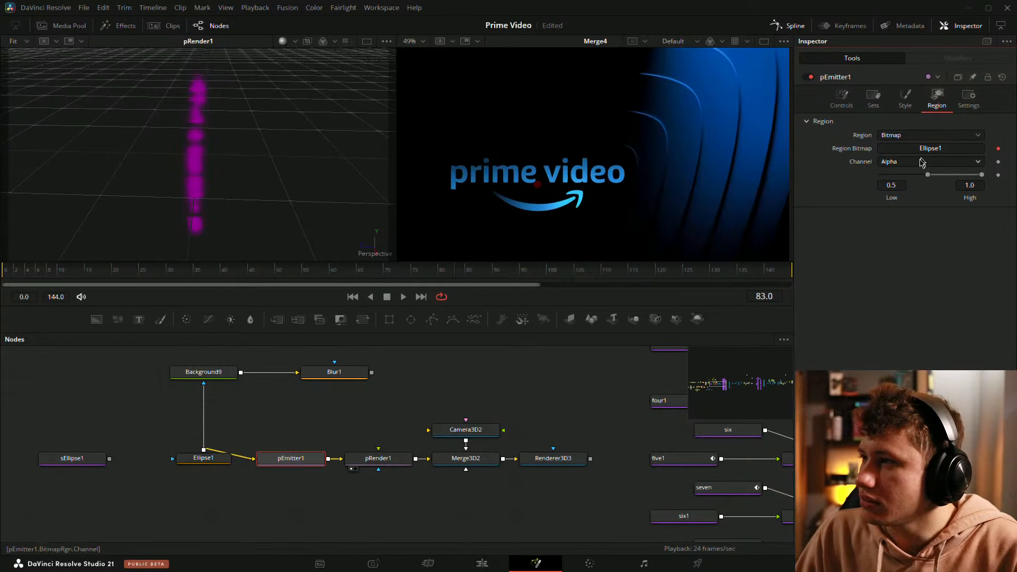
Step: Move Ellipse1 and pEmitter1 away from pRender1 to open a gap, and place sEllipse1 above their row
{"action": "left_click_drag", "start_coordinate": [147, 439], "coordinate": [335, 482]}
{"action": "left_click_drag", "start_coordinate": [316, 459], "coordinate": [485, 420]}
{"action": "left_click", "coordinate": [267, 432]}
{"action": "left_click_drag", "start_coordinate": [293, 447], "coordinate": [293, 418]}
{"action": "left_click", "coordinate": [481, 422]}
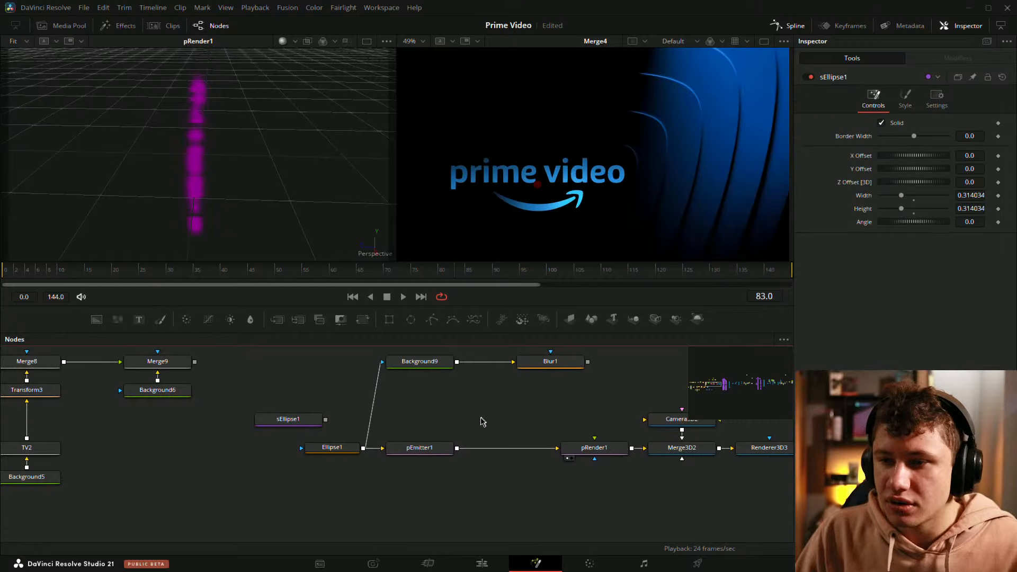
Step: Add a Transform 3D node and insert it between pEmitter1 and pRender1
{"action": "key", "text": "shift+space"}
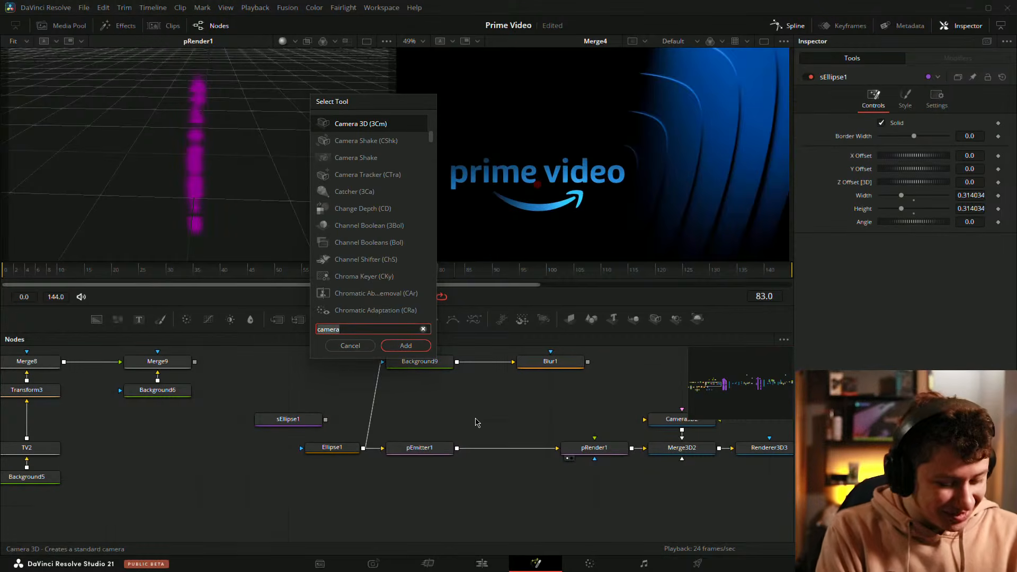
{"action": "type", "text": "tra"}
{"action": "key", "text": "Down"}
{"action": "key", "text": "Down"}
{"action": "key", "text": "Down"}
{"action": "key", "text": "Down"}
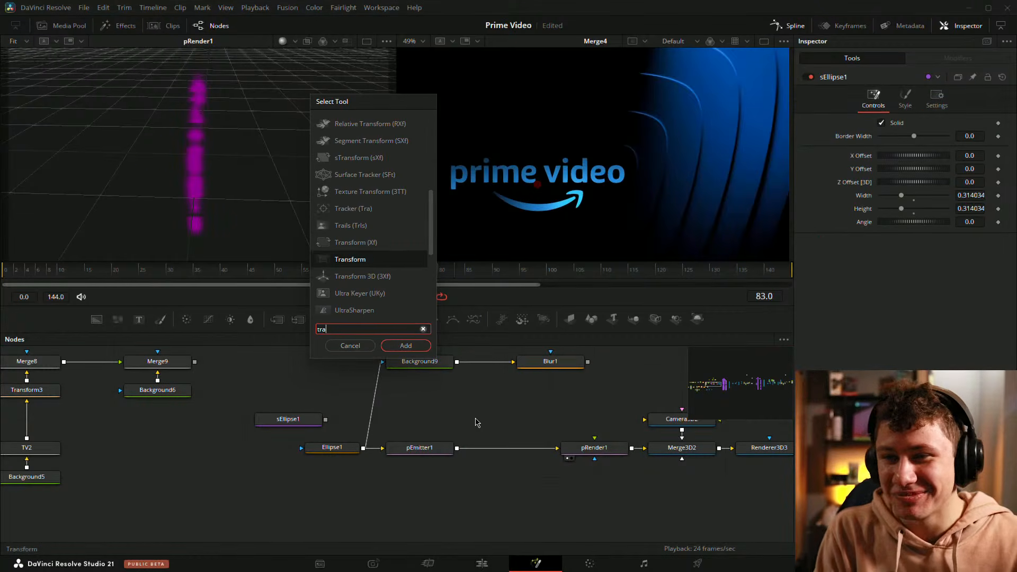
{"action": "key", "text": "Return"}
{"action": "left_click_drag", "start_coordinate": [522, 391], "coordinate": [525, 450]}
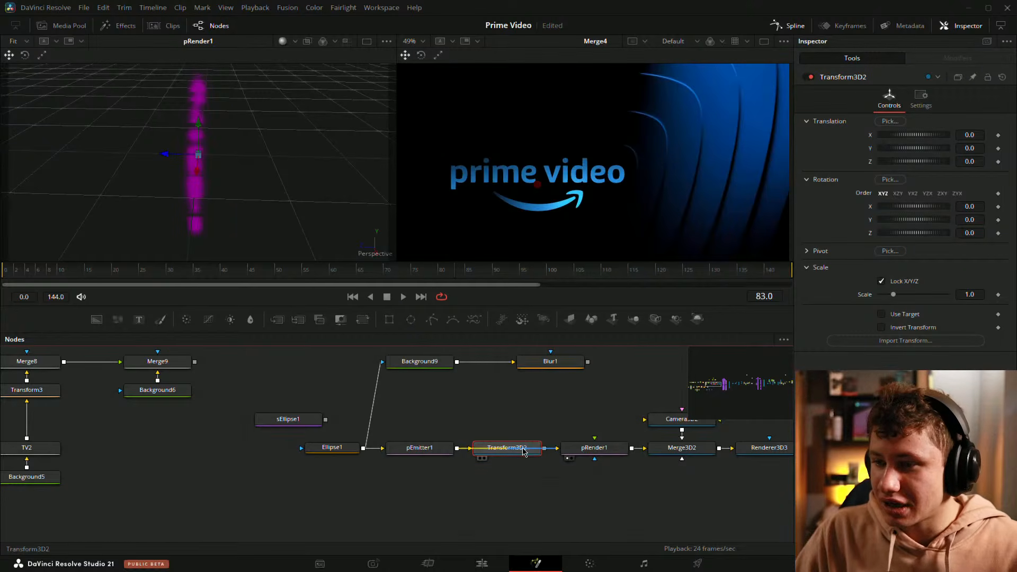
Step: Relocate Transform3D2 so that it sits between pRender1 and Merge3D2, with pRender1 directly after pEmitter1
{"action": "left_click_drag", "start_coordinate": [523, 449], "coordinate": [566, 507]}
{"action": "left_click_drag", "start_coordinate": [603, 450], "coordinate": [516, 450]}
{"action": "left_click_drag", "start_coordinate": [557, 507], "coordinate": [605, 453]}
{"action": "left_click", "coordinate": [602, 427]}
{"action": "left_click_drag", "start_coordinate": [565, 412], "coordinate": [454, 432]}
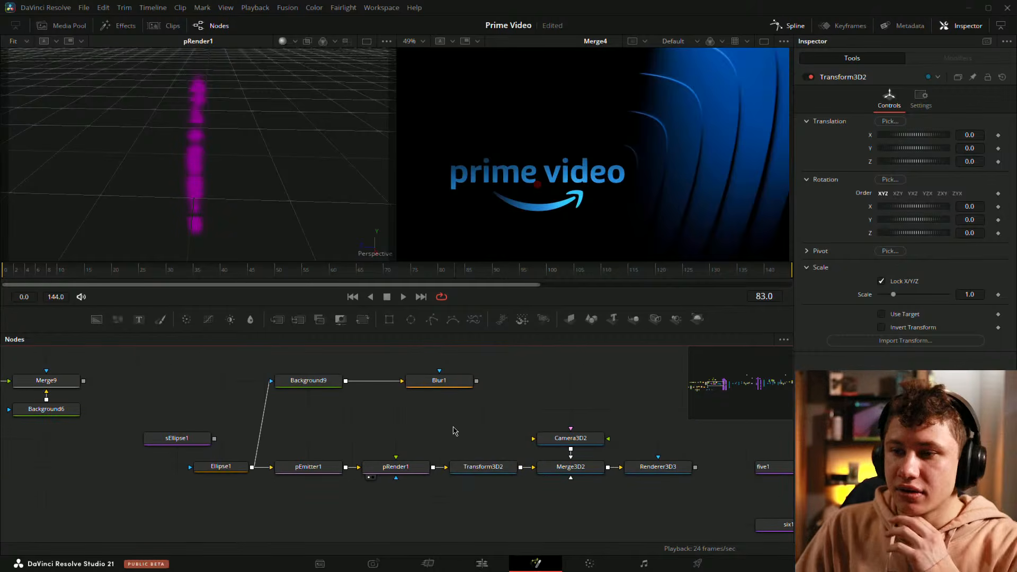
Step: Unlock Transform3D2's scale axes, try X at 1.379 and Y at 1.261, and reset both to 1.0
{"action": "left_click", "coordinate": [479, 467]}
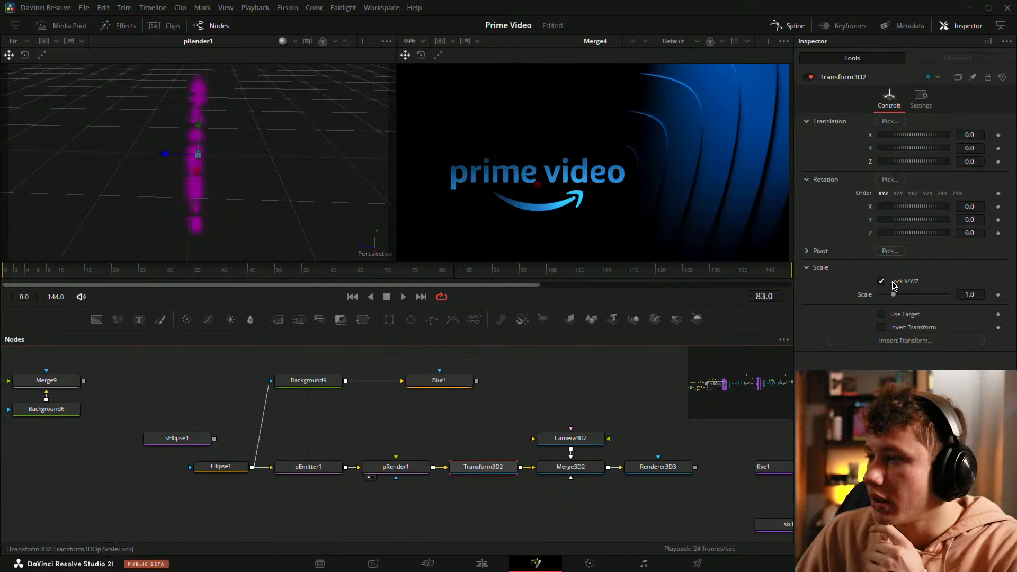
{"action": "left_click_drag", "start_coordinate": [896, 295], "coordinate": [899, 295]}
{"action": "left_click", "coordinate": [882, 281]}
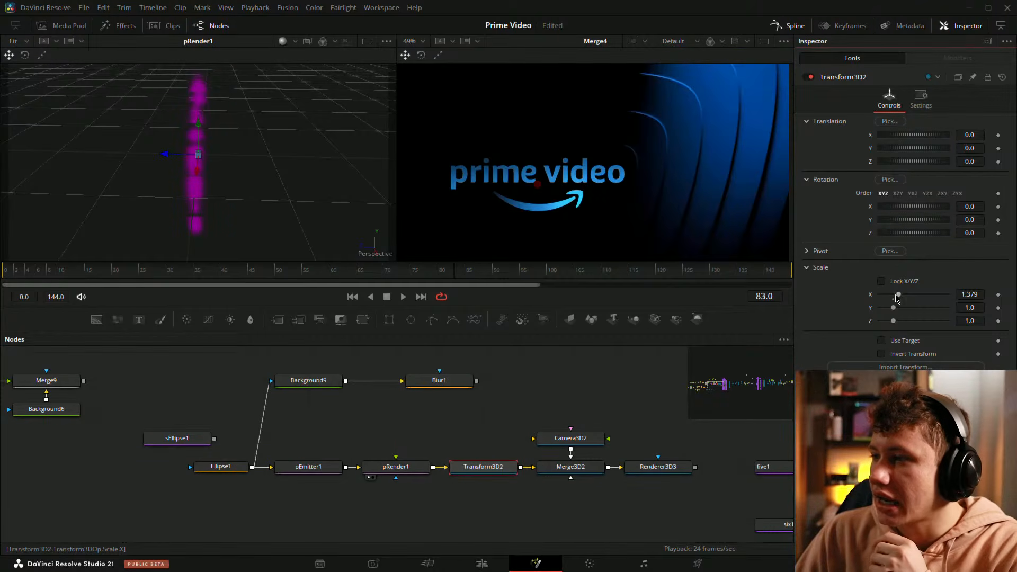
{"action": "left_click", "coordinate": [894, 300]}
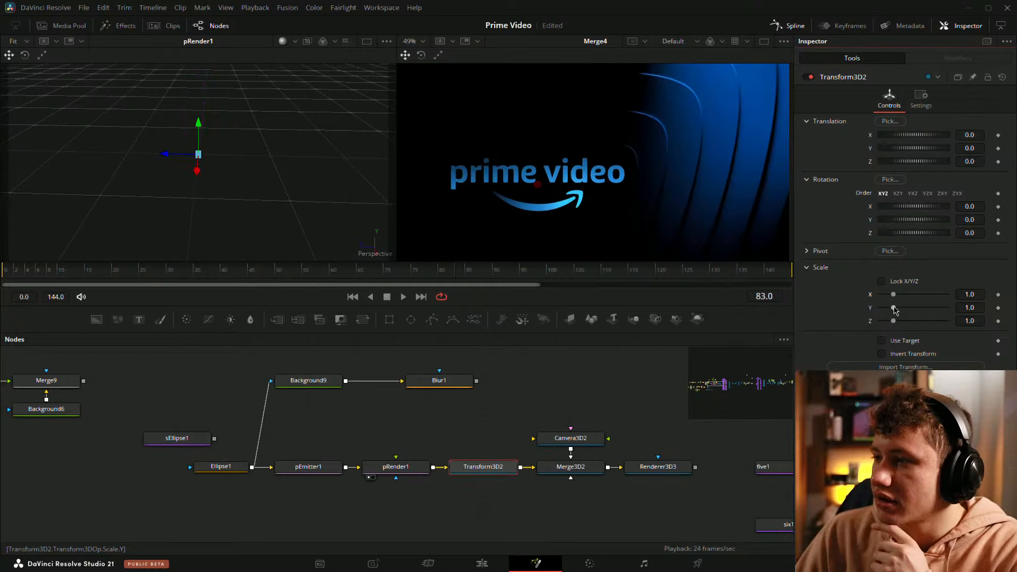
{"action": "left_click_drag", "start_coordinate": [894, 308], "coordinate": [897, 307]}
{"action": "left_click_drag", "start_coordinate": [264, 183], "coordinate": [422, 150]}
{"action": "right_click", "coordinate": [422, 151]}
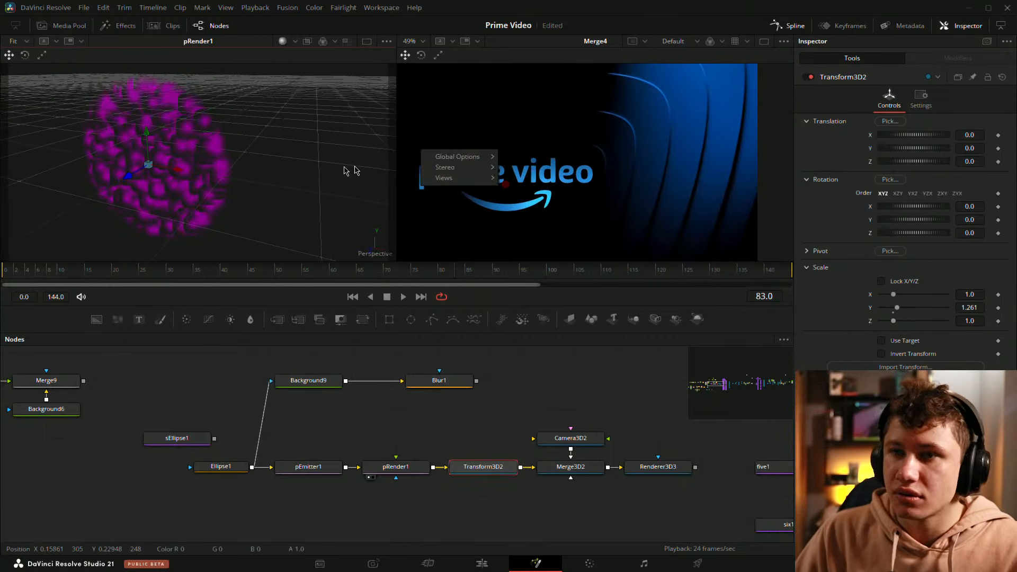
{"action": "double_click", "coordinate": [871, 309]}
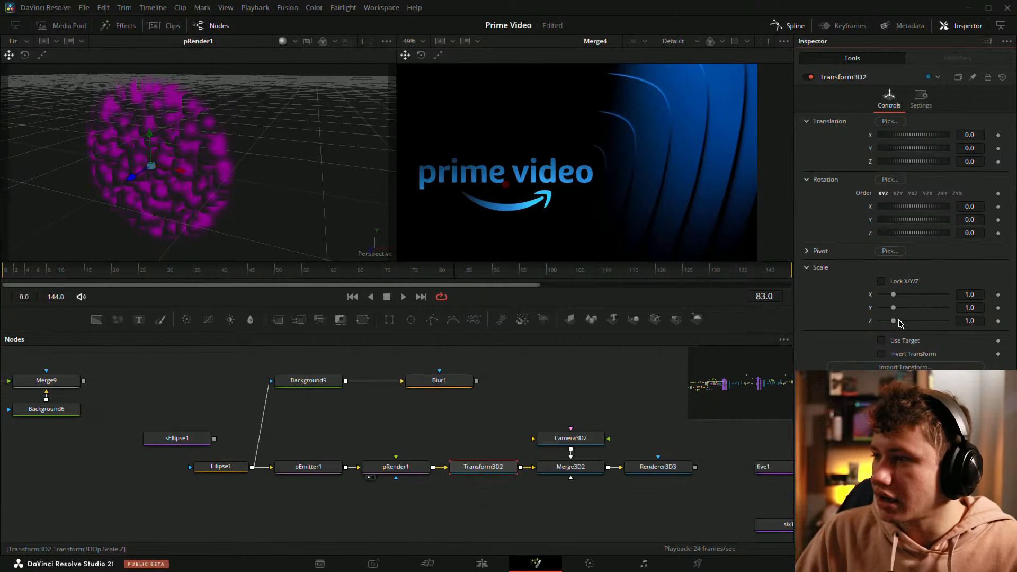
Step: Try scaling Transform3D2 to 2.087 in Z and 1.254 in X while inspecting pRender1's particles from side and front
{"action": "left_click_drag", "start_coordinate": [904, 325], "coordinate": [912, 325]}
{"action": "left_click_drag", "start_coordinate": [239, 186], "coordinate": [113, 195]}
{"action": "right_click", "coordinate": [113, 195]}
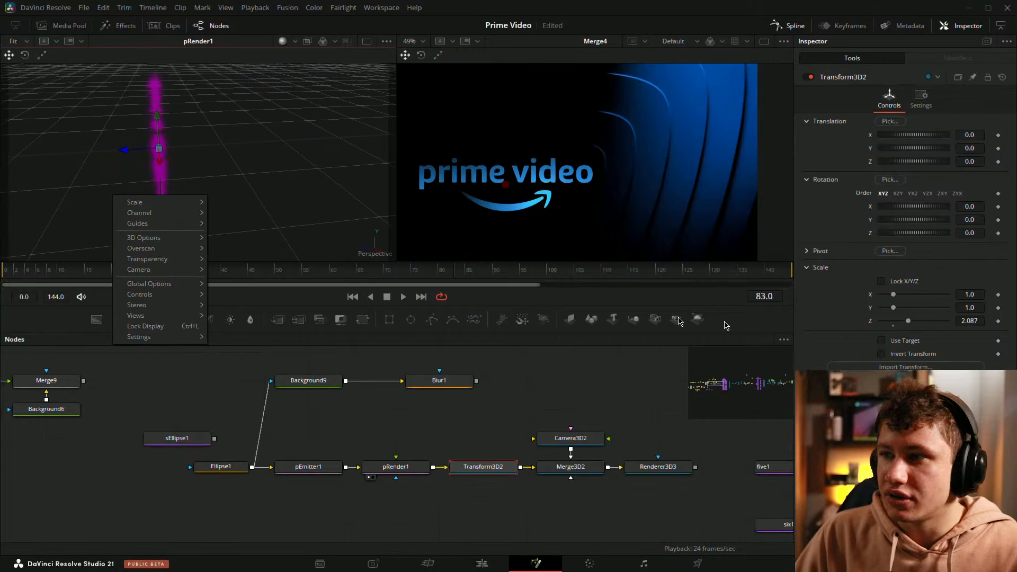
{"action": "left_click_drag", "start_coordinate": [964, 295], "coordinate": [976, 295]}
{"action": "left_click_drag", "start_coordinate": [134, 183], "coordinate": [378, 143]}
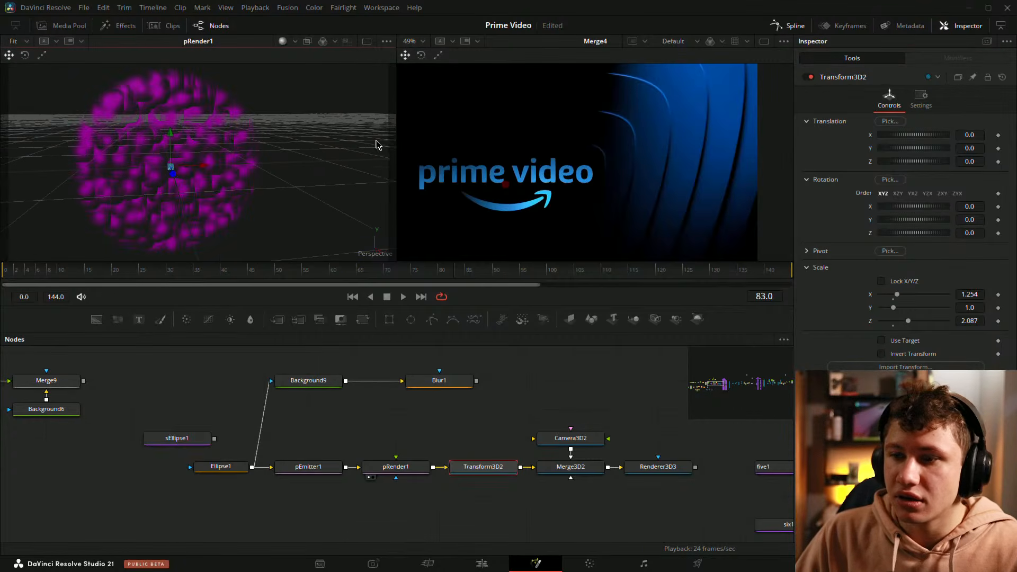
{"action": "right_click", "coordinate": [377, 143]}
Step: Show Transform3D2 in the viewer in place of pRender1 and reset its X scale to 1.0
{"action": "left_click", "coordinate": [486, 470]}
{"action": "key", "text": "1"}
{"action": "double_click", "coordinate": [871, 295]}
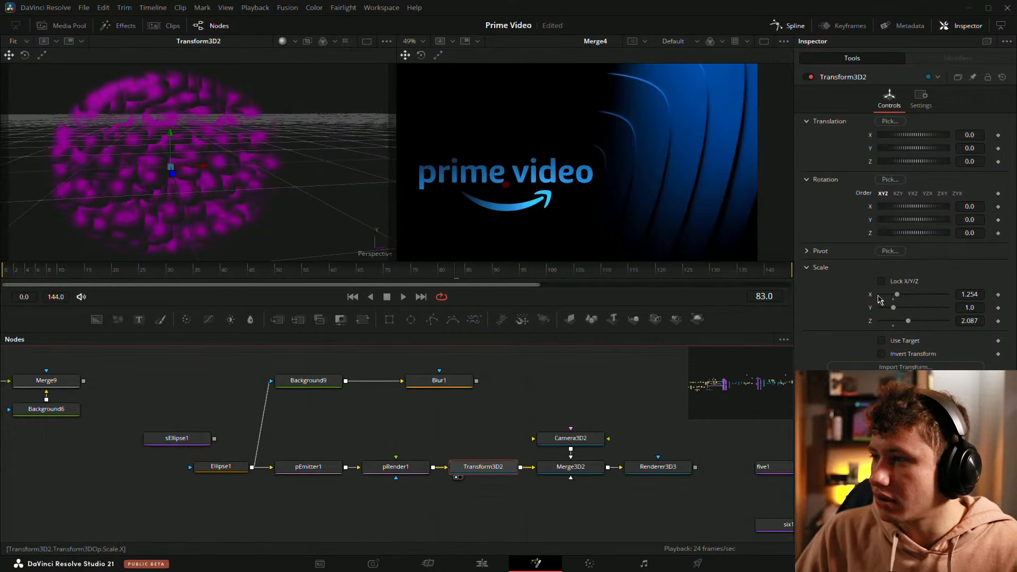
Step: Set Transform3D2's Z scale to 2.786 and inspect the stretched particles from the side and front
{"action": "left_click_drag", "start_coordinate": [236, 178], "coordinate": [4, 206]}
{"action": "right_click", "coordinate": [4, 206]}
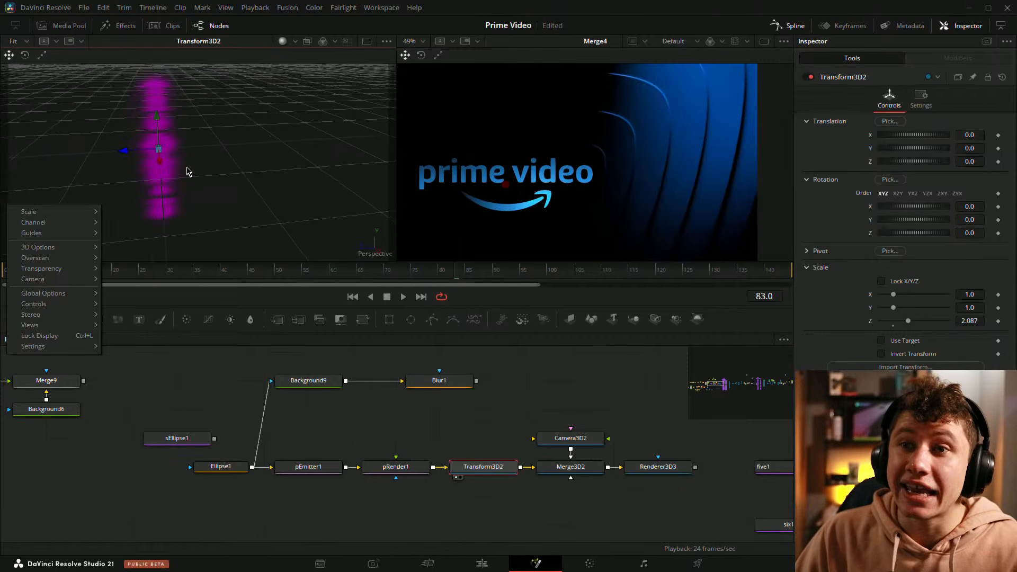
{"action": "left_click_drag", "start_coordinate": [187, 168], "coordinate": [302, 228]}
{"action": "left_click_drag", "start_coordinate": [970, 321], "coordinate": [972, 320]}
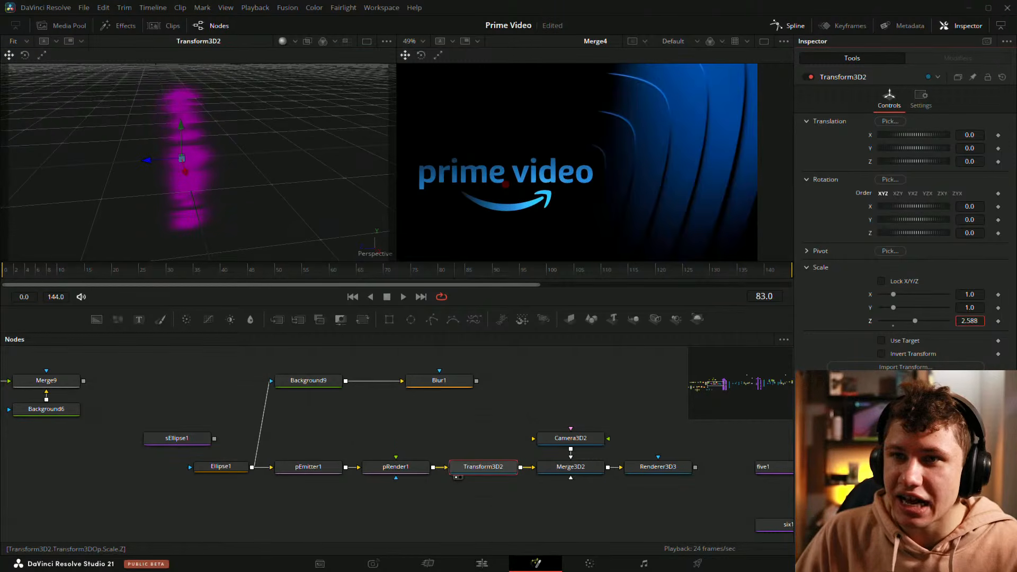
{"action": "left_click_drag", "start_coordinate": [130, 231], "coordinate": [186, 203]}
Step: Show the Renderer3D3 output and enable Use Target on Camera3D2
{"action": "left_click_drag", "start_coordinate": [654, 466], "coordinate": [267, 189]}
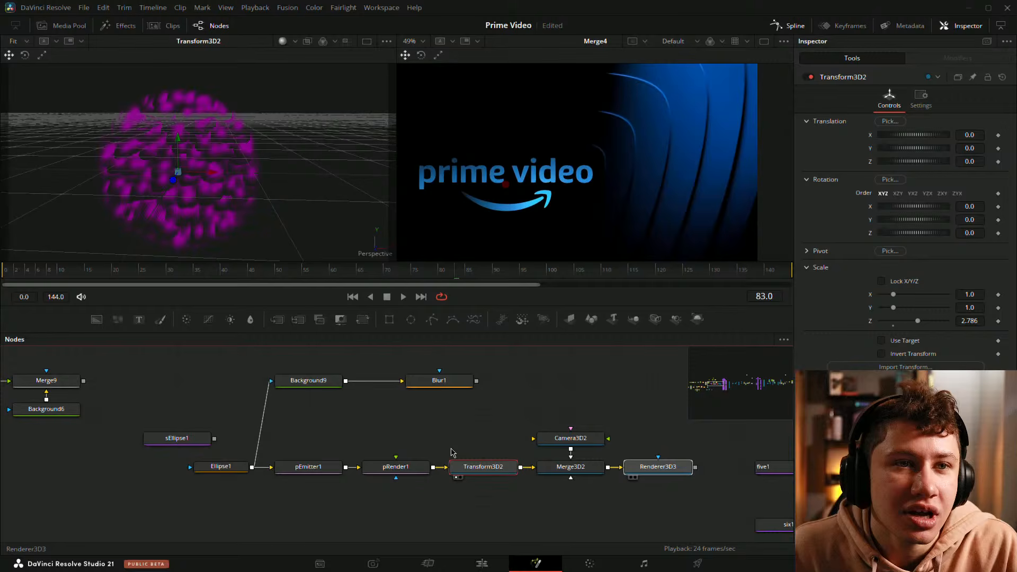
{"action": "key", "text": "1"}
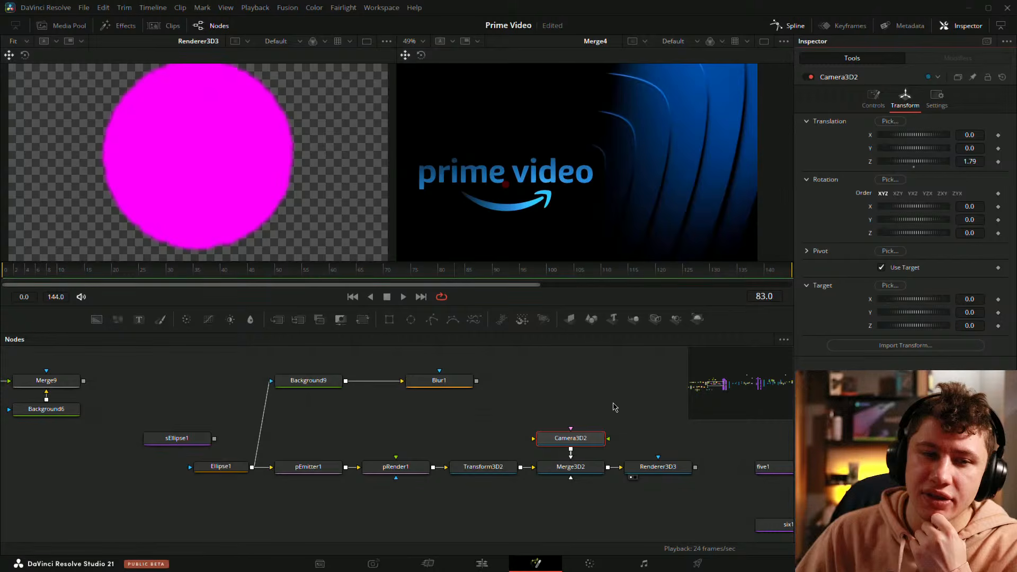
{"action": "left_click", "coordinate": [655, 467]}
Step: Reduce pEmitter1's particle number to 10
{"action": "left_click", "coordinate": [304, 468]}
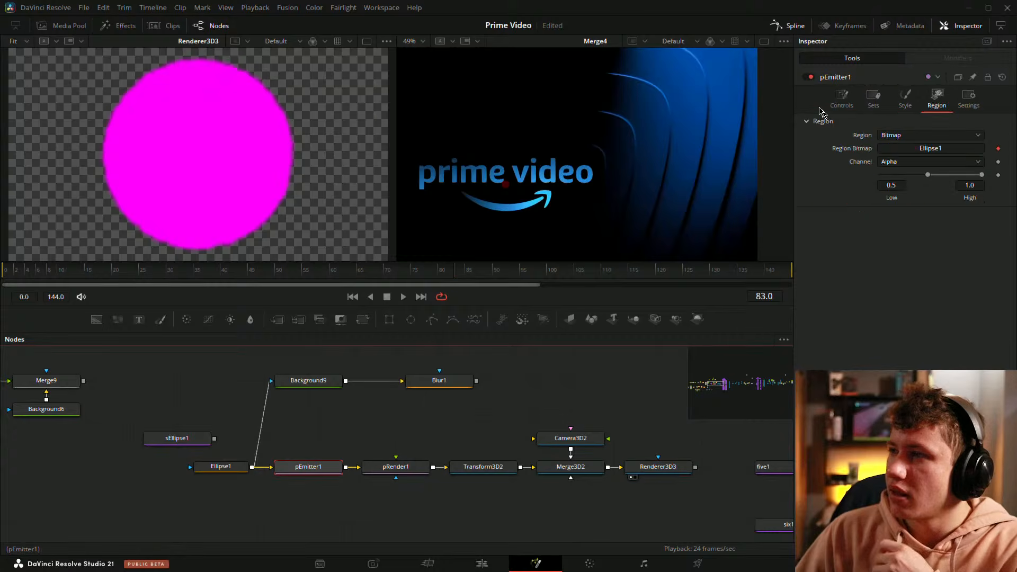
{"action": "left_click", "coordinate": [842, 98]}
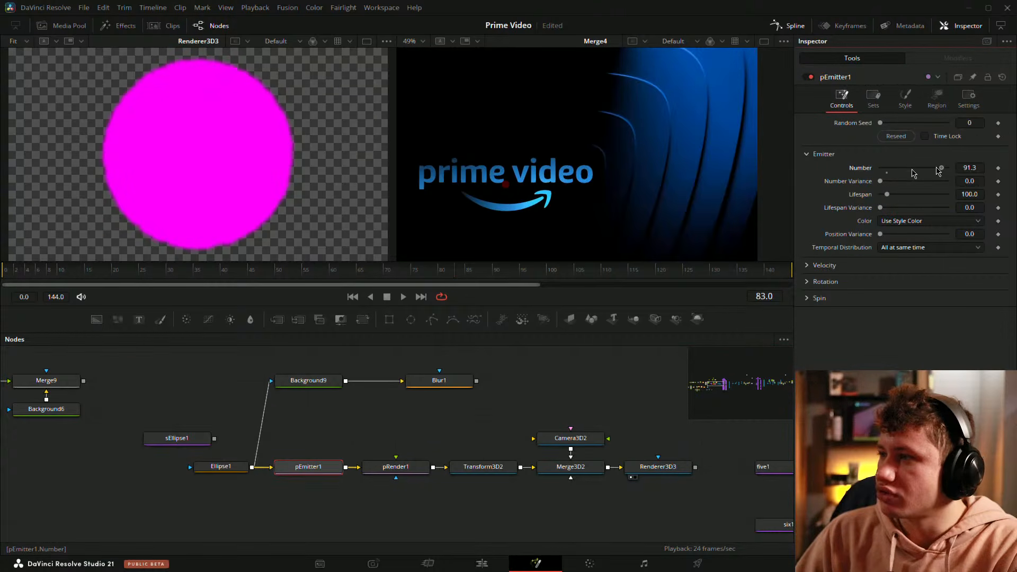
{"action": "left_click_drag", "start_coordinate": [939, 169], "coordinate": [887, 168]}
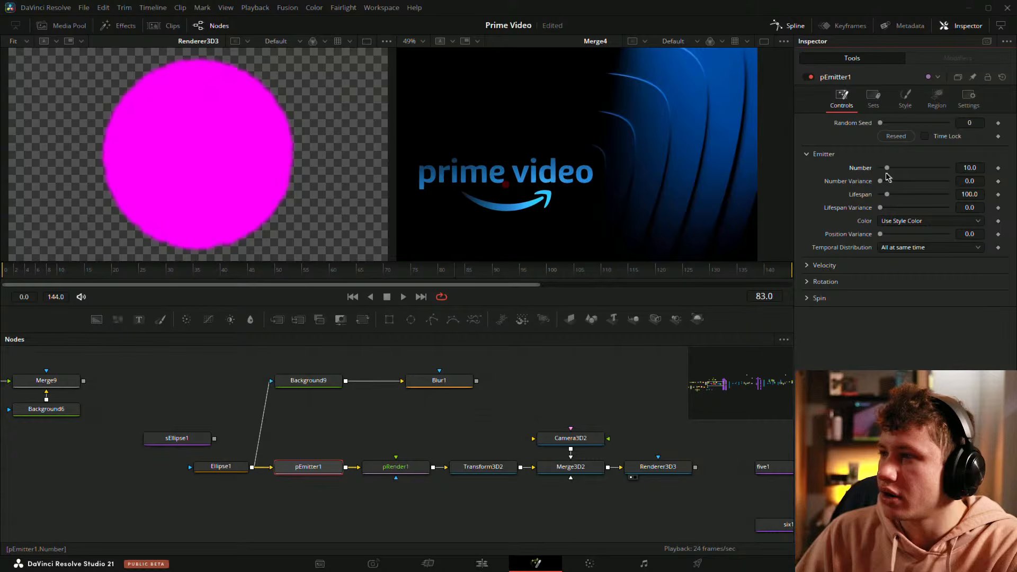
Step: Set Camera3D2's translation to 0.337 in X and 0.923 in Y
{"action": "left_click", "coordinate": [571, 438]}
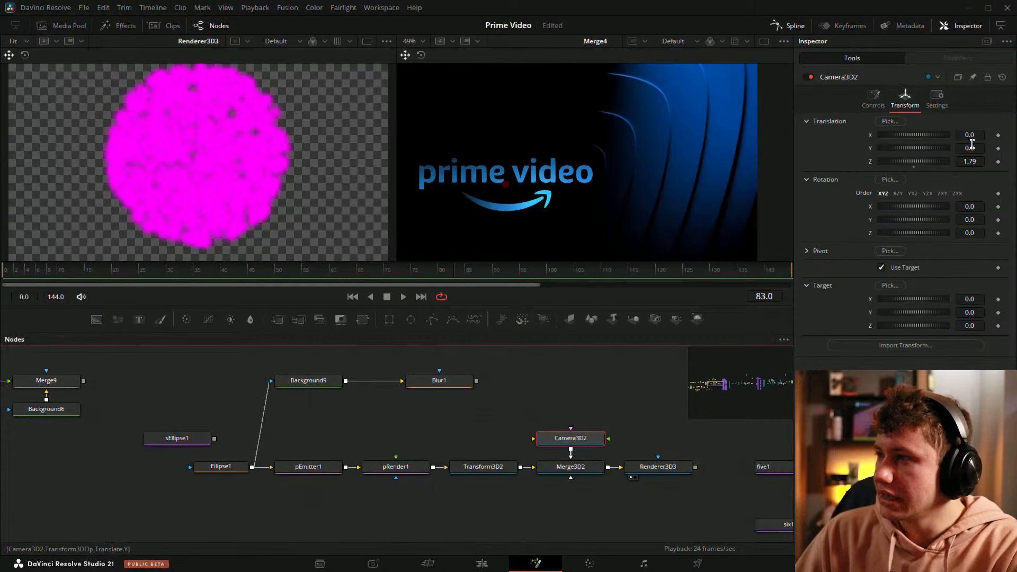
{"action": "left_click_drag", "start_coordinate": [973, 136], "coordinate": [1016, 149]}
{"action": "left_click", "coordinate": [449, 427]}
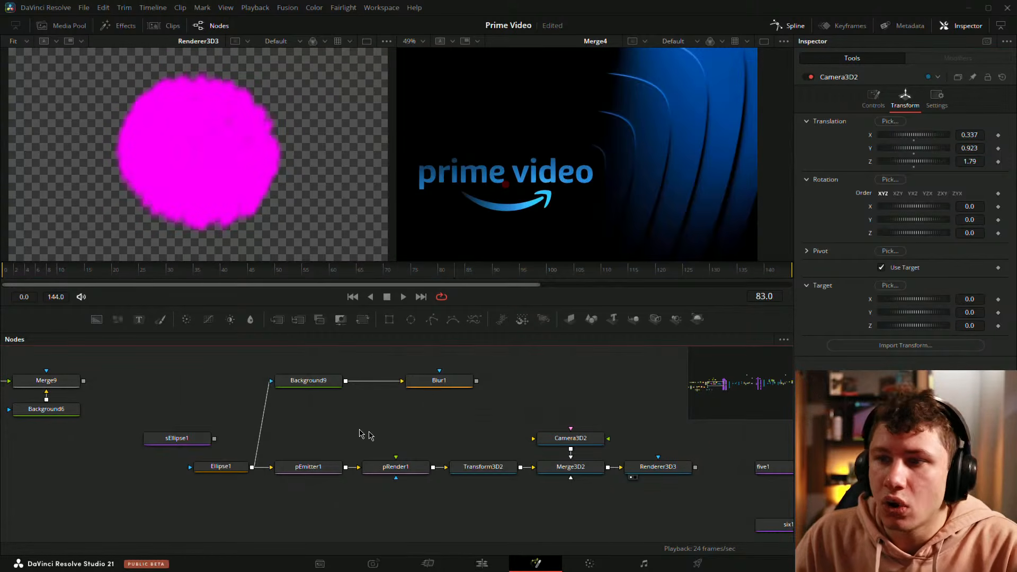
Step: At frame 10, set pEmitter1's particle style size to 0.5
{"action": "left_click", "coordinate": [311, 472]}
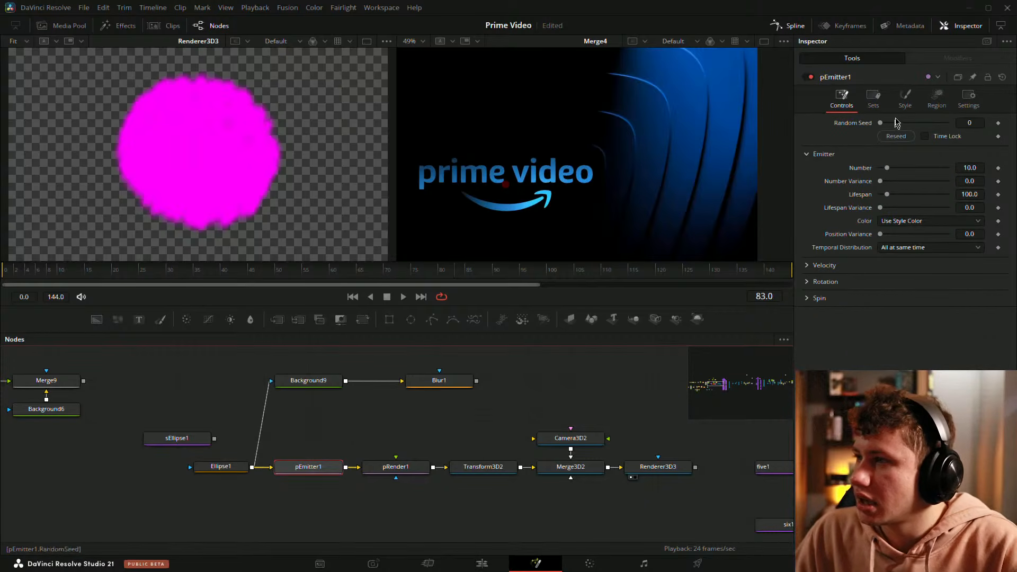
{"action": "left_click", "coordinate": [905, 98]}
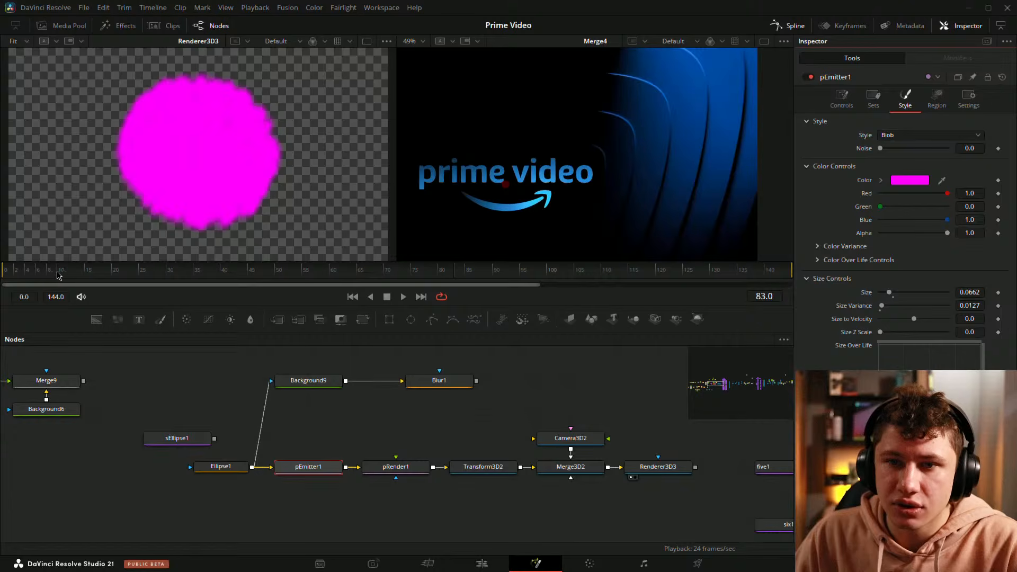
{"action": "left_click", "coordinate": [59, 275]}
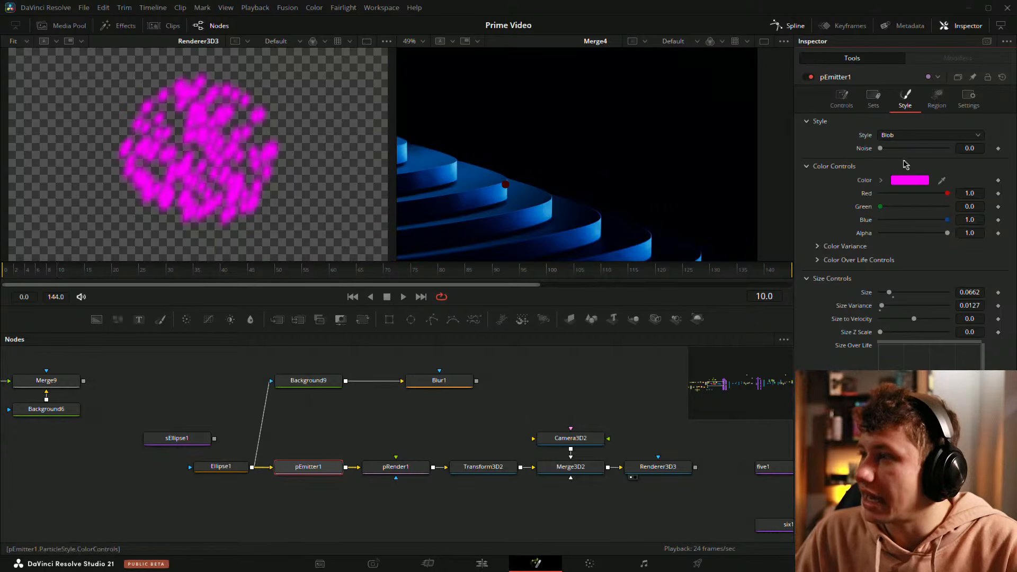
{"action": "left_click", "coordinate": [937, 98]}
{"action": "left_click", "coordinate": [905, 98]}
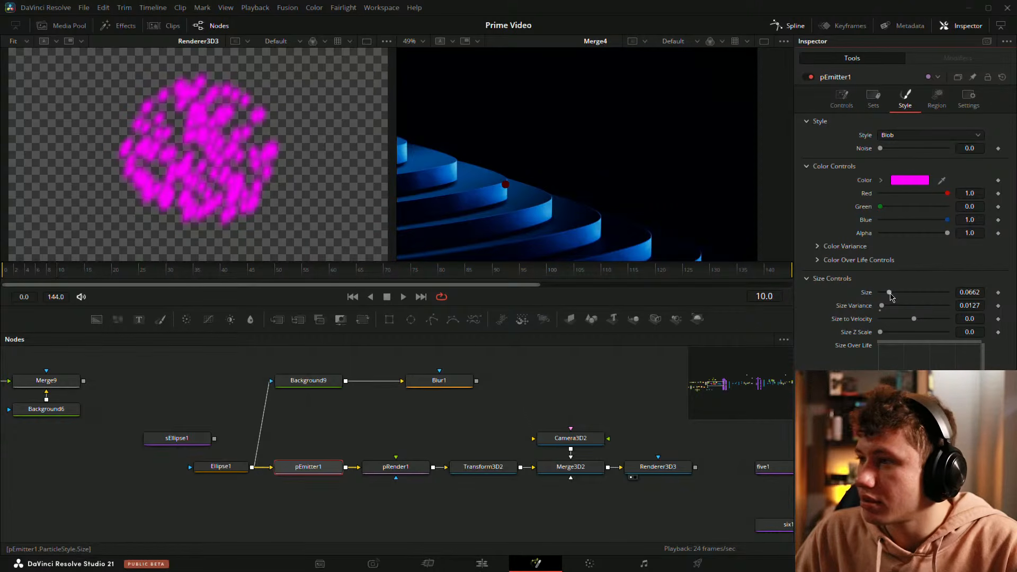
{"action": "left_click_drag", "start_coordinate": [891, 293], "coordinate": [1016, 302]}
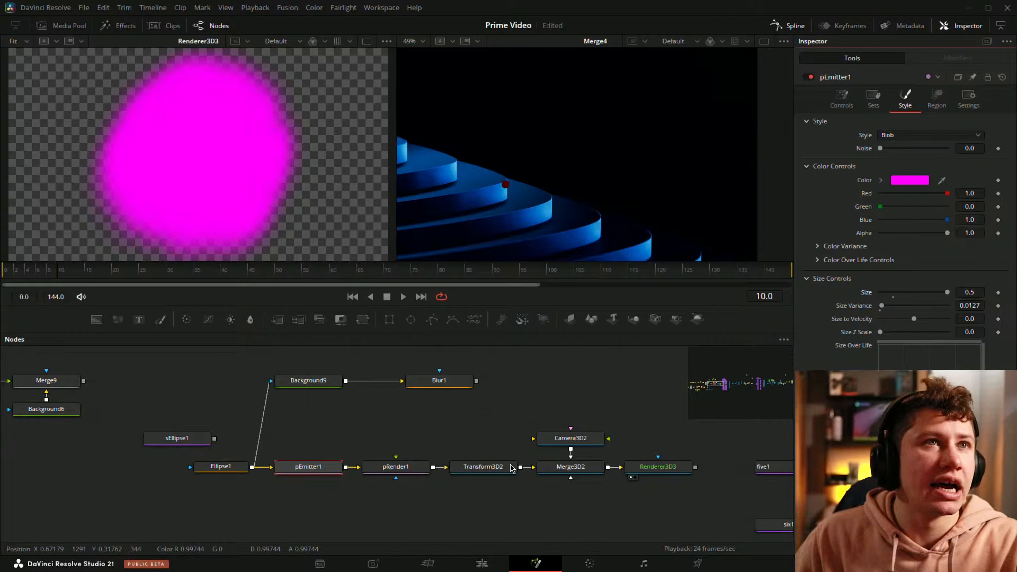
Step: Reduce pEmitter1's particle number to 2.4
{"action": "left_click", "coordinate": [396, 467]}
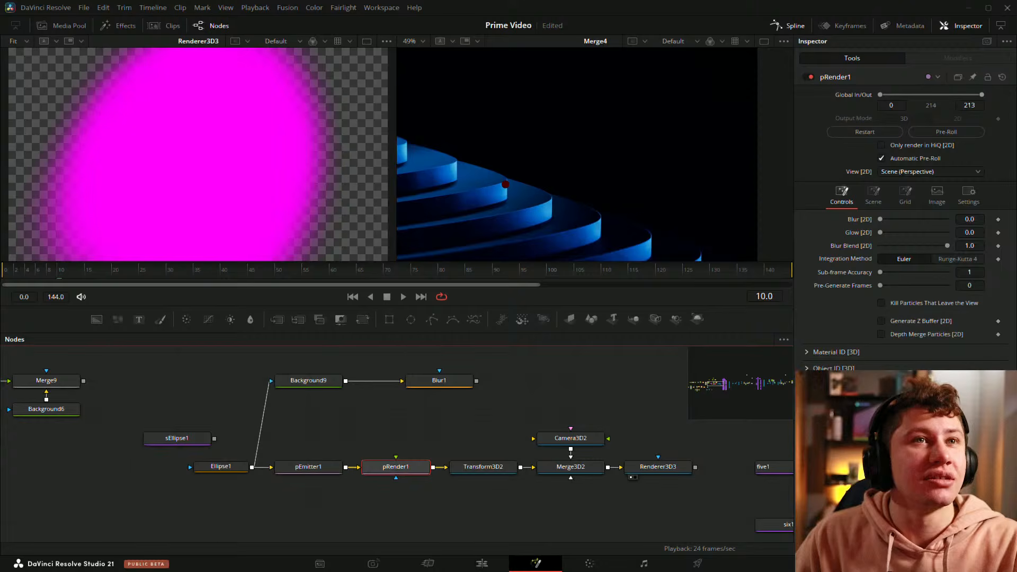
{"action": "left_click", "coordinate": [314, 467]}
{"action": "left_click", "coordinate": [842, 98]}
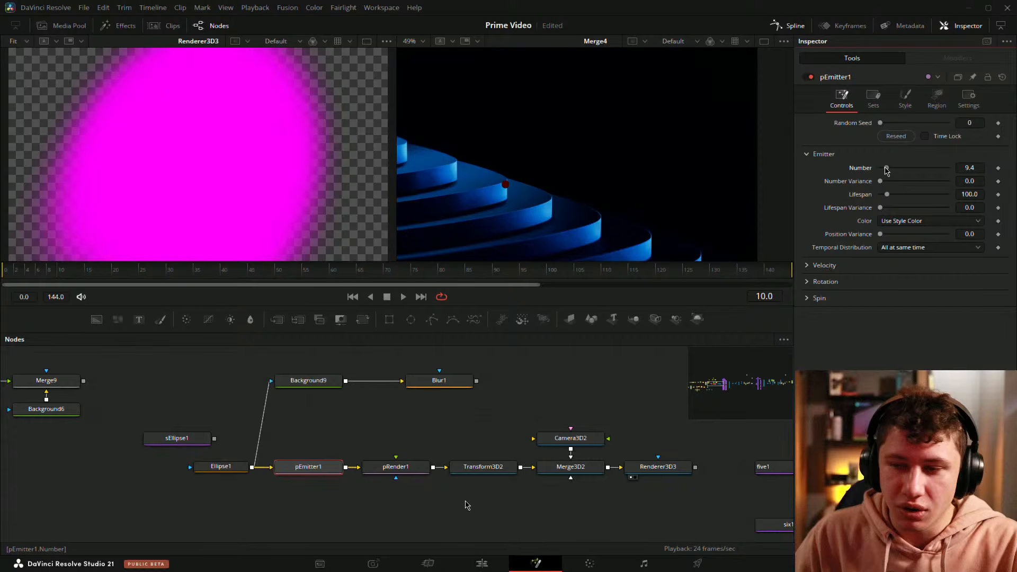
{"action": "left_click_drag", "start_coordinate": [887, 170], "coordinate": [882, 168]}
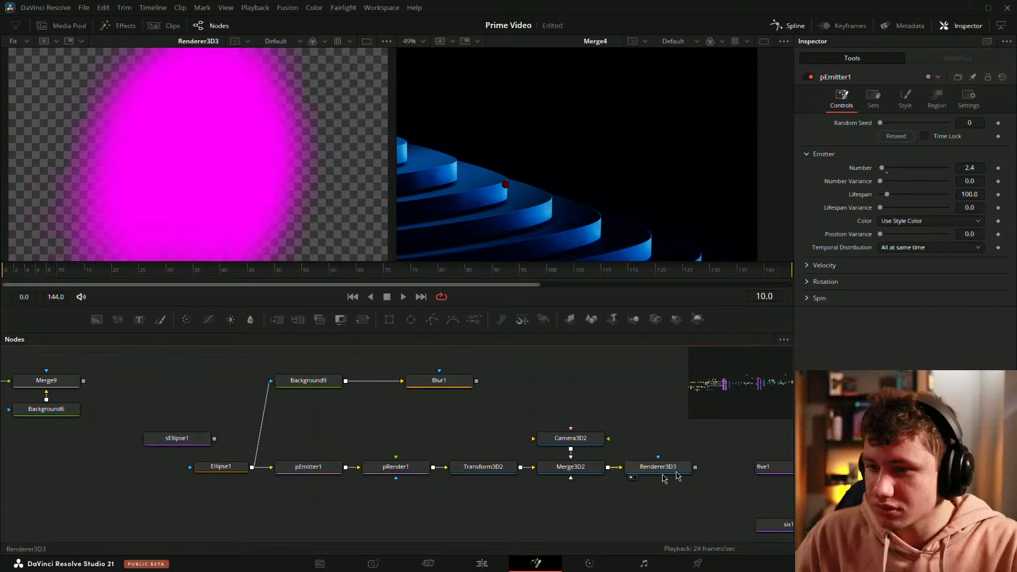
Step: Disable the Renderer3D3 node
{"action": "left_click", "coordinate": [663, 470]}
{"action": "left_click", "coordinate": [808, 77]}
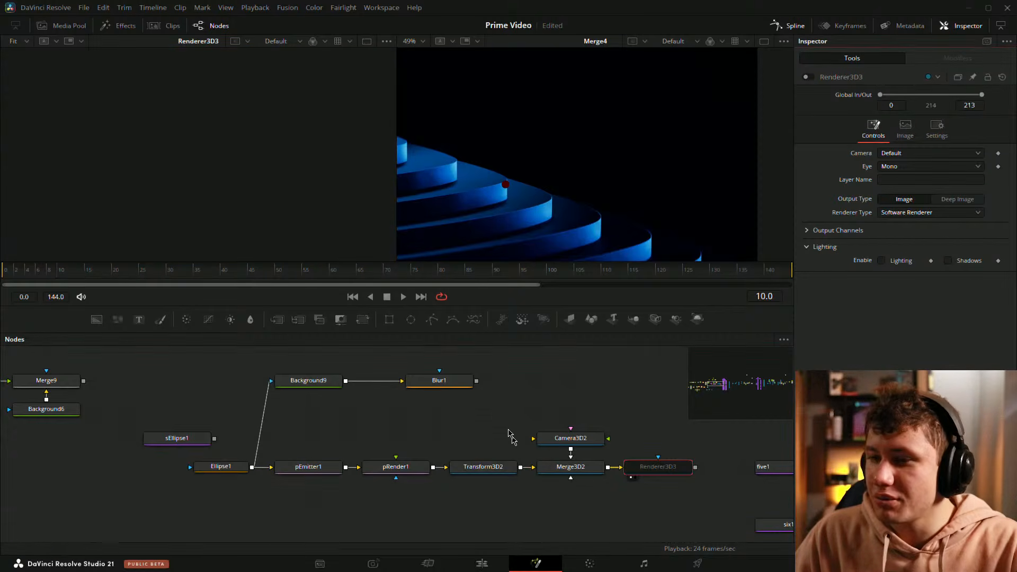
{"action": "left_click", "coordinate": [500, 424]}
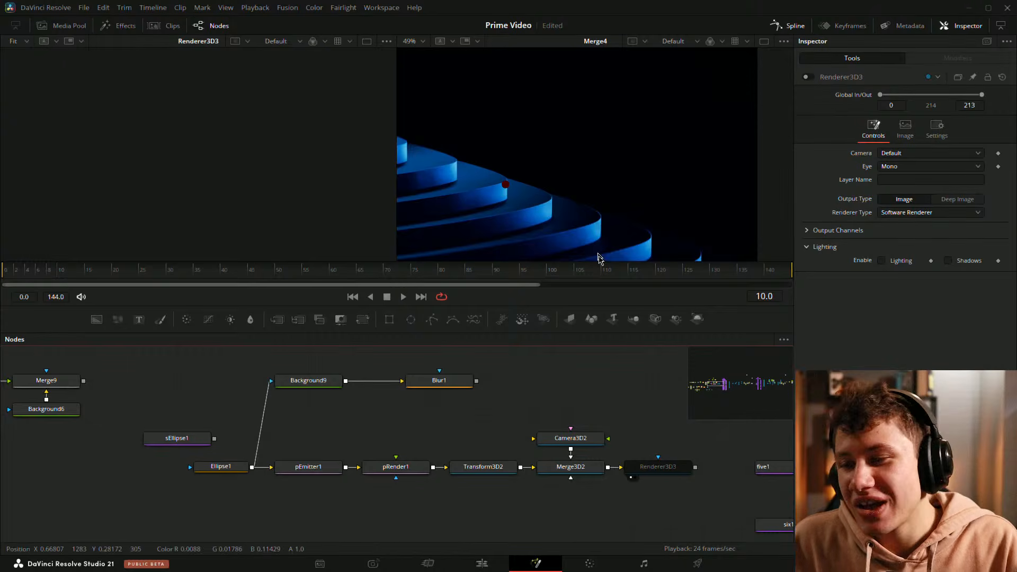
Step: Delete the pRender1, Transform3D2, Camera3D2, Merge3D2 and Renderer3D3 nodes, then inspect sEllipse1
{"action": "left_click_drag", "start_coordinate": [511, 379], "coordinate": [407, 383]}
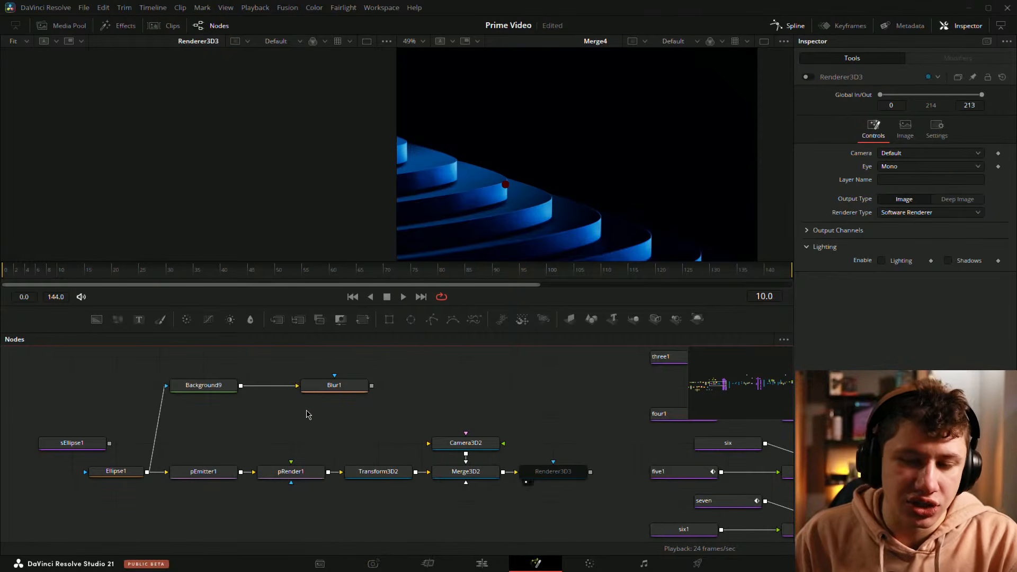
{"action": "left_click_drag", "start_coordinate": [334, 430], "coordinate": [371, 416]}
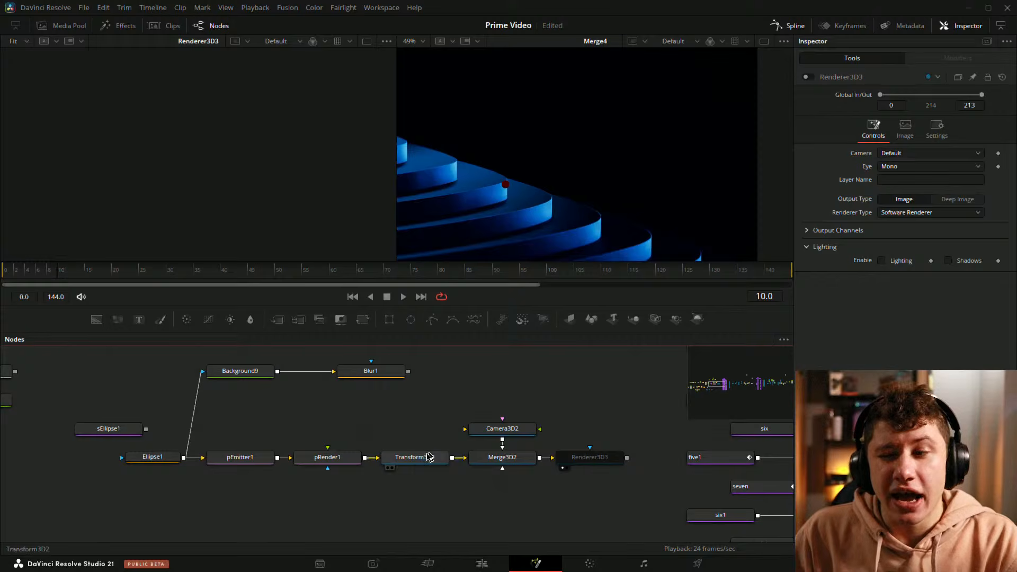
{"action": "left_click_drag", "start_coordinate": [289, 403], "coordinate": [598, 499]}
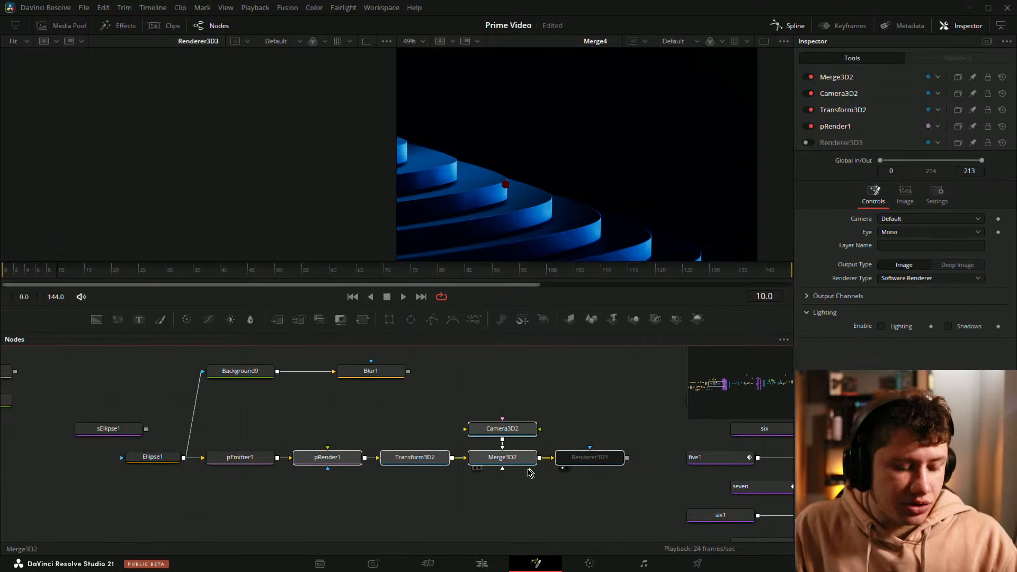
{"action": "key", "text": "Delete"}
{"action": "left_click_drag", "start_coordinate": [274, 424], "coordinate": [411, 429]}
{"action": "left_click", "coordinate": [260, 434]}
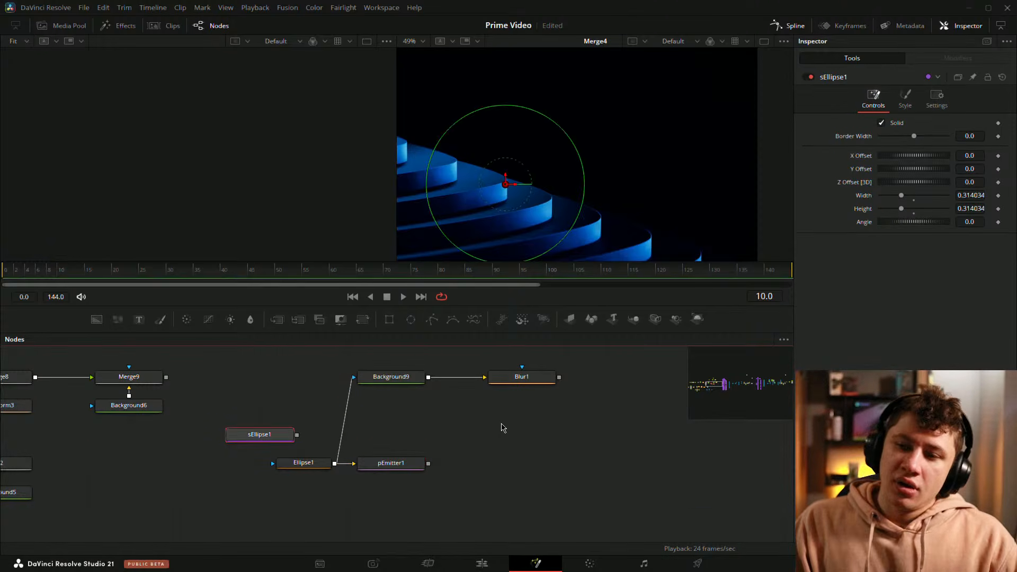
{"action": "left_click", "coordinate": [502, 428]}
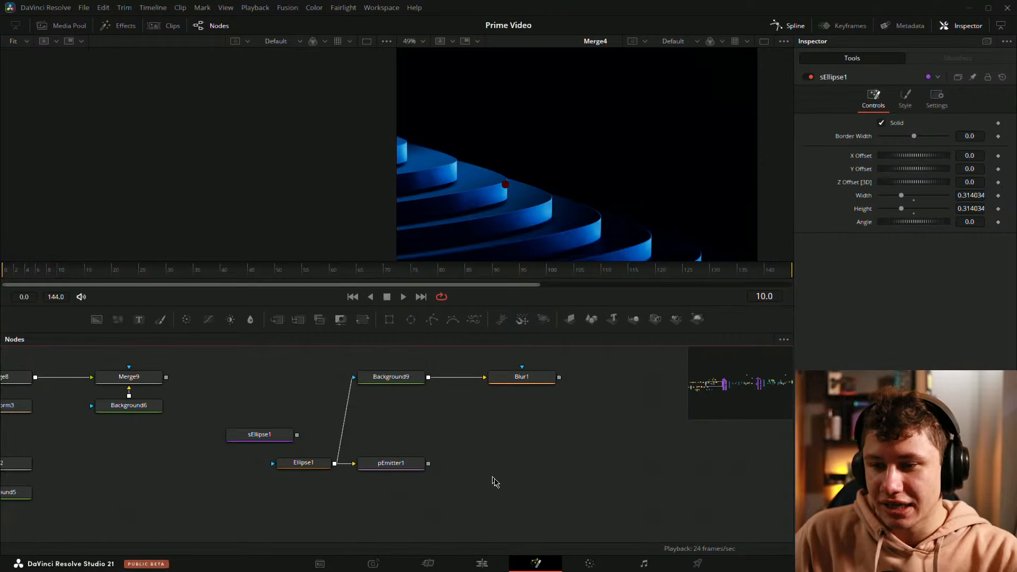
Step: Rearrange the example nodes, placing pEmitter1 directly below Blur1 and Ellipse1 nearly below Background9
{"action": "left_click_drag", "start_coordinate": [482, 494], "coordinate": [294, 463]}
{"action": "left_click_drag", "start_coordinate": [405, 466], "coordinate": [536, 466]}
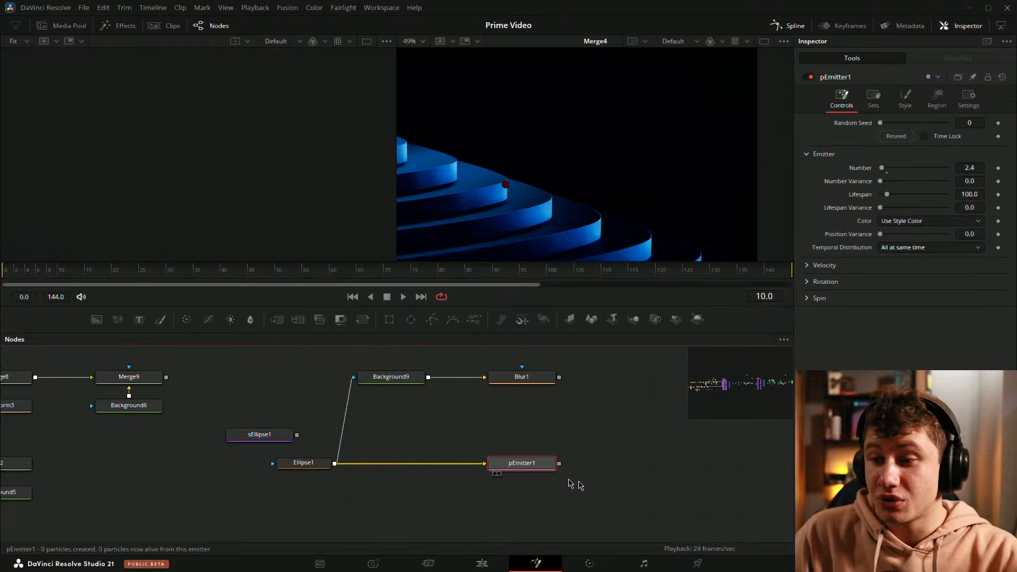
{"action": "mouse_move", "coordinate": [318, 464]}
{"action": "left_mouse_down"}
{"action": "mouse_move", "coordinate": [406, 464]}
{"action": "mouse_move", "coordinate": [325, 466]}
{"action": "left_mouse_up"}
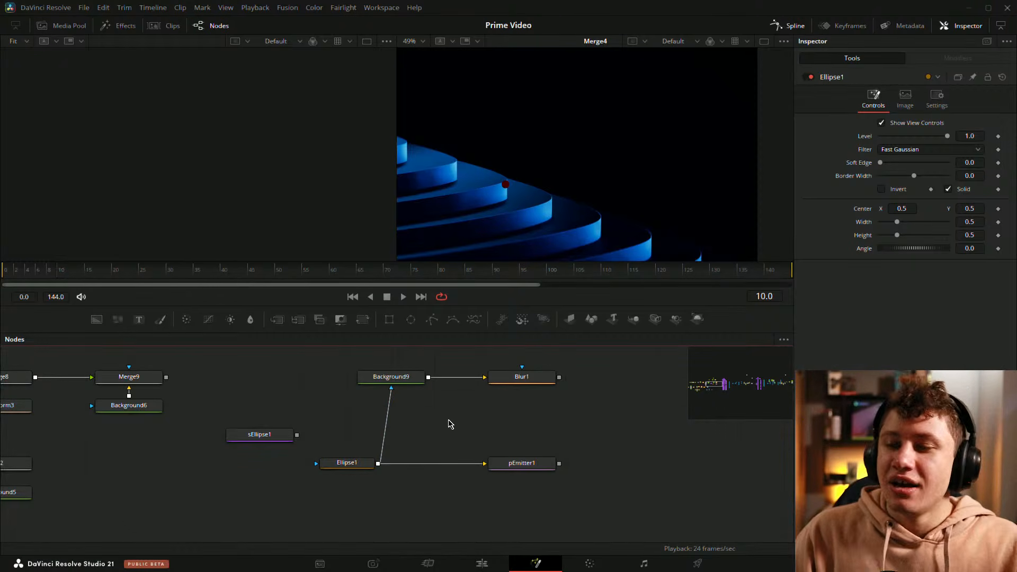
{"action": "left_click_drag", "start_coordinate": [520, 420], "coordinate": [473, 443]}
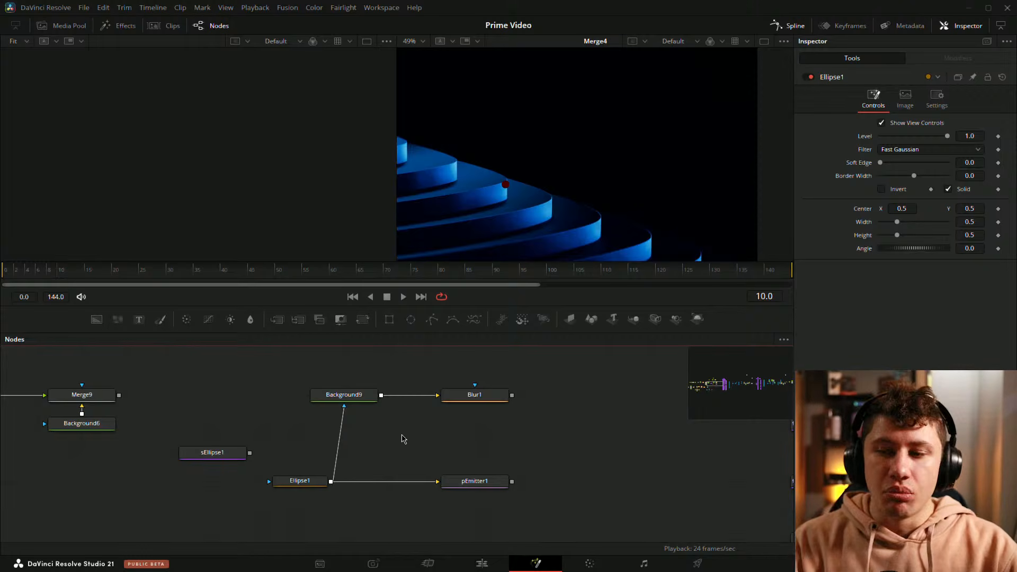
Step: Delete the remaining example nodes Ellipse1, Background9, Blur1, pEmitter1 and sEllipse1
{"action": "scroll", "coordinate": [498, 426], "scroll_direction": "down", "scroll_amount": 5}
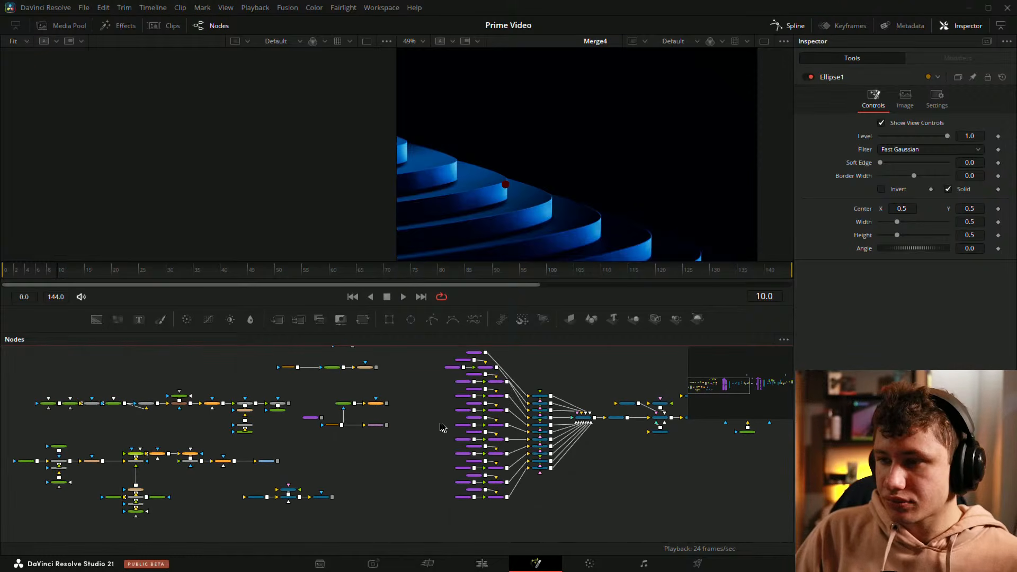
{"action": "left_click_drag", "start_coordinate": [430, 393], "coordinate": [480, 394]}
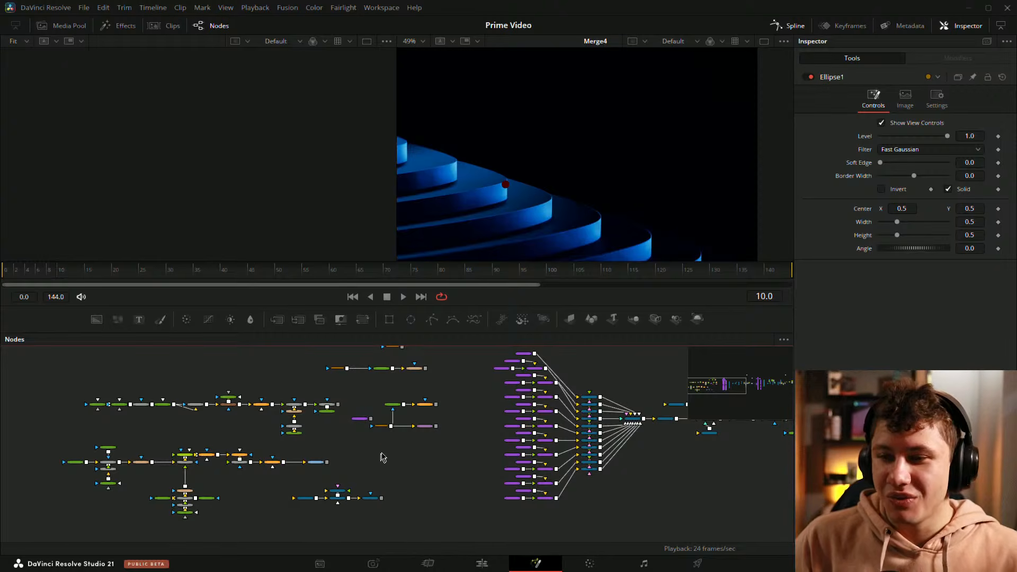
{"action": "scroll", "coordinate": [388, 432], "scroll_direction": "up", "scroll_amount": 3}
{"action": "scroll", "coordinate": [400, 428], "scroll_direction": "down", "scroll_amount": 1}
{"action": "left_click_drag", "start_coordinate": [511, 409], "coordinate": [463, 417]}
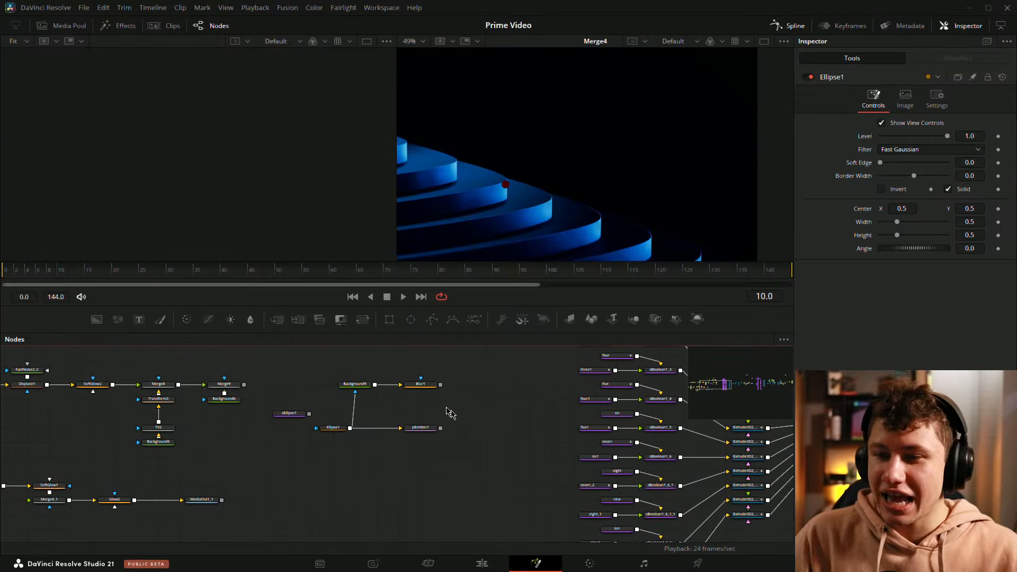
{"action": "left_click_drag", "start_coordinate": [335, 361], "coordinate": [427, 391]}
{"action": "left_click_drag", "start_coordinate": [323, 379], "coordinate": [450, 466]}
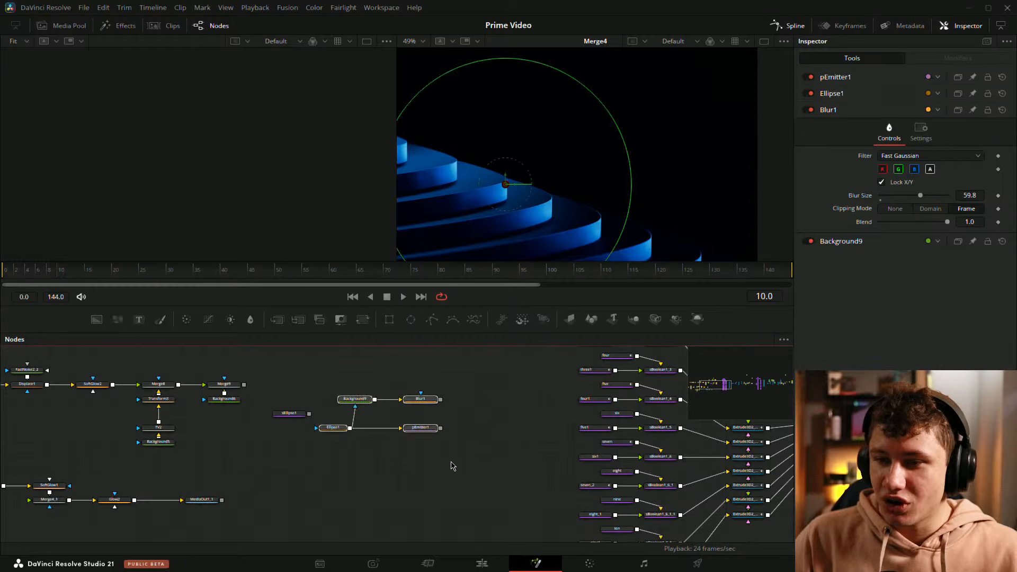
{"action": "key", "text": "Delete"}
{"action": "left_click", "coordinate": [289, 414]}
{"action": "key", "text": "Delete"}
Step: Check the Text3D1, Camera3D1, Merge3D5 and Renderer3D1 node group and save the project
{"action": "left_click_drag", "start_coordinate": [338, 496], "coordinate": [699, 350]}
{"action": "left_click_drag", "start_coordinate": [681, 407], "coordinate": [329, 425]}
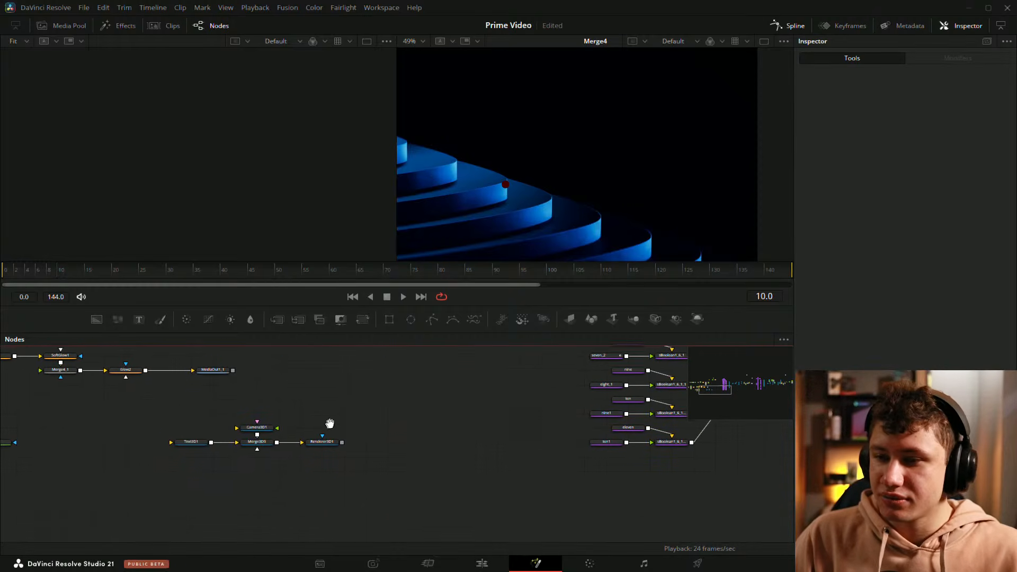
{"action": "left_click_drag", "start_coordinate": [148, 407], "coordinate": [361, 470]}
{"action": "left_click_drag", "start_coordinate": [379, 401], "coordinate": [135, 454]}
{"action": "left_click", "coordinate": [231, 418]}
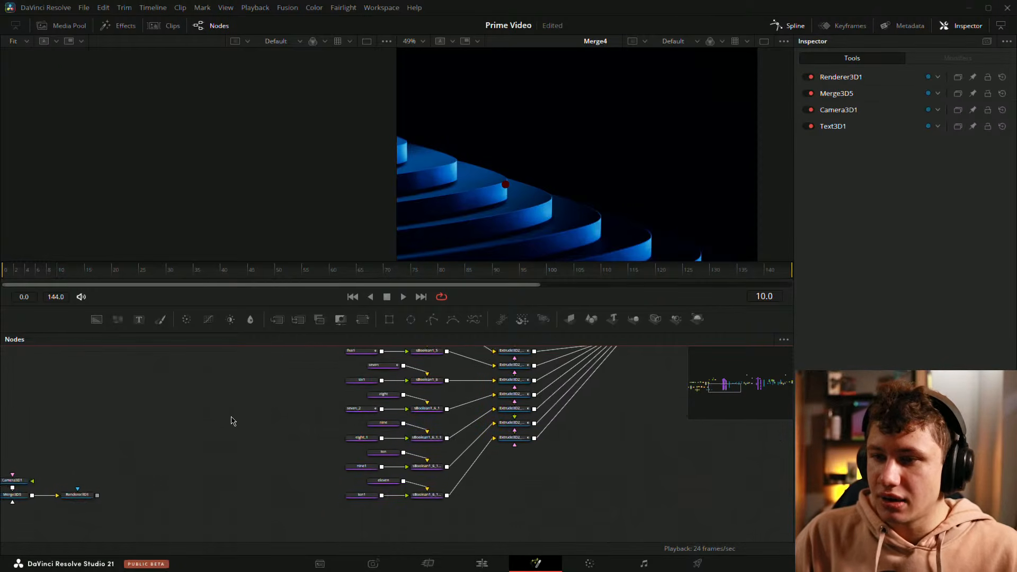
{"action": "left_click_drag", "start_coordinate": [468, 362], "coordinate": [358, 457]}
{"action": "key", "text": "ctrl+s"}
Step: View the outputs of Merge3 at frame 12 and Merge2 at frame 10 beside Merge4, fitting the Merge4 image to its viewer
{"action": "scroll", "coordinate": [538, 483], "scroll_direction": "down", "scroll_amount": 5}
{"action": "left_click_drag", "start_coordinate": [556, 478], "coordinate": [429, 468]}
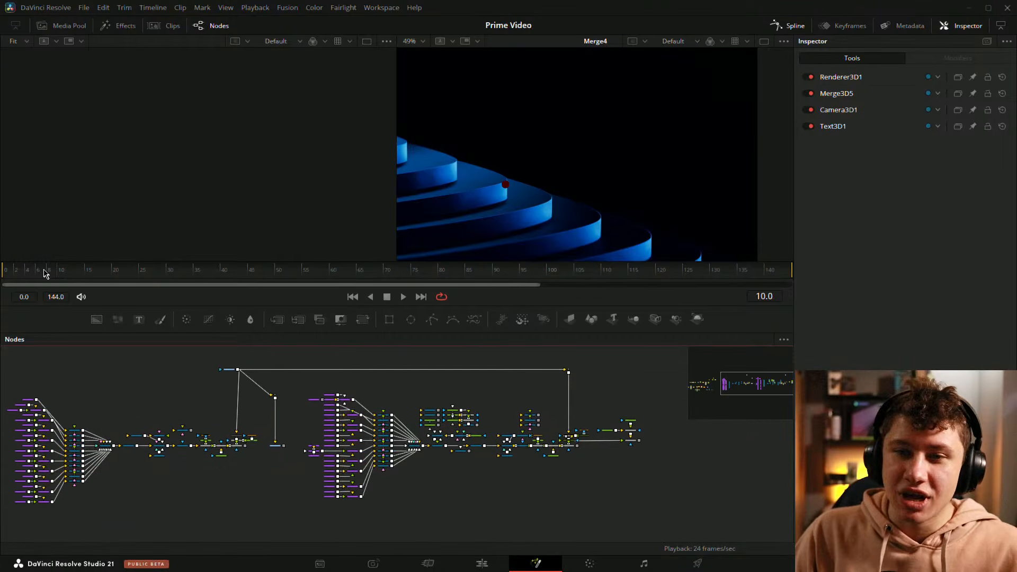
{"action": "left_click_drag", "start_coordinate": [44, 272], "coordinate": [100, 329]}
{"action": "scroll", "coordinate": [153, 413], "scroll_direction": "up", "scroll_amount": 5}
{"action": "left_click_drag", "start_coordinate": [141, 443], "coordinate": [257, 408]}
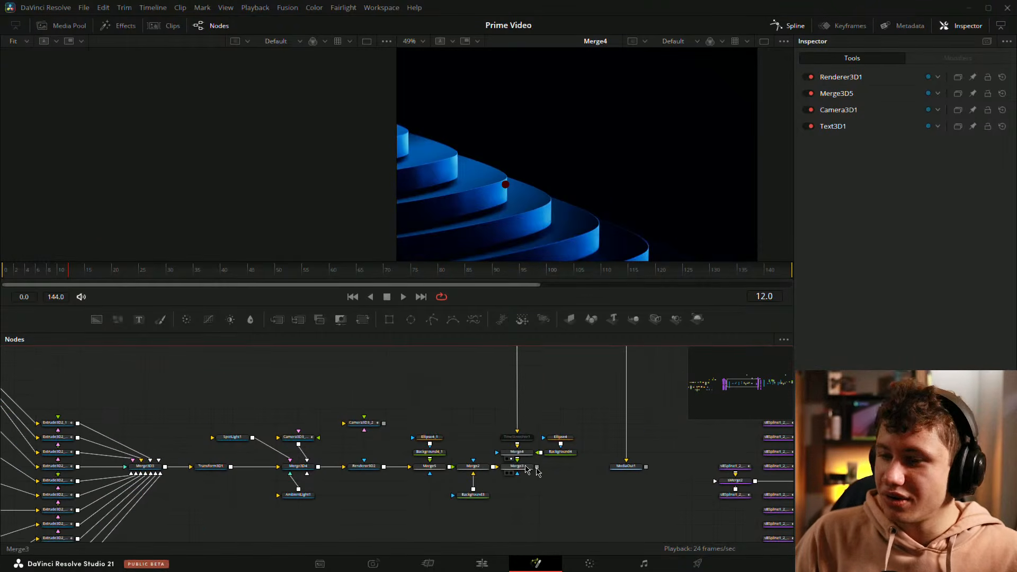
{"action": "key", "text": "1"}
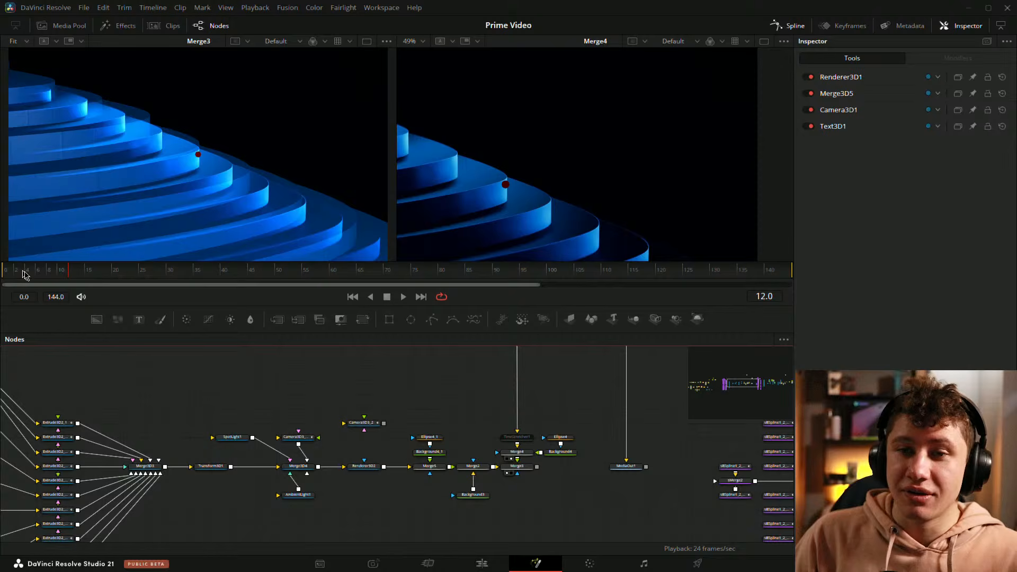
{"action": "key", "text": "1"}
{"action": "mouse_move", "coordinate": [41, 273]}
{"action": "left_mouse_down"}
{"action": "mouse_move", "coordinate": [122, 267]}
{"action": "mouse_move", "coordinate": [21, 272]}
{"action": "mouse_move", "coordinate": [82, 272]}
{"action": "mouse_move", "coordinate": [59, 273]}
{"action": "left_mouse_up"}
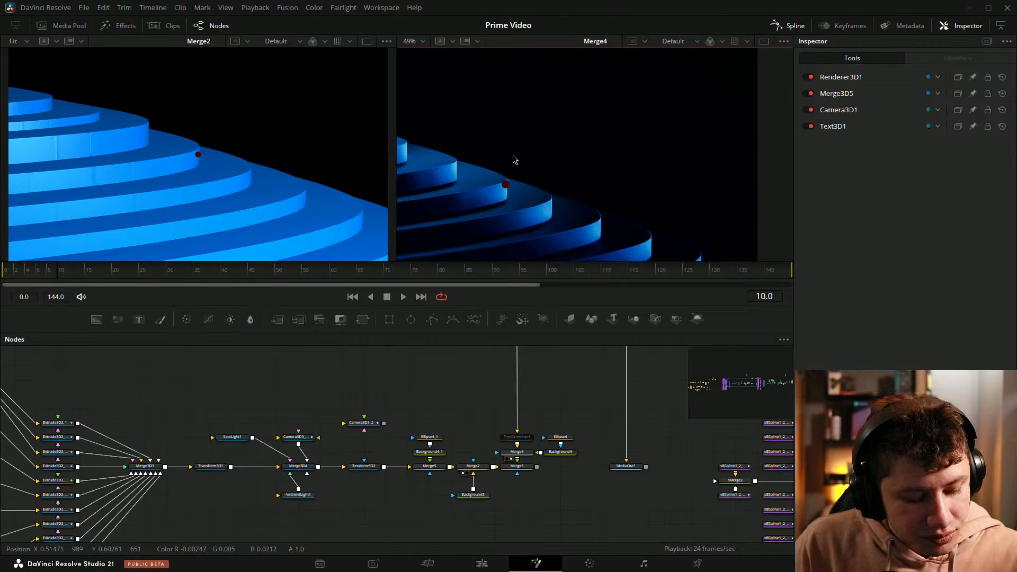
{"action": "key", "text": "ctrl+f"}
Step: Swap Merge3D4's camera from Camera3D3_2_1 to Camera3D3_2 and position the connected camera above Merge3D4
{"action": "scroll", "coordinate": [533, 421], "scroll_direction": "up", "scroll_amount": 3}
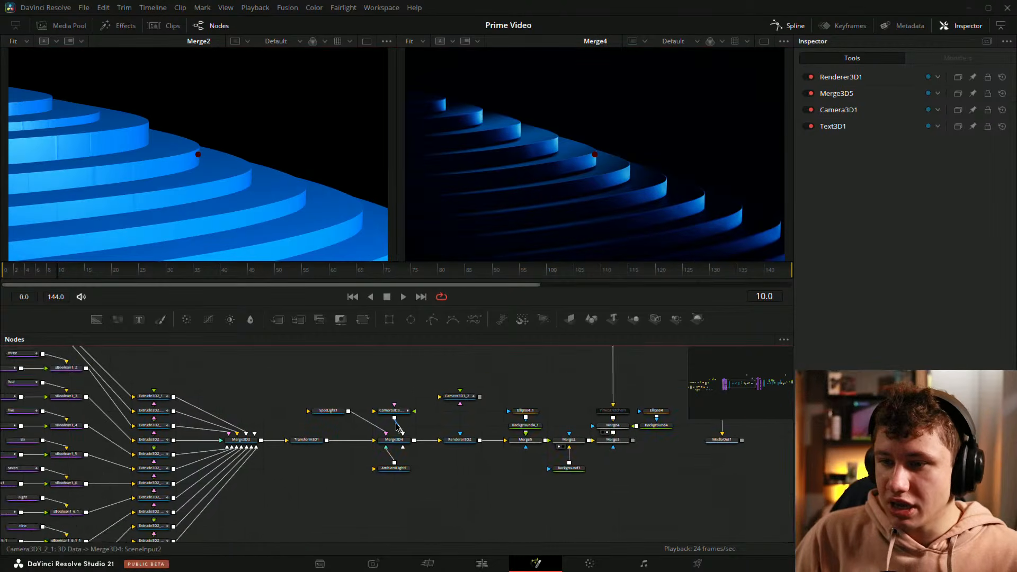
{"action": "left_click_drag", "start_coordinate": [513, 385], "coordinate": [394, 365]}
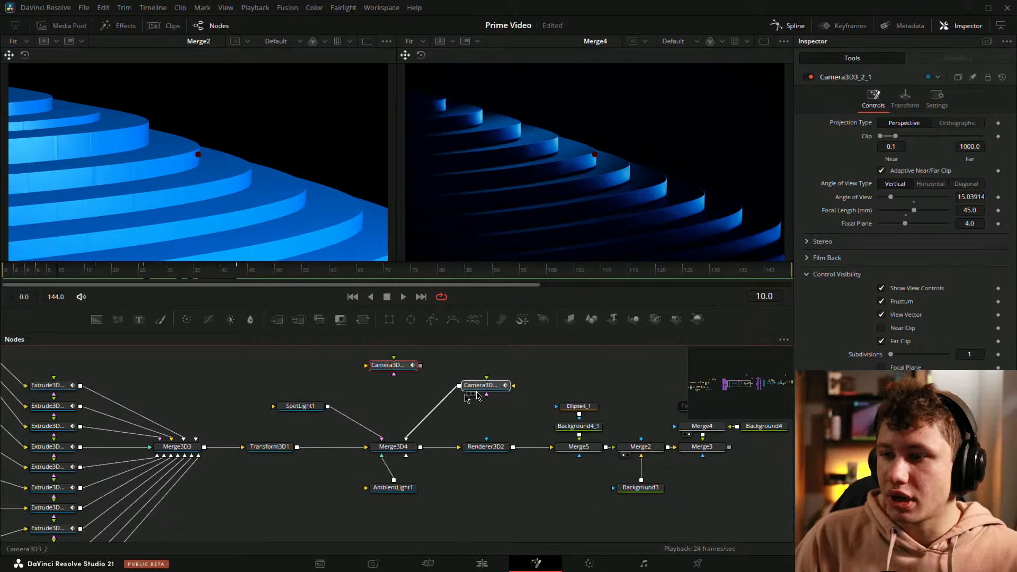
{"action": "left_click_drag", "start_coordinate": [481, 387], "coordinate": [388, 406]}
Step: Show the Merge3 output beside Merge4 at frame 5 and fit it to its viewer
{"action": "left_click_drag", "start_coordinate": [598, 454], "coordinate": [371, 470]}
{"action": "left_click_drag", "start_coordinate": [479, 466], "coordinate": [217, 186]}
{"action": "scroll", "coordinate": [226, 171], "scroll_direction": "down", "scroll_amount": 2}
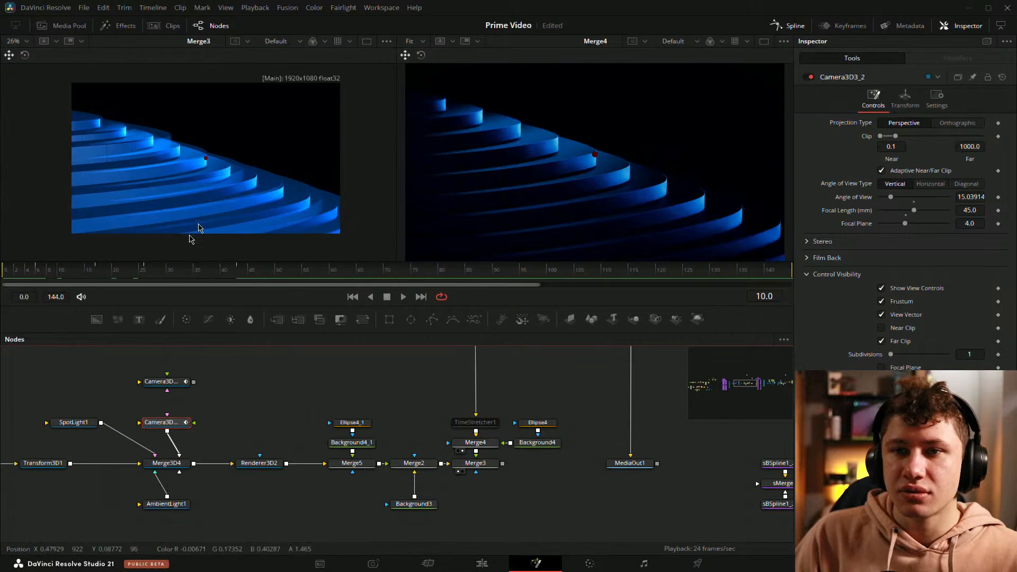
{"action": "left_click", "coordinate": [35, 271]}
{"action": "key", "text": "ctrl+f"}
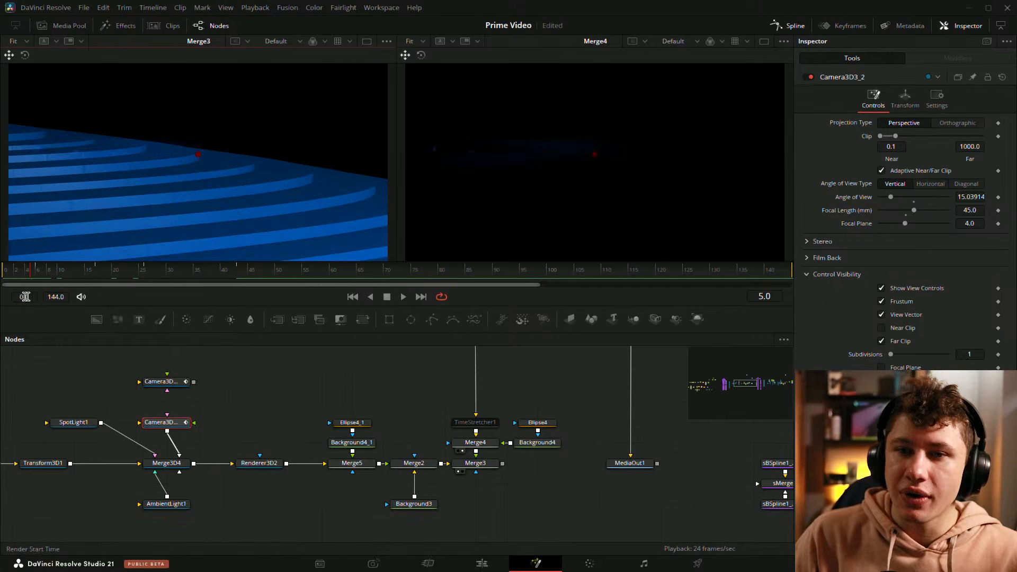
Step: Play the animation from frame 0 and restart it near the beginning to compare Merge3 with Merge4
{"action": "left_click_drag", "start_coordinate": [36, 275], "coordinate": [5, 273]}
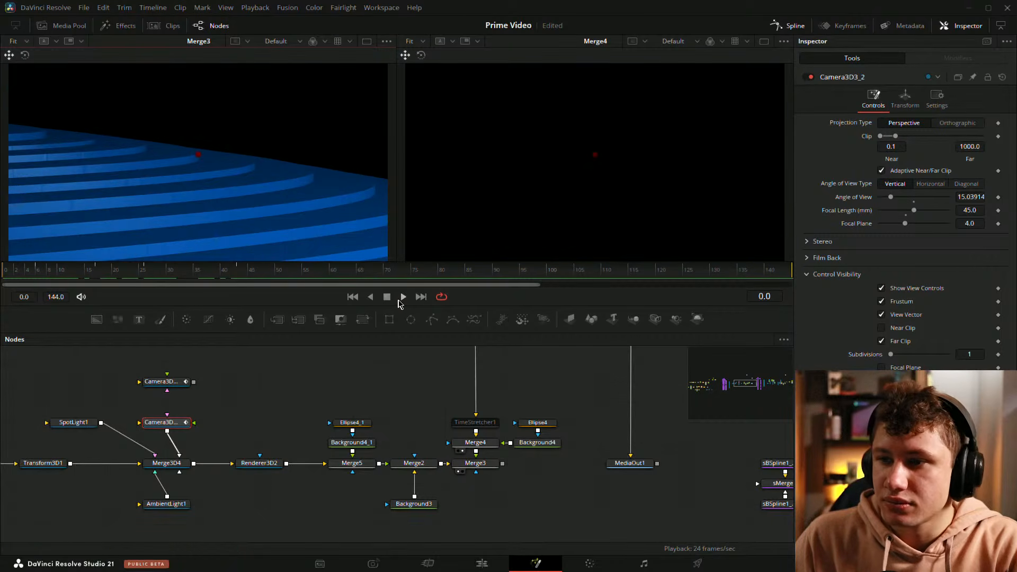
{"action": "left_click", "coordinate": [402, 298]}
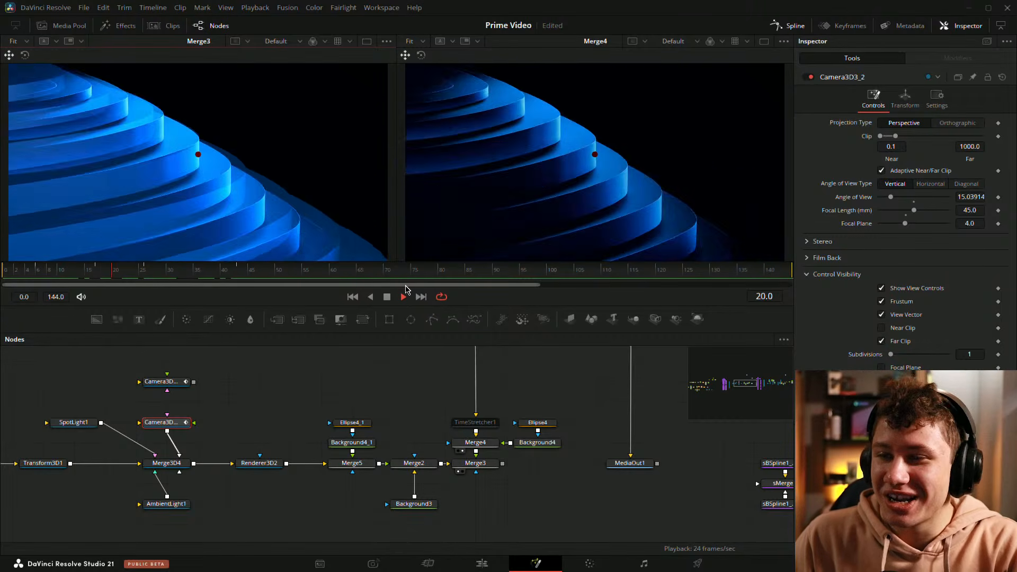
{"action": "left_click", "coordinate": [17, 271]}
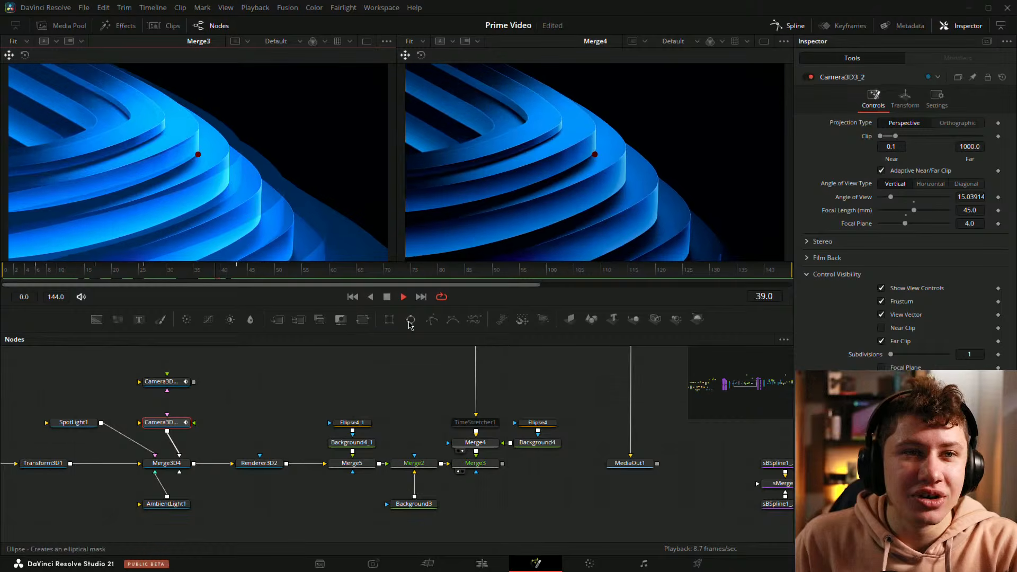
Step: Stop the playback, return to frame 5 and save the project
{"action": "key", "text": "space"}
{"action": "left_click_drag", "start_coordinate": [118, 275], "coordinate": [33, 290]}
{"action": "left_click", "coordinate": [295, 405]}
{"action": "key", "text": "ctrl+s"}
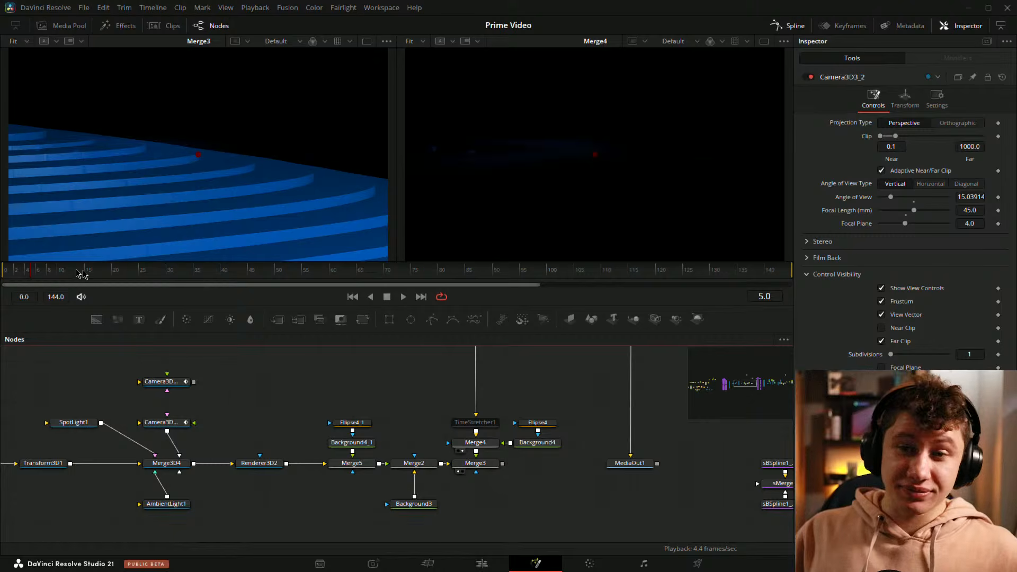
Step: Compare Merge3 with Merge4 at frame 34, and show the Merge2 output in place of Merge3 at frame 18
{"action": "left_click_drag", "start_coordinate": [81, 273], "coordinate": [189, 280]}
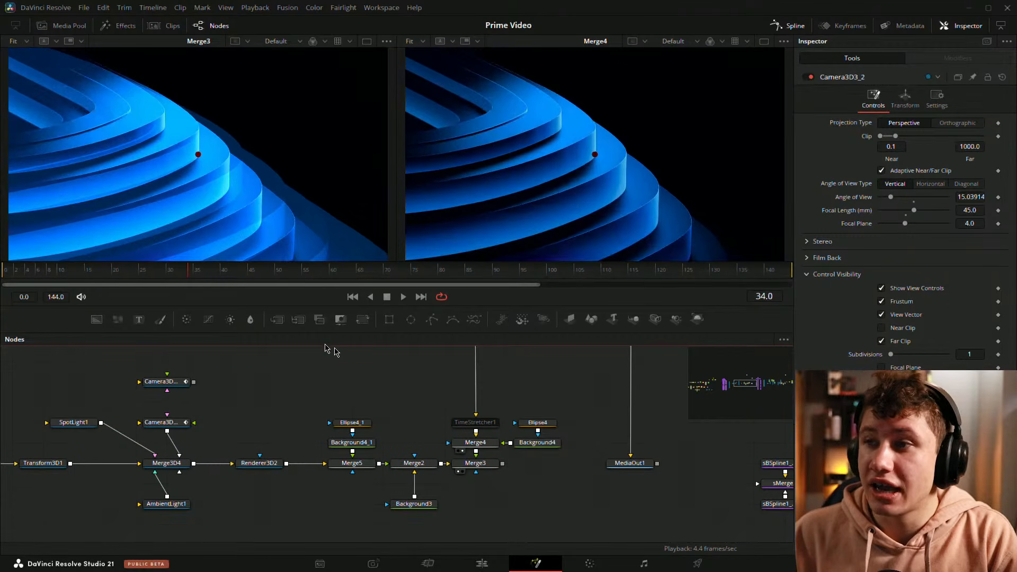
{"action": "left_click_drag", "start_coordinate": [401, 480], "coordinate": [176, 194]}
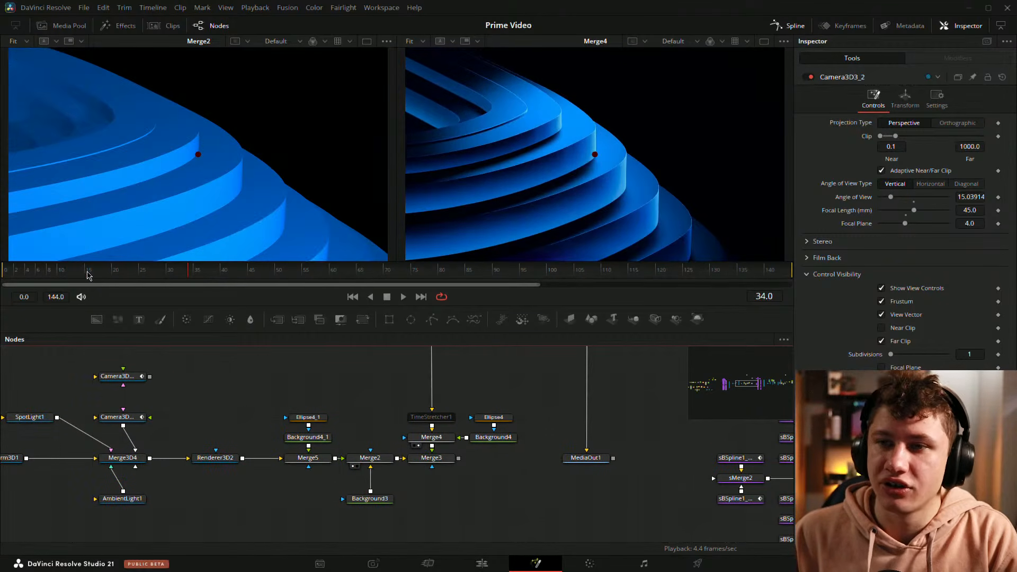
{"action": "mouse_move", "coordinate": [95, 268]}
{"action": "left_mouse_down"}
{"action": "mouse_move", "coordinate": [41, 275]}
{"action": "mouse_move", "coordinate": [164, 275]}
{"action": "mouse_move", "coordinate": [102, 269]}
{"action": "left_mouse_up"}
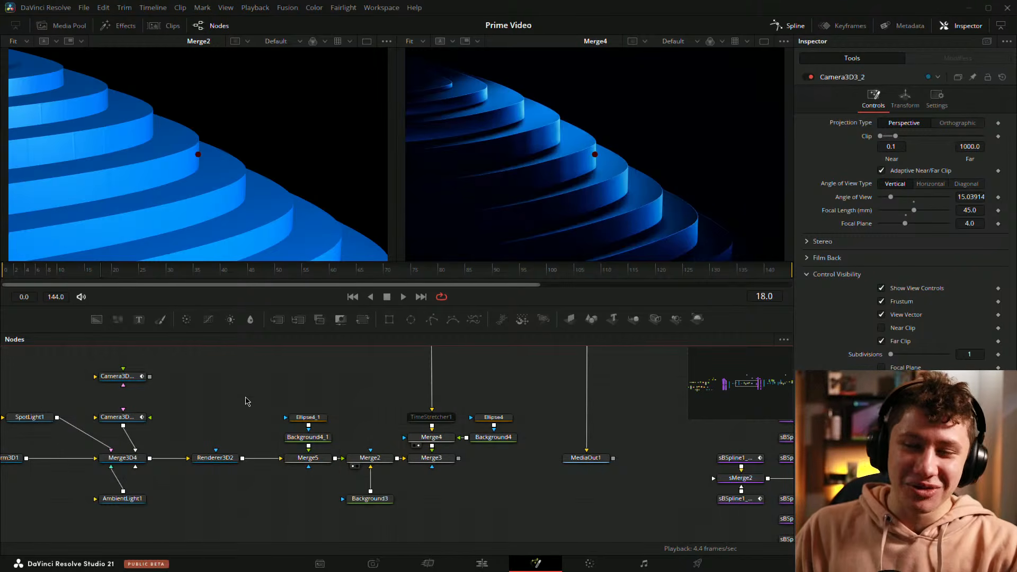
Step: Show the Merge1 and Merge10 outputs side by side from the text section at the end of the node tree
{"action": "left_click_drag", "start_coordinate": [348, 381], "coordinate": [303, 380]}
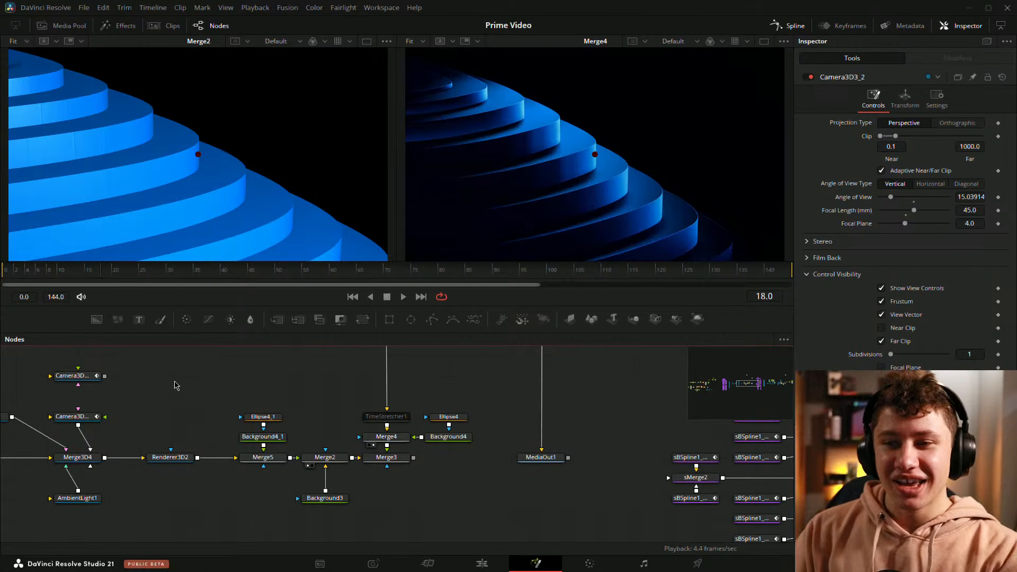
{"action": "scroll", "coordinate": [609, 439], "scroll_direction": "down", "scroll_amount": 6}
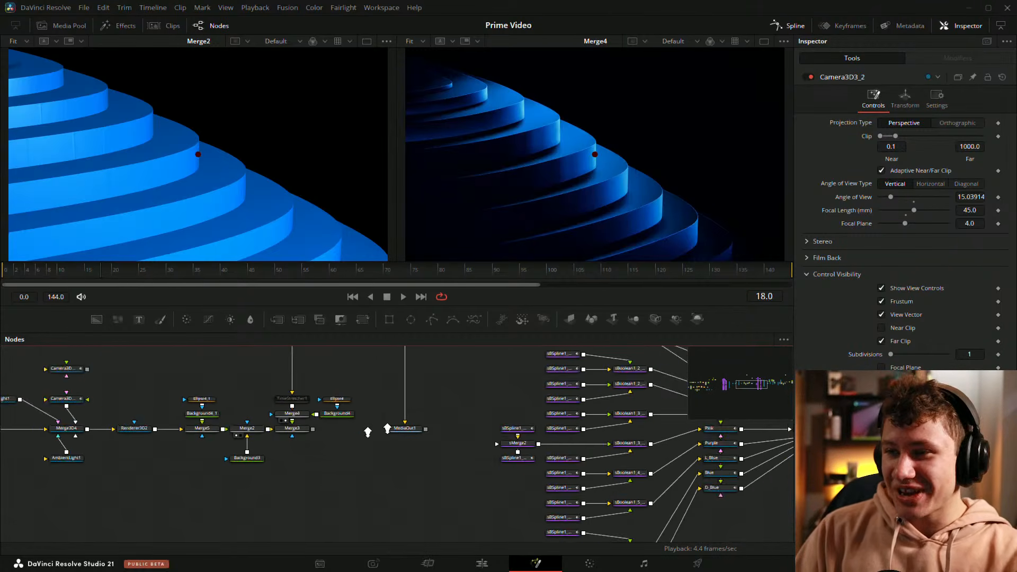
{"action": "scroll", "coordinate": [592, 452], "scroll_direction": "up", "scroll_amount": 8}
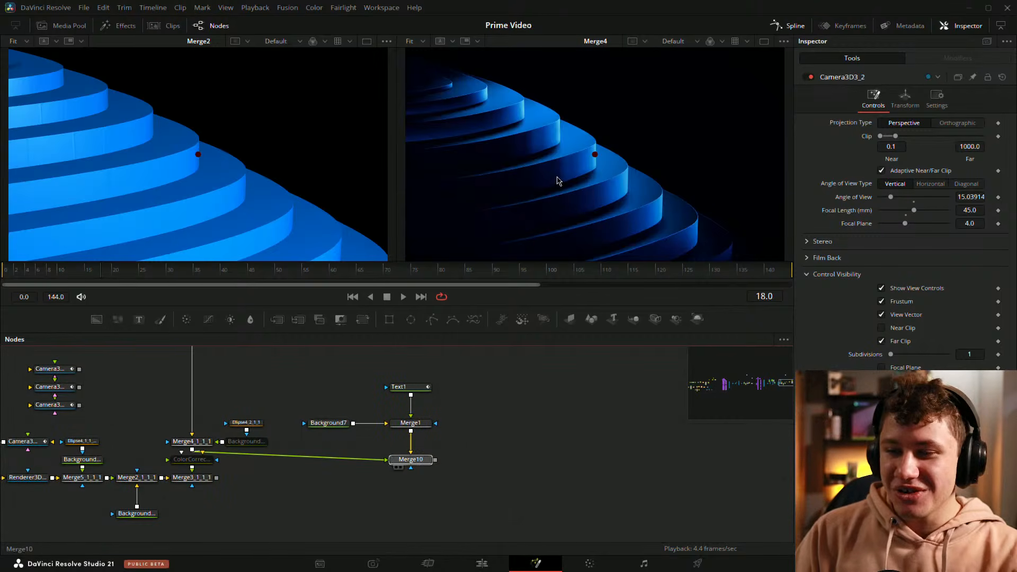
{"action": "key", "text": "2"}
{"action": "left_click", "coordinate": [457, 412]}
{"action": "left_click_drag", "start_coordinate": [407, 424], "coordinate": [249, 239]}
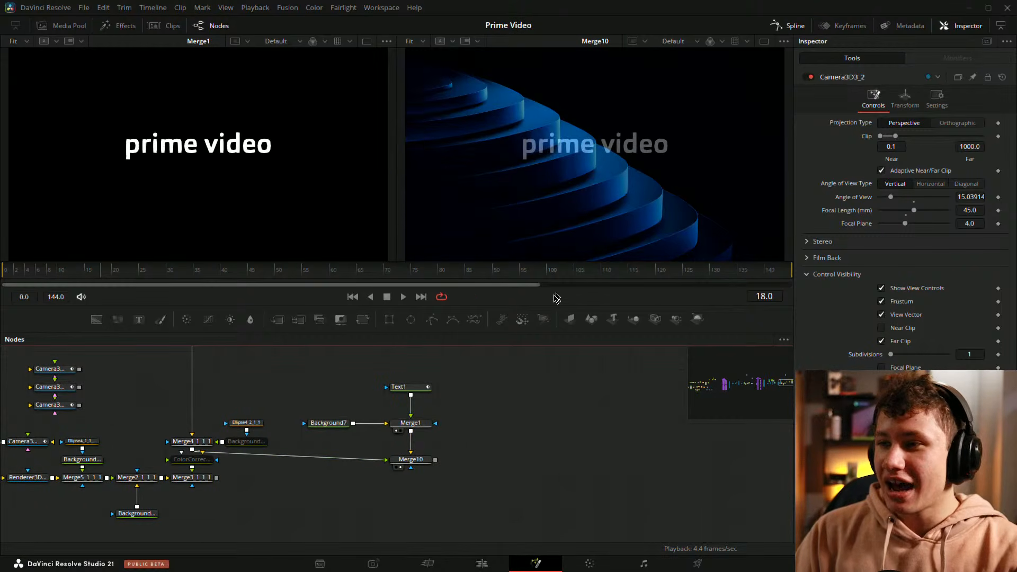
Step: Examine the prime video logo and smile arrow closely in the Merge10 output at frames 91 and 102
{"action": "mouse_move", "coordinate": [499, 271]}
{"action": "left_mouse_down"}
{"action": "mouse_move", "coordinate": [563, 274]}
{"action": "mouse_move", "coordinate": [393, 275]}
{"action": "mouse_move", "coordinate": [574, 270]}
{"action": "mouse_move", "coordinate": [497, 271]}
{"action": "left_mouse_up"}
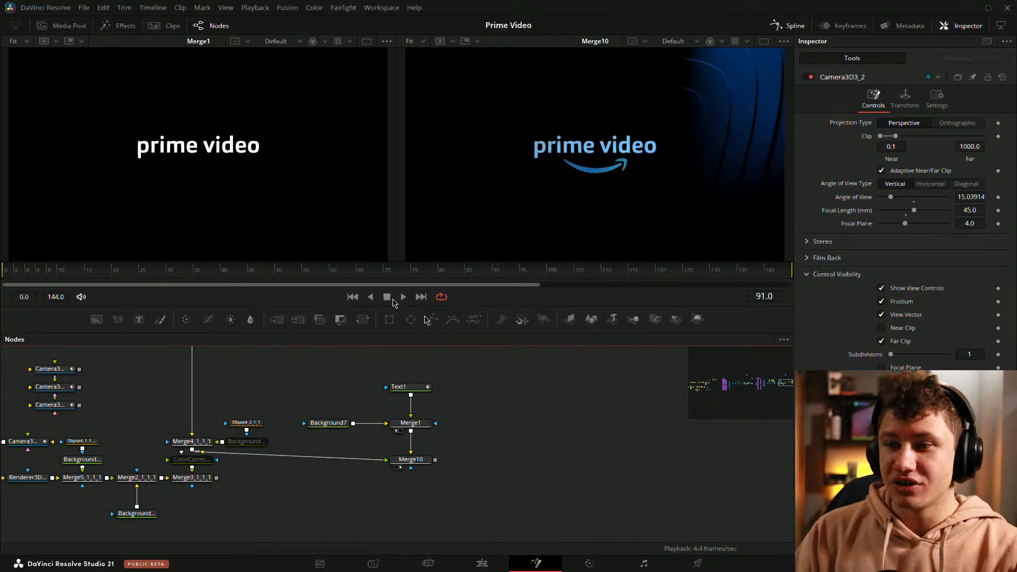
{"action": "scroll", "coordinate": [567, 154], "scroll_direction": "up", "scroll_amount": 5}
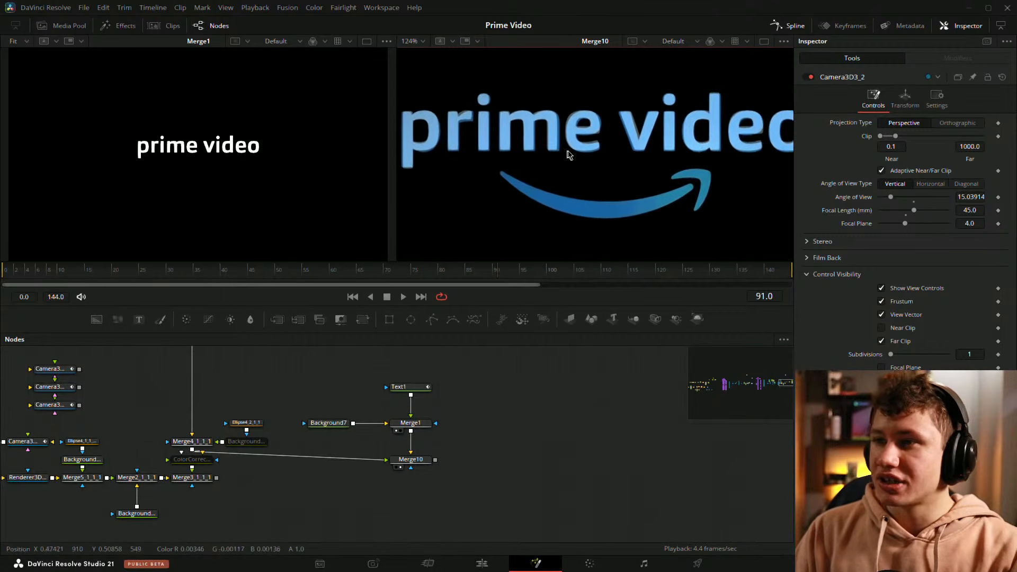
{"action": "left_click_drag", "start_coordinate": [496, 272], "coordinate": [558, 260]}
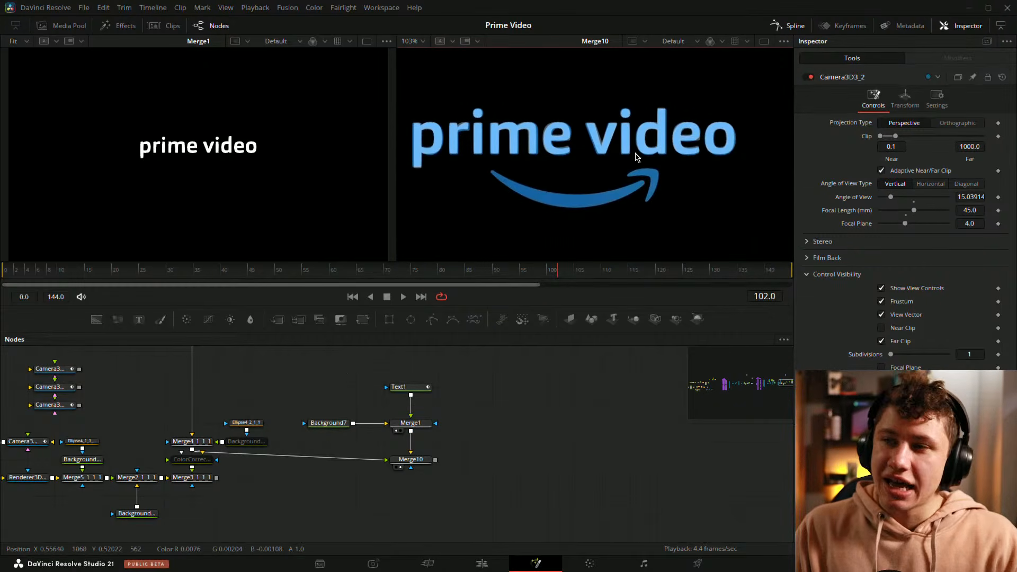
Step: Copy the smile-arrow shape nodes sBSpline1_3, sBSpline1_1_2 and sMerge1_2 and paste them in the empty space beside Merge1
{"action": "left_click_drag", "start_coordinate": [254, 405], "coordinate": [433, 429]}
{"action": "scroll", "coordinate": [387, 426], "scroll_direction": "down", "scroll_amount": 3}
{"action": "left_click_drag", "start_coordinate": [282, 424], "coordinate": [506, 443]}
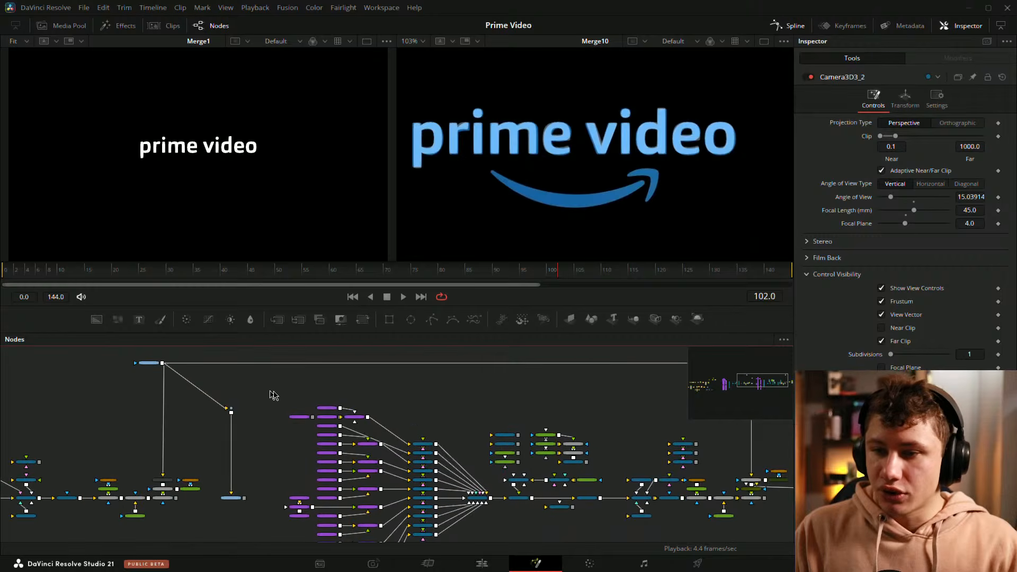
{"action": "scroll", "coordinate": [331, 398], "scroll_direction": "up", "scroll_amount": 3}
{"action": "left_click_drag", "start_coordinate": [311, 404], "coordinate": [377, 445]}
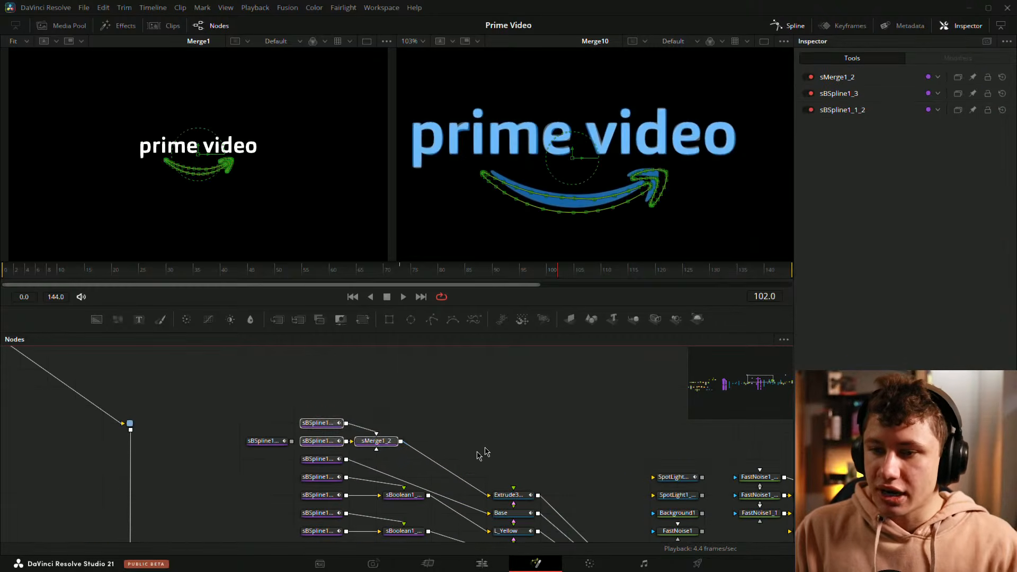
{"action": "left_click_drag", "start_coordinate": [481, 450], "coordinate": [76, 441]}
{"action": "left_click_drag", "start_coordinate": [577, 419], "coordinate": [153, 369]}
{"action": "scroll", "coordinate": [549, 410], "scroll_direction": "down", "scroll_amount": 3}
{"action": "left_click_drag", "start_coordinate": [624, 431], "coordinate": [447, 419]}
{"action": "left_click", "coordinate": [438, 452]}
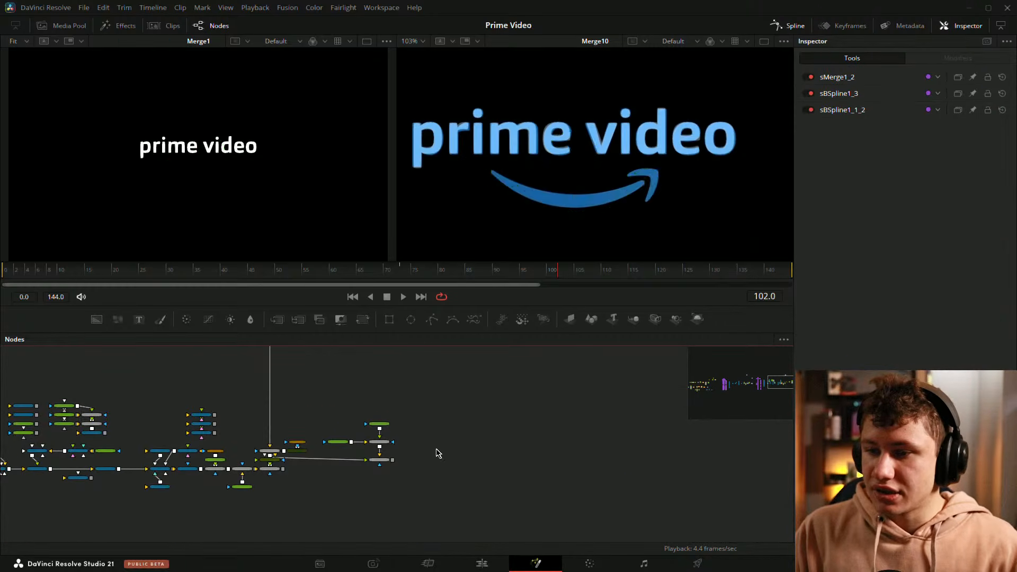
{"action": "key", "text": "ctrl+v"}
{"action": "scroll", "coordinate": [438, 452], "scroll_direction": "up", "scroll_amount": 4}
{"action": "left_click_drag", "start_coordinate": [480, 470], "coordinate": [551, 399]}
{"action": "left_click", "coordinate": [610, 382]}
{"action": "left_click_drag", "start_coordinate": [610, 383], "coordinate": [573, 417]}
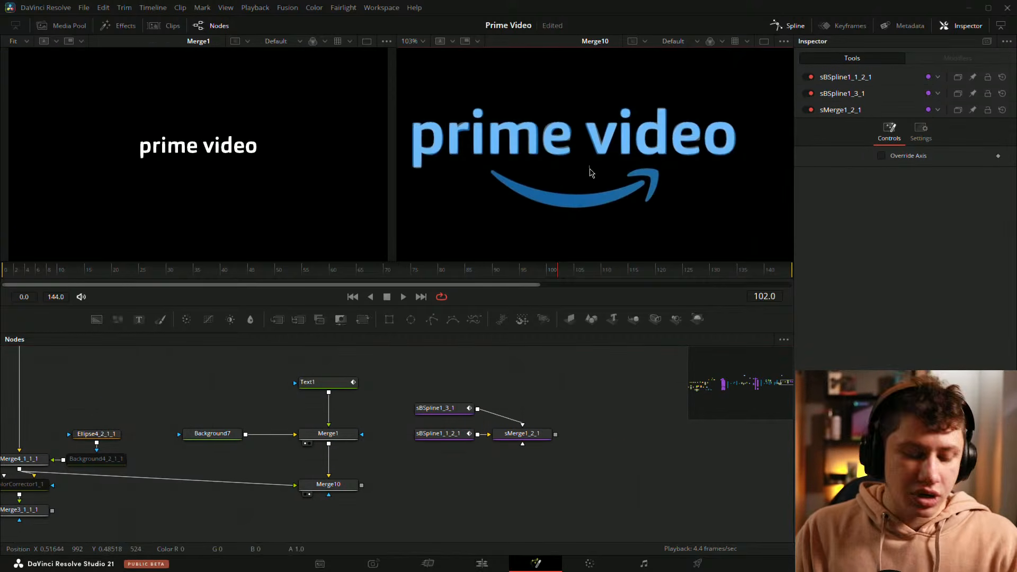
Step: Fit the Merge10 image, go to frame 60 and show Merge2_1_1_1 and ColorCorrector1_1 side by side
{"action": "key", "text": "ctrl+f"}
{"action": "left_click_drag", "start_coordinate": [560, 270], "coordinate": [329, 275]}
{"action": "left_click_drag", "start_coordinate": [245, 391], "coordinate": [567, 390]}
{"action": "left_click_drag", "start_coordinate": [305, 430], "coordinate": [581, 418]}
{"action": "scroll", "coordinate": [580, 419], "scroll_direction": "down", "scroll_amount": 3}
{"action": "scroll", "coordinate": [454, 460], "scroll_direction": "up", "scroll_amount": 3}
{"action": "left_click_drag", "start_coordinate": [454, 460], "coordinate": [209, 460]}
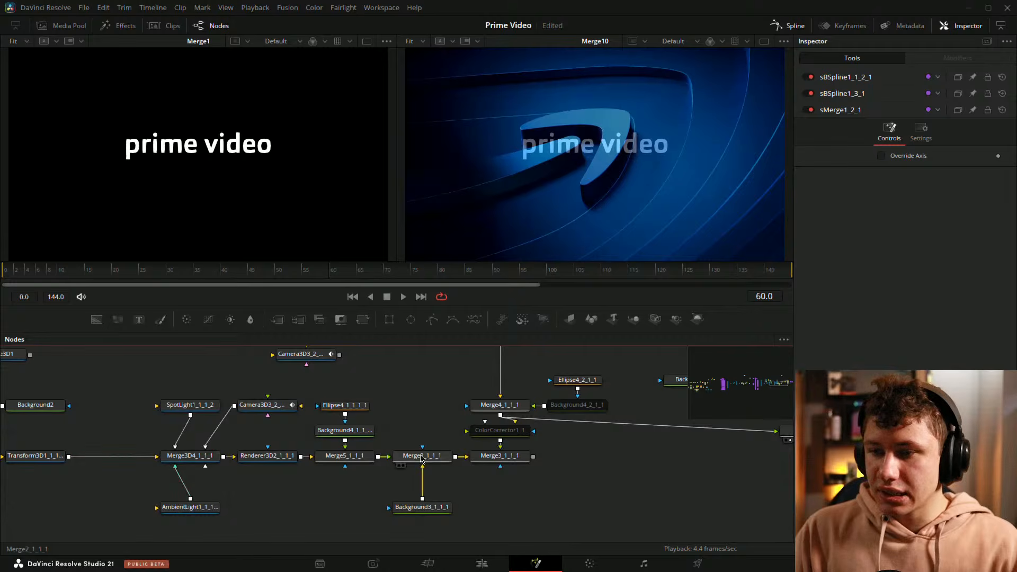
{"action": "left_click", "coordinate": [495, 407]}
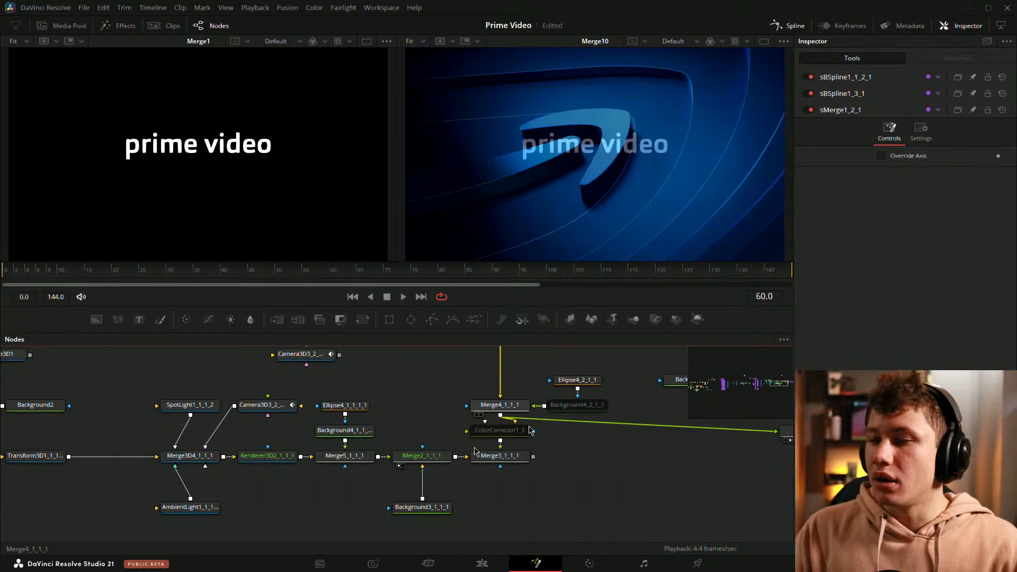
{"action": "left_click", "coordinate": [482, 441]}
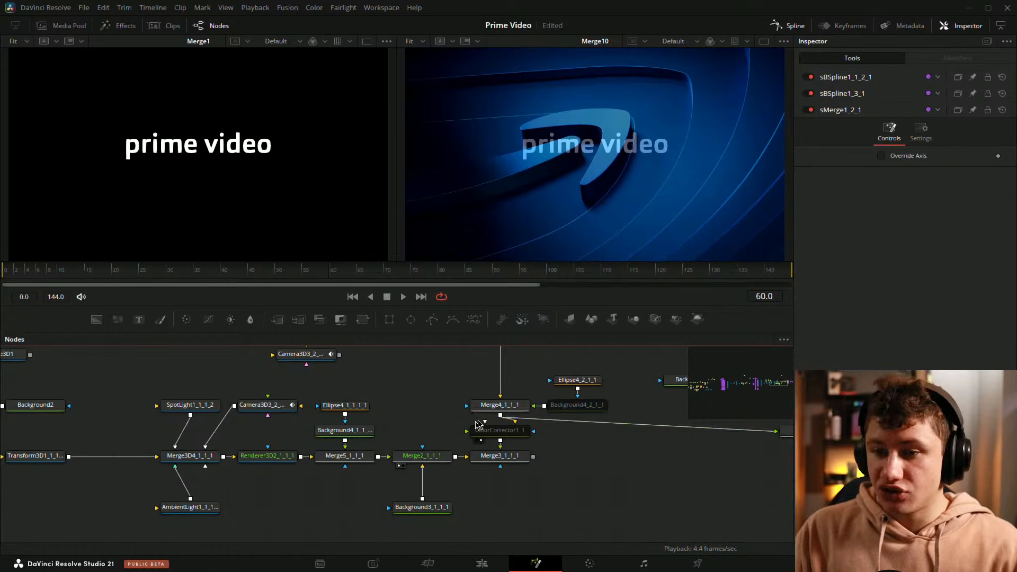
Step: Scrub the two outputs from frame 0 to frame 50 and play the animation, stopping at frame 92
{"action": "left_click_drag", "start_coordinate": [269, 277], "coordinate": [7, 274]}
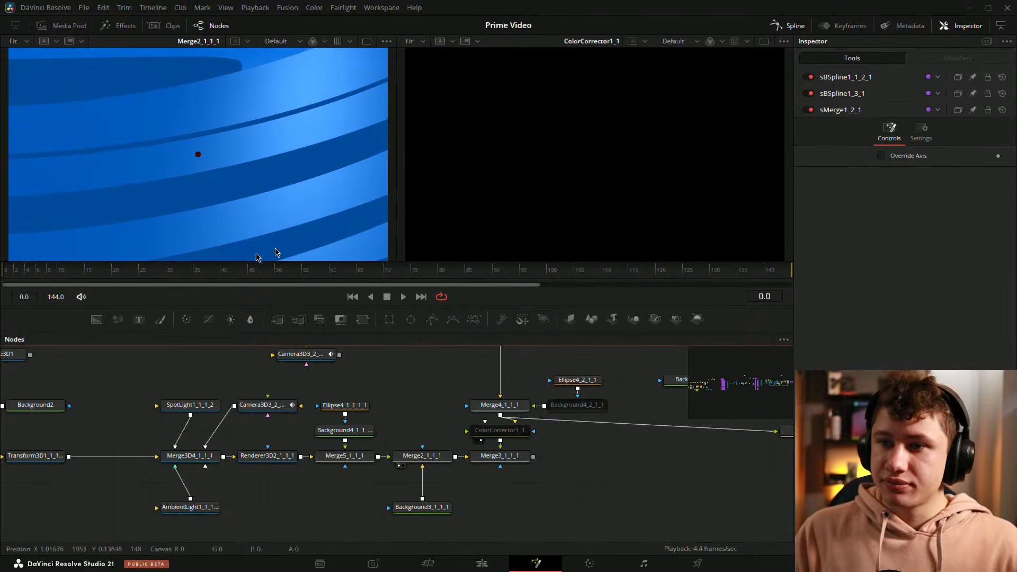
{"action": "left_click_drag", "start_coordinate": [81, 272], "coordinate": [298, 279]}
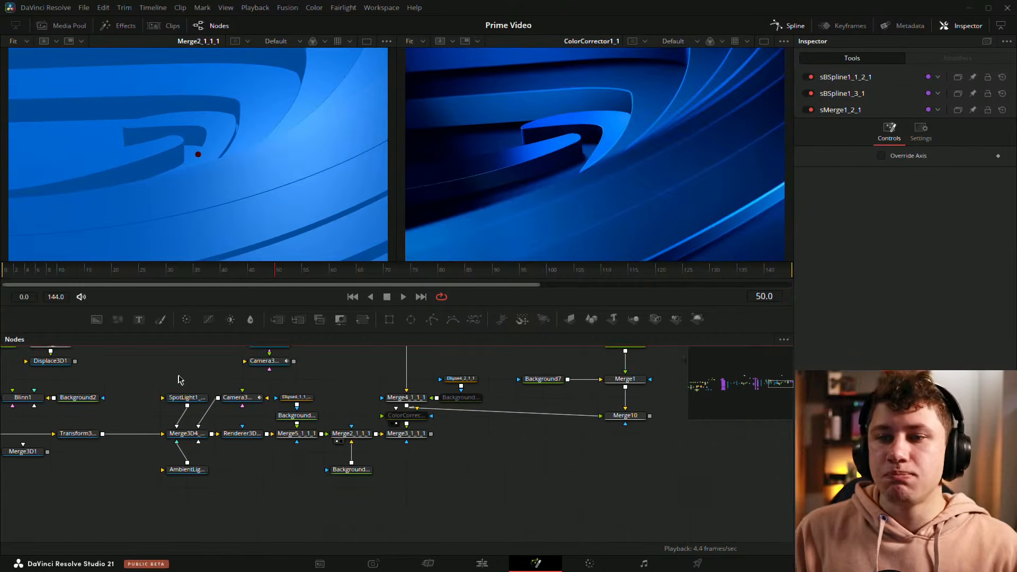
{"action": "scroll", "coordinate": [237, 374], "scroll_direction": "down", "scroll_amount": 3}
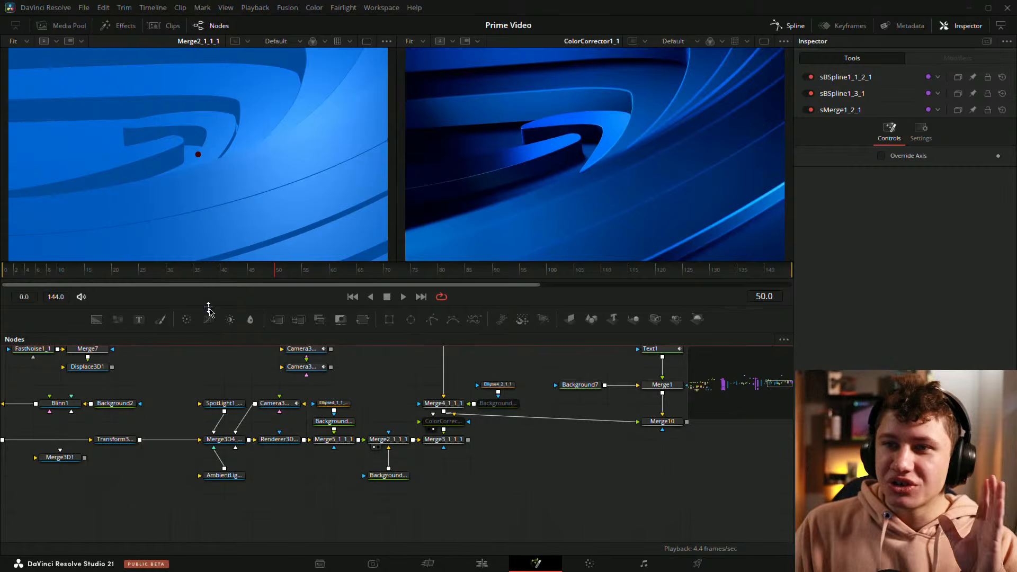
{"action": "left_click_drag", "start_coordinate": [211, 276], "coordinate": [333, 272]}
{"action": "key", "text": "space"}
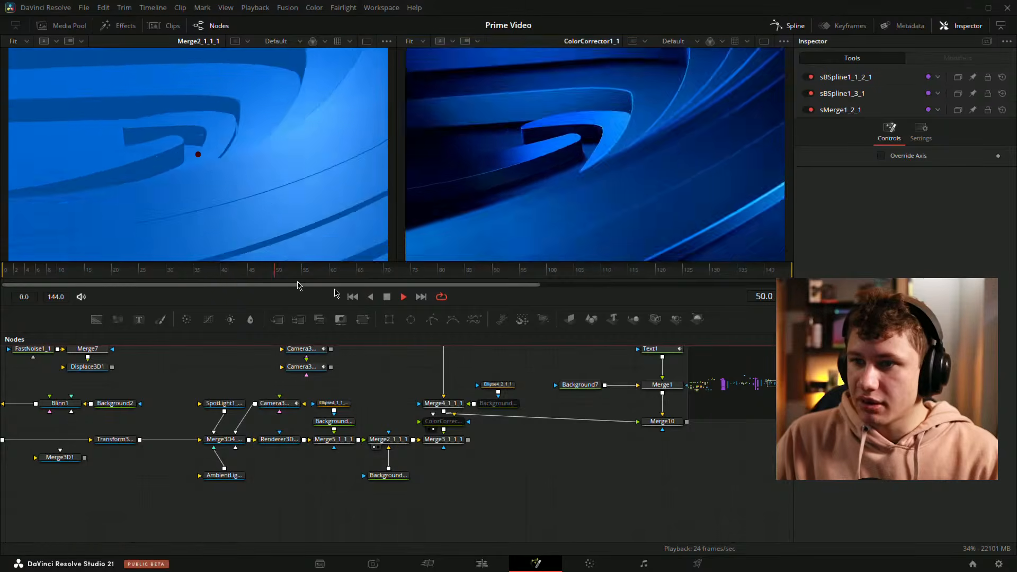
{"action": "key", "text": "space"}
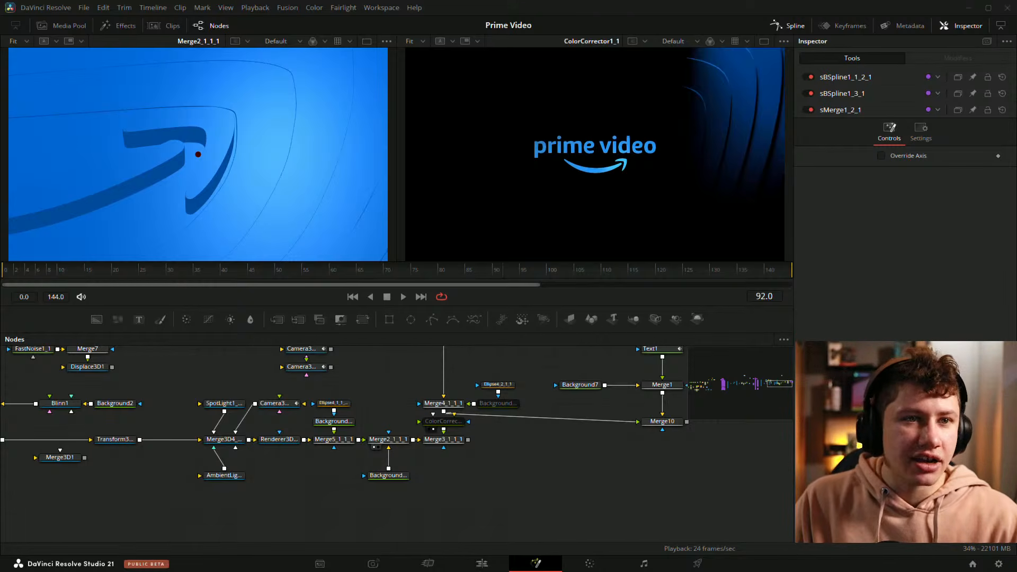
Step: Inspect the edge highlights of the ColorCorrector1_1 image up close at frame 52 and fit it back to its viewer
{"action": "left_click_drag", "start_coordinate": [357, 269], "coordinate": [296, 269]}
{"action": "left_click_drag", "start_coordinate": [320, 275], "coordinate": [288, 257]}
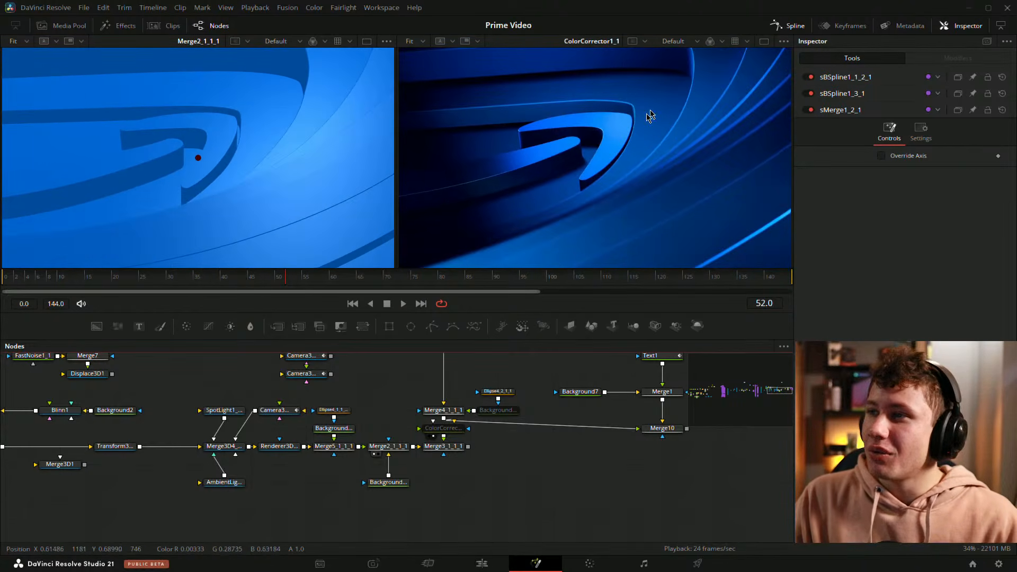
{"action": "scroll", "coordinate": [647, 113], "scroll_direction": "up", "scroll_amount": 2}
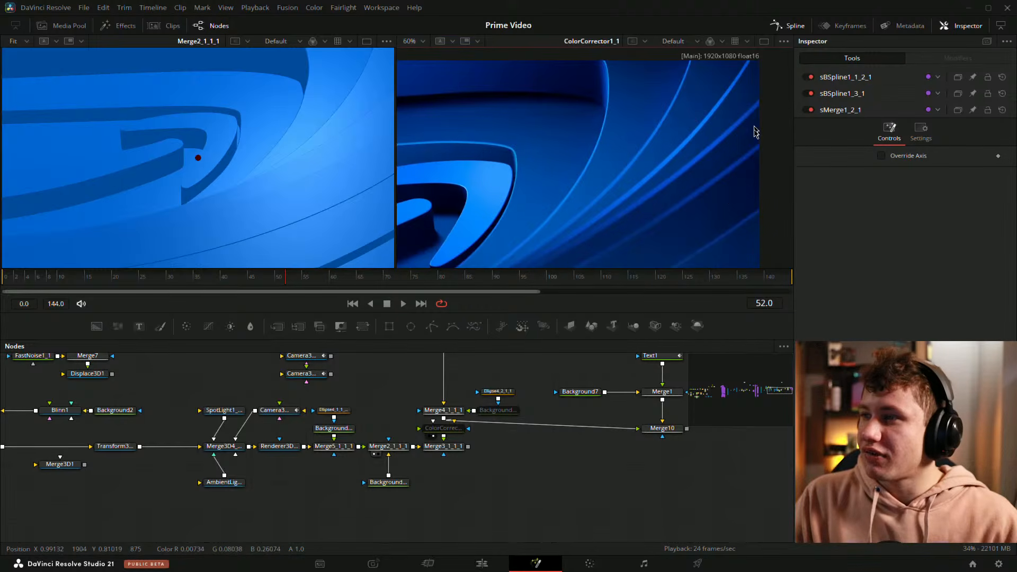
{"action": "scroll", "coordinate": [727, 154], "scroll_direction": "down", "scroll_amount": 5}
{"action": "scroll", "coordinate": [601, 143], "scroll_direction": "down", "scroll_amount": 3}
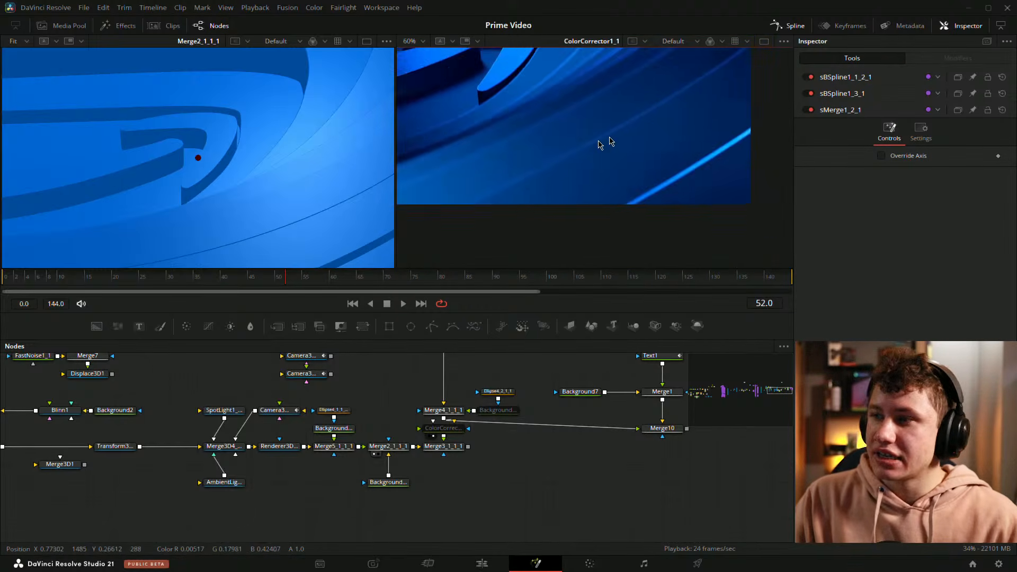
{"action": "key", "text": "ctrl+f"}
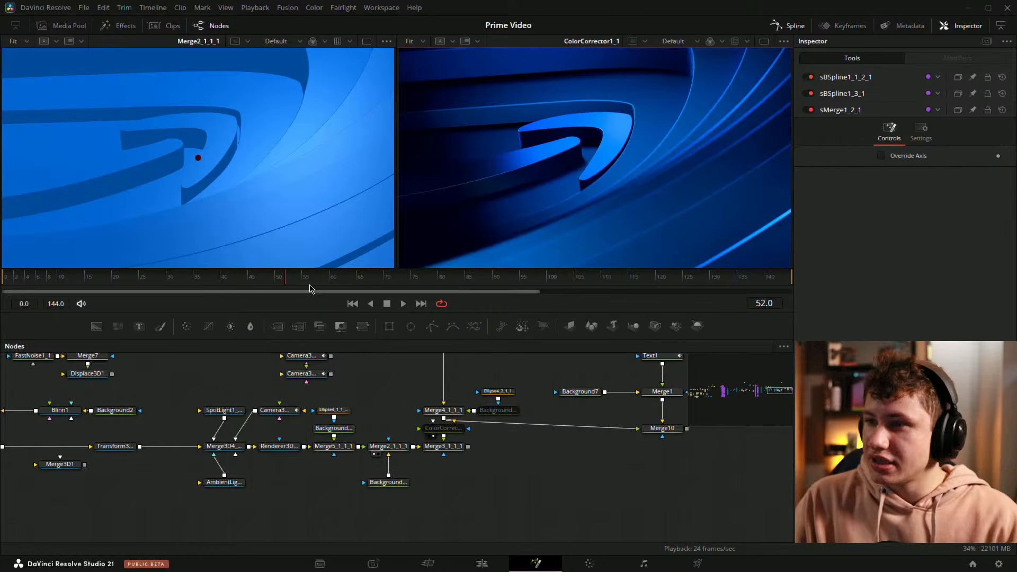
Step: Examine the lit ridges and outer corners of the ColorCorrector1_1 image at frame 48
{"action": "left_click_drag", "start_coordinate": [295, 281], "coordinate": [268, 282]}
{"action": "left_click_drag", "start_coordinate": [580, 201], "coordinate": [493, 158]}
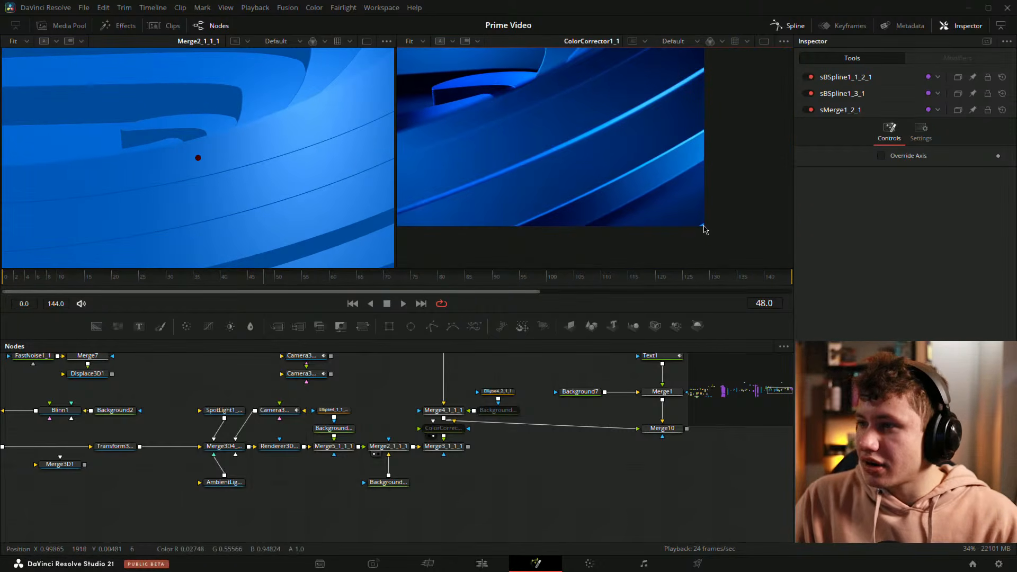
{"action": "scroll", "coordinate": [713, 239], "scroll_direction": "up", "scroll_amount": 2}
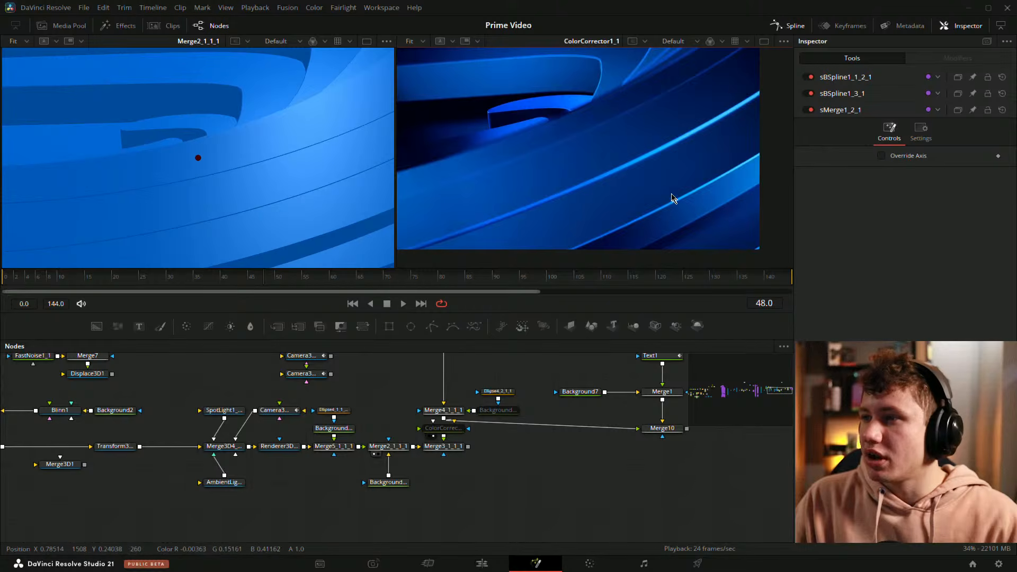
{"action": "left_click_drag", "start_coordinate": [631, 133], "coordinate": [709, 210]}
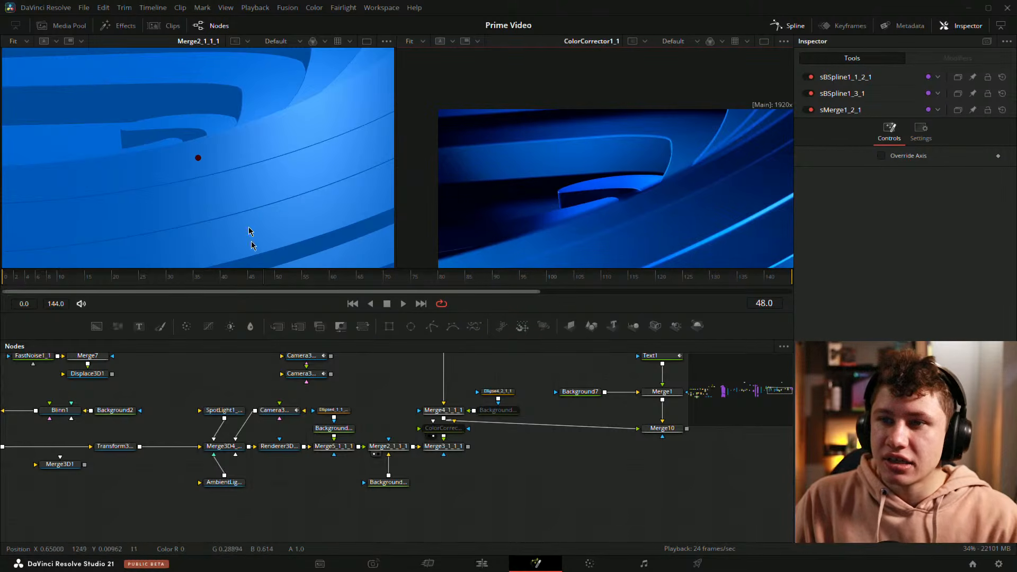
Step: Compare Merge2_1_1_1 with ColorCorrector1_1 at frame 52 and refit the Merge2_1_1_1 image to its viewer
{"action": "left_click", "coordinate": [264, 281]}
{"action": "left_click_drag", "start_coordinate": [263, 281], "coordinate": [286, 281]}
{"action": "scroll", "coordinate": [319, 169], "scroll_direction": "down", "scroll_amount": 3}
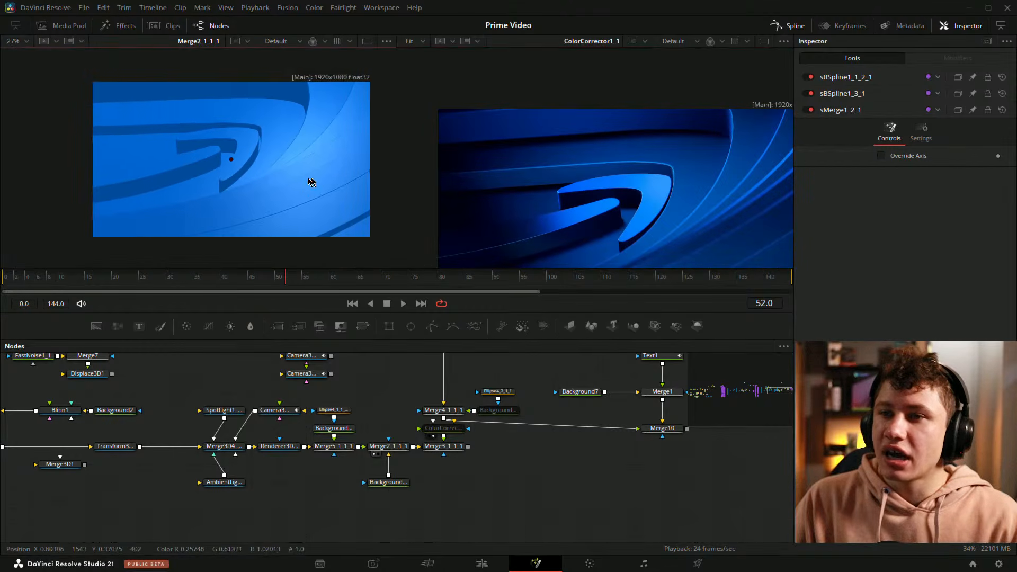
{"action": "left_click_drag", "start_coordinate": [290, 176], "coordinate": [253, 183]}
{"action": "key", "text": "ctrl+f"}
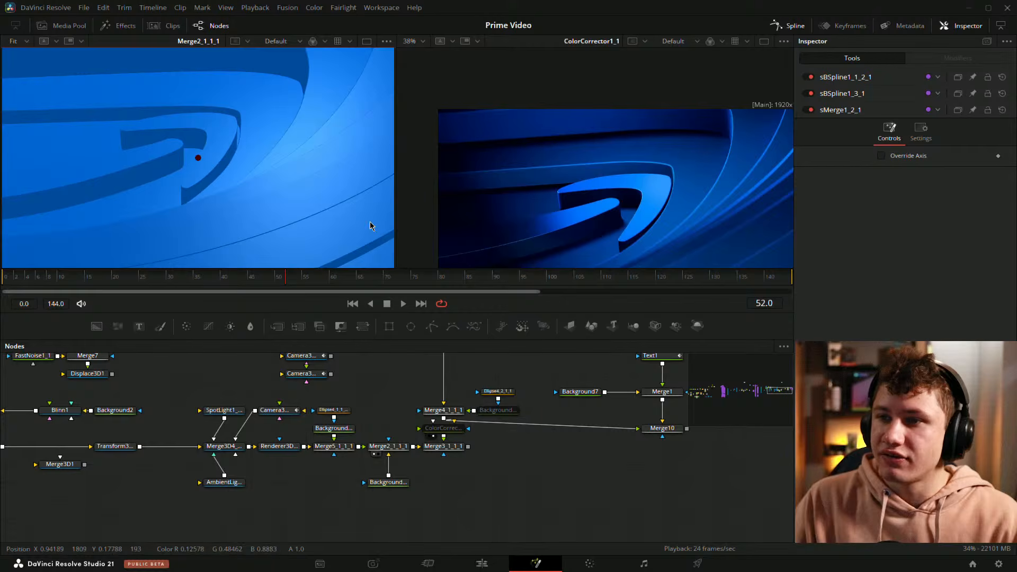
Step: Scrub back before frame 52, fit both images to their viewers and play the arrow reveal
{"action": "left_click_drag", "start_coordinate": [288, 279], "coordinate": [245, 275]}
{"action": "scroll", "coordinate": [291, 170], "scroll_direction": "down", "scroll_amount": 2}
{"action": "key", "text": "ctrl+f"}
{"action": "key", "text": "ctrl+f"}
{"action": "key", "text": "space"}
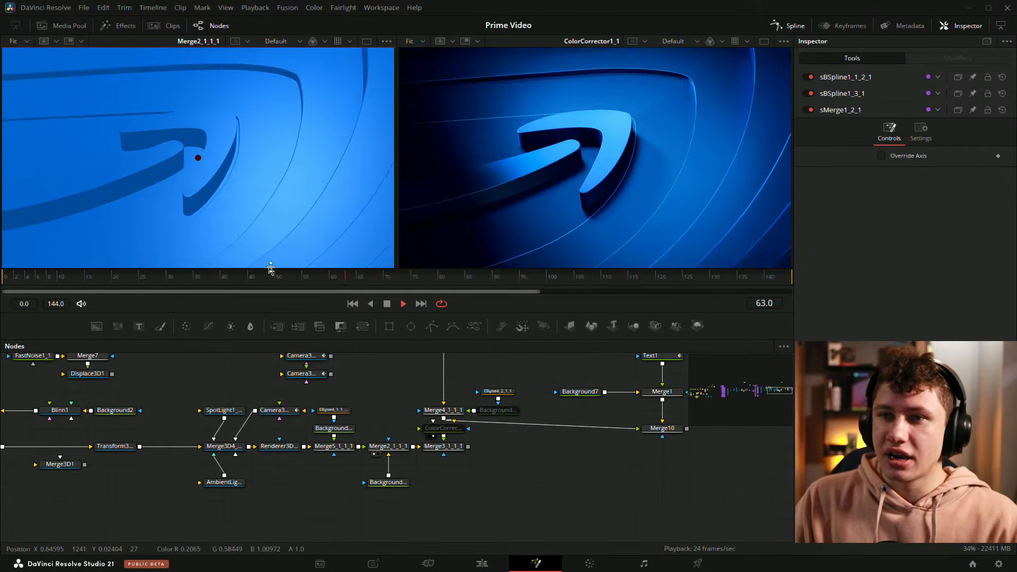
{"action": "key", "text": "space"}
Step: Compare the arrow in both outputs at frames 56 and 58
{"action": "mouse_move", "coordinate": [325, 283]}
{"action": "left_mouse_down"}
{"action": "mouse_move", "coordinate": [352, 284]}
{"action": "mouse_move", "coordinate": [291, 287]}
{"action": "mouse_move", "coordinate": [308, 284]}
{"action": "left_mouse_up"}
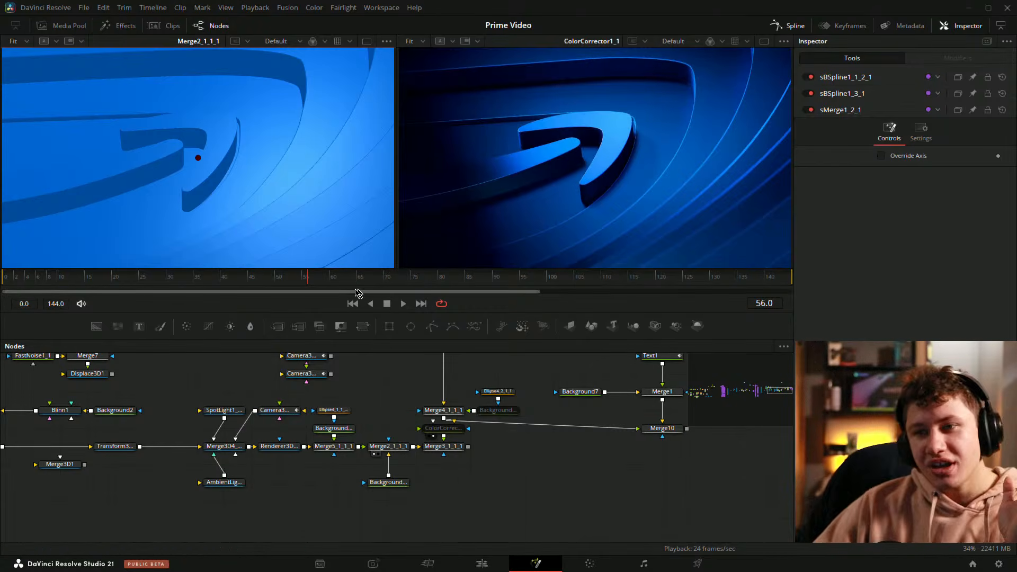
{"action": "left_click_drag", "start_coordinate": [297, 280], "coordinate": [321, 291]}
{"action": "left_click", "coordinate": [562, 495]}
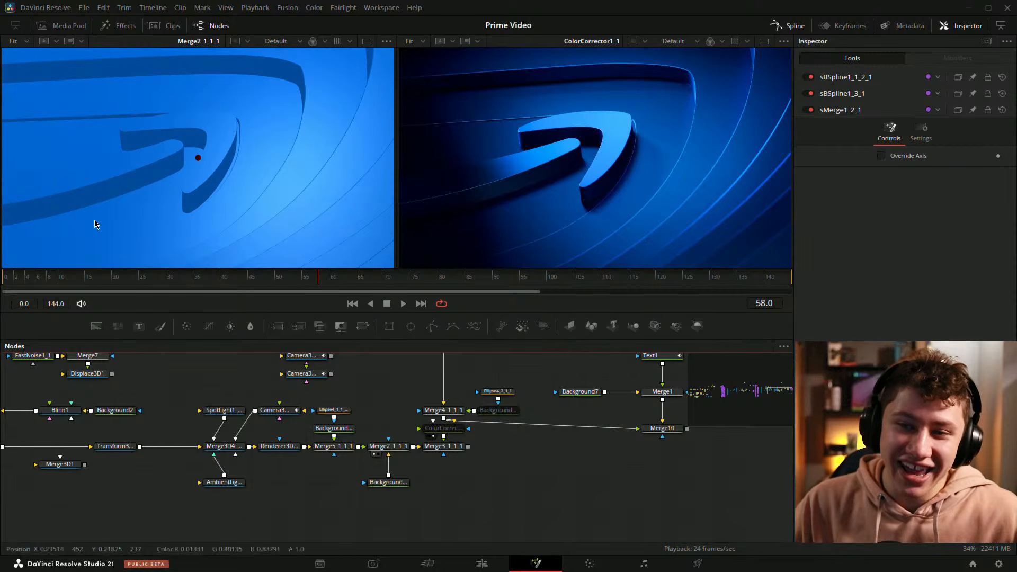
Step: Scrub to frames 72 and 73 and compare the arrow in both outputs, refitting the ColorCorrector1_1 image to its viewer
{"action": "left_click_drag", "start_coordinate": [309, 281], "coordinate": [396, 290]}
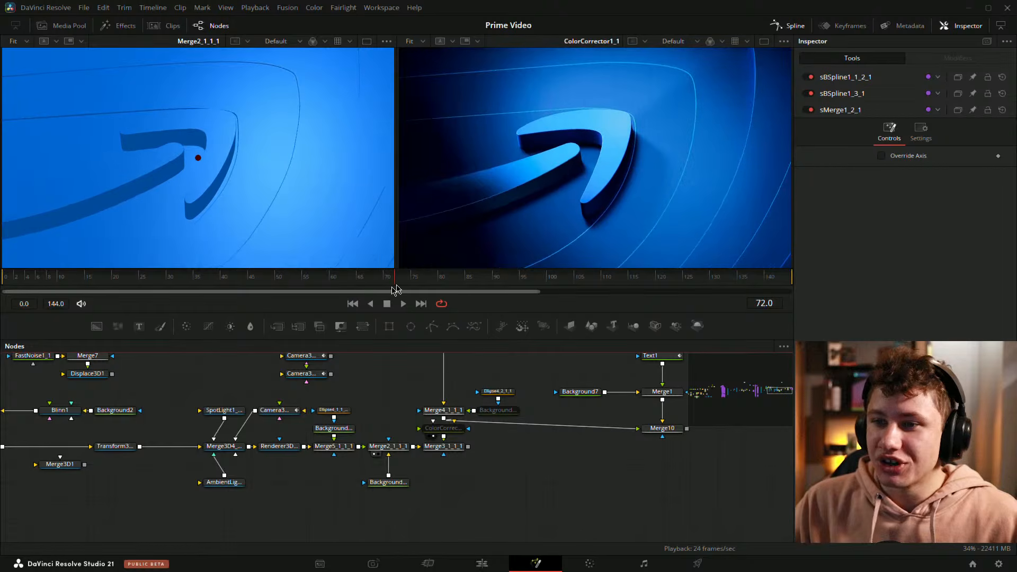
{"action": "scroll", "coordinate": [670, 205], "scroll_direction": "down", "scroll_amount": 1}
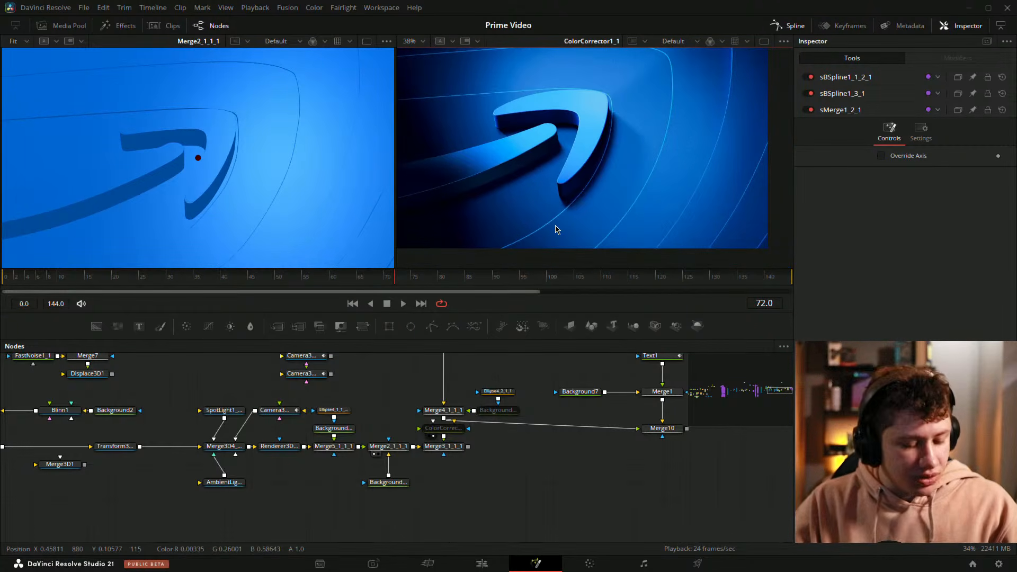
{"action": "key", "text": "ctrl+f"}
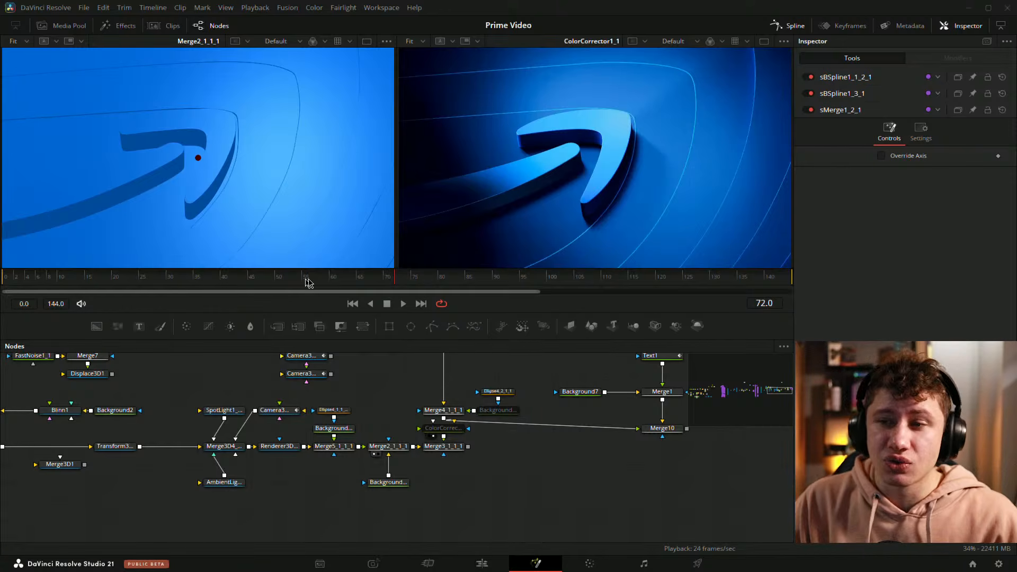
{"action": "left_click_drag", "start_coordinate": [318, 281], "coordinate": [402, 287]}
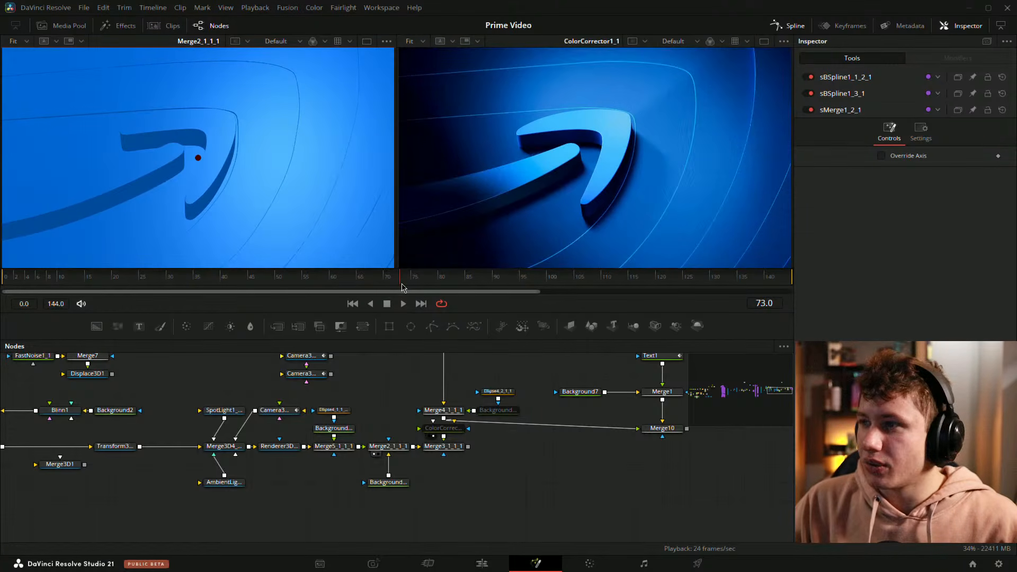
Step: Examine the thin contour lines around the arrow in the ColorCorrector1_1 and Merge2_1_1_1 images at frame 73
{"action": "left_click_drag", "start_coordinate": [736, 200], "coordinate": [709, 202]}
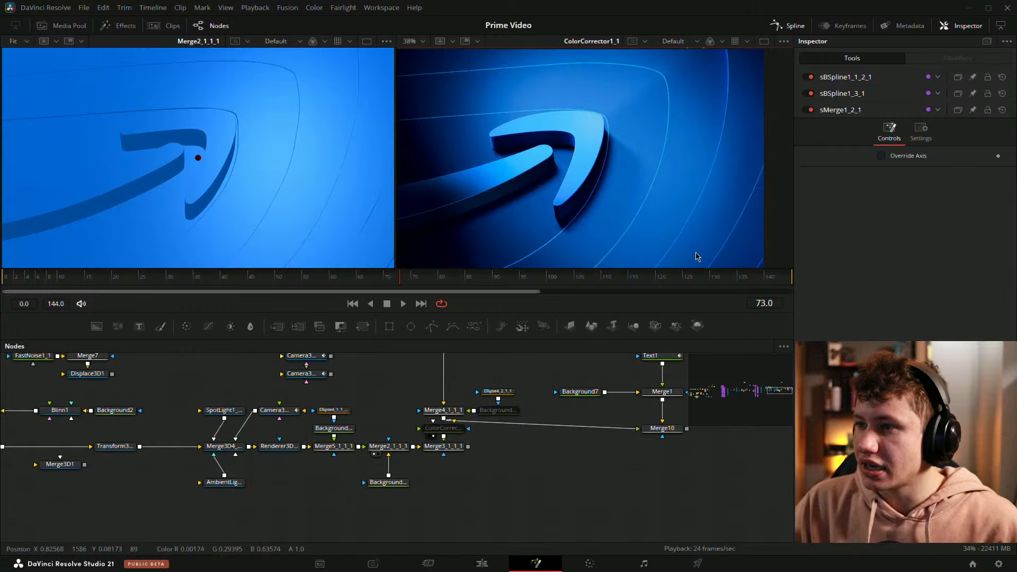
{"action": "scroll", "coordinate": [688, 238], "scroll_direction": "up", "scroll_amount": 6}
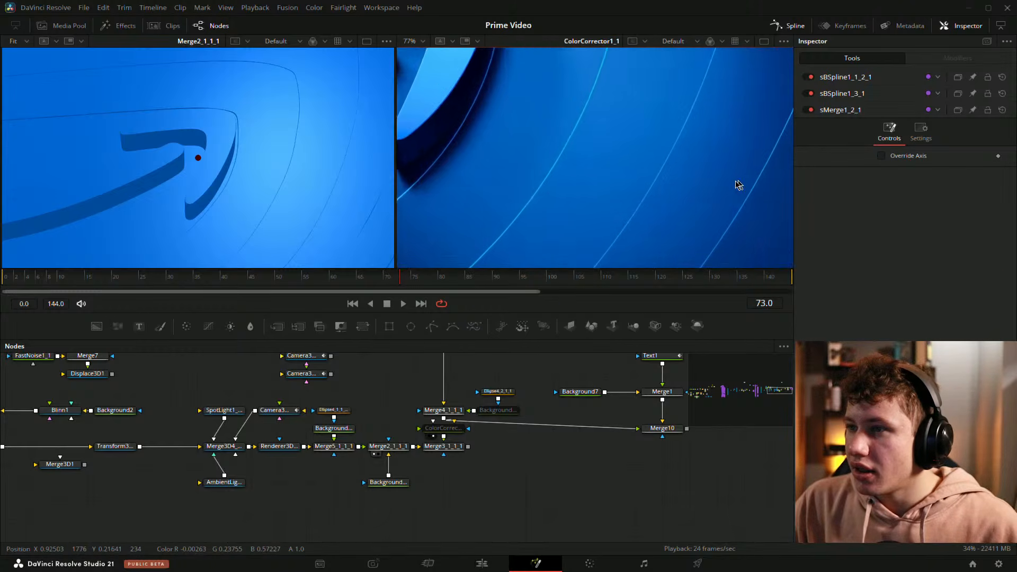
{"action": "scroll", "coordinate": [691, 196], "scroll_direction": "down", "scroll_amount": 2}
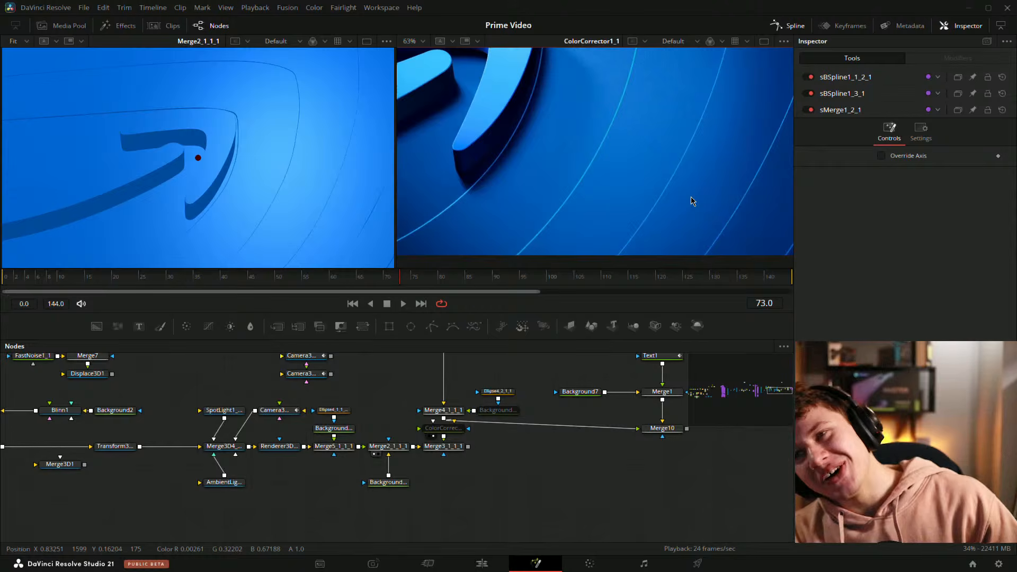
{"action": "left_click_drag", "start_coordinate": [370, 200], "coordinate": [358, 197]}
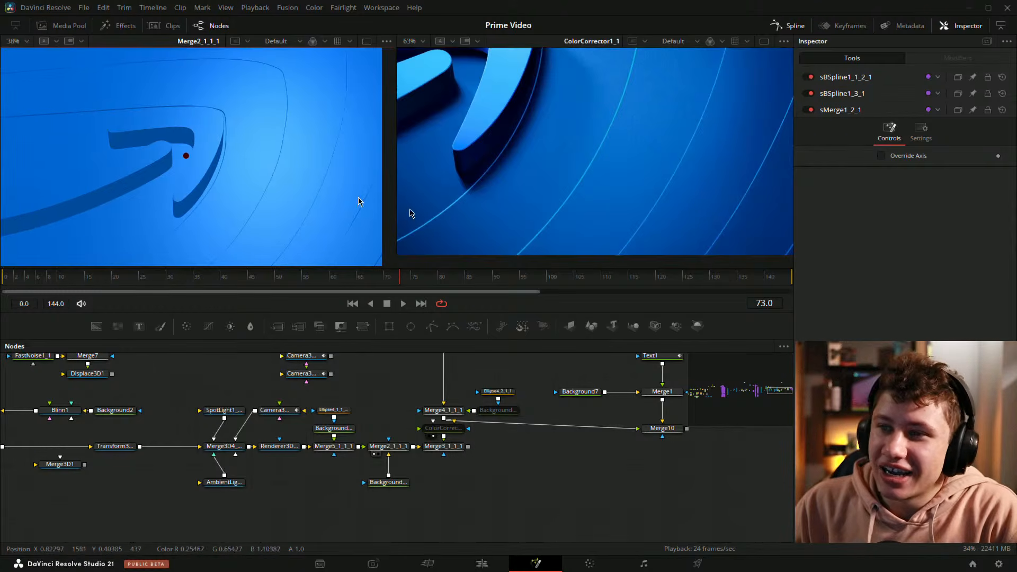
{"action": "left_click_drag", "start_coordinate": [683, 206], "coordinate": [642, 200]}
{"action": "scroll", "coordinate": [628, 175], "scroll_direction": "down", "scroll_amount": 3}
{"action": "left_click_drag", "start_coordinate": [580, 170], "coordinate": [644, 199]}
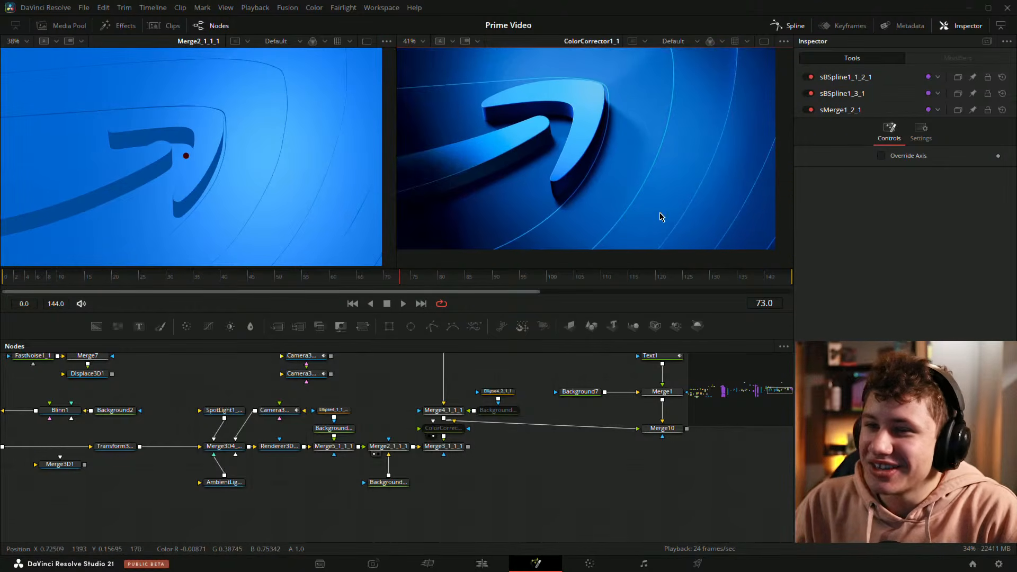
Step: Return to frame 55 and compare the full Merge2_1_1_1 and ColorCorrector1_1 images side by side
{"action": "left_click_drag", "start_coordinate": [403, 279], "coordinate": [302, 271]}
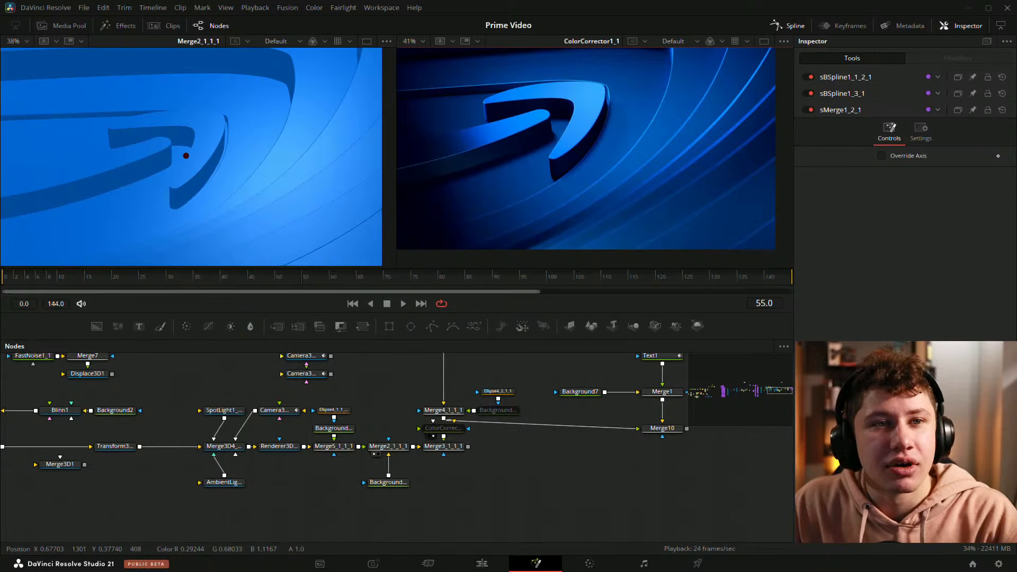
{"action": "scroll", "coordinate": [218, 233], "scroll_direction": "down", "scroll_amount": 2}
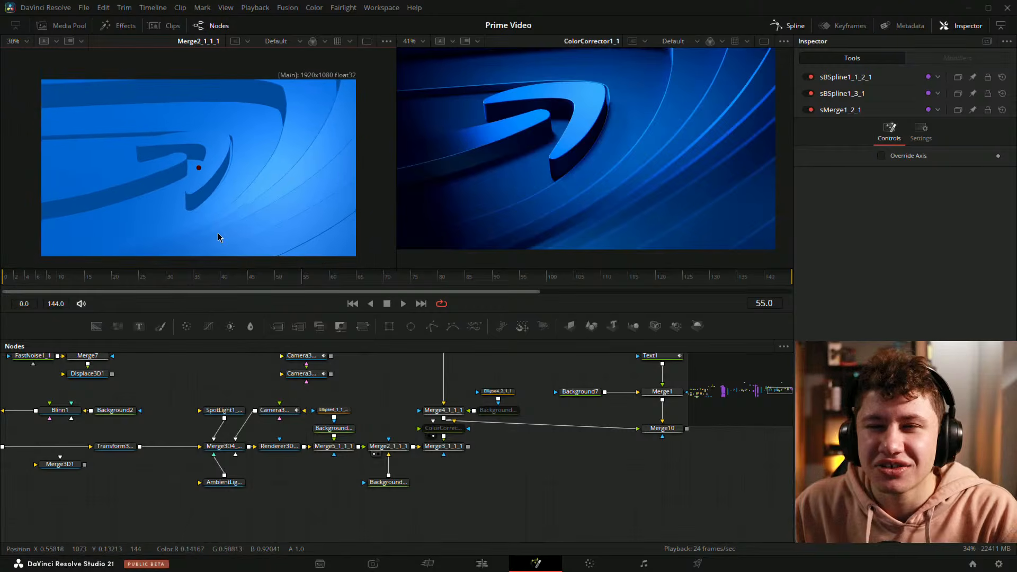
{"action": "scroll", "coordinate": [234, 207], "scroll_direction": "down", "scroll_amount": 1}
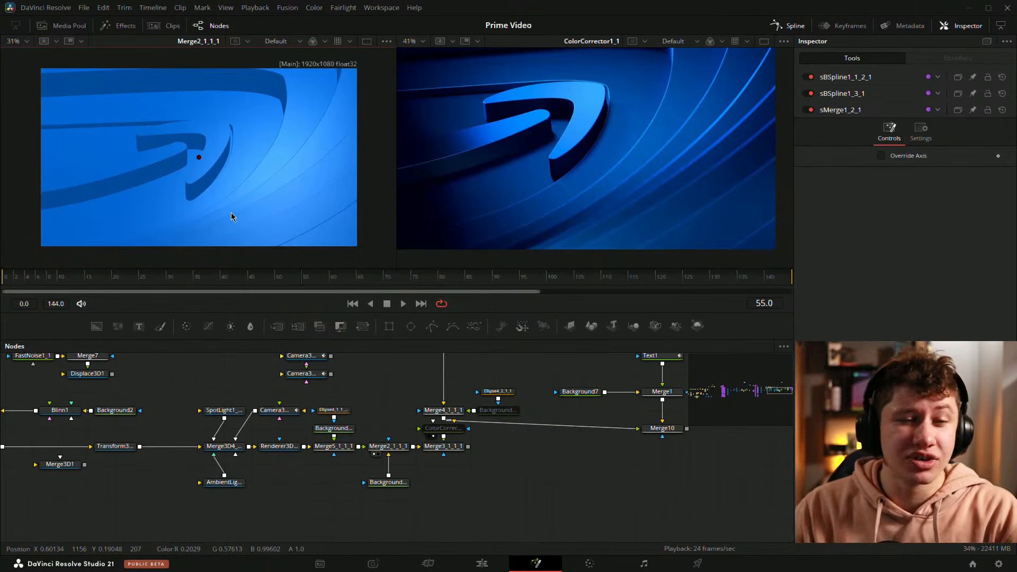
{"action": "scroll", "coordinate": [702, 153], "scroll_direction": "down", "scroll_amount": 2}
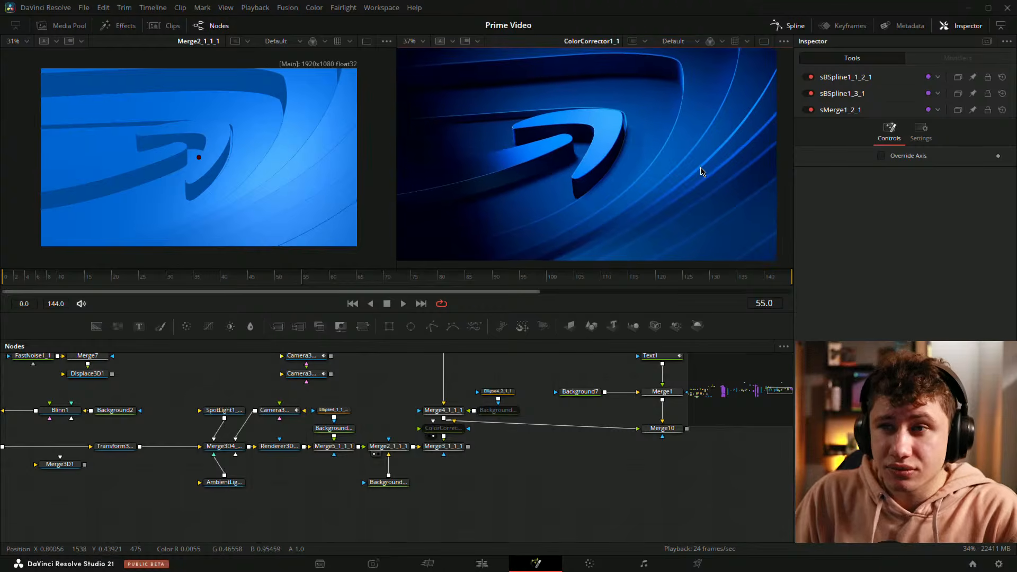
{"action": "scroll", "coordinate": [689, 183], "scroll_direction": "down", "scroll_amount": 2}
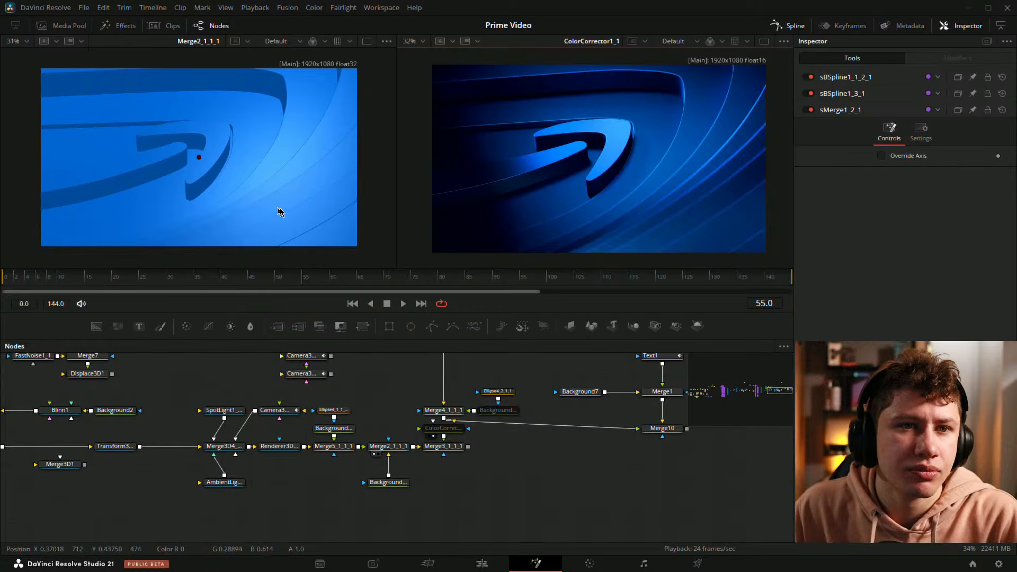
Step: Inspect the Orange extrusion's Extrusion Profile curve in the spline editor and close the editor
{"action": "left_click", "coordinate": [453, 449]}
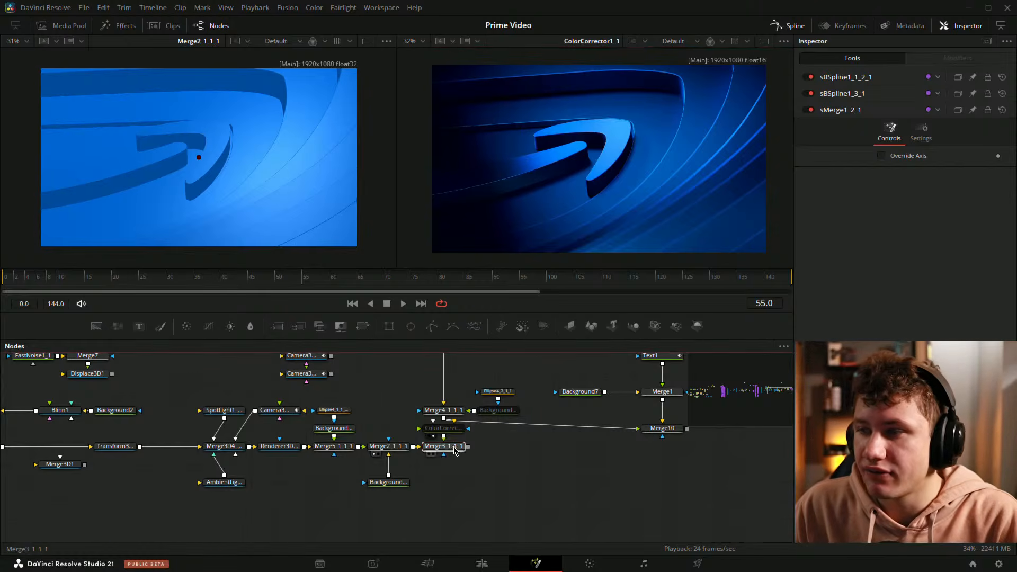
{"action": "left_click_drag", "start_coordinate": [156, 455], "coordinate": [613, 460]}
{"action": "left_click", "coordinate": [251, 417]}
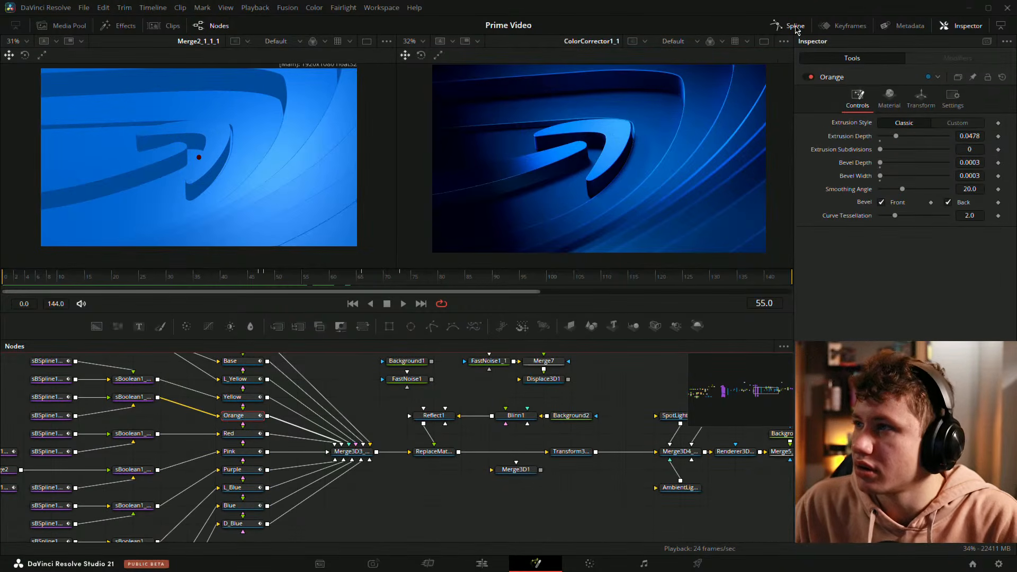
{"action": "left_click", "coordinate": [795, 25]}
{"action": "left_click_drag", "start_coordinate": [612, 458], "coordinate": [648, 432]}
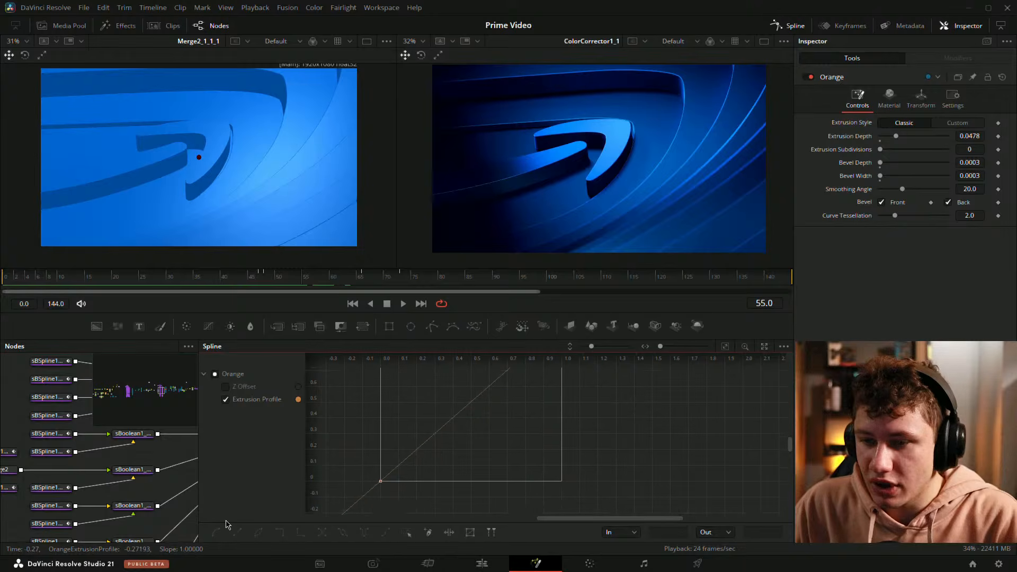
{"action": "left_click", "coordinate": [794, 26]}
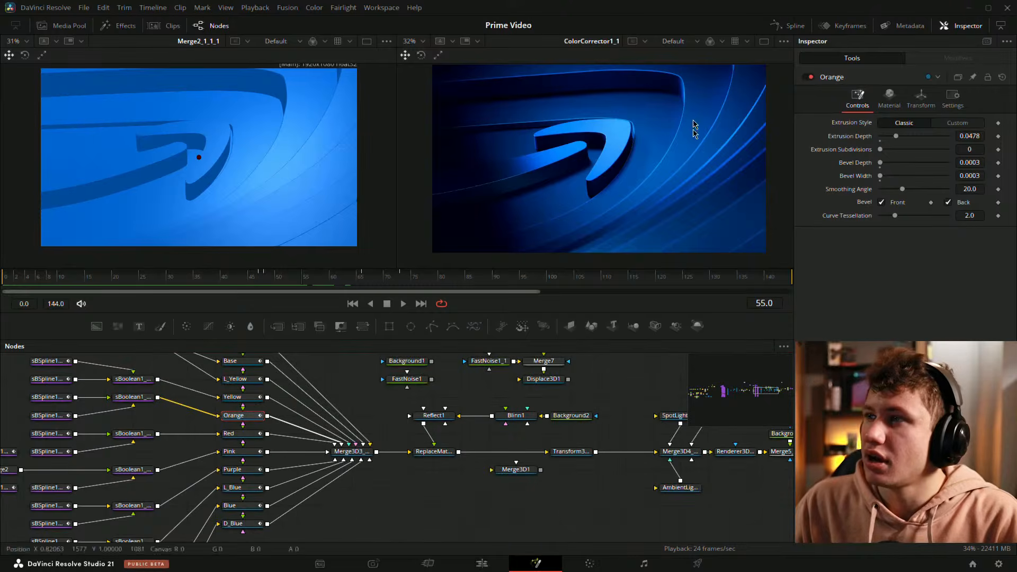
Step: Go to frame 51 and view the sBoolean1_1_1_1 ring shape enlarged in place of Merge2_1_1_1
{"action": "mouse_move", "coordinate": [262, 279]}
{"action": "left_mouse_down"}
{"action": "mouse_move", "coordinate": [363, 292]}
{"action": "mouse_move", "coordinate": [265, 284]}
{"action": "mouse_move", "coordinate": [291, 281]}
{"action": "mouse_move", "coordinate": [280, 281]}
{"action": "left_mouse_up"}
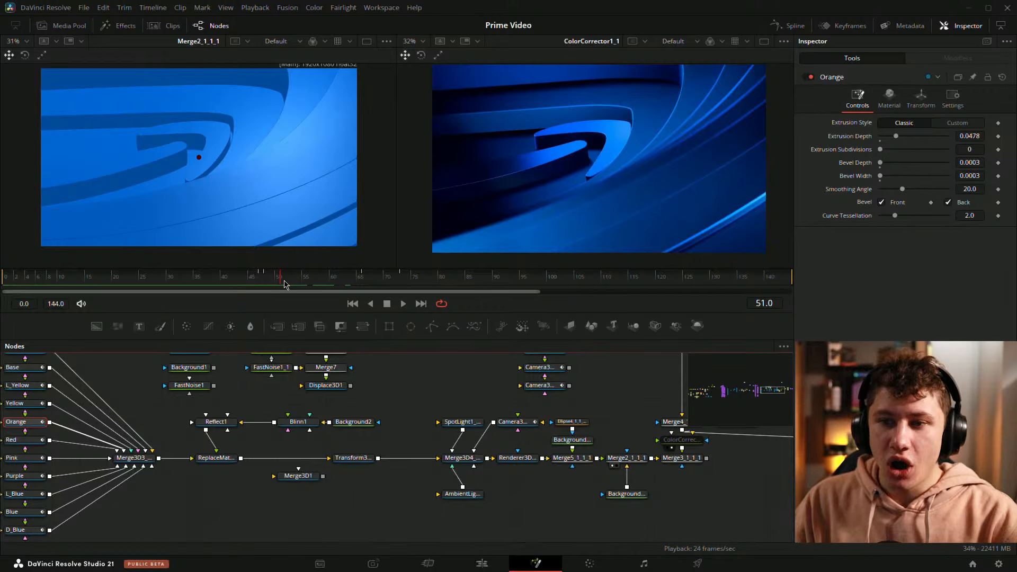
{"action": "right_click", "coordinate": [260, 272]}
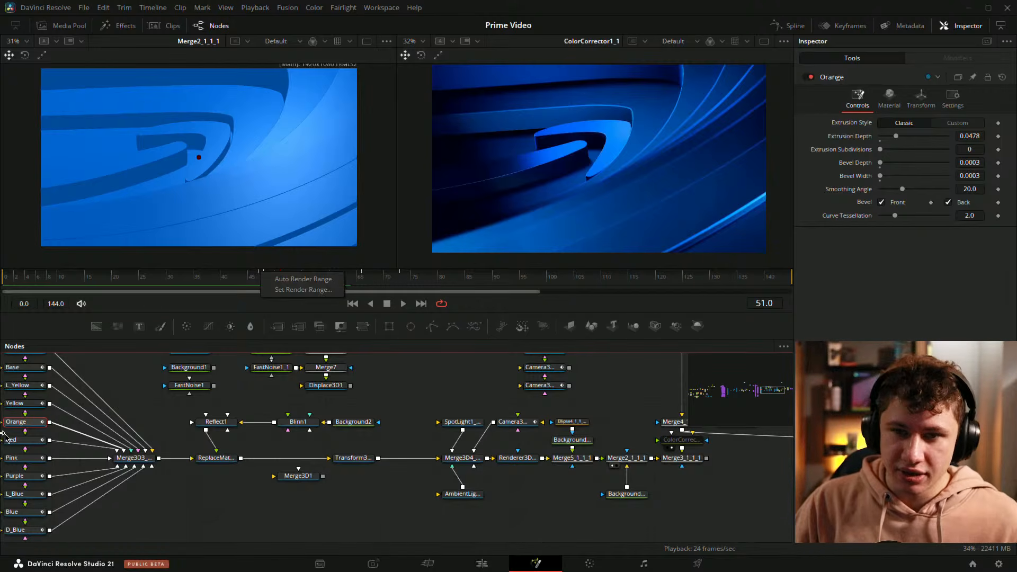
{"action": "left_click_drag", "start_coordinate": [92, 392], "coordinate": [342, 409]}
{"action": "left_click_drag", "start_coordinate": [274, 392], "coordinate": [475, 436]}
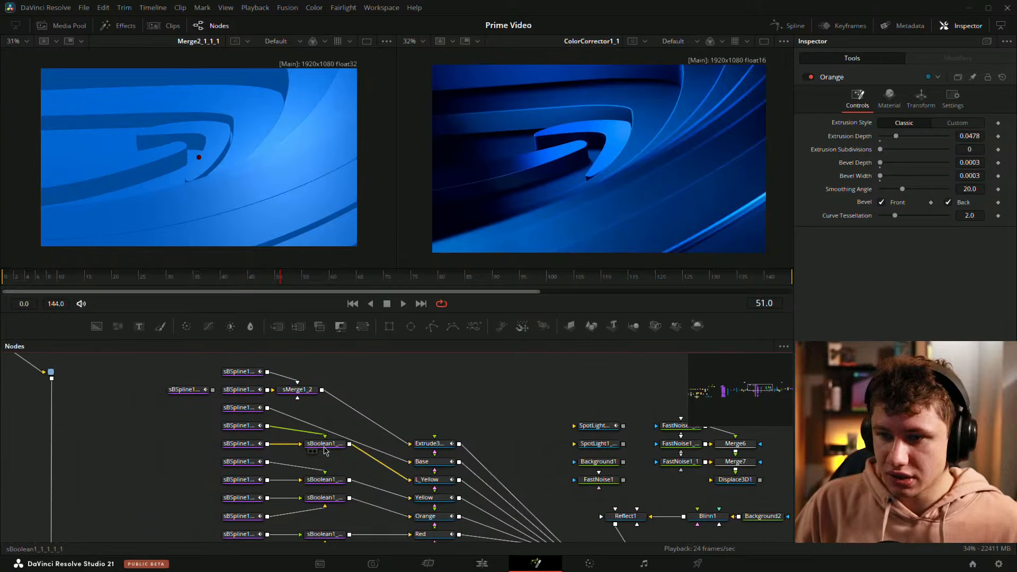
{"action": "left_click_drag", "start_coordinate": [324, 446], "coordinate": [230, 187]}
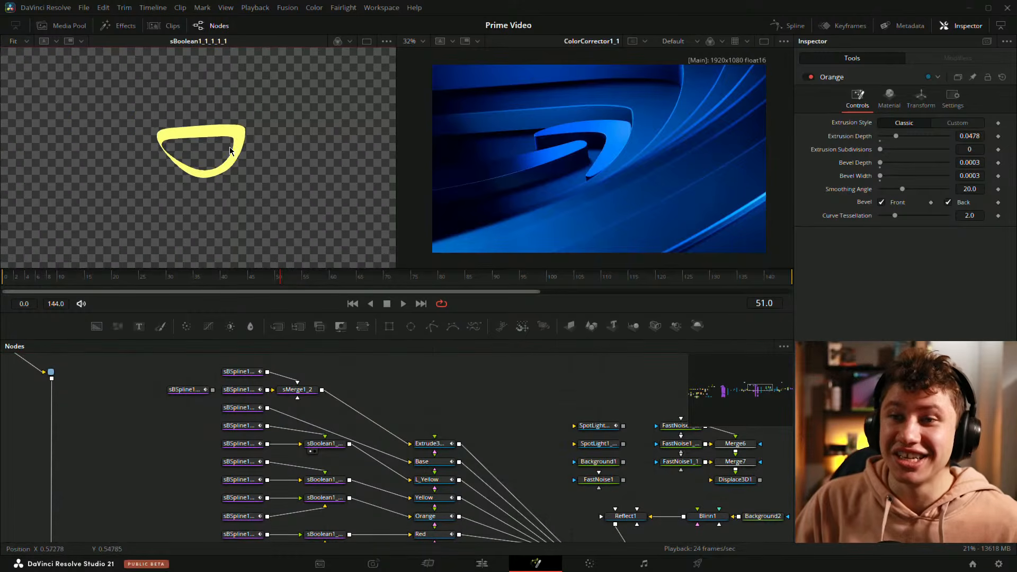
{"action": "scroll", "coordinate": [272, 130], "scroll_direction": "up", "scroll_amount": 5}
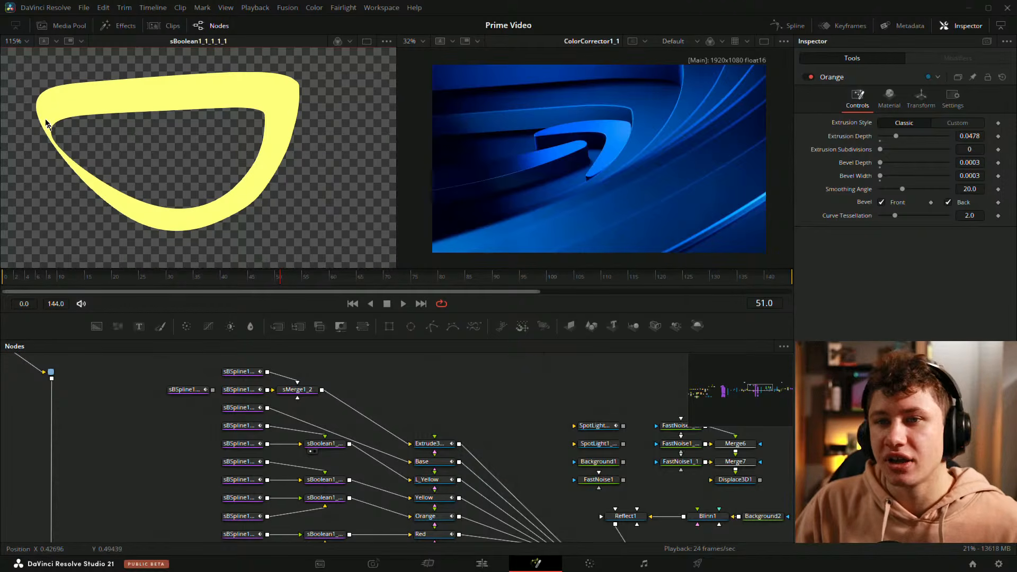
Step: Scrub the ColorCorrector1_1 animation through frames 48, 61, 73 and 65 to frame 63, comparing its ridges with the yellow ring shape
{"action": "left_click_drag", "start_coordinate": [228, 276], "coordinate": [265, 294]}
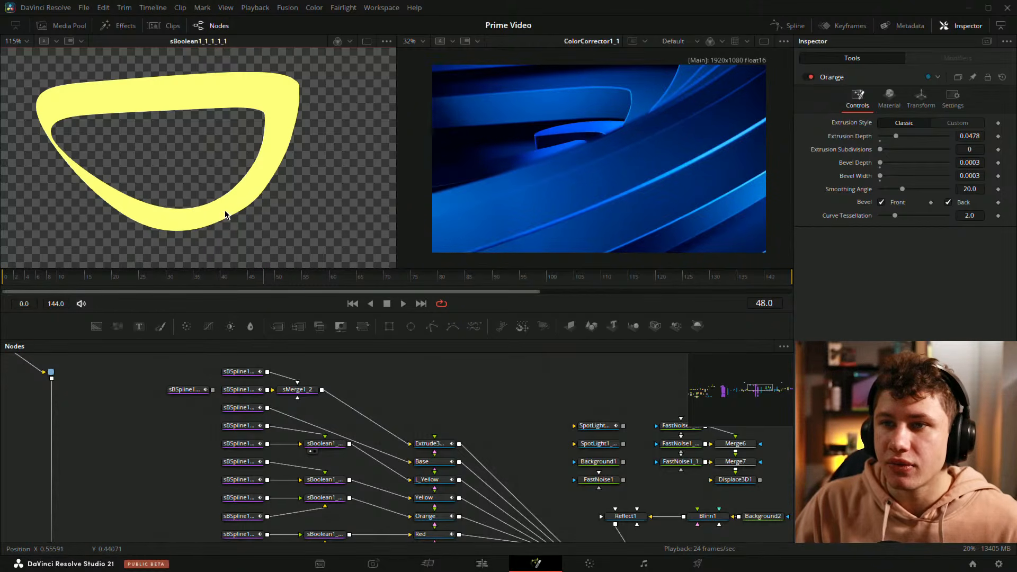
{"action": "left_click_drag", "start_coordinate": [265, 282], "coordinate": [333, 280]}
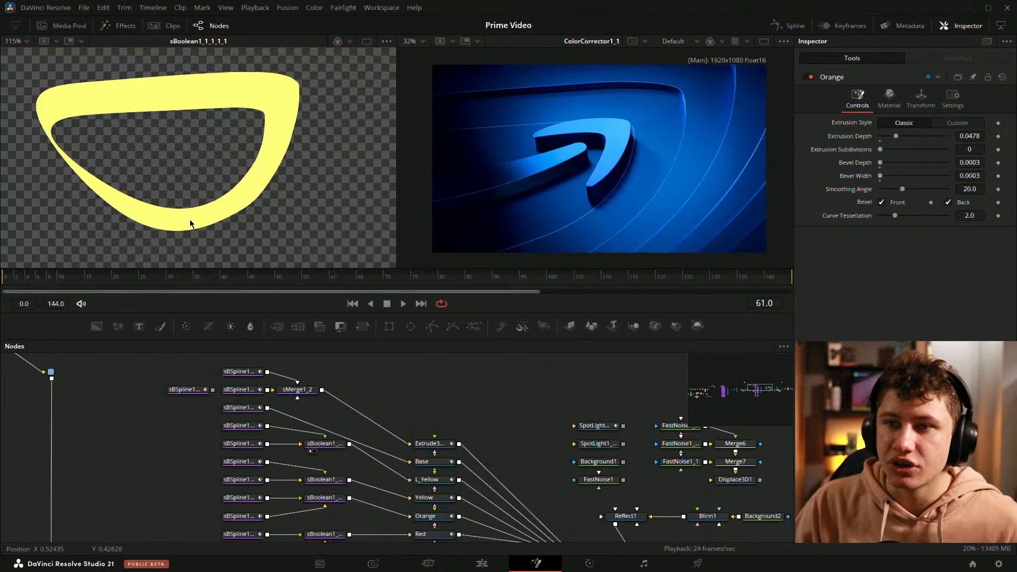
{"action": "left_click_drag", "start_coordinate": [320, 280], "coordinate": [400, 278]}
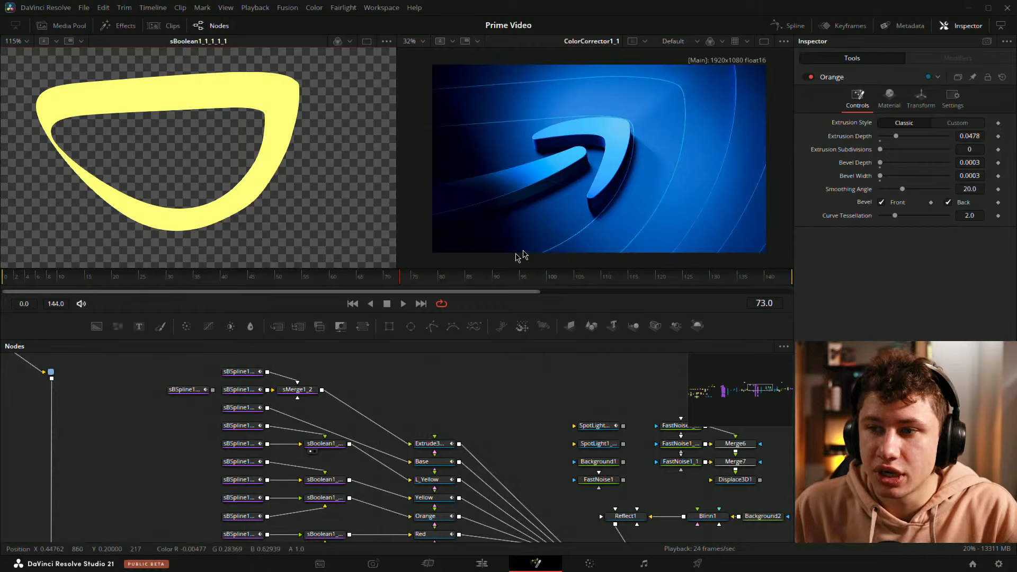
{"action": "left_click", "coordinate": [379, 277]}
{"action": "left_click_drag", "start_coordinate": [379, 276], "coordinate": [359, 281]}
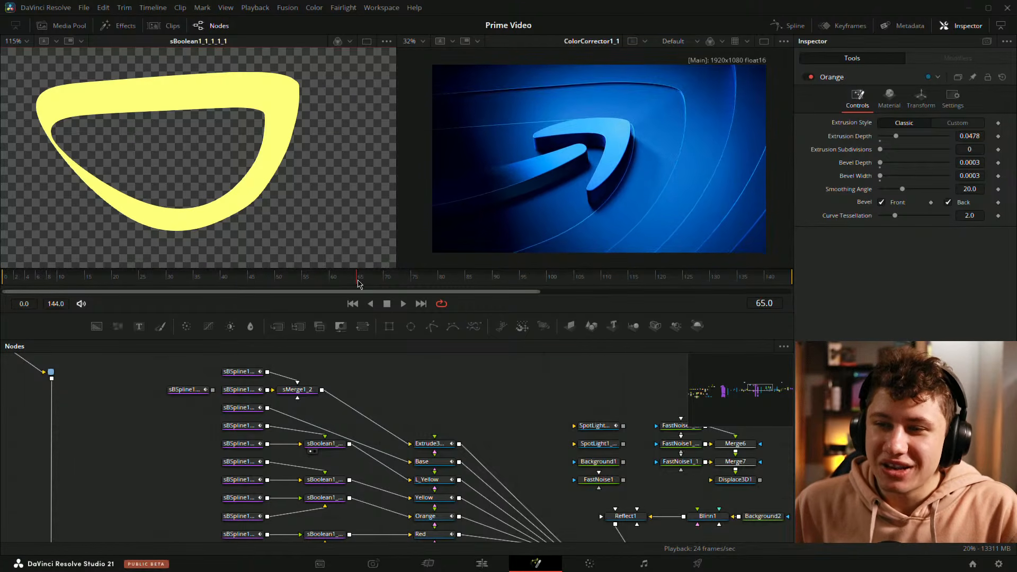
{"action": "mouse_move", "coordinate": [358, 284]}
{"action": "left_mouse_down"}
{"action": "mouse_move", "coordinate": [311, 282]}
{"action": "mouse_move", "coordinate": [353, 284]}
{"action": "mouse_move", "coordinate": [321, 277]}
{"action": "mouse_move", "coordinate": [345, 280]}
{"action": "left_mouse_up"}
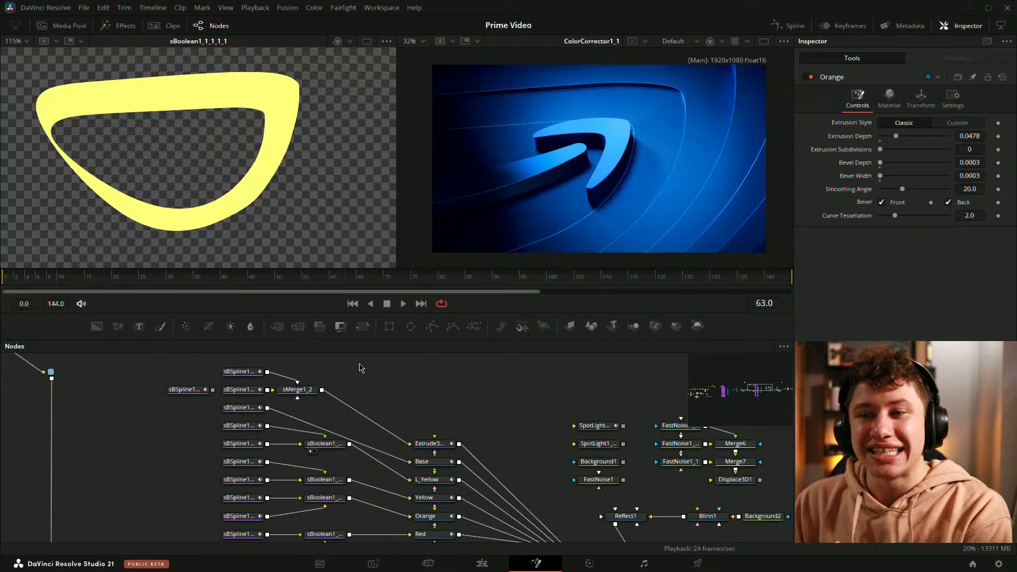
Step: Switch to the Edit page and enlarge the timeline area to expose more of the audio tracks
{"action": "left_click", "coordinate": [482, 563]}
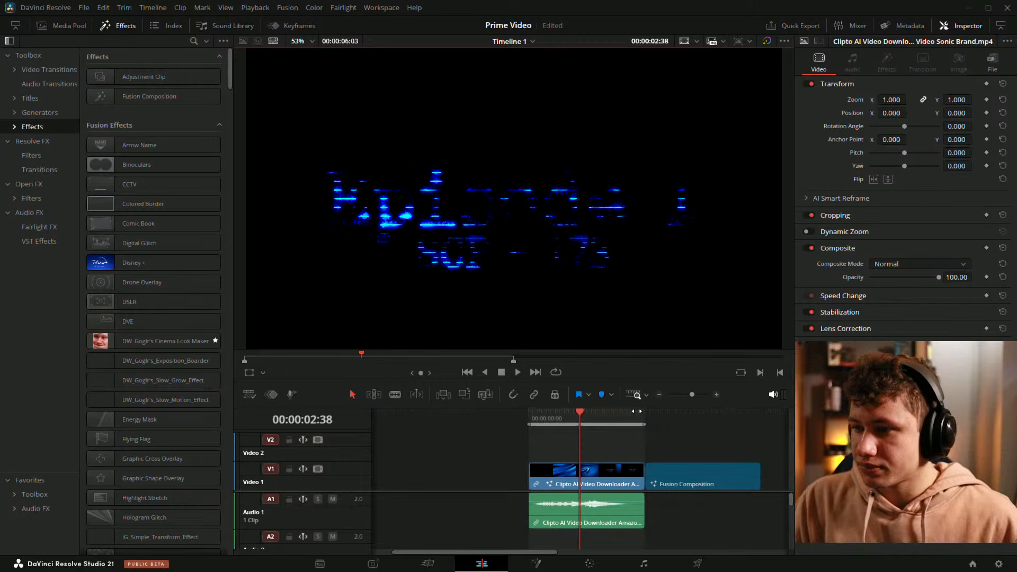
{"action": "left_click_drag", "start_coordinate": [639, 387], "coordinate": [639, 243]}
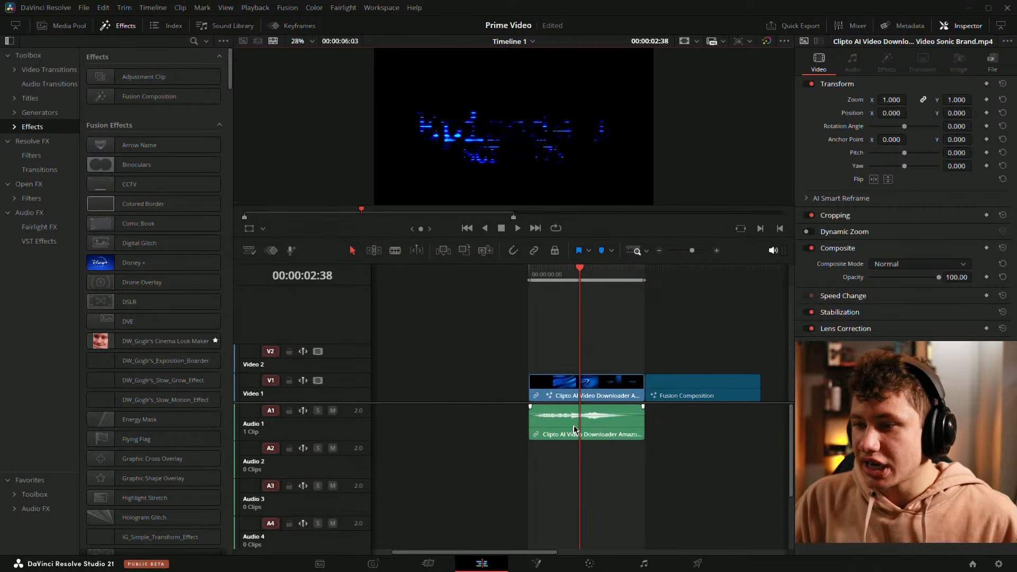
Step: Check the clip speed settings of the Audio 1 clip without changing them and deselect the clip
{"action": "left_click", "coordinate": [592, 419]}
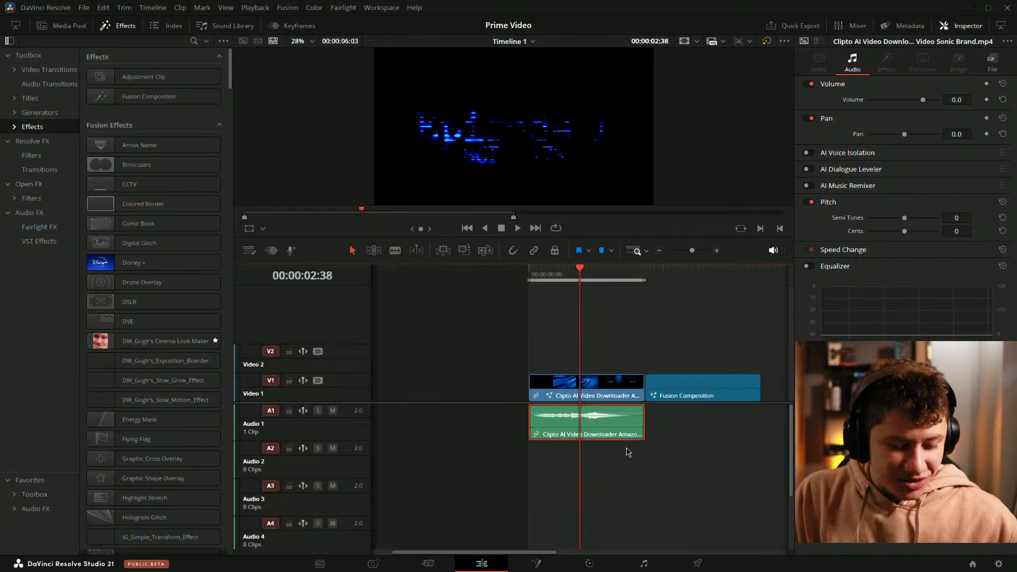
{"action": "key", "text": "r"}
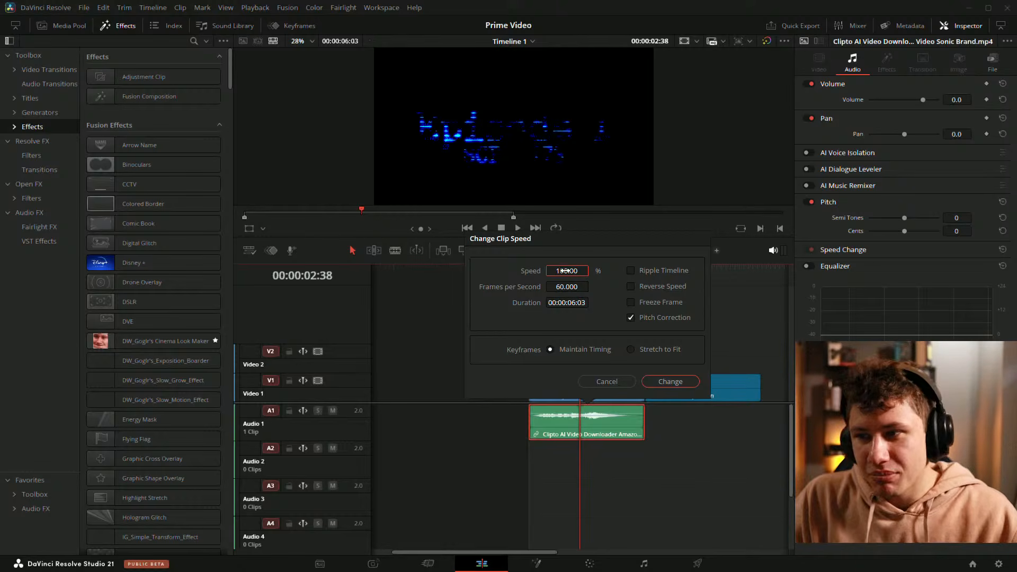
{"action": "left_click", "coordinate": [603, 382]}
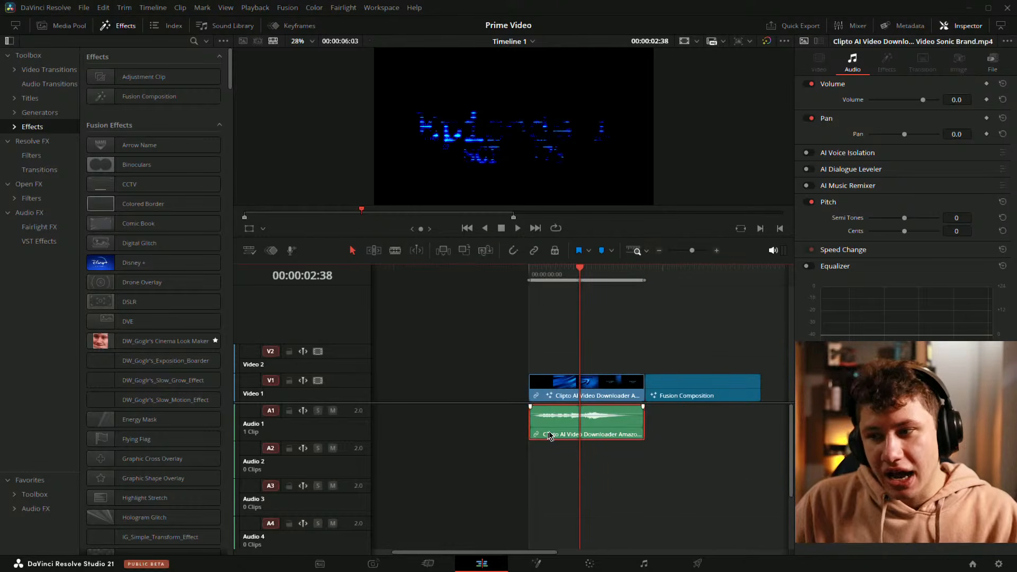
{"action": "left_click", "coordinate": [603, 464]}
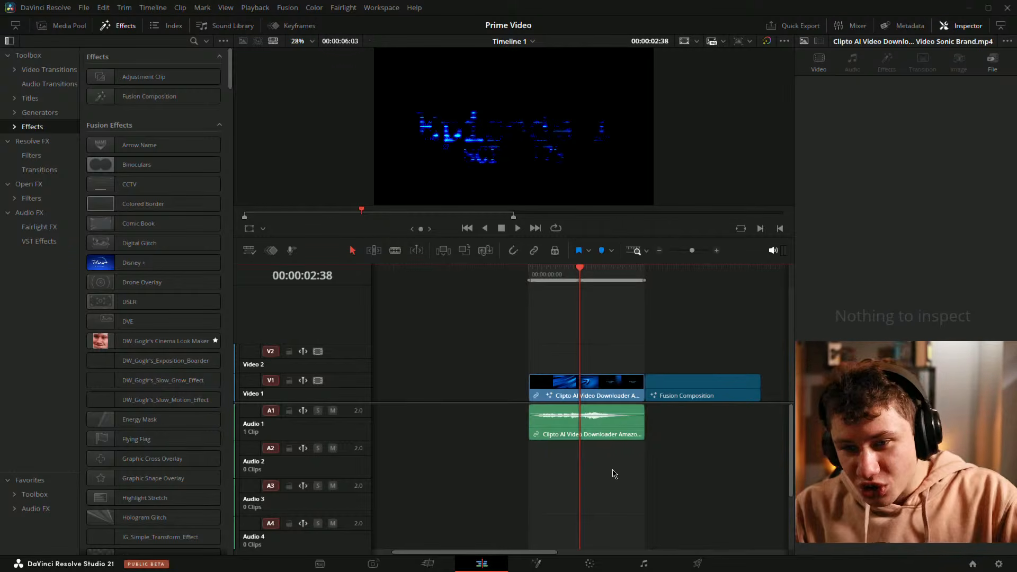
{"action": "left_click", "coordinate": [621, 411]}
{"action": "left_click", "coordinate": [606, 462]}
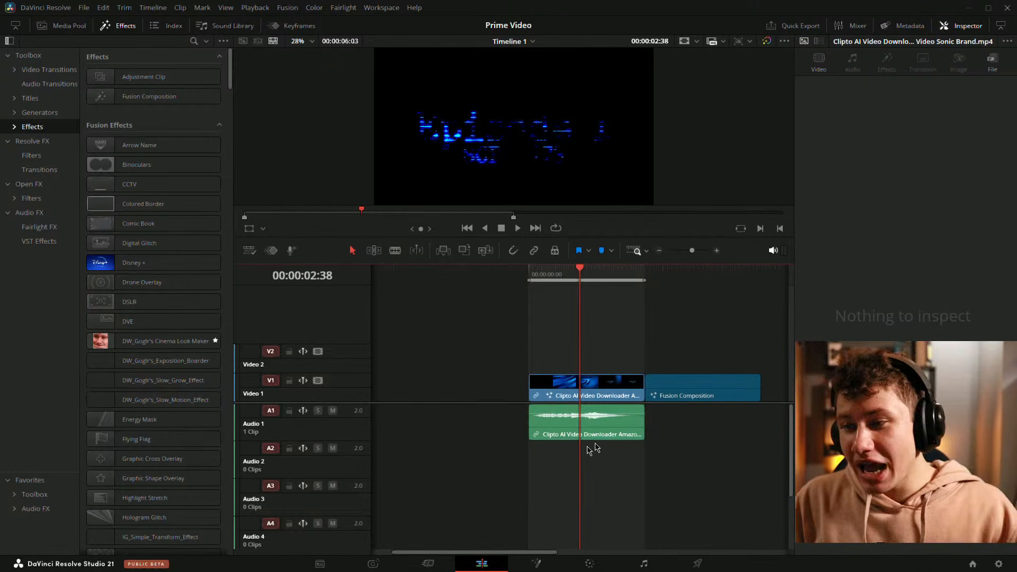
Step: Enlarge the timeline clips, select the Audio 1 clip and play the timeline
{"action": "scroll", "coordinate": [613, 465], "scroll_direction": "up", "scroll_amount": 3}
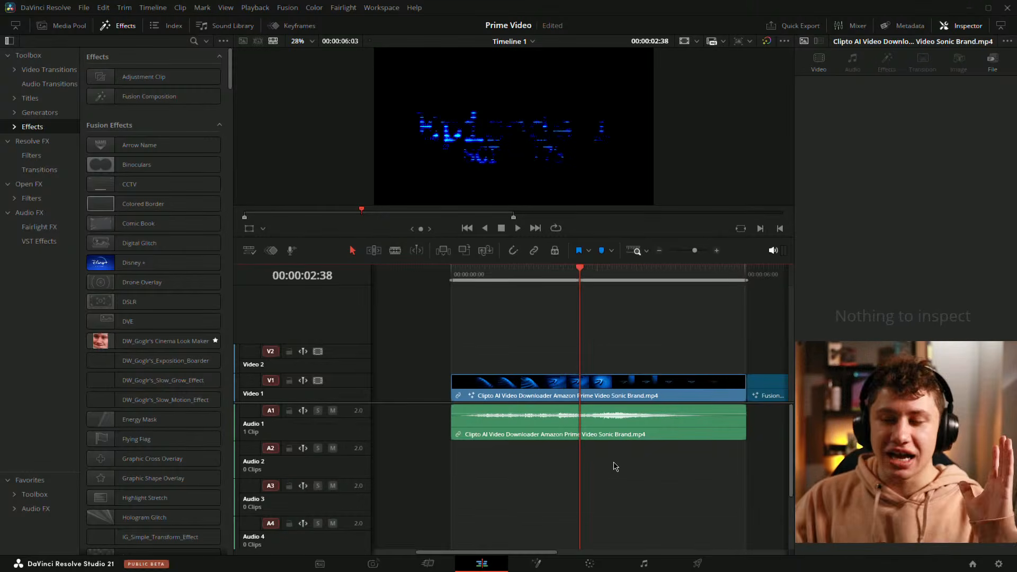
{"action": "scroll", "coordinate": [582, 275], "scroll_direction": "right", "scroll_amount": 3}
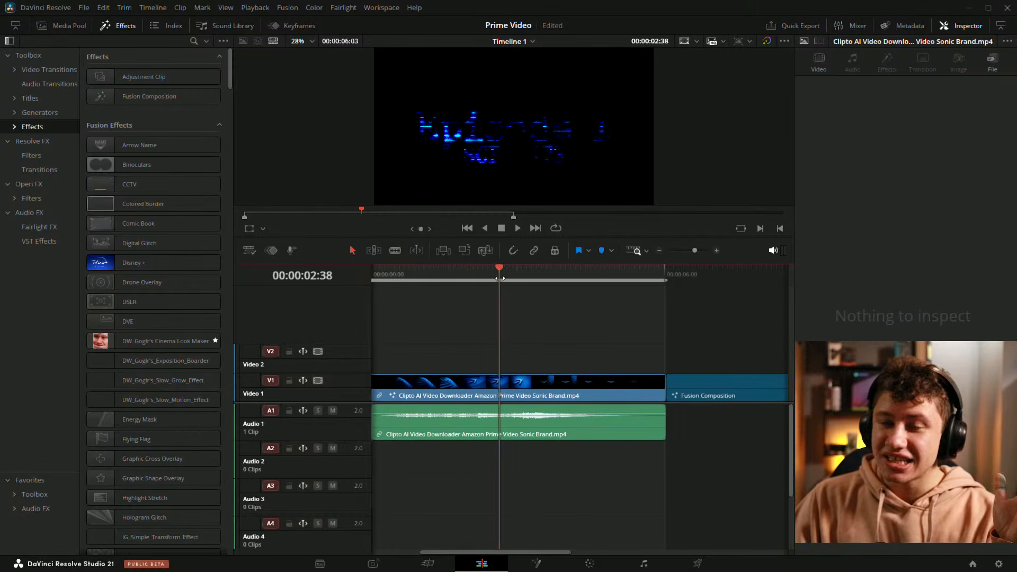
{"action": "scroll", "coordinate": [543, 339], "scroll_direction": "left", "scroll_amount": 1}
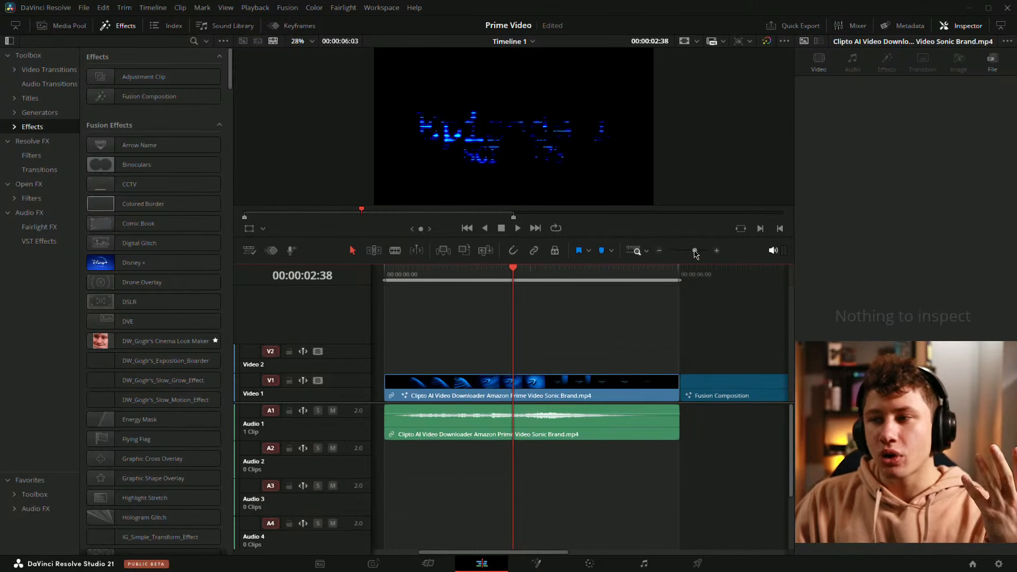
{"action": "left_click_drag", "start_coordinate": [695, 251], "coordinate": [695, 256]}
{"action": "left_click", "coordinate": [524, 432]}
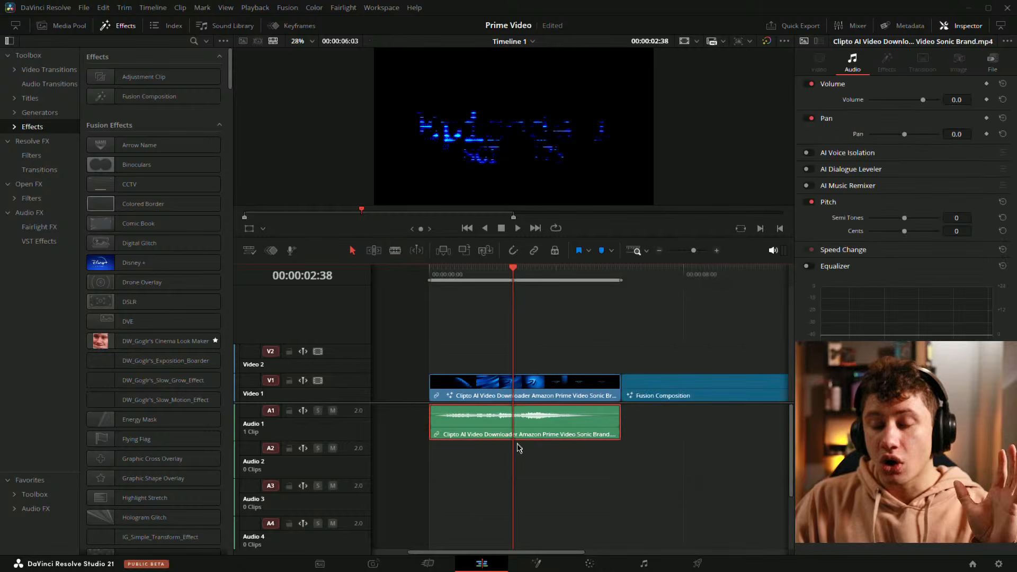
{"action": "left_click", "coordinate": [570, 481]}
{"action": "left_click", "coordinate": [564, 423]}
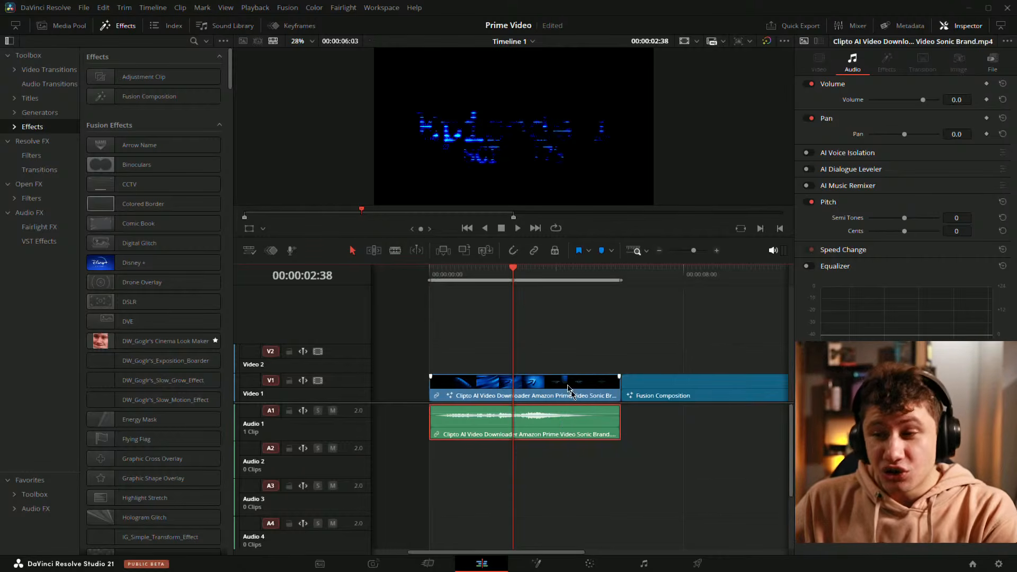
{"action": "key", "text": "space"}
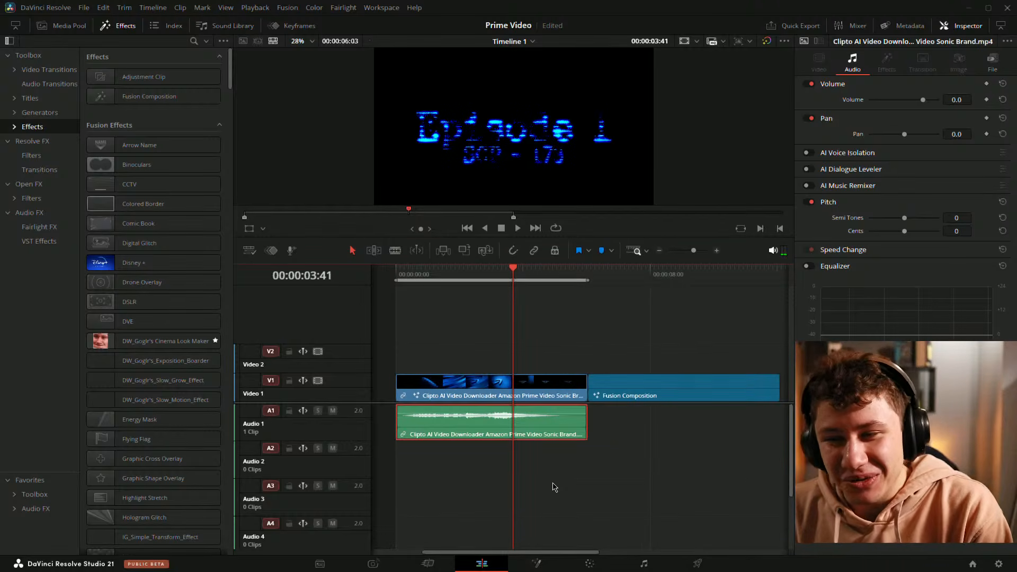
Step: Switch to the Fusion page, save the project and bring the whole node network into view
{"action": "left_click", "coordinate": [530, 567]}
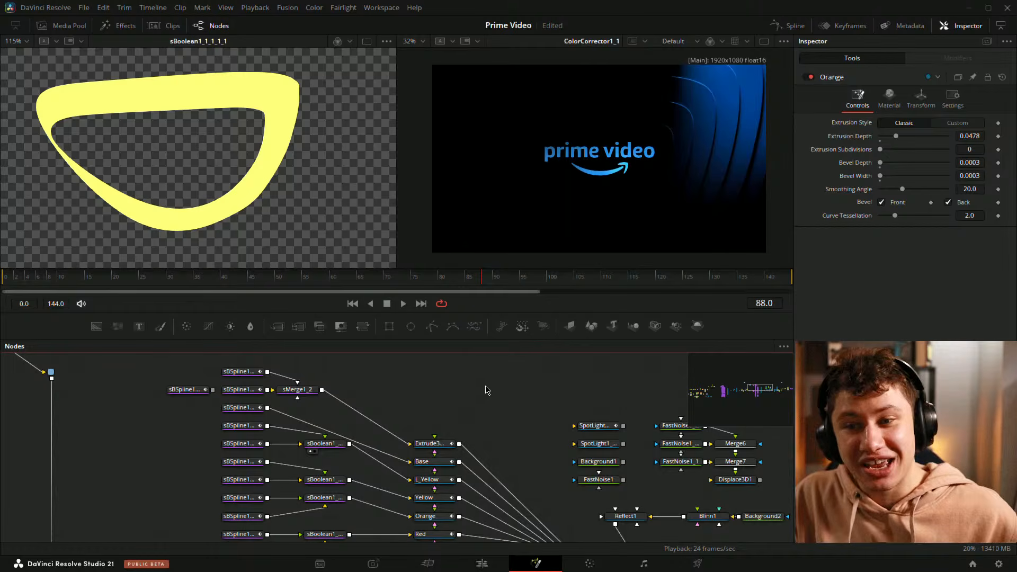
{"action": "key", "text": "ctrl+s"}
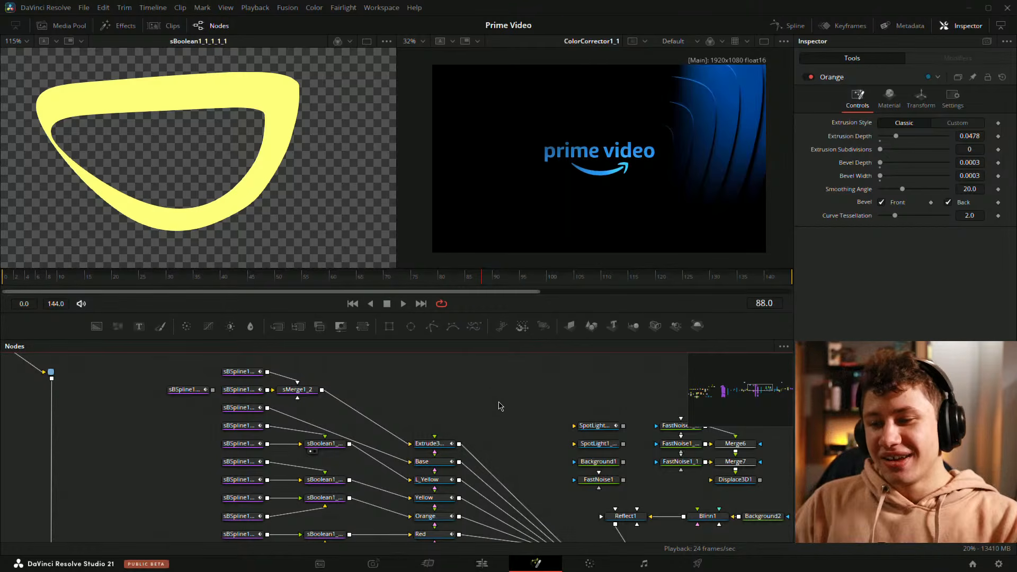
{"action": "left_click_drag", "start_coordinate": [564, 435], "coordinate": [481, 438]}
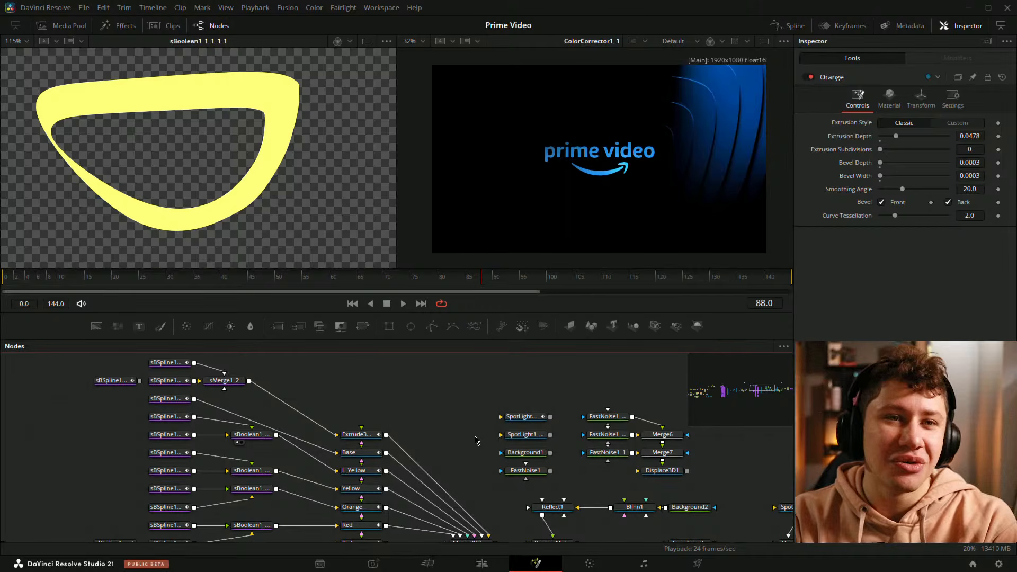
{"action": "scroll", "coordinate": [530, 466], "scroll_direction": "right", "scroll_amount": 5}
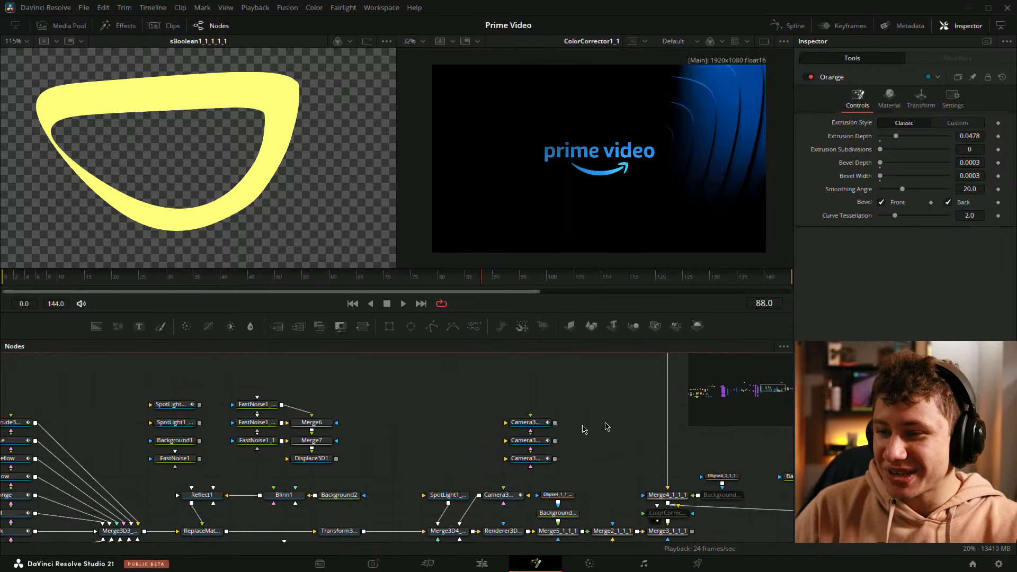
{"action": "scroll", "coordinate": [341, 450], "scroll_direction": "down", "scroll_amount": 5}
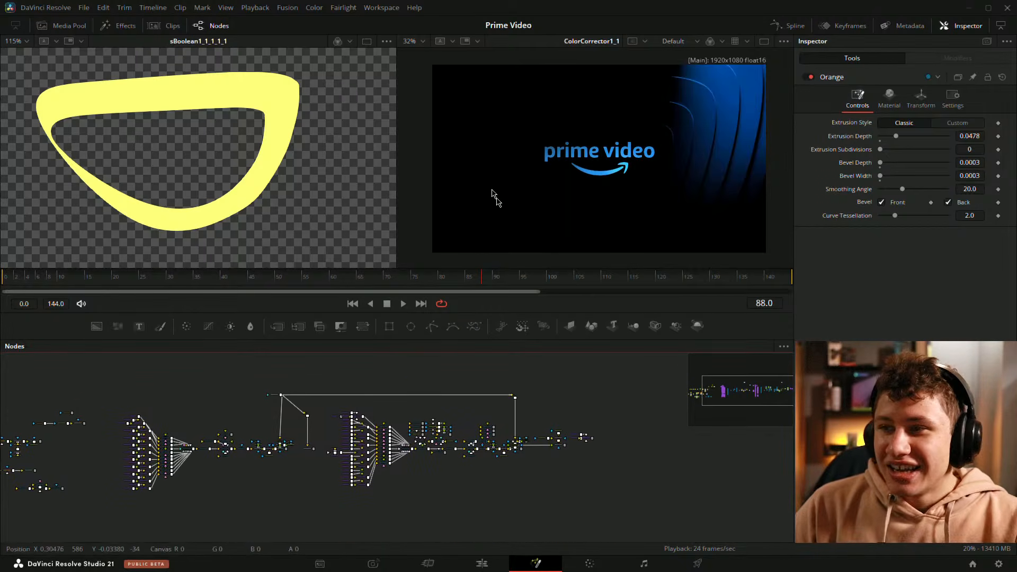
Step: Review the ColorCorrector1_1 logo and ridges at frame 83, then scrub to frame 90
{"action": "left_click", "coordinate": [531, 212]}
{"action": "key", "text": "ctrl+f"}
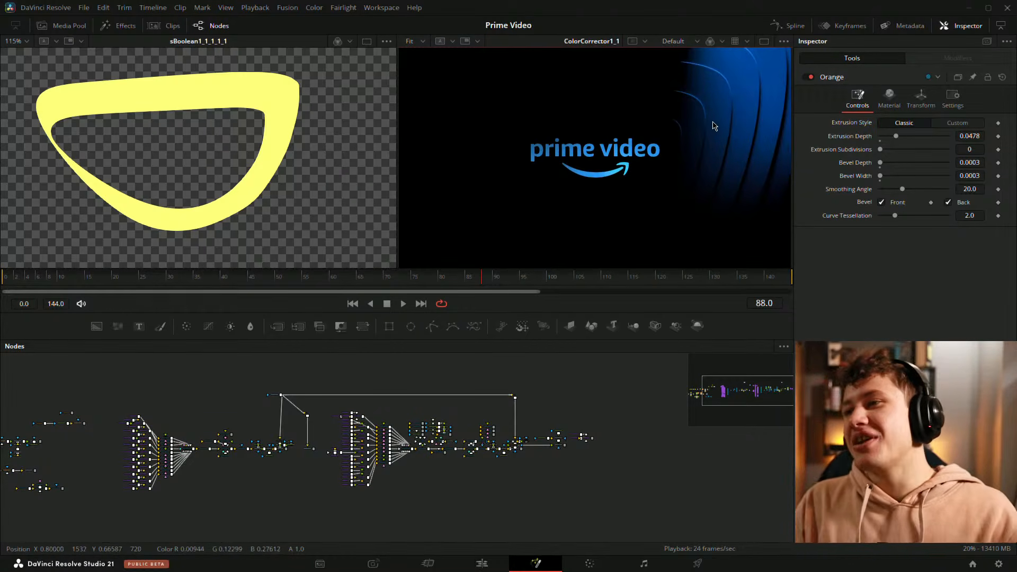
{"action": "scroll", "coordinate": [710, 112], "scroll_direction": "down", "scroll_amount": 5}
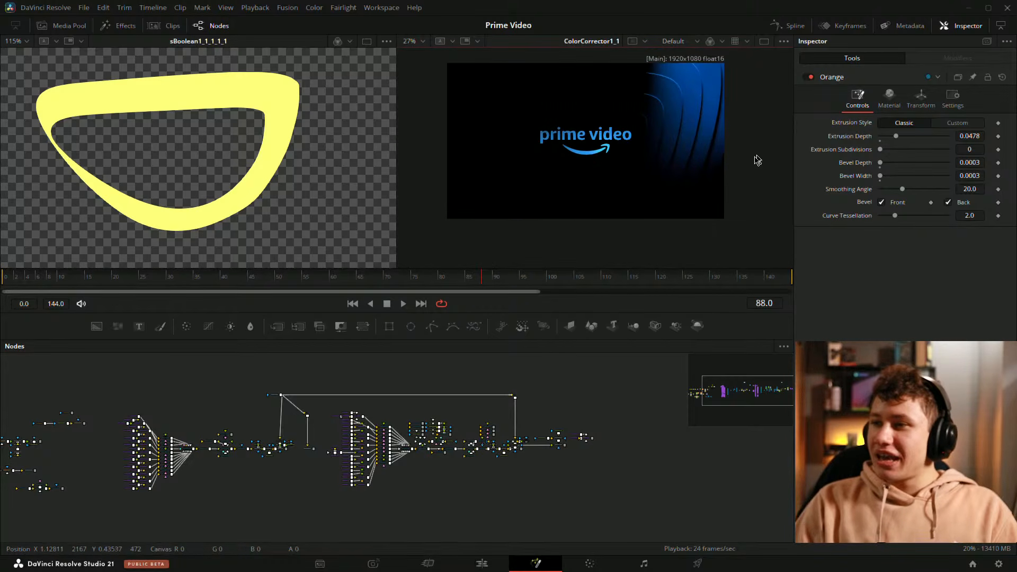
{"action": "left_click_drag", "start_coordinate": [481, 279], "coordinate": [456, 281]}
{"action": "scroll", "coordinate": [725, 88], "scroll_direction": "up", "scroll_amount": 1}
{"action": "scroll", "coordinate": [652, 135], "scroll_direction": "up", "scroll_amount": 1}
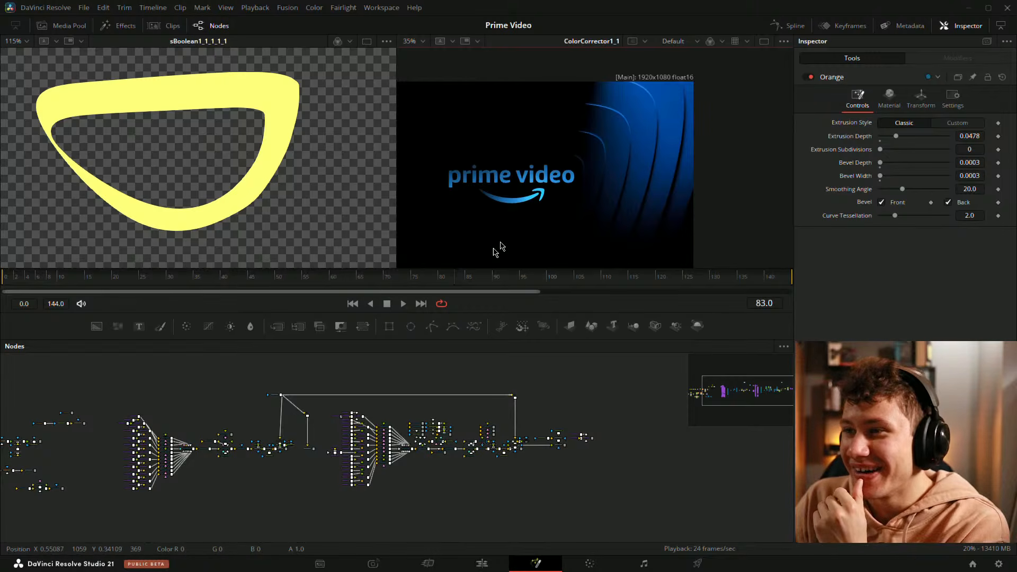
{"action": "left_click_drag", "start_coordinate": [456, 277], "coordinate": [494, 278]}
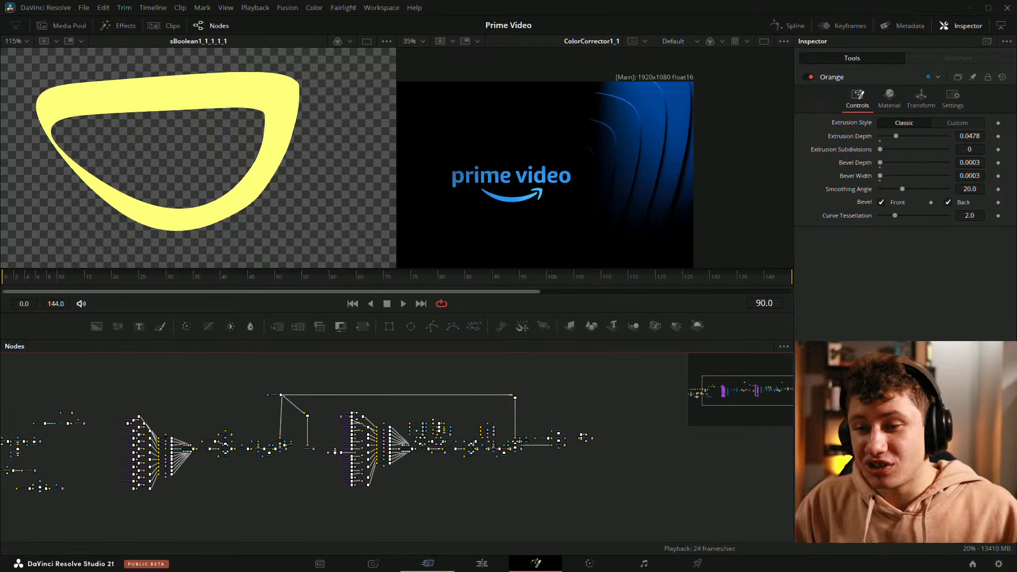
{"action": "left_click", "coordinate": [482, 563]}
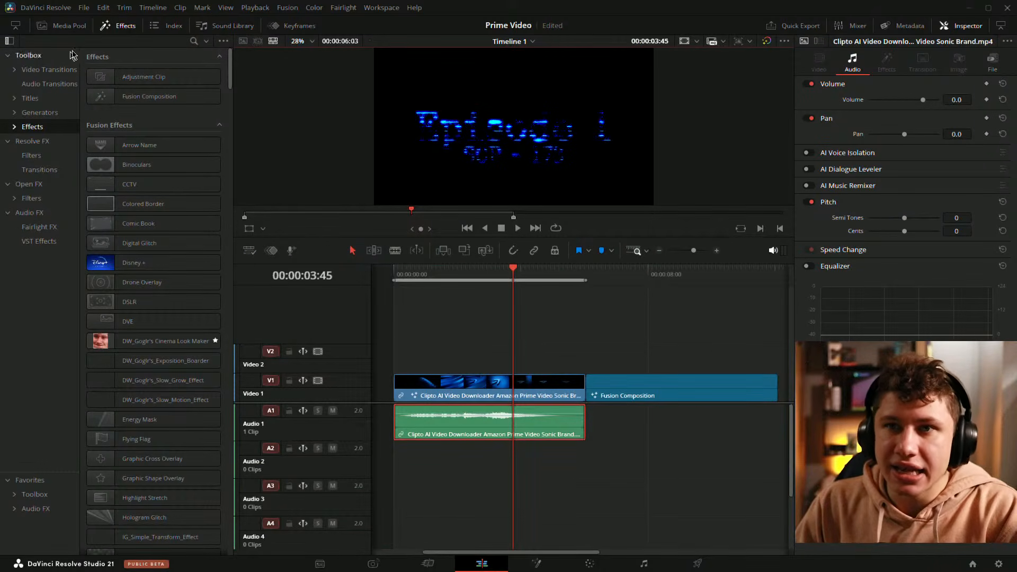
{"action": "left_click", "coordinate": [108, 25]}
{"action": "left_click", "coordinate": [536, 564]}
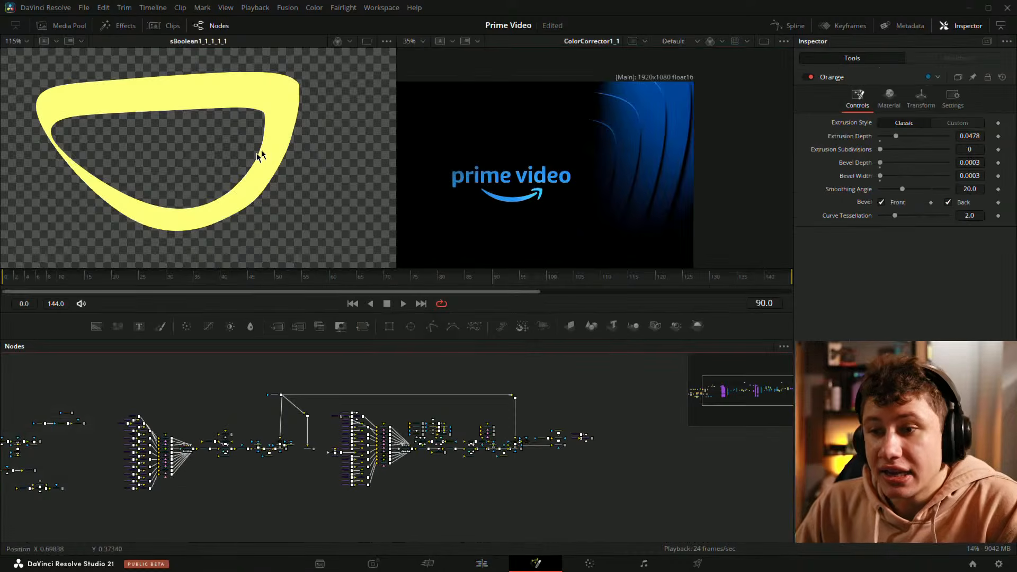
{"action": "left_click_drag", "start_coordinate": [263, 507], "coordinate": [313, 499]}
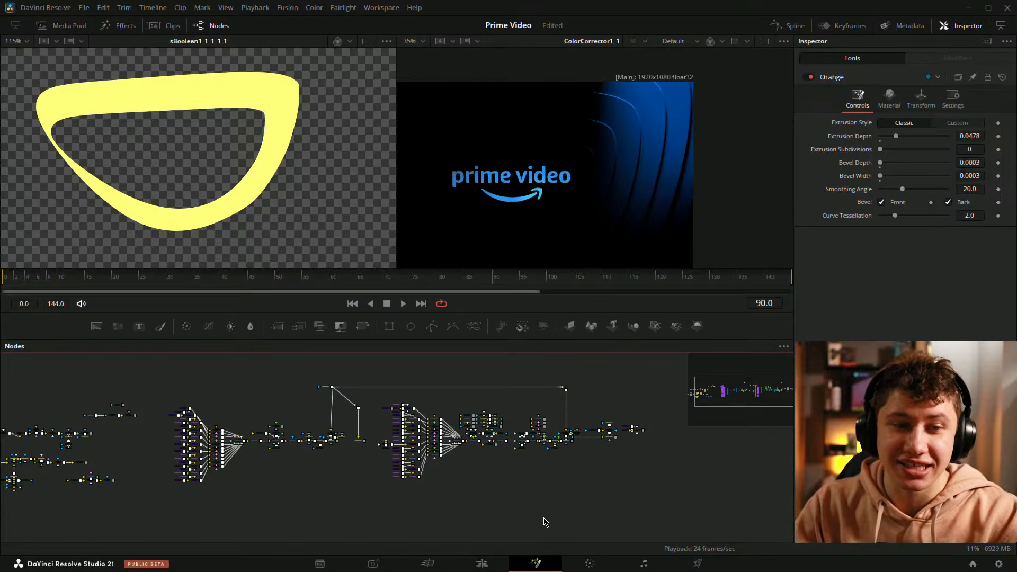
Step: Look at the Color page, switch to the Fairlight page and widen the mixer to expose more channel strips
{"action": "left_click", "coordinate": [589, 566]}
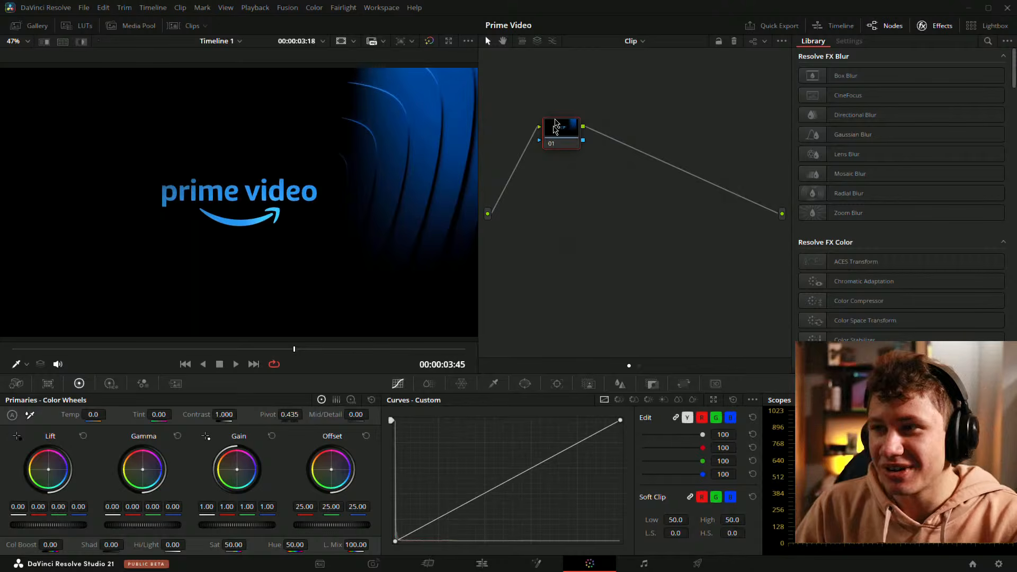
{"action": "left_click", "coordinate": [643, 565]}
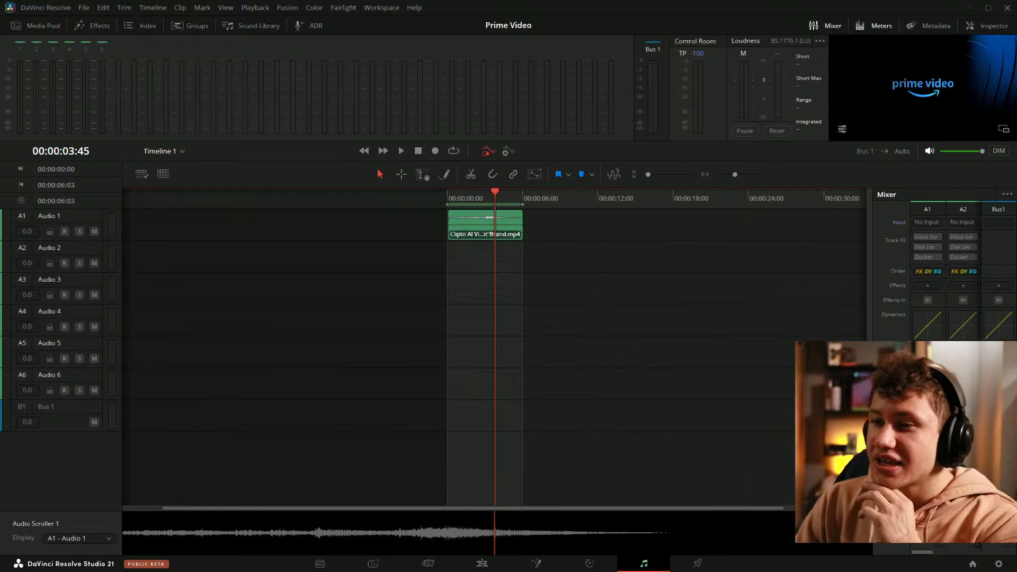
{"action": "left_click_drag", "start_coordinate": [869, 368], "coordinate": [810, 367]}
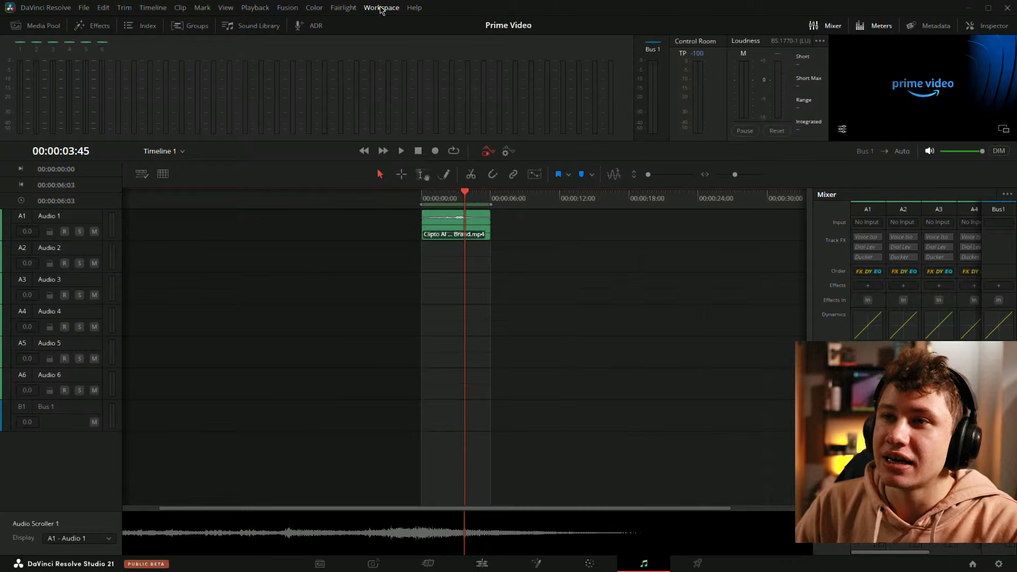
Step: Open the Fairlight Presets Library and browse the equalizer presets with the Audio 1 track as target
{"action": "left_click", "coordinate": [341, 8]}
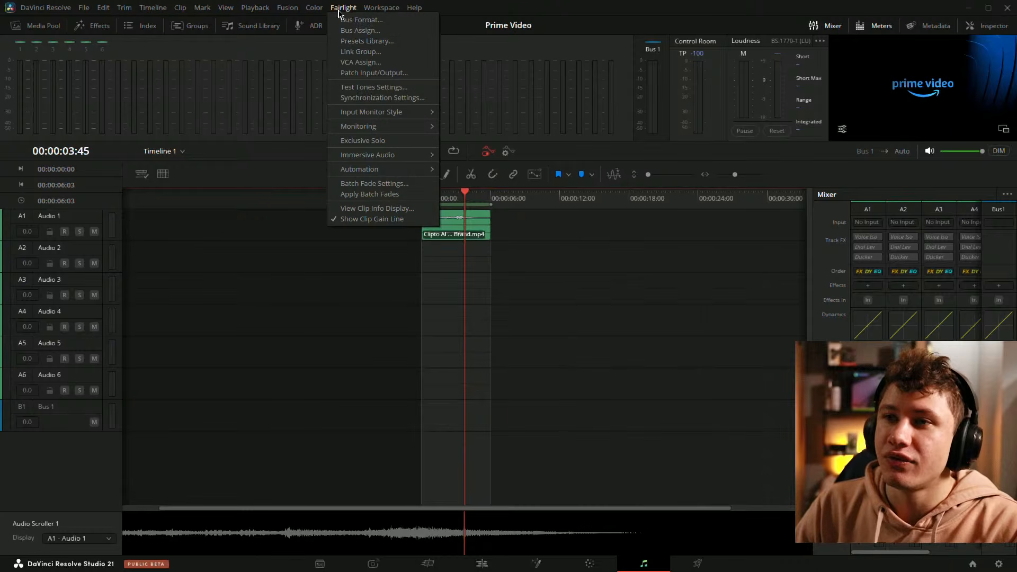
{"action": "left_click", "coordinate": [382, 42]}
{"action": "left_click_drag", "start_coordinate": [546, 170], "coordinate": [532, 192]}
{"action": "left_click", "coordinate": [601, 251]}
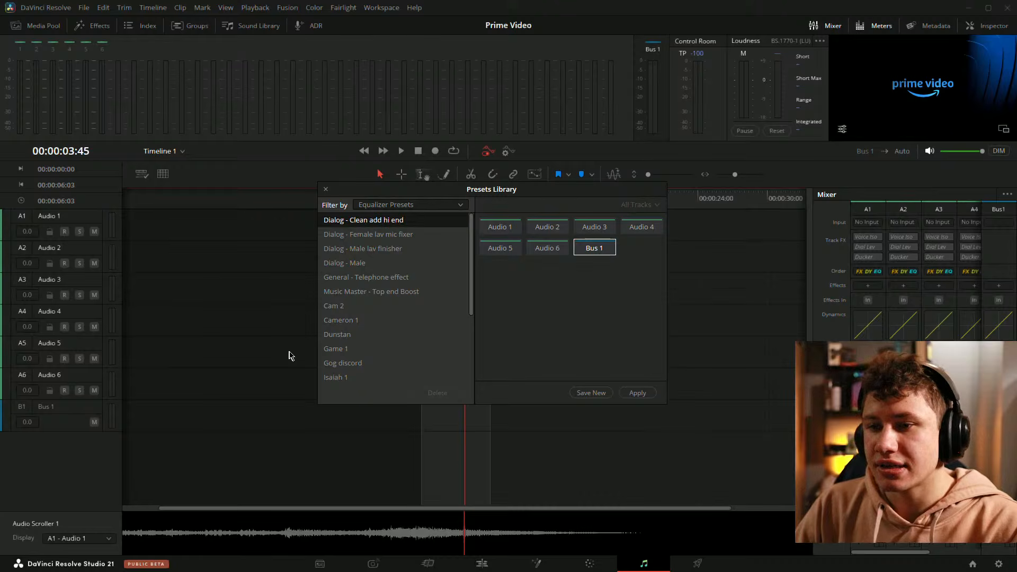
{"action": "scroll", "coordinate": [472, 334], "scroll_direction": "down", "scroll_amount": 5}
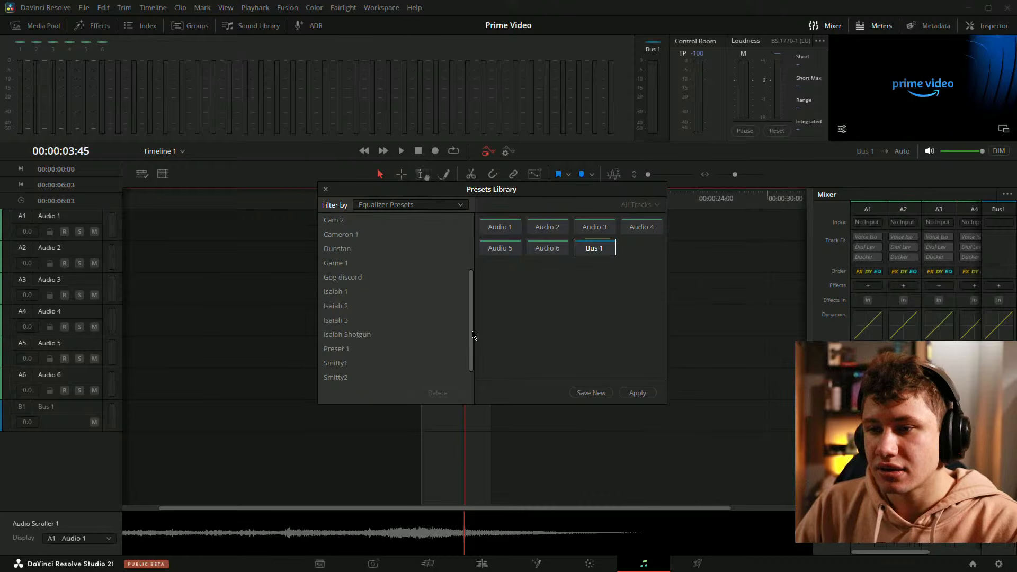
{"action": "left_click", "coordinate": [504, 231]}
{"action": "left_click", "coordinate": [588, 252]}
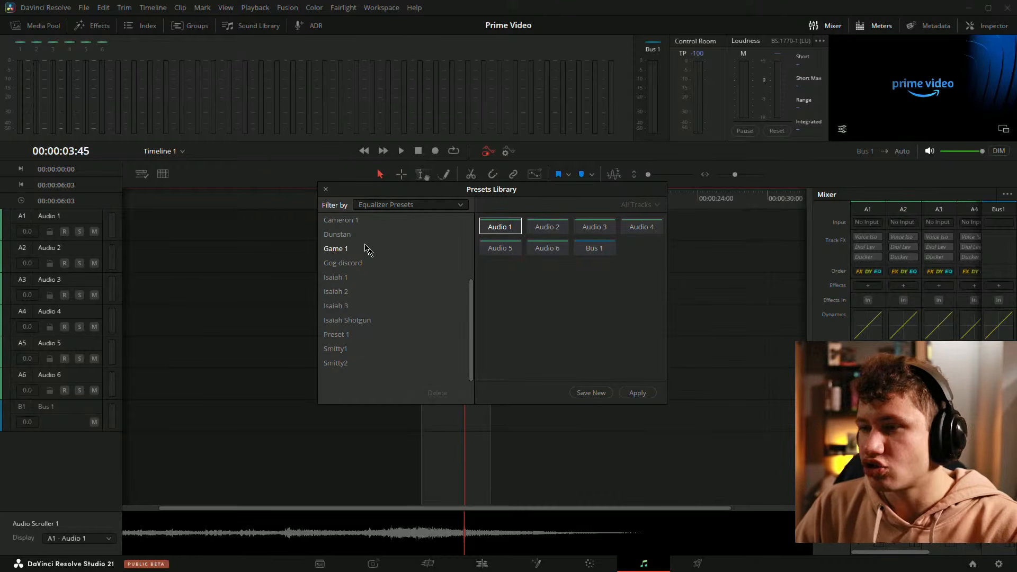
{"action": "left_click", "coordinate": [337, 308]}
{"action": "scroll", "coordinate": [424, 295], "scroll_direction": "up", "scroll_amount": 5}
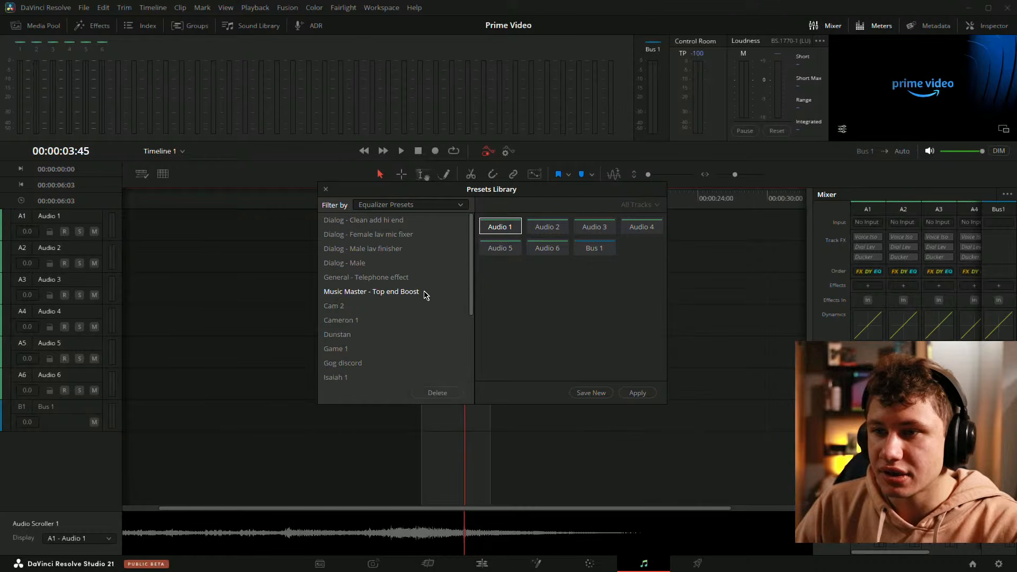
Step: Apply the global track preset IG-3 to the Audio 1 track and close the Presets Library
{"action": "left_click", "coordinate": [407, 205]}
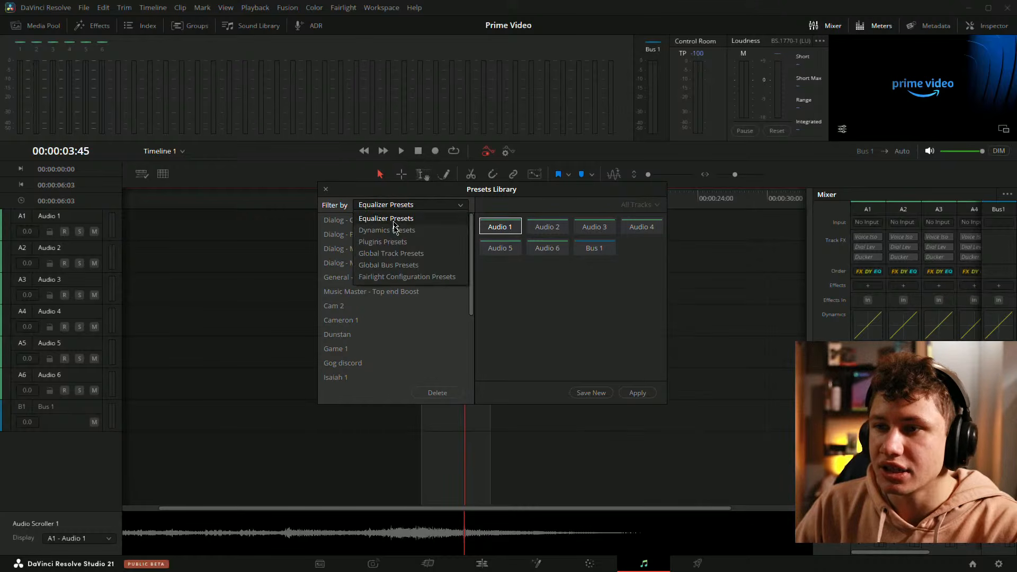
{"action": "left_click", "coordinate": [418, 254]}
{"action": "left_click", "coordinate": [346, 250]}
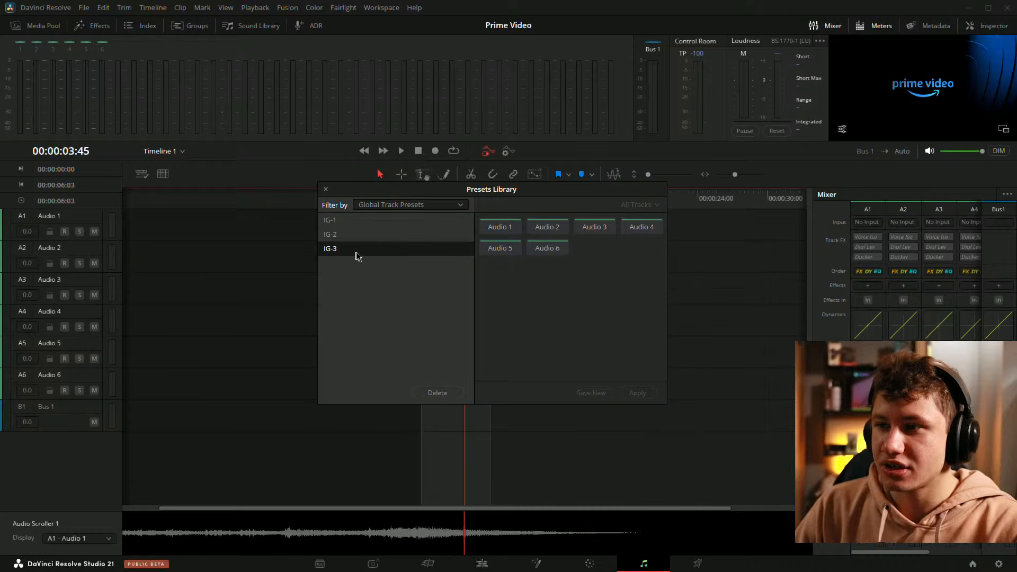
{"action": "left_click", "coordinate": [508, 233]}
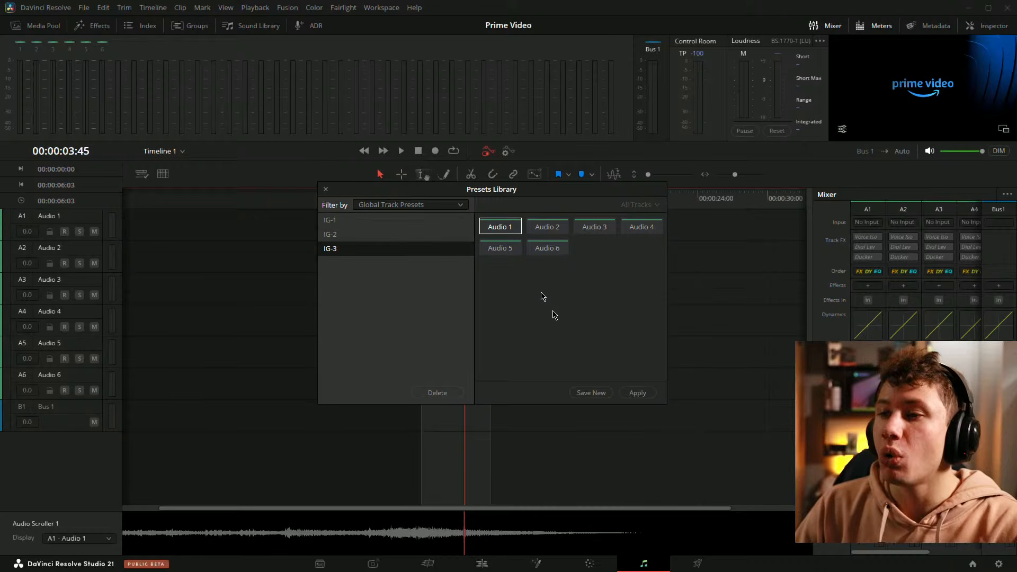
{"action": "left_click", "coordinate": [638, 393]}
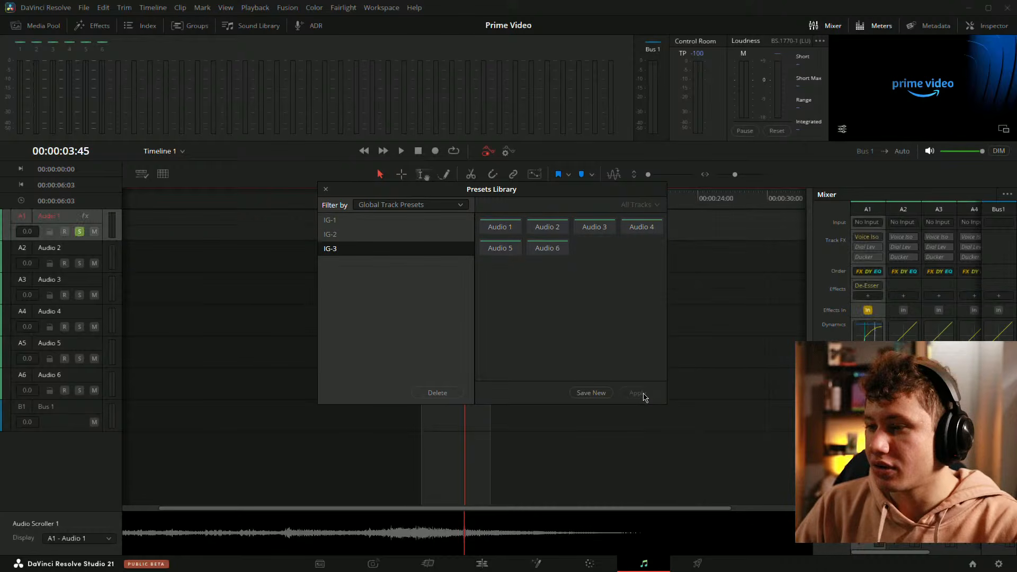
{"action": "left_click", "coordinate": [325, 190]}
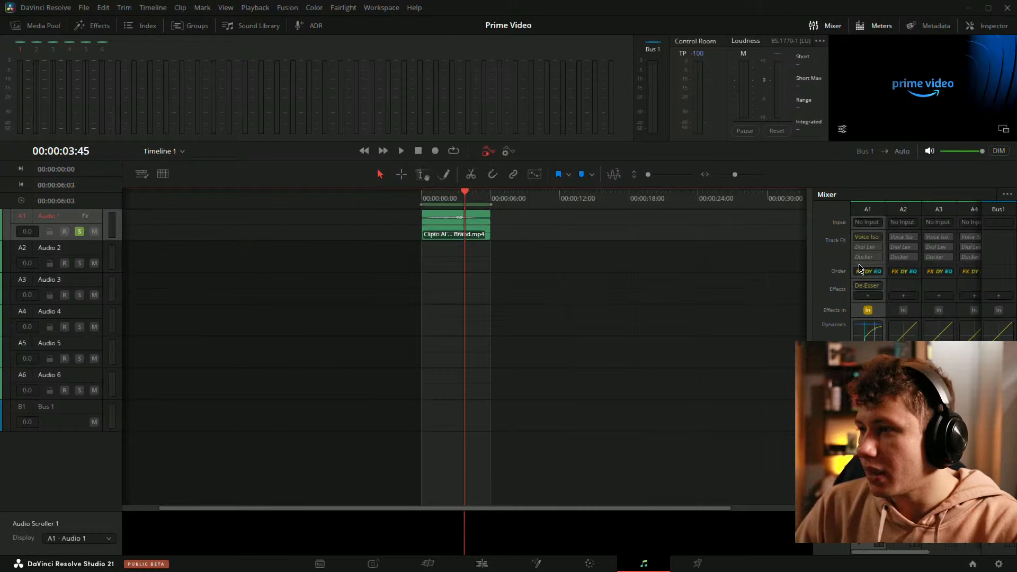
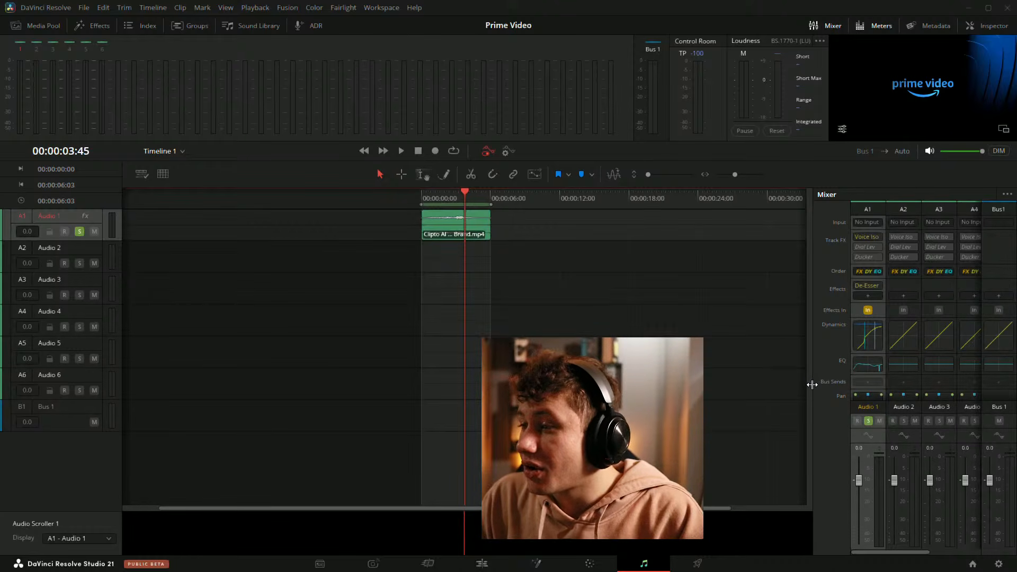
Step: Widen the mixer panel and open the Audio 1 equalizer to review its band settings
{"action": "left_click_drag", "start_coordinate": [812, 382], "coordinate": [785, 379]}
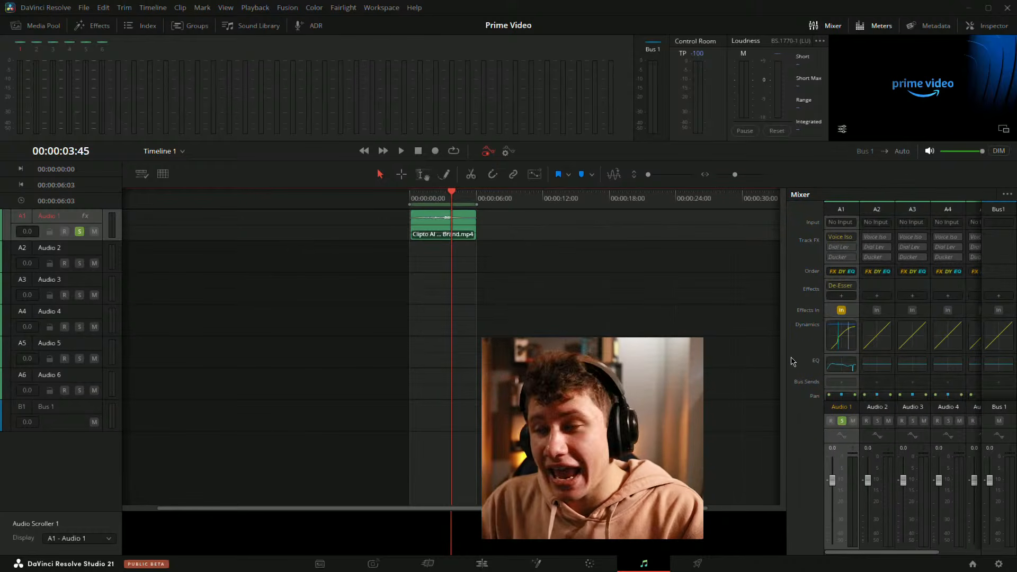
{"action": "double_click", "coordinate": [842, 365]}
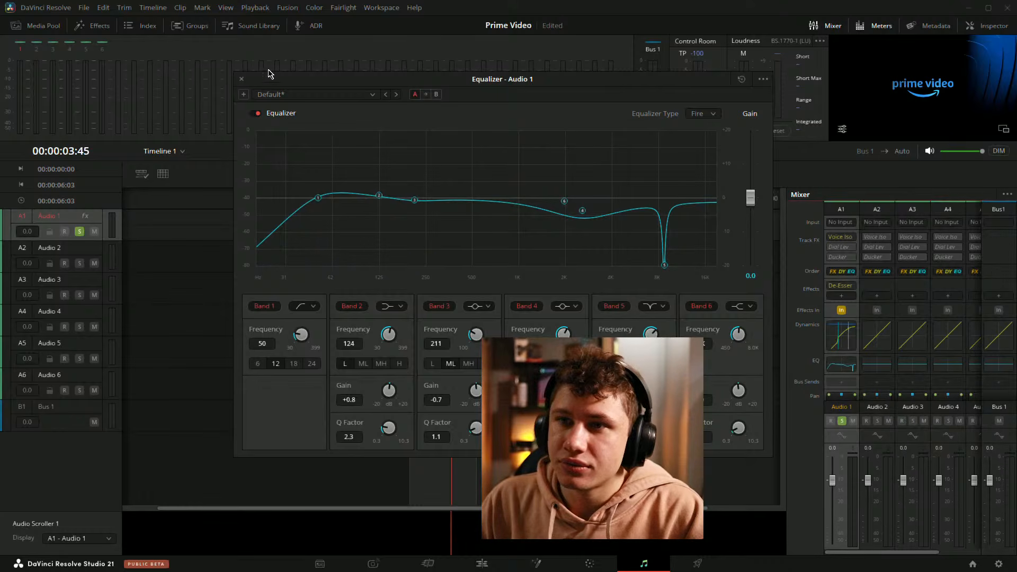
{"action": "left_click", "coordinate": [242, 79]}
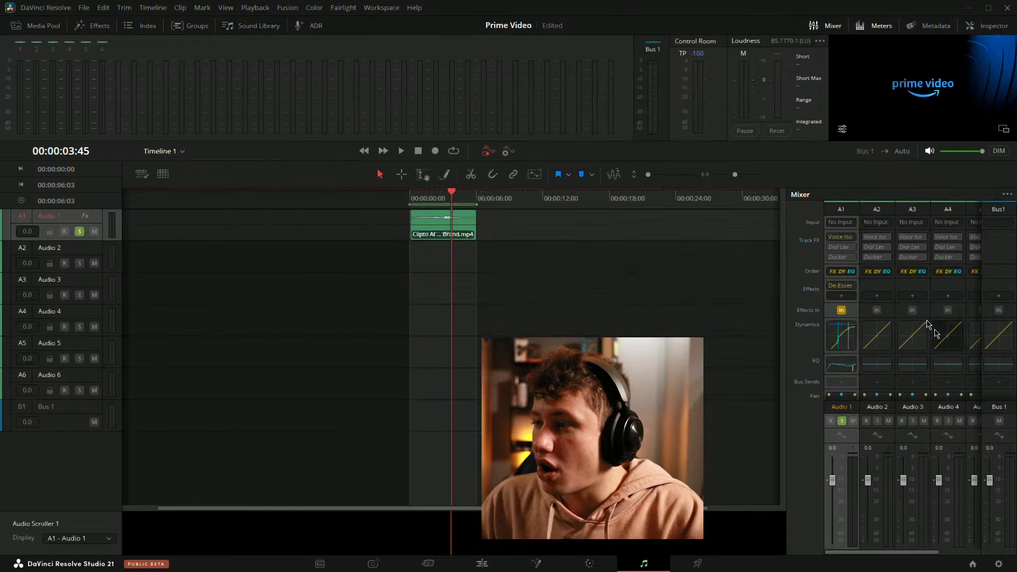
Step: Open Audio 1's dynamics and De-Esser effect settings to review them
{"action": "double_click", "coordinate": [831, 335]}
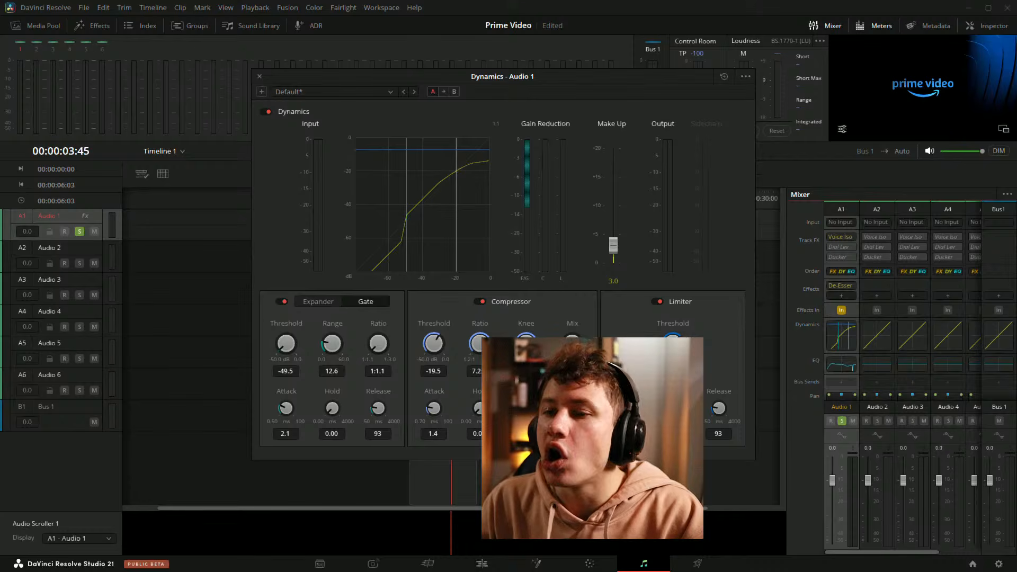
{"action": "left_click", "coordinate": [841, 287]}
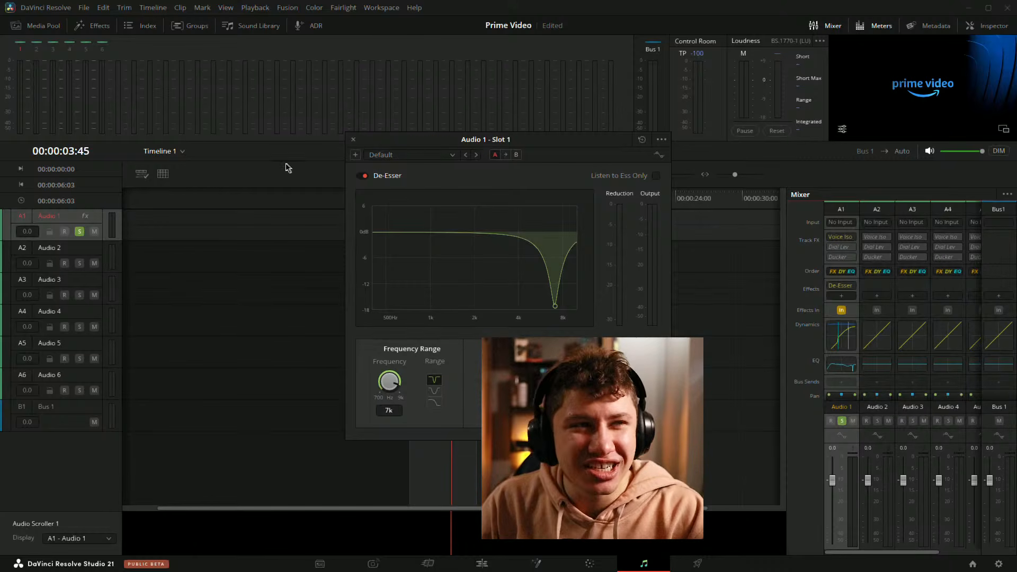
{"action": "left_click", "coordinate": [354, 140]}
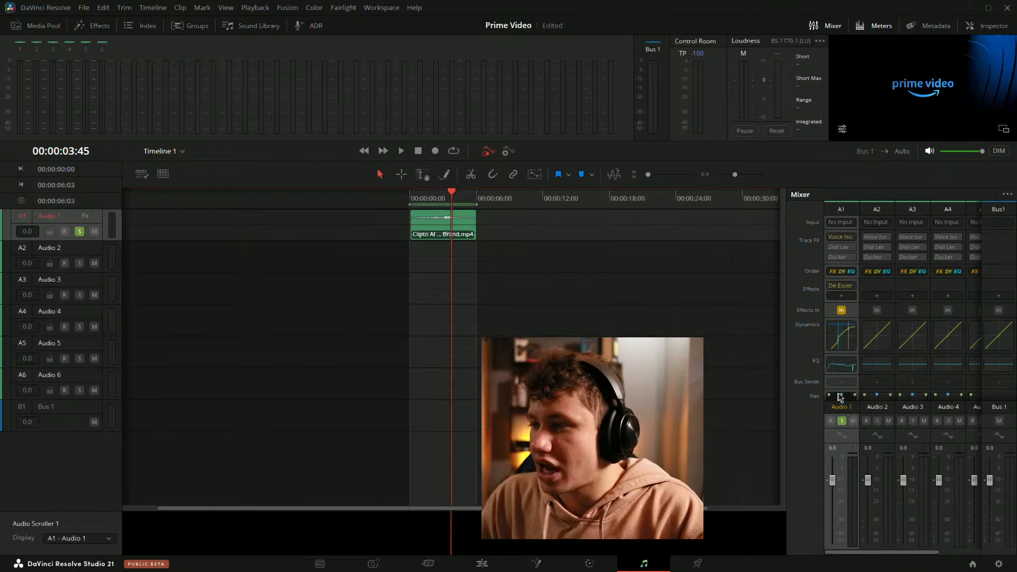
{"action": "scroll", "coordinate": [835, 370], "scroll_direction": "down", "scroll_amount": 3}
{"action": "scroll", "coordinate": [833, 342], "scroll_direction": "up", "scroll_amount": 3}
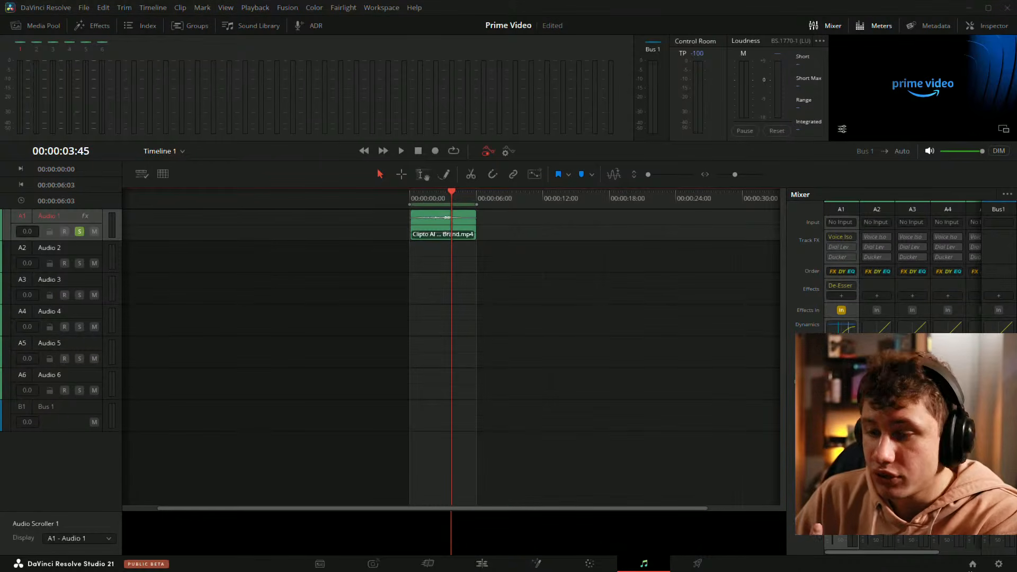
Step: Switch to the Fusion page and browse the composition's node graph
{"action": "left_click", "coordinate": [536, 565]}
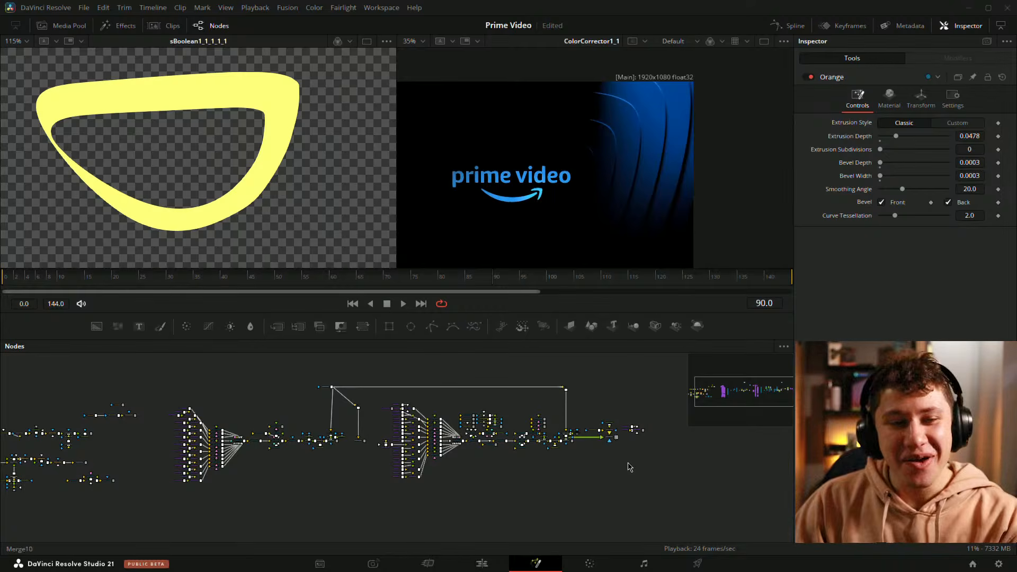
{"action": "scroll", "coordinate": [334, 488], "scroll_direction": "up", "scroll_amount": 4}
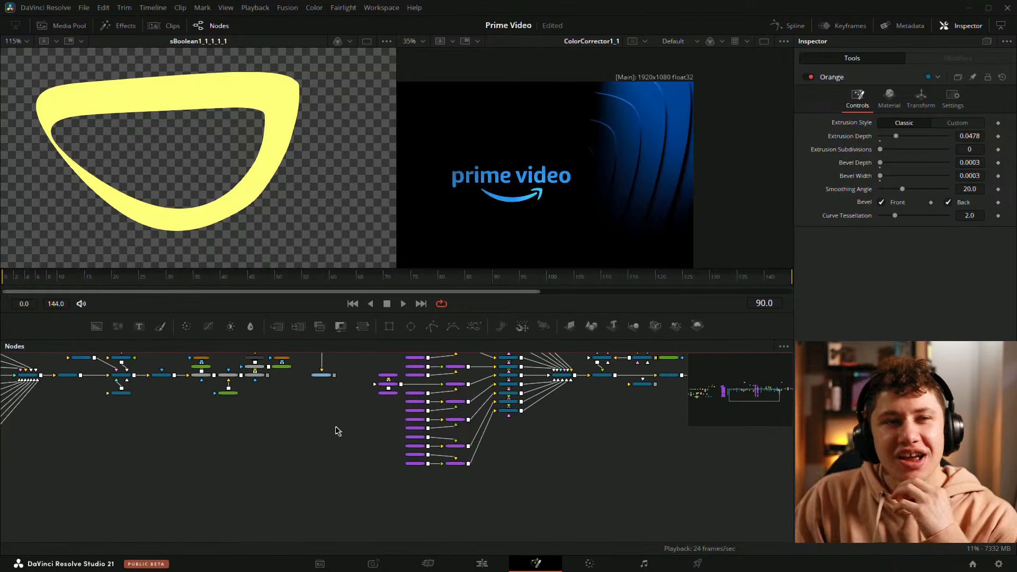
{"action": "left_click_drag", "start_coordinate": [314, 424], "coordinate": [270, 502]}
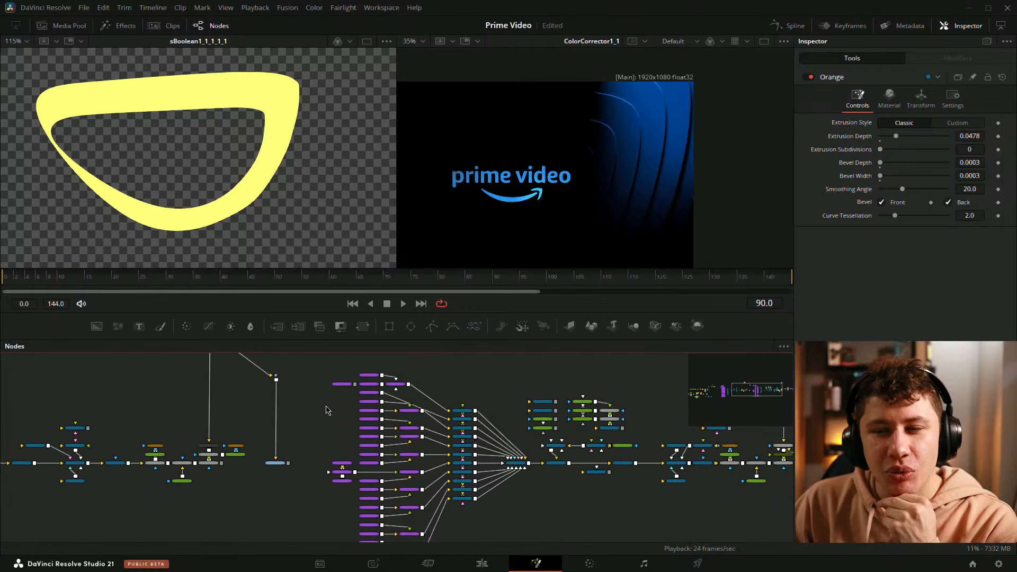
{"action": "left_click_drag", "start_coordinate": [327, 407], "coordinate": [299, 416]}
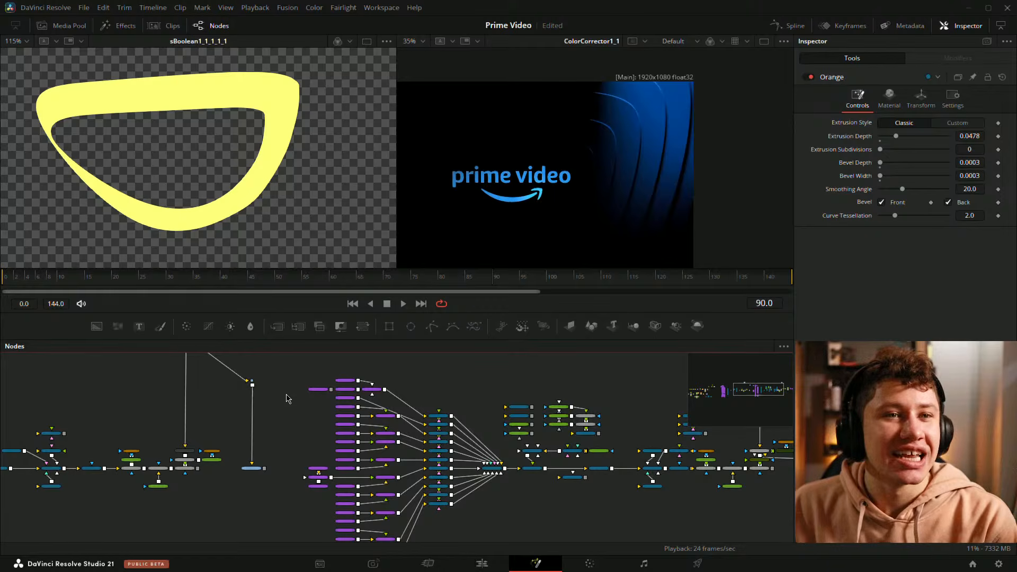
{"action": "left_click_drag", "start_coordinate": [564, 393], "coordinate": [260, 369]}
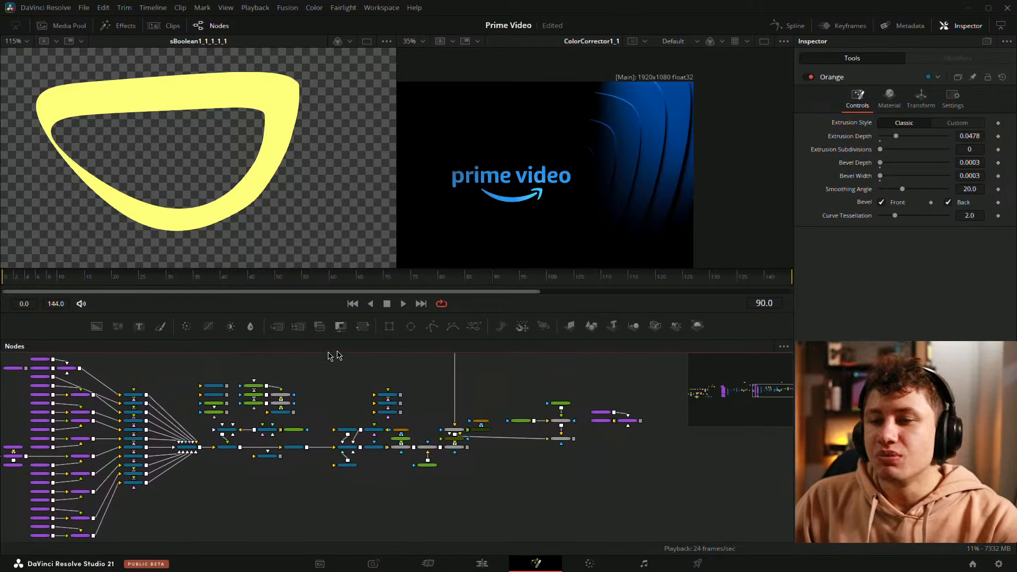
{"action": "scroll", "coordinate": [397, 370], "scroll_direction": "up", "scroll_amount": 5}
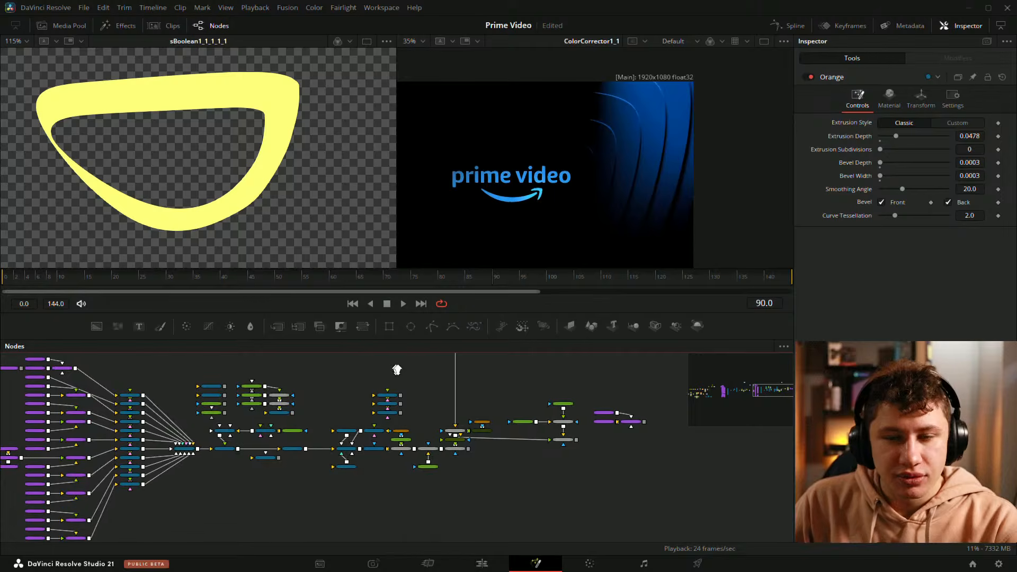
{"action": "left_click_drag", "start_coordinate": [507, 376], "coordinate": [579, 367]}
{"action": "left_click_drag", "start_coordinate": [605, 419], "coordinate": [374, 380]}
{"action": "right_click", "coordinate": [374, 379]}
{"action": "key", "text": "Escape"}
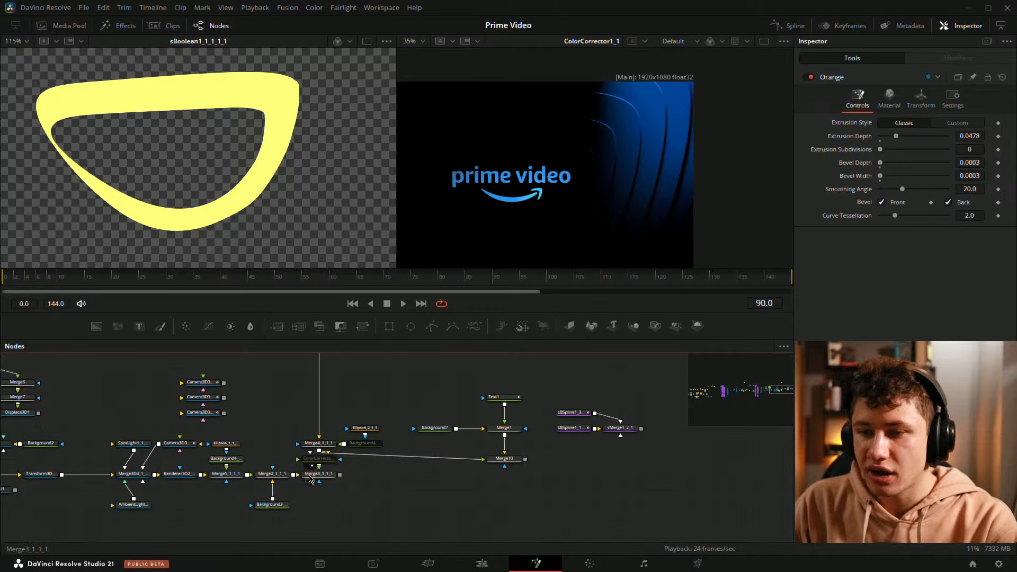
Step: Load the Merge3_1_1_1 and Merge2_1_1_1 nodes into the viewer and move to frame 72
{"action": "left_click_drag", "start_coordinate": [316, 481], "coordinate": [200, 121]}
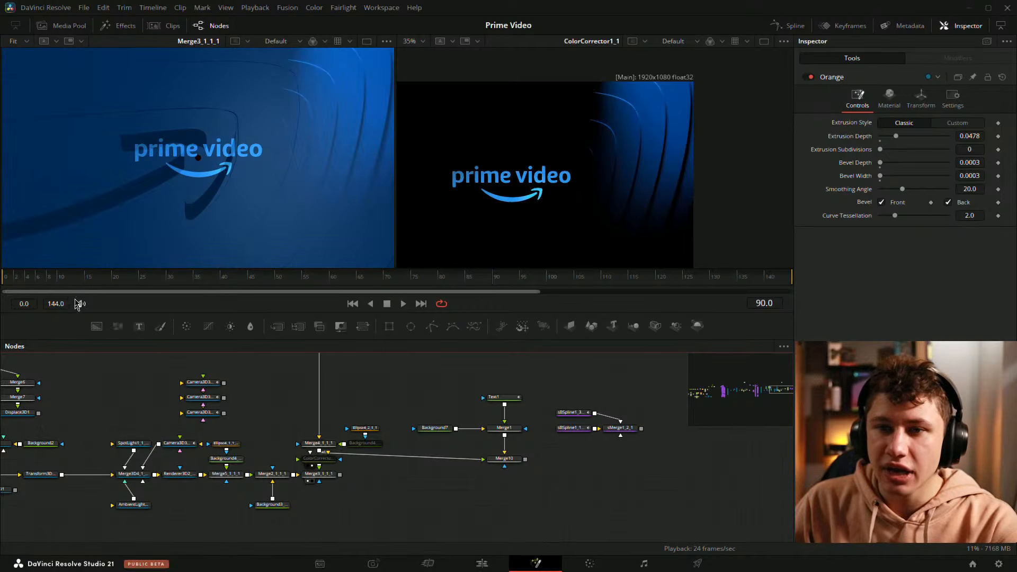
{"action": "left_click_drag", "start_coordinate": [272, 474], "coordinate": [195, 192]}
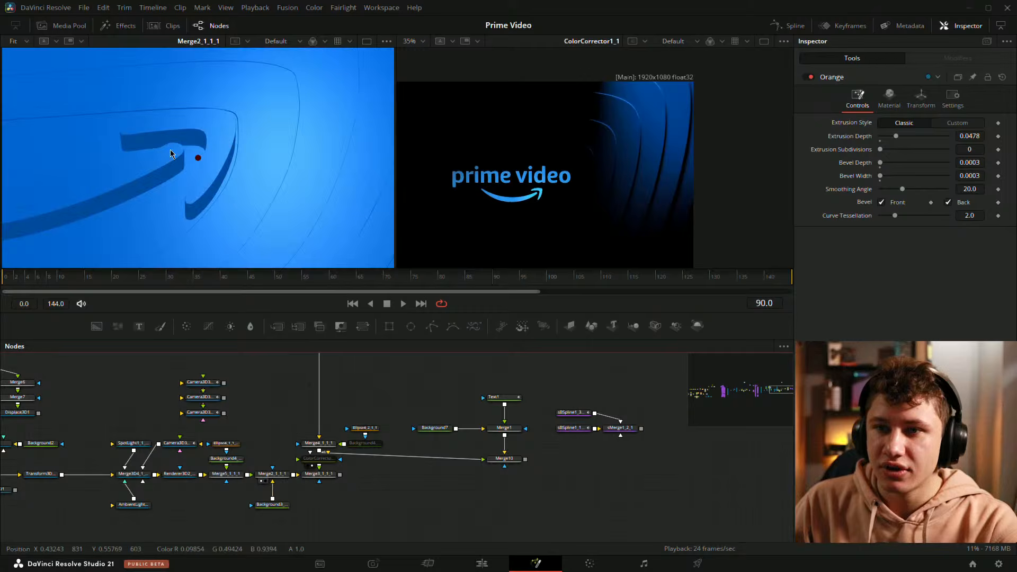
{"action": "left_click_drag", "start_coordinate": [91, 278], "coordinate": [400, 291]}
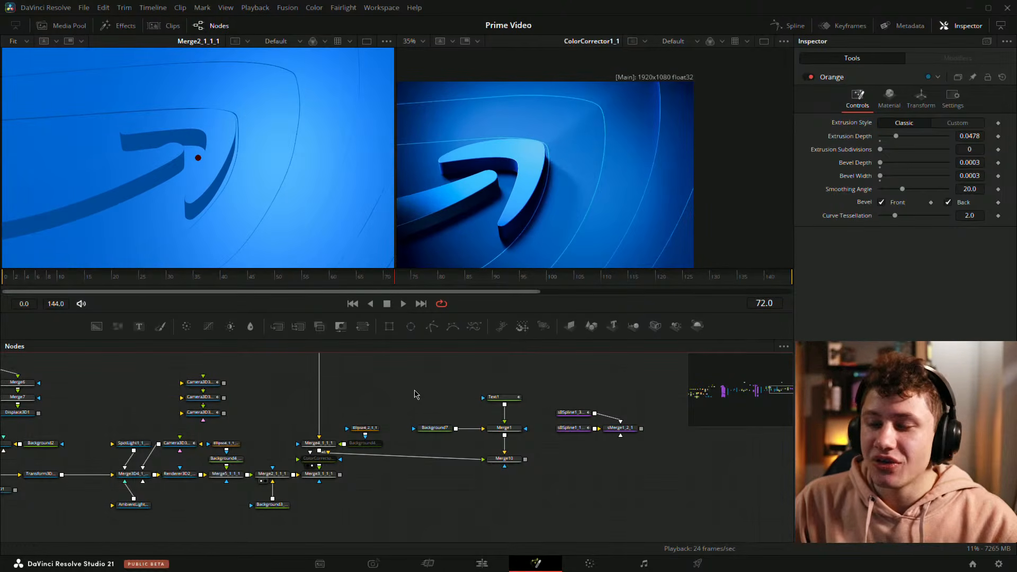
Step: Pan and zoom around the node graph to review the main node chain up to MediaOut1
{"action": "left_click_drag", "start_coordinate": [53, 406], "coordinate": [709, 371]}
{"action": "left_click_drag", "start_coordinate": [149, 436], "coordinate": [577, 434]}
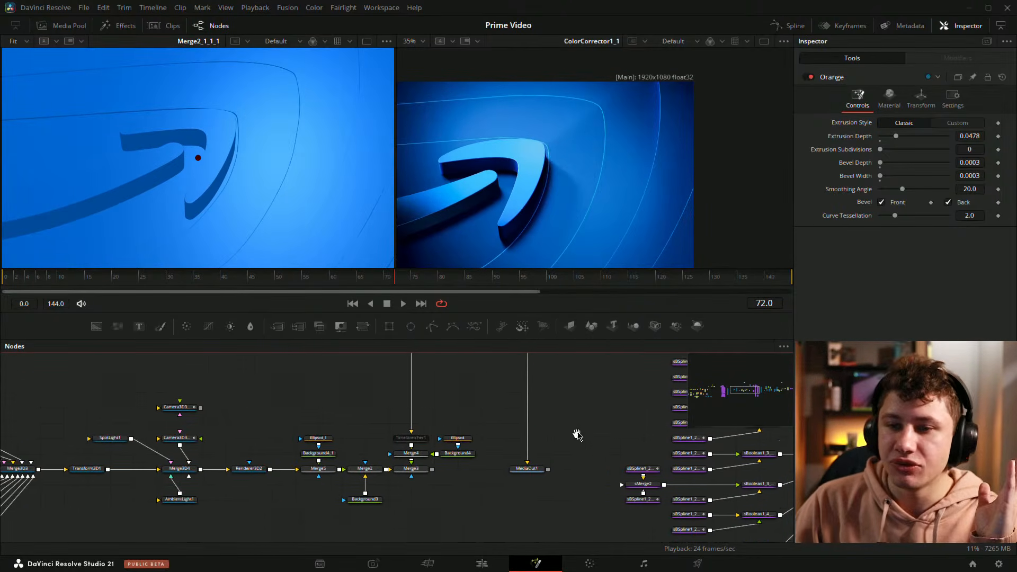
{"action": "left_click_drag", "start_coordinate": [258, 416], "coordinate": [509, 409]}
{"action": "left_click_drag", "start_coordinate": [375, 397], "coordinate": [331, 421]}
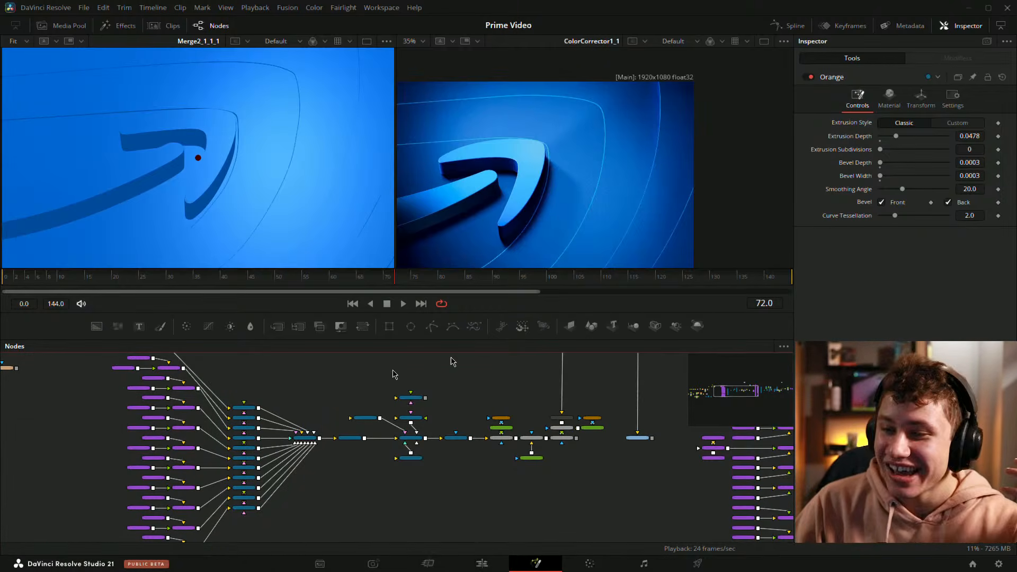
{"action": "scroll", "coordinate": [454, 490], "scroll_direction": "up", "scroll_amount": 4}
{"action": "left_click_drag", "start_coordinate": [566, 461], "coordinate": [441, 486]}
{"action": "scroll", "coordinate": [626, 495], "scroll_direction": "down", "scroll_amount": 2}
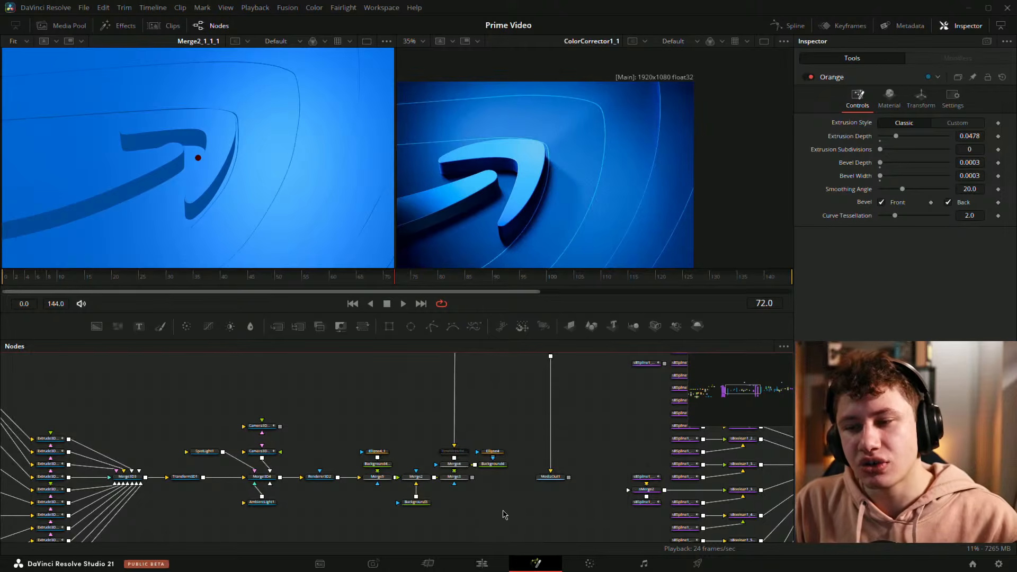
{"action": "scroll", "coordinate": [528, 526], "scroll_direction": "up", "scroll_amount": 2}
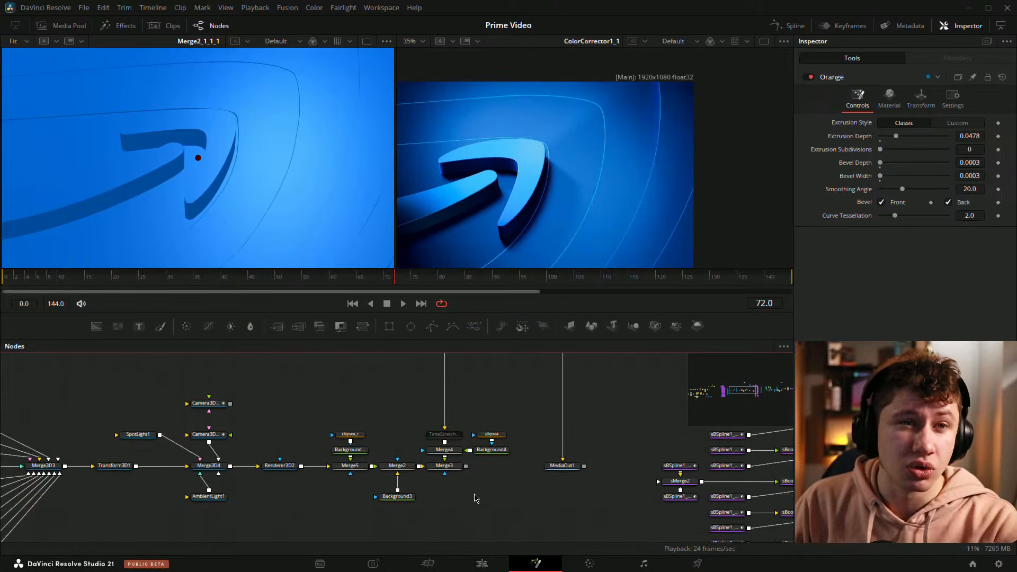
Step: View the Merge2 node in the first viewer
{"action": "right_click", "coordinate": [476, 498]}
{"action": "left_click", "coordinate": [341, 518]}
{"action": "left_click", "coordinate": [398, 466]}
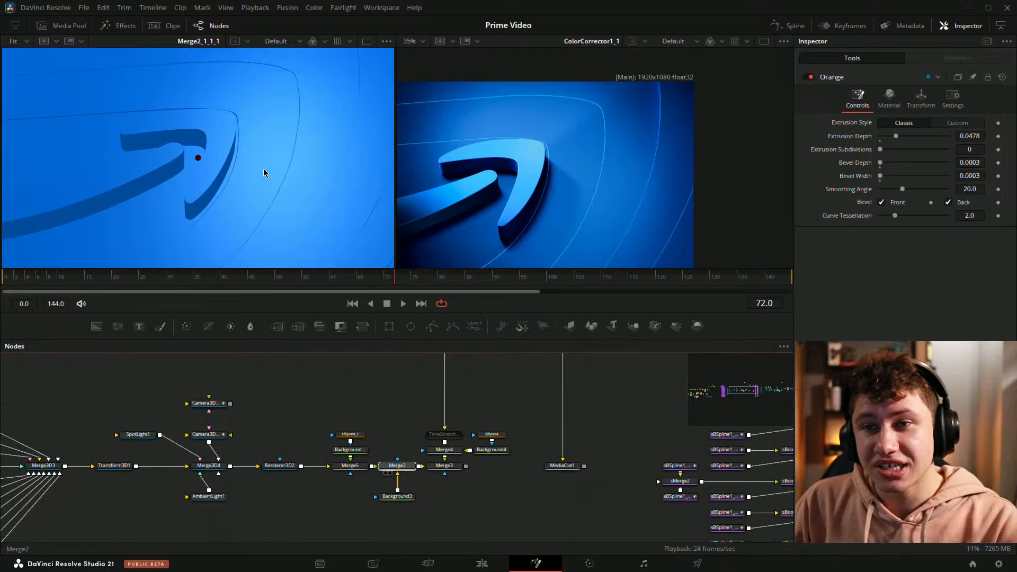
{"action": "left_click_drag", "start_coordinate": [264, 173], "coordinate": [264, 174]}
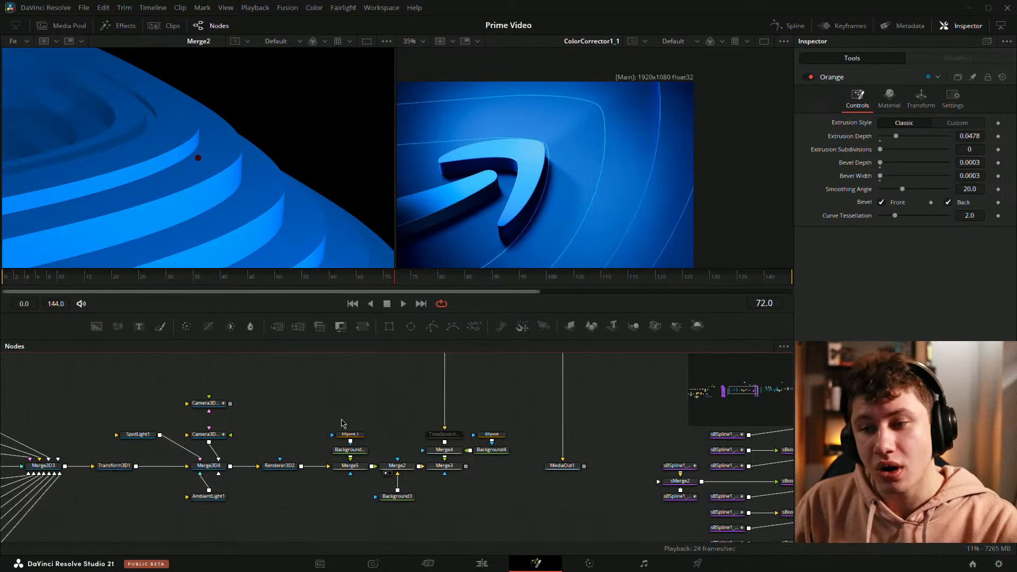
Step: Load the Merge4 node into the second viewer, move to frame 12 and fit the view
{"action": "scroll", "coordinate": [485, 454], "scroll_direction": "up", "scroll_amount": 2}
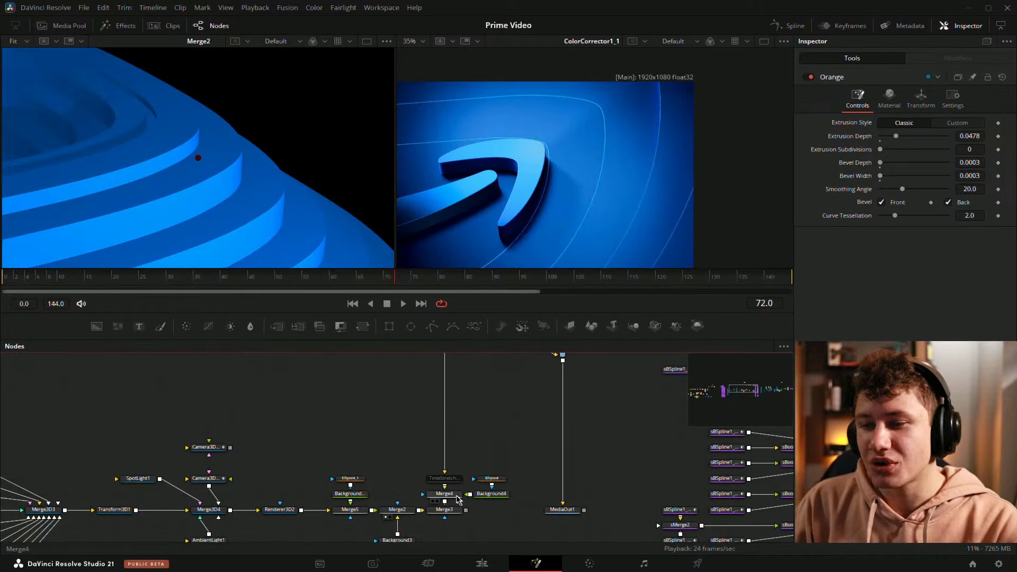
{"action": "left_click_drag", "start_coordinate": [441, 494], "coordinate": [522, 228]}
{"action": "left_click_drag", "start_coordinate": [426, 447], "coordinate": [469, 420]}
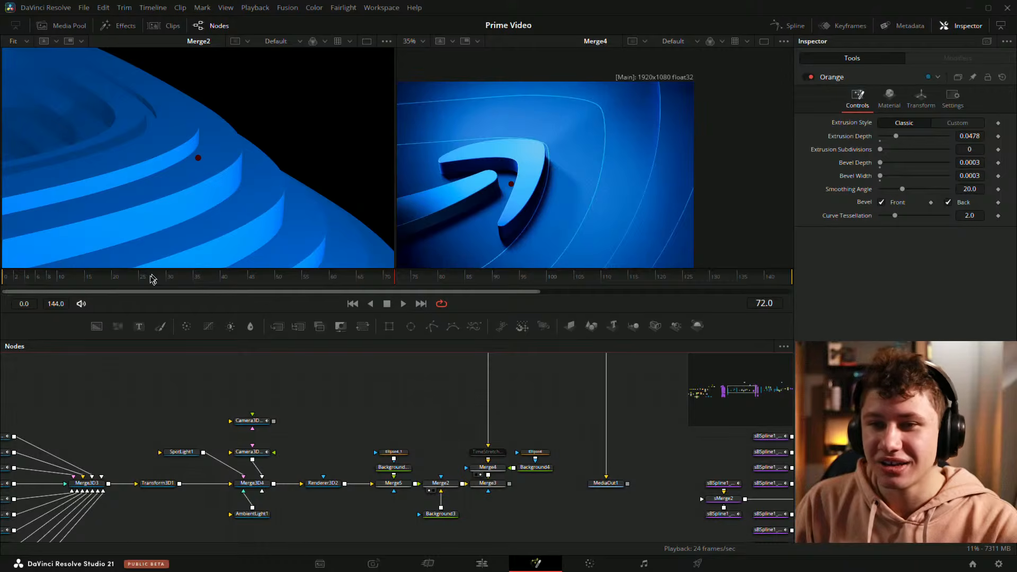
{"action": "left_click_drag", "start_coordinate": [38, 281], "coordinate": [71, 280]}
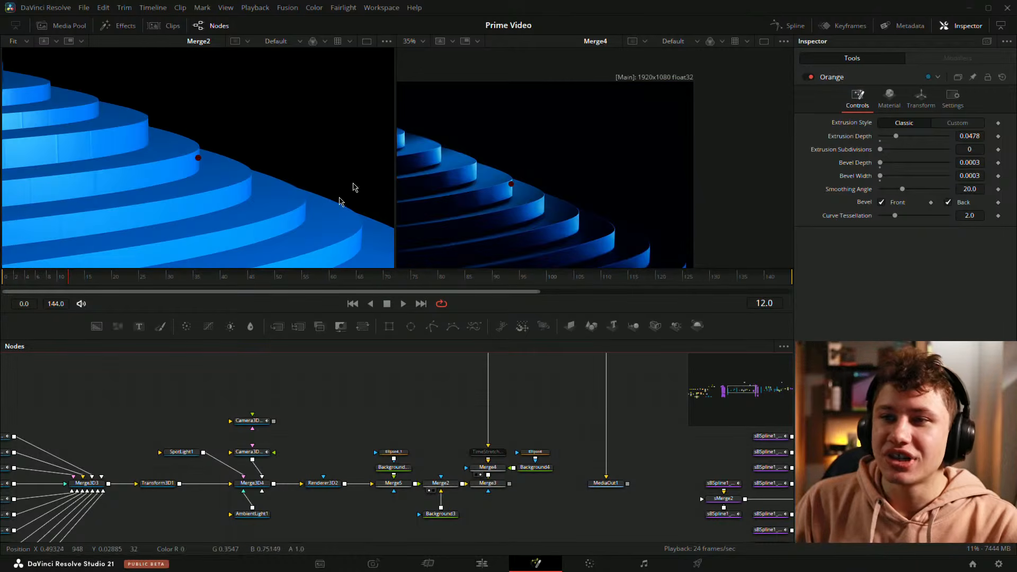
{"action": "key", "text": "ctrl+f"}
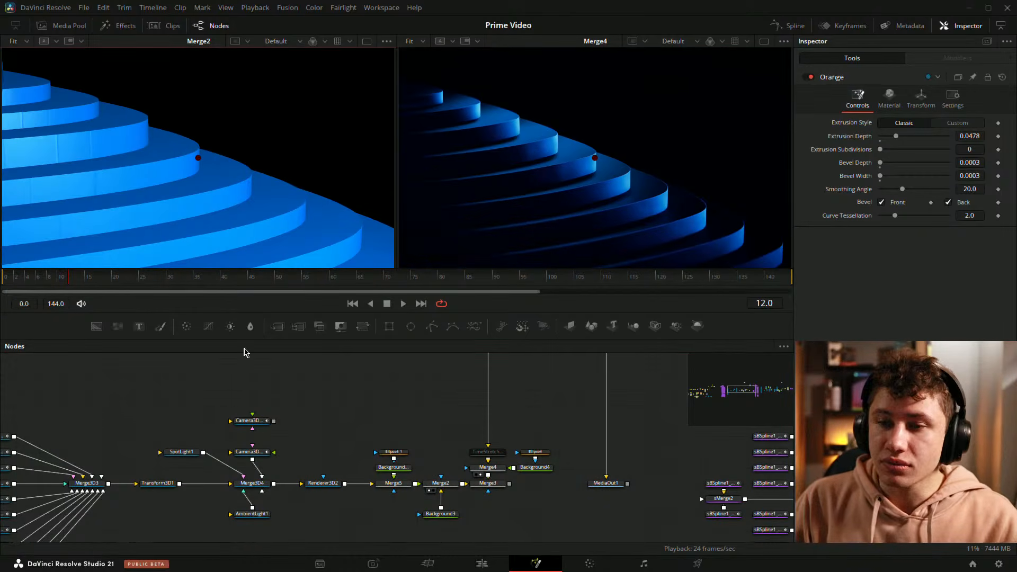
Step: Enlarge the viewer area and scrub the animation between frames 7 and 19
{"action": "left_click_drag", "start_coordinate": [257, 339], "coordinate": [257, 365]}
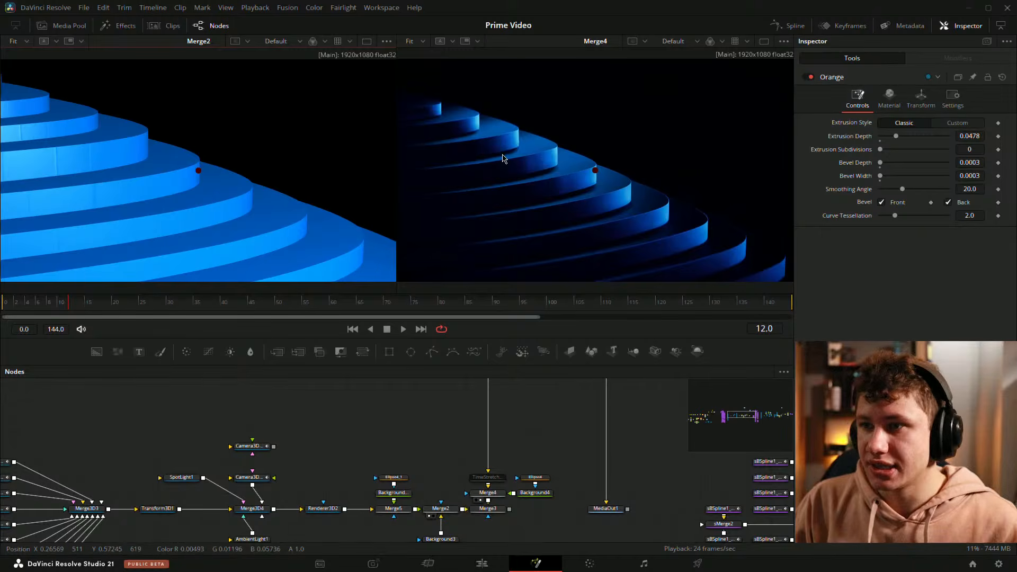
{"action": "mouse_move", "coordinate": [51, 306]}
{"action": "left_mouse_down"}
{"action": "mouse_move", "coordinate": [26, 307]}
{"action": "mouse_move", "coordinate": [43, 311]}
{"action": "left_mouse_up"}
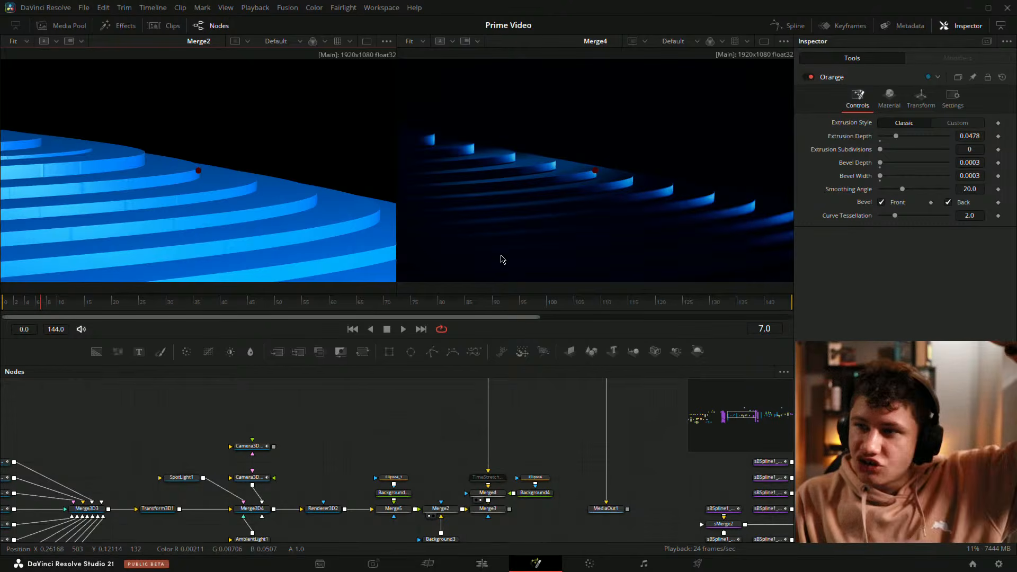
{"action": "left_click", "coordinate": [73, 311]}
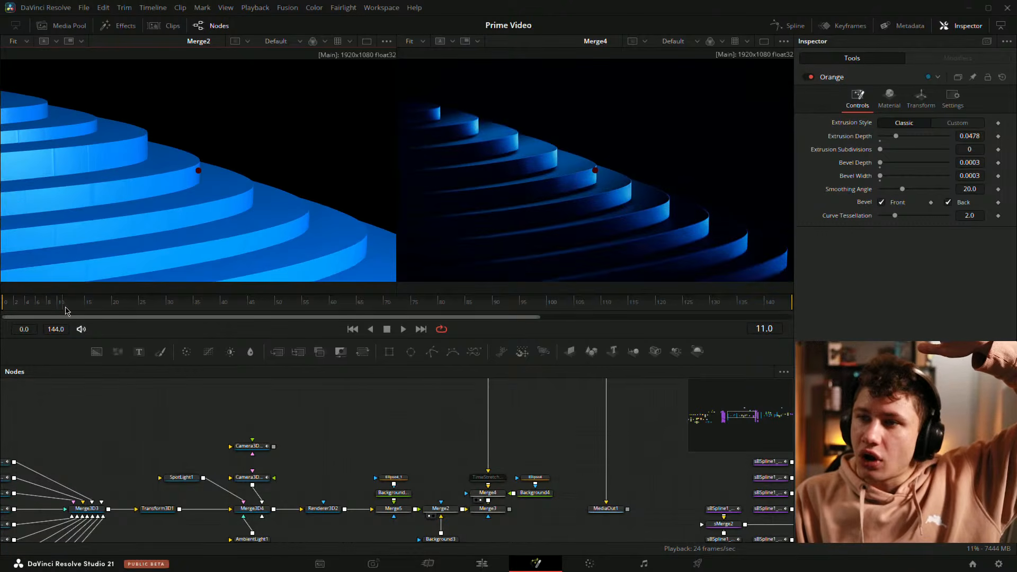
{"action": "left_click_drag", "start_coordinate": [78, 315], "coordinate": [110, 325]}
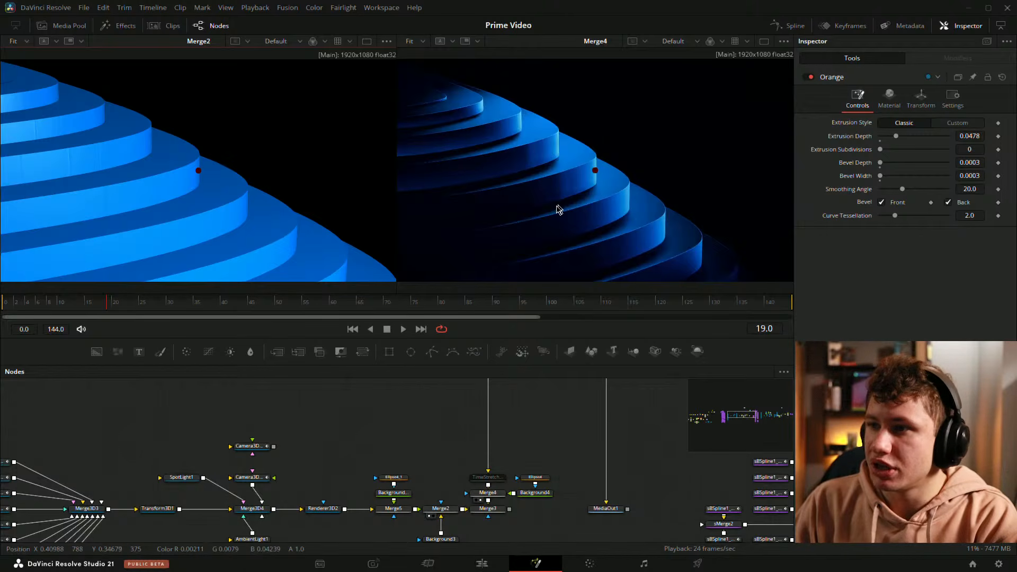
Step: Zoom into the Merge4 render, fit the viewer again and scrub to frame 39
{"action": "scroll", "coordinate": [561, 210], "scroll_direction": "up", "scroll_amount": 3}
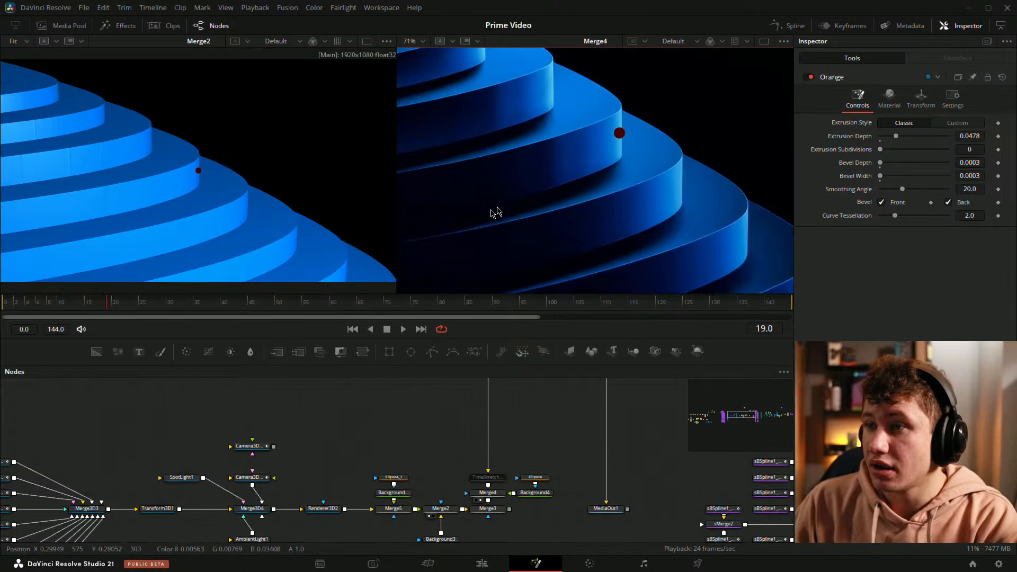
{"action": "scroll", "coordinate": [561, 166], "scroll_direction": "down", "scroll_amount": 4}
{"action": "left_click_drag", "start_coordinate": [568, 161], "coordinate": [625, 185]}
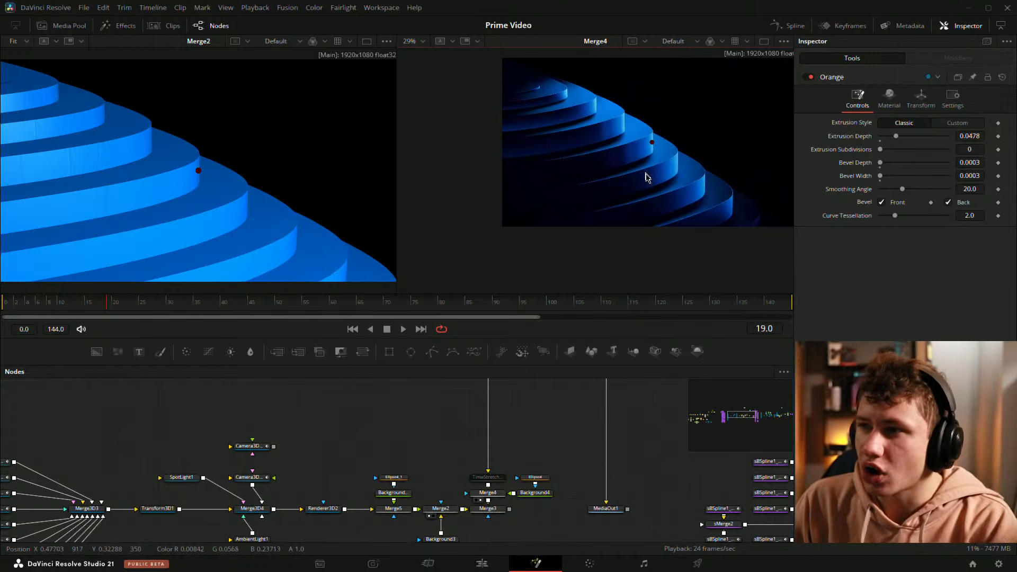
{"action": "key", "text": "ctrl+f"}
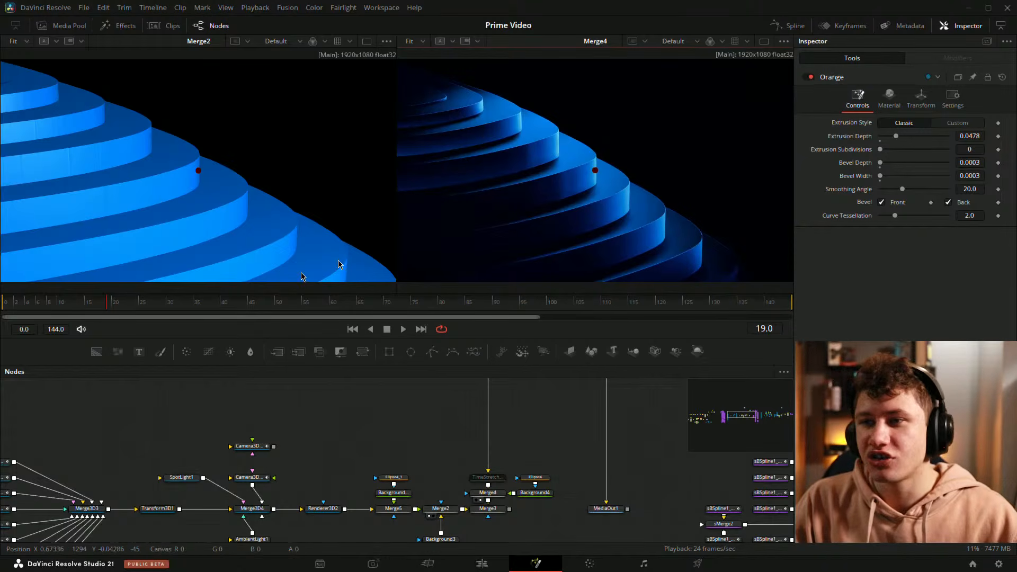
{"action": "left_click_drag", "start_coordinate": [103, 306], "coordinate": [168, 330]}
{"action": "left_click_drag", "start_coordinate": [214, 326], "coordinate": [217, 325]}
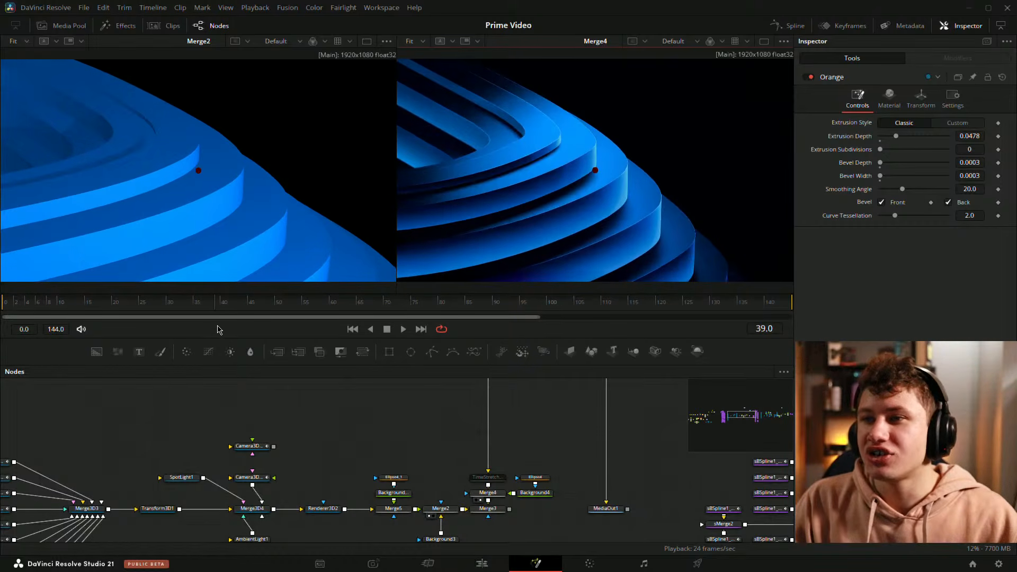
Step: Scrub the Merge4 animation between frames 26 and 70 in the second viewer, refitting its view
{"action": "left_click_drag", "start_coordinate": [460, 160], "coordinate": [495, 154]}
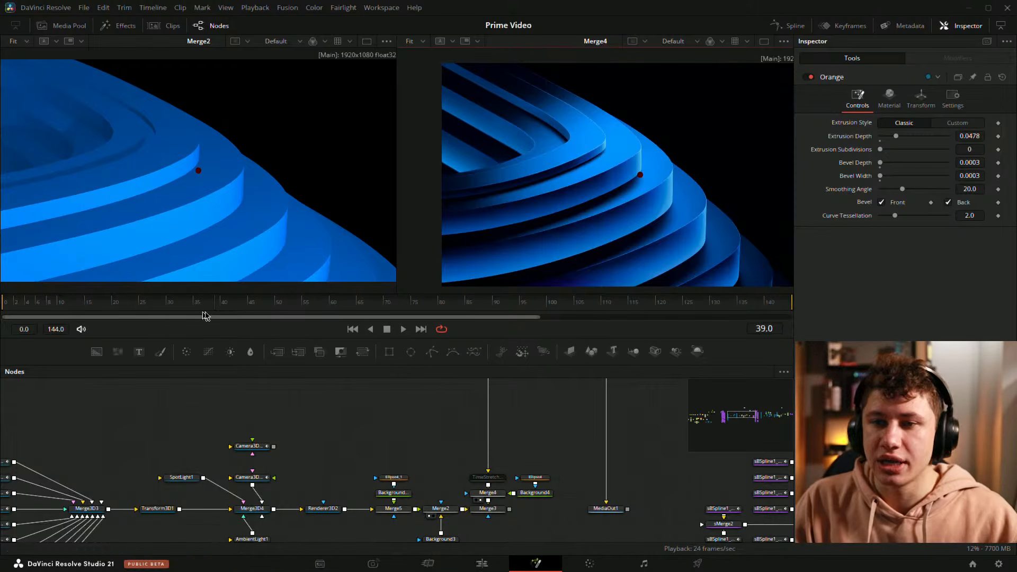
{"action": "left_click_drag", "start_coordinate": [207, 317], "coordinate": [208, 295]}
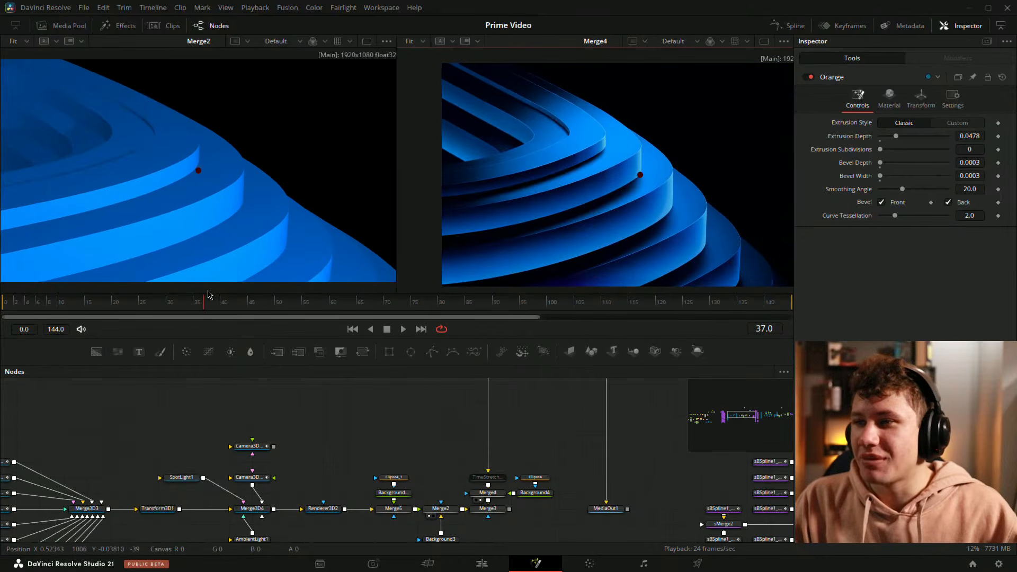
{"action": "left_click_drag", "start_coordinate": [735, 179], "coordinate": [696, 180]}
{"action": "key", "text": "ctrl+f"}
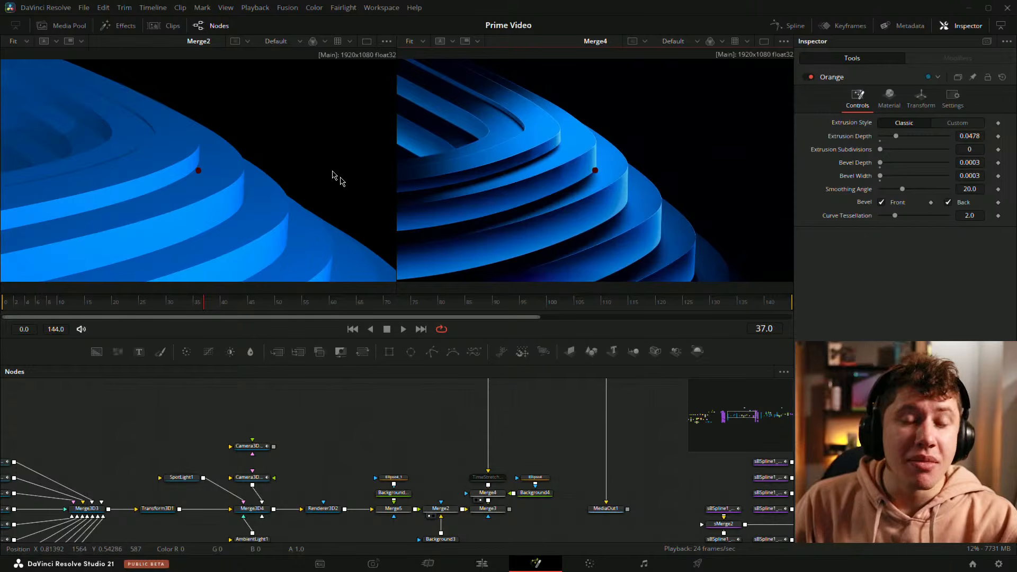
{"action": "left_click_drag", "start_coordinate": [206, 309], "coordinate": [246, 296]}
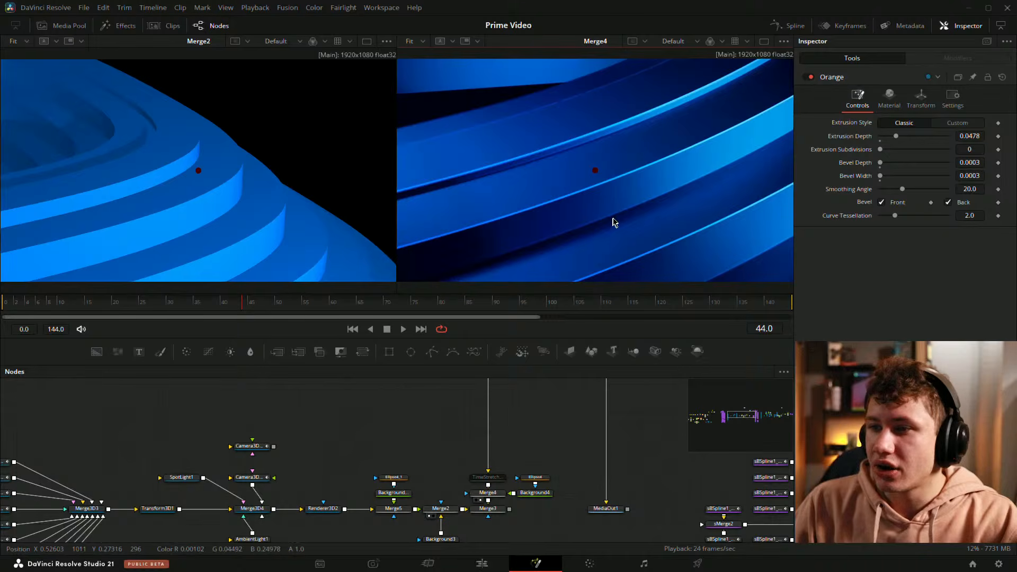
{"action": "left_click_drag", "start_coordinate": [238, 304], "coordinate": [333, 314]}
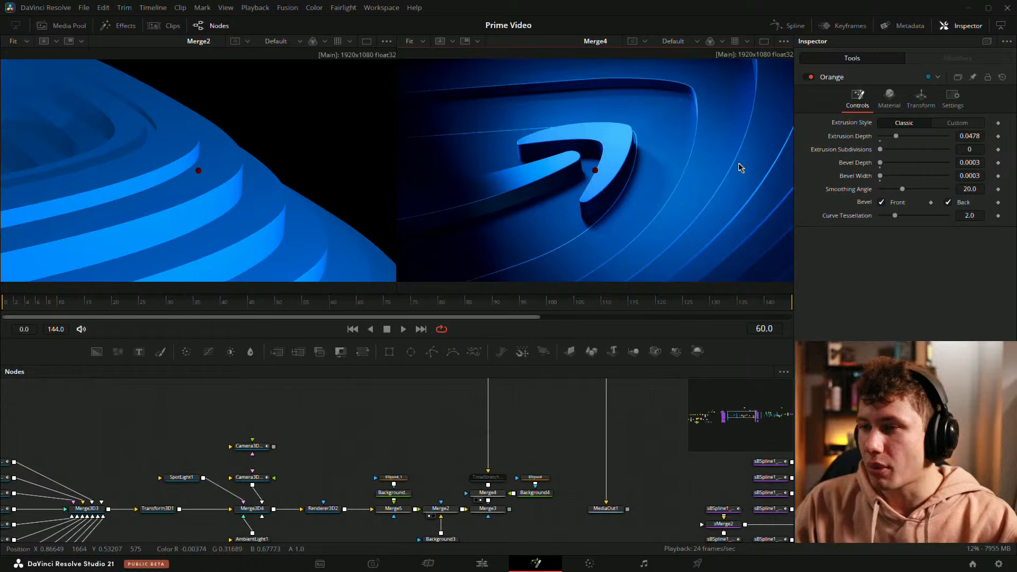
{"action": "left_click_drag", "start_coordinate": [325, 311], "coordinate": [269, 302]}
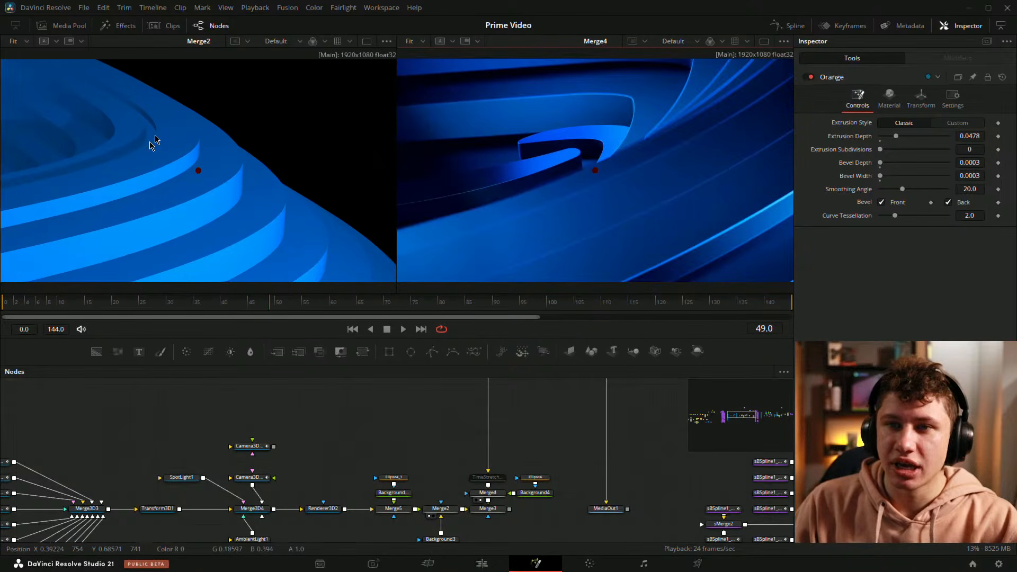
{"action": "left_click_drag", "start_coordinate": [263, 313], "coordinate": [148, 312]}
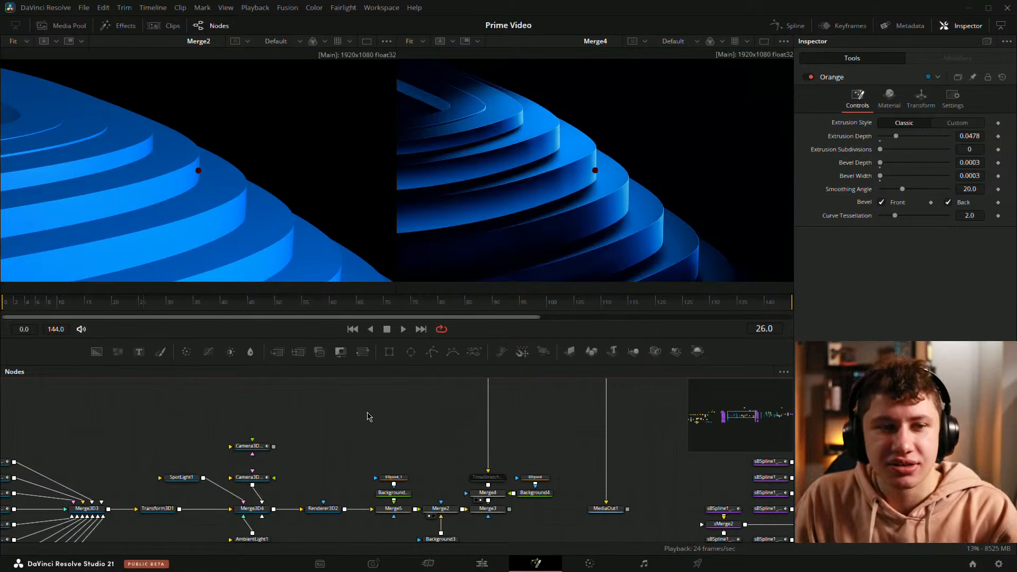
{"action": "left_click_drag", "start_coordinate": [149, 309], "coordinate": [387, 309]}
Step: Navigate the node graph to the logo text section and view Merge1, then sMerge1_2_1, in the second viewer
{"action": "scroll", "coordinate": [427, 427], "scroll_direction": "right", "scroll_amount": 5}
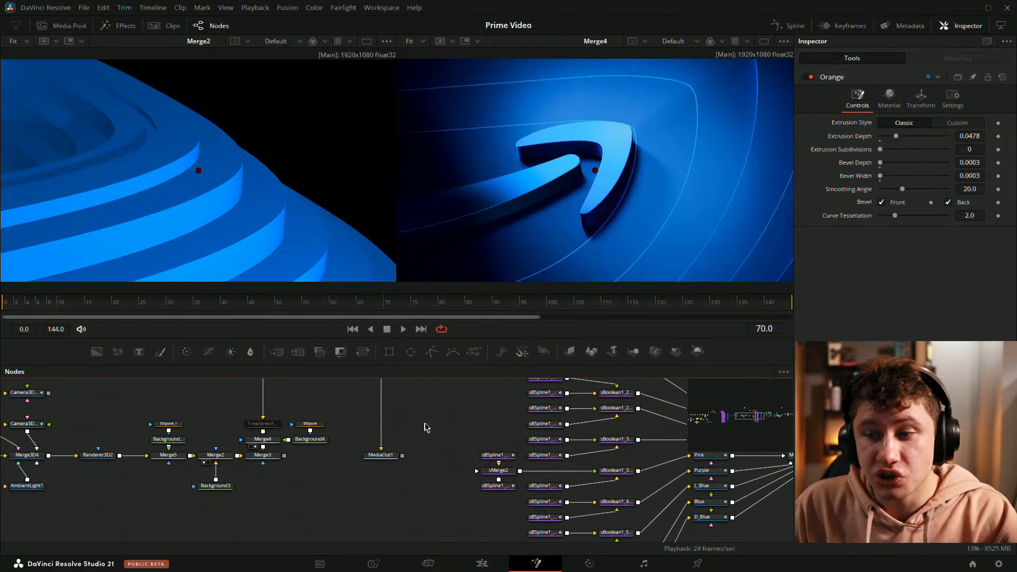
{"action": "scroll", "coordinate": [429, 415], "scroll_direction": "down", "scroll_amount": 6}
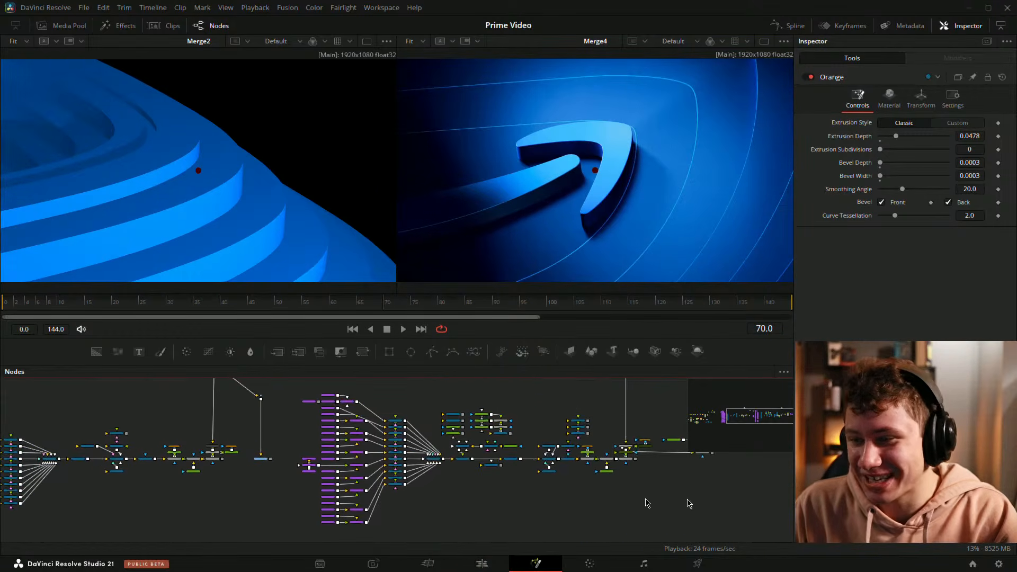
{"action": "scroll", "coordinate": [751, 497], "scroll_direction": "right", "scroll_amount": 3}
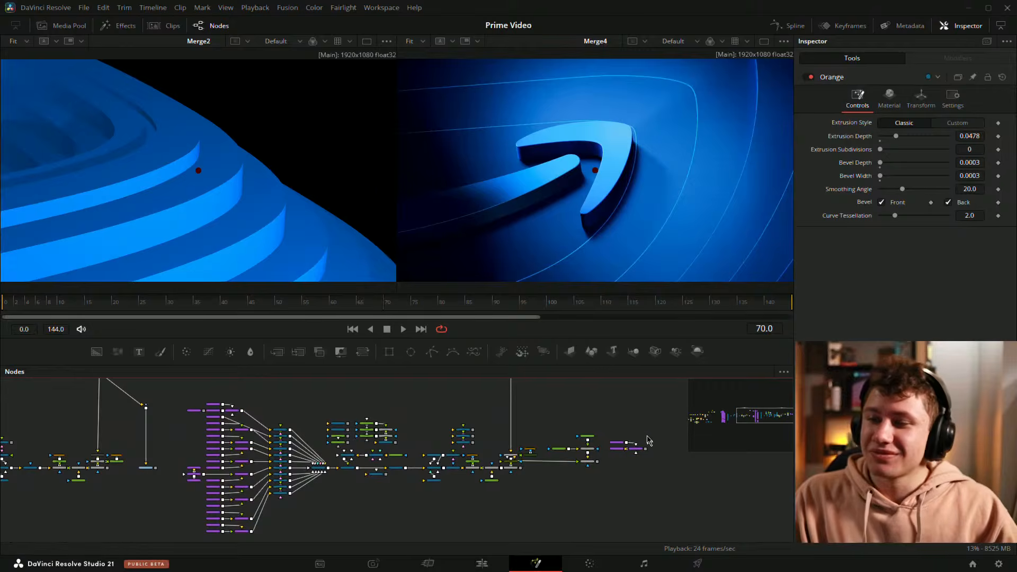
{"action": "scroll", "coordinate": [648, 441], "scroll_direction": "up", "scroll_amount": 5}
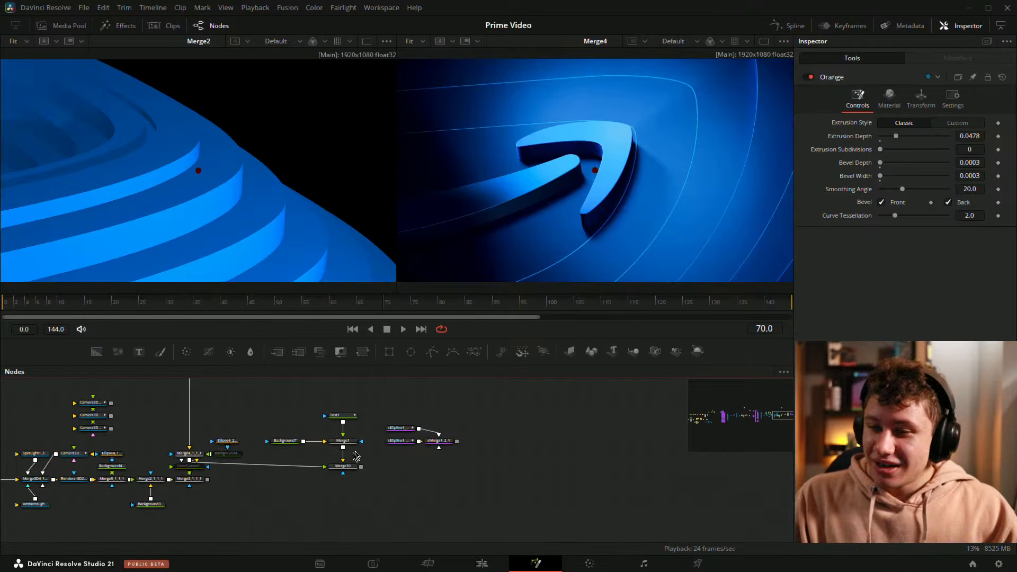
{"action": "left_click_drag", "start_coordinate": [343, 441], "coordinate": [614, 188]}
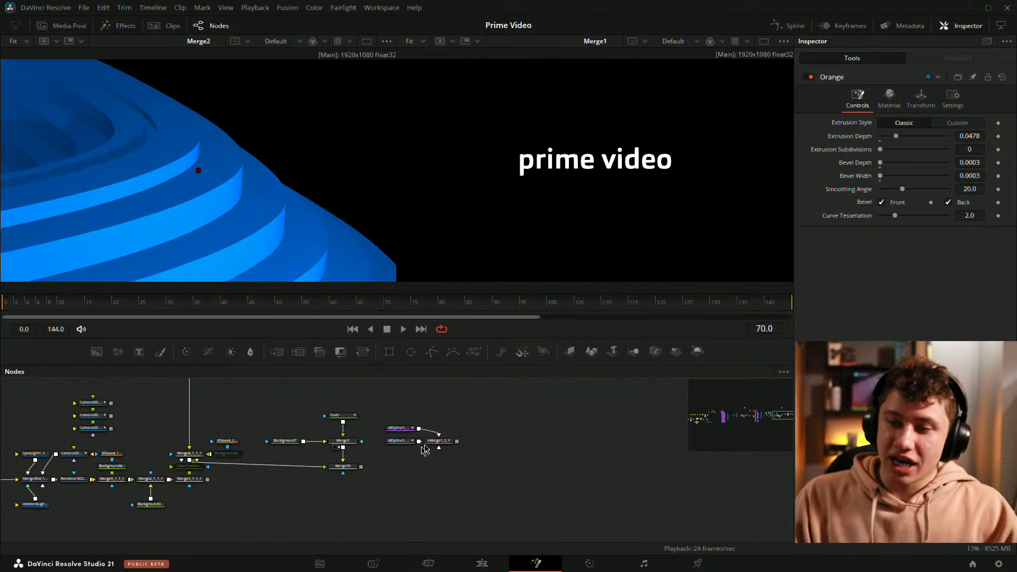
{"action": "scroll", "coordinate": [424, 449], "scroll_direction": "up", "scroll_amount": 2}
{"action": "left_click_drag", "start_coordinate": [443, 442], "coordinate": [578, 229]}
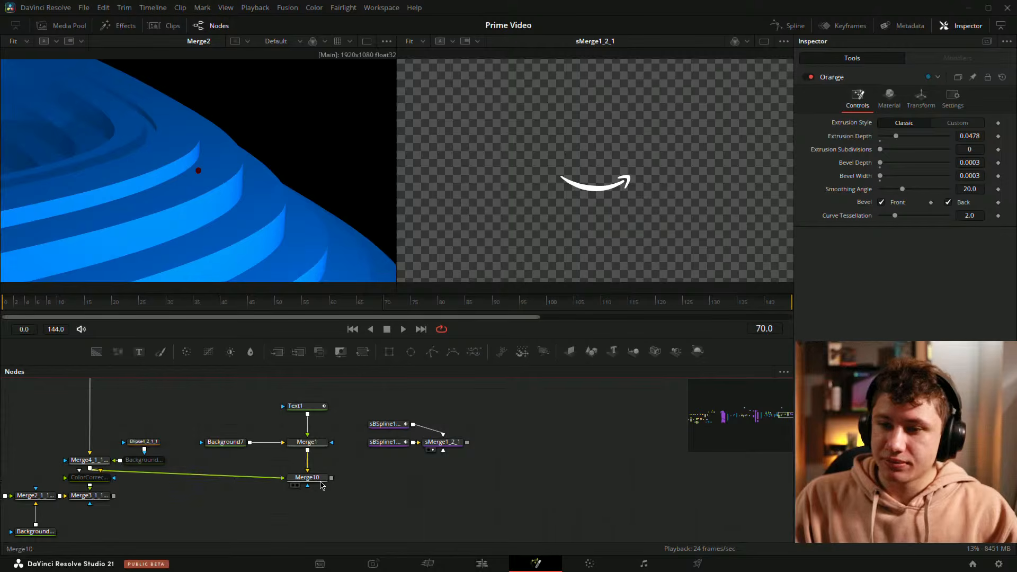
Step: Add an sRender node and connect it to the output of sMerge1_2_1
{"action": "key", "text": "shift+space"}
{"action": "type", "text": "srend"}
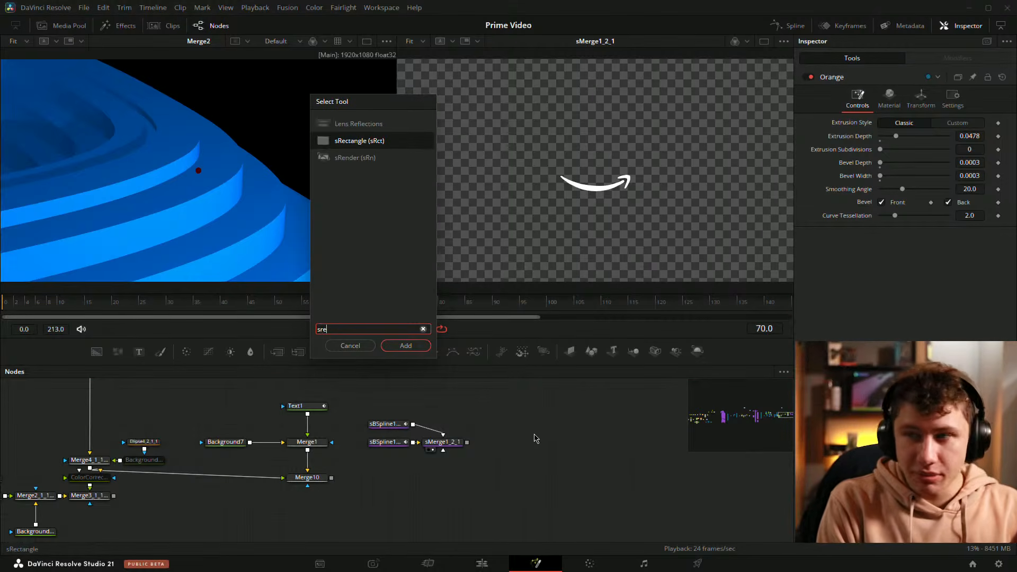
{"action": "key", "text": "Return"}
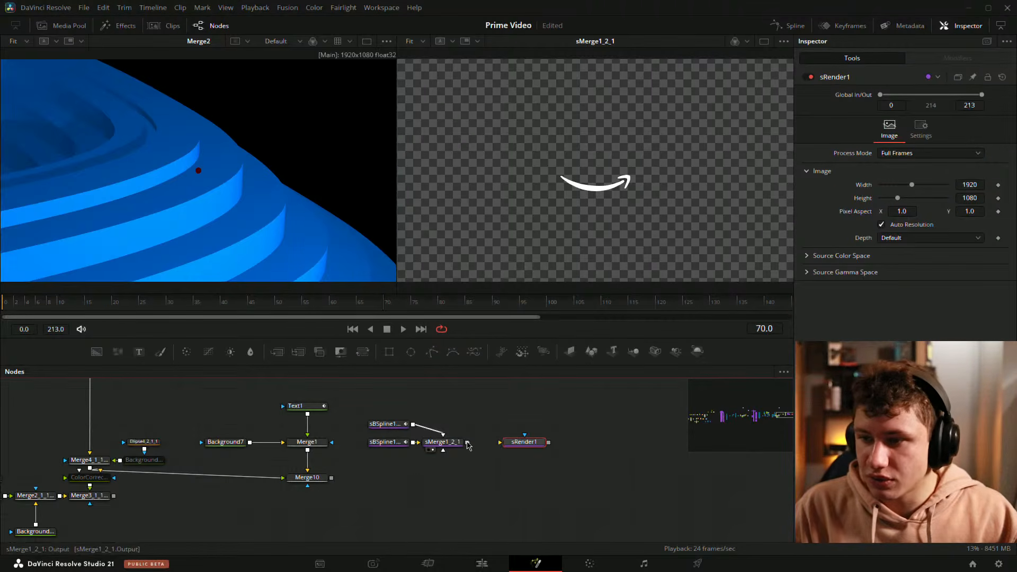
{"action": "left_click_drag", "start_coordinate": [468, 446], "coordinate": [515, 452]}
Step: Merge the sRender1 output with the Merge1 text through a new Merge11 node feeding Merge10
{"action": "mouse_move", "coordinate": [195, 388]}
{"action": "left_mouse_down"}
{"action": "mouse_move", "coordinate": [293, 447]}
{"action": "mouse_move", "coordinate": [329, 455]}
{"action": "left_mouse_up"}
{"action": "mouse_move", "coordinate": [310, 443]}
{"action": "left_mouse_down"}
{"action": "mouse_move", "coordinate": [311, 423]}
{"action": "mouse_move", "coordinate": [337, 406]}
{"action": "left_mouse_up"}
{"action": "mouse_move", "coordinate": [384, 401]}
{"action": "left_mouse_down"}
{"action": "mouse_move", "coordinate": [490, 455]}
{"action": "mouse_move", "coordinate": [524, 424]}
{"action": "mouse_move", "coordinate": [334, 416]}
{"action": "left_mouse_up"}
{"action": "left_click_drag", "start_coordinate": [345, 459], "coordinate": [345, 425]}
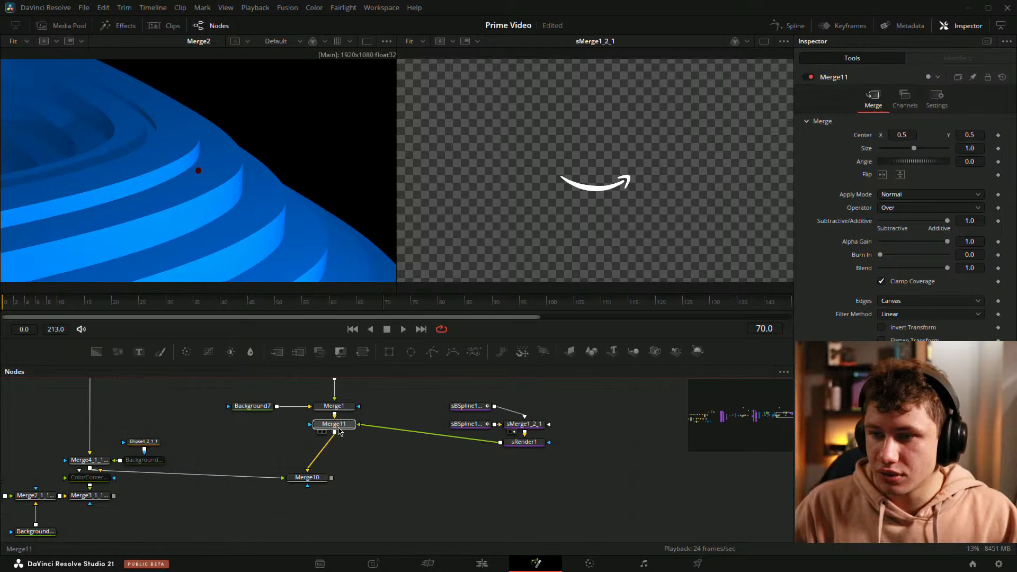
Step: Rearrange the logo text, spline and merge nodes into a tidy layout in the node graph
{"action": "left_click_drag", "start_coordinate": [320, 478], "coordinate": [347, 478]}
{"action": "left_click", "coordinate": [409, 442]}
{"action": "left_click_drag", "start_coordinate": [409, 441], "coordinate": [429, 500]}
{"action": "left_click_drag", "start_coordinate": [470, 442], "coordinate": [461, 483]}
{"action": "left_click_drag", "start_coordinate": [401, 427], "coordinate": [620, 412]}
{"action": "left_click", "coordinate": [491, 435]}
{"action": "left_click", "coordinate": [549, 448]}
{"action": "left_click_drag", "start_coordinate": [498, 392], "coordinate": [621, 478]}
{"action": "left_click_drag", "start_coordinate": [523, 452], "coordinate": [471, 451]}
{"action": "left_click", "coordinate": [535, 481]}
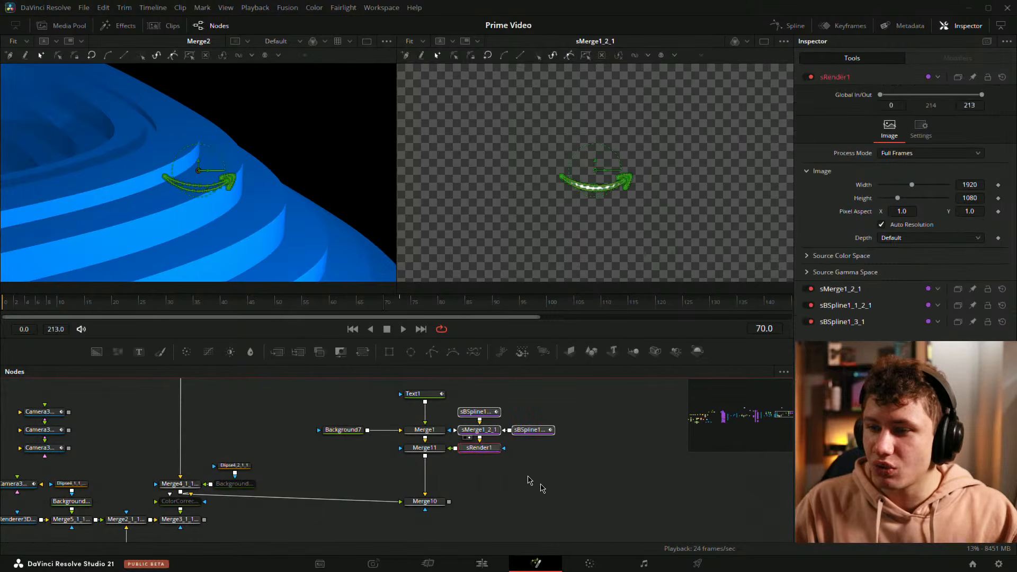
{"action": "left_click_drag", "start_coordinate": [464, 382], "coordinate": [462, 446]}
{"action": "left_click", "coordinate": [512, 496]}
Step: Compare the Merge10 and Merge11 results in the second viewer while scrubbing around frames 74 to 90
{"action": "left_click_drag", "start_coordinate": [405, 480], "coordinate": [584, 113]}
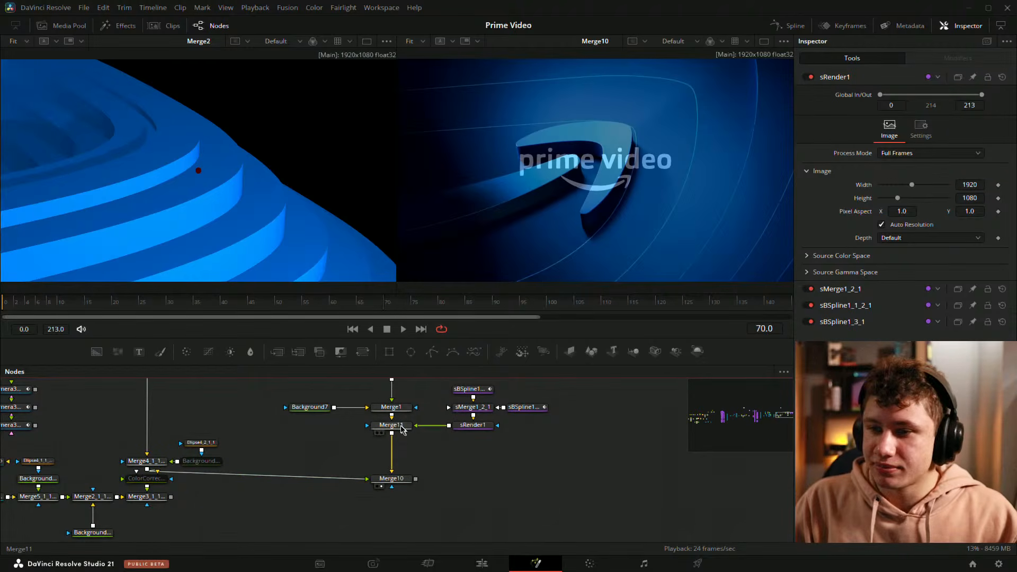
{"action": "left_click_drag", "start_coordinate": [402, 429], "coordinate": [557, 236]}
{"action": "left_click_drag", "start_coordinate": [299, 307], "coordinate": [487, 305]}
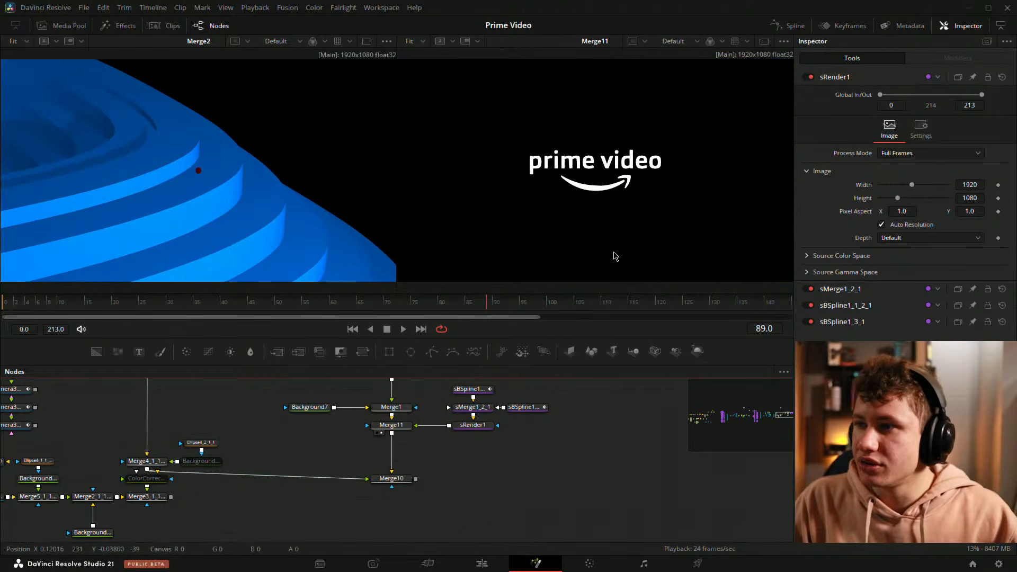
{"action": "scroll", "coordinate": [651, 144], "scroll_direction": "up", "scroll_amount": 5}
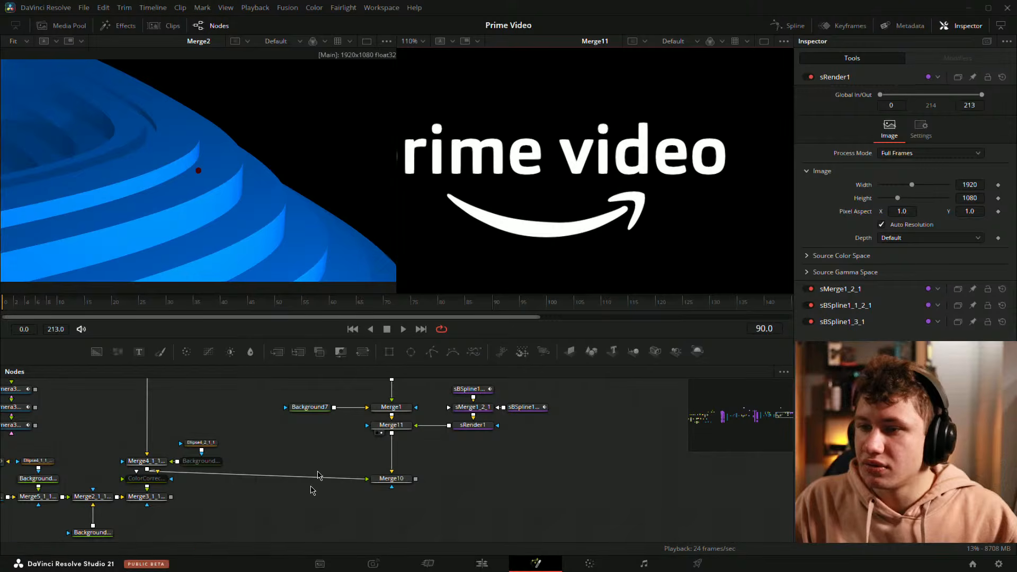
{"action": "left_click_drag", "start_coordinate": [391, 478], "coordinate": [502, 229]}
{"action": "scroll", "coordinate": [501, 229], "scroll_direction": "down", "scroll_amount": 3}
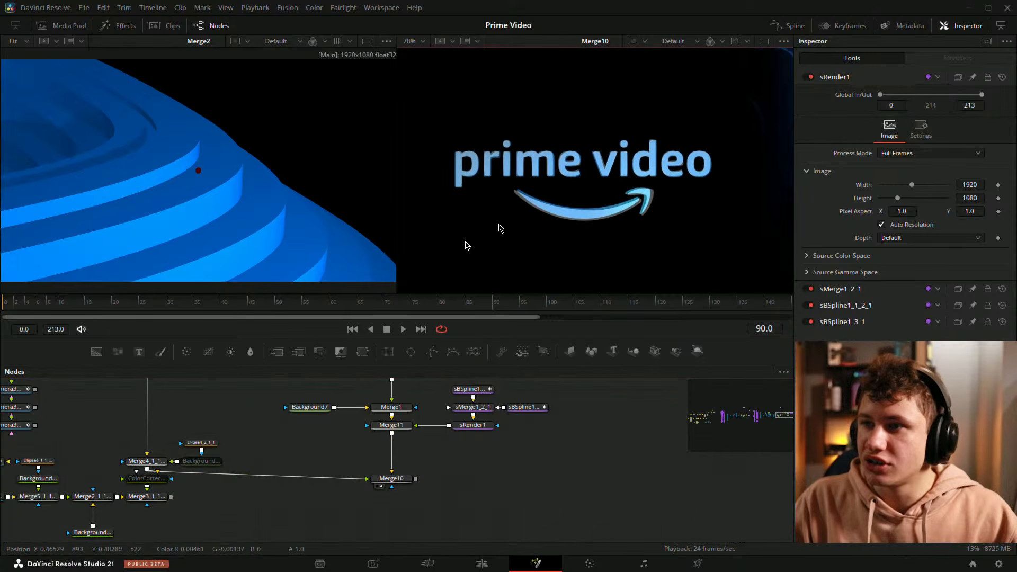
{"action": "left_click_drag", "start_coordinate": [328, 306], "coordinate": [407, 310]}
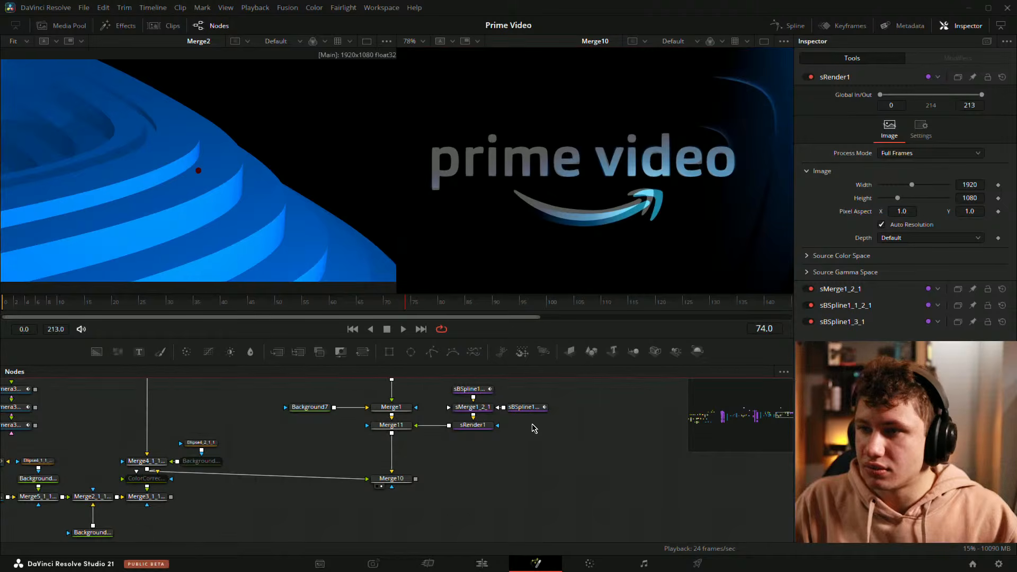
Step: Insert an sTransform node between sMerge1_2_1 and sRender1 and select it
{"action": "scroll", "coordinate": [534, 427], "scroll_direction": "up", "scroll_amount": 2}
{"action": "left_click_drag", "start_coordinate": [514, 422], "coordinate": [533, 476]}
{"action": "left_click_drag", "start_coordinate": [463, 401], "coordinate": [570, 467]}
{"action": "left_click_drag", "start_coordinate": [564, 456], "coordinate": [565, 405]}
{"action": "left_click", "coordinate": [563, 462]}
{"action": "key", "text": "shift+space"}
{"action": "type", "text": "stra"}
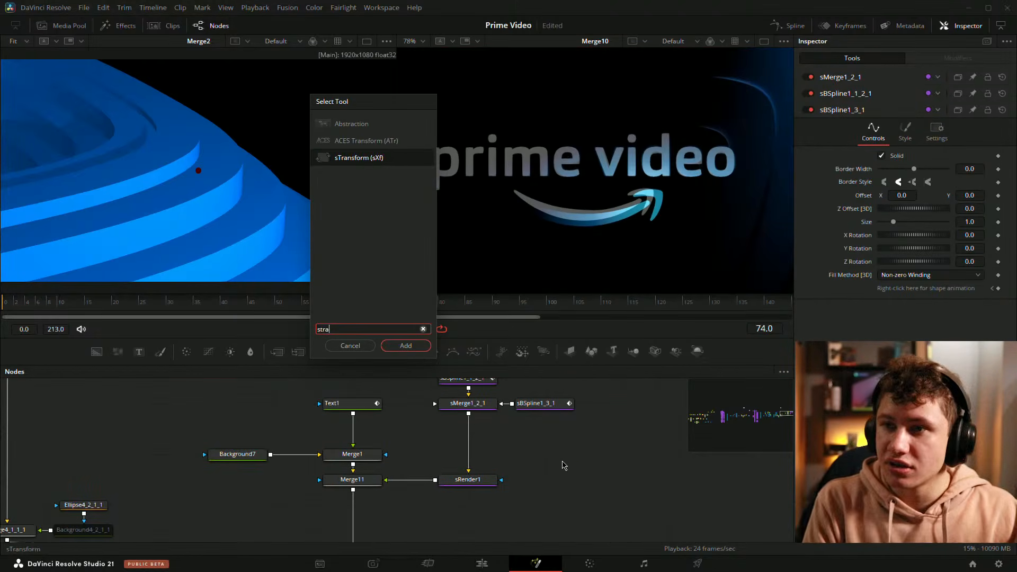
{"action": "key", "text": "Return"}
{"action": "left_click_drag", "start_coordinate": [597, 488], "coordinate": [482, 460]}
{"action": "left_click", "coordinate": [606, 434]}
{"action": "left_click", "coordinate": [474, 456]}
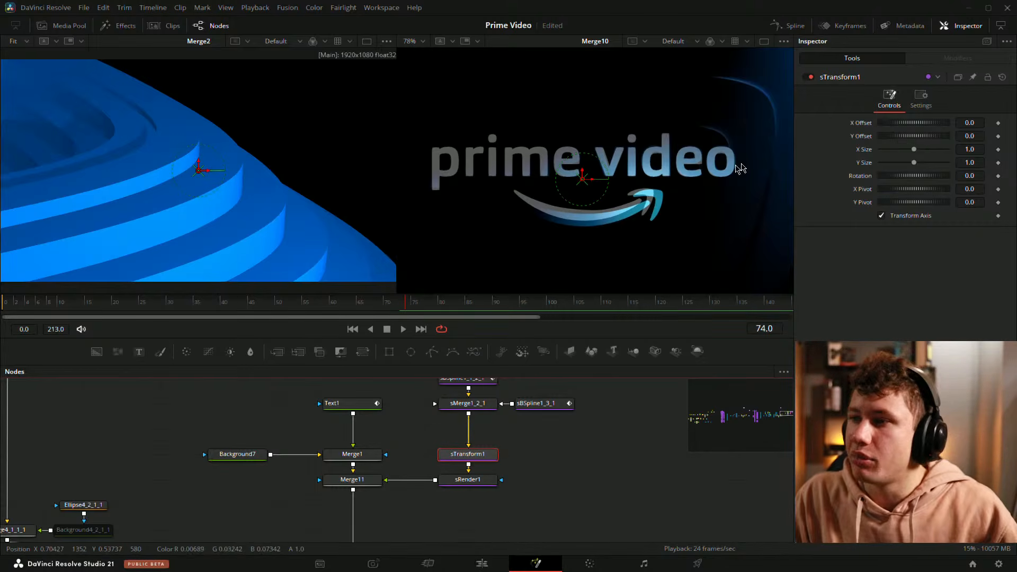
Step: Nudge the sTransform offset and size in the viewer, then reset X Size and Y Size to 1.0
{"action": "left_click_drag", "start_coordinate": [393, 308], "coordinate": [410, 307]}
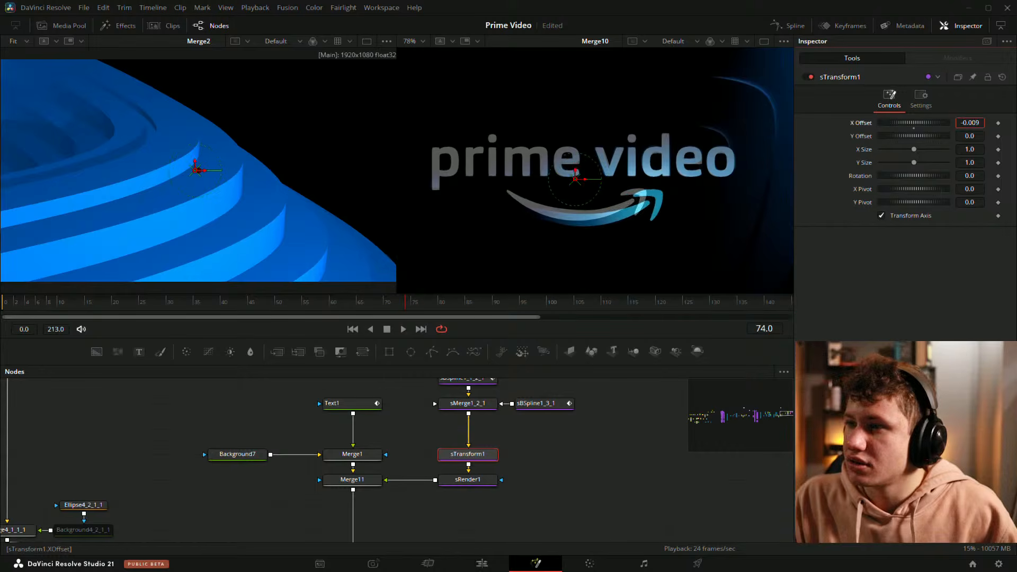
{"action": "mouse_move", "coordinate": [969, 136]}
{"action": "left_mouse_down"}
{"action": "mouse_move", "coordinate": [979, 153]}
{"action": "mouse_move", "coordinate": [969, 162]}
{"action": "mouse_move", "coordinate": [973, 139]}
{"action": "left_mouse_up"}
{"action": "scroll", "coordinate": [740, 215], "scroll_direction": "up", "scroll_amount": 3}
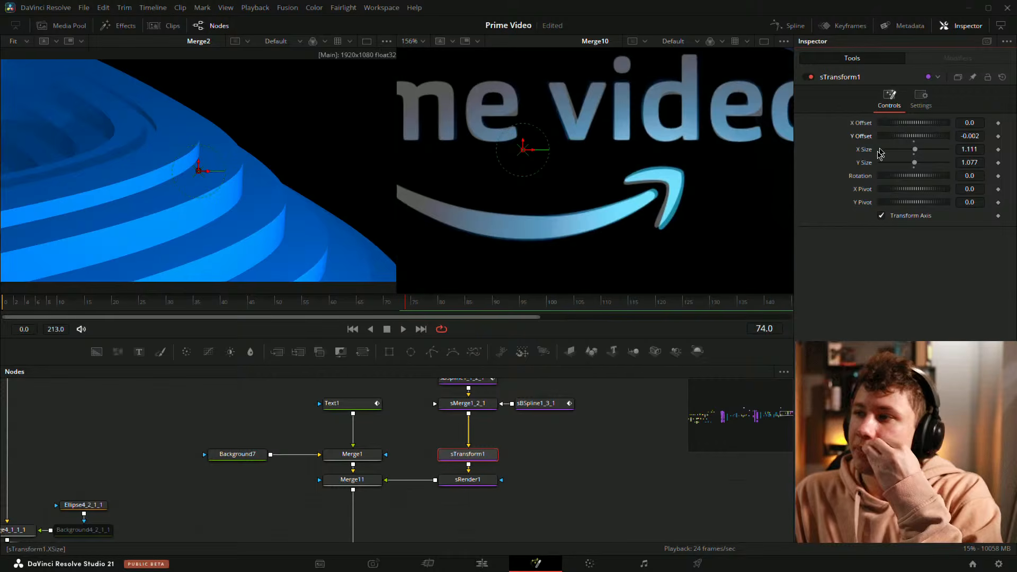
{"action": "double_click", "coordinate": [865, 150]}
{"action": "double_click", "coordinate": [862, 164]}
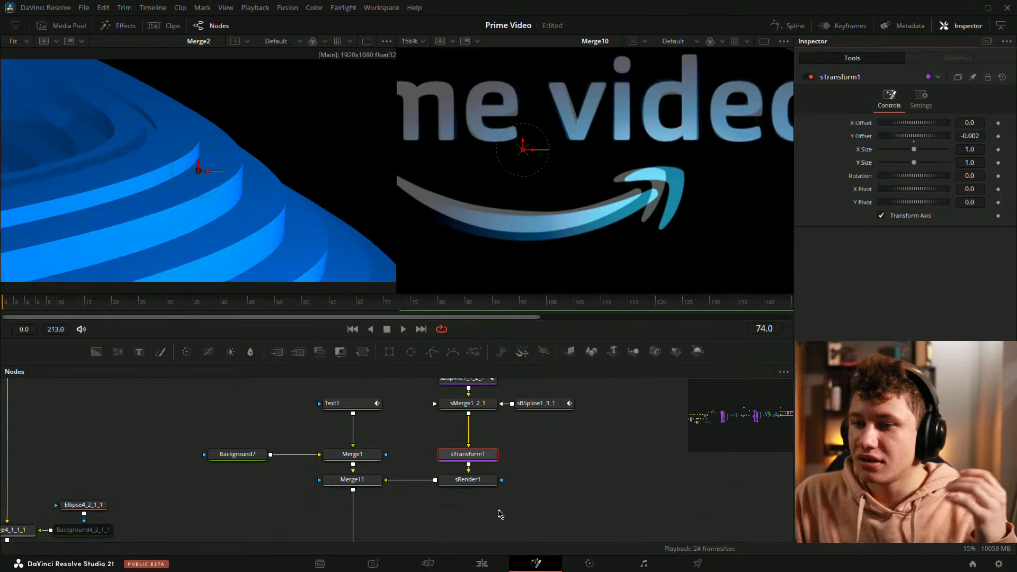
Step: Select the sBSpline1_3_1 arrowhead shape and zoom into its tip in the second viewer
{"action": "left_click_drag", "start_coordinate": [500, 515], "coordinate": [514, 549]}
{"action": "left_click", "coordinate": [489, 414]}
{"action": "left_click_drag", "start_coordinate": [557, 159], "coordinate": [744, 274]}
{"action": "left_click", "coordinate": [563, 440]}
{"action": "scroll", "coordinate": [744, 265], "scroll_direction": "up", "scroll_amount": 4}
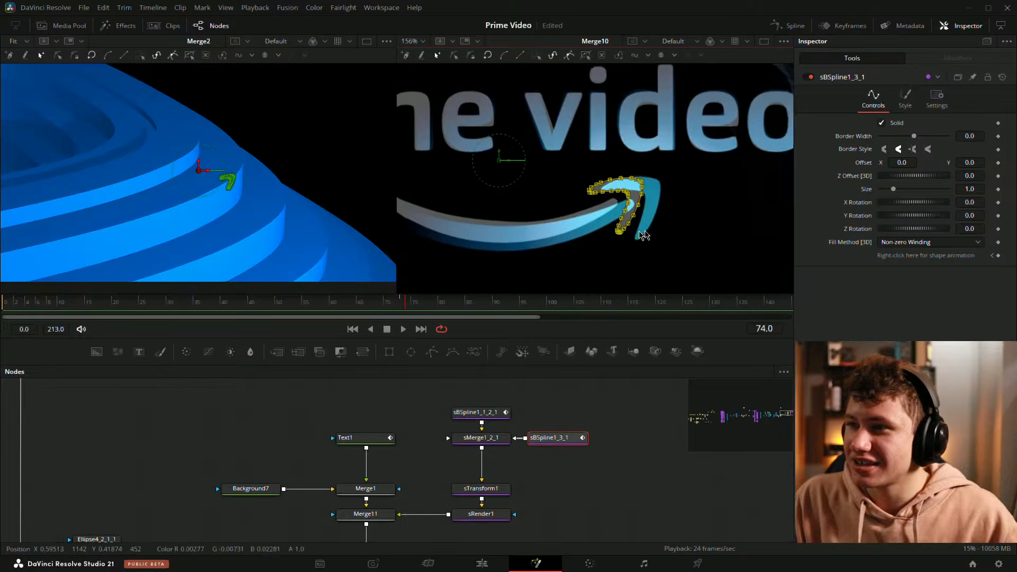
{"action": "mouse_move", "coordinate": [584, 181]}
{"action": "left_mouse_down"}
{"action": "mouse_move", "coordinate": [622, 178]}
{"action": "mouse_move", "coordinate": [662, 300]}
{"action": "mouse_move", "coordinate": [659, 280]}
{"action": "left_mouse_up"}
{"action": "scroll", "coordinate": [643, 152], "scroll_direction": "up", "scroll_amount": 2}
{"action": "left_click", "coordinate": [709, 211]}
{"action": "scroll", "coordinate": [609, 175], "scroll_direction": "down", "scroll_amount": 2}
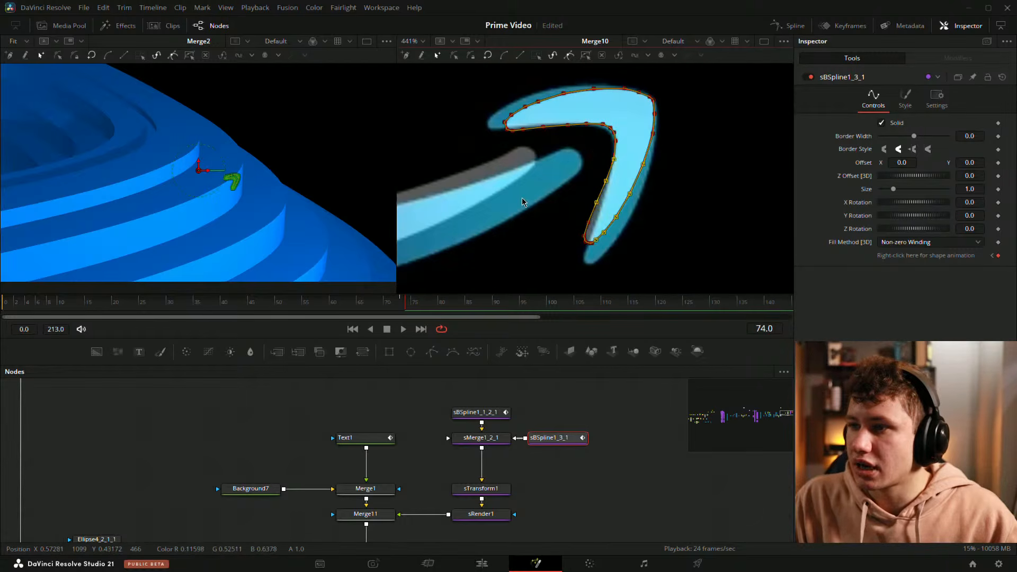
{"action": "left_click_drag", "start_coordinate": [532, 205], "coordinate": [593, 273]}
{"action": "scroll", "coordinate": [599, 238], "scroll_direction": "up", "scroll_amount": 2}
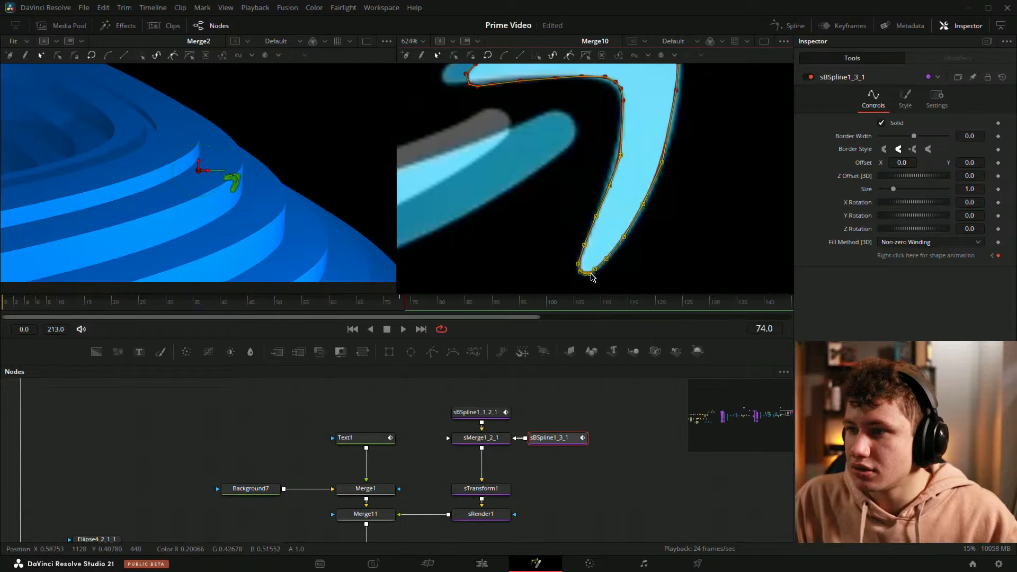
{"action": "scroll", "coordinate": [689, 211], "scroll_direction": "up", "scroll_amount": 1}
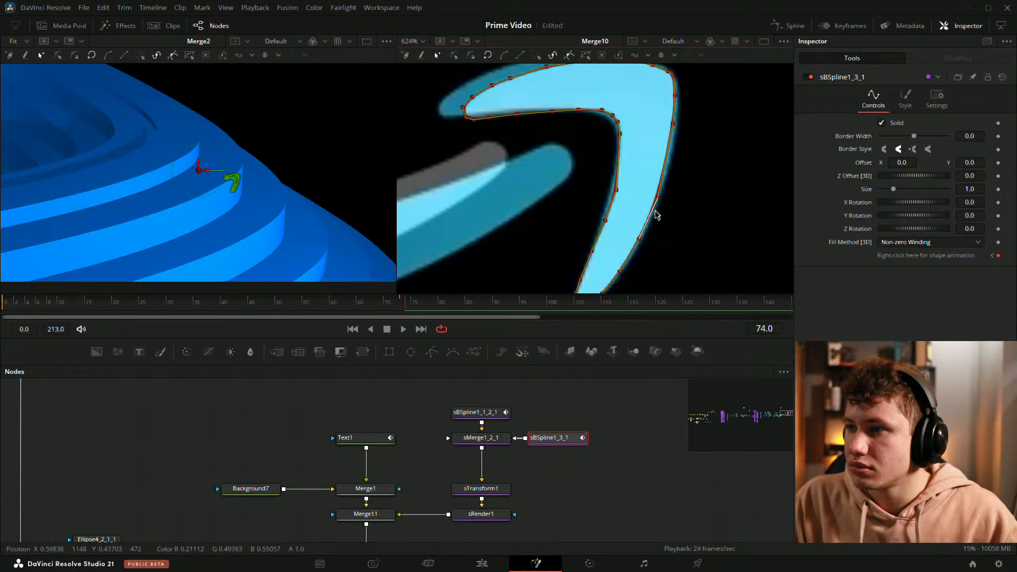
Step: Refine the sBSpline1_3_1 arrowhead's control points around its inner corner, undoing one misplaced point move
{"action": "left_click", "coordinate": [690, 99]}
{"action": "left_click_drag", "start_coordinate": [691, 98], "coordinate": [664, 180]}
{"action": "left_click_drag", "start_coordinate": [587, 148], "coordinate": [668, 149]}
{"action": "left_click_drag", "start_coordinate": [487, 140], "coordinate": [606, 192]}
{"action": "left_click_drag", "start_coordinate": [774, 204], "coordinate": [713, 92]}
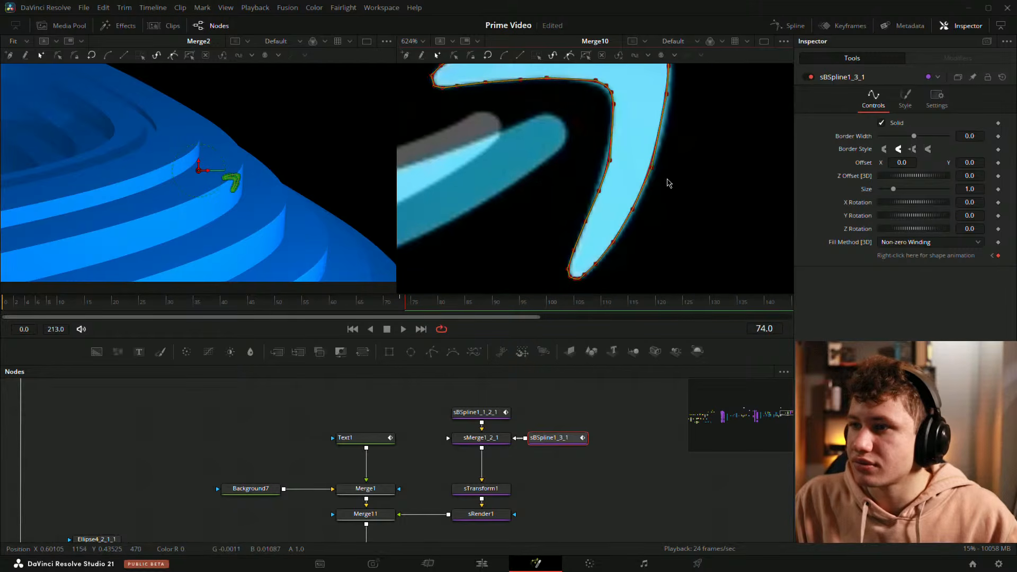
{"action": "scroll", "coordinate": [604, 207], "scroll_direction": "up", "scroll_amount": 2}
{"action": "left_click_drag", "start_coordinate": [608, 195], "coordinate": [602, 193]}
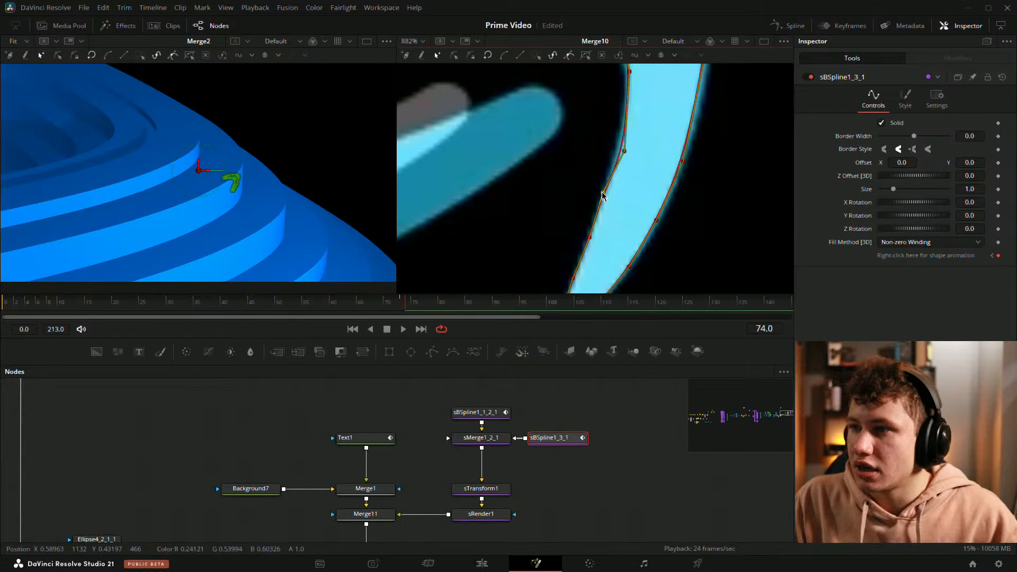
{"action": "left_click_drag", "start_coordinate": [624, 151], "coordinate": [617, 148]}
{"action": "left_click_drag", "start_coordinate": [643, 83], "coordinate": [651, 147]}
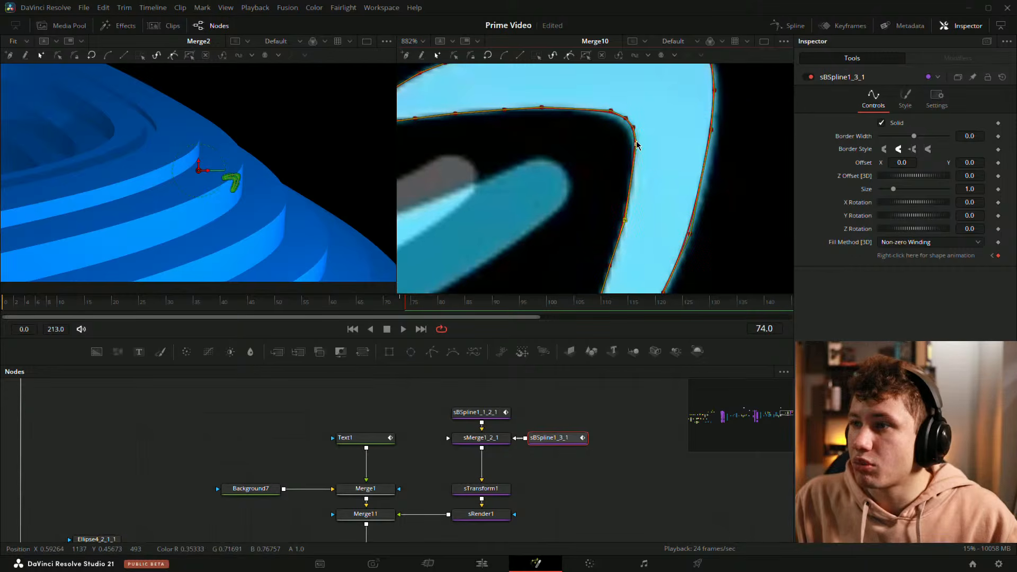
{"action": "scroll", "coordinate": [633, 150], "scroll_direction": "up", "scroll_amount": 2}
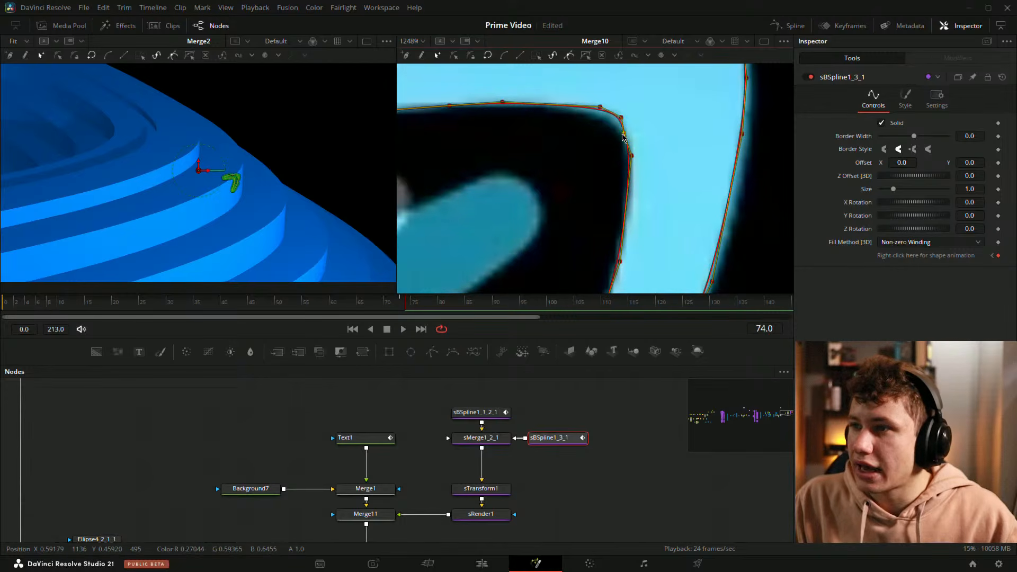
{"action": "left_click_drag", "start_coordinate": [620, 115], "coordinate": [608, 127]}
{"action": "key", "text": "ctrl+z"}
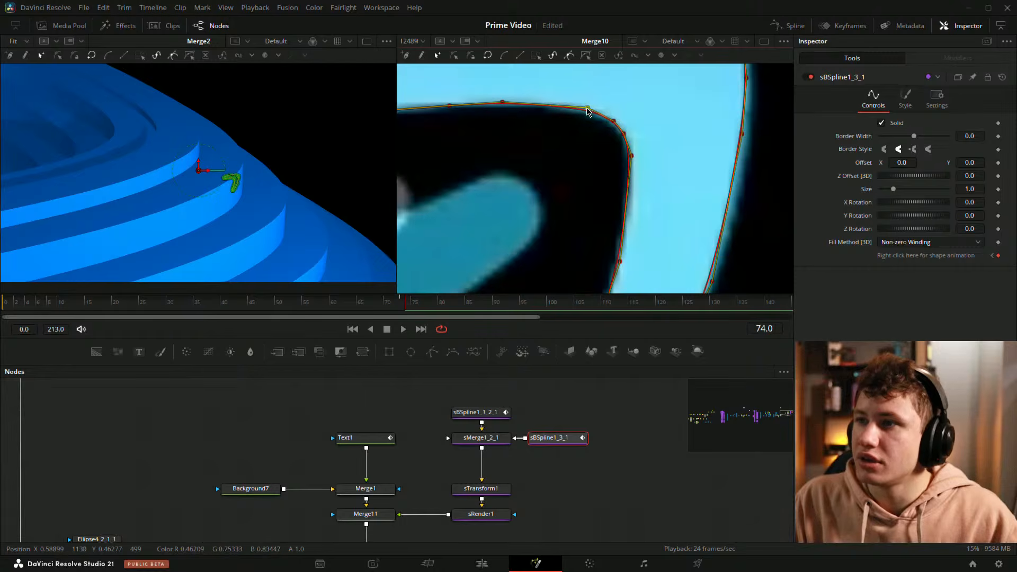
Step: Adjust the arrowhead's control points along its upper curved edge to smooth the outline
{"action": "left_click_drag", "start_coordinate": [530, 90], "coordinate": [615, 155]}
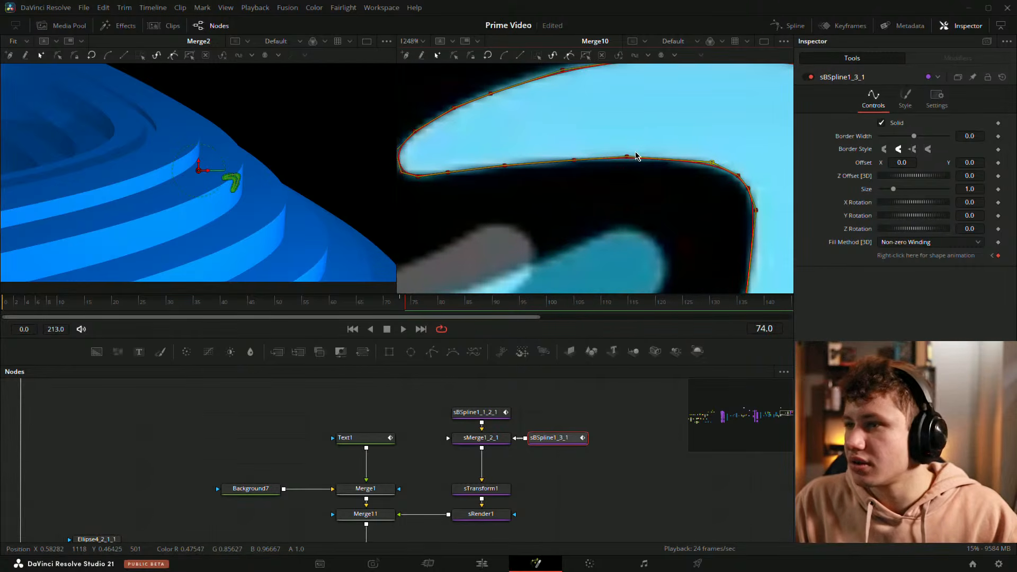
{"action": "left_click_drag", "start_coordinate": [480, 102], "coordinate": [523, 209]}
{"action": "scroll", "coordinate": [541, 208], "scroll_direction": "up", "scroll_amount": 2}
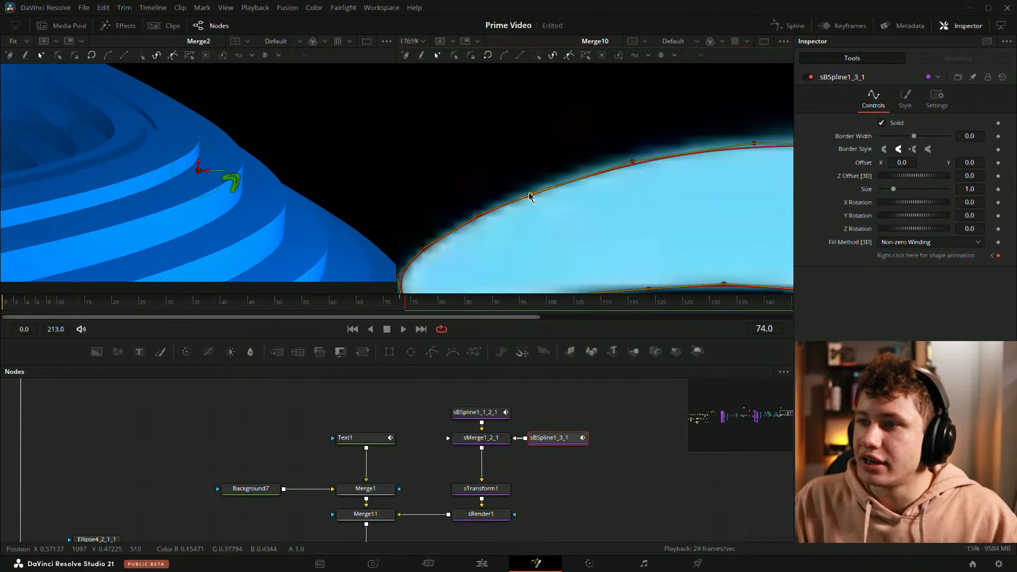
{"action": "left_click", "coordinate": [529, 194]}
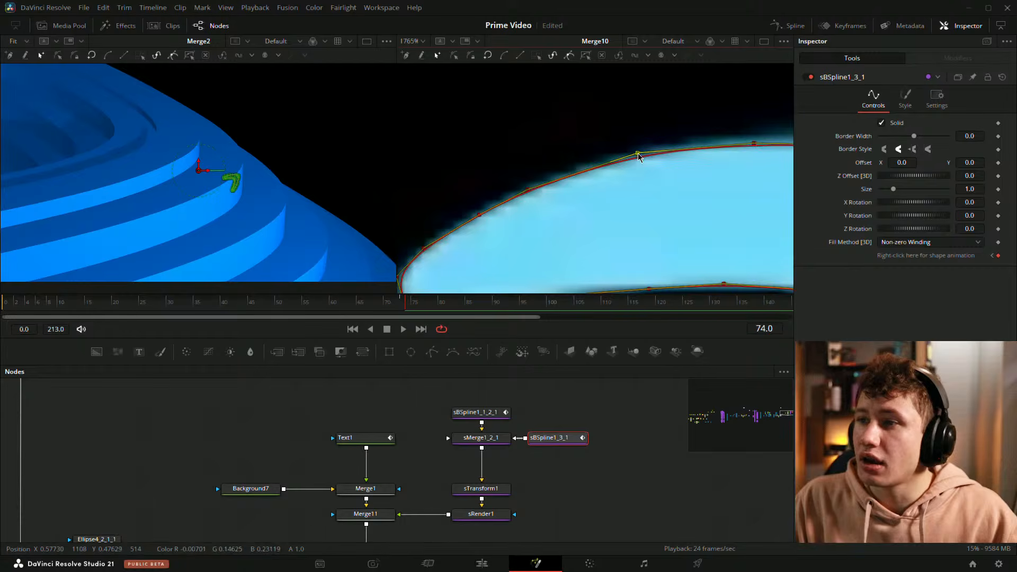
{"action": "left_click_drag", "start_coordinate": [774, 148], "coordinate": [576, 181]}
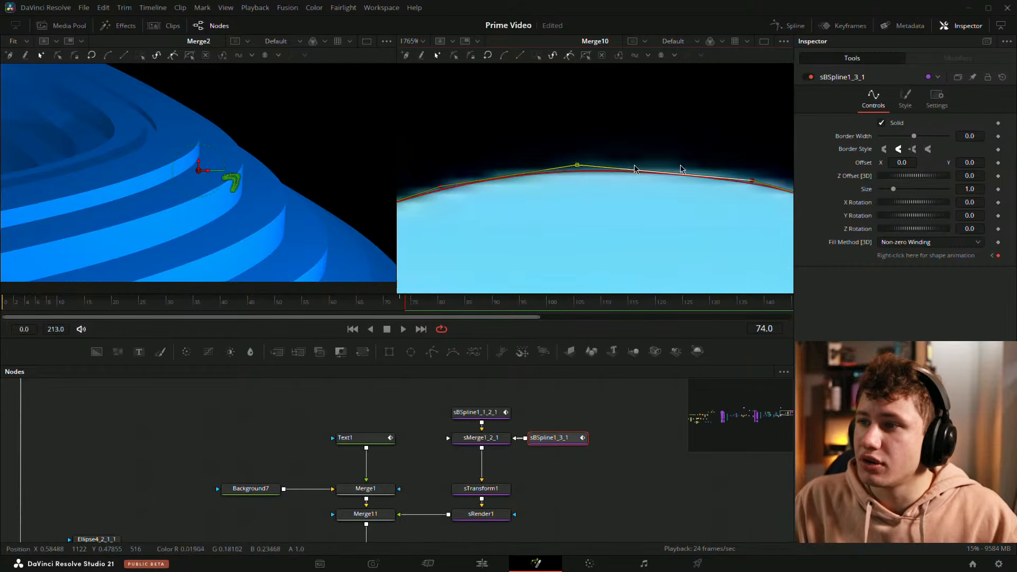
{"action": "left_click_drag", "start_coordinate": [677, 165], "coordinate": [511, 191]}
{"action": "left_click_drag", "start_coordinate": [628, 213], "coordinate": [589, 186]}
{"action": "scroll", "coordinate": [522, 185], "scroll_direction": "up", "scroll_amount": 2}
{"action": "left_click_drag", "start_coordinate": [526, 185], "coordinate": [573, 202]}
{"action": "scroll", "coordinate": [611, 182], "scroll_direction": "up", "scroll_amount": 2}
{"action": "scroll", "coordinate": [610, 247], "scroll_direction": "down", "scroll_amount": 2}
Step: Tweak the control points along the arrowhead's outer edge and tip, then deselect the shape
{"action": "left_click_drag", "start_coordinate": [611, 247], "coordinate": [605, 74]}
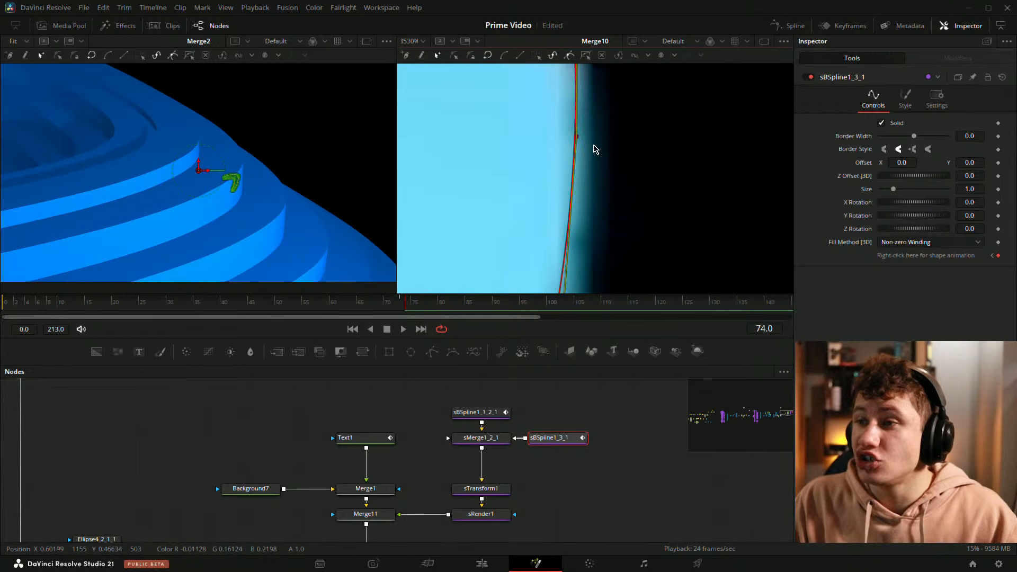
{"action": "left_click_drag", "start_coordinate": [580, 142], "coordinate": [594, 147]}
{"action": "left_click_drag", "start_coordinate": [629, 254], "coordinate": [620, 174]}
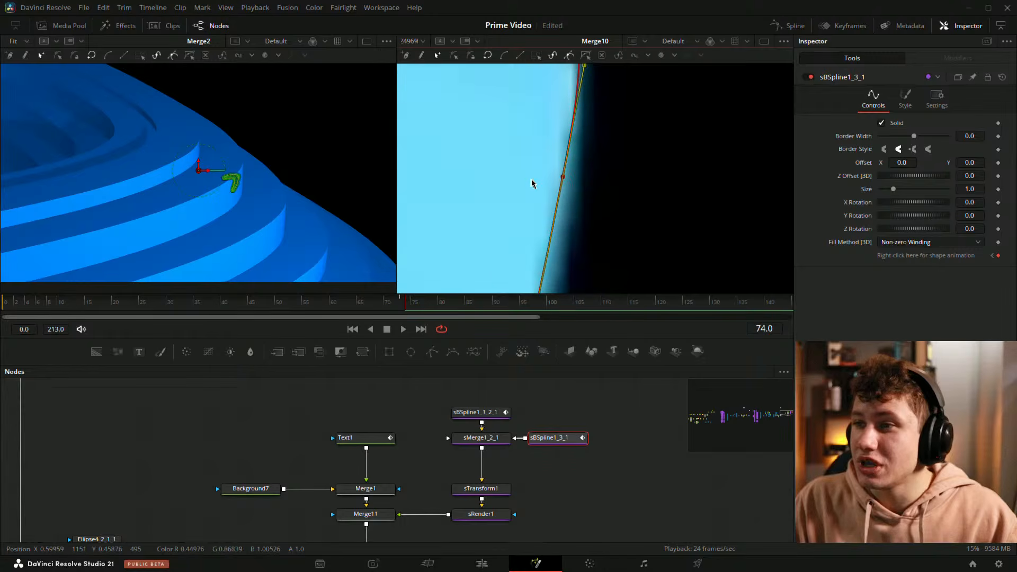
{"action": "scroll", "coordinate": [578, 196], "scroll_direction": "down", "scroll_amount": 3}
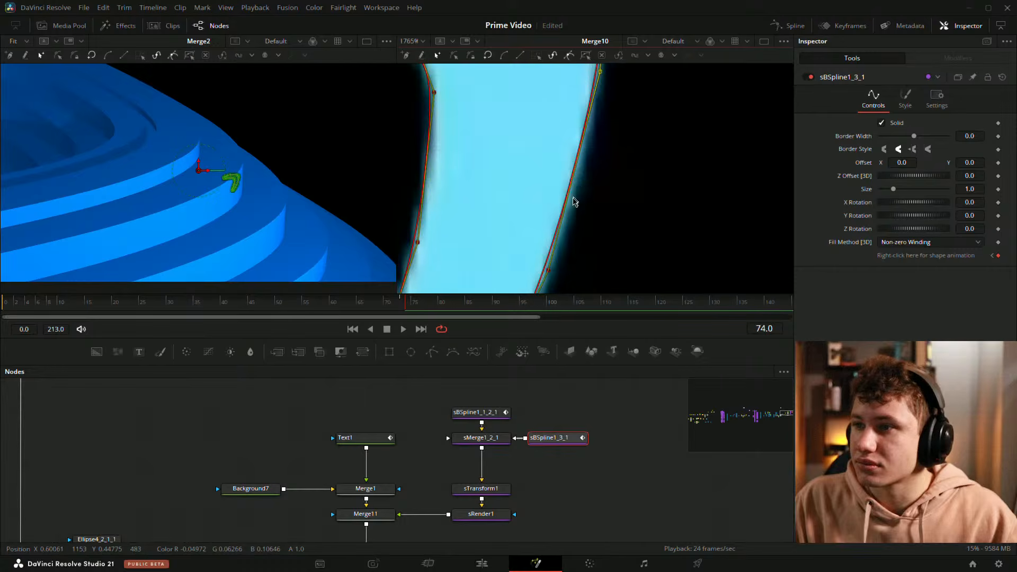
{"action": "scroll", "coordinate": [568, 236], "scroll_direction": "up", "scroll_amount": 1}
{"action": "left_click_drag", "start_coordinate": [557, 238], "coordinate": [568, 239]}
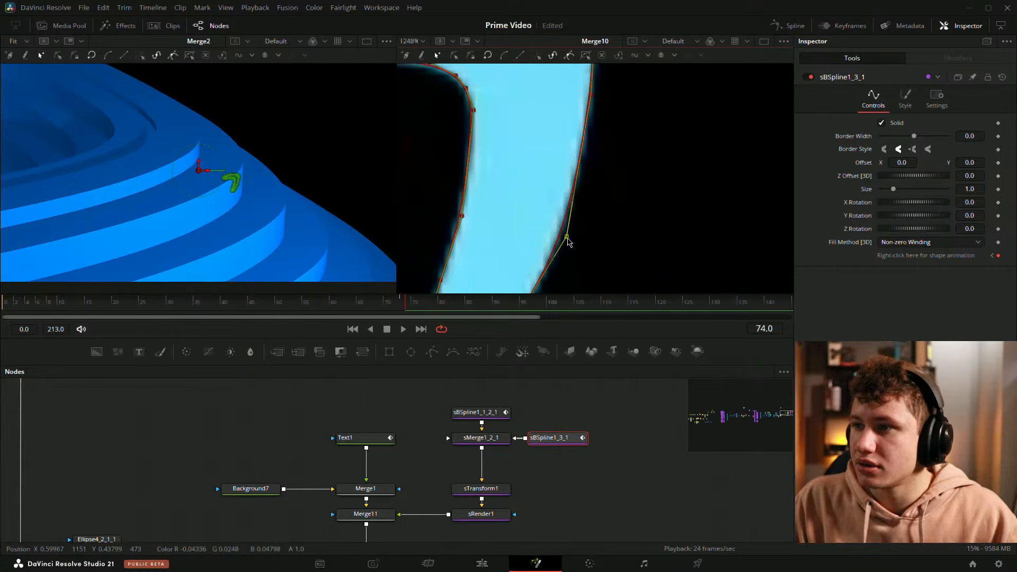
{"action": "left_click_drag", "start_coordinate": [557, 274], "coordinate": [623, 119]}
{"action": "left_click_drag", "start_coordinate": [584, 165], "coordinate": [589, 168]}
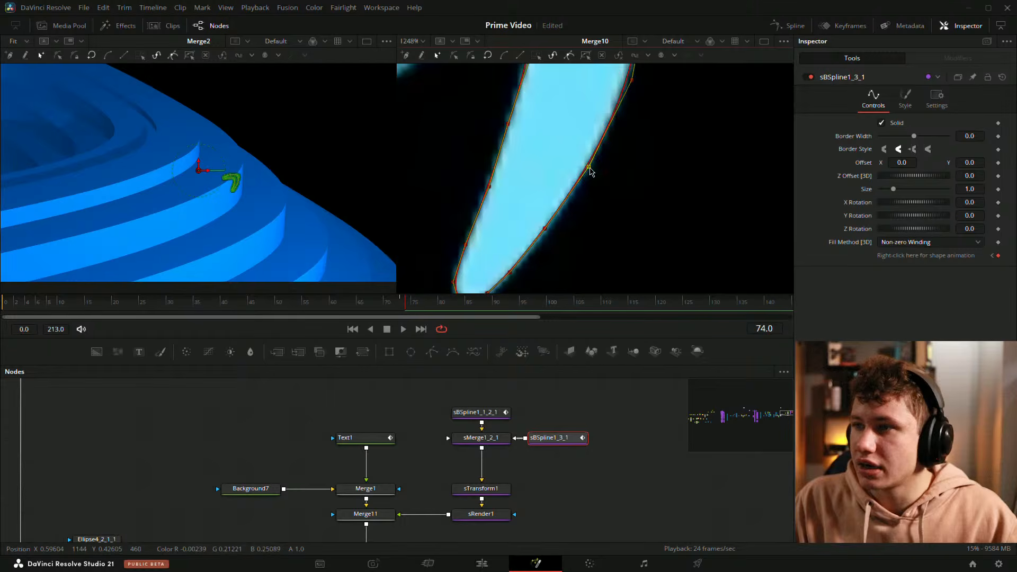
{"action": "left_click_drag", "start_coordinate": [560, 223], "coordinate": [569, 185]}
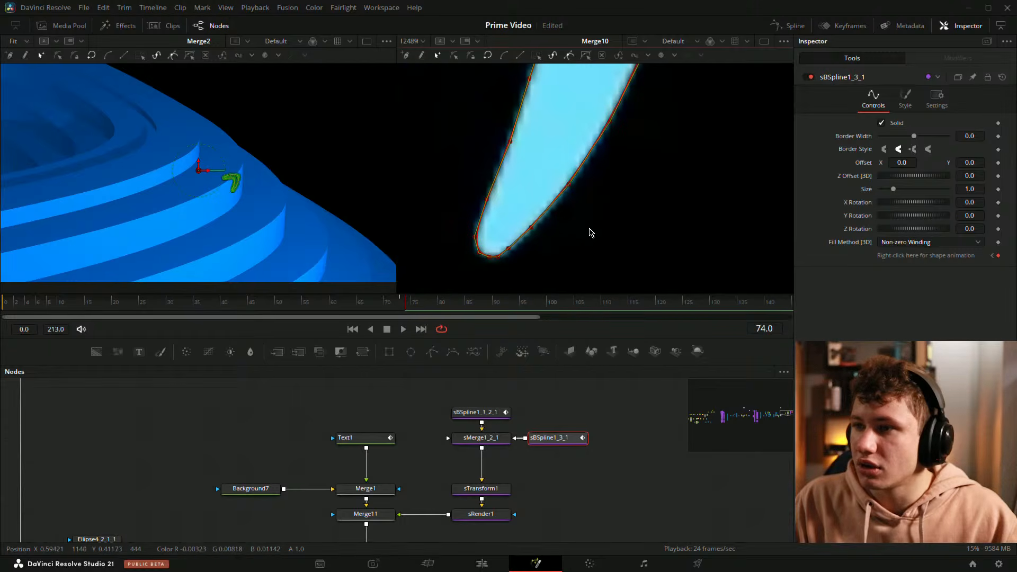
{"action": "left_click", "coordinate": [531, 228]}
{"action": "scroll", "coordinate": [510, 246], "scroll_direction": "up", "scroll_amount": 1}
{"action": "scroll", "coordinate": [510, 246], "scroll_direction": "down", "scroll_amount": 1}
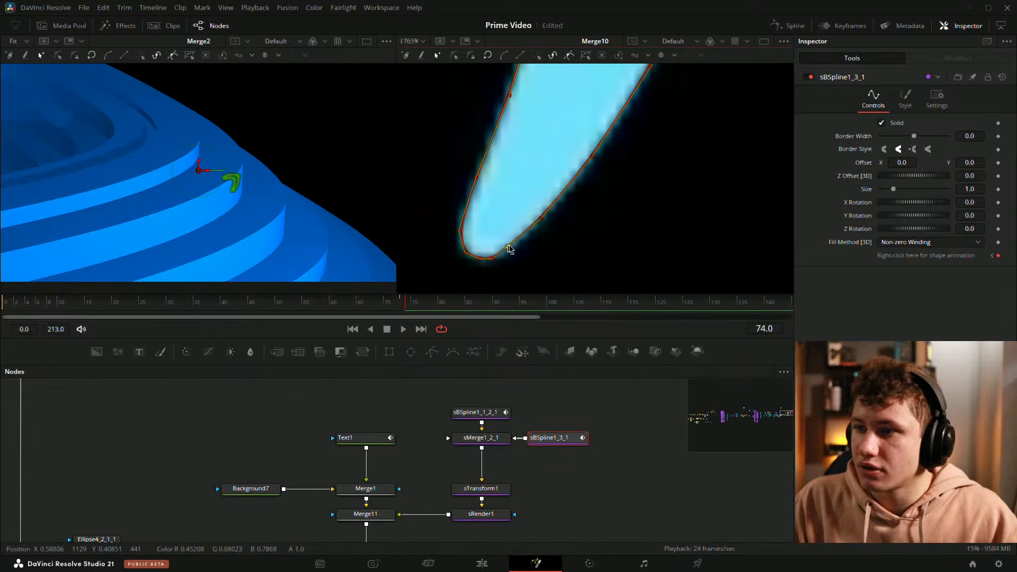
{"action": "left_click", "coordinate": [613, 430]}
{"action": "scroll", "coordinate": [585, 73], "scroll_direction": "down", "scroll_amount": 5}
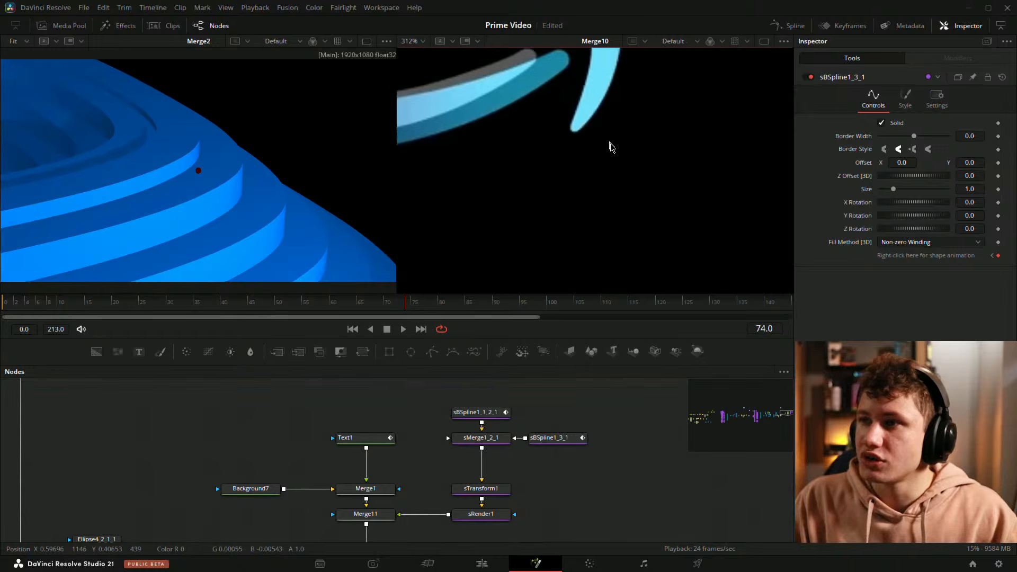
Step: Select the sBSpline1_2_1 smile curve and drag its right-end points to extend the curve into the arrowhead
{"action": "left_click_drag", "start_coordinate": [621, 269], "coordinate": [645, 280]}
{"action": "left_click", "coordinate": [481, 415]}
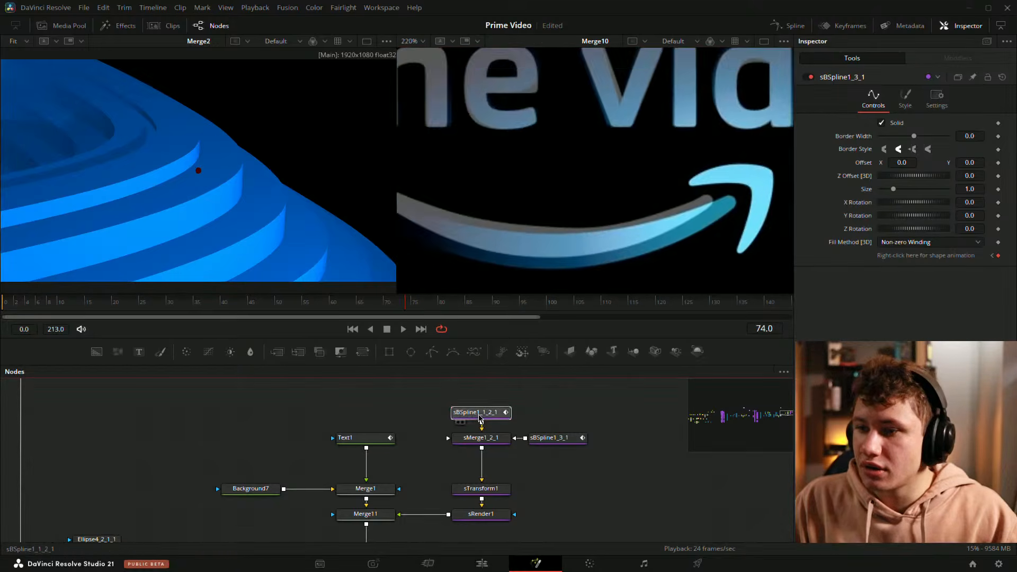
{"action": "scroll", "coordinate": [649, 220], "scroll_direction": "down", "scroll_amount": 2}
{"action": "scroll", "coordinate": [596, 195], "scroll_direction": "up", "scroll_amount": 2}
{"action": "left_click_drag", "start_coordinate": [596, 196], "coordinate": [636, 140]}
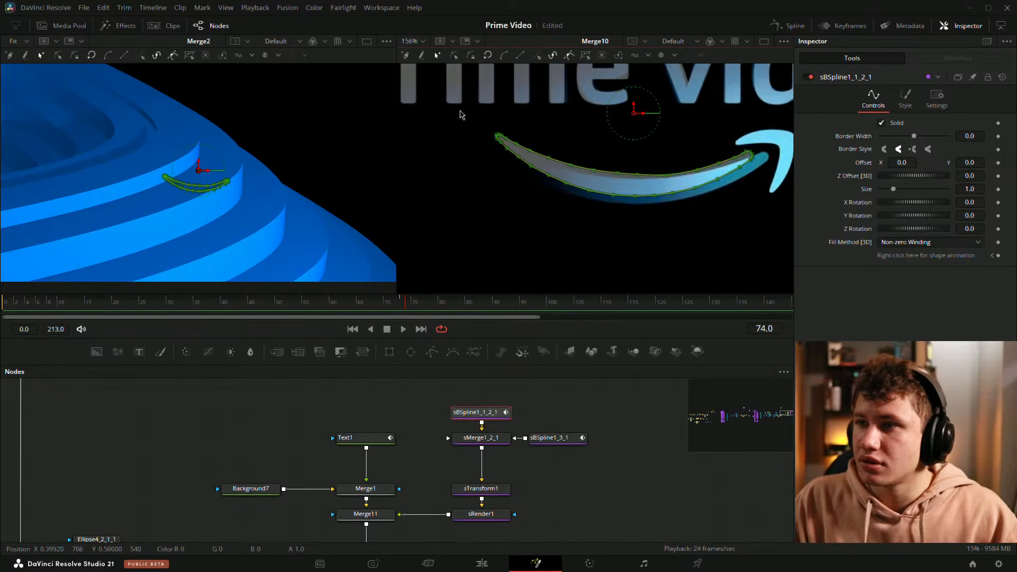
{"action": "left_click_drag", "start_coordinate": [461, 111], "coordinate": [797, 220]}
{"action": "scroll", "coordinate": [644, 229], "scroll_direction": "up", "scroll_amount": 1}
{"action": "scroll", "coordinate": [664, 220], "scroll_direction": "up", "scroll_amount": 1}
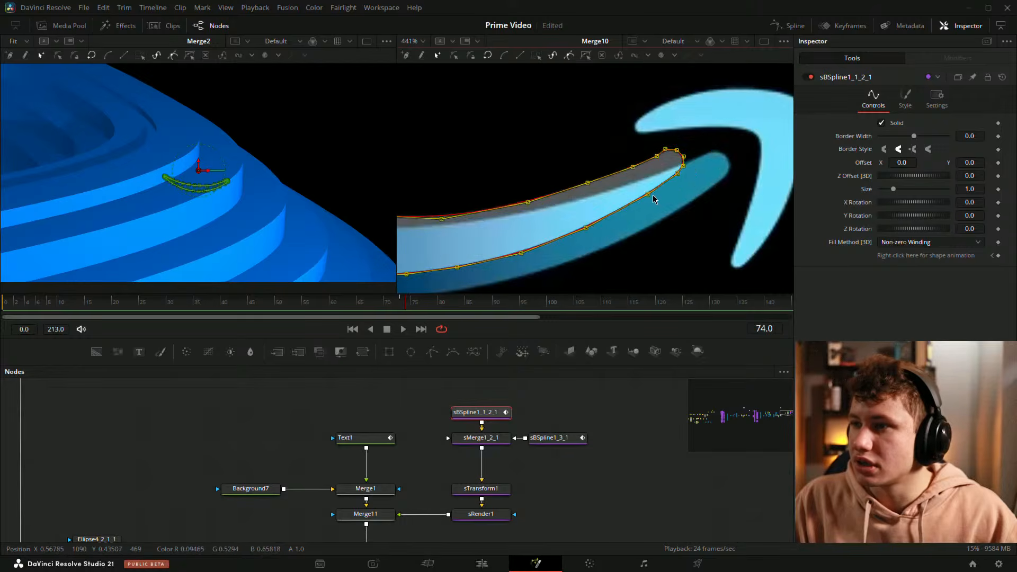
{"action": "left_click_drag", "start_coordinate": [647, 195], "coordinate": [693, 199]}
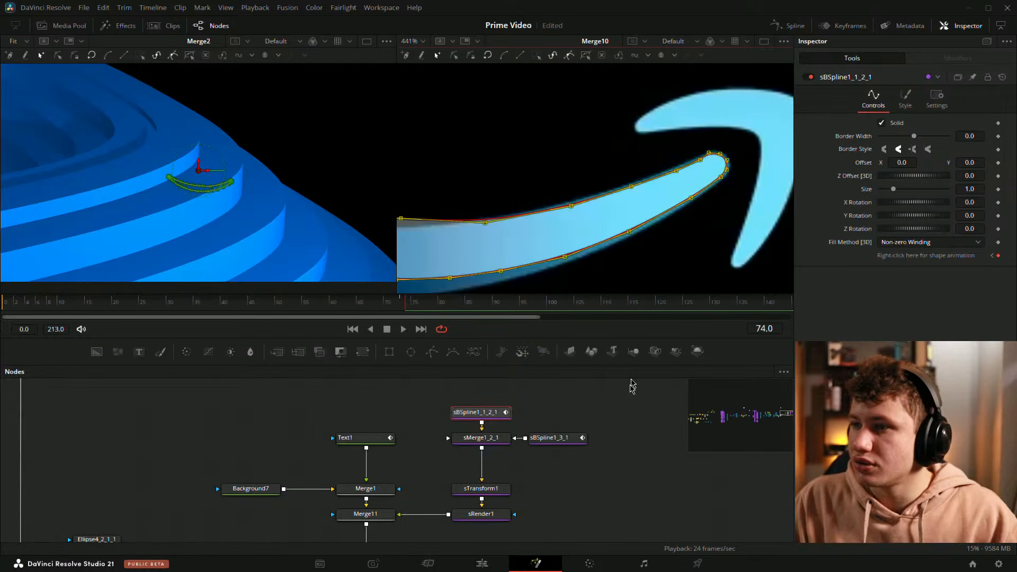
{"action": "left_click", "coordinate": [595, 464]}
Step: Reselect sBSpline1_2_1, select all its points and nudge the whole curve slightly
{"action": "left_click_drag", "start_coordinate": [482, 236], "coordinate": [714, 159]}
{"action": "scroll", "coordinate": [714, 159], "scroll_direction": "down", "scroll_amount": 2}
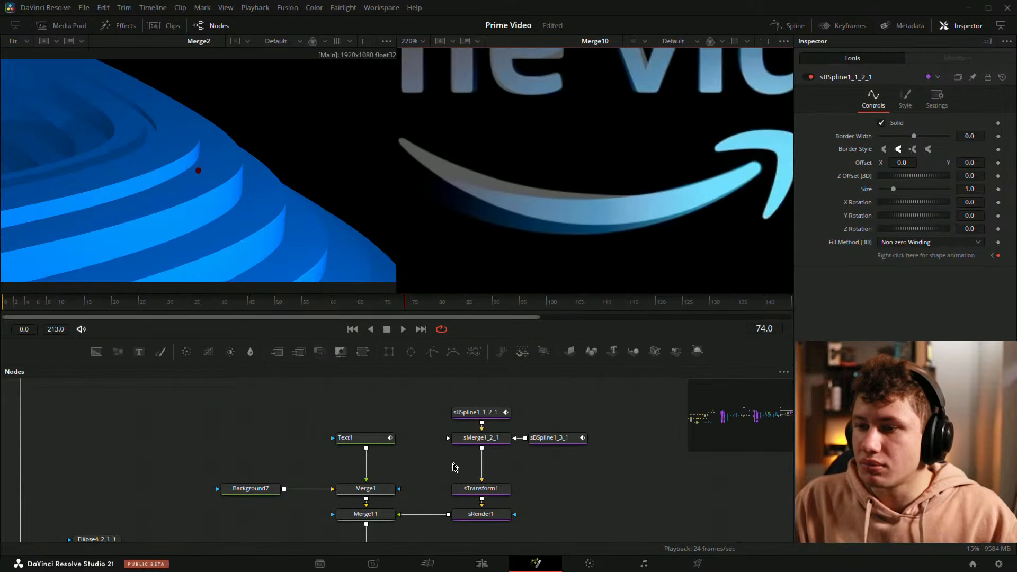
{"action": "left_click", "coordinate": [491, 414]}
{"action": "left_click_drag", "start_coordinate": [456, 118], "coordinate": [772, 267]}
{"action": "scroll", "coordinate": [609, 233], "scroll_direction": "right", "scroll_amount": 2}
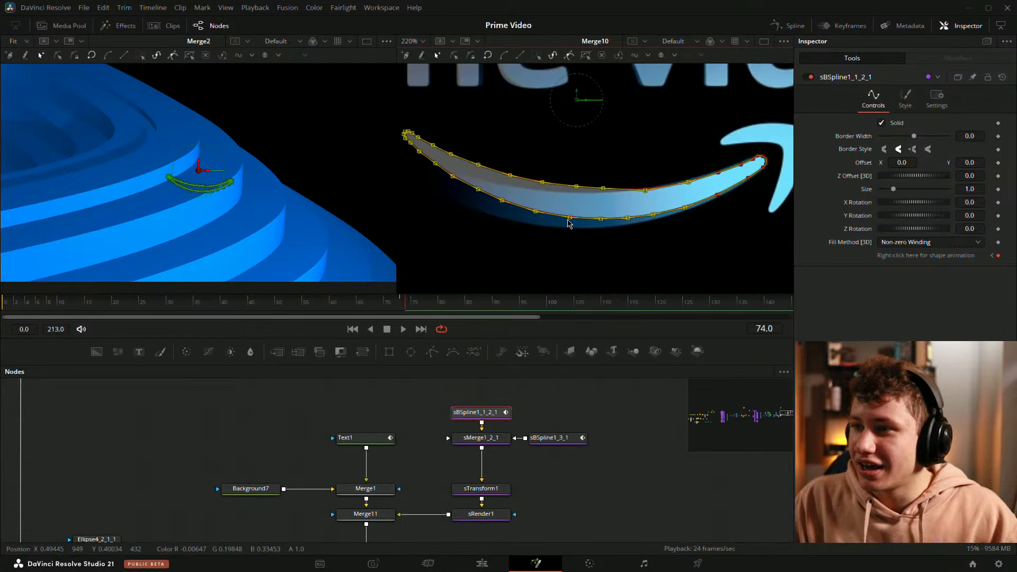
{"action": "mouse_move", "coordinate": [570, 221]}
{"action": "left_mouse_down"}
{"action": "mouse_move", "coordinate": [568, 228]}
{"action": "mouse_move", "coordinate": [583, 211]}
{"action": "left_mouse_up"}
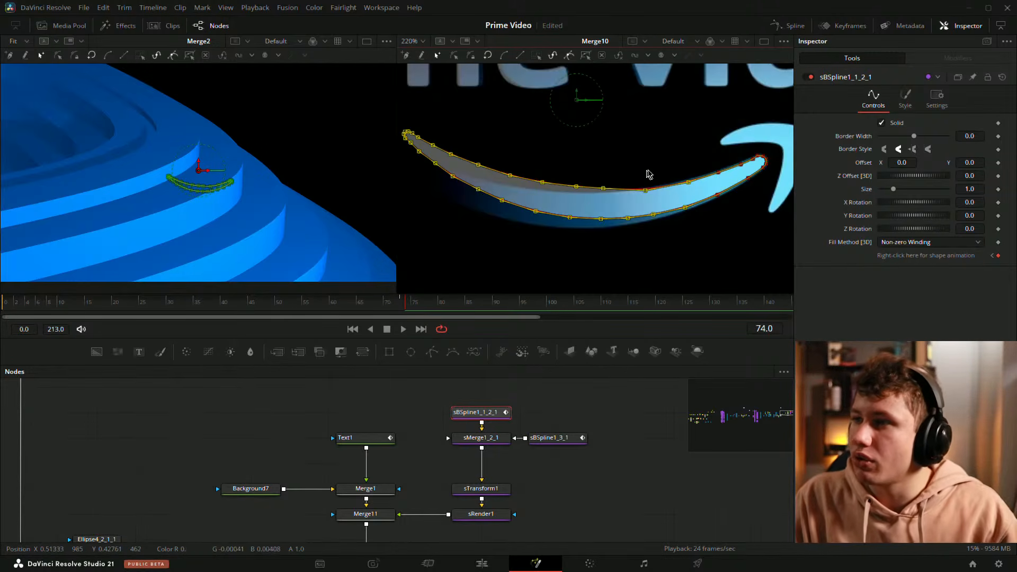
Step: Delete the extra control points at the smile curve's right tip
{"action": "scroll", "coordinate": [649, 175], "scroll_direction": "up", "scroll_amount": 7}
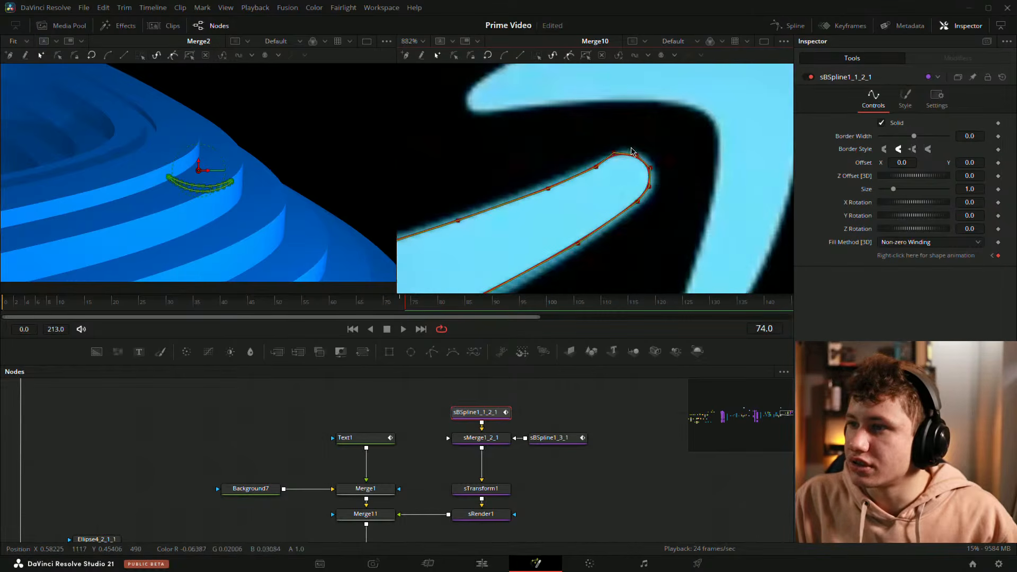
{"action": "scroll", "coordinate": [637, 156], "scroll_direction": "up", "scroll_amount": 2}
{"action": "left_click_drag", "start_coordinate": [637, 156], "coordinate": [644, 227]}
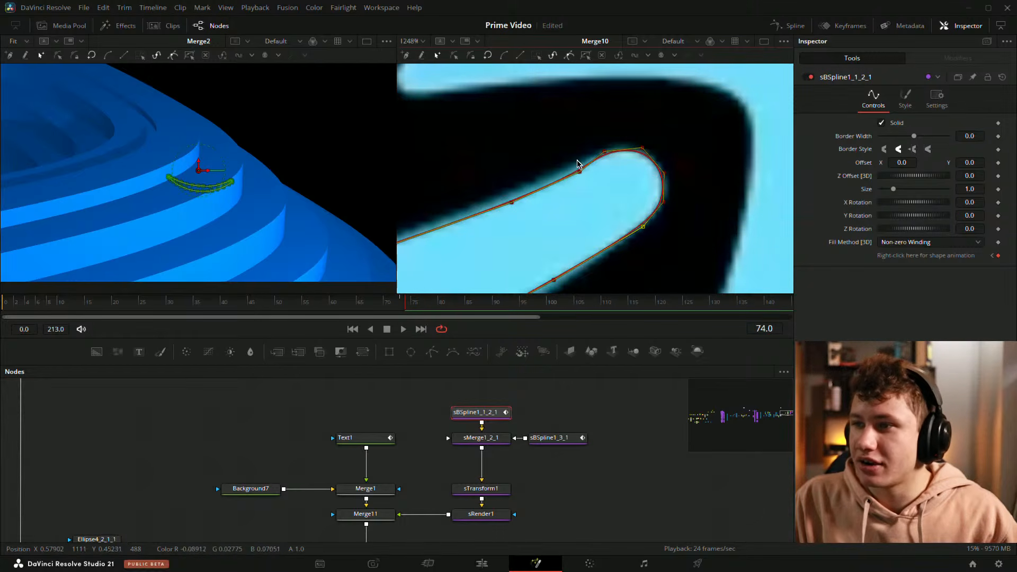
{"action": "left_click_drag", "start_coordinate": [581, 172], "coordinate": [631, 156]}
{"action": "key", "text": "Delete"}
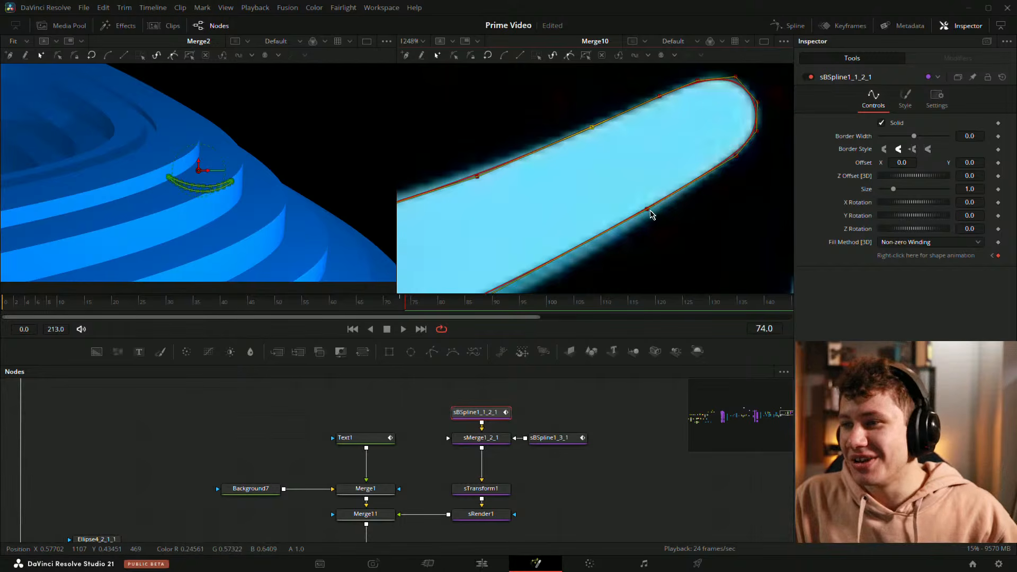
Step: Reshape the smile curve's edges near the tip by moving its control points
{"action": "left_click_drag", "start_coordinate": [648, 210], "coordinate": [651, 219]}
{"action": "left_click_drag", "start_coordinate": [460, 186], "coordinate": [560, 160]}
{"action": "left_click_drag", "start_coordinate": [630, 208], "coordinate": [643, 161]}
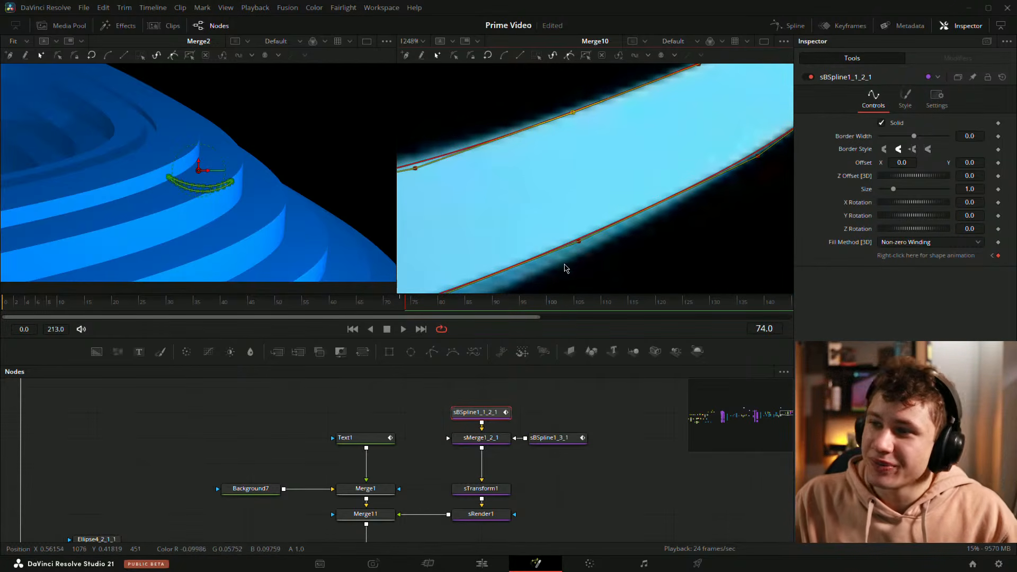
{"action": "left_click_drag", "start_coordinate": [579, 242], "coordinate": [584, 258]}
{"action": "left_click_drag", "start_coordinate": [540, 202], "coordinate": [722, 219]}
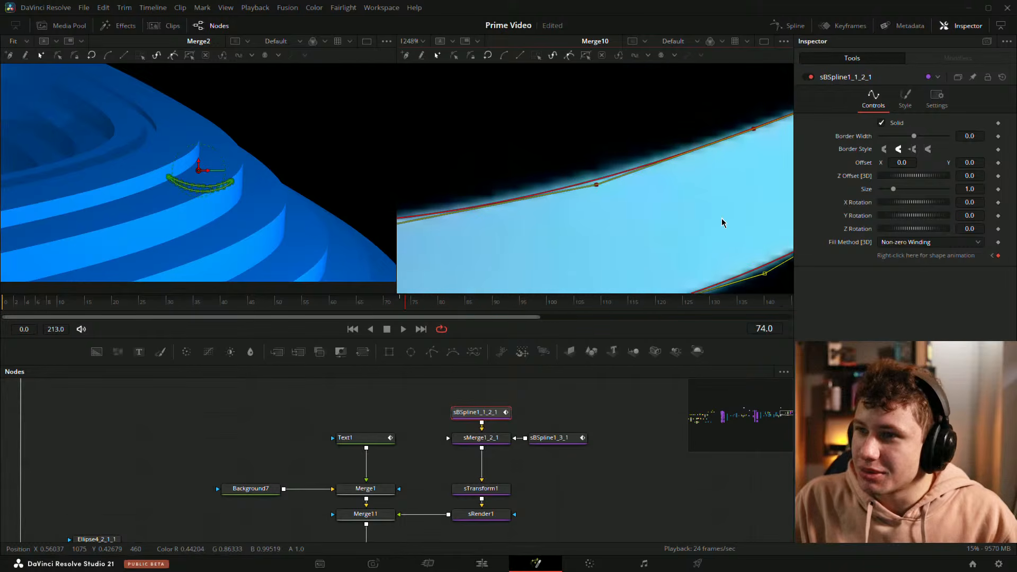
{"action": "left_click_drag", "start_coordinate": [597, 188], "coordinate": [592, 178]}
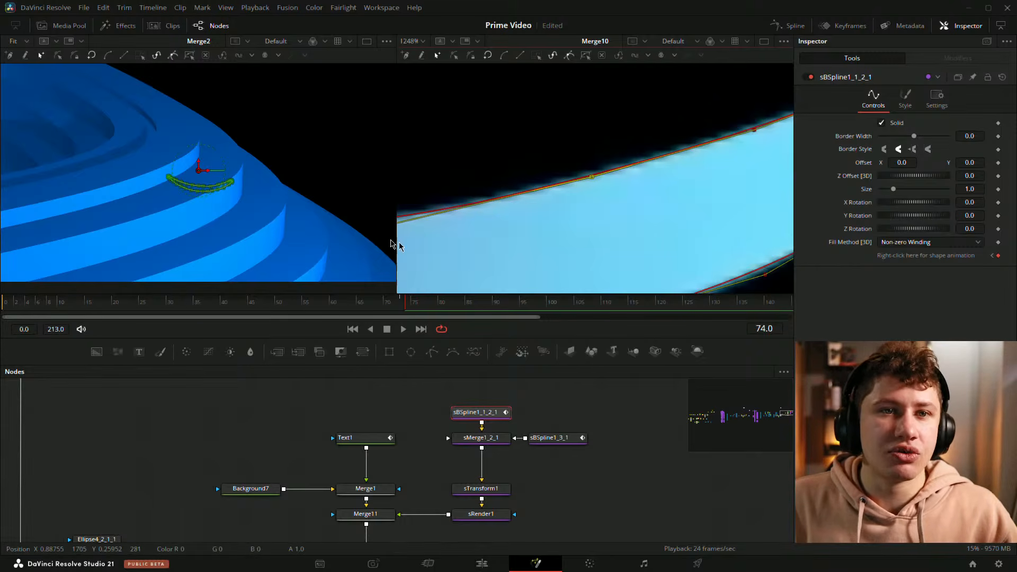
Step: Adjust the control points along the smile curve's lower edge
{"action": "scroll", "coordinate": [540, 141], "scroll_direction": "down", "scroll_amount": 1}
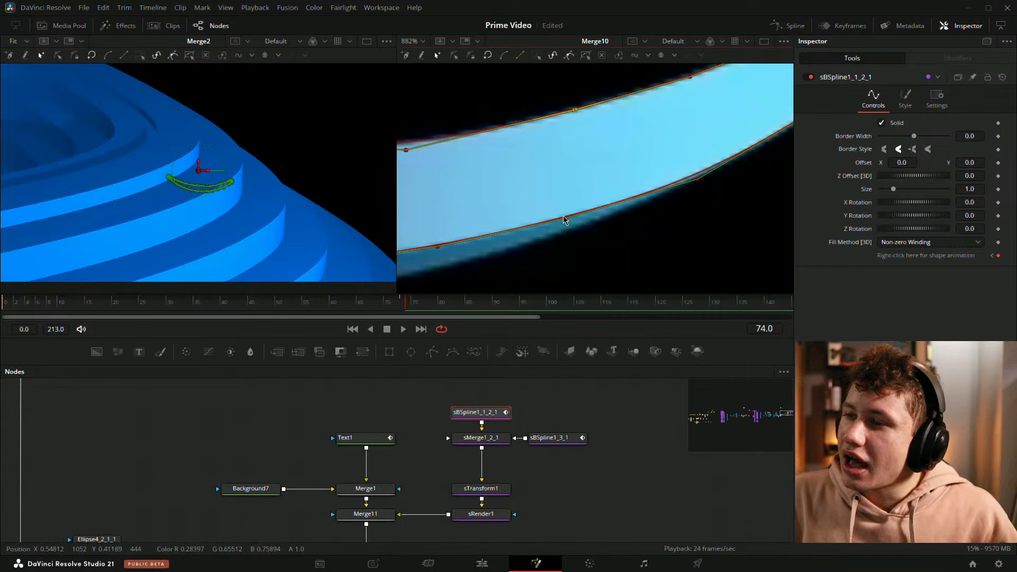
{"action": "left_click_drag", "start_coordinate": [566, 221], "coordinate": [664, 214]}
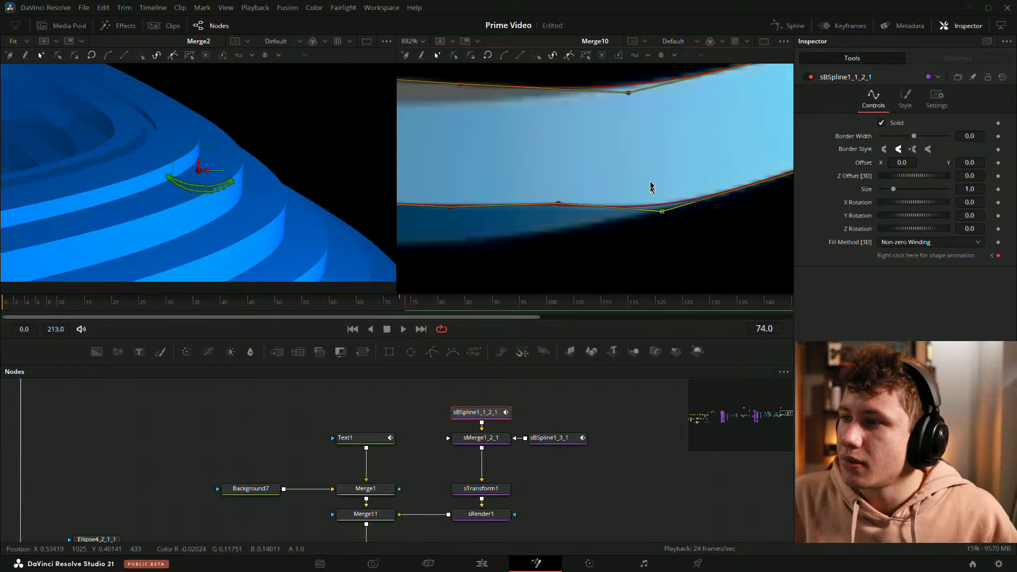
{"action": "scroll", "coordinate": [651, 187], "scroll_direction": "up", "scroll_amount": 3}
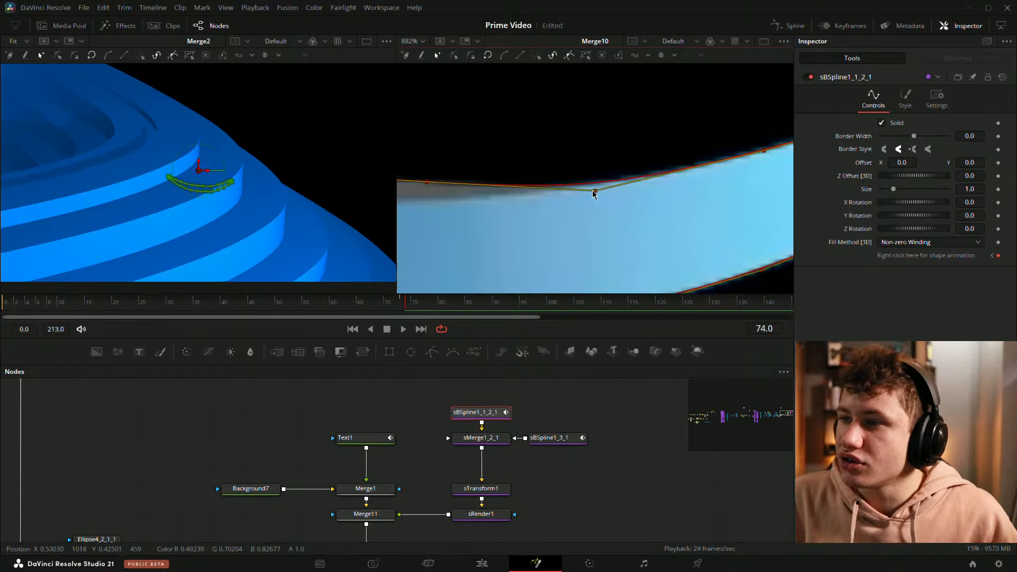
{"action": "mouse_move", "coordinate": [593, 193]}
{"action": "left_mouse_down"}
{"action": "mouse_move", "coordinate": [600, 211]}
{"action": "mouse_move", "coordinate": [590, 197]}
{"action": "left_mouse_up"}
{"action": "scroll", "coordinate": [610, 223], "scroll_direction": "down", "scroll_amount": 3}
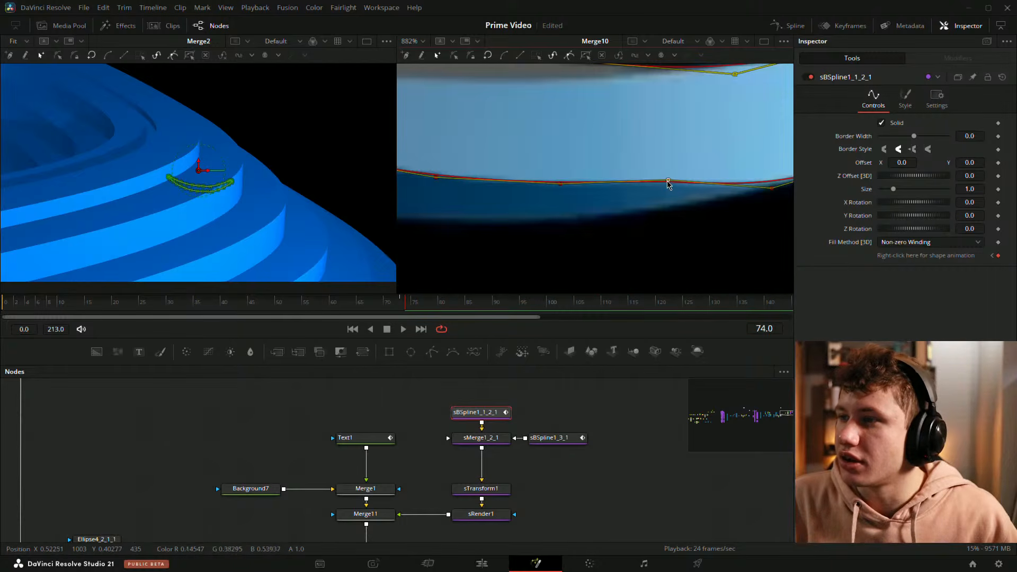
{"action": "left_click_drag", "start_coordinate": [669, 183], "coordinate": [625, 216]}
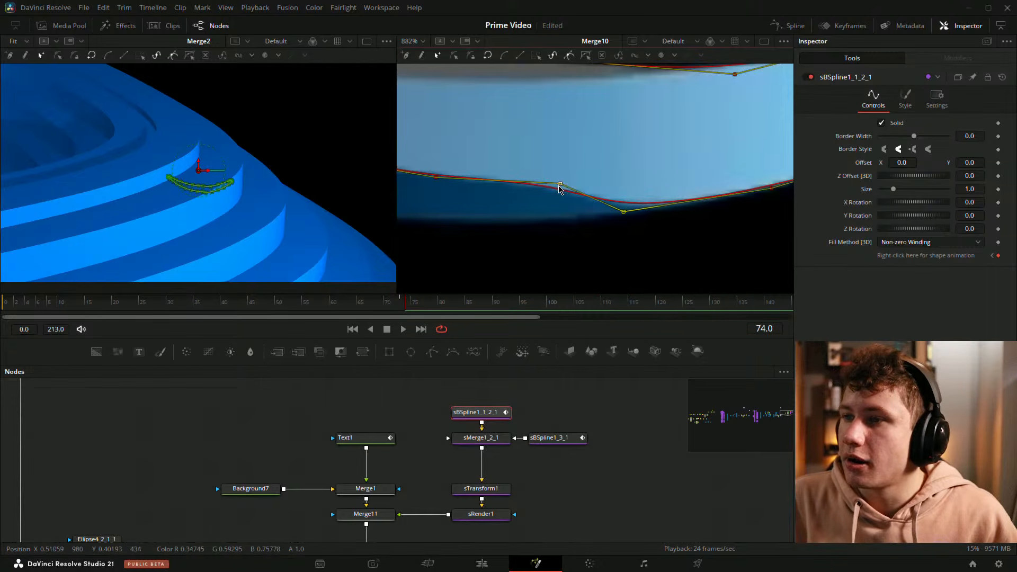
Step: Pull further control points on the smile curve's lower edge to smooth its outline
{"action": "left_click_drag", "start_coordinate": [560, 186], "coordinate": [507, 226]}
{"action": "scroll", "coordinate": [508, 173], "scroll_direction": "down", "scroll_amount": 3}
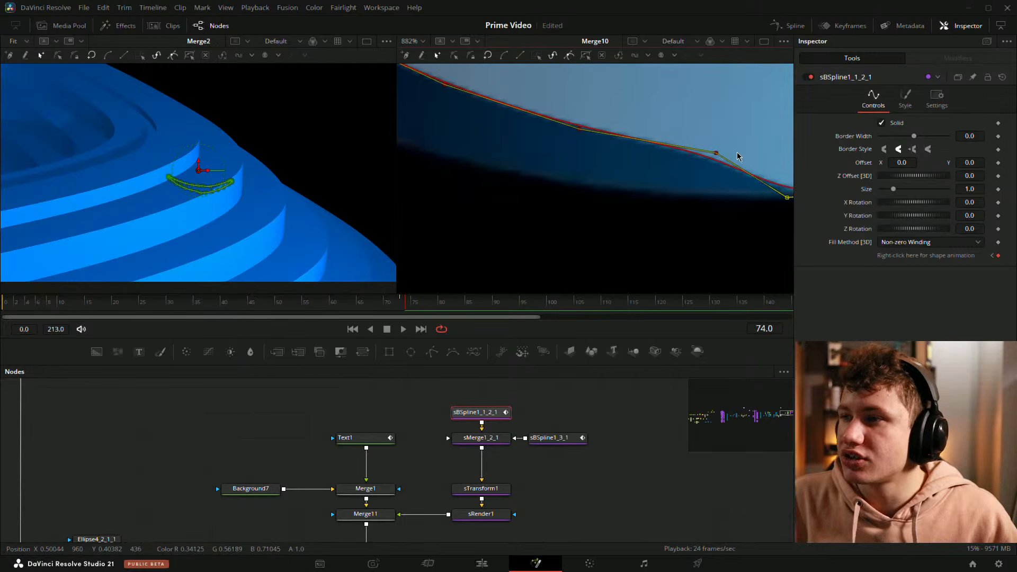
{"action": "left_click_drag", "start_coordinate": [736, 155], "coordinate": [540, 221]}
{"action": "scroll", "coordinate": [598, 191], "scroll_direction": "down", "scroll_amount": 3}
Step: Reshape the smile curve's left tail end by moving its control points
{"action": "left_click_drag", "start_coordinate": [529, 166], "coordinate": [578, 227]}
{"action": "left_click_drag", "start_coordinate": [573, 158], "coordinate": [513, 199]}
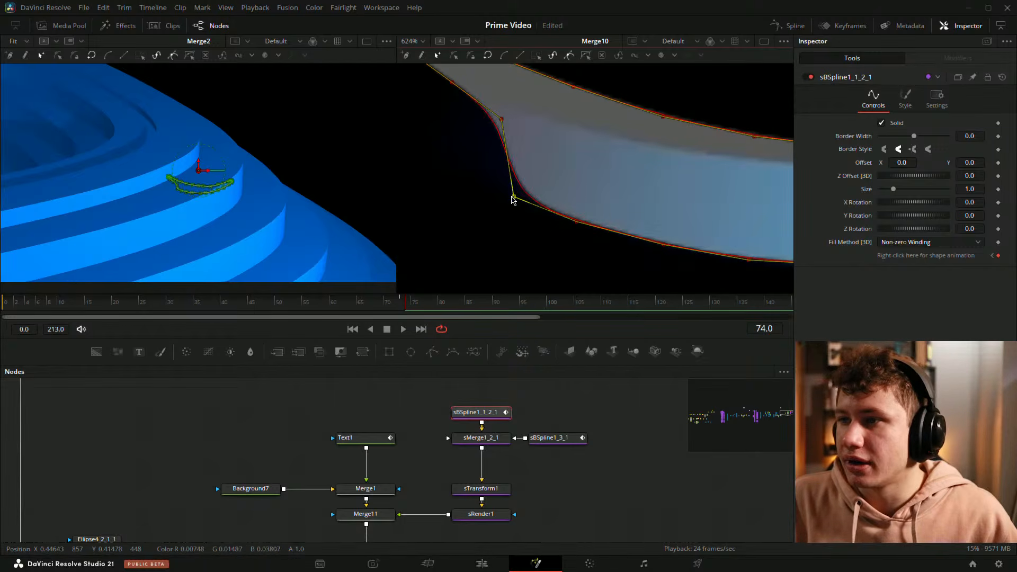
{"action": "left_click_drag", "start_coordinate": [503, 121], "coordinate": [453, 155]}
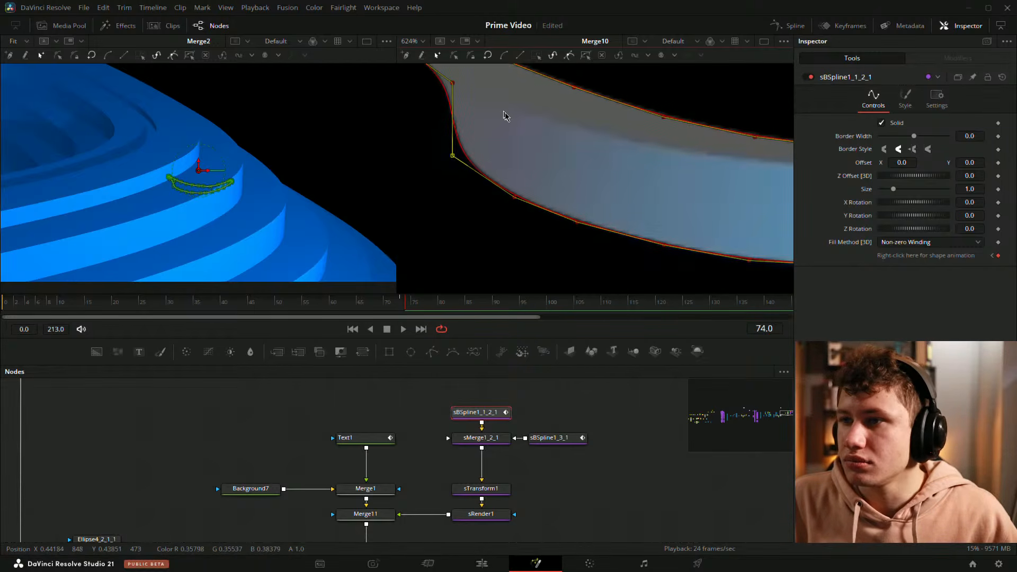
{"action": "left_click_drag", "start_coordinate": [506, 115], "coordinate": [639, 196]}
{"action": "left_click_drag", "start_coordinate": [584, 164], "coordinate": [526, 218]}
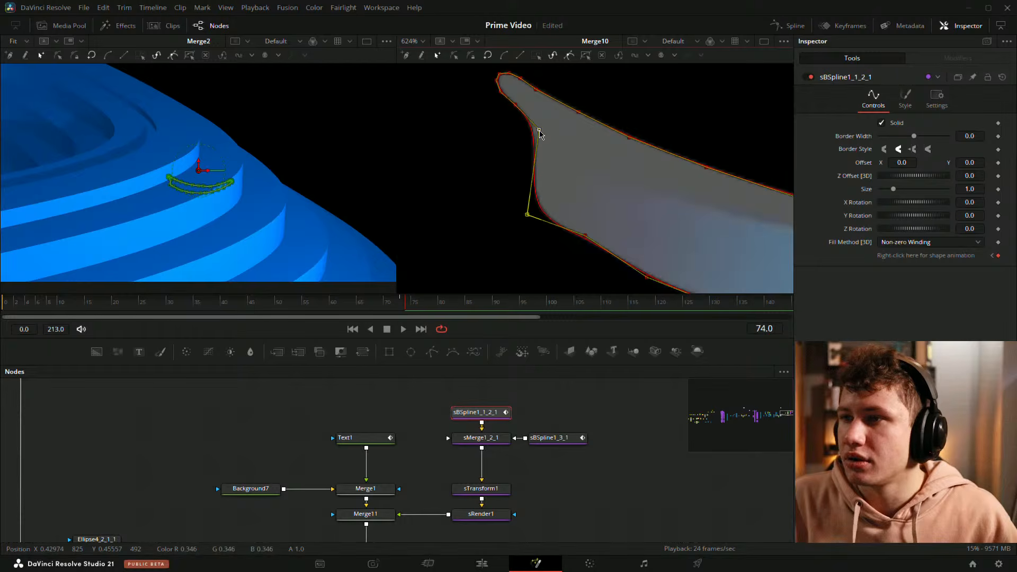
{"action": "left_click_drag", "start_coordinate": [540, 131], "coordinate": [483, 184]}
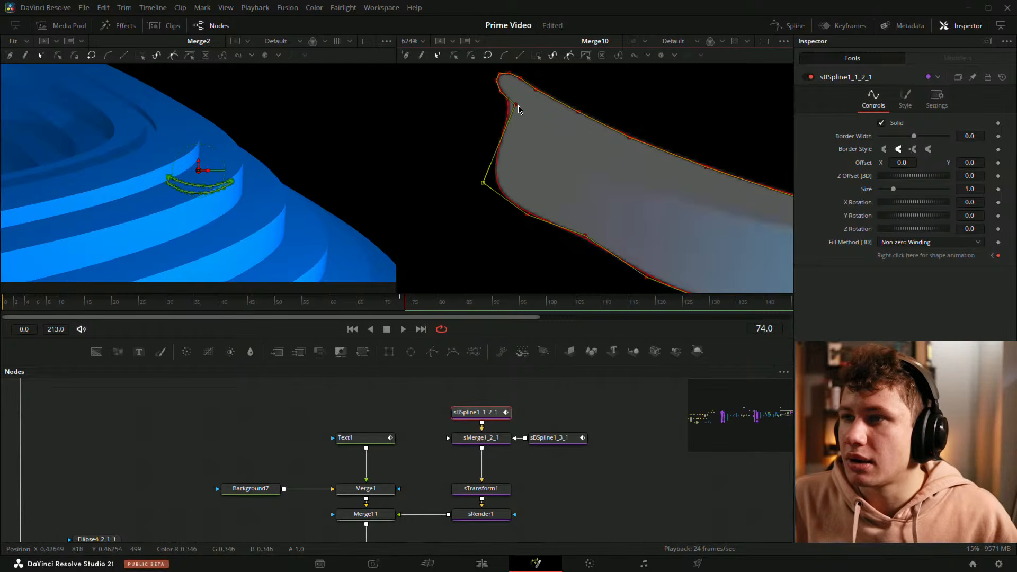
{"action": "left_click_drag", "start_coordinate": [519, 109], "coordinate": [462, 142]}
{"action": "left_click_drag", "start_coordinate": [503, 93], "coordinate": [627, 166]}
Step: Smooth the smile curve's upper edge by adjusting its control points along the length
{"action": "left_click_drag", "start_coordinate": [752, 212], "coordinate": [451, 180]}
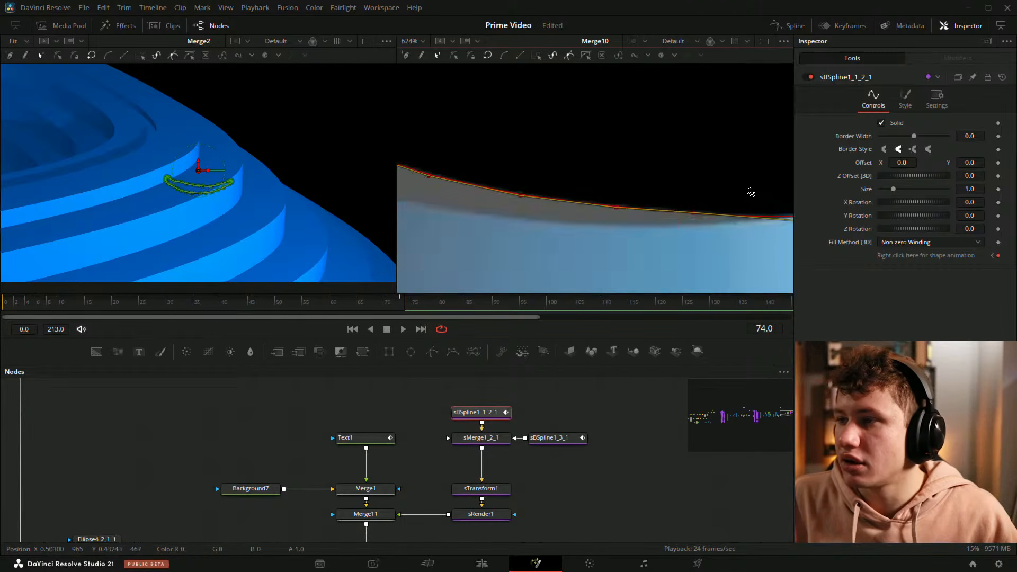
{"action": "left_click_drag", "start_coordinate": [749, 188], "coordinate": [508, 186]}
{"action": "left_click_drag", "start_coordinate": [715, 198], "coordinate": [682, 204]}
{"action": "scroll", "coordinate": [683, 208], "scroll_direction": "up", "scroll_amount": 2}
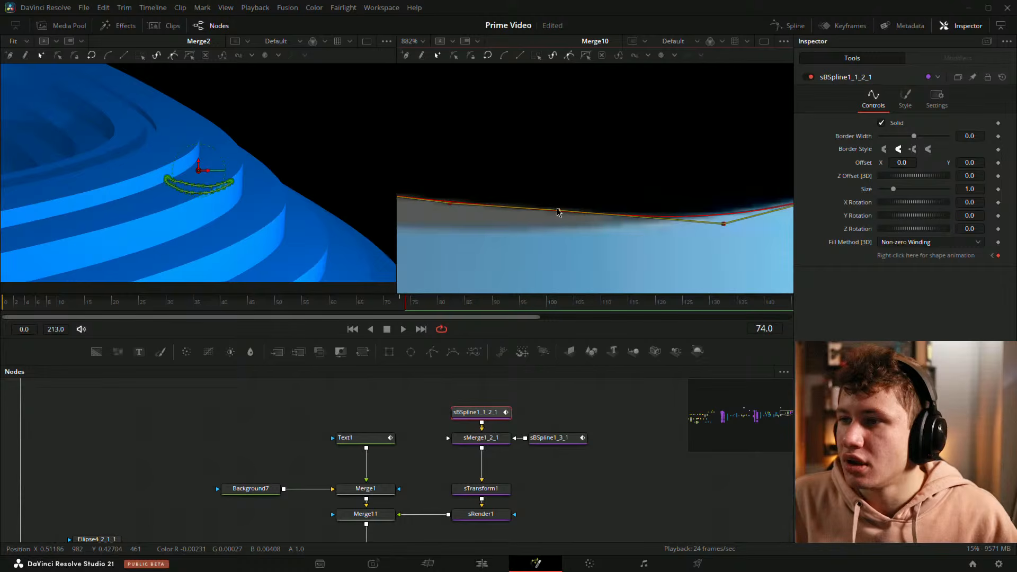
{"action": "left_click_drag", "start_coordinate": [558, 215], "coordinate": [555, 236]}
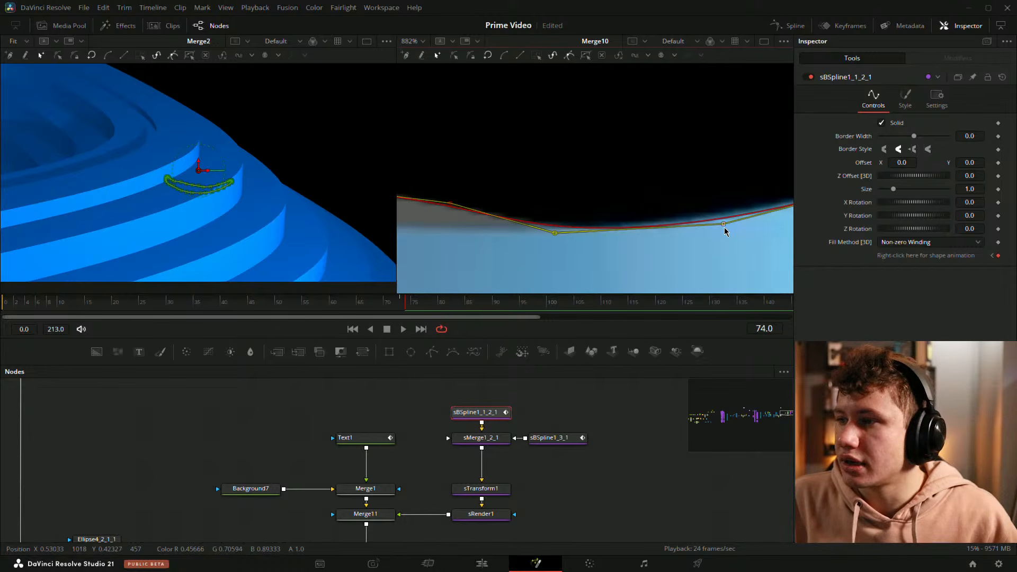
{"action": "left_click_drag", "start_coordinate": [725, 226], "coordinate": [723, 222]}
{"action": "left_click_drag", "start_coordinate": [465, 203], "coordinate": [694, 186]}
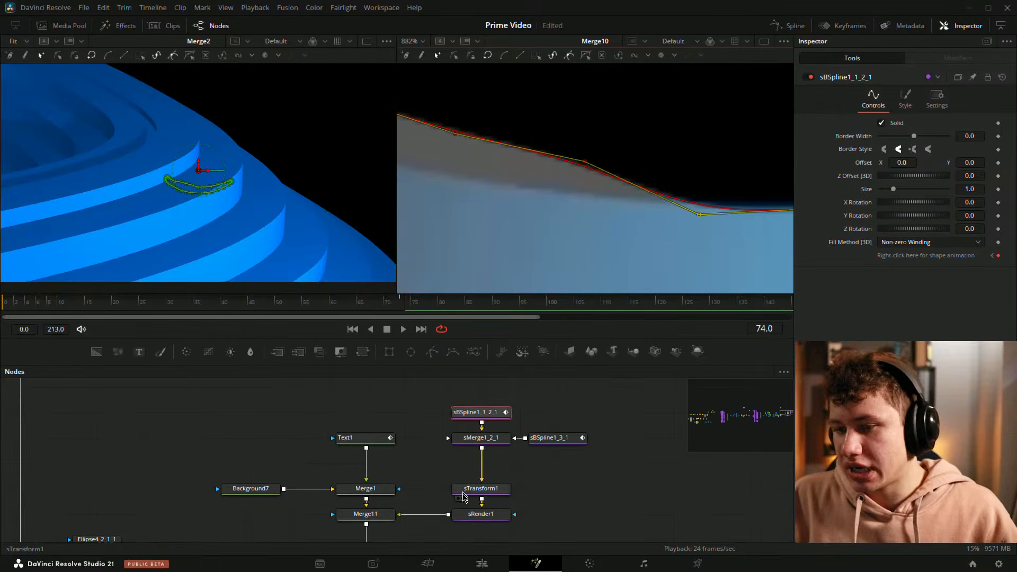
{"action": "left_click_drag", "start_coordinate": [586, 162], "coordinate": [567, 203]}
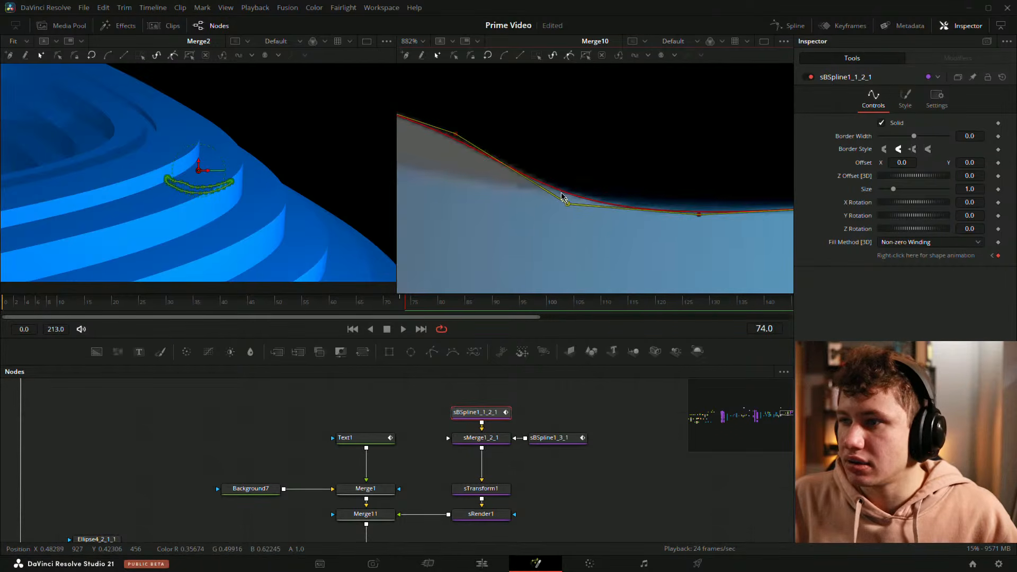
{"action": "left_click_drag", "start_coordinate": [426, 110], "coordinate": [570, 186]}
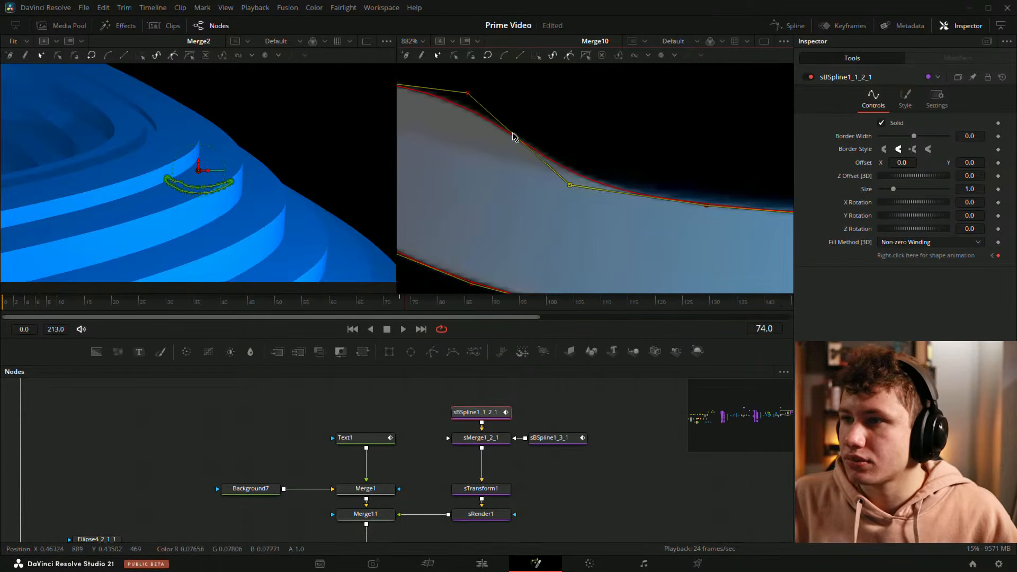
{"action": "left_click_drag", "start_coordinate": [449, 101], "coordinate": [660, 175]}
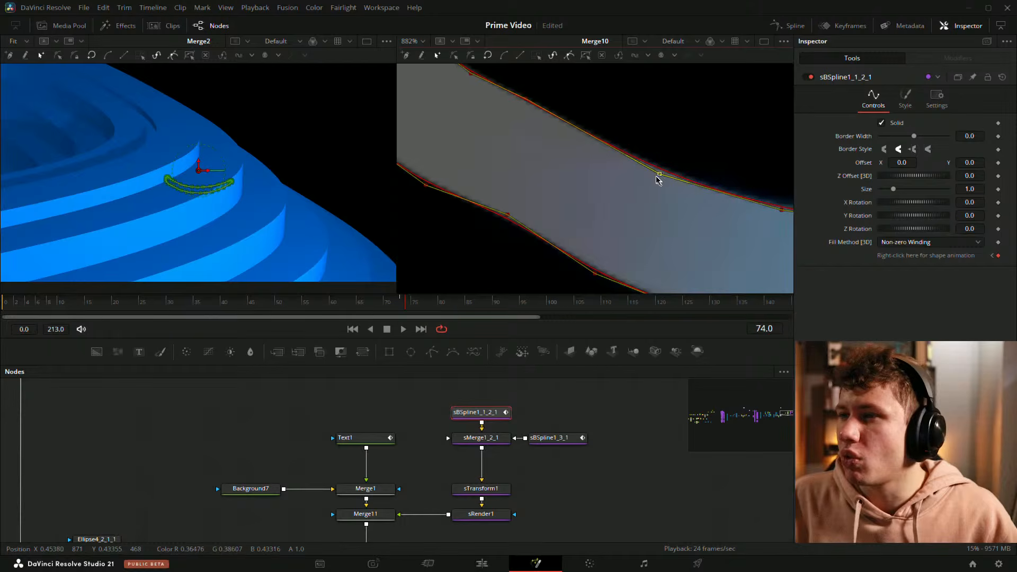
{"action": "left_click_drag", "start_coordinate": [525, 100], "coordinate": [539, 140]}
Step: Zoom out and deselect the spline to review the whole smile arrow over the text
{"action": "scroll", "coordinate": [668, 126], "scroll_direction": "down", "scroll_amount": 5}
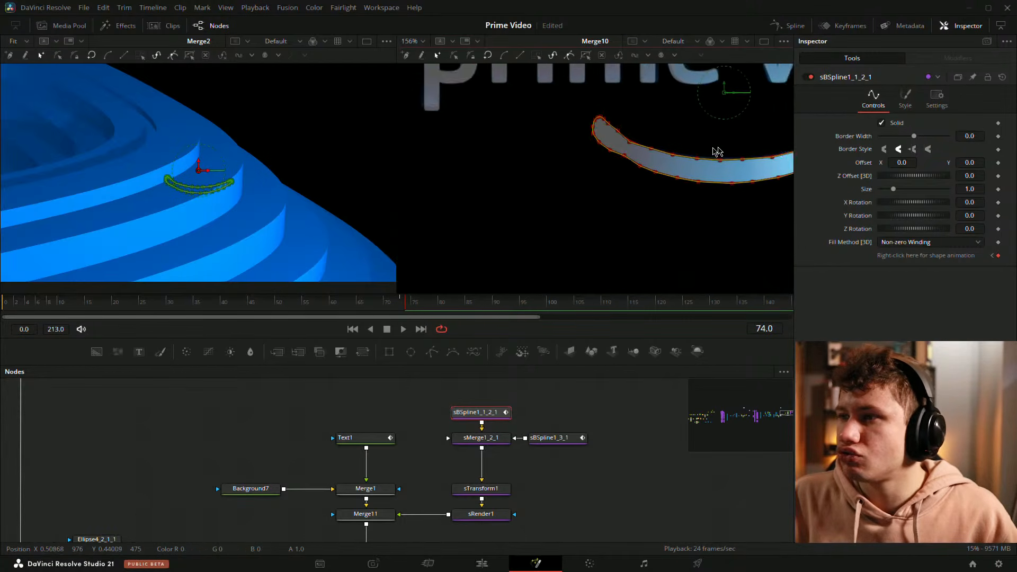
{"action": "left_click_drag", "start_coordinate": [717, 154], "coordinate": [490, 154]}
{"action": "left_click", "coordinate": [624, 484]}
{"action": "left_click_drag", "start_coordinate": [510, 120], "coordinate": [576, 136]}
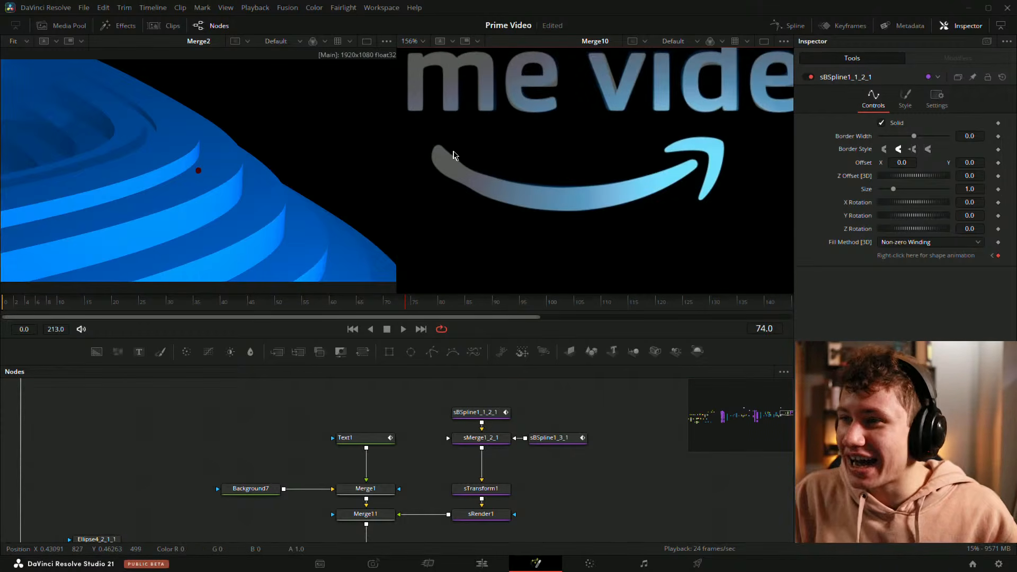
{"action": "scroll", "coordinate": [604, 438], "scroll_direction": "down", "scroll_amount": 2}
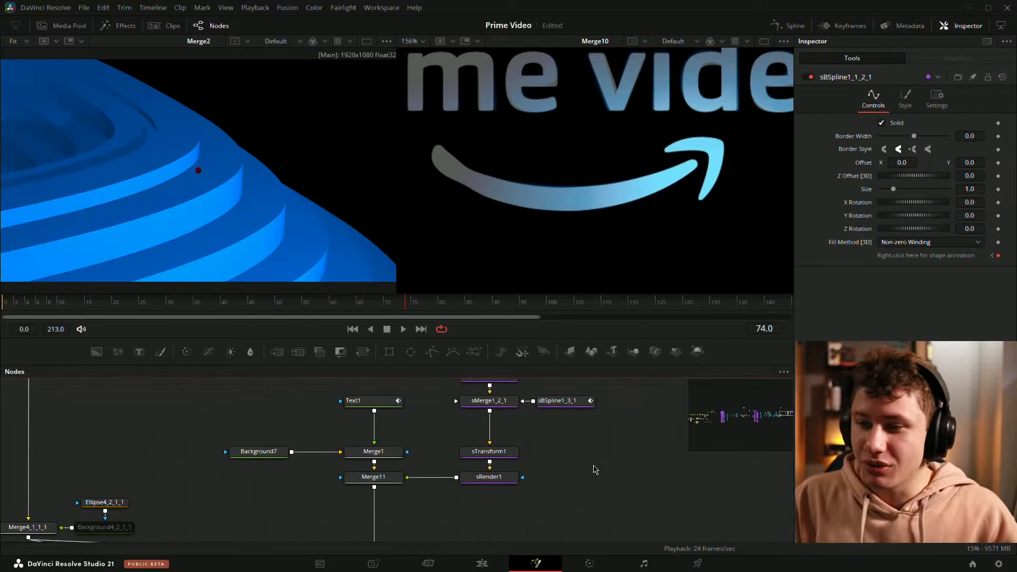
Step: Add a Background node and set its type to Gradient with a Linear gradient
{"action": "key", "text": "shift+space"}
{"action": "type", "text": "bac"}
{"action": "key", "text": "Return"}
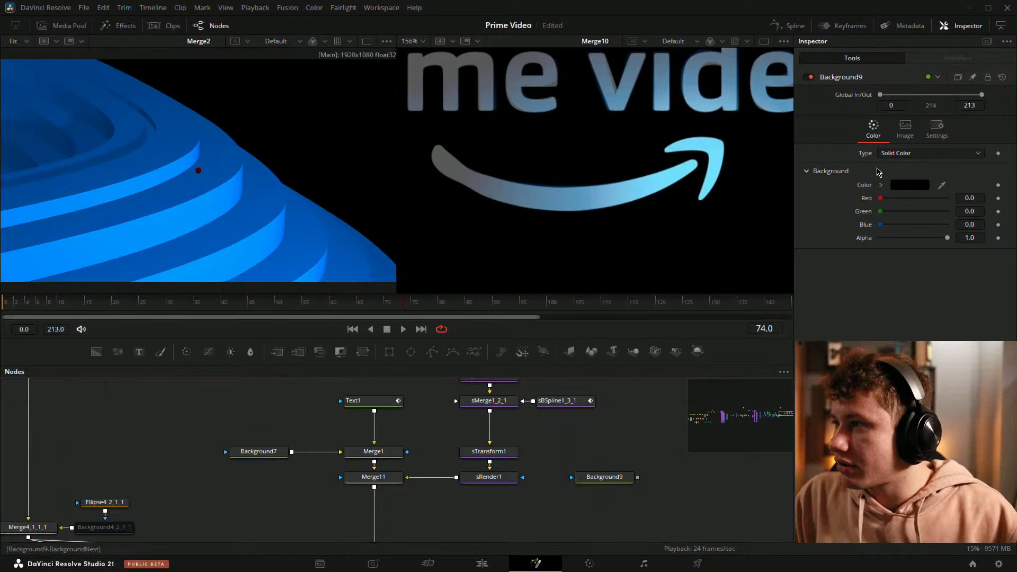
{"action": "left_click", "coordinate": [896, 153]}
{"action": "left_click", "coordinate": [895, 212]}
{"action": "left_click", "coordinate": [898, 185]}
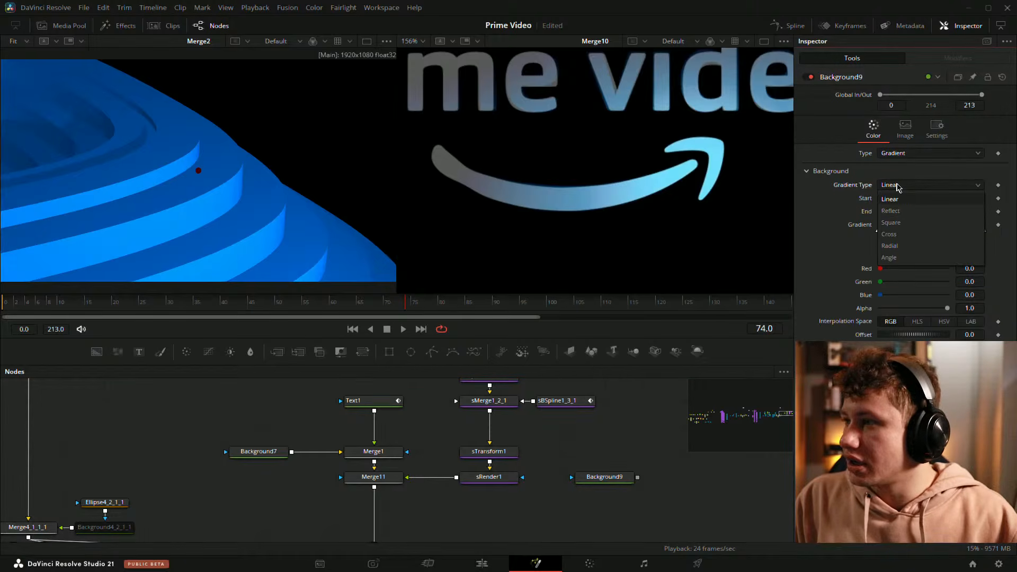
Step: Position the gradient's start and end points horizontally across the smile arrow
{"action": "left_click", "coordinate": [577, 511]}
{"action": "left_click", "coordinate": [604, 480]}
{"action": "scroll", "coordinate": [484, 127], "scroll_direction": "down", "scroll_amount": 5}
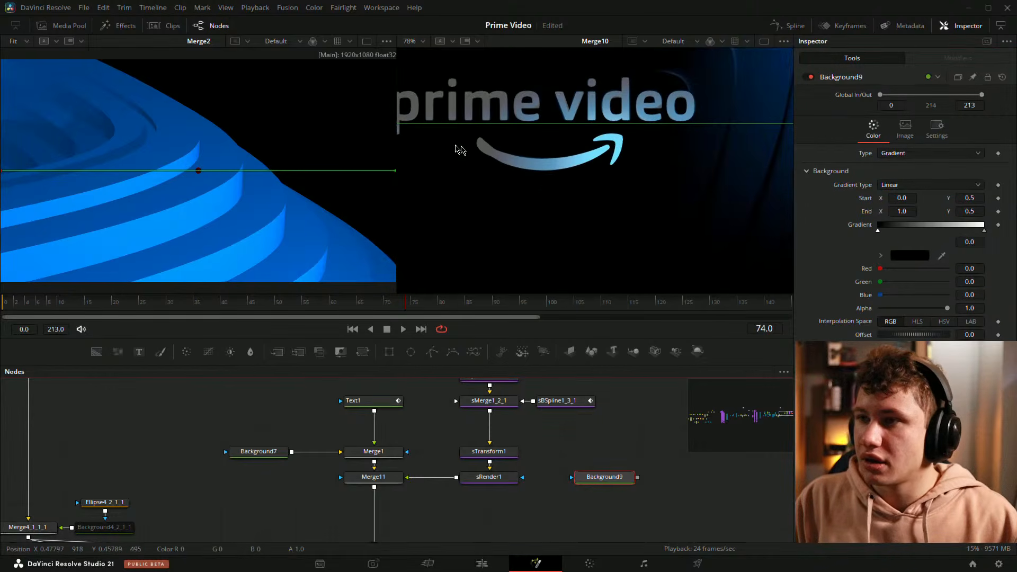
{"action": "scroll", "coordinate": [468, 128], "scroll_direction": "down", "scroll_amount": 3}
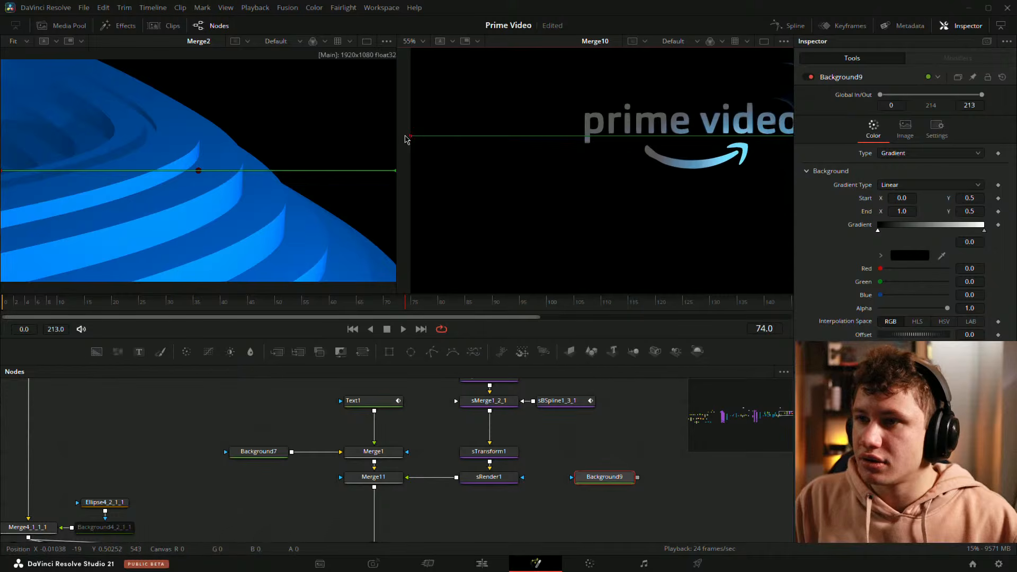
{"action": "left_click_drag", "start_coordinate": [405, 138], "coordinate": [642, 141]}
{"action": "mouse_move", "coordinate": [641, 142]}
{"action": "left_mouse_down"}
{"action": "mouse_move", "coordinate": [619, 157]}
{"action": "mouse_move", "coordinate": [460, 162]}
{"action": "left_mouse_up"}
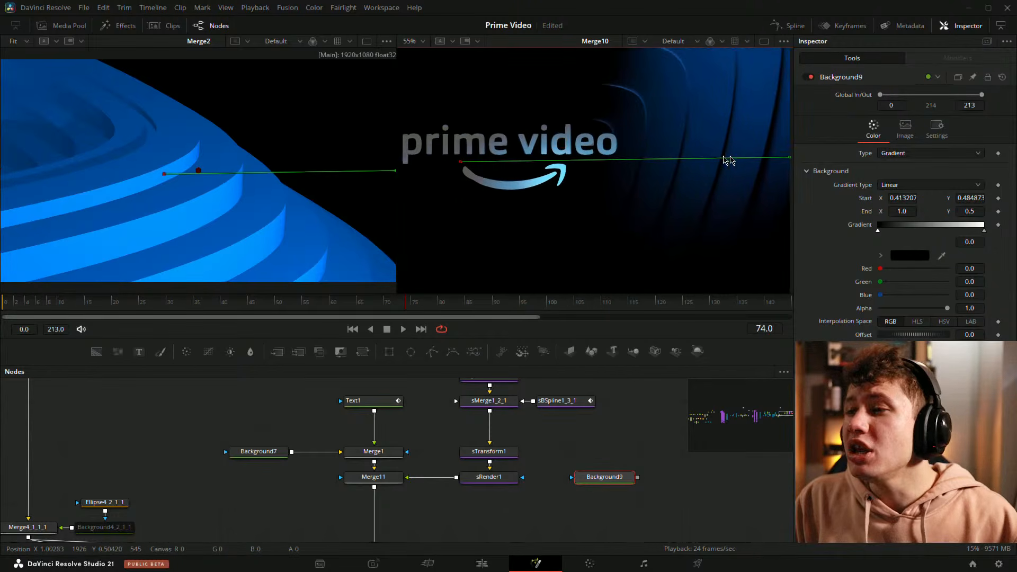
{"action": "mouse_move", "coordinate": [727, 160]}
{"action": "left_mouse_down"}
{"action": "mouse_move", "coordinate": [477, 168]}
{"action": "mouse_move", "coordinate": [507, 170]}
{"action": "left_mouse_up"}
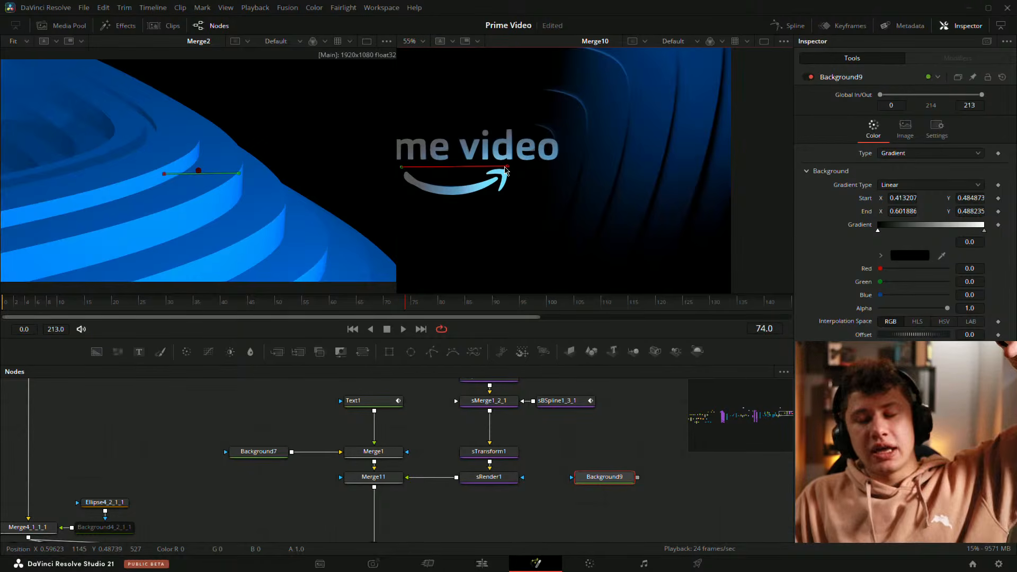
Step: Save the composition and reselect the gradient background to inspect it up close
{"action": "key", "text": "ctrl+s"}
{"action": "left_click", "coordinate": [623, 443]}
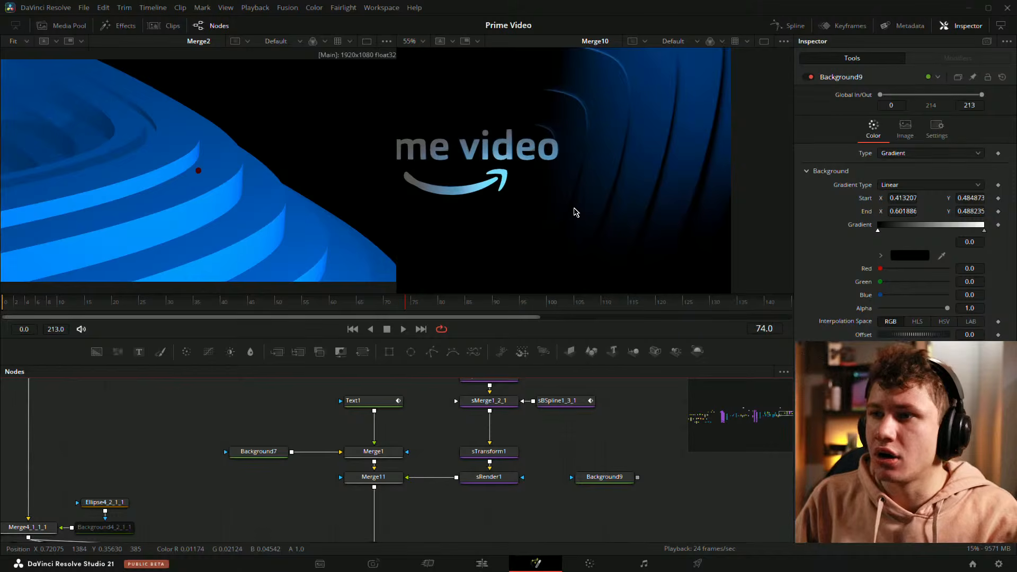
{"action": "scroll", "coordinate": [576, 212], "scroll_direction": "up", "scroll_amount": 5}
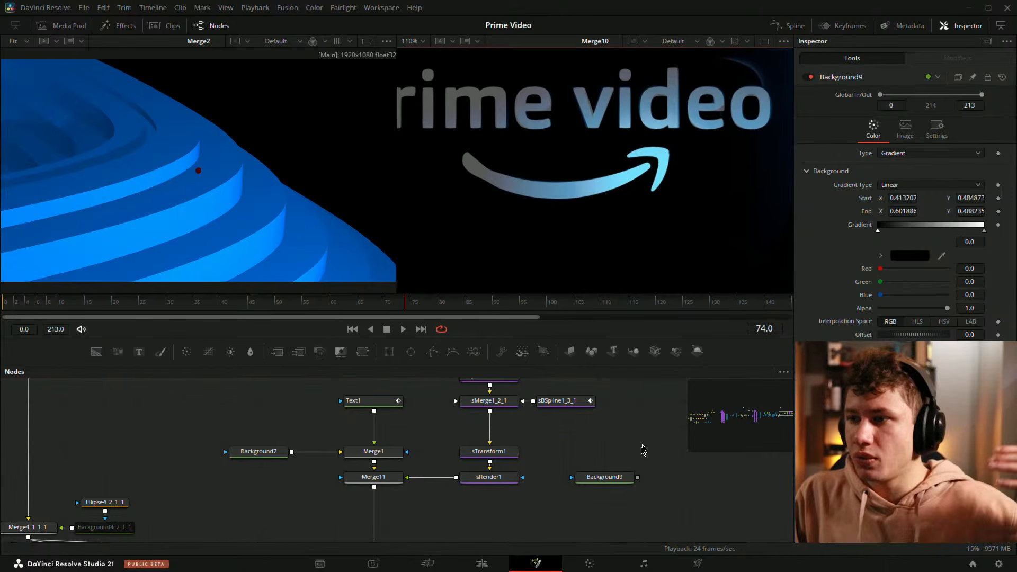
{"action": "left_click", "coordinate": [616, 479]}
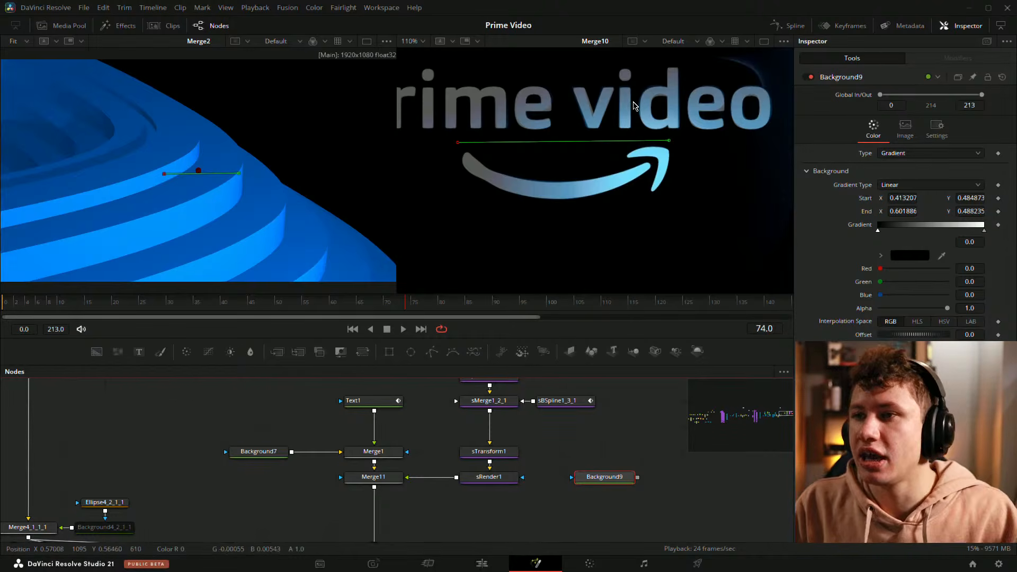
{"action": "scroll", "coordinate": [594, 106], "scroll_direction": "up", "scroll_amount": 3}
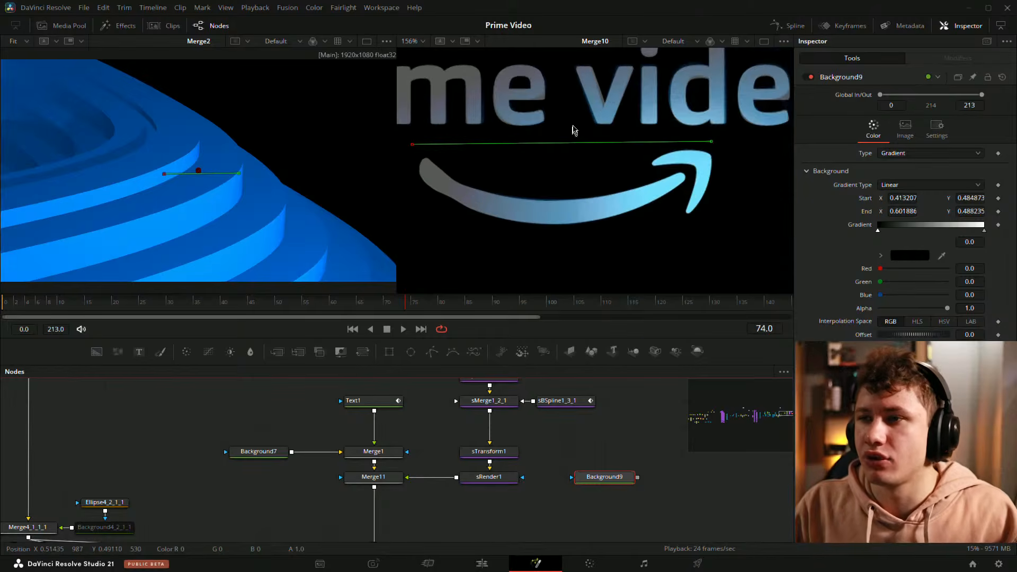
Step: View sRender1's output and try feeding the gradient background into sRender1
{"action": "left_click_drag", "start_coordinate": [638, 477], "coordinate": [511, 480]}
{"action": "key", "text": "2"}
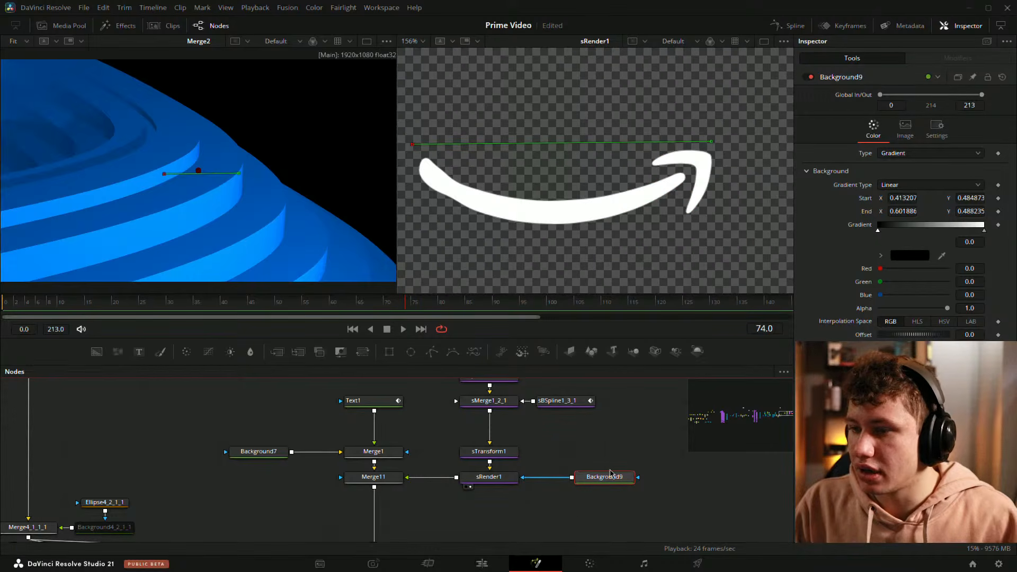
{"action": "left_click", "coordinate": [515, 477]}
{"action": "left_click", "coordinate": [615, 480]}
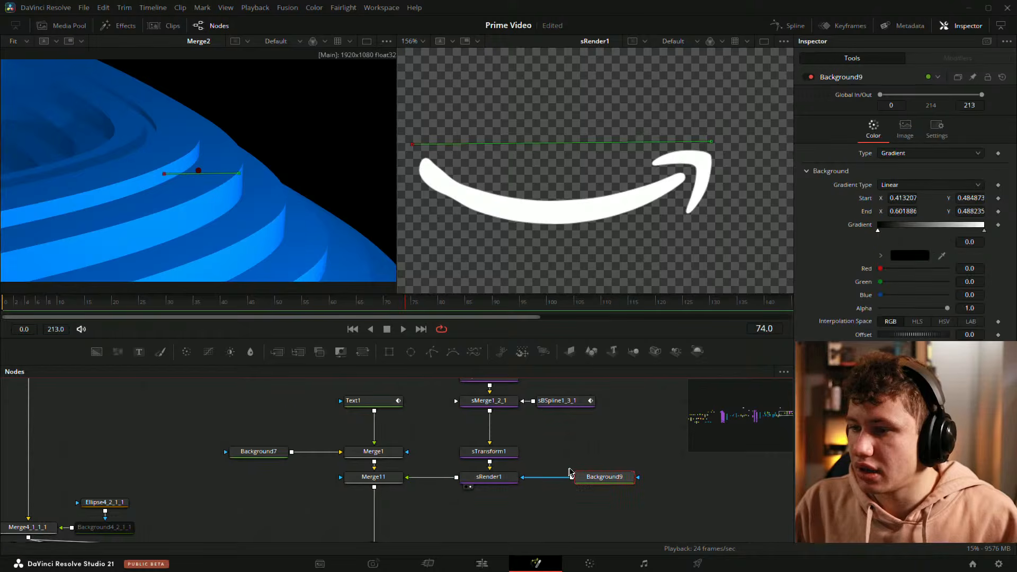
{"action": "left_click", "coordinate": [878, 233]}
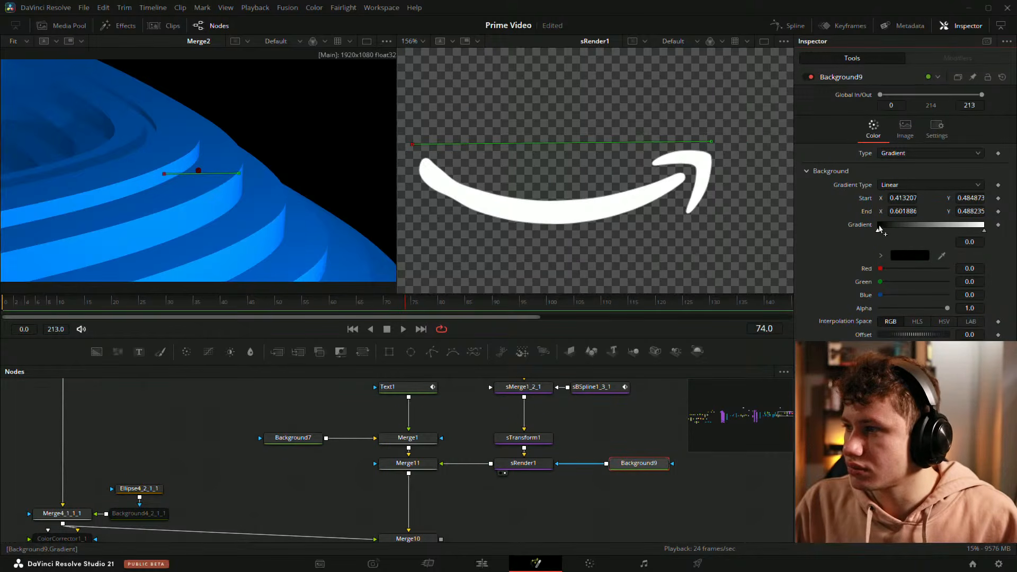
Step: Disconnect the gradient background from sRender1
{"action": "left_click_drag", "start_coordinate": [571, 518], "coordinate": [532, 535]}
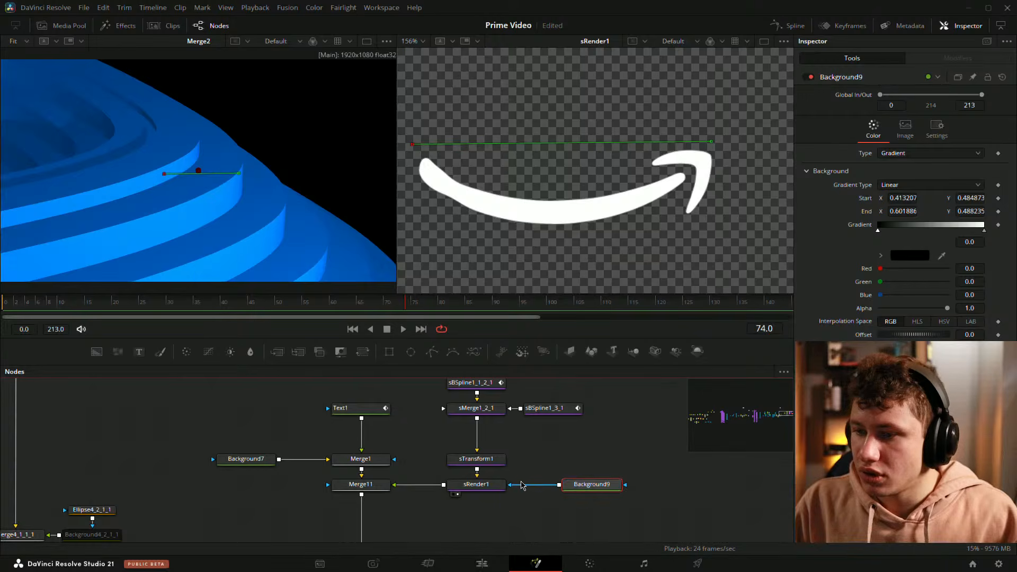
{"action": "left_click", "coordinate": [522, 485]}
{"action": "left_click_drag", "start_coordinate": [589, 487], "coordinate": [608, 481]}
Step: Add an sBoolean node to the flow
{"action": "left_click", "coordinate": [560, 477]}
{"action": "key", "text": "shift+space"}
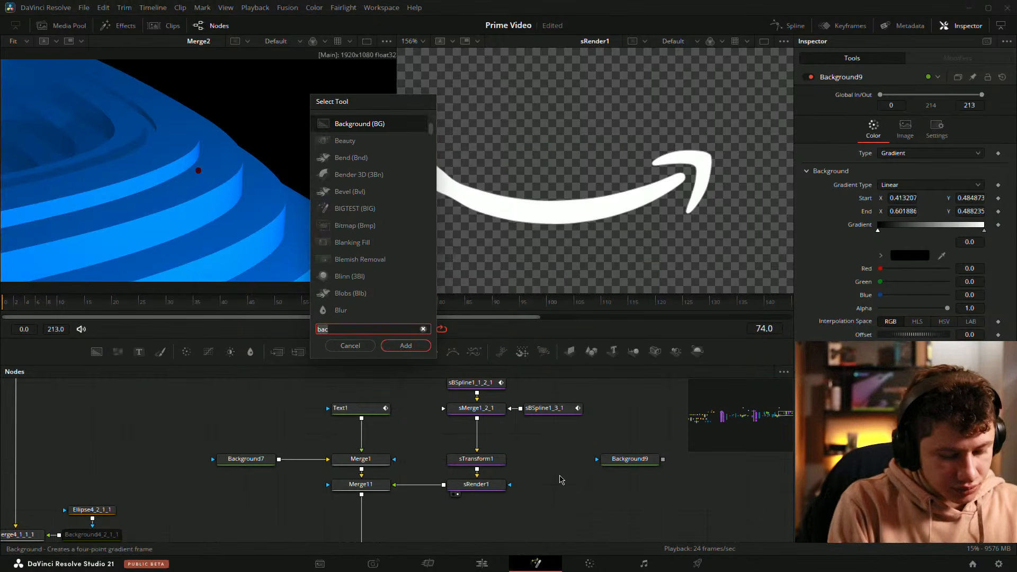
{"action": "type", "text": "sba"}
{"action": "key", "text": "BackSpace"}
{"action": "key", "text": "BackSpace"}
{"action": "key", "text": "BackSpace"}
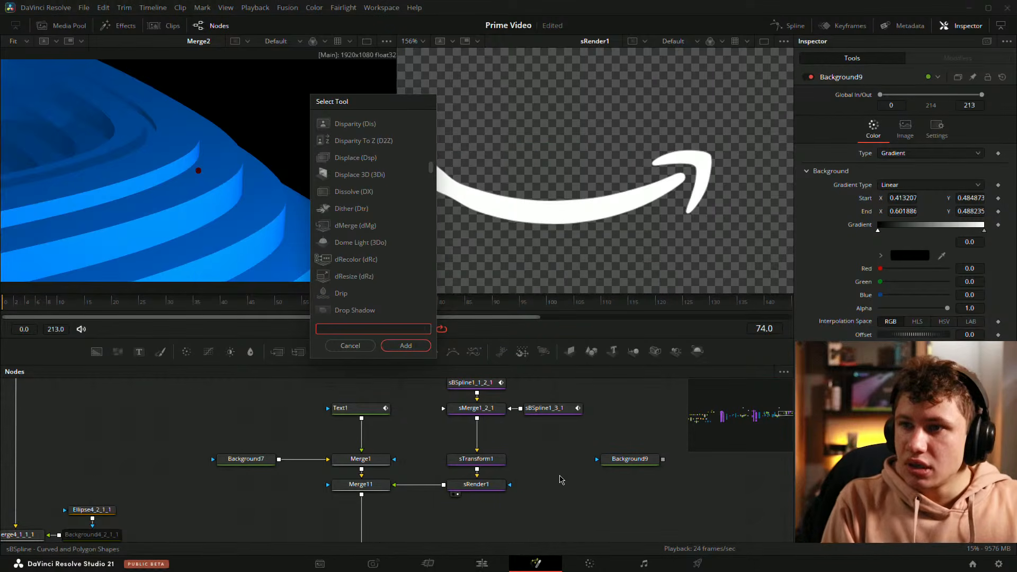
{"action": "type", "text": "bool"}
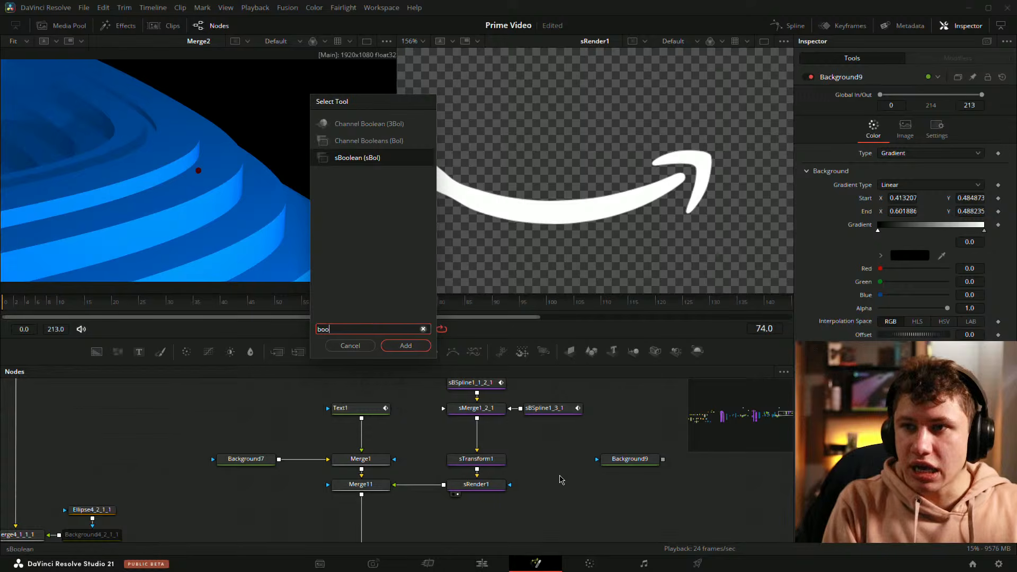
{"action": "key", "text": "Return"}
Step: Move sTransform1 up and insert sBoolean1 between sTransform1 and sRender1
{"action": "left_click_drag", "start_coordinate": [468, 459], "coordinate": [468, 433]}
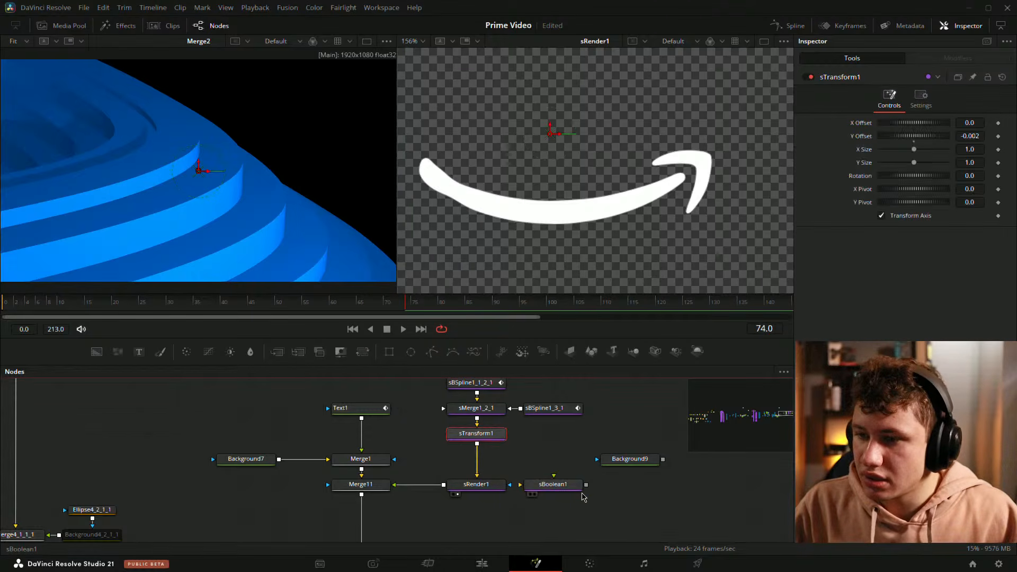
{"action": "left_click_drag", "start_coordinate": [553, 484], "coordinate": [478, 466]}
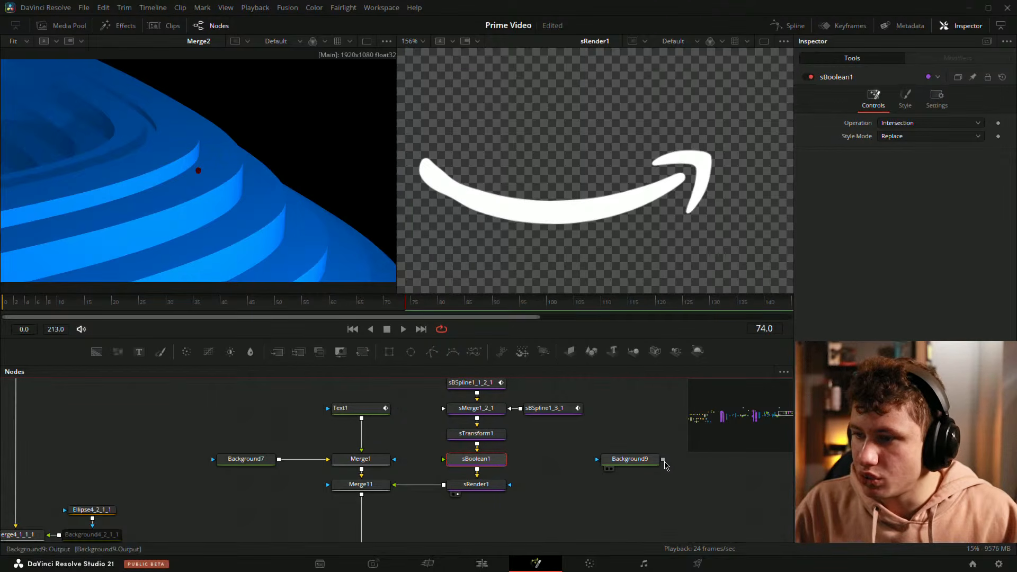
Step: Try connecting the gradient background to sBoolean1, and delete the sBoolean1 node
{"action": "left_click_drag", "start_coordinate": [663, 460], "coordinate": [484, 463]}
{"action": "left_click_drag", "start_coordinate": [663, 460], "coordinate": [457, 462]}
{"action": "key", "text": "Delete"}
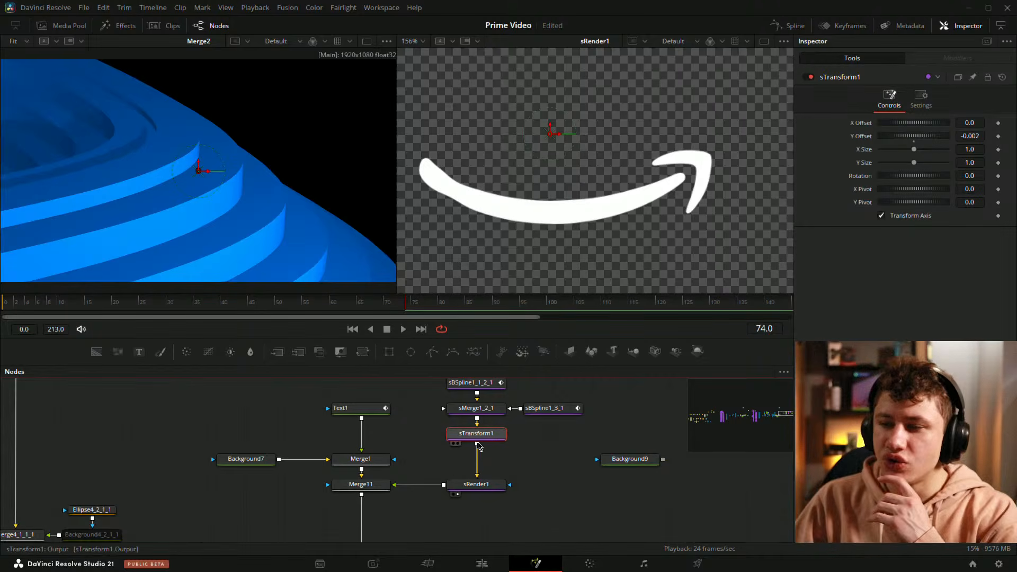
Step: Move Background9 beside sRender1 and connect sRender1's output to Background9 as a mask so the gradient fills the arrow
{"action": "left_click_drag", "start_coordinate": [602, 460], "coordinate": [602, 487]}
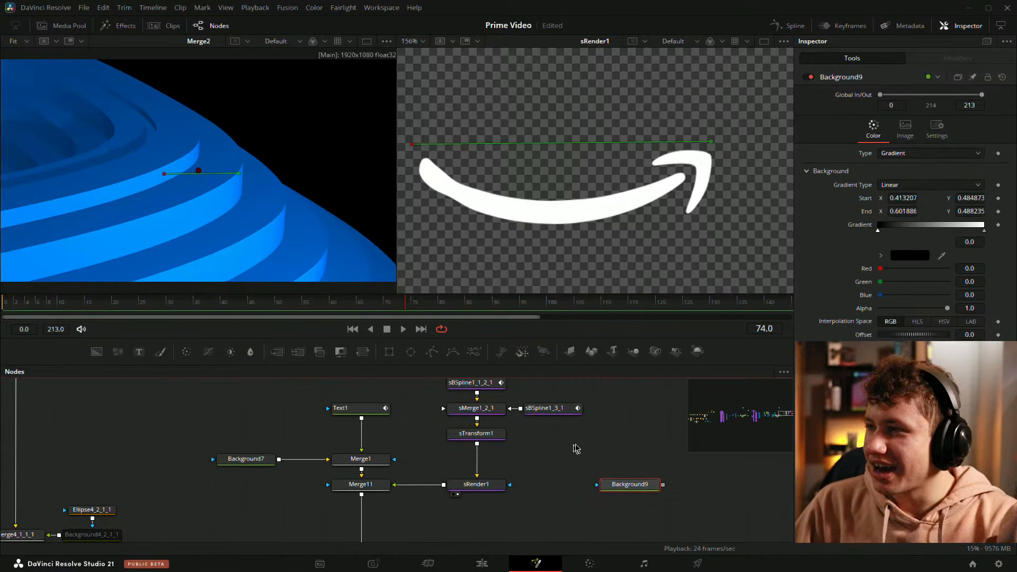
{"action": "scroll", "coordinate": [558, 450], "scroll_direction": "down", "scroll_amount": 2}
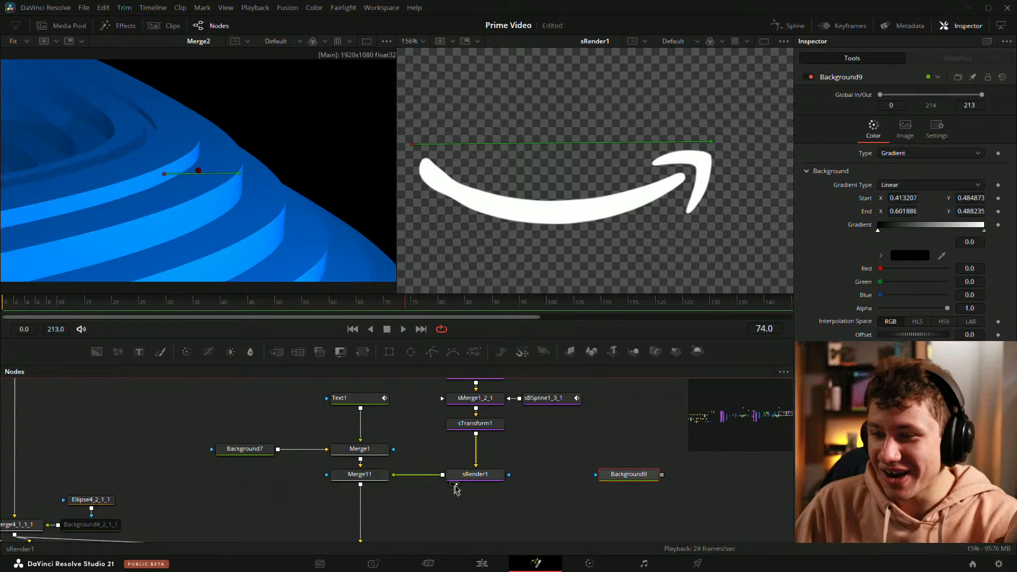
{"action": "left_click", "coordinate": [411, 476]}
{"action": "left_click_drag", "start_coordinate": [485, 480], "coordinate": [609, 212]}
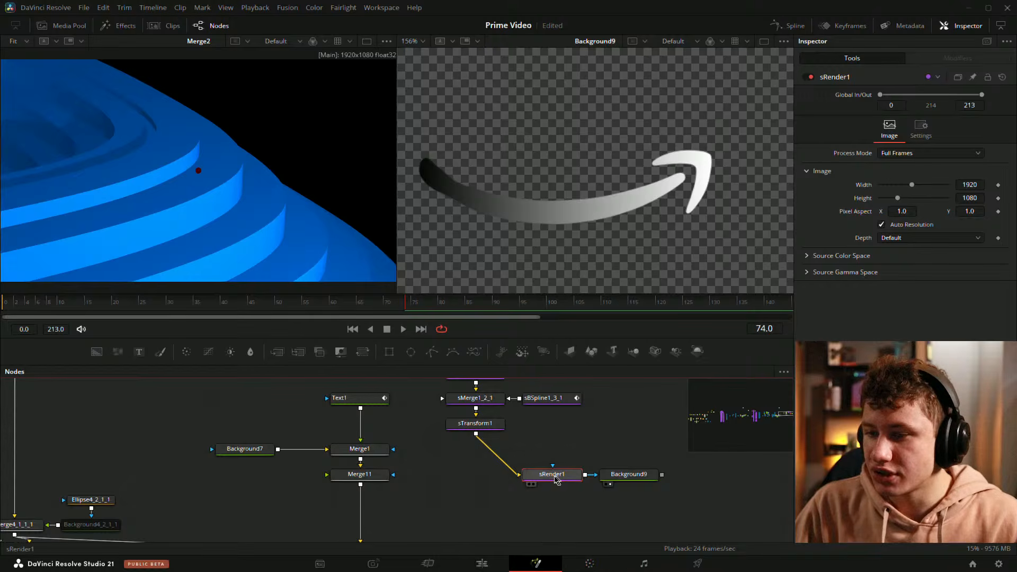
{"action": "left_click_drag", "start_coordinate": [548, 474], "coordinate": [472, 474]}
{"action": "scroll", "coordinate": [638, 234], "scroll_direction": "down", "scroll_amount": 2}
Step: Add a grey middle colour stop at about 0.67 to Background9's gradient
{"action": "left_click", "coordinate": [629, 474]}
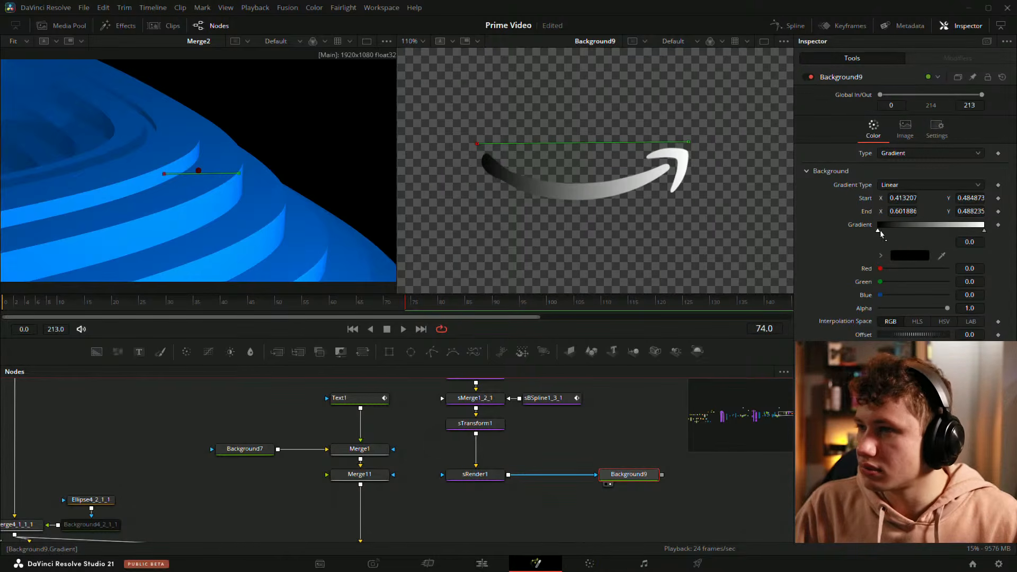
{"action": "left_click_drag", "start_coordinate": [898, 228], "coordinate": [949, 229]}
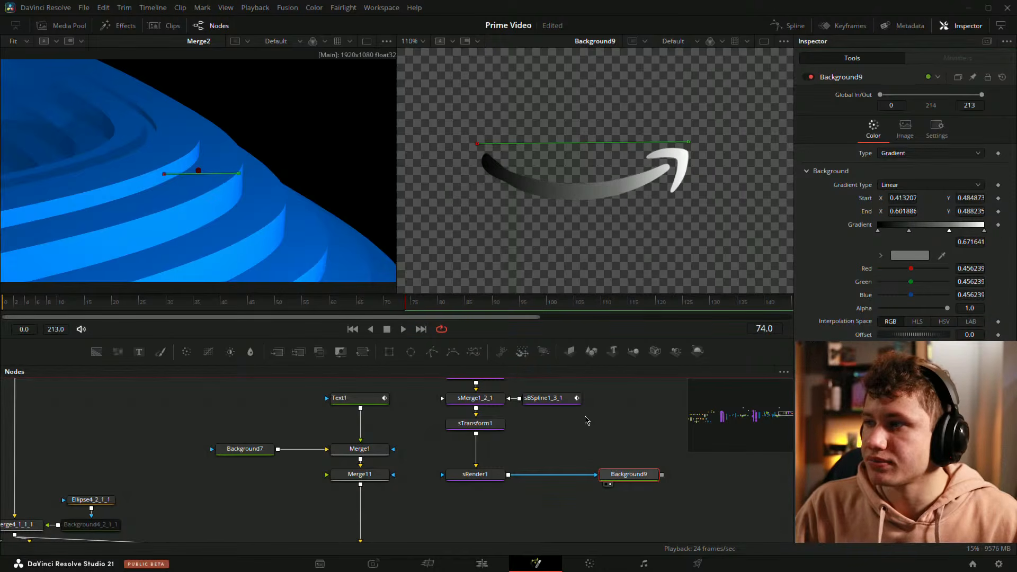
{"action": "left_click", "coordinate": [587, 420]}
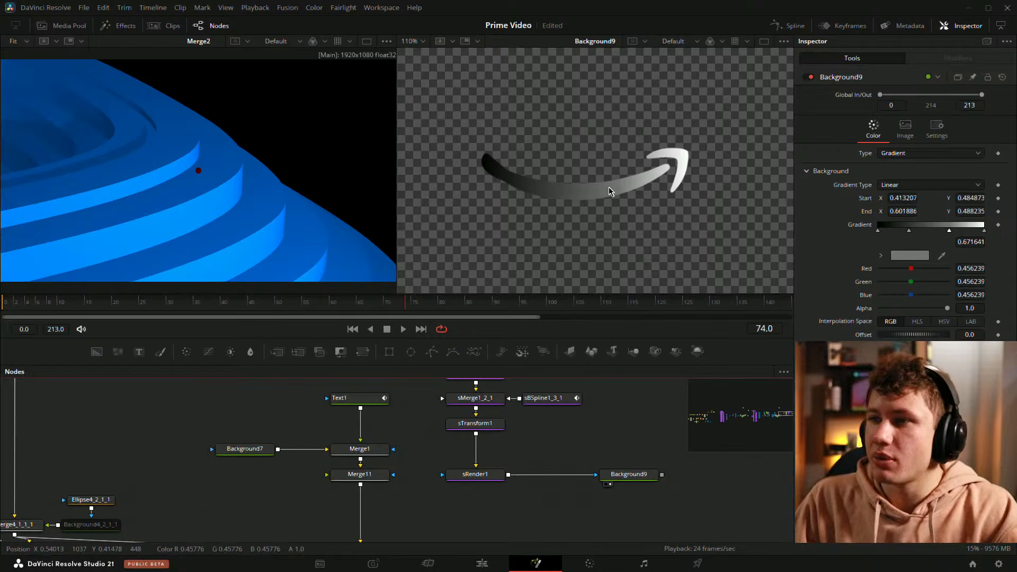
Step: Reshape the arrow's left tail end by moving sBSpline1_1_2_1's control points in the viewer, then save the project
{"action": "left_click", "coordinate": [549, 398]}
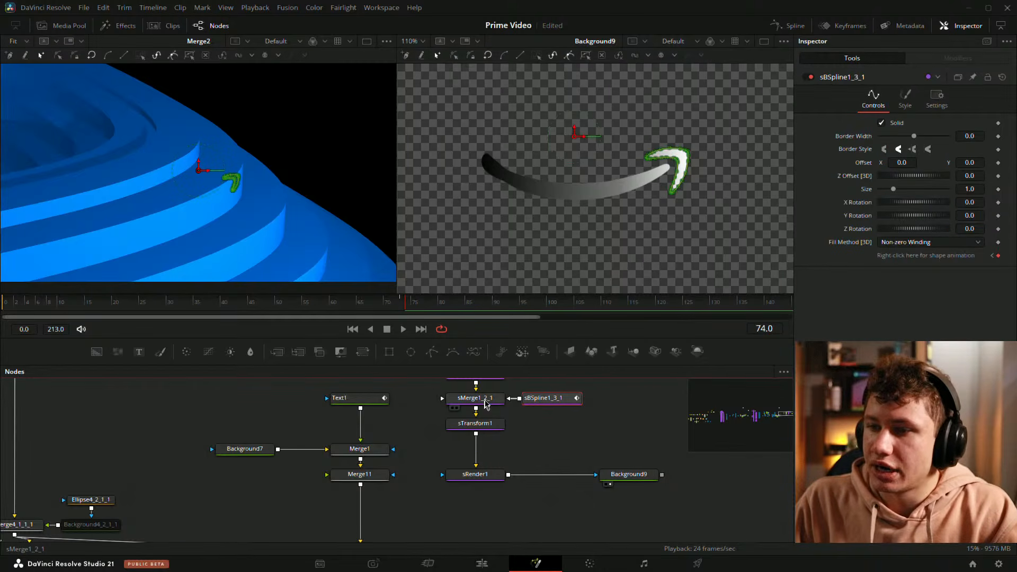
{"action": "left_click_drag", "start_coordinate": [486, 405], "coordinate": [493, 459]}
{"action": "left_click", "coordinate": [459, 430]}
{"action": "left_click_drag", "start_coordinate": [629, 454], "coordinate": [614, 385]}
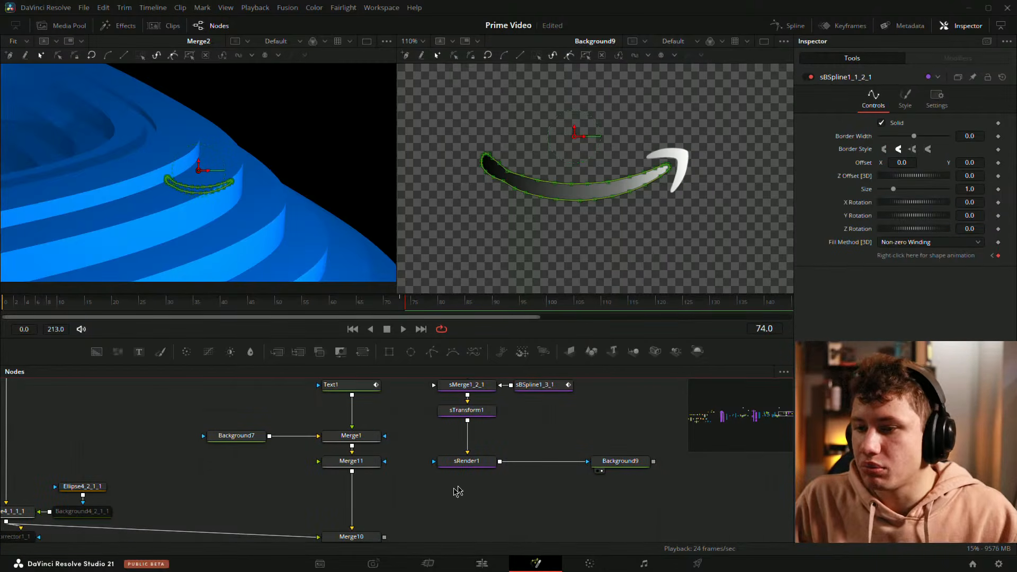
{"action": "scroll", "coordinate": [495, 175], "scroll_direction": "up", "scroll_amount": 8}
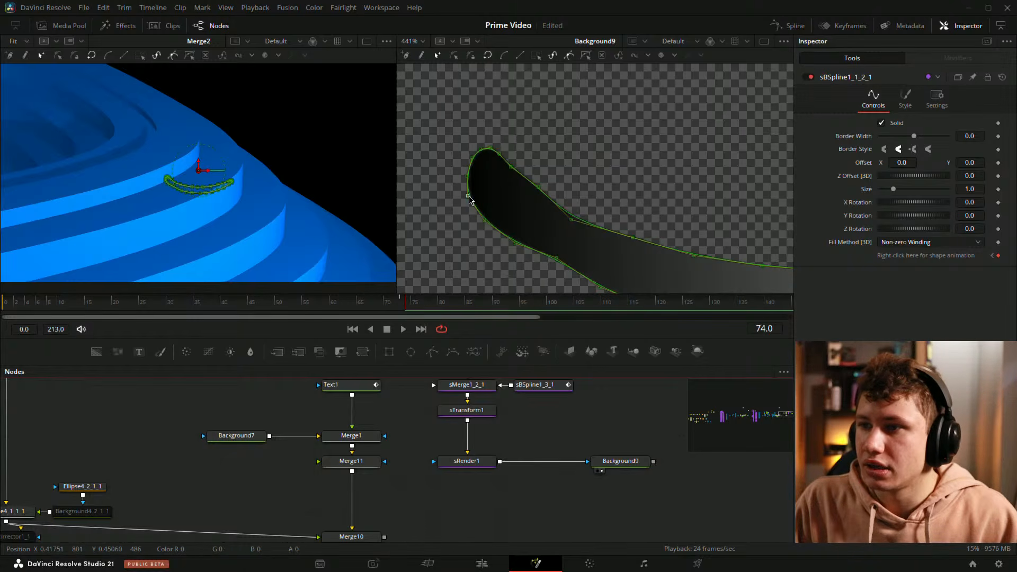
{"action": "left_click_drag", "start_coordinate": [469, 196], "coordinate": [484, 197]}
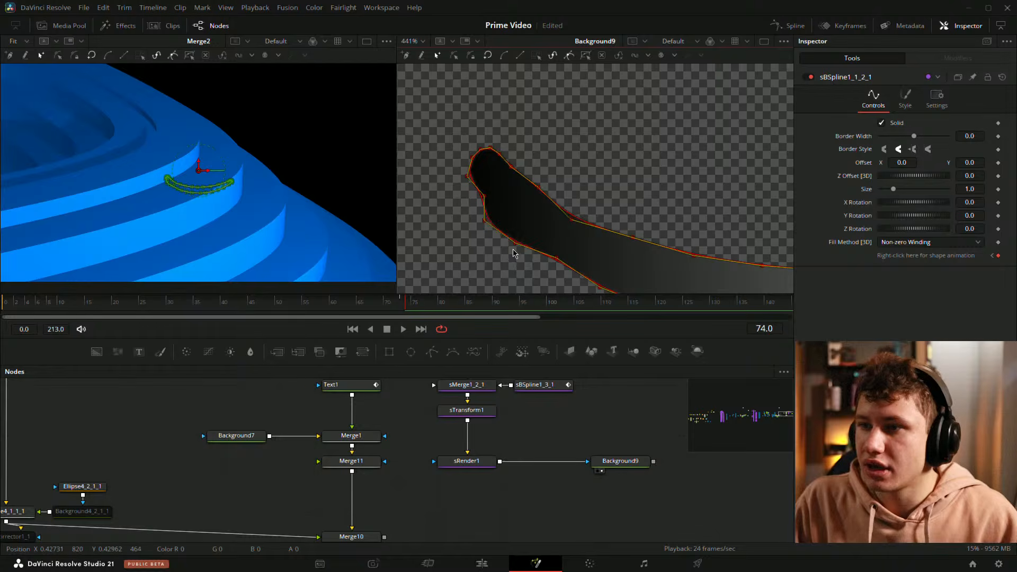
{"action": "scroll", "coordinate": [512, 252], "scroll_direction": "up", "scroll_amount": 2}
{"action": "left_click_drag", "start_coordinate": [518, 240], "coordinate": [533, 232]}
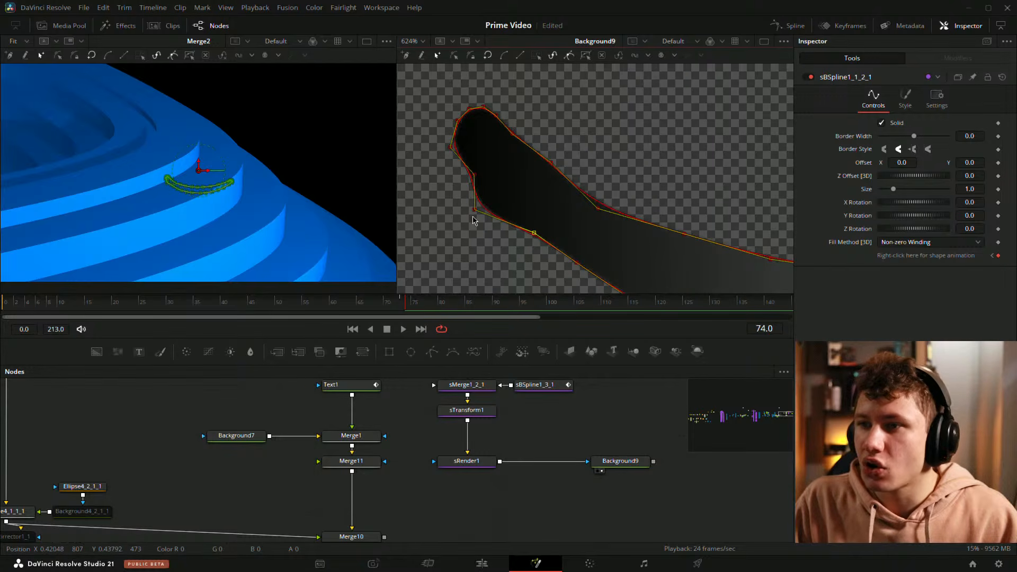
{"action": "left_click_drag", "start_coordinate": [475, 214], "coordinate": [506, 211]}
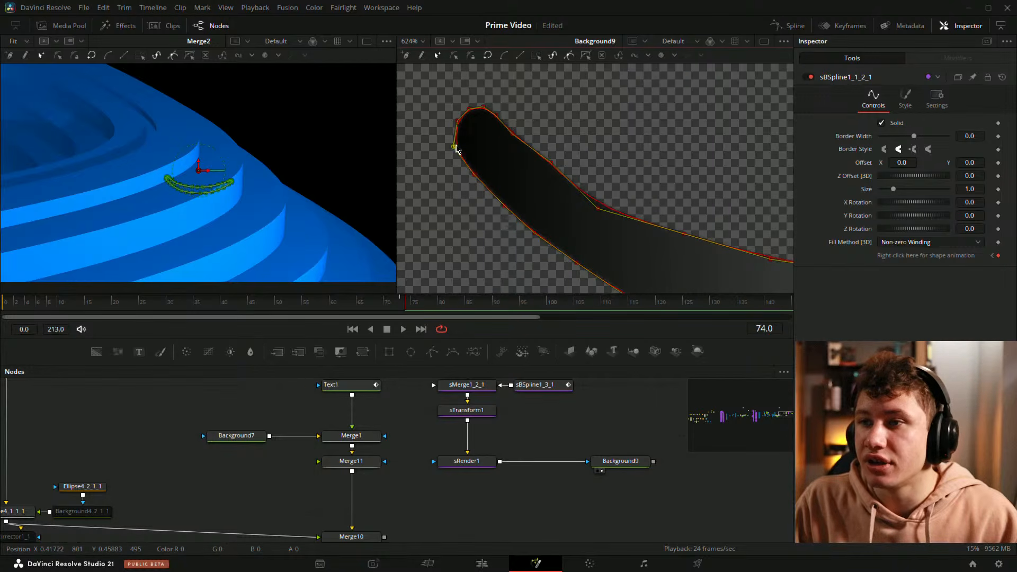
{"action": "left_click_drag", "start_coordinate": [457, 149], "coordinate": [462, 144]}
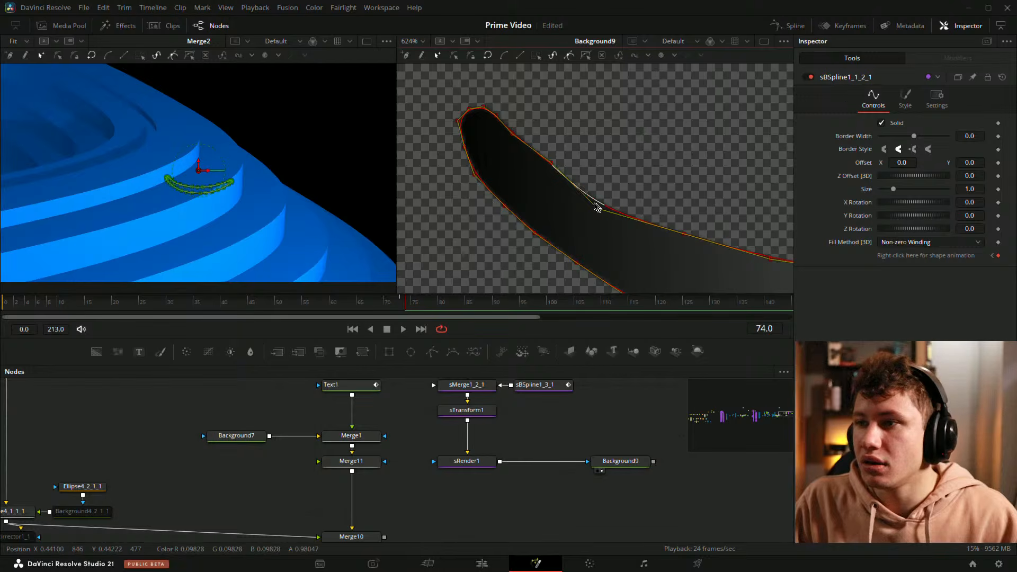
{"action": "left_click_drag", "start_coordinate": [552, 163], "coordinate": [549, 170]}
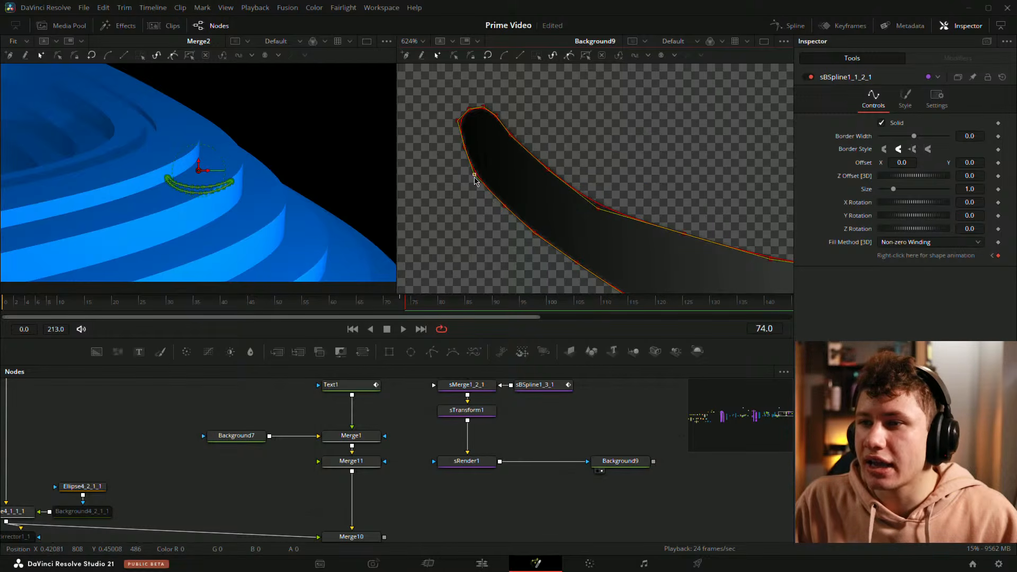
{"action": "left_click", "coordinate": [465, 144]}
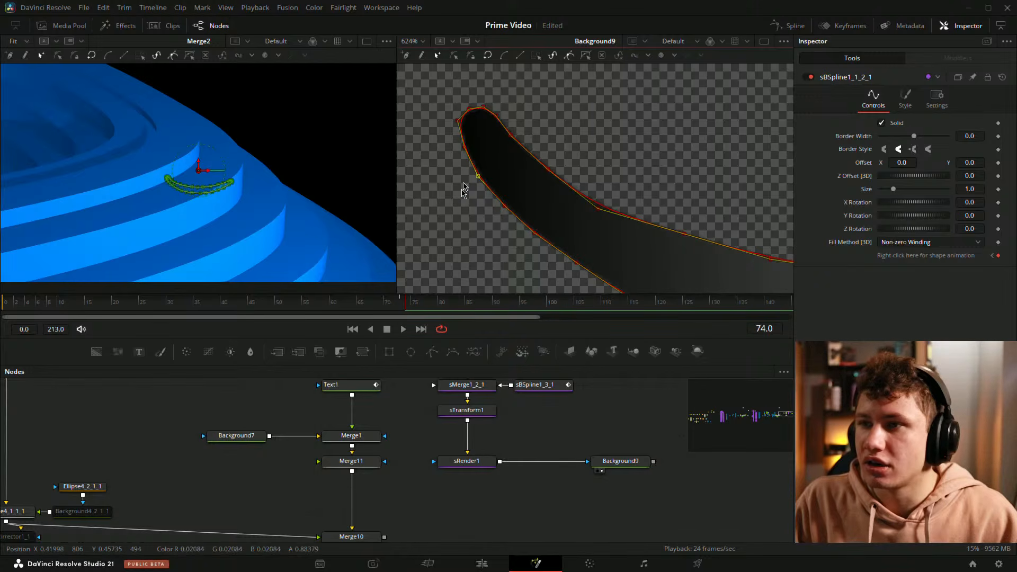
{"action": "key", "text": "ctrl+s"}
Step: Connect the gradient-coloured arrow into Merge11 and display Merge10 in the viewer
{"action": "key", "text": "ctrl+f"}
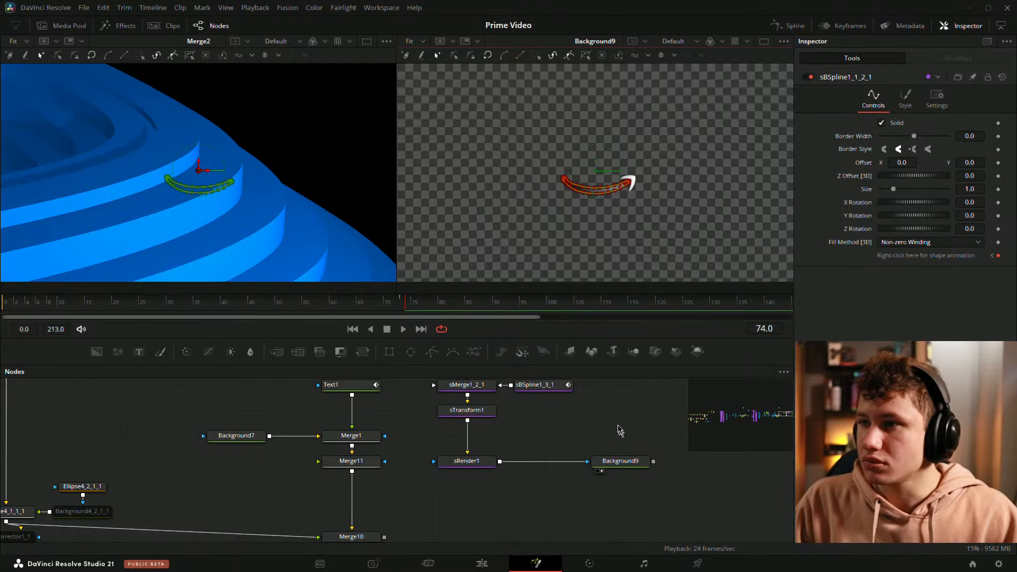
{"action": "left_click", "coordinate": [620, 432]}
{"action": "scroll", "coordinate": [589, 186], "scroll_direction": "up", "scroll_amount": 2}
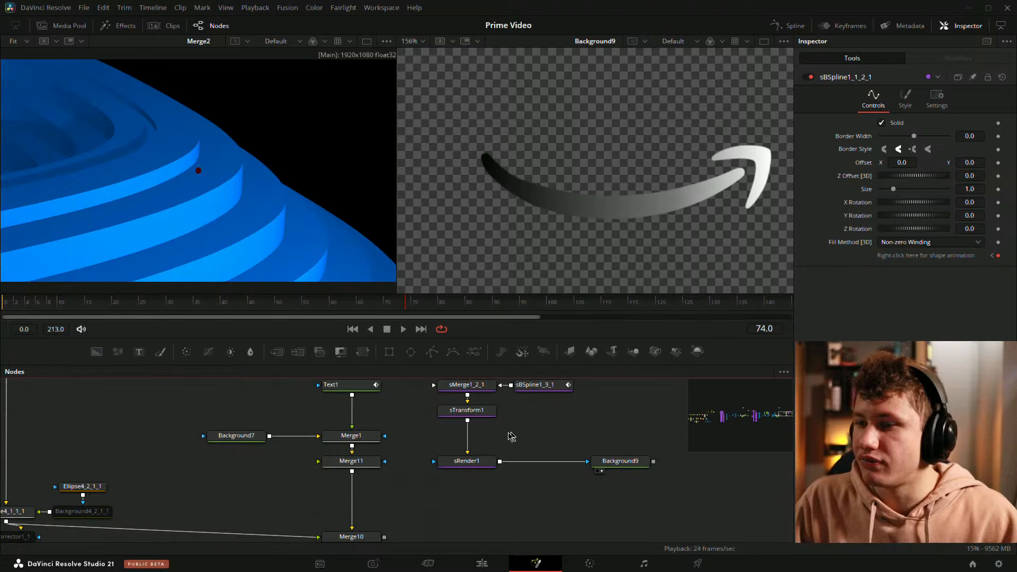
{"action": "left_click", "coordinate": [636, 464]}
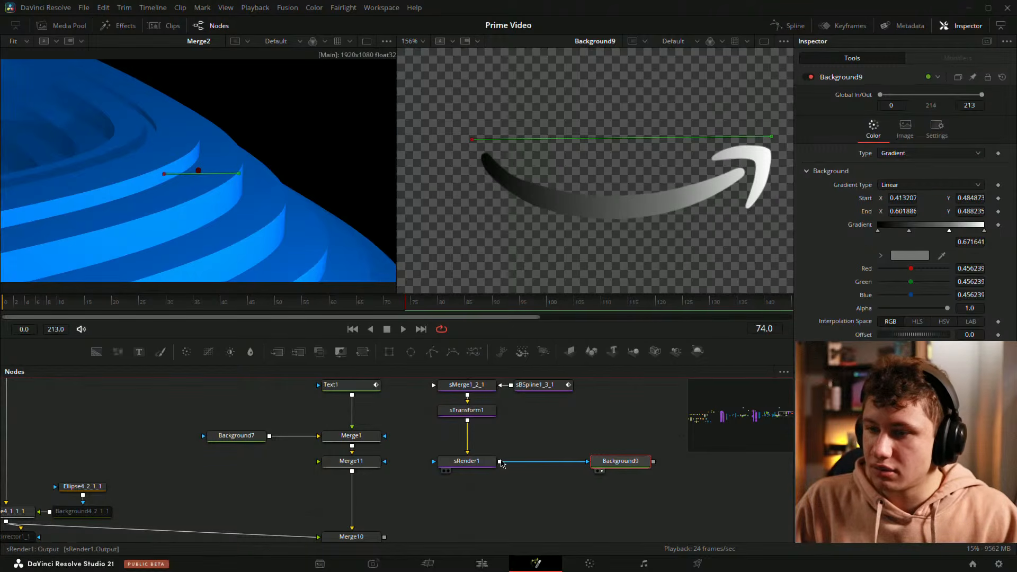
{"action": "left_click_drag", "start_coordinate": [499, 462], "coordinate": [563, 108]}
{"action": "scroll", "coordinate": [603, 192], "scroll_direction": "down", "scroll_amount": 2}
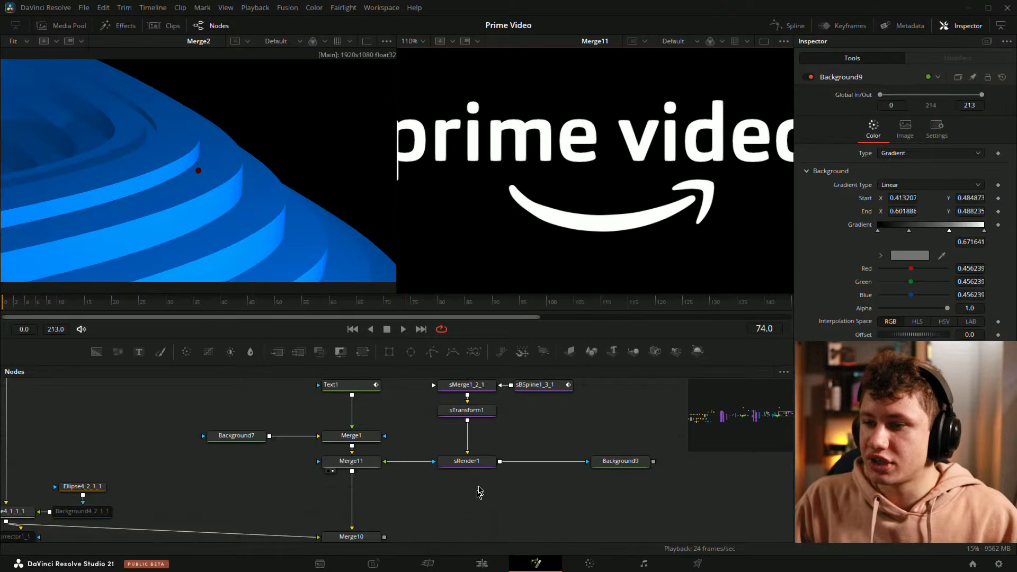
{"action": "left_click_drag", "start_coordinate": [364, 550], "coordinate": [412, 505]}
{"action": "key", "text": "2"}
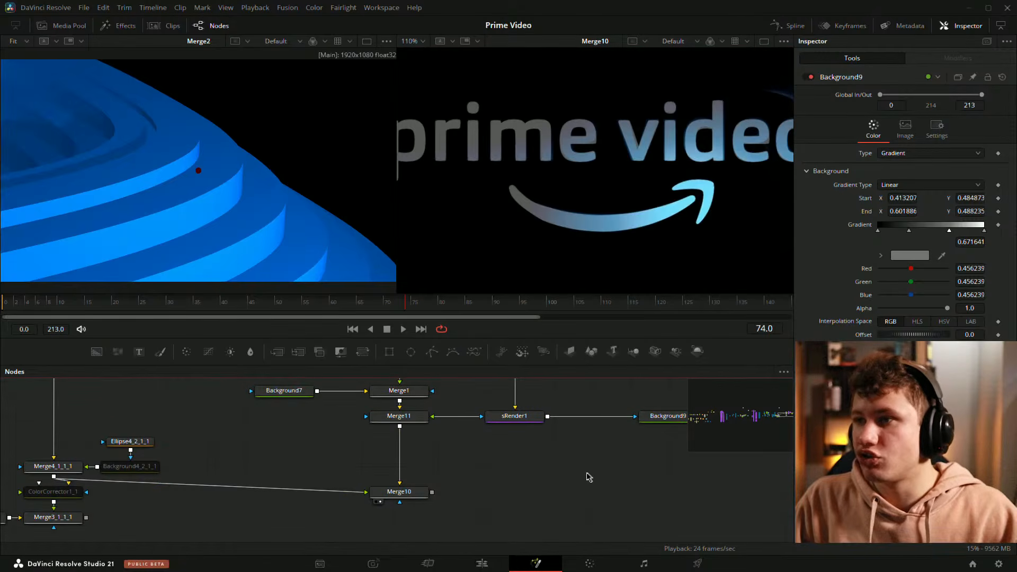
Step: Link sTransform1's X Size to its Y Size with an expression and disable Transform Axis
{"action": "left_click_drag", "start_coordinate": [618, 448], "coordinate": [486, 431]}
{"action": "left_click_drag", "start_coordinate": [546, 403], "coordinate": [528, 462]}
{"action": "left_click", "coordinate": [470, 463]}
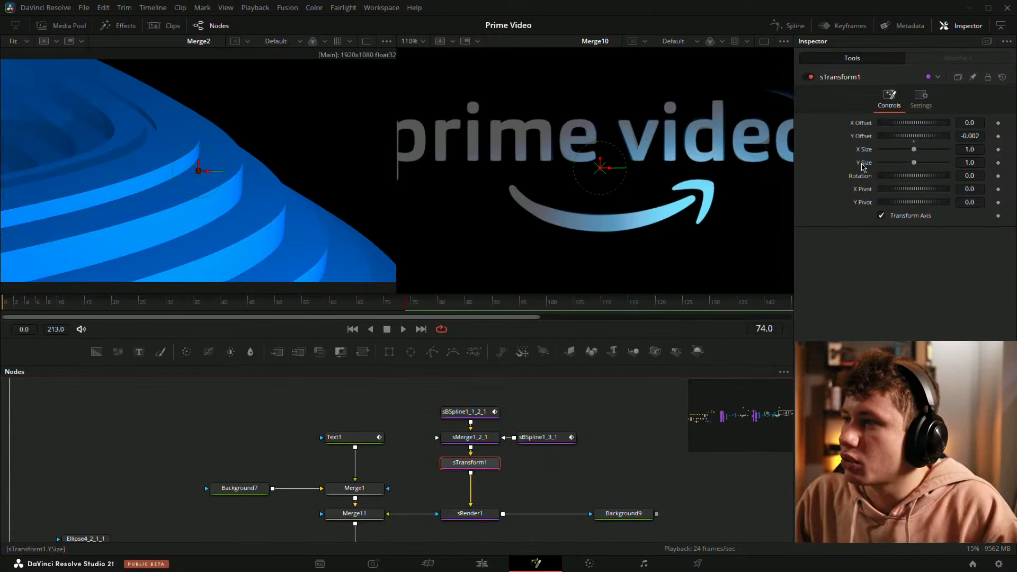
{"action": "right_click", "coordinate": [863, 151]}
{"action": "left_click", "coordinate": [906, 288]}
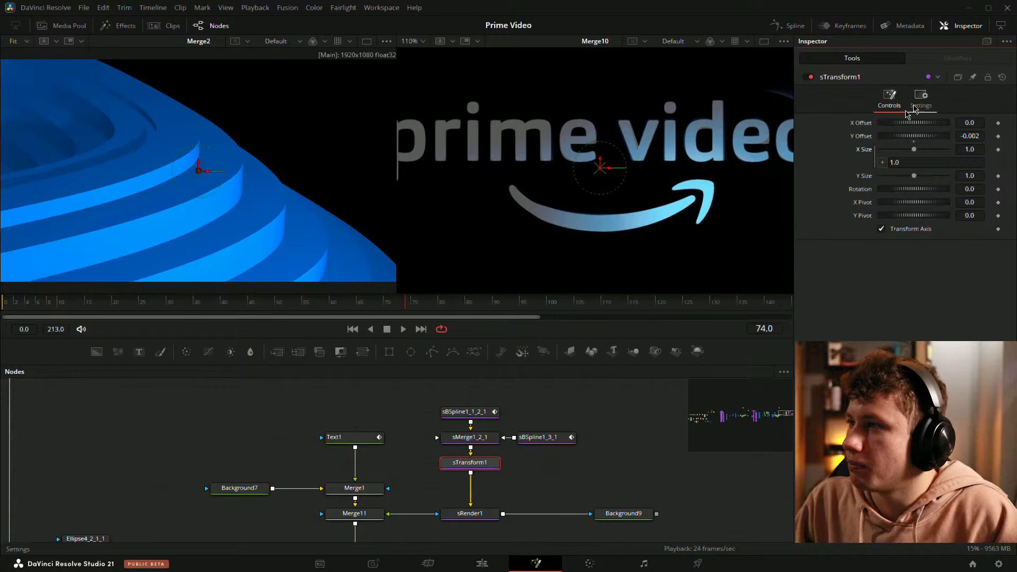
{"action": "left_click_drag", "start_coordinate": [864, 190], "coordinate": [863, 176]}
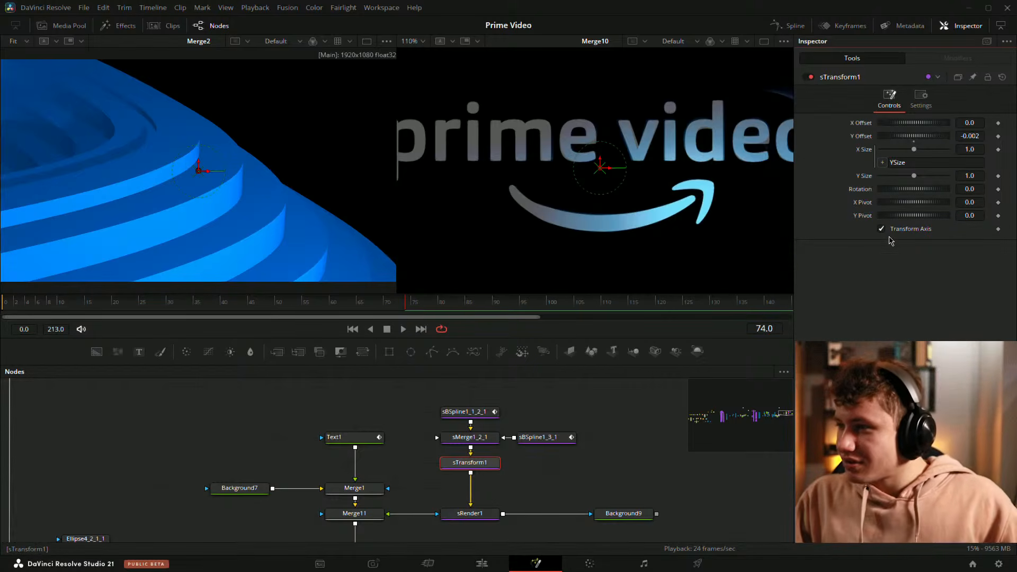
{"action": "left_click", "coordinate": [882, 229]}
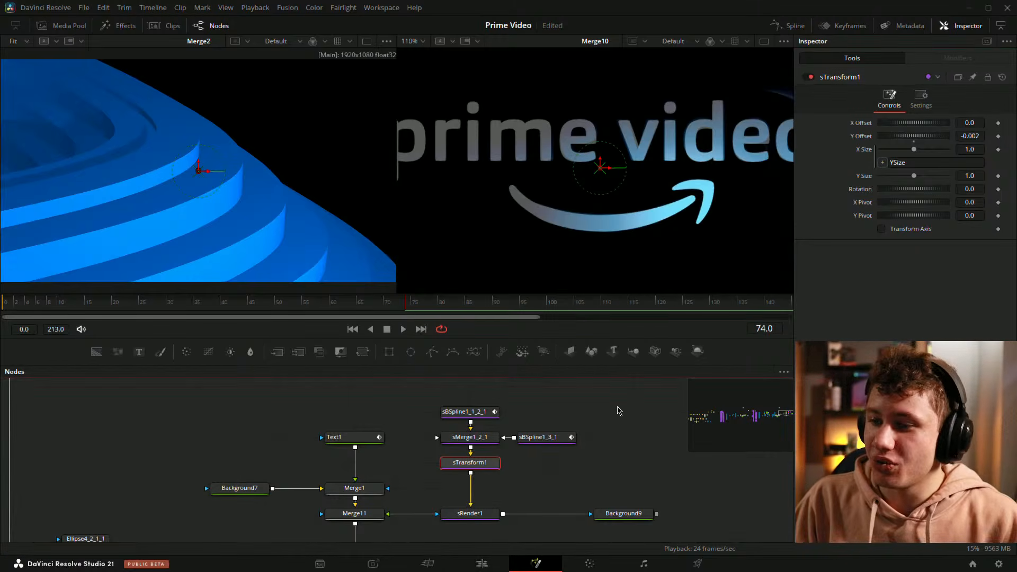
Step: Select the arrow's spline, merge and transform nodes and shift them lower in the flow
{"action": "left_click", "coordinate": [644, 470]}
{"action": "left_click_drag", "start_coordinate": [532, 432], "coordinate": [456, 421]}
{"action": "left_click_drag", "start_coordinate": [334, 392], "coordinate": [501, 485]}
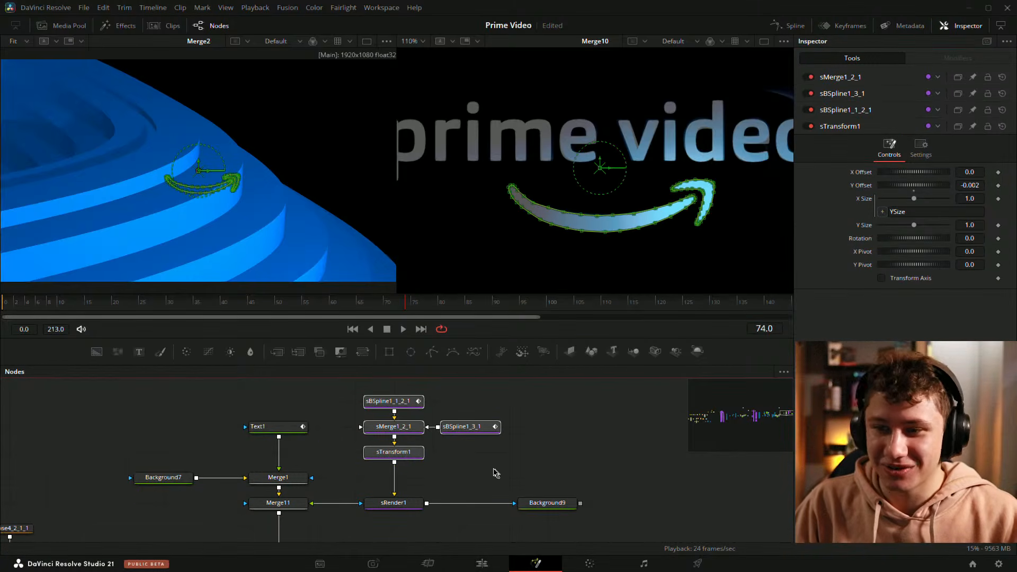
{"action": "left_click_drag", "start_coordinate": [422, 455], "coordinate": [422, 480]}
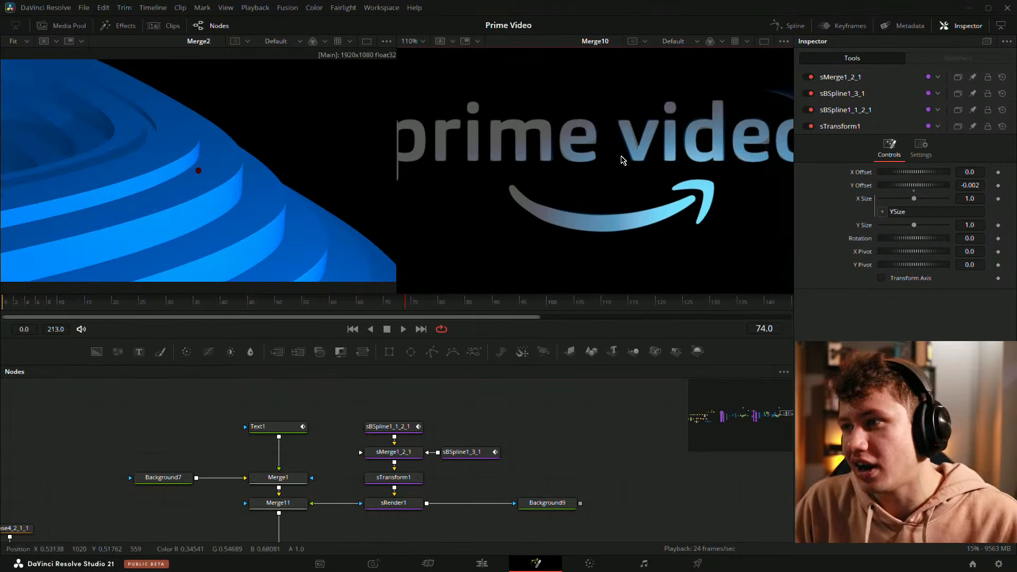
Step: Set a keyframe on sTransform1's Y Size at 1.0 at frame 74
{"action": "scroll", "coordinate": [615, 159], "scroll_direction": "down", "scroll_amount": 3}
{"action": "scroll", "coordinate": [604, 160], "scroll_direction": "up", "scroll_amount": 2}
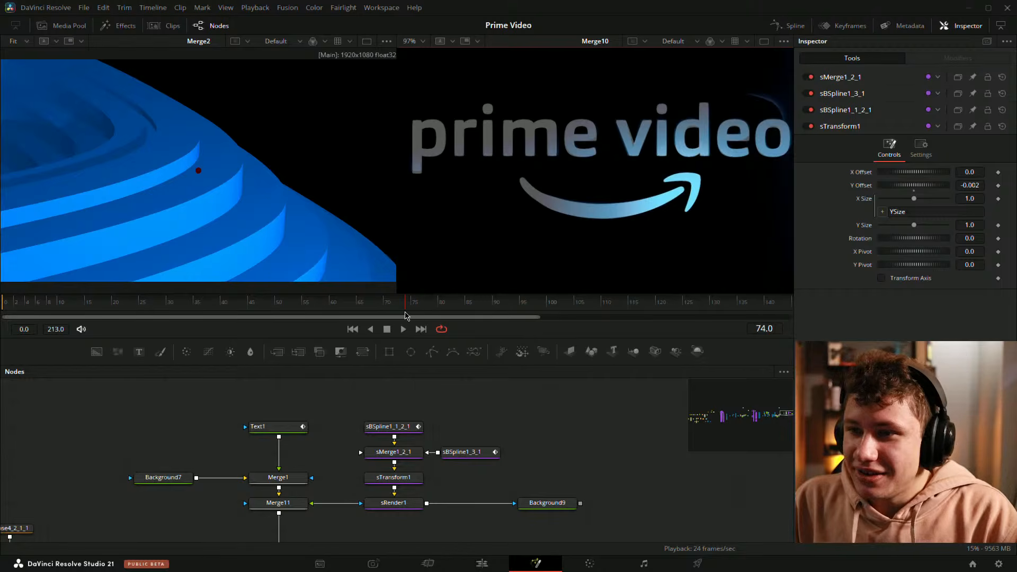
{"action": "mouse_move", "coordinate": [408, 303]}
{"action": "left_mouse_down"}
{"action": "mouse_move", "coordinate": [395, 306]}
{"action": "mouse_move", "coordinate": [408, 306]}
{"action": "left_mouse_up"}
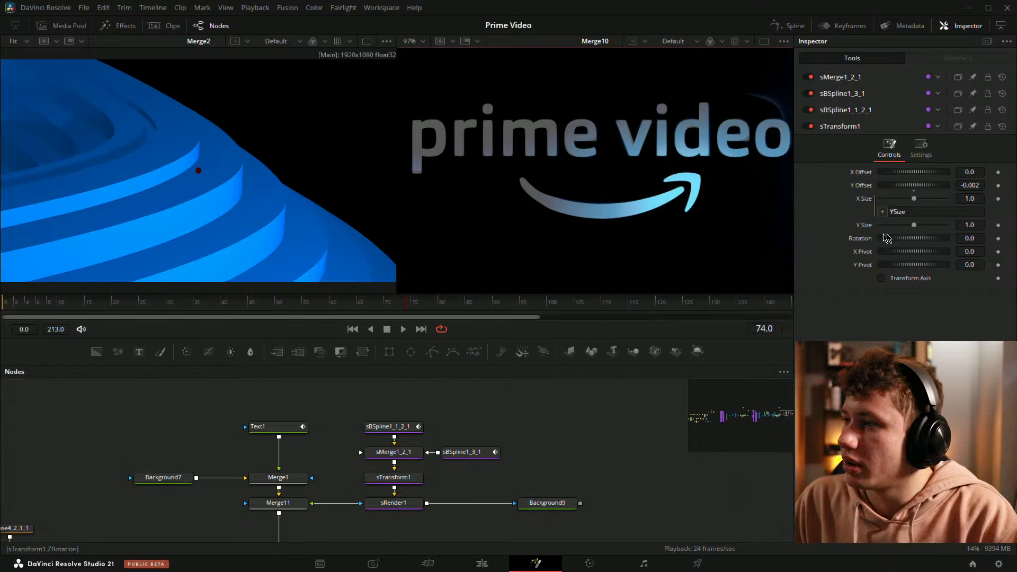
{"action": "left_click", "coordinate": [999, 226]}
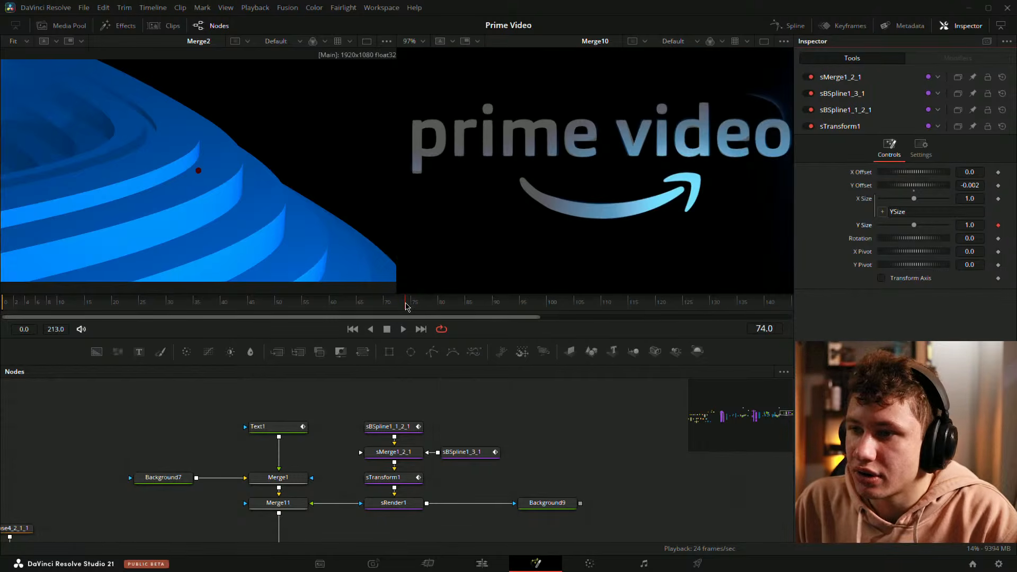
Step: Move to frame 117 and keyframe sTransform1's Y Size at 0.81
{"action": "left_click_drag", "start_coordinate": [407, 306], "coordinate": [514, 305]}
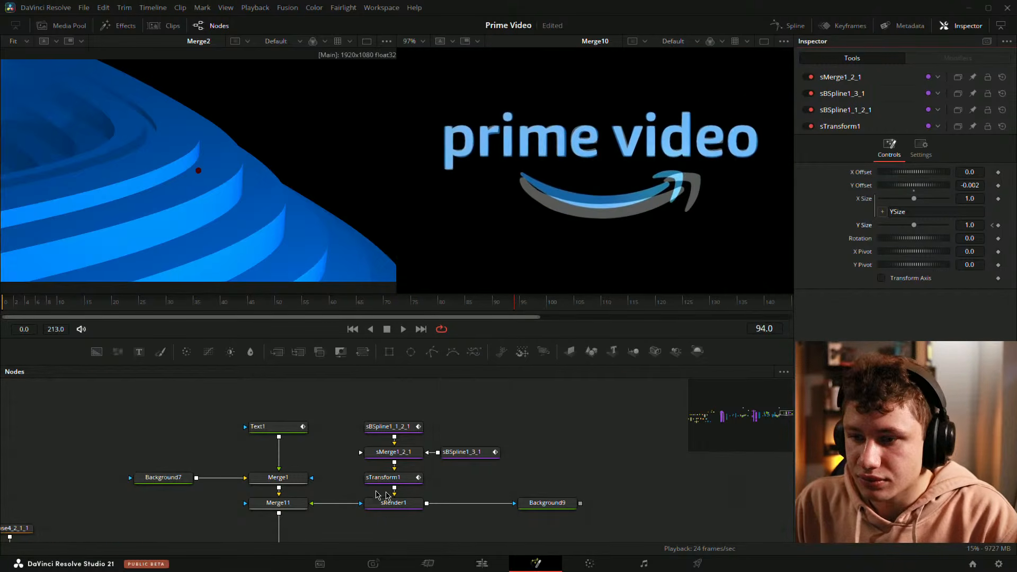
{"action": "left_click_drag", "start_coordinate": [310, 470], "coordinate": [444, 439]}
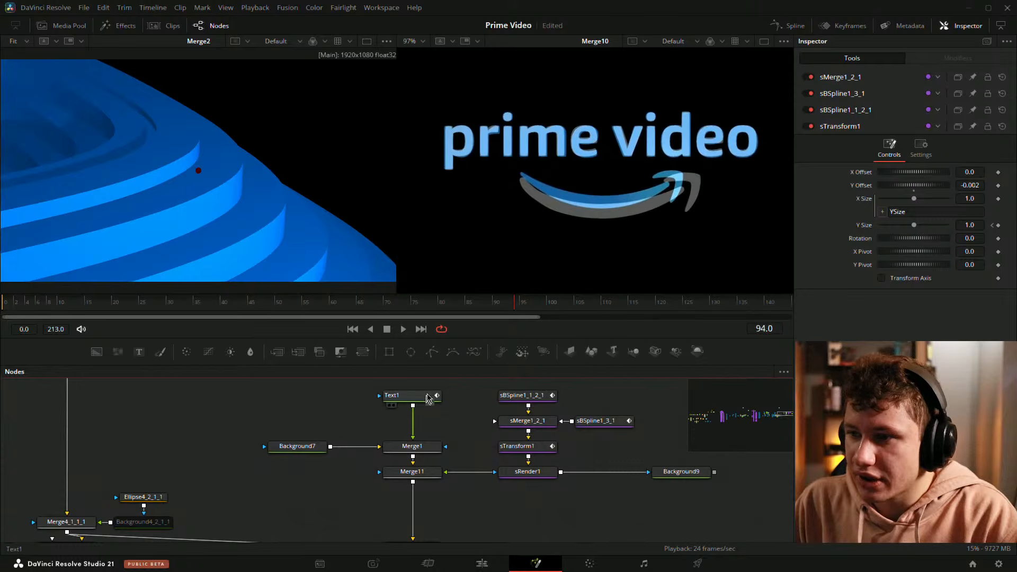
{"action": "left_click", "coordinate": [429, 396]}
{"action": "left_click", "coordinate": [638, 303]}
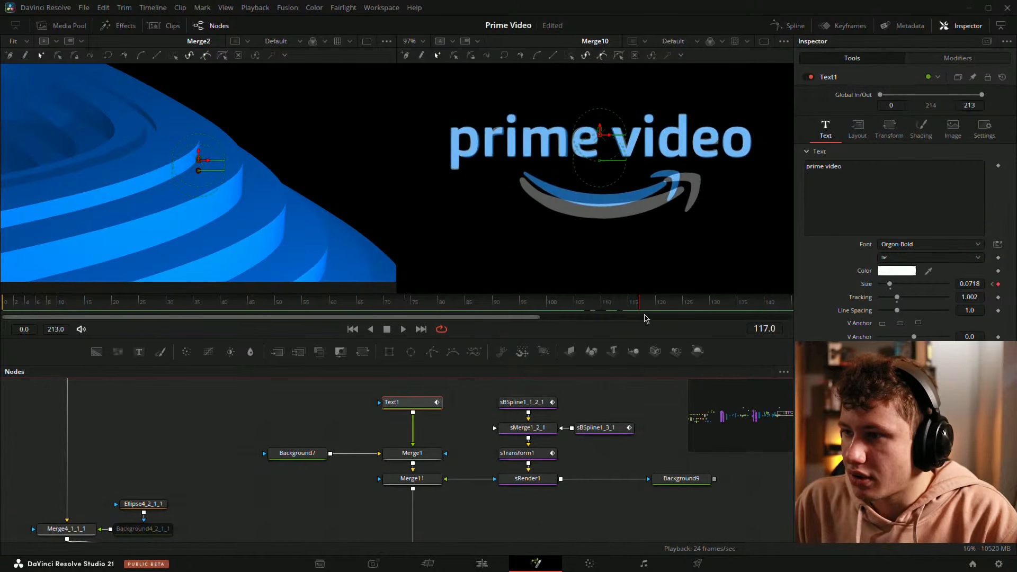
{"action": "left_click_drag", "start_coordinate": [603, 433], "coordinate": [518, 427]}
{"action": "left_click", "coordinate": [460, 447]}
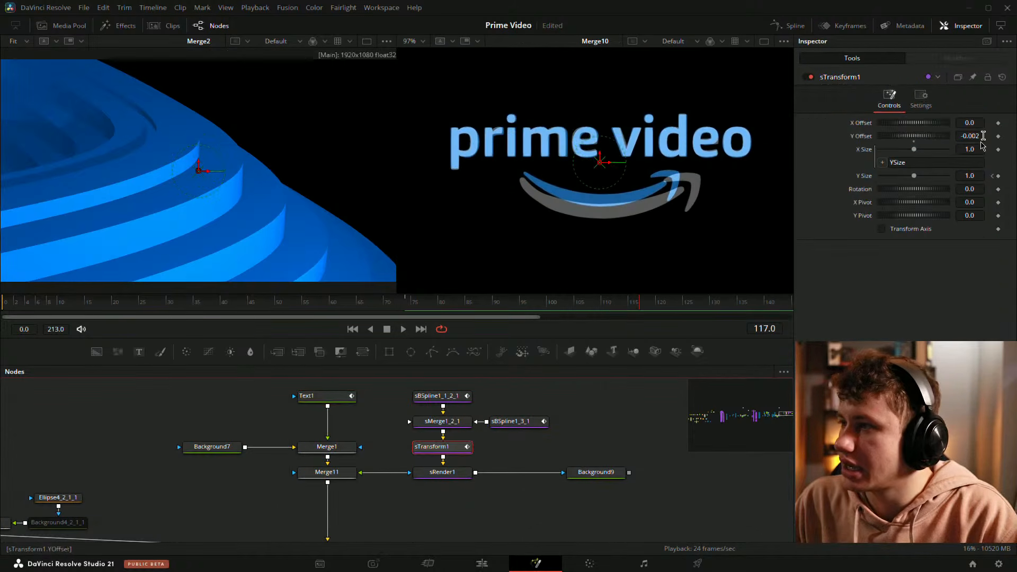
{"action": "left_click", "coordinate": [999, 176]}
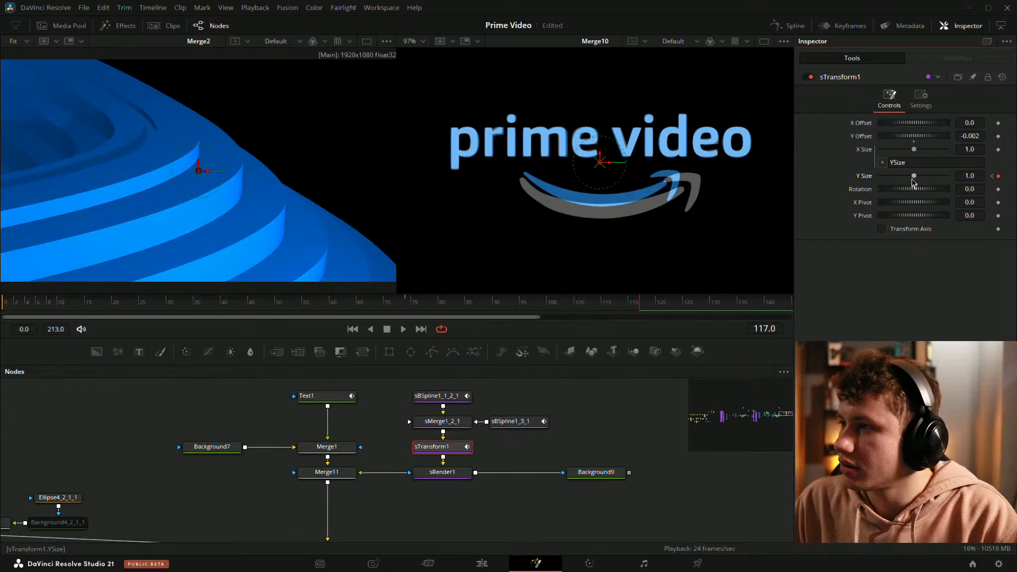
{"action": "left_click_drag", "start_coordinate": [914, 180], "coordinate": [907, 179]}
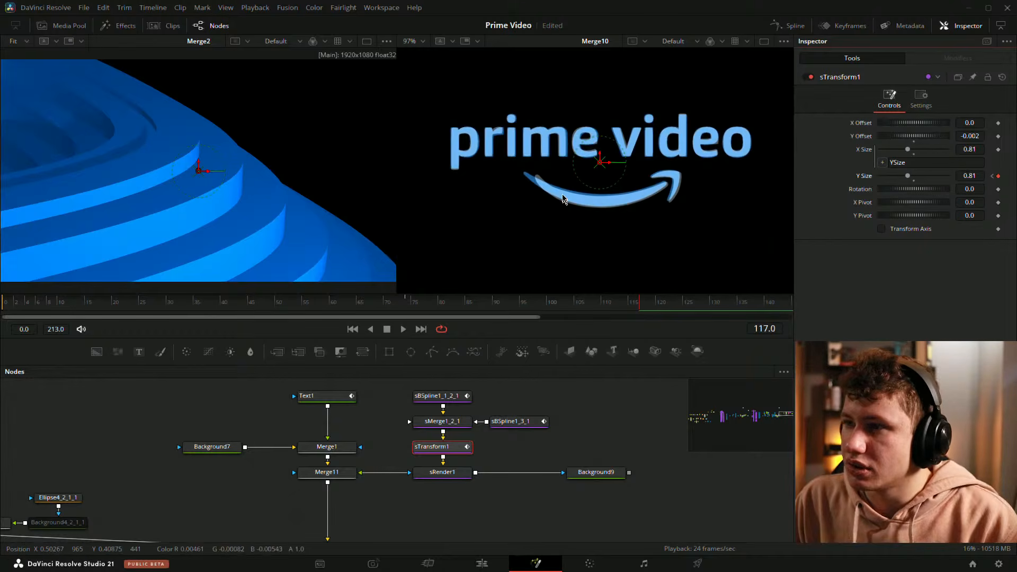
Step: Set sTransform1's Y Size to 0.793 at frame 117
{"action": "scroll", "coordinate": [681, 178], "scroll_direction": "up", "scroll_amount": 5}
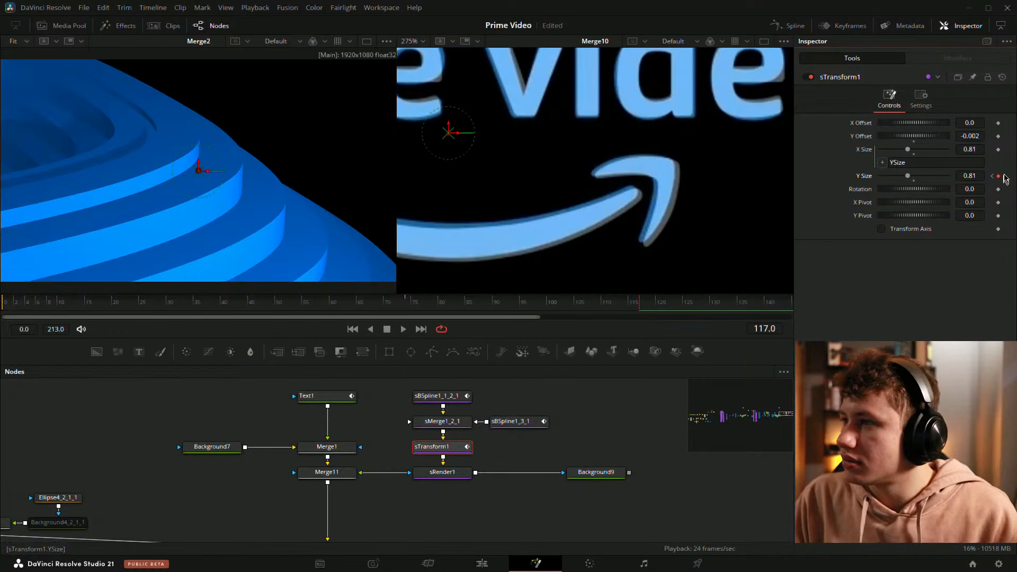
{"action": "left_click_drag", "start_coordinate": [980, 175], "coordinate": [972, 175]}
{"action": "scroll", "coordinate": [512, 171], "scroll_direction": "down", "scroll_amount": 2}
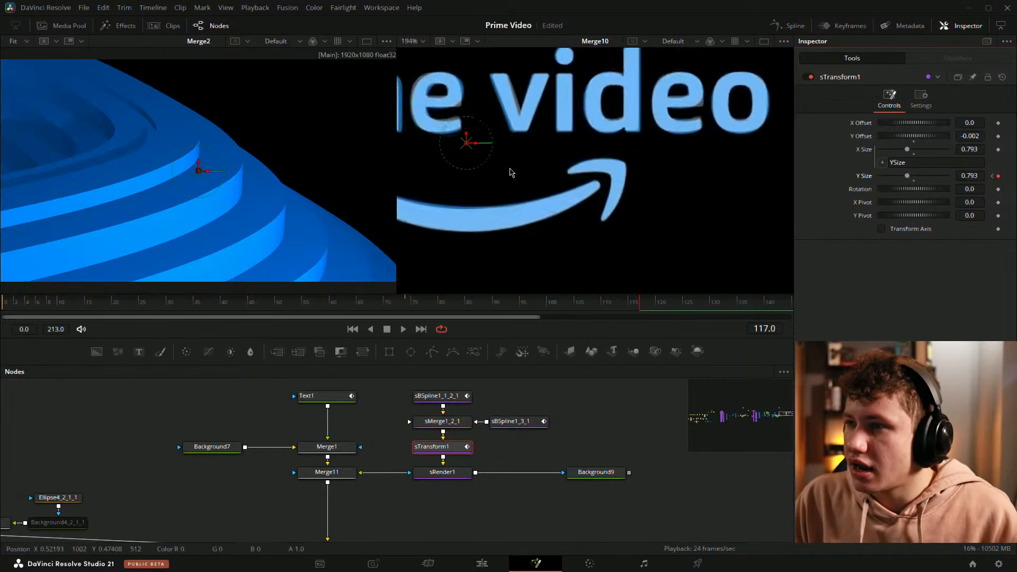
Step: Select the arrow's spline node and set a shape animation keyframe on its polyline at frame 74
{"action": "left_click_drag", "start_coordinate": [490, 199], "coordinate": [573, 193]}
{"action": "scroll", "coordinate": [623, 200], "scroll_direction": "up", "scroll_amount": 2}
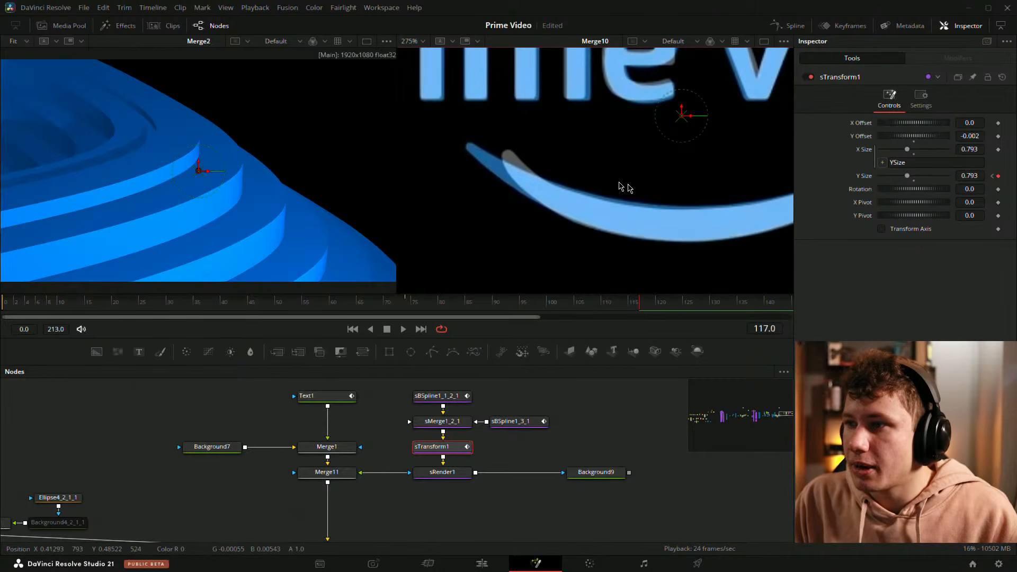
{"action": "left_click", "coordinate": [436, 396]}
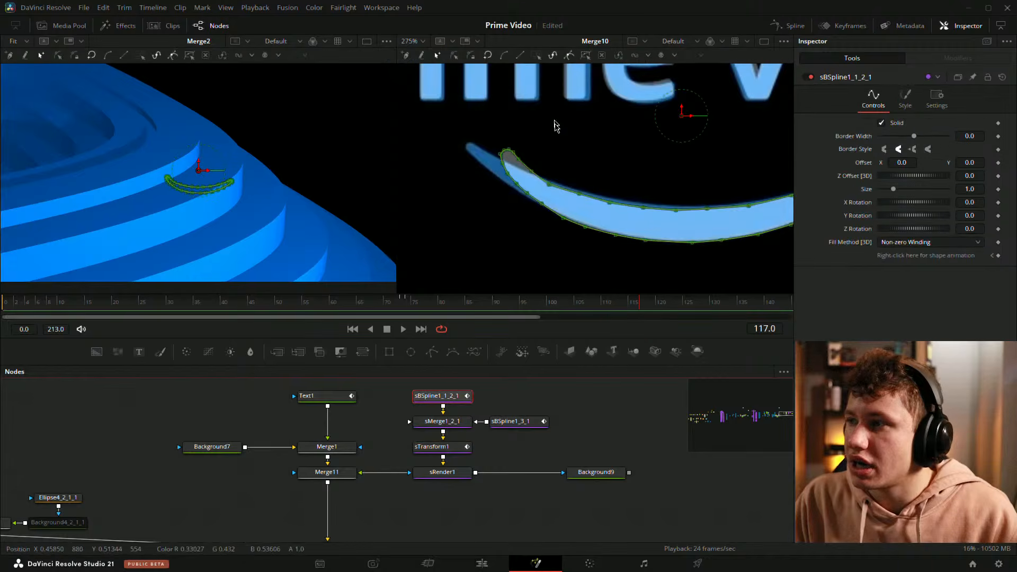
{"action": "left_click_drag", "start_coordinate": [439, 317], "coordinate": [406, 309]}
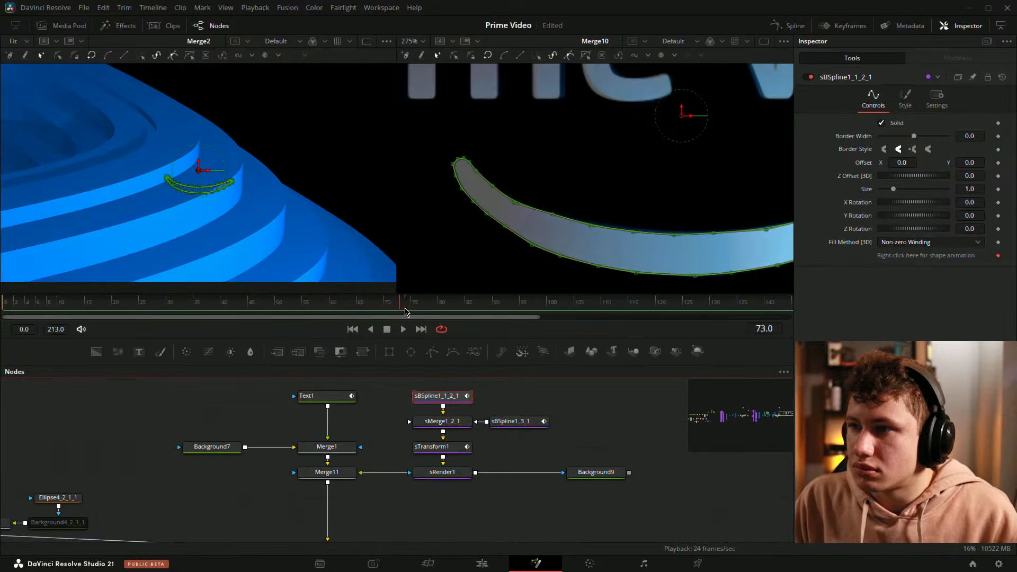
{"action": "left_click", "coordinate": [815, 172]}
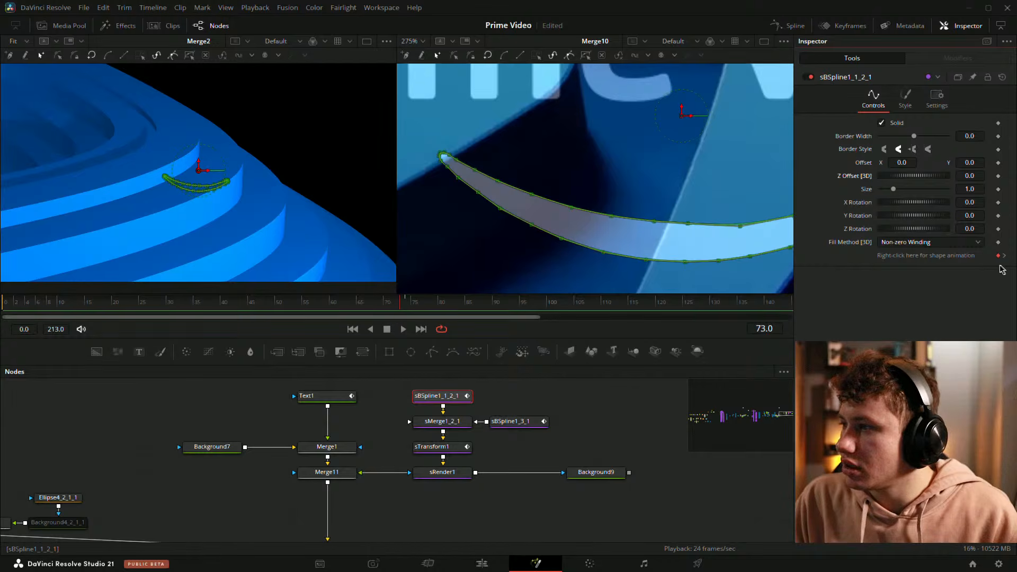
{"action": "left_click", "coordinate": [1004, 256]}
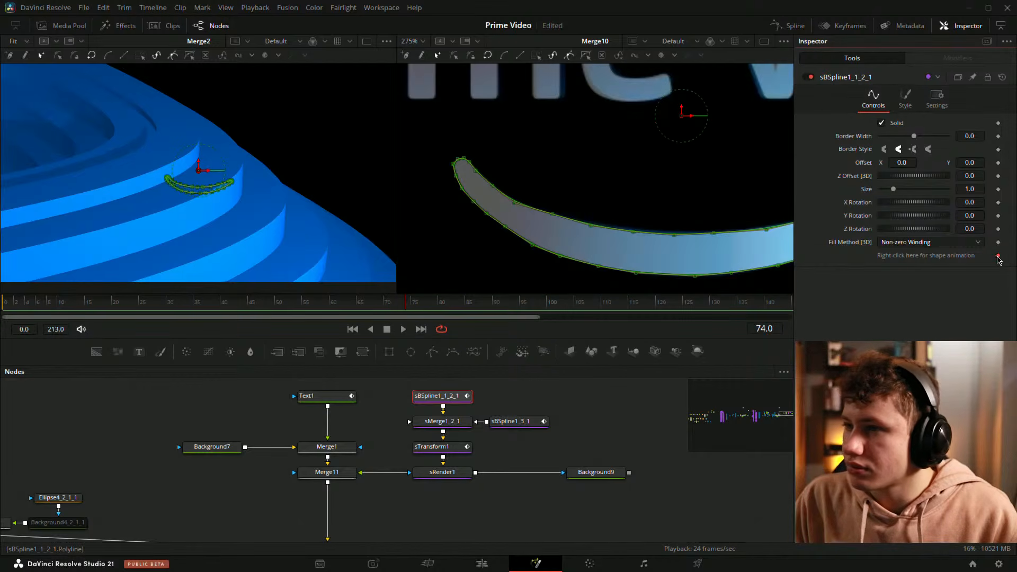
{"action": "left_click", "coordinate": [998, 256]}
Step: At frame 117, reselect the arrow spline and reshape the points and handles around its tail tip
{"action": "left_click_drag", "start_coordinate": [548, 169], "coordinate": [449, 161]}
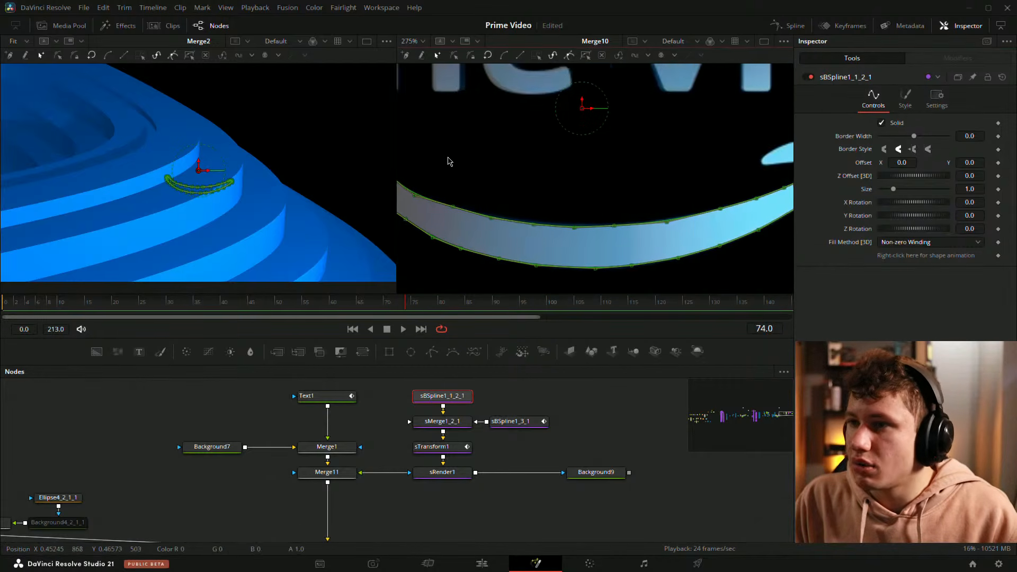
{"action": "scroll", "coordinate": [524, 229], "scroll_direction": "down", "scroll_amount": 3}
{"action": "left_click", "coordinate": [517, 455]}
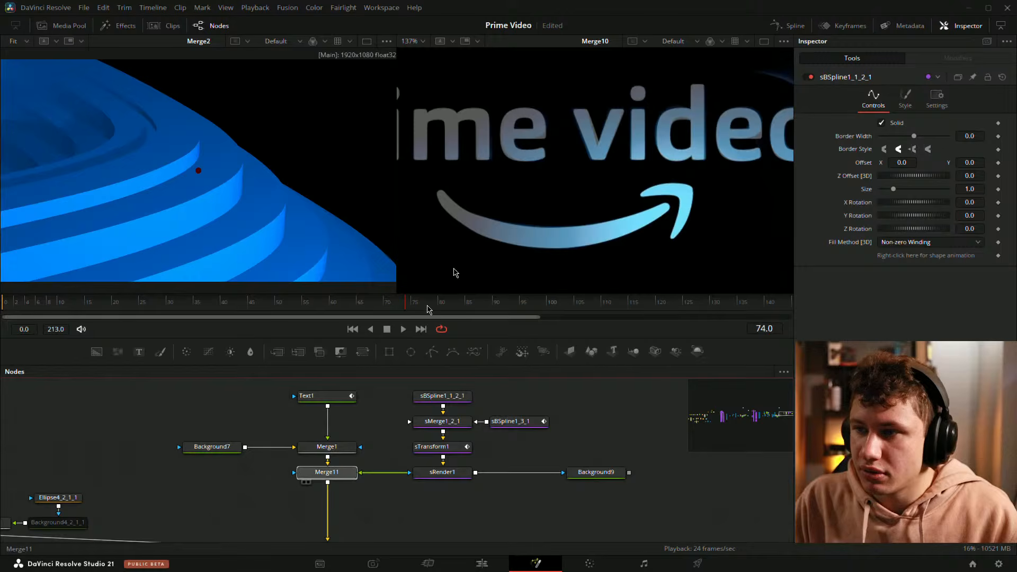
{"action": "left_click_drag", "start_coordinate": [455, 269], "coordinate": [482, 231]}
{"action": "left_click_drag", "start_coordinate": [456, 503], "coordinate": [604, 385]}
{"action": "left_click_drag", "start_coordinate": [486, 430], "coordinate": [615, 189]}
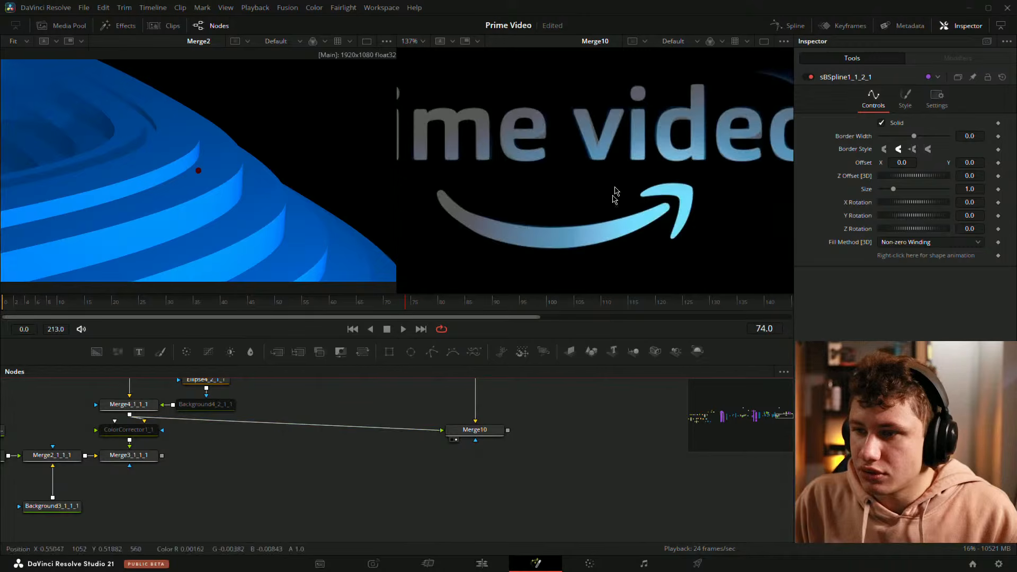
{"action": "left_click_drag", "start_coordinate": [607, 410], "coordinate": [551, 554]}
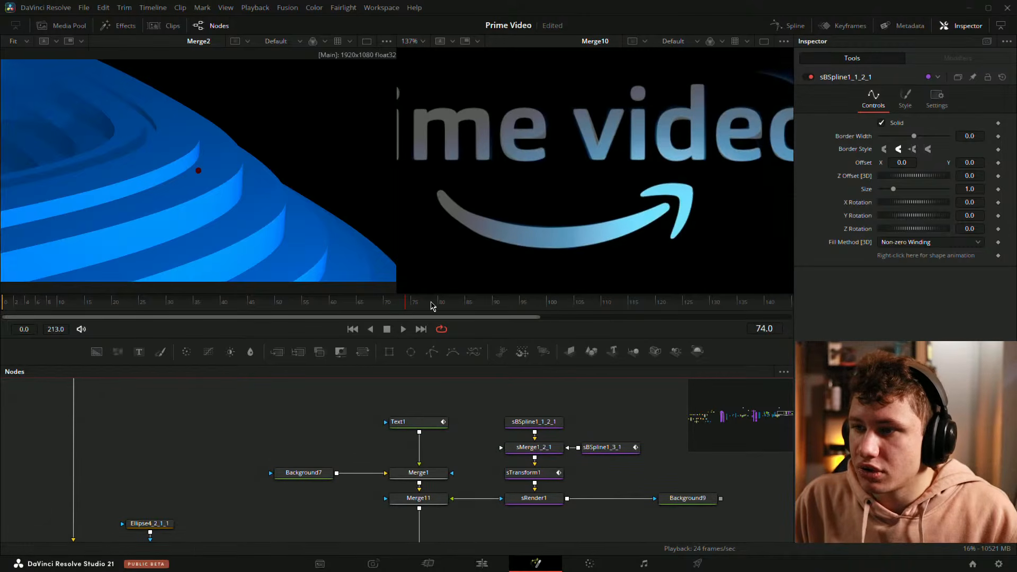
{"action": "left_click_drag", "start_coordinate": [431, 306], "coordinate": [634, 316]}
{"action": "left_click", "coordinate": [430, 431]}
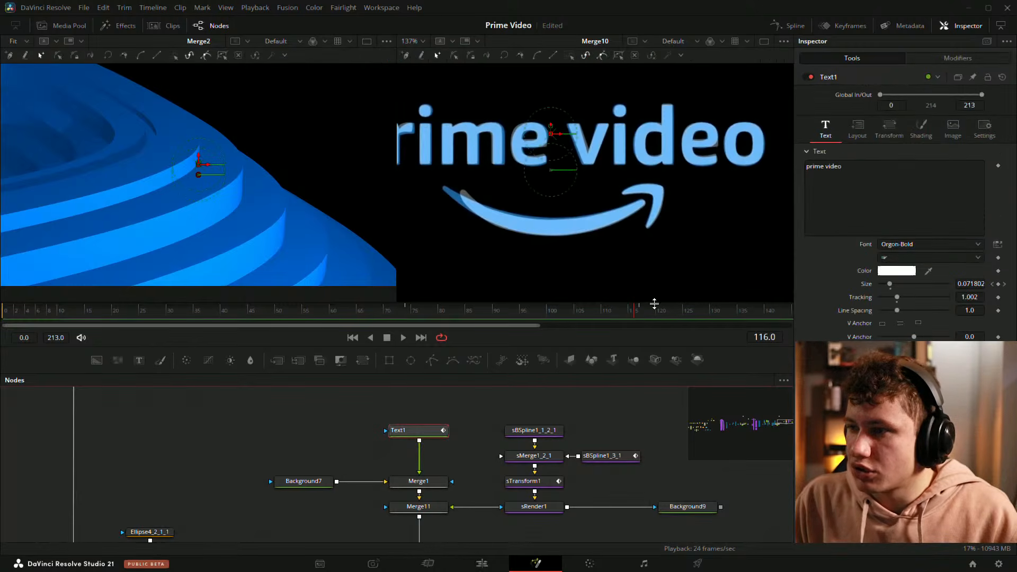
{"action": "left_click", "coordinate": [644, 312]}
{"action": "left_click", "coordinate": [542, 429]}
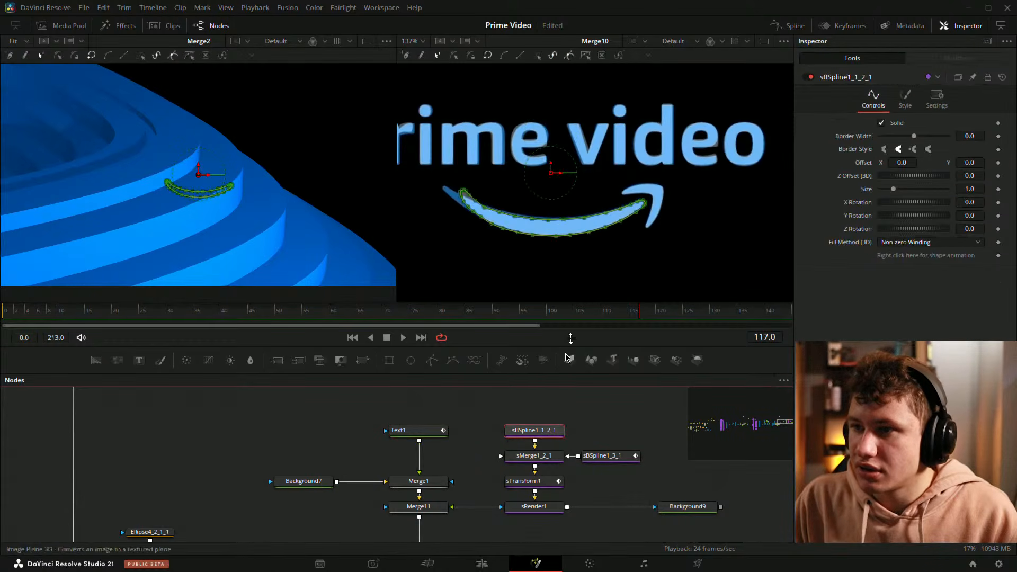
{"action": "scroll", "coordinate": [488, 206], "scroll_direction": "up", "scroll_amount": 8}
{"action": "left_click_drag", "start_coordinate": [460, 148], "coordinate": [657, 220]}
{"action": "left_click_drag", "start_coordinate": [634, 180], "coordinate": [565, 174]}
{"action": "left_click", "coordinate": [592, 136]}
{"action": "scroll", "coordinate": [508, 159], "scroll_direction": "up", "scroll_amount": 8}
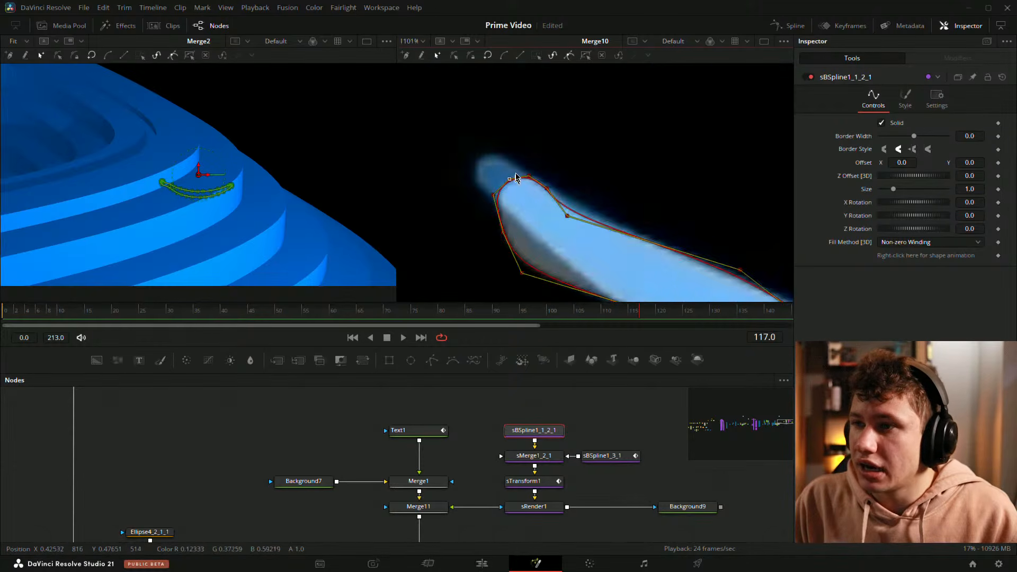
{"action": "left_click_drag", "start_coordinate": [511, 151], "coordinate": [488, 129]}
{"action": "left_click_drag", "start_coordinate": [521, 227], "coordinate": [486, 198]}
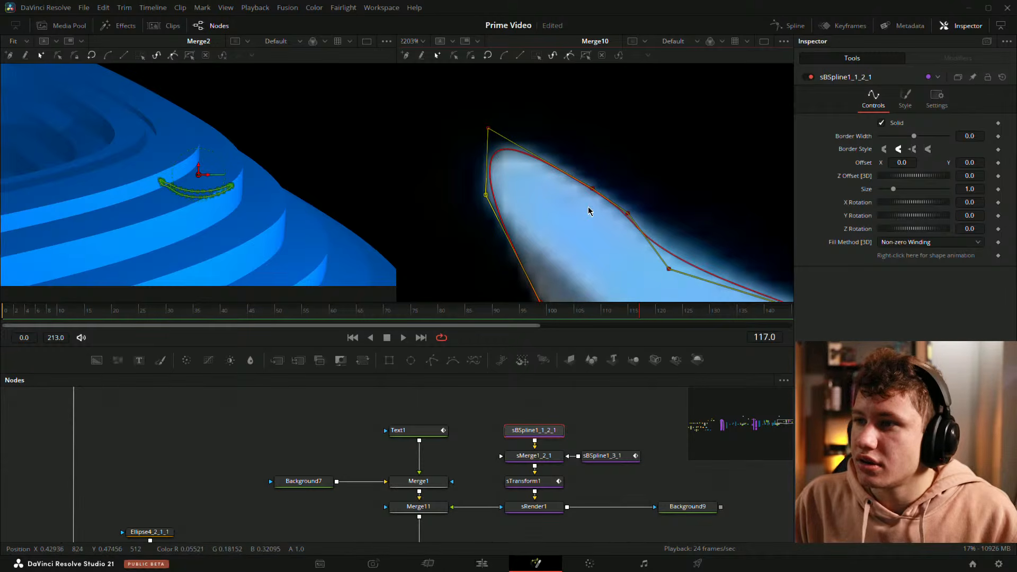
{"action": "left_click_drag", "start_coordinate": [595, 188], "coordinate": [584, 174]}
{"action": "left_click_drag", "start_coordinate": [660, 205], "coordinate": [587, 107]}
{"action": "left_click_drag", "start_coordinate": [470, 206], "coordinate": [489, 171]}
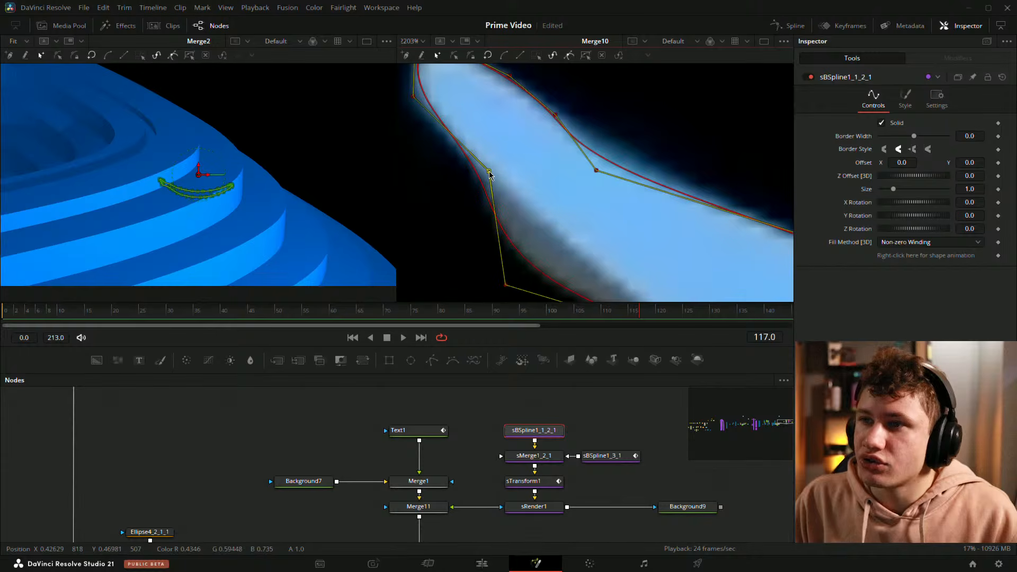
{"action": "left_click_drag", "start_coordinate": [622, 206], "coordinate": [593, 171]}
{"action": "left_click_drag", "start_coordinate": [475, 249], "coordinate": [541, 226]}
{"action": "left_click_drag", "start_coordinate": [581, 114], "coordinate": [582, 211]}
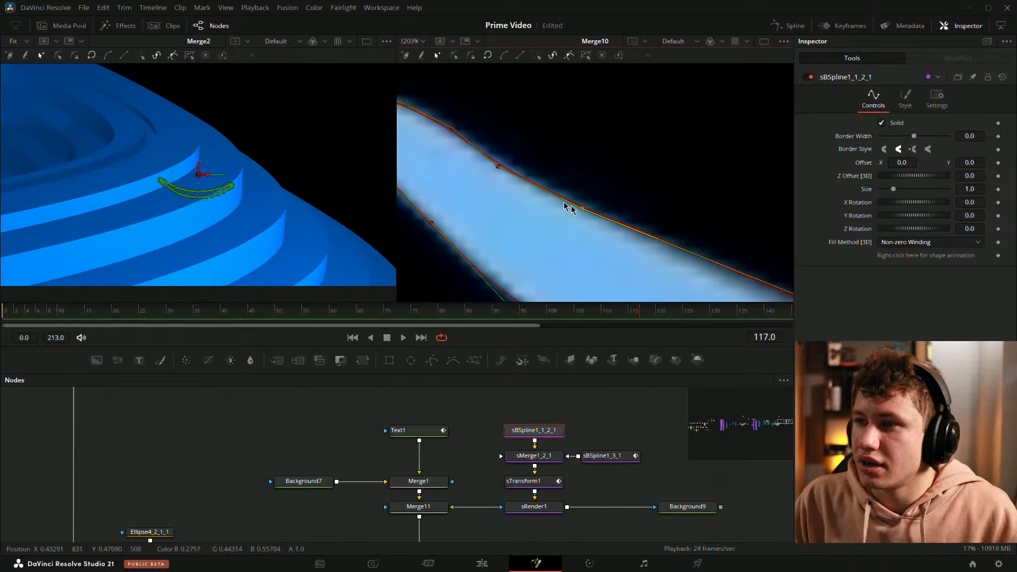
{"action": "left_click_drag", "start_coordinate": [500, 168], "coordinate": [520, 173]}
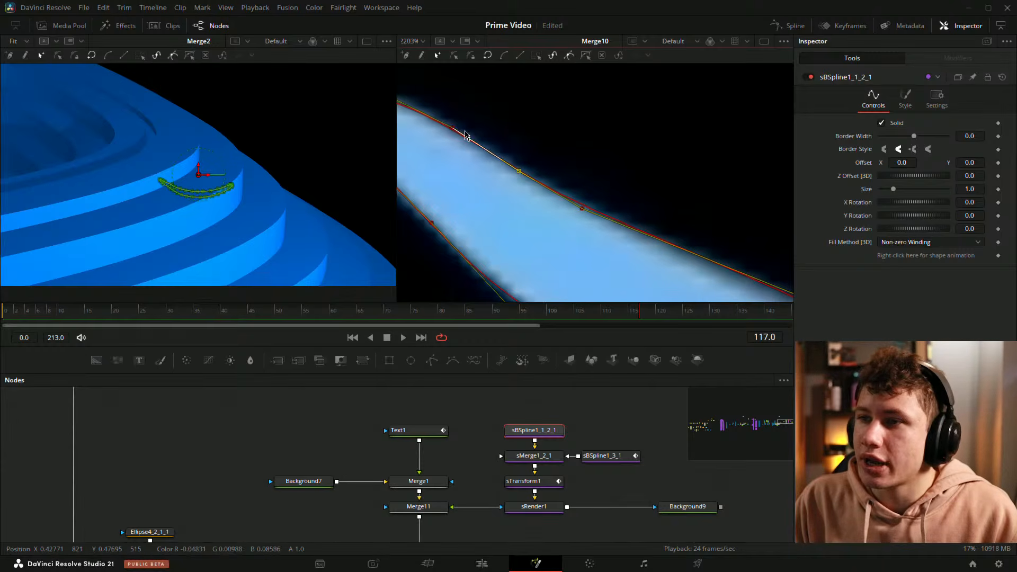
{"action": "left_click_drag", "start_coordinate": [465, 134], "coordinate": [641, 202]}
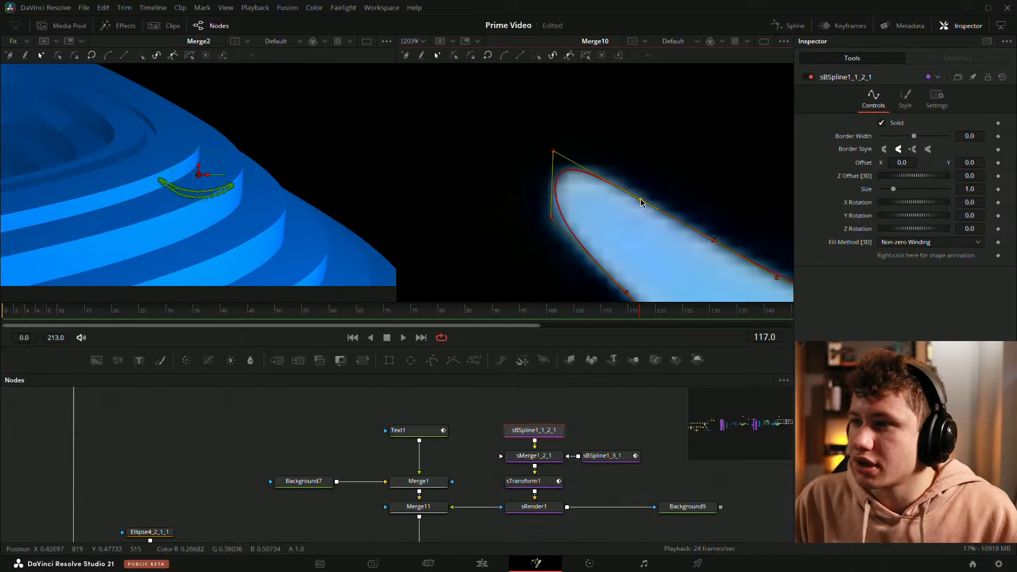
{"action": "left_click_drag", "start_coordinate": [553, 153], "coordinate": [562, 154]}
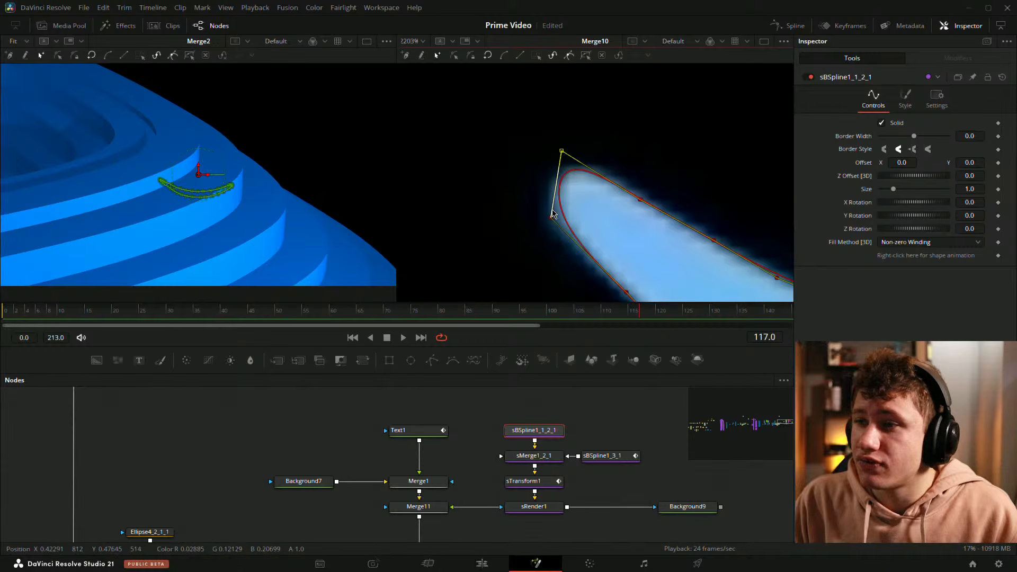
{"action": "left_click_drag", "start_coordinate": [548, 219], "coordinate": [544, 221]}
{"action": "left_click_drag", "start_coordinate": [643, 211], "coordinate": [559, 159]}
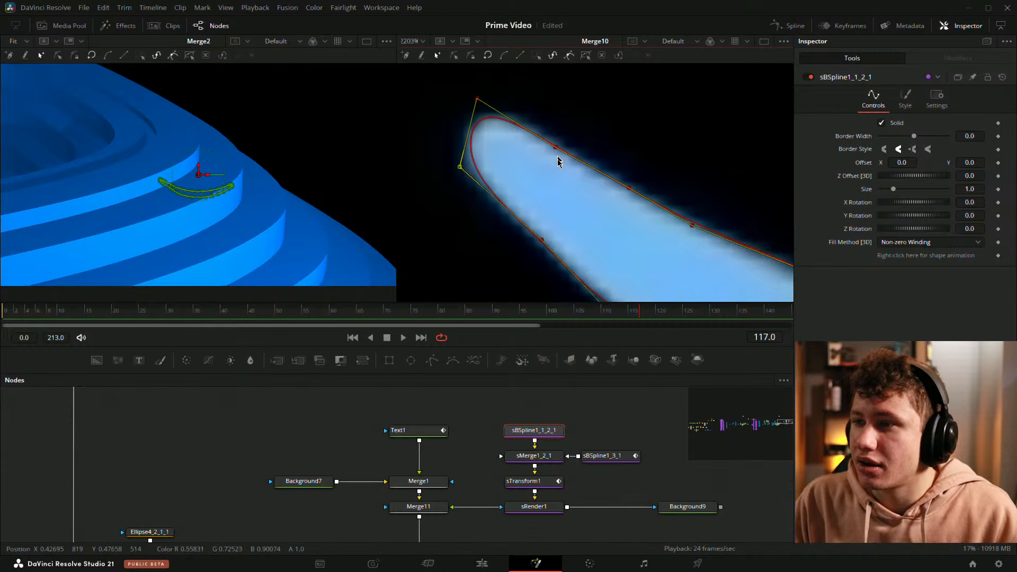
Step: Adjust the arrow spline's points and handles along its body edges to smooth the curve at frame 117
{"action": "scroll", "coordinate": [603, 236], "scroll_direction": "down", "scroll_amount": 1}
{"action": "left_click_drag", "start_coordinate": [680, 259], "coordinate": [454, 156]}
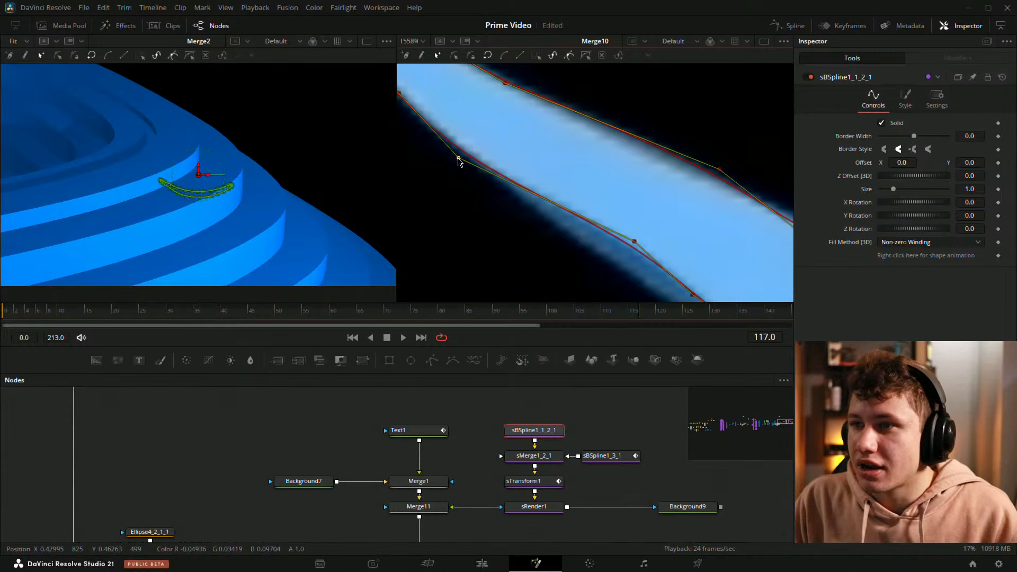
{"action": "left_click_drag", "start_coordinate": [617, 227], "coordinate": [569, 216]}
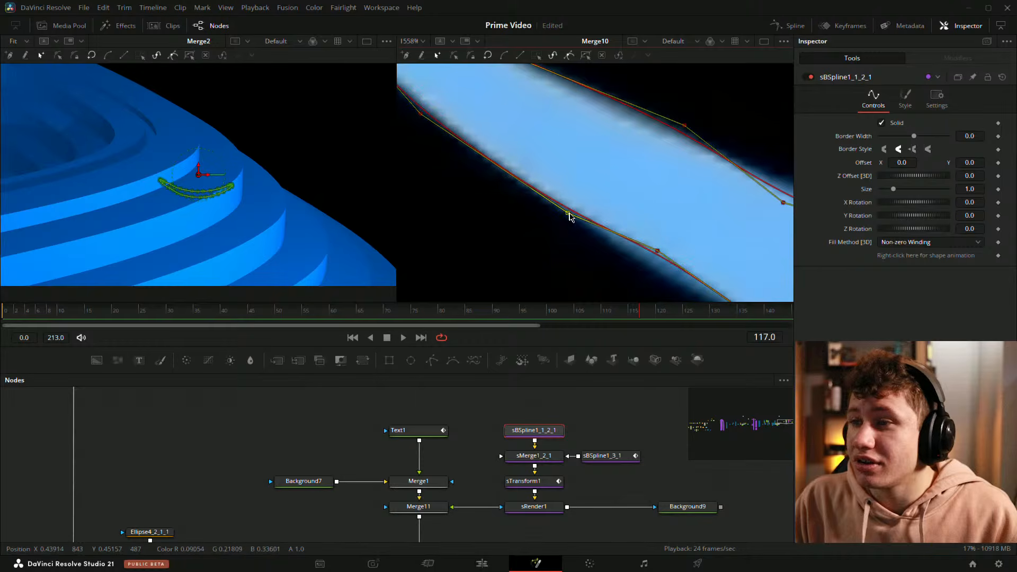
{"action": "left_click_drag", "start_coordinate": [677, 257], "coordinate": [528, 186]}
{"action": "left_click_drag", "start_coordinate": [660, 190], "coordinate": [520, 183]}
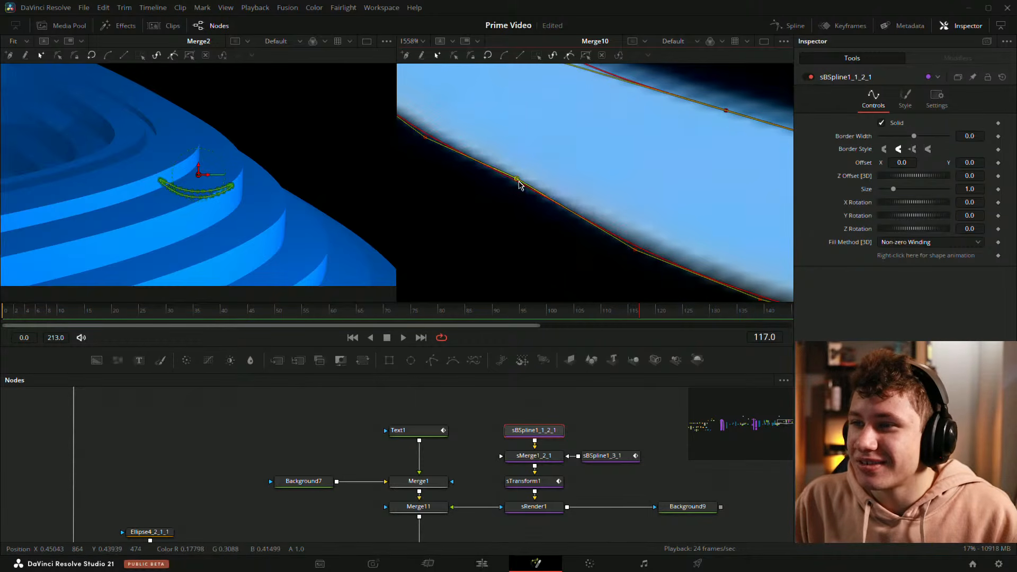
{"action": "left_click_drag", "start_coordinate": [645, 127], "coordinate": [514, 198]}
{"action": "scroll", "coordinate": [514, 199], "scroll_direction": "down", "scroll_amount": 4}
{"action": "scroll", "coordinate": [457, 167], "scroll_direction": "up", "scroll_amount": 4}
{"action": "left_click_drag", "start_coordinate": [456, 172], "coordinate": [655, 230]}
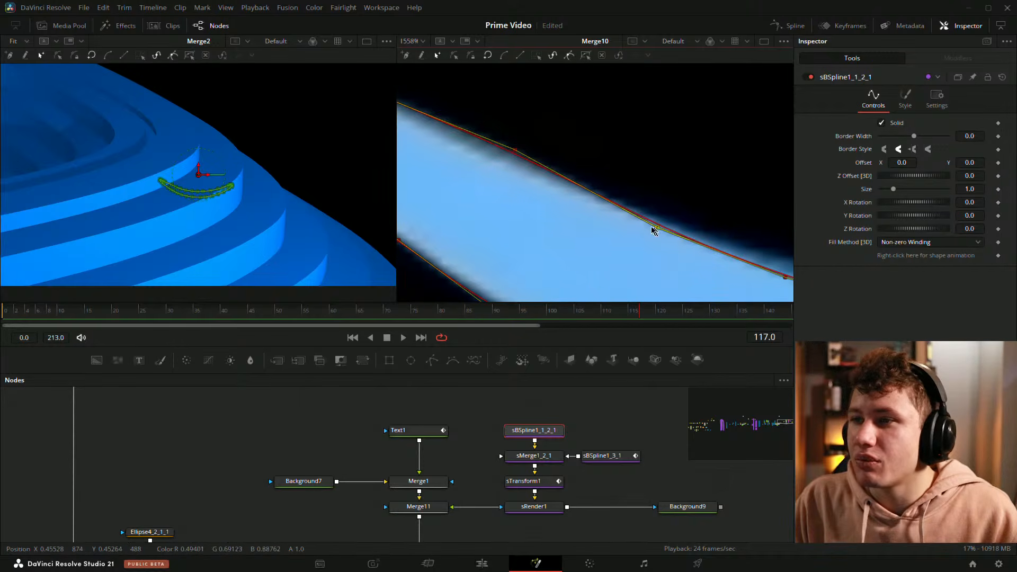
{"action": "left_click_drag", "start_coordinate": [515, 153], "coordinate": [501, 170]}
{"action": "scroll", "coordinate": [695, 174], "scroll_direction": "down", "scroll_amount": 2}
{"action": "left_click_drag", "start_coordinate": [692, 176], "coordinate": [628, 210]}
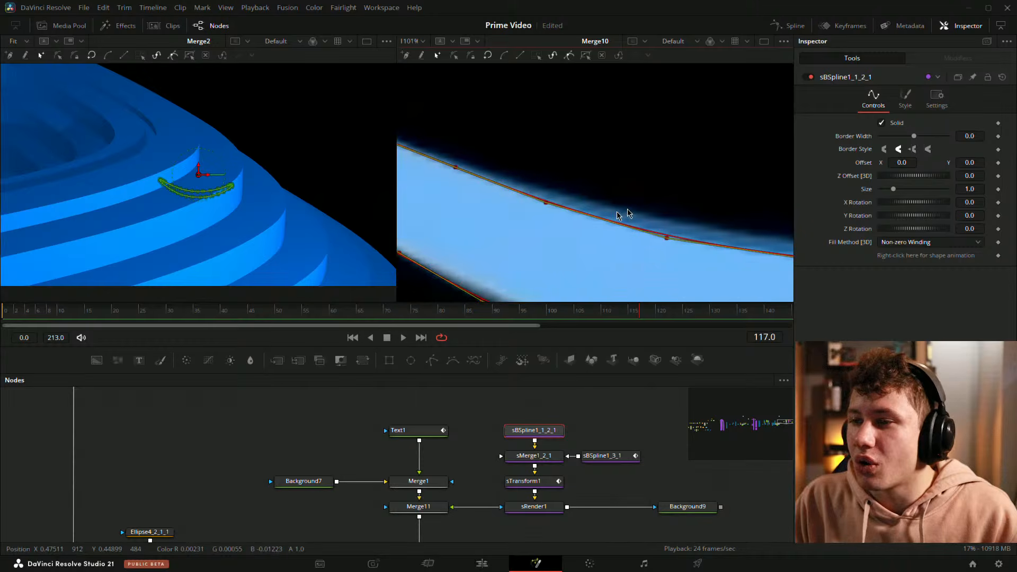
{"action": "scroll", "coordinate": [548, 207], "scroll_direction": "up", "scroll_amount": 2}
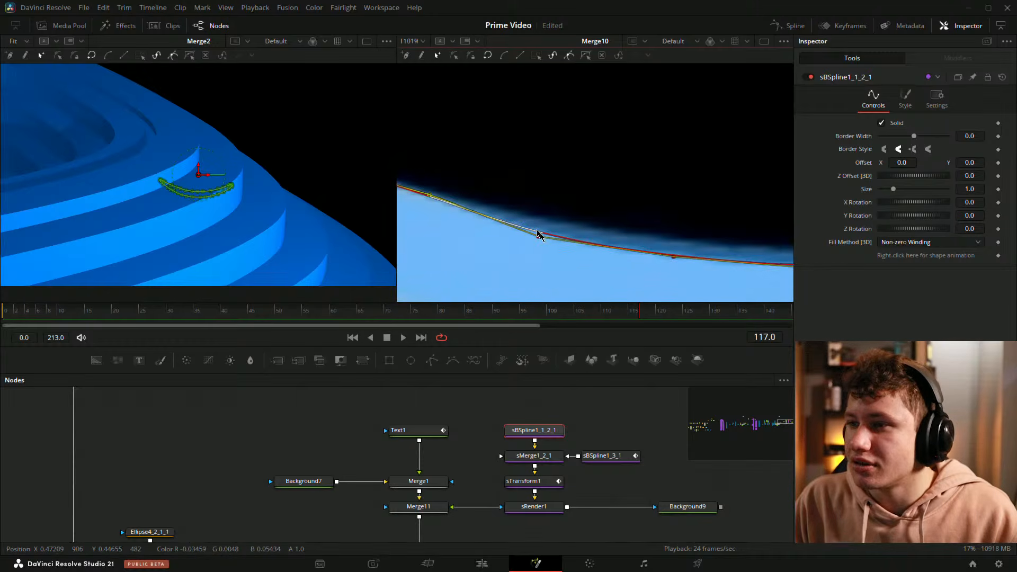
{"action": "left_click_drag", "start_coordinate": [545, 220], "coordinate": [548, 215]}
{"action": "left_click_drag", "start_coordinate": [668, 194], "coordinate": [513, 185]}
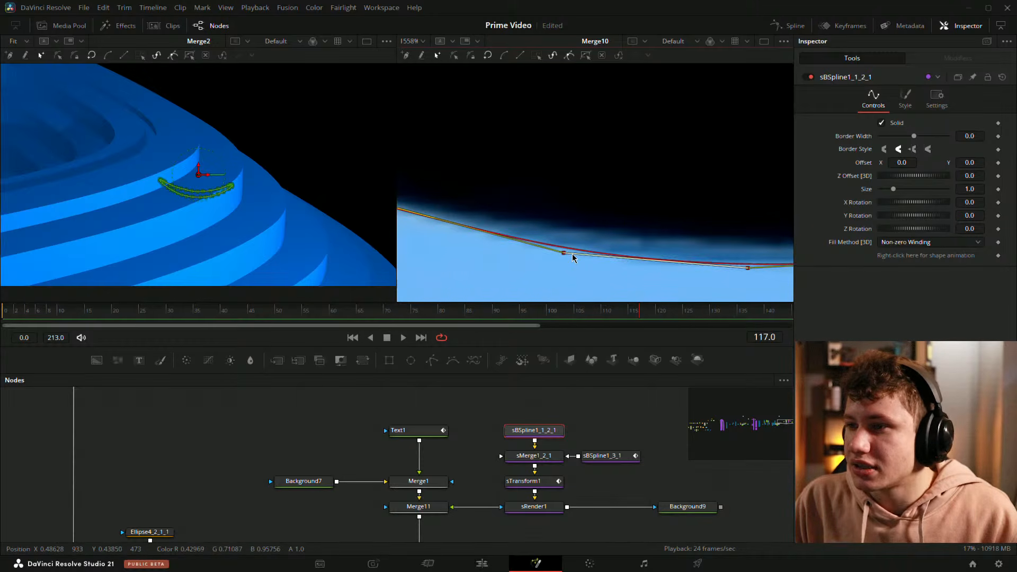
{"action": "left_click_drag", "start_coordinate": [565, 254], "coordinate": [576, 229]}
{"action": "left_click_drag", "start_coordinate": [705, 232], "coordinate": [382, 219]}
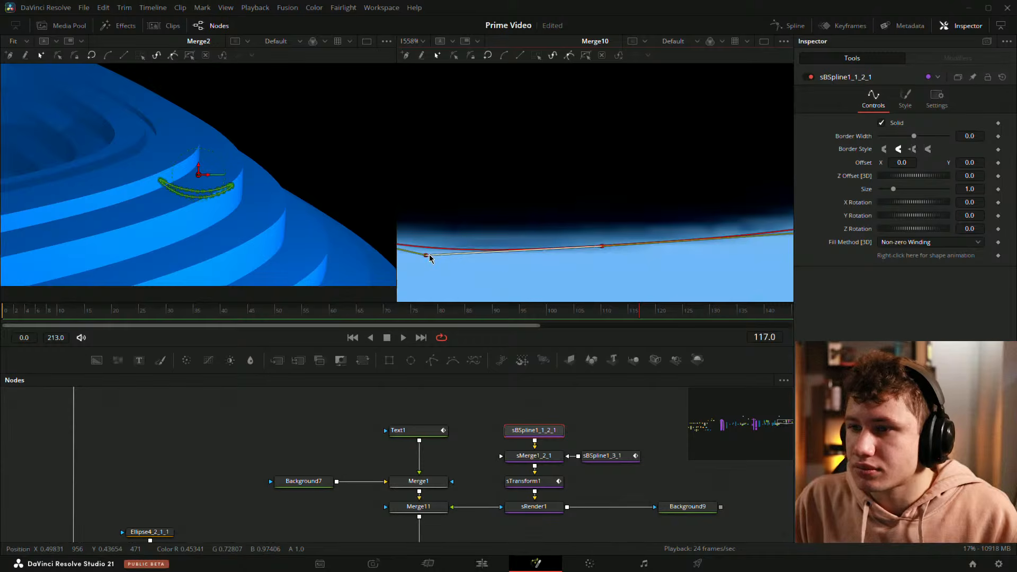
{"action": "left_click_drag", "start_coordinate": [427, 256], "coordinate": [439, 243]}
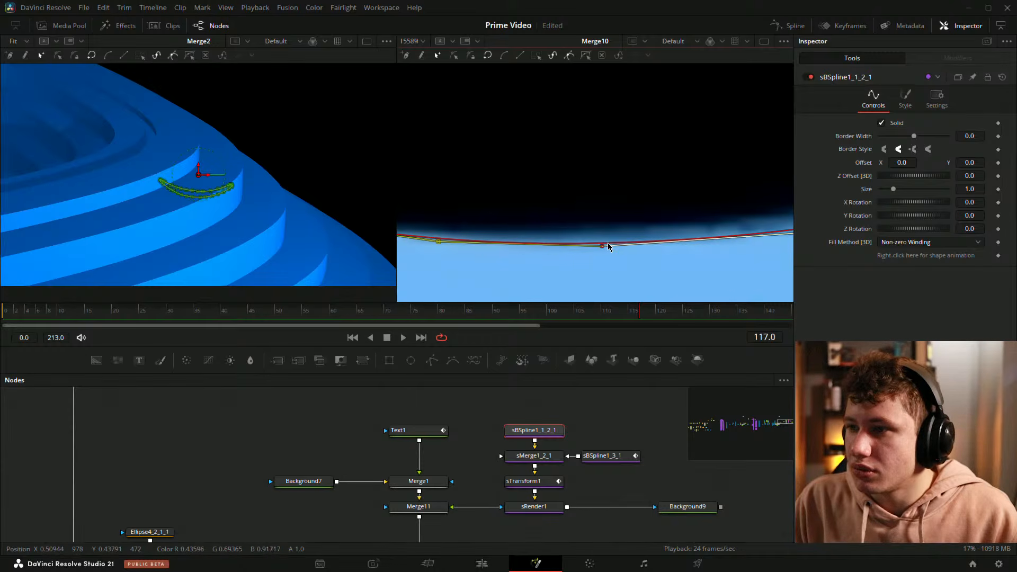
{"action": "scroll", "coordinate": [615, 212], "scroll_direction": "down", "scroll_amount": 2}
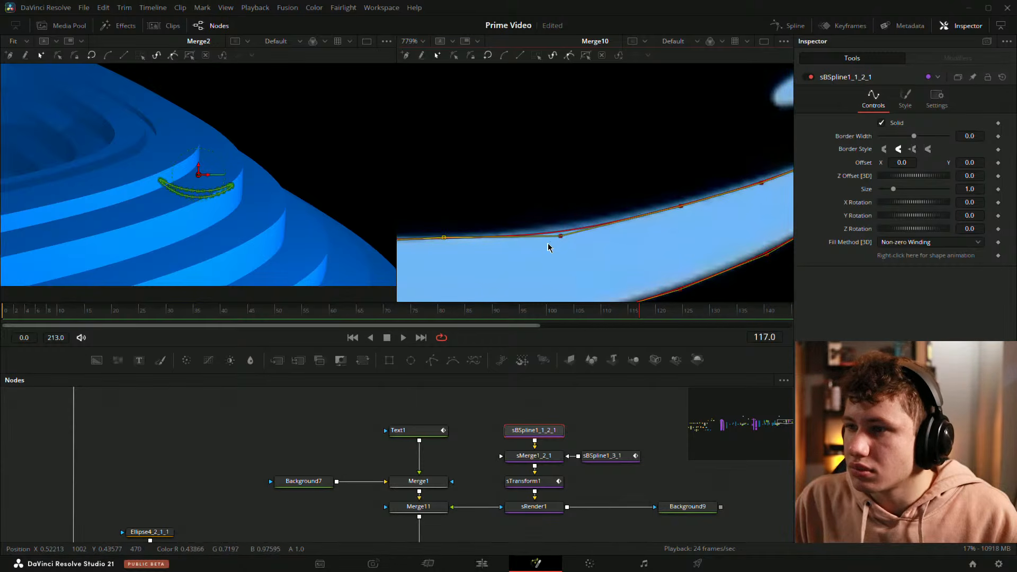
{"action": "scroll", "coordinate": [535, 249], "scroll_direction": "down", "scroll_amount": 2}
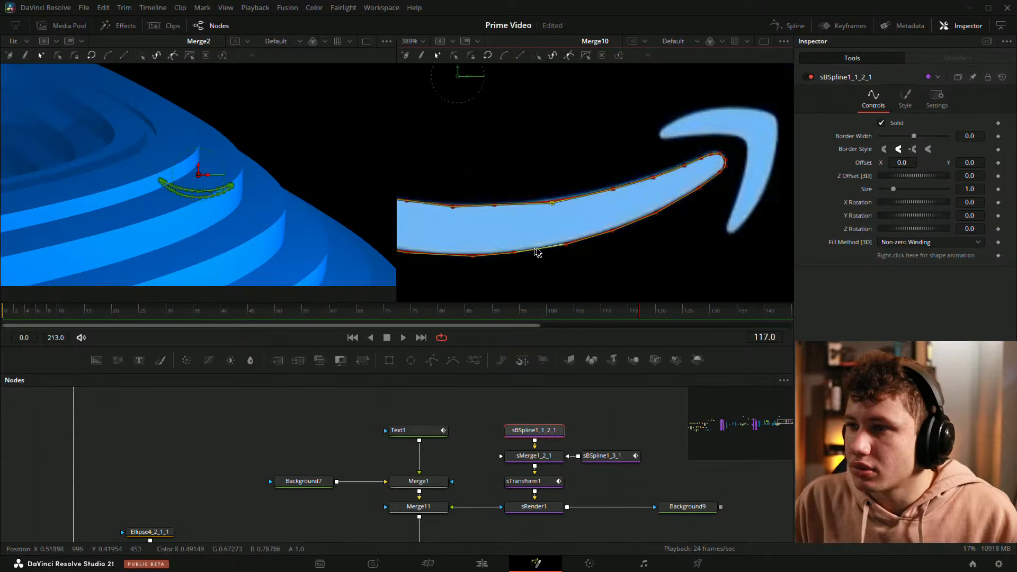
{"action": "scroll", "coordinate": [618, 218], "scroll_direction": "up", "scroll_amount": 2}
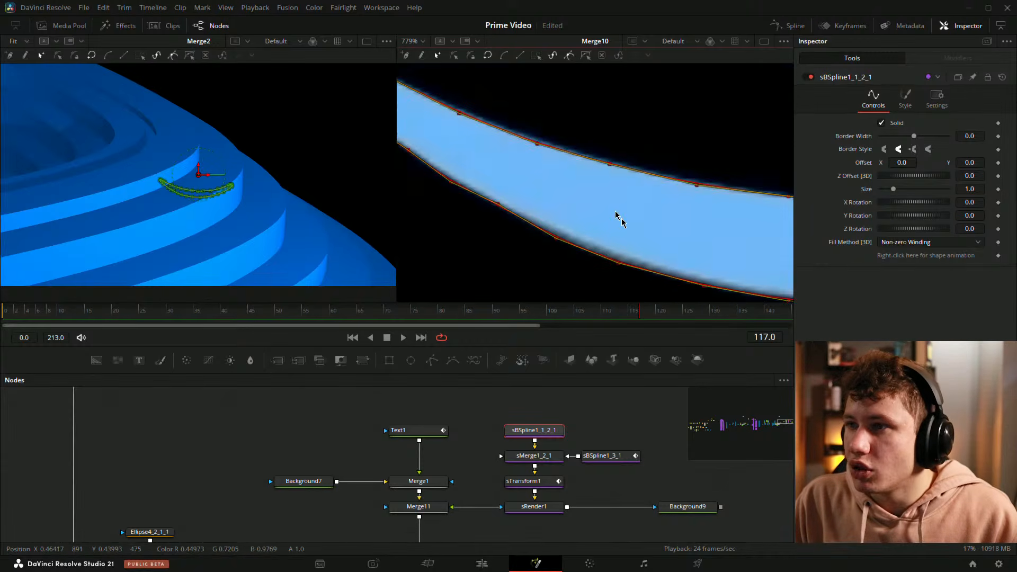
Step: Deselect the spline and view sTransform1's output in the second viewer
{"action": "left_click", "coordinate": [617, 432]}
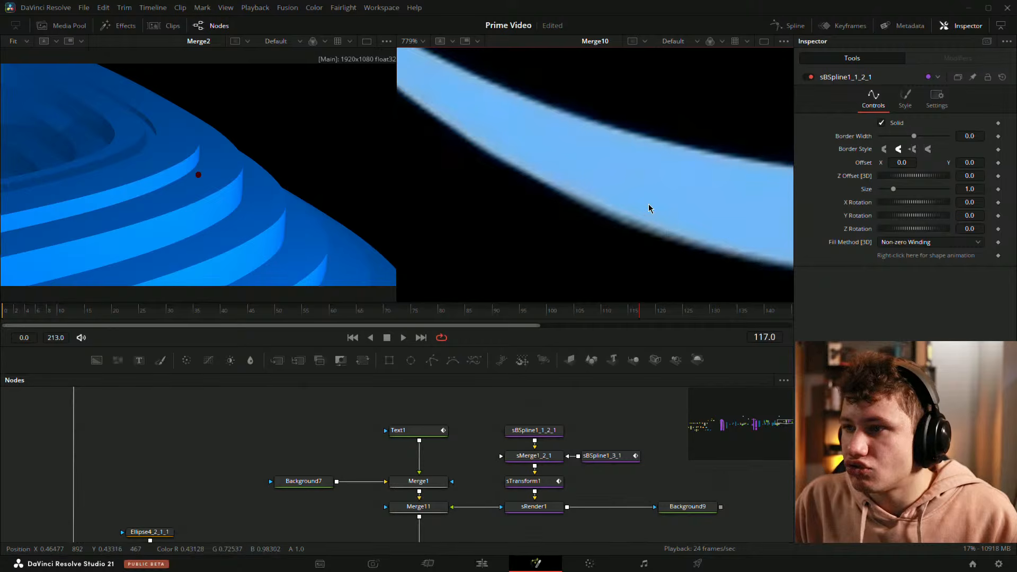
{"action": "scroll", "coordinate": [647, 228], "scroll_direction": "down", "scroll_amount": 1}
{"action": "key", "text": "2"}
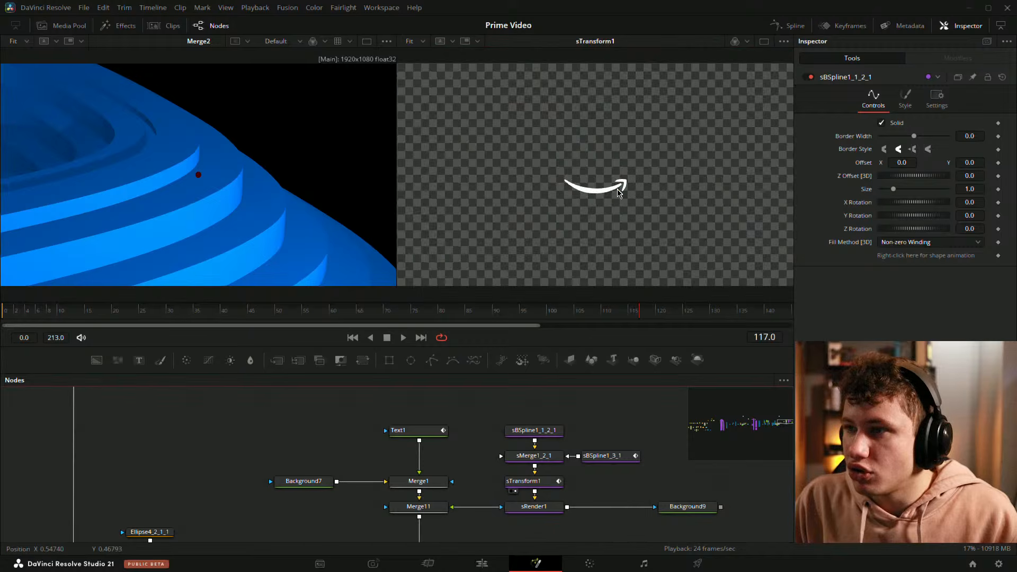
Step: Zoom in on the arrow at frame 117 and adjust spline points and handles along its lower edge to smooth the curve
{"action": "scroll", "coordinate": [591, 182], "scroll_direction": "up", "scroll_amount": 10}
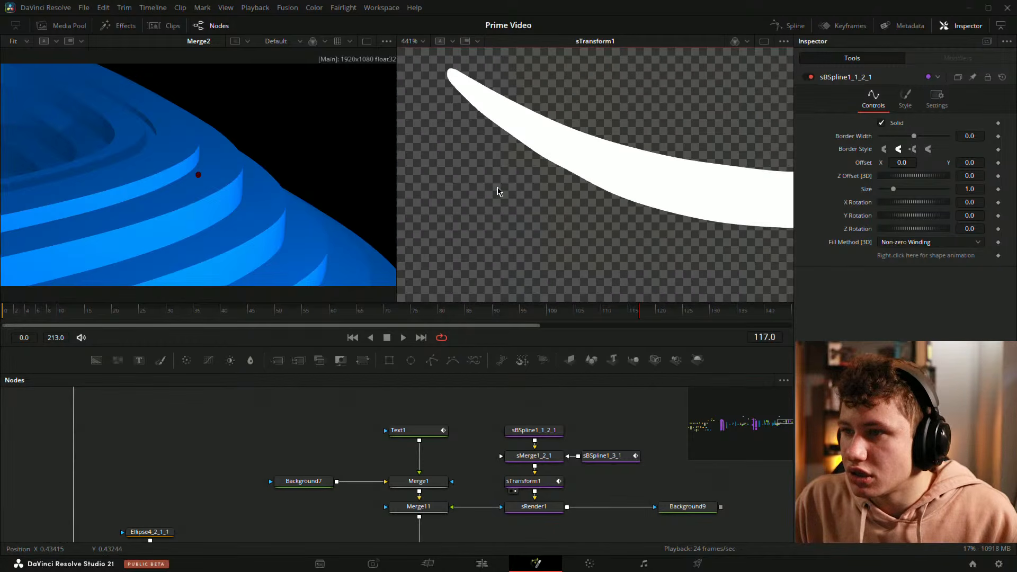
{"action": "scroll", "coordinate": [608, 191], "scroll_direction": "up", "scroll_amount": 3}
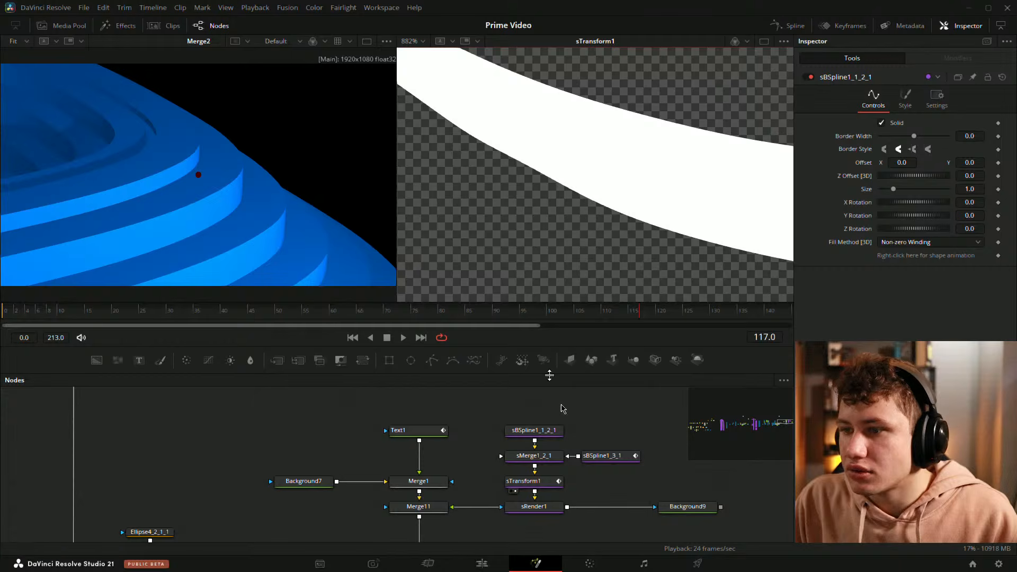
{"action": "left_click", "coordinate": [546, 430]}
{"action": "left_click", "coordinate": [530, 169]}
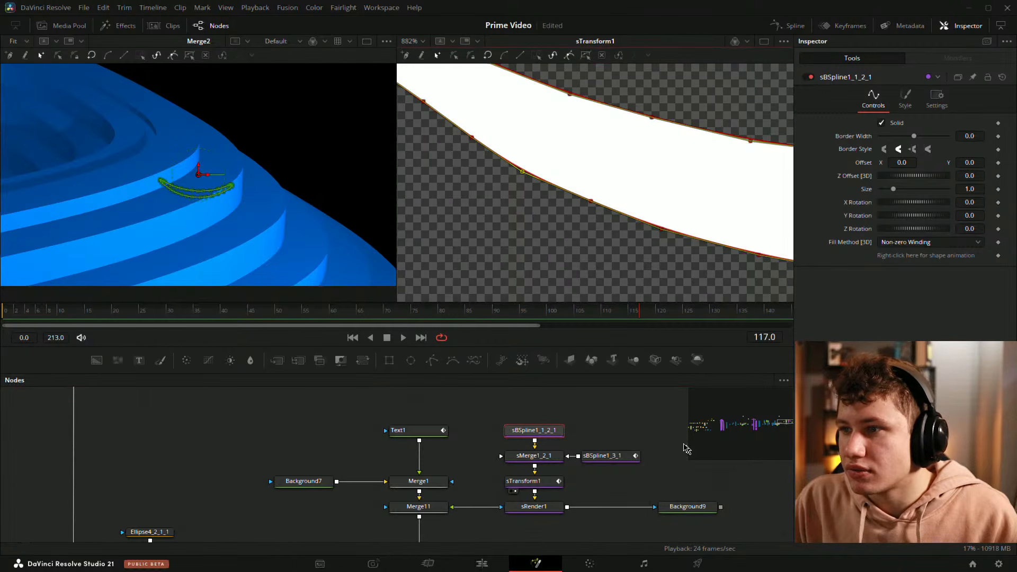
{"action": "left_click", "coordinate": [567, 420]}
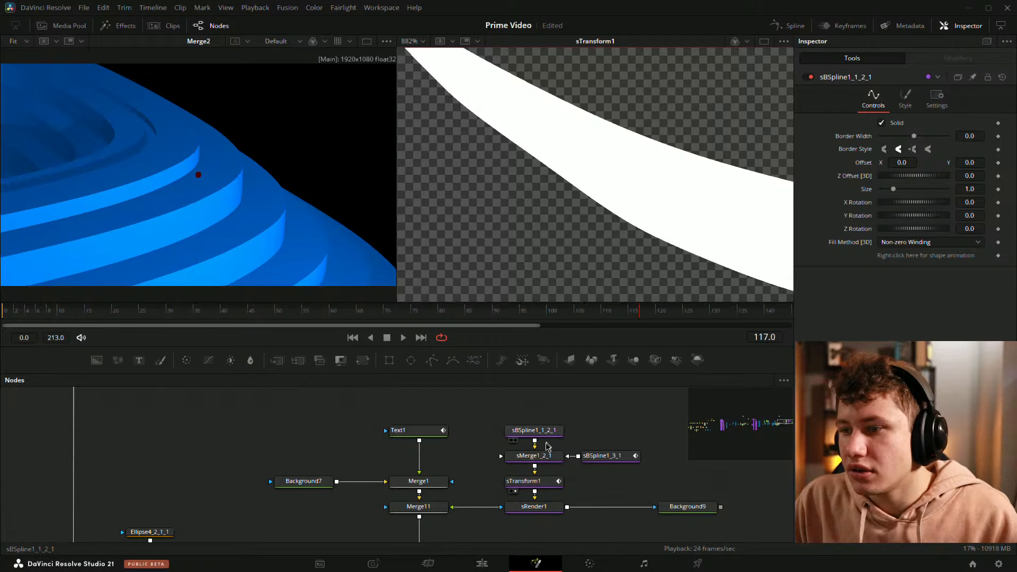
{"action": "left_click", "coordinate": [546, 432]}
{"action": "scroll", "coordinate": [527, 159], "scroll_direction": "up", "scroll_amount": 2}
{"action": "left_click", "coordinate": [549, 175]}
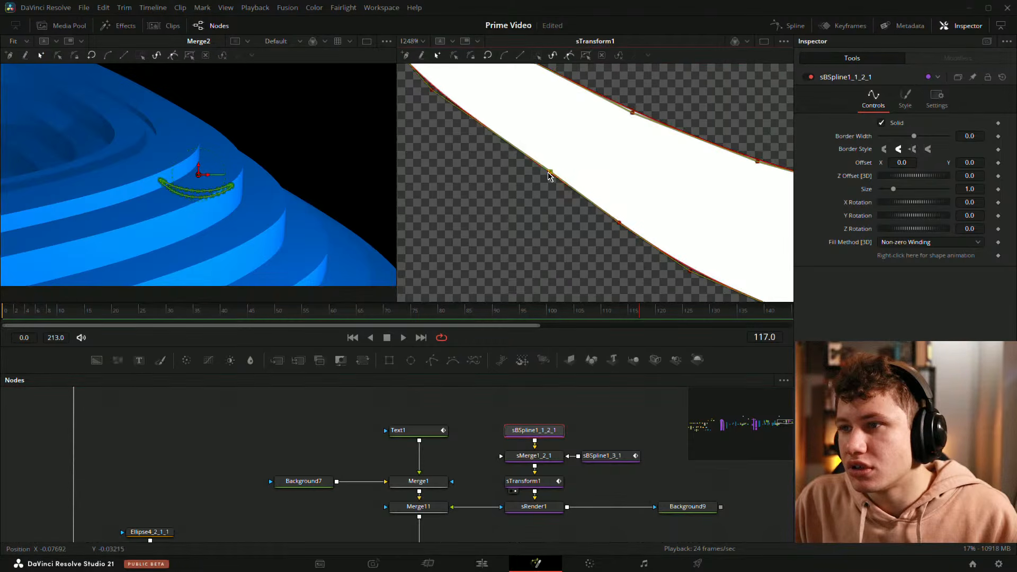
{"action": "left_click_drag", "start_coordinate": [549, 174], "coordinate": [534, 166]}
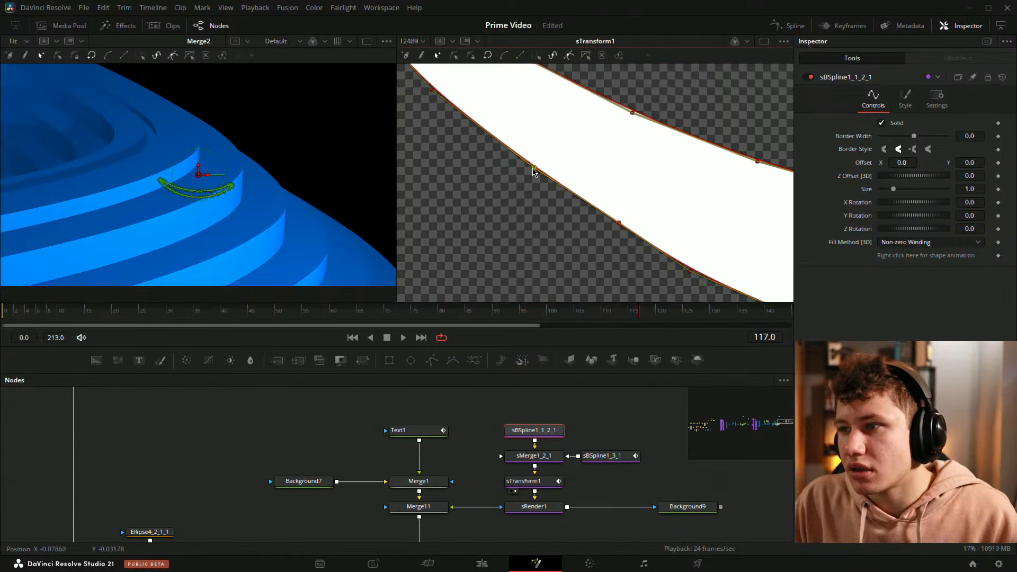
{"action": "left_click_drag", "start_coordinate": [620, 225], "coordinate": [617, 224]}
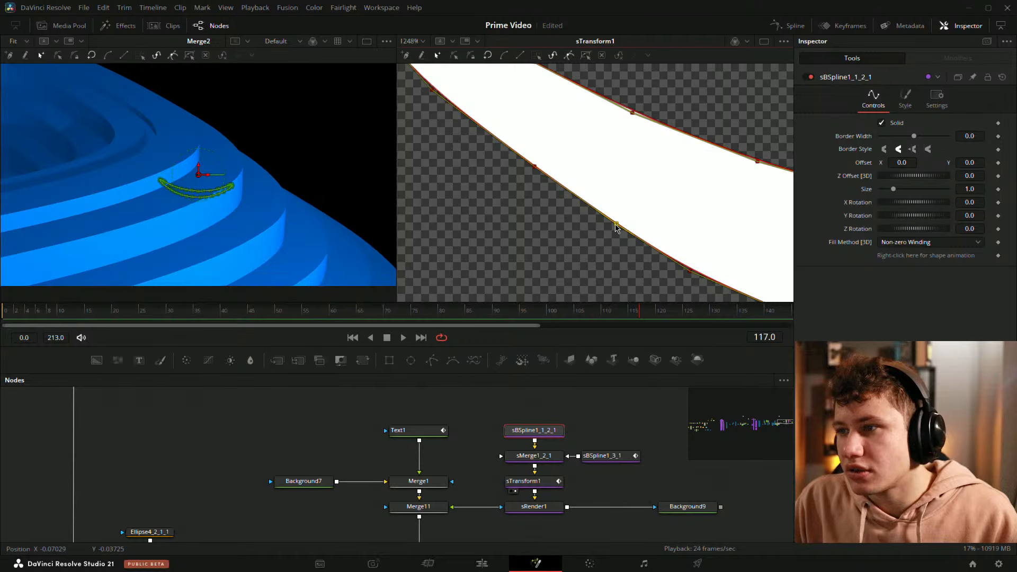
{"action": "left_click", "coordinate": [639, 433]}
{"action": "left_click_drag", "start_coordinate": [472, 92], "coordinate": [583, 170]}
{"action": "left_click", "coordinate": [542, 428]}
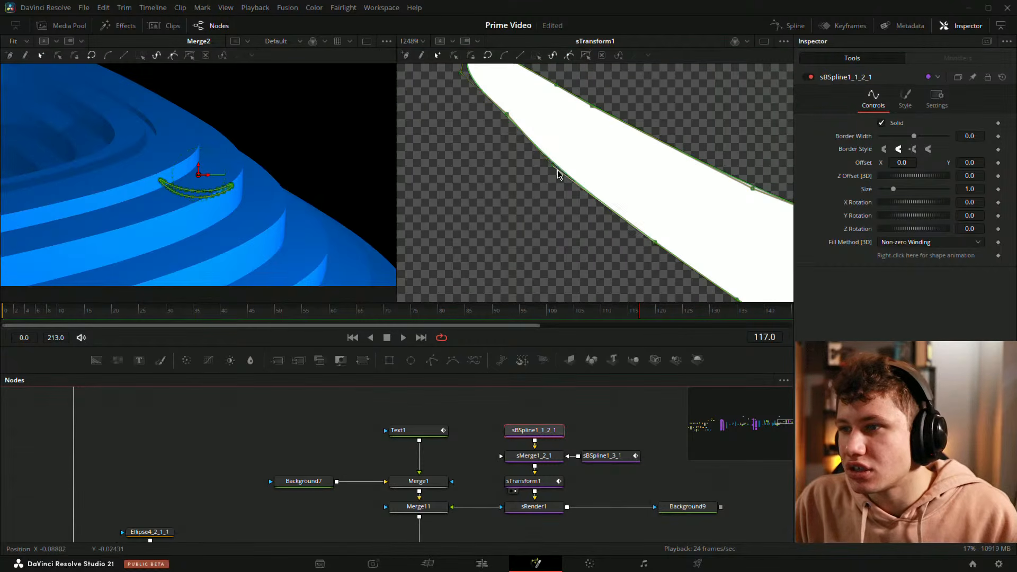
{"action": "left_click", "coordinate": [553, 169]}
{"action": "left_click_drag", "start_coordinate": [555, 168], "coordinate": [565, 175]}
{"action": "left_click", "coordinate": [617, 425]}
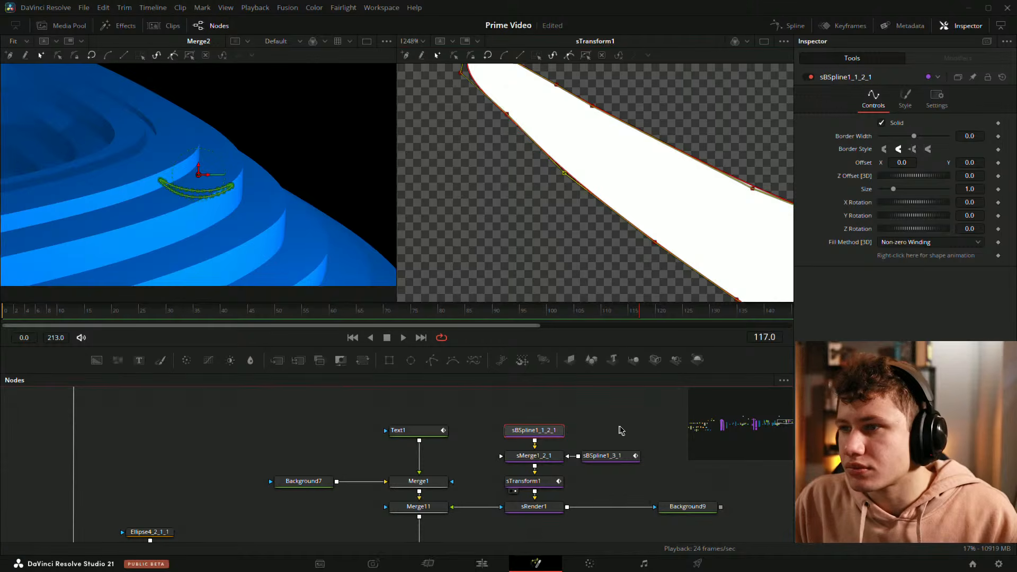
Step: View Merge10's composite in the second viewer and inspect the arrow beneath the prime video text
{"action": "left_click", "coordinate": [631, 149]}
{"action": "key", "text": "ctrl+f"}
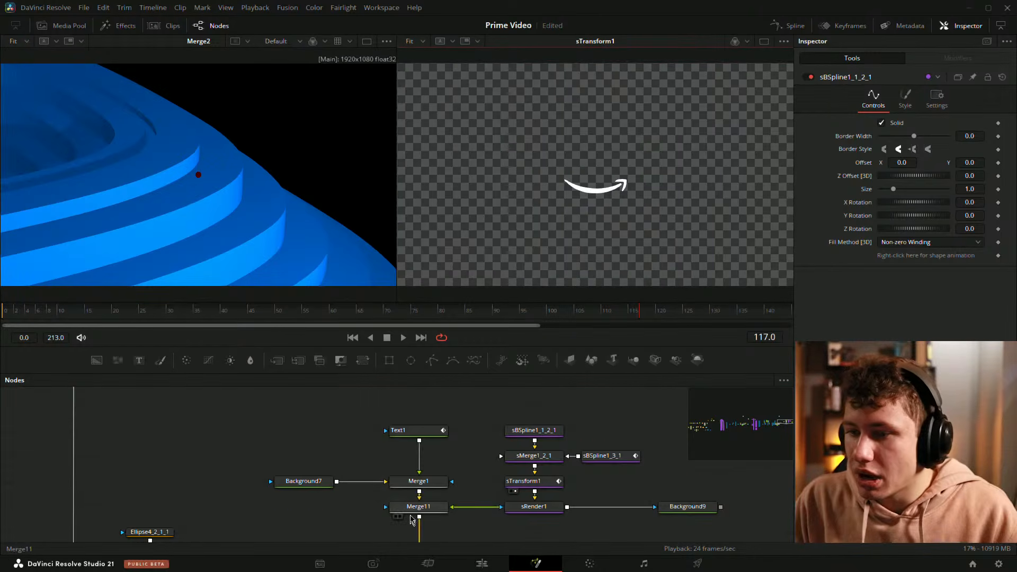
{"action": "left_click_drag", "start_coordinate": [414, 525], "coordinate": [462, 418]}
{"action": "left_click_drag", "start_coordinate": [473, 476], "coordinate": [615, 184]}
{"action": "scroll", "coordinate": [616, 184], "scroll_direction": "up", "scroll_amount": 5}
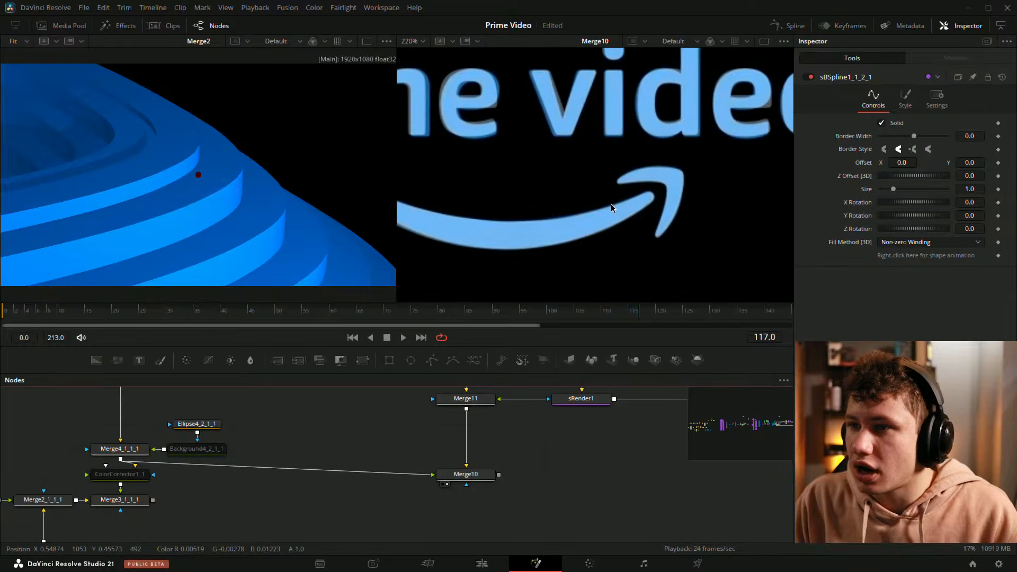
{"action": "scroll", "coordinate": [612, 209], "scroll_direction": "down", "scroll_amount": 2}
{"action": "scroll", "coordinate": [570, 223], "scroll_direction": "up", "scroll_amount": 2}
{"action": "left_click_drag", "start_coordinate": [525, 232], "coordinate": [592, 226]}
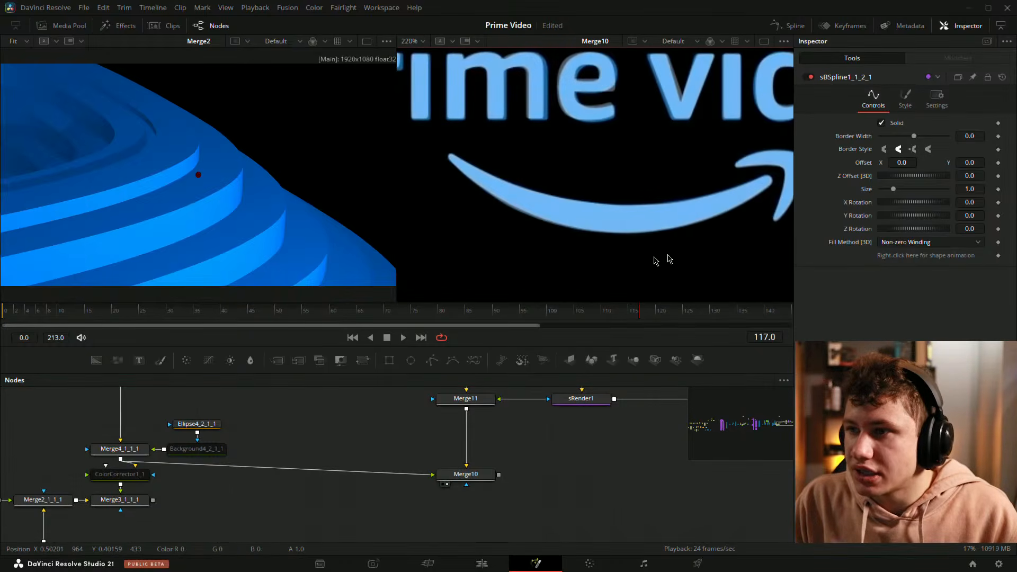
{"action": "scroll", "coordinate": [670, 259], "scroll_direction": "down", "scroll_amount": 2}
{"action": "left_click_drag", "start_coordinate": [586, 436], "coordinate": [474, 528]}
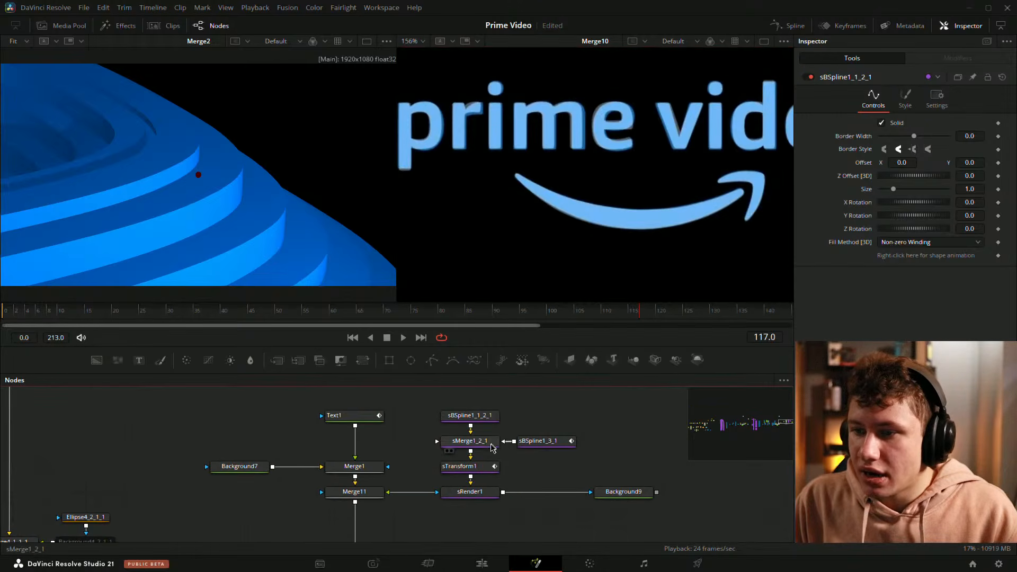
Step: Open the Spline editor as a floating window showing Text1's Displacement and sTransform1's Y Size curves
{"action": "left_click", "coordinate": [461, 467]}
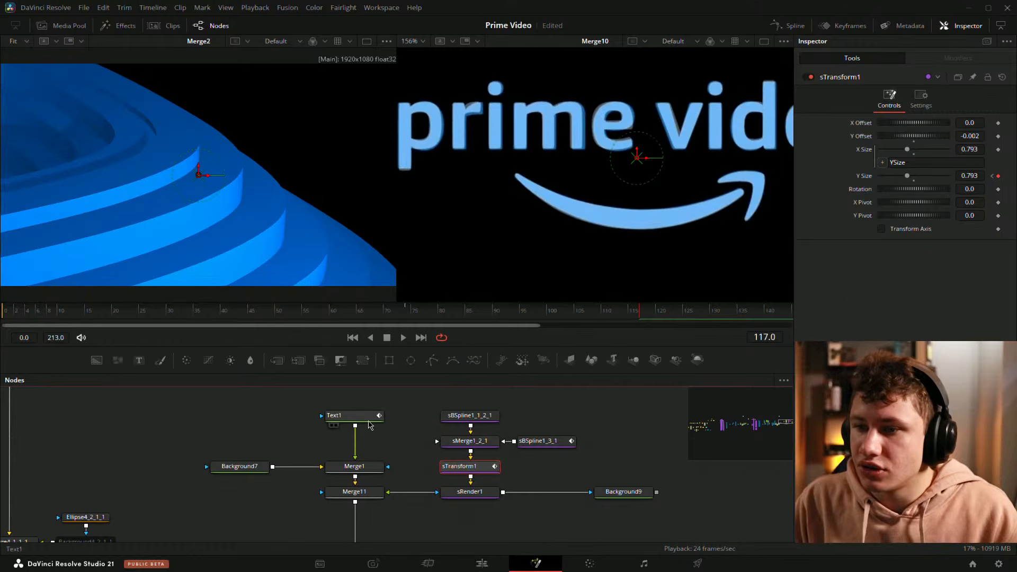
{"action": "left_click", "coordinate": [368, 418]}
{"action": "left_click", "coordinate": [787, 25]}
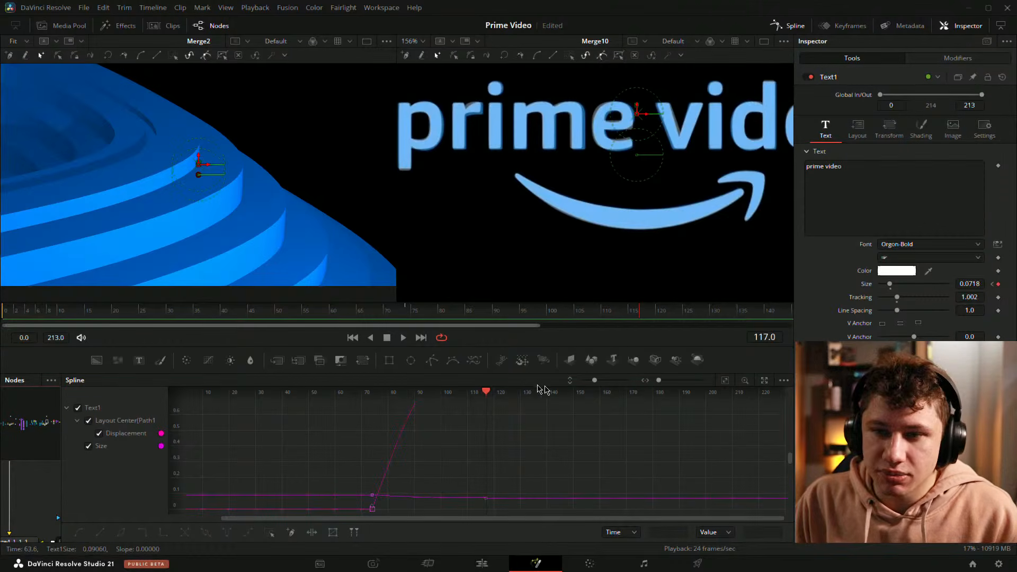
{"action": "left_click", "coordinate": [765, 380]}
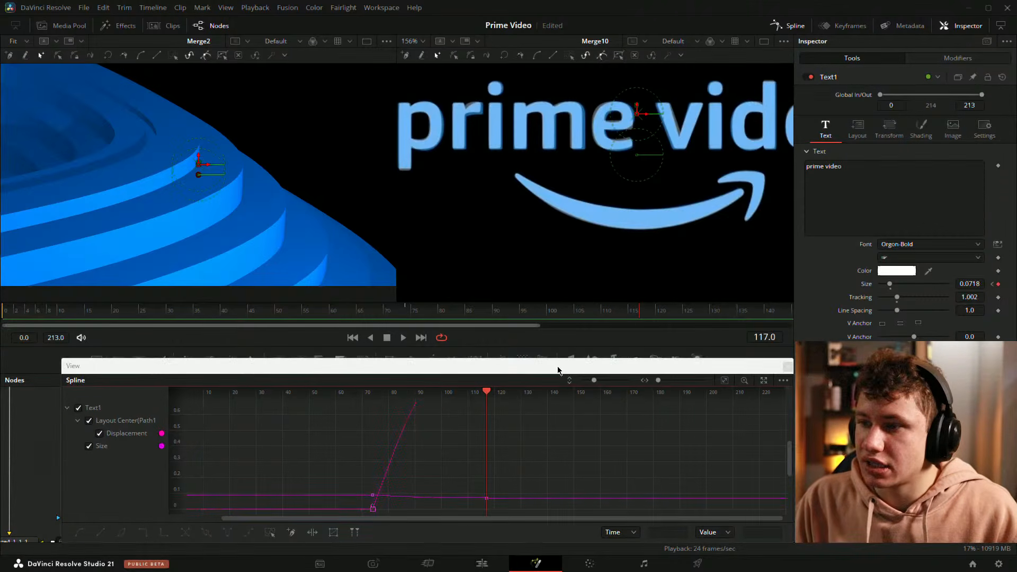
{"action": "left_click_drag", "start_coordinate": [559, 367], "coordinate": [507, 87]}
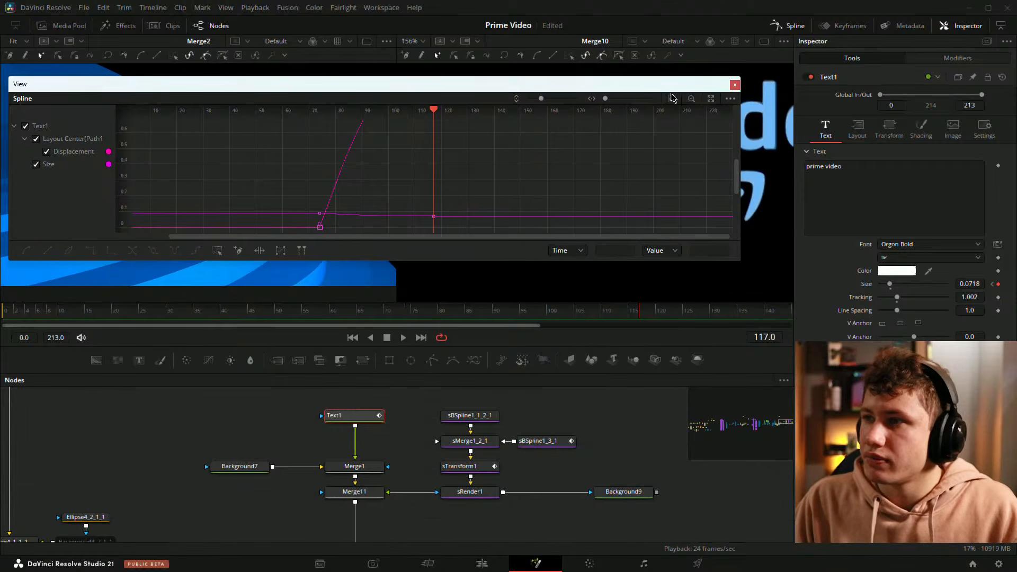
{"action": "left_click", "coordinate": [671, 99]}
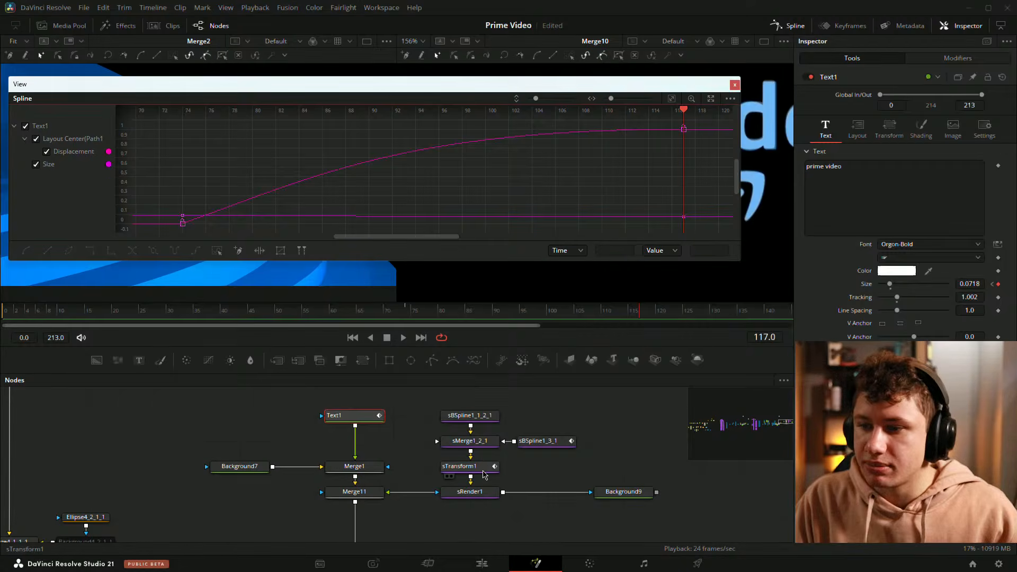
{"action": "left_click", "coordinate": [482, 468]}
{"action": "left_click", "coordinate": [35, 202]}
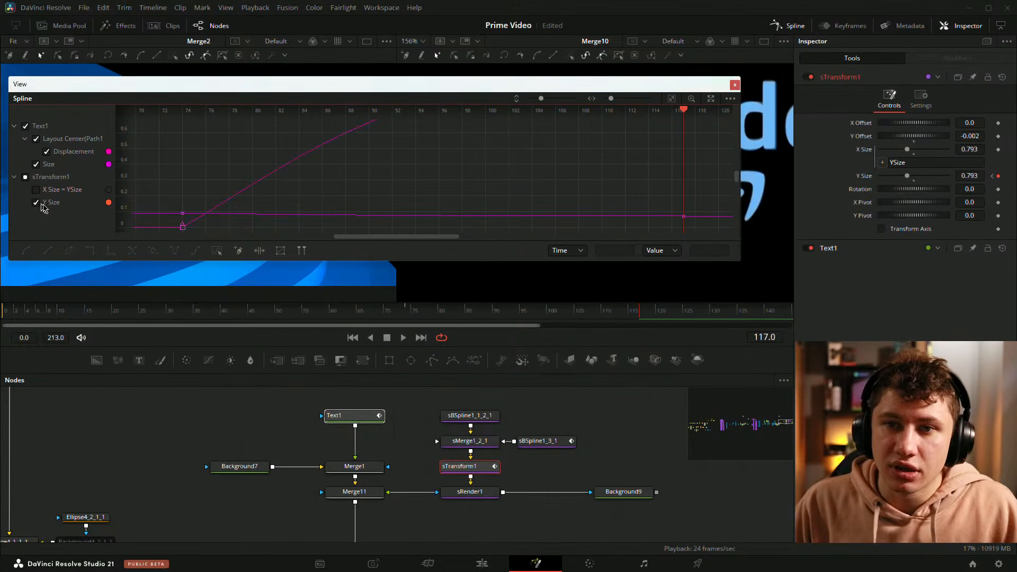
{"action": "left_click", "coordinate": [672, 99]}
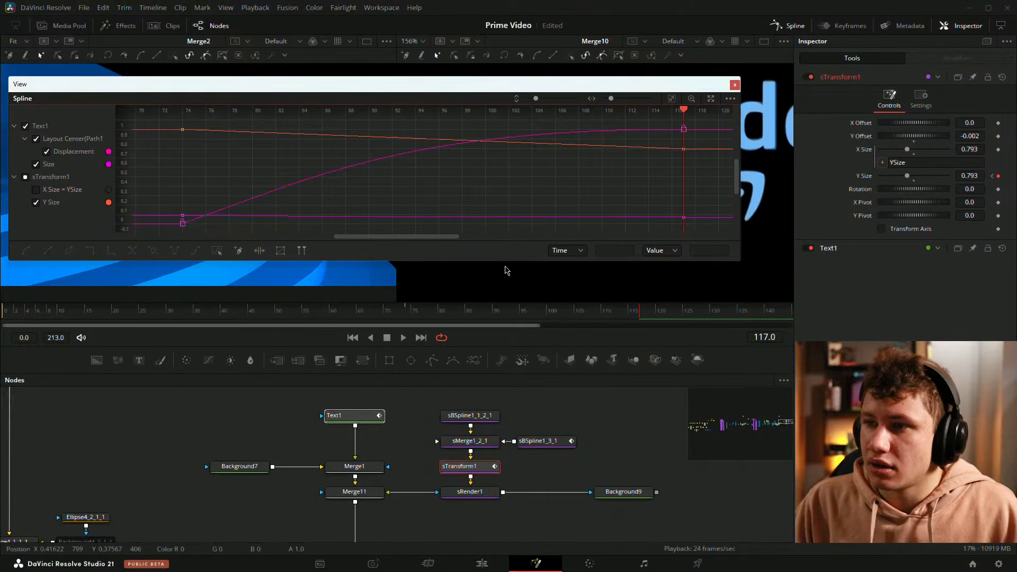
{"action": "left_click_drag", "start_coordinate": [509, 264], "coordinate": [510, 471]}
{"action": "left_click_drag", "start_coordinate": [416, 193], "coordinate": [473, 292]}
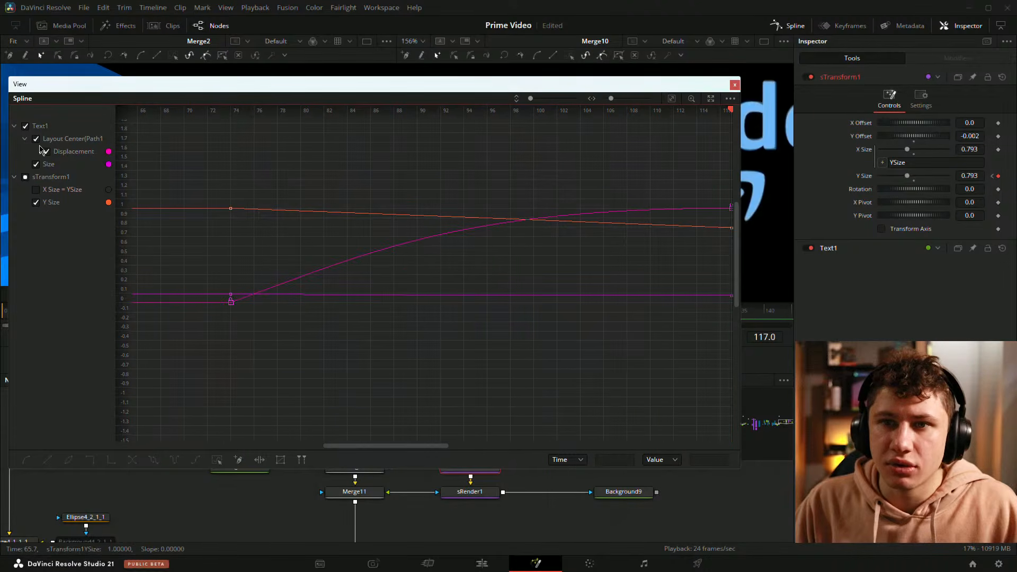
{"action": "left_click", "coordinate": [44, 151]}
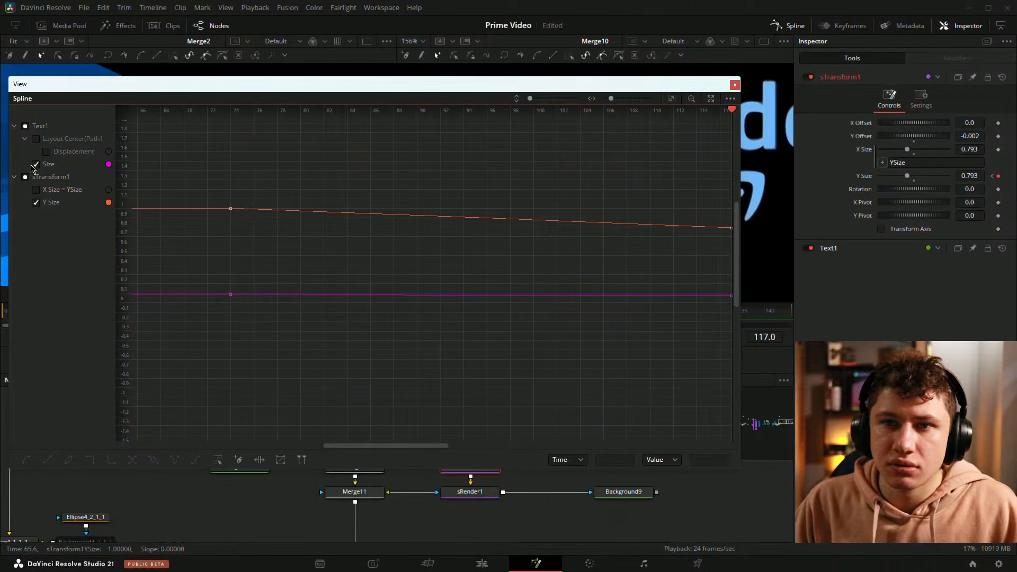
{"action": "key", "text": "ctrl+f"}
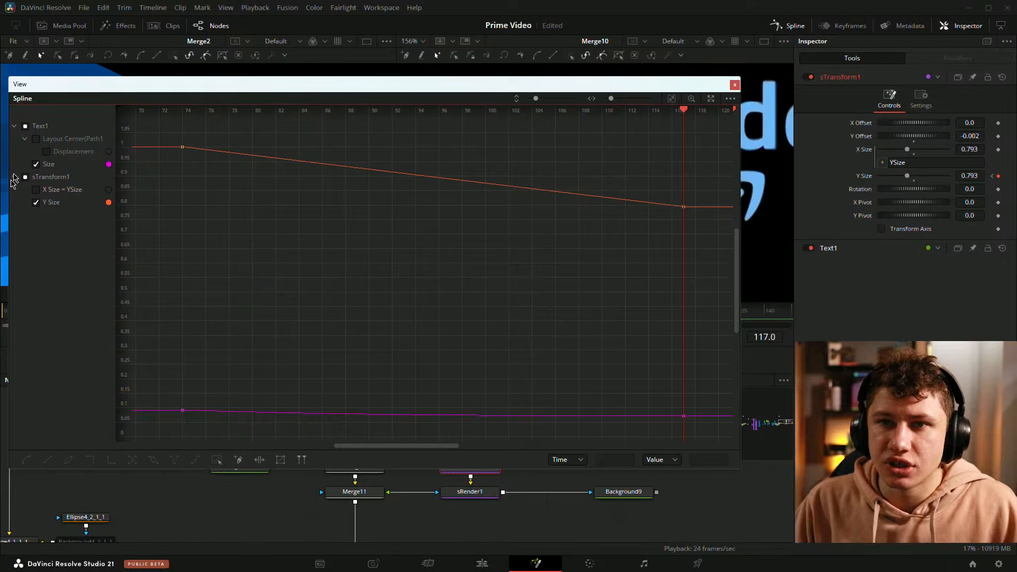
{"action": "left_click", "coordinate": [37, 165]}
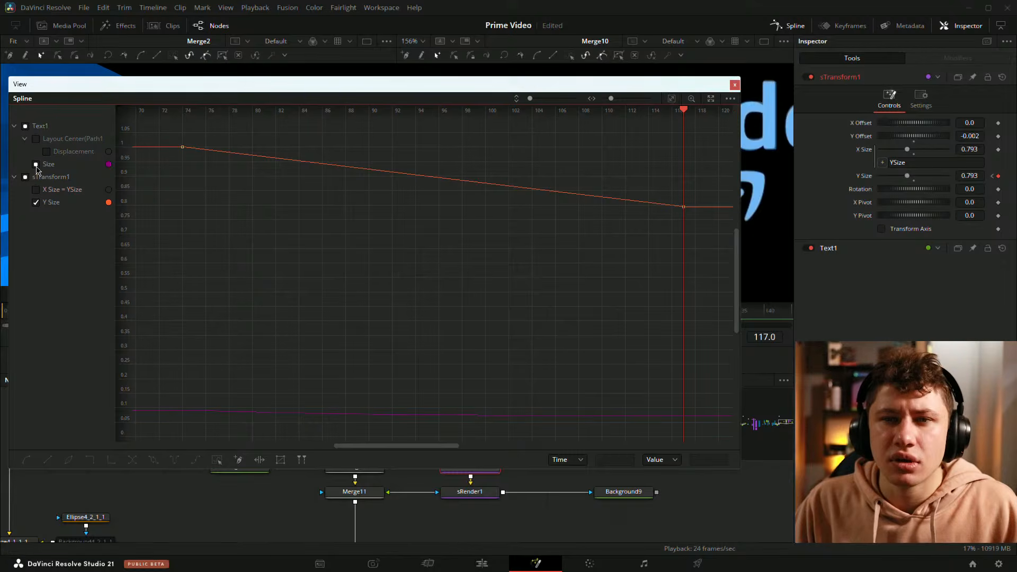
{"action": "left_click", "coordinate": [36, 138]}
{"action": "left_click", "coordinate": [676, 100]}
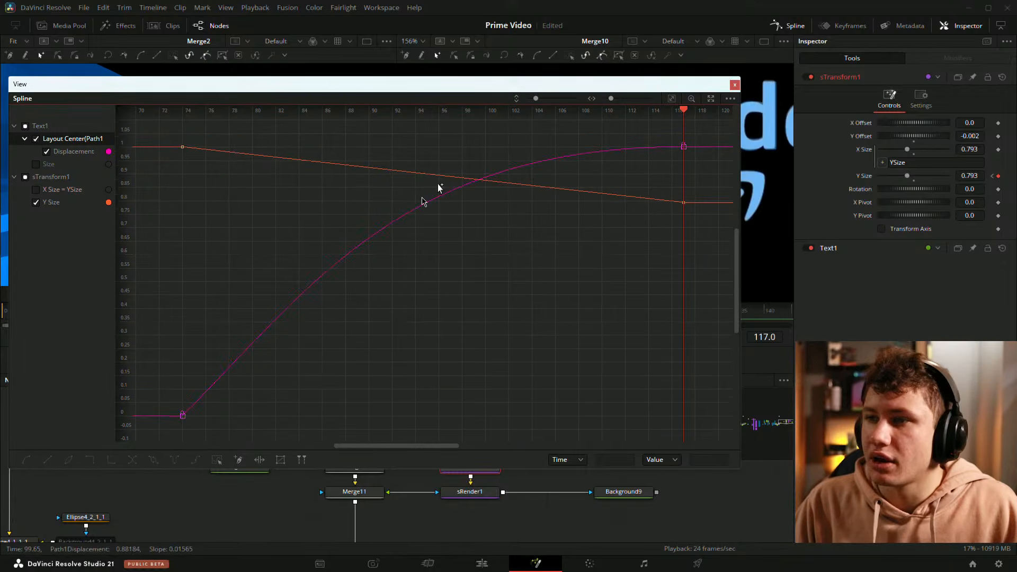
Step: Pull the Y Size keyframe's outgoing handle at frame 74 downward for a faster ease-out
{"action": "scroll", "coordinate": [536, 343], "scroll_direction": "left", "scroll_amount": 5}
{"action": "left_click_drag", "start_coordinate": [272, 163], "coordinate": [344, 201]}
{"action": "left_click_drag", "start_coordinate": [439, 185], "coordinate": [374, 239]}
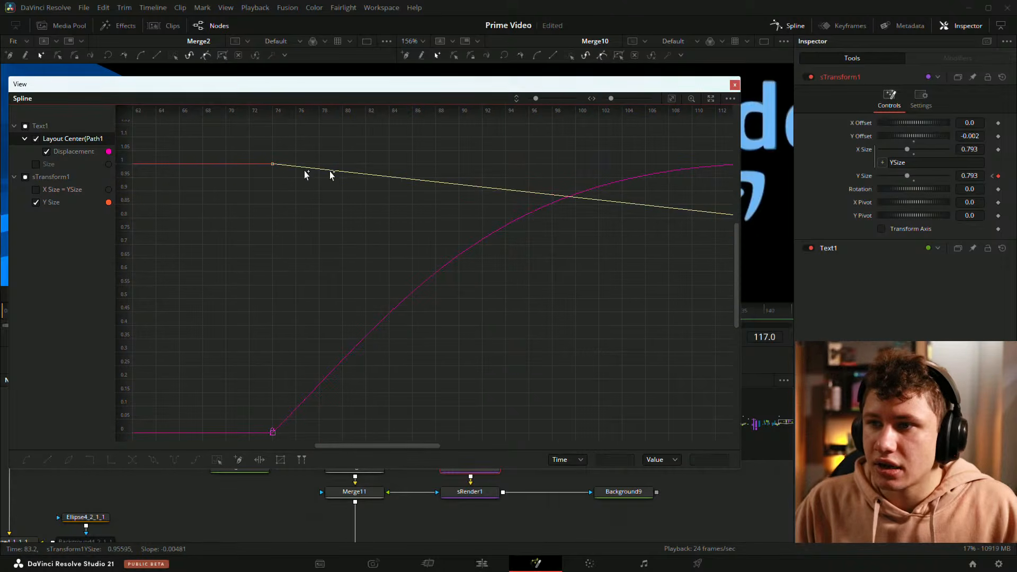
{"action": "left_click_drag", "start_coordinate": [439, 185], "coordinate": [364, 246]}
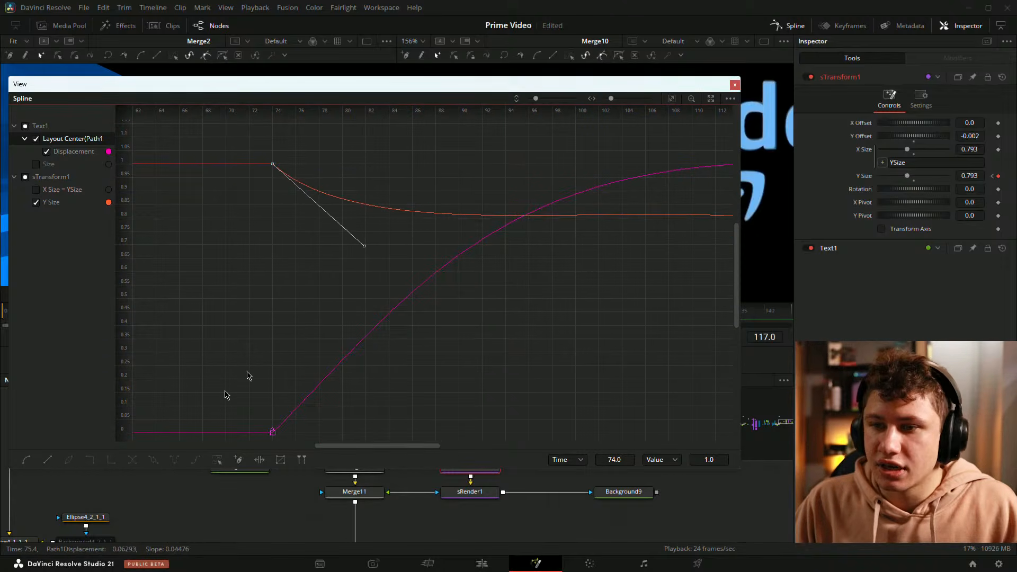
Step: Flatten the keyframes at frame 117 for Displacement and Y Size so both curves ease in
{"action": "scroll", "coordinate": [582, 318], "scroll_direction": "right", "scroll_amount": 5}
{"action": "left_click_drag", "start_coordinate": [415, 218], "coordinate": [450, 248]}
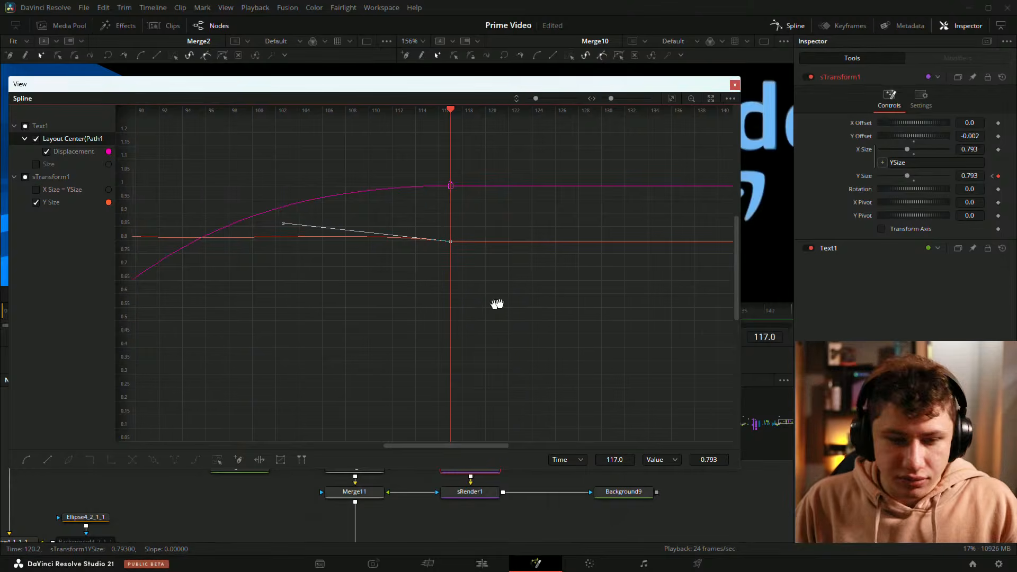
{"action": "scroll", "coordinate": [519, 308], "scroll_direction": "left", "scroll_amount": 1}
{"action": "key", "text": "f"}
{"action": "scroll", "coordinate": [427, 272], "scroll_direction": "left", "scroll_amount": 1}
{"action": "left_click_drag", "start_coordinate": [488, 169], "coordinate": [576, 211]}
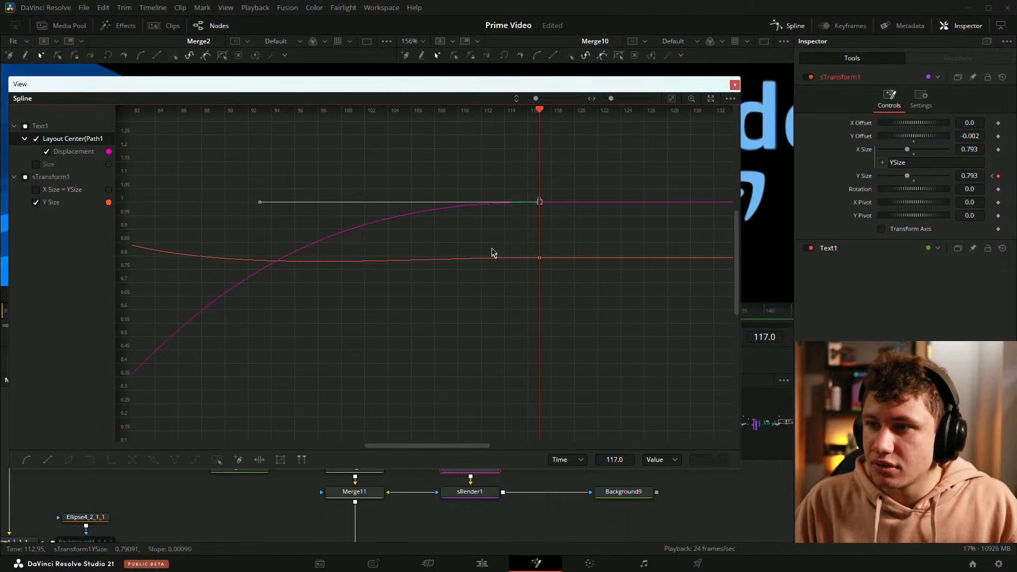
{"action": "left_click_drag", "start_coordinate": [508, 247], "coordinate": [581, 291]}
{"action": "scroll", "coordinate": [481, 327], "scroll_direction": "left", "scroll_amount": 3}
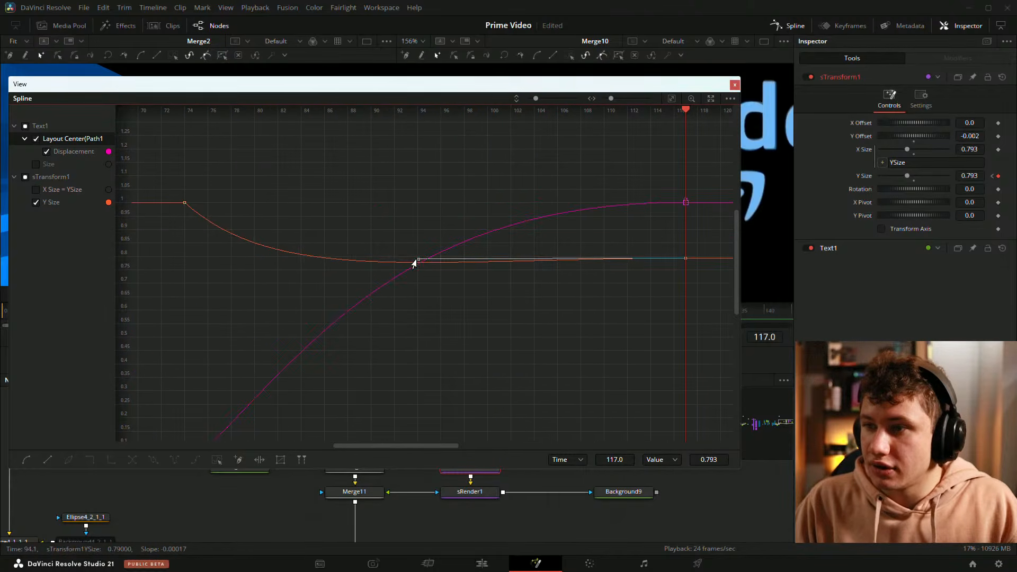
Step: Reshape the Y Size handle at frame 74 and close the floating Spline window
{"action": "left_click_drag", "start_coordinate": [214, 164], "coordinate": [179, 210]}
{"action": "left_click_drag", "start_coordinate": [275, 289], "coordinate": [253, 270]}
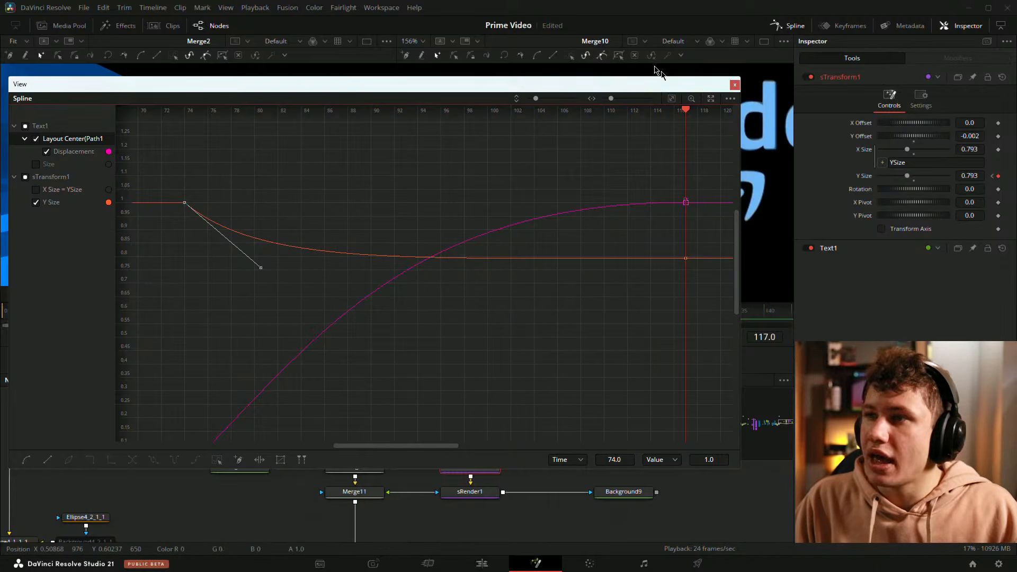
{"action": "left_click", "coordinate": [734, 85]}
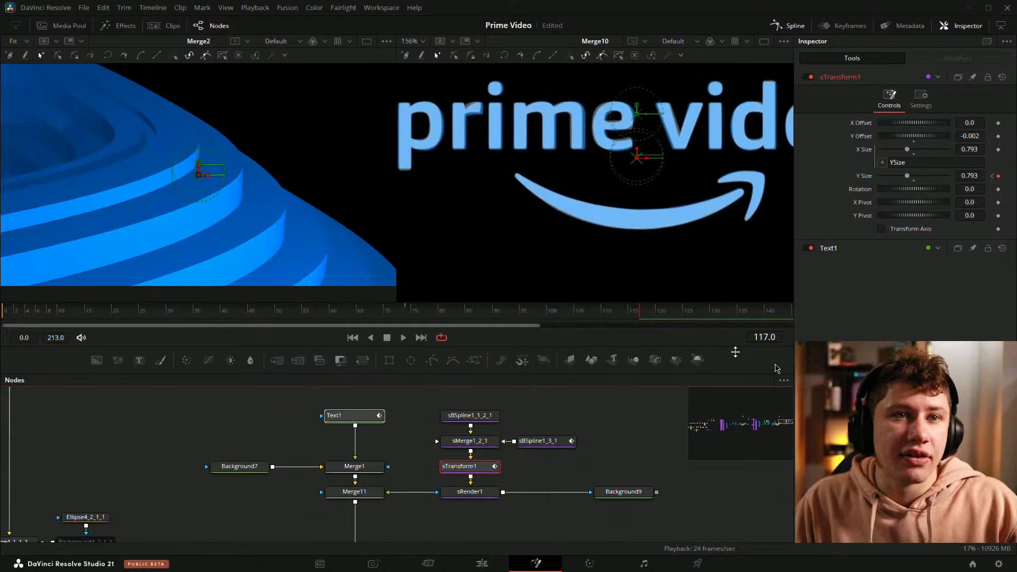
{"action": "left_click_drag", "start_coordinate": [565, 435], "coordinate": [437, 410]}
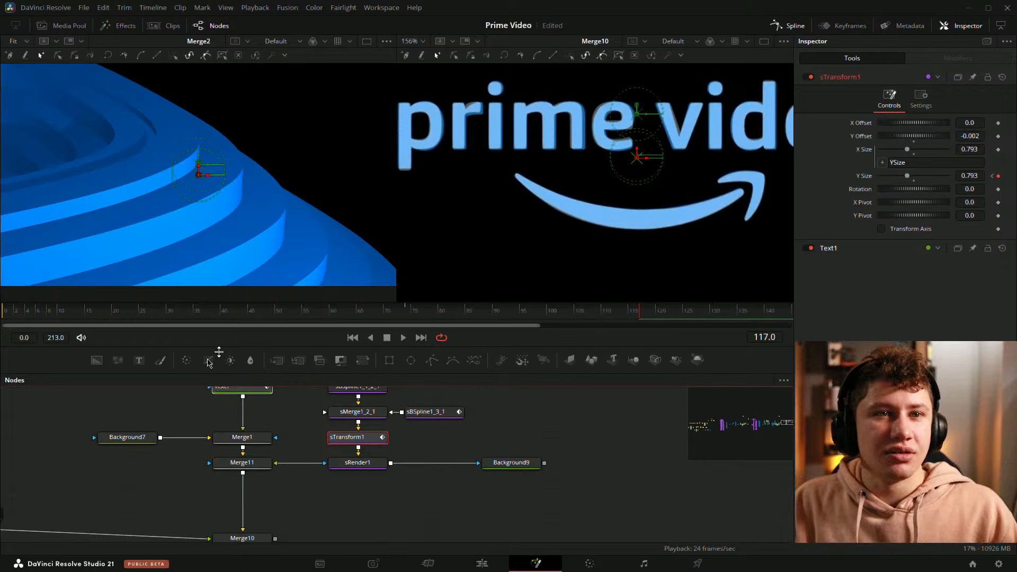
{"action": "left_click_drag", "start_coordinate": [289, 487], "coordinate": [459, 489]}
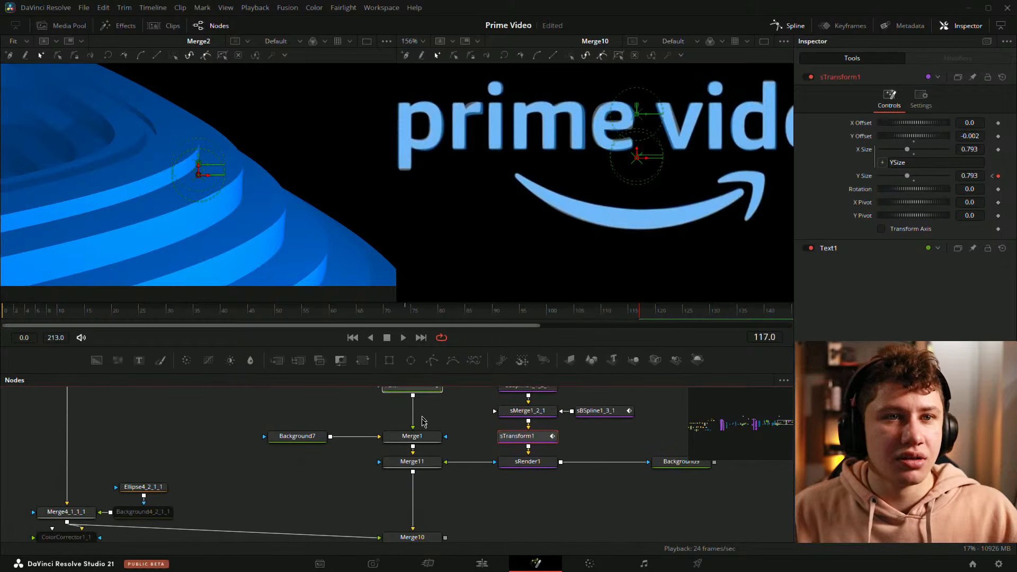
{"action": "left_click_drag", "start_coordinate": [422, 416], "coordinate": [566, 448]}
{"action": "left_click_drag", "start_coordinate": [498, 457], "coordinate": [377, 432]}
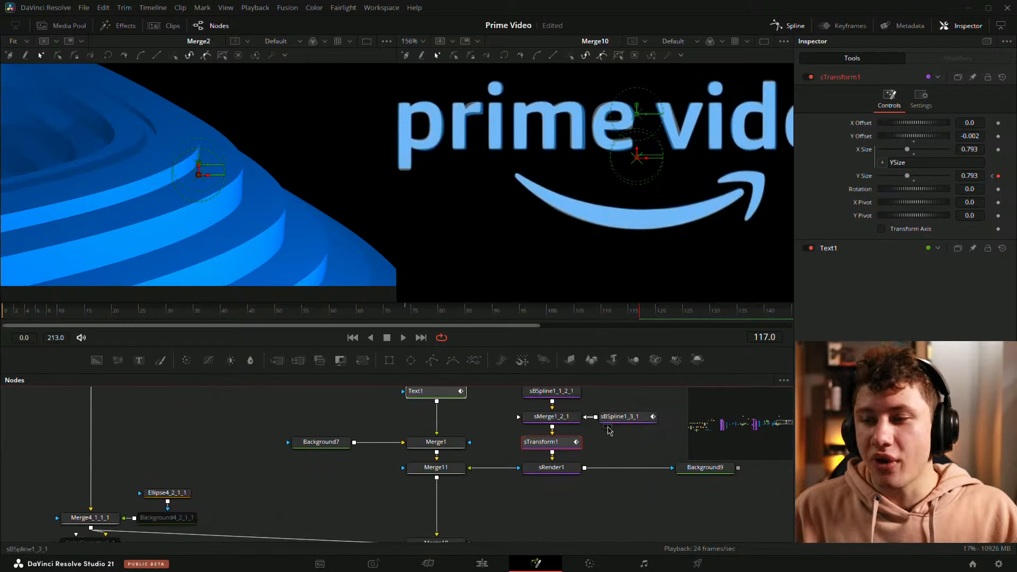
Step: Select sTransform1, open the Spline panel beside the nodes, and steepen the Y Size outgoing handle at frame 74
{"action": "left_click_drag", "start_coordinate": [652, 441], "coordinate": [385, 457]}
{"action": "left_click", "coordinate": [461, 442]}
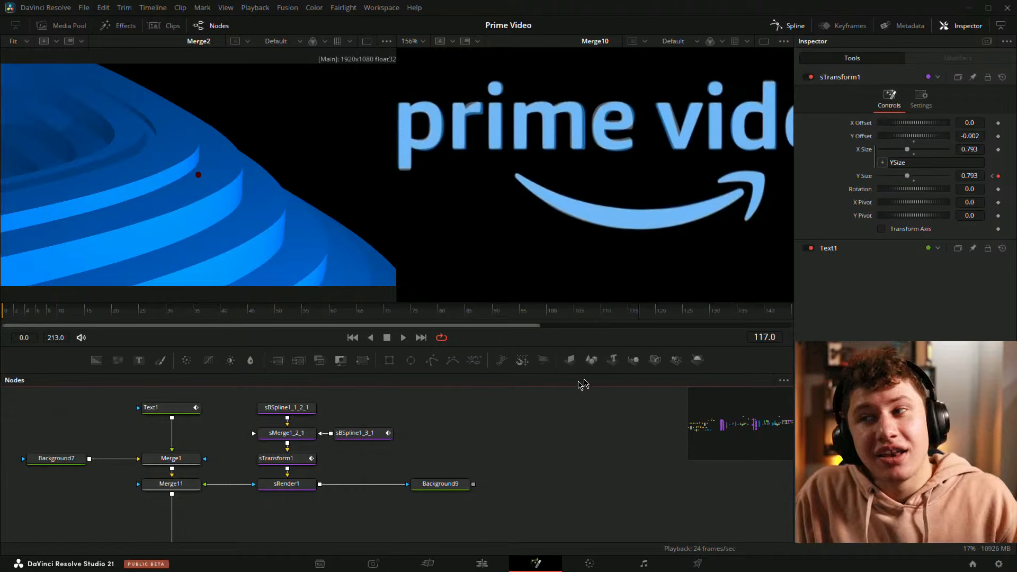
{"action": "left_click_drag", "start_coordinate": [568, 177], "coordinate": [541, 185]}
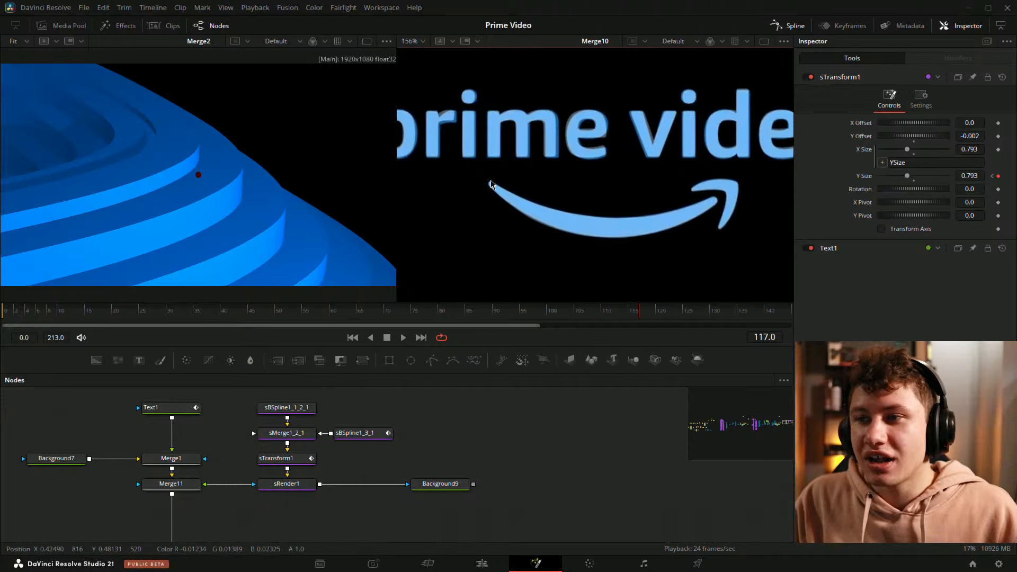
{"action": "left_click_drag", "start_coordinate": [426, 444], "coordinate": [490, 439]}
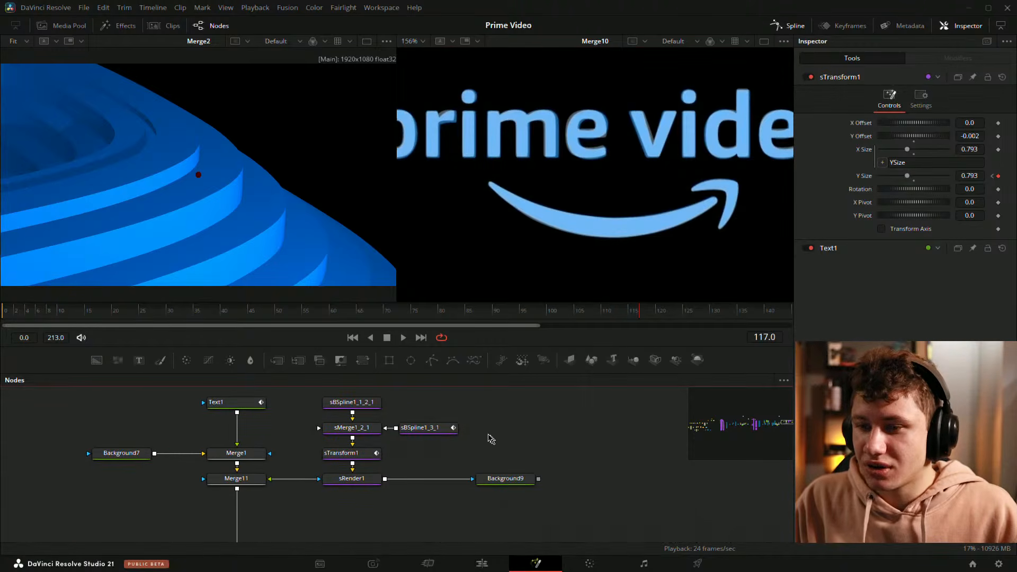
{"action": "left_click_drag", "start_coordinate": [372, 434], "coordinate": [407, 432]}
{"action": "left_click", "coordinate": [387, 456]}
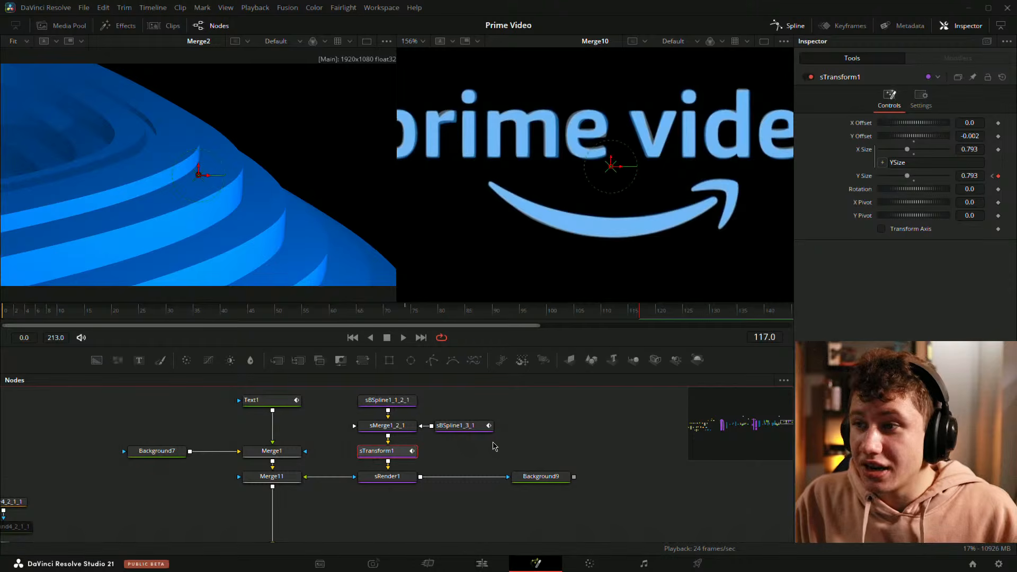
{"action": "left_click_drag", "start_coordinate": [469, 457], "coordinate": [420, 465]}
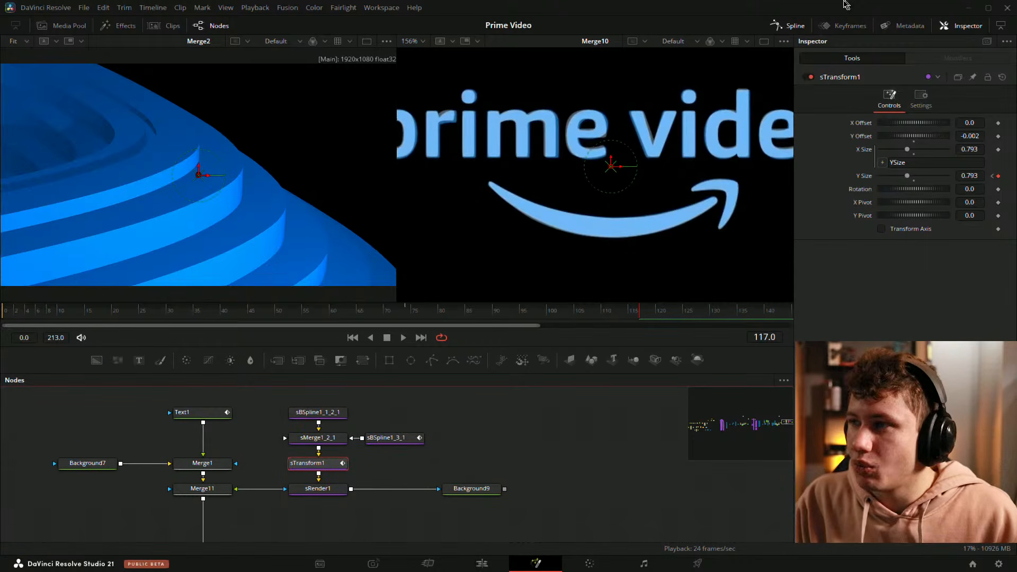
{"action": "left_click", "coordinate": [789, 26]}
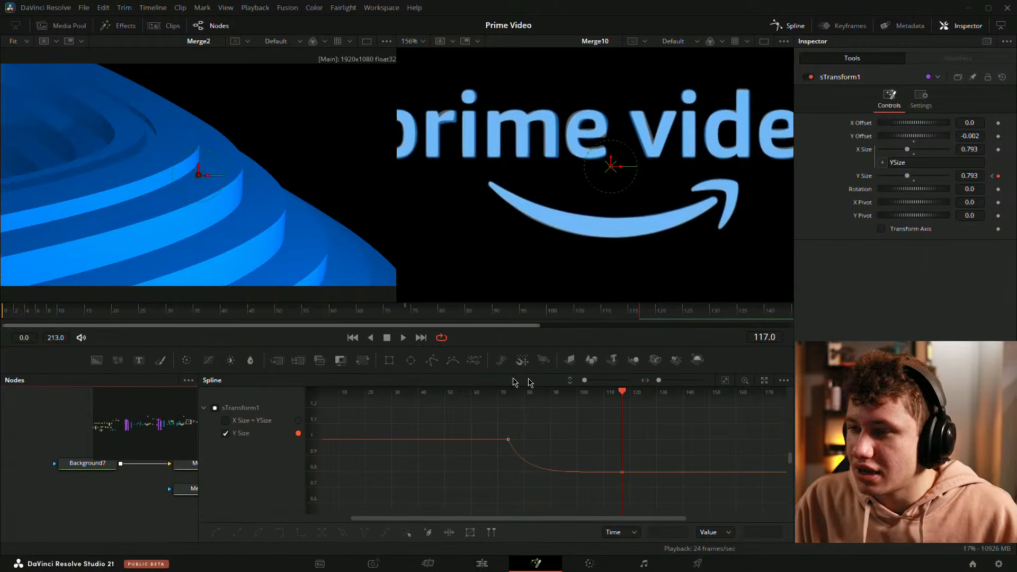
{"action": "left_click_drag", "start_coordinate": [198, 495], "coordinate": [489, 495]}
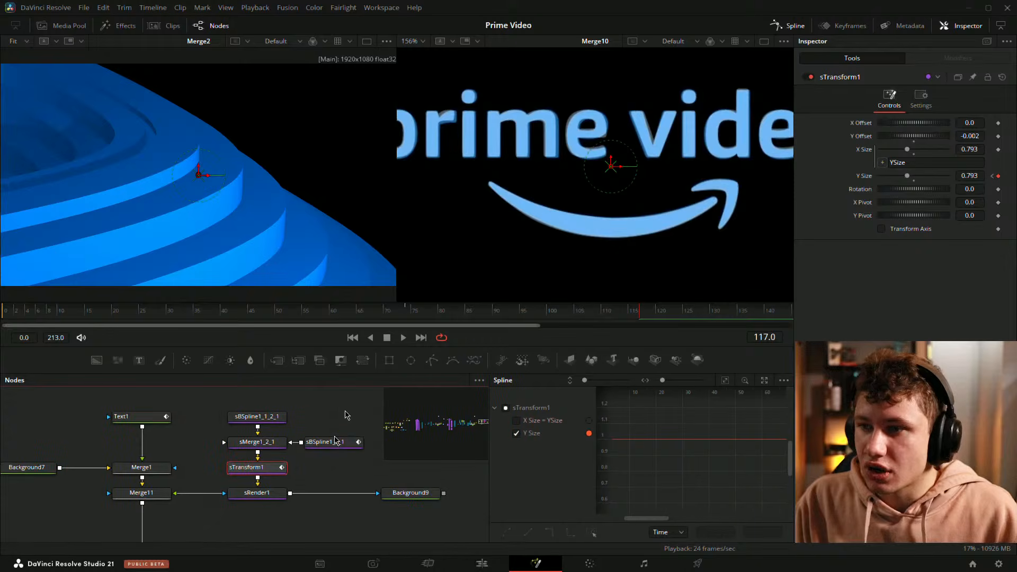
{"action": "left_click_drag", "start_coordinate": [643, 311], "coordinate": [462, 329]}
{"action": "mouse_move", "coordinate": [681, 431]}
{"action": "left_mouse_down"}
{"action": "mouse_move", "coordinate": [621, 420]}
{"action": "mouse_move", "coordinate": [682, 424]}
{"action": "left_mouse_up"}
{"action": "scroll", "coordinate": [677, 464], "scroll_direction": "up", "scroll_amount": 2}
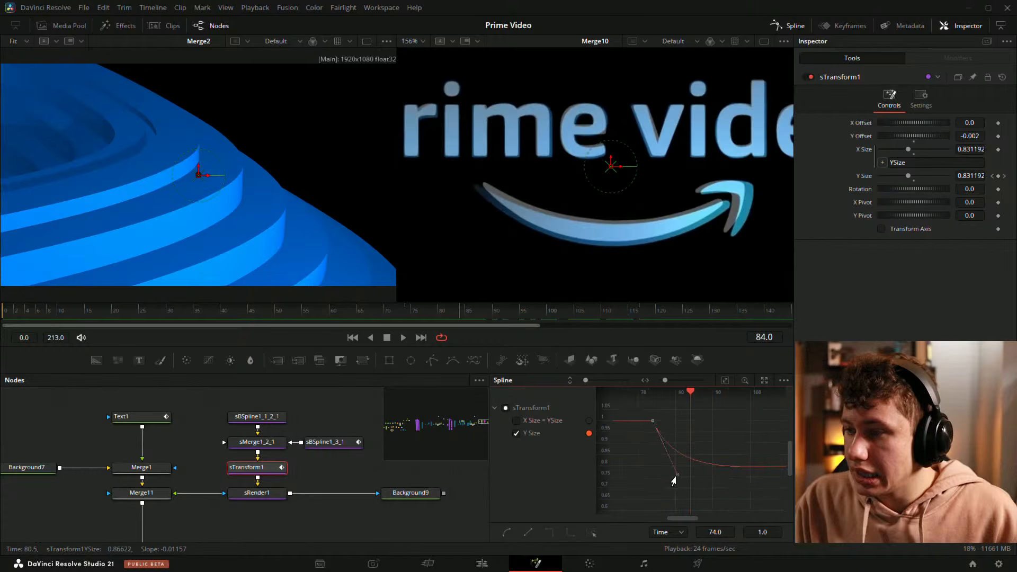
{"action": "left_click_drag", "start_coordinate": [675, 479], "coordinate": [666, 449]}
Step: Readjust the Y Size outgoing handle at frame 74 while checking the arrow around frame 78
{"action": "left_click", "coordinate": [410, 313]}
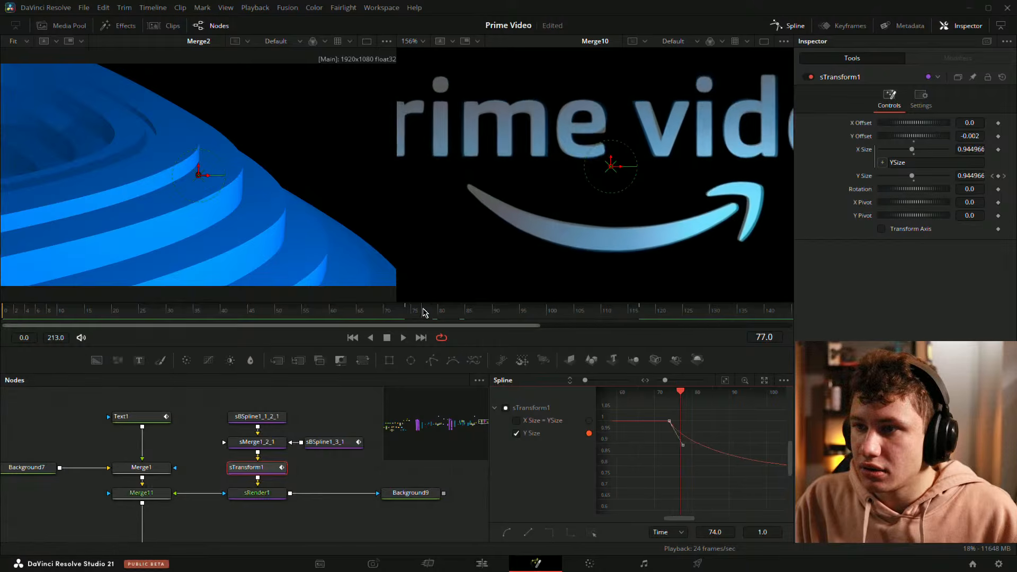
{"action": "left_click_drag", "start_coordinate": [410, 316], "coordinate": [432, 316]}
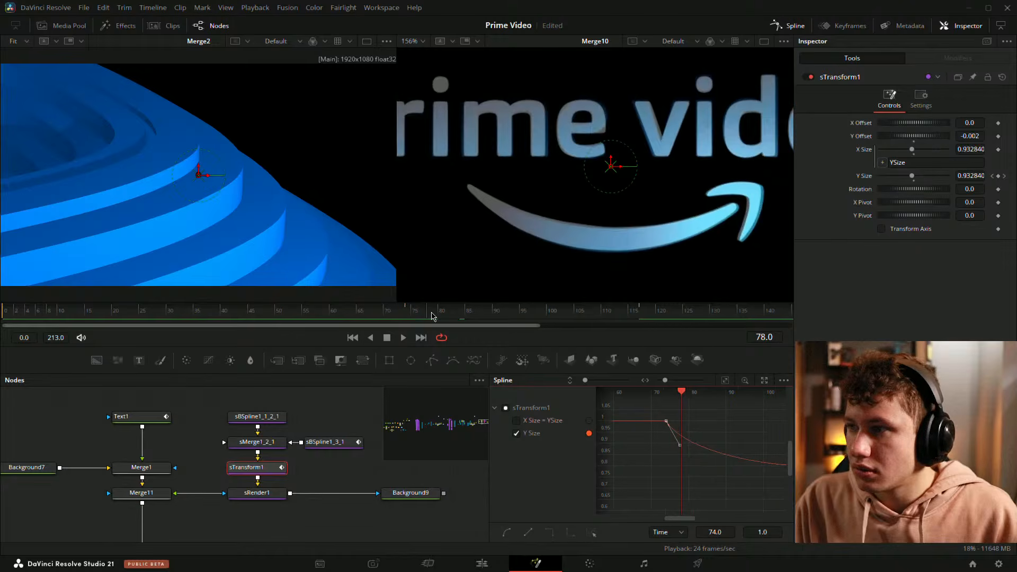
{"action": "scroll", "coordinate": [688, 442], "scroll_direction": "up", "scroll_amount": 2}
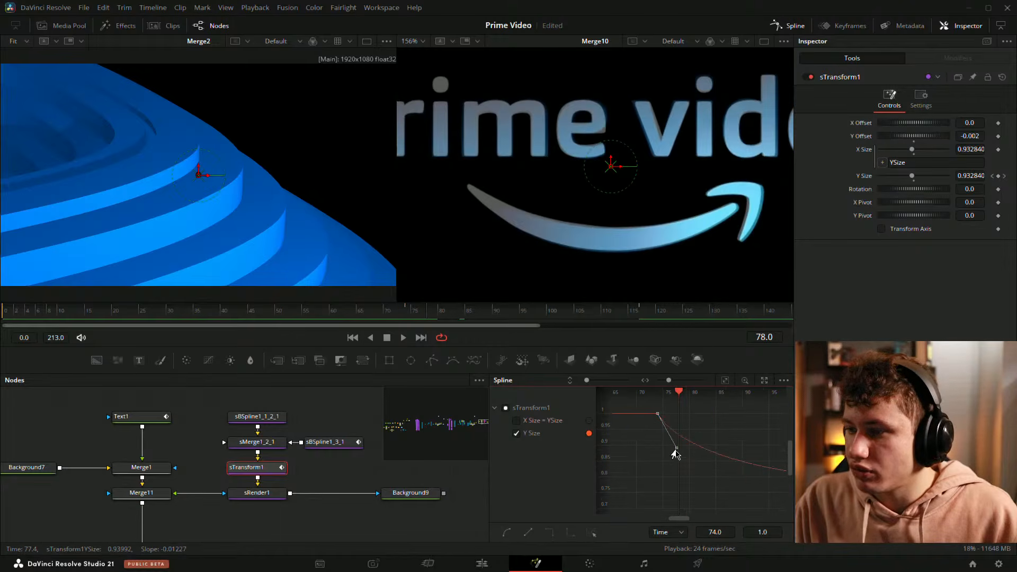
{"action": "left_click_drag", "start_coordinate": [673, 453], "coordinate": [688, 451]}
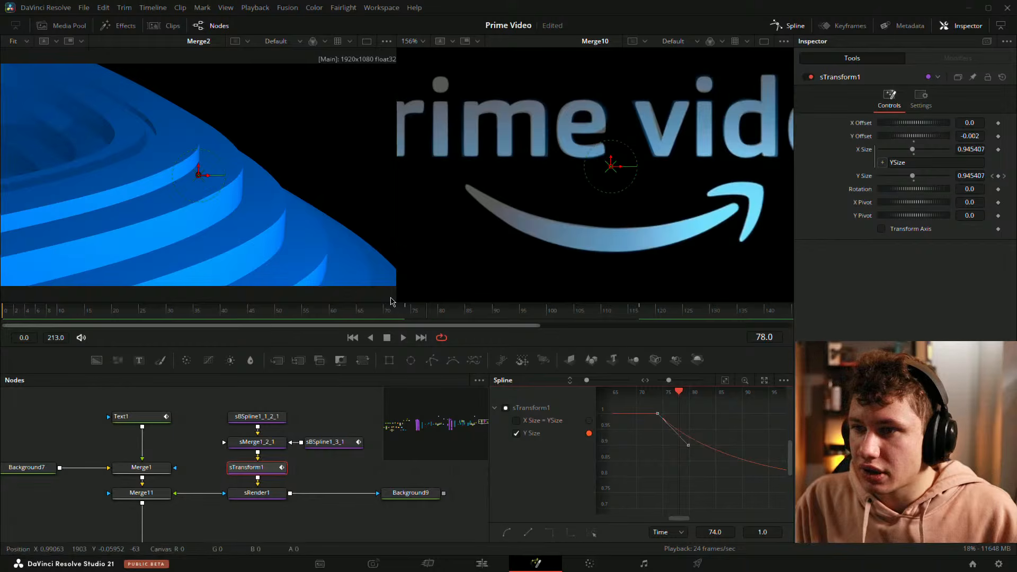
Step: Lengthen the incoming handle of the Y Size keyframe at frame 117 for a smoother ease-in
{"action": "left_click_drag", "start_coordinate": [405, 316], "coordinate": [525, 318]}
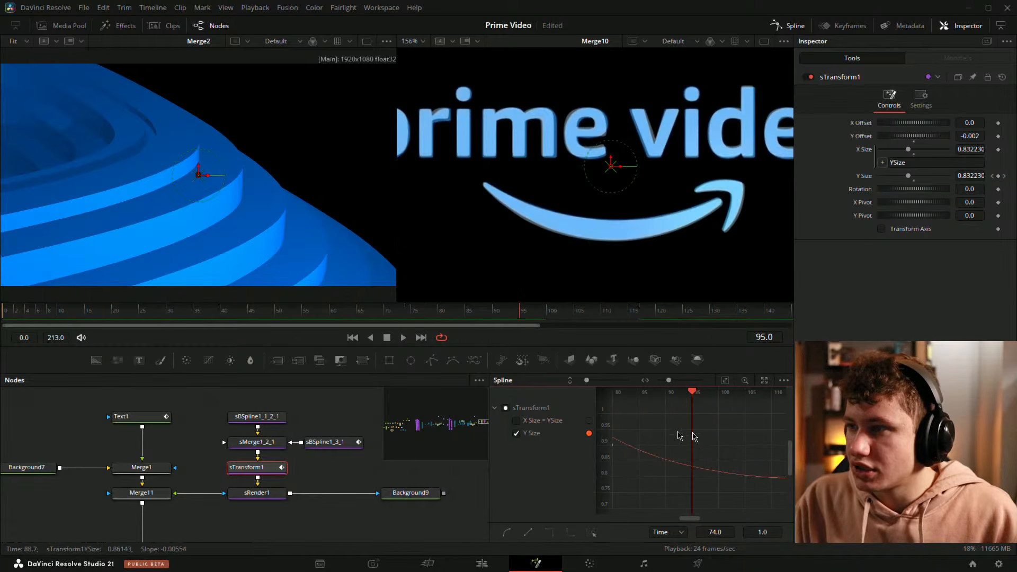
{"action": "left_click_drag", "start_coordinate": [753, 466], "coordinate": [756, 489]}
{"action": "left_click_drag", "start_coordinate": [649, 478], "coordinate": [678, 459]}
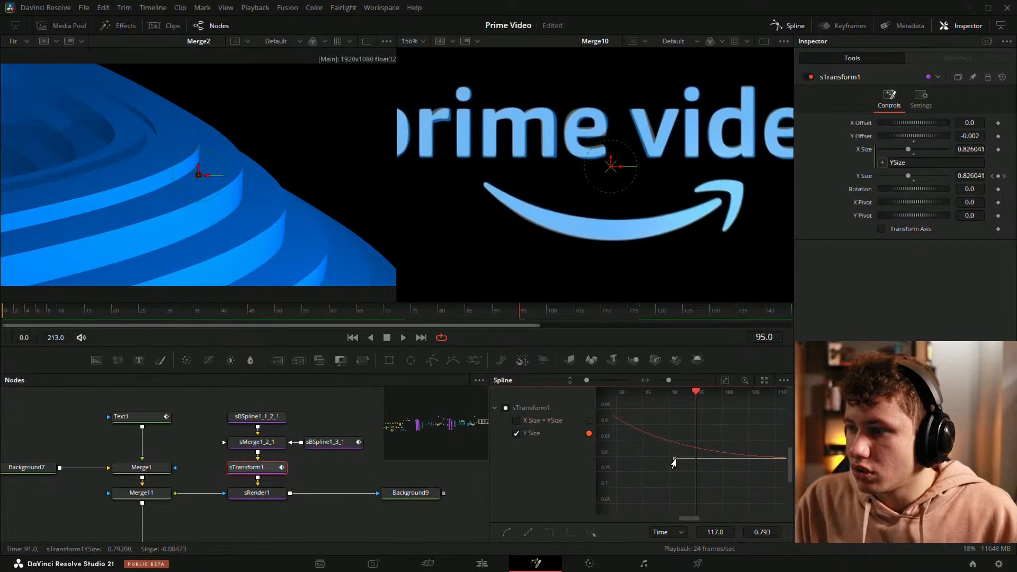
Step: Scrub and play back the arrow's scale animation from frame 74 to review the new easing
{"action": "left_click_drag", "start_coordinate": [443, 316], "coordinate": [408, 316]}
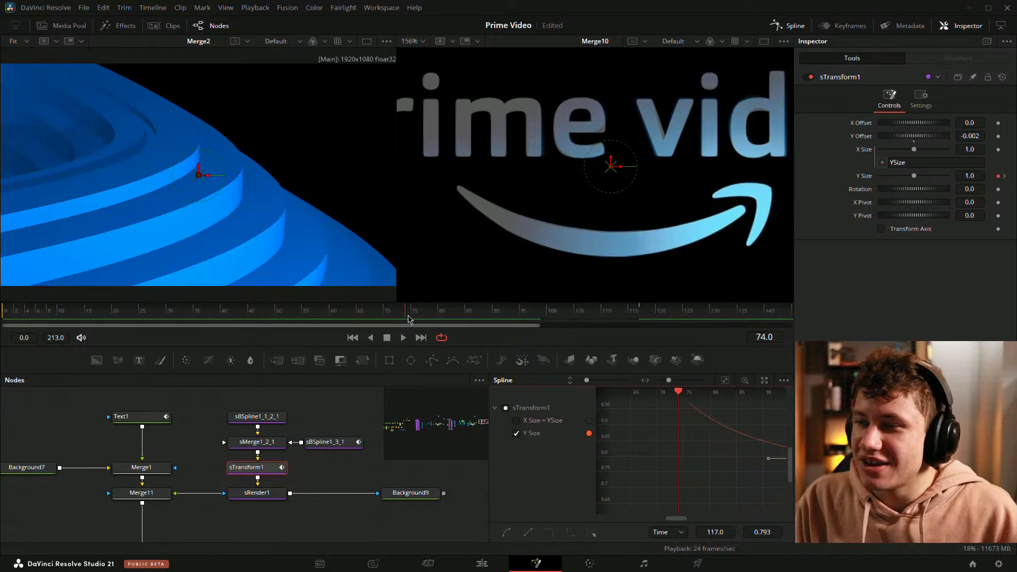
{"action": "key", "text": "space"}
{"action": "key", "text": "space"}
{"action": "left_click", "coordinate": [407, 315]}
{"action": "key", "text": "space"}
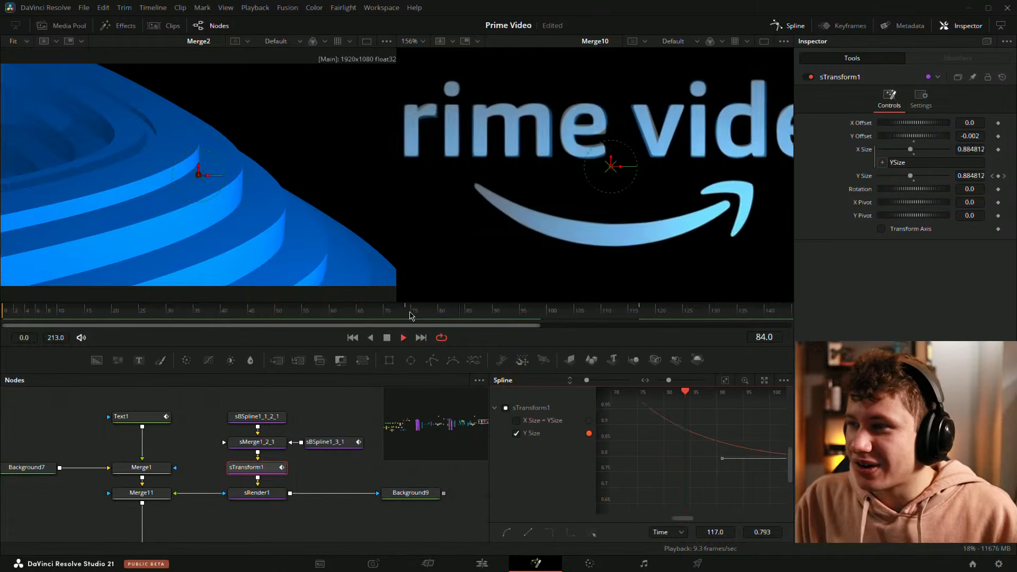
{"action": "key", "text": "space"}
{"action": "left_click", "coordinate": [413, 314]}
{"action": "key", "text": "space"}
{"action": "key", "text": "space"}
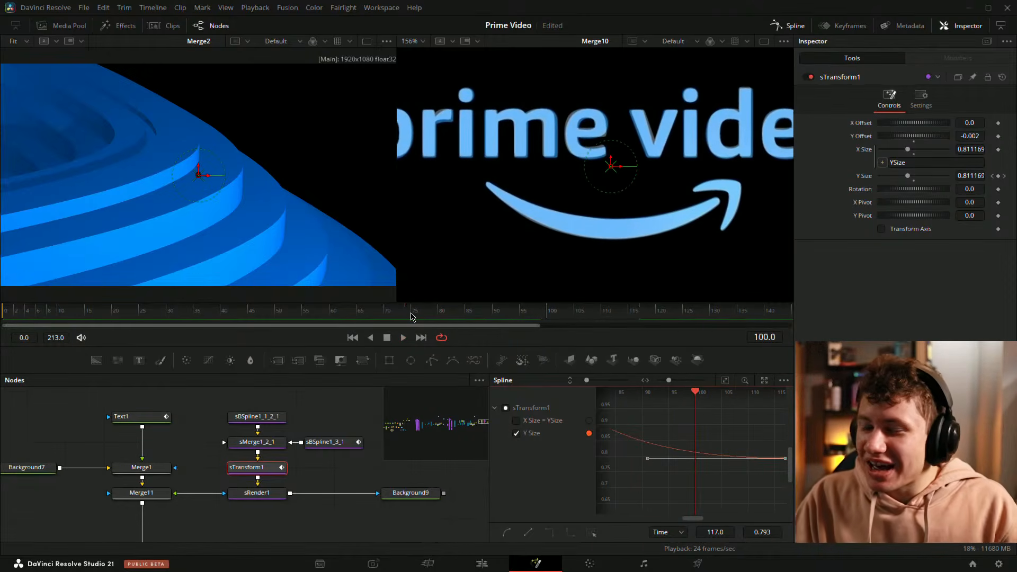
Step: Close the Spline panel and load Merge11 and Merge4_1_1_1 into the two viewers for side-by-side comparison
{"action": "left_click", "coordinate": [789, 26]}
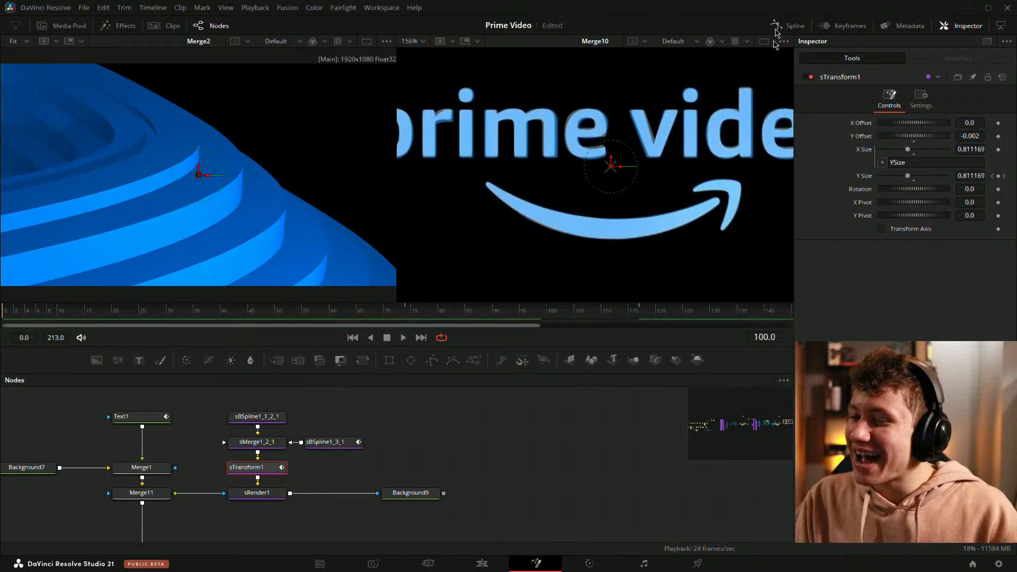
{"action": "left_click", "coordinate": [553, 489]}
{"action": "left_click_drag", "start_coordinate": [403, 314], "coordinate": [427, 313]}
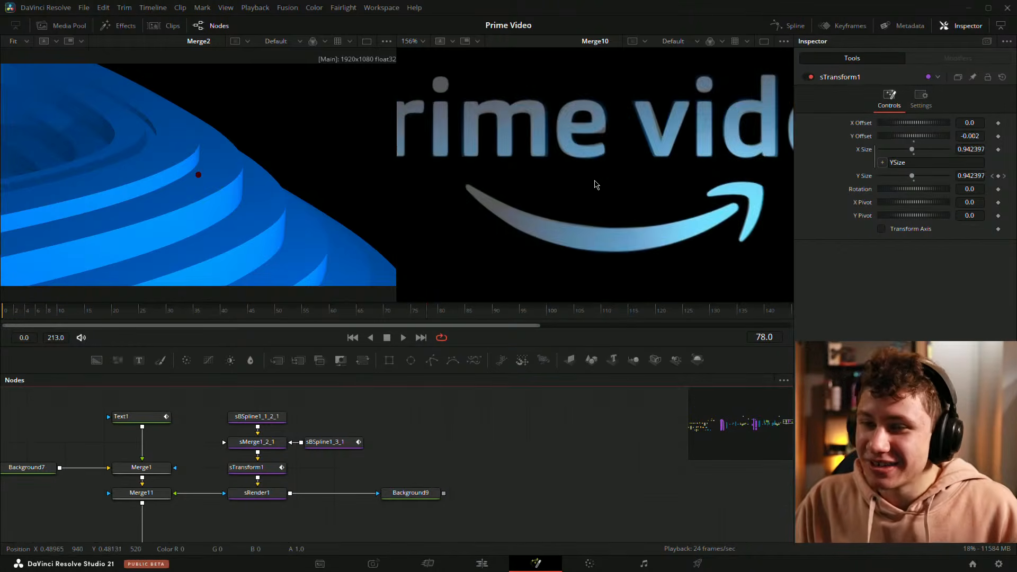
{"action": "left_click", "coordinate": [596, 182]}
{"action": "key", "text": "ctrl+f"}
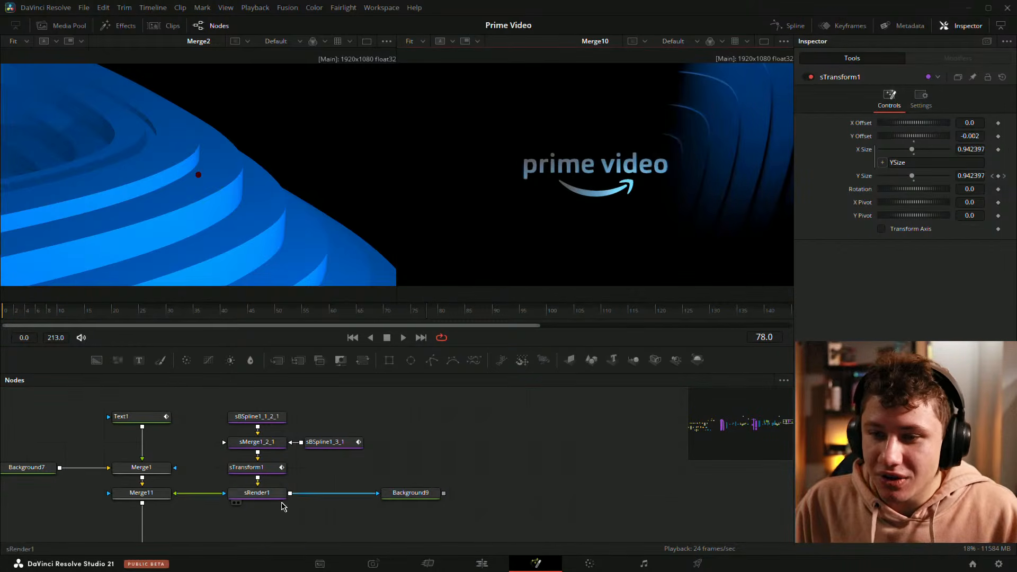
{"action": "left_click_drag", "start_coordinate": [205, 491], "coordinate": [174, 112]}
{"action": "scroll", "coordinate": [345, 507], "scroll_direction": "down", "scroll_amount": 3}
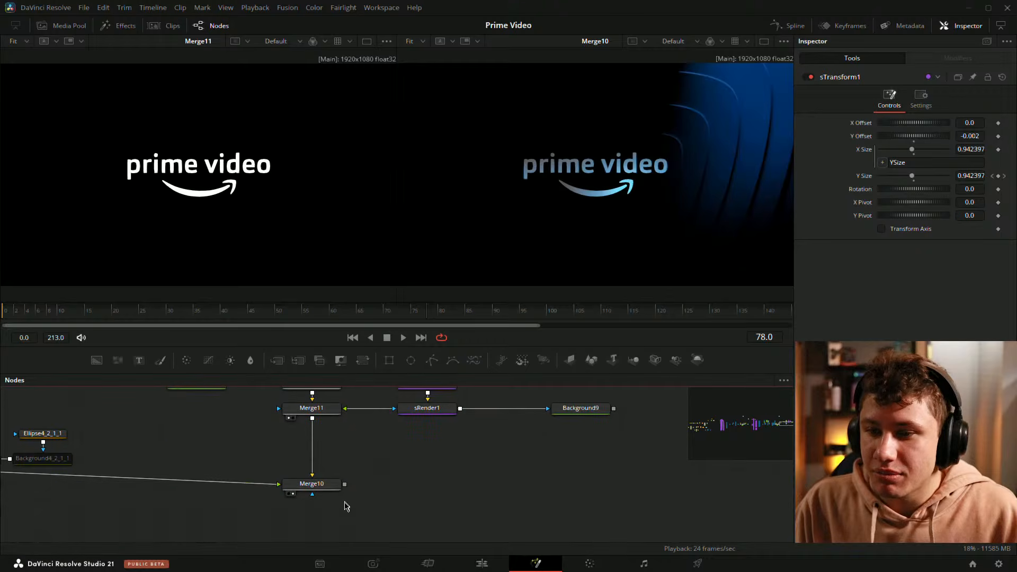
{"action": "left_click_drag", "start_coordinate": [319, 441], "coordinate": [643, 194]}
Step: Select sBSpline1_3_1 at frame 74 and step backward and forward through its shape animation keyframes
{"action": "left_click_drag", "start_coordinate": [391, 313], "coordinate": [408, 325]}
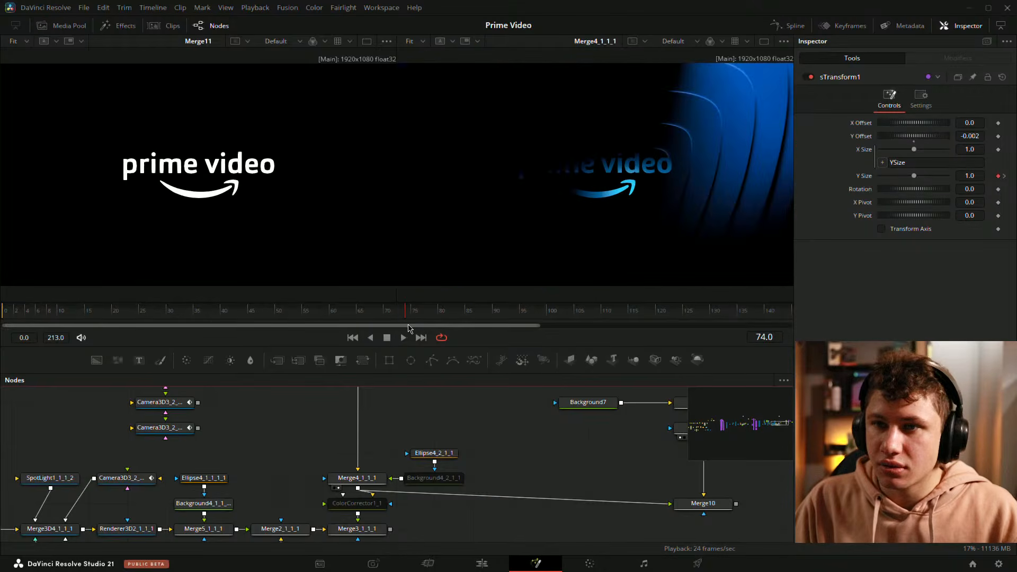
{"action": "left_click_drag", "start_coordinate": [667, 475], "coordinate": [538, 488]}
{"action": "left_click_drag", "start_coordinate": [657, 393], "coordinate": [446, 473]}
{"action": "left_click", "coordinate": [532, 477]}
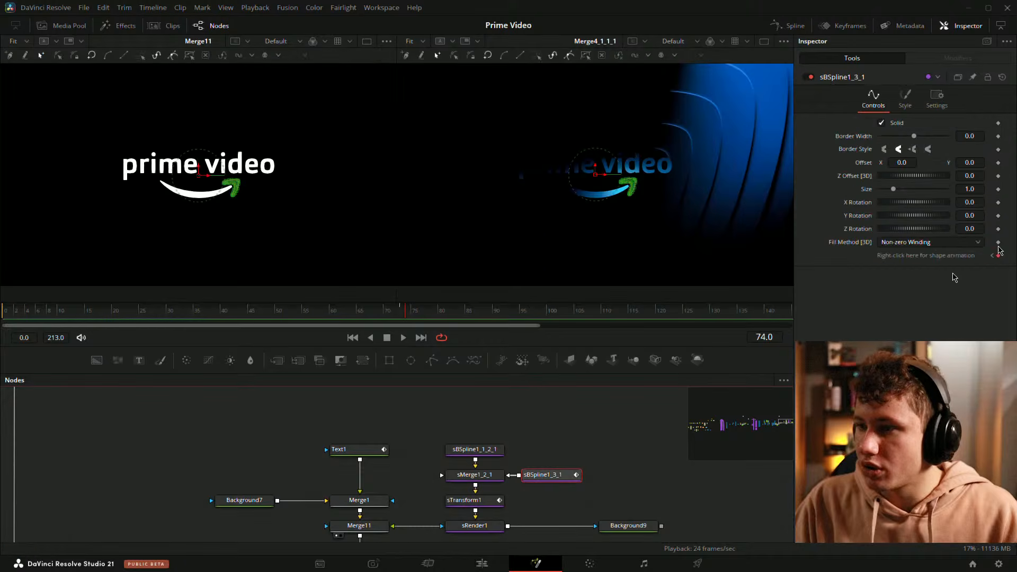
{"action": "left_click", "coordinate": [993, 255]}
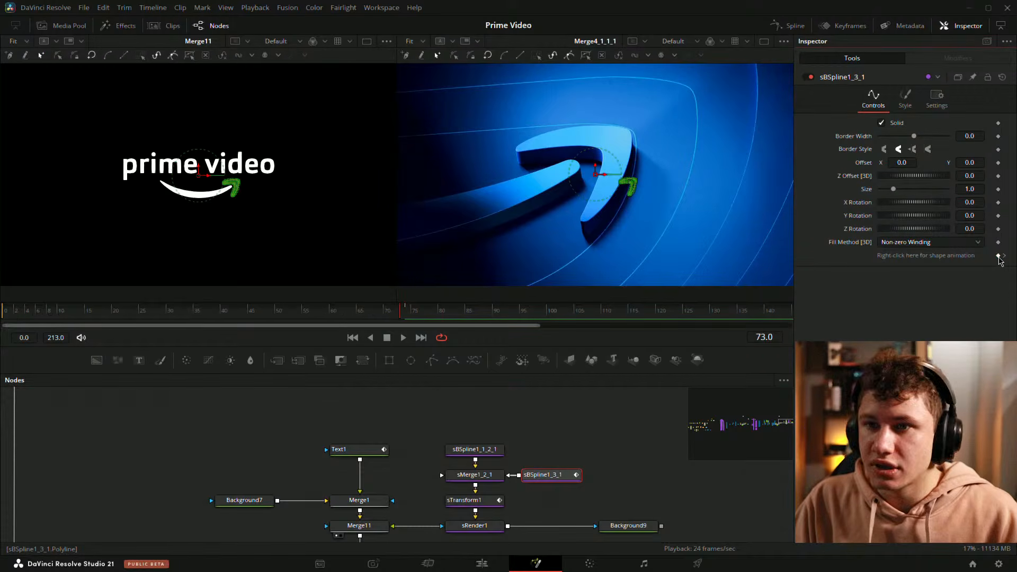
{"action": "left_click", "coordinate": [1003, 256]}
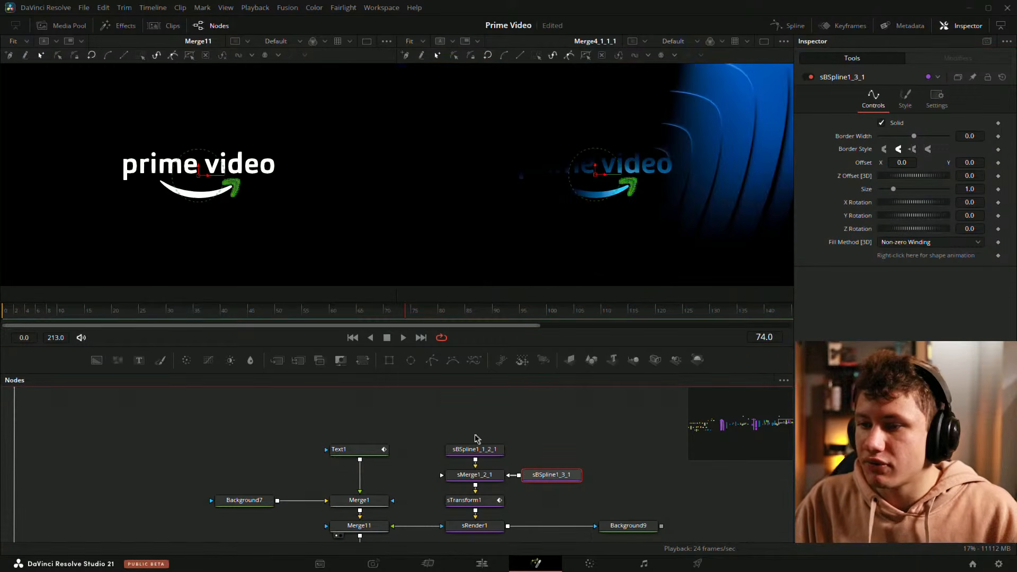
Step: Fit the viewers and play back the animation, comparing the reference logo with the animated version
{"action": "left_click", "coordinate": [489, 425]}
{"action": "scroll", "coordinate": [254, 190], "scroll_direction": "up", "scroll_amount": 5}
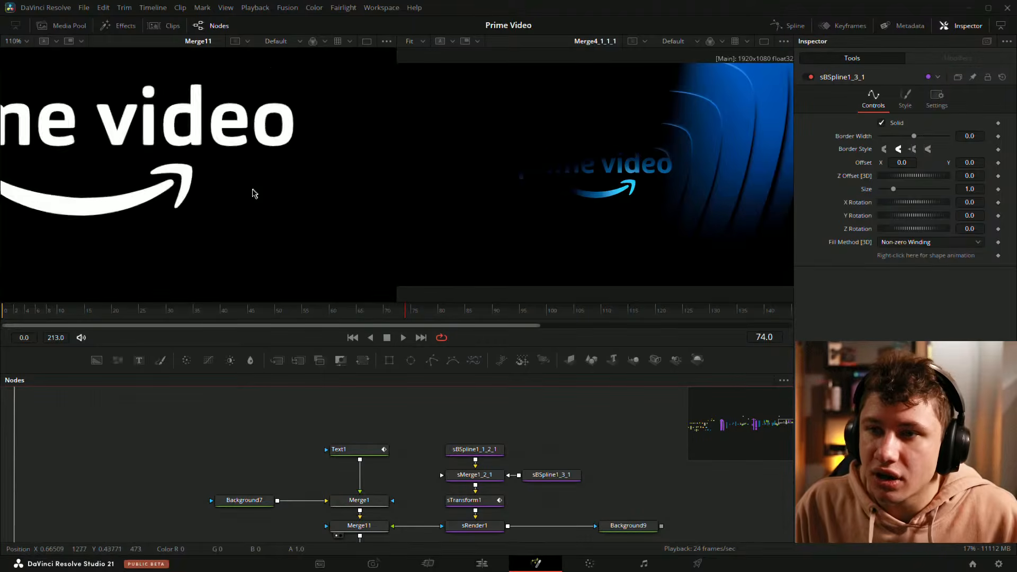
{"action": "key", "text": "ctrl+f"}
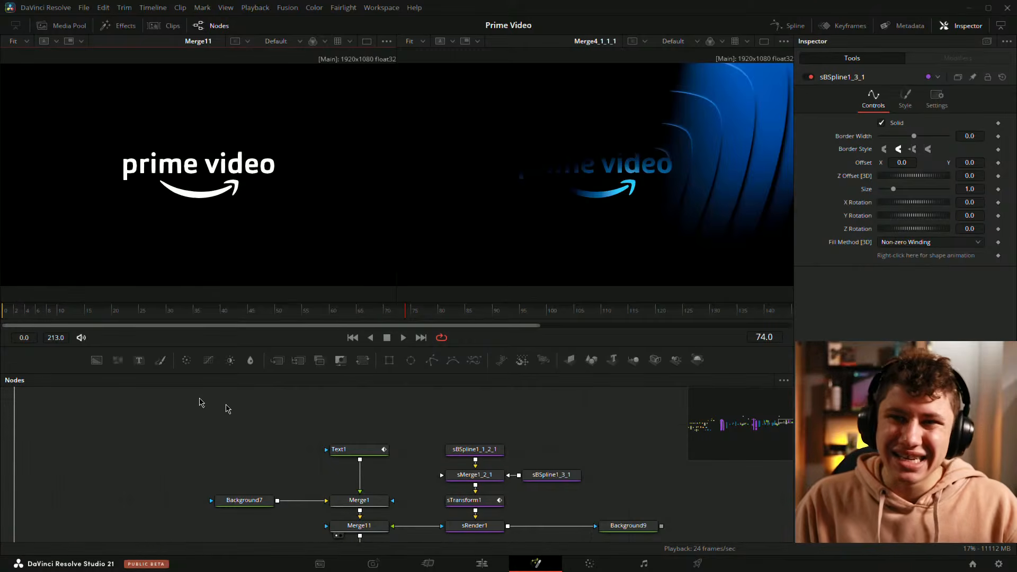
{"action": "left_click_drag", "start_coordinate": [391, 310], "coordinate": [346, 322]}
{"action": "key", "text": "space"}
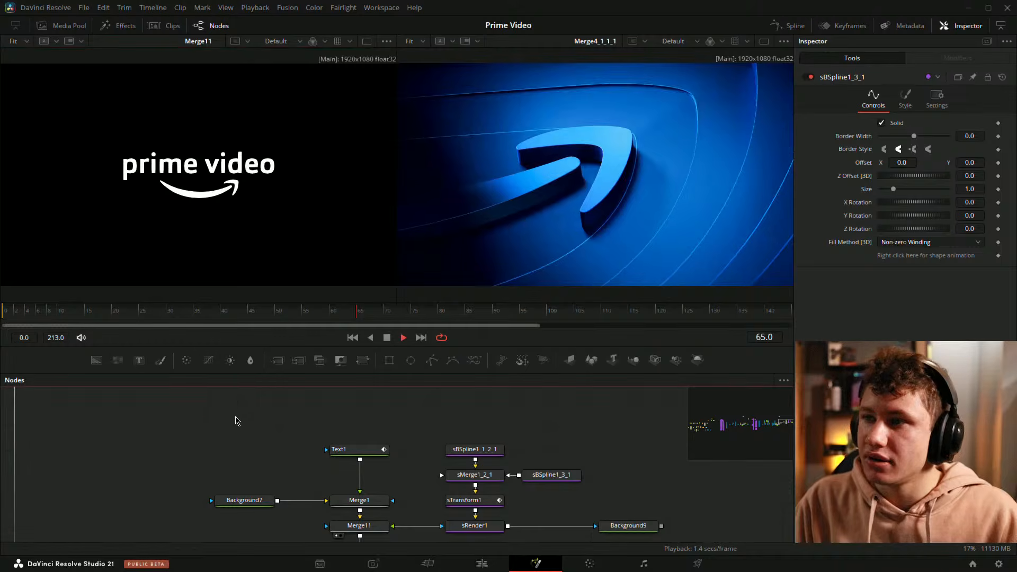
{"action": "left_click", "coordinate": [366, 316]}
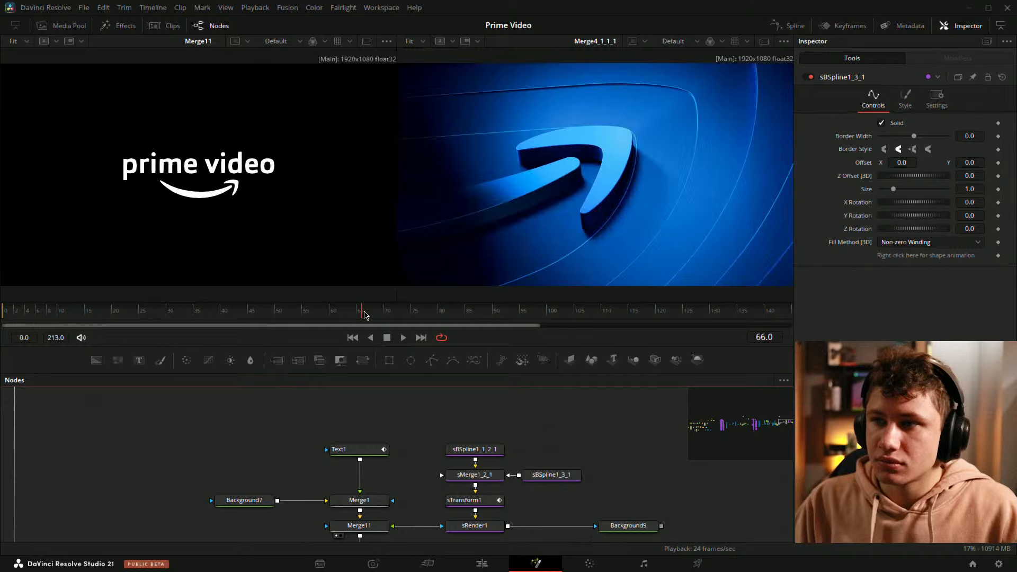
{"action": "key", "text": "space"}
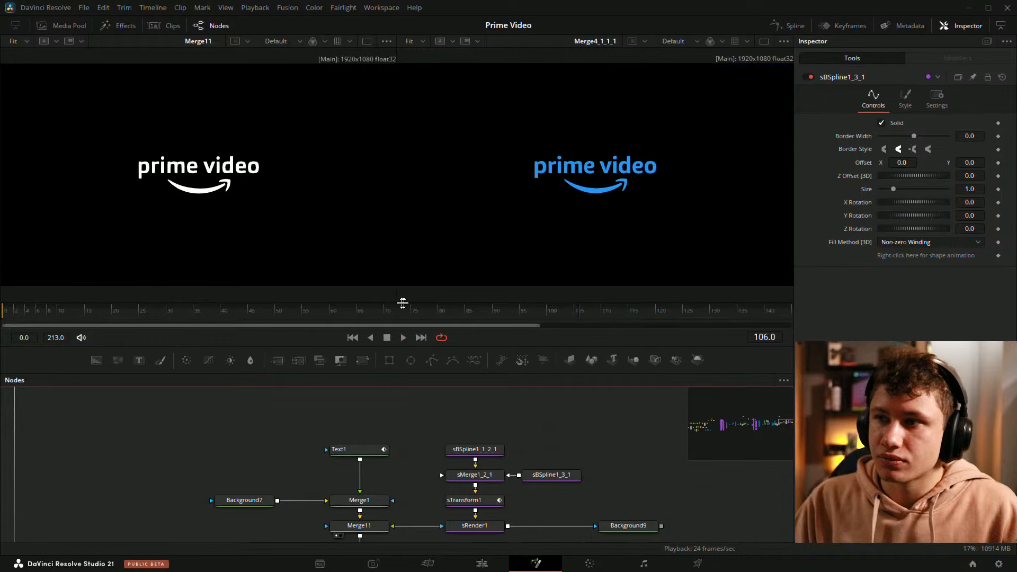
Step: Zoom into the animated logo and scrub around frames 74 to 83 to inspect the arrow
{"action": "left_click_drag", "start_coordinate": [402, 302], "coordinate": [416, 331]}
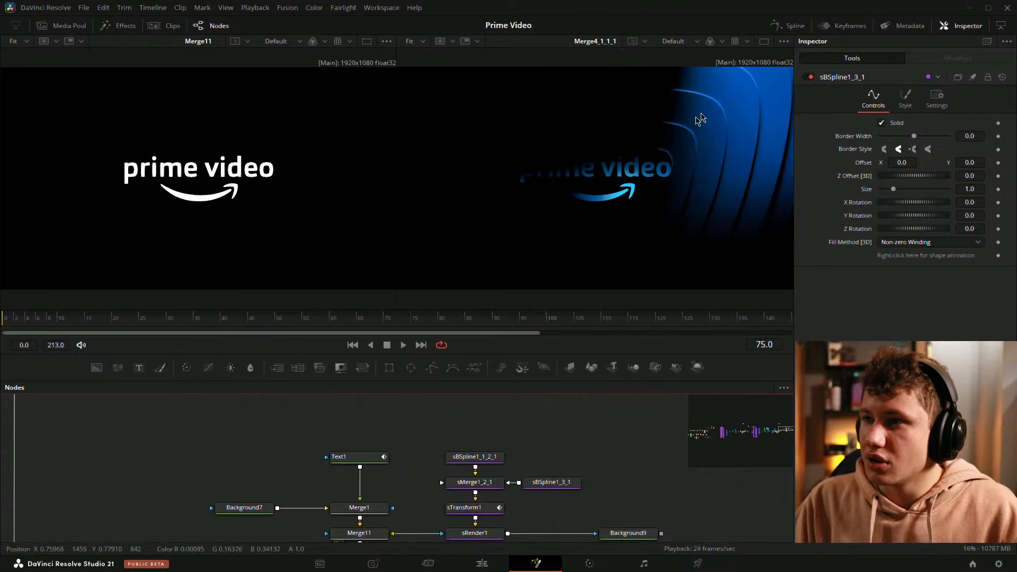
{"action": "scroll", "coordinate": [579, 186], "scroll_direction": "up", "scroll_amount": 2}
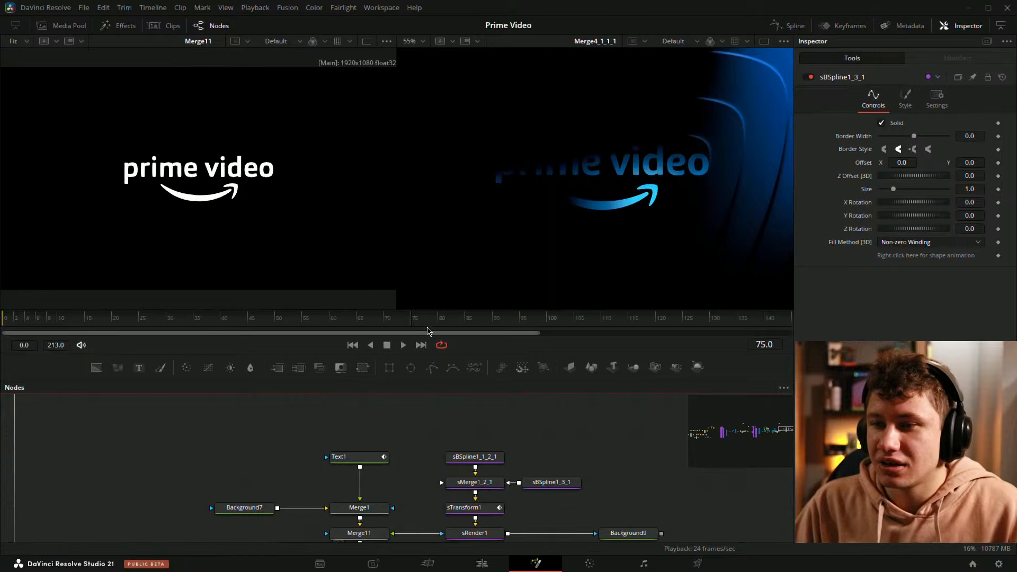
{"action": "mouse_move", "coordinate": [407, 320]}
{"action": "left_mouse_down"}
{"action": "mouse_move", "coordinate": [386, 320]}
{"action": "mouse_move", "coordinate": [414, 326]}
{"action": "left_mouse_up"}
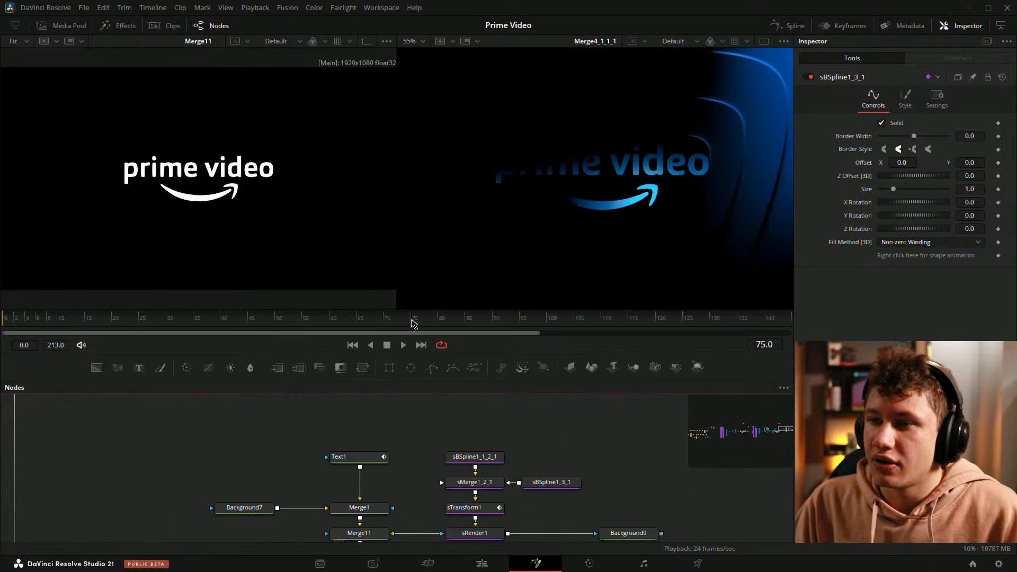
{"action": "mouse_move", "coordinate": [412, 321]}
{"action": "left_mouse_down"}
{"action": "mouse_move", "coordinate": [424, 321]}
{"action": "mouse_move", "coordinate": [406, 320]}
{"action": "left_mouse_up"}
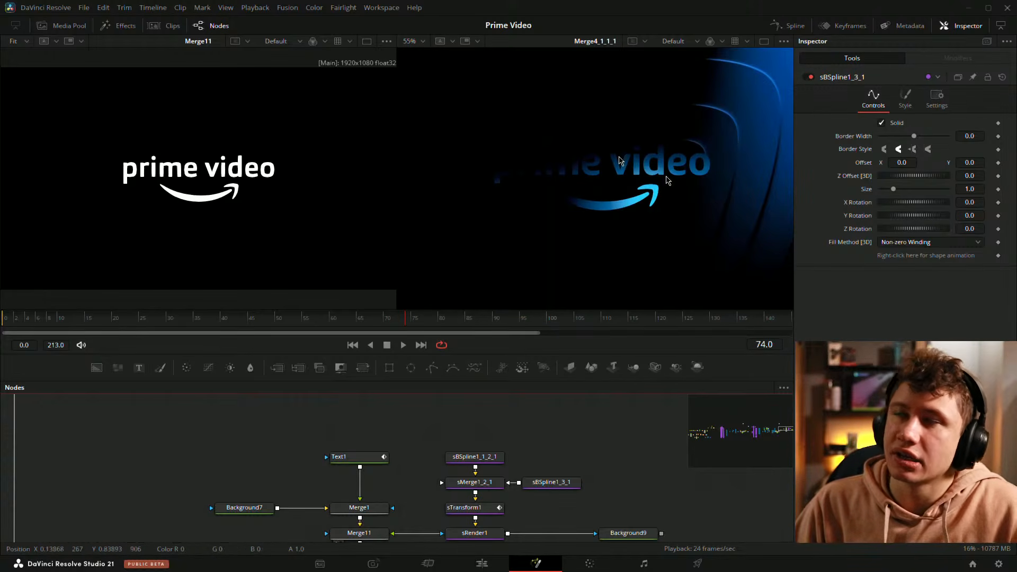
{"action": "left_click_drag", "start_coordinate": [406, 320], "coordinate": [454, 317]}
{"action": "key", "text": "ctrl+f"}
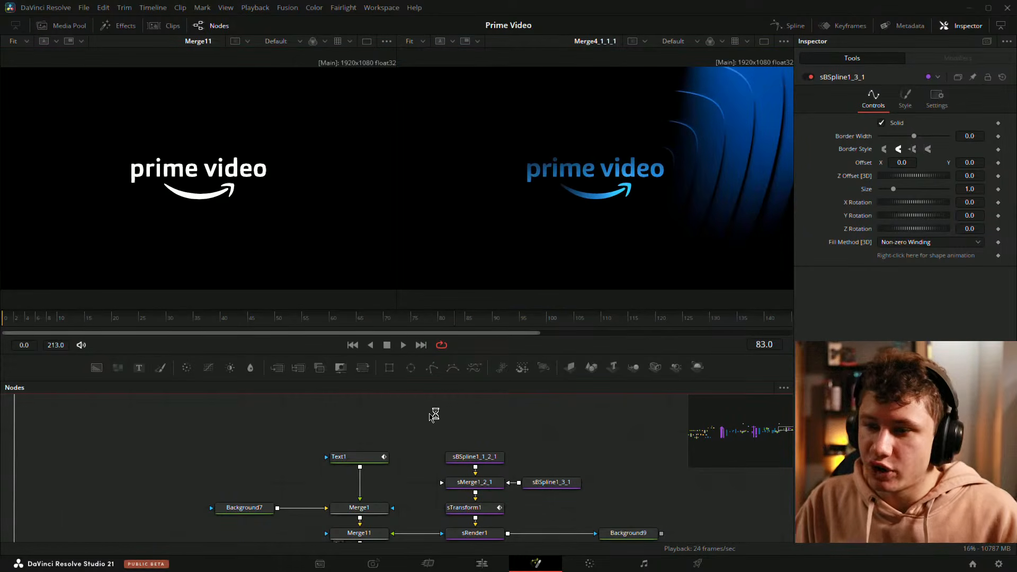
{"action": "scroll", "coordinate": [434, 415], "scroll_direction": "down", "scroll_amount": 4}
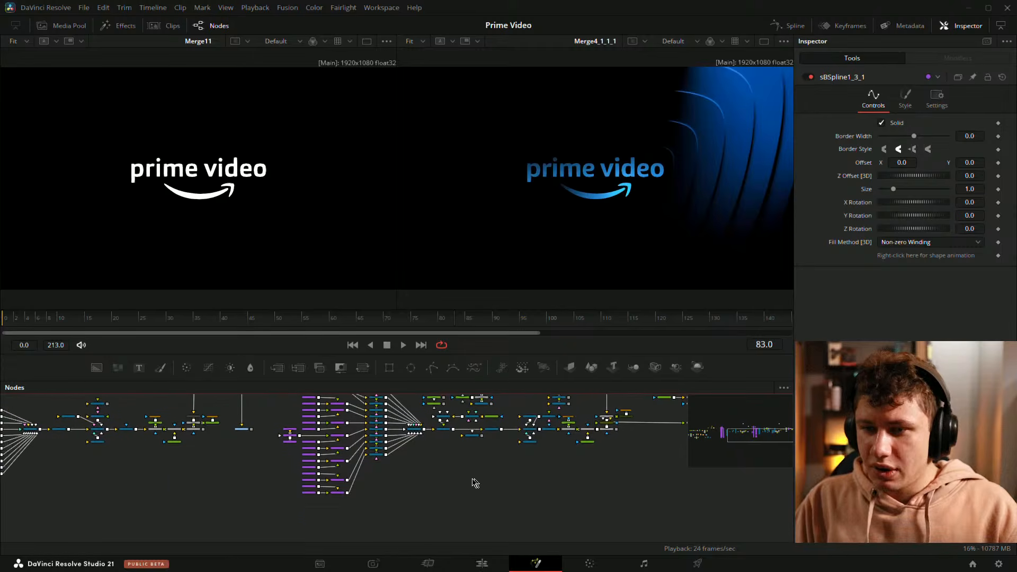
{"action": "scroll", "coordinate": [443, 508], "scroll_direction": "up", "scroll_amount": 2}
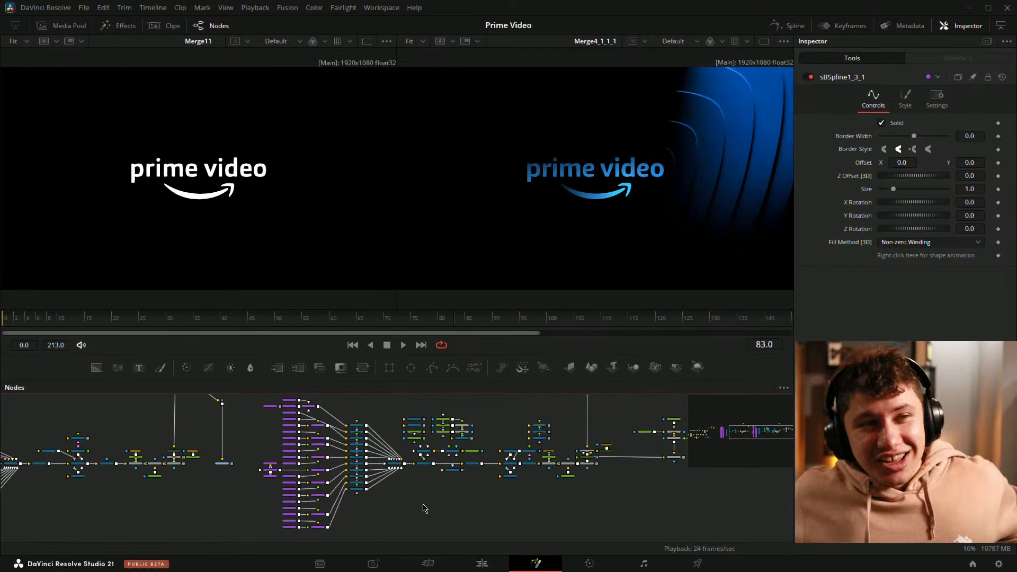
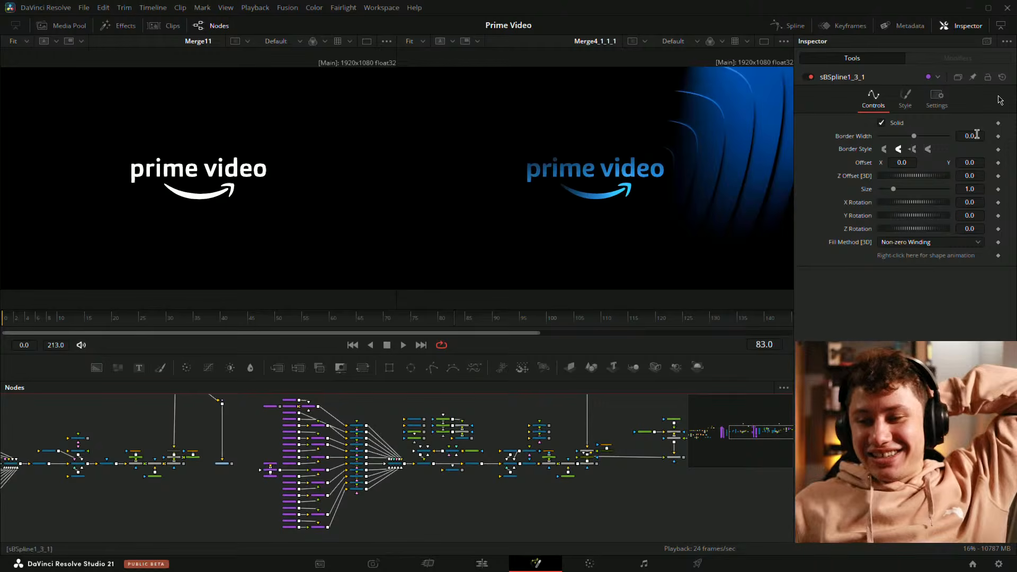
Step: Navigate the node graph to the sTransform1 node, open the Spline panel, and select sTransform1
{"action": "left_click_drag", "start_coordinate": [625, 485], "coordinate": [499, 438]}
{"action": "scroll", "coordinate": [500, 439], "scroll_direction": "up", "scroll_amount": 5}
{"action": "left_click_drag", "start_coordinate": [652, 432], "coordinate": [373, 526]}
{"action": "left_click", "coordinate": [476, 455]}
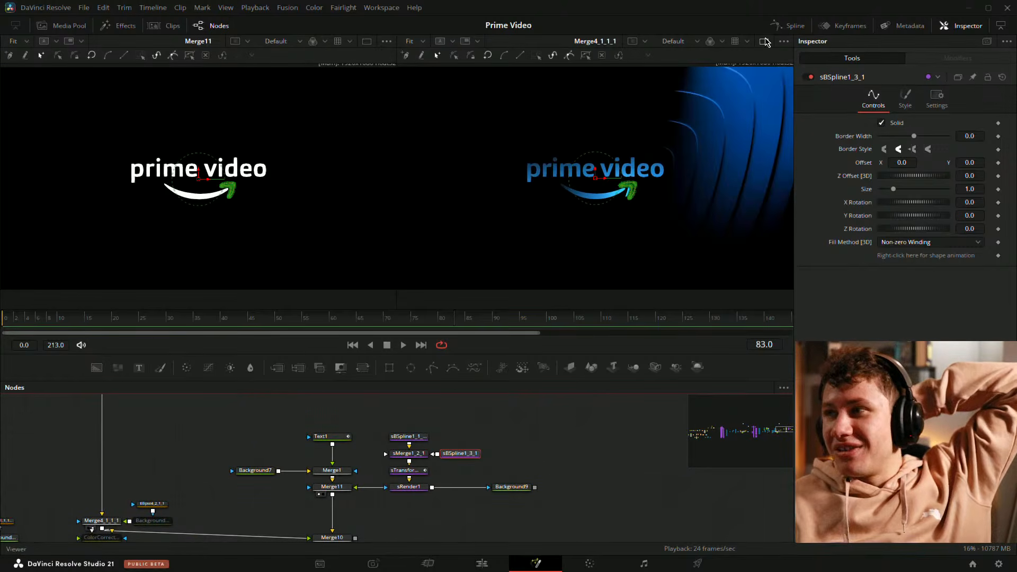
{"action": "left_click", "coordinate": [789, 25]}
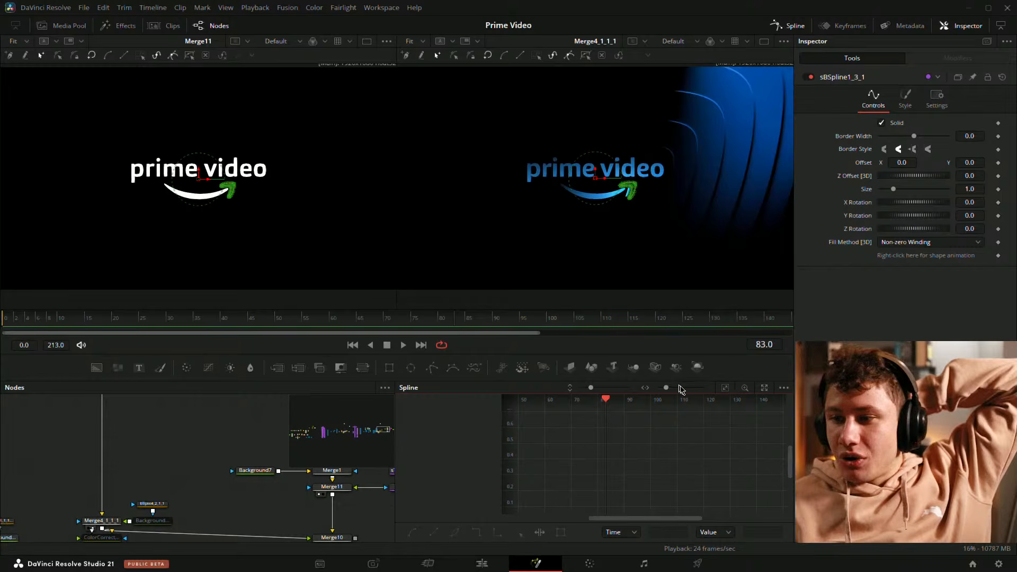
{"action": "left_click_drag", "start_coordinate": [324, 494], "coordinate": [145, 490]}
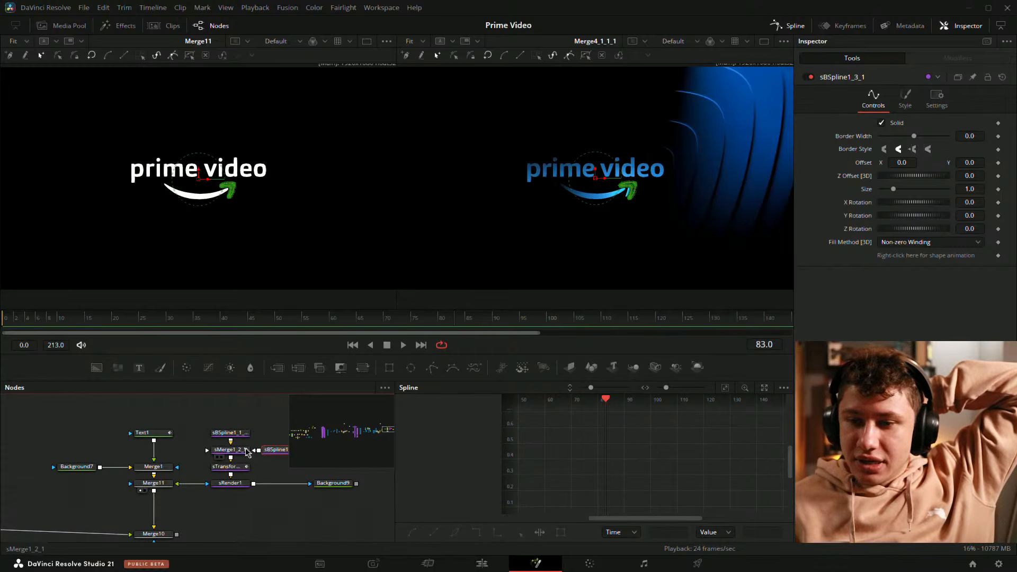
{"action": "left_click", "coordinate": [244, 470]}
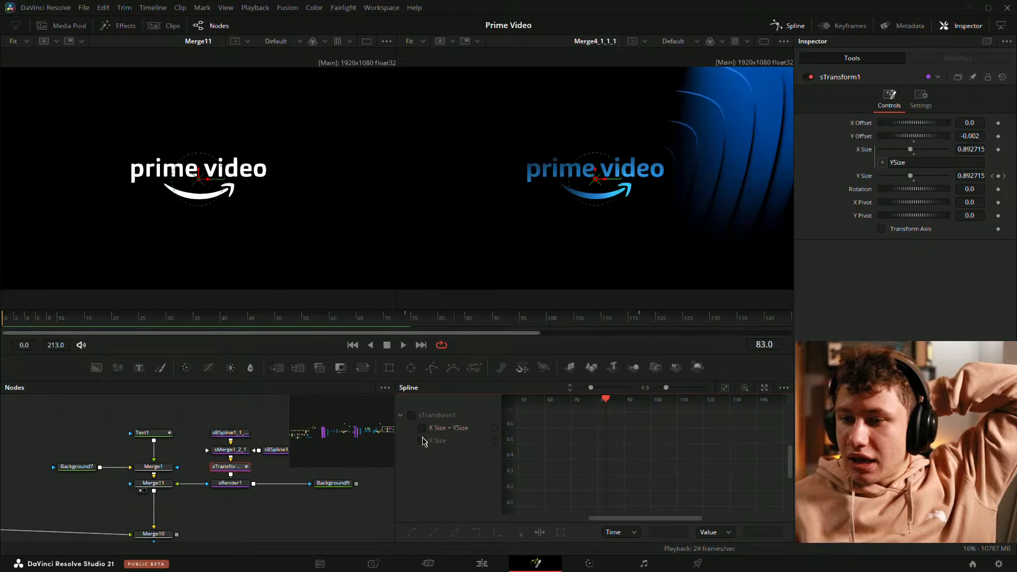
Step: Display sTransform1's Y Size curve and undock the Spline panel into an enlarged floating window
{"action": "left_click", "coordinate": [422, 440]}
{"action": "left_click", "coordinate": [726, 389]}
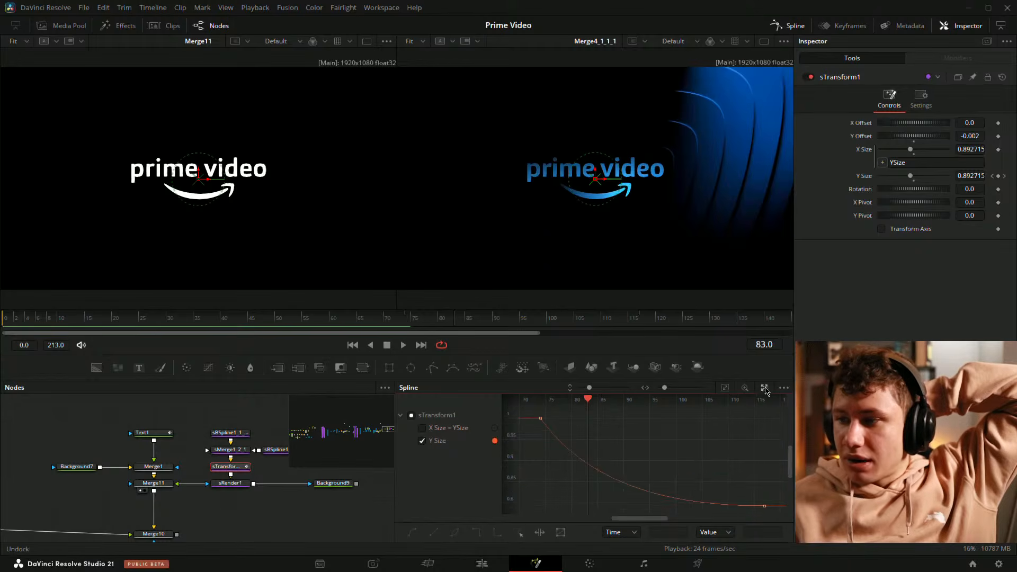
{"action": "left_click", "coordinate": [765, 388]}
{"action": "left_click_drag", "start_coordinate": [537, 379], "coordinate": [271, 124]}
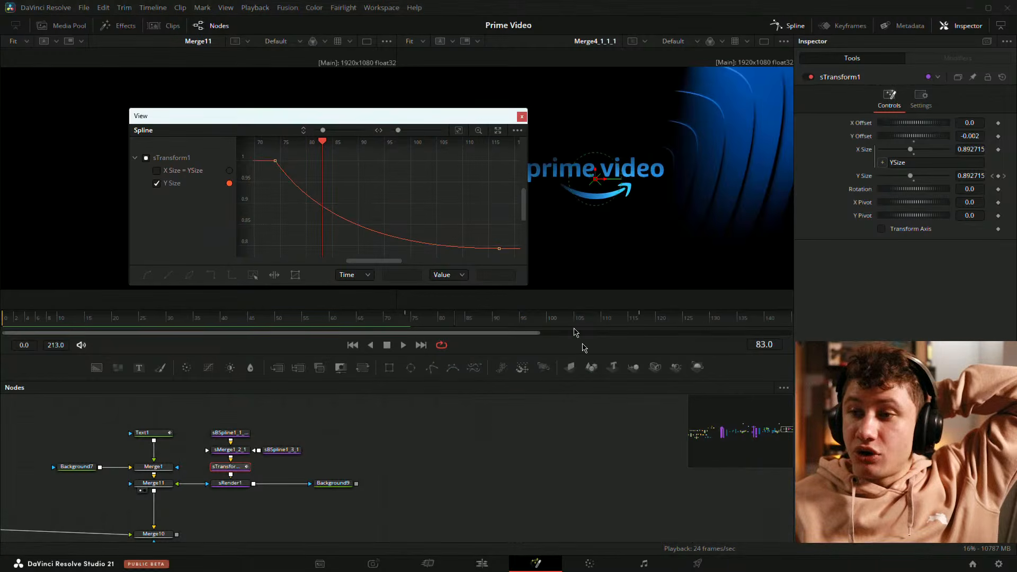
{"action": "left_click_drag", "start_coordinate": [528, 286], "coordinate": [733, 464]}
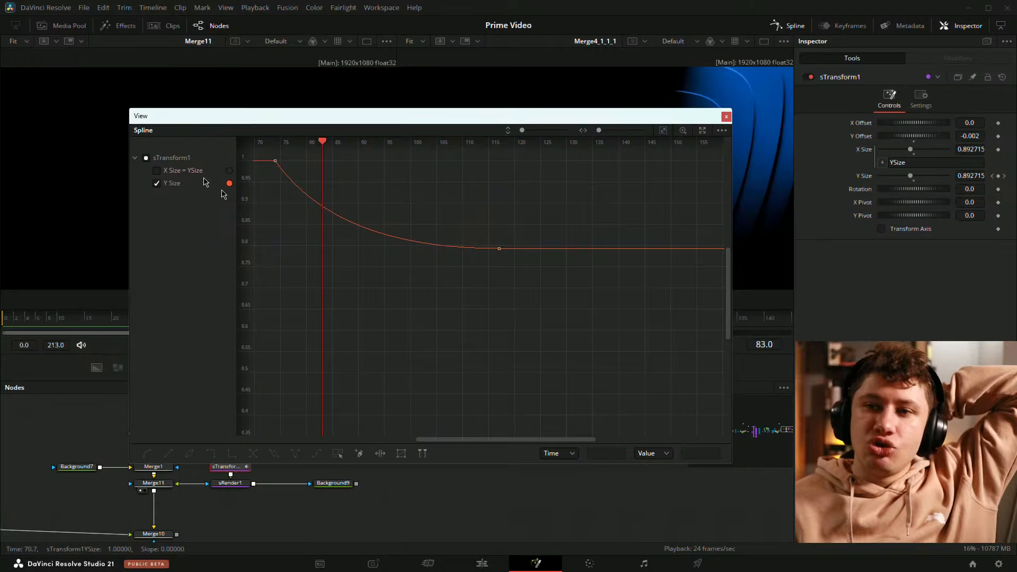
Step: Toggle the Y Size curve's visibility and zoom around the graph to inspect its easing
{"action": "left_click", "coordinate": [156, 184]}
{"action": "left_click_drag", "start_coordinate": [495, 313], "coordinate": [506, 328]}
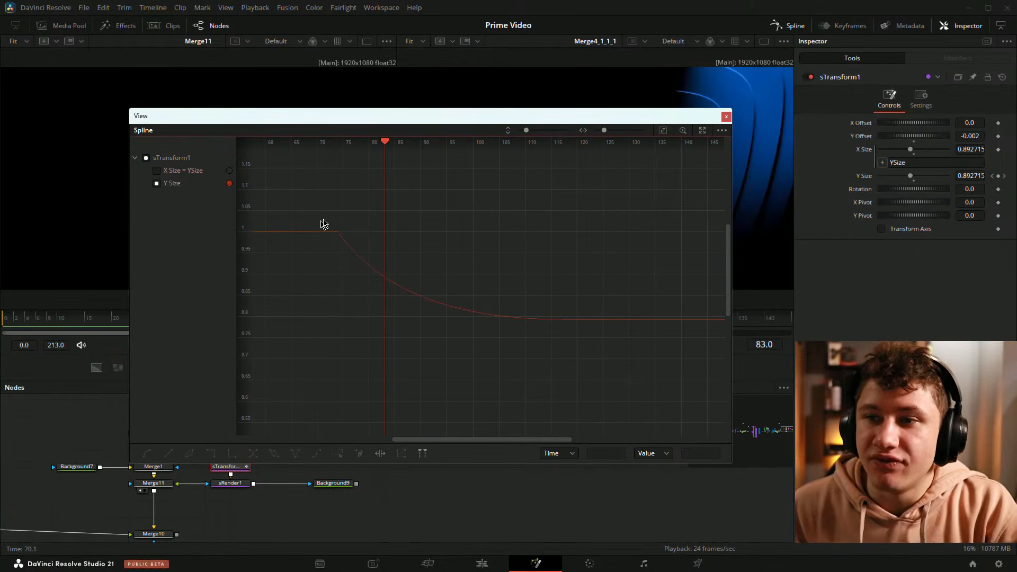
{"action": "left_click_drag", "start_coordinate": [332, 212], "coordinate": [601, 382]}
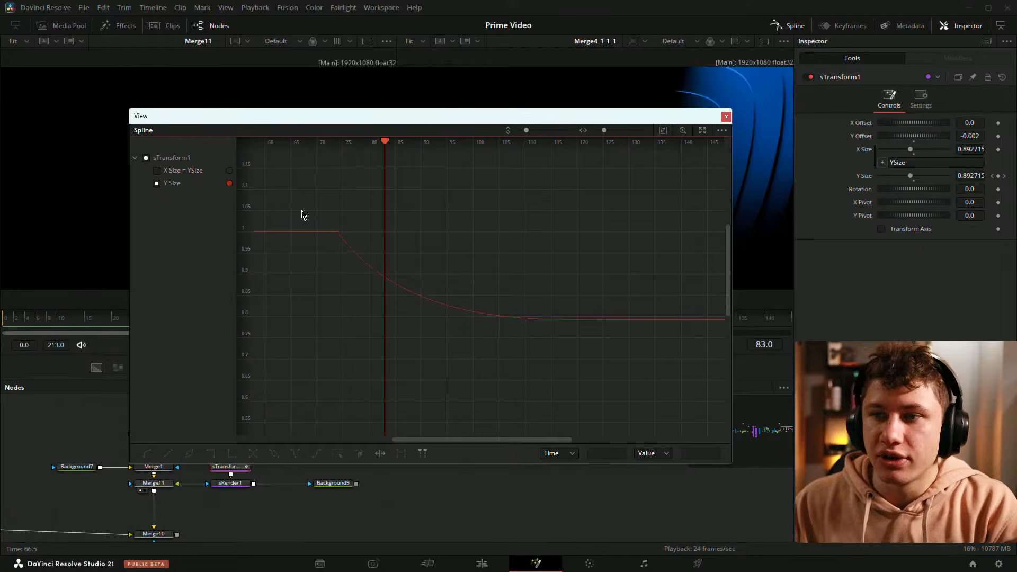
{"action": "left_click_drag", "start_coordinate": [303, 208], "coordinate": [676, 352]}
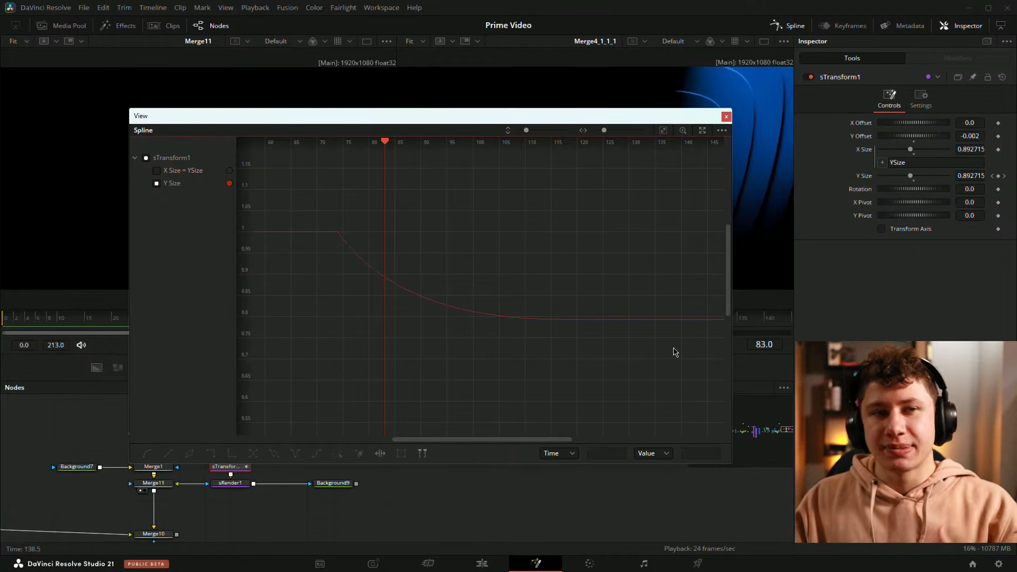
{"action": "left_click", "coordinate": [157, 184]}
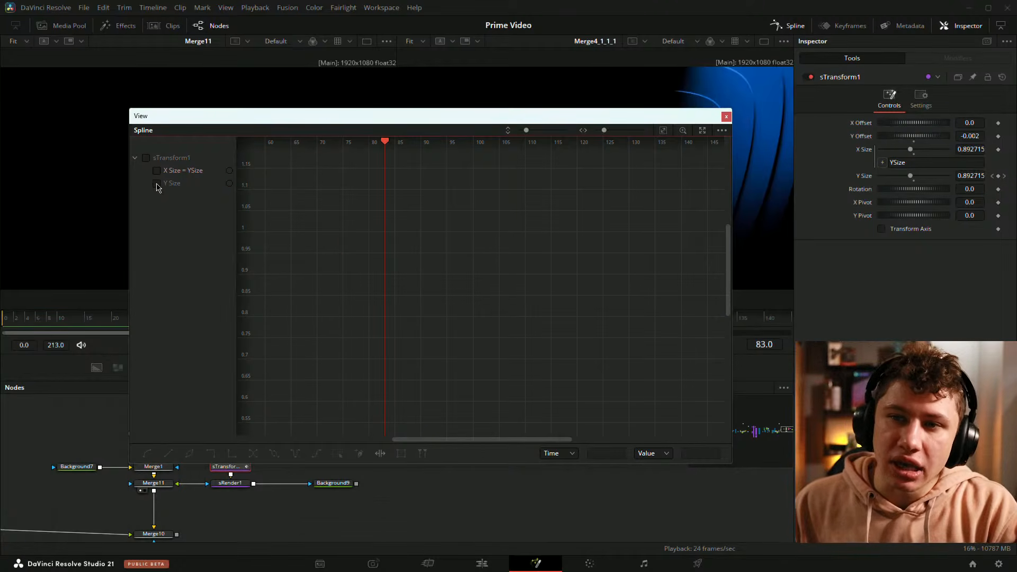
{"action": "left_click", "coordinate": [156, 184]}
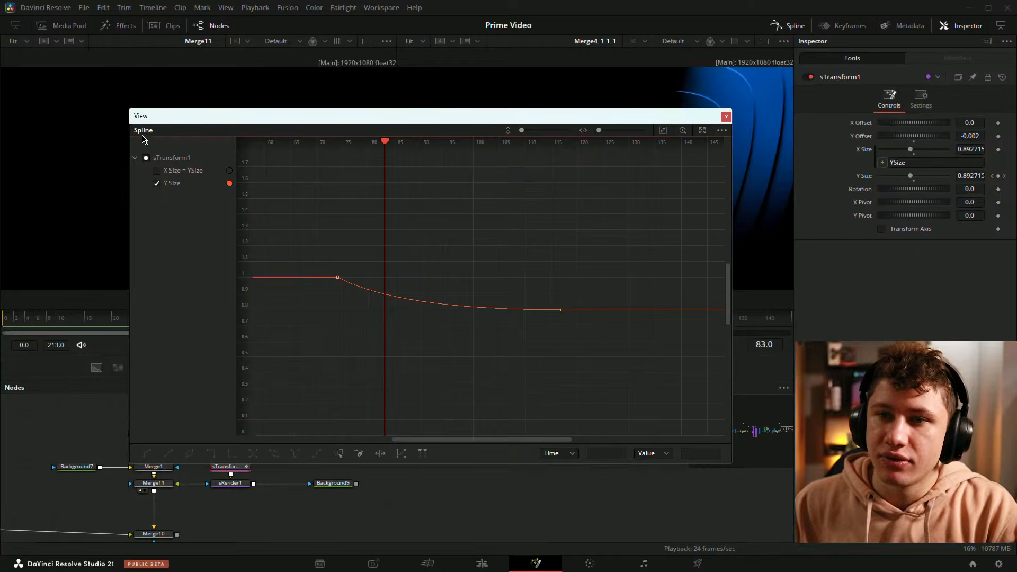
Step: Show all tools' animation curves in a maximized Spline window and examine them
{"action": "left_click", "coordinate": [721, 130]}
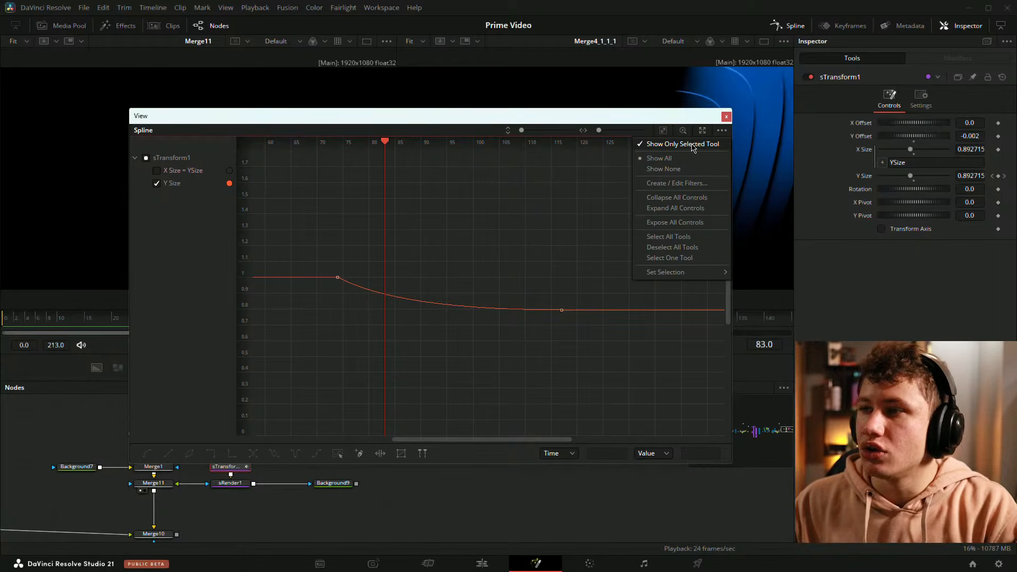
{"action": "left_click", "coordinate": [659, 158]}
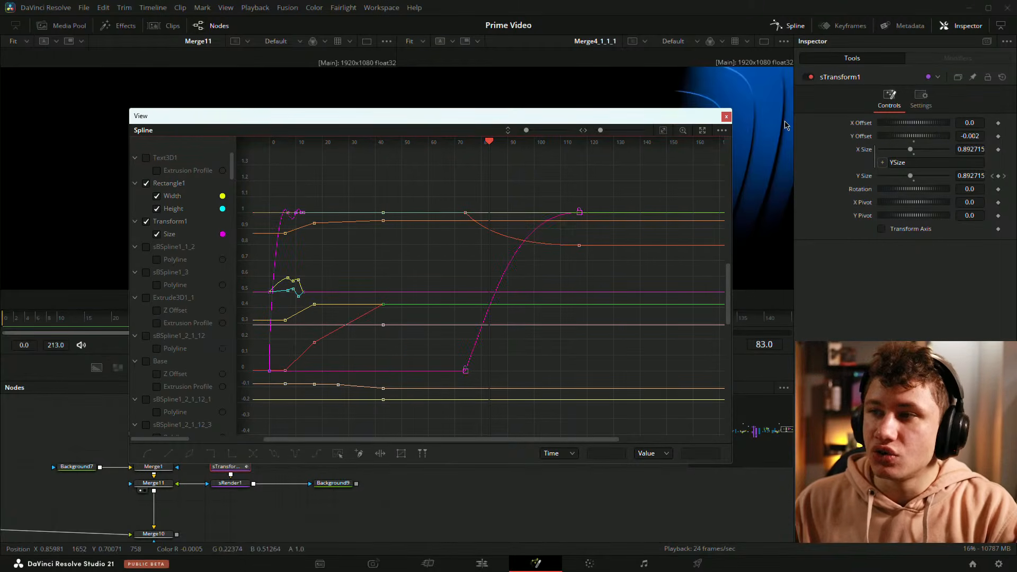
{"action": "left_click_drag", "start_coordinate": [518, 207], "coordinate": [751, 183]}
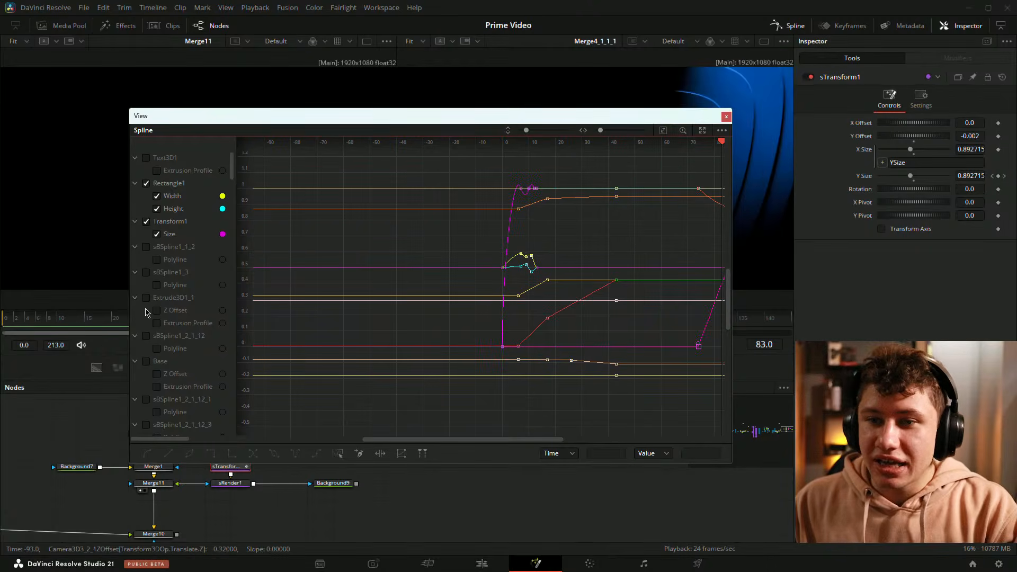
{"action": "scroll", "coordinate": [175, 302], "scroll_direction": "down", "scroll_amount": 8}
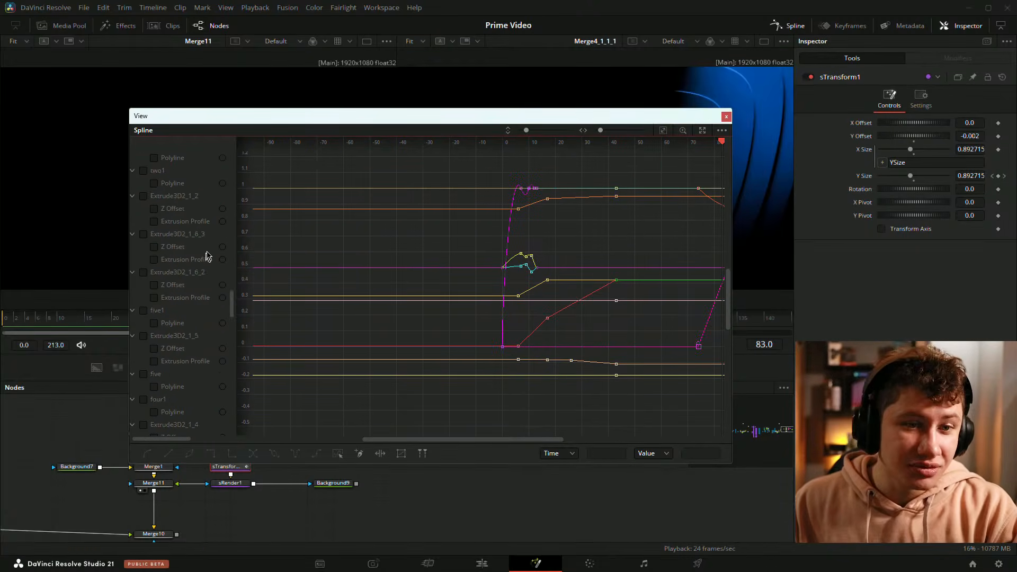
{"action": "scroll", "coordinate": [207, 257], "scroll_direction": "down", "scroll_amount": 5}
{"action": "double_click", "coordinate": [334, 115]}
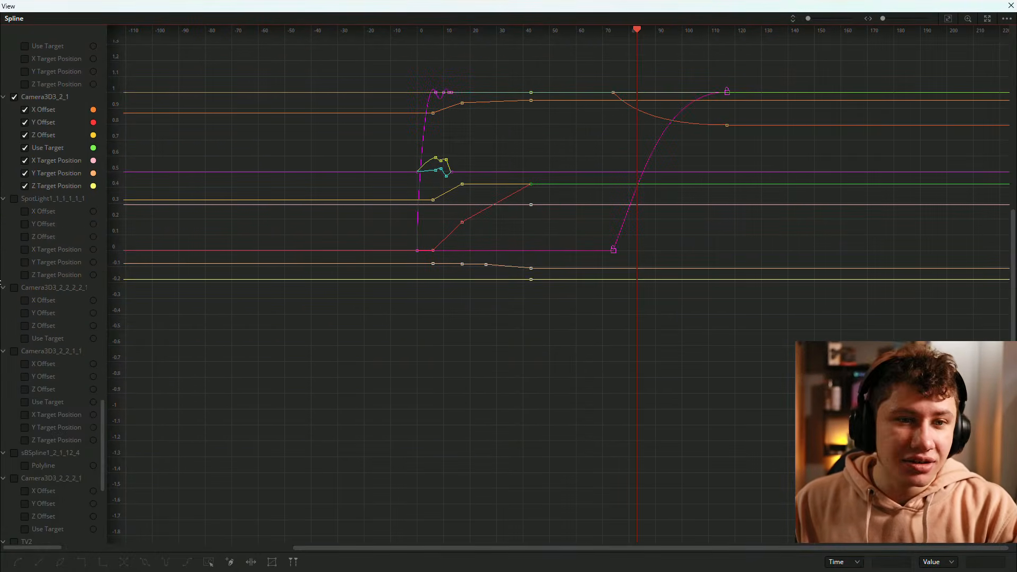
{"action": "scroll", "coordinate": [30, 297], "scroll_direction": "down", "scroll_amount": 15}
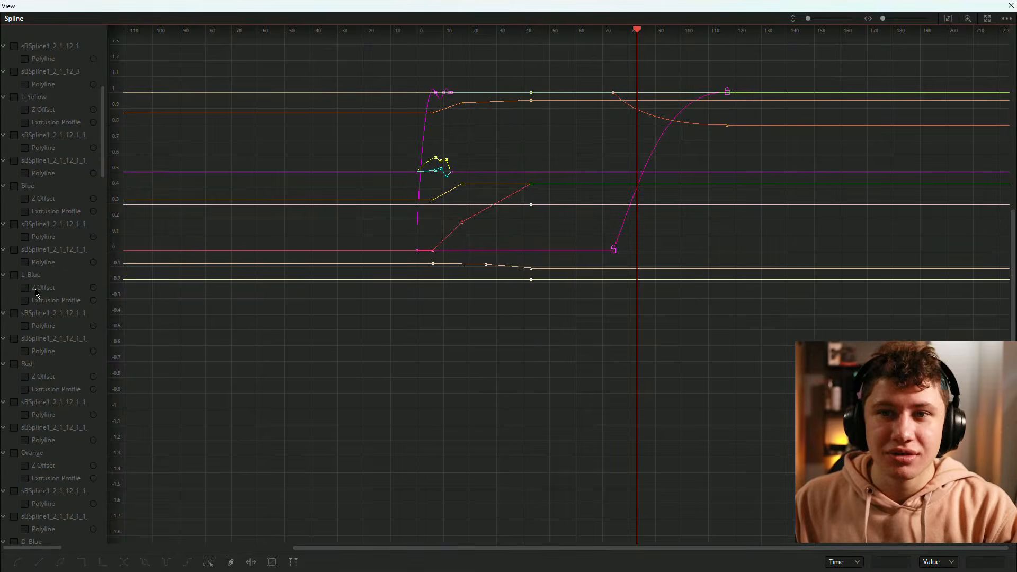
{"action": "scroll", "coordinate": [36, 293], "scroll_direction": "up", "scroll_amount": 10}
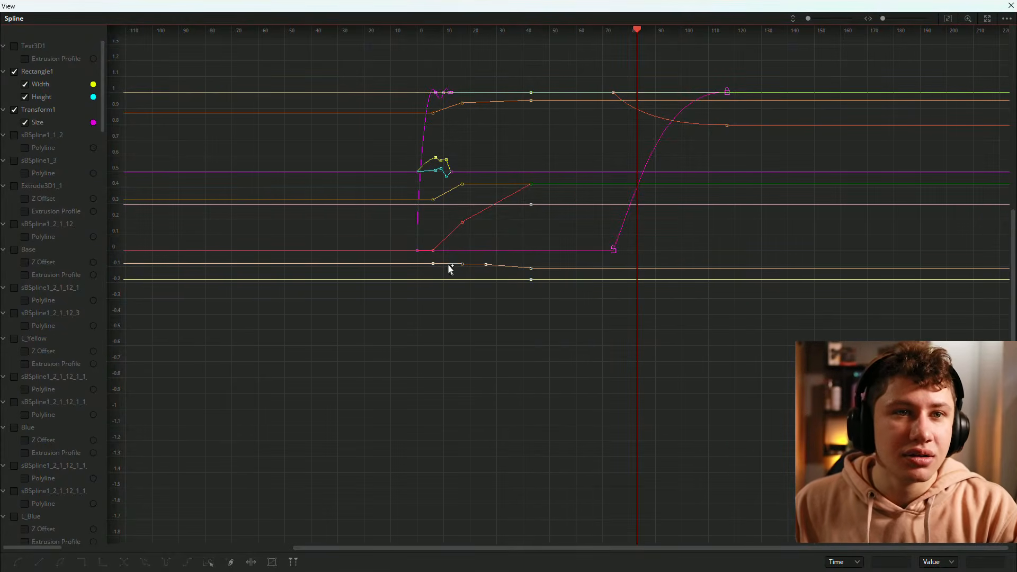
{"action": "left_click_drag", "start_coordinate": [623, 294], "coordinate": [501, 388]}
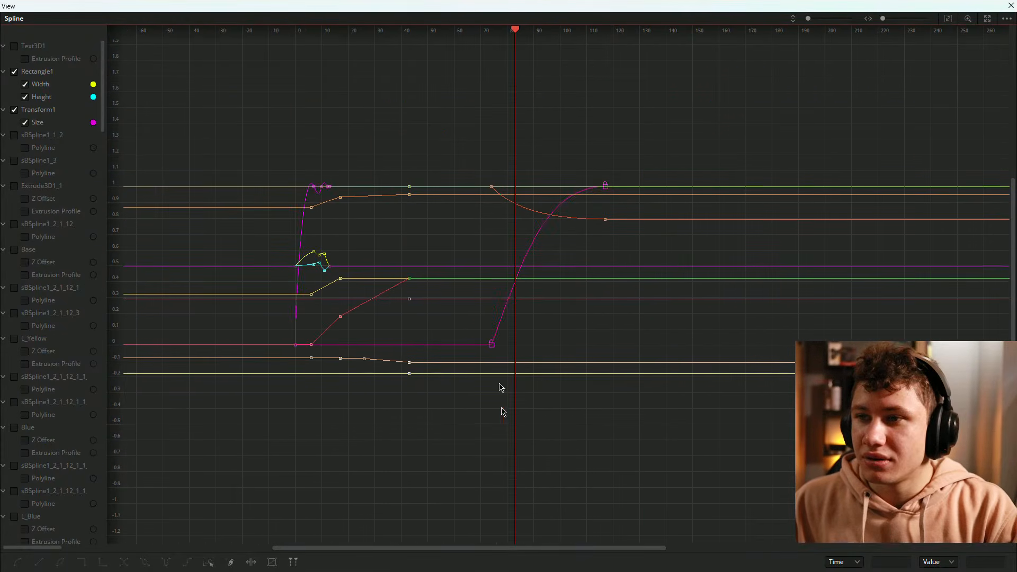
{"action": "left_click", "coordinate": [948, 18]}
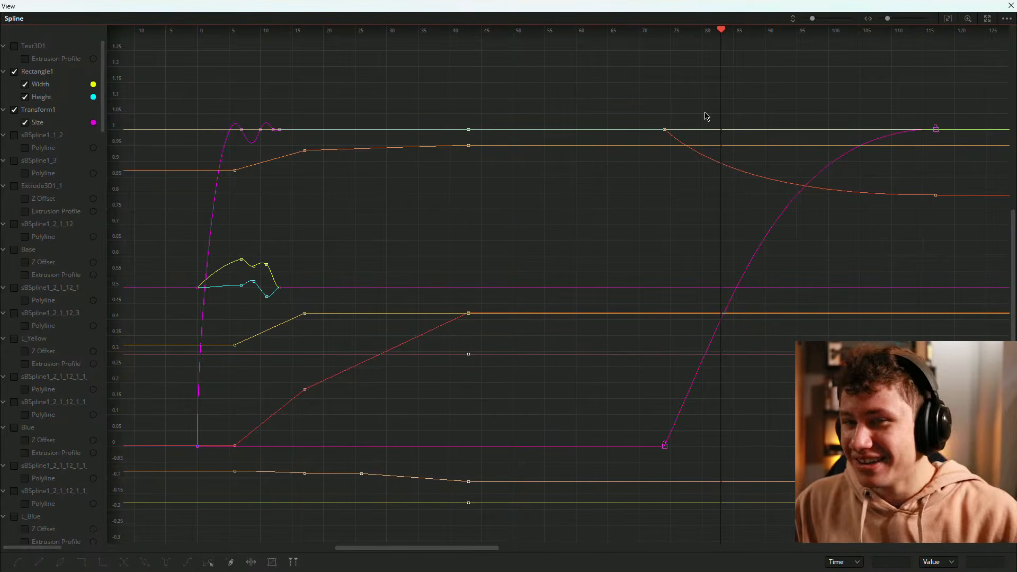
Step: Restore the Spline window size, switch back to showing only the selected tool, and close the window
{"action": "left_click_drag", "start_coordinate": [909, 8], "coordinate": [577, 96]}
{"action": "left_click", "coordinate": [606, 107]}
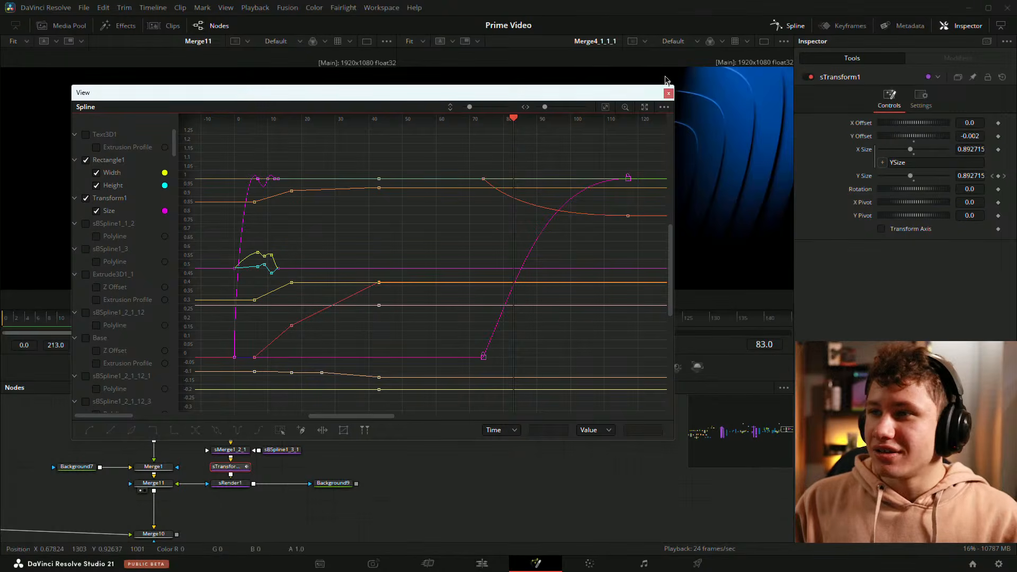
{"action": "left_click", "coordinate": [664, 107]}
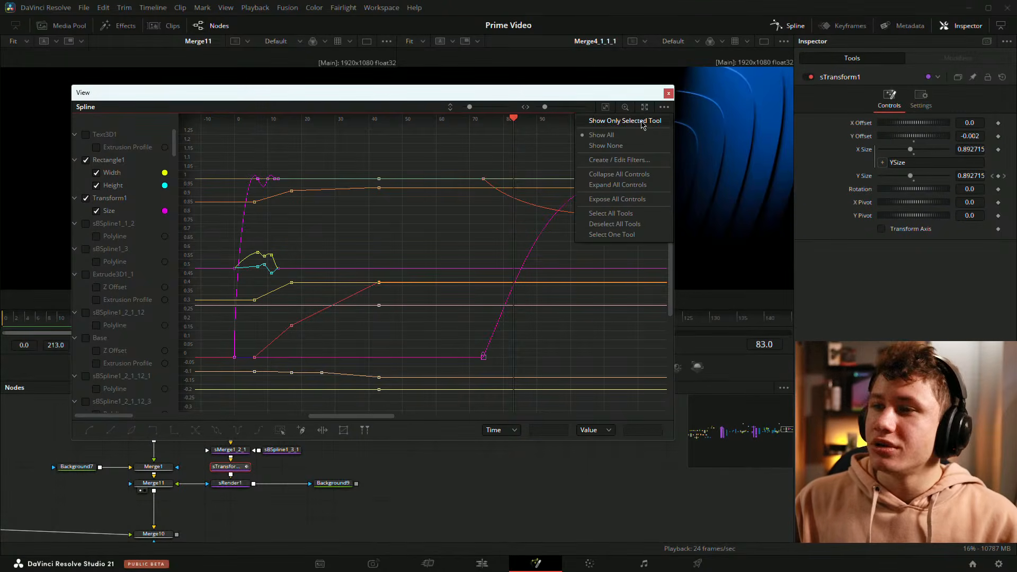
{"action": "left_click", "coordinate": [625, 121]}
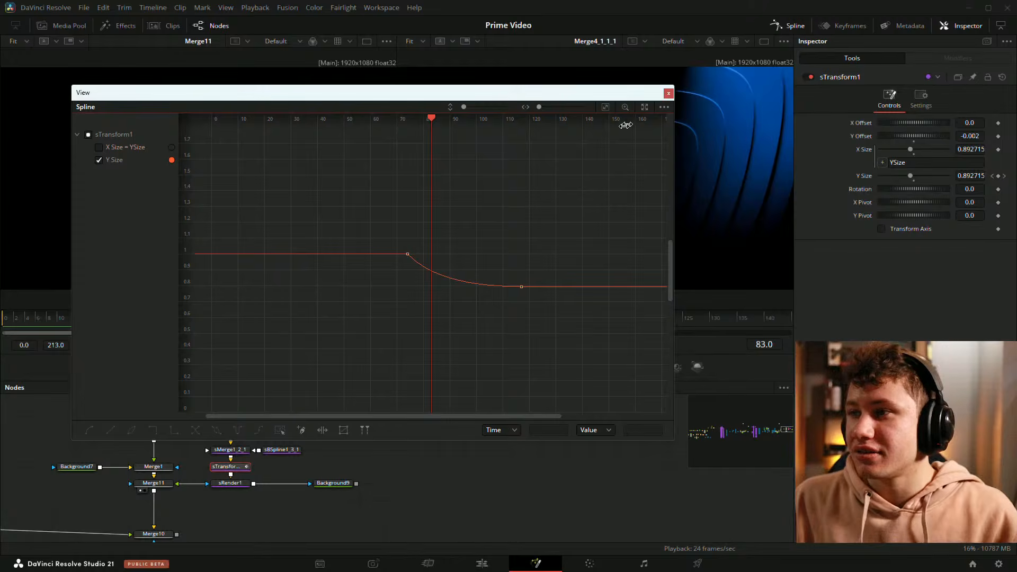
{"action": "left_click", "coordinate": [668, 93]}
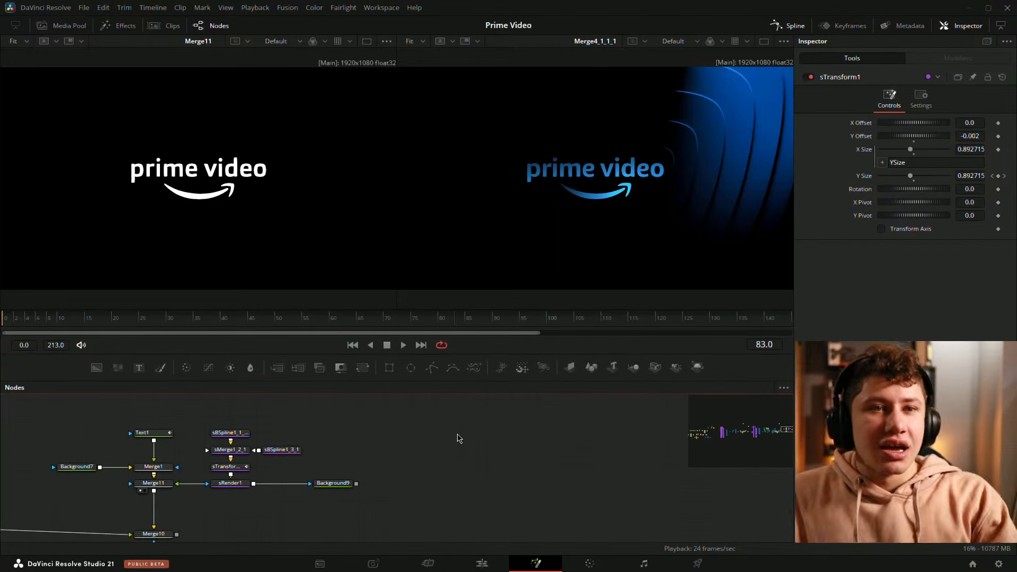
Step: Pan and zoom through the node graph to survey the whole composition
{"action": "left_click_drag", "start_coordinate": [371, 449], "coordinate": [443, 439]}
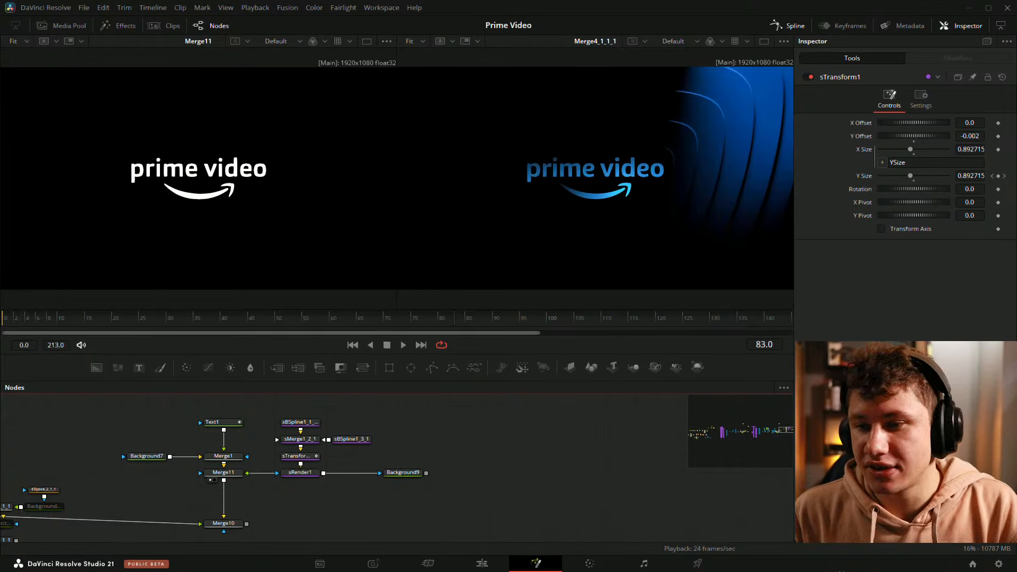
{"action": "left_click_drag", "start_coordinate": [390, 406], "coordinate": [524, 381]}
{"action": "scroll", "coordinate": [371, 431], "scroll_direction": "down", "scroll_amount": 5}
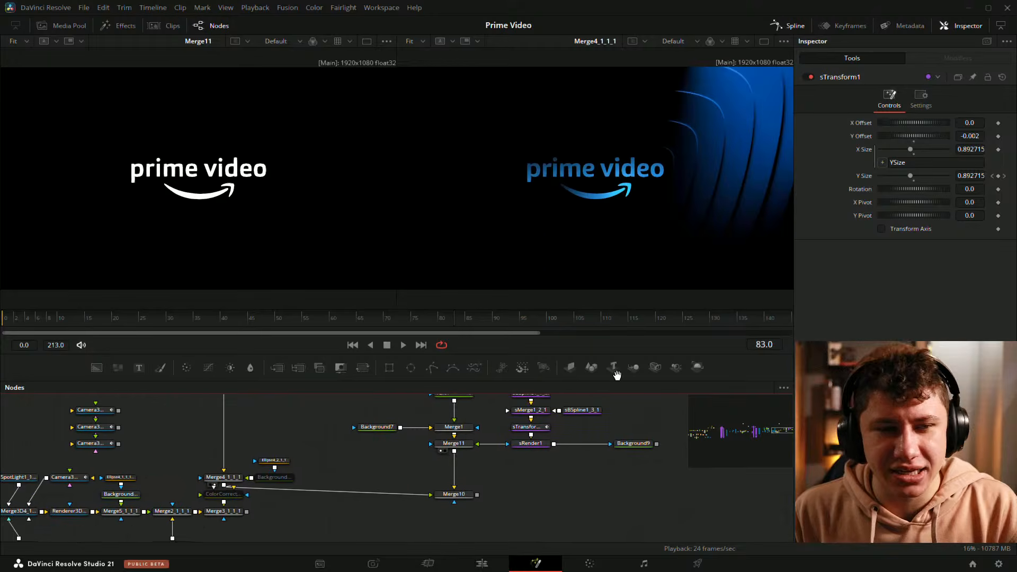
{"action": "scroll", "coordinate": [192, 460], "scroll_direction": "down", "scroll_amount": 3}
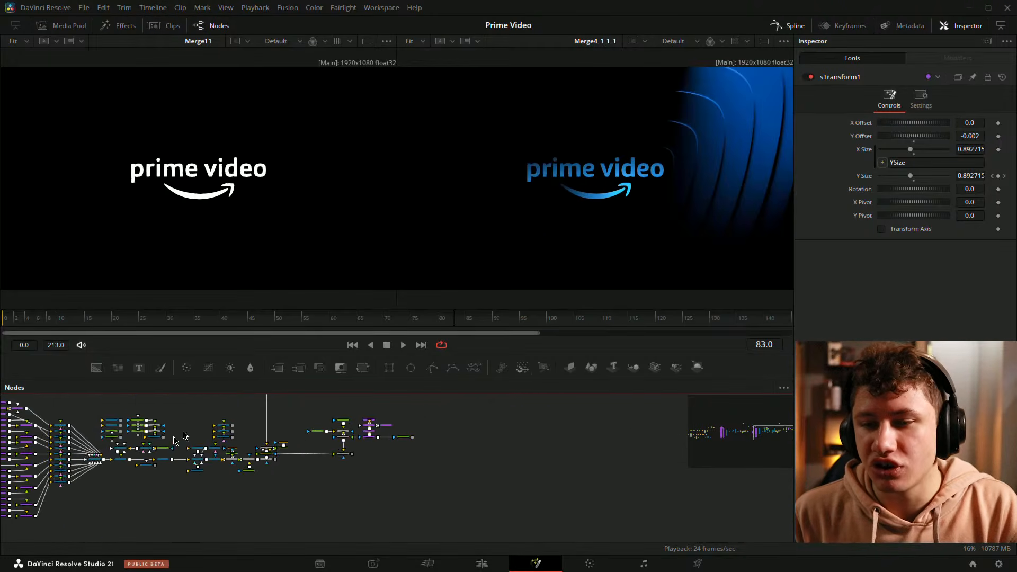
{"action": "left_click_drag", "start_coordinate": [185, 436], "coordinate": [506, 423]}
{"action": "scroll", "coordinate": [456, 408], "scroll_direction": "down", "scroll_amount": 4}
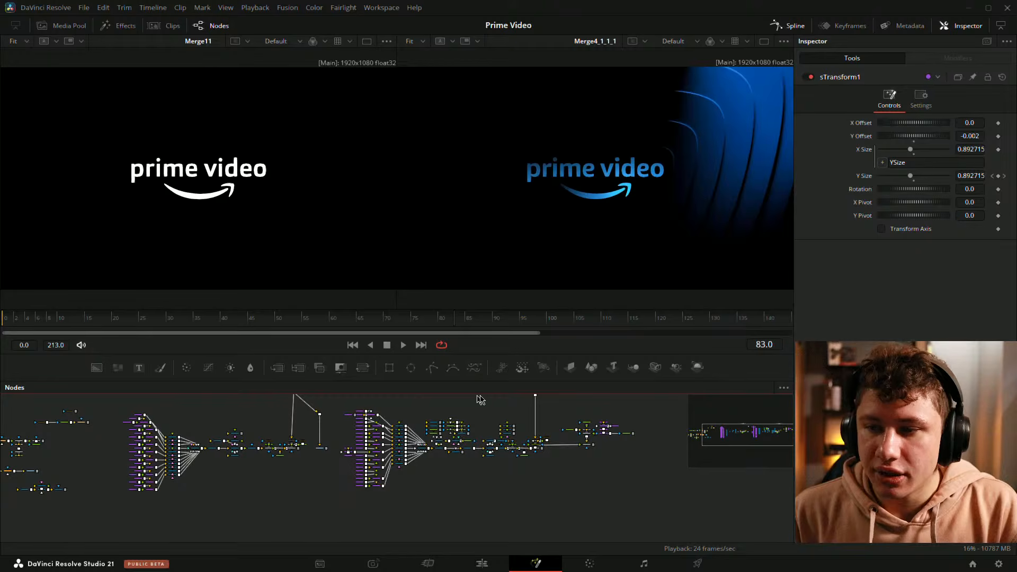
{"action": "left_click_drag", "start_coordinate": [489, 404], "coordinate": [482, 434]}
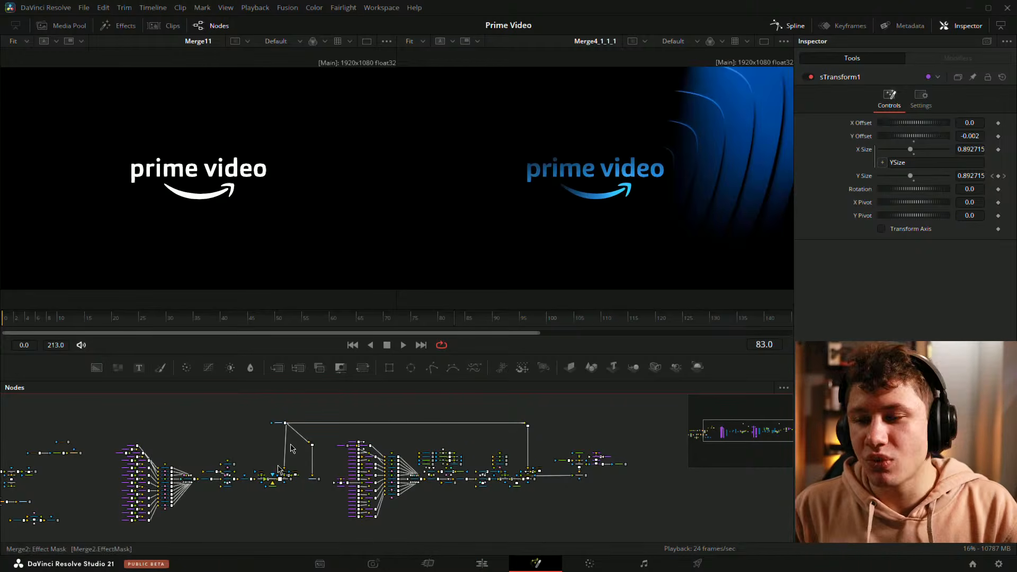
{"action": "scroll", "coordinate": [641, 448], "scroll_direction": "down", "scroll_amount": 2}
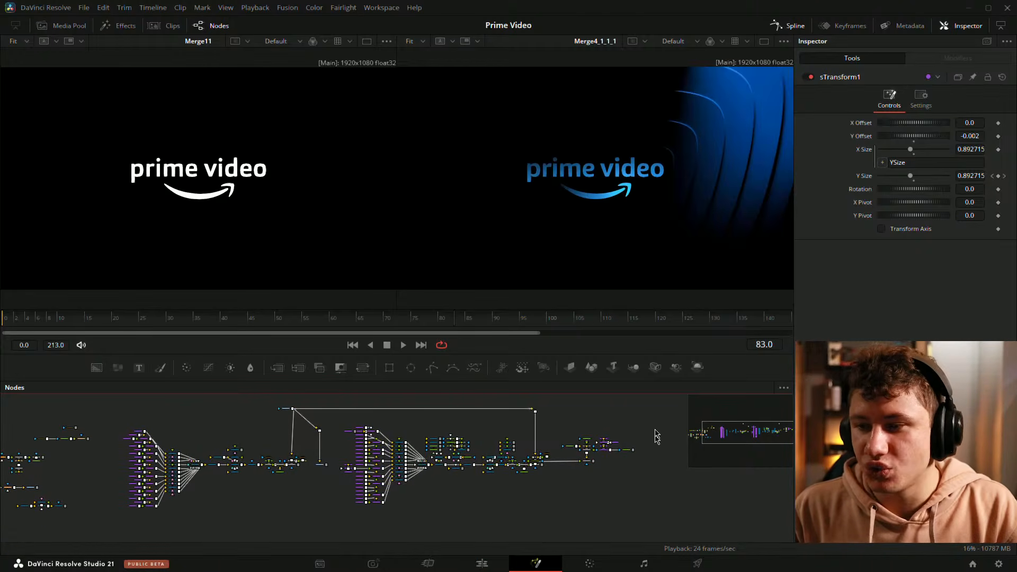
Step: Enlarge the Nodes panel and navigate to the Merge3D3, Transform3D1 and Merge3D4 section of the node graph
{"action": "left_click_drag", "start_coordinate": [554, 384], "coordinate": [549, 334]}
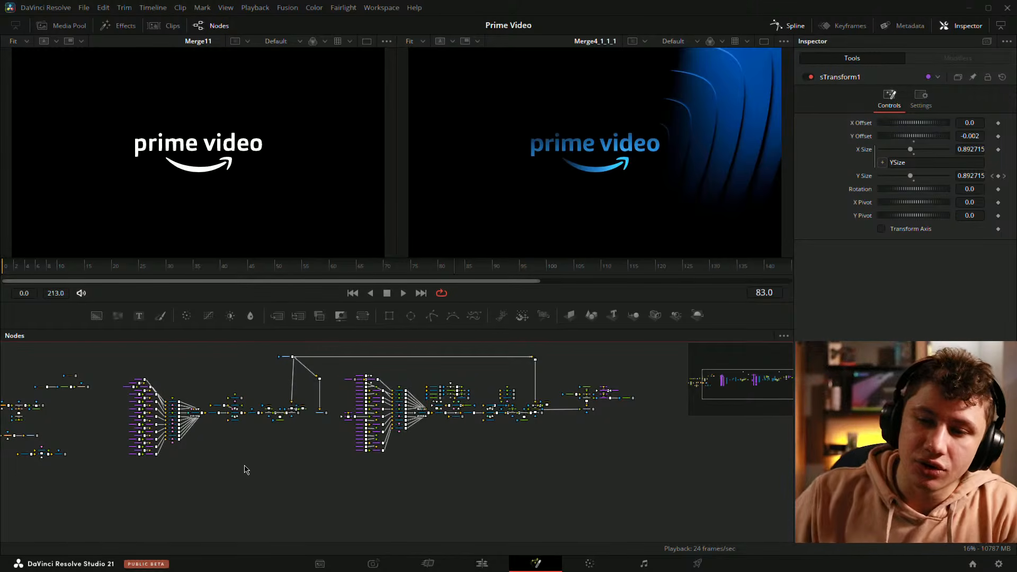
{"action": "left_click_drag", "start_coordinate": [205, 475], "coordinate": [351, 470]}
{"action": "left_click_drag", "start_coordinate": [270, 416], "coordinate": [383, 509]}
{"action": "scroll", "coordinate": [263, 445], "scroll_direction": "up", "scroll_amount": 2}
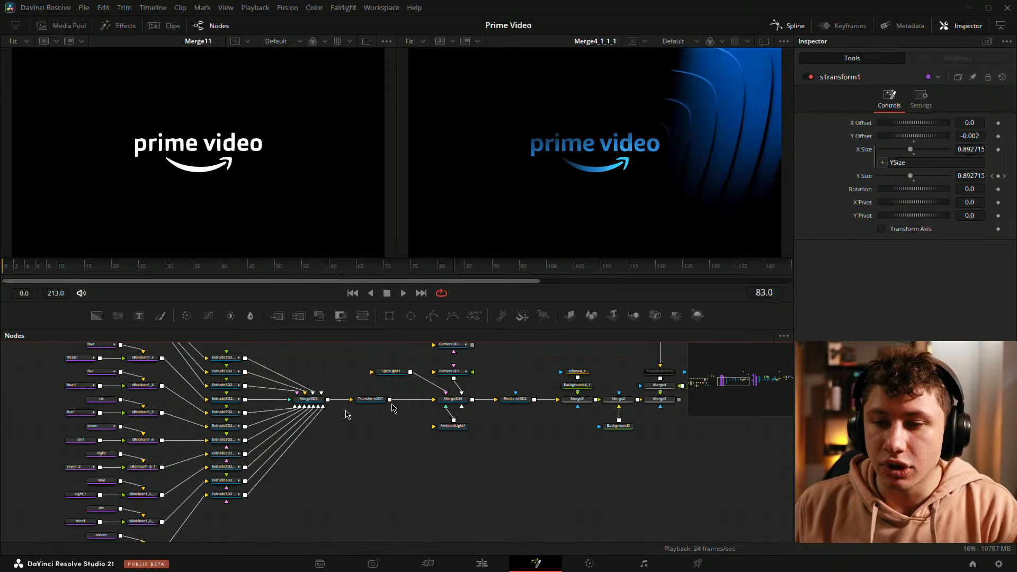
{"action": "left_click_drag", "start_coordinate": [429, 448], "coordinate": [273, 473]}
{"action": "left_click_drag", "start_coordinate": [479, 482], "coordinate": [361, 488]}
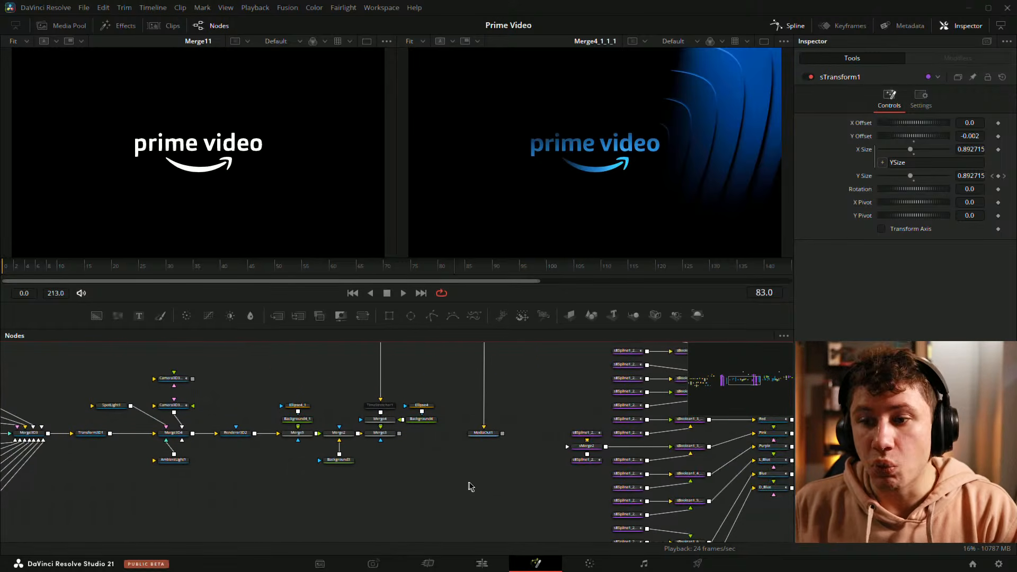
{"action": "left_click_drag", "start_coordinate": [270, 476], "coordinate": [483, 450]}
{"action": "scroll", "coordinate": [325, 363], "scroll_direction": "up", "scroll_amount": 2}
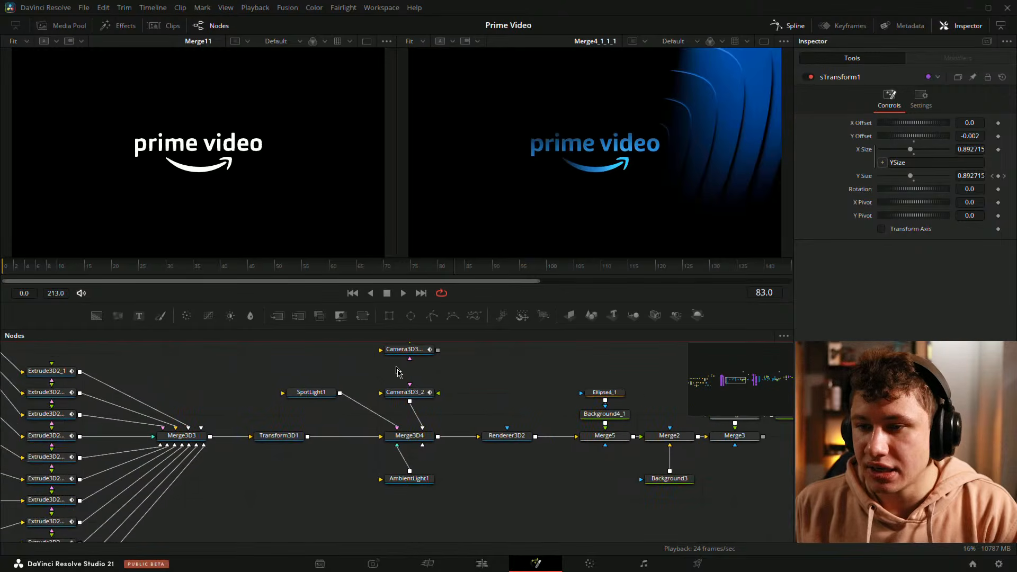
Step: Select the SpotLight1 and Camera3D3_2 nodes and move them slightly upward in the node graph
{"action": "left_click_drag", "start_coordinate": [397, 372], "coordinate": [335, 369]}
{"action": "left_click_drag", "start_coordinate": [222, 372], "coordinate": [397, 418]}
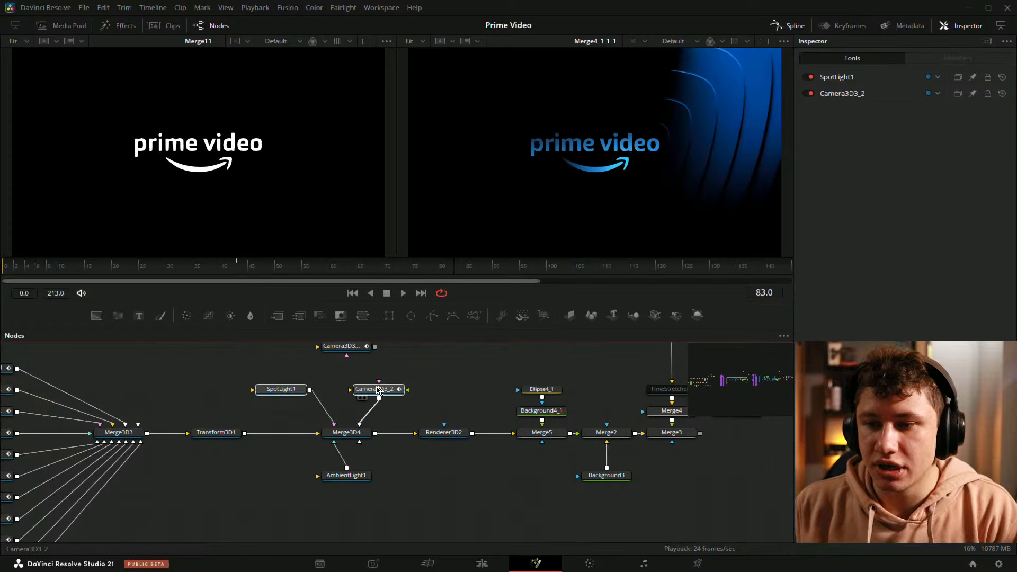
{"action": "left_click_drag", "start_coordinate": [366, 387], "coordinate": [398, 366]}
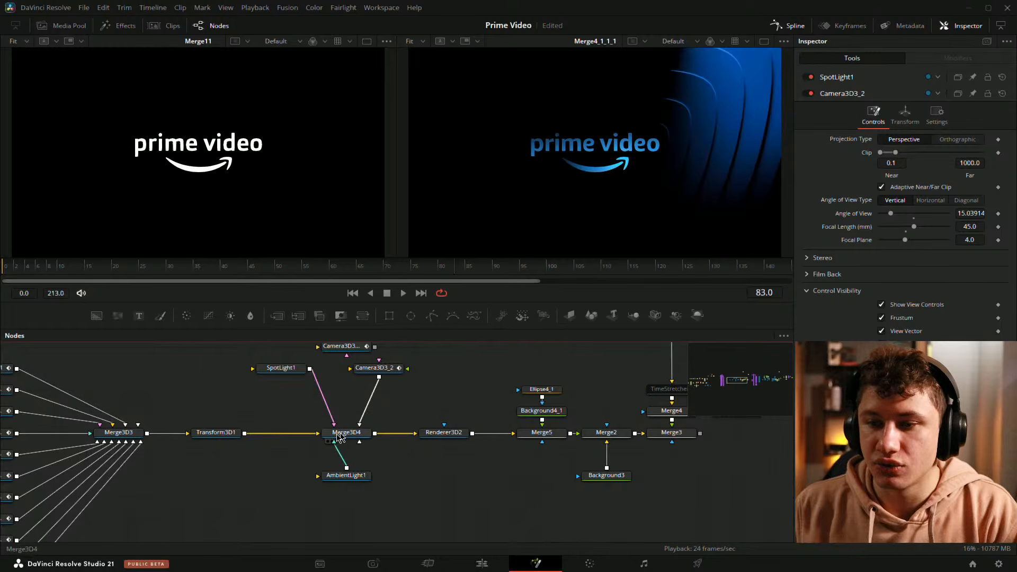
Step: Pan and zoom across the entire node graph to review the composition, then save the project
{"action": "left_click_drag", "start_coordinate": [334, 484], "coordinate": [370, 476]}
{"action": "scroll", "coordinate": [468, 499], "scroll_direction": "down", "scroll_amount": 5}
{"action": "left_click_drag", "start_coordinate": [302, 510], "coordinate": [283, 510]}
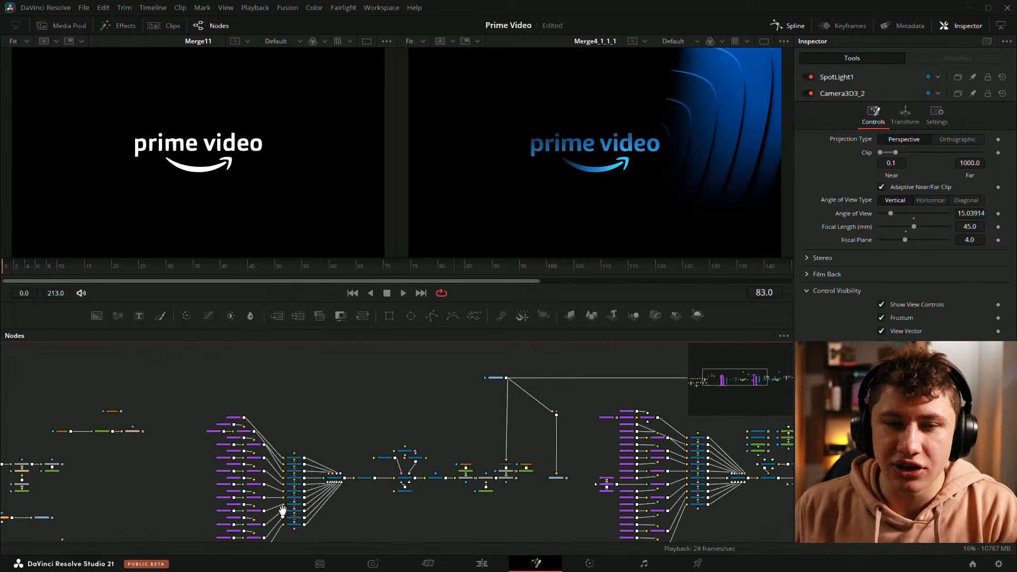
{"action": "mouse_move", "coordinate": [471, 450]}
{"action": "left_mouse_down"}
{"action": "mouse_move", "coordinate": [377, 397]}
{"action": "mouse_move", "coordinate": [293, 404]}
{"action": "left_mouse_up"}
{"action": "mouse_move", "coordinate": [660, 482]}
{"action": "left_mouse_down"}
{"action": "mouse_move", "coordinate": [589, 496]}
{"action": "mouse_move", "coordinate": [691, 483]}
{"action": "left_mouse_up"}
{"action": "scroll", "coordinate": [226, 463], "scroll_direction": "up", "scroll_amount": 4}
{"action": "left_click_drag", "start_coordinate": [265, 453], "coordinate": [332, 438]}
{"action": "left_click_drag", "start_coordinate": [227, 443], "coordinate": [386, 477]}
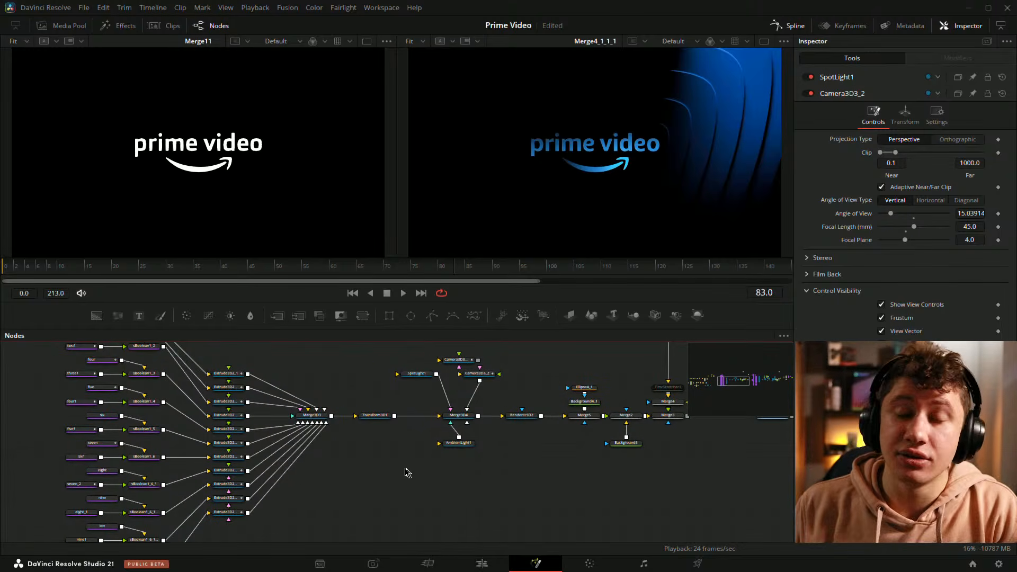
{"action": "left_click_drag", "start_coordinate": [596, 470], "coordinate": [483, 480]}
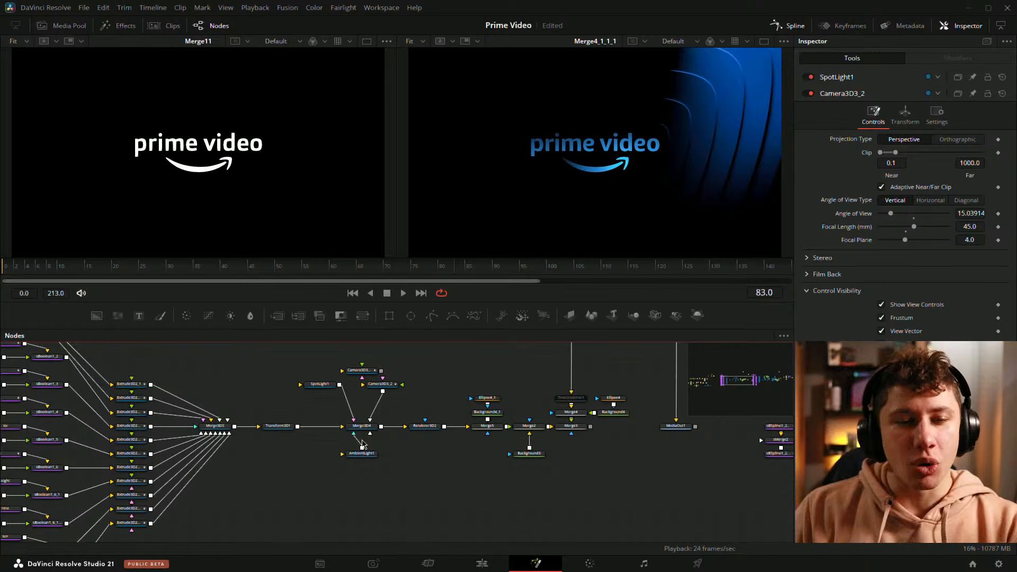
{"action": "left_click_drag", "start_coordinate": [587, 483], "coordinate": [539, 490]}
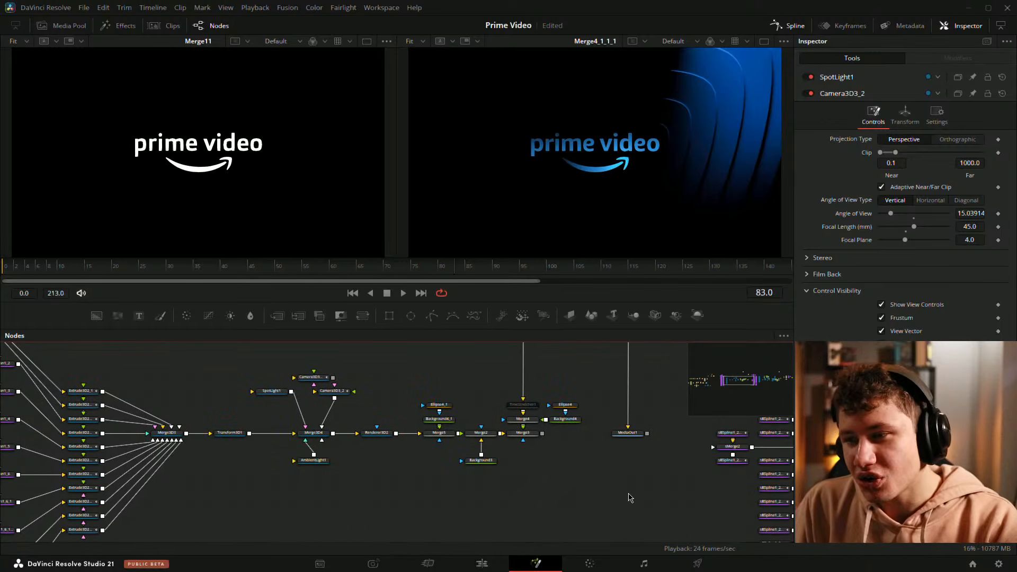
{"action": "scroll", "coordinate": [629, 498], "scroll_direction": "down", "scroll_amount": 2}
{"action": "left_click_drag", "start_coordinate": [458, 517], "coordinate": [516, 513]}
{"action": "left_click_drag", "start_coordinate": [607, 477], "coordinate": [208, 468]}
{"action": "left_click_drag", "start_coordinate": [638, 487], "coordinate": [371, 504]}
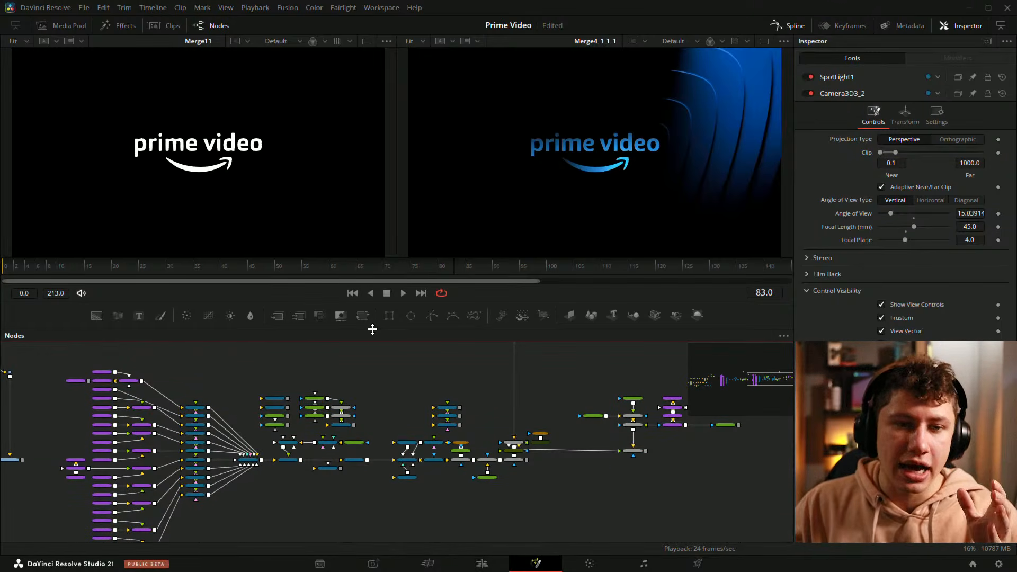
{"action": "left_click_drag", "start_coordinate": [211, 379], "coordinate": [557, 409]}
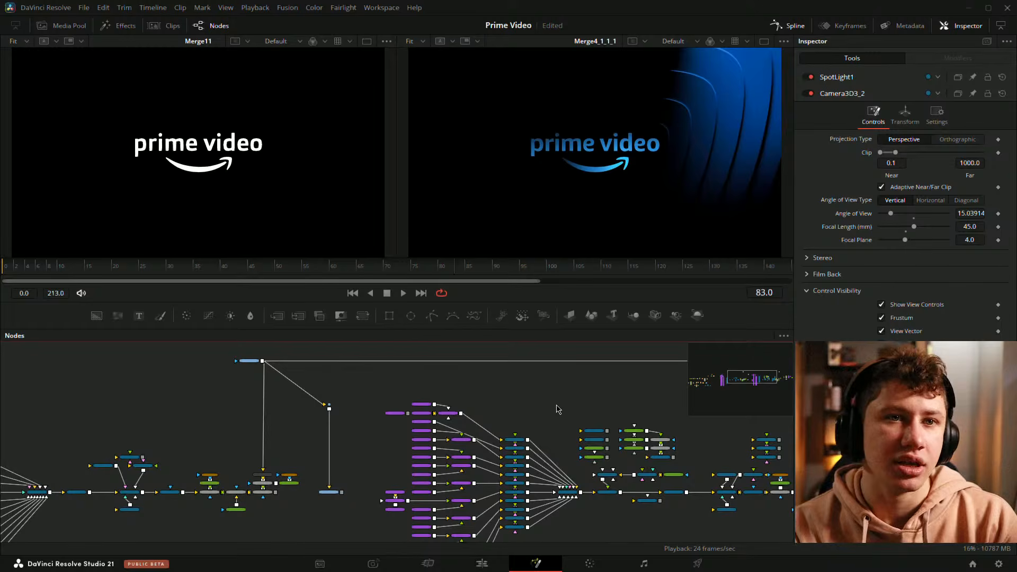
{"action": "left_click_drag", "start_coordinate": [366, 436], "coordinate": [166, 403]}
{"action": "left_click_drag", "start_coordinate": [596, 520], "coordinate": [365, 504]}
{"action": "left_click_drag", "start_coordinate": [670, 493], "coordinate": [546, 495]}
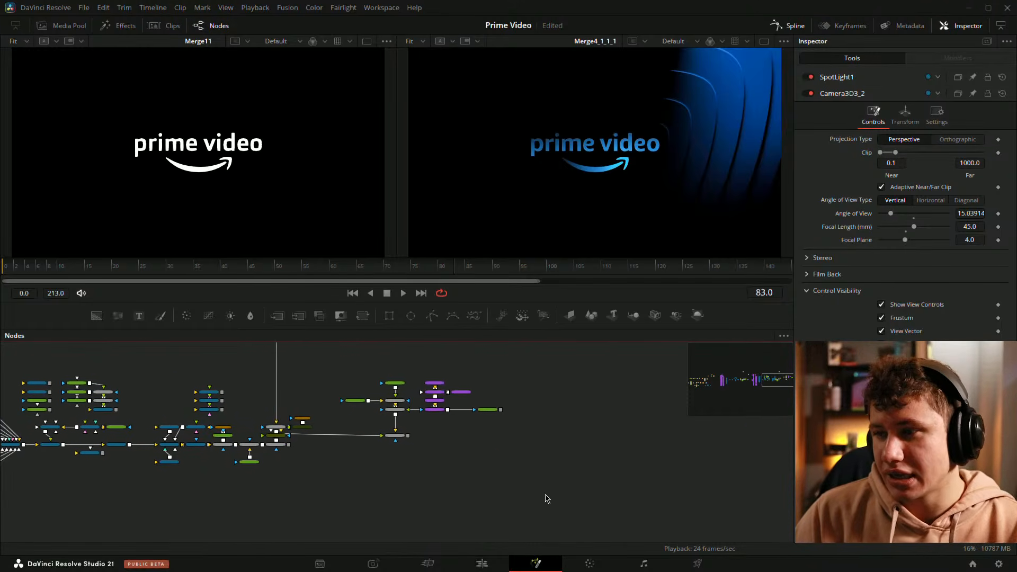
{"action": "left_click_drag", "start_coordinate": [350, 484], "coordinate": [942, 467]}
{"action": "scroll", "coordinate": [372, 485], "scroll_direction": "down", "scroll_amount": 3}
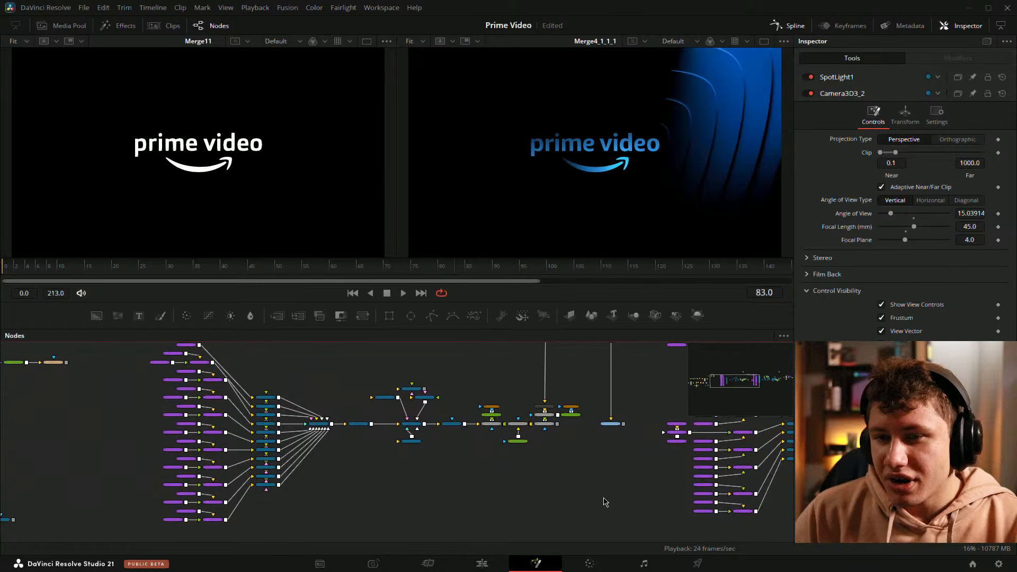
{"action": "scroll", "coordinate": [607, 503], "scroll_direction": "down", "scroll_amount": 2}
{"action": "left_click_drag", "start_coordinate": [551, 508], "coordinate": [408, 506]}
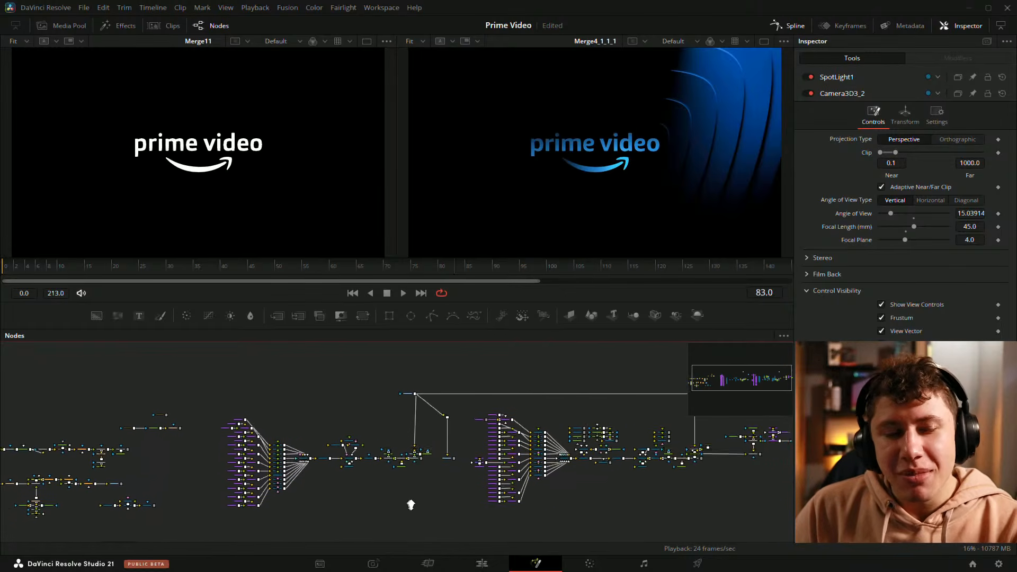
{"action": "scroll", "coordinate": [478, 500], "scroll_direction": "up", "scroll_amount": 2}
{"action": "left_click_drag", "start_coordinate": [479, 501], "coordinate": [404, 500]}
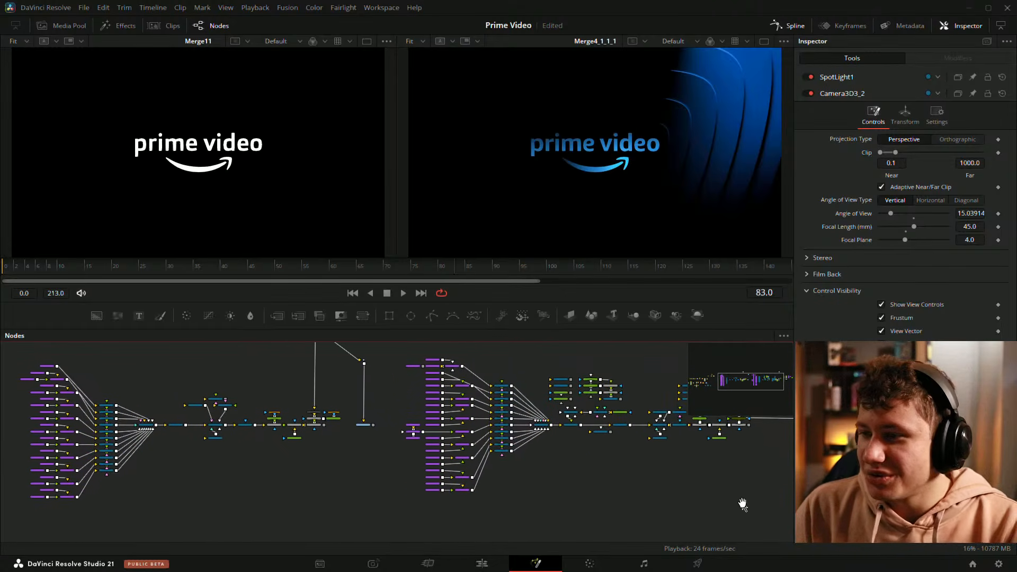
{"action": "left_click_drag", "start_coordinate": [743, 504], "coordinate": [582, 532]}
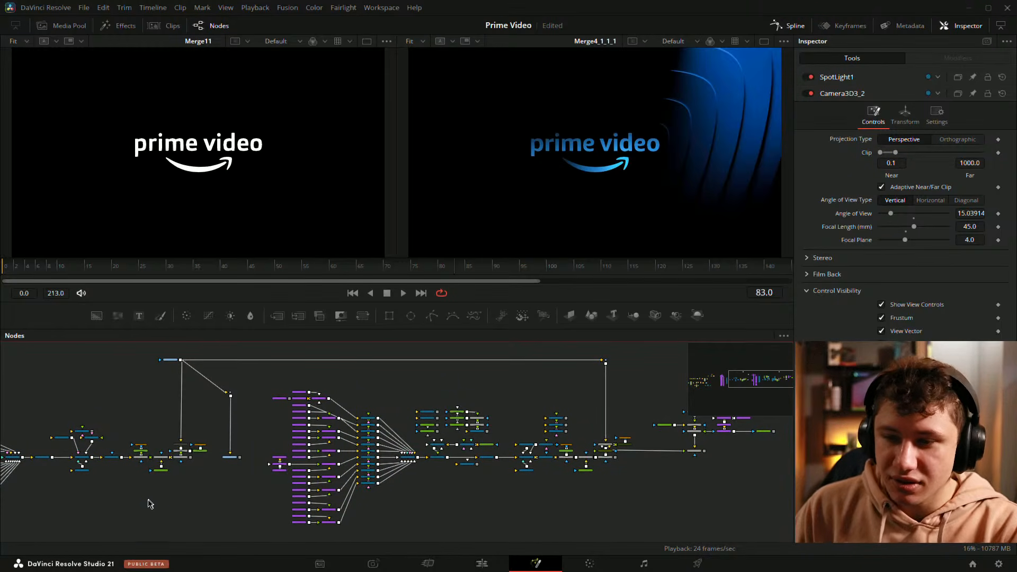
{"action": "left_click_drag", "start_coordinate": [150, 504], "coordinate": [355, 497]}
{"action": "scroll", "coordinate": [319, 486], "scroll_direction": "up", "scroll_amount": 3}
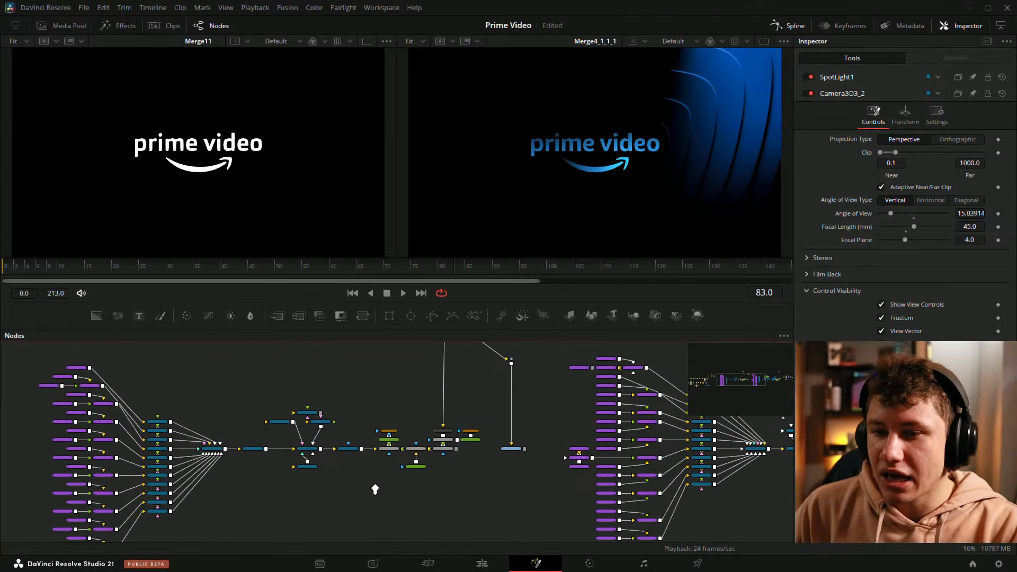
{"action": "left_click_drag", "start_coordinate": [493, 526], "coordinate": [400, 513]}
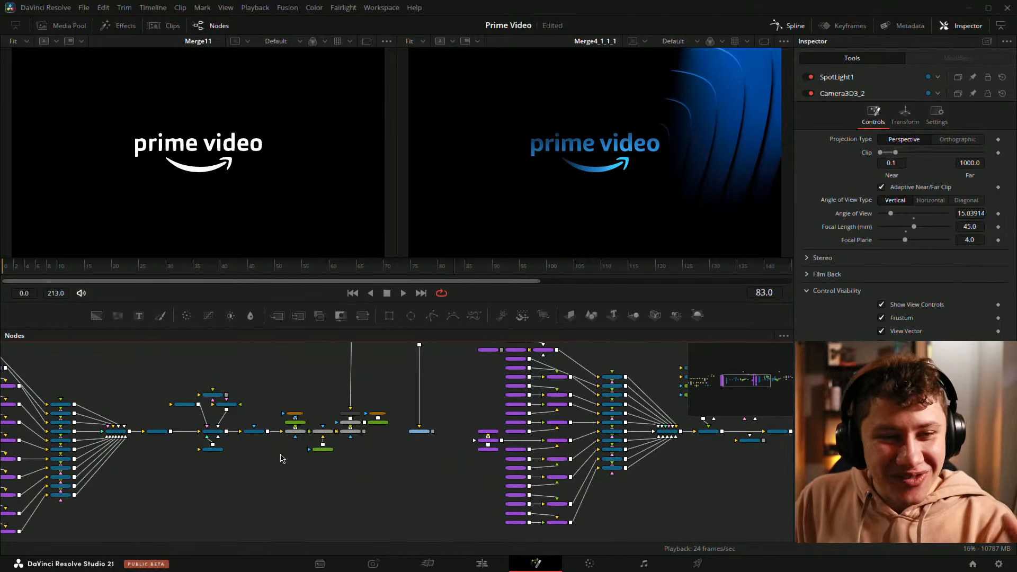
{"action": "scroll", "coordinate": [198, 486], "scroll_direction": "up", "scroll_amount": 6}
{"action": "left_click_drag", "start_coordinate": [370, 456], "coordinate": [349, 571]}
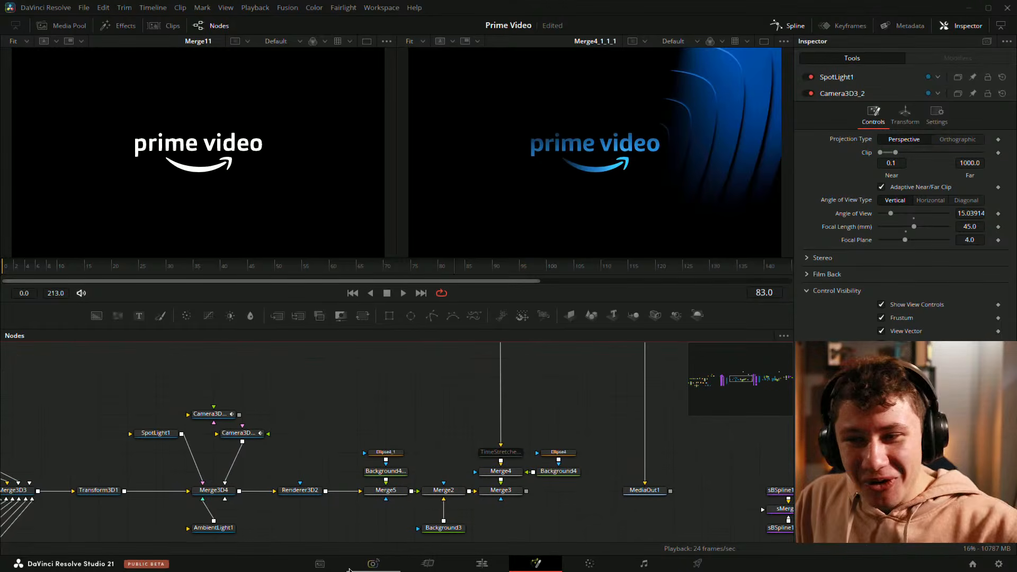
{"action": "scroll", "coordinate": [508, 390], "scroll_direction": "down", "scroll_amount": 3}
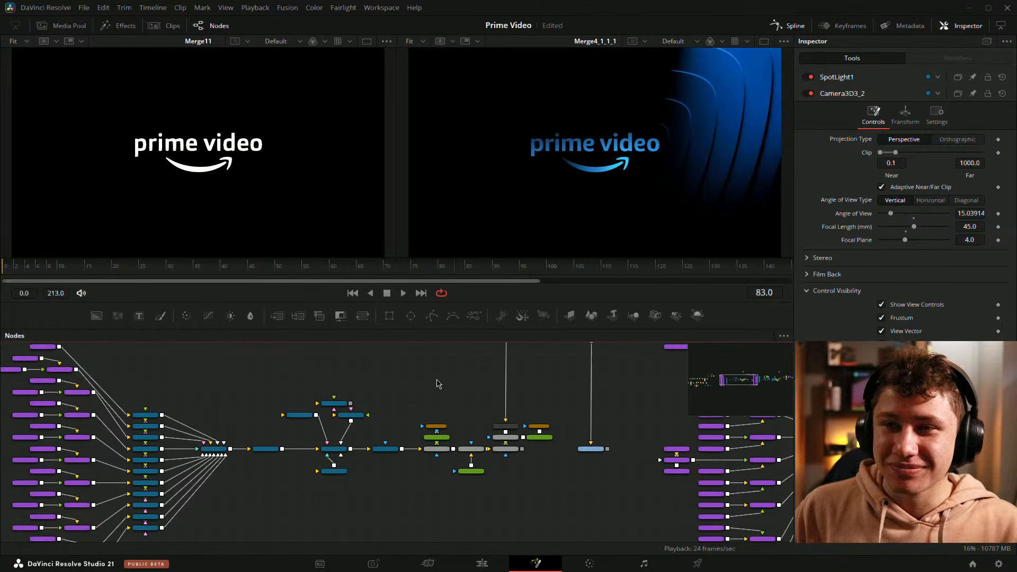
{"action": "key", "text": "ctrl+s"}
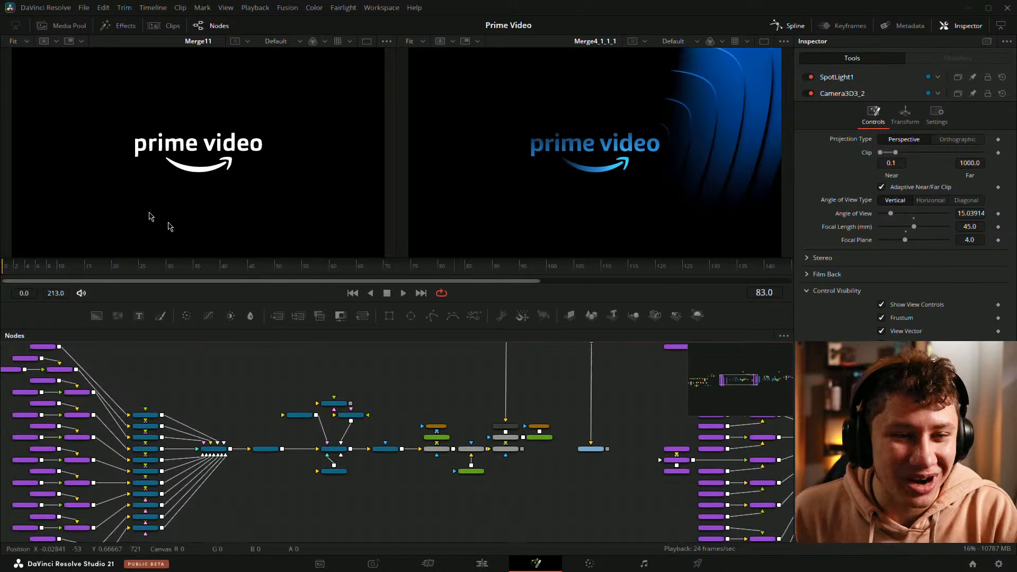
Step: Zoom out over the node graph and enlarge the Nodes panel slightly
{"action": "scroll", "coordinate": [338, 404], "scroll_direction": "down", "scroll_amount": 3}
{"action": "scroll", "coordinate": [342, 398], "scroll_direction": "down", "scroll_amount": 1}
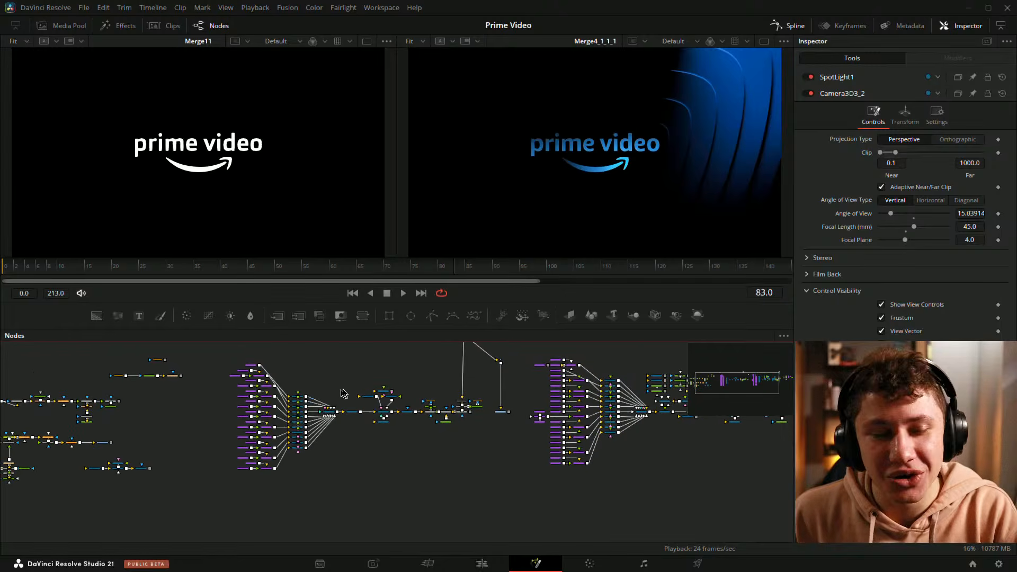
{"action": "left_click_drag", "start_coordinate": [596, 457], "coordinate": [666, 509]}
{"action": "left_click_drag", "start_coordinate": [297, 421], "coordinate": [297, 415]}
{"action": "left_click_drag", "start_coordinate": [398, 349], "coordinate": [363, 320]}
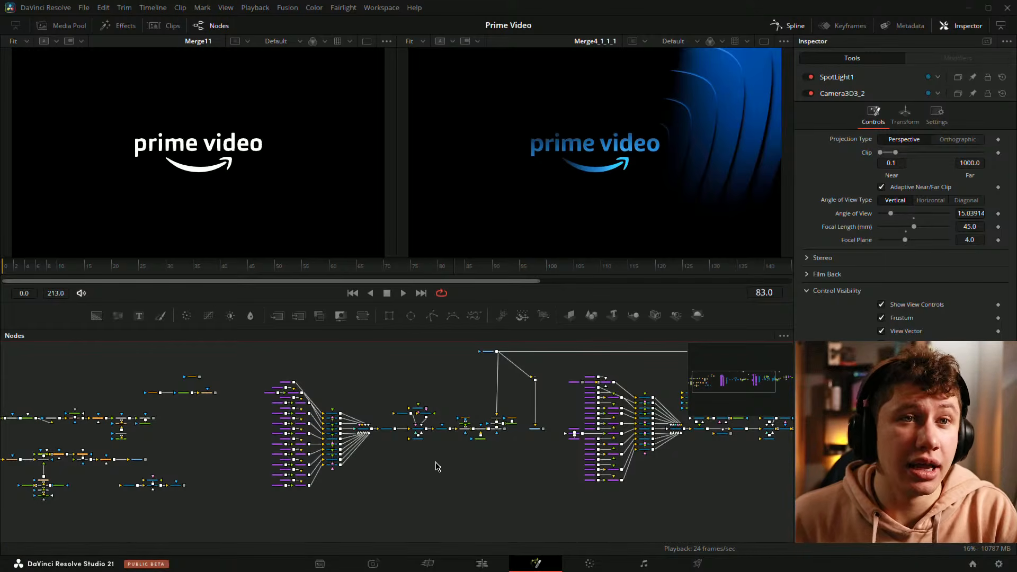
{"action": "scroll", "coordinate": [437, 485], "scroll_direction": "up", "scroll_amount": 3}
{"action": "left_click_drag", "start_coordinate": [366, 448], "coordinate": [436, 488]}
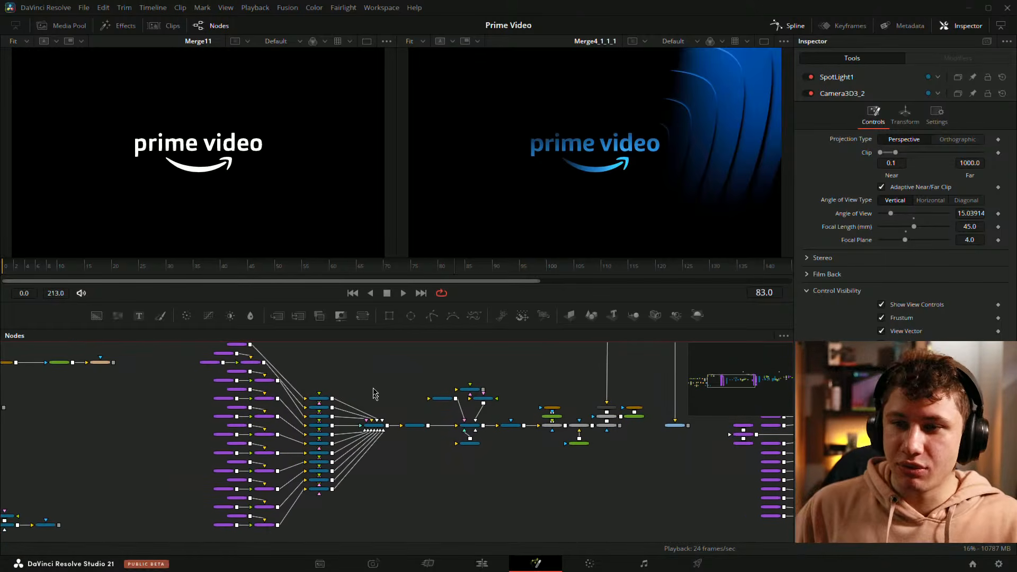
{"action": "left_click_drag", "start_coordinate": [378, 328], "coordinate": [379, 306]}
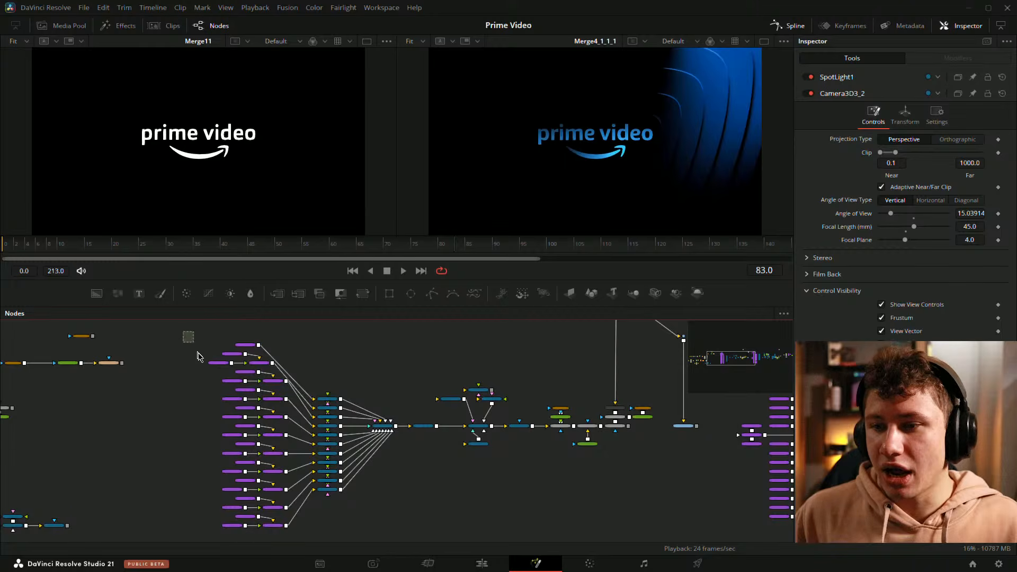
Step: Box-select groups of nodes across the graph and pan between them to inspect their controls
{"action": "left_click_drag", "start_coordinate": [183, 332], "coordinate": [400, 522]}
{"action": "left_click_drag", "start_coordinate": [740, 463], "coordinate": [220, 466]}
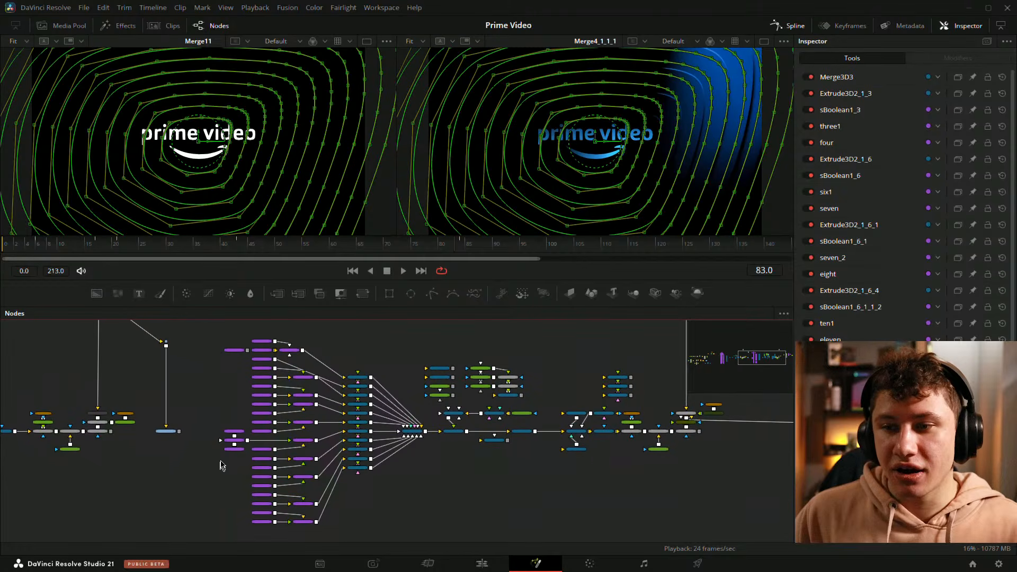
{"action": "left_click_drag", "start_coordinate": [208, 327], "coordinate": [403, 530]}
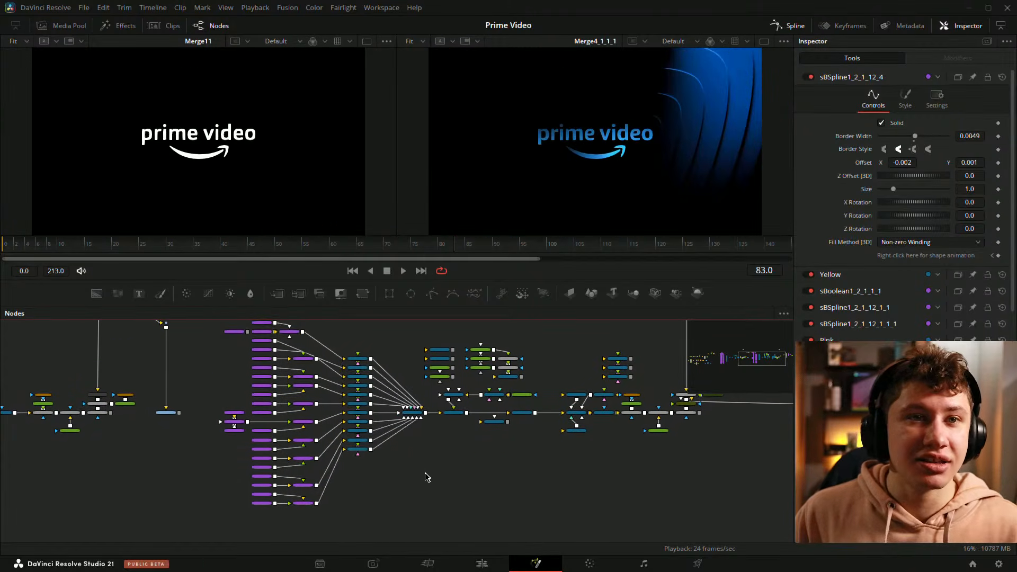
{"action": "left_click_drag", "start_coordinate": [426, 473], "coordinate": [284, 494]}
{"action": "scroll", "coordinate": [323, 478], "scroll_direction": "up", "scroll_amount": 4}
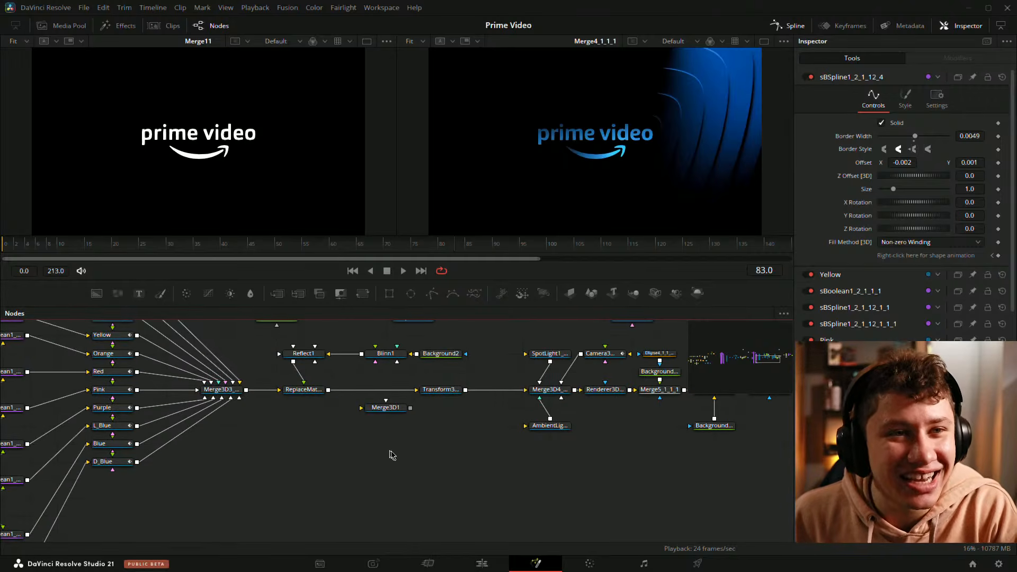
{"action": "scroll", "coordinate": [390, 454], "scroll_direction": "down", "scroll_amount": 5}
{"action": "left_click_drag", "start_coordinate": [601, 442], "coordinate": [765, 454]}
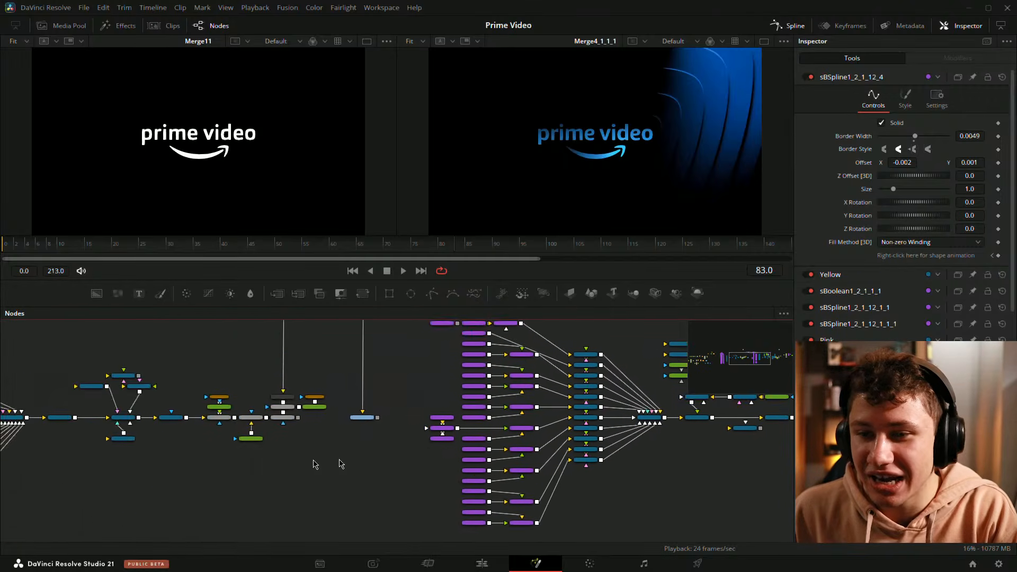
{"action": "left_click_drag", "start_coordinate": [313, 463], "coordinate": [715, 432]}
{"action": "scroll", "coordinate": [538, 468], "scroll_direction": "down", "scroll_amount": 1}
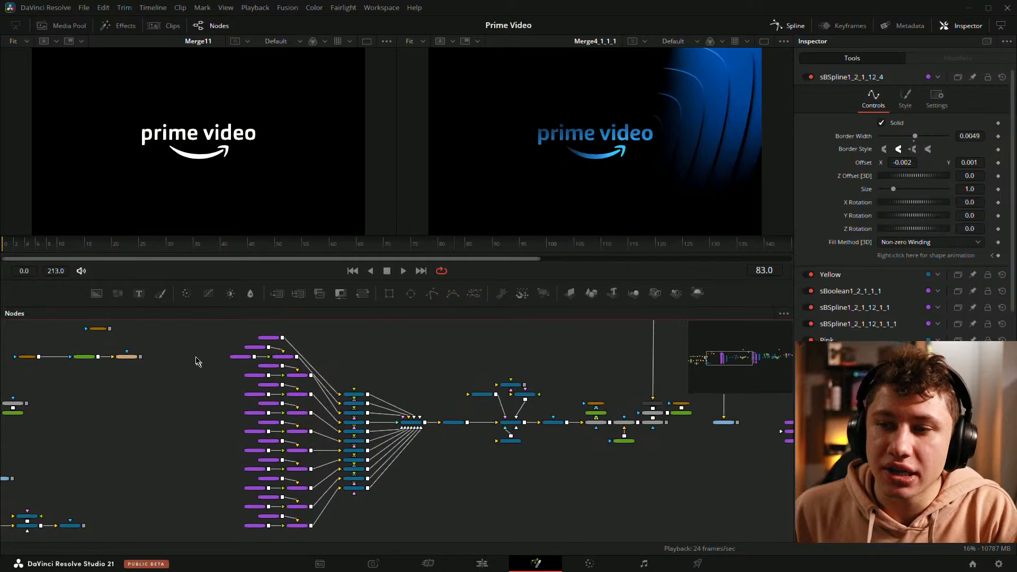
{"action": "left_click_drag", "start_coordinate": [207, 329], "coordinate": [424, 533]}
Step: Load Transform3D1 into the left viewer, deselect the nodes, and orbit the 3D view to examine the extruded rings
{"action": "left_click_drag", "start_coordinate": [458, 425], "coordinate": [161, 75]}
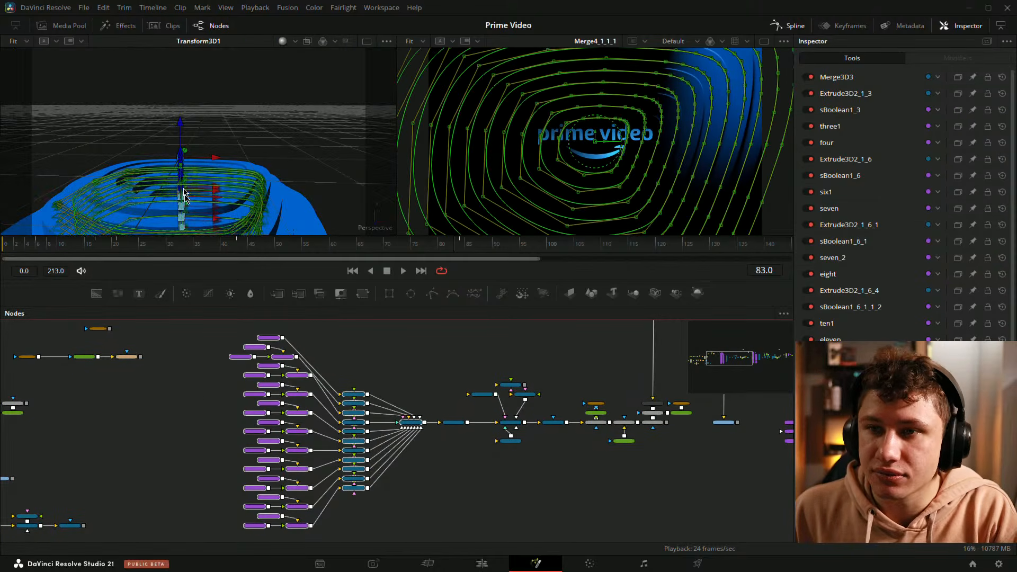
{"action": "left_click", "coordinate": [184, 494]}
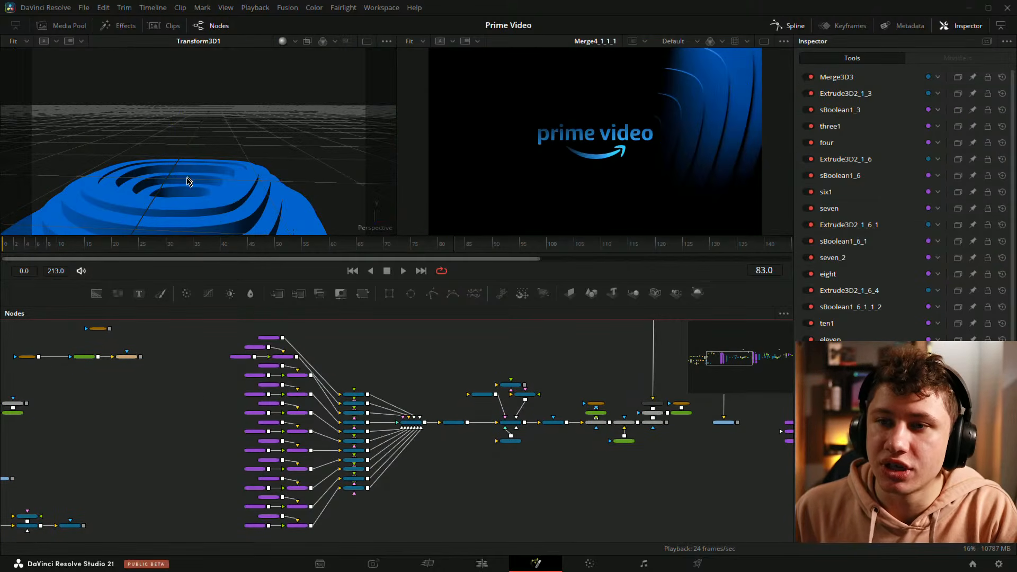
{"action": "left_click_drag", "start_coordinate": [190, 181], "coordinate": [193, 129]}
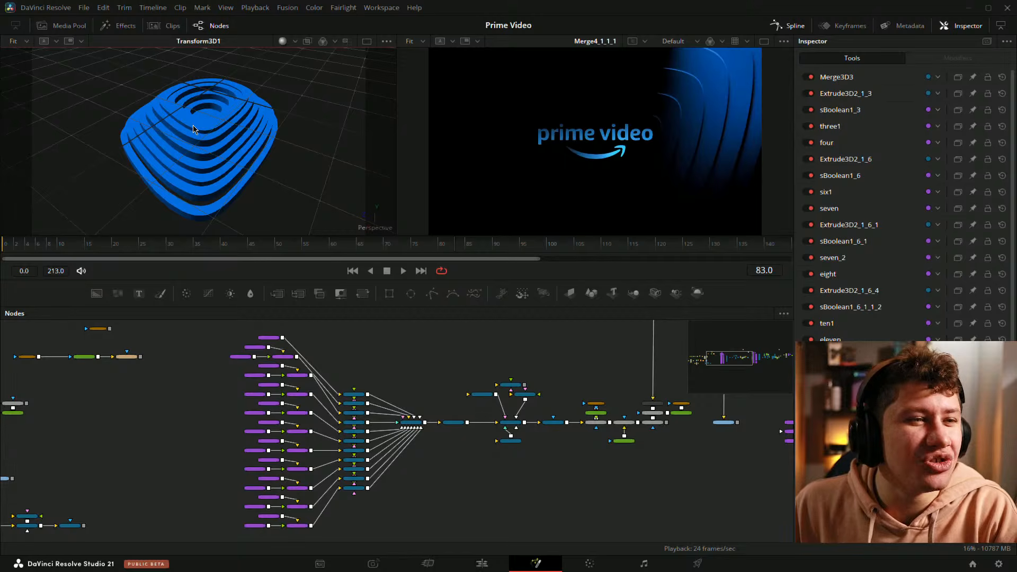
{"action": "left_click_drag", "start_coordinate": [174, 178], "coordinate": [282, 210]}
Step: Box-select node groups and zoom out to review the overall node graph layout
{"action": "left_click_drag", "start_coordinate": [412, 361], "coordinate": [365, 362]}
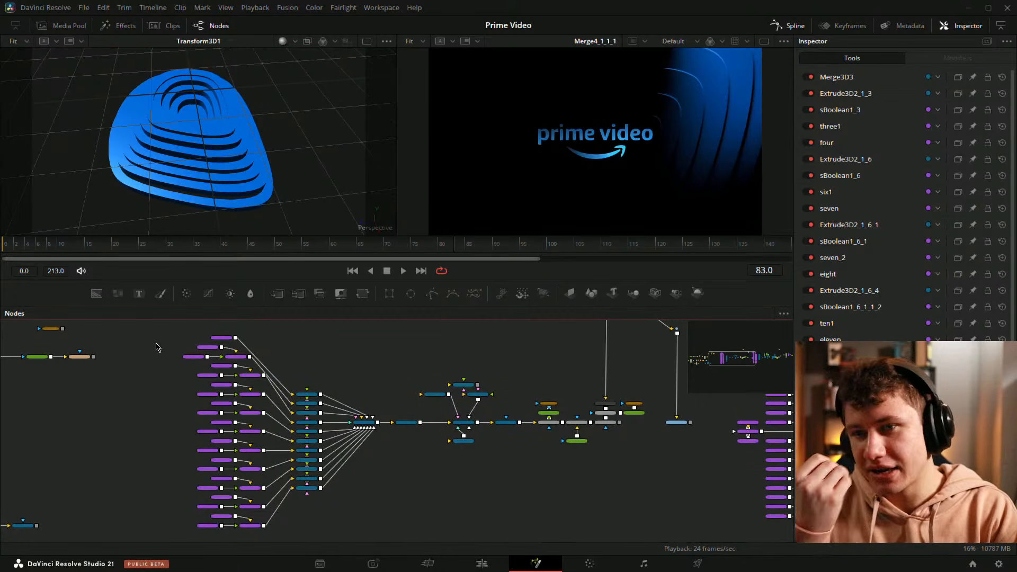
{"action": "left_click_drag", "start_coordinate": [154, 332], "coordinate": [387, 539]}
{"action": "left_click_drag", "start_coordinate": [570, 481], "coordinate": [132, 487]}
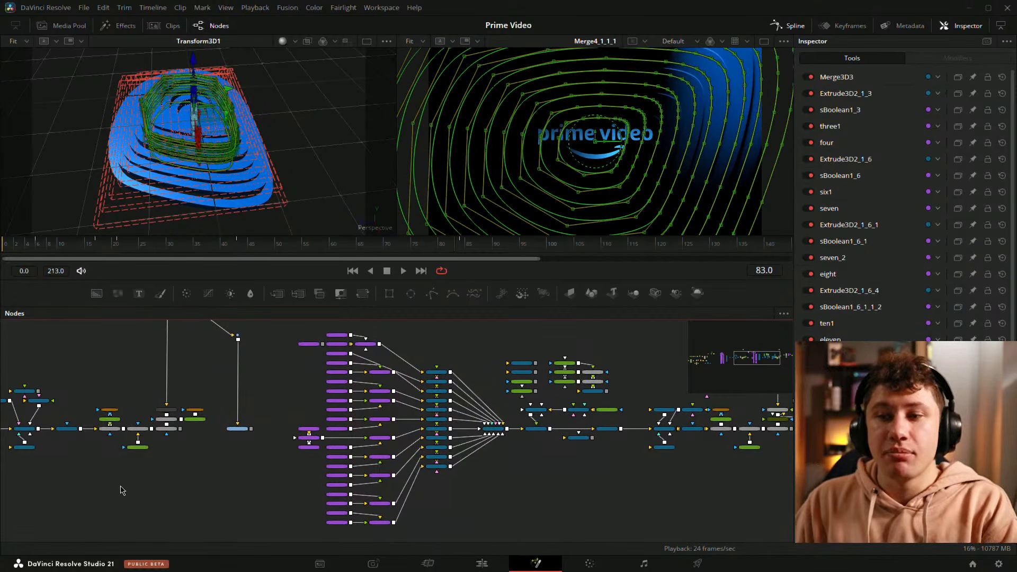
{"action": "left_click_drag", "start_coordinate": [274, 323], "coordinate": [497, 541]}
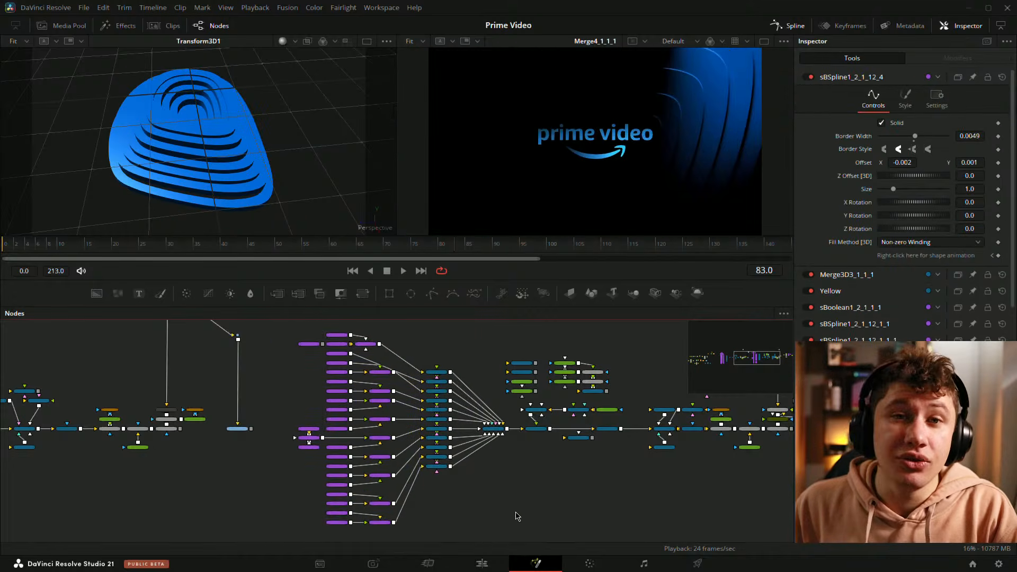
{"action": "scroll", "coordinate": [470, 536], "scroll_direction": "down", "scroll_amount": 2}
{"action": "scroll", "coordinate": [549, 371], "scroll_direction": "down", "scroll_amount": 2}
{"action": "scroll", "coordinate": [236, 412], "scroll_direction": "down", "scroll_amount": 2}
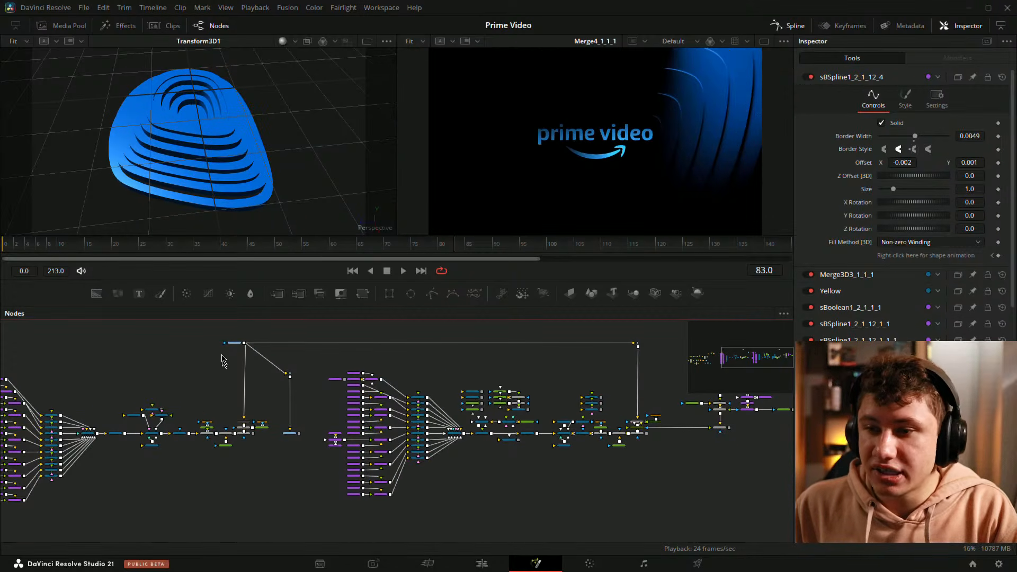
{"action": "left_click_drag", "start_coordinate": [672, 455], "coordinate": [613, 459]}
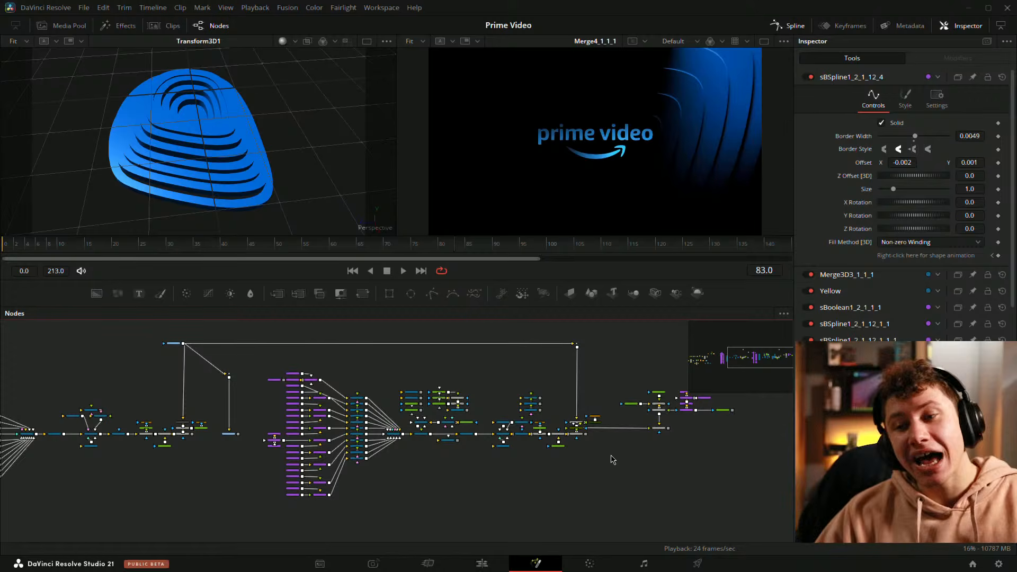
Step: Zoom out and pan across the node graph, box-selecting all nodes and then deselecting them to review the layout
{"action": "scroll", "coordinate": [529, 469], "scroll_direction": "down", "scroll_amount": 5}
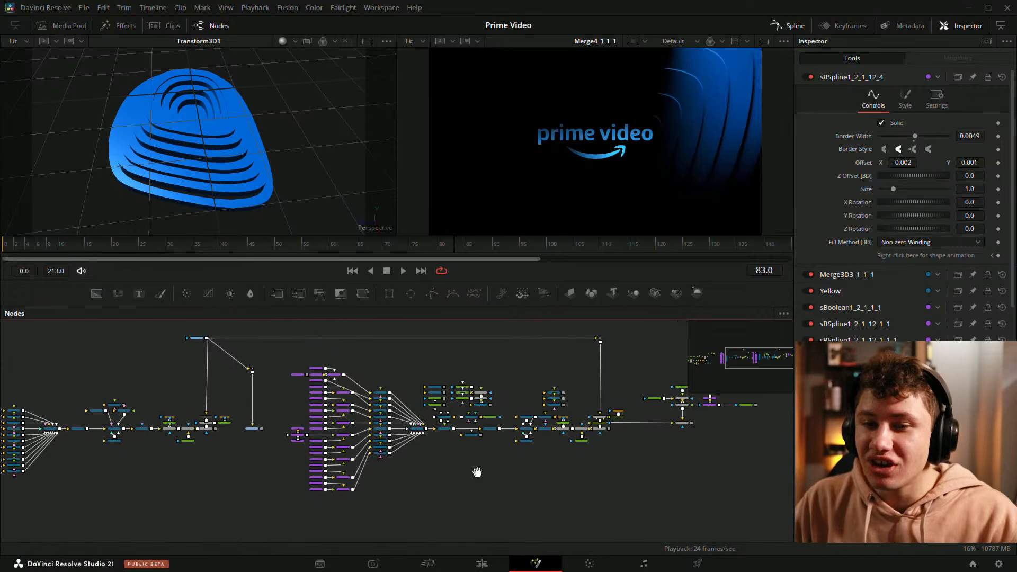
{"action": "left_click_drag", "start_coordinate": [552, 460], "coordinate": [523, 460]}
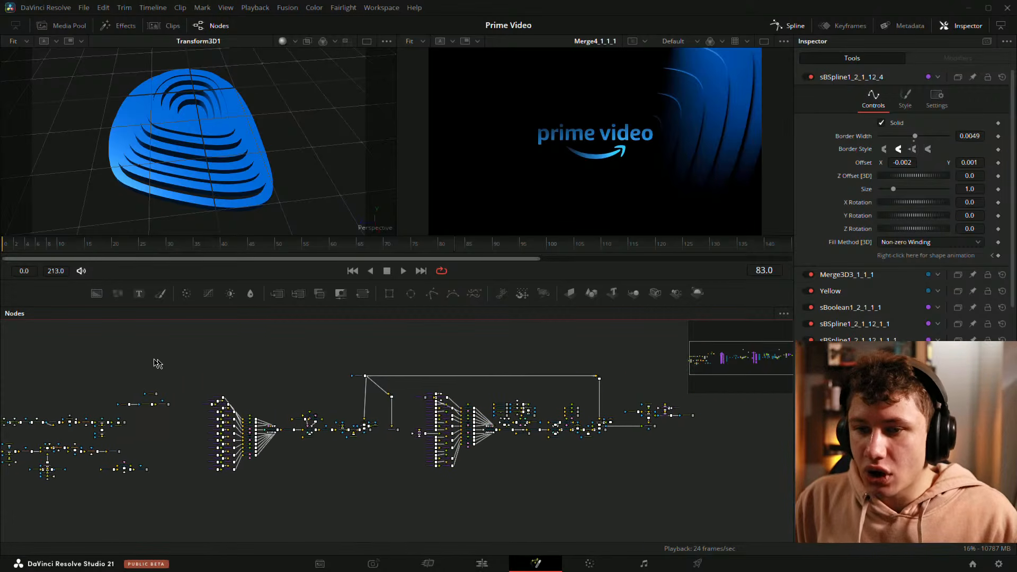
{"action": "left_click_drag", "start_coordinate": [120, 358], "coordinate": [188, 335]}
{"action": "left_click_drag", "start_coordinate": [33, 347], "coordinate": [767, 494]}
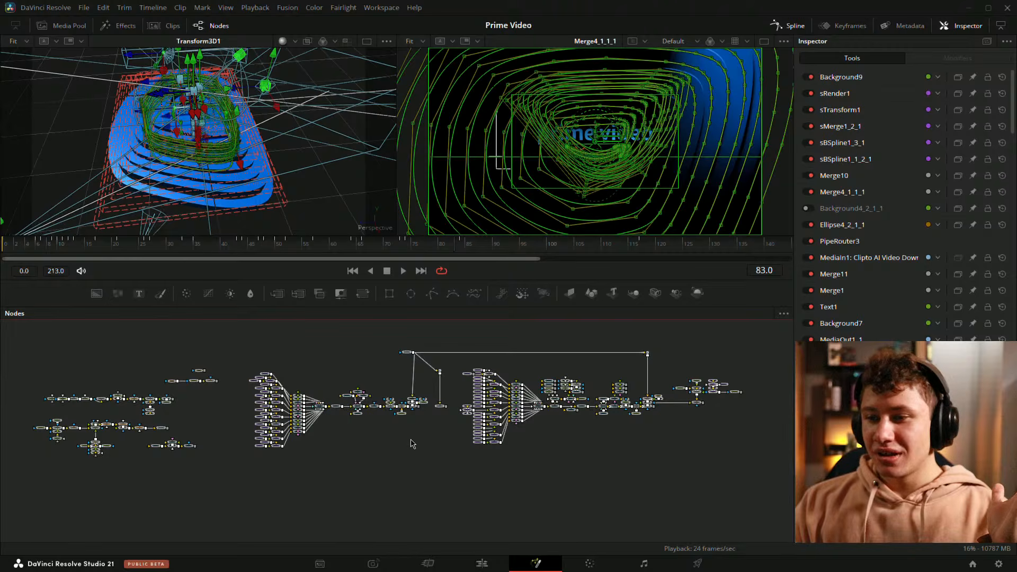
{"action": "left_click", "coordinate": [303, 472]}
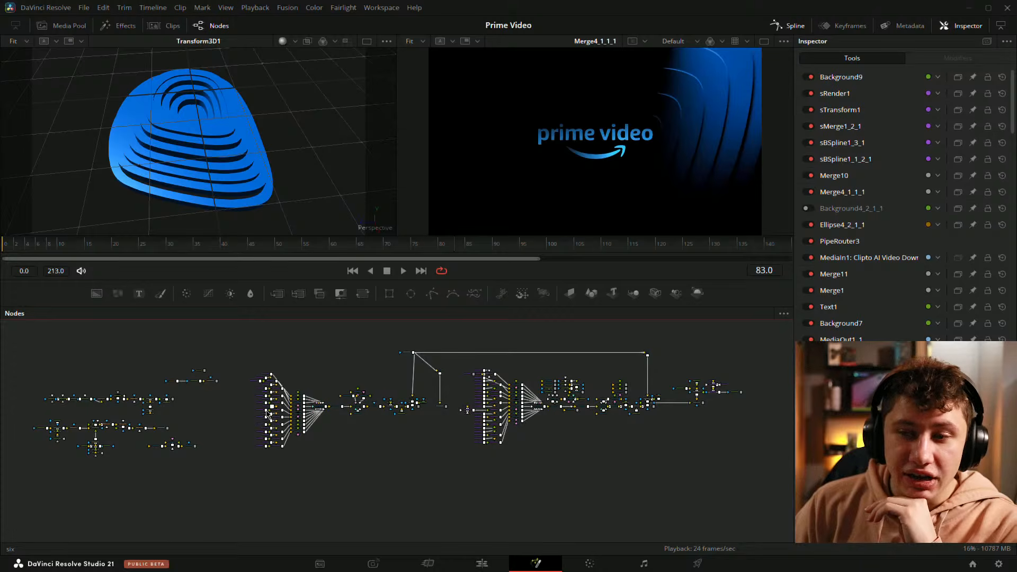
Step: Load Renderer3D1 into the second viewer and scrub the playhead to frame 66
{"action": "scroll", "coordinate": [214, 421], "scroll_direction": "up", "scroll_amount": 8}
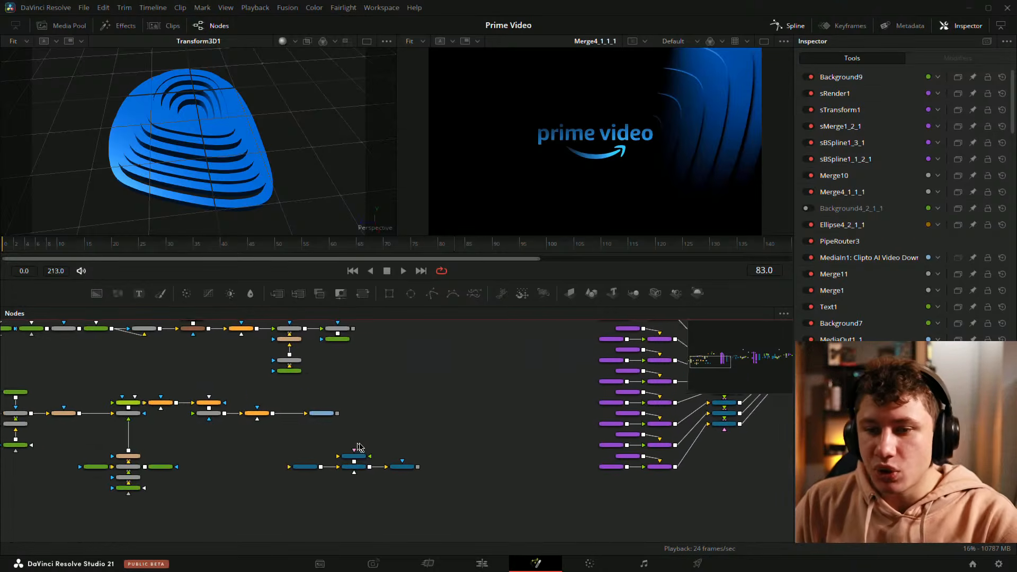
{"action": "left_click_drag", "start_coordinate": [487, 479], "coordinate": [562, 136]}
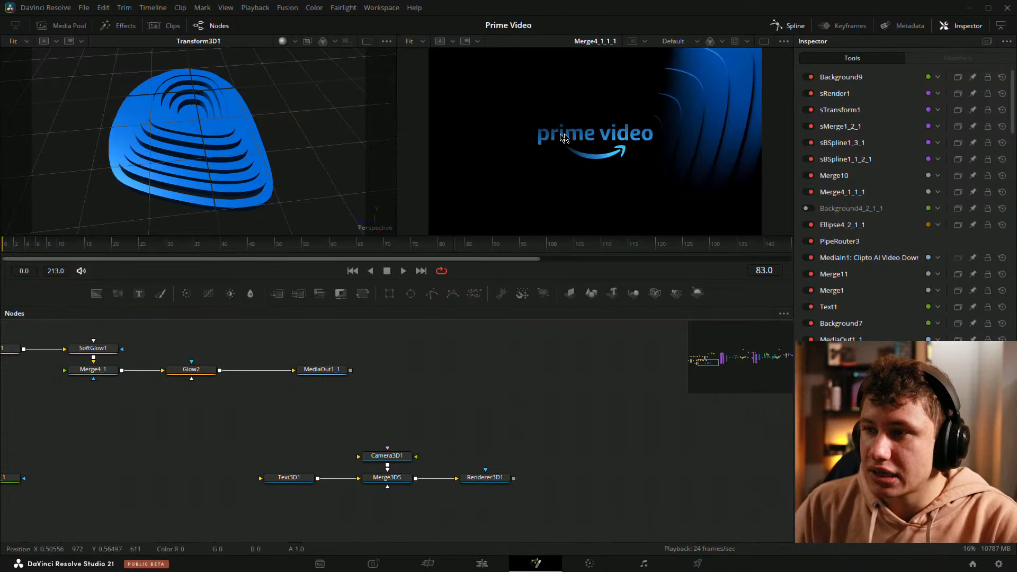
{"action": "left_click_drag", "start_coordinate": [493, 456], "coordinate": [583, 154]}
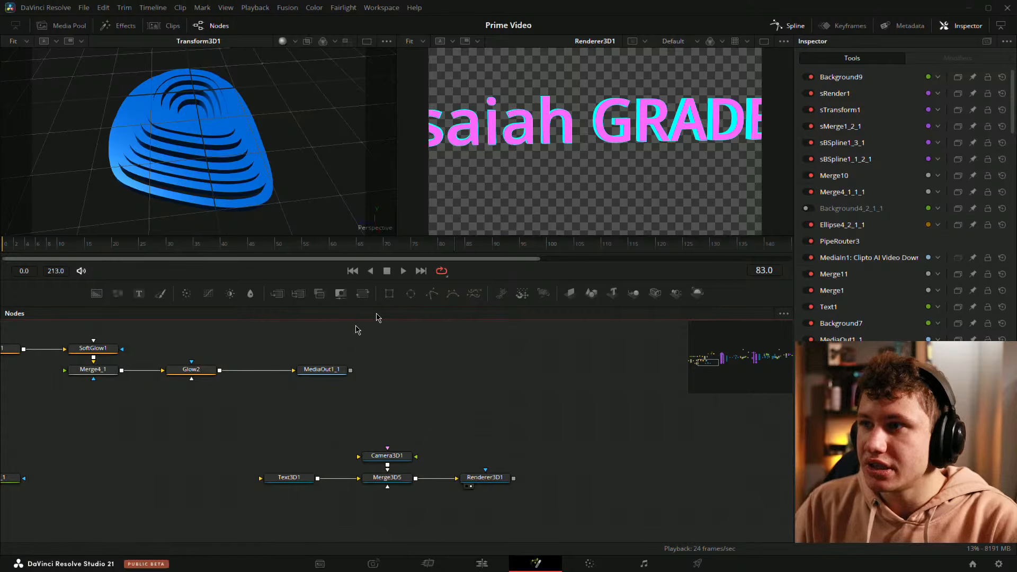
{"action": "left_click_drag", "start_coordinate": [265, 244], "coordinate": [359, 258]}
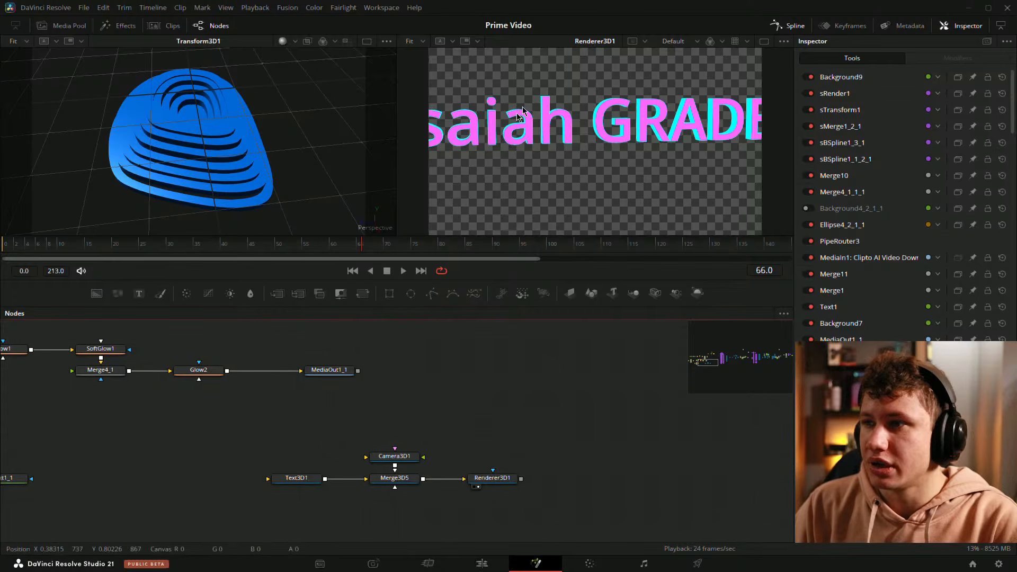
Step: View Glow2 and then Merge9 in the first viewer and scrub the playhead to frame 26
{"action": "left_click_drag", "start_coordinate": [141, 439], "coordinate": [435, 438]}
{"action": "scroll", "coordinate": [435, 438], "scroll_direction": "down", "scroll_amount": 3}
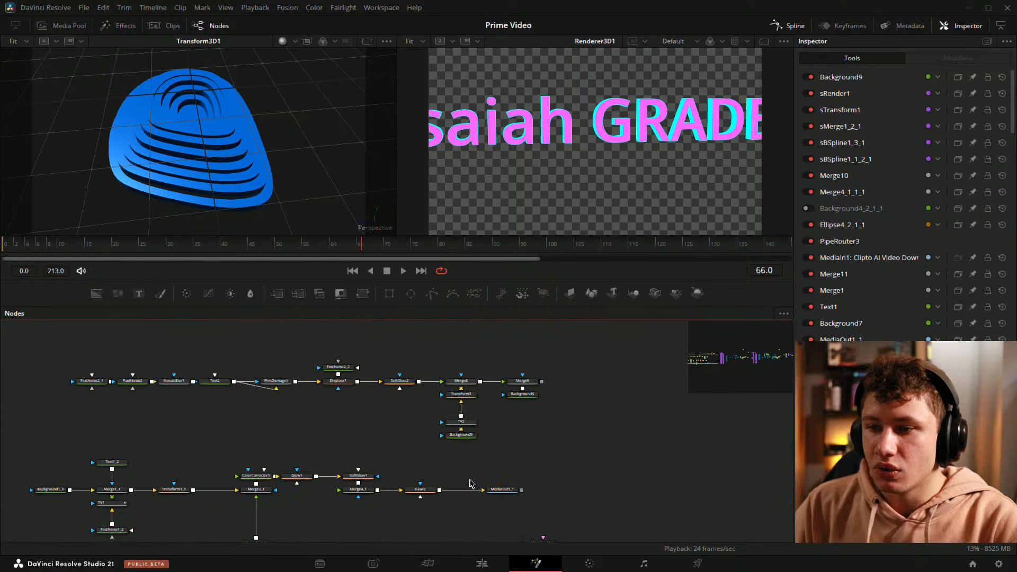
{"action": "key", "text": "1"}
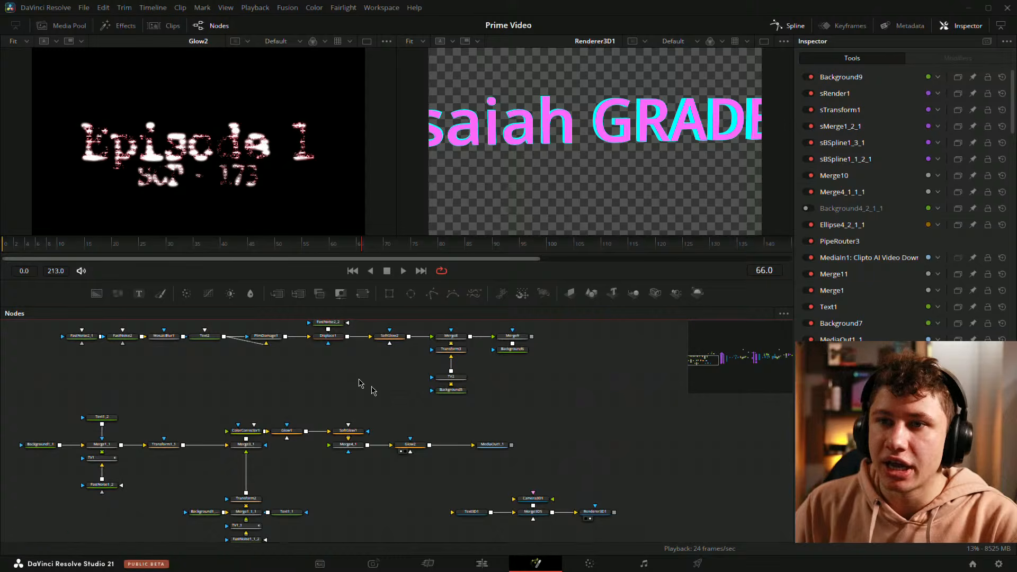
{"action": "left_click", "coordinate": [487, 383]}
{"action": "key", "text": "1"}
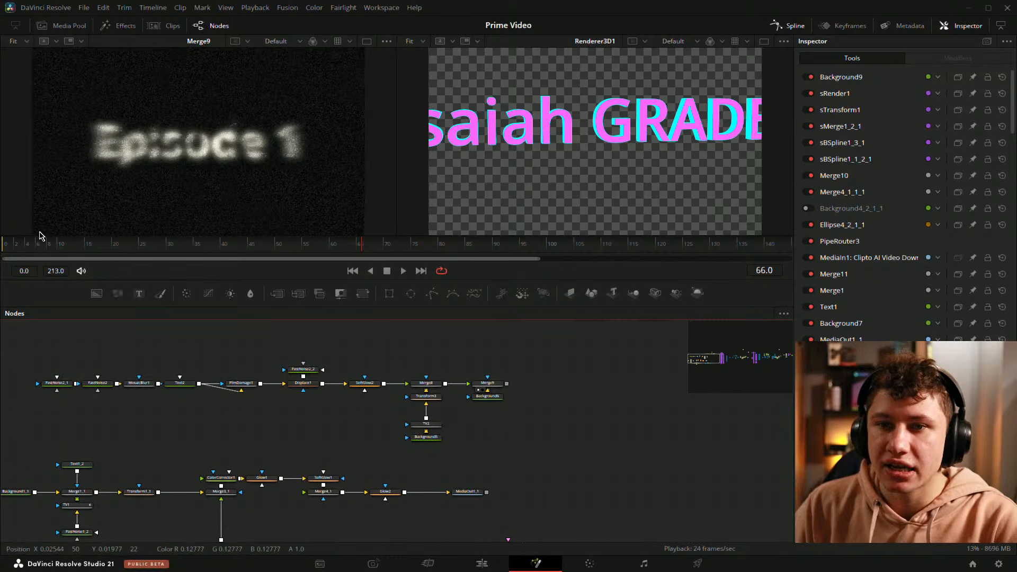
{"action": "left_click_drag", "start_coordinate": [42, 243], "coordinate": [170, 242]}
Step: Select the Text3D1, Merge3D5 and Renderer3D1 node group and move it further to the right
{"action": "left_click_drag", "start_coordinate": [159, 301], "coordinate": [144, 304]}
{"action": "left_click_drag", "start_coordinate": [559, 442], "coordinate": [519, 407]}
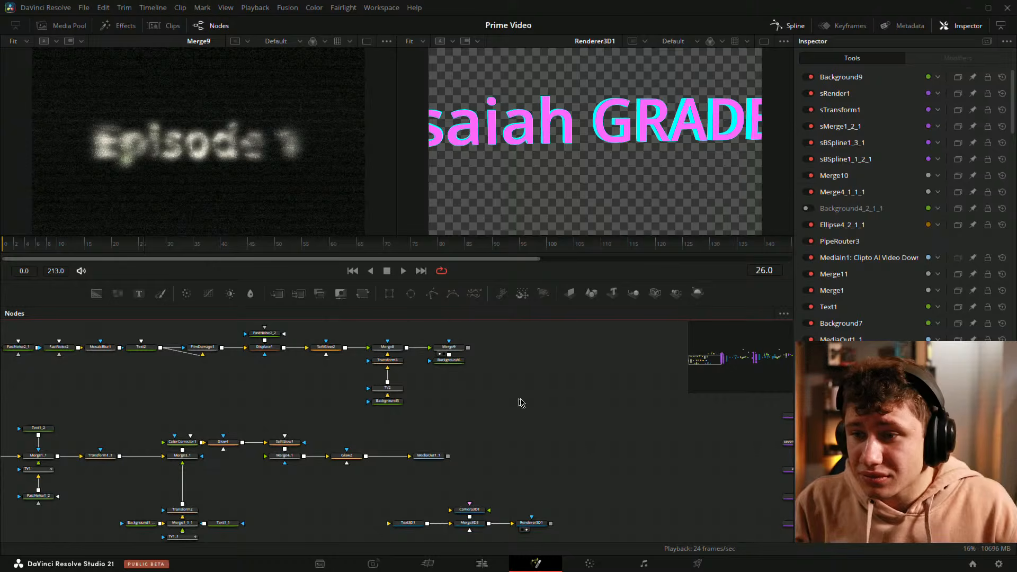
{"action": "left_click_drag", "start_coordinate": [516, 428], "coordinate": [618, 377]}
{"action": "left_click_drag", "start_coordinate": [363, 394], "coordinate": [409, 456]}
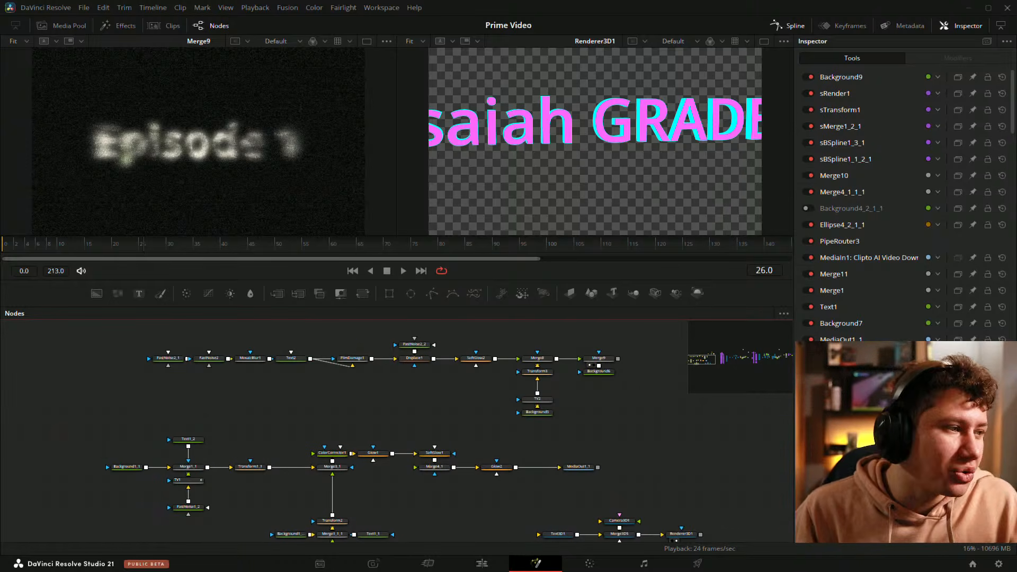
{"action": "left_click_drag", "start_coordinate": [233, 473], "coordinate": [195, 404]}
{"action": "left_click_drag", "start_coordinate": [76, 350], "coordinate": [480, 521]}
{"action": "left_click_drag", "start_coordinate": [491, 441], "coordinate": [704, 496]}
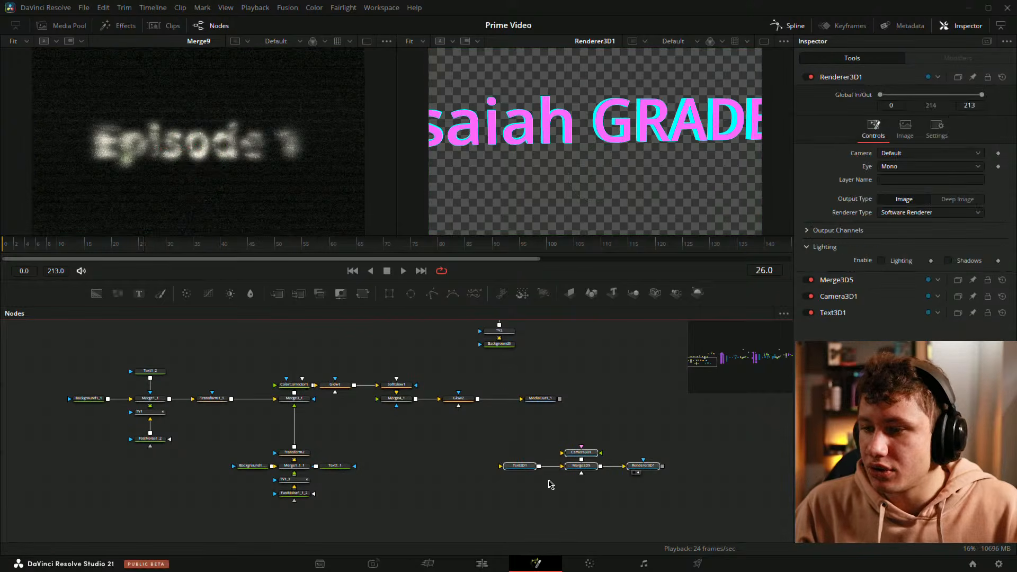
{"action": "left_click_drag", "start_coordinate": [533, 466], "coordinate": [686, 467]}
Step: Select the Episode 1 title node group and read through its node settings in the message (11).txt text file
{"action": "left_click_drag", "start_coordinate": [34, 363], "coordinate": [604, 528]}
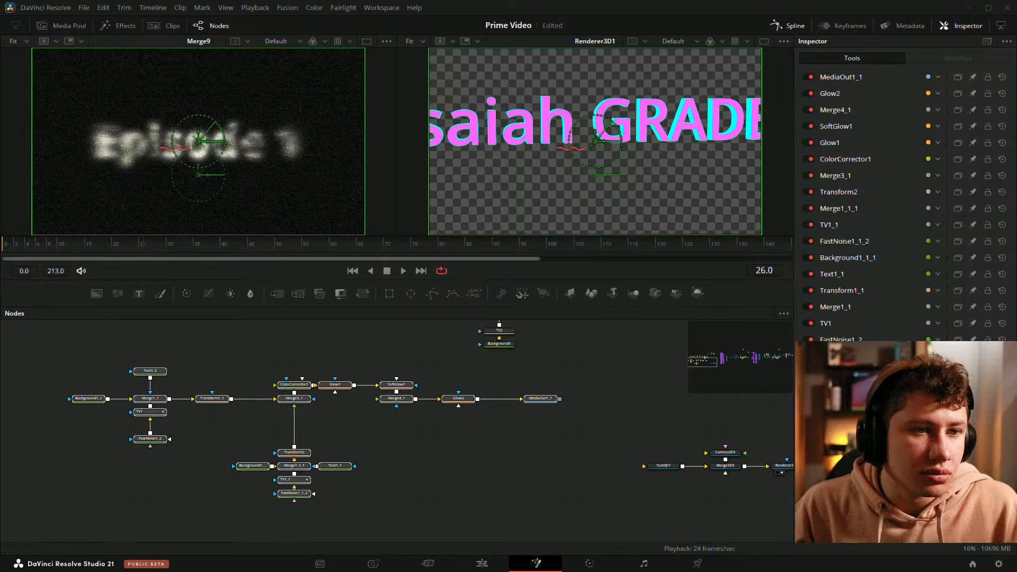
{"action": "left_click_drag", "start_coordinate": [625, 0], "coordinate": [466, 68]}
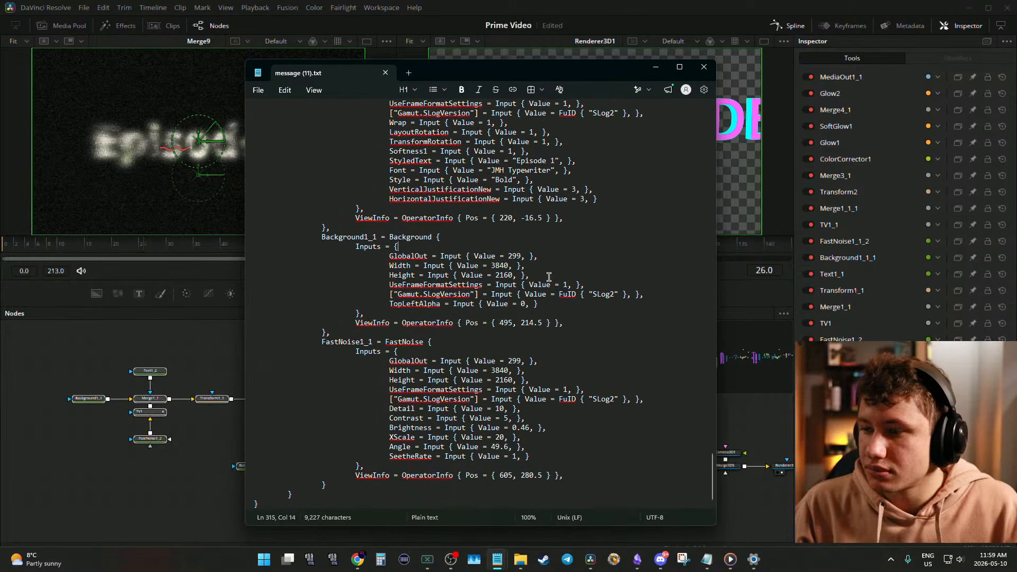
{"action": "scroll", "coordinate": [547, 268], "scroll_direction": "up", "scroll_amount": 20}
{"action": "scroll", "coordinate": [547, 268], "scroll_direction": "up", "scroll_amount": 15}
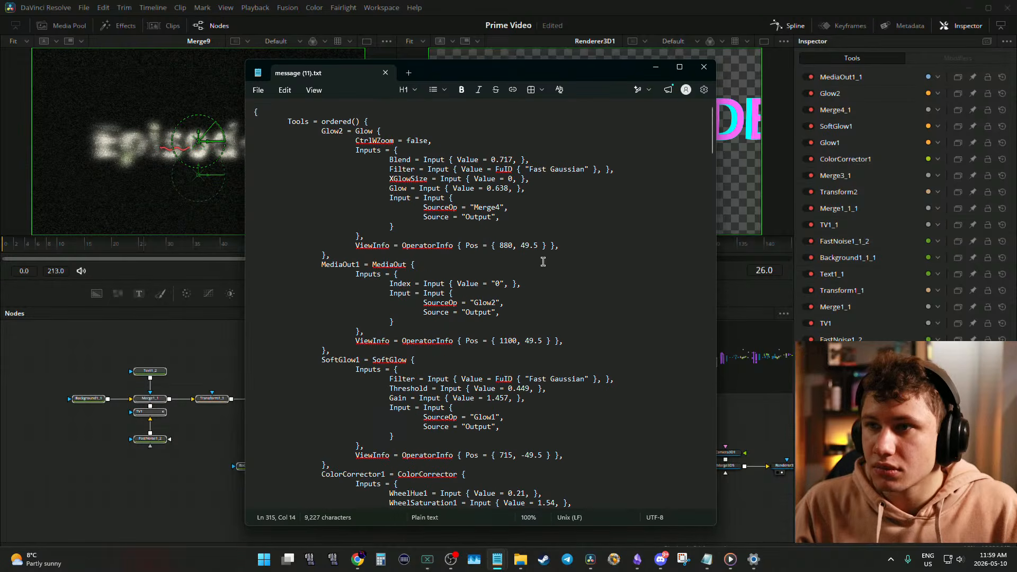
{"action": "scroll", "coordinate": [480, 209], "scroll_direction": "down", "scroll_amount": 20}
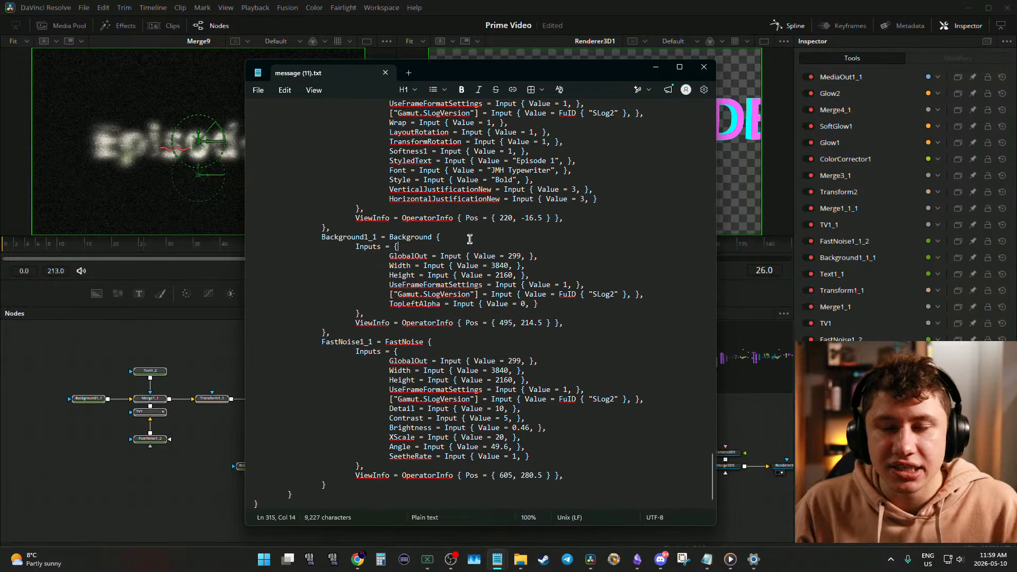
{"action": "left_click_drag", "start_coordinate": [471, 74], "coordinate": [497, 0]}
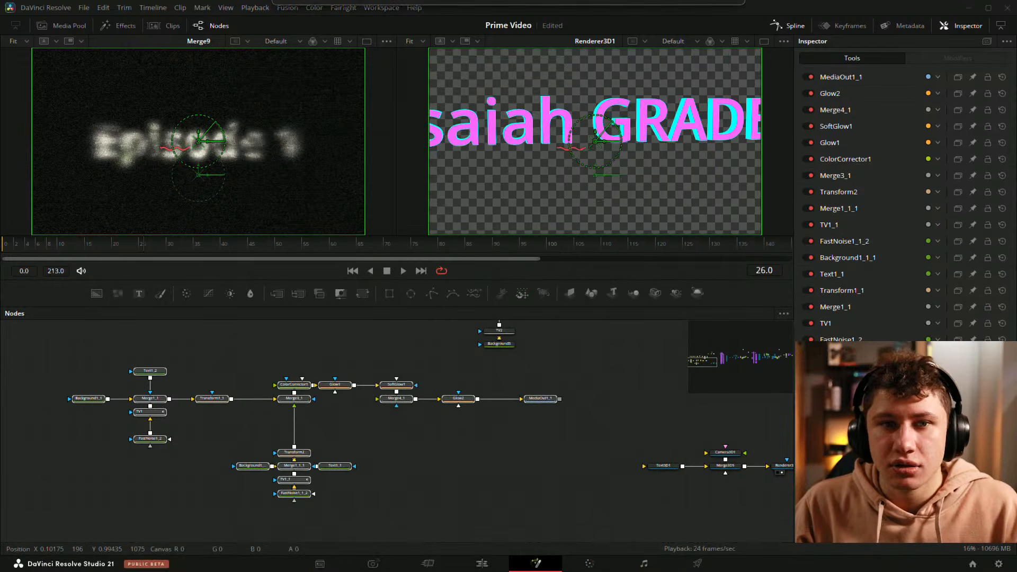
Step: Deselect the nodes and save the composition
{"action": "left_click", "coordinate": [458, 432]}
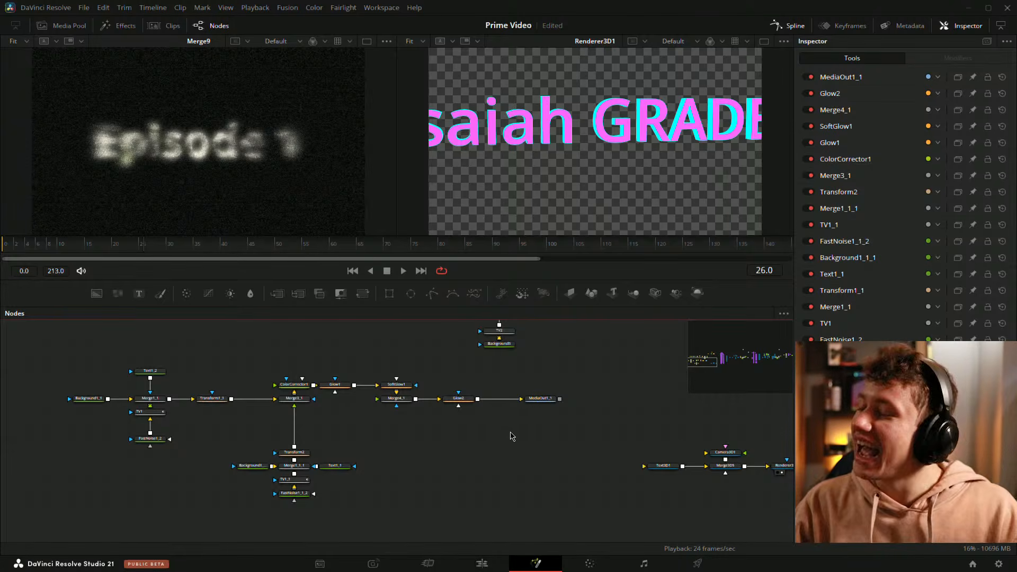
{"action": "key", "text": "ctrl+s"}
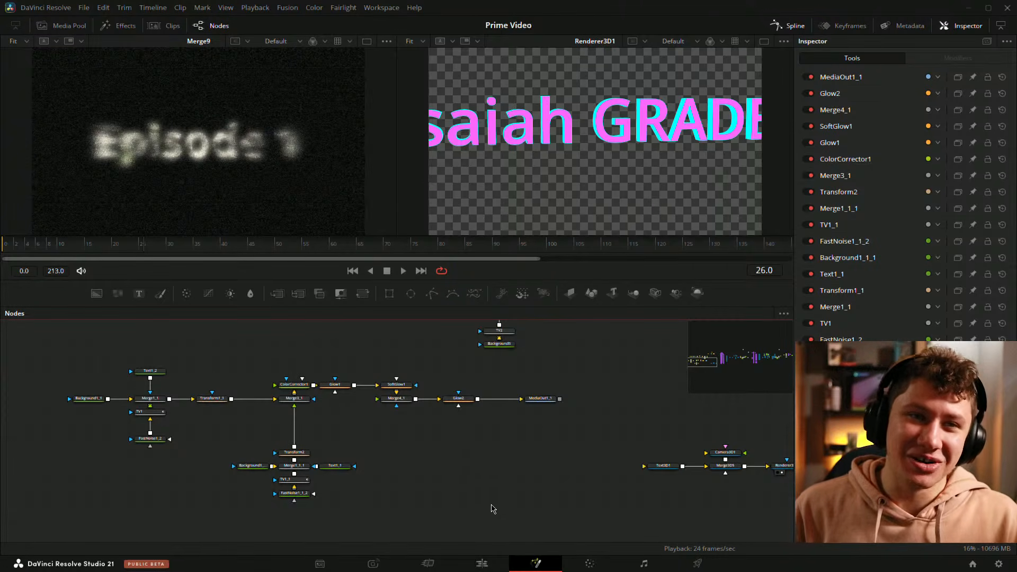
Step: Navigate the node graph to the Rectangle1 branch and load Transform1 into the first viewer
{"action": "scroll", "coordinate": [500, 514], "scroll_direction": "down", "scroll_amount": 3}
{"action": "left_click_drag", "start_coordinate": [666, 390], "coordinate": [466, 392]}
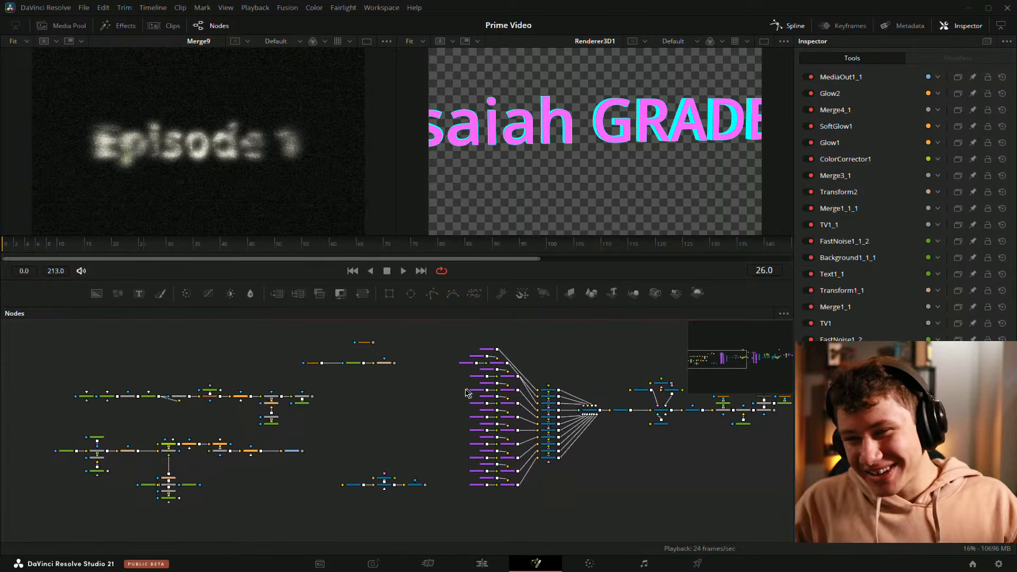
{"action": "scroll", "coordinate": [404, 392], "scroll_direction": "up", "scroll_amount": 3}
{"action": "left_click_drag", "start_coordinate": [404, 394], "coordinate": [395, 425]}
{"action": "scroll", "coordinate": [392, 428], "scroll_direction": "up", "scroll_amount": 1}
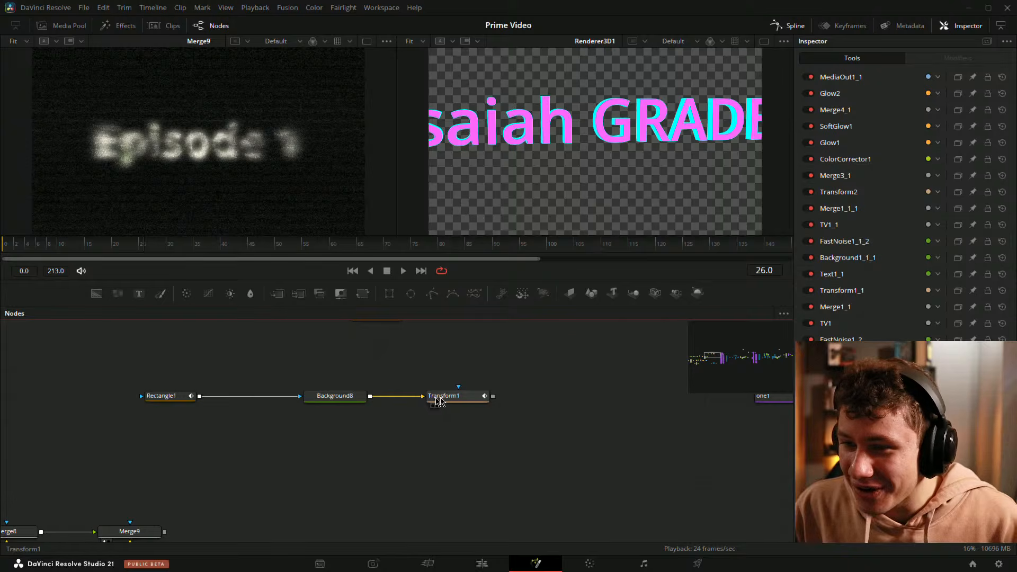
{"action": "left_click_drag", "start_coordinate": [370, 396], "coordinate": [211, 191]}
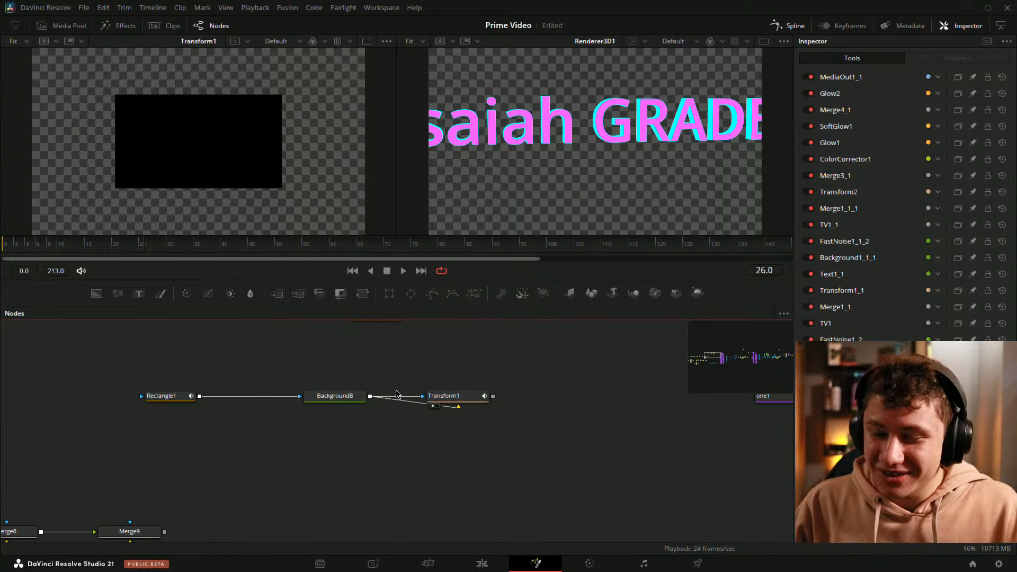
{"action": "left_click_drag", "start_coordinate": [415, 401], "coordinate": [416, 401]}
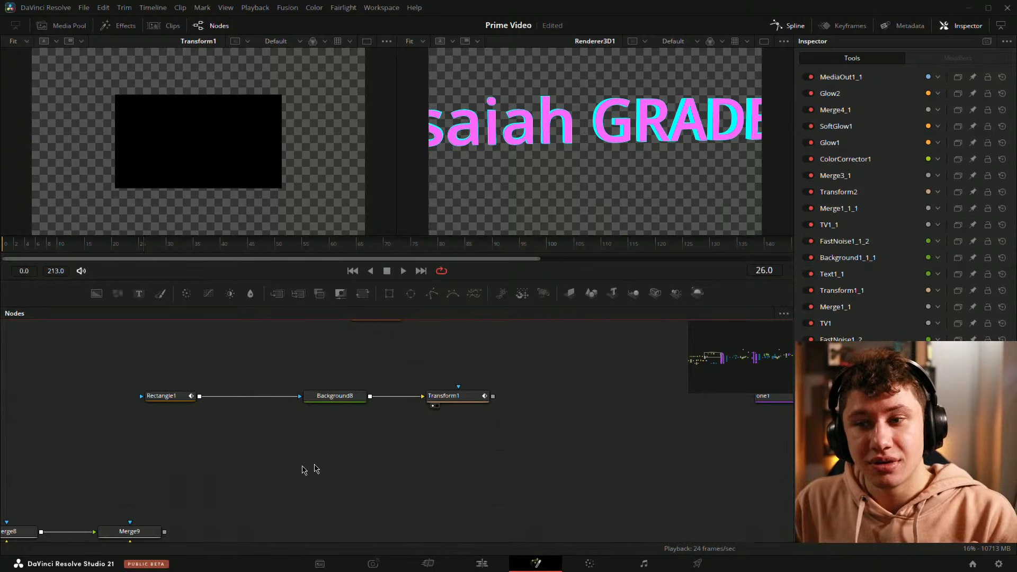
Step: Navigate to the Merge9 and Background6 nodes and select Merge9 to inspect it
{"action": "scroll", "coordinate": [395, 451], "scroll_direction": "down", "scroll_amount": 2}
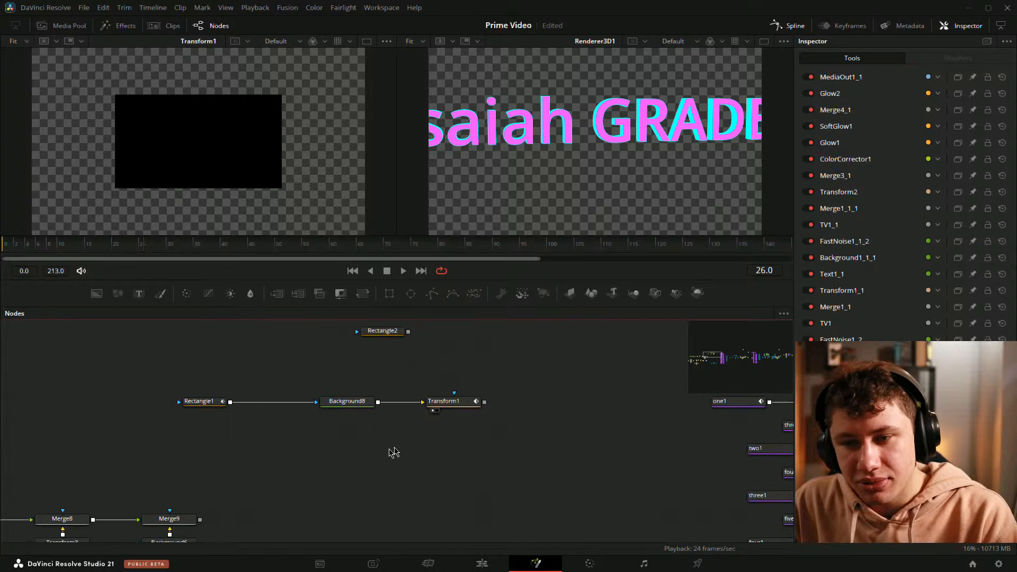
{"action": "left_click_drag", "start_coordinate": [393, 454], "coordinate": [561, 345]}
{"action": "scroll", "coordinate": [377, 365], "scroll_direction": "up", "scroll_amount": 3}
{"action": "left_click_drag", "start_coordinate": [379, 364], "coordinate": [442, 348]}
{"action": "scroll", "coordinate": [442, 348], "scroll_direction": "up", "scroll_amount": 2}
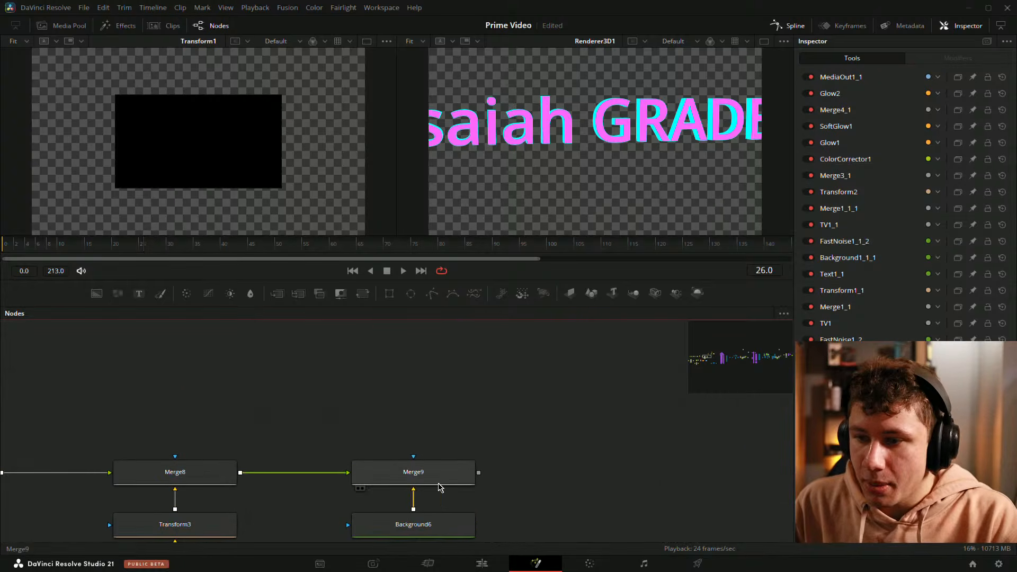
{"action": "left_click_drag", "start_coordinate": [429, 481], "coordinate": [422, 415]}
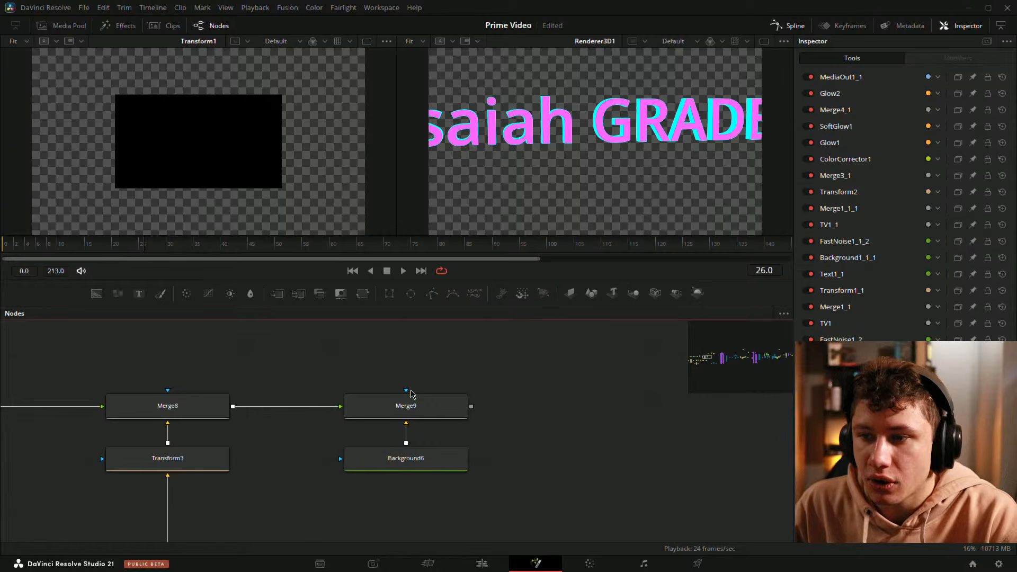
{"action": "left_click_drag", "start_coordinate": [304, 377], "coordinate": [534, 445]}
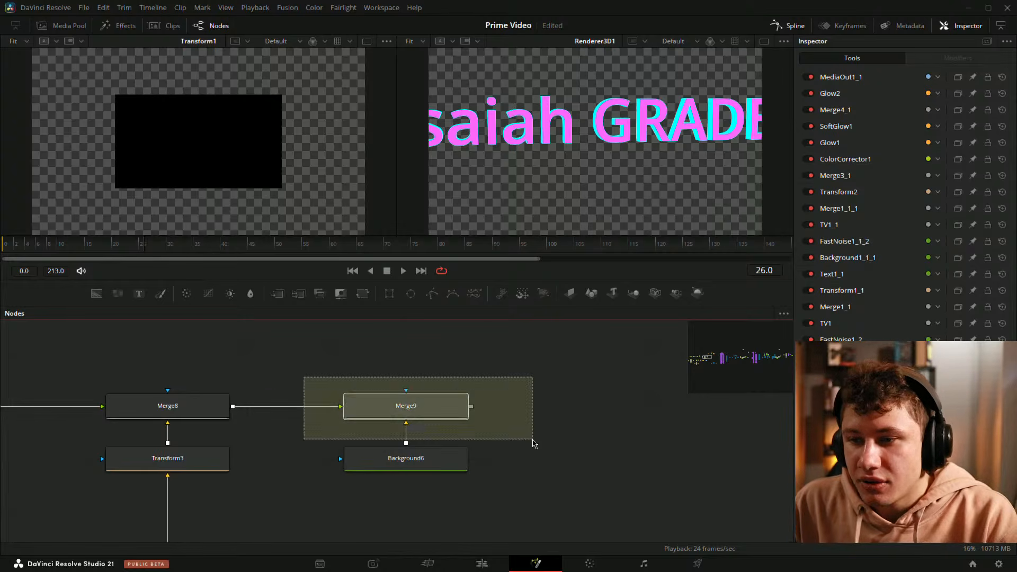
{"action": "scroll", "coordinate": [499, 416], "scroll_direction": "up", "scroll_amount": 1}
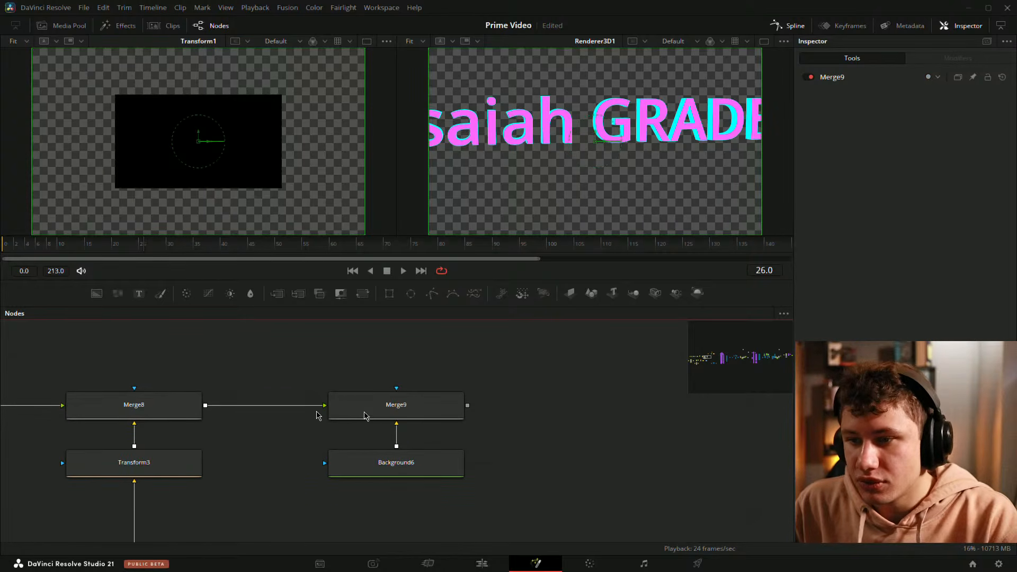
{"action": "left_click_drag", "start_coordinate": [271, 362], "coordinate": [542, 439]}
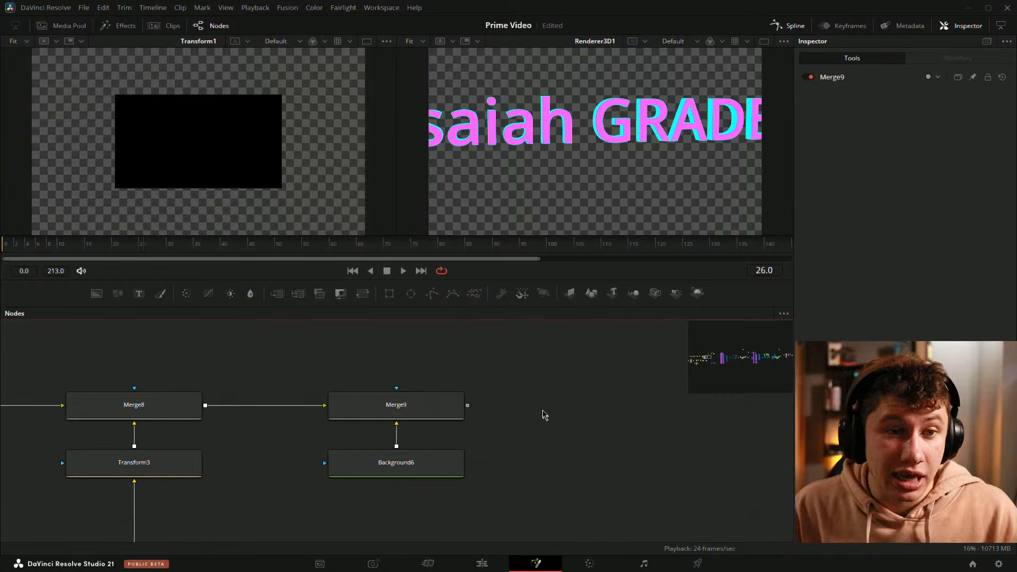
Step: Move the Background6 node further down below Merge9
{"action": "scroll", "coordinate": [452, 400], "scroll_direction": "down", "scroll_amount": 8}
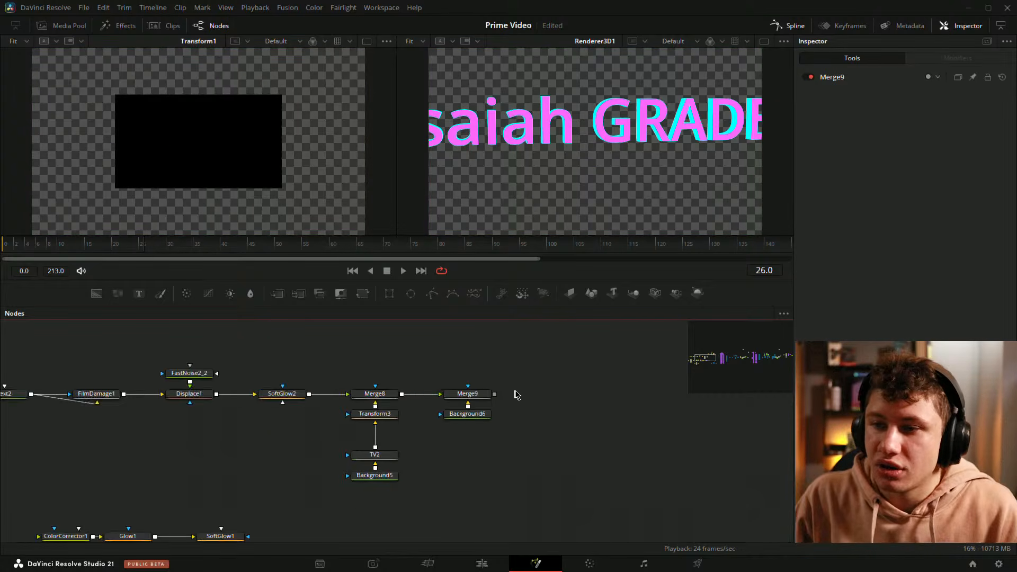
{"action": "left_click_drag", "start_coordinate": [591, 399], "coordinate": [477, 401]}
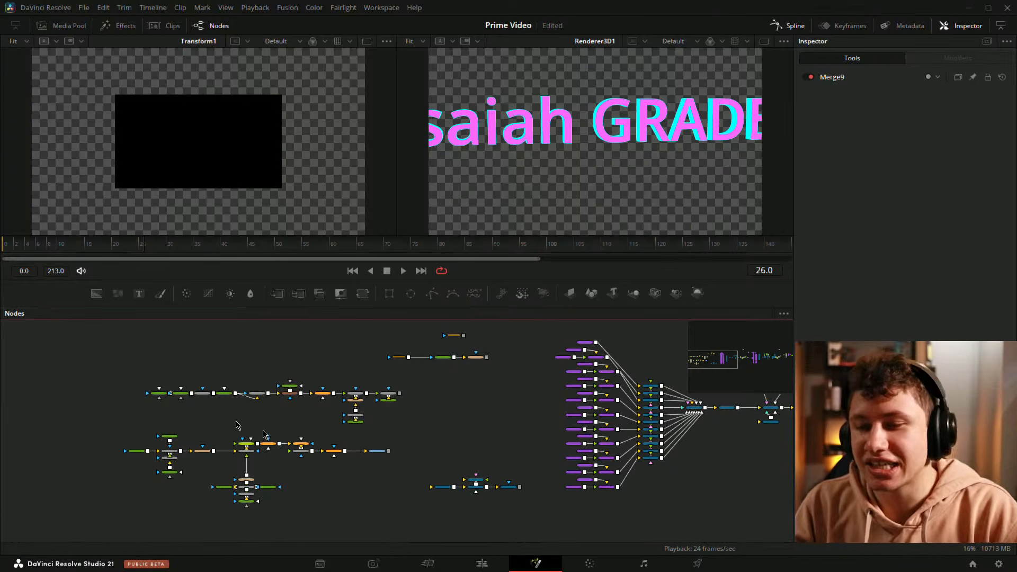
{"action": "scroll", "coordinate": [411, 371], "scroll_direction": "up", "scroll_amount": 3}
{"action": "scroll", "coordinate": [495, 360], "scroll_direction": "up", "scroll_amount": 5}
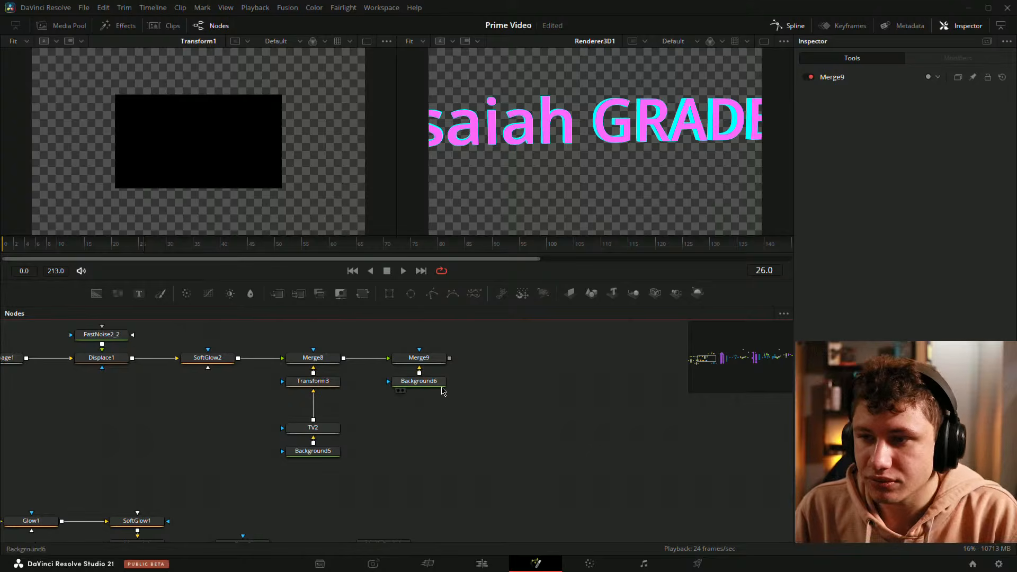
{"action": "left_click_drag", "start_coordinate": [441, 384], "coordinate": [442, 408]}
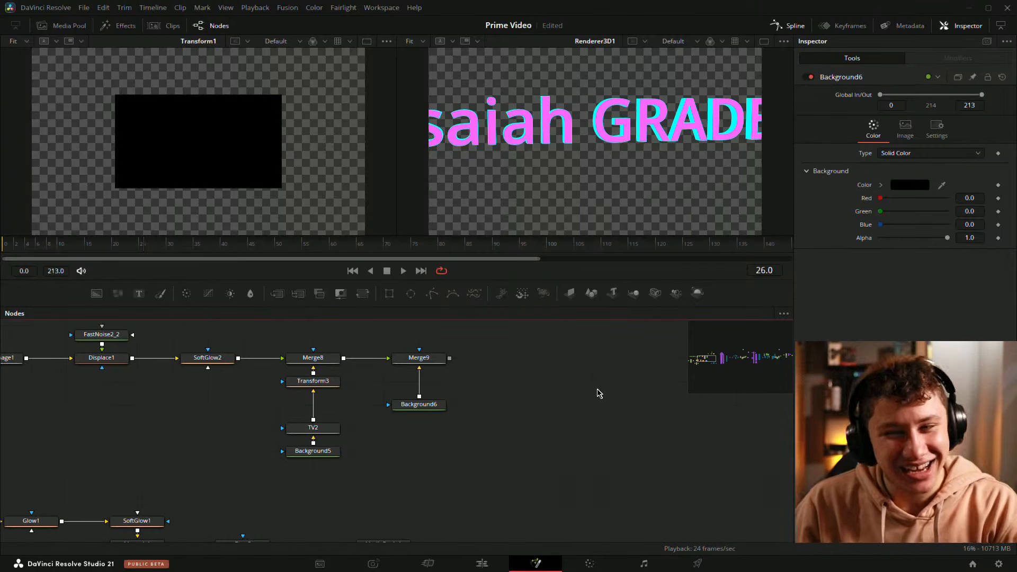
Step: Reconnect Merge8 and Background6 into Merge9 and load Merge9 into the first viewer
{"action": "left_click_drag", "start_coordinate": [598, 389], "coordinate": [584, 403]}
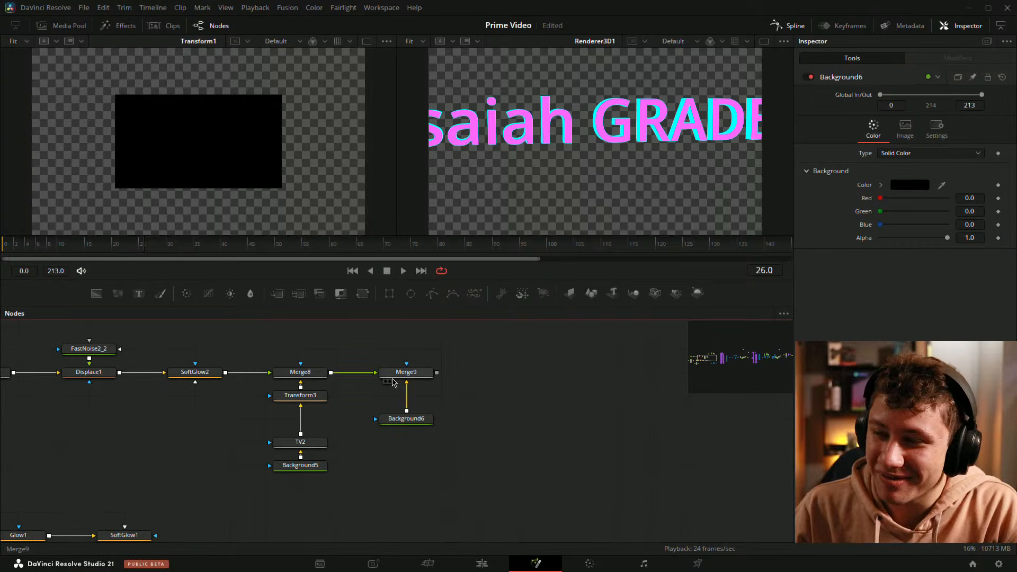
{"action": "left_click_drag", "start_coordinate": [360, 354], "coordinate": [459, 393]}
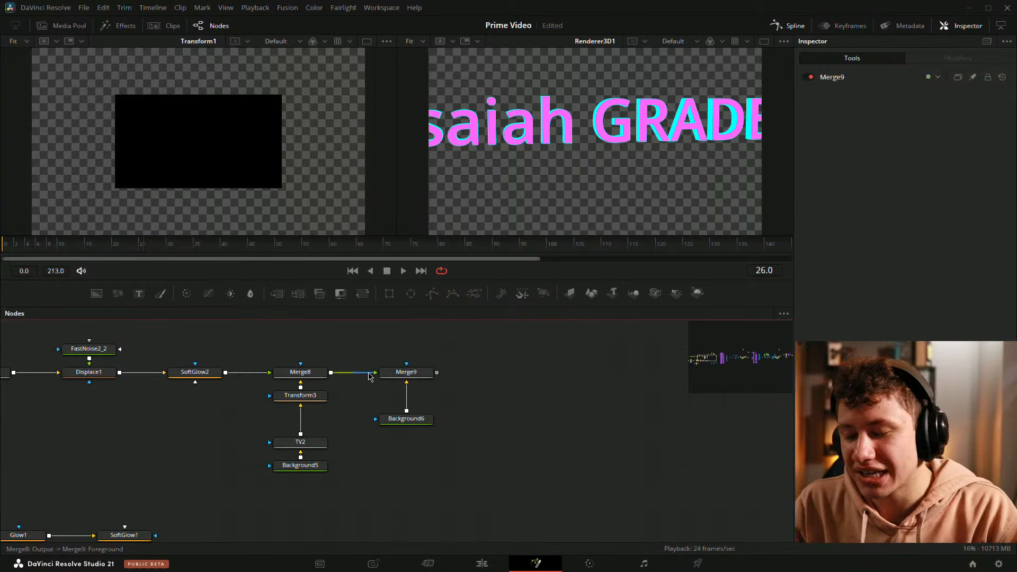
{"action": "left_click_drag", "start_coordinate": [369, 377], "coordinate": [404, 374]}
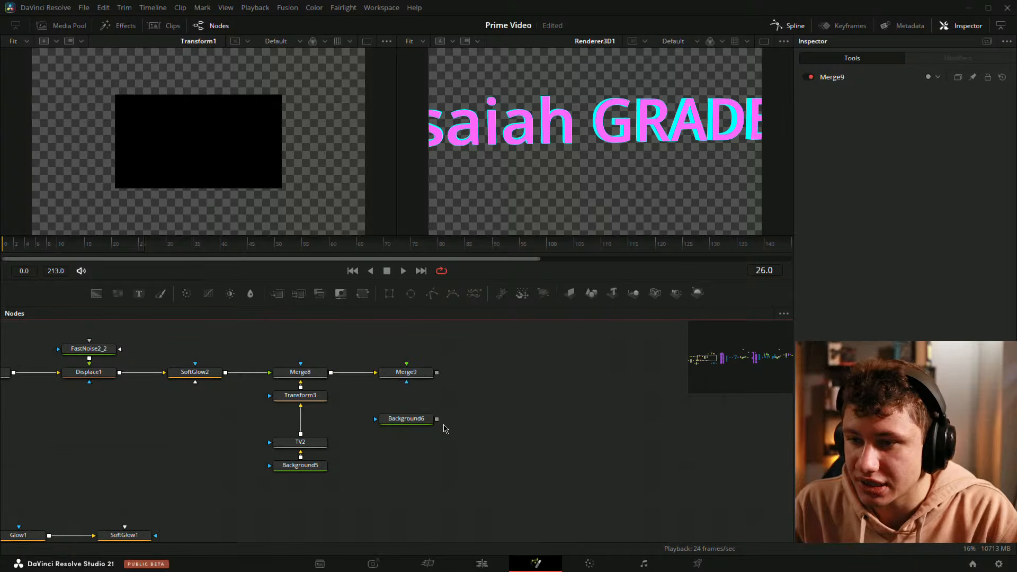
{"action": "left_click_drag", "start_coordinate": [436, 420], "coordinate": [416, 373]}
{"action": "left_click_drag", "start_coordinate": [416, 374], "coordinate": [268, 158]}
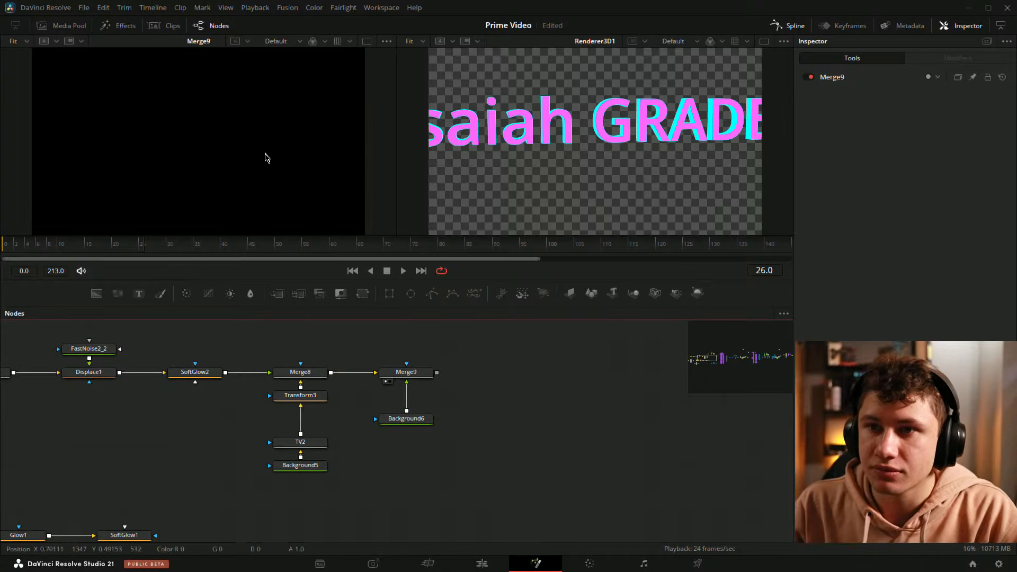
Step: Compare Merge8 and Merge9 in the first viewer while scrubbing the playhead to about frame 49
{"action": "left_click_drag", "start_coordinate": [509, 397], "coordinate": [664, 391]}
{"action": "scroll", "coordinate": [661, 470], "scroll_direction": "down", "scroll_amount": 3}
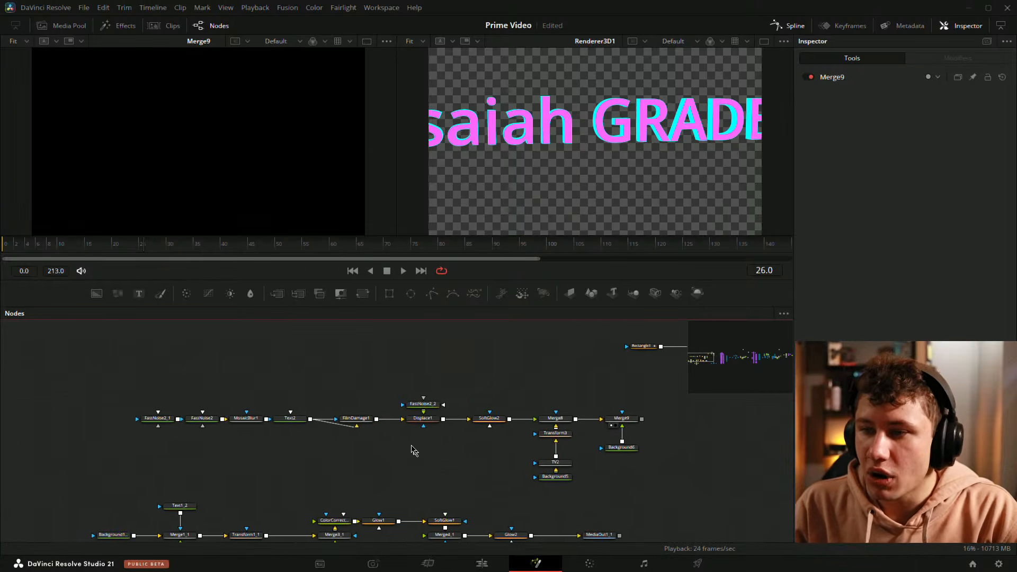
{"action": "left_click_drag", "start_coordinate": [392, 498], "coordinate": [326, 477]}
{"action": "scroll", "coordinate": [326, 480], "scroll_direction": "up", "scroll_amount": 2}
{"action": "left_click_drag", "start_coordinate": [518, 384], "coordinate": [204, 186]}
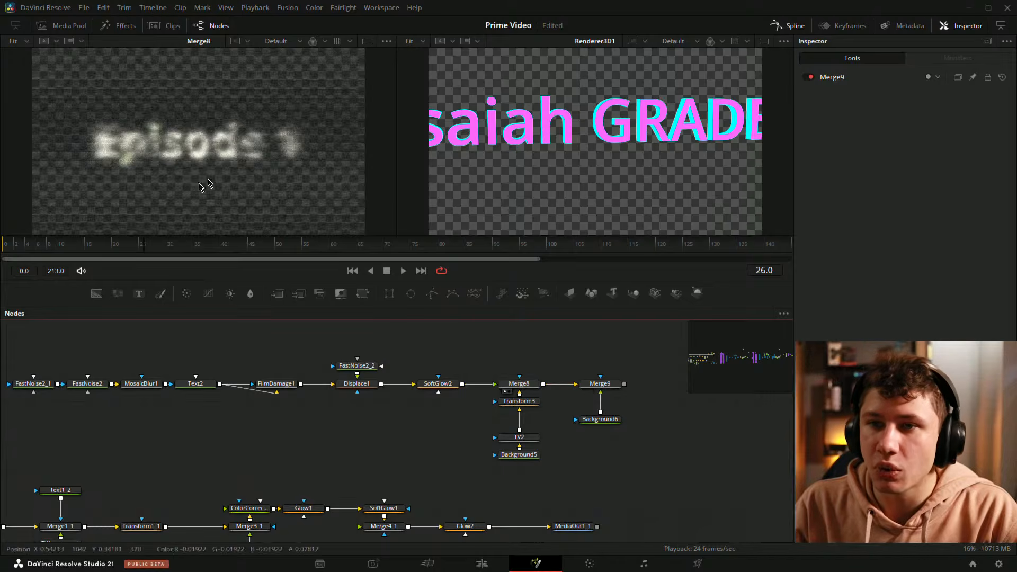
{"action": "left_click", "coordinate": [117, 246]}
{"action": "left_click_drag", "start_coordinate": [120, 251], "coordinate": [269, 247]}
{"action": "left_click_drag", "start_coordinate": [600, 384], "coordinate": [237, 171]}
{"action": "left_click_drag", "start_coordinate": [659, 411], "coordinate": [605, 412]}
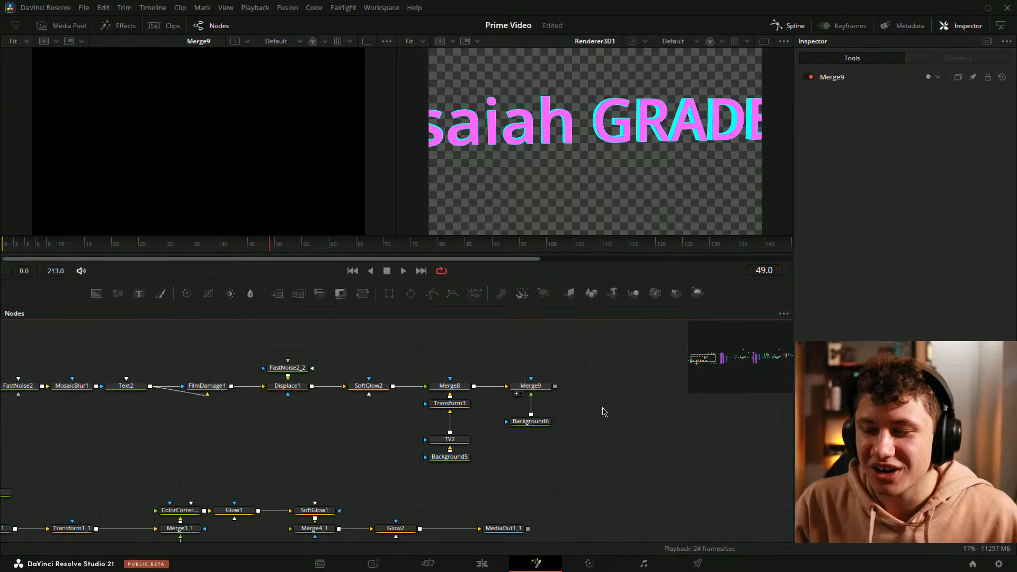
Step: Rewire Merge9 so Merge8 feeds its foreground and Background6 feeds its background
{"action": "scroll", "coordinate": [573, 411], "scroll_direction": "up", "scroll_amount": 2}
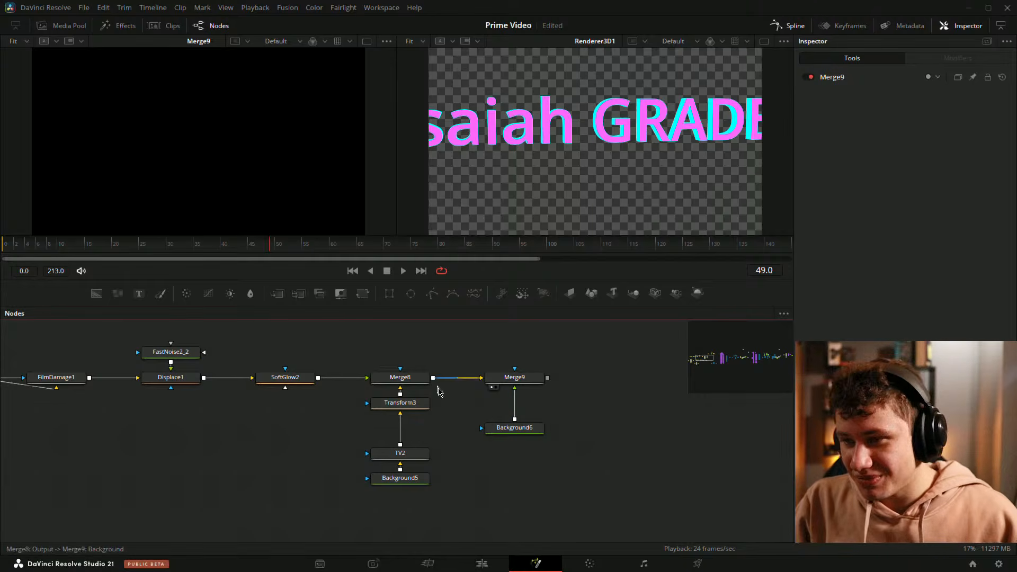
{"action": "scroll", "coordinate": [483, 357], "scroll_direction": "up", "scroll_amount": 2}
{"action": "left_click_drag", "start_coordinate": [475, 389], "coordinate": [530, 405]}
{"action": "left_click_drag", "start_coordinate": [575, 460], "coordinate": [552, 392]}
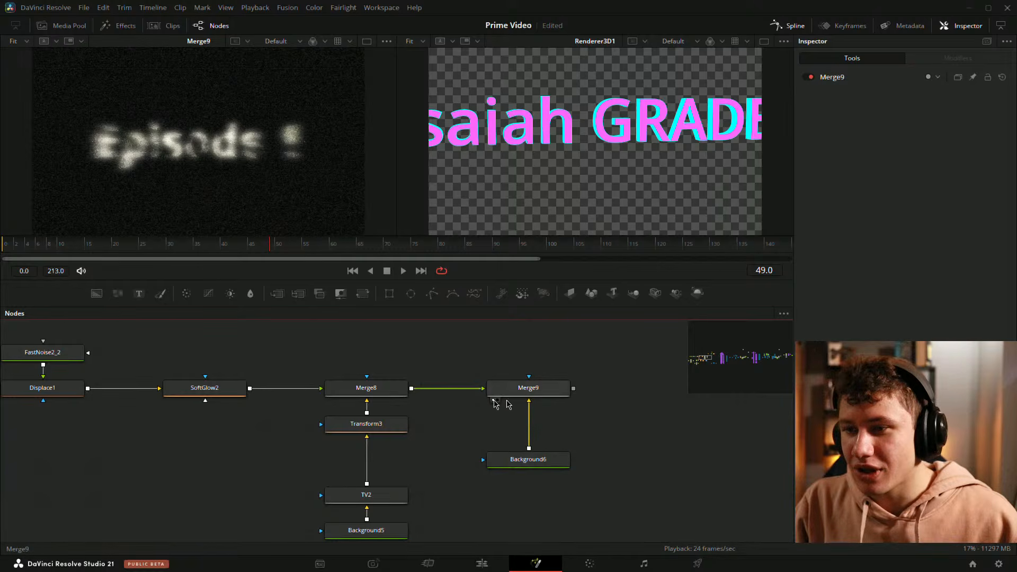
Step: Move the Background6 node up directly beneath Merge9
{"action": "left_click_drag", "start_coordinate": [536, 383], "coordinate": [535, 349]}
{"action": "key", "text": "ctrl+z"}
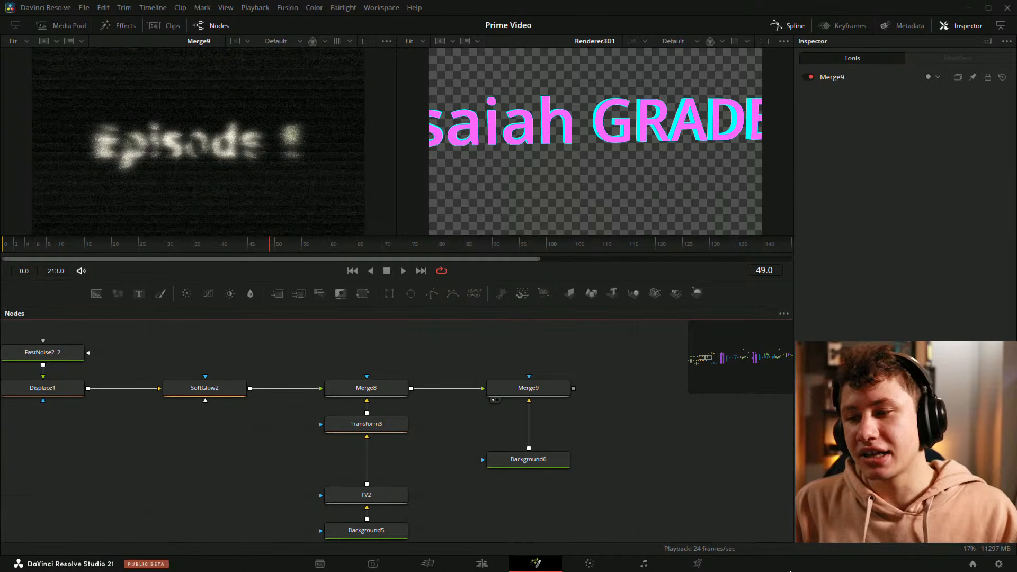
{"action": "left_click_drag", "start_coordinate": [544, 463], "coordinate": [544, 426]}
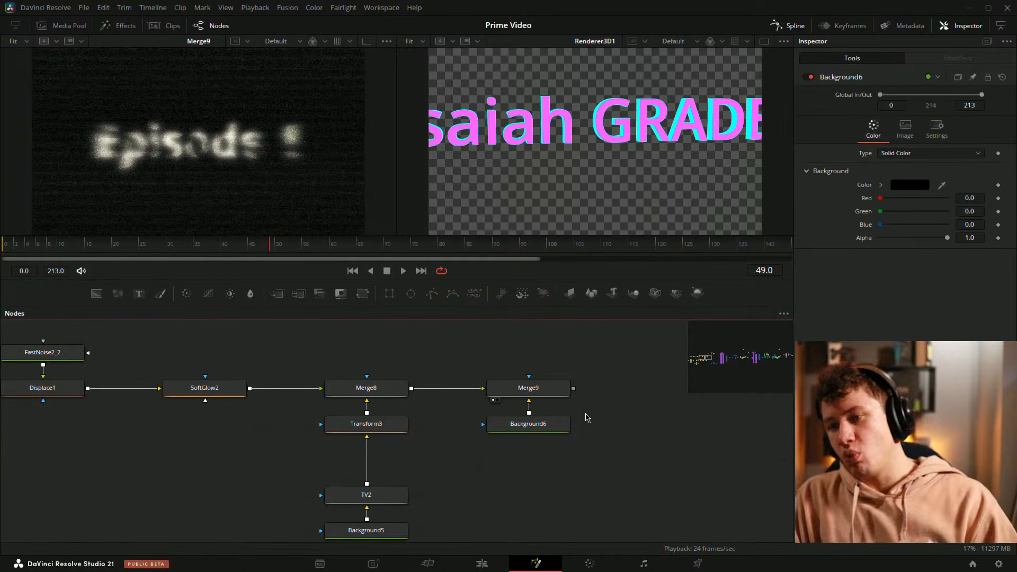
Step: Zoom out and pan across the whole node graph to review how the title and 3D branches are laid out
{"action": "scroll", "coordinate": [575, 410], "scroll_direction": "down", "scroll_amount": 8}
{"action": "left_click_drag", "start_coordinate": [593, 461], "coordinate": [294, 450]}
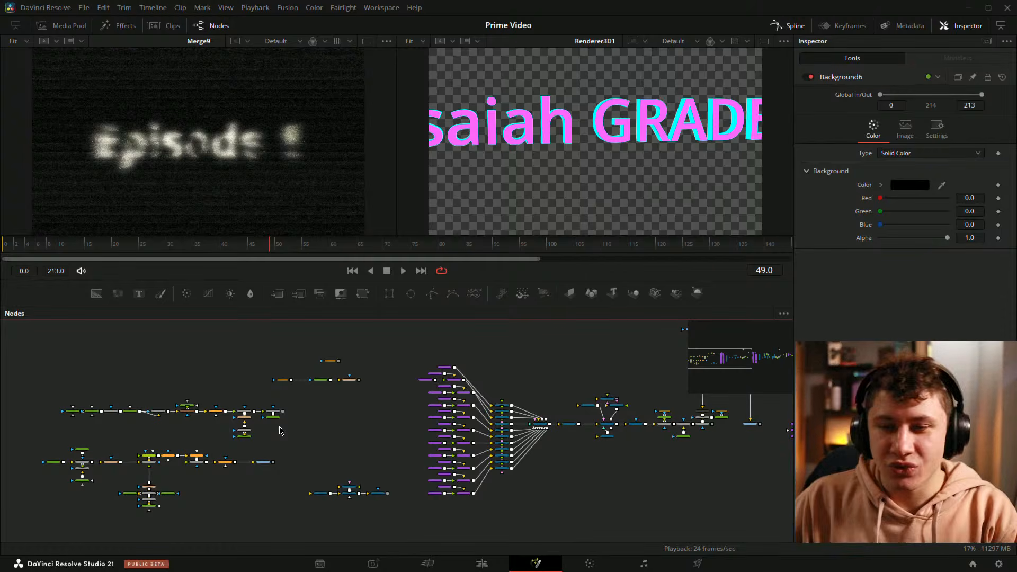
{"action": "scroll", "coordinate": [184, 440], "scroll_direction": "up", "scroll_amount": 2}
{"action": "left_click_drag", "start_coordinate": [184, 440], "coordinate": [295, 397]}
{"action": "scroll", "coordinate": [341, 381], "scroll_direction": "up", "scroll_amount": 4}
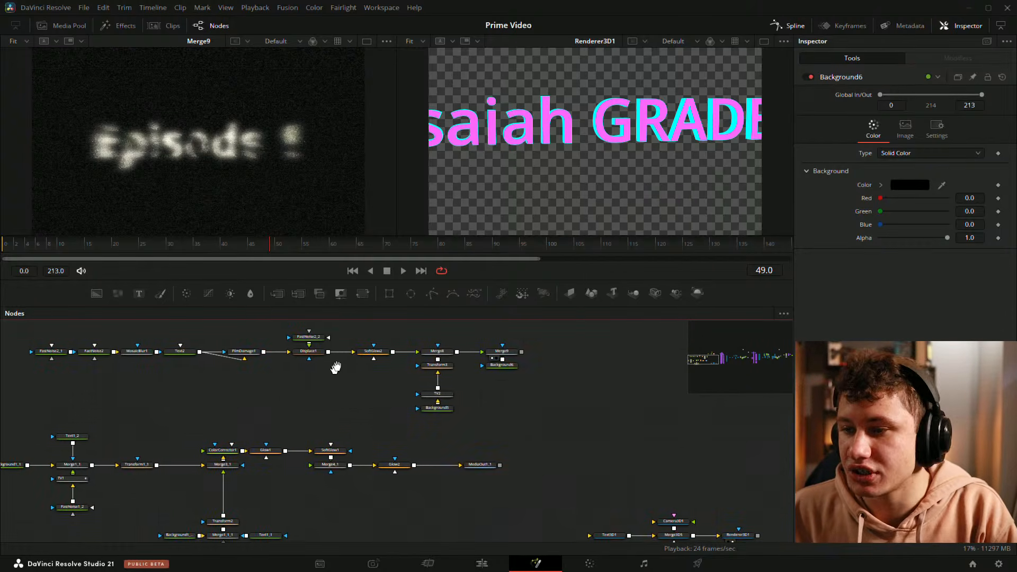
{"action": "scroll", "coordinate": [364, 370], "scroll_direction": "down", "scroll_amount": 3}
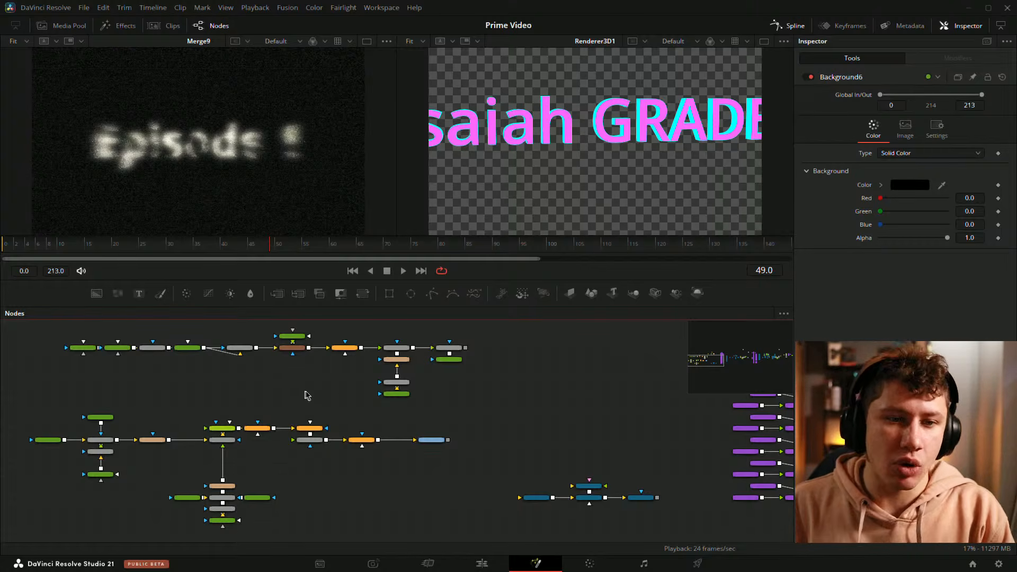
{"action": "left_click_drag", "start_coordinate": [527, 387], "coordinate": [545, 386]}
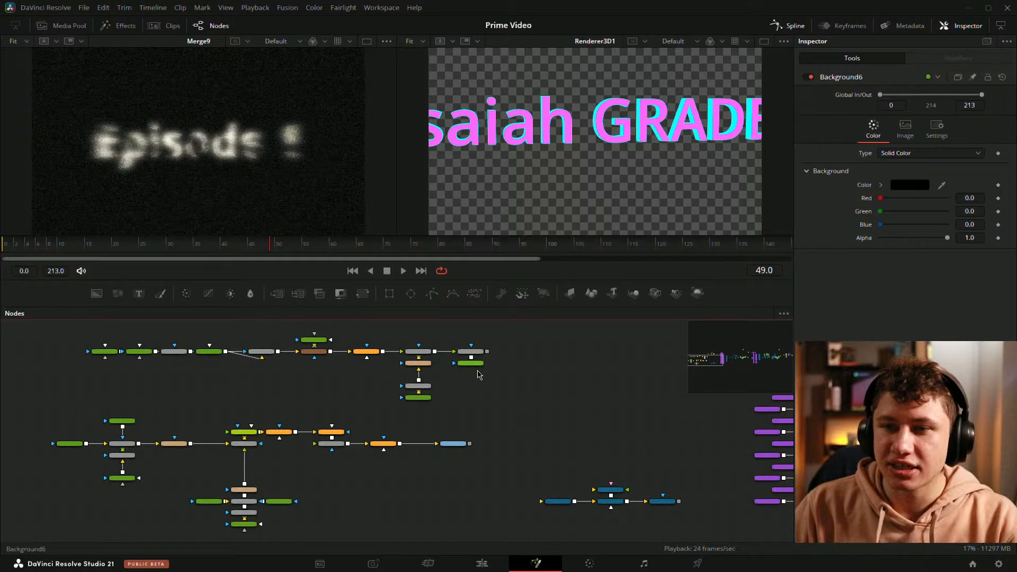
{"action": "scroll", "coordinate": [547, 385], "scroll_direction": "up", "scroll_amount": 2}
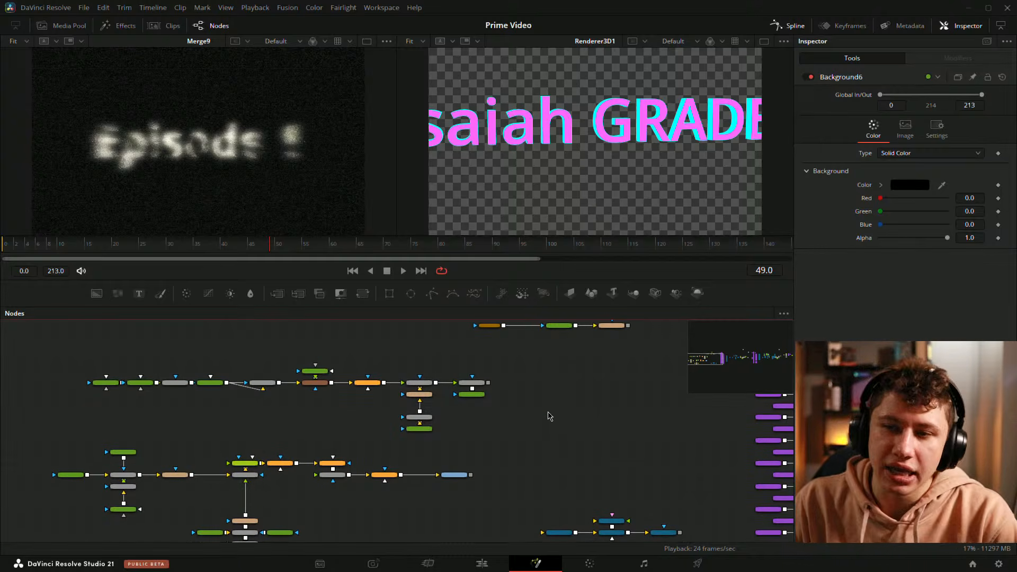
{"action": "scroll", "coordinate": [554, 424], "scroll_direction": "up", "scroll_amount": 2}
{"action": "left_click_drag", "start_coordinate": [400, 430], "coordinate": [549, 400]}
{"action": "scroll", "coordinate": [704, 432], "scroll_direction": "down", "scroll_amount": 2}
{"action": "left_click_drag", "start_coordinate": [643, 441], "coordinate": [612, 423]}
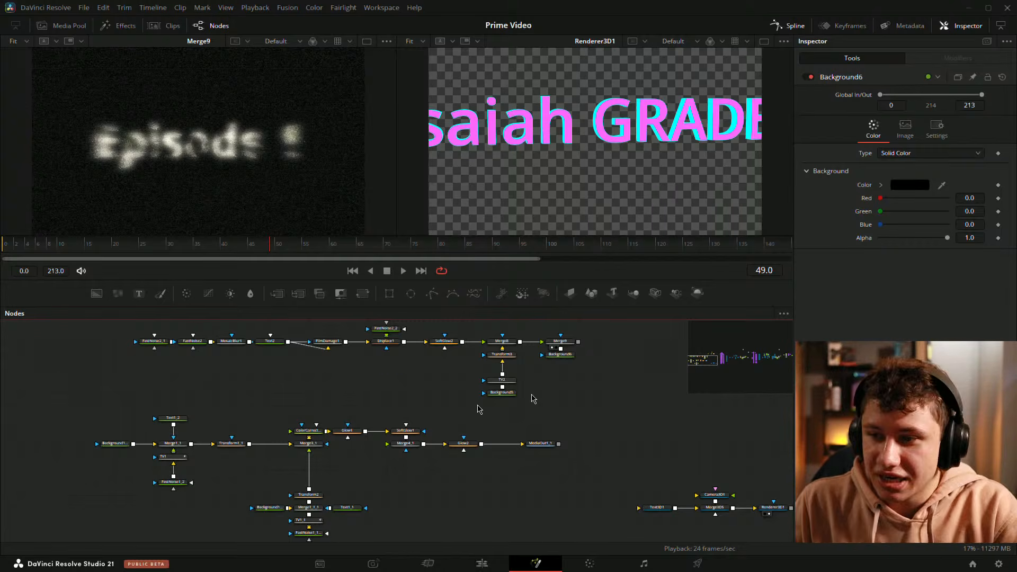
{"action": "left_click_drag", "start_coordinate": [639, 375], "coordinate": [476, 358]}
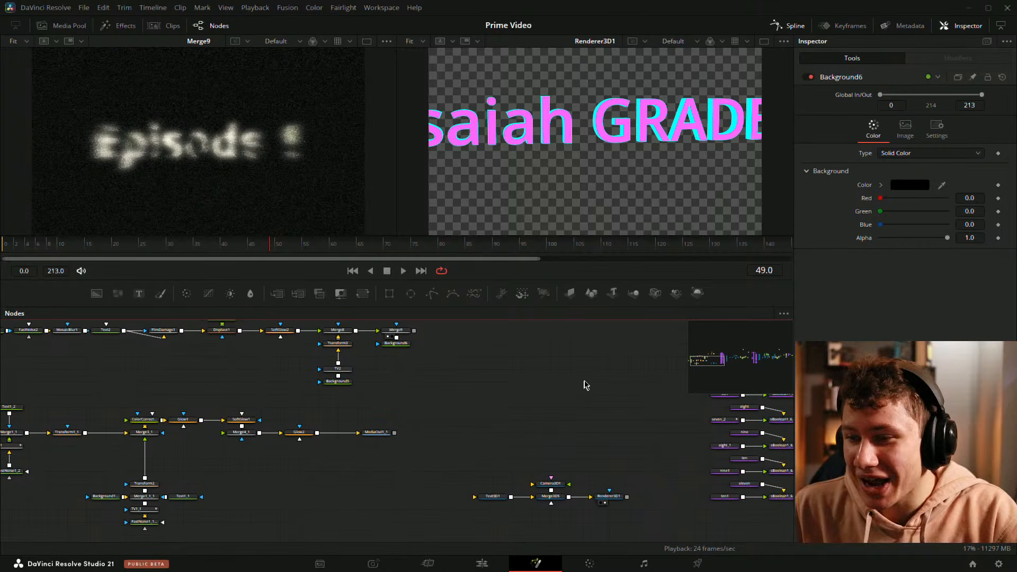
{"action": "mouse_move", "coordinate": [585, 390]}
{"action": "left_mouse_down"}
{"action": "mouse_move", "coordinate": [556, 406]}
{"action": "mouse_move", "coordinate": [603, 387]}
{"action": "left_mouse_up"}
{"action": "scroll", "coordinate": [605, 393], "scroll_direction": "down", "scroll_amount": 1}
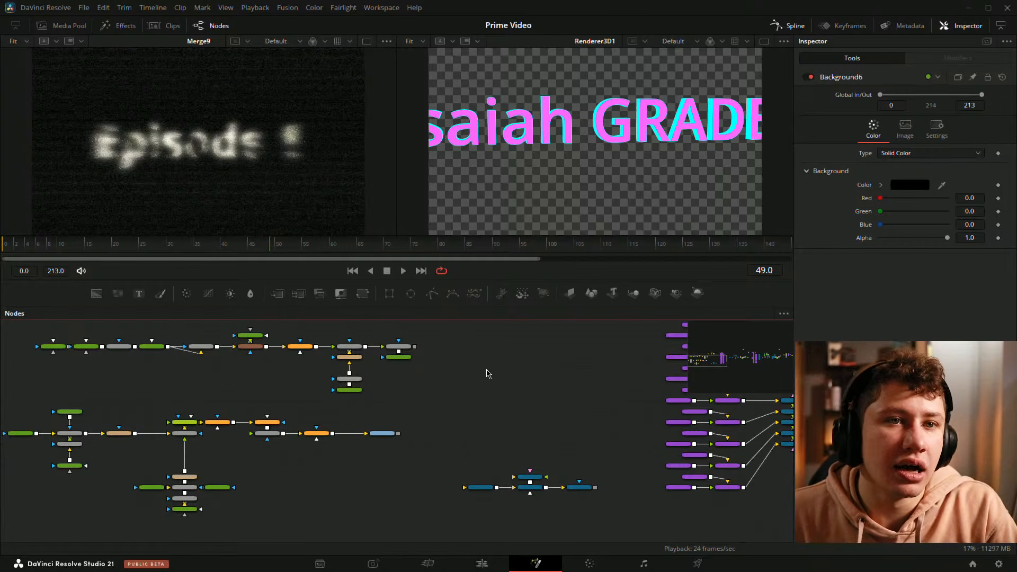
{"action": "mouse_move", "coordinate": [364, 376]}
{"action": "left_mouse_down"}
{"action": "mouse_move", "coordinate": [491, 360]}
{"action": "mouse_move", "coordinate": [368, 371]}
{"action": "left_mouse_up"}
{"action": "left_click_drag", "start_coordinate": [632, 397], "coordinate": [347, 386]}
{"action": "left_click_drag", "start_coordinate": [642, 404], "coordinate": [502, 452]}
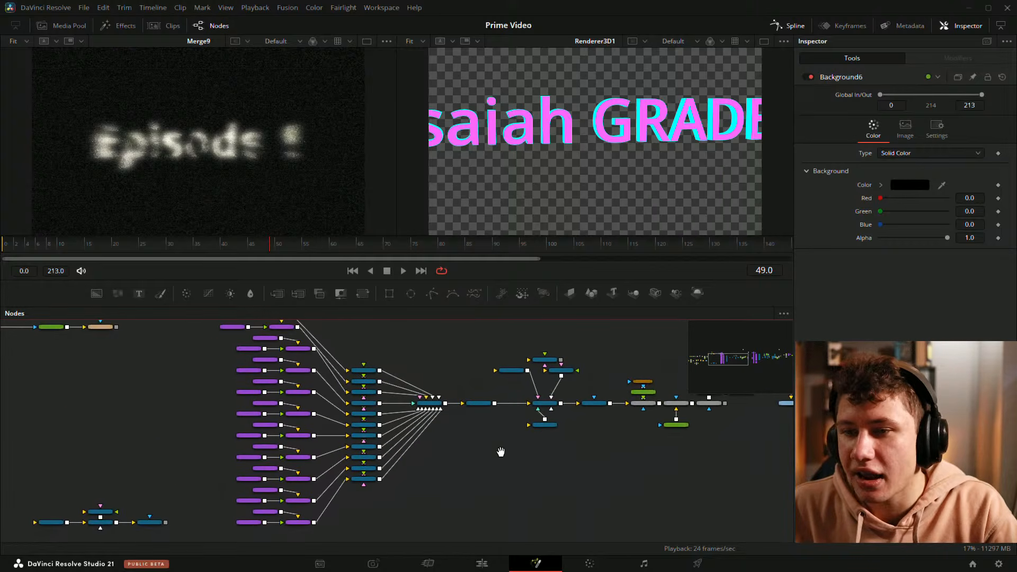
Step: Move the playhead to an early frame and review the title branches in the node graph
{"action": "left_click", "coordinate": [49, 245]}
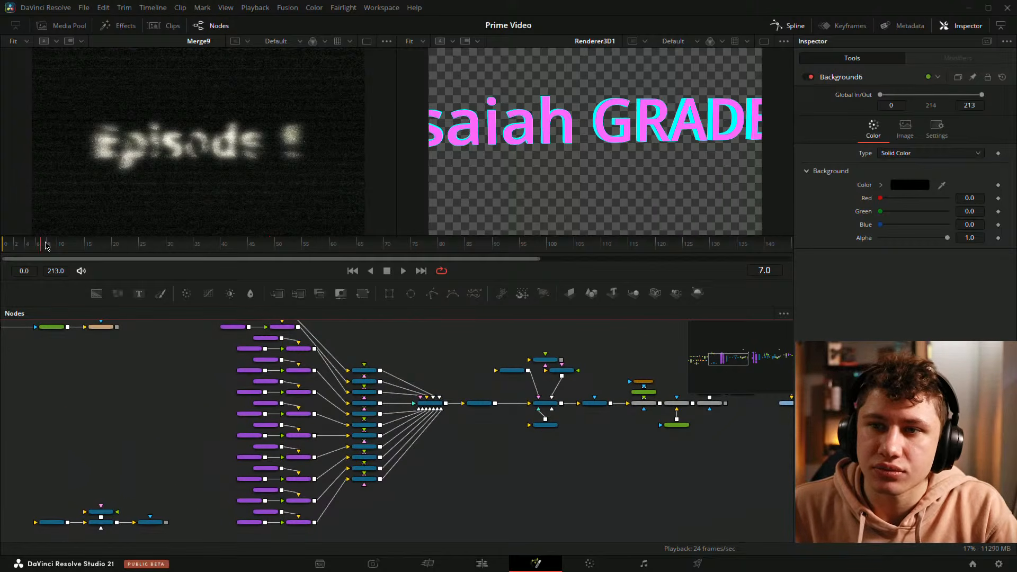
{"action": "left_click_drag", "start_coordinate": [80, 332], "coordinate": [556, 341]}
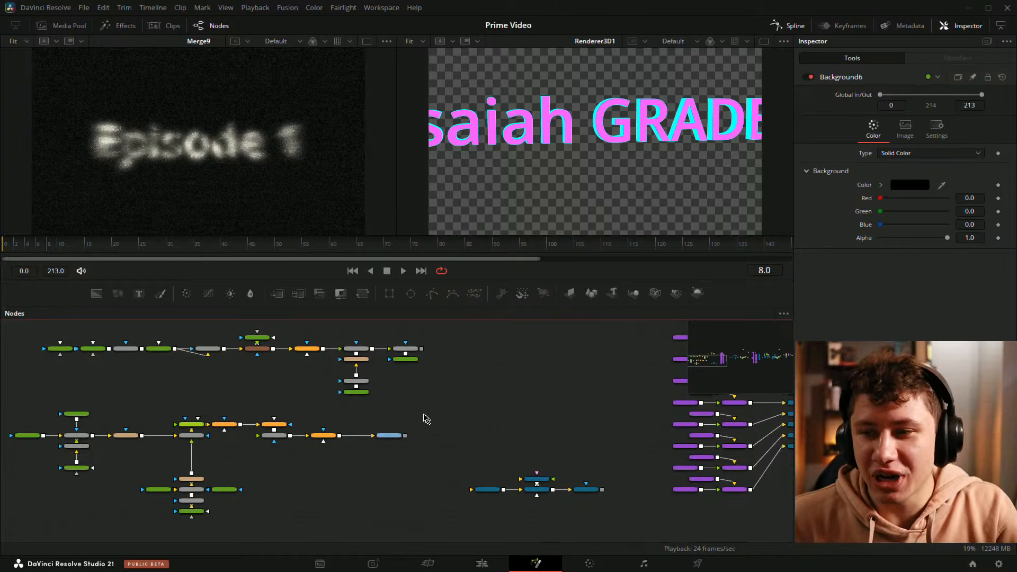
{"action": "left_click_drag", "start_coordinate": [433, 393], "coordinate": [355, 419]}
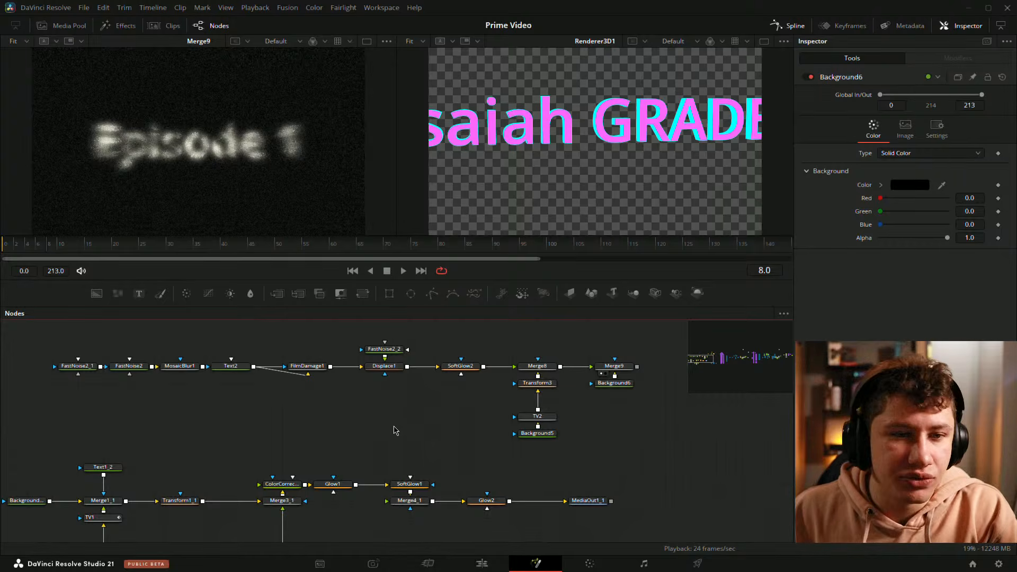
{"action": "scroll", "coordinate": [376, 418], "scroll_direction": "down", "scroll_amount": 4}
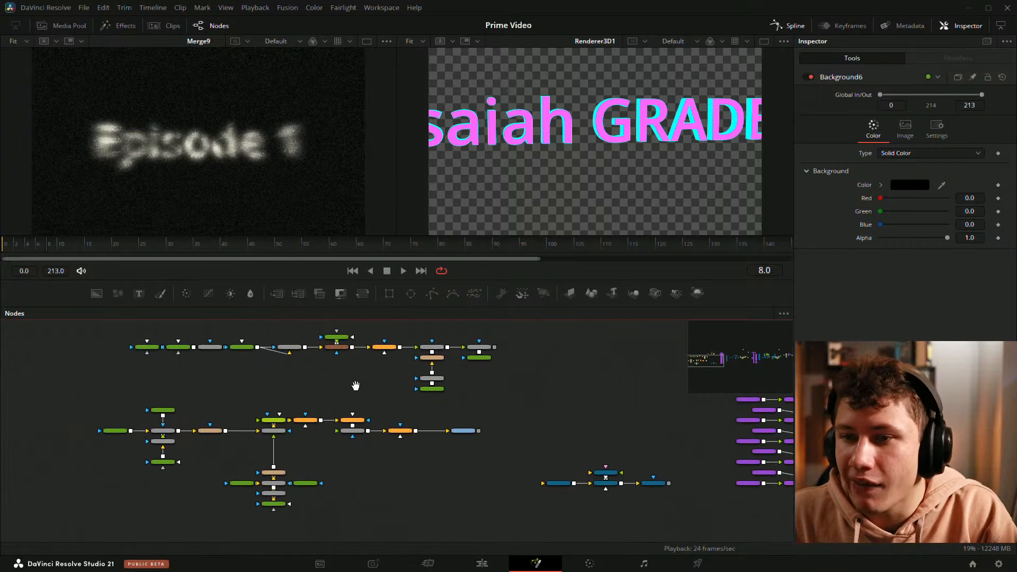
{"action": "left_click_drag", "start_coordinate": [355, 386], "coordinate": [375, 401]}
{"action": "scroll", "coordinate": [392, 395], "scroll_direction": "up", "scroll_amount": 4}
{"action": "left_click_drag", "start_coordinate": [432, 367], "coordinate": [452, 391]}
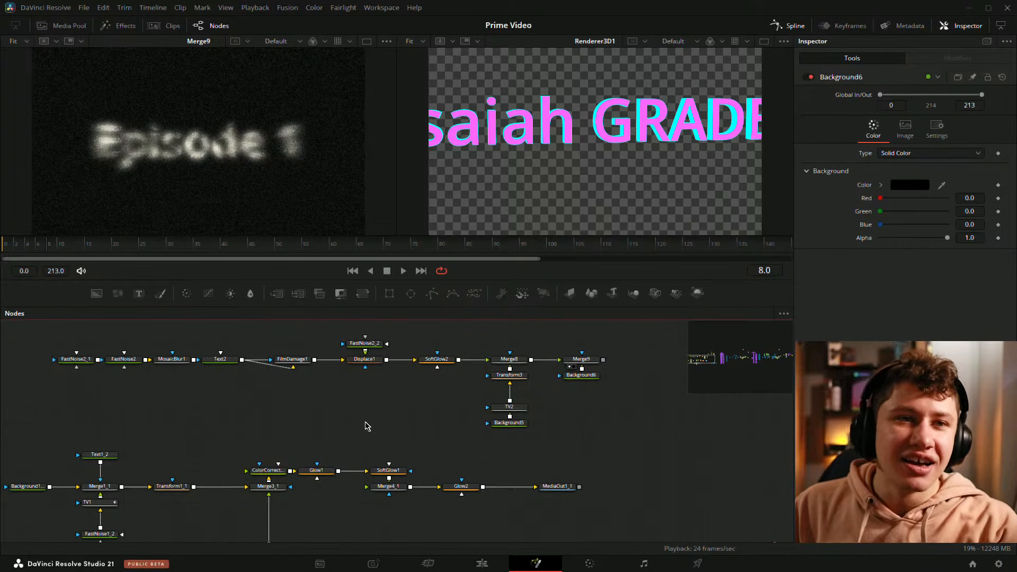
{"action": "left_click_drag", "start_coordinate": [306, 402], "coordinate": [308, 400]}
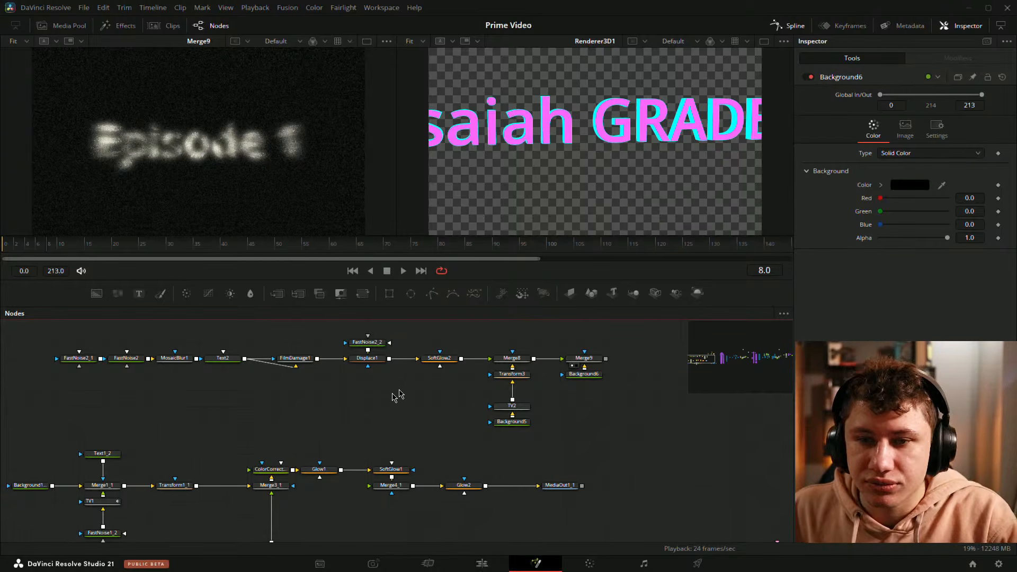
{"action": "scroll", "coordinate": [398, 395], "scroll_direction": "down", "scroll_amount": 2}
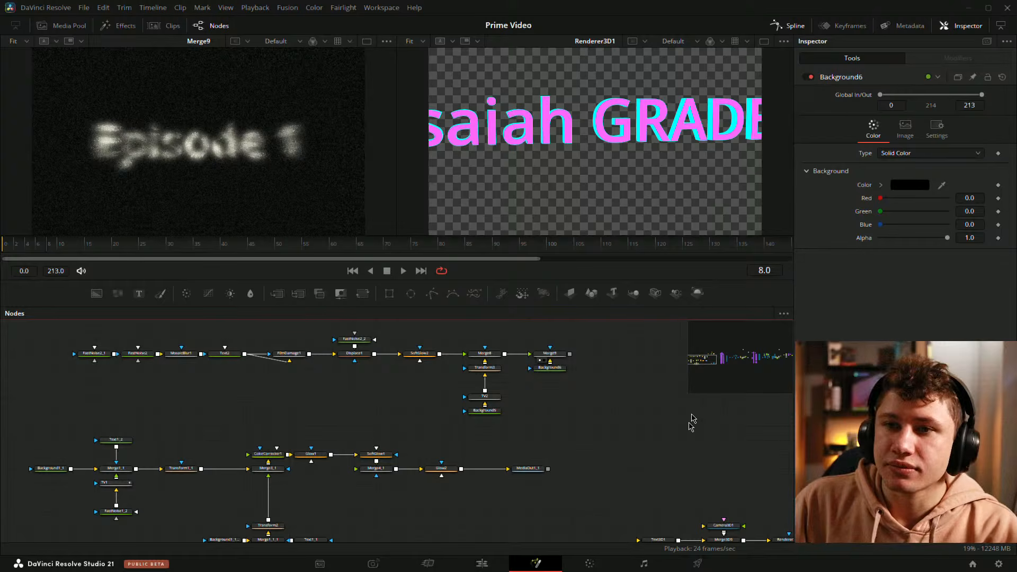
Step: Select the Background1_1_1 and Text1_1 branch and move it up closer beneath Merge3_1
{"action": "left_click_drag", "start_coordinate": [648, 419], "coordinate": [624, 411]}
{"action": "left_click_drag", "start_coordinate": [218, 510], "coordinate": [339, 440]}
{"action": "left_click", "coordinate": [409, 437]}
{"action": "left_click_drag", "start_coordinate": [467, 432], "coordinate": [471, 489]}
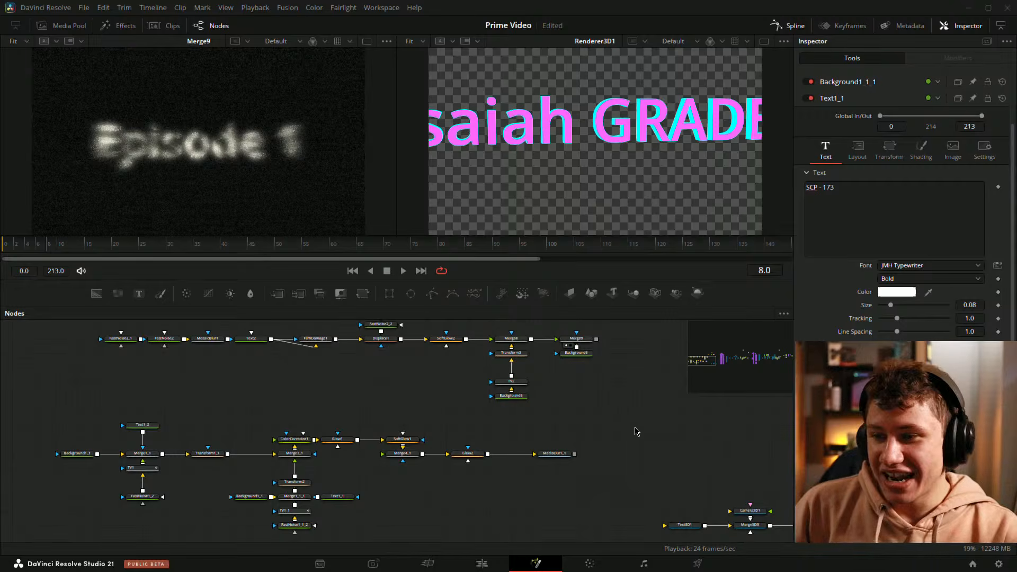
Step: Pan and zoom out over the full node graph to examine the overall layout of all branches
{"action": "left_click_drag", "start_coordinate": [594, 412], "coordinate": [509, 443]}
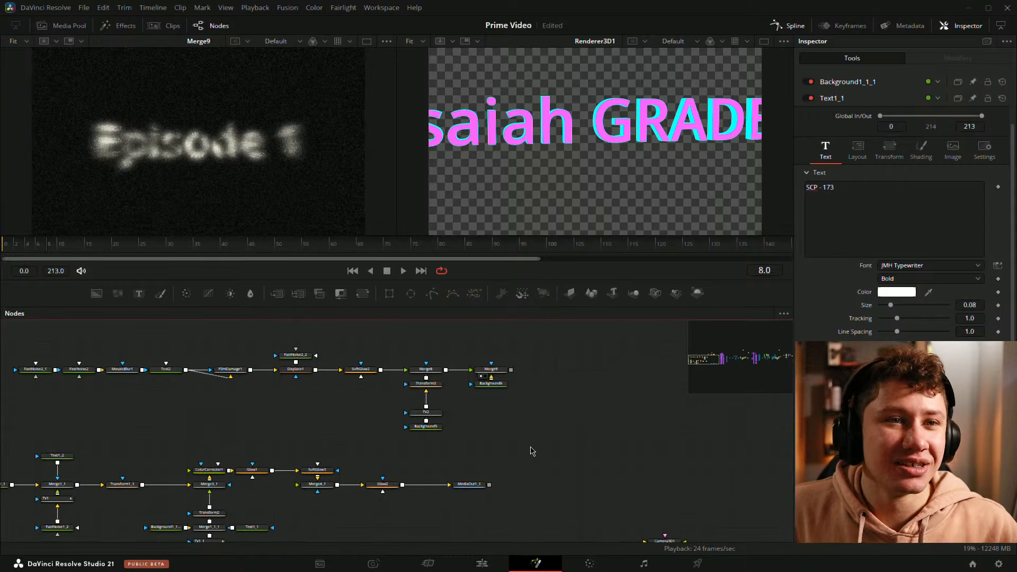
{"action": "left_click_drag", "start_coordinate": [529, 447], "coordinate": [524, 423]}
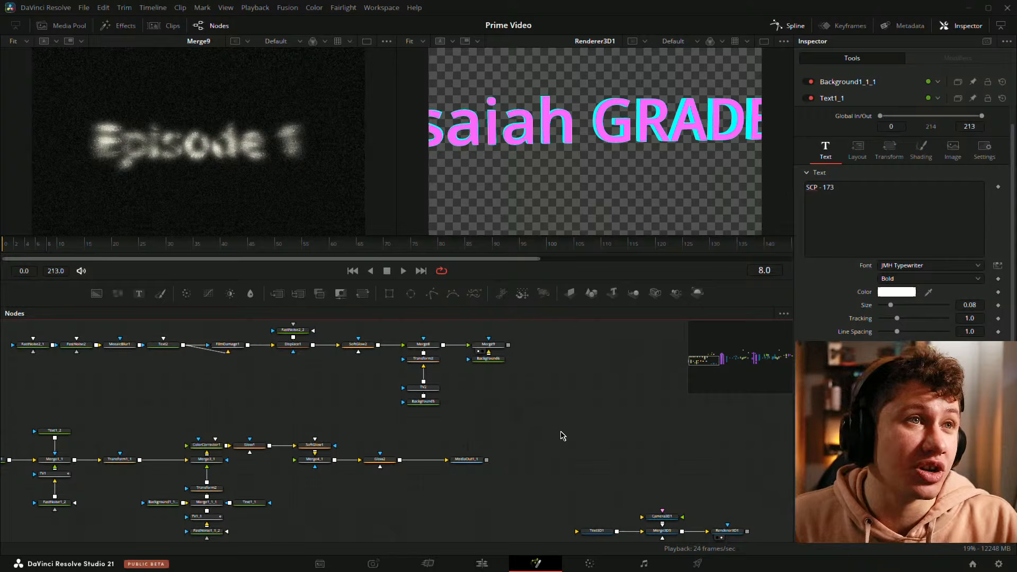
{"action": "scroll", "coordinate": [549, 461], "scroll_direction": "down", "scroll_amount": 2}
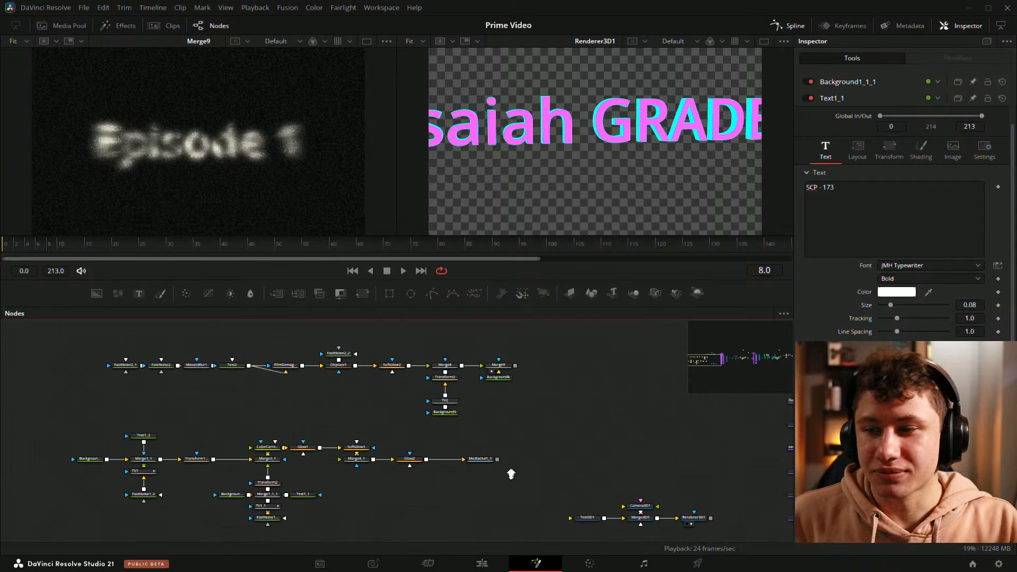
{"action": "scroll", "coordinate": [511, 474], "scroll_direction": "down", "scroll_amount": 1}
{"action": "left_click_drag", "start_coordinate": [599, 435], "coordinate": [388, 453]}
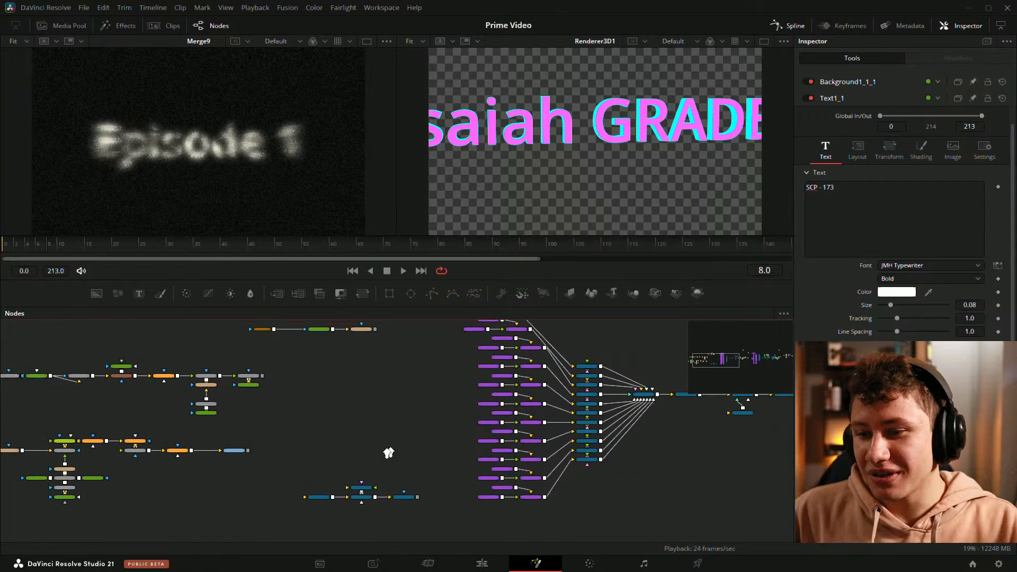
{"action": "scroll", "coordinate": [389, 453], "scroll_direction": "down", "scroll_amount": 2}
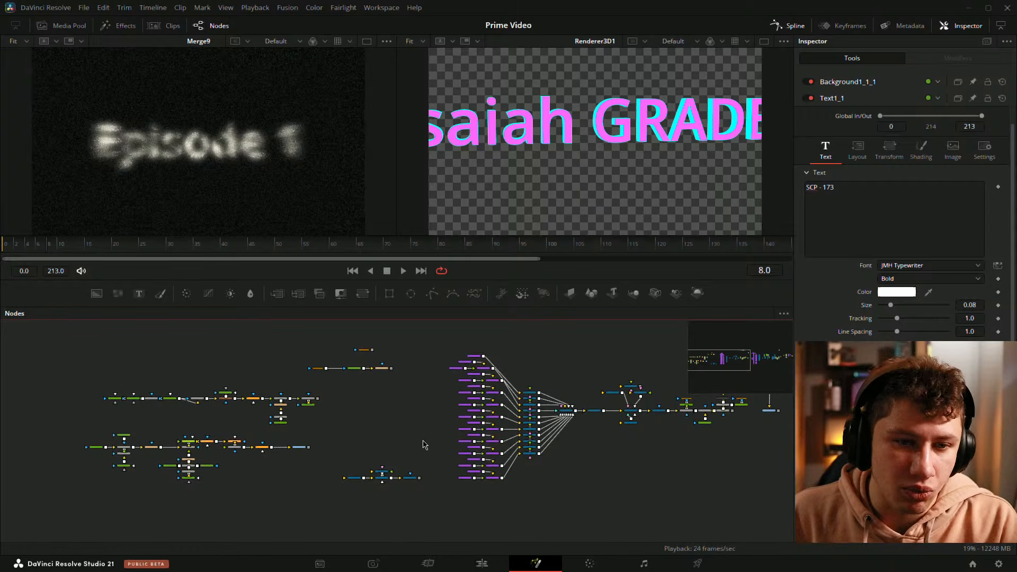
{"action": "left_click_drag", "start_coordinate": [423, 440], "coordinate": [129, 427]}
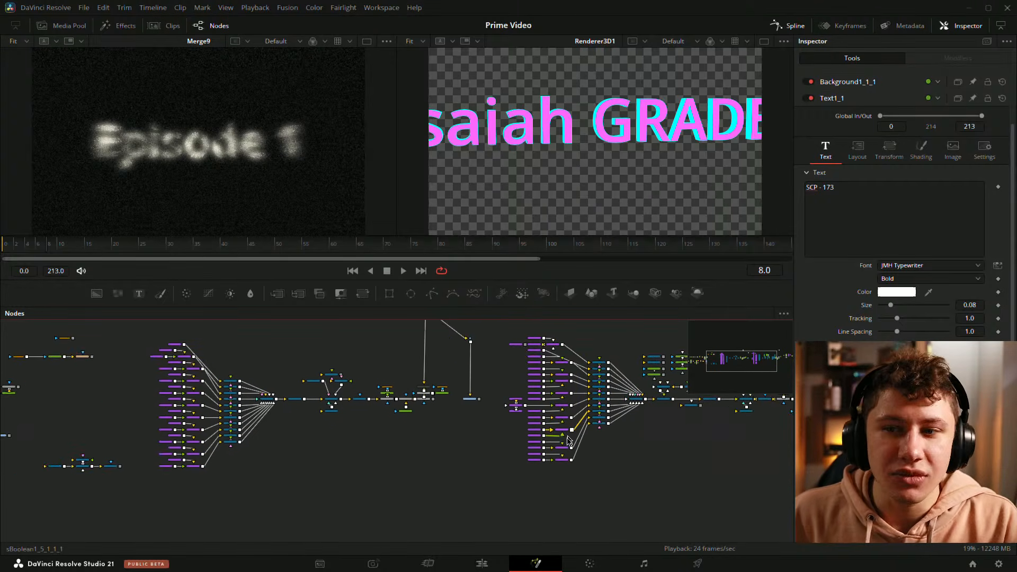
{"action": "left_click_drag", "start_coordinate": [479, 468], "coordinate": [310, 500]}
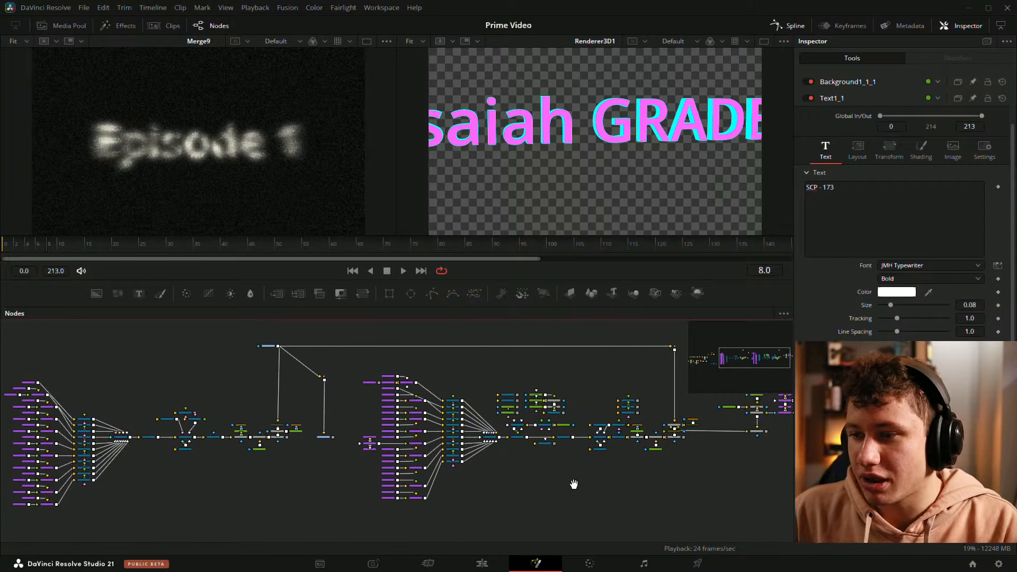
Step: Pan and zoom through the node graph to inspect the title branches on the left side
{"action": "left_click_drag", "start_coordinate": [574, 484], "coordinate": [498, 486]}
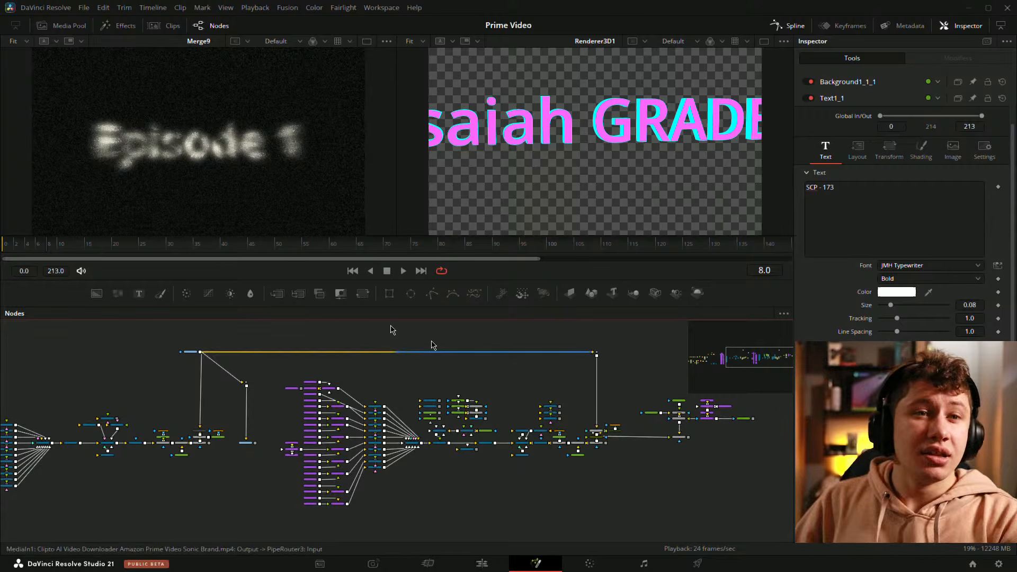
{"action": "left_click_drag", "start_coordinate": [159, 401], "coordinate": [312, 397]}
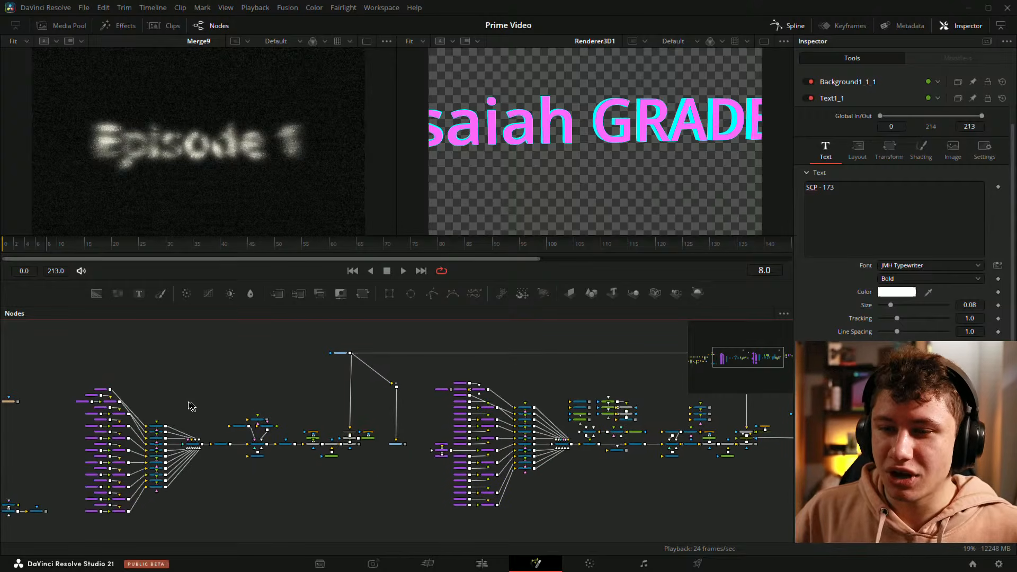
{"action": "scroll", "coordinate": [181, 387], "scroll_direction": "up", "scroll_amount": 2}
{"action": "left_click_drag", "start_coordinate": [182, 424], "coordinate": [272, 364]}
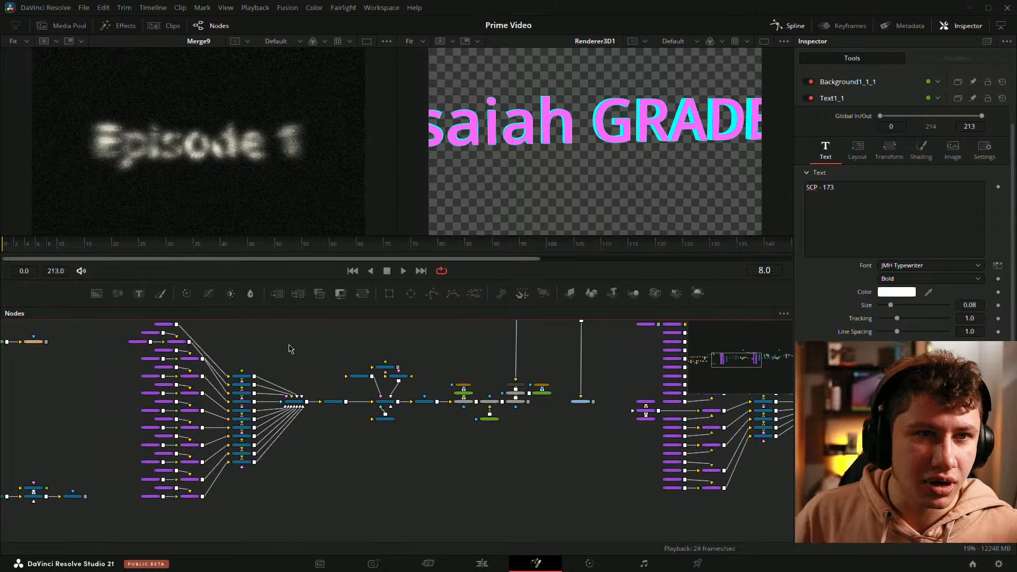
{"action": "scroll", "coordinate": [312, 347], "scroll_direction": "up", "scroll_amount": 2}
{"action": "left_click_drag", "start_coordinate": [394, 347], "coordinate": [318, 359]}
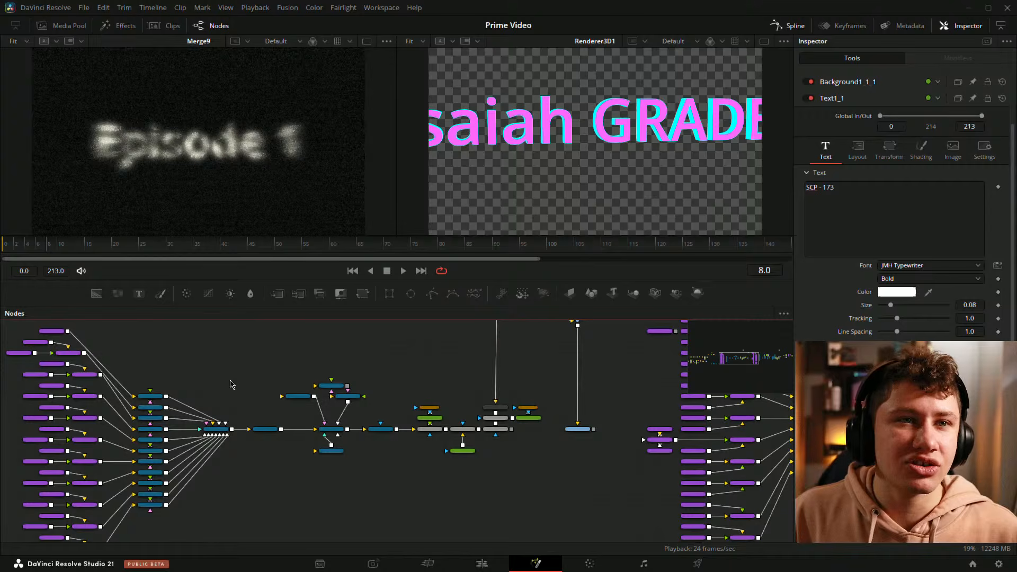
{"action": "left_click_drag", "start_coordinate": [334, 391], "coordinate": [305, 393]}
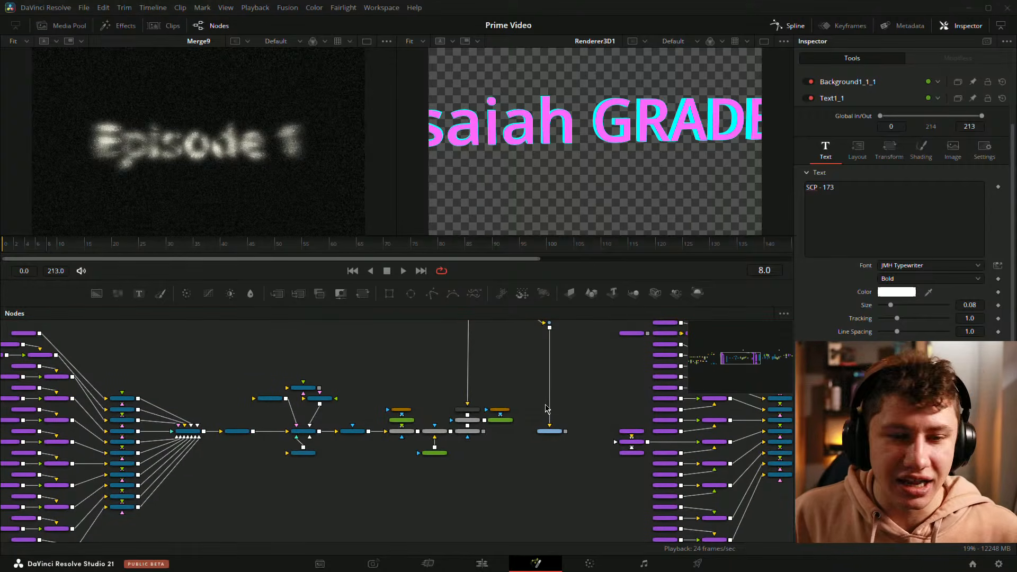
{"action": "left_click_drag", "start_coordinate": [305, 389], "coordinate": [825, 338]}
{"action": "left_click_drag", "start_coordinate": [334, 408], "coordinate": [242, 434]}
{"action": "scroll", "coordinate": [599, 393], "scroll_direction": "down", "scroll_amount": 5}
{"action": "left_click_drag", "start_coordinate": [690, 401], "coordinate": [546, 409]}
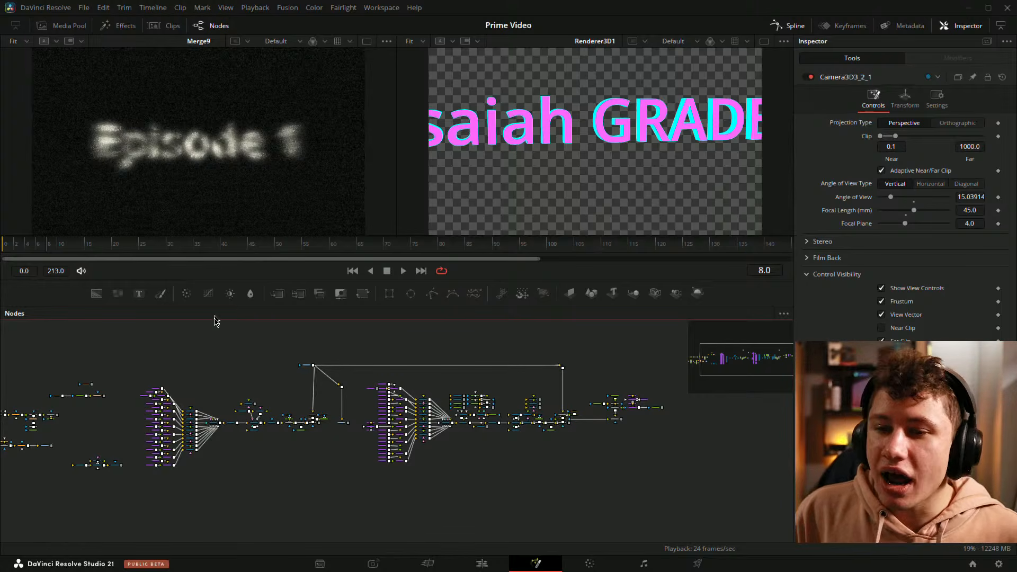
Step: Box-select all nodes in the graph and pan across the layout to review how the branches connect
{"action": "left_click_drag", "start_coordinate": [123, 347], "coordinate": [727, 487]}
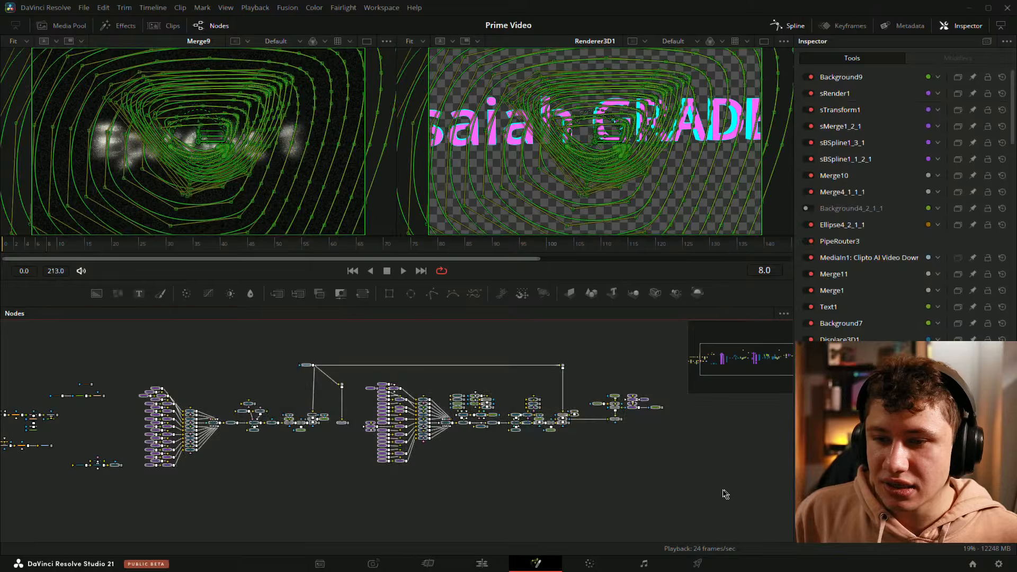
{"action": "left_click_drag", "start_coordinate": [137, 341], "coordinate": [733, 500]}
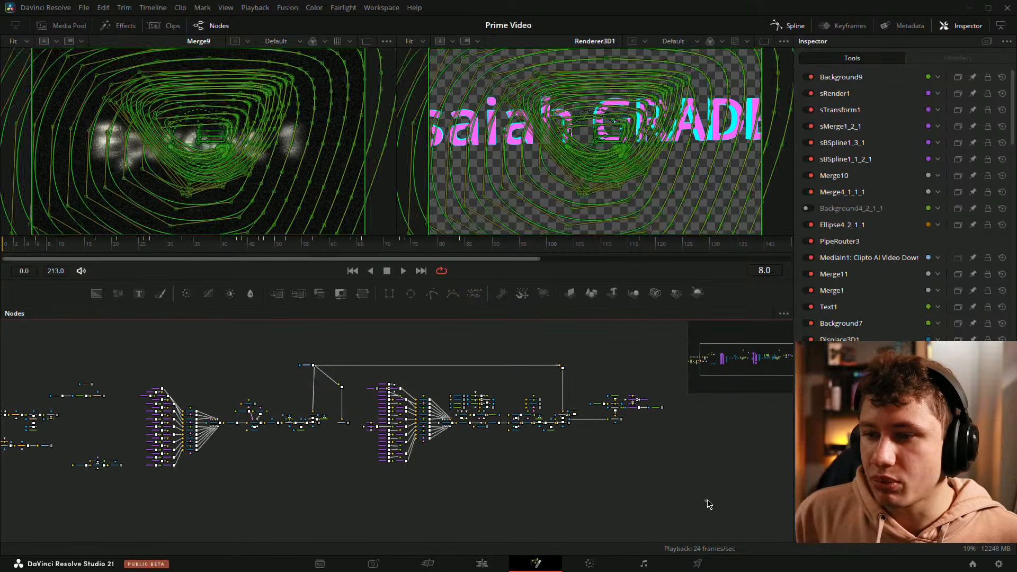
{"action": "left_click_drag", "start_coordinate": [292, 469], "coordinate": [604, 488]}
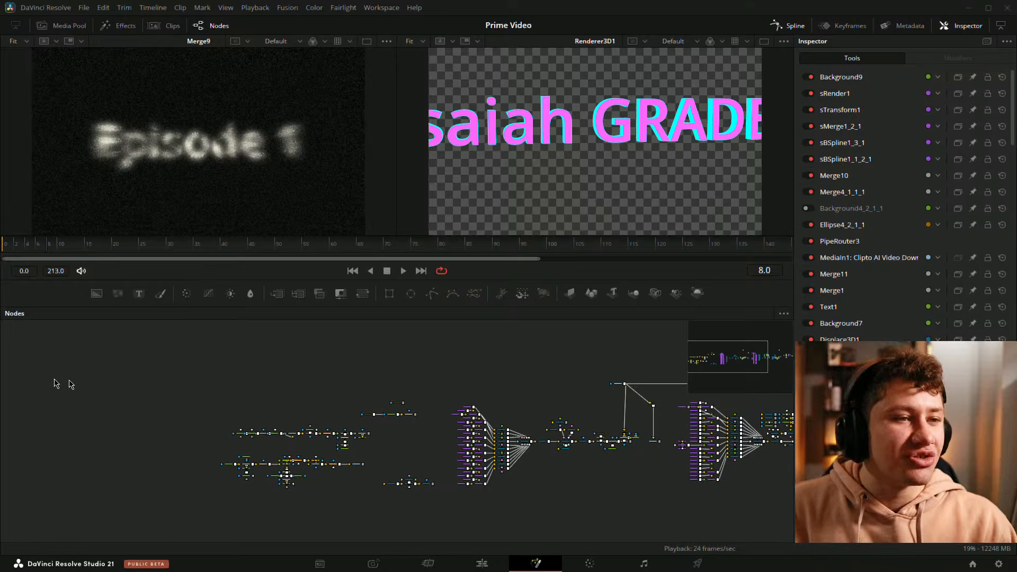
{"action": "left_click_drag", "start_coordinate": [327, 472], "coordinate": [120, 458]}
{"action": "left_click_drag", "start_coordinate": [379, 484], "coordinate": [263, 491]}
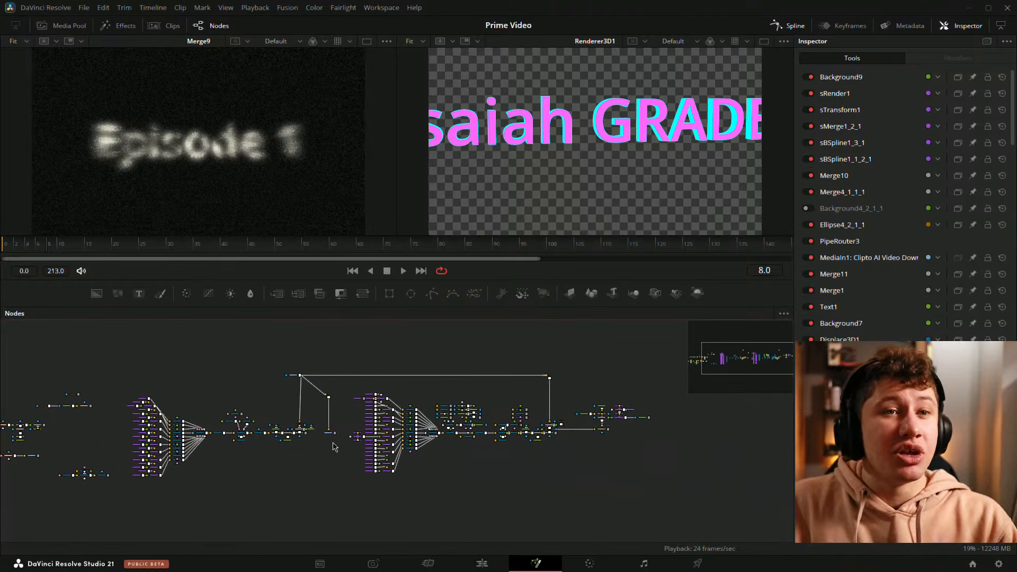
{"action": "left_click_drag", "start_coordinate": [554, 470], "coordinate": [469, 413]}
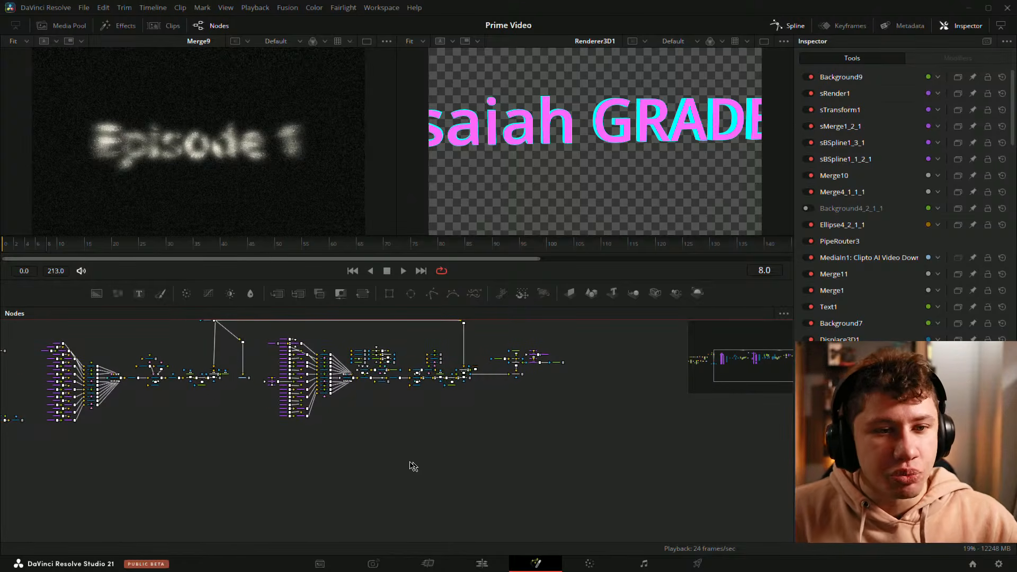
{"action": "scroll", "coordinate": [409, 464], "scroll_direction": "up", "scroll_amount": 4}
{"action": "scroll", "coordinate": [288, 437], "scroll_direction": "up", "scroll_amount": 1}
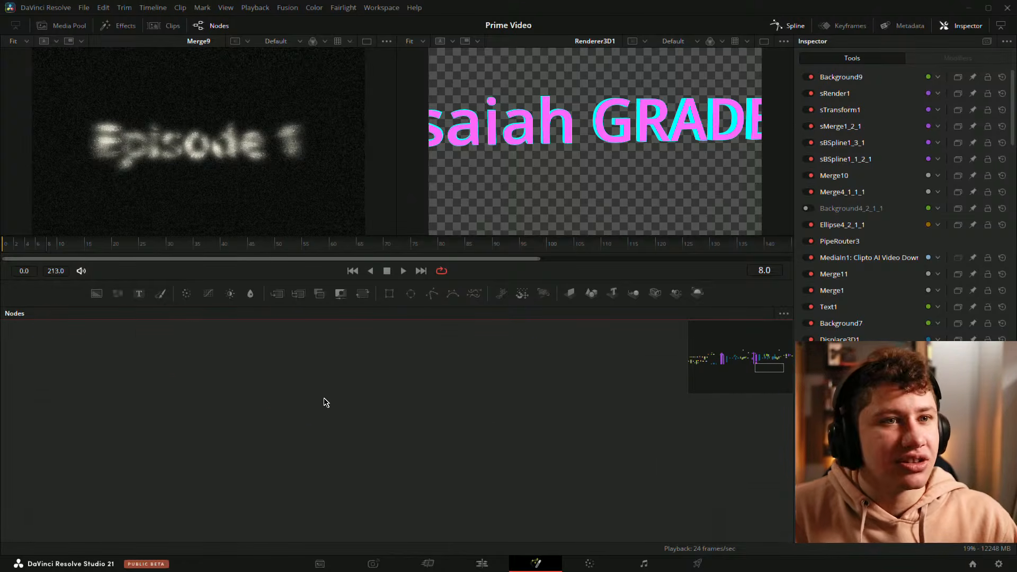
{"action": "scroll", "coordinate": [329, 466], "scroll_direction": "down", "scroll_amount": 5}
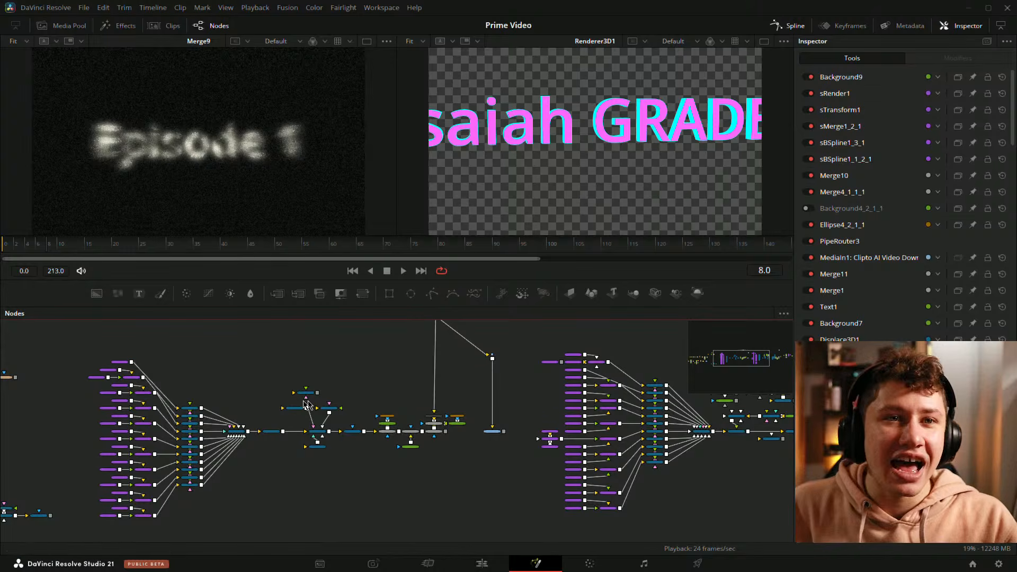
Step: Zoom out and scan the node graph again, following the links between the title and 3D branches
{"action": "left_click_drag", "start_coordinate": [311, 478], "coordinate": [301, 472]}
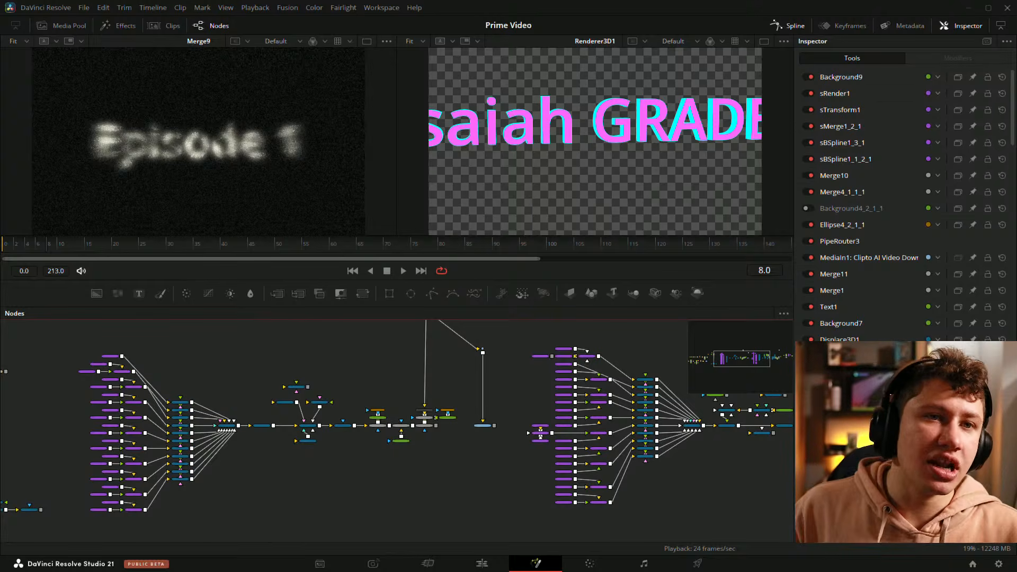
{"action": "scroll", "coordinate": [532, 482], "scroll_direction": "down", "scroll_amount": 3}
{"action": "left_click_drag", "start_coordinate": [560, 507], "coordinate": [341, 496]}
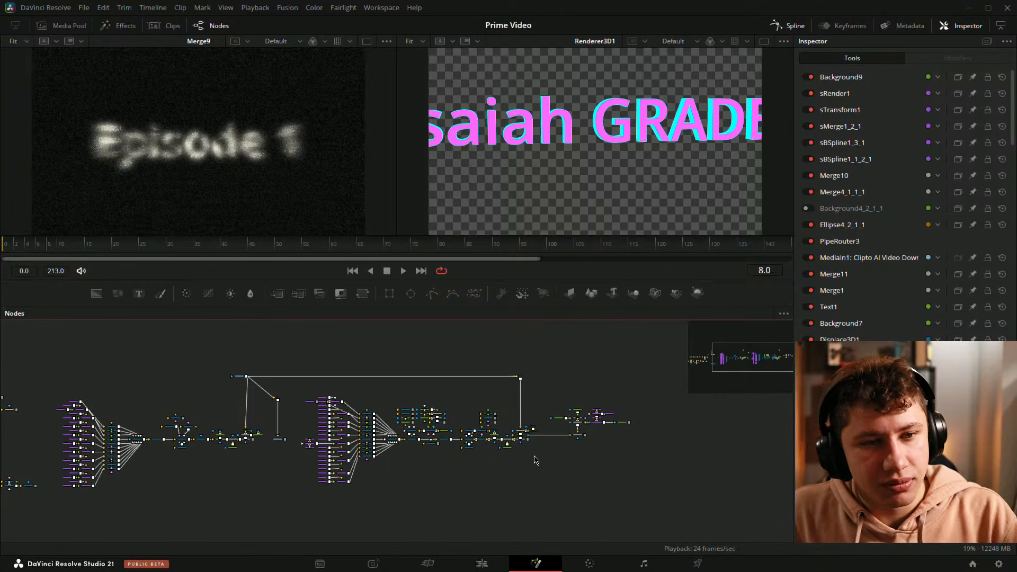
{"action": "left_click_drag", "start_coordinate": [517, 454], "coordinate": [493, 433]}
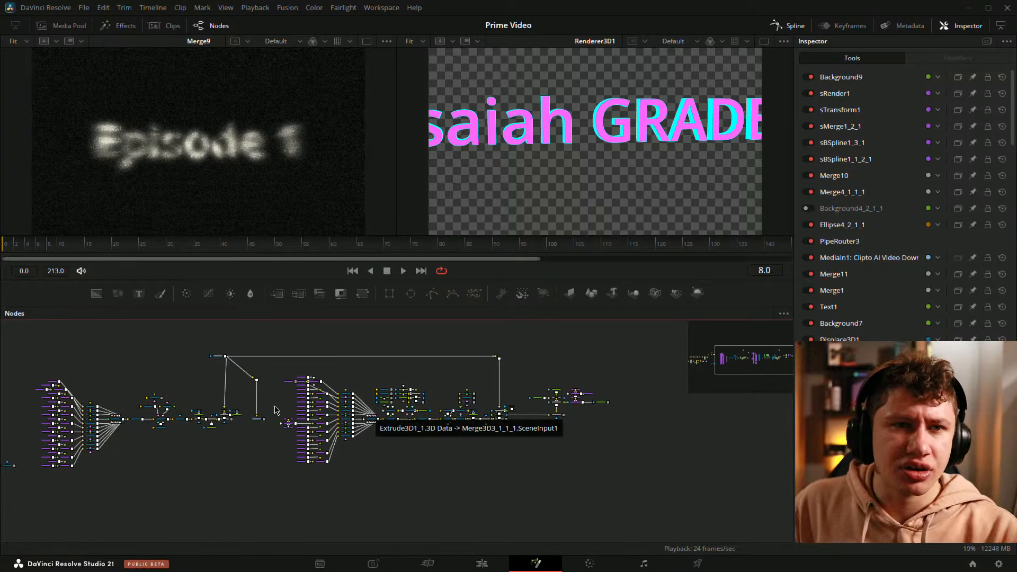
{"action": "left_click_drag", "start_coordinate": [192, 453], "coordinate": [284, 447]}
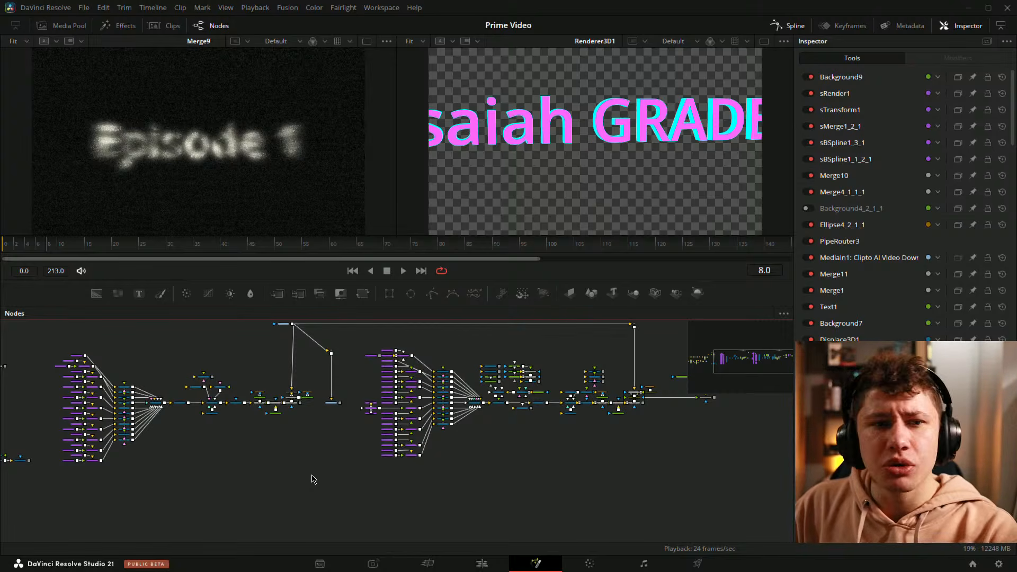
{"action": "scroll", "coordinate": [312, 469], "scroll_direction": "down", "scroll_amount": 2}
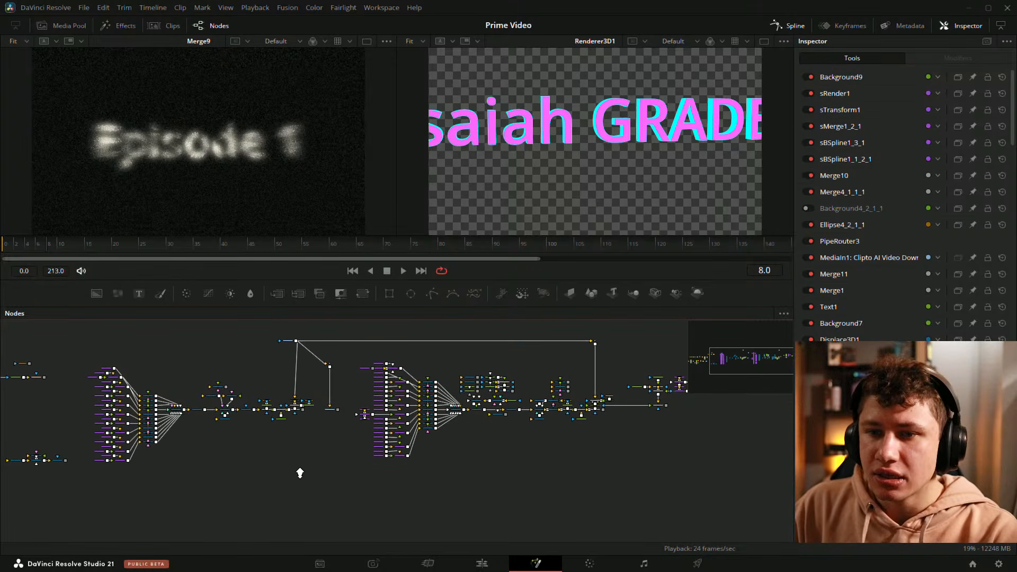
{"action": "left_click_drag", "start_coordinate": [559, 487], "coordinate": [497, 494]}
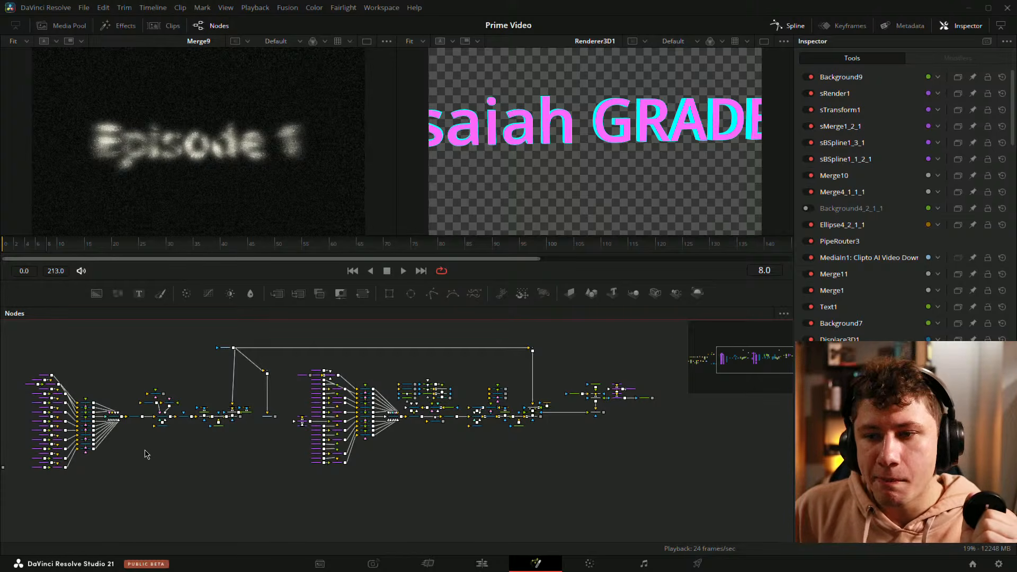
{"action": "mouse_move", "coordinate": [146, 452]}
{"action": "left_mouse_down"}
{"action": "mouse_move", "coordinate": [225, 400]}
{"action": "mouse_move", "coordinate": [180, 464]}
{"action": "mouse_move", "coordinate": [159, 390]}
{"action": "mouse_move", "coordinate": [155, 449]}
{"action": "left_mouse_up"}
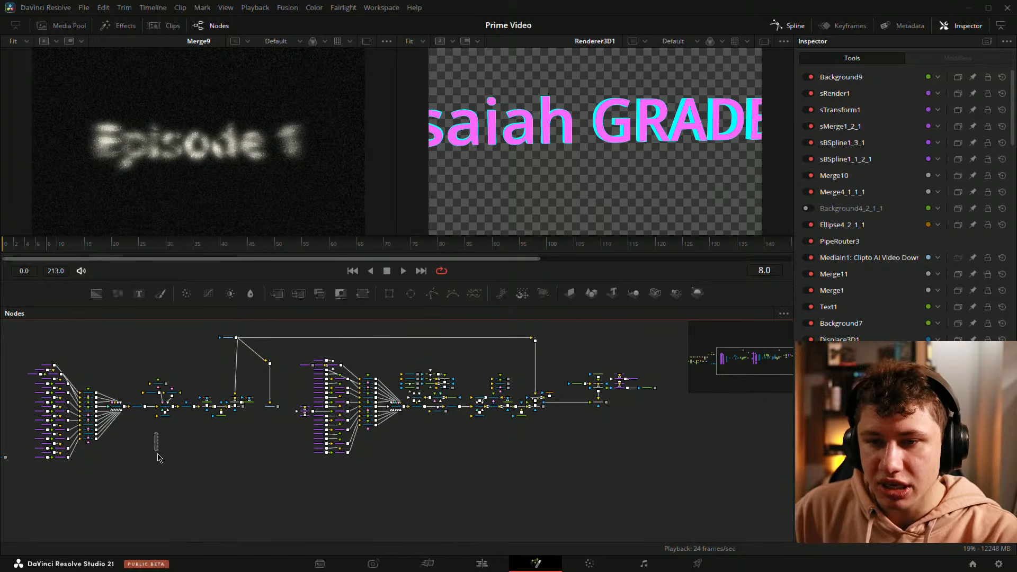
{"action": "left_click_drag", "start_coordinate": [129, 426], "coordinate": [290, 518]}
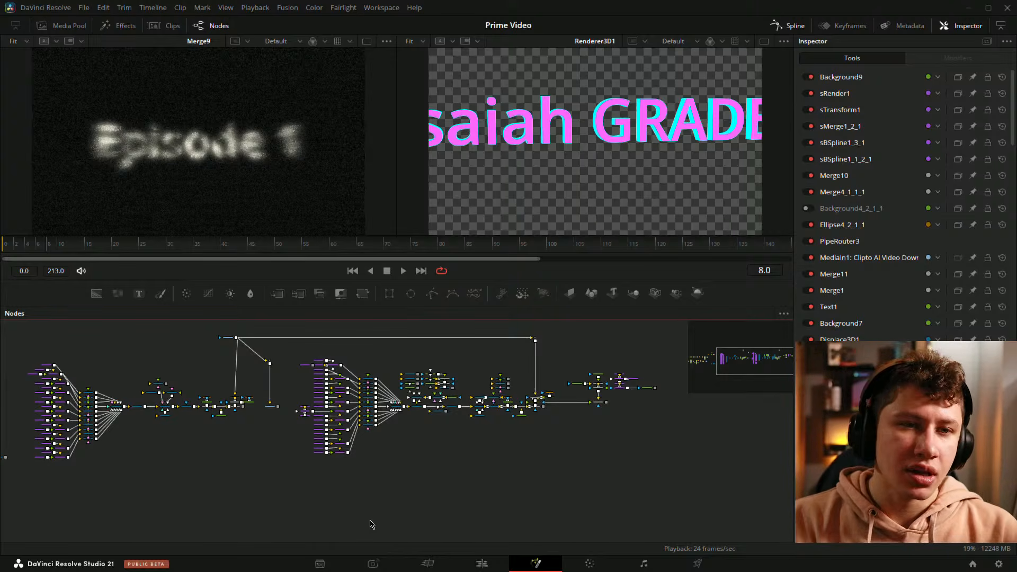
{"action": "scroll", "coordinate": [409, 477], "scroll_direction": "up", "scroll_amount": 5}
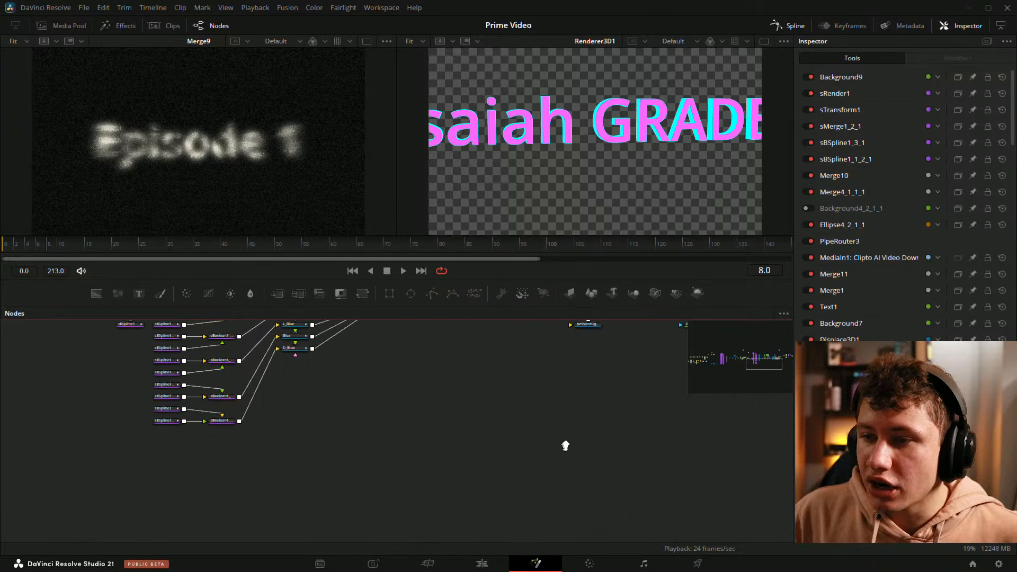
{"action": "scroll", "coordinate": [454, 495], "scroll_direction": "down", "scroll_amount": 5}
{"action": "scroll", "coordinate": [461, 508], "scroll_direction": "up", "scroll_amount": 3}
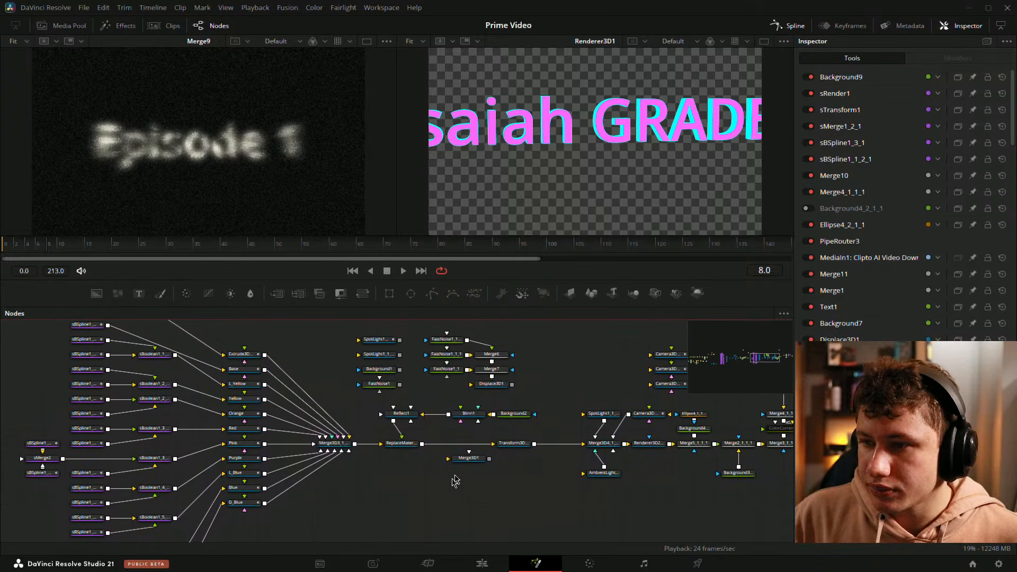
Step: Zoom into the 3D extrusion branch and pan along its Merge3D, ReplaceMaterial and Transform3D nodes
{"action": "left_click_drag", "start_coordinate": [554, 373], "coordinate": [457, 361]}
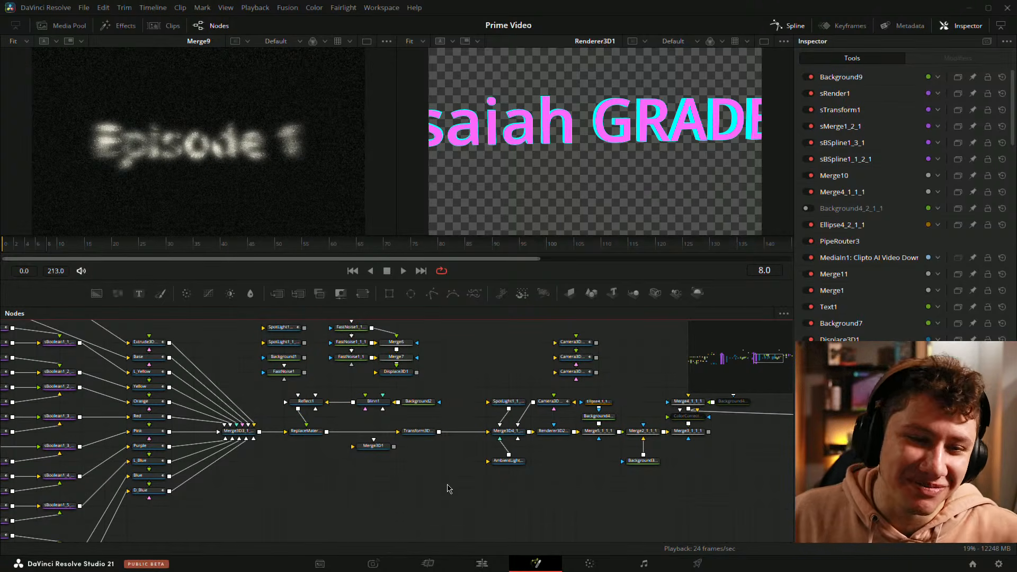
{"action": "left_click_drag", "start_coordinate": [414, 464], "coordinate": [337, 460]}
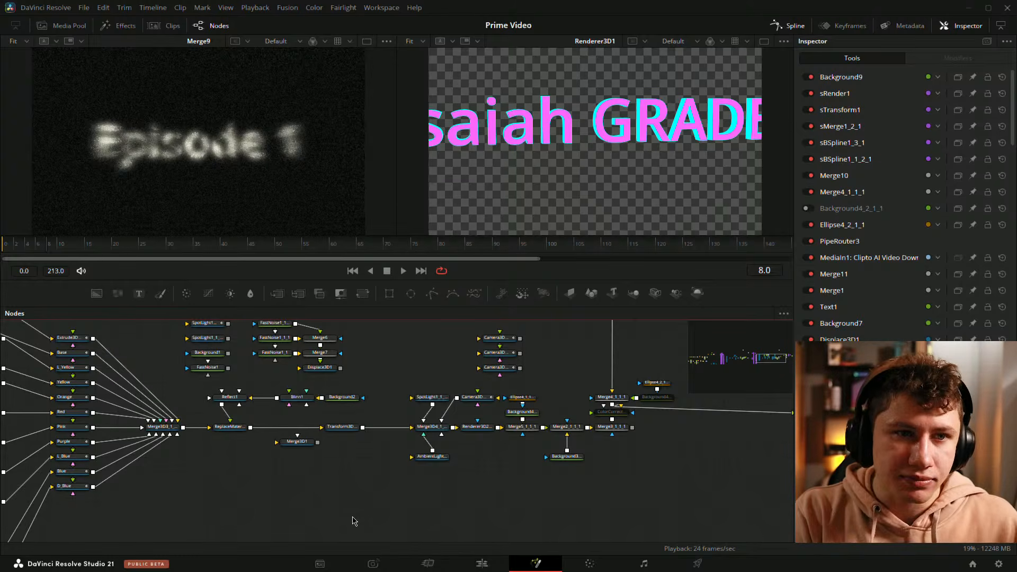
{"action": "left_click_drag", "start_coordinate": [290, 483], "coordinate": [347, 475]}
{"action": "left_click_drag", "start_coordinate": [255, 477], "coordinate": [345, 431]}
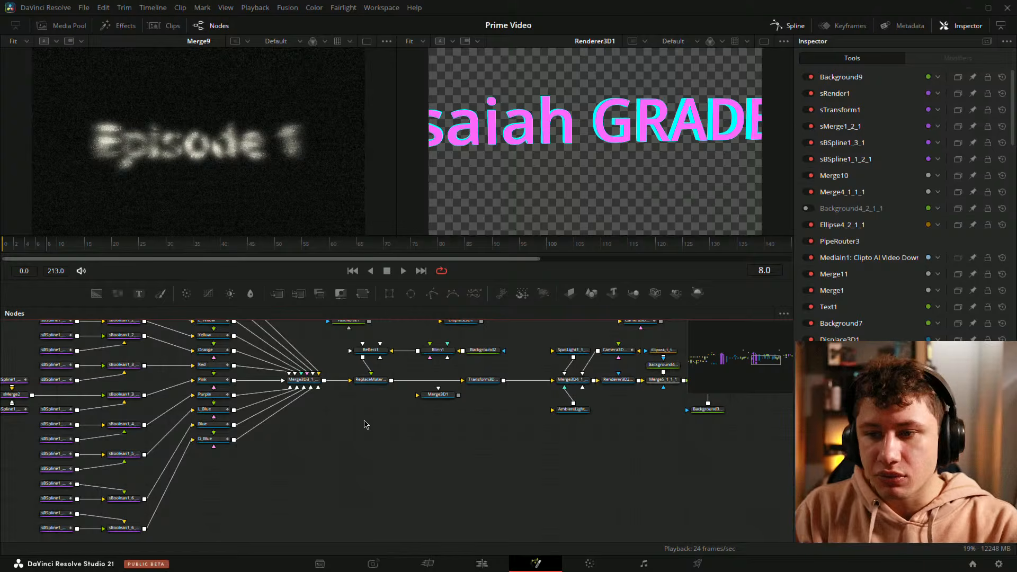
{"action": "left_click_drag", "start_coordinate": [404, 413], "coordinate": [334, 431]}
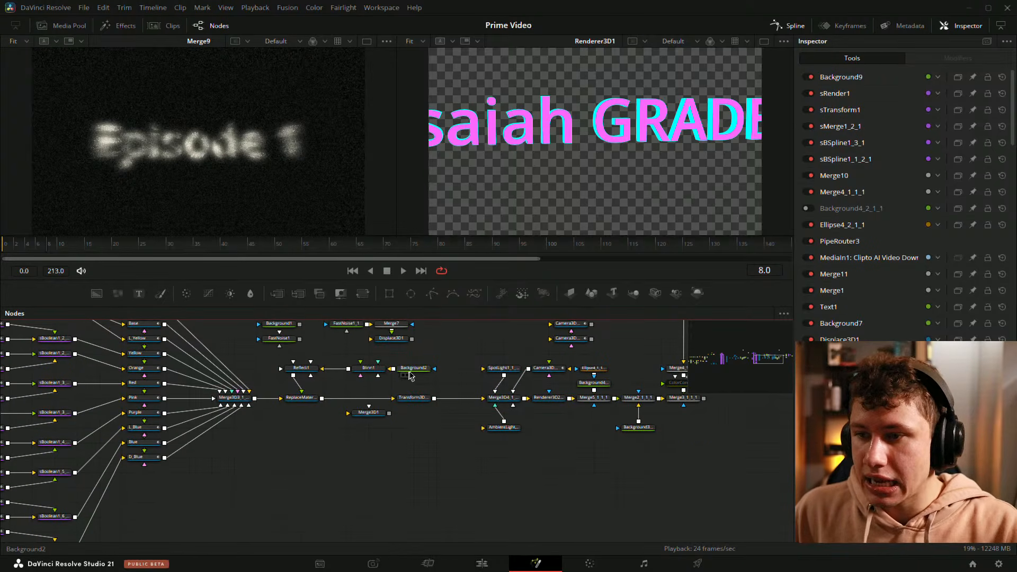
Step: Inspect the settings of the Background2 and Transform3D nodes and pan along the 3D branch
{"action": "left_click", "coordinate": [416, 372]}
{"action": "left_click_drag", "start_coordinate": [454, 448], "coordinate": [380, 468]}
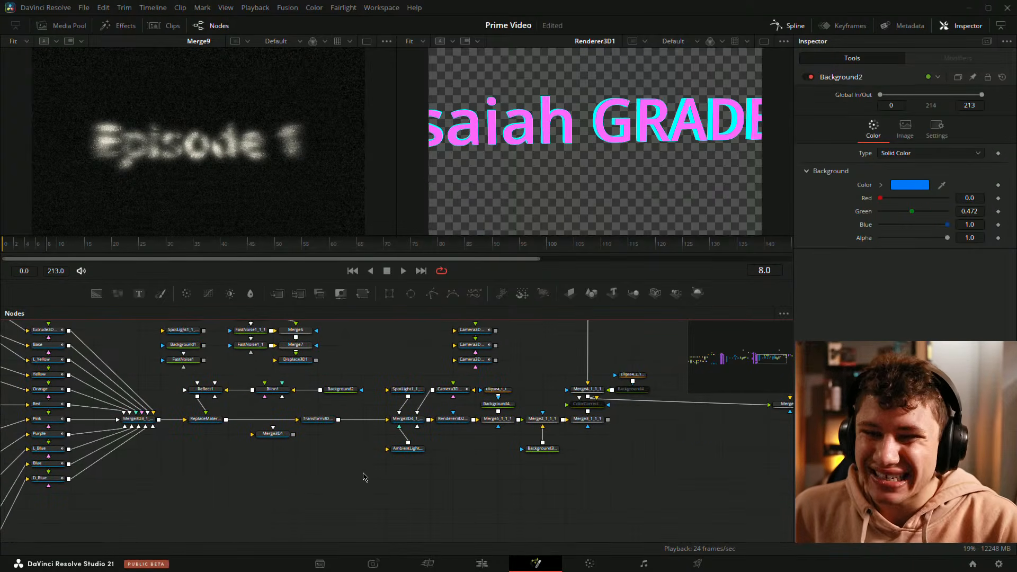
{"action": "left_click_drag", "start_coordinate": [237, 483], "coordinate": [249, 478]}
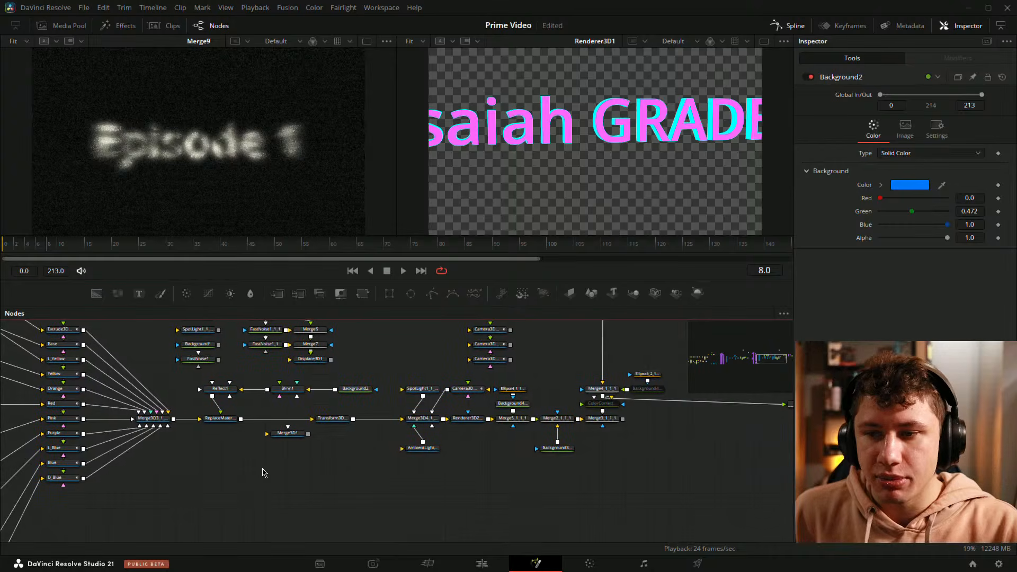
{"action": "left_click", "coordinate": [325, 416]}
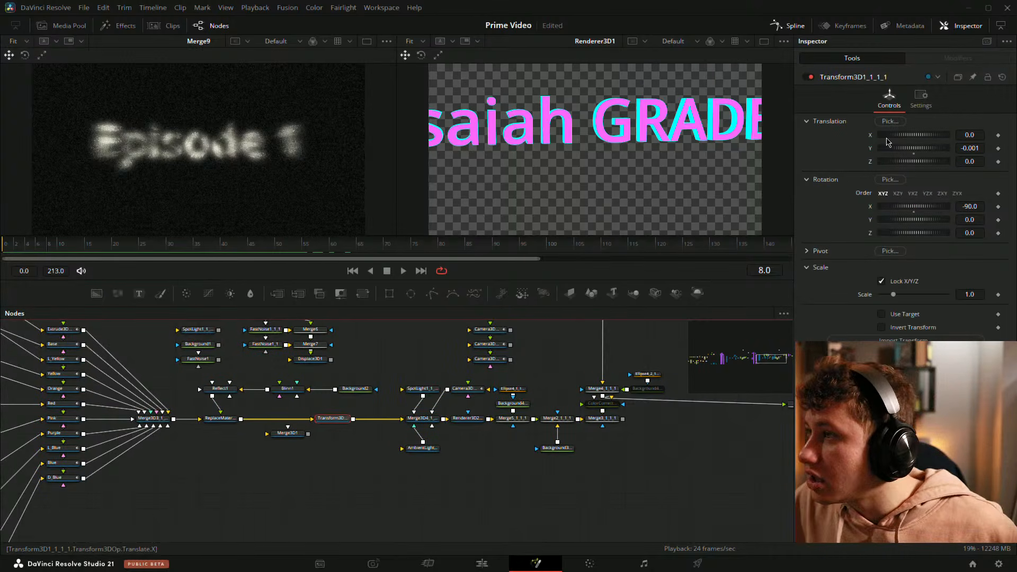
{"action": "left_click", "coordinate": [355, 389]}
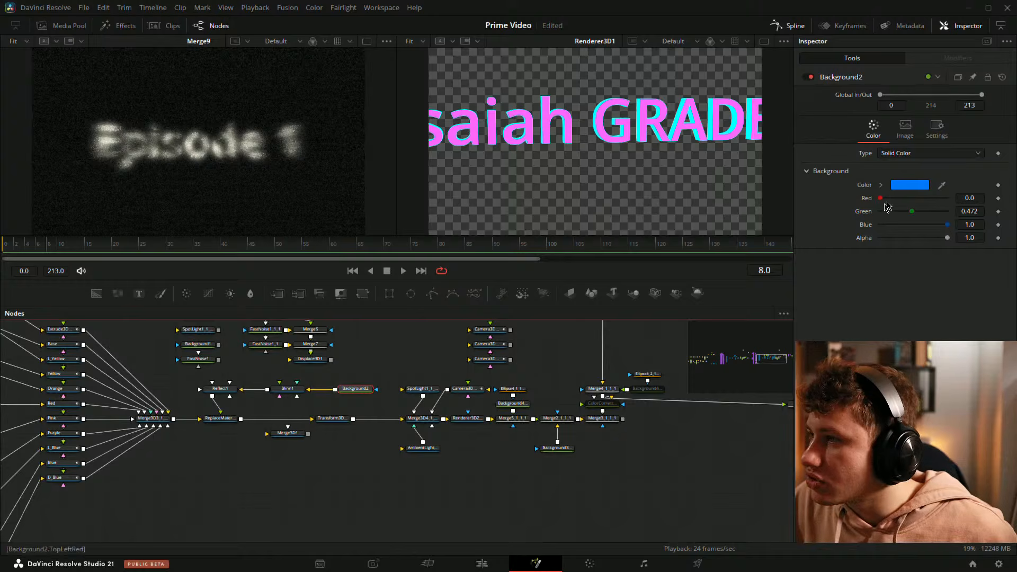
{"action": "left_click", "coordinate": [289, 467]}
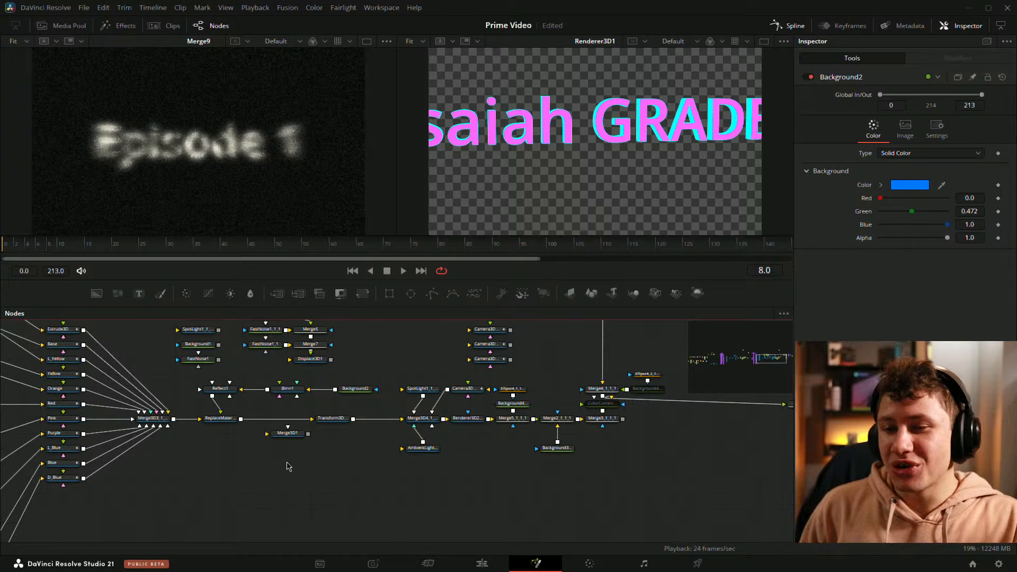
{"action": "left_click_drag", "start_coordinate": [327, 466], "coordinate": [300, 492]}
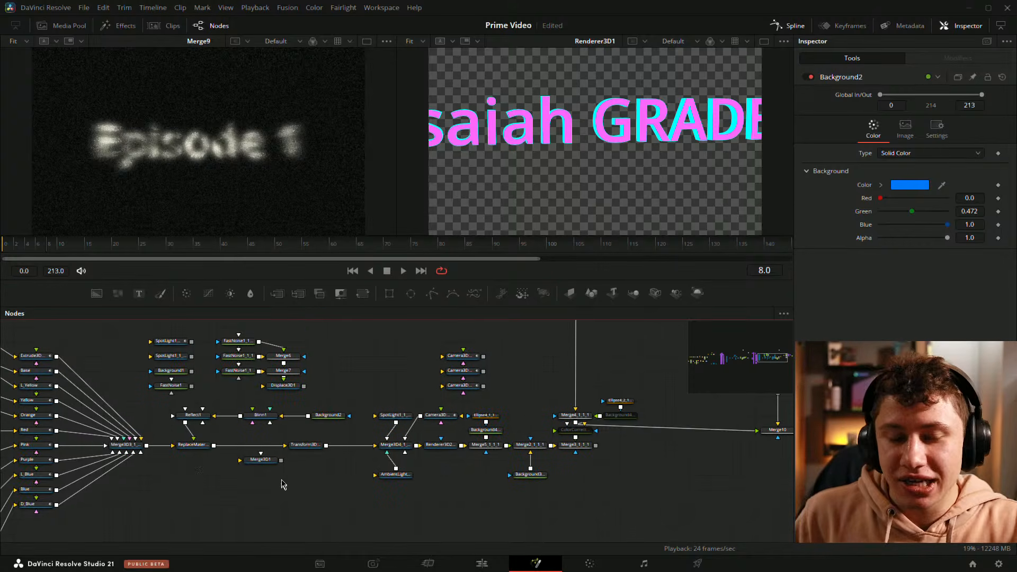
{"action": "left_click_drag", "start_coordinate": [196, 473], "coordinate": [409, 465]}
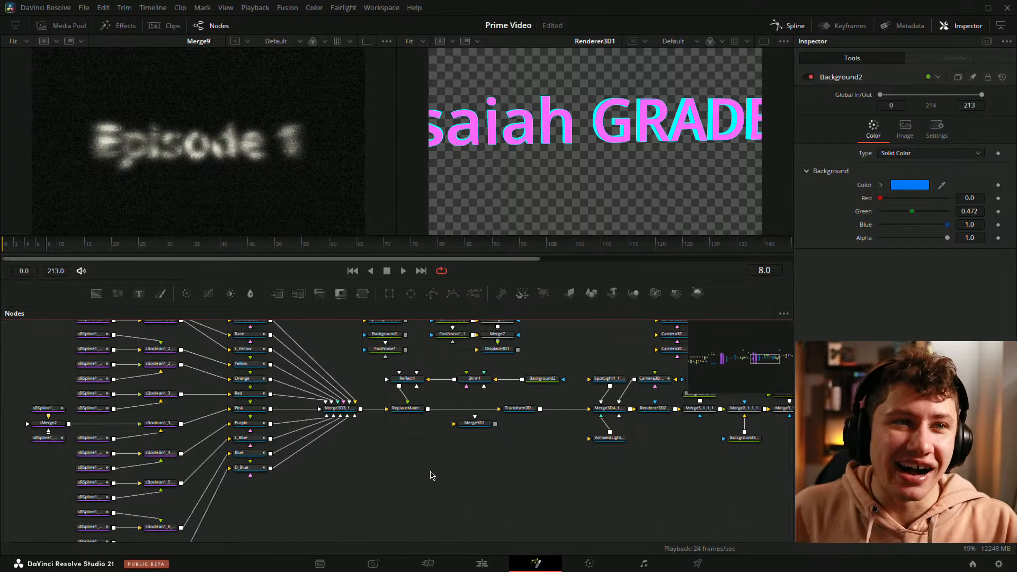
{"action": "left_click_drag", "start_coordinate": [456, 477], "coordinate": [399, 512]}
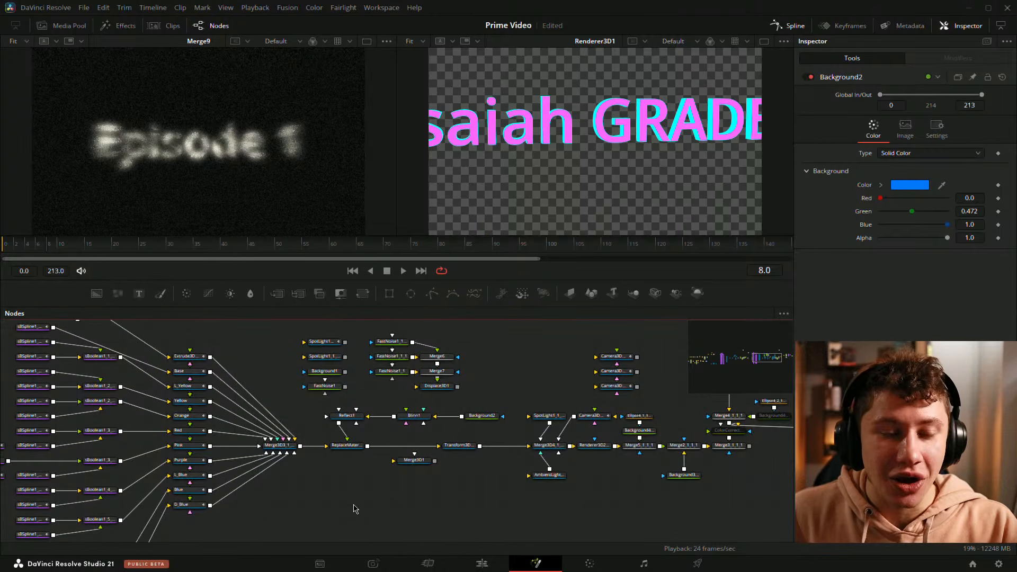
Step: Zoom out over the whole node graph, pan it, and box-select the nodes to review the full layout
{"action": "scroll", "coordinate": [392, 530], "scroll_direction": "up", "scroll_amount": 3}
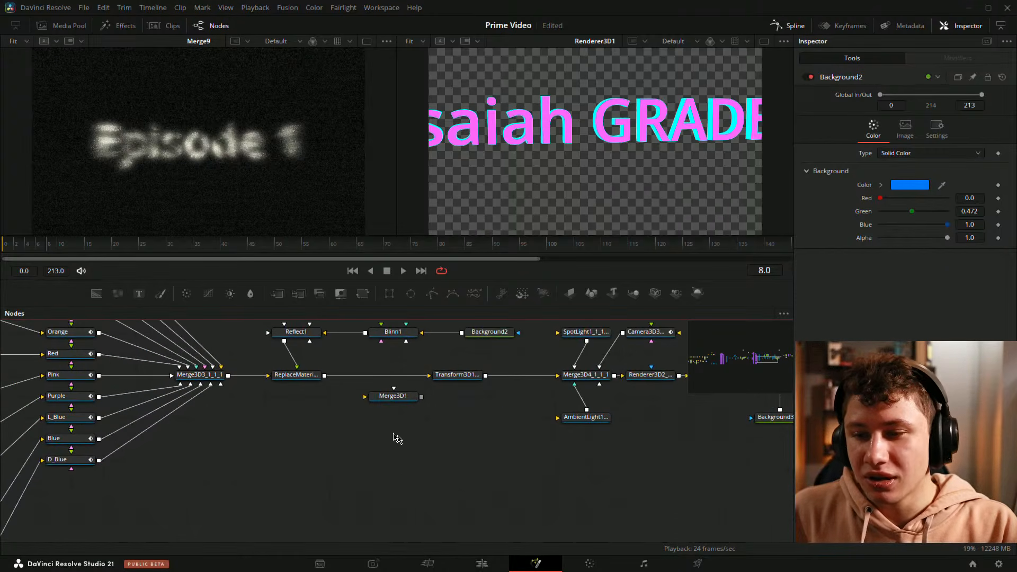
{"action": "scroll", "coordinate": [392, 482], "scroll_direction": "down", "scroll_amount": 3}
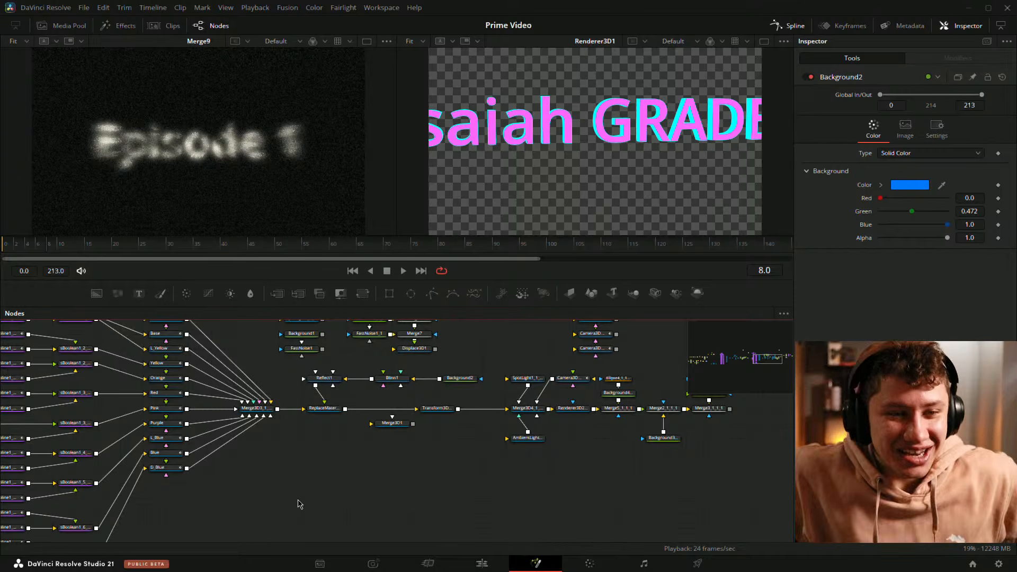
{"action": "scroll", "coordinate": [488, 471], "scroll_direction": "down", "scroll_amount": 8}
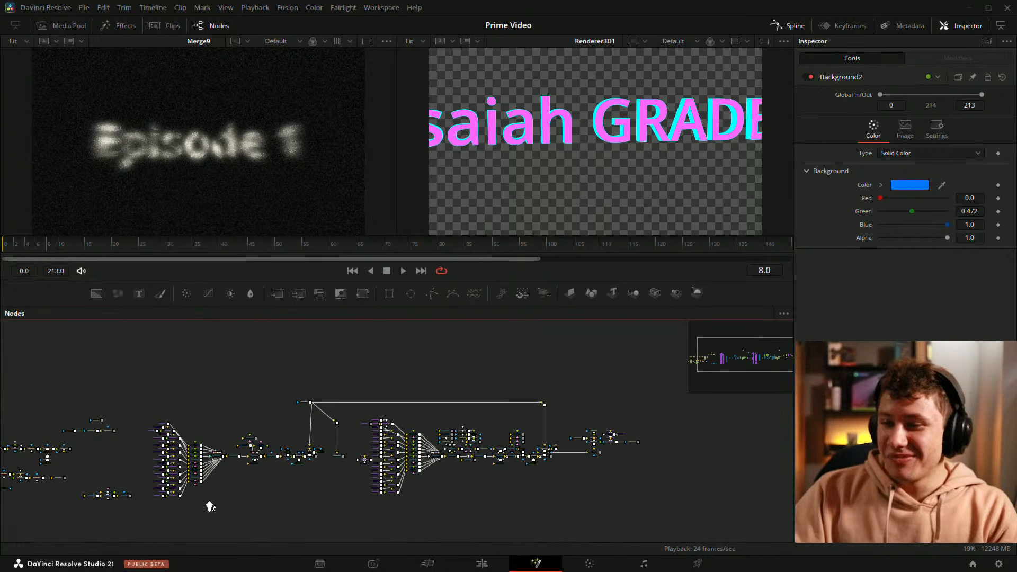
{"action": "left_click_drag", "start_coordinate": [248, 452], "coordinate": [270, 424]}
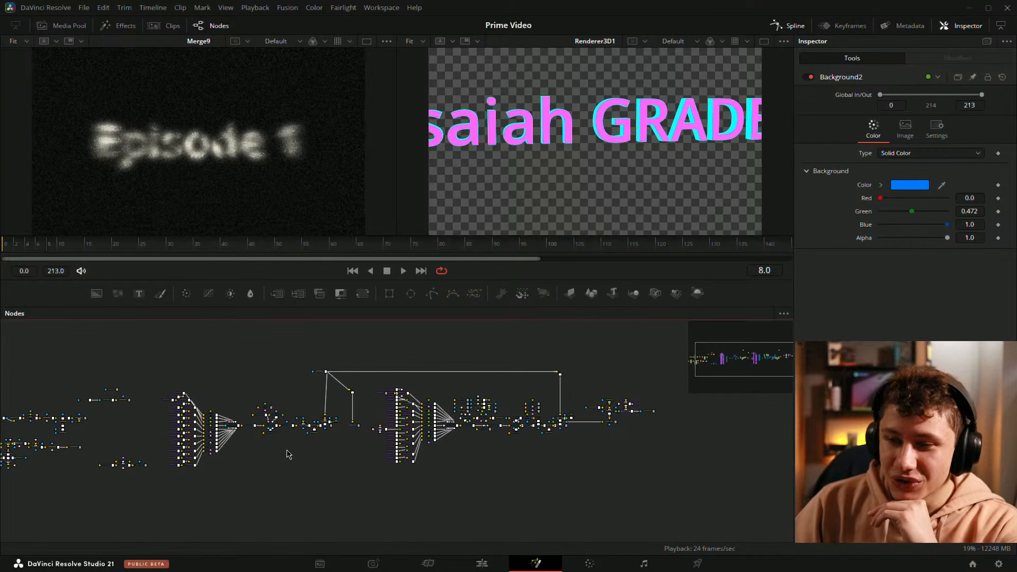
{"action": "left_click_drag", "start_coordinate": [141, 329], "coordinate": [722, 501]}
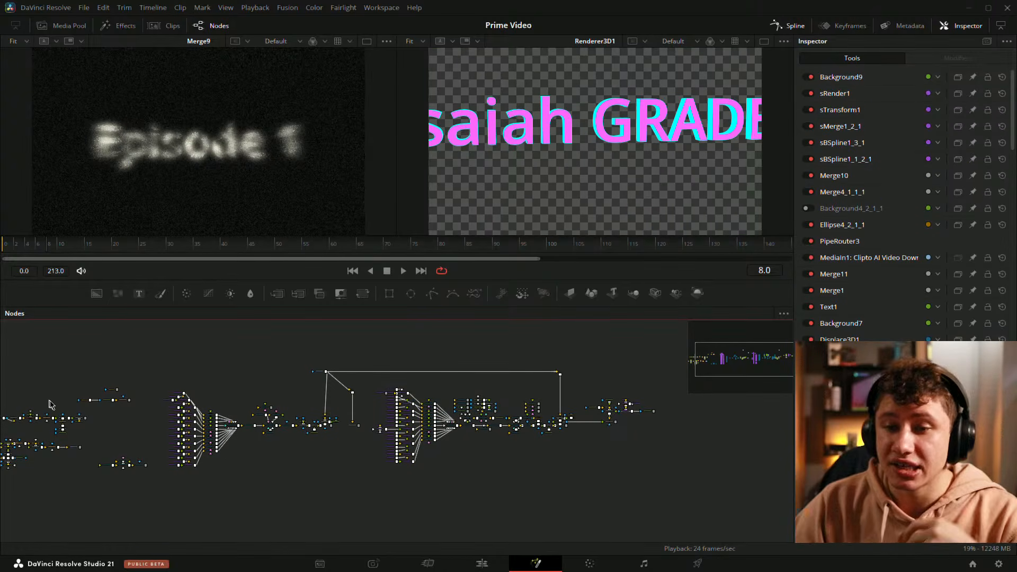
{"action": "left_click_drag", "start_coordinate": [165, 354], "coordinate": [720, 518]}
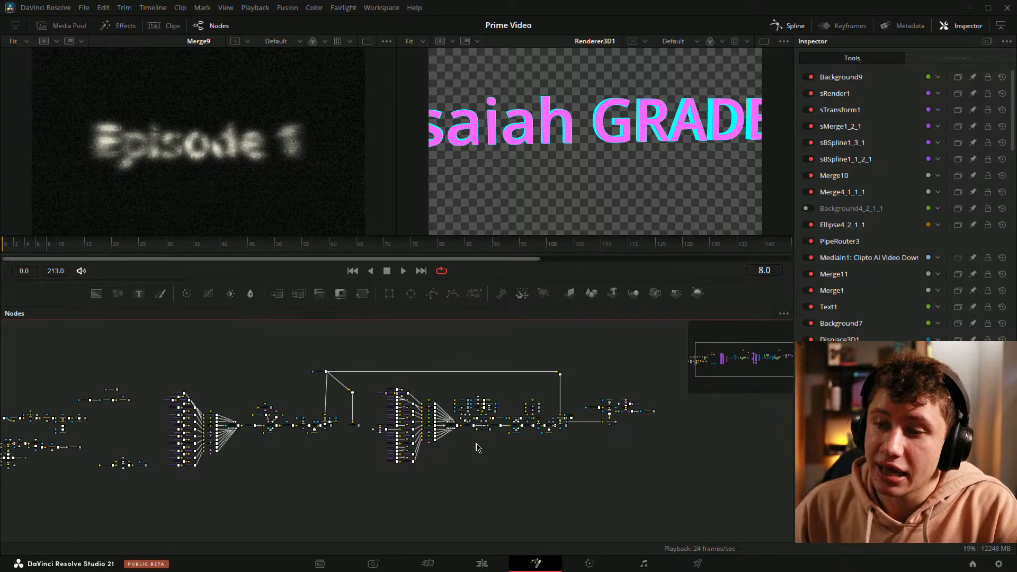
Step: Zoom into the 3D output branch and view the Merge2 node, then the Renderer3D2_1_1_1 node, in the second viewer
{"action": "scroll", "coordinate": [365, 449], "scroll_direction": "up", "scroll_amount": 3}
{"action": "left_click_drag", "start_coordinate": [586, 386], "coordinate": [579, 420]}
{"action": "scroll", "coordinate": [578, 421], "scroll_direction": "up", "scroll_amount": 2}
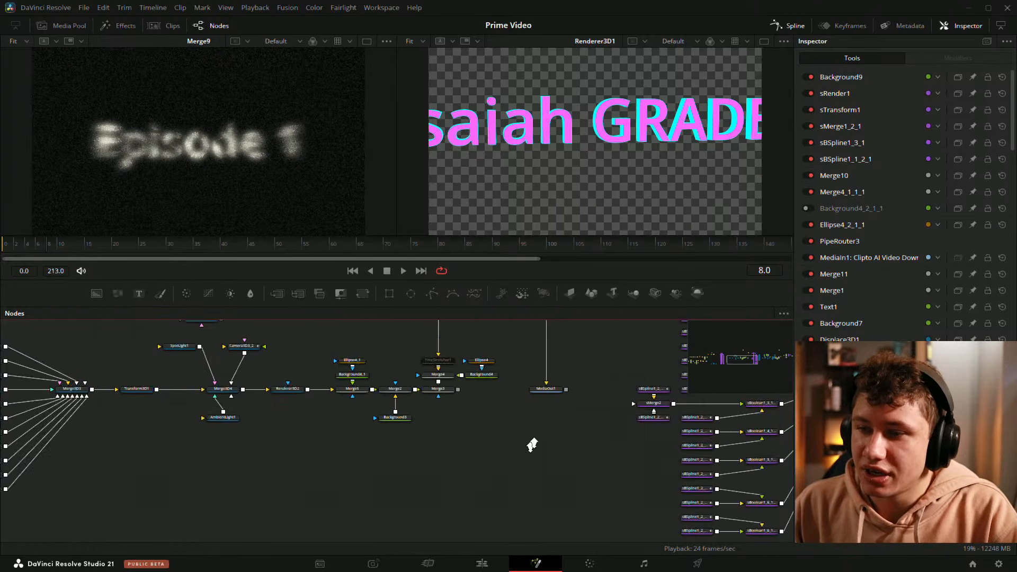
{"action": "scroll", "coordinate": [440, 451], "scroll_direction": "up", "scroll_amount": 2}
{"action": "left_click_drag", "start_coordinate": [388, 353], "coordinate": [594, 212]}
{"action": "scroll", "coordinate": [579, 414], "scroll_direction": "down", "scroll_amount": 6}
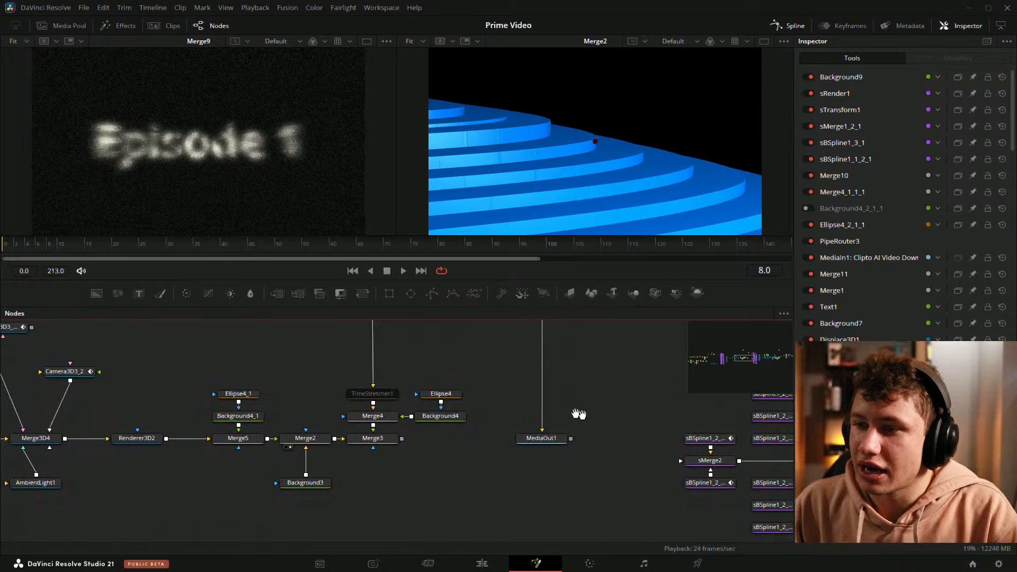
{"action": "scroll", "coordinate": [586, 391], "scroll_direction": "up", "scroll_amount": 5}
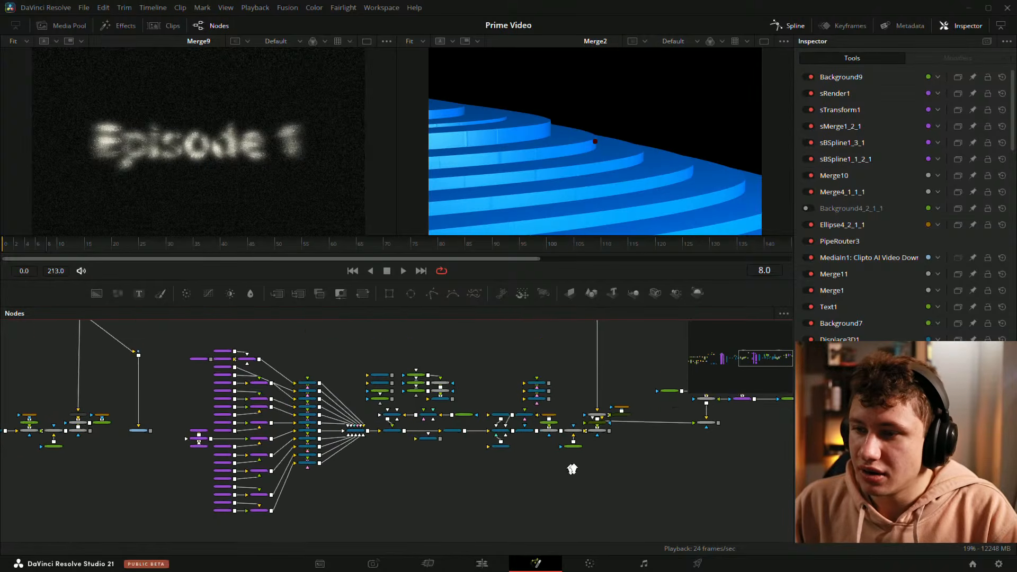
{"action": "left_click_drag", "start_coordinate": [555, 341], "coordinate": [615, 188]}
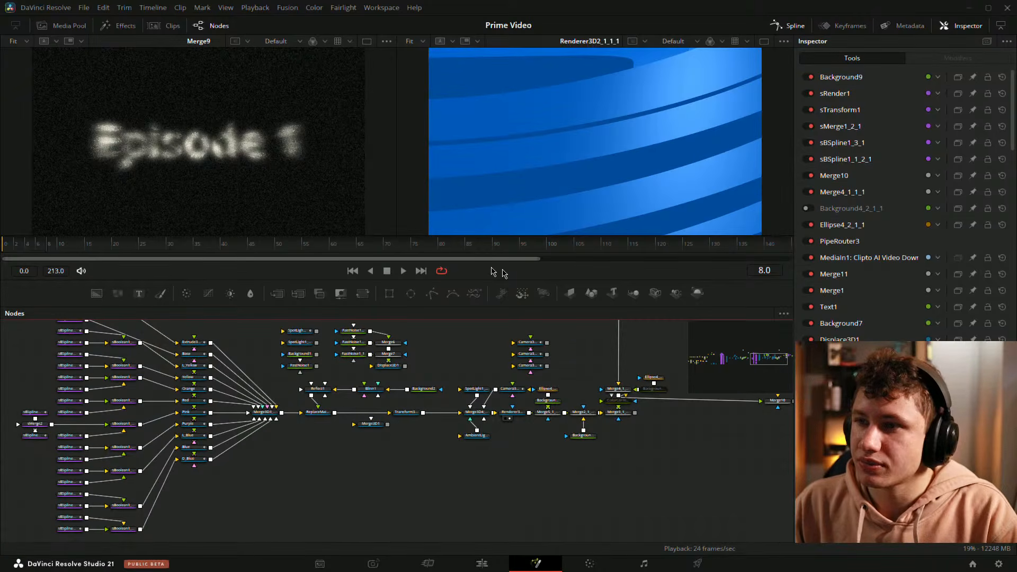
Step: Scrub the playhead from frame 49 to frame 59 to preview the rendered 3D logo animation
{"action": "left_click", "coordinate": [175, 247]}
{"action": "left_click_drag", "start_coordinate": [173, 246], "coordinate": [270, 246]}
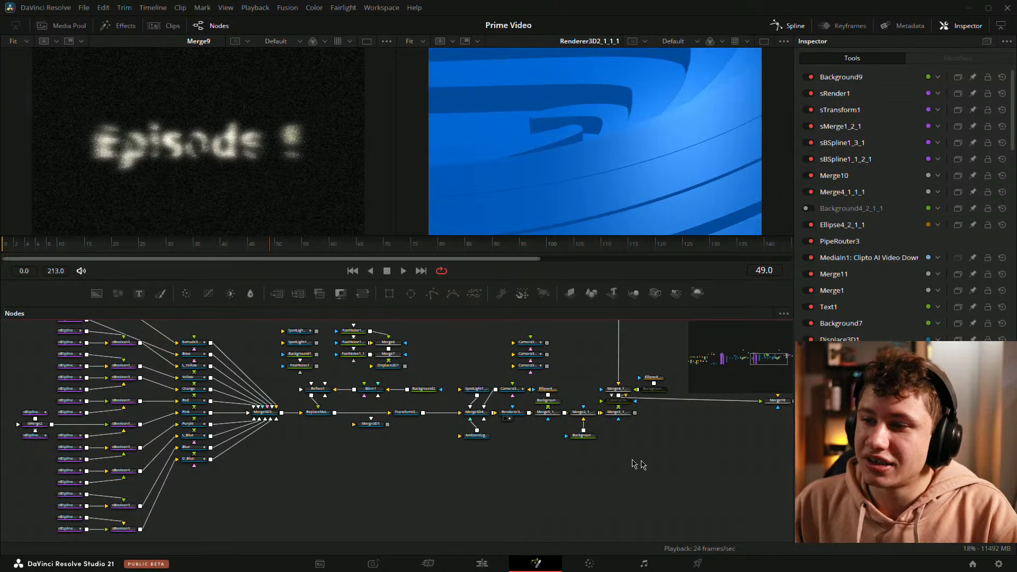
{"action": "left_click_drag", "start_coordinate": [737, 466], "coordinate": [617, 482]}
{"action": "left_click_drag", "start_coordinate": [277, 245], "coordinate": [324, 247]}
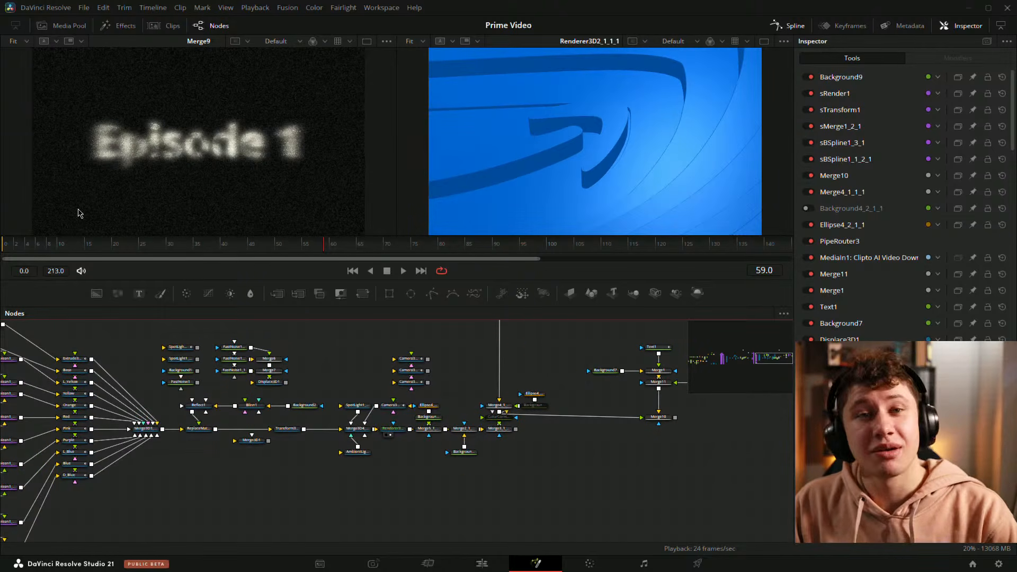